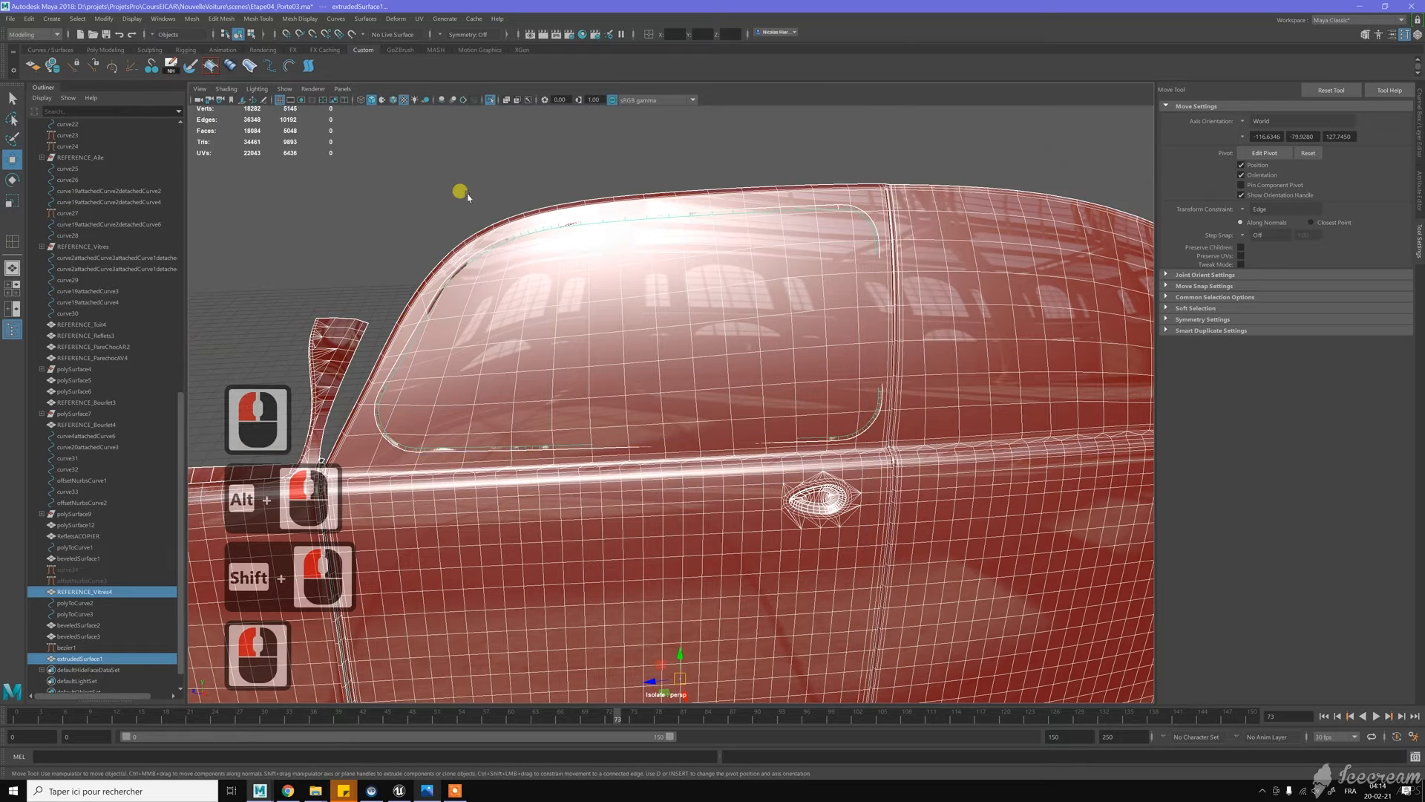
# Select the REFERENCE_Vitres4 body mesh and show its door window area enlarged in the side view with mesh wireframes displayed
pyautogui.keyDown('alt'); pyautogui.moveTo(405, 187); pyautogui.dragTo(519, 229); pyautogui.keyUp('alt')
pyautogui.rightClick(522, 231)
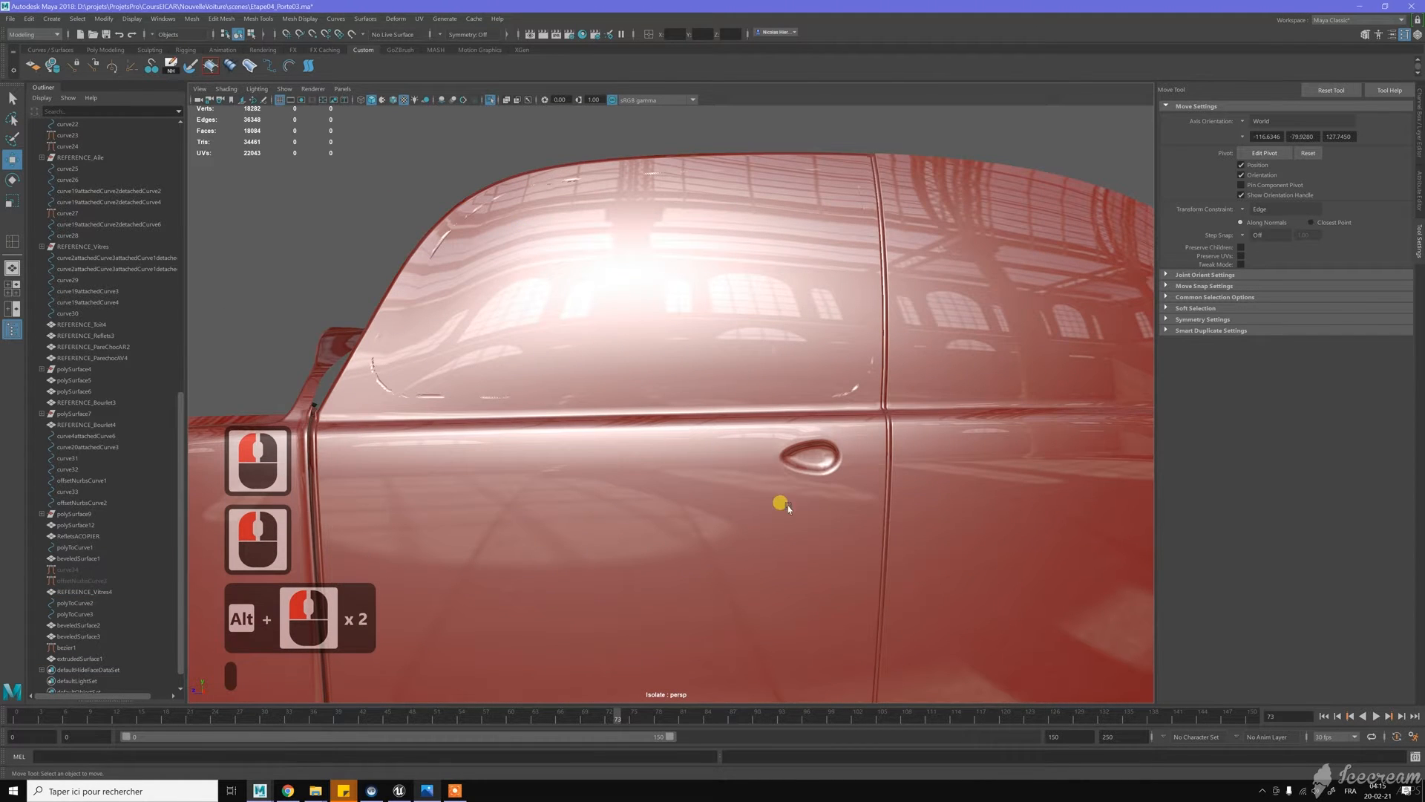
pyautogui.click(685, 373)
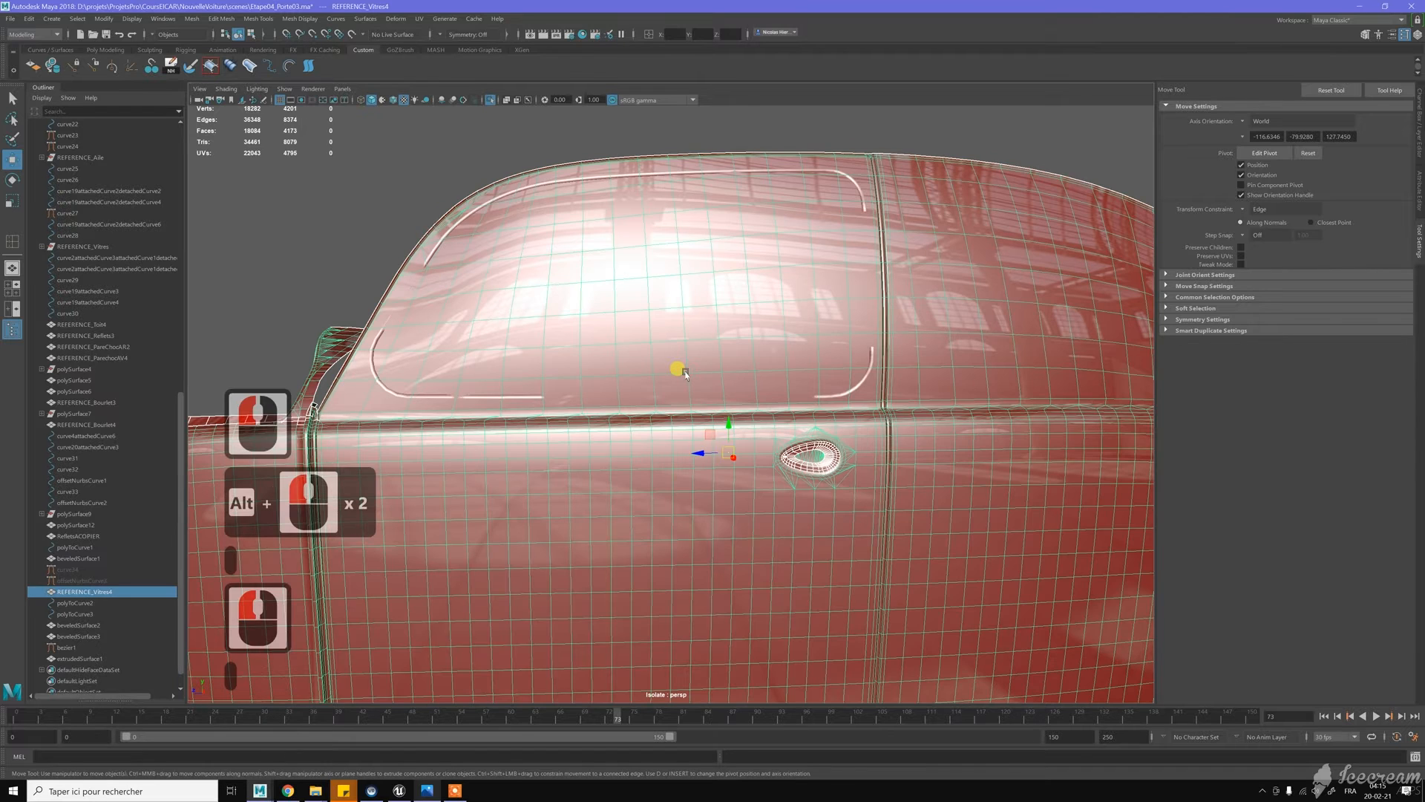
pyautogui.press('space')
pyautogui.press('space')
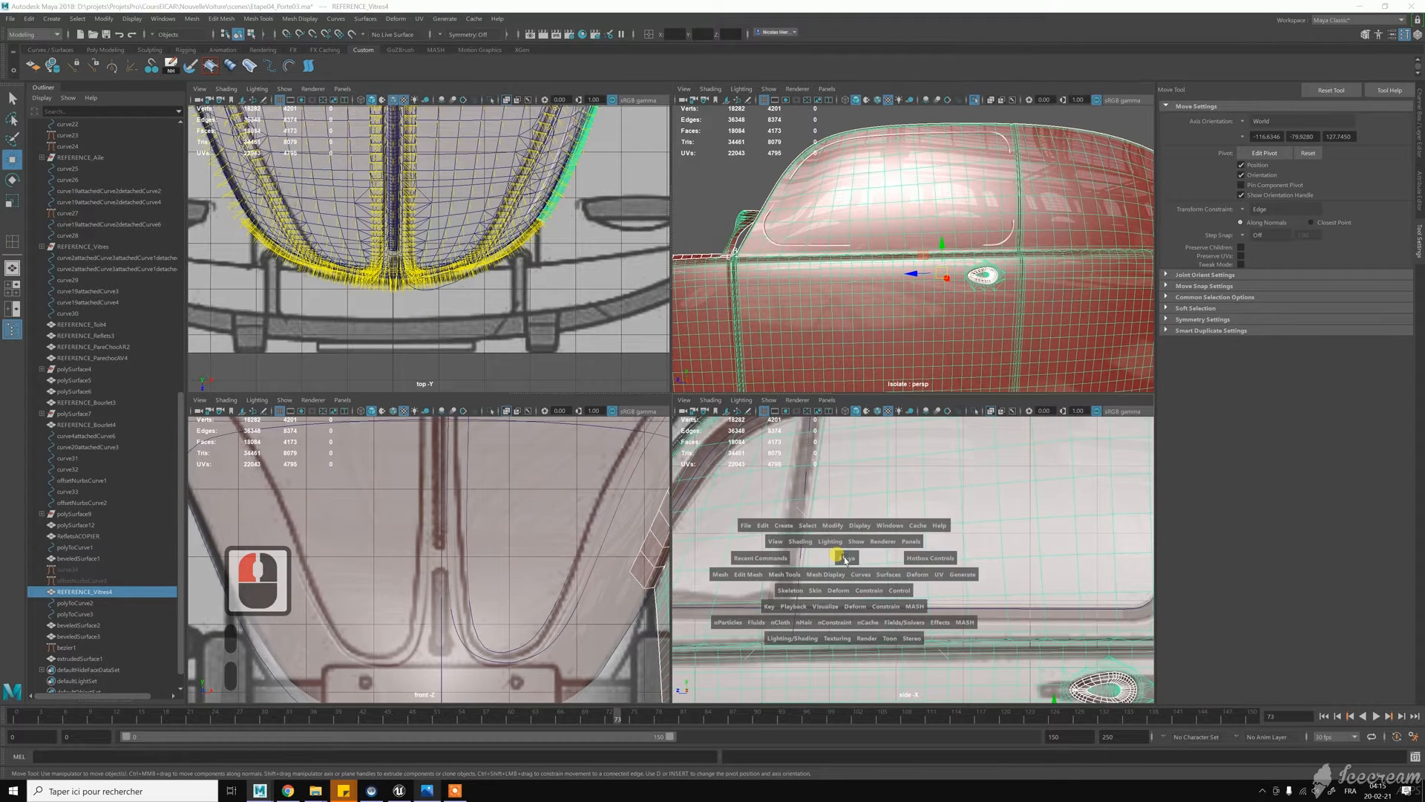
pyautogui.scroll(-5, 814, 504)
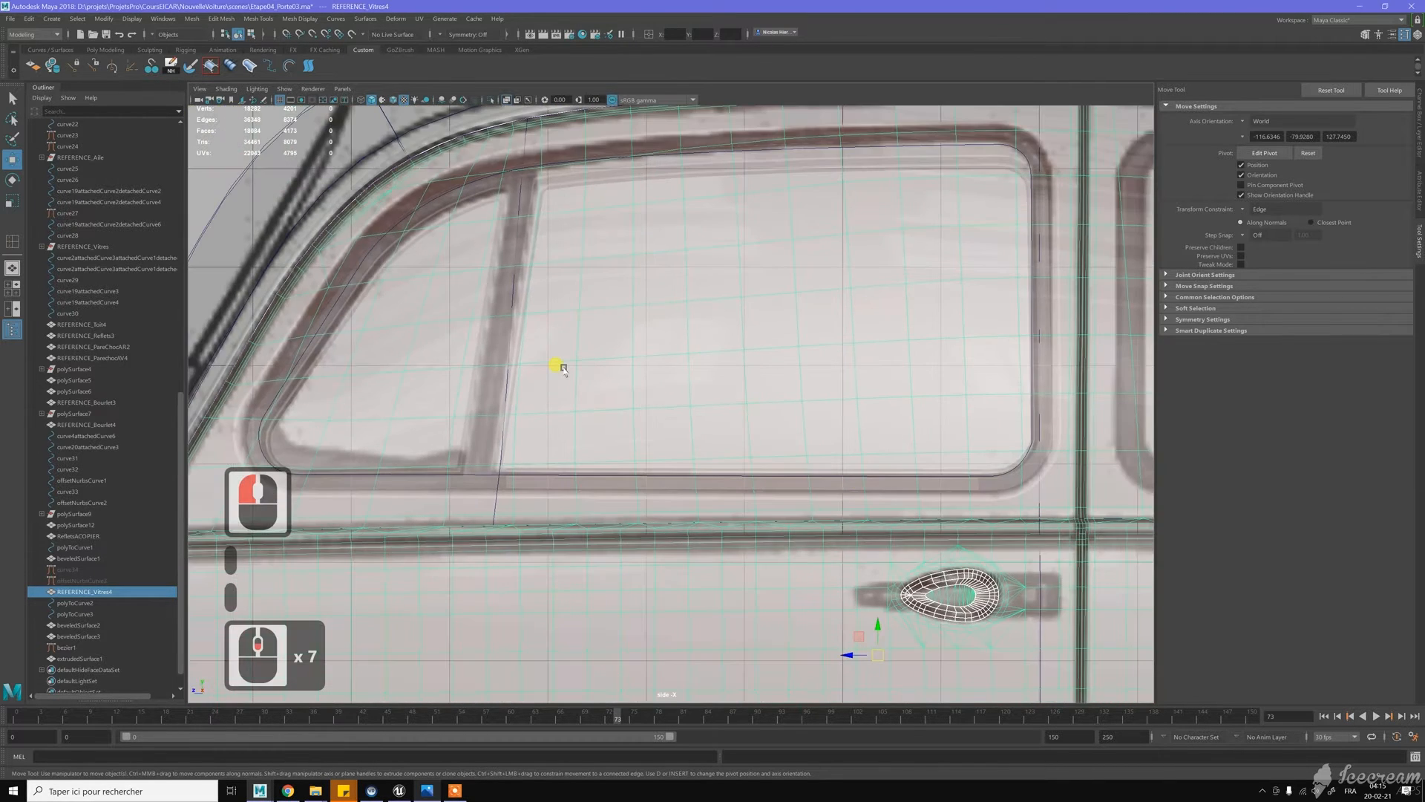
pyautogui.scroll(2, 556, 366)
pyautogui.keyDown('alt'); pyautogui.moveTo(633, 448); pyautogui.dragTo(608, 395, button='middle'); pyautogui.keyUp('alt')
pyautogui.keyDown('alt'); pyautogui.moveTo(541, 343); pyautogui.dragTo(535, 309, button='middle'); pyautogui.keyUp('alt')
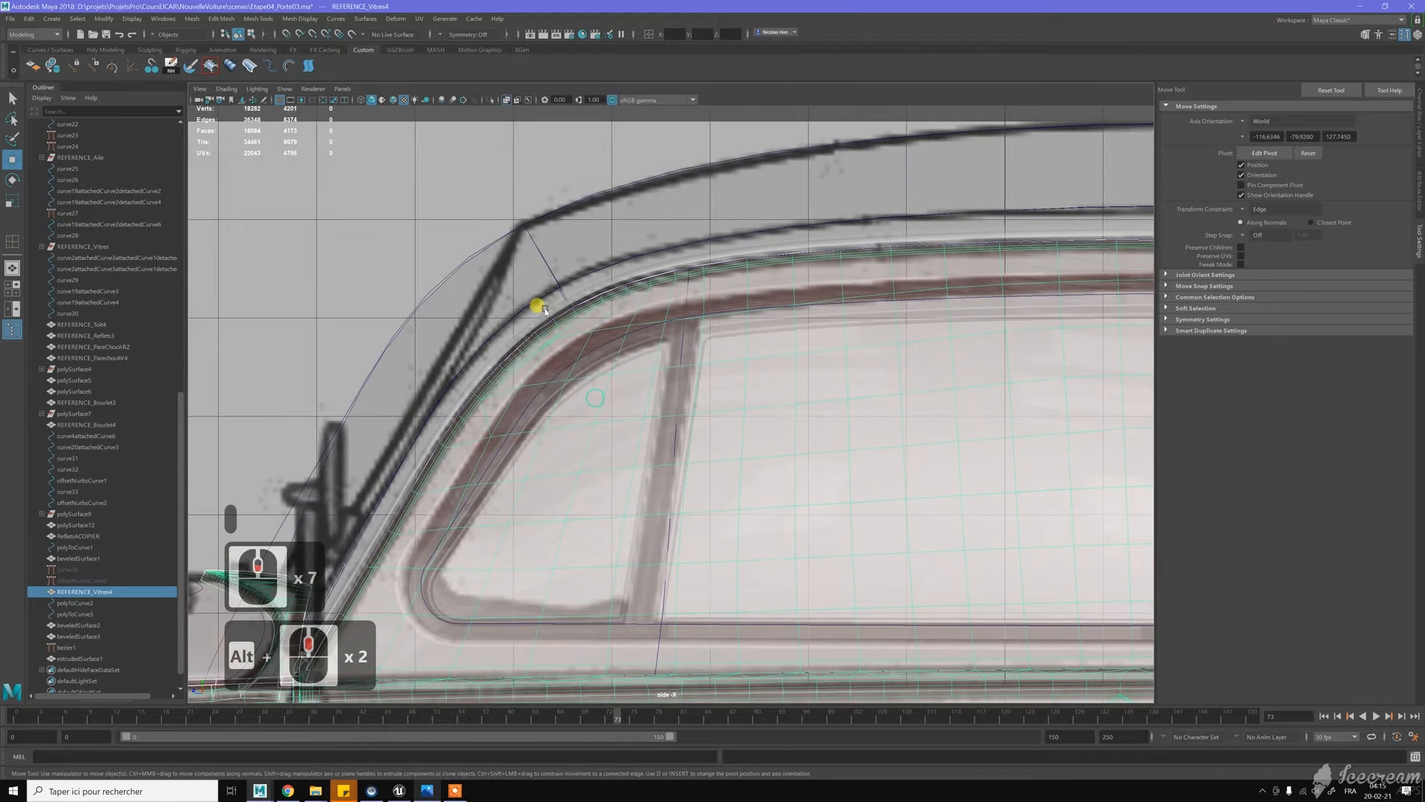
pyautogui.click(393, 100)
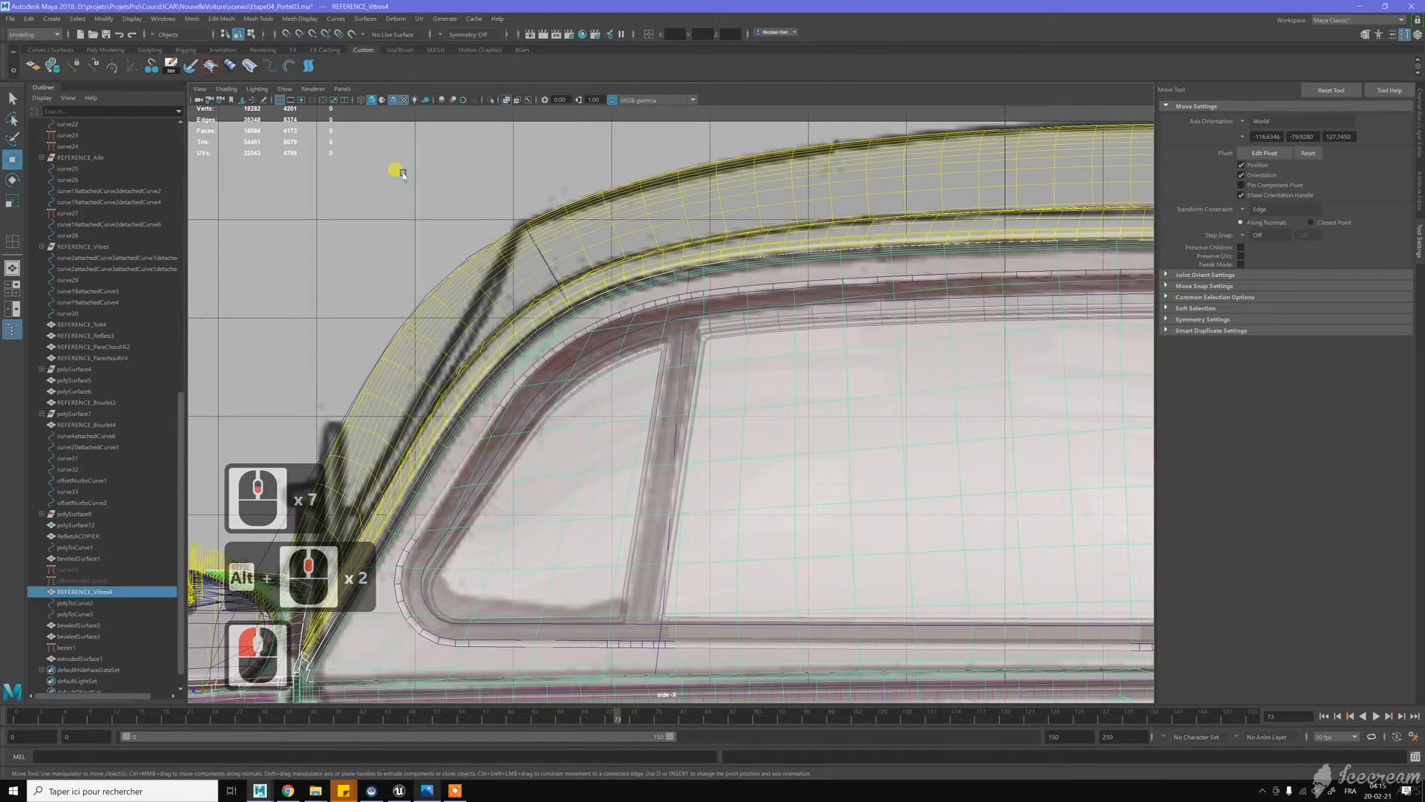
# Switch the mesh to face selection and select the faces along the front upper curve of the window frame
pyautogui.rightClick(393, 175)
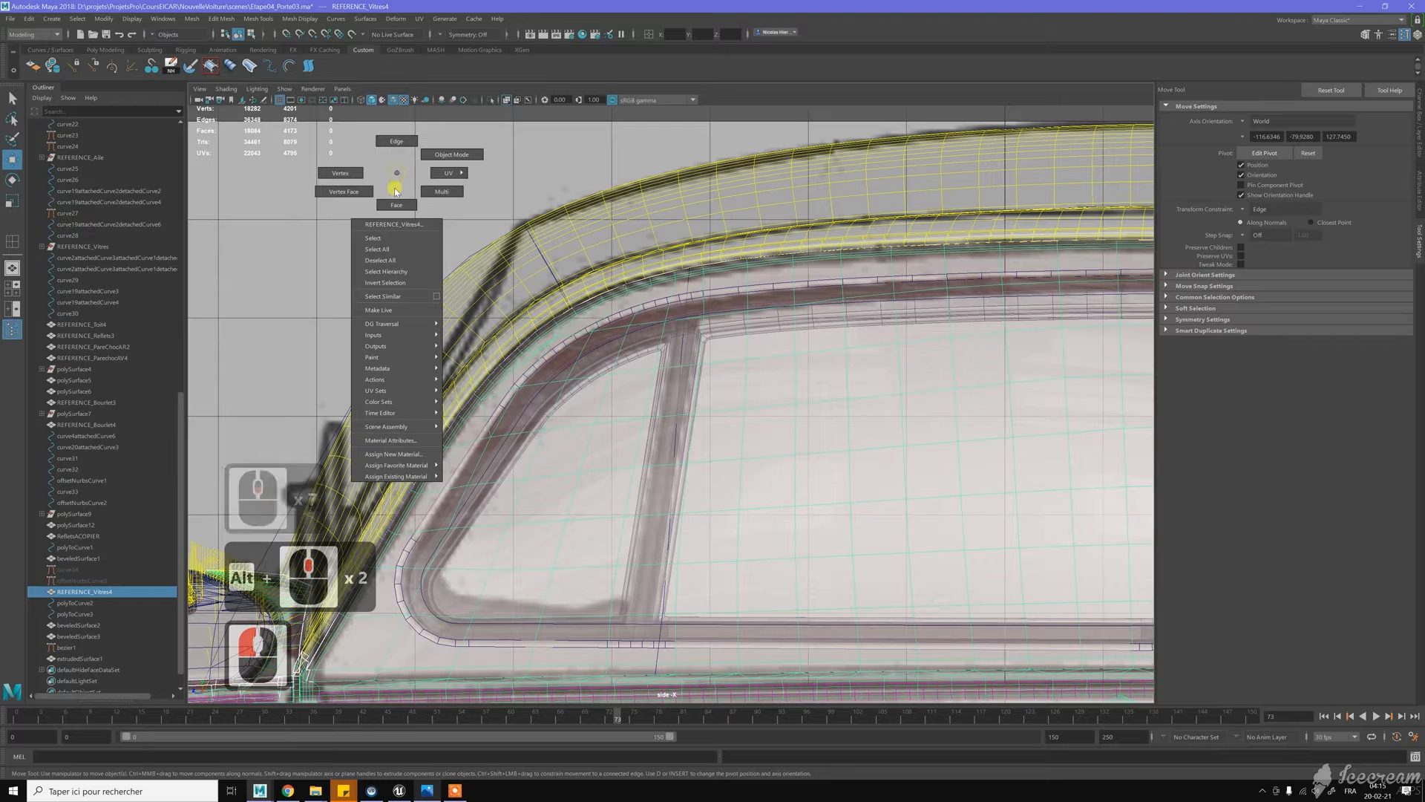
pyautogui.click(555, 348)
pyautogui.scroll(10, 556, 347)
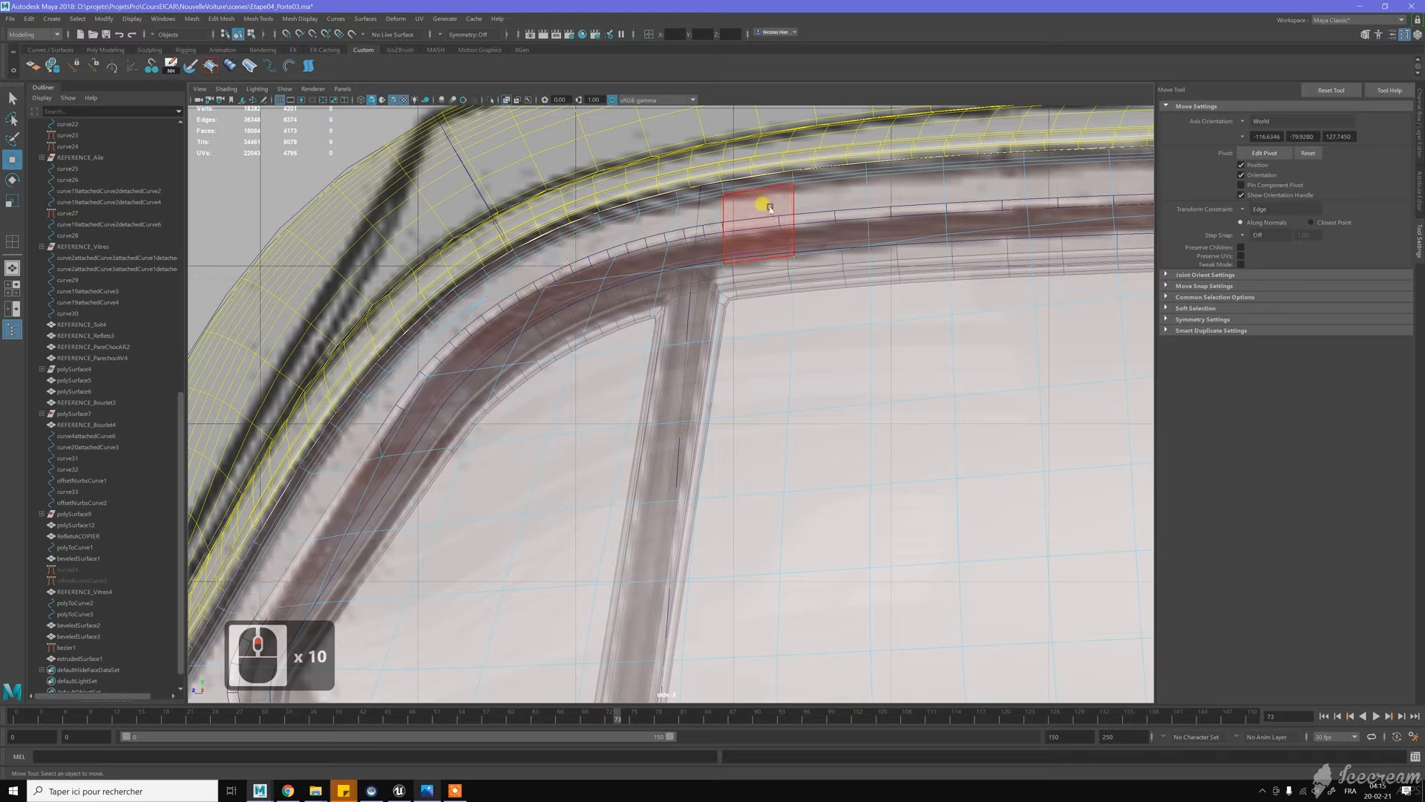
pyautogui.middleClick(475, 326)
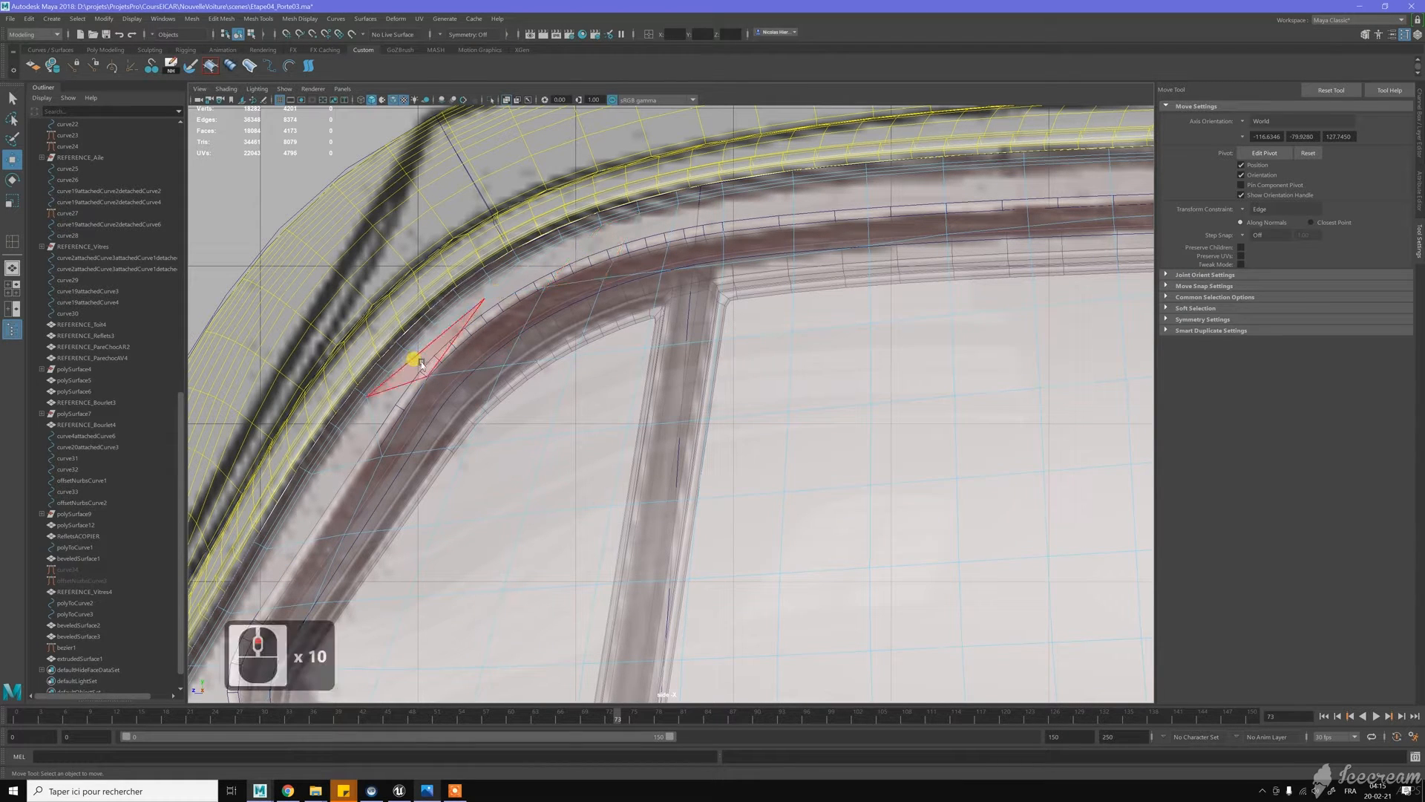
pyautogui.keyDown('alt'); pyautogui.moveTo(493, 287); pyautogui.dragTo(588, 322, button='middle'); pyautogui.keyUp('alt')
pyautogui.scroll(3, 594, 327)
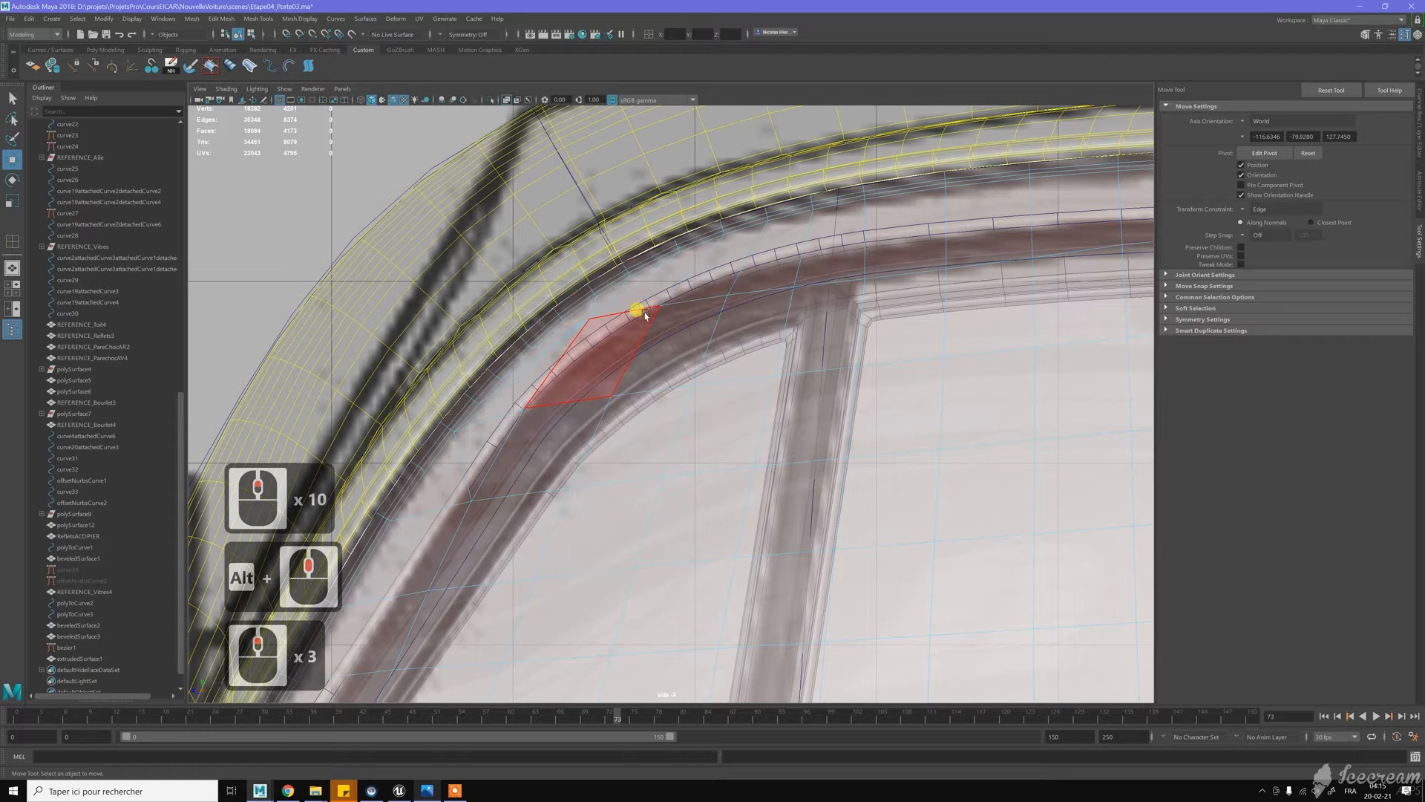
pyautogui.click(648, 317)
pyautogui.keyDown('shift'); pyautogui.moveTo(666, 331); pyautogui.dragTo(884, 304); pyautogui.keyUp('shift')
pyautogui.keyDown('shift'); pyautogui.click(885, 304); pyautogui.keyUp('shift')
pyautogui.scroll(4, 985, 332)
pyautogui.keyDown('alt'); pyautogui.moveTo(696, 336); pyautogui.dragTo(656, 282, button='middle'); pyautogui.keyUp('alt')
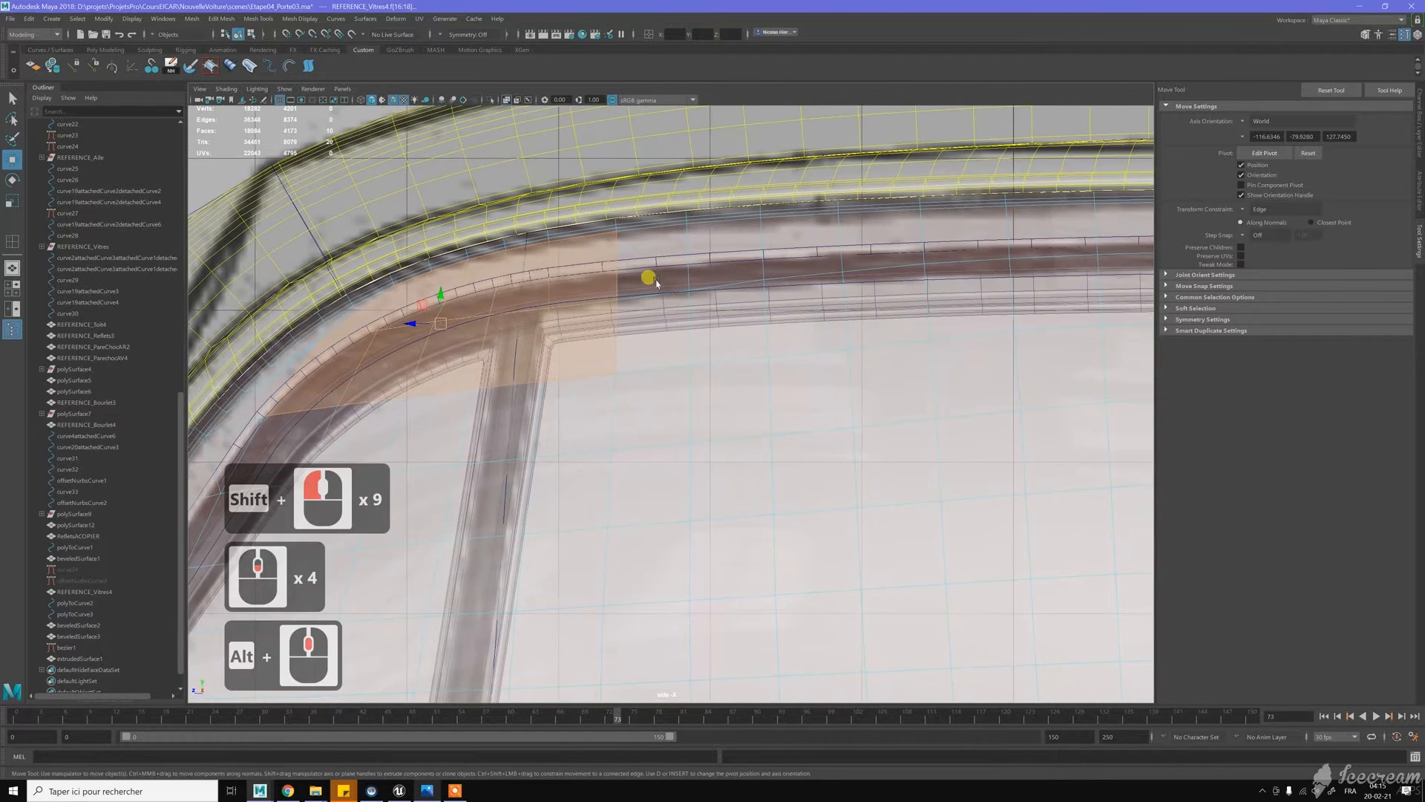
# Add the faces along the middle of the upper window frame to the selection
pyautogui.keyDown('shift'); pyautogui.click(653, 281); pyautogui.keyUp('shift')
pyautogui.keyDown('shift'); pyautogui.click(776, 253); pyautogui.keyUp('shift')
pyautogui.keyDown('shift'); pyautogui.click(926, 244); pyautogui.keyUp('shift')
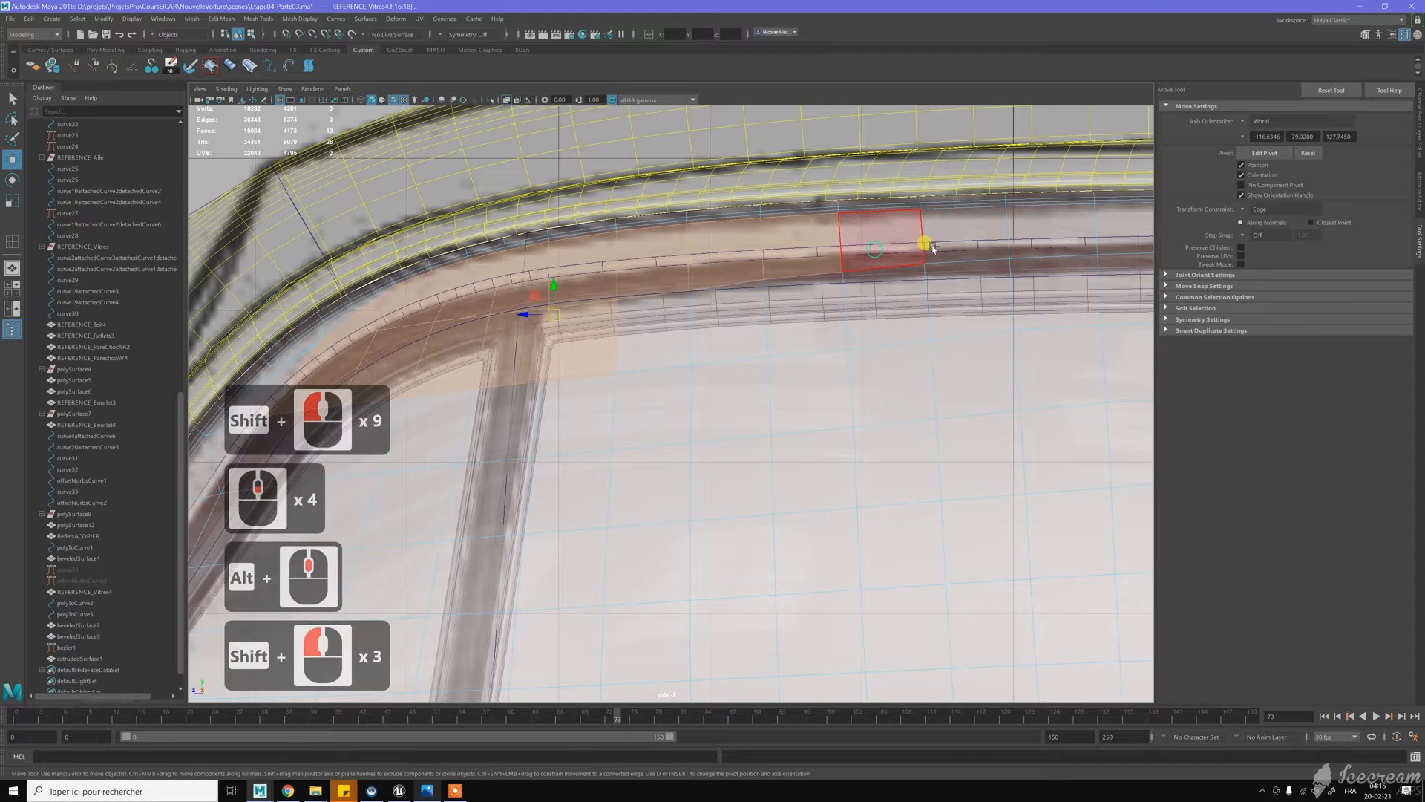
pyautogui.keyDown('shift'); pyautogui.click(934, 247); pyautogui.keyUp('shift')
pyautogui.keyDown('shift'); pyautogui.click(946, 329); pyautogui.keyUp('shift')
pyautogui.keyDown('alt'); pyautogui.moveTo(935, 327); pyautogui.dragTo(604, 328, button='middle'); pyautogui.keyUp('alt')
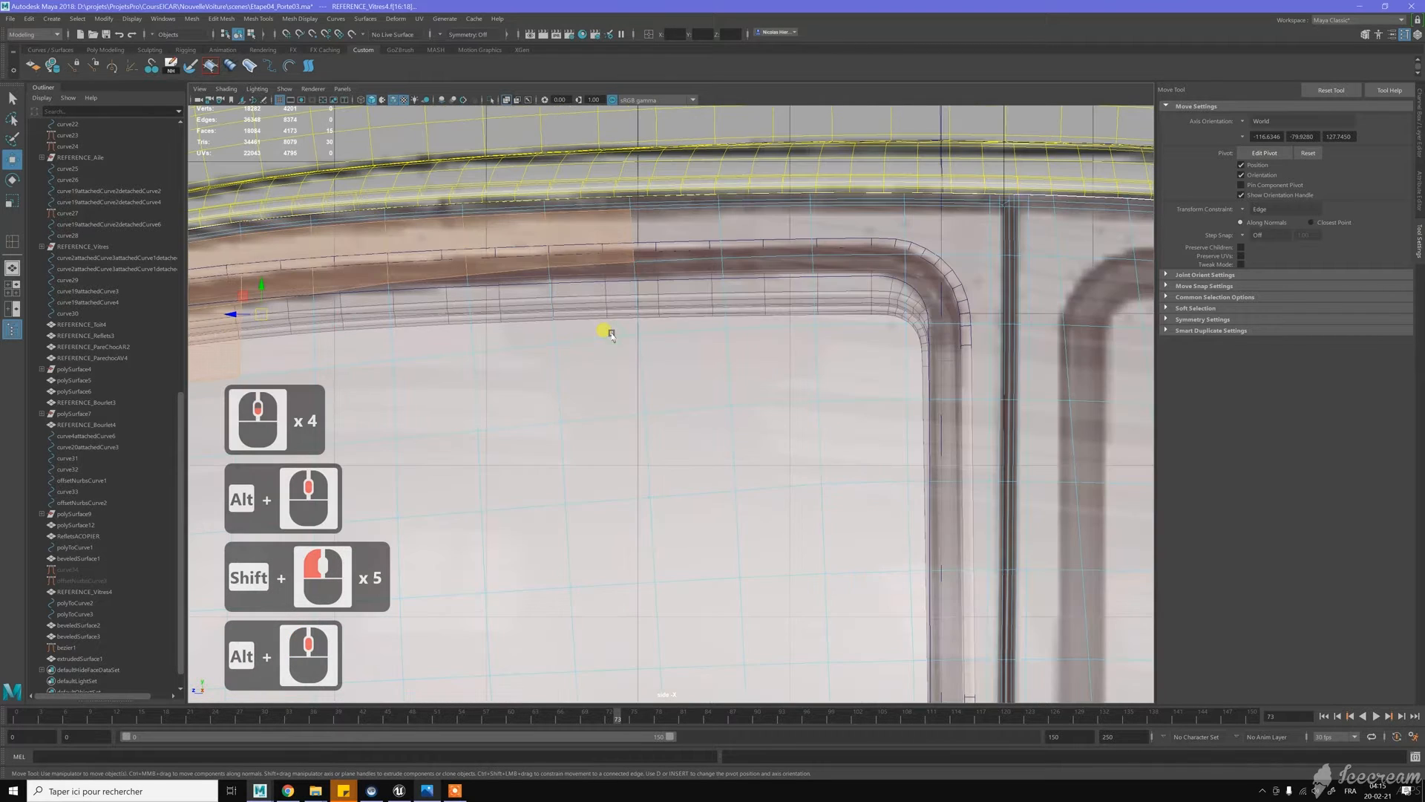
# Extend the face selection around the window frame's upper rear corner and onto its rear upright
pyautogui.keyDown('shift'); pyautogui.click(732, 236); pyautogui.keyUp('shift')
pyautogui.keyDown('shift'); pyautogui.click(846, 243); pyautogui.keyUp('shift')
pyautogui.keyDown('shift'); pyautogui.click(897, 241); pyautogui.keyUp('shift')
pyautogui.keyDown('shift'); pyautogui.click(958, 280); pyautogui.keyUp('shift')
pyautogui.keyDown('shift'); pyautogui.click(948, 343); pyautogui.keyUp('shift')
pyautogui.keyDown('shift'); pyautogui.click(936, 437); pyautogui.keyUp('shift')
pyautogui.keyDown('shift'); pyautogui.click(884, 424); pyautogui.keyUp('shift')
pyautogui.keyDown('shift'); pyautogui.click(735, 327); pyautogui.keyUp('shift')
# Add the faces down the rear upright and around the lower rear corner, and delete all selected frame faces
pyautogui.moveTo(732, 366); pyautogui.dragTo(738, 317, button='middle')
pyautogui.keyDown('alt'); pyautogui.middleClick(739, 318); pyautogui.keyUp('alt')
pyautogui.keyDown('shift'); pyautogui.click(828, 467); pyautogui.keyUp('shift')
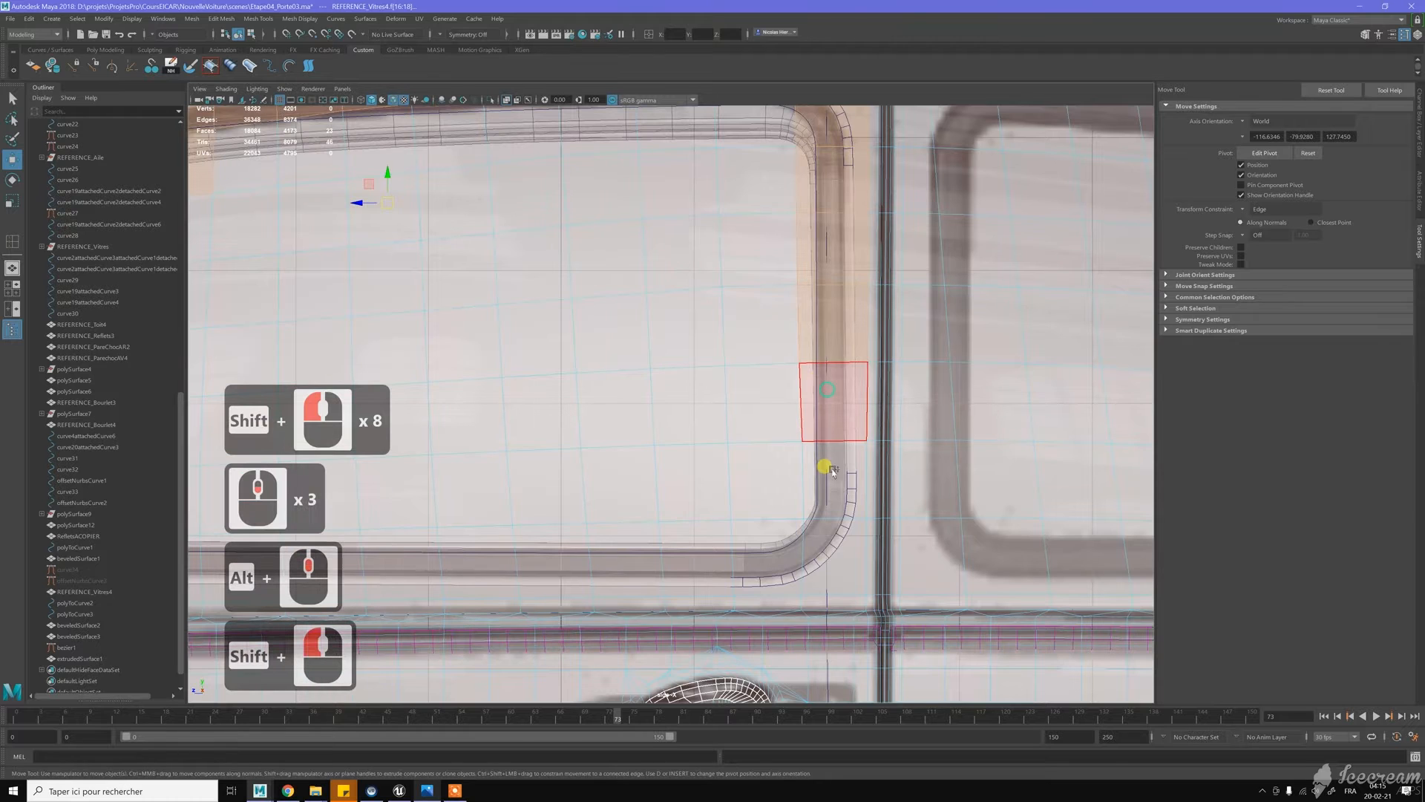
pyautogui.keyDown('shift'); pyautogui.click(830, 512); pyautogui.keyUp('shift')
pyautogui.keyDown('shift'); pyautogui.click(787, 549); pyautogui.keyUp('shift')
pyautogui.keyDown('shift'); pyautogui.click(750, 550); pyautogui.keyUp('shift')
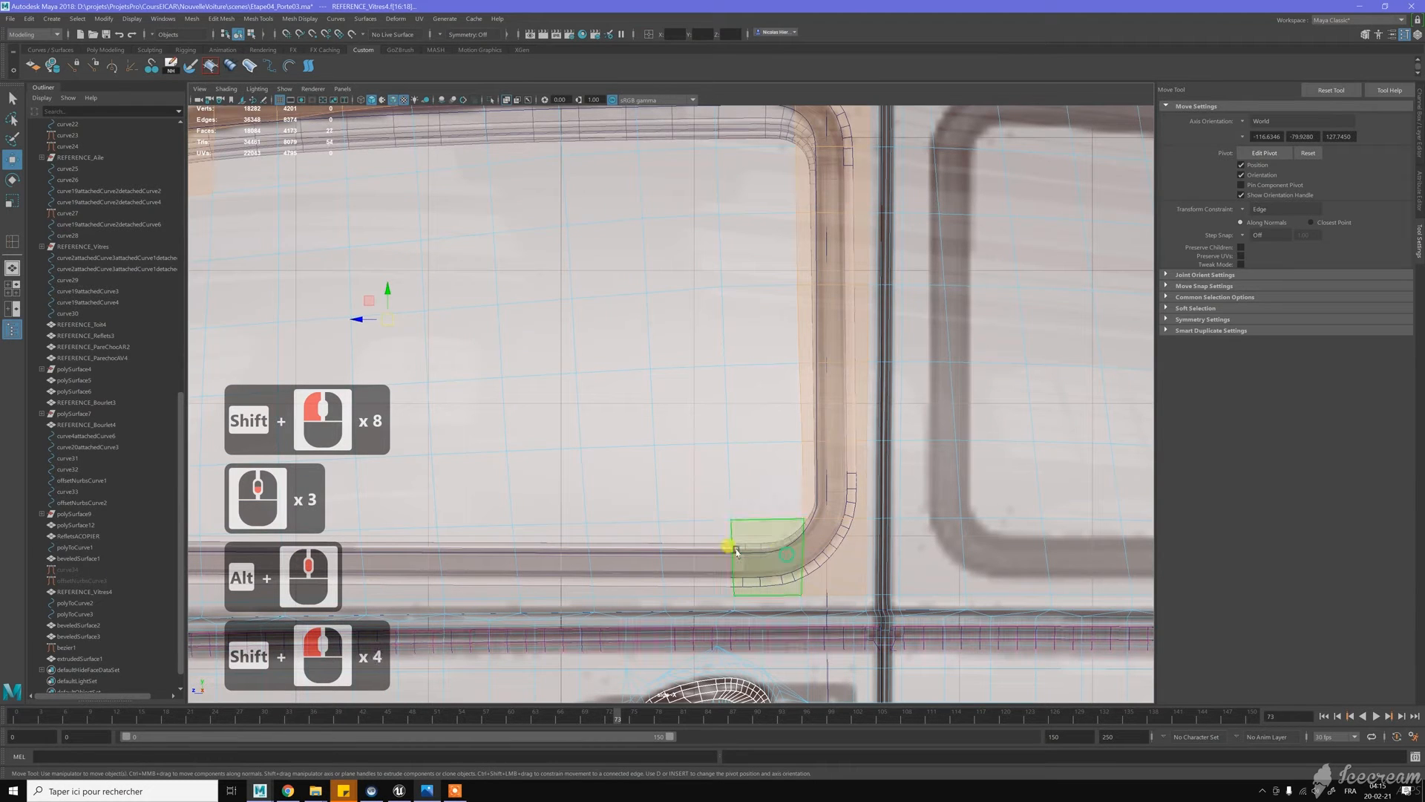
pyautogui.press('Delete')
pyautogui.click(789, 519)
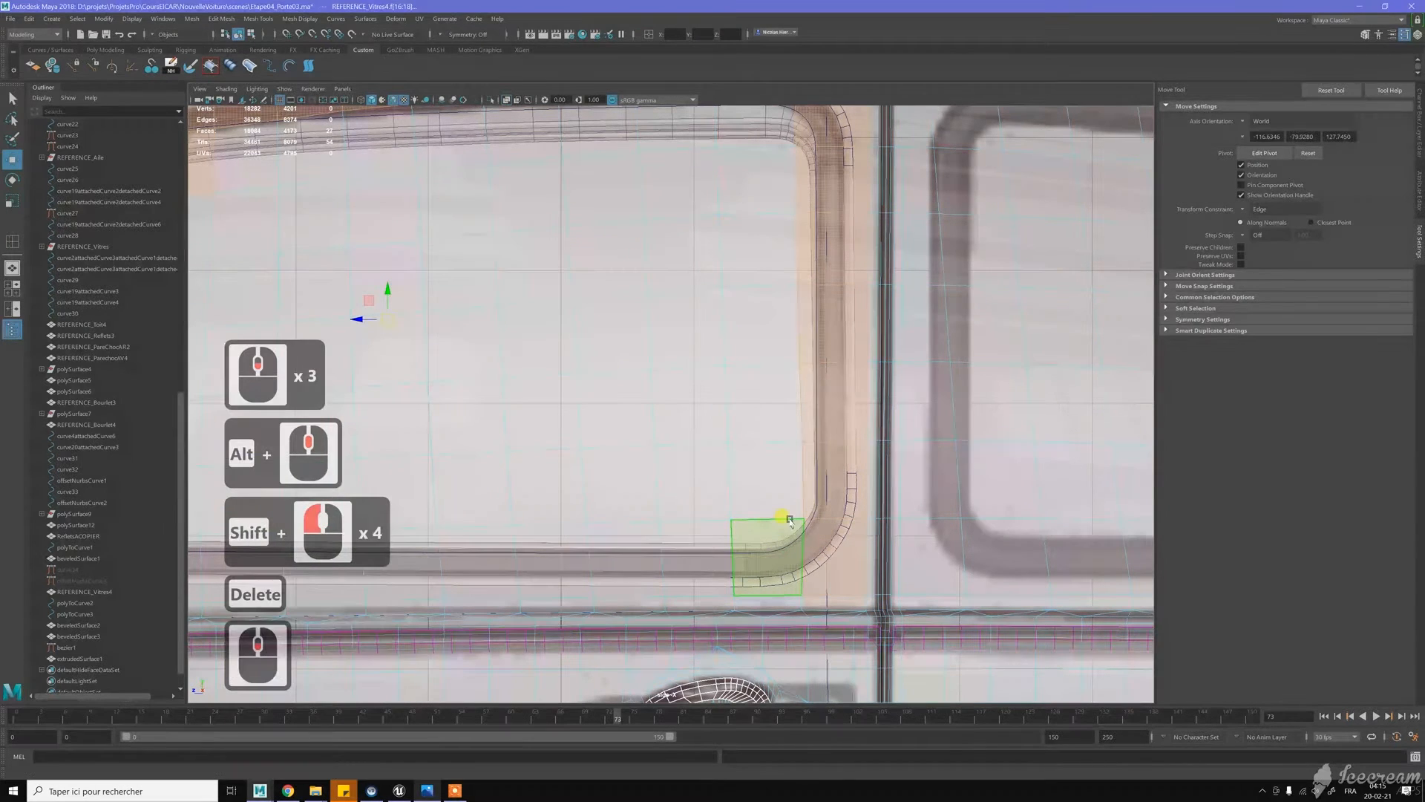
pyautogui.click(787, 518)
pyautogui.click(719, 493)
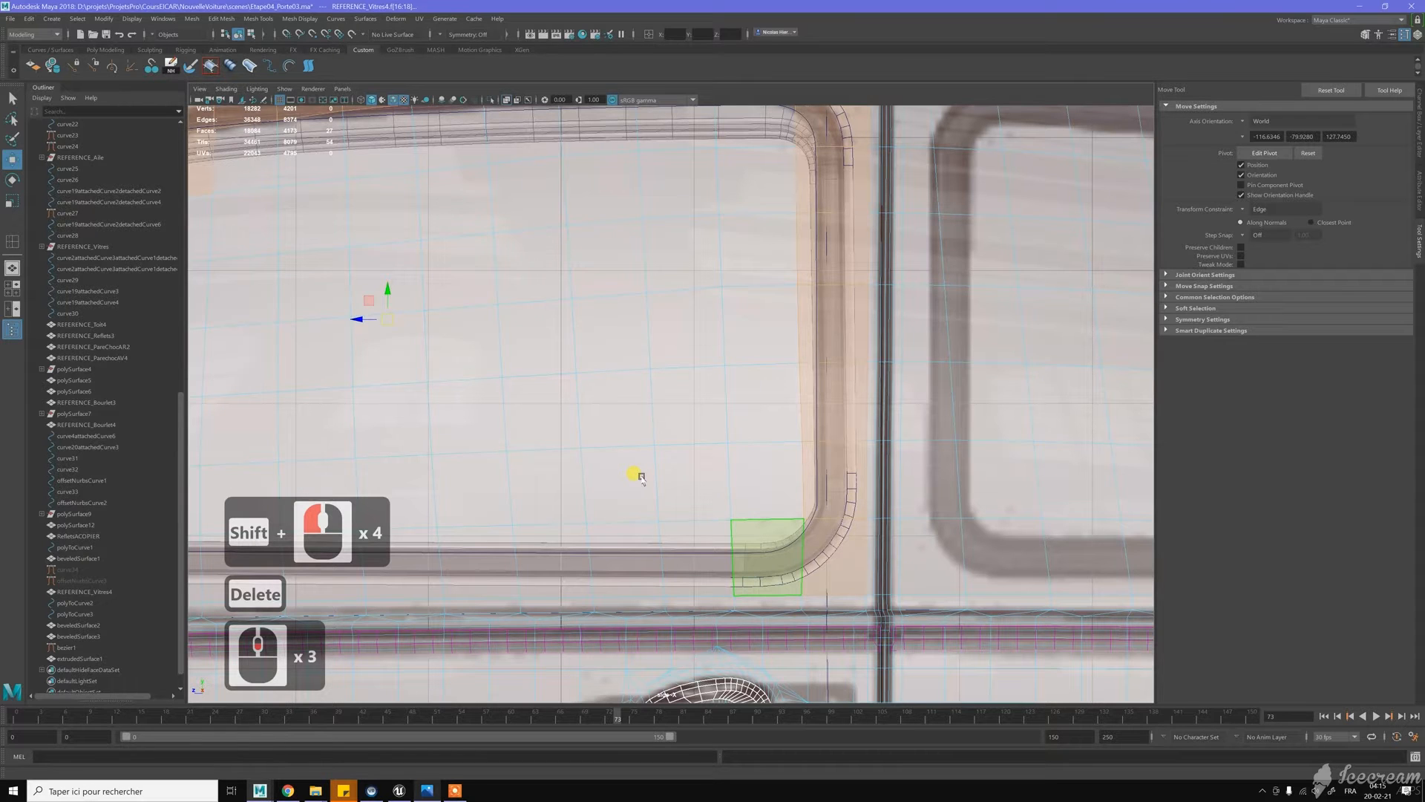
pyautogui.press('Delete')
pyautogui.scroll(-2, 653, 467)
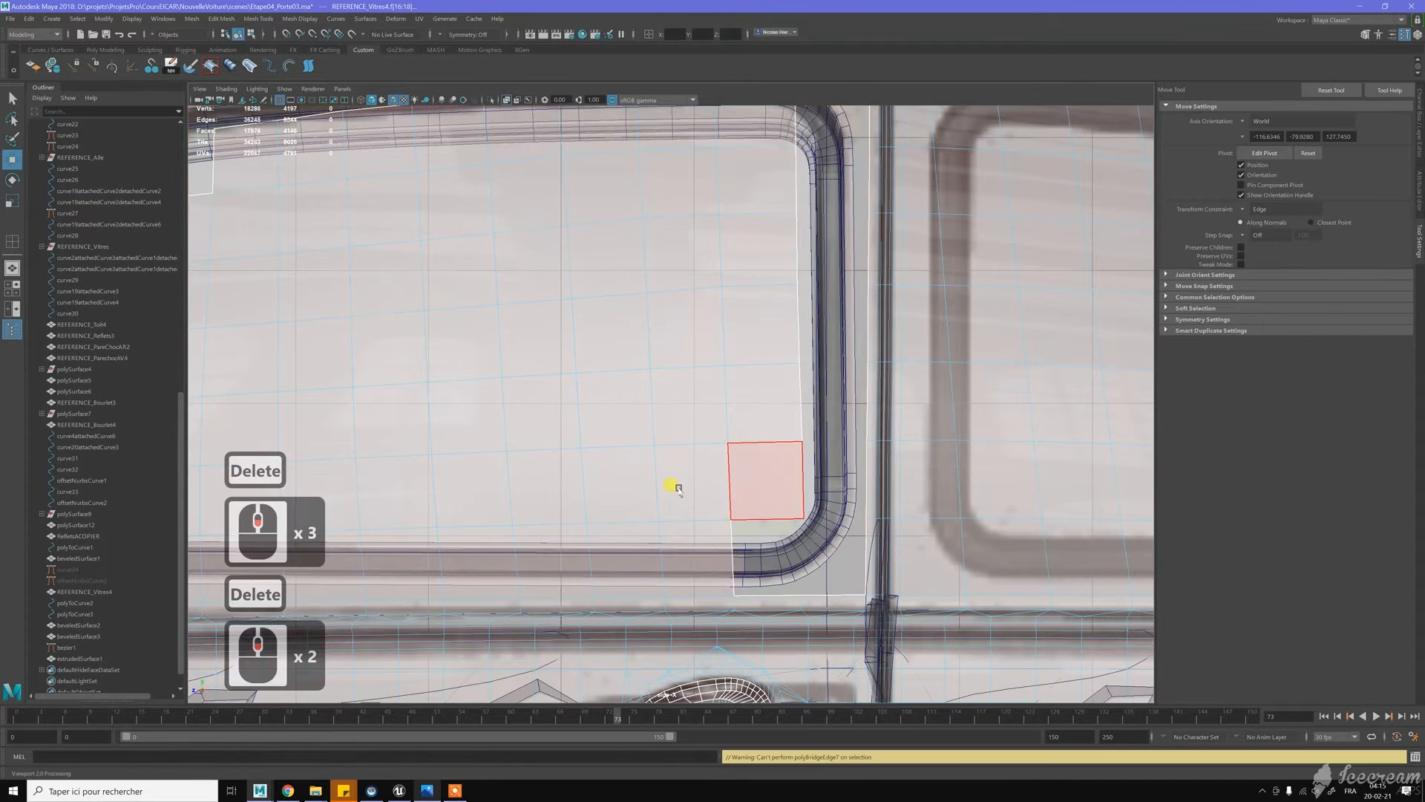
# Delete the body faces covering the rear half of the lower window frame, up to the opened rear corner
pyautogui.keyDown('alt'); pyautogui.middleClick(824, 484); pyautogui.keyUp('alt')
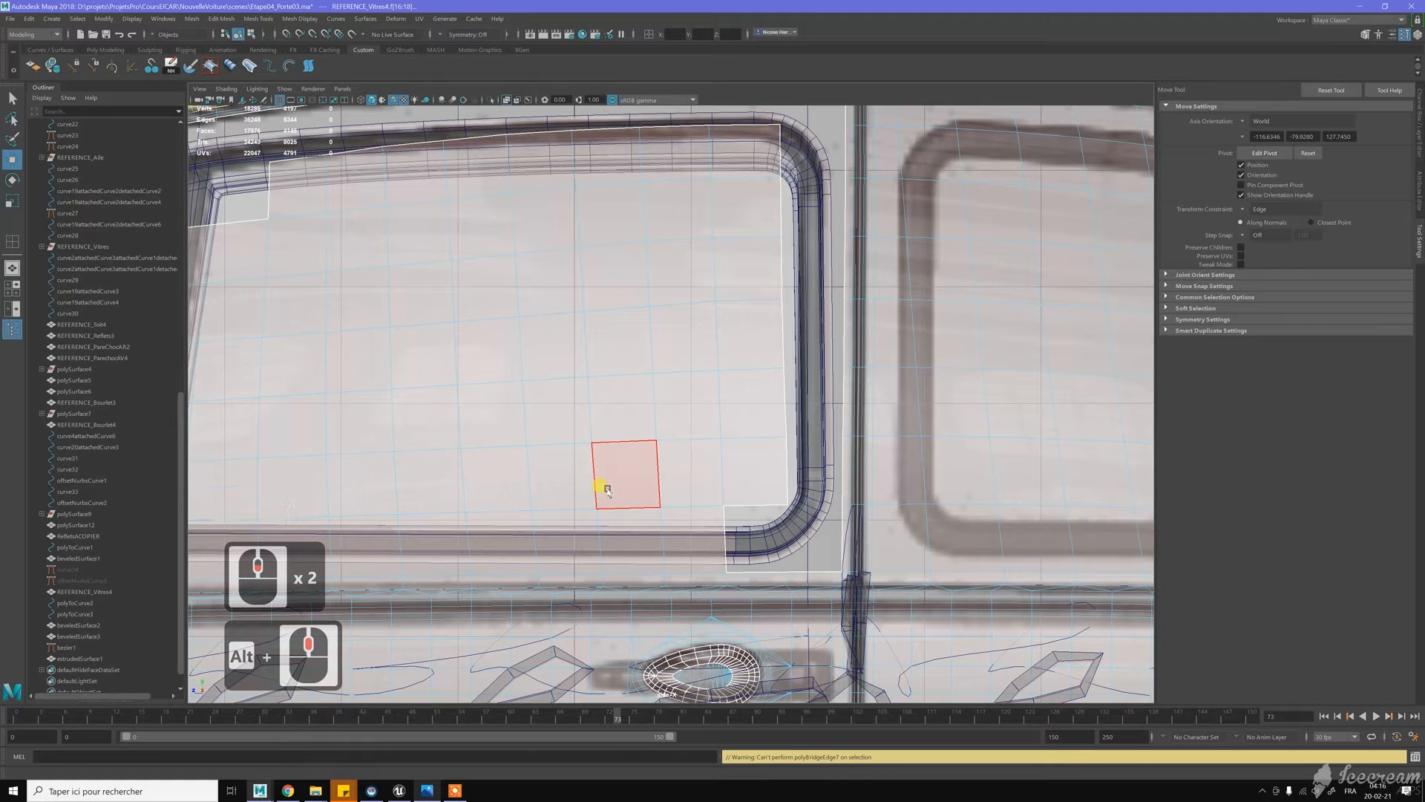
pyautogui.scroll(-2, 727, 496)
pyautogui.keyDown('alt'); pyautogui.moveTo(727, 496); pyautogui.dragTo(728, 497, button='middle'); pyautogui.keyUp('alt')
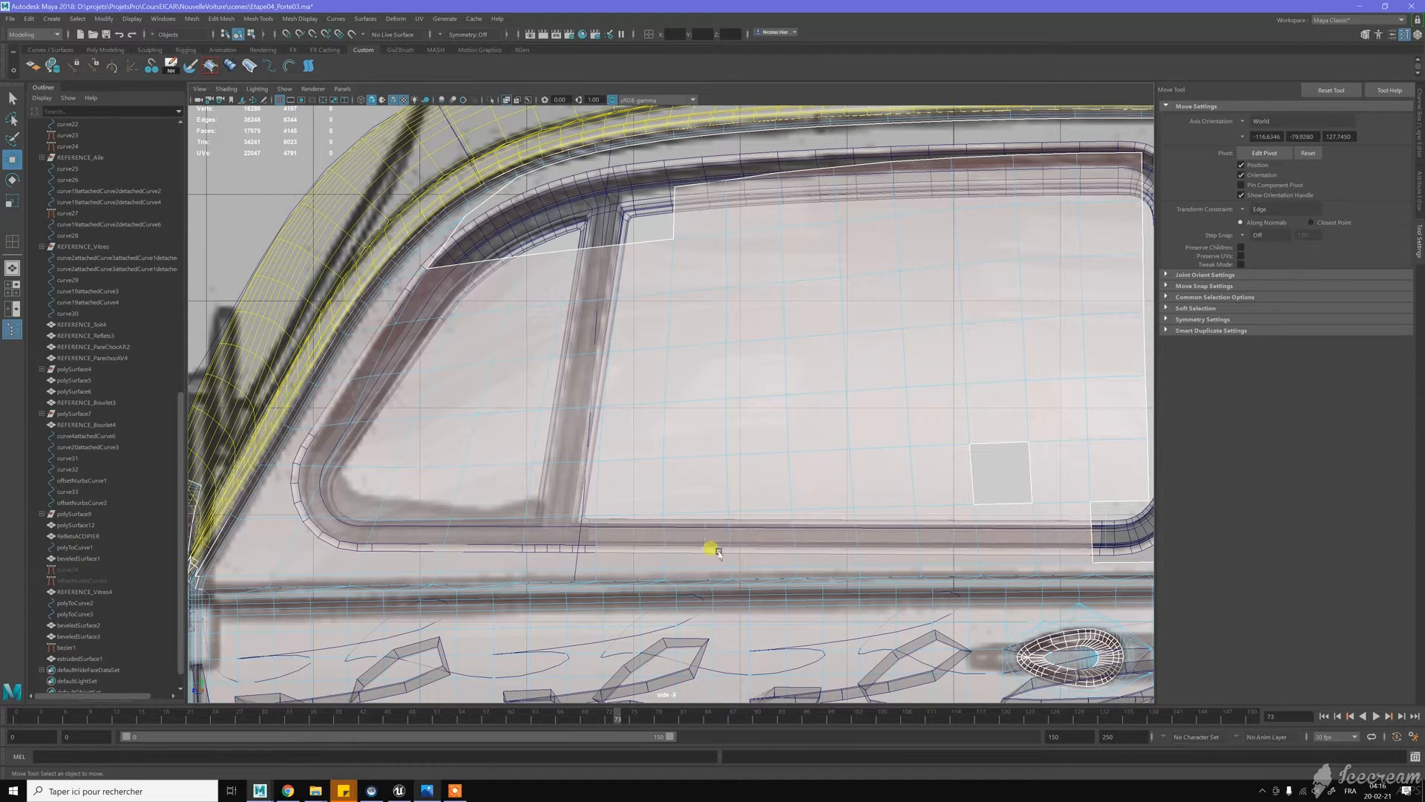
pyautogui.click(746, 554)
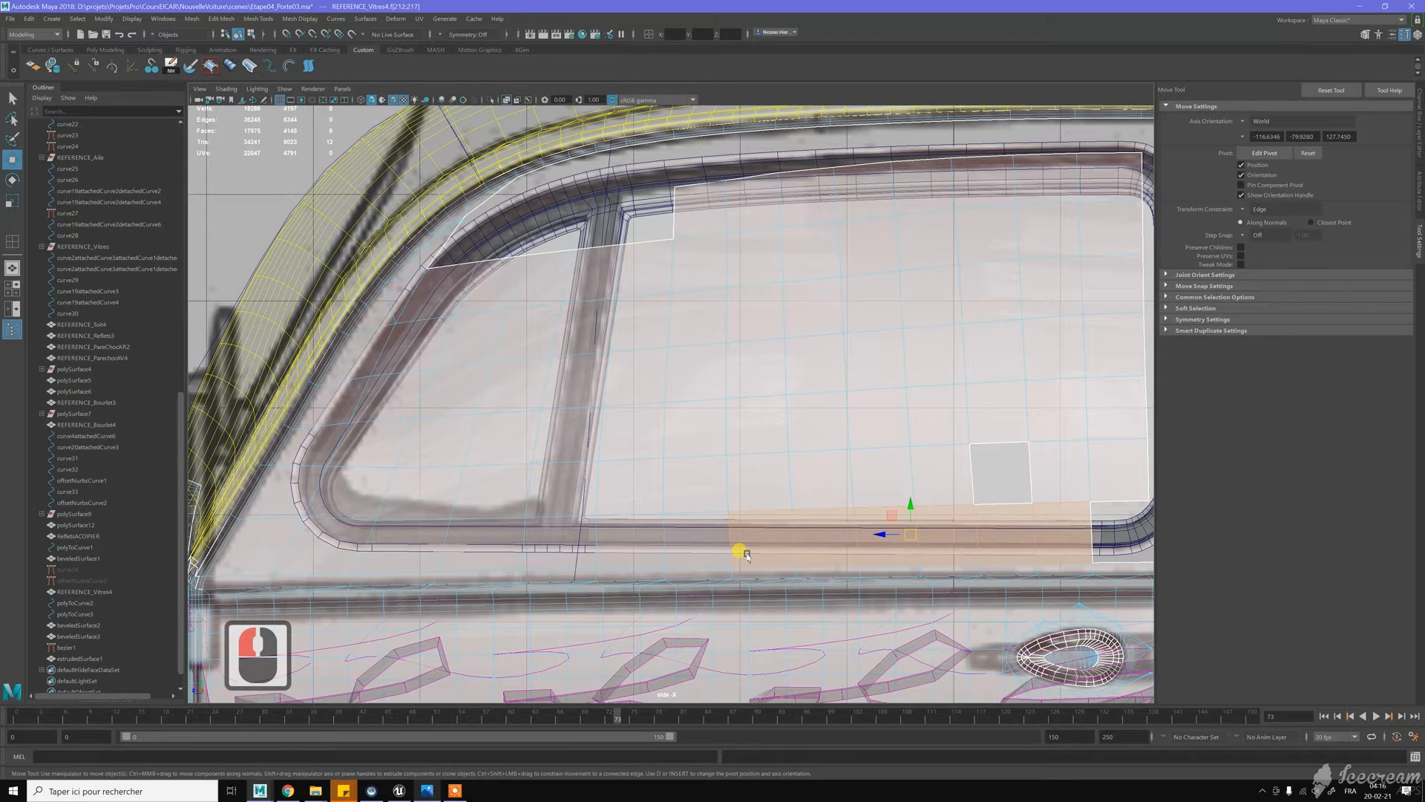
pyautogui.press('Delete')
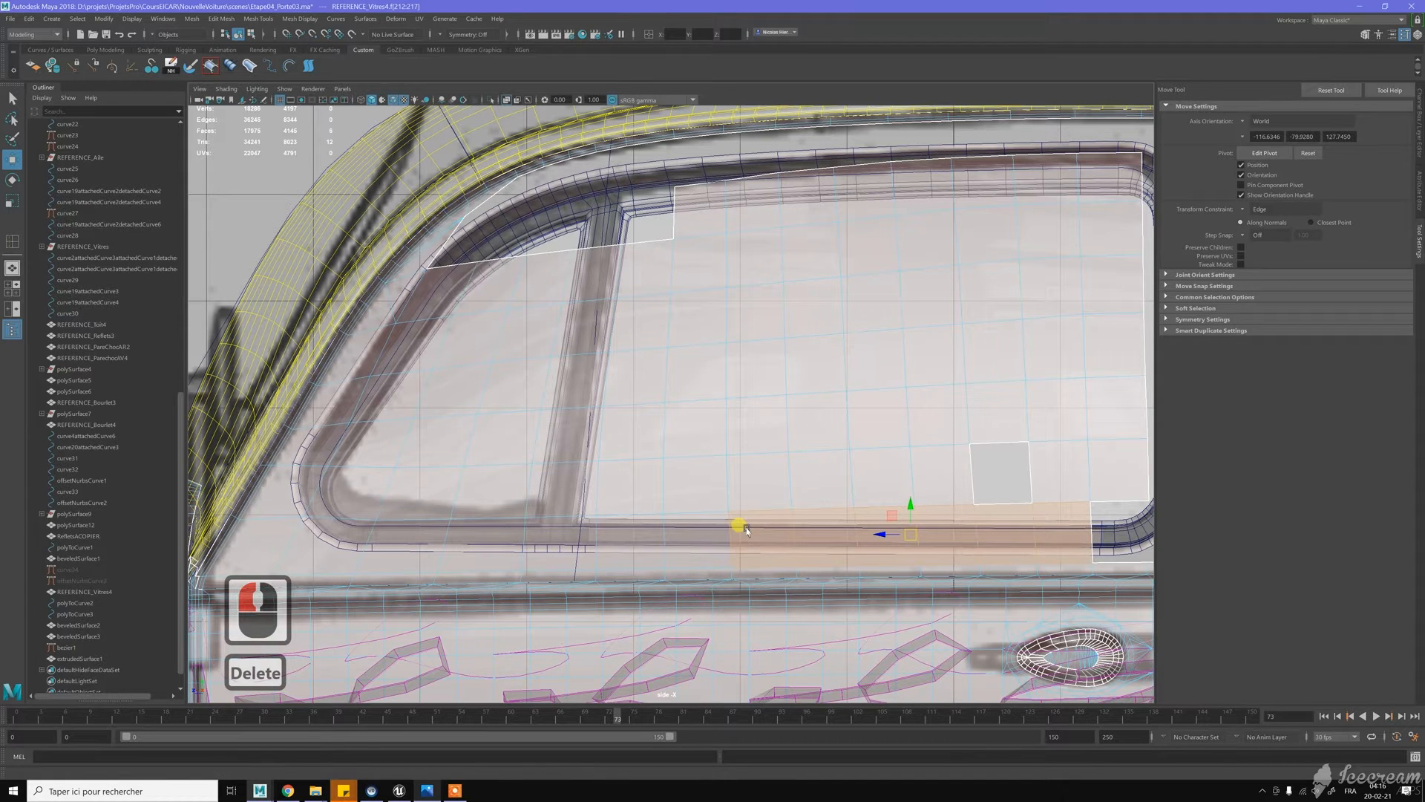
pyautogui.middleClick(746, 530)
pyautogui.press('Delete')
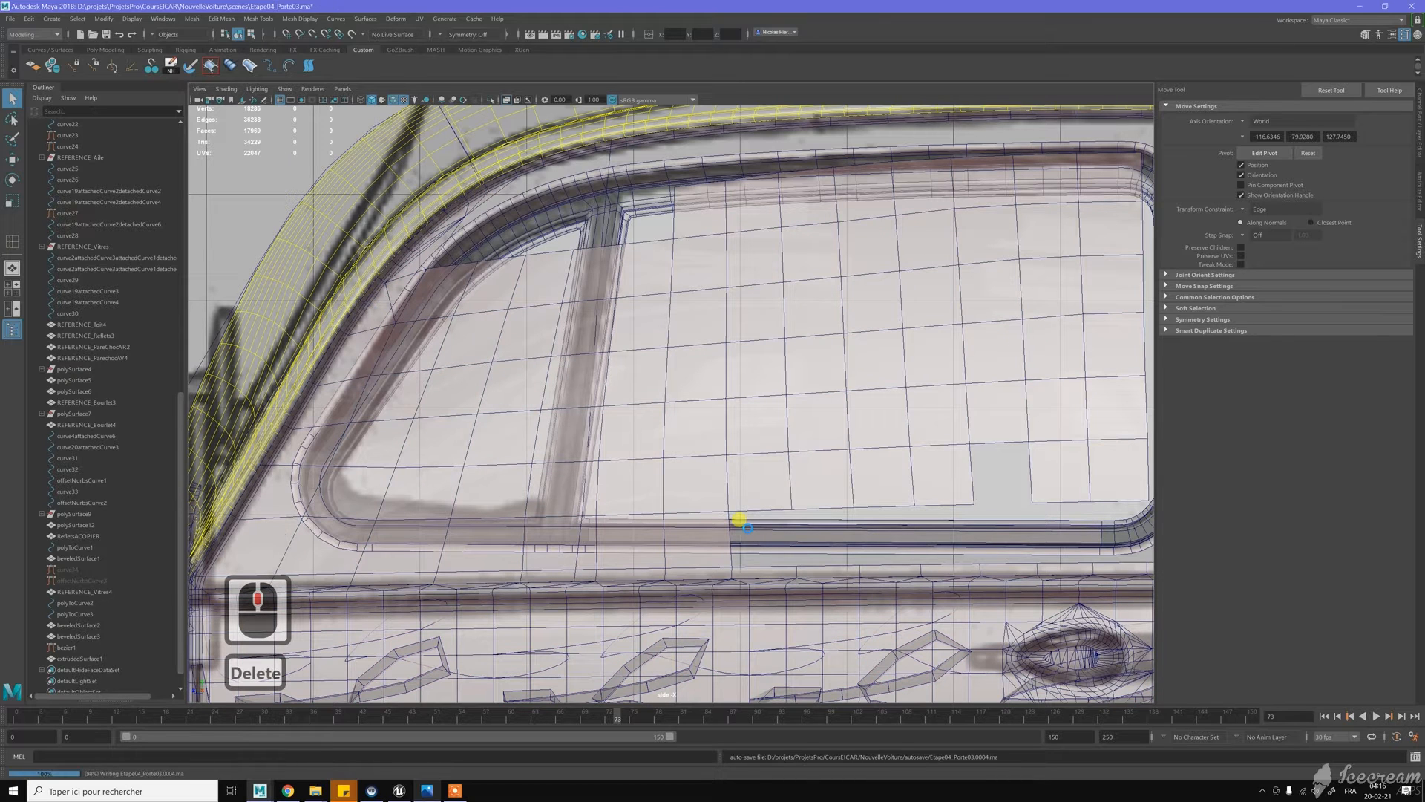
# Return the mesh to face selection and delete the faces along the front half of the lower window frame, including the front corner
pyautogui.click(726, 490)
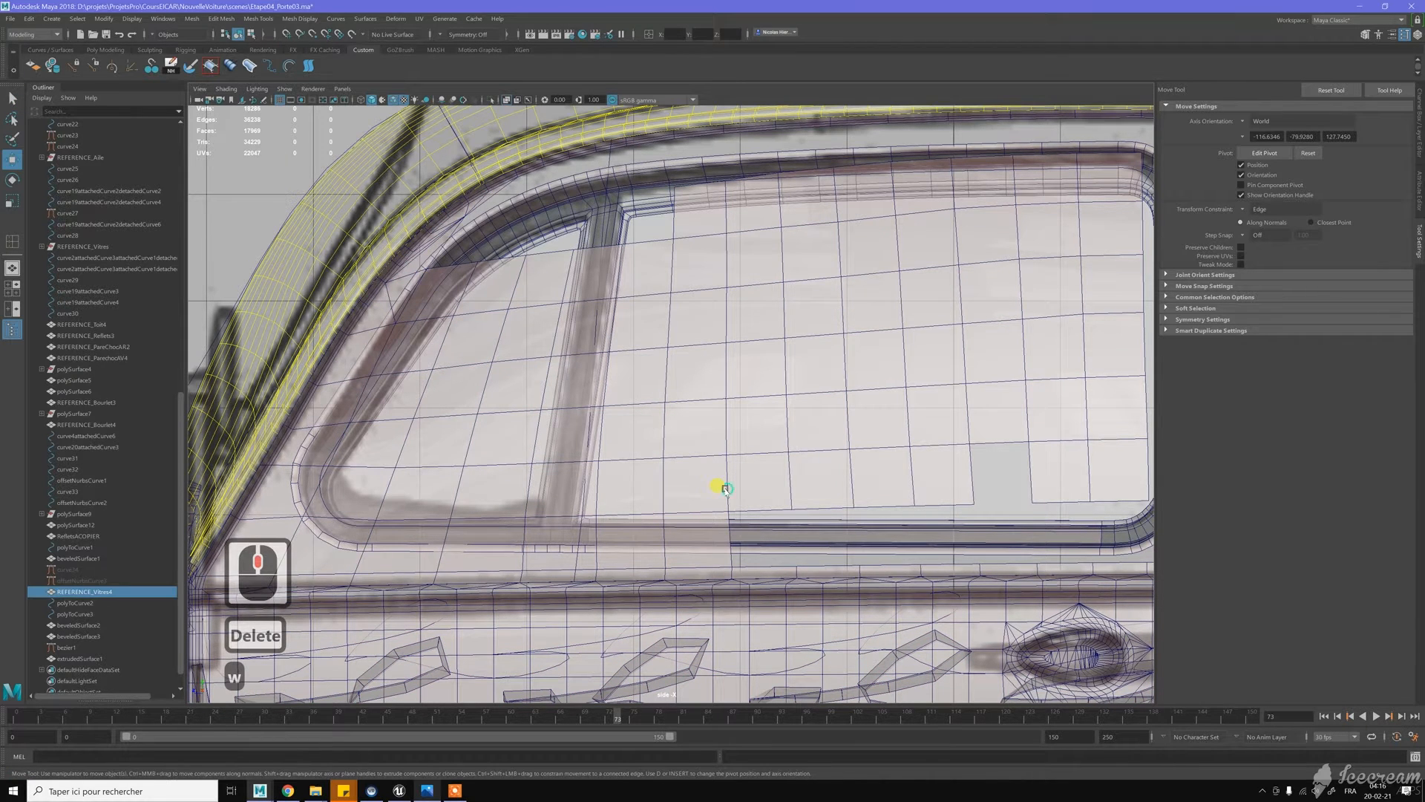
pyautogui.press('w')
pyautogui.rightClick(727, 490)
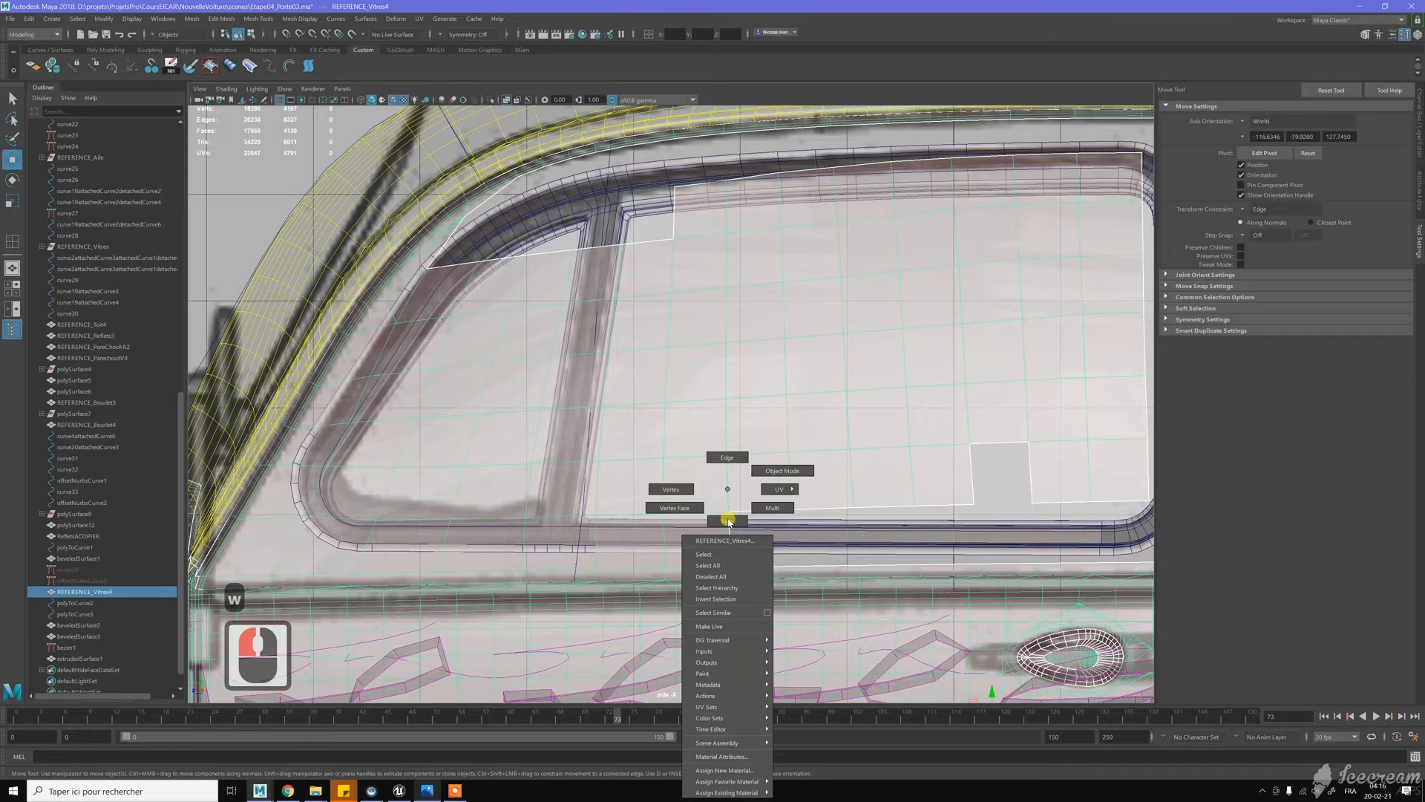
pyautogui.click(727, 521)
pyautogui.click(738, 558)
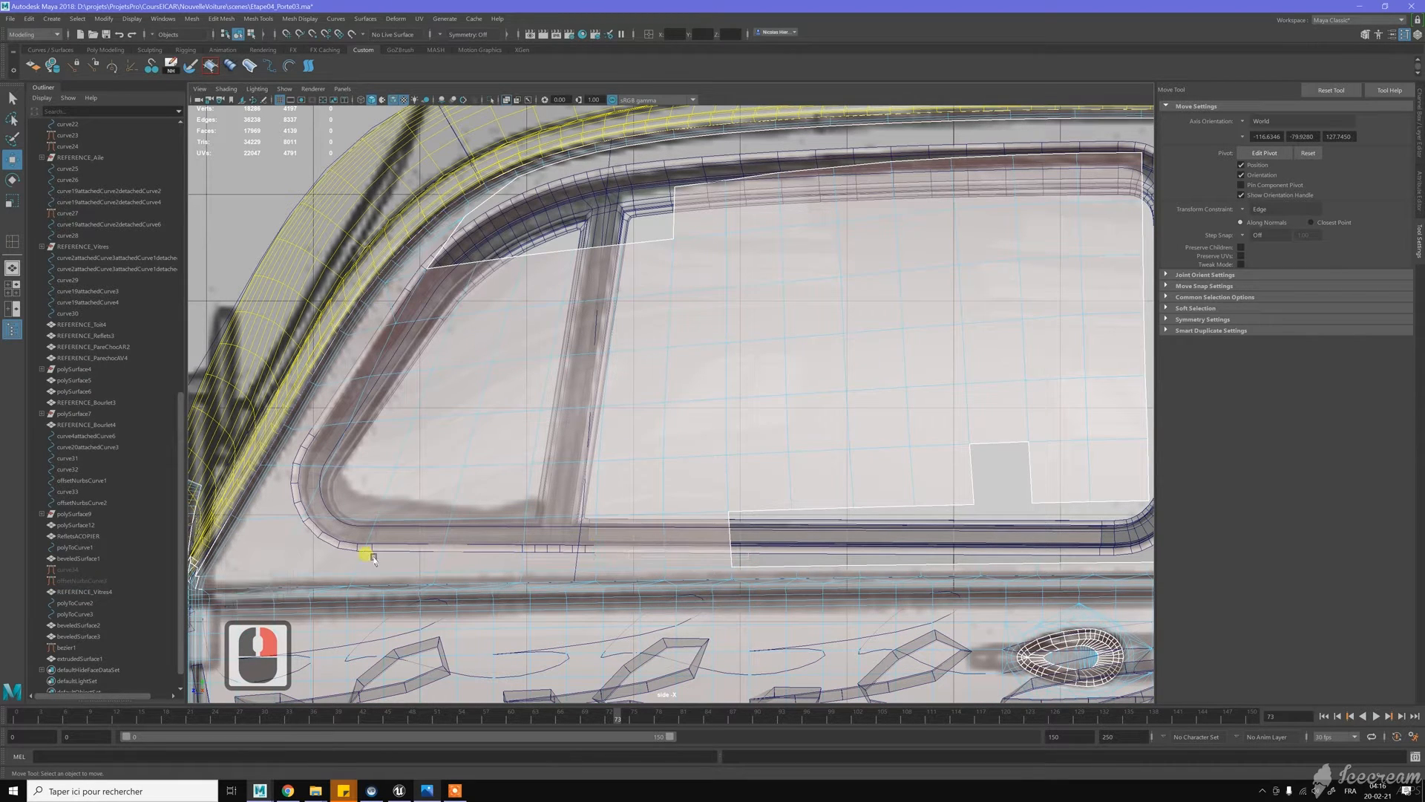
pyautogui.click(327, 556)
pyautogui.press('Delete')
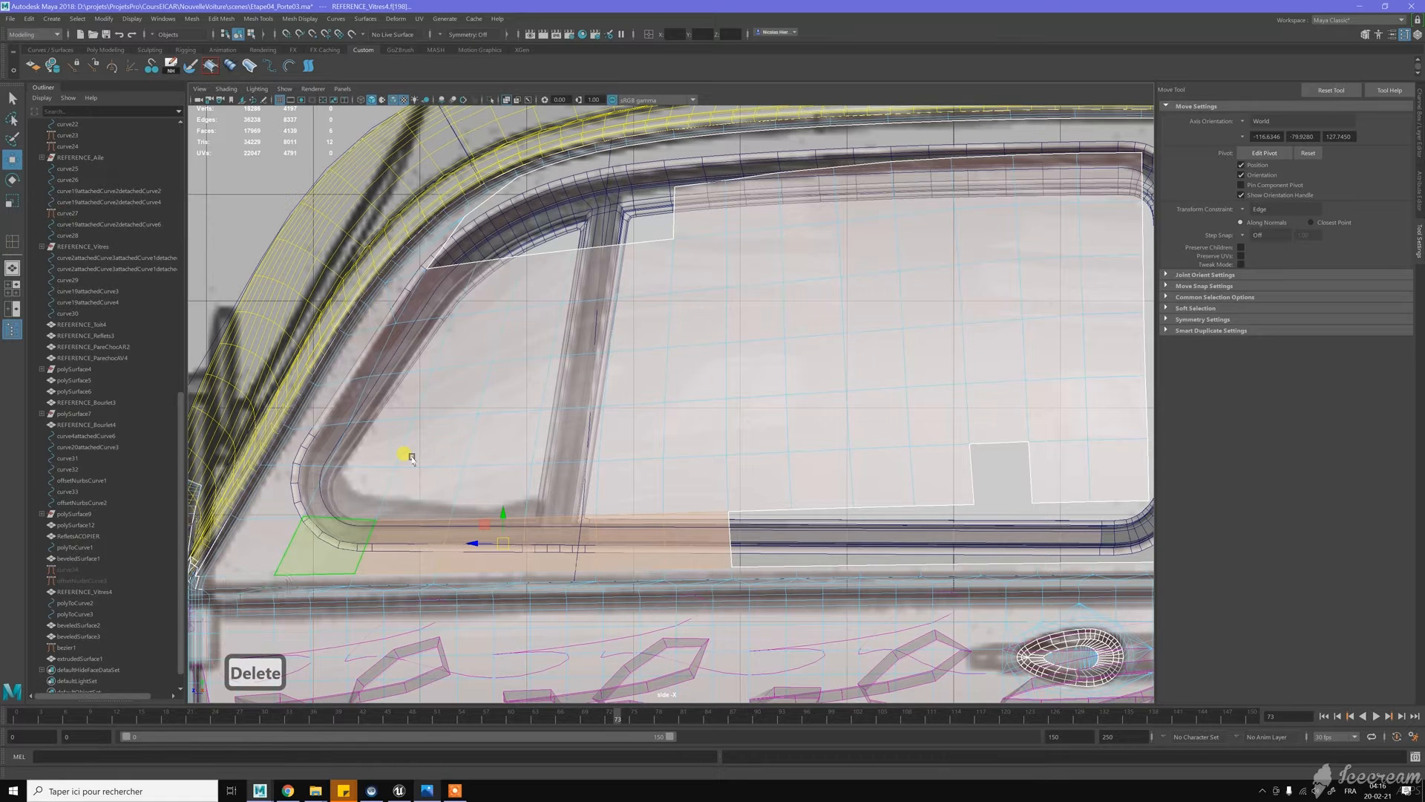
pyautogui.press('Delete')
# Switch REFERENCE_Vitres4 to object mode and delete its non-deformer history
pyautogui.keyDown('alt'); pyautogui.moveTo(372, 414); pyautogui.dragTo(484, 423, button='middle'); pyautogui.keyUp('alt')
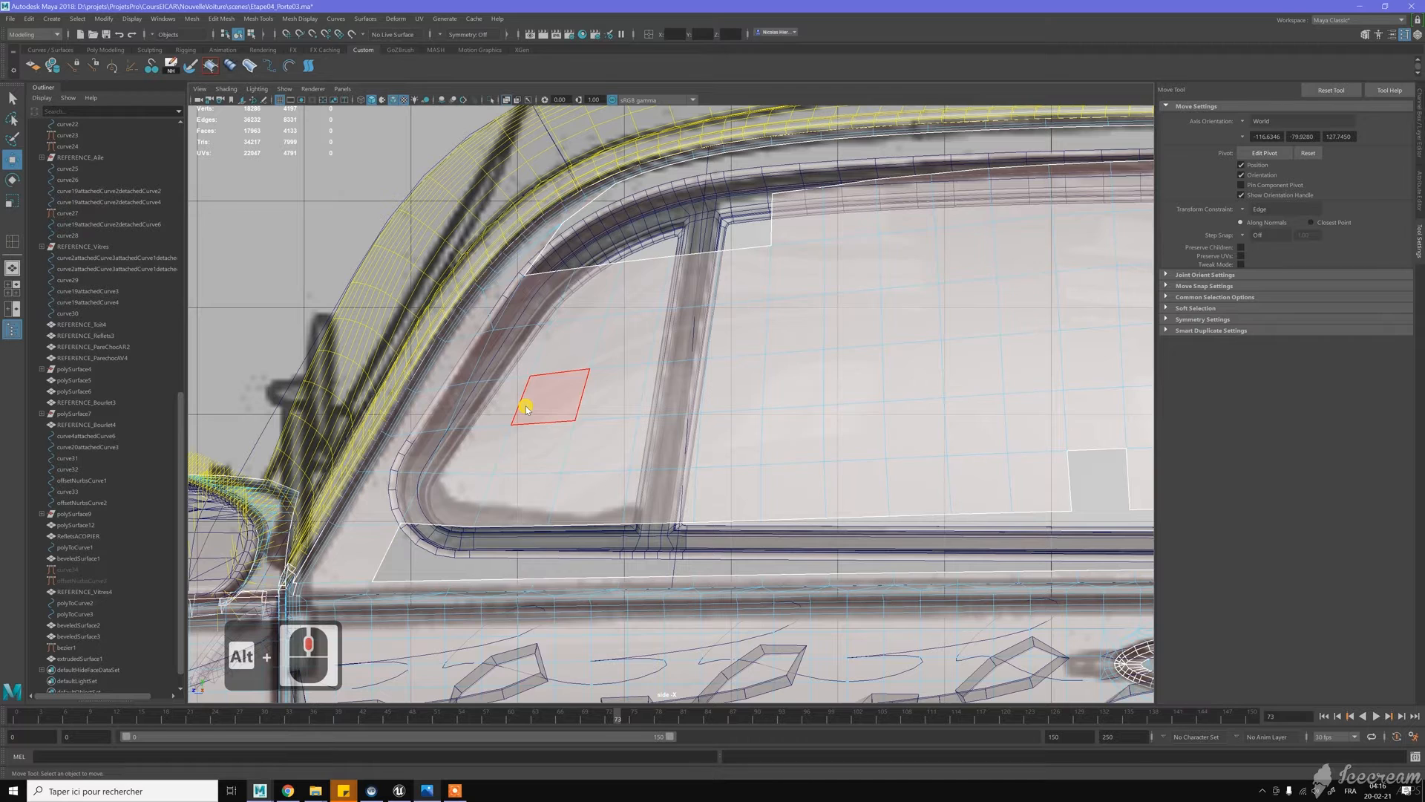
pyautogui.moveTo(526, 409); pyautogui.dragTo(558, 380, button='right')
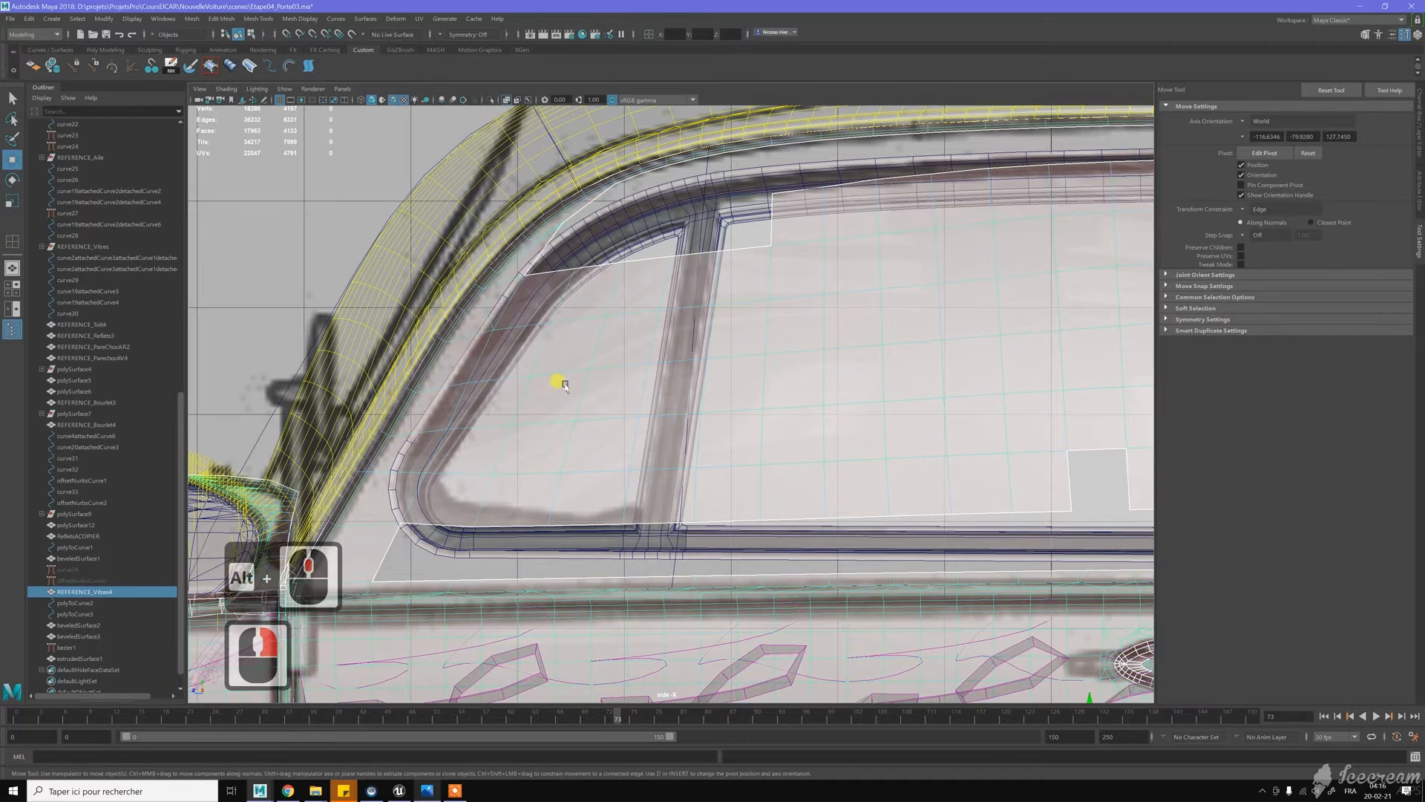
pyautogui.hotkey('alt', 'd')
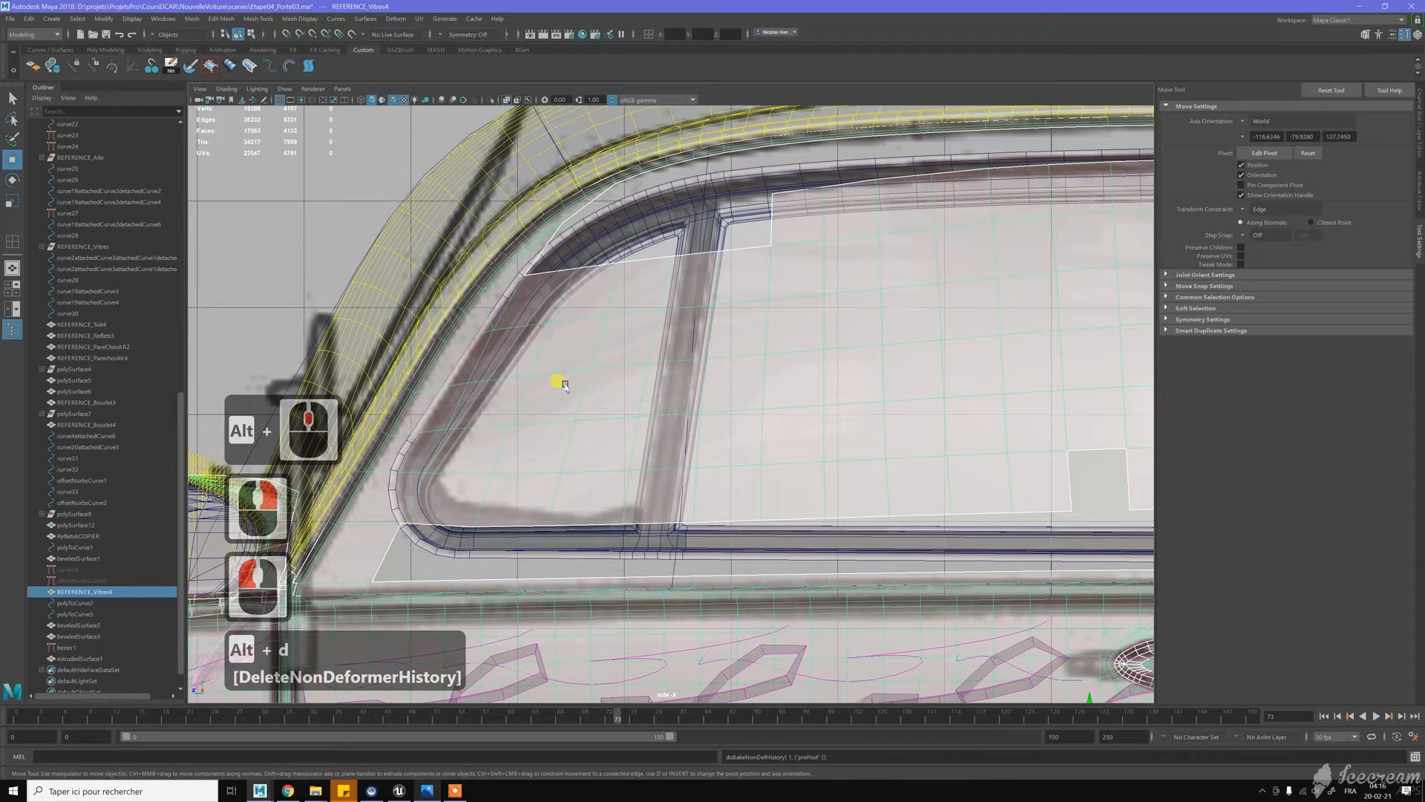
# Switch REFERENCE_Vitres4 to face selection and select the faces from the lower front corner up the frame's slanted front side
pyautogui.moveTo(562, 378); pyautogui.dragTo(557, 404, button='right')
pyautogui.click(503, 456)
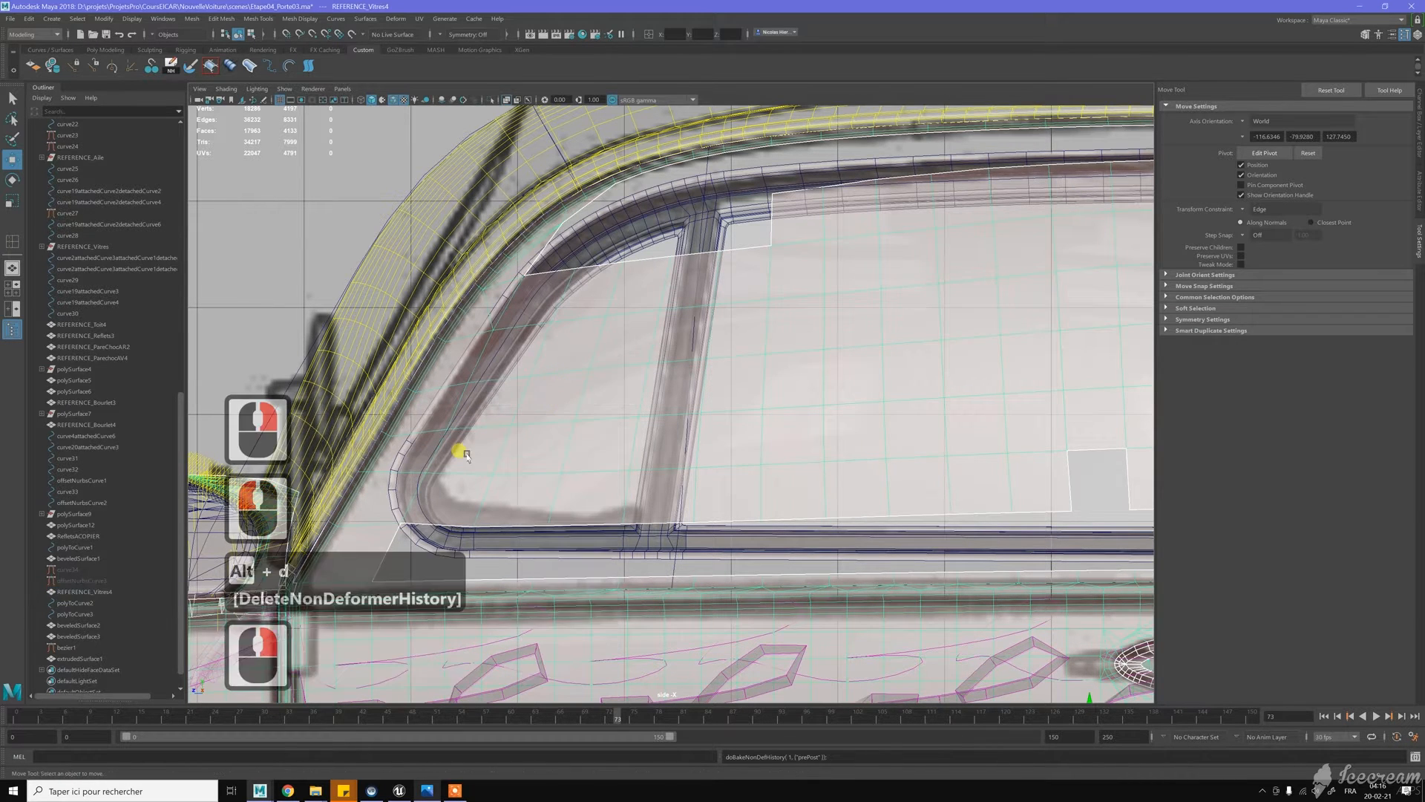
pyautogui.keyDown('alt'); pyautogui.moveTo(517, 461); pyautogui.dragTo(433, 512, button='middle'); pyautogui.keyUp('alt')
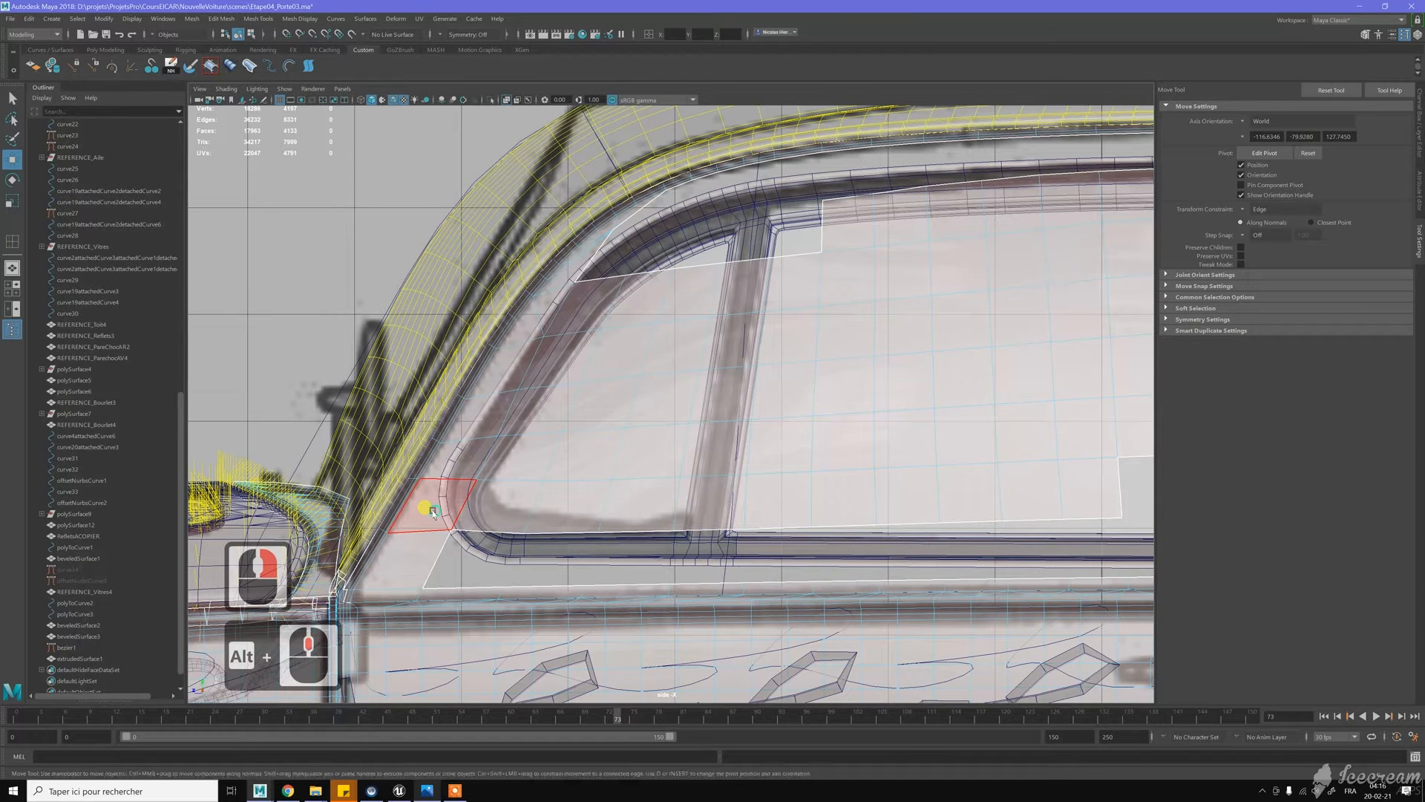
pyautogui.click(434, 505)
pyautogui.keyDown('shift'); pyautogui.click(488, 444); pyautogui.keyUp('shift')
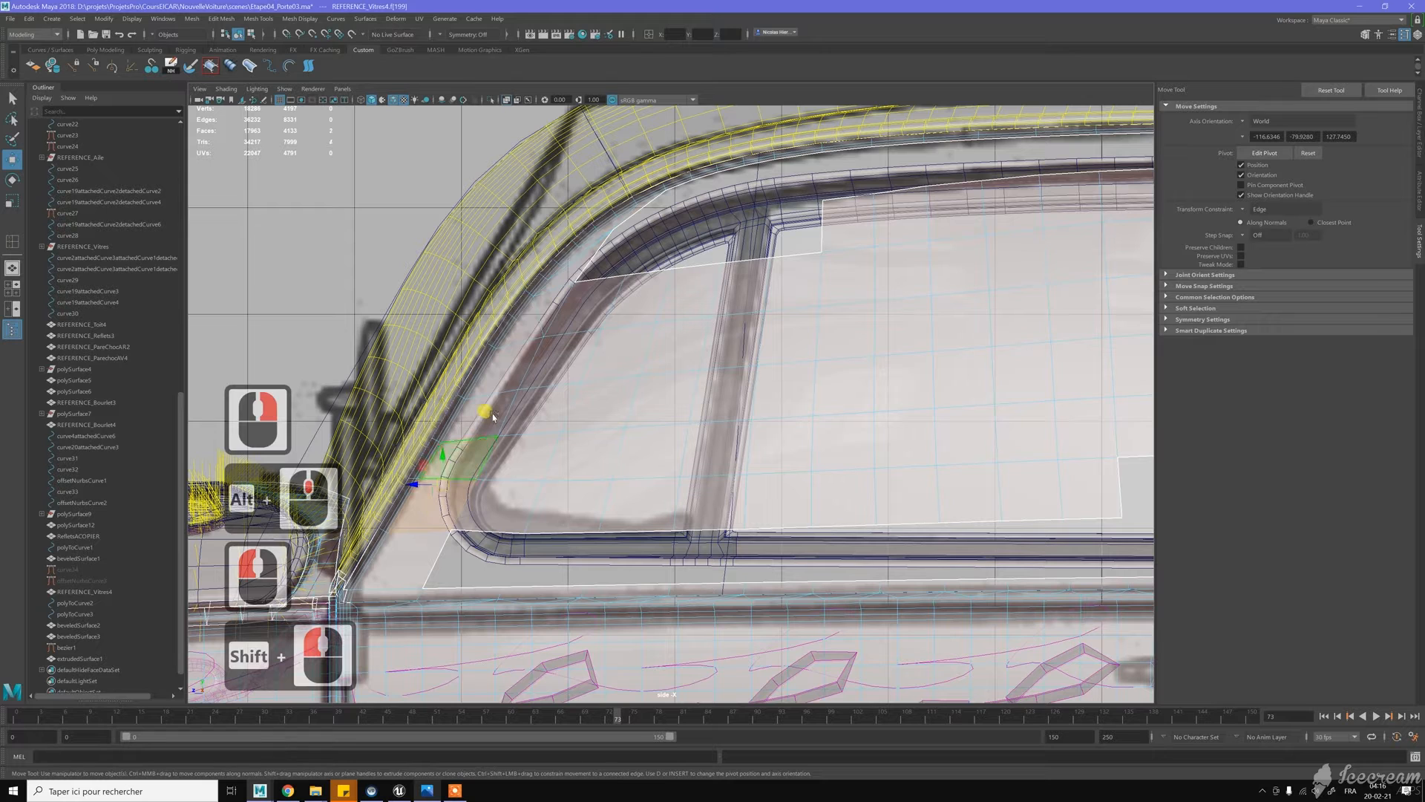
pyautogui.keyDown('shift'); pyautogui.click(491, 413); pyautogui.keyUp('shift')
pyautogui.keyDown('shift'); pyautogui.click(503, 364); pyautogui.keyUp('shift')
pyautogui.keyDown('shift'); pyautogui.click(535, 320); pyautogui.keyUp('shift')
pyautogui.keyDown('shift'); pyautogui.click(551, 295); pyautogui.keyUp('shift')
pyautogui.keyDown('shift'); pyautogui.click(567, 274); pyautogui.keyUp('shift')
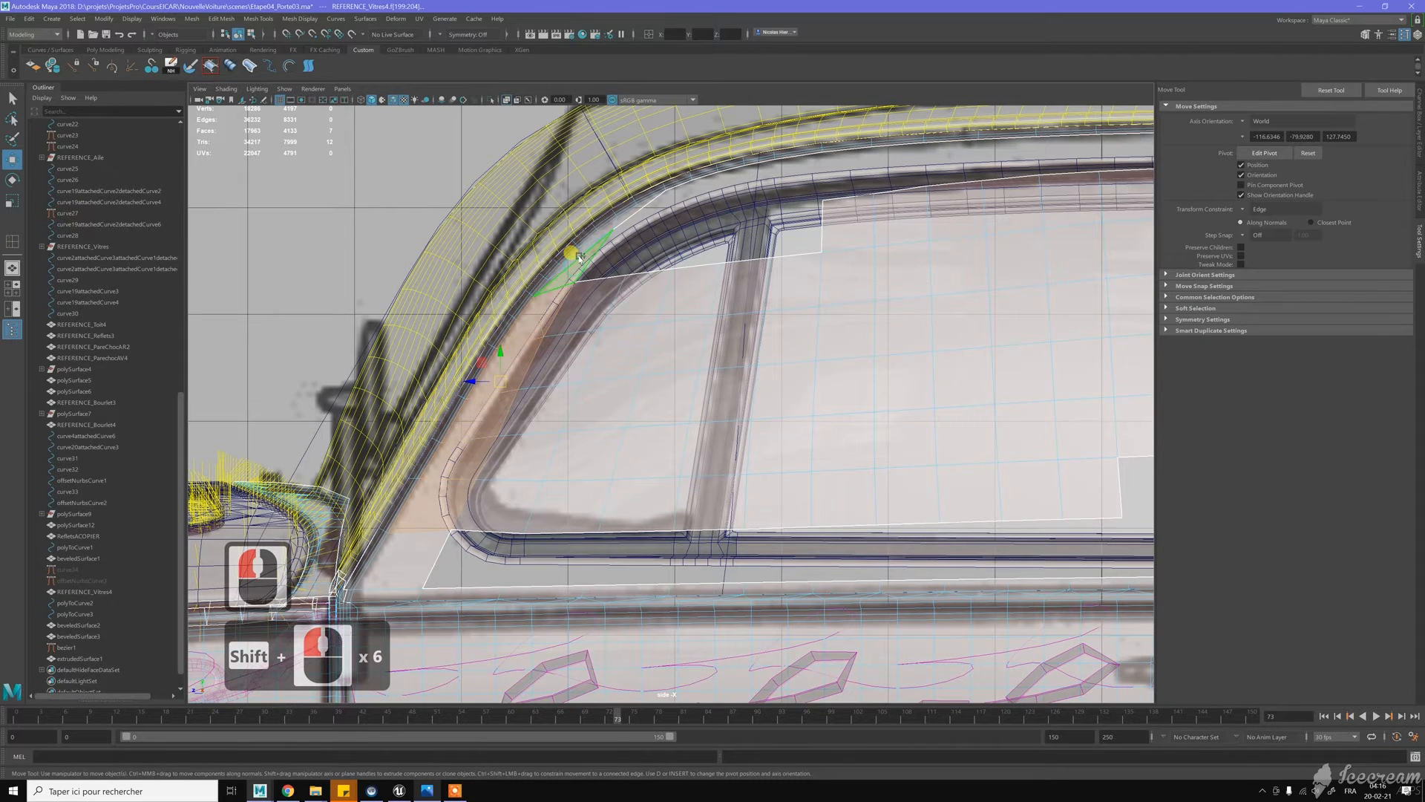
# Add the remaining narrow faces around the upper front curve of the window frame, and delete all selected faces
pyautogui.scroll(4, 572, 267)
pyautogui.keyDown('alt'); pyautogui.moveTo(582, 349); pyautogui.dragTo(584, 334, button='middle'); pyautogui.keyUp('alt')
pyautogui.keyDown('alt'); pyautogui.scroll(5, 582, 332); pyautogui.keyUp('alt')
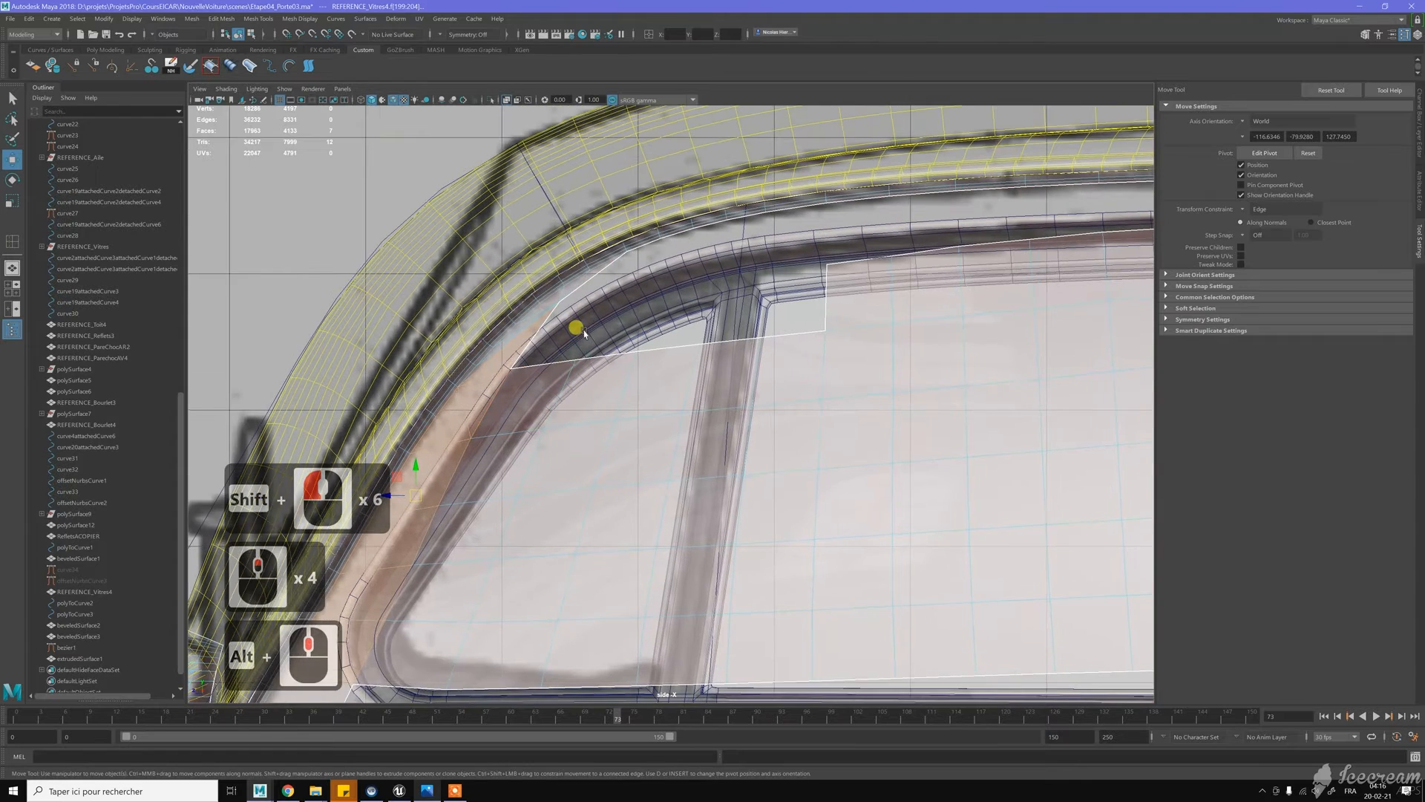
pyautogui.keyDown('shift'); pyautogui.click(552, 257); pyautogui.keyUp('shift')
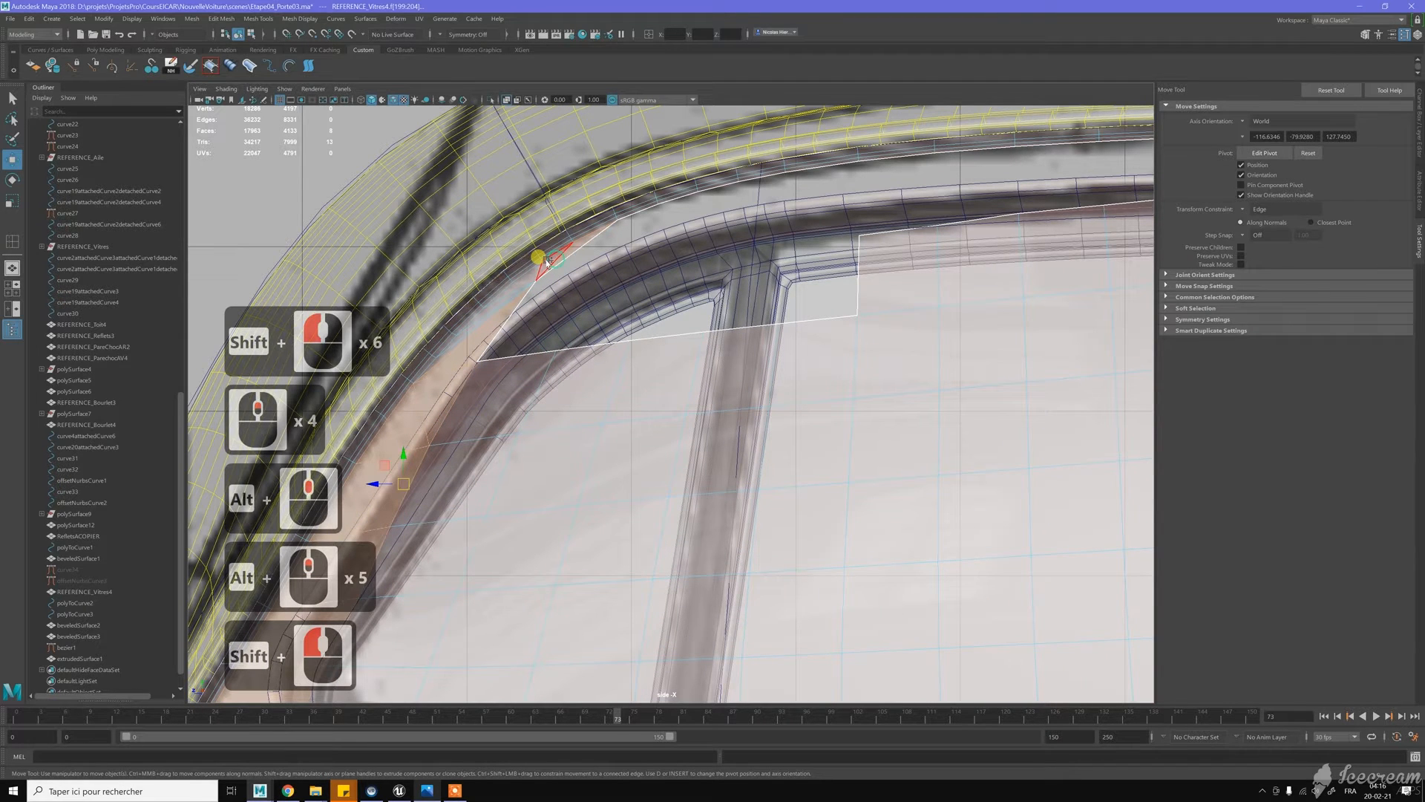
pyautogui.keyDown('shift'); pyautogui.click(524, 269); pyautogui.keyUp('shift')
pyautogui.keyDown('shift'); pyautogui.click(504, 276); pyautogui.keyUp('shift')
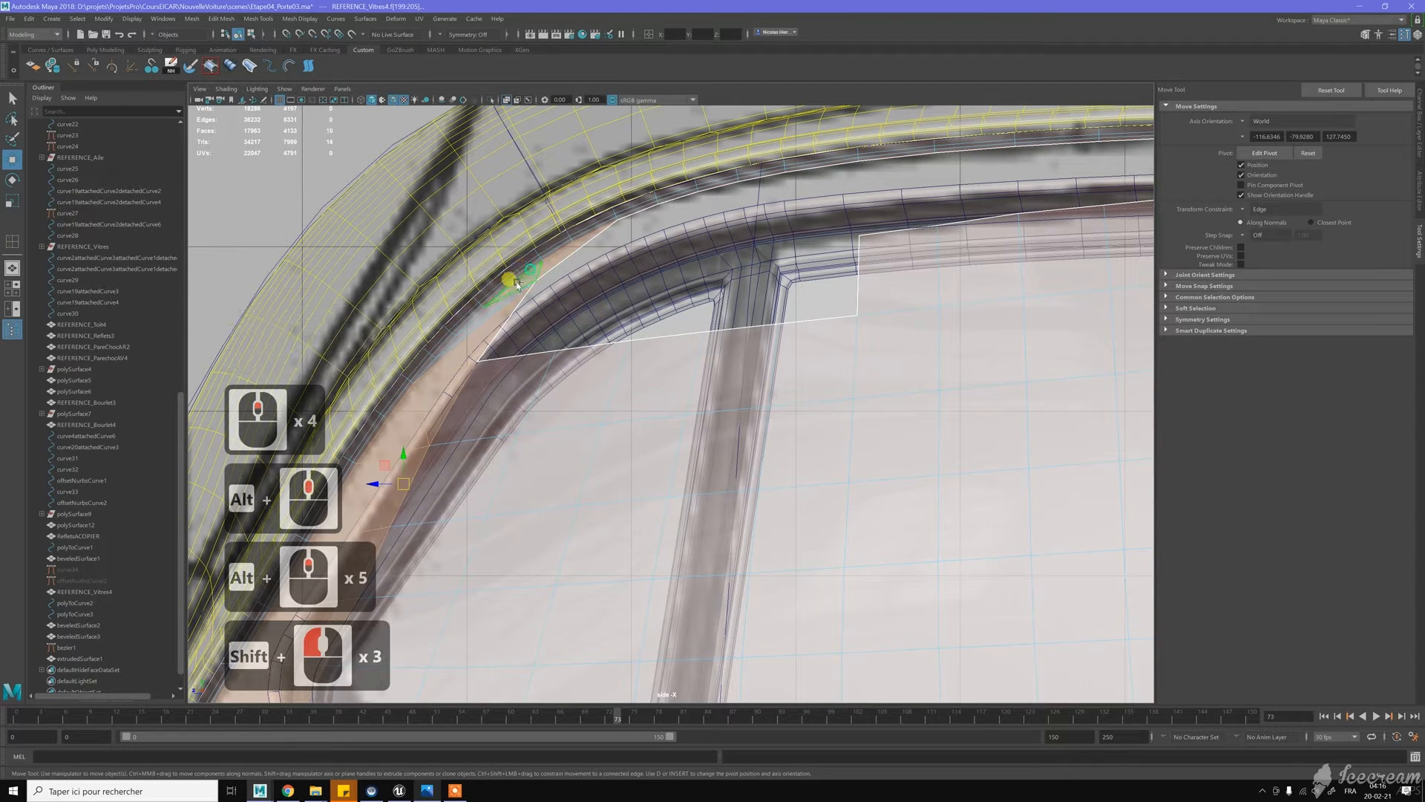
pyautogui.keyDown('shift'); pyautogui.click(479, 319); pyautogui.keyUp('shift')
pyautogui.keyDown('shift'); pyautogui.click(479, 319); pyautogui.keyUp('shift')
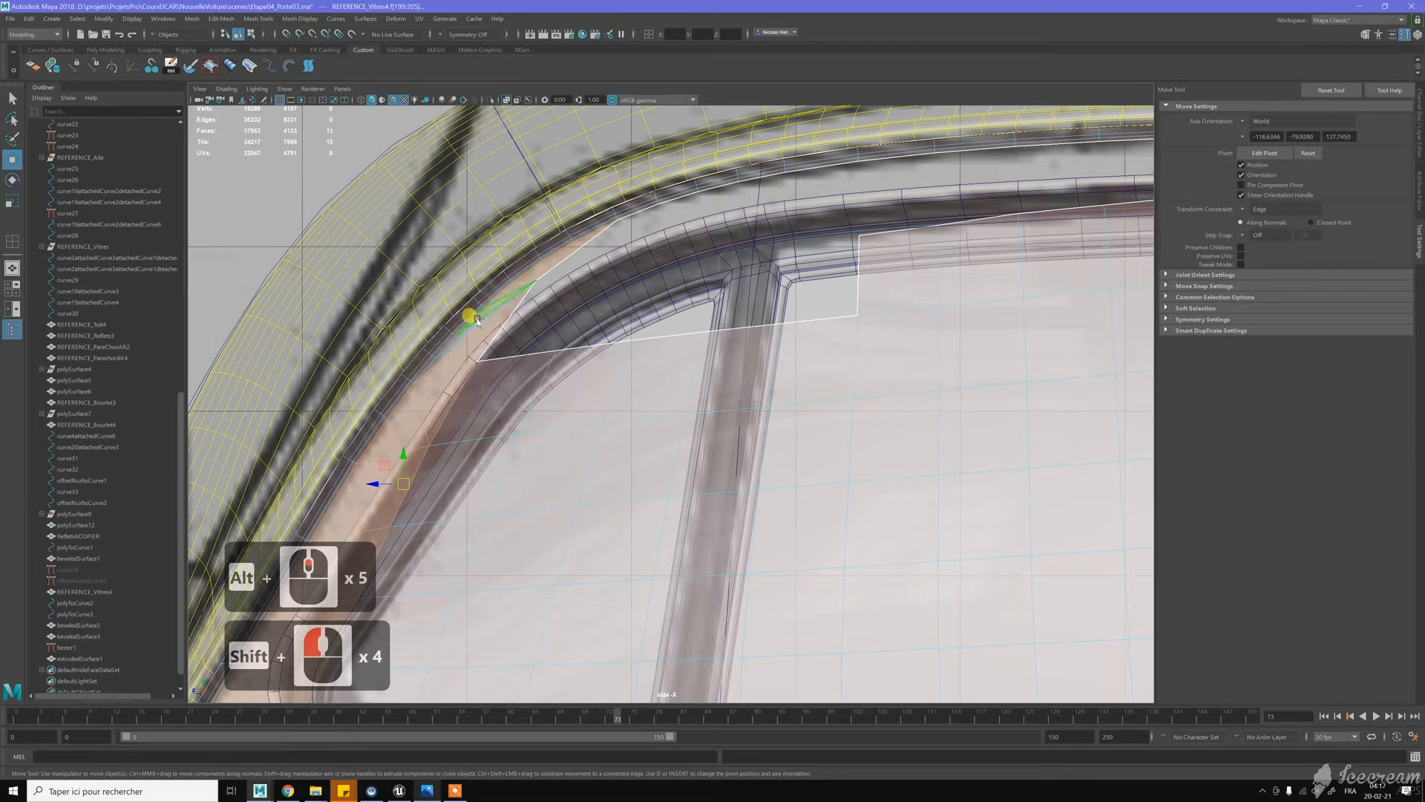
pyautogui.keyDown('shift'); pyautogui.click(442, 356); pyautogui.keyUp('shift')
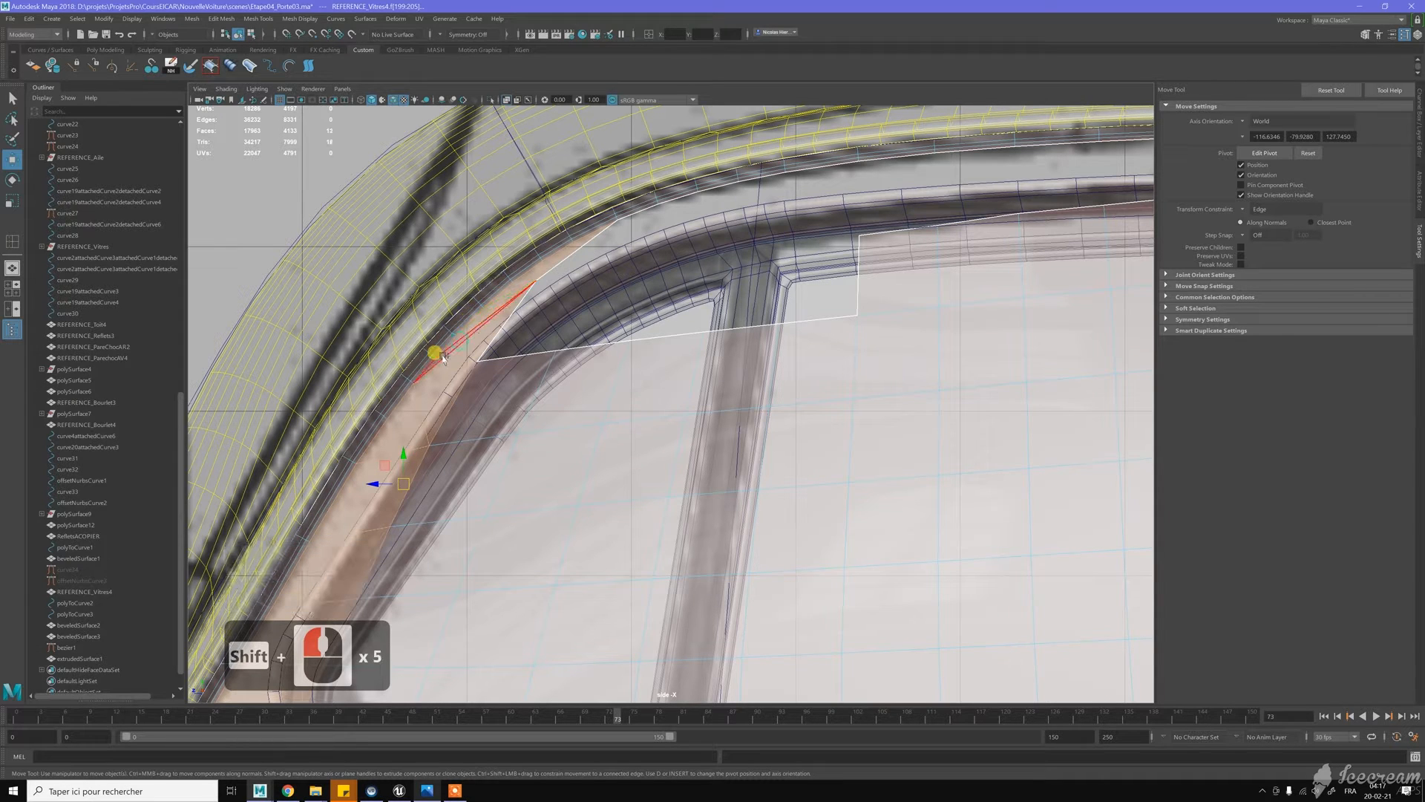
pyautogui.keyDown('shift'); pyautogui.click(442, 356); pyautogui.keyUp('shift')
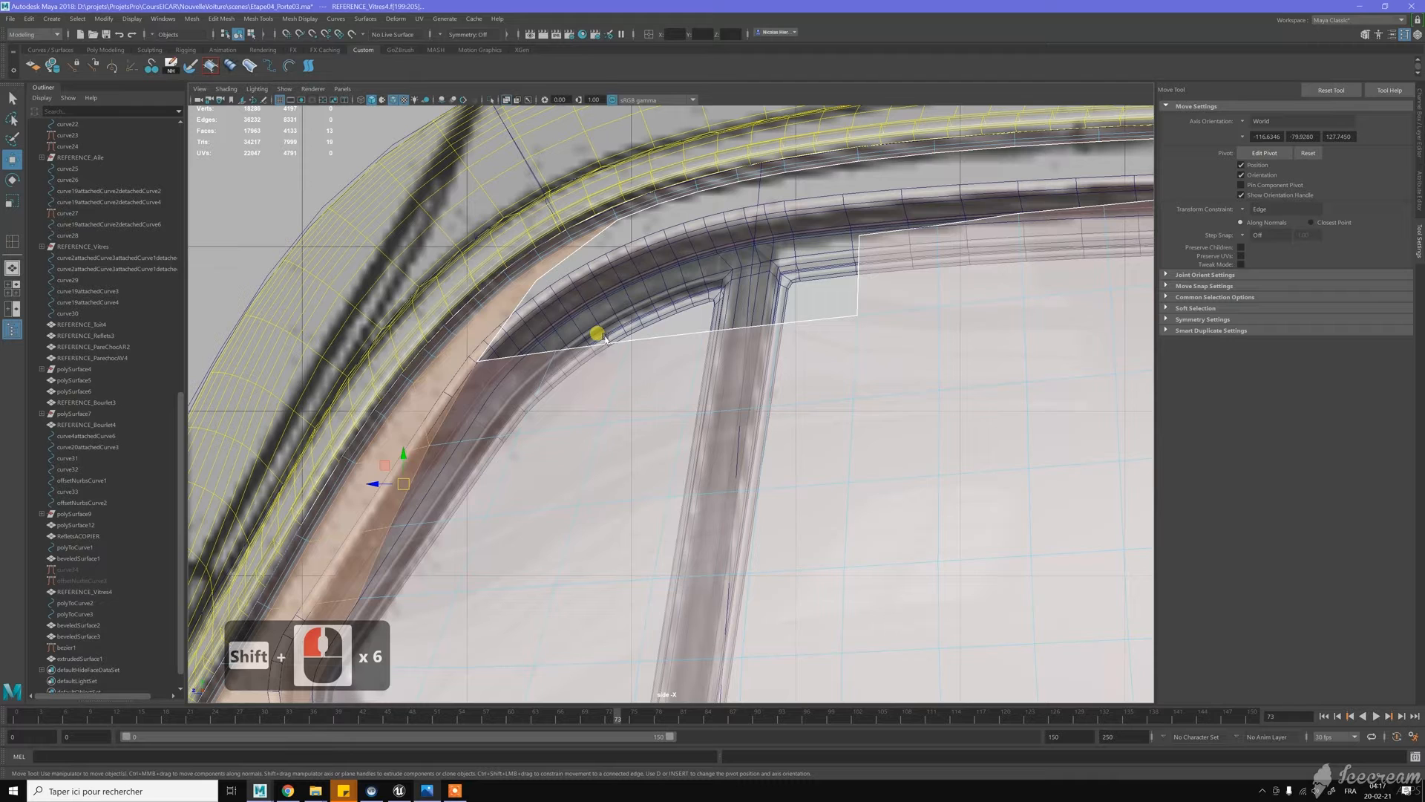
pyautogui.press('Delete')
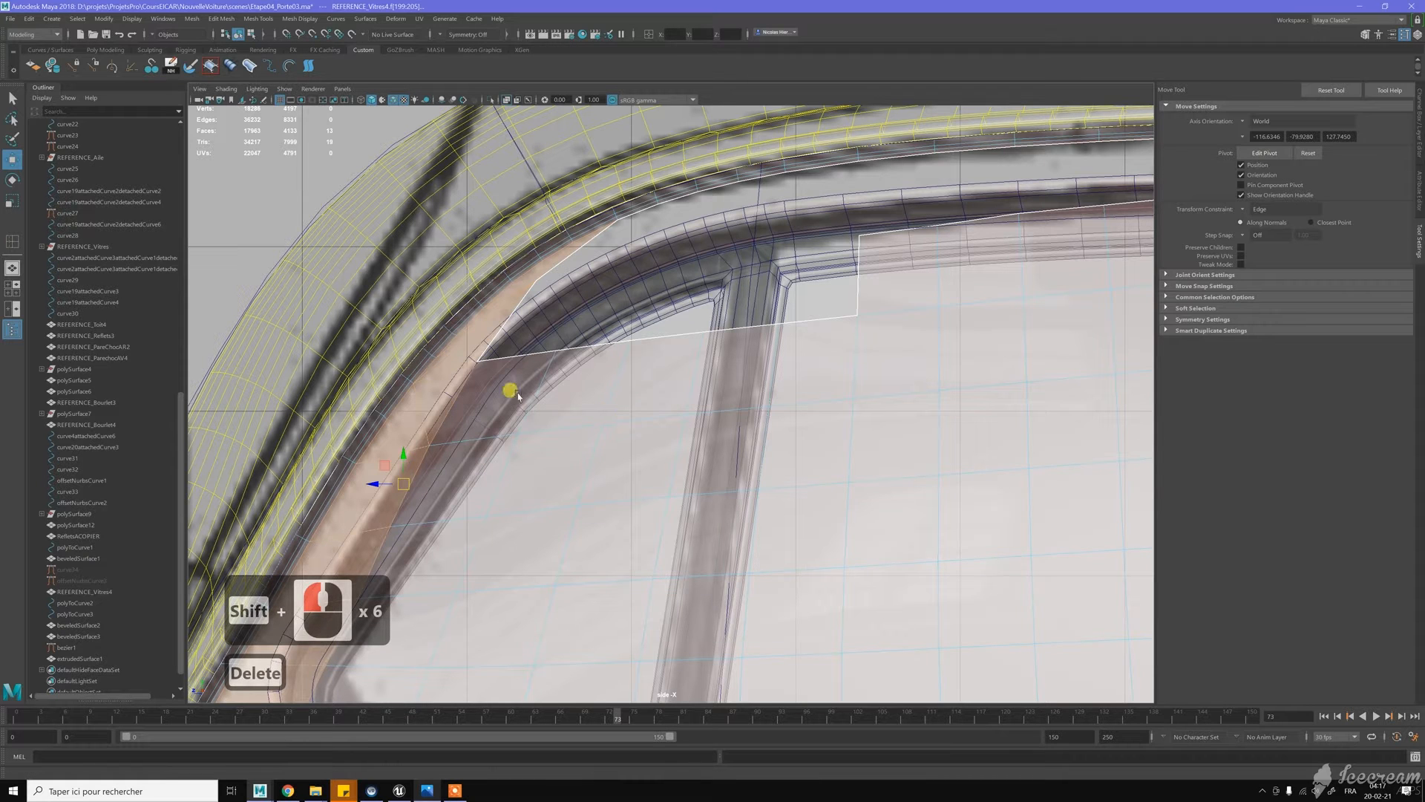
# Delete the leftover body face just outside the window frame's lower front corner
pyautogui.scroll(-4, 518, 395)
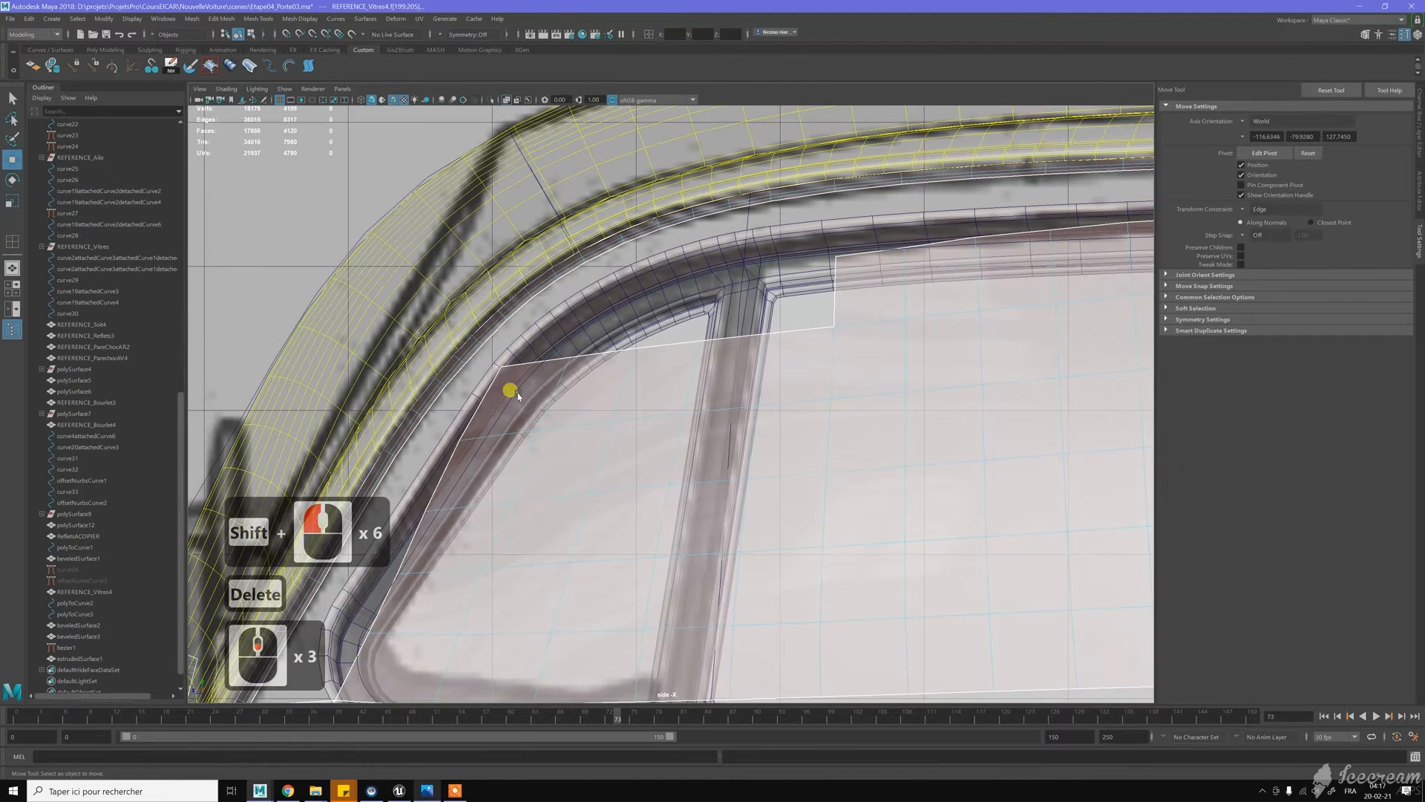
pyautogui.scroll(-5, 687, 416)
pyautogui.click(746, 425)
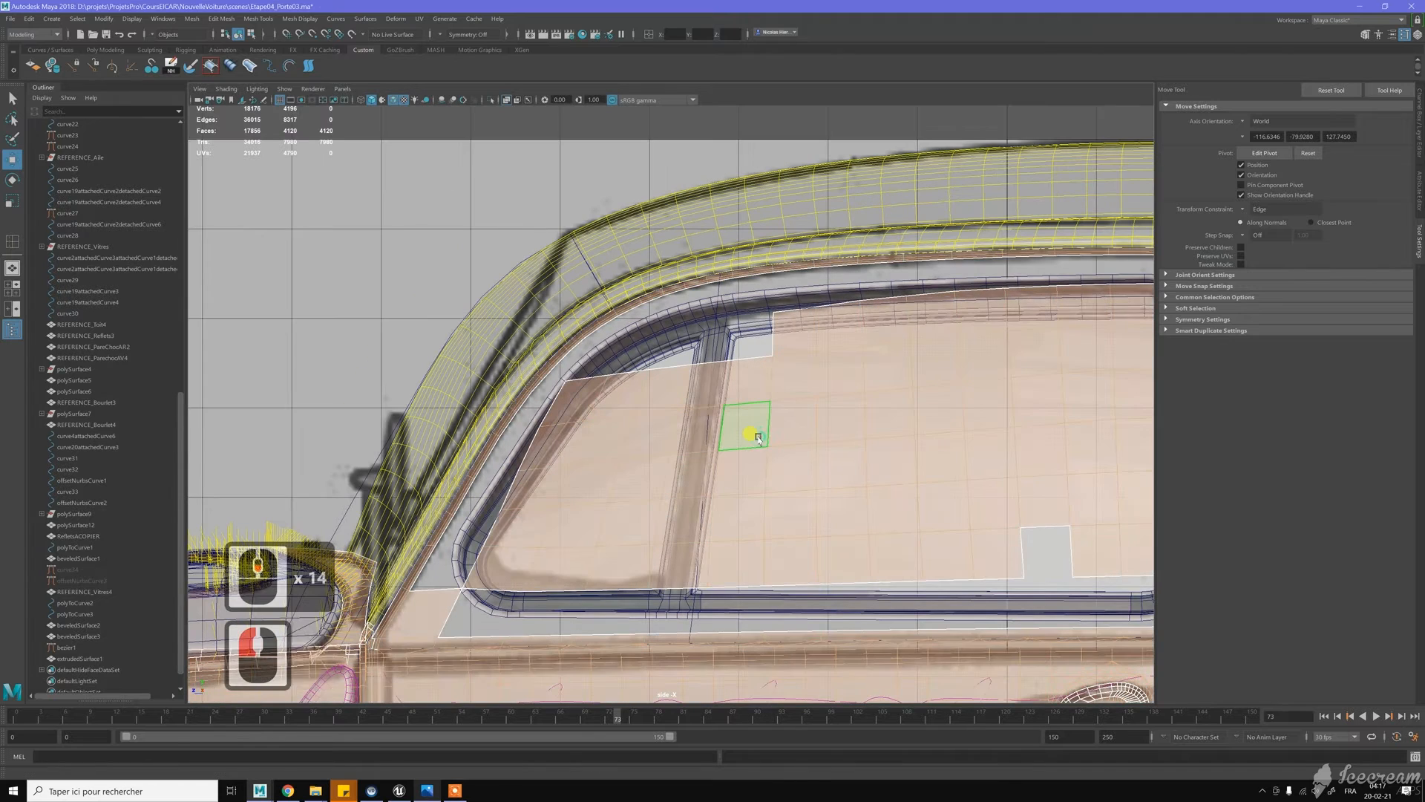
pyautogui.click(506, 576)
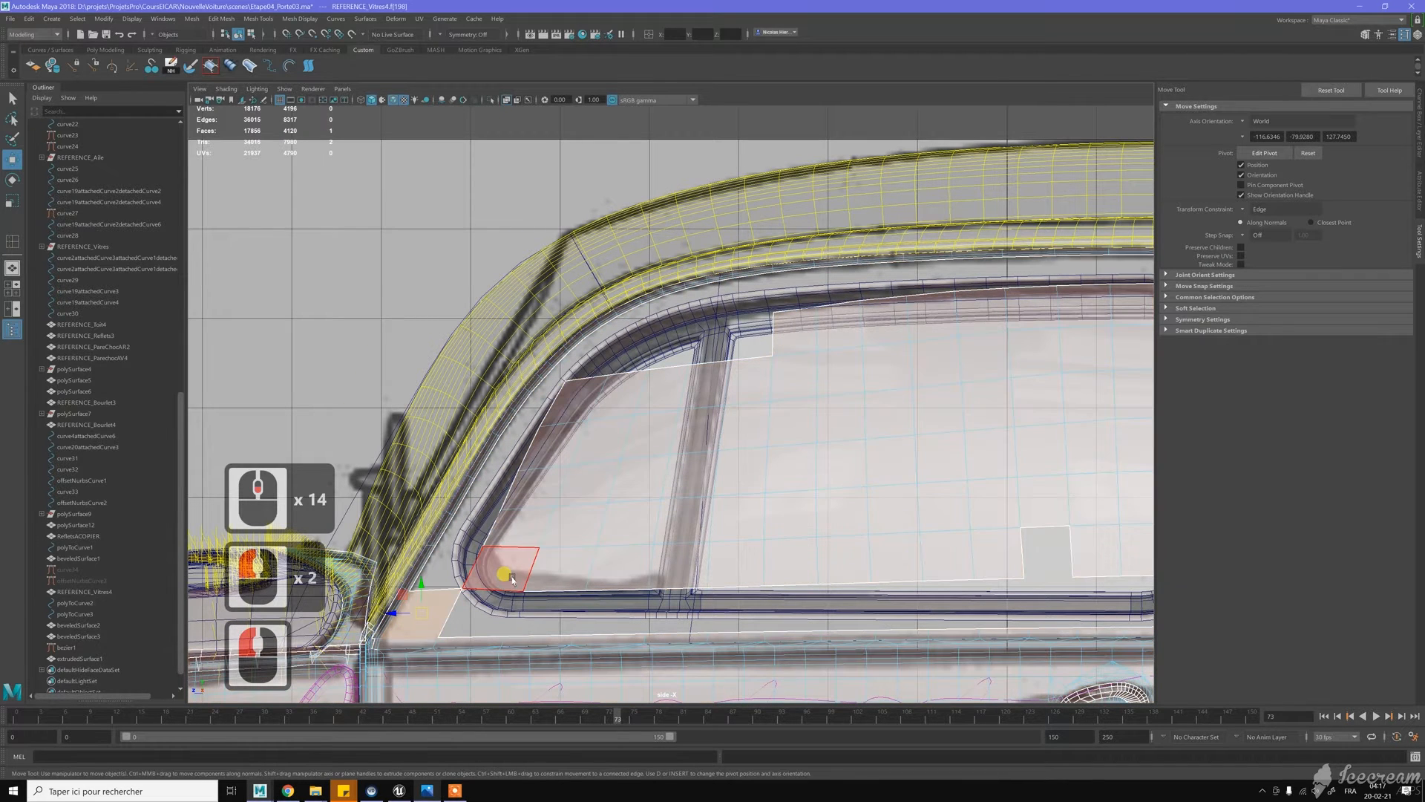
pyautogui.press('Delete')
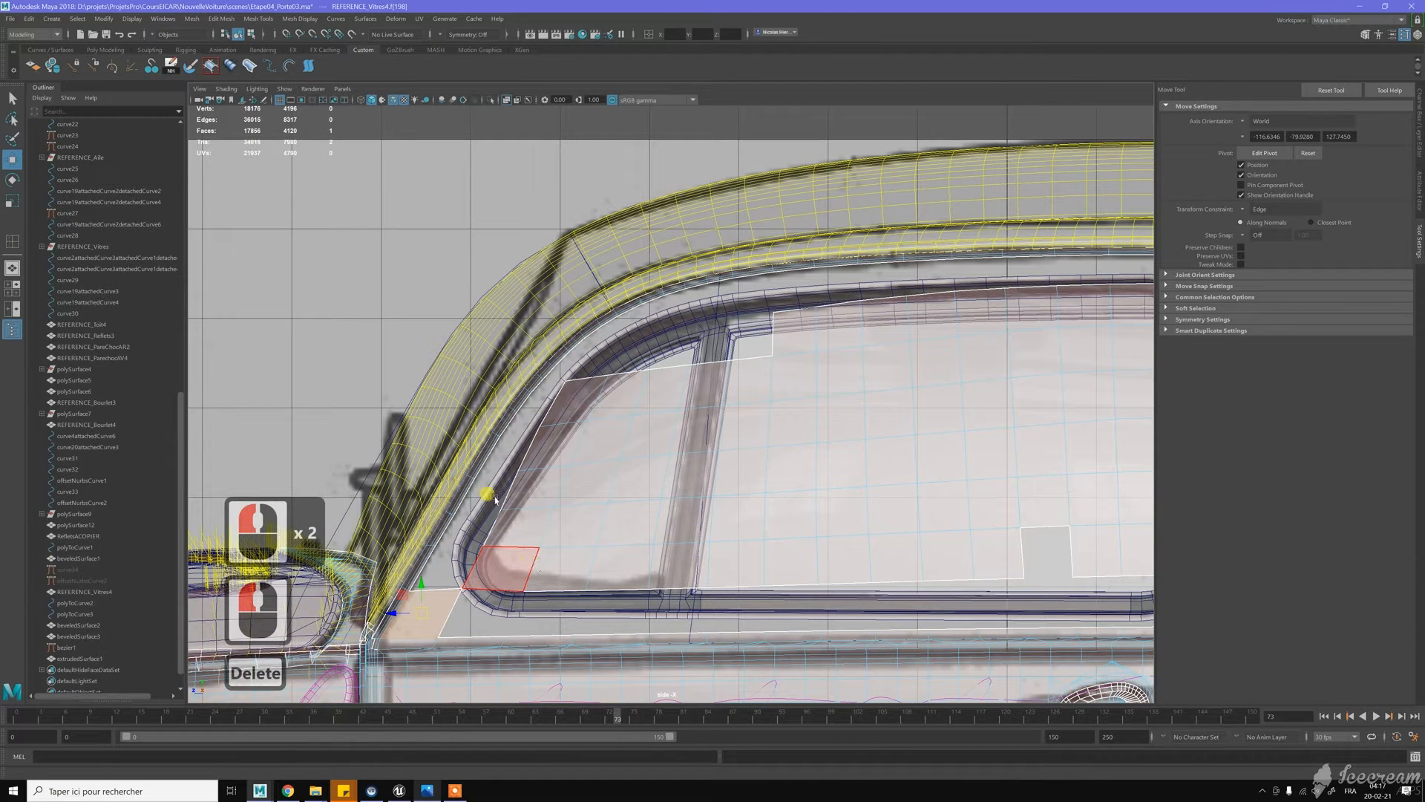
# Select the whole detached patch of body faces inside the window frame and delete it
pyautogui.doubleClick(580, 514)
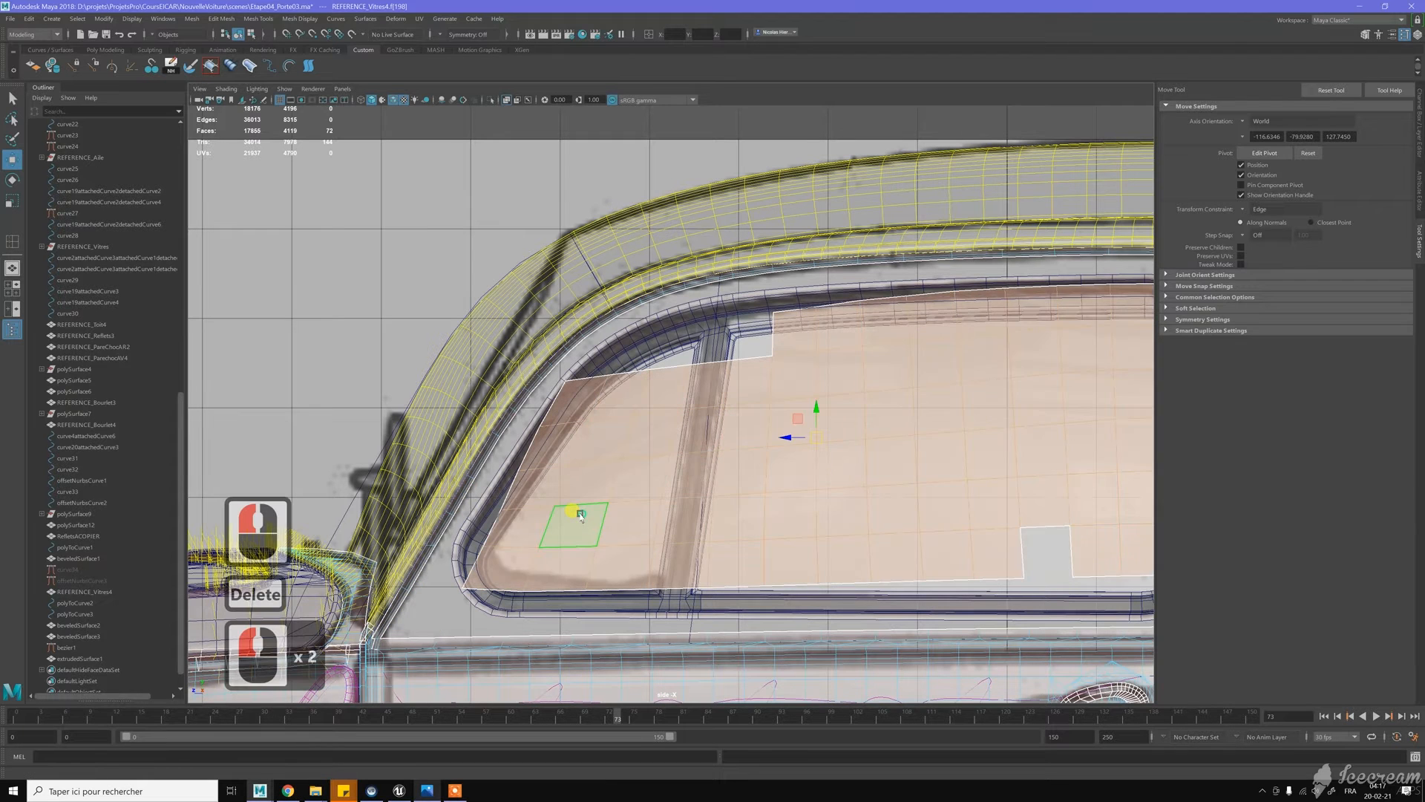
pyautogui.scroll(-7, 725, 492)
pyautogui.keyDown('alt'); pyautogui.moveTo(754, 487); pyautogui.dragTo(645, 483, button='middle'); pyautogui.keyUp('alt')
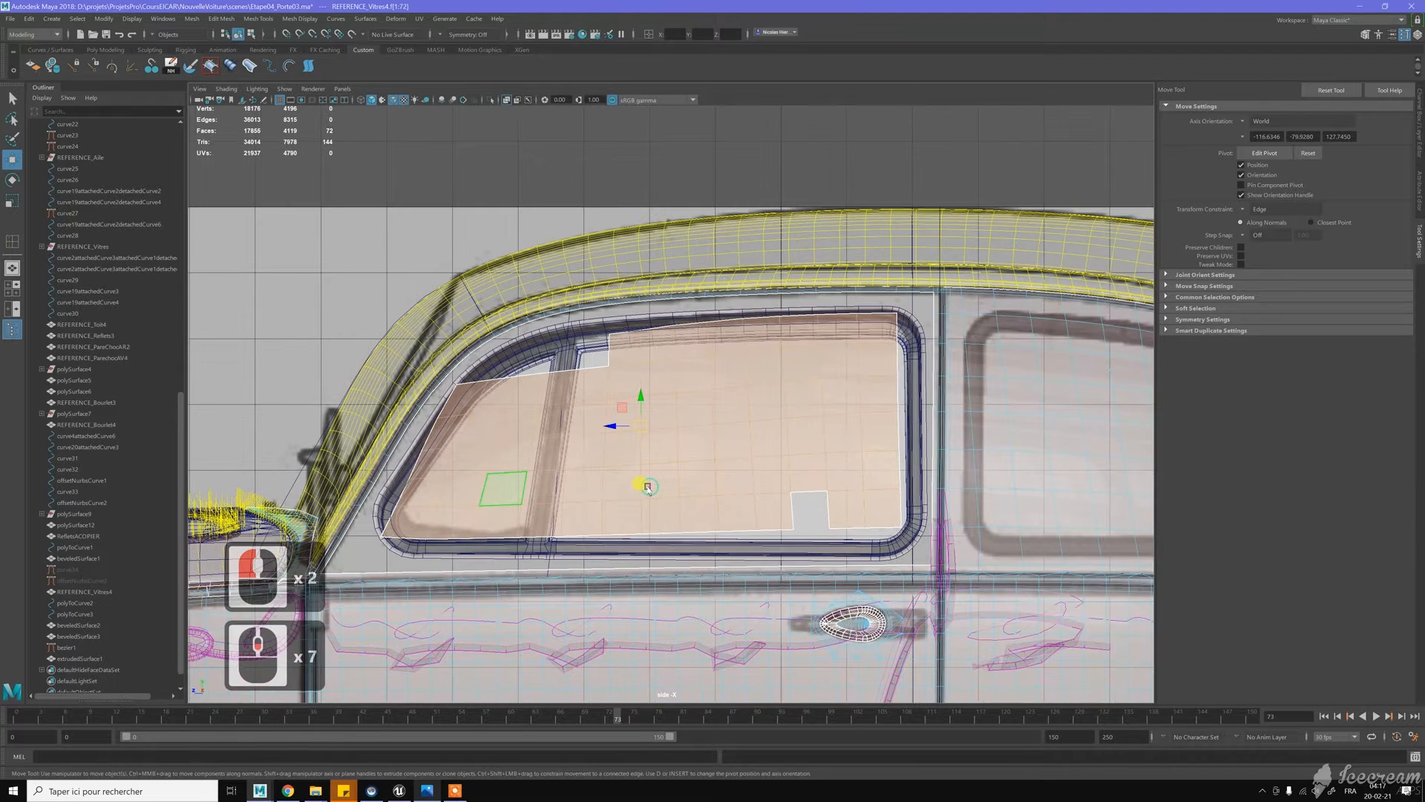
pyautogui.press('Delete')
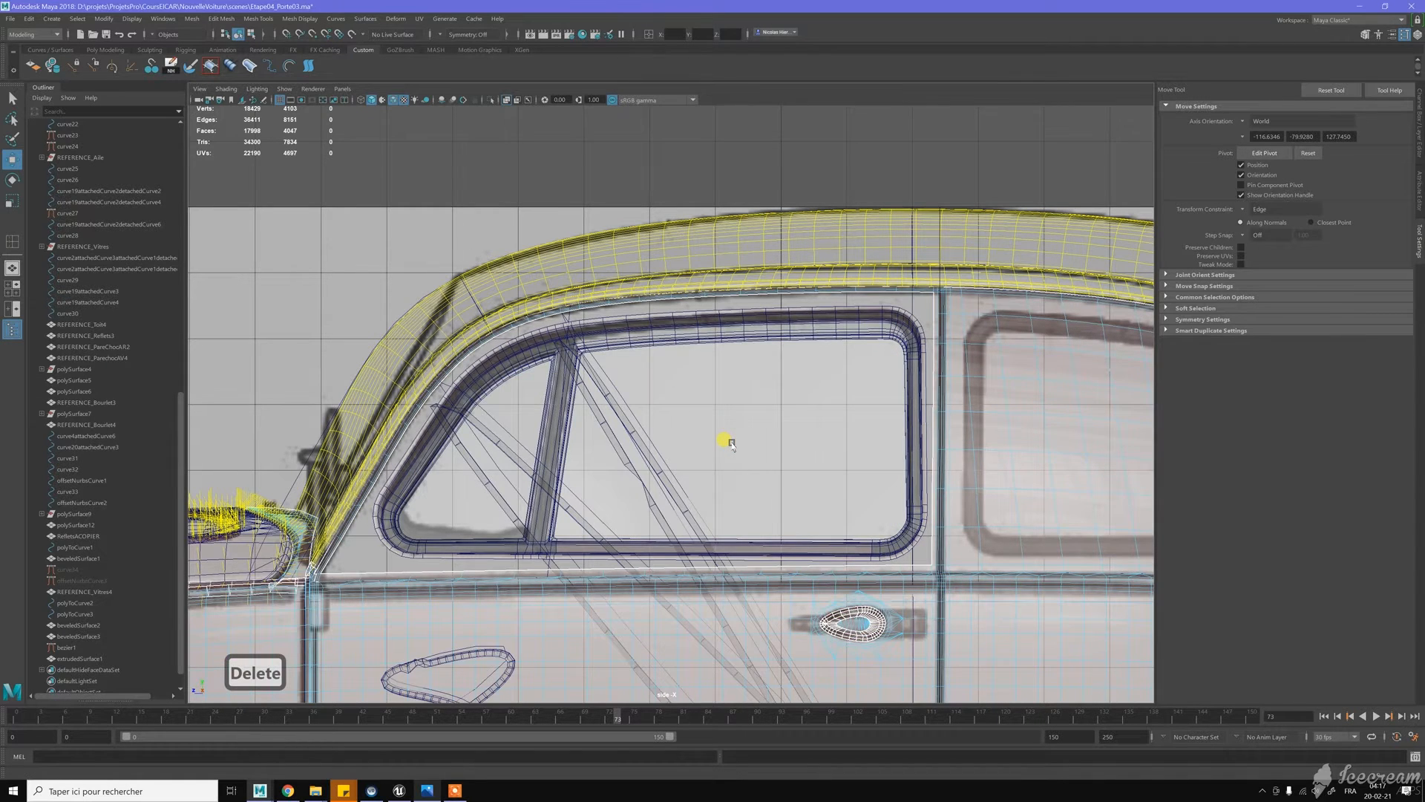
# Return REFERENCE_Vitres4 from face selection to object mode
pyautogui.scroll(-2, 727, 443)
pyautogui.keyDown('alt'); pyautogui.moveTo(725, 442); pyautogui.dragTo(702, 359, button='middle'); pyautogui.keyUp('alt')
pyautogui.scroll(-5, 706, 361)
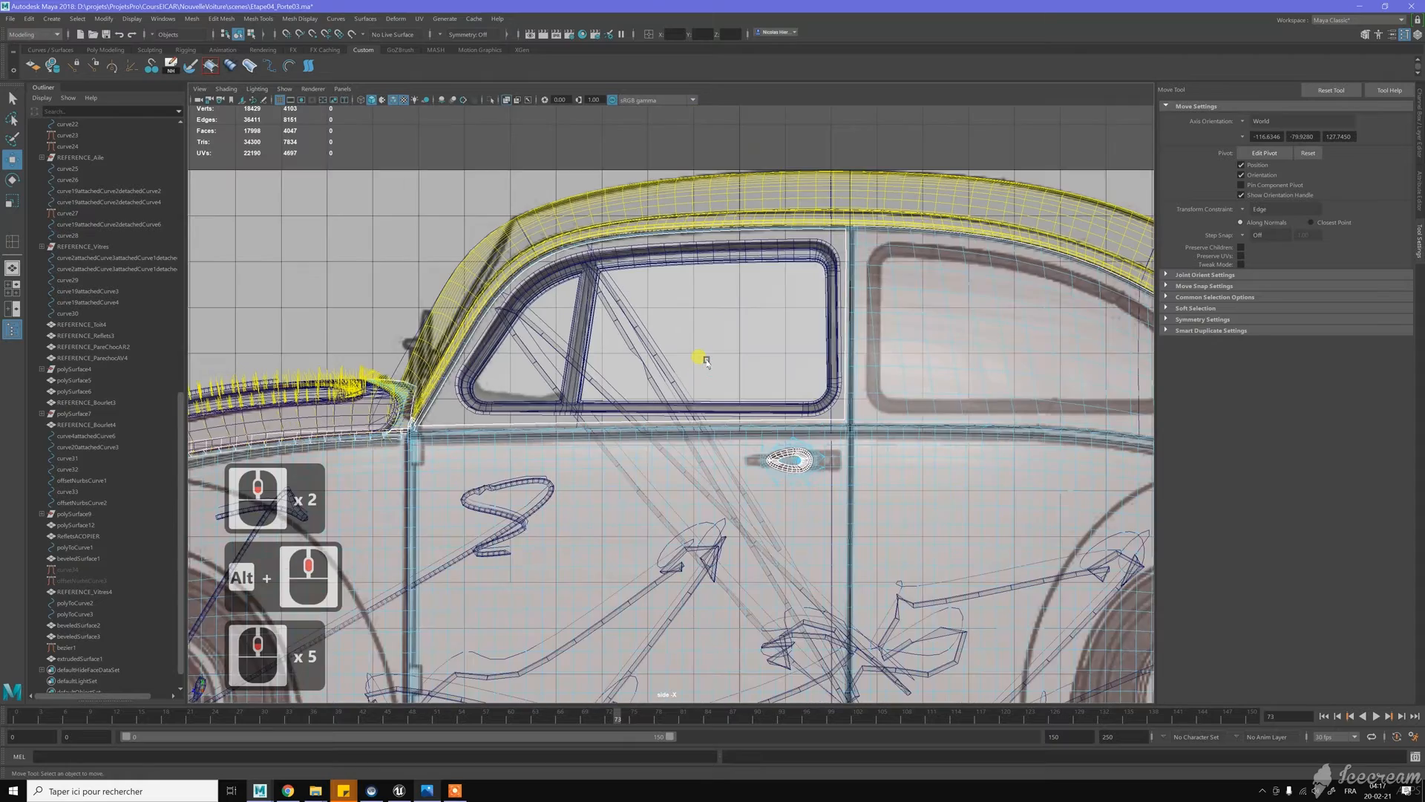
pyautogui.scroll(-11, 703, 359)
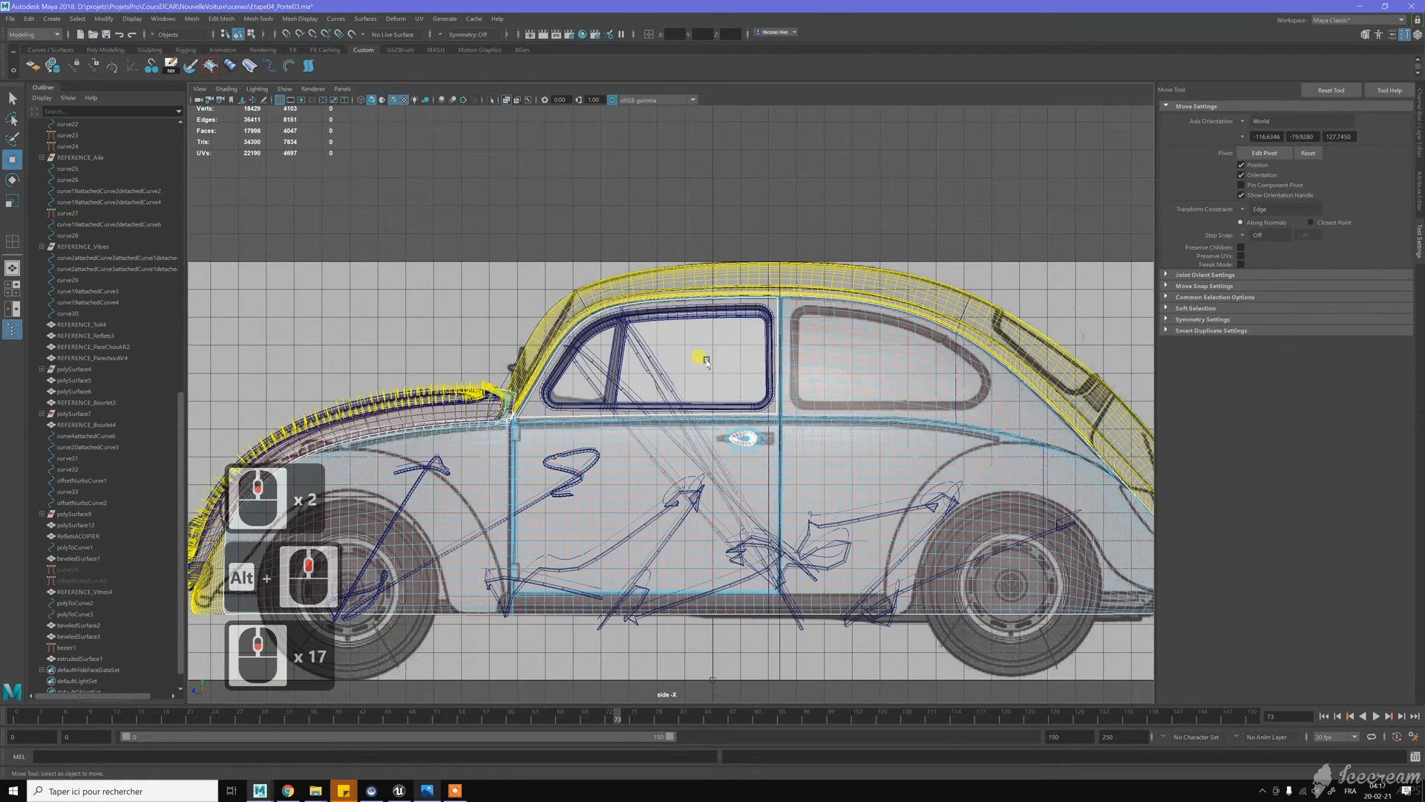
pyautogui.scroll(9, 646, 366)
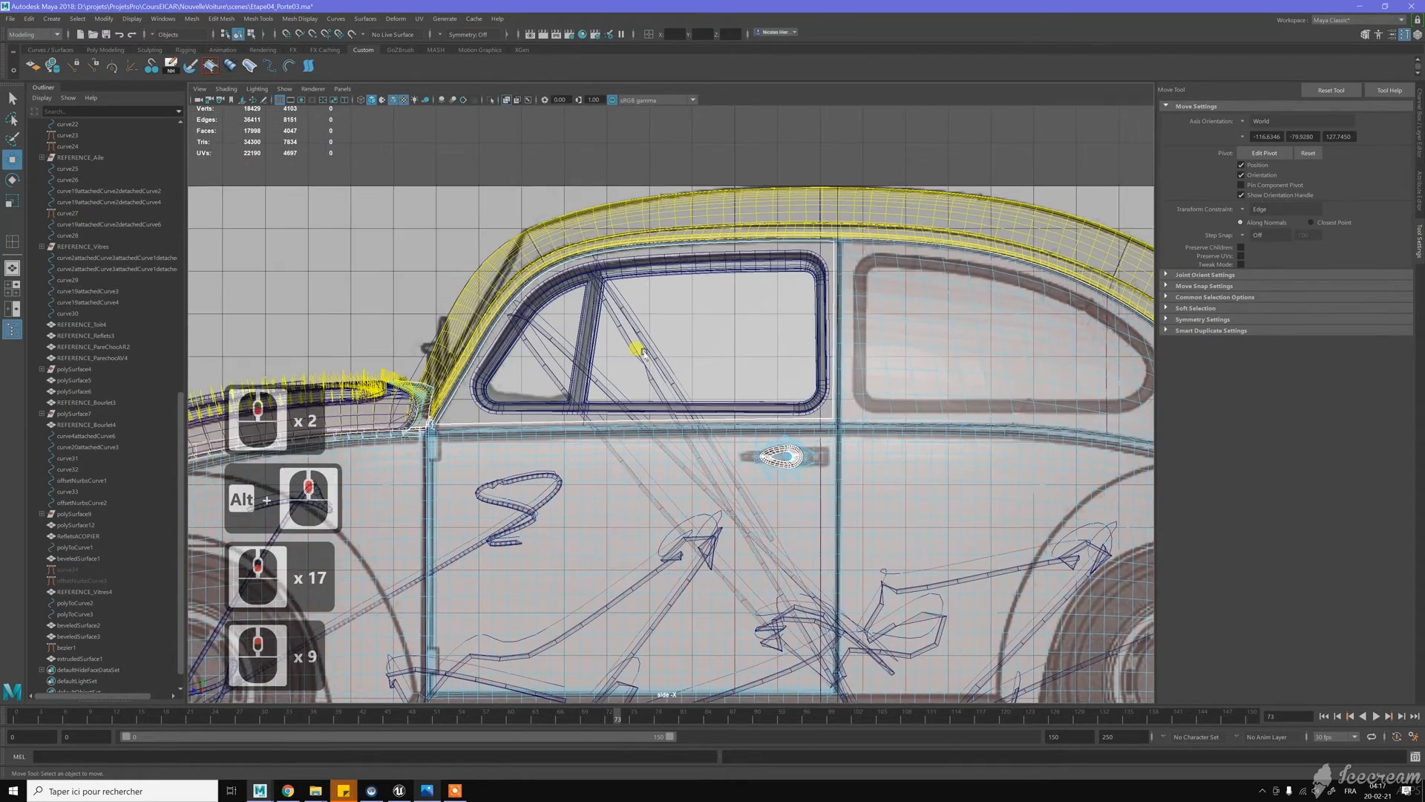
pyautogui.press('w')
pyautogui.moveTo(630, 321); pyautogui.dragTo(659, 296, button='right')
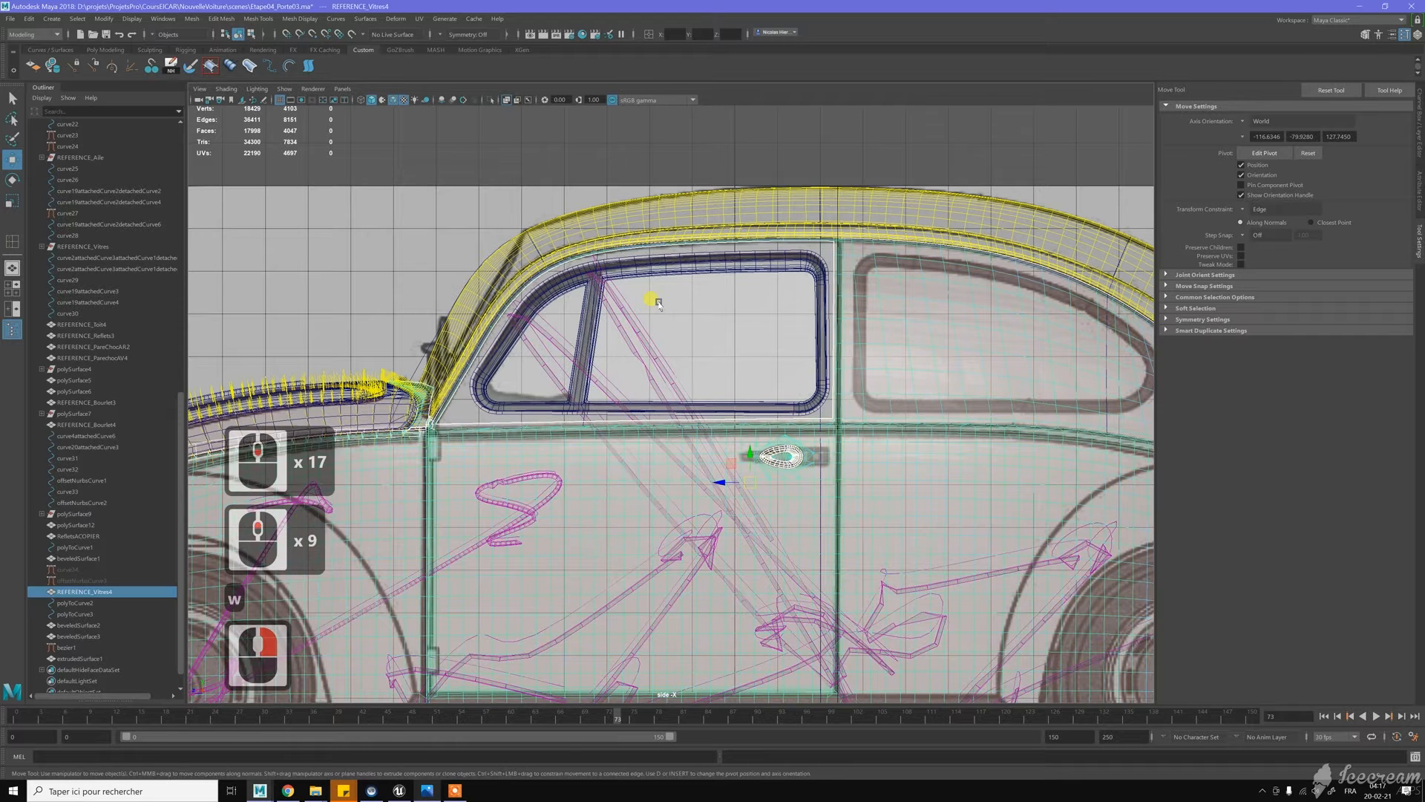
# Switch to the perspective view, turn off object isolation, and bring the side window into close view
pyautogui.press('space')
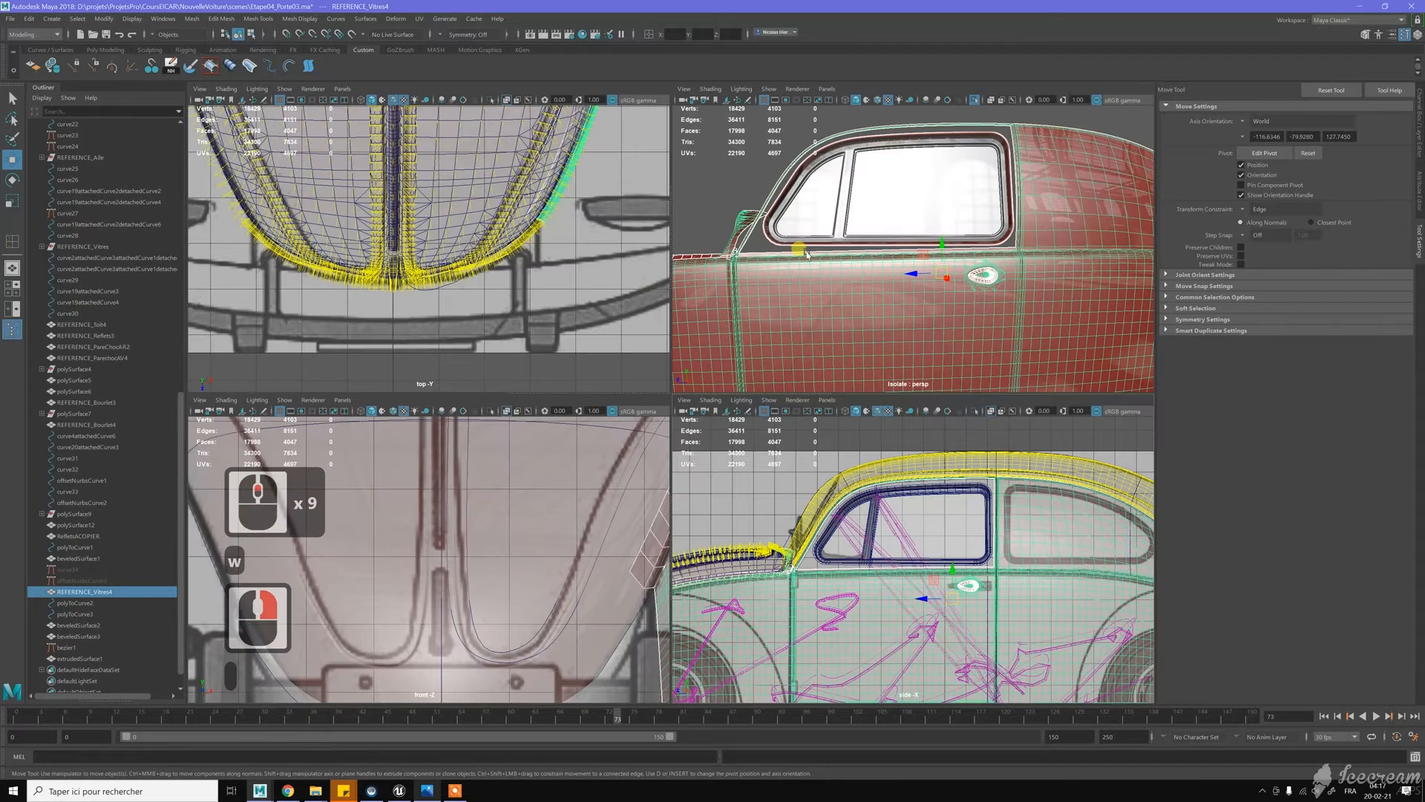
pyautogui.press('space')
pyautogui.scroll(-10, 805, 256)
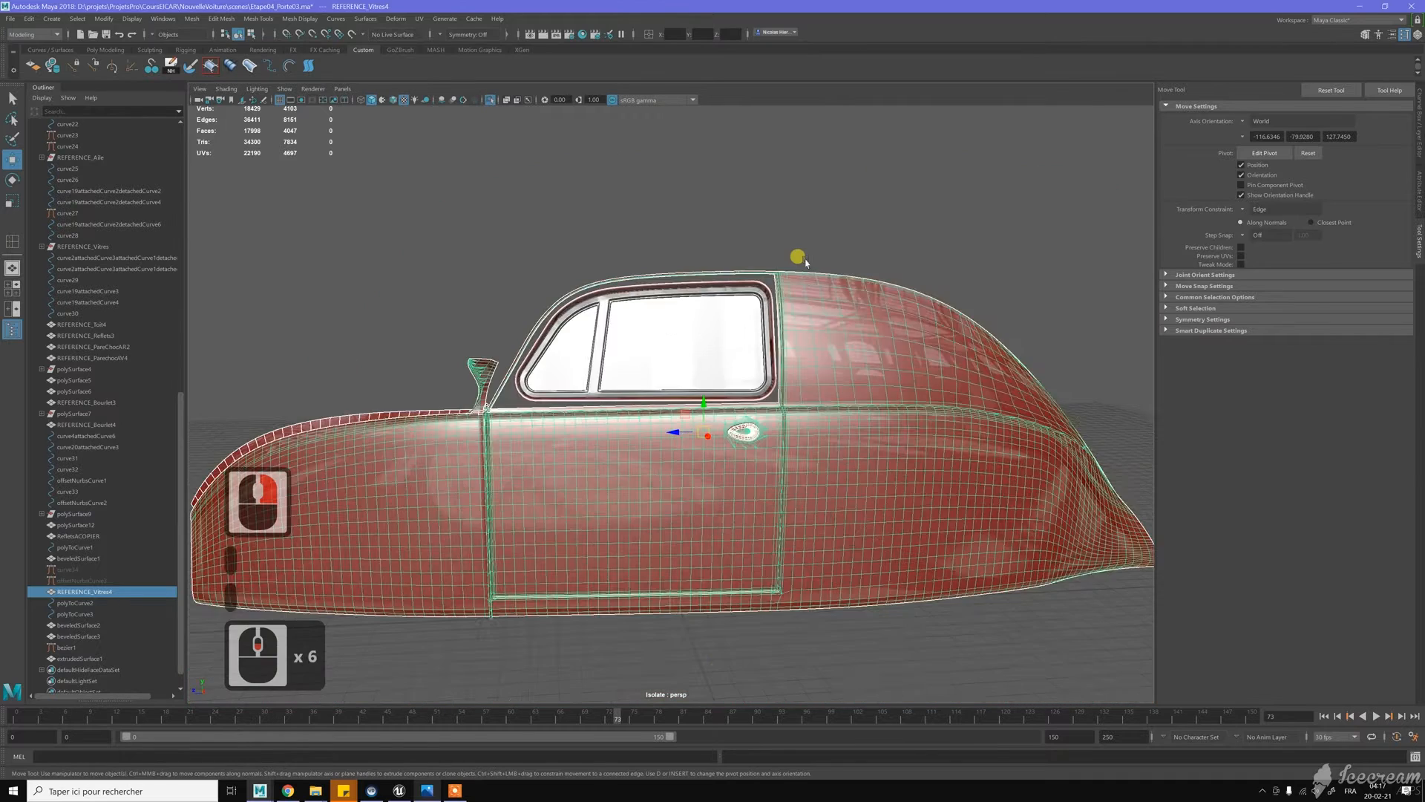
pyautogui.keyDown('alt'); pyautogui.moveTo(683, 304); pyautogui.dragTo(534, 223); pyautogui.keyUp('alt')
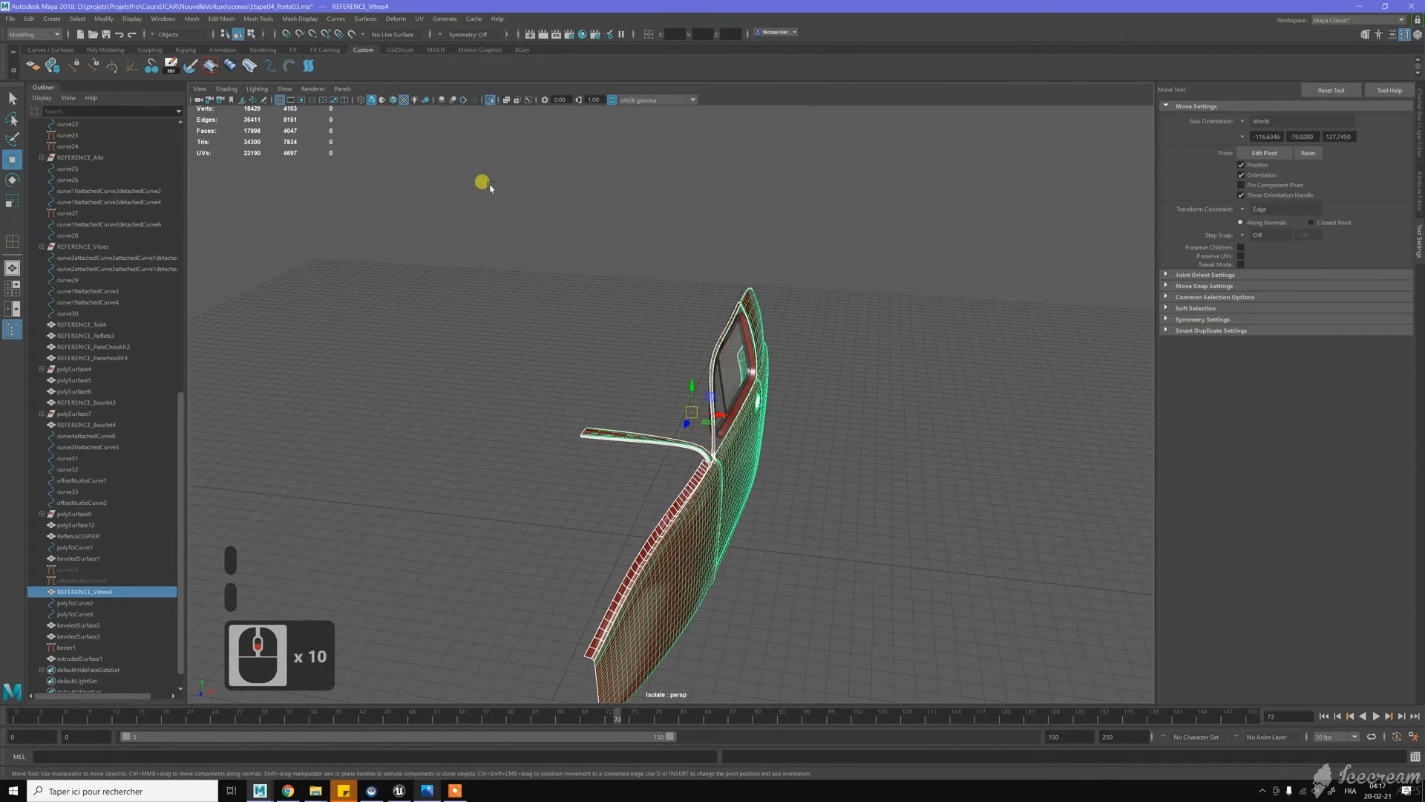
pyautogui.click(488, 99)
pyautogui.keyDown('alt'); pyautogui.moveTo(598, 223); pyautogui.dragTo(681, 221); pyautogui.keyUp('alt')
pyautogui.keyDown('alt'); pyautogui.moveTo(682, 220); pyautogui.dragTo(831, 318, button='right'); pyautogui.keyUp('alt')
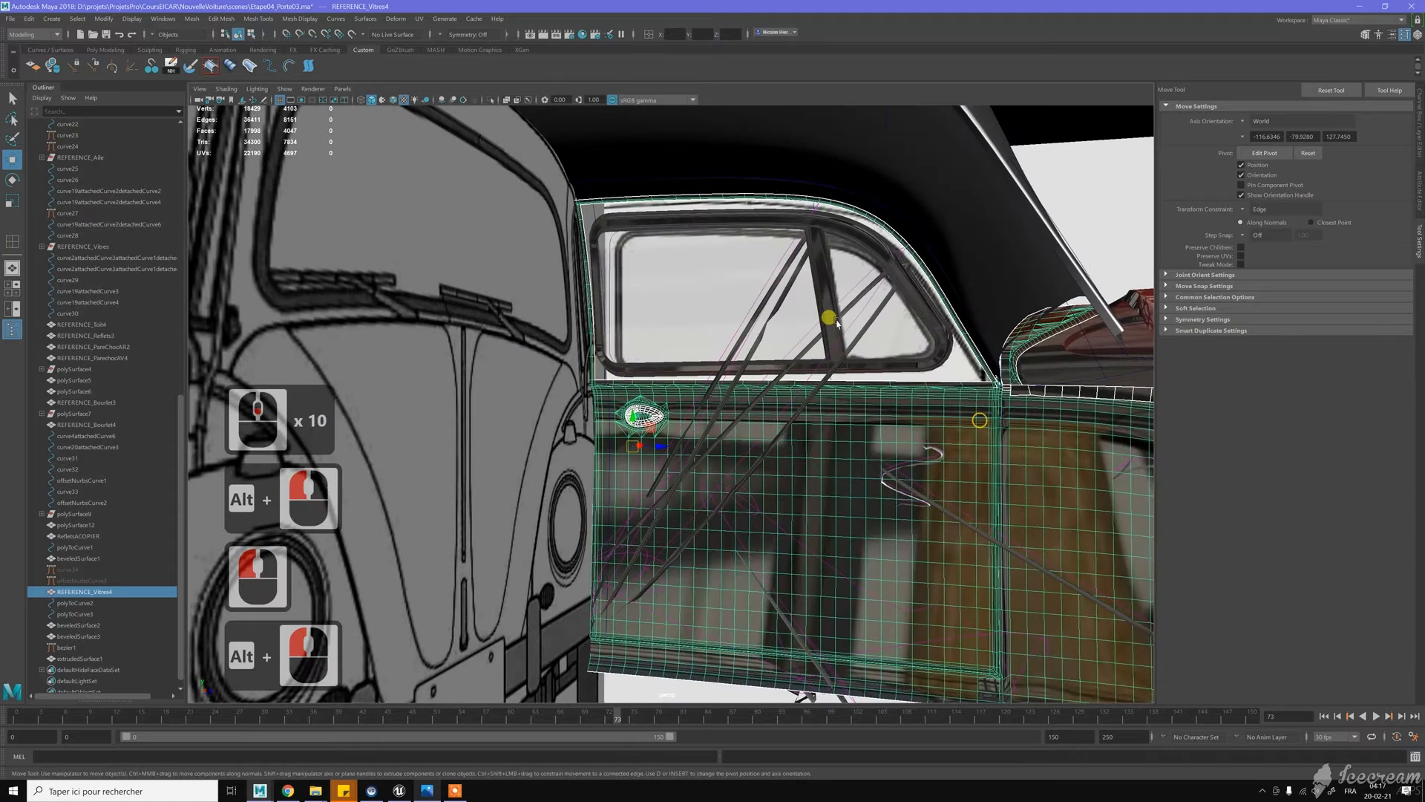
# Select the stray beveledSurface3 strips crossing the side window and delete them
pyautogui.click(768, 369)
pyautogui.keyDown('alt'); pyautogui.moveTo(768, 370); pyautogui.dragTo(590, 288); pyautogui.keyUp('alt')
pyautogui.keyDown('alt'); pyautogui.moveTo(654, 337); pyautogui.dragTo(724, 373, button='right'); pyautogui.keyUp('alt')
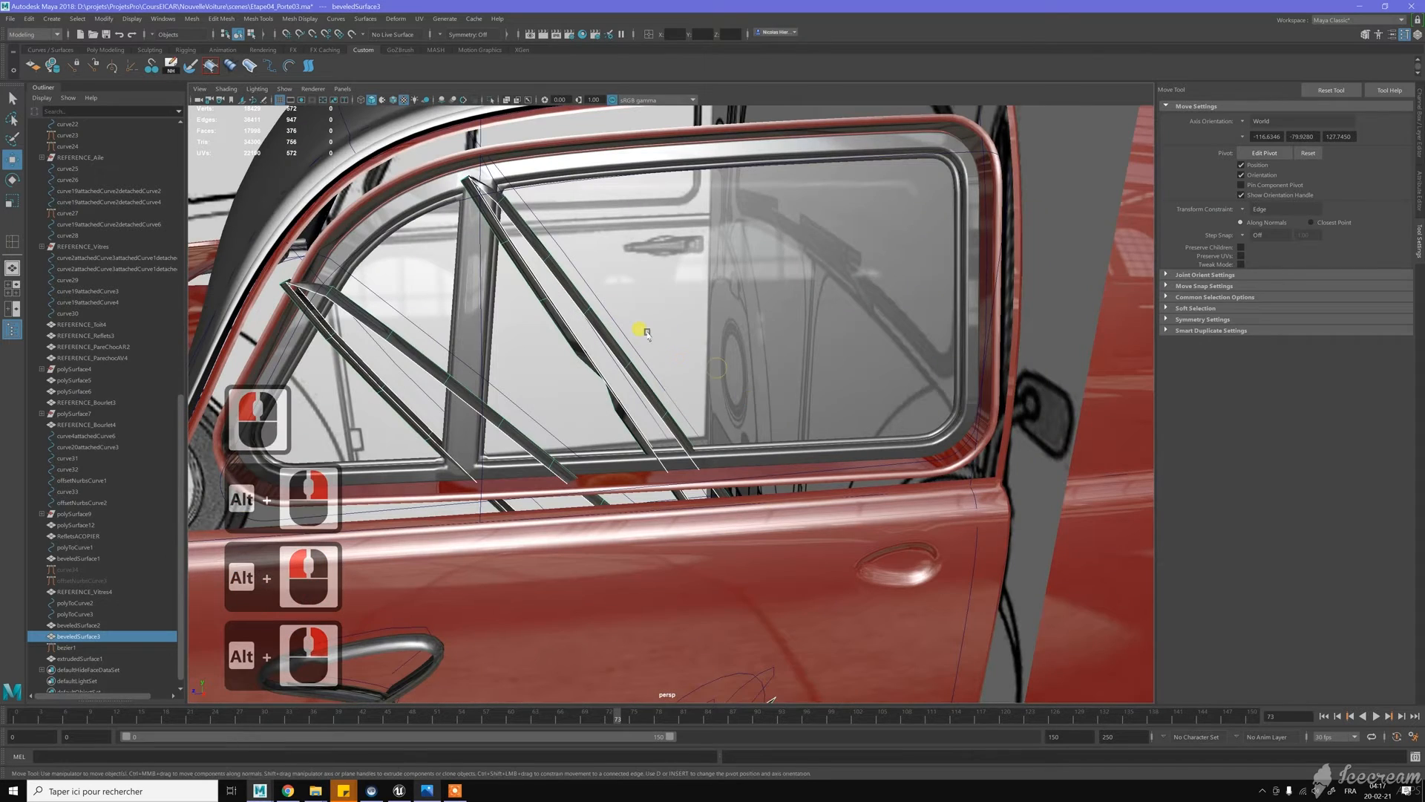
pyautogui.keyDown('alt'); pyautogui.moveTo(567, 332); pyautogui.dragTo(614, 391); pyautogui.keyUp('alt')
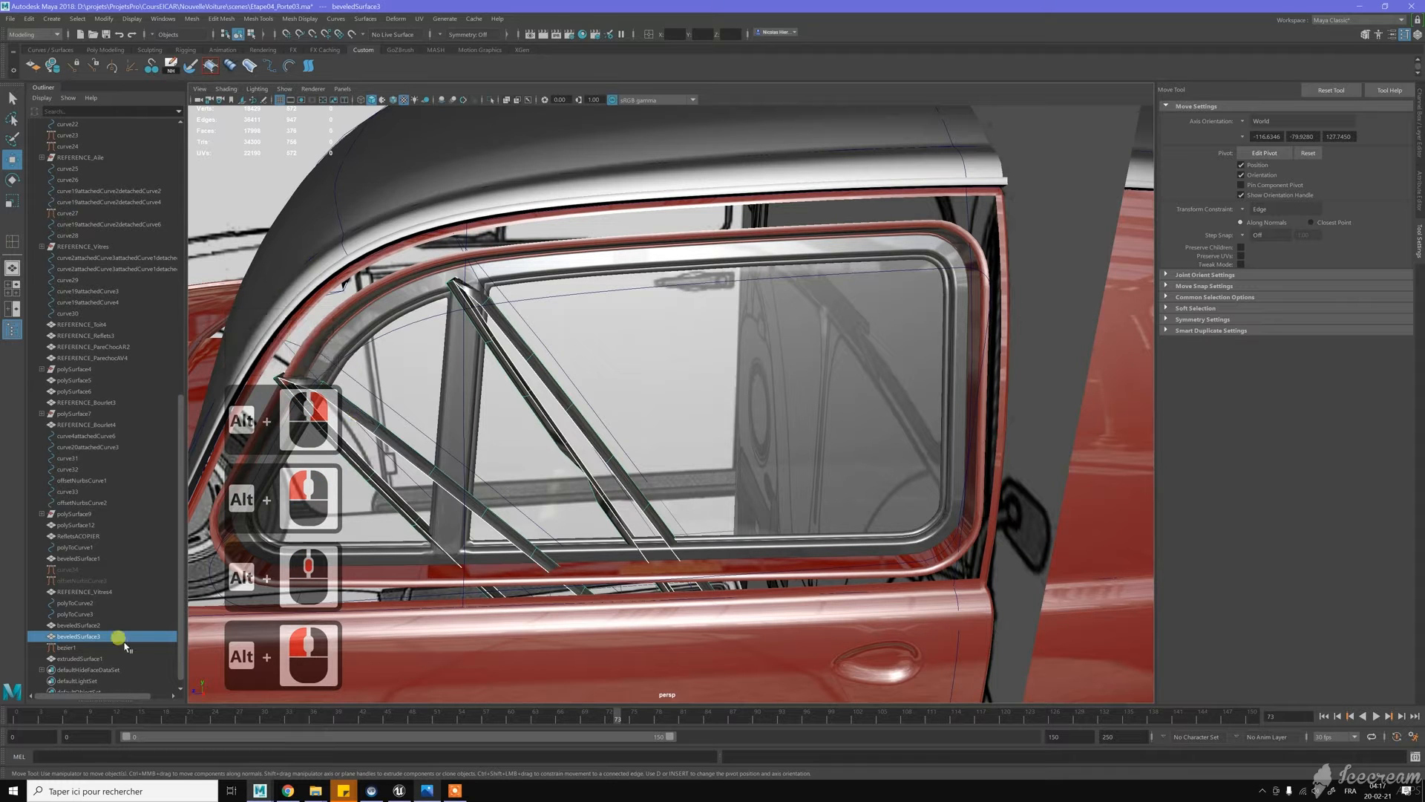
pyautogui.click(101, 627)
pyautogui.click(108, 637)
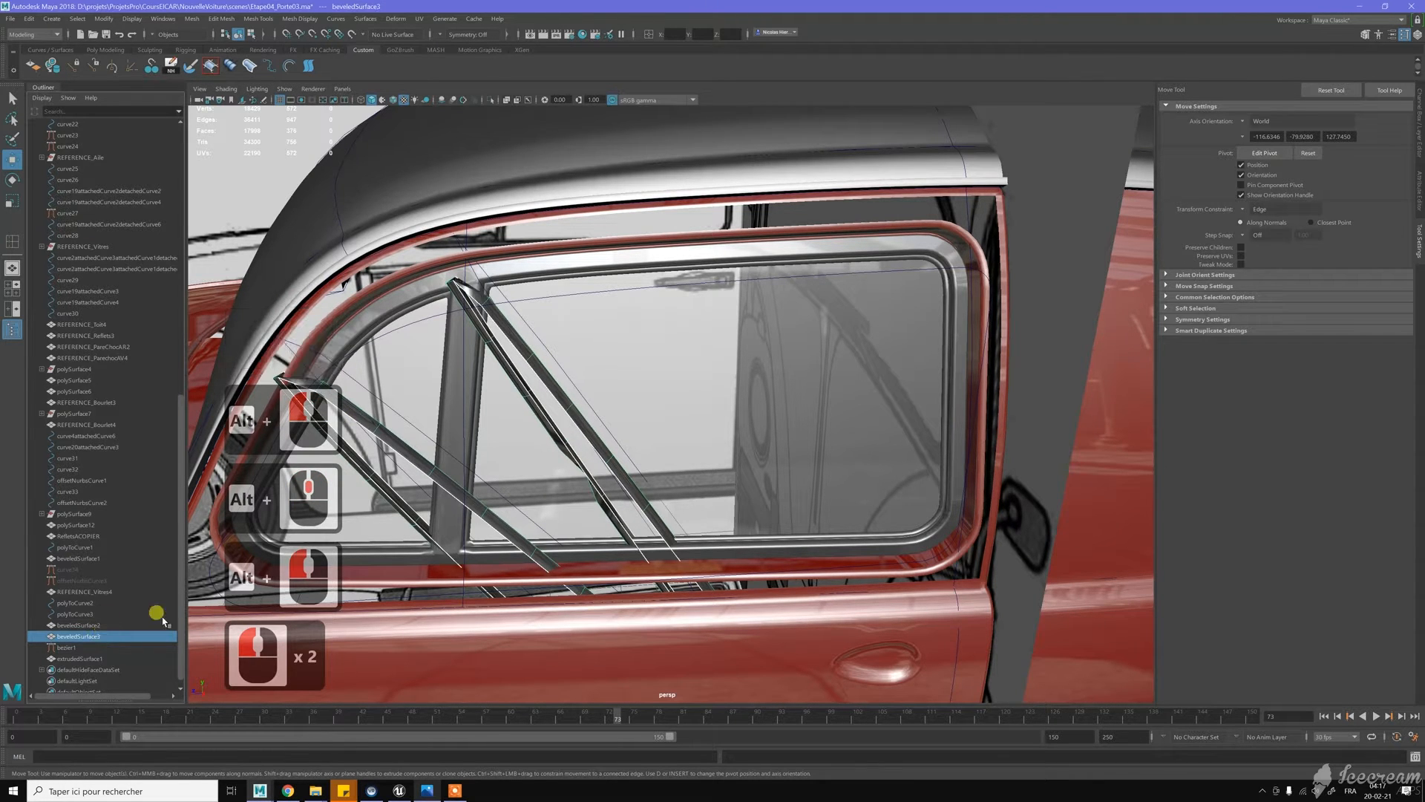
pyautogui.press('Delete')
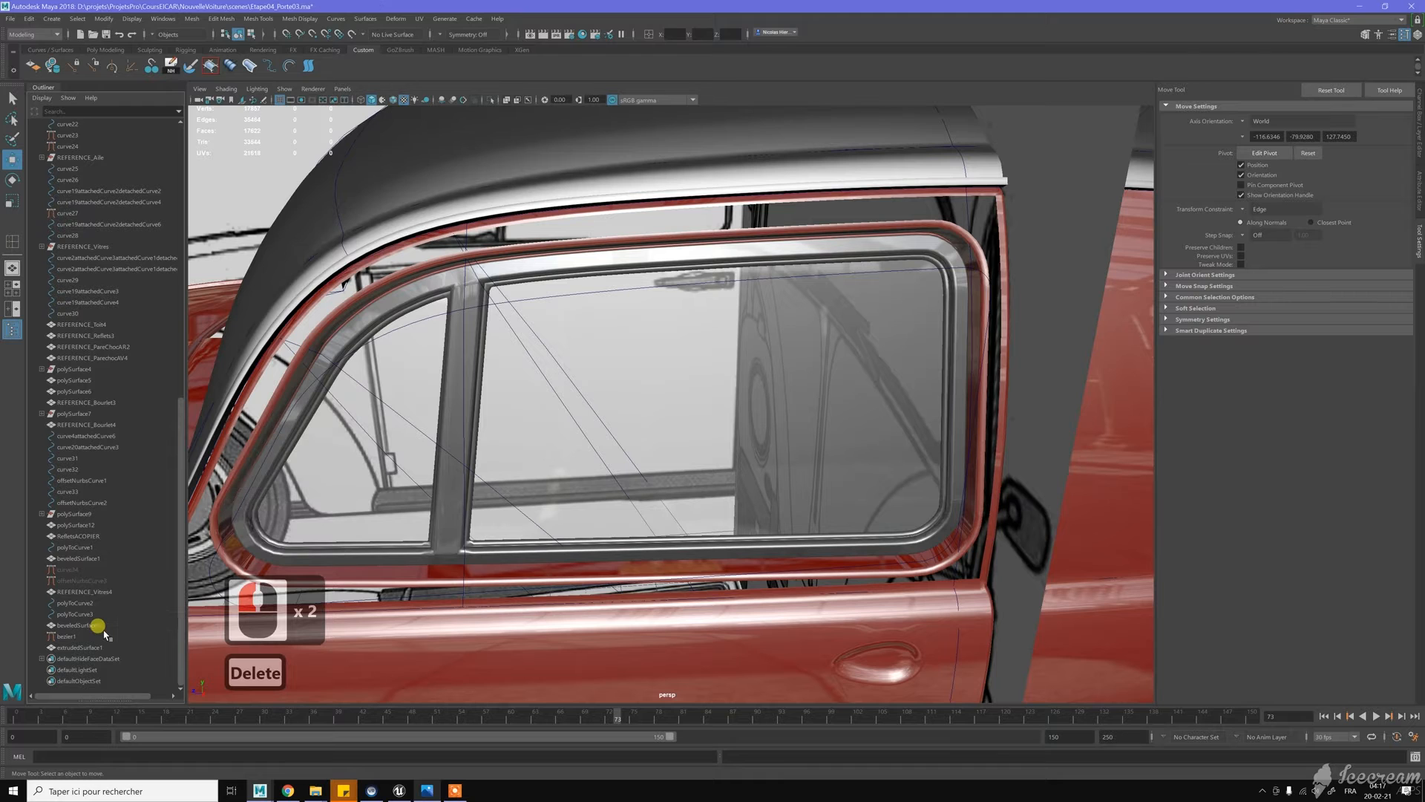
# Examine what bezier1, extrudedSurface1 and polyToCurve3 represent in the scene by selecting each one and viewing the whole car
pyautogui.click(95, 636)
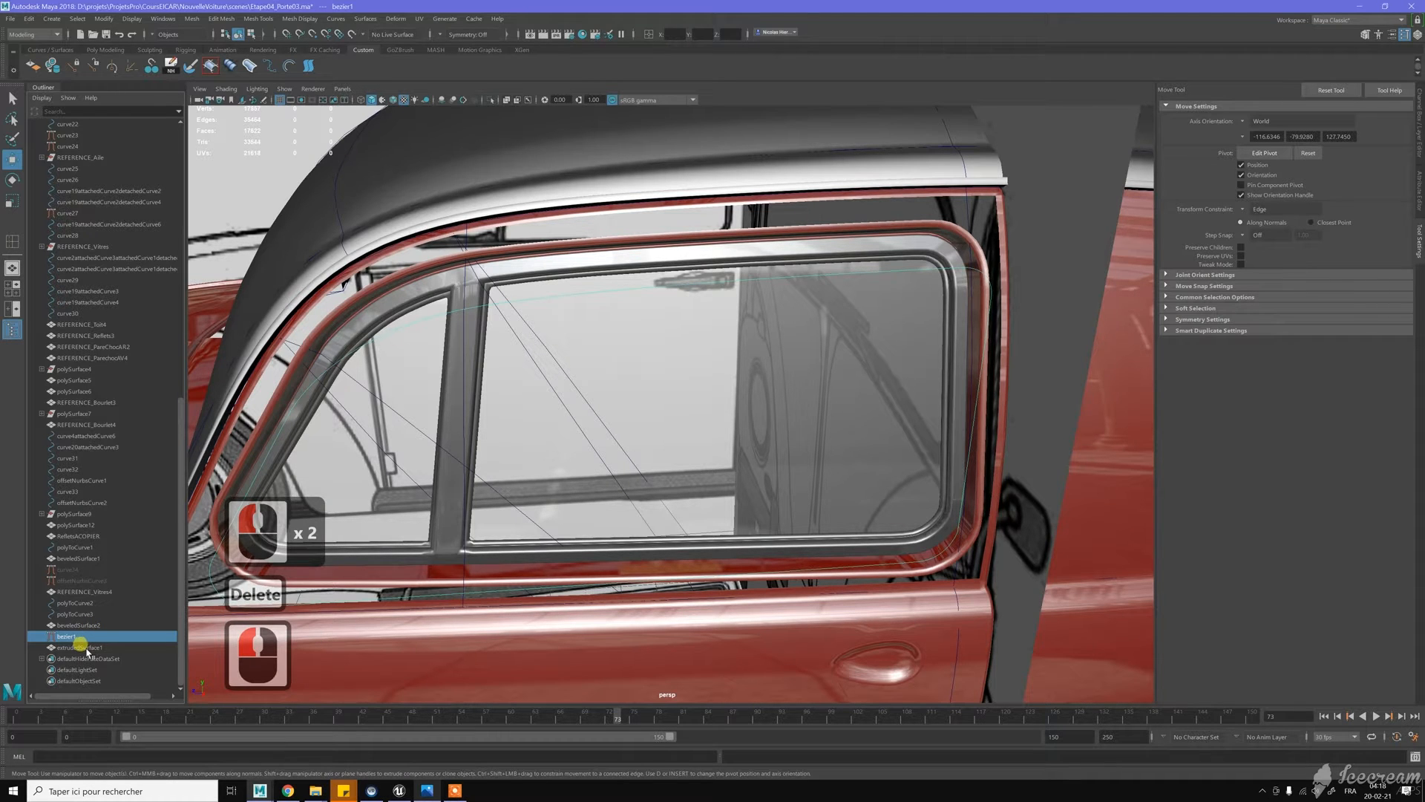
pyautogui.click(83, 648)
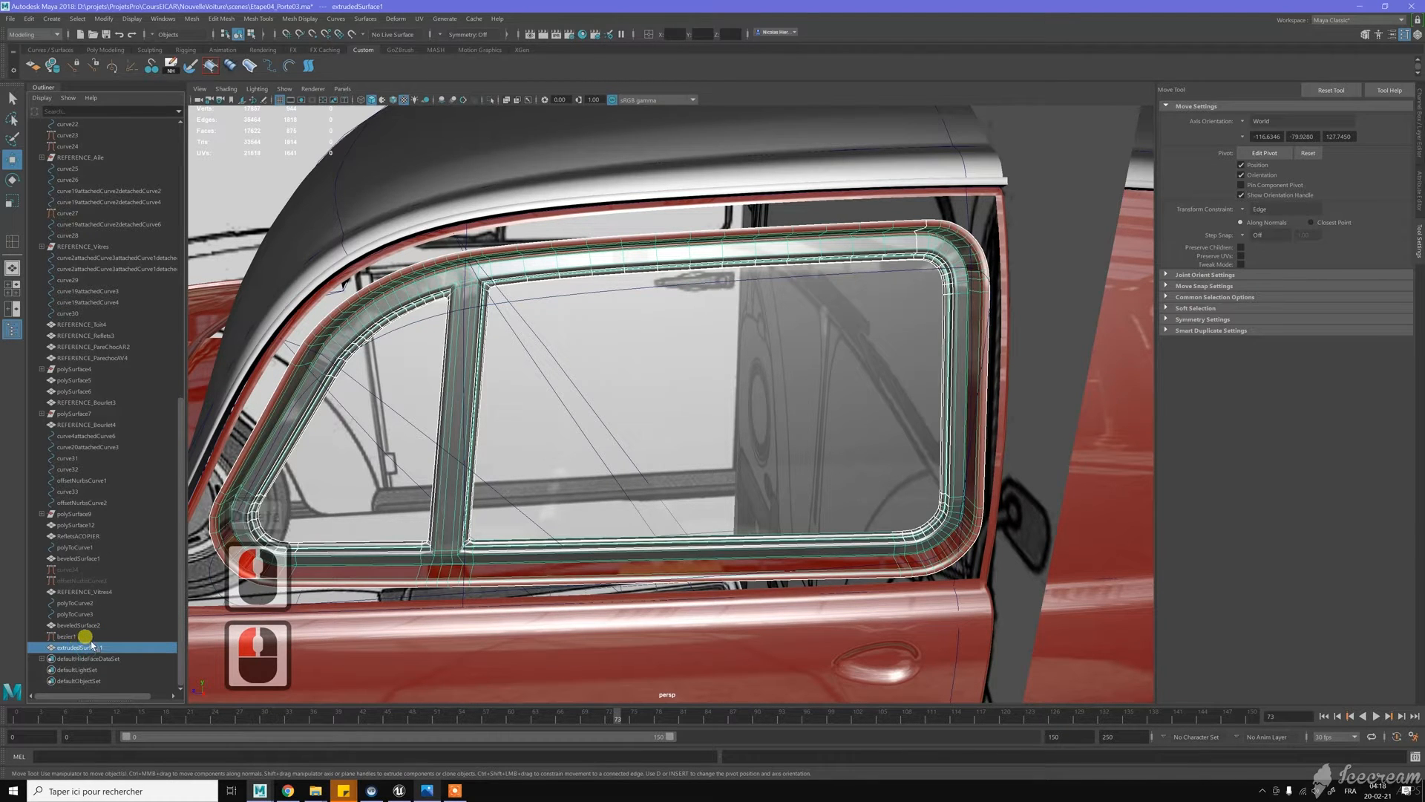
pyautogui.click(74, 636)
pyautogui.click(89, 614)
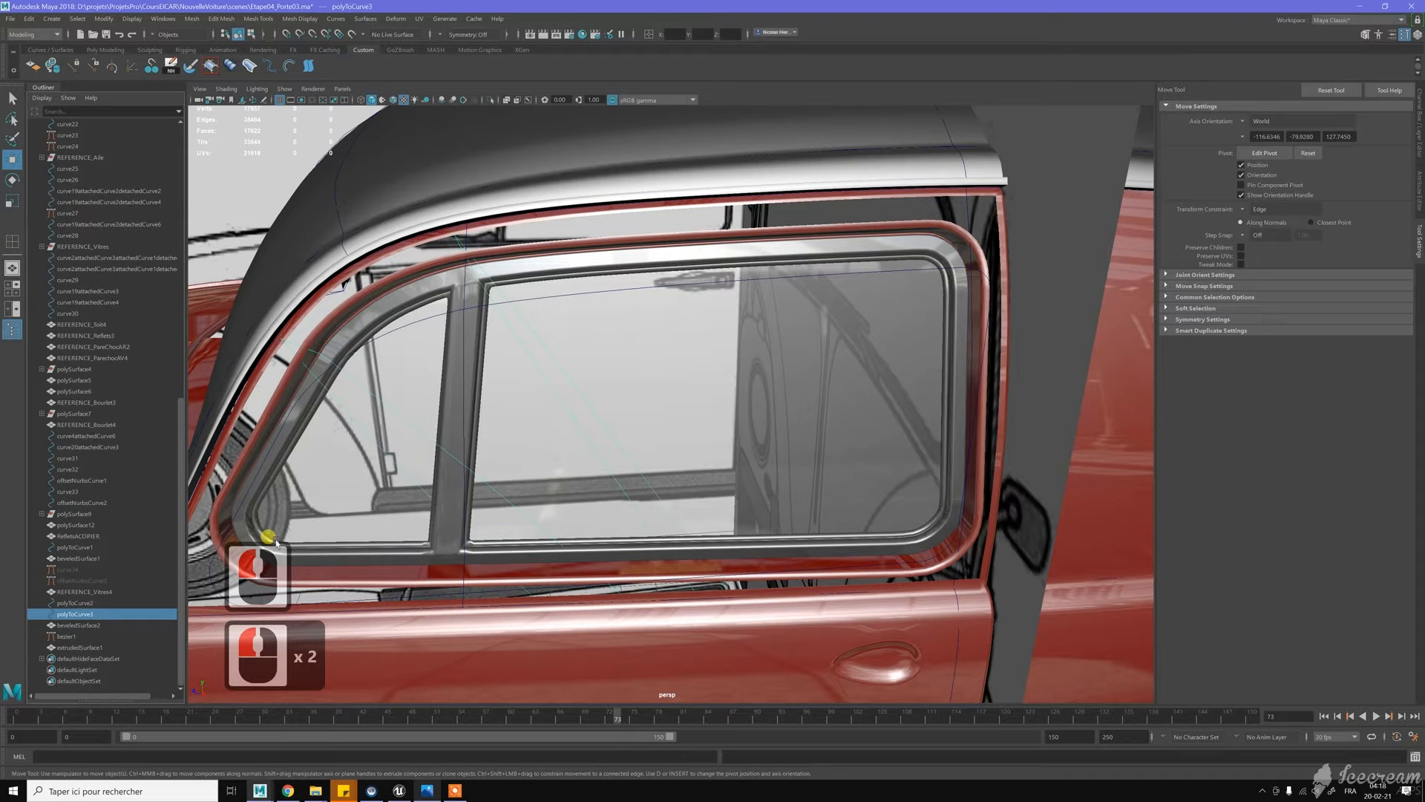
pyautogui.scroll(-10, 540, 421)
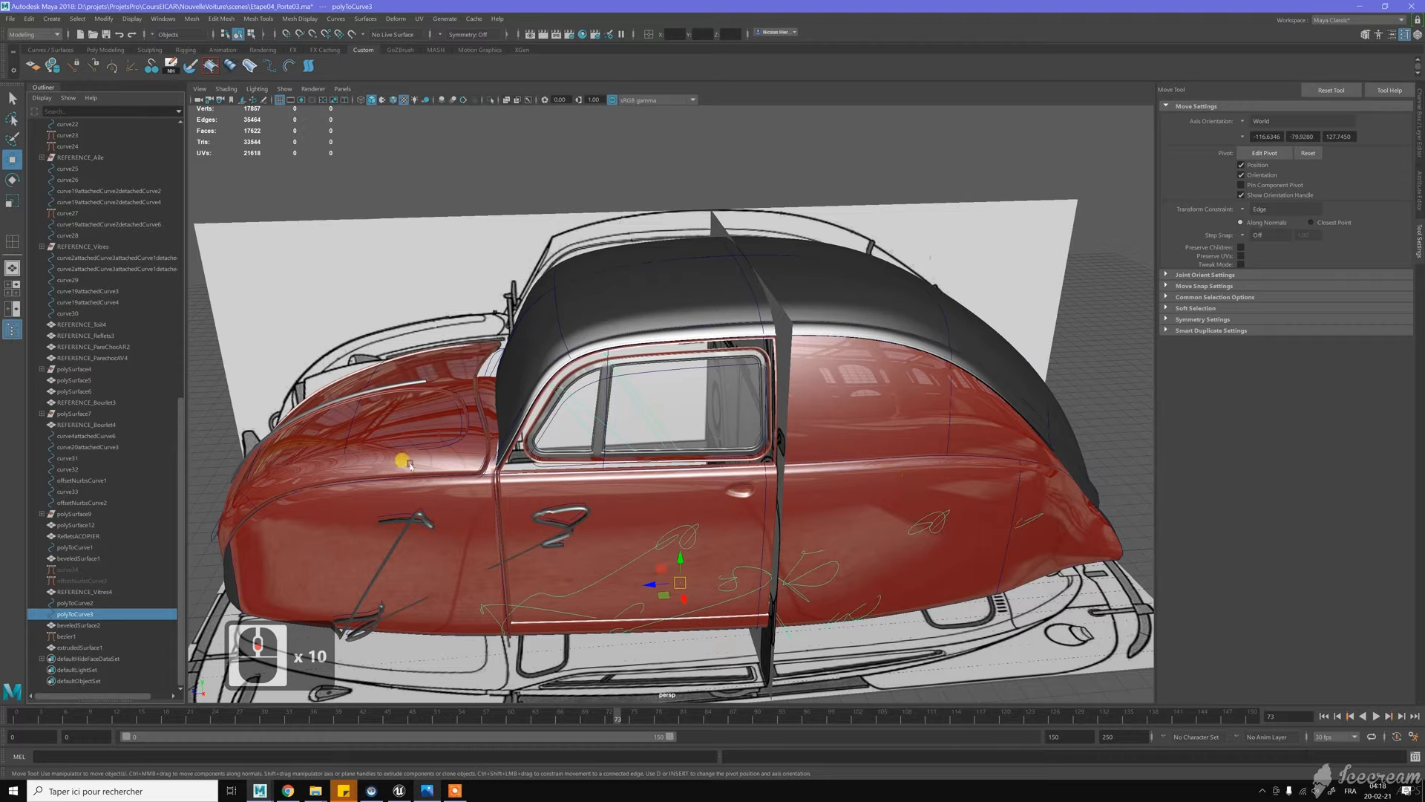
pyautogui.moveTo(446, 468)
pyautogui.keyDown('alt'); pyautogui.mouseDown()
pyautogui.moveTo(499, 452)
pyautogui.moveTo(439, 475)
pyautogui.mouseUp(); pyautogui.keyUp('alt')
# Undo the recent selection changes back to bezier1
pyautogui.press('z')
pyautogui.press('z')
pyautogui.press('z')
pyautogui.press('z')
pyautogui.press('z')
pyautogui.press('z')
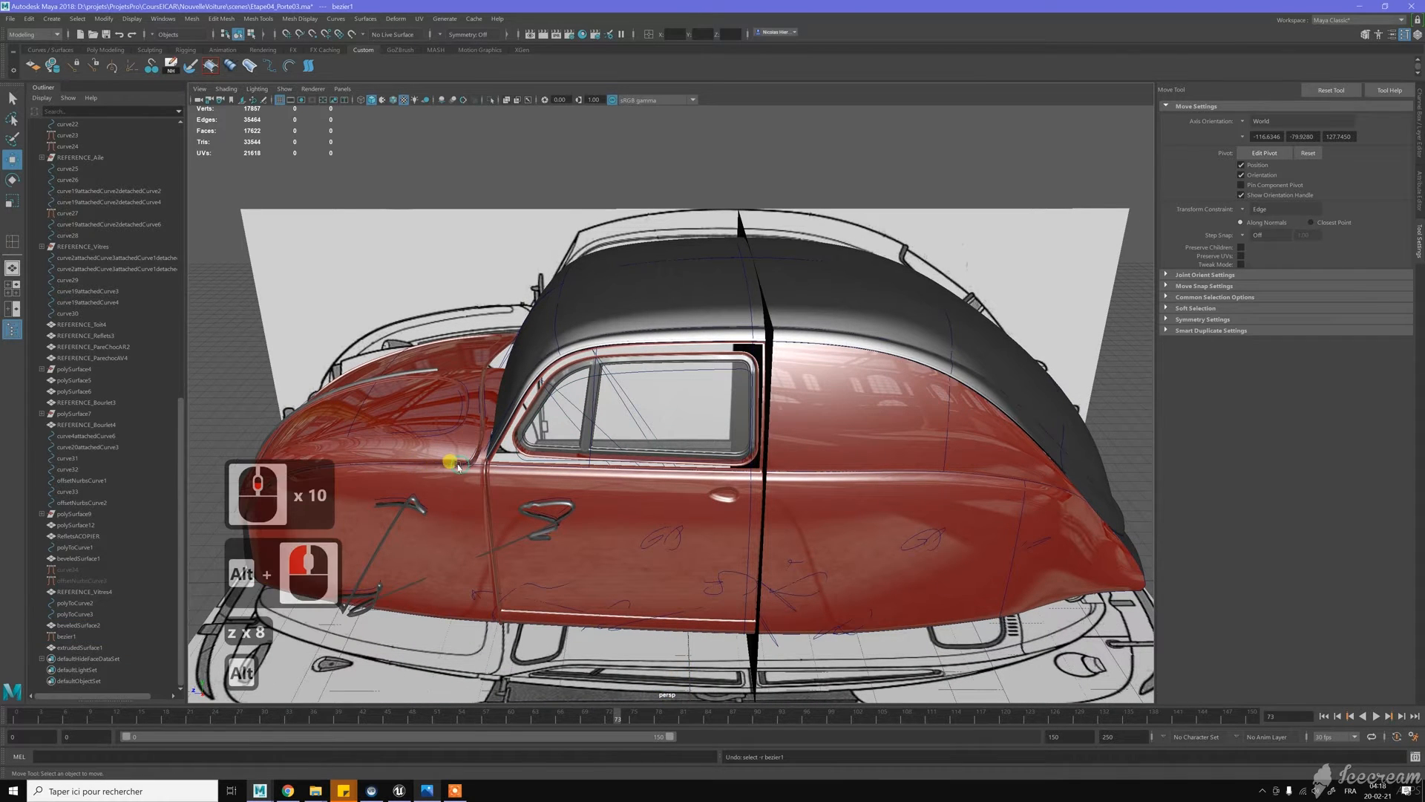
# Undo the recent deletions and selections on the car body around the side window
pyautogui.press('z')
pyautogui.press('z')
pyautogui.press('z')
pyautogui.press('z')
pyautogui.press('z')
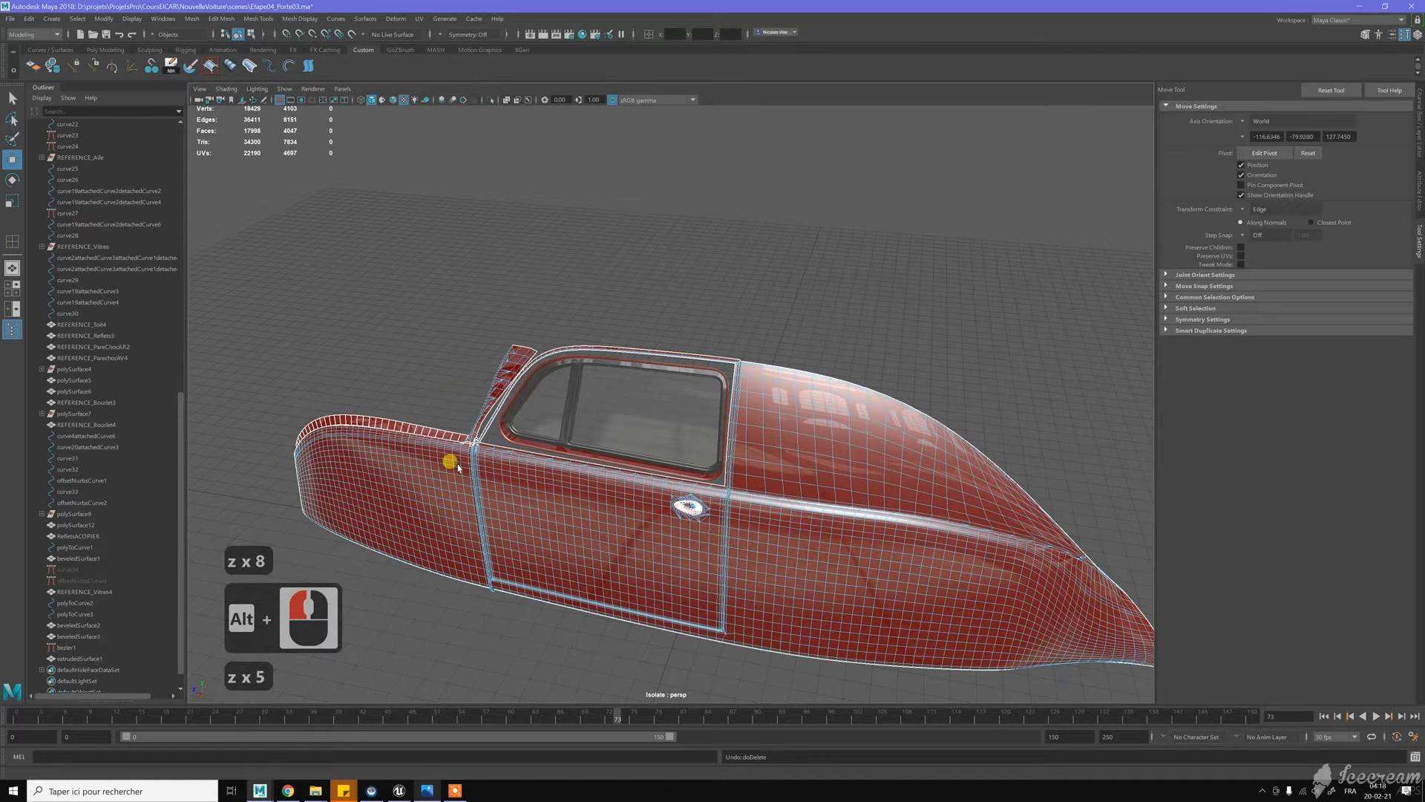
pyautogui.press('z')
pyautogui.press('z')
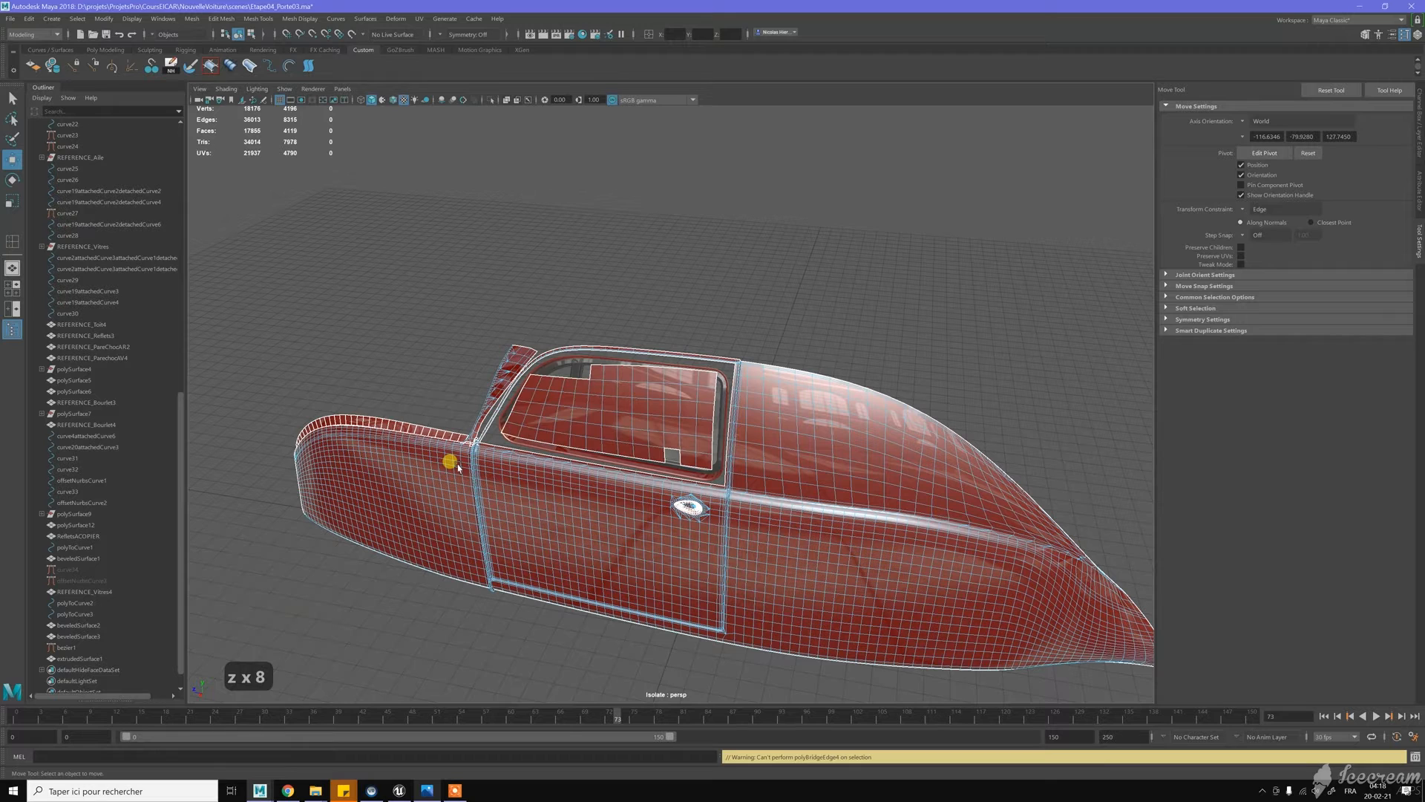
pyautogui.press('z')
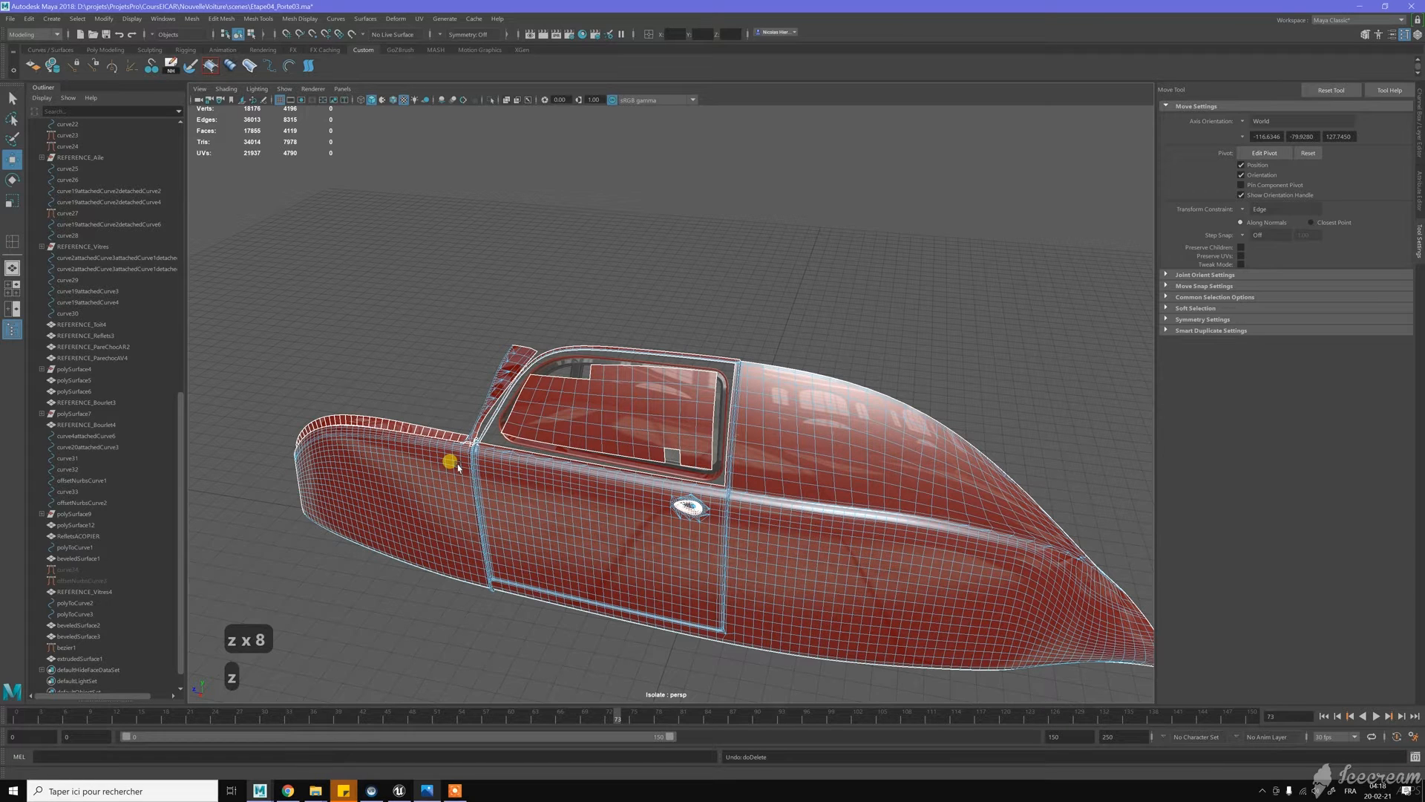
pyautogui.press('z')
pyautogui.press('z')
pyautogui.press('z')
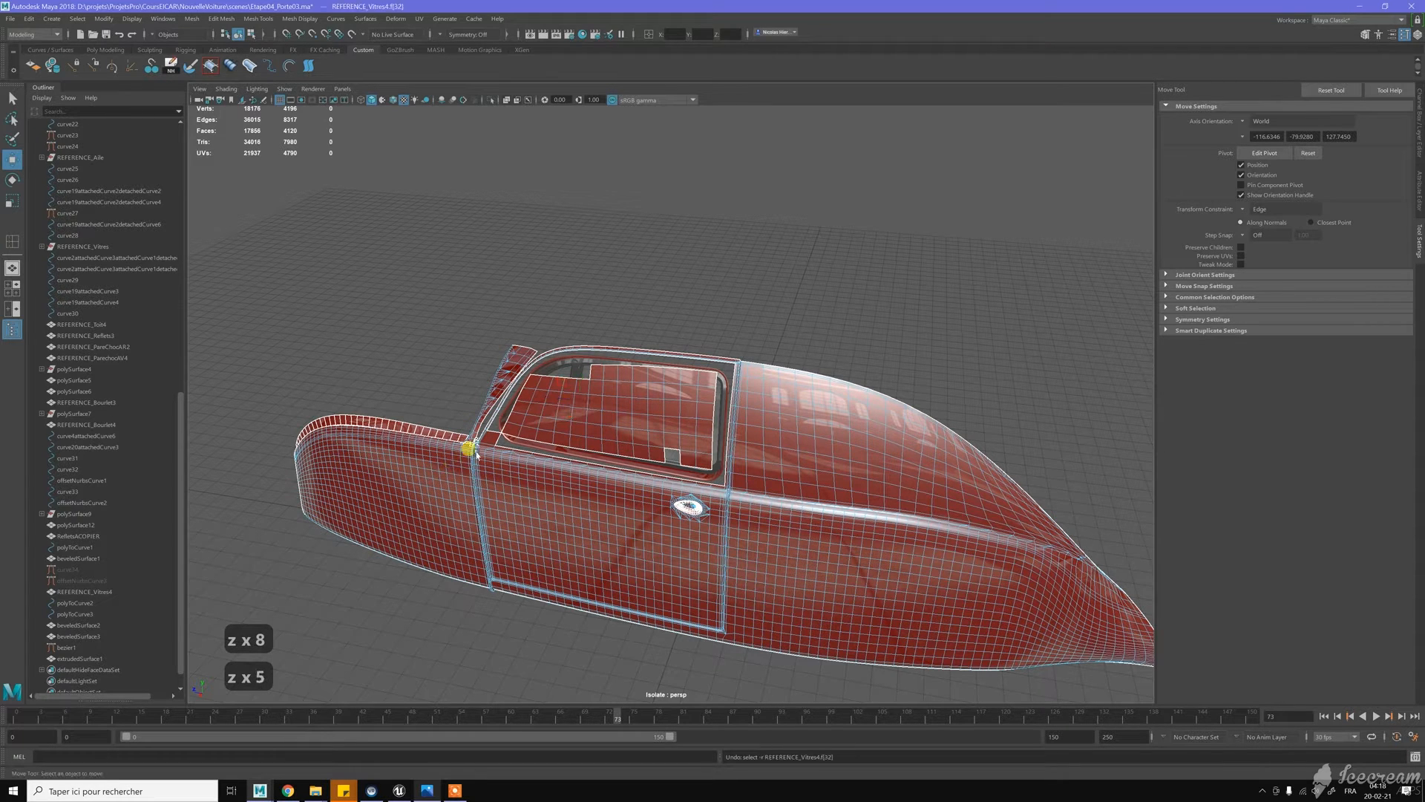
# Turn off object isolation and look over the side window with the whole car shown
pyautogui.click(619, 162)
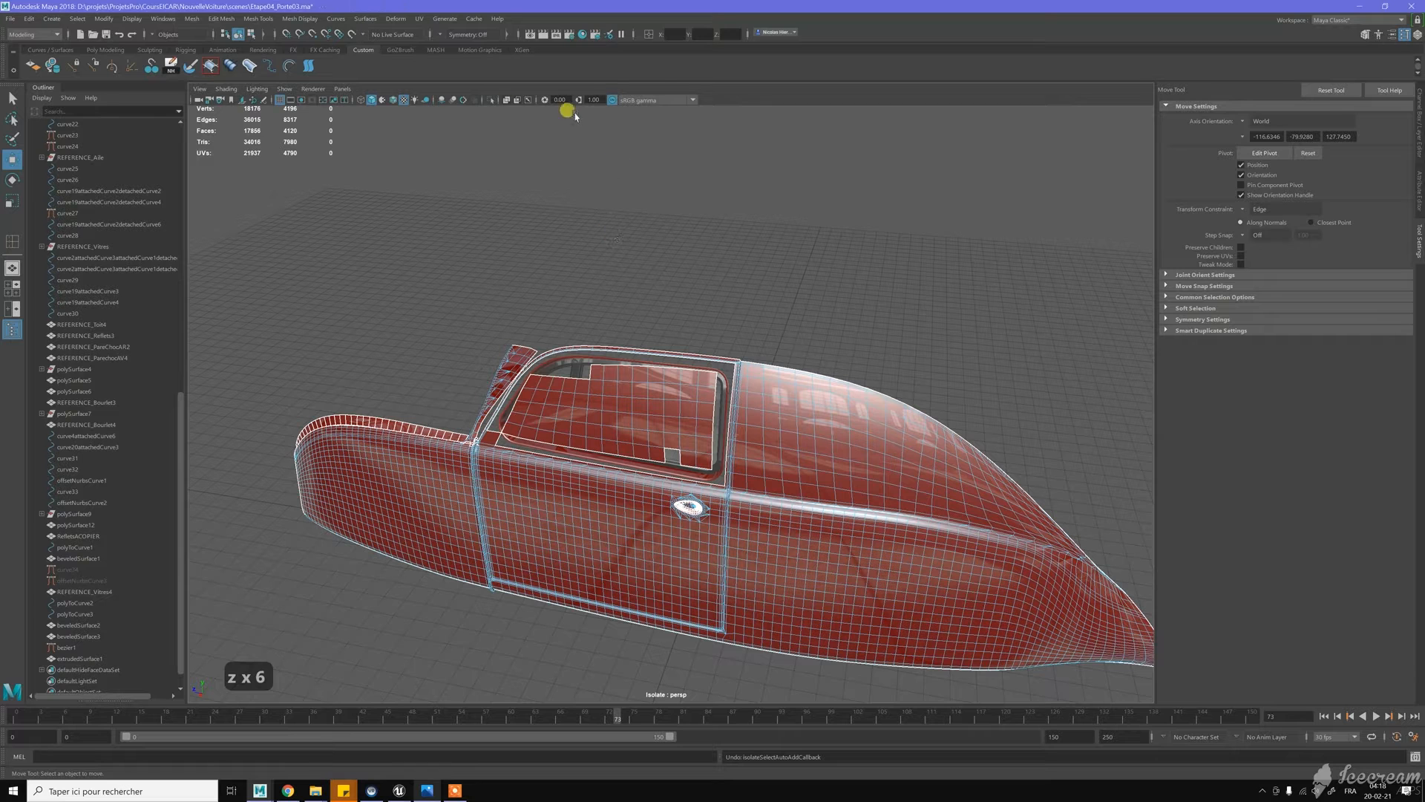
pyautogui.click(489, 101)
pyautogui.click(489, 100)
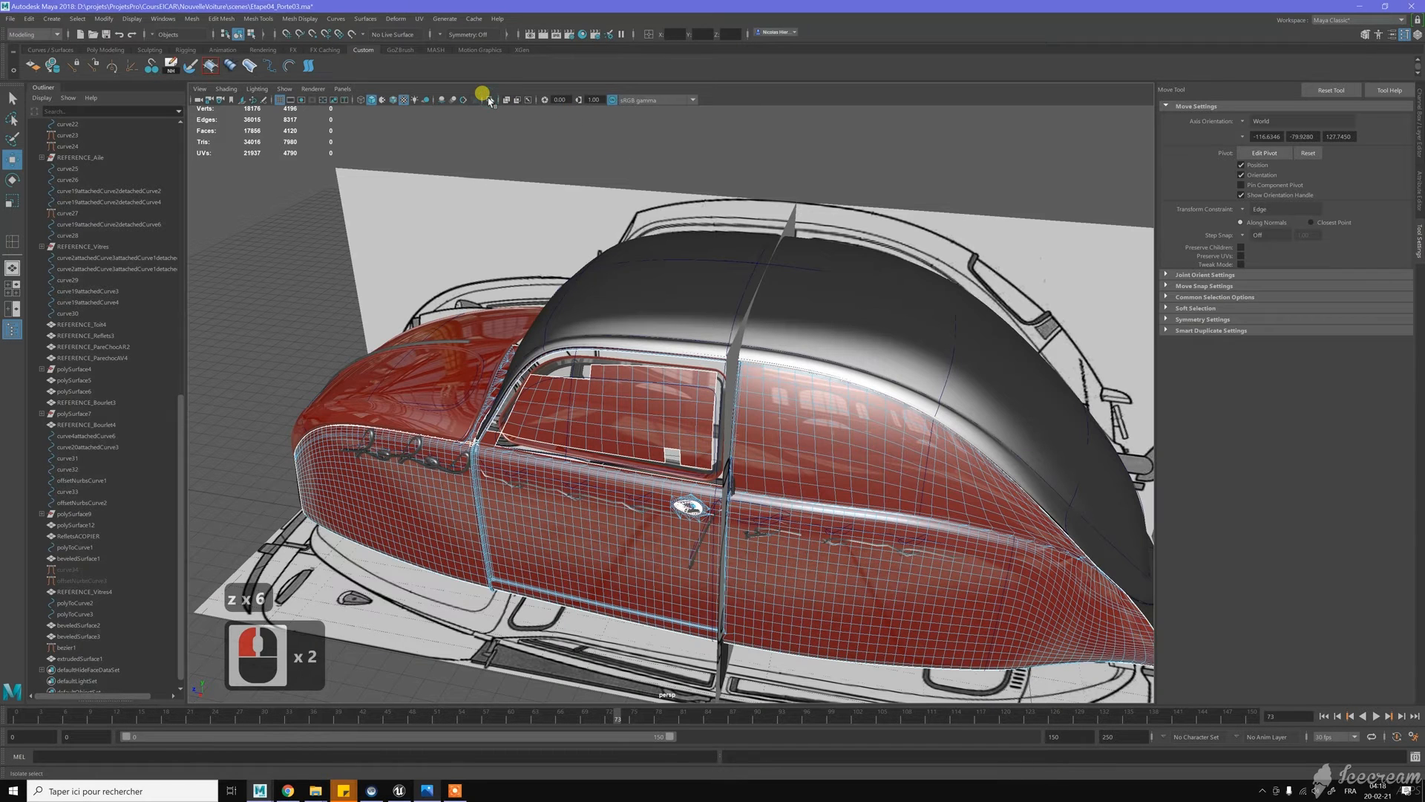
pyautogui.keyDown('alt'); pyautogui.moveTo(636, 322); pyautogui.dragTo(652, 314); pyautogui.keyUp('alt')
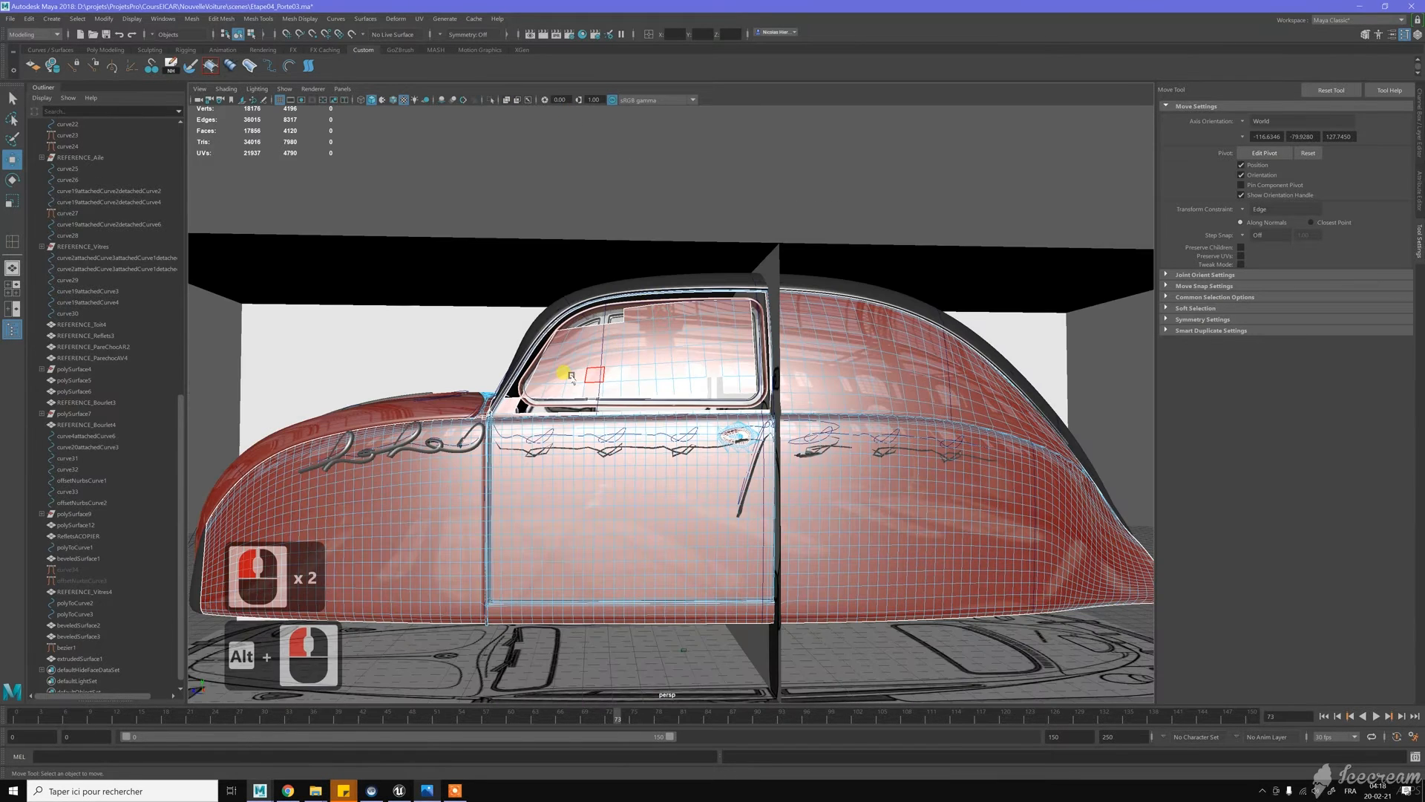
pyautogui.keyDown('alt'); pyautogui.moveTo(470, 401); pyautogui.dragTo(493, 404); pyautogui.keyUp('alt')
# Undo the isolation change and the preceding edits to the body mesh
pyautogui.press('z')
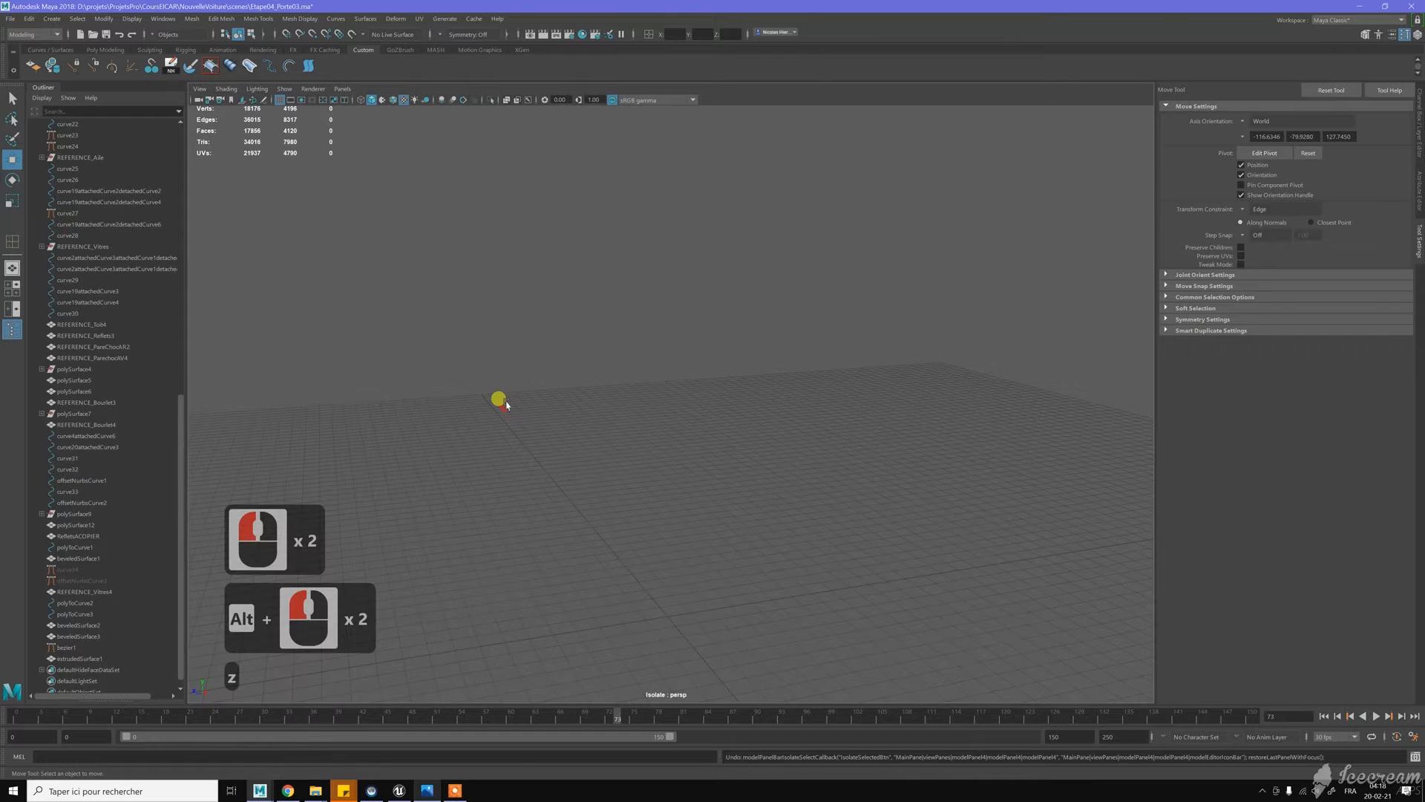
pyautogui.press('z')
pyautogui.press('z')
pyautogui.press('z')
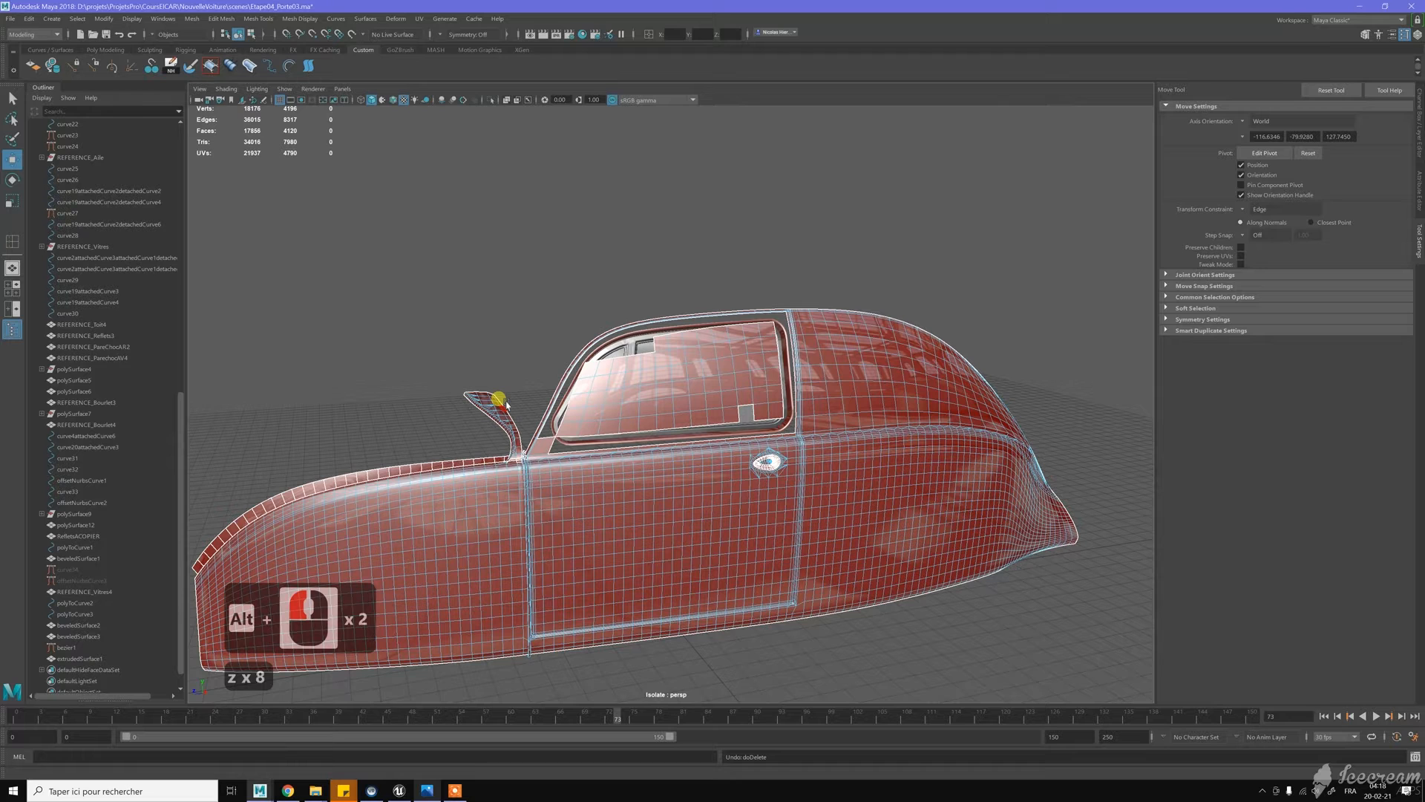
pyautogui.scroll(2, 594, 386)
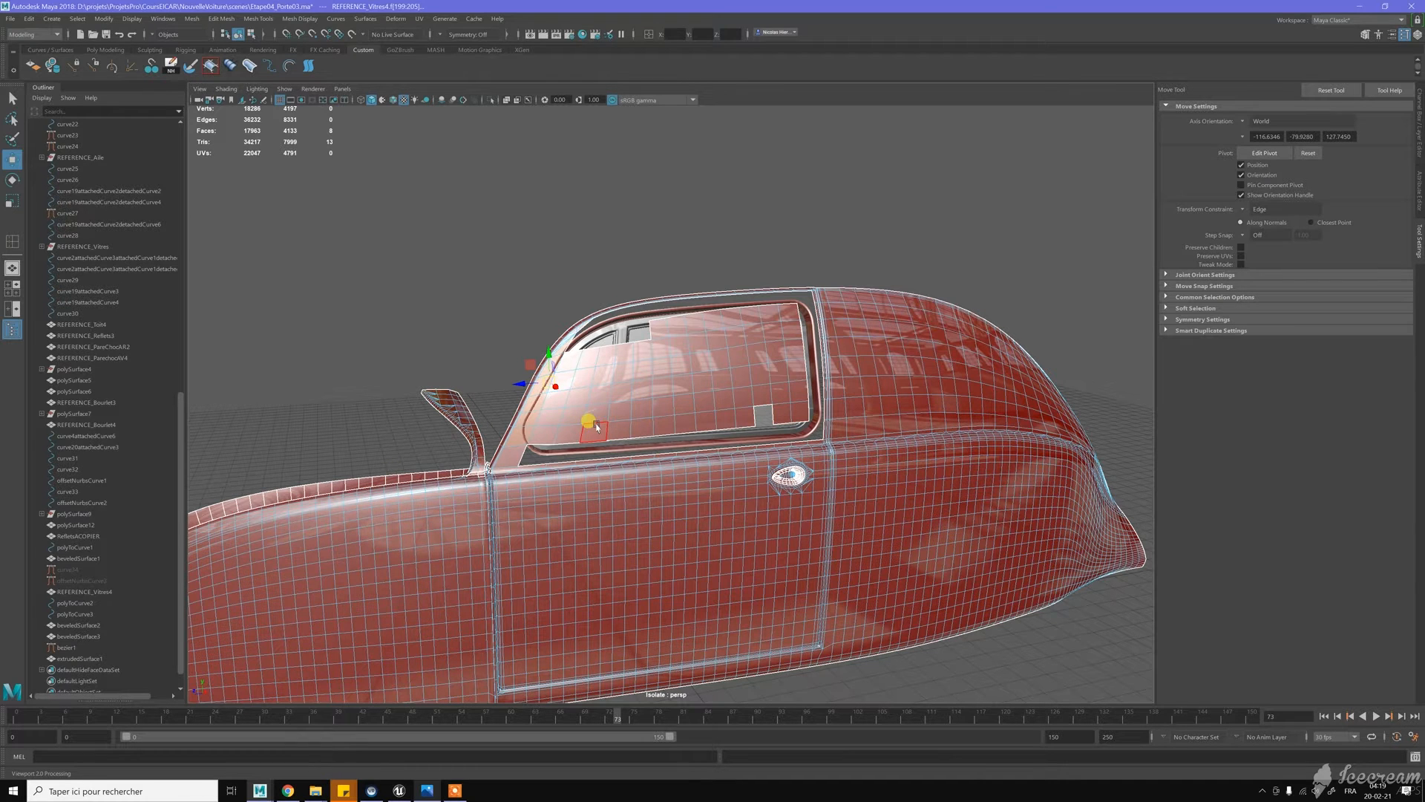
# Undo all remaining face selections and deletions on REFERENCE_Vitres4 back to the start of the undo history
pyautogui.press('z')
pyautogui.press('z')
pyautogui.press('z')
pyautogui.press('z')
pyautogui.press('z')
pyautogui.press('z')
pyautogui.press('z')
pyautogui.press('z')
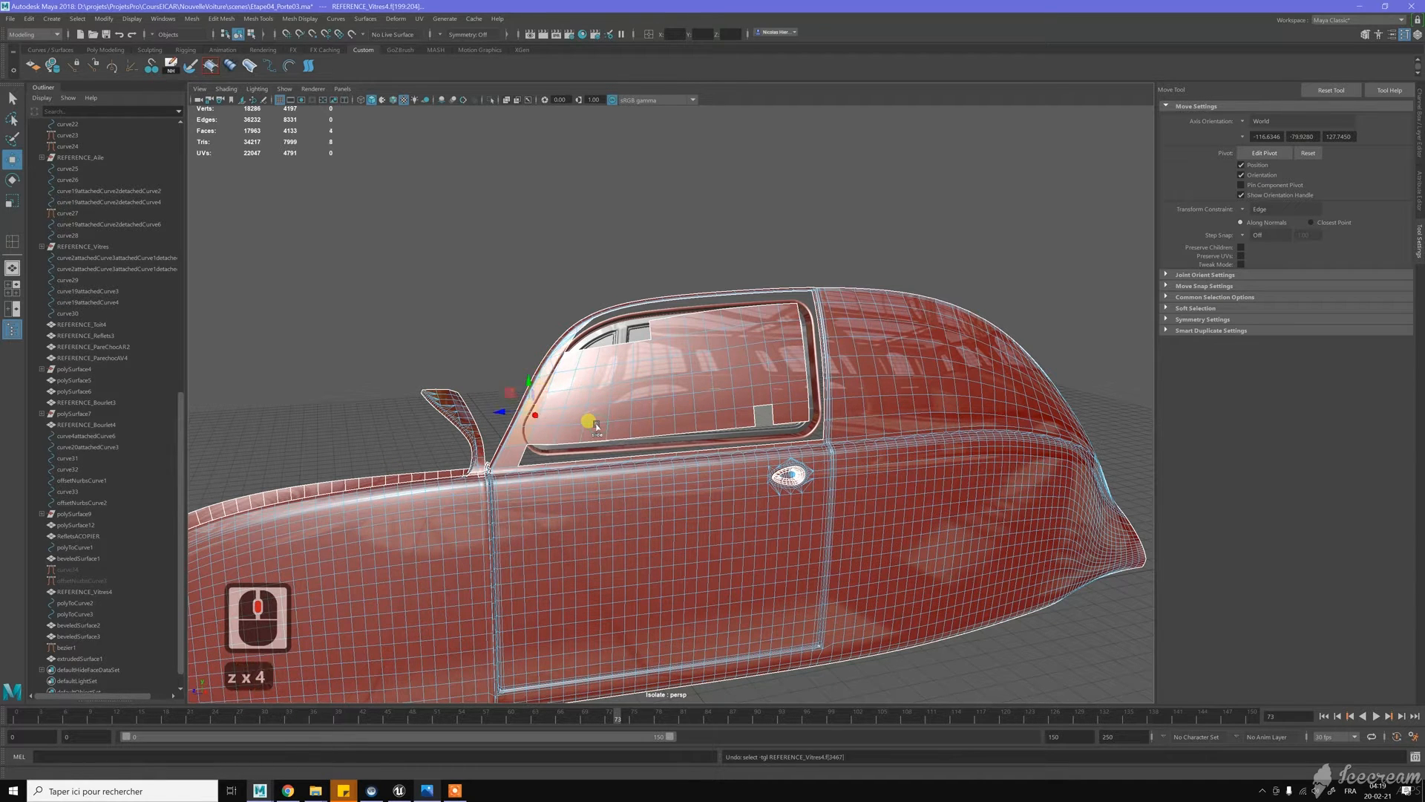
pyautogui.press('z')
pyautogui.press('z')
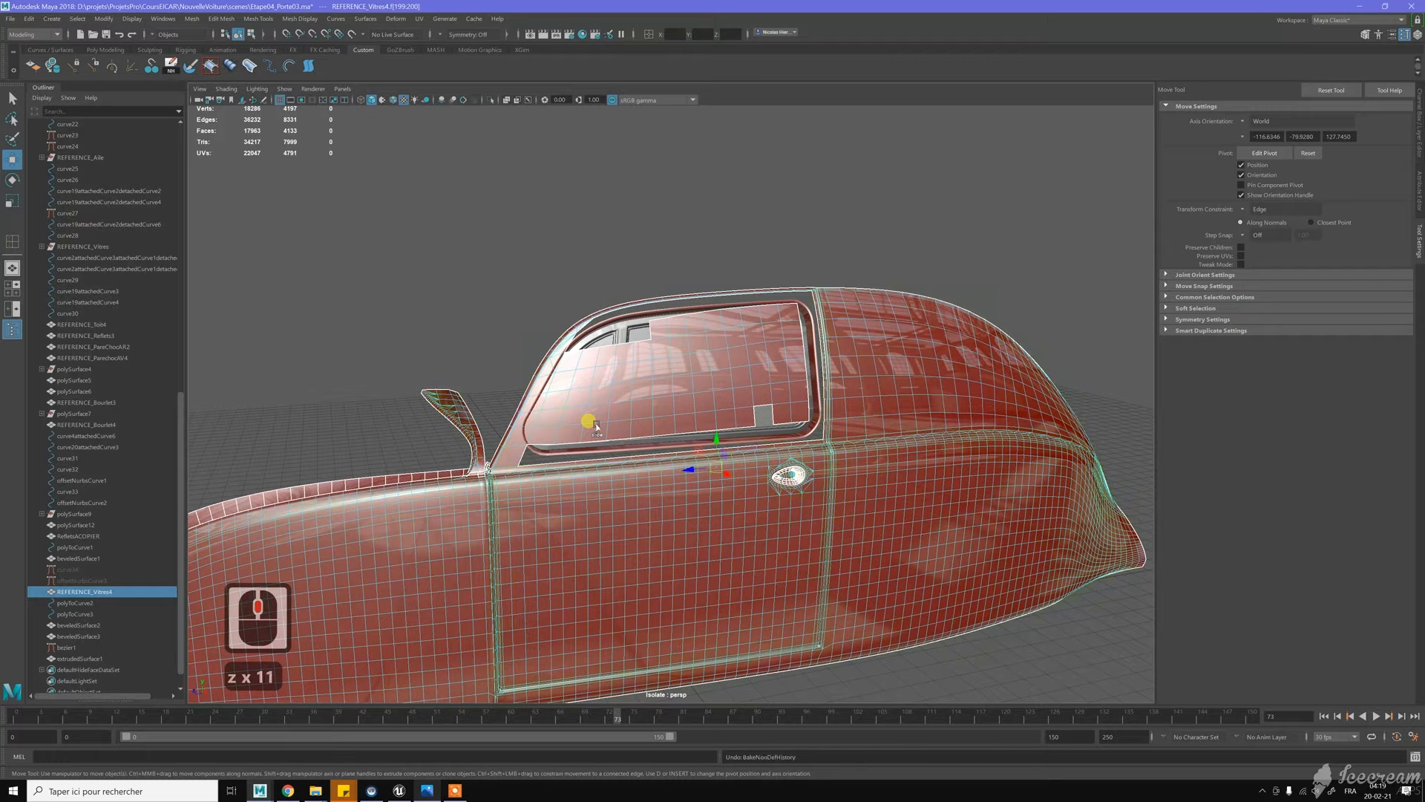
pyautogui.press('z')
pyautogui.press('z')
pyautogui.press('z')
pyautogui.press('z')
pyautogui.press('z')
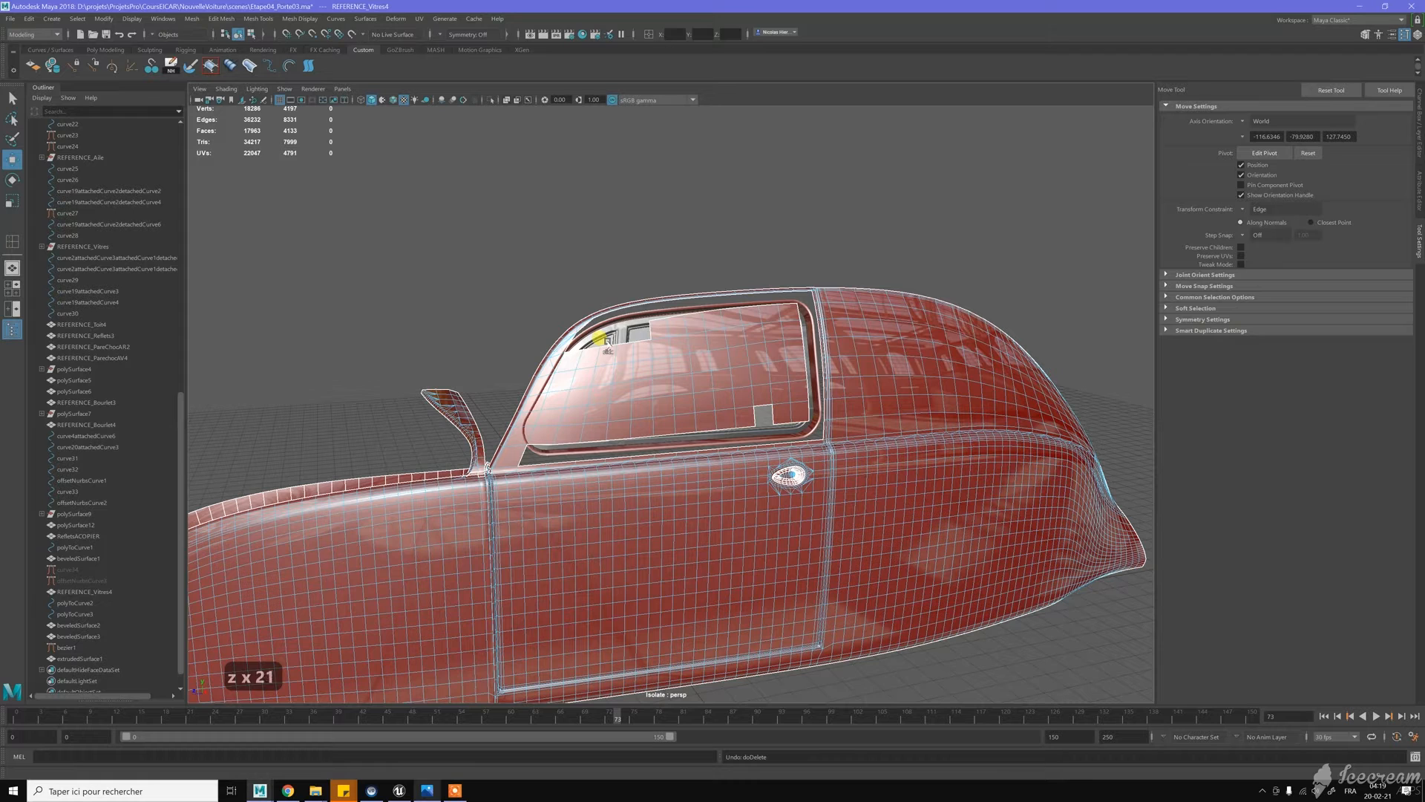
pyautogui.press('z')
pyautogui.click(902, 327)
pyautogui.press('z')
pyautogui.press('z')
pyautogui.press('z')
pyautogui.press('z')
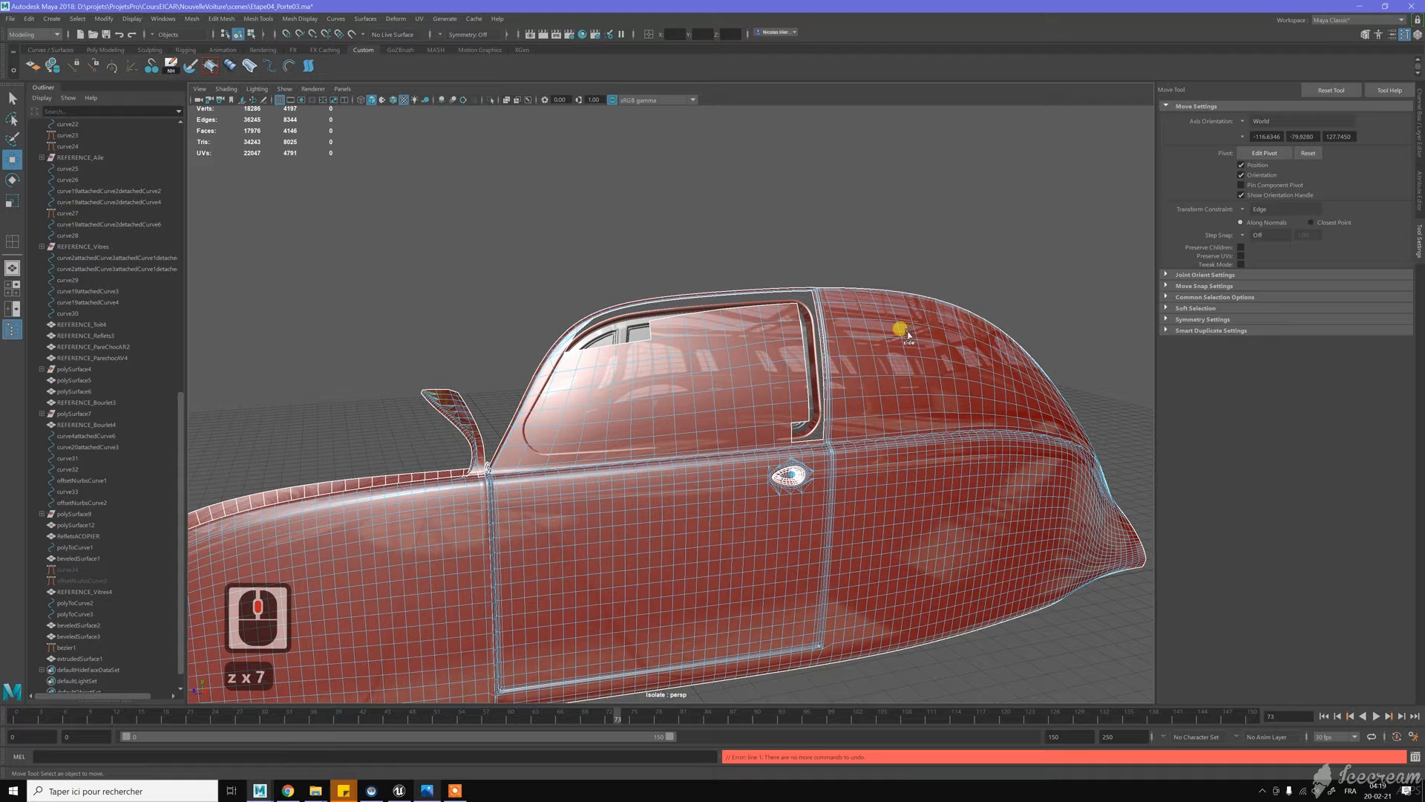
# Return the body mesh to object mode, turn off isolation, and select the beveledSurface3 ornament along the door
pyautogui.keyDown('alt'); pyautogui.moveTo(834, 363); pyautogui.dragTo(735, 327); pyautogui.keyUp('alt')
pyautogui.press('w')
pyautogui.moveTo(755, 318); pyautogui.dragTo(753, 290, button='right')
pyautogui.click(750, 242)
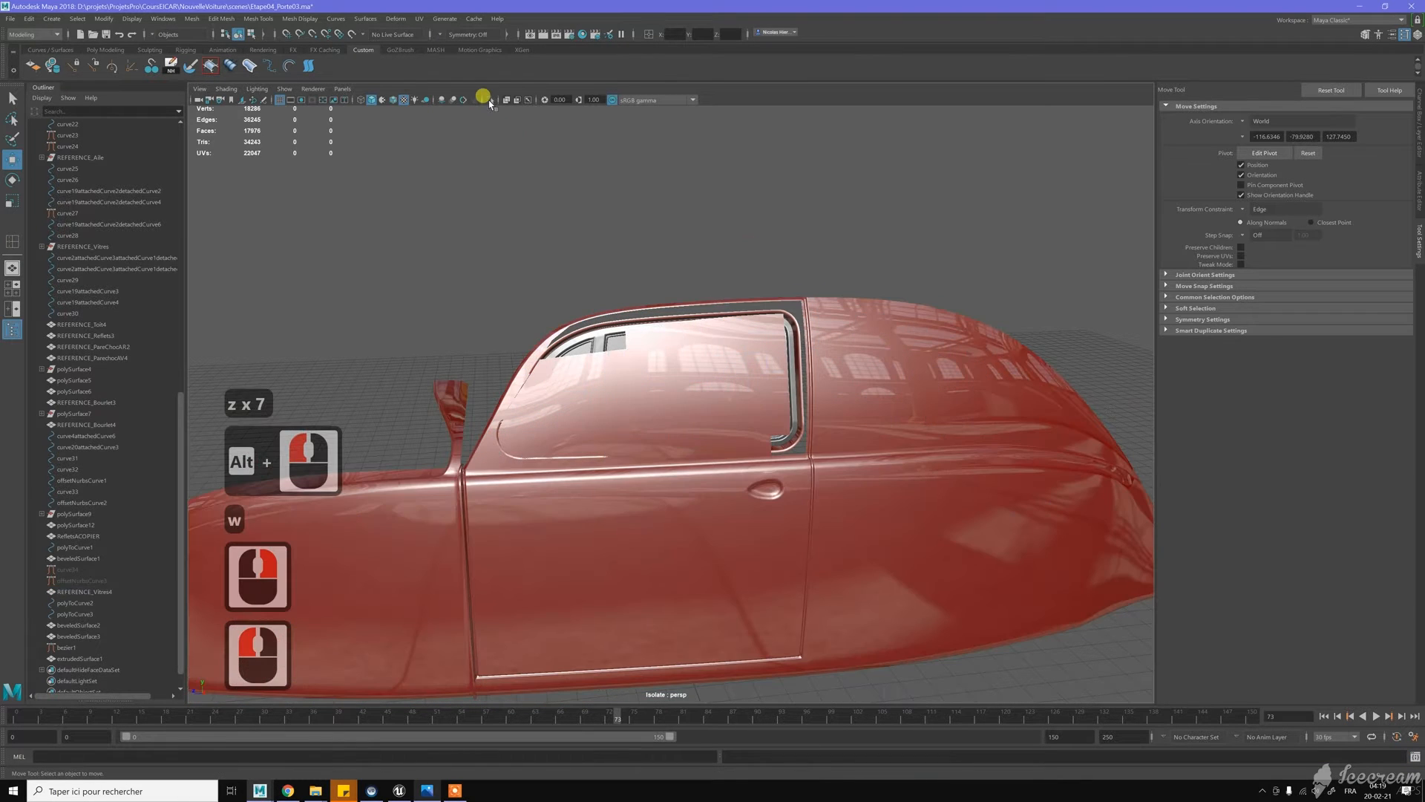
pyautogui.click(491, 101)
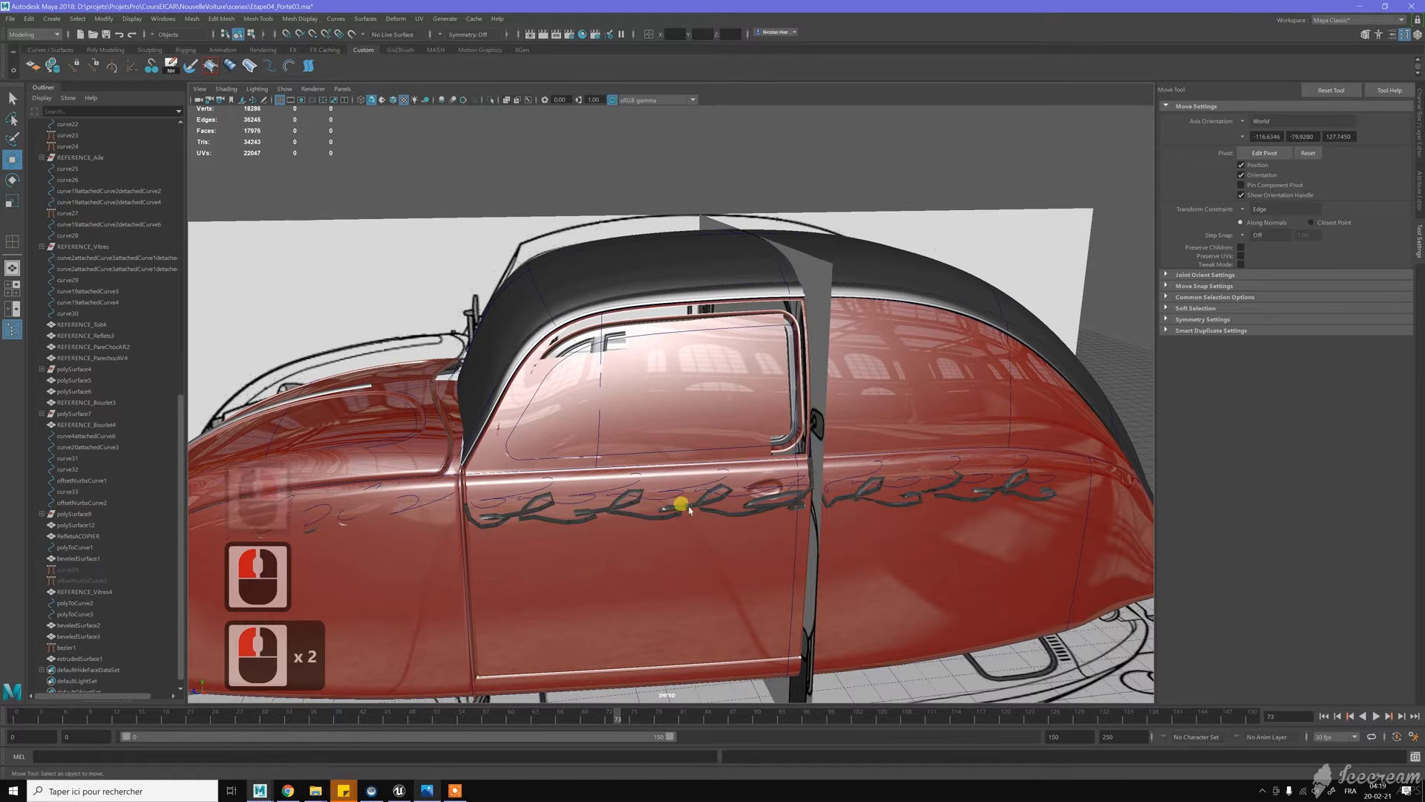
pyautogui.click(684, 505)
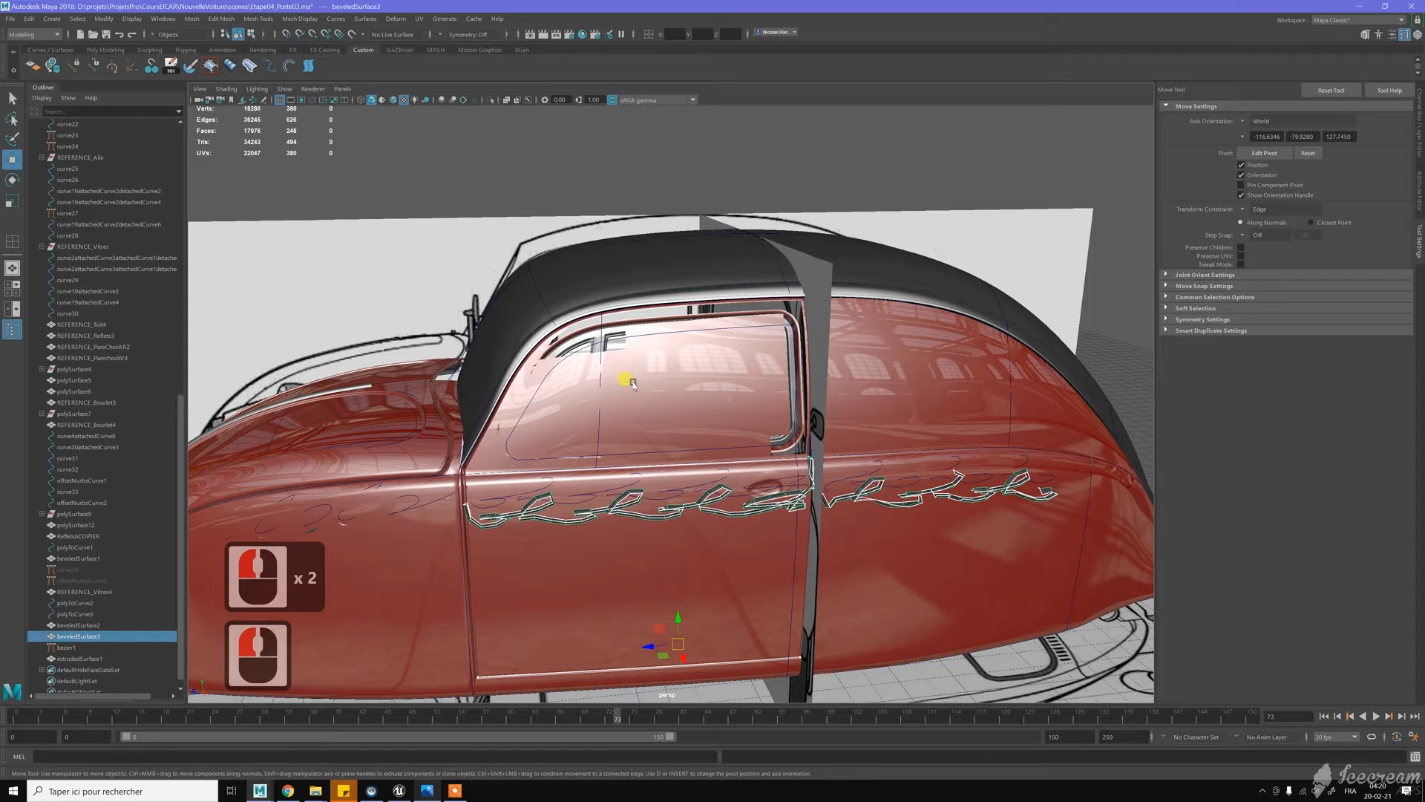
pyautogui.keyDown('alt'); pyautogui.moveTo(636, 382); pyautogui.dragTo(644, 381); pyautogui.keyUp('alt')
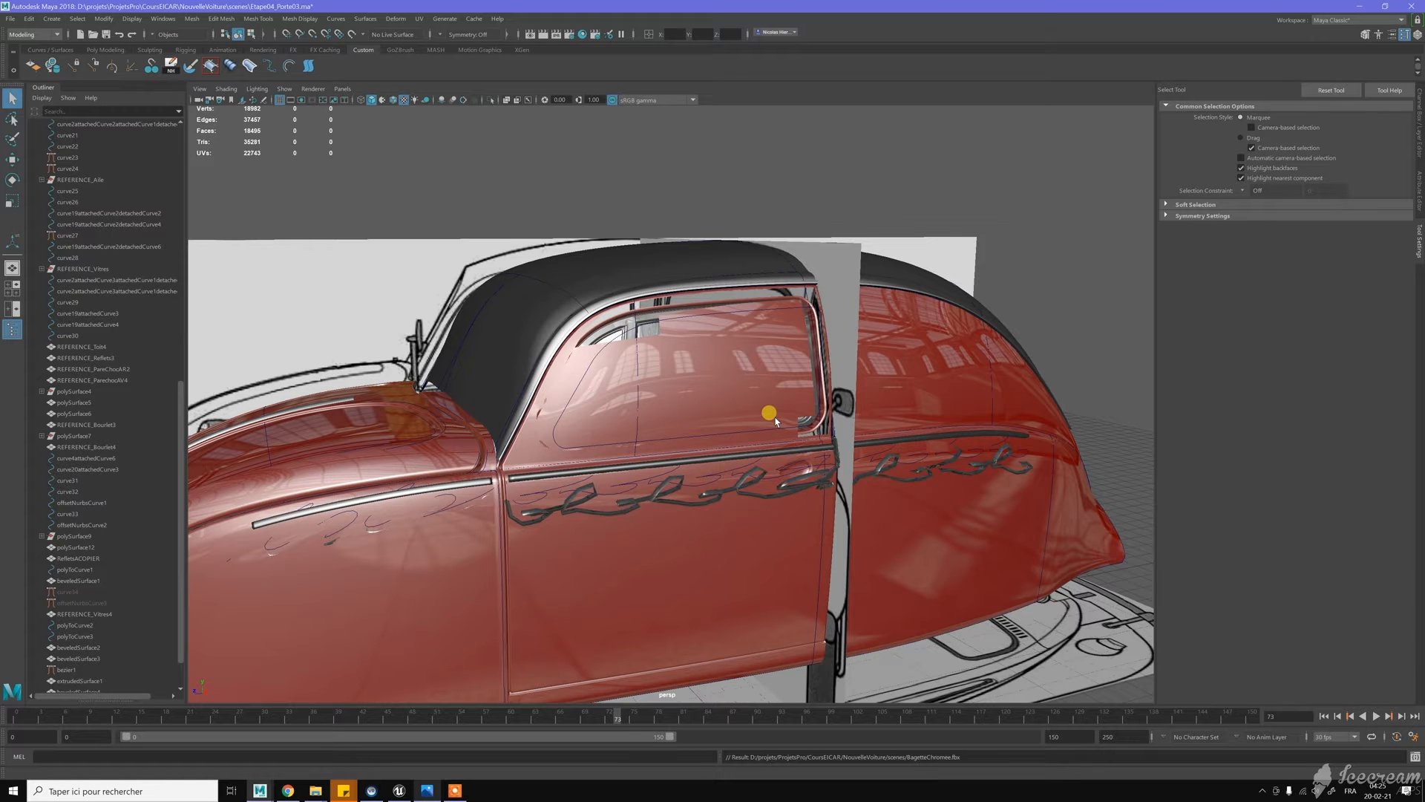
# Save the scene
pyautogui.hotkey('ctrl', 's')
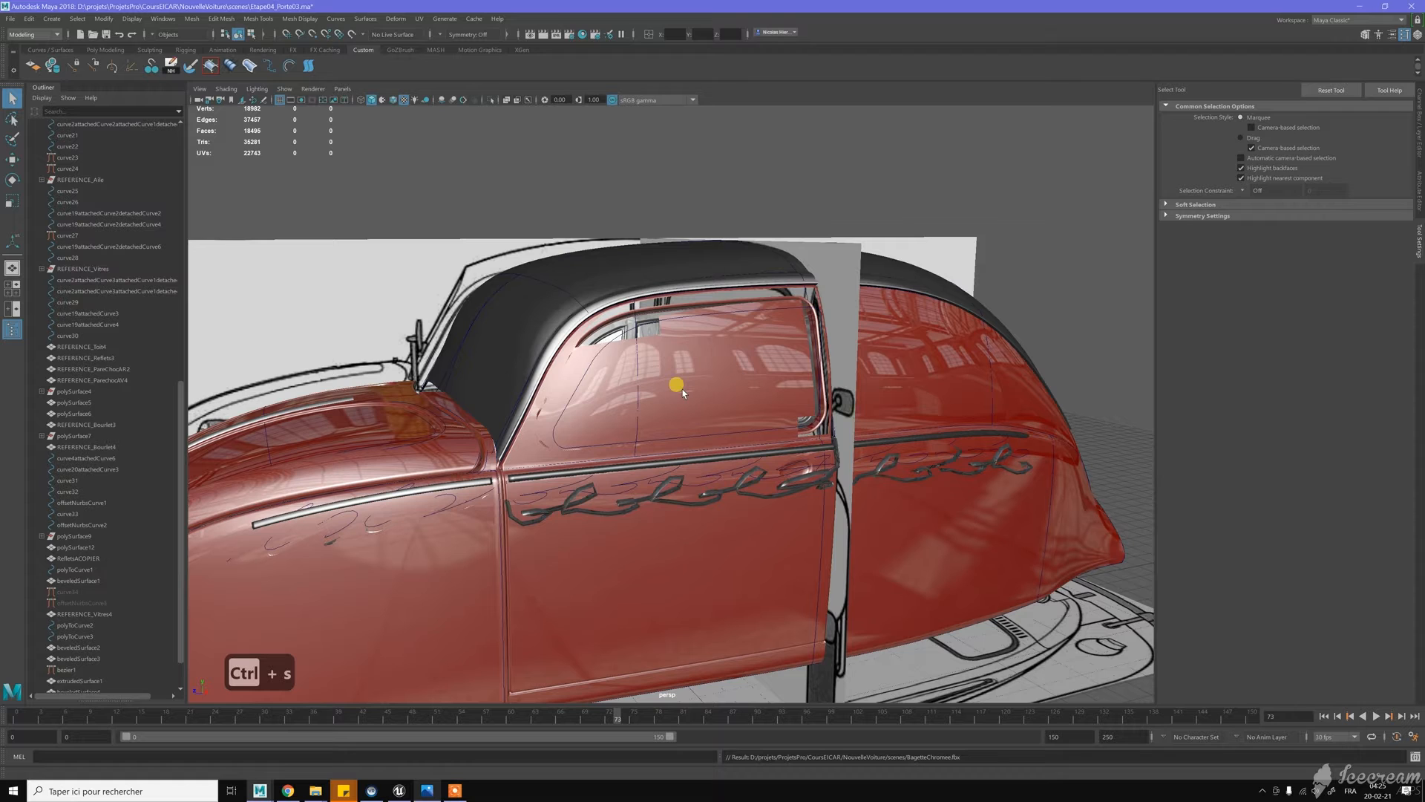
pyautogui.hotkey('ctrl', 's')
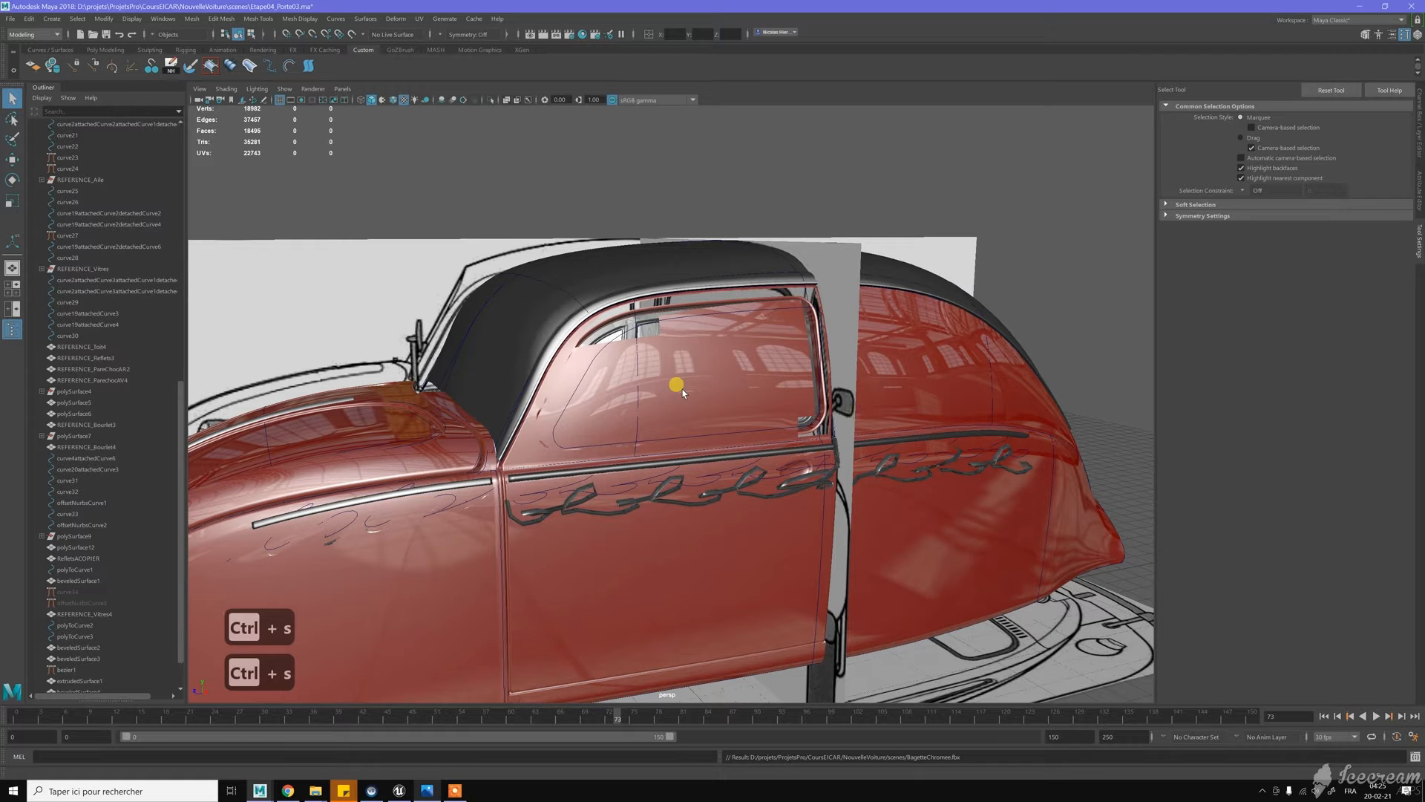
pyautogui.keyDown('alt'); pyautogui.moveTo(683, 392); pyautogui.dragTo(679, 383); pyautogui.keyUp('alt')
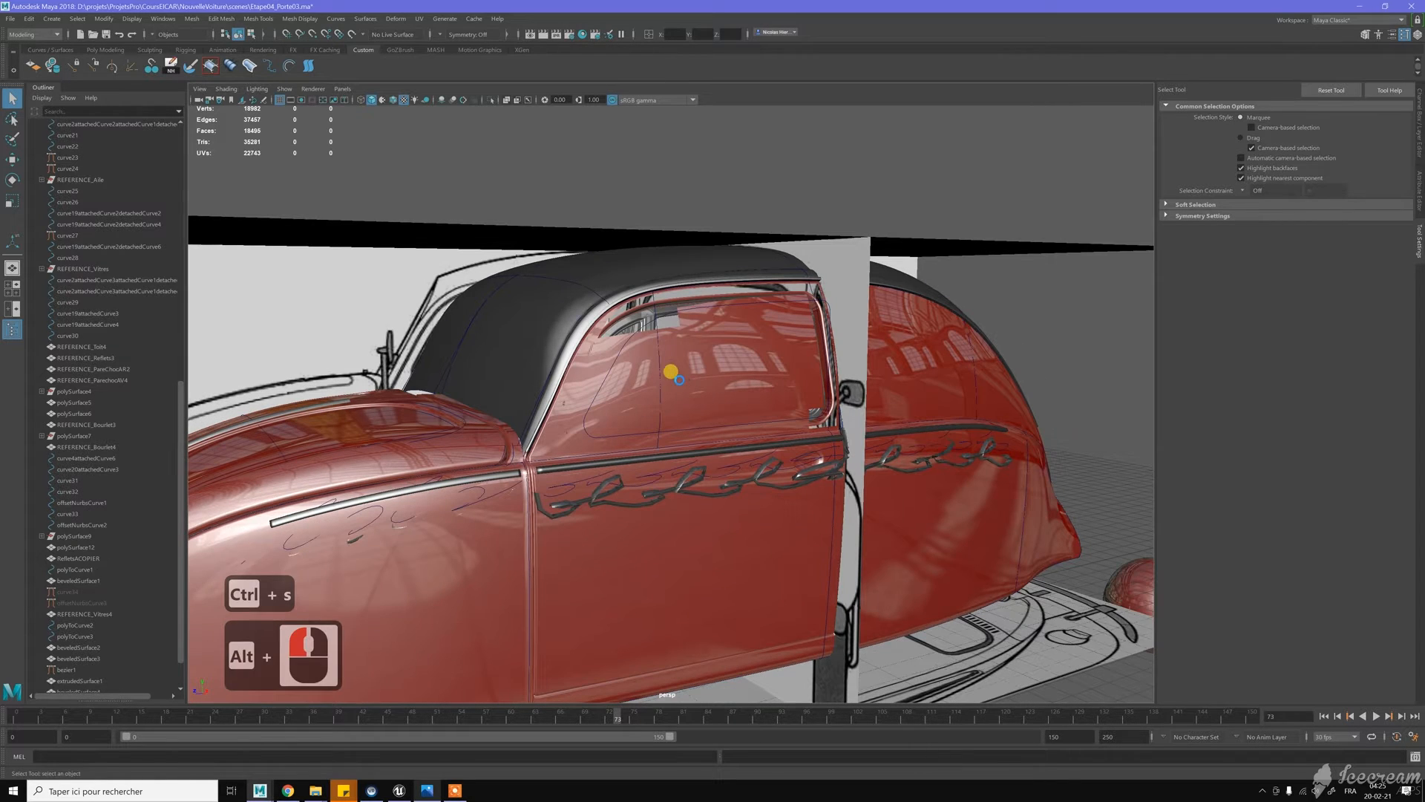
pyautogui.hotkey('ctrl', 's')
# Delete the beveledSurface3 ornament along the car side and the leftover decorative curves beside it
pyautogui.scroll(4, 688, 490)
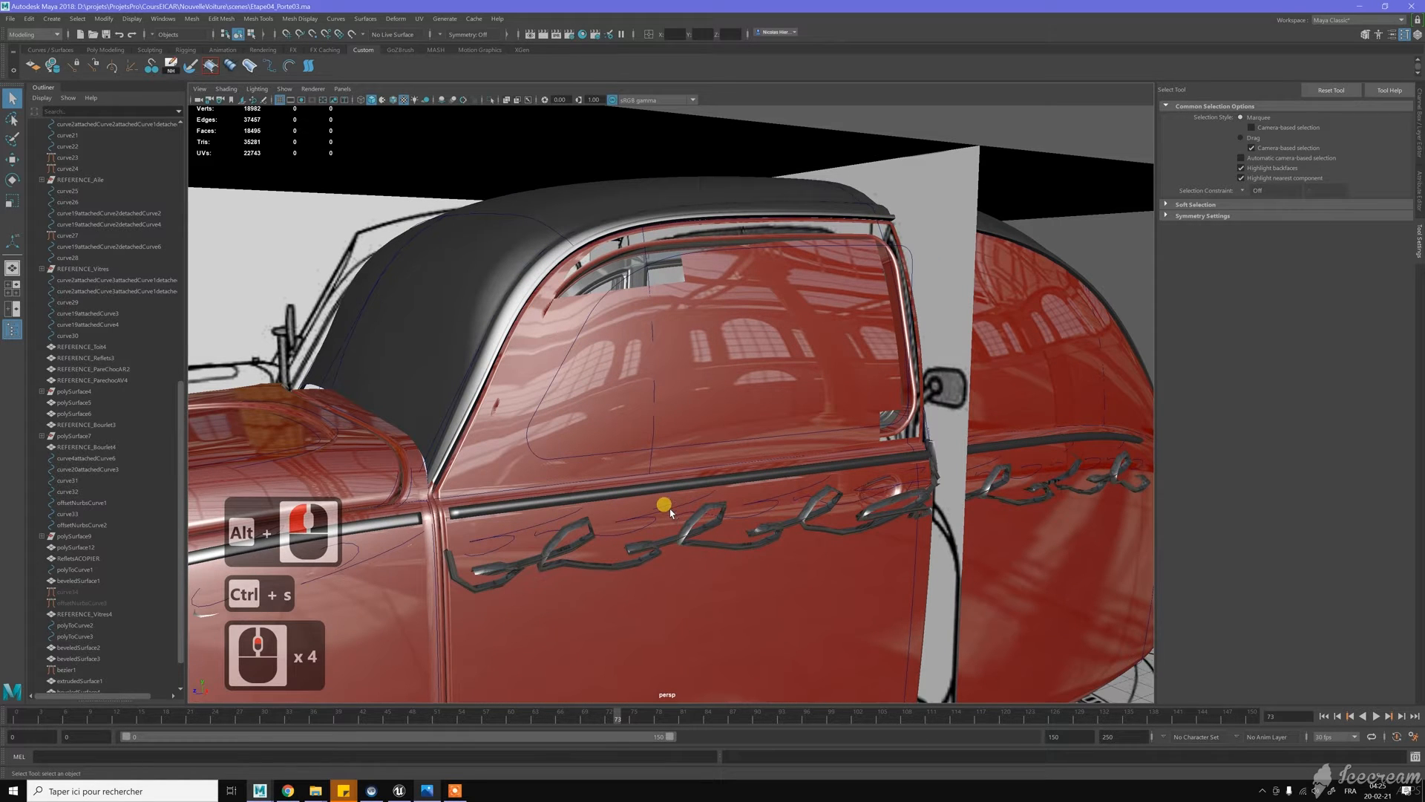
pyautogui.click(668, 509)
pyautogui.press('Delete')
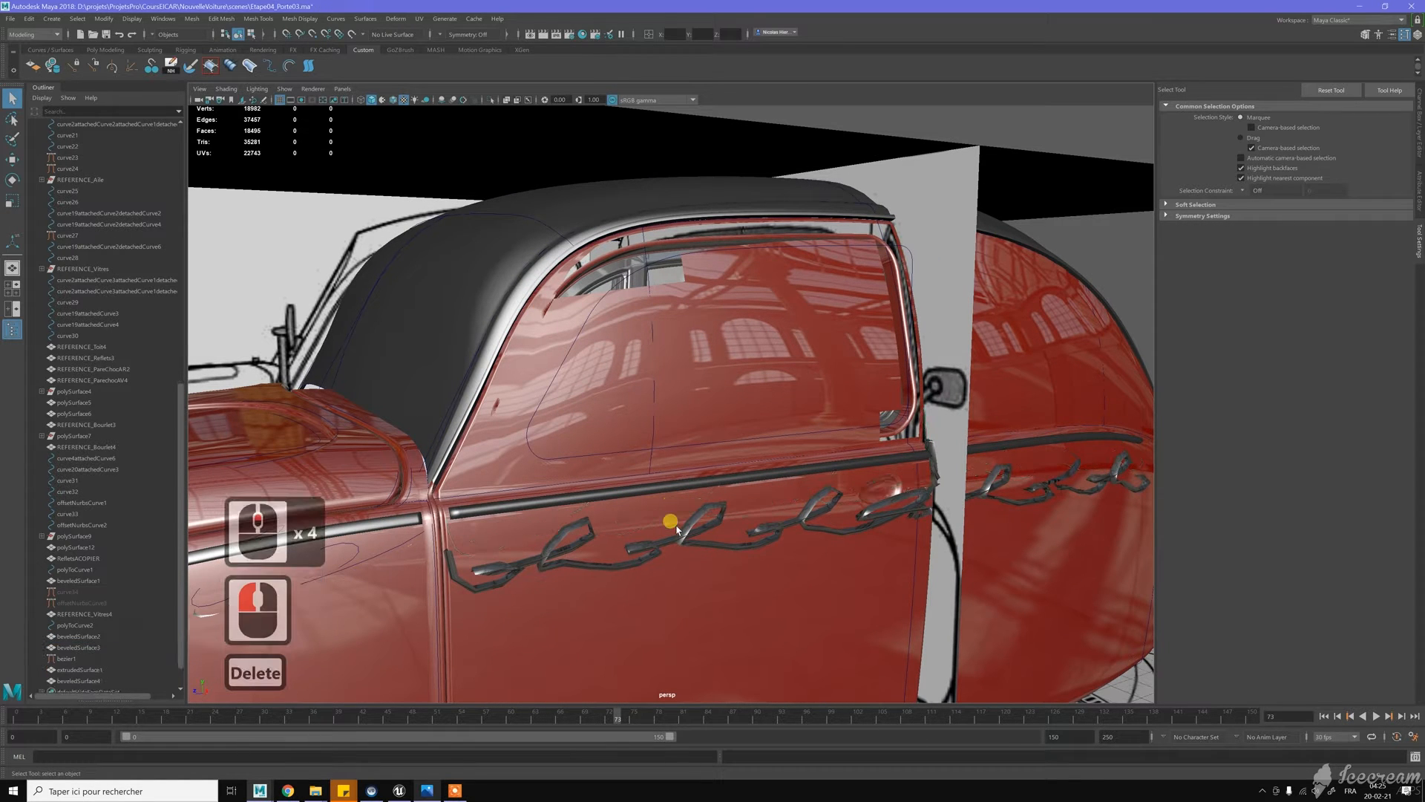
pyautogui.click(696, 519)
pyautogui.press('Delete')
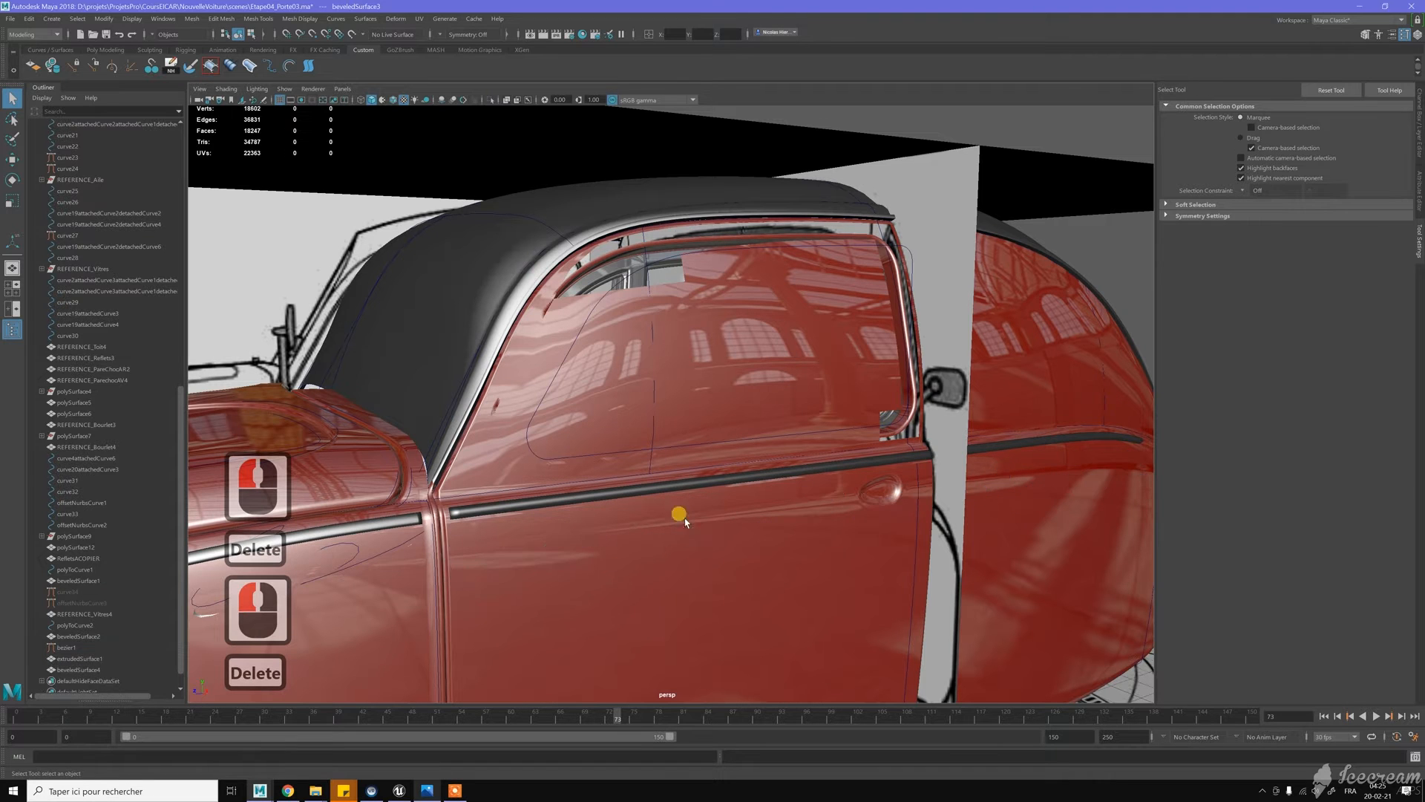
pyautogui.click(380, 556)
pyautogui.press('Delete')
pyautogui.scroll(-8, 679, 531)
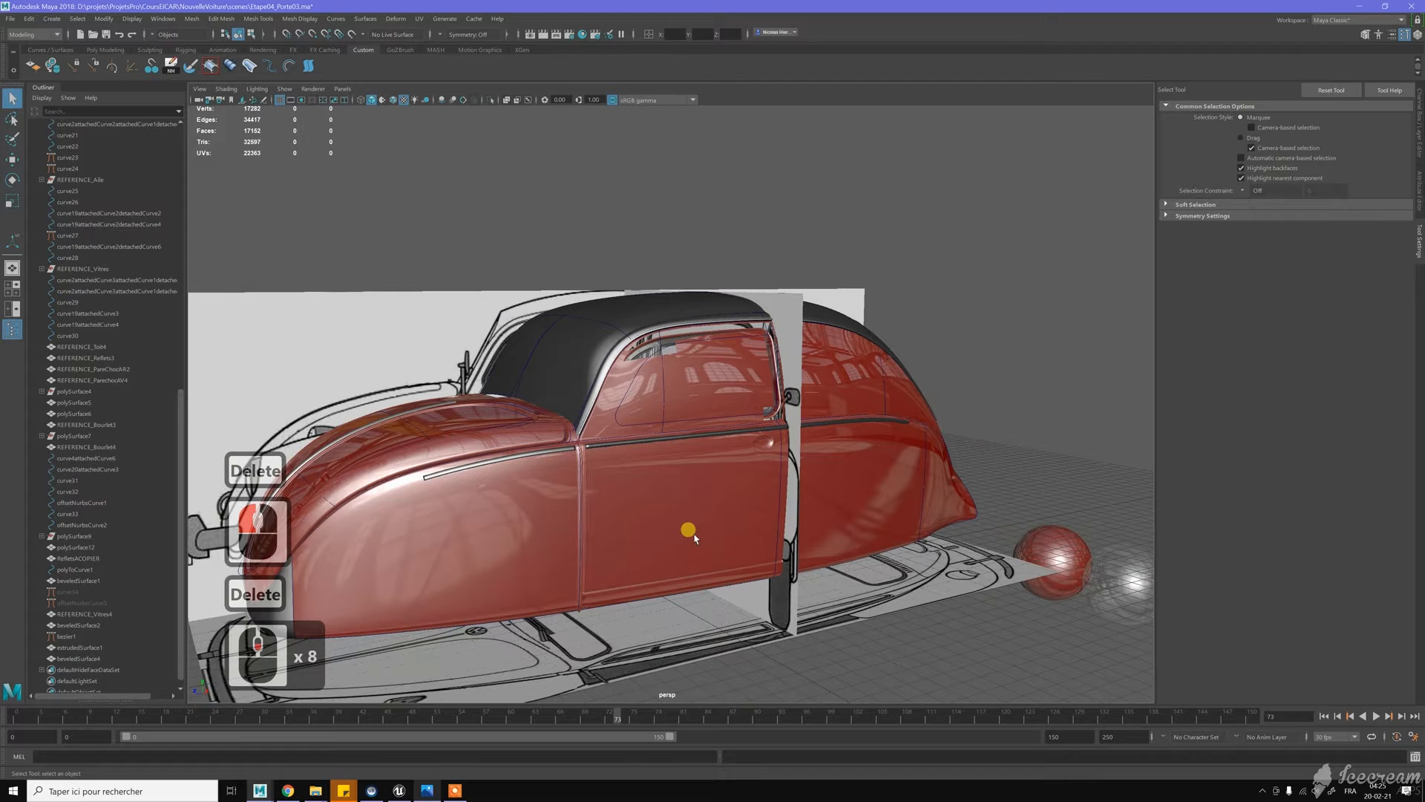
# Select the body mesh REFERENCE_Vitres4, show the side window in the side view, and switch to face selection
pyautogui.scroll(3, 668, 482)
pyautogui.scroll(5, 616, 402)
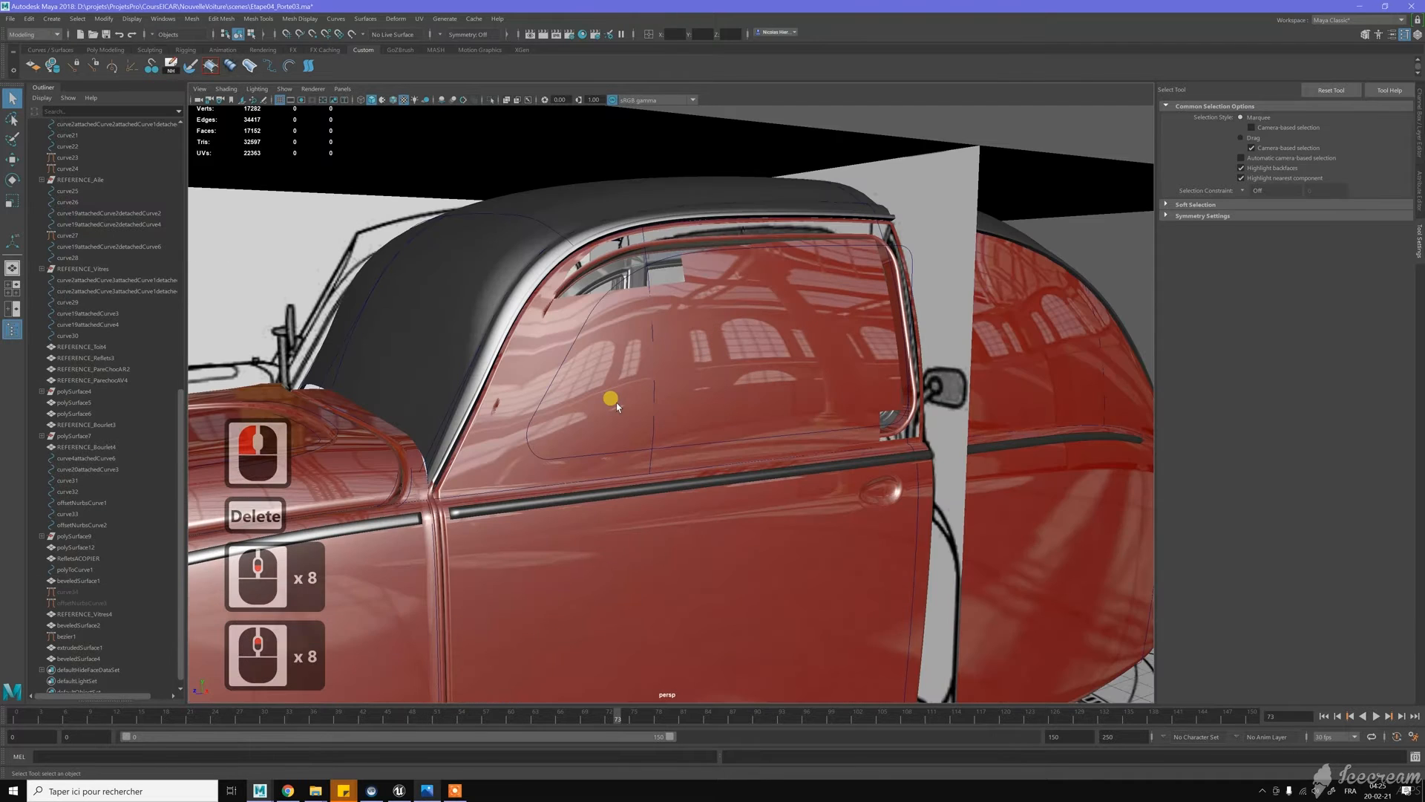
pyautogui.click(616, 402)
pyautogui.keyDown('alt'); pyautogui.moveTo(656, 378); pyautogui.dragTo(677, 346); pyautogui.keyUp('alt')
pyautogui.keyDown('alt'); pyautogui.moveTo(652, 350); pyautogui.dragTo(631, 375, button='middle'); pyautogui.keyUp('alt')
pyautogui.keyDown('alt'); pyautogui.moveTo(631, 375); pyautogui.dragTo(626, 376, button='middle'); pyautogui.keyUp('alt')
pyautogui.keyDown('alt'); pyautogui.moveTo(626, 376); pyautogui.dragTo(636, 377); pyautogui.keyUp('alt')
pyautogui.keyDown('alt'); pyautogui.moveTo(637, 377); pyautogui.dragTo(647, 369, button='middle'); pyautogui.keyUp('alt')
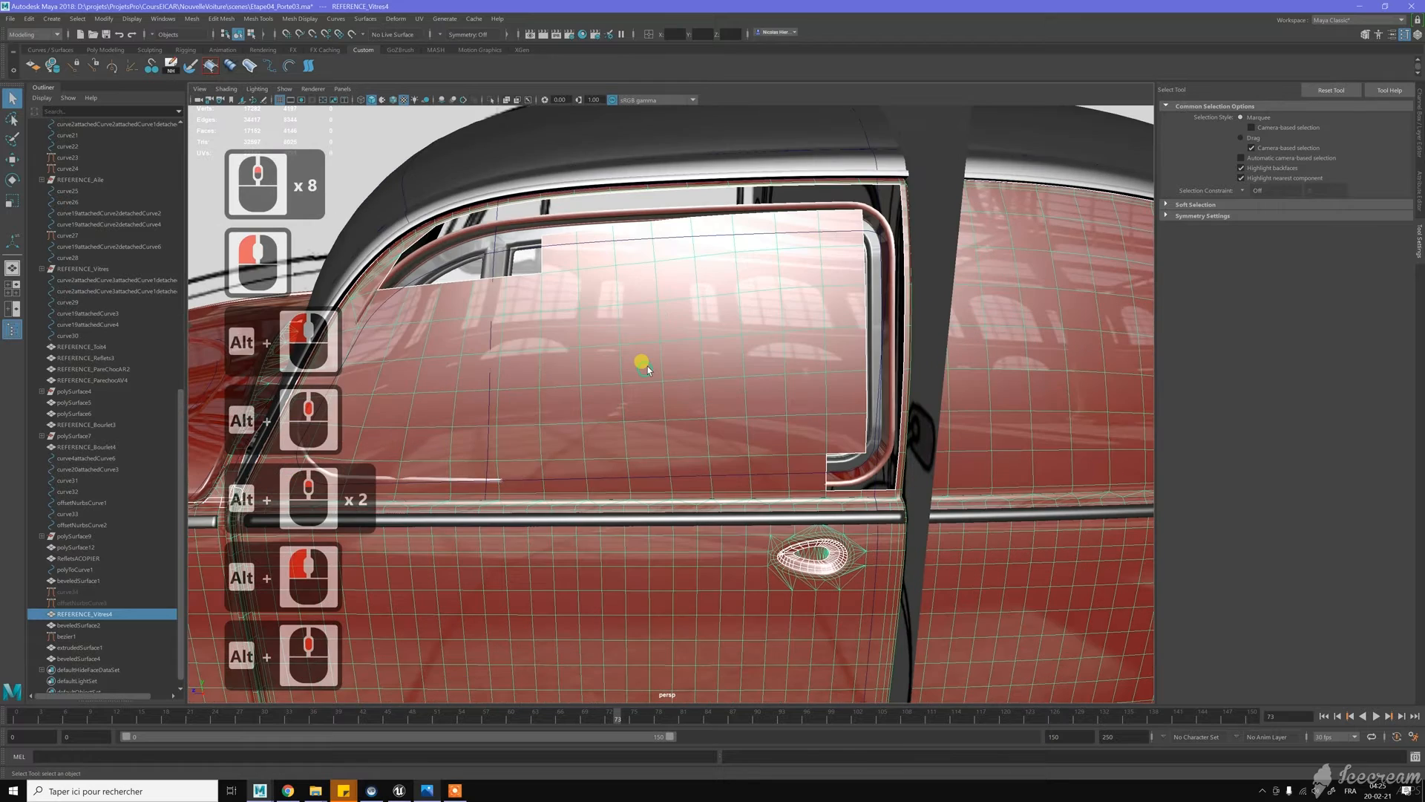
pyautogui.press('space')
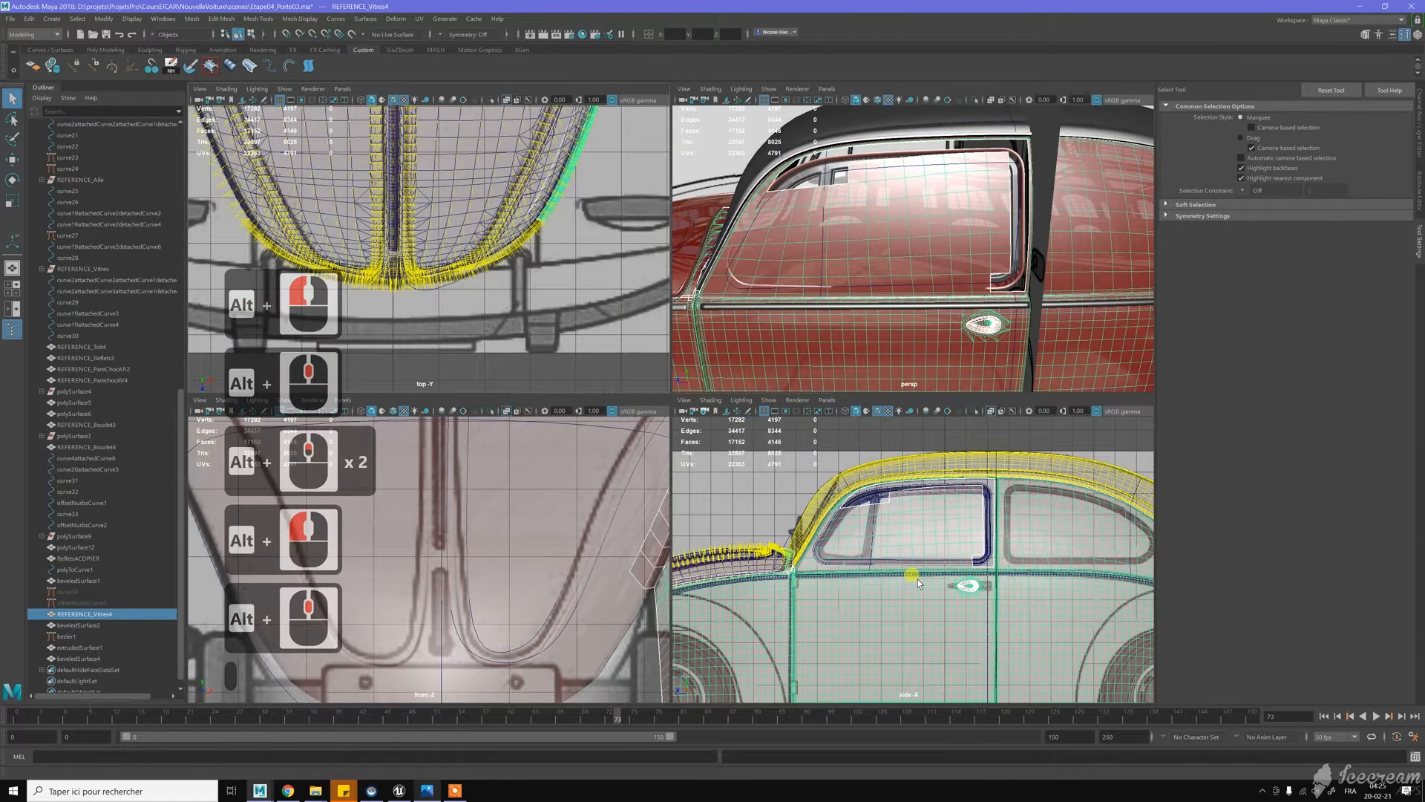
pyautogui.scroll(3, 919, 565)
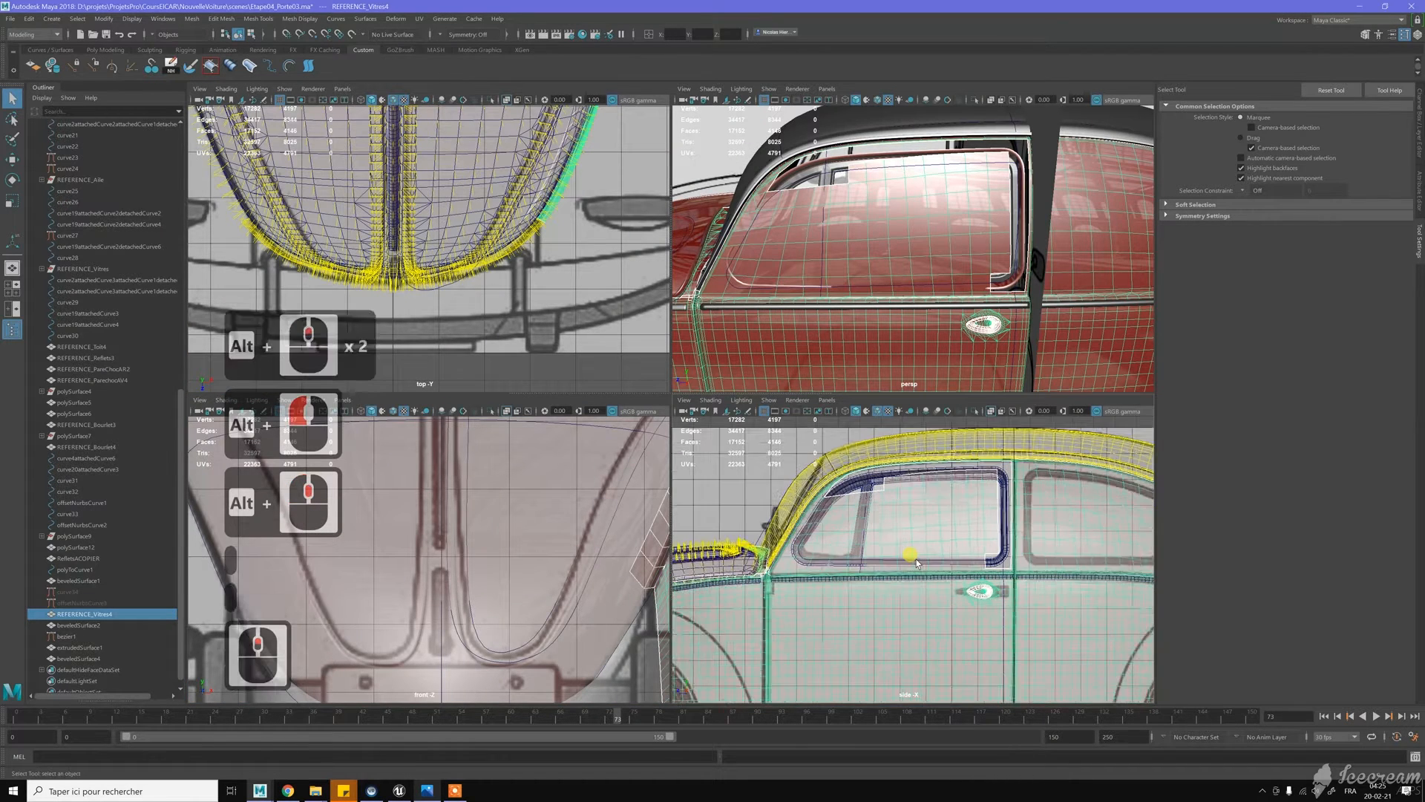
pyautogui.press('space')
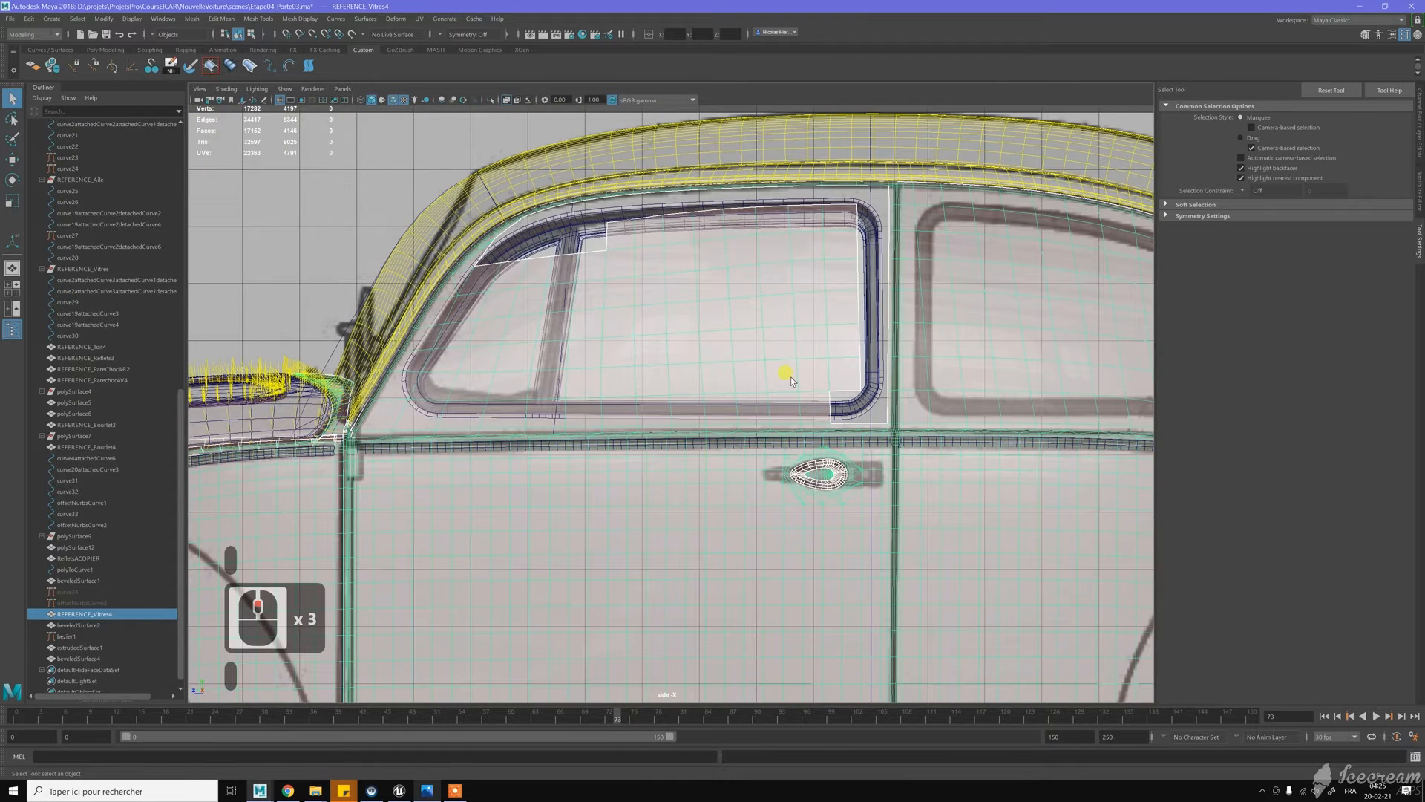
pyautogui.moveTo(821, 399); pyautogui.dragTo(844, 419, button='right')
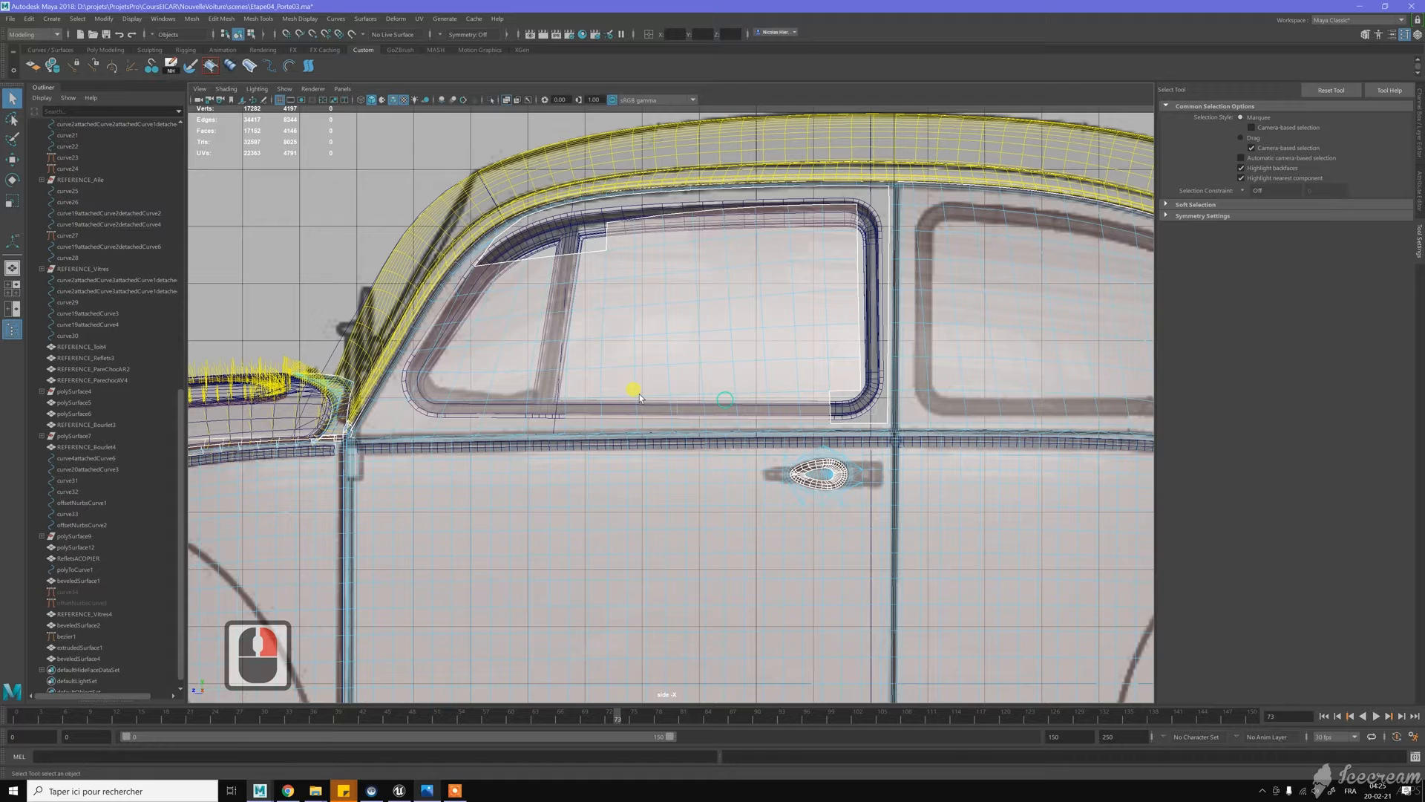
# Delete the row of body faces along the window's lower edge and the faces at its lower front corner
pyautogui.doubleClick(413, 407)
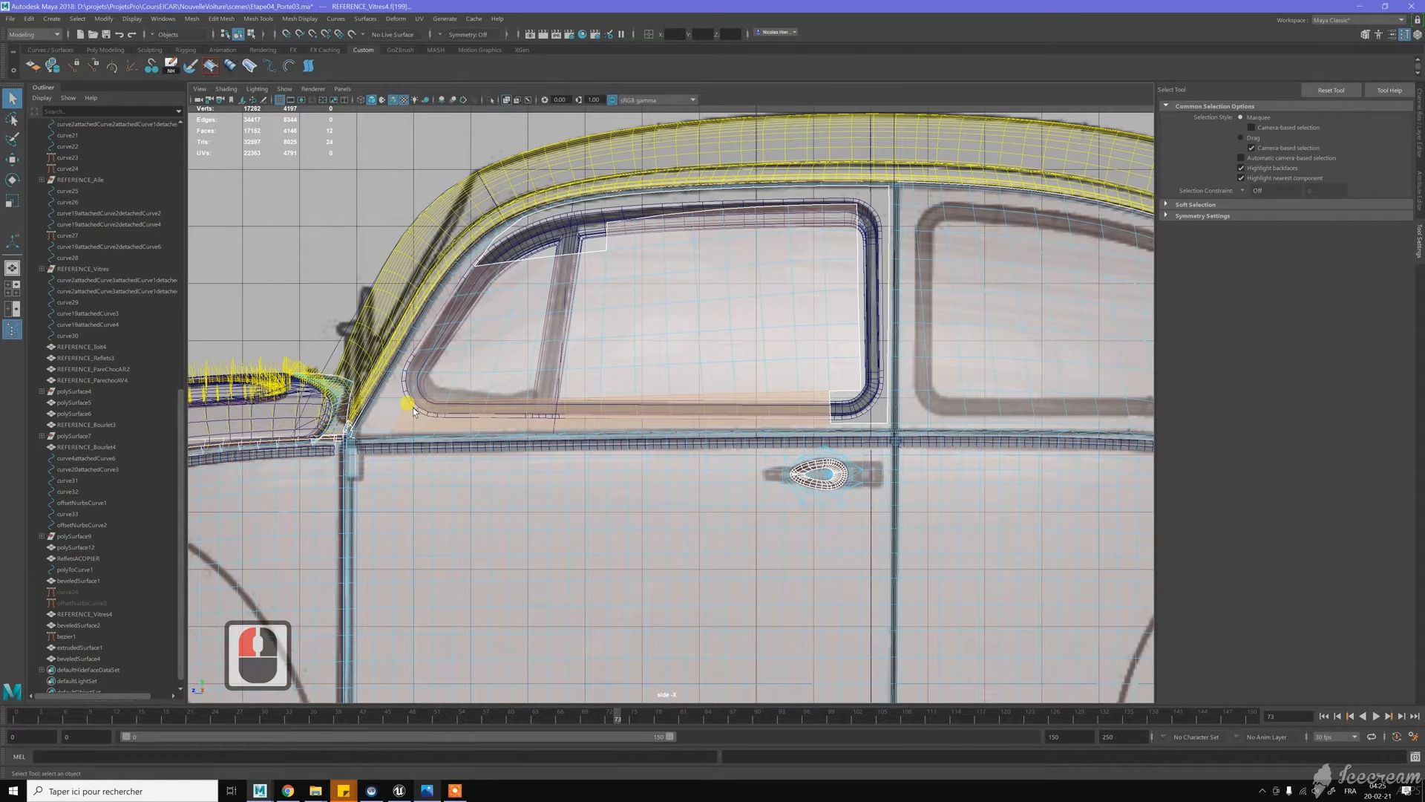
pyautogui.press('Delete')
pyautogui.click(411, 398)
pyautogui.press('Delete')
pyautogui.click(408, 377)
pyautogui.press('Delete')
# Delete the body faces crossing the slanted front edge of the window frame, working upward
pyautogui.click(424, 323)
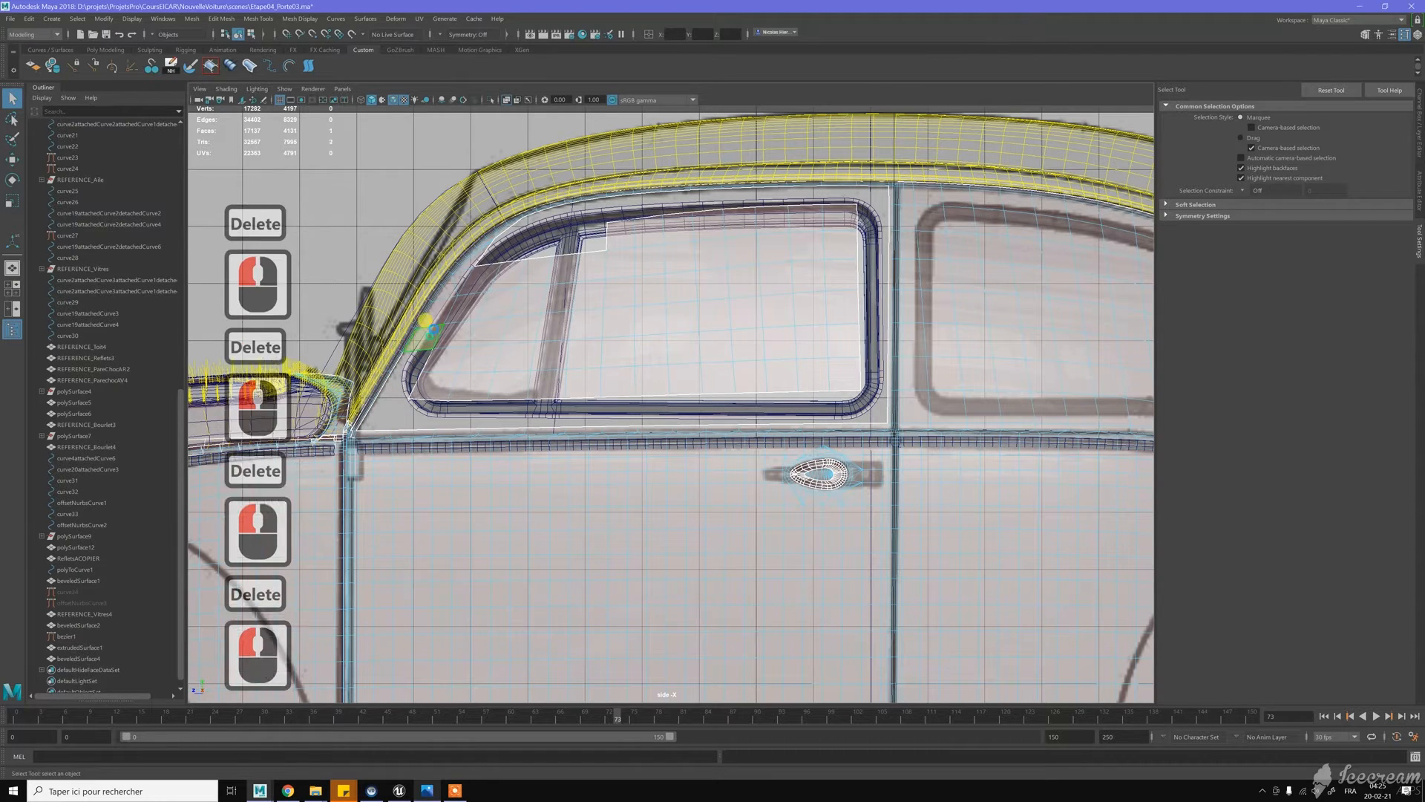
pyautogui.press('Delete')
pyautogui.click(444, 287)
pyautogui.press('Delete')
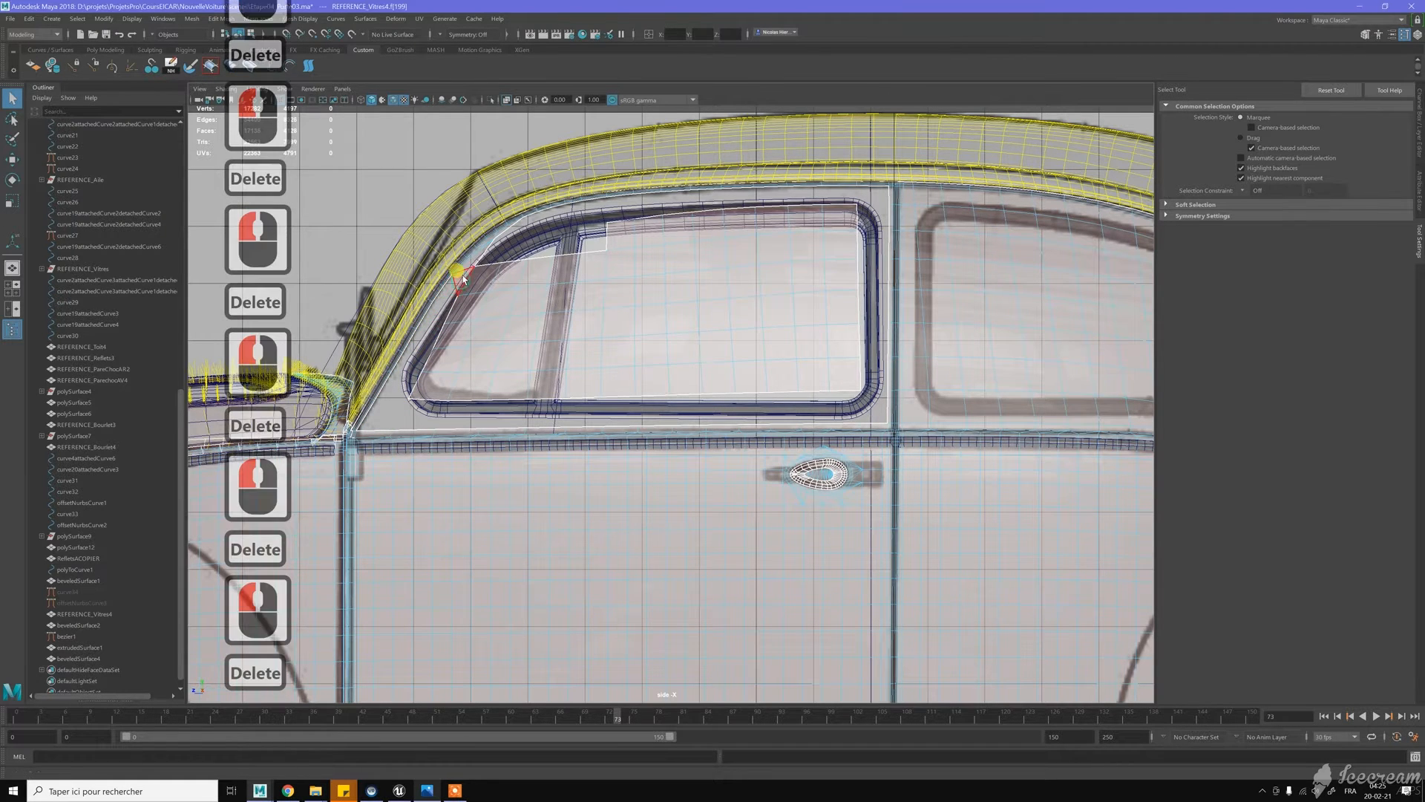
pyautogui.click(490, 258)
pyautogui.press('Delete')
# Delete the thin body faces along the curved upper front corner of the side window frame
pyautogui.scroll(6, 498, 252)
pyautogui.keyDown('alt'); pyautogui.scroll(2, 551, 306); pyautogui.keyUp('alt')
pyautogui.keyDown('alt'); pyautogui.moveTo(386, 178); pyautogui.dragTo(578, 299, button='middle'); pyautogui.keyUp('alt')
pyautogui.scroll(7, 609, 321)
pyautogui.scroll(1, 611, 324)
pyautogui.keyDown('alt'); pyautogui.moveTo(611, 363); pyautogui.dragTo(560, 389, button='middle'); pyautogui.keyUp('alt')
pyautogui.keyDown('alt'); pyautogui.scroll(9, 560, 388); pyautogui.keyUp('alt')
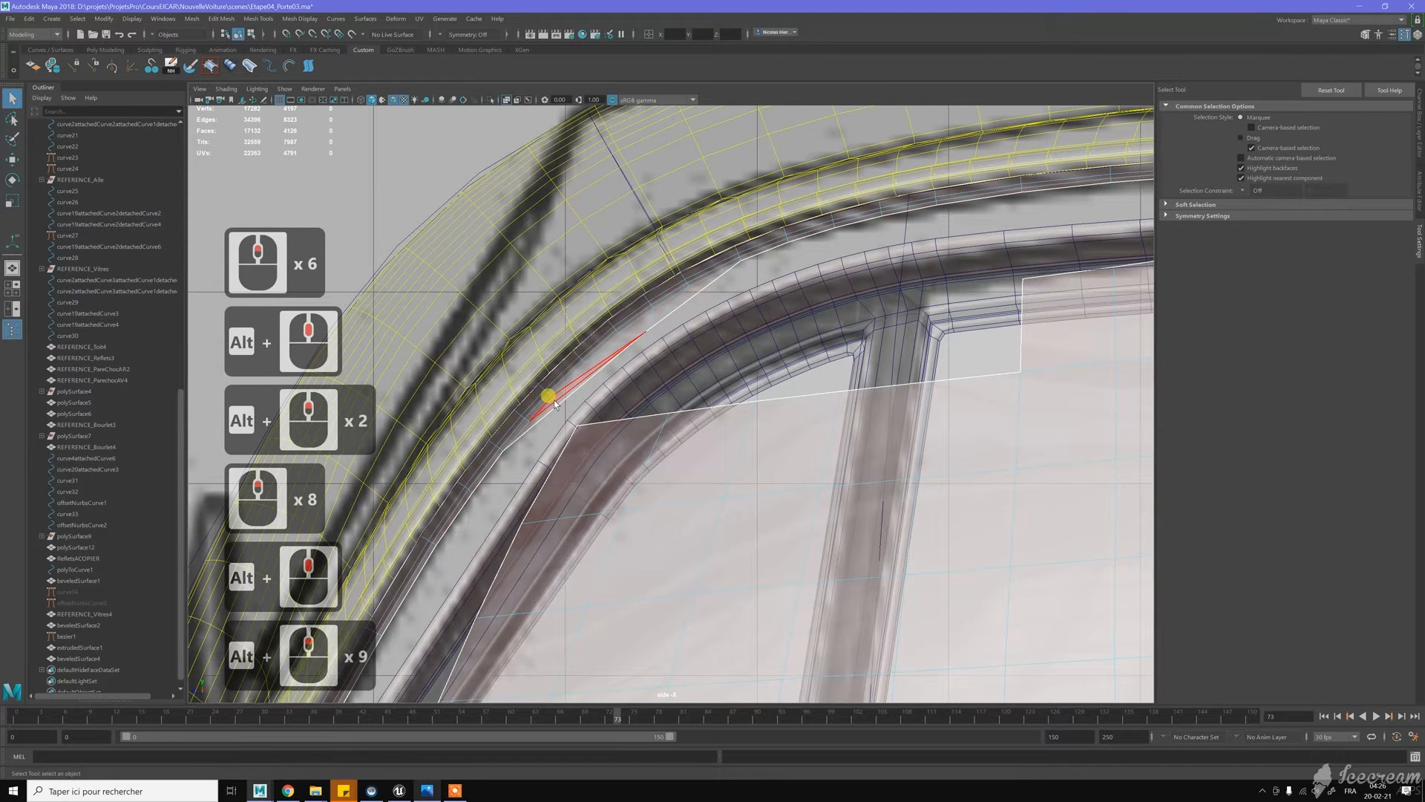
pyautogui.click(549, 401)
pyautogui.press('Delete')
pyautogui.click(585, 355)
pyautogui.press('Delete')
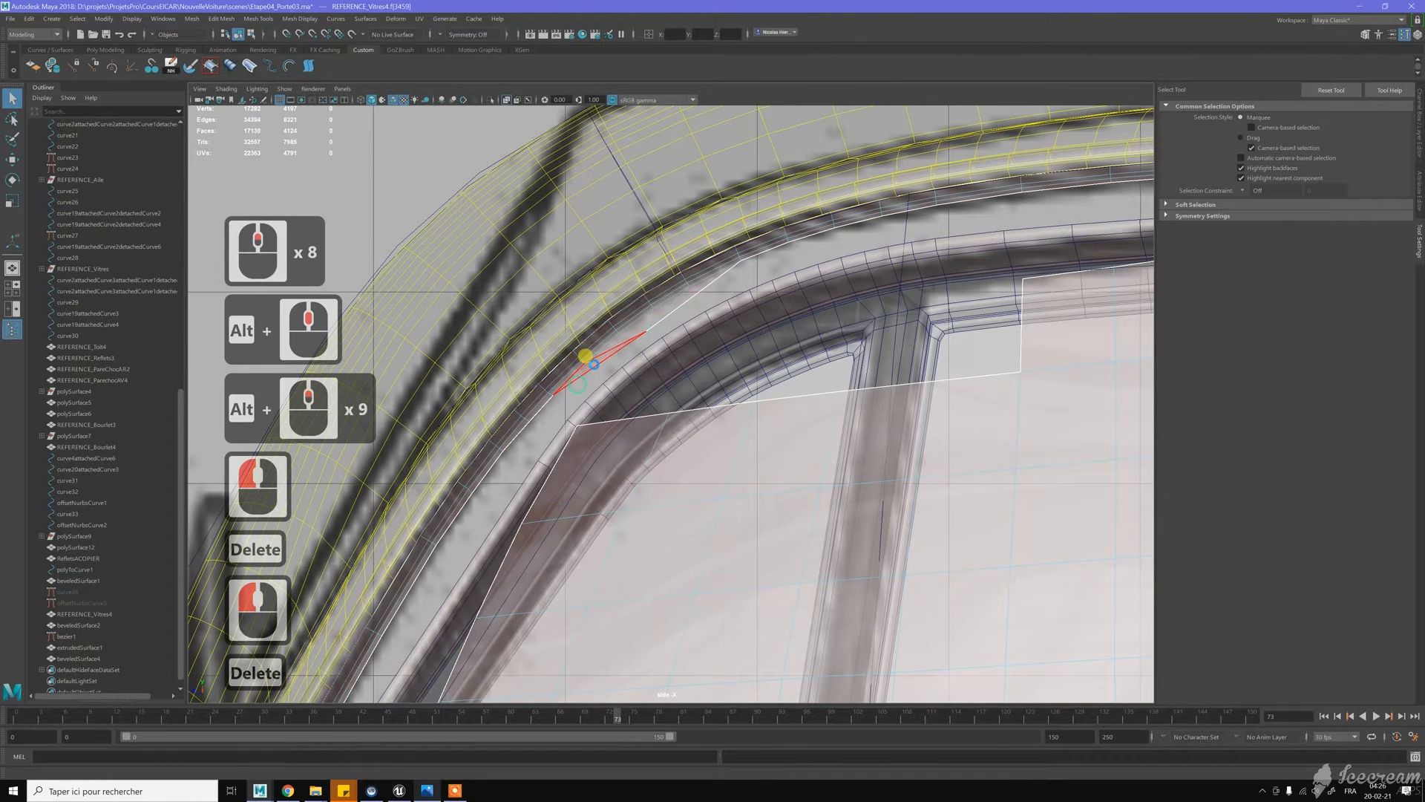
pyautogui.click(603, 355)
pyautogui.press('Delete')
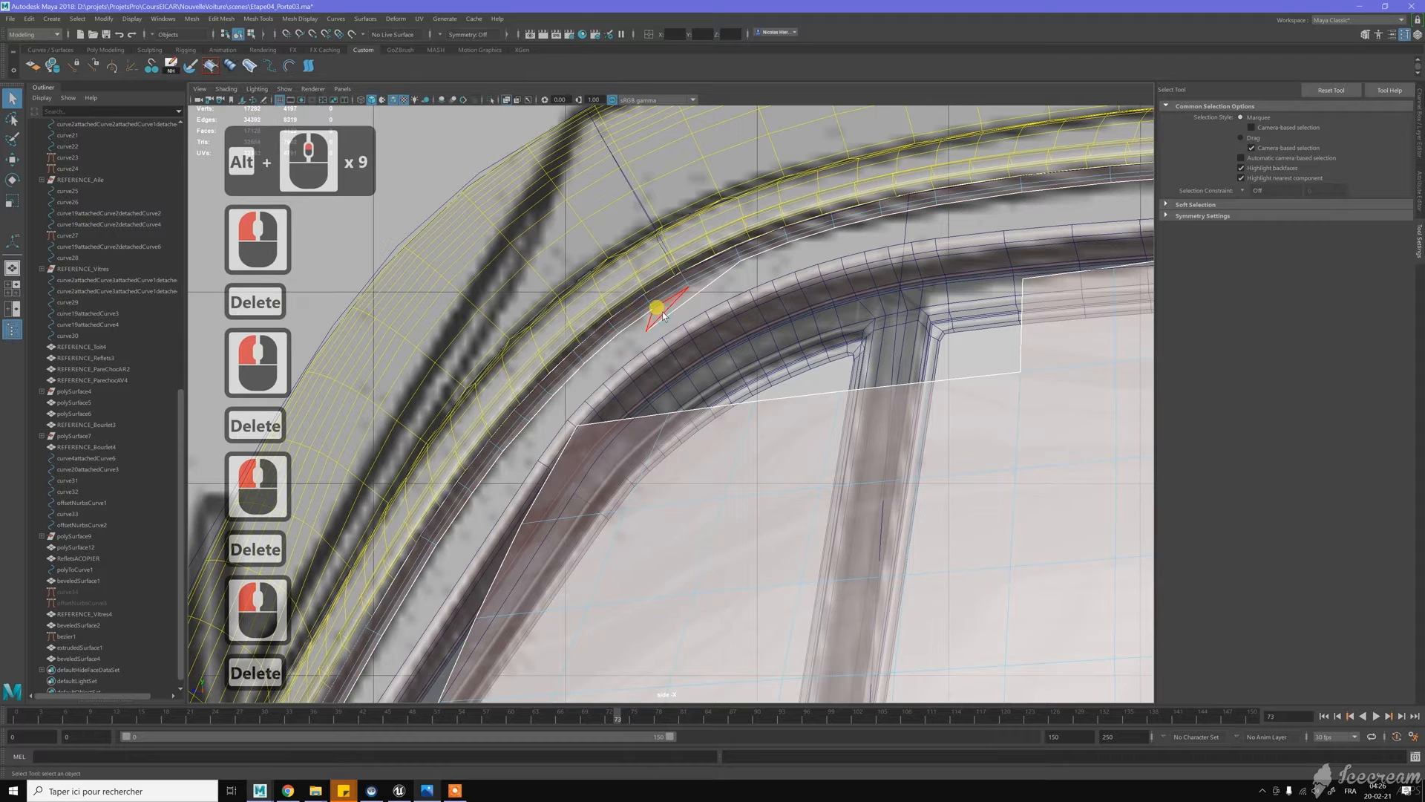
pyautogui.click(676, 308)
pyautogui.press('Delete')
pyautogui.click(680, 307)
pyautogui.press('Delete')
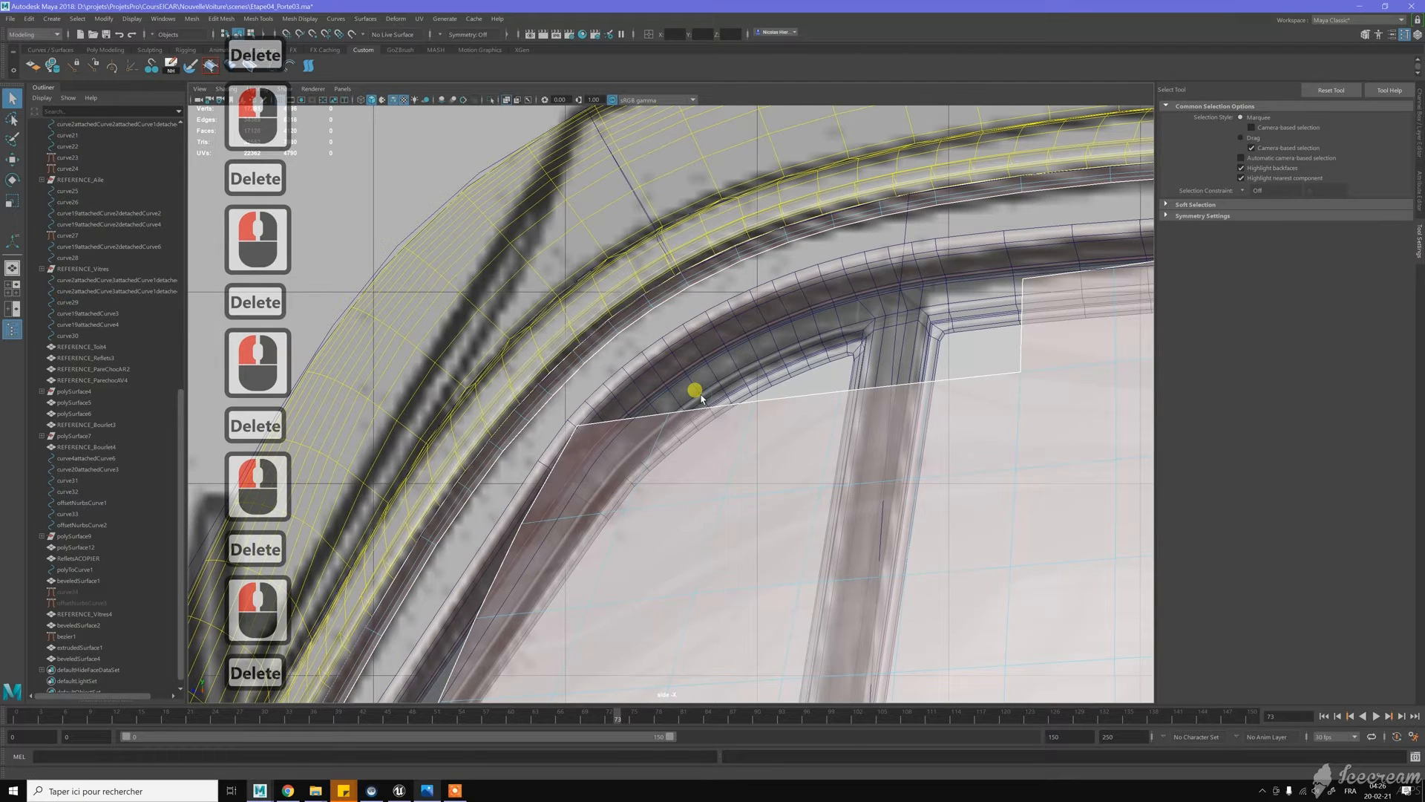
# Delete the whole isolated patch of body faces left inside the side window opening
pyautogui.scroll(-12, 677, 338)
pyautogui.scroll(-5, 678, 343)
pyautogui.keyDown('alt'); pyautogui.moveTo(811, 475); pyautogui.dragTo(697, 454, button='middle'); pyautogui.keyUp('alt')
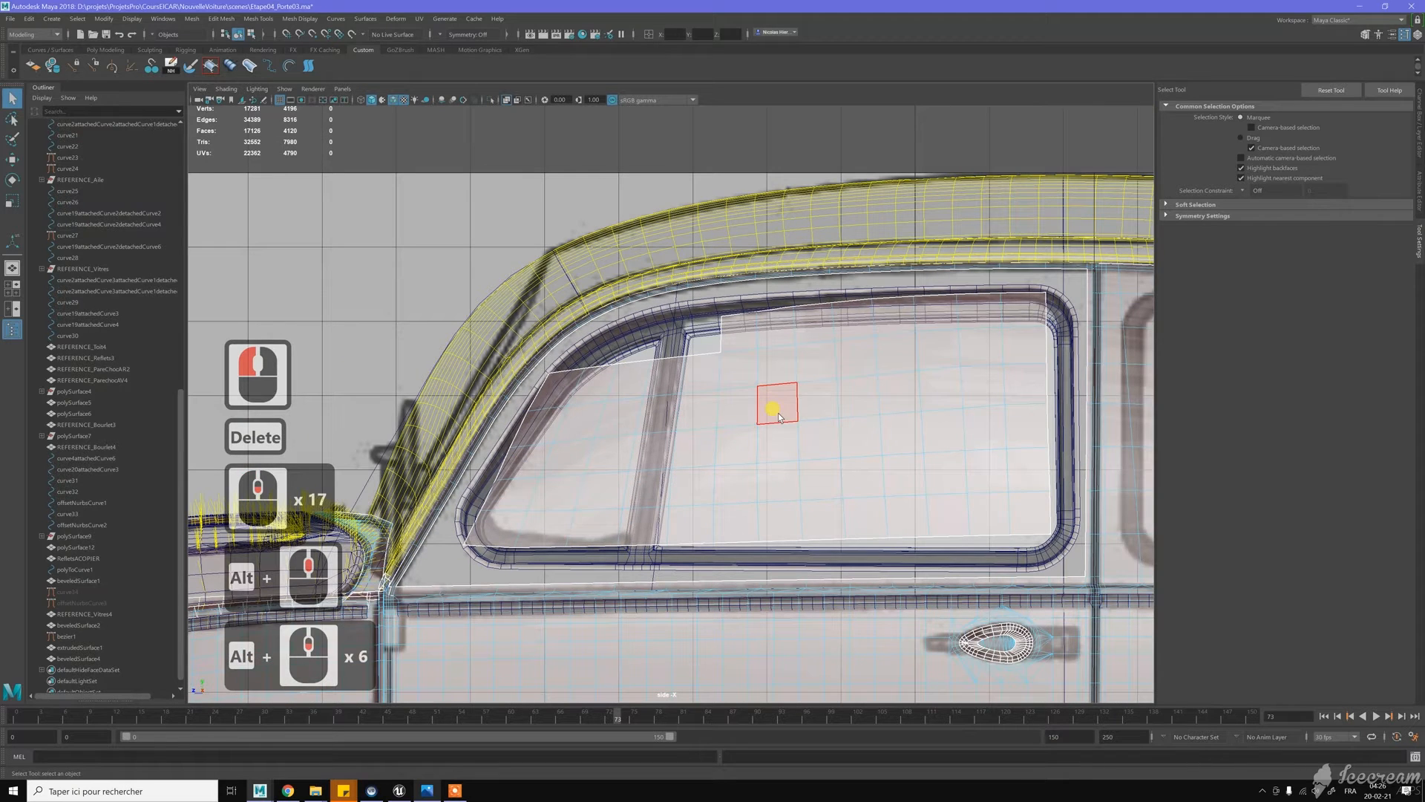
pyautogui.doubleClick(770, 386)
pyautogui.press('Delete')
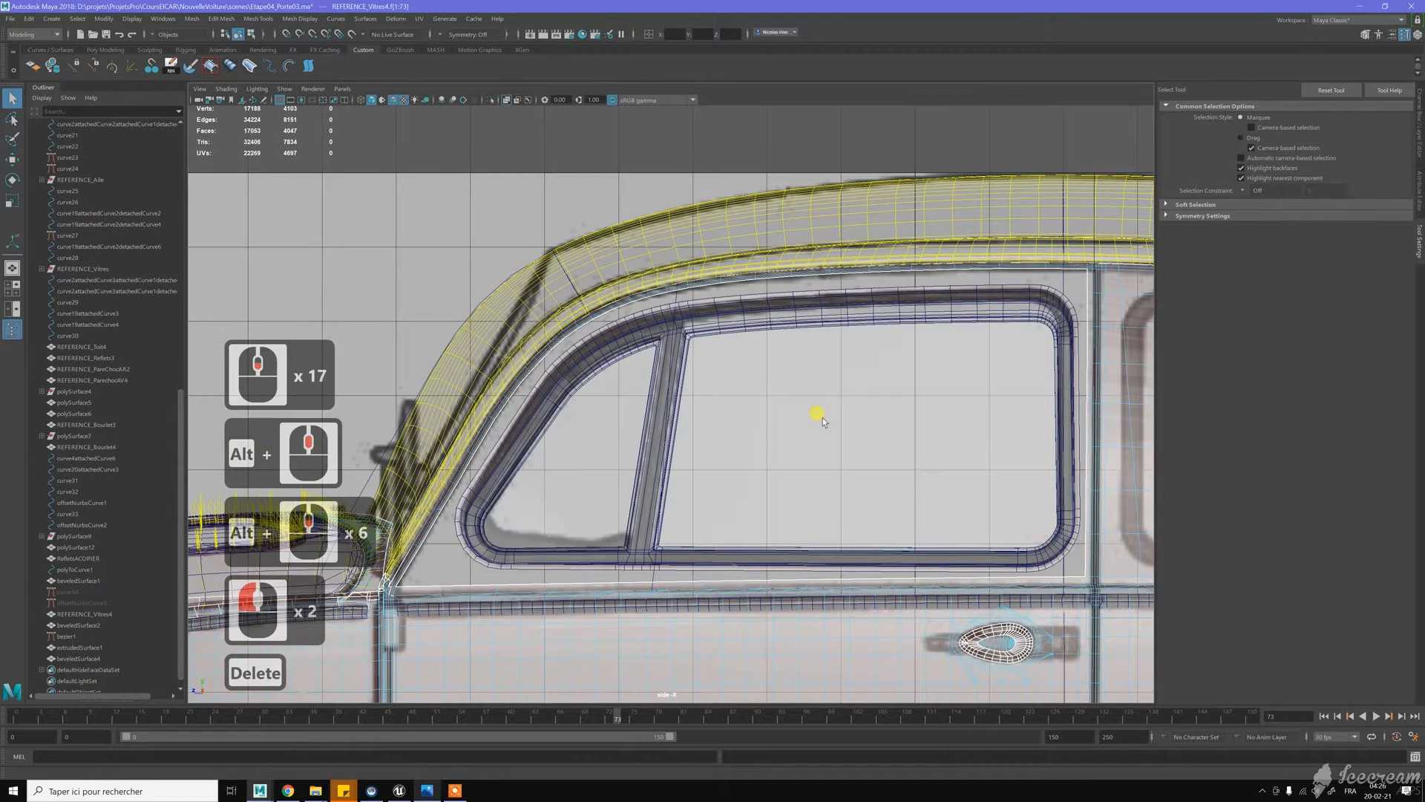
# Combine the body mesh REFERENCE_Vitres4 with the window frame extrudedSurface1 in the perspective view
pyautogui.press('w')
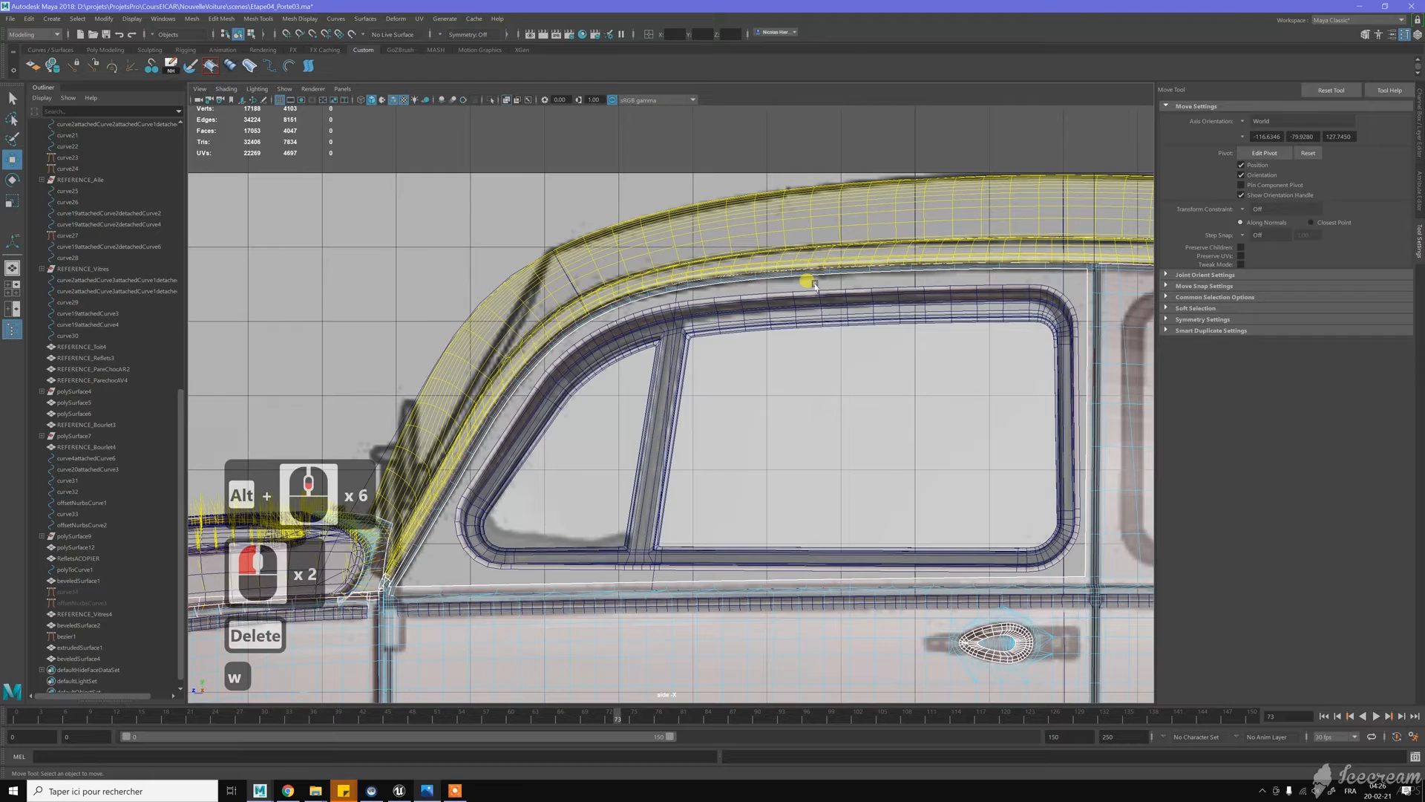
pyautogui.press('space')
pyautogui.press('space')
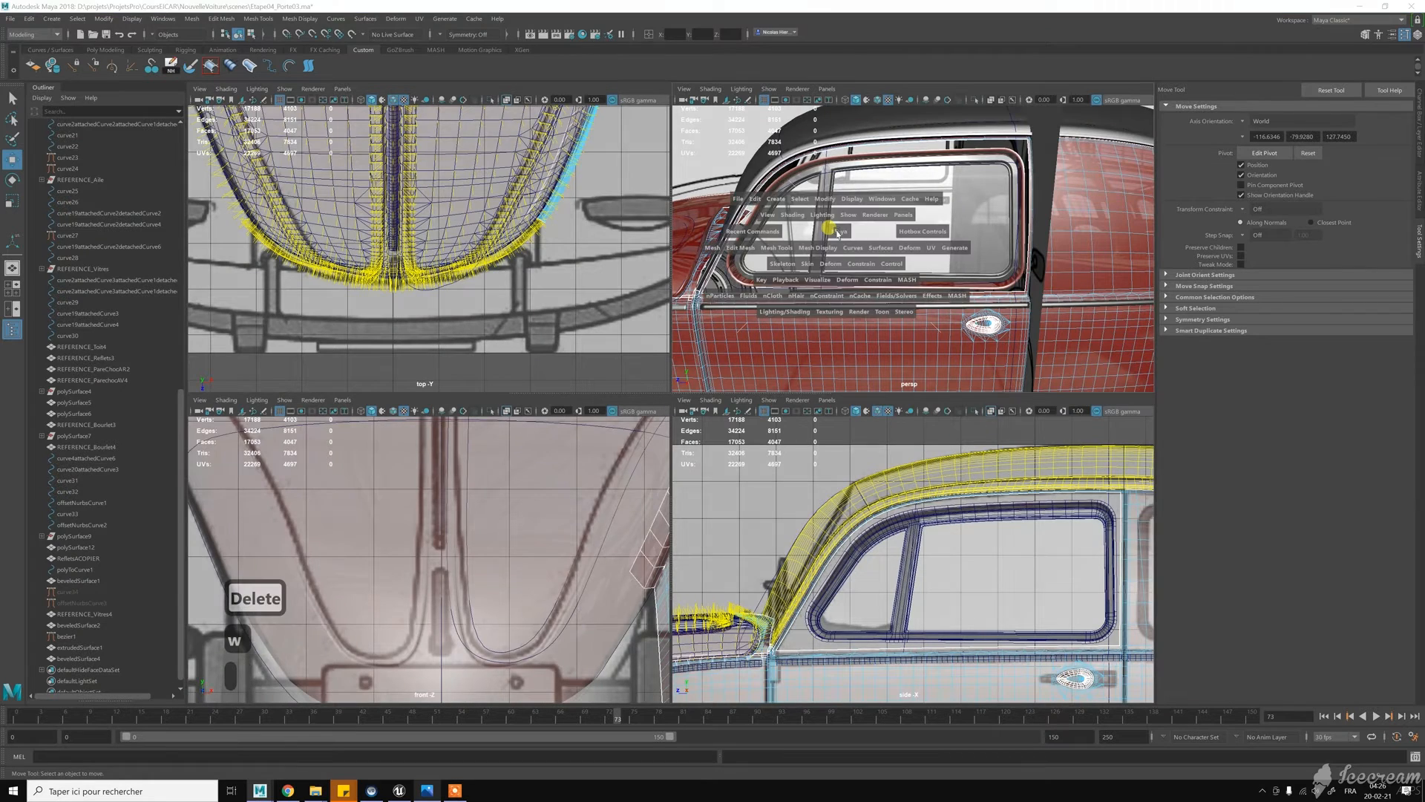
pyautogui.keyDown('alt'); pyautogui.moveTo(764, 268); pyautogui.dragTo(757, 282, button='middle'); pyautogui.keyUp('alt')
pyautogui.keyDown('alt'); pyautogui.moveTo(758, 282); pyautogui.dragTo(799, 190); pyautogui.keyUp('alt')
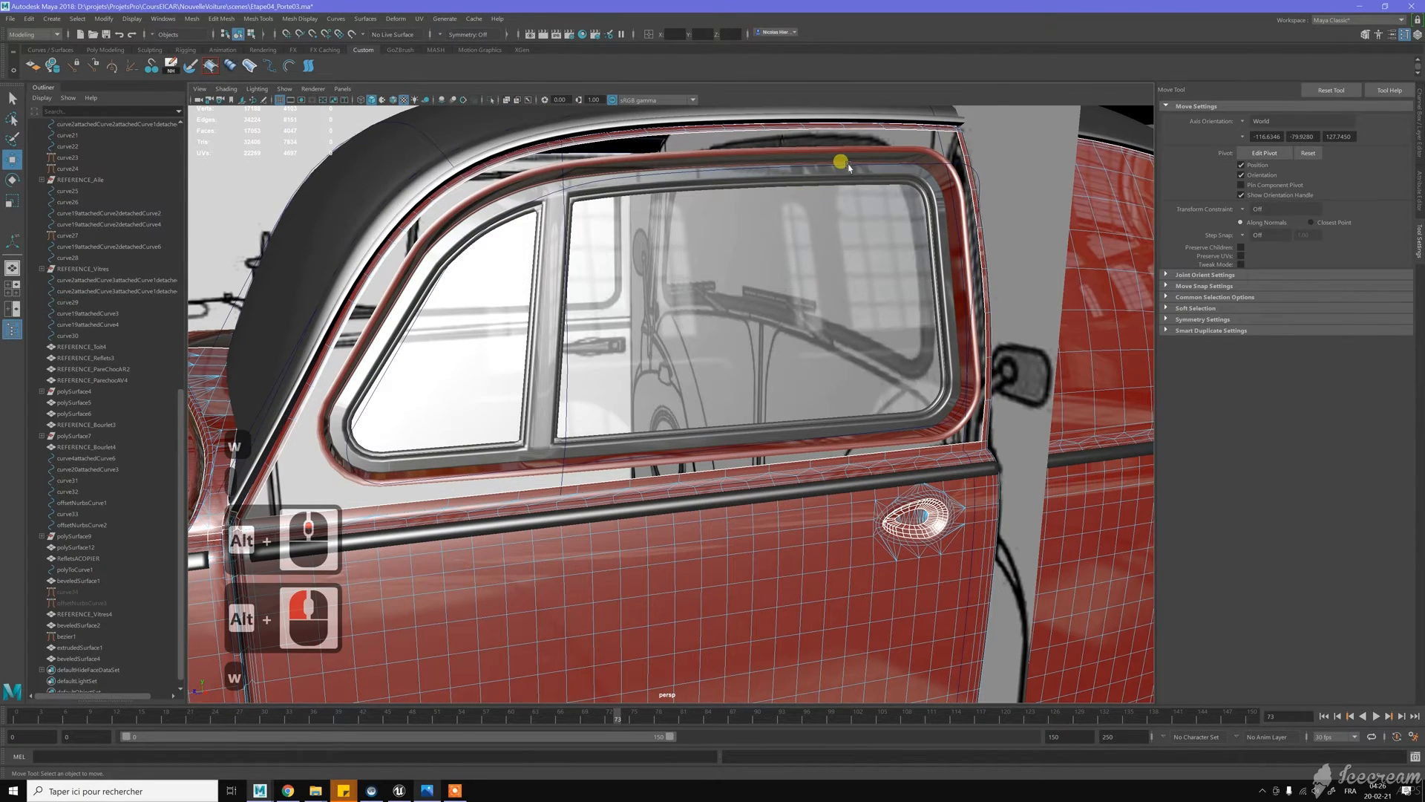
pyautogui.moveTo(851, 164); pyautogui.dragTo(876, 148, button='right')
pyautogui.click(955, 199)
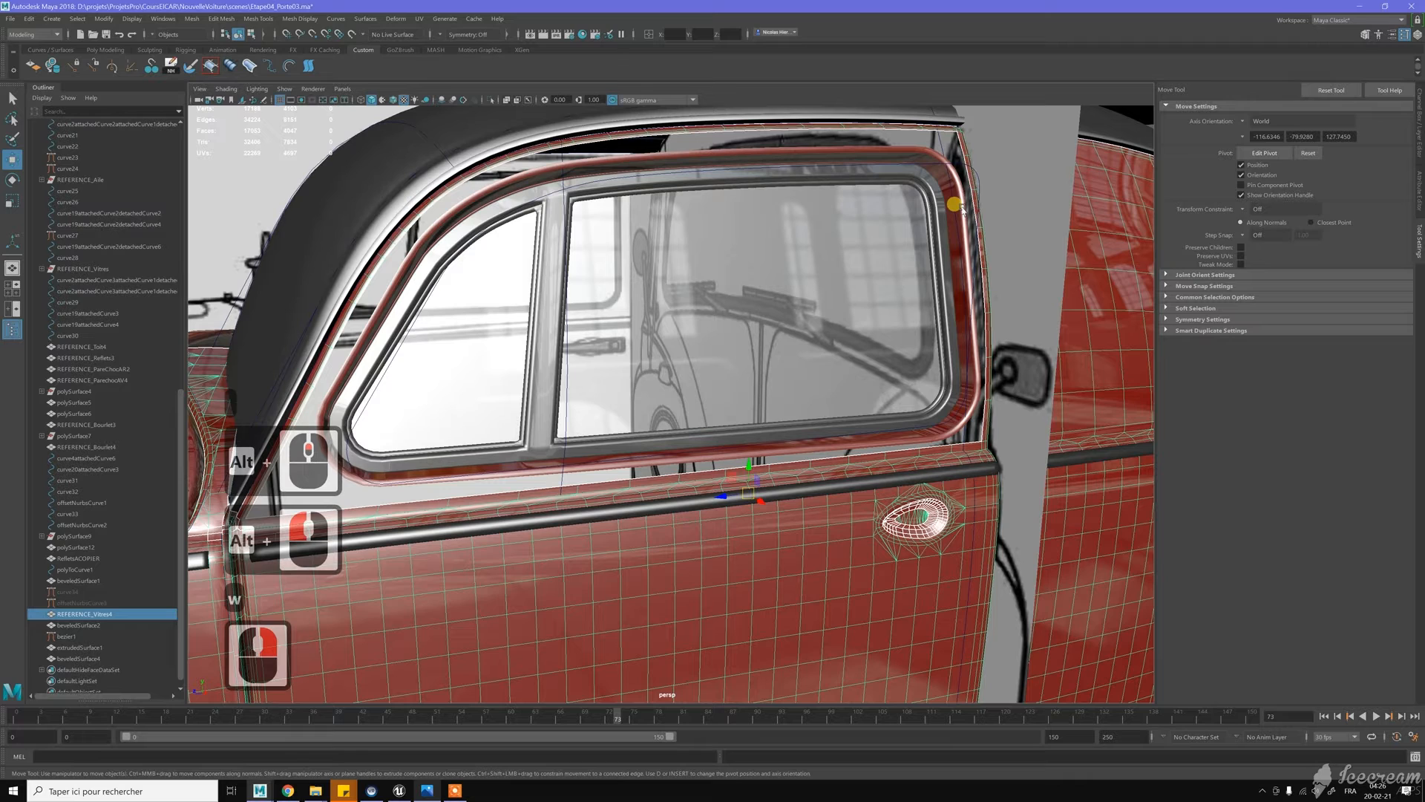
pyautogui.keyDown('shift'); pyautogui.click(954, 403); pyautogui.keyUp('shift')
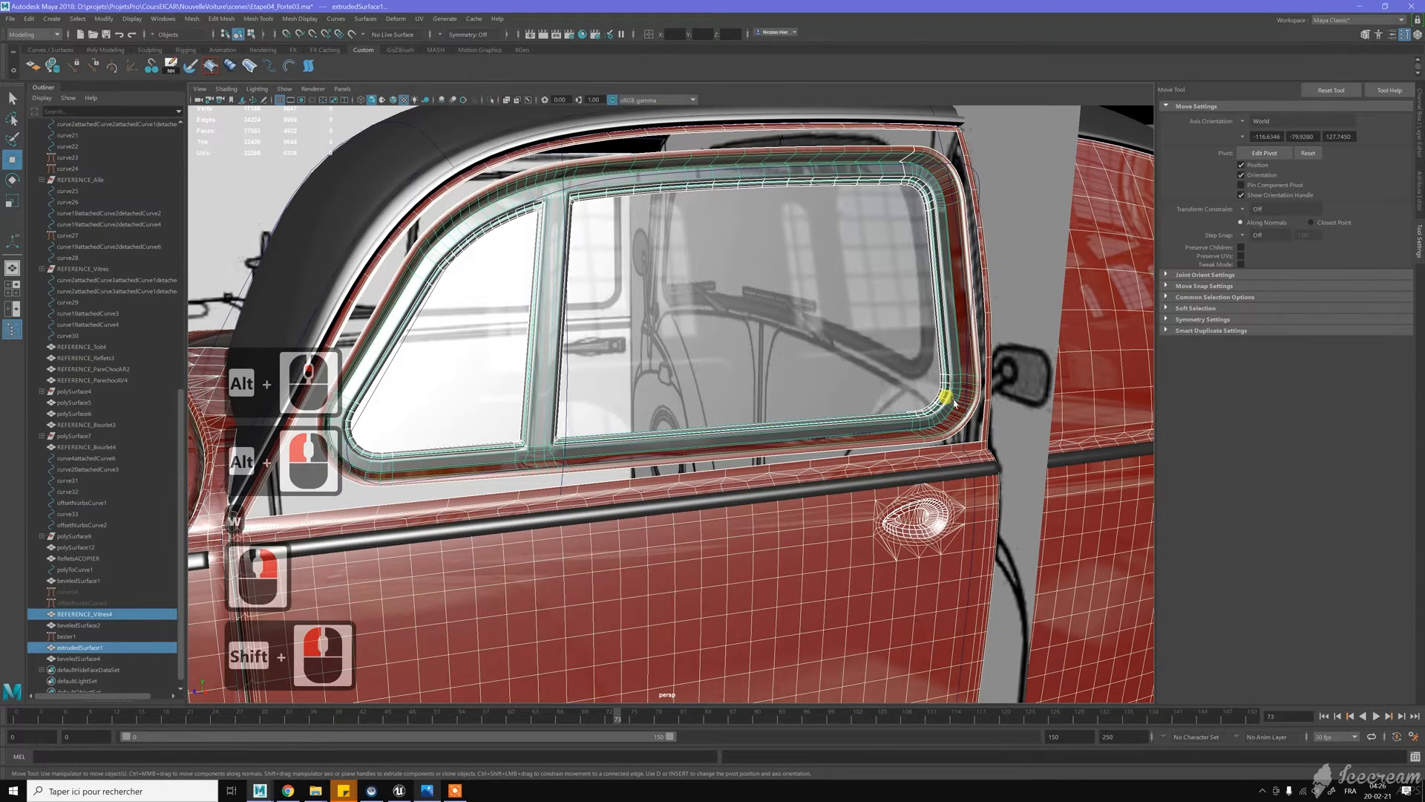
pyautogui.scroll(-5, 950, 394)
pyautogui.keyDown('alt'); pyautogui.moveTo(941, 377); pyautogui.dragTo(820, 617, button='right'); pyautogui.keyUp('alt')
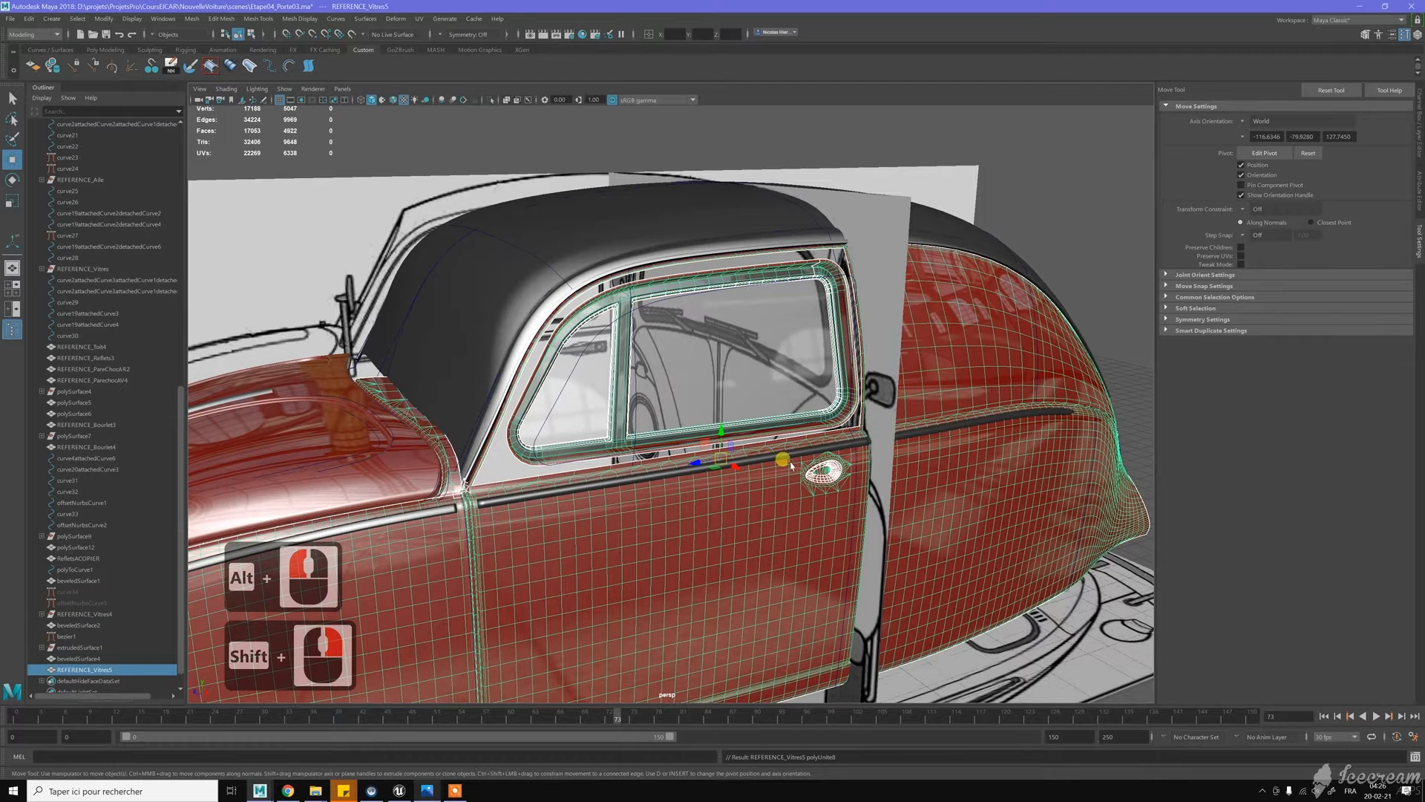
# Delete the non-deformer history of the combined mesh and freeze its transformations
pyautogui.hotkey('alt', 'd')
pyautogui.hotkey('alt', 'f')
pyautogui.press('w')
# Bridge one outer window-frame edge to the facing body border edge at the rear side of the window
pyautogui.moveTo(835, 441); pyautogui.dragTo(840, 413, button='right')
pyautogui.scroll(6, 627, 456)
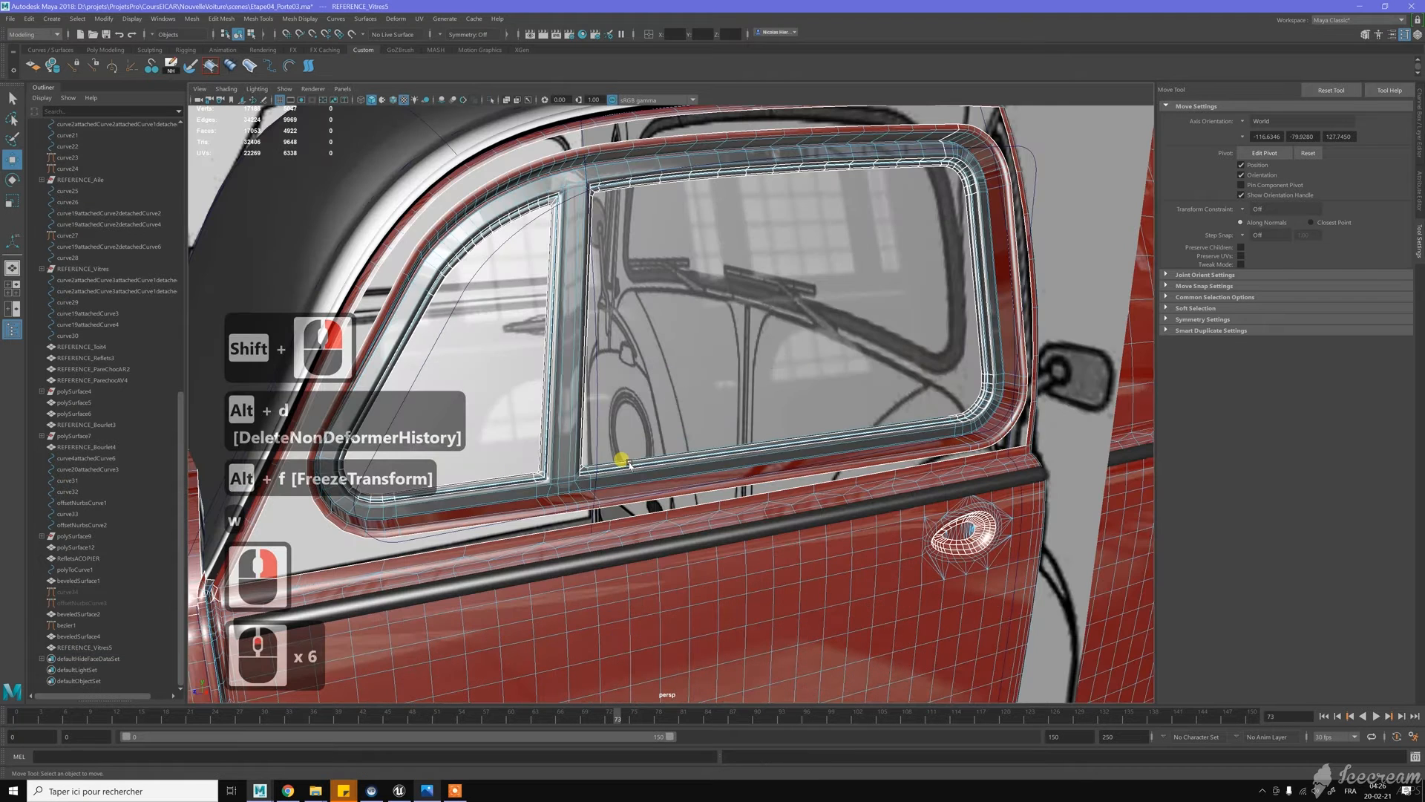
pyautogui.doubleClick(640, 501)
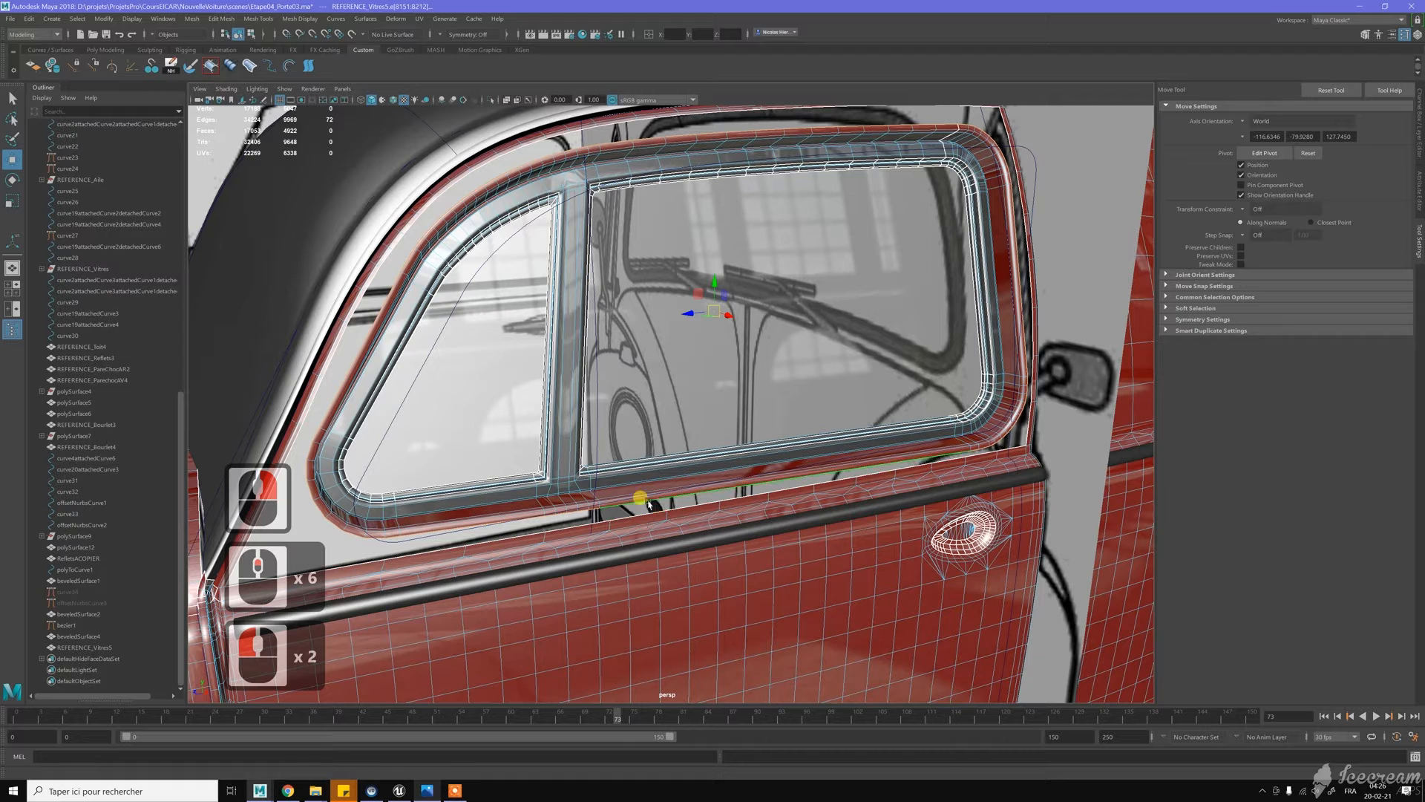
pyautogui.click(654, 499)
pyautogui.keyDown('alt'); pyautogui.moveTo(536, 516); pyautogui.dragTo(643, 488, button='middle'); pyautogui.keyUp('alt')
pyautogui.keyDown('alt'); pyautogui.moveTo(661, 315); pyautogui.dragTo(590, 426, button='middle'); pyautogui.keyUp('alt')
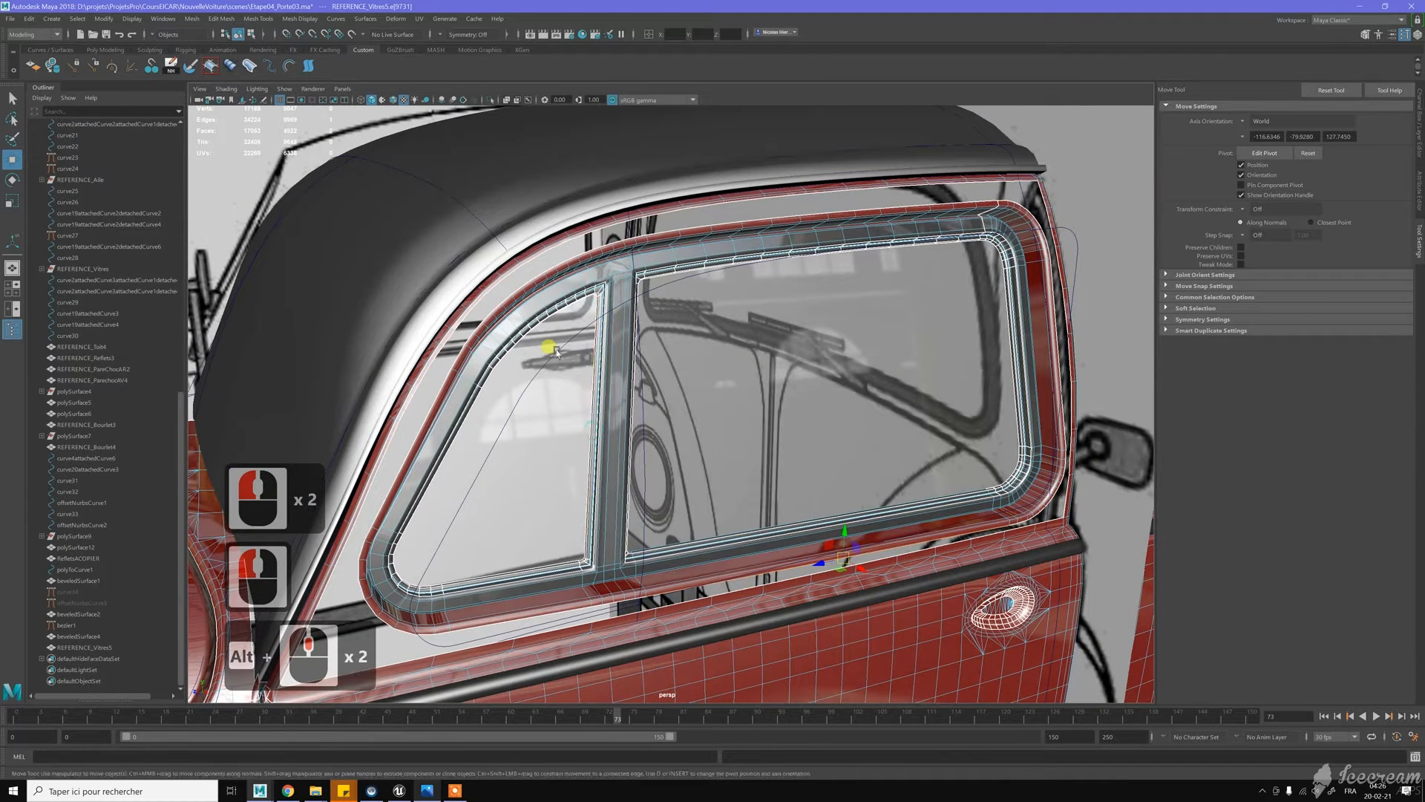
pyautogui.moveTo(610, 356)
pyautogui.keyDown('alt'); pyautogui.mouseDown(button='right')
pyautogui.moveTo(620, 451)
pyautogui.moveTo(623, 369)
pyautogui.mouseUp(button='right'); pyautogui.keyUp('alt')
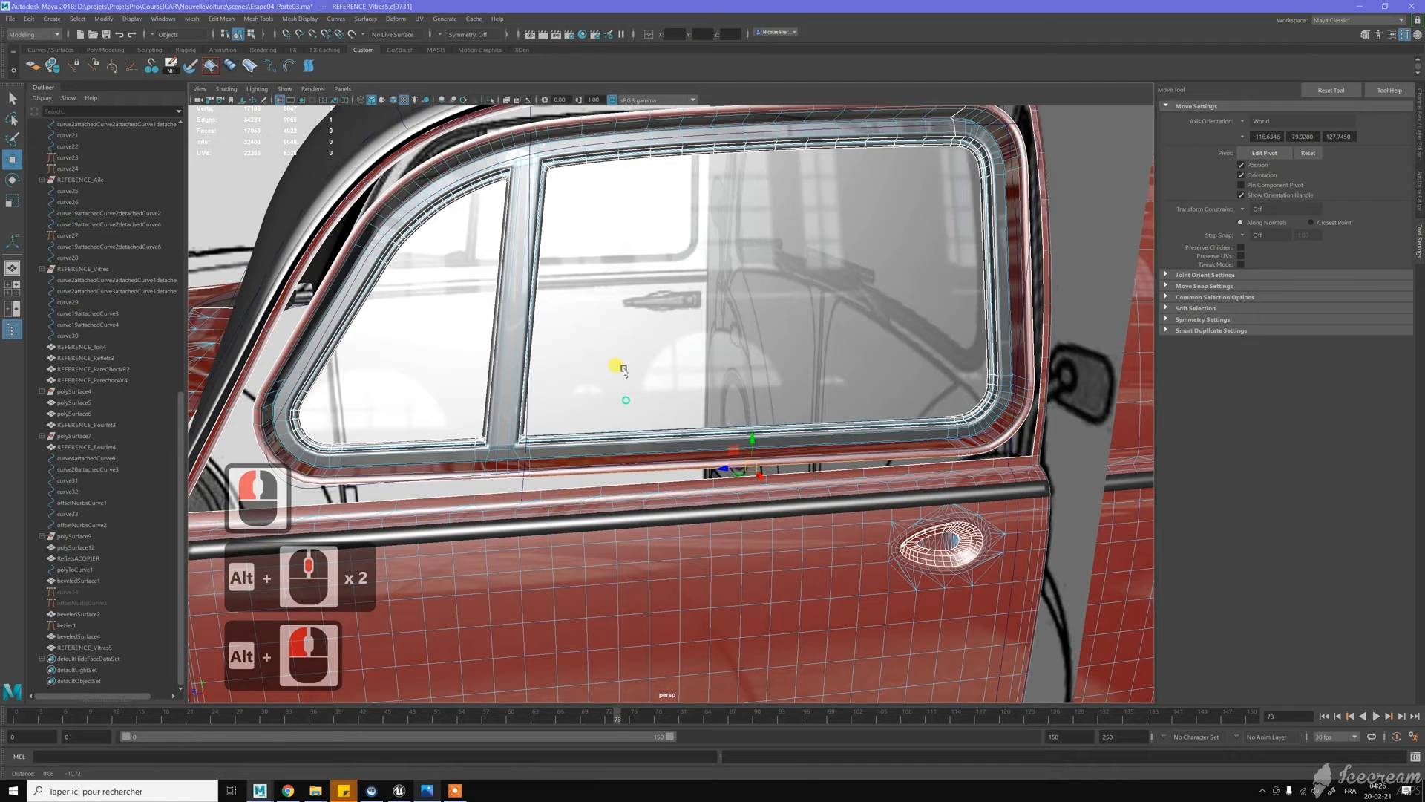
pyautogui.keyDown('alt'); pyautogui.moveTo(624, 369); pyautogui.dragTo(628, 366, button='middle'); pyautogui.keyUp('alt')
pyautogui.keyDown('alt'); pyautogui.moveTo(694, 364); pyautogui.dragTo(721, 349); pyautogui.keyUp('alt')
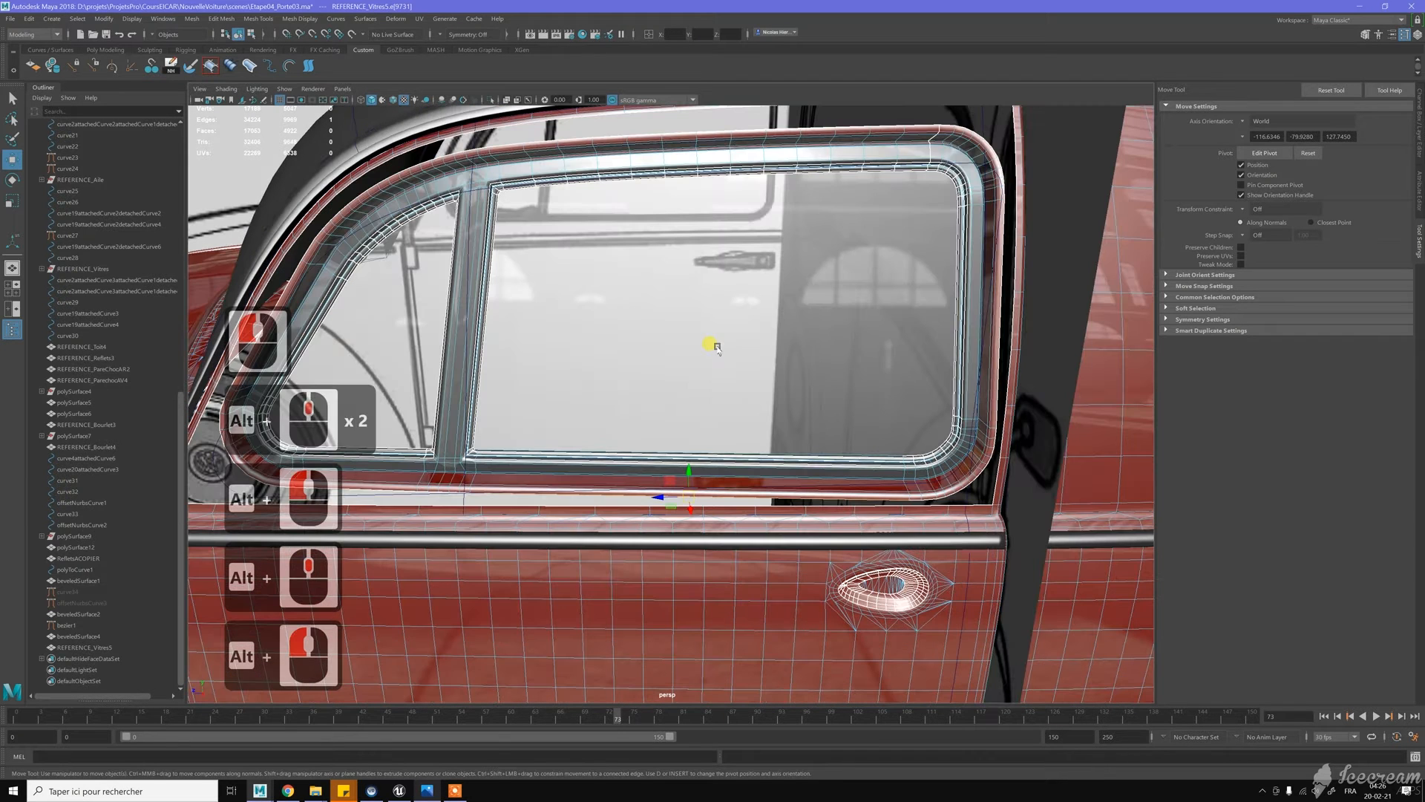
pyautogui.click(984, 315)
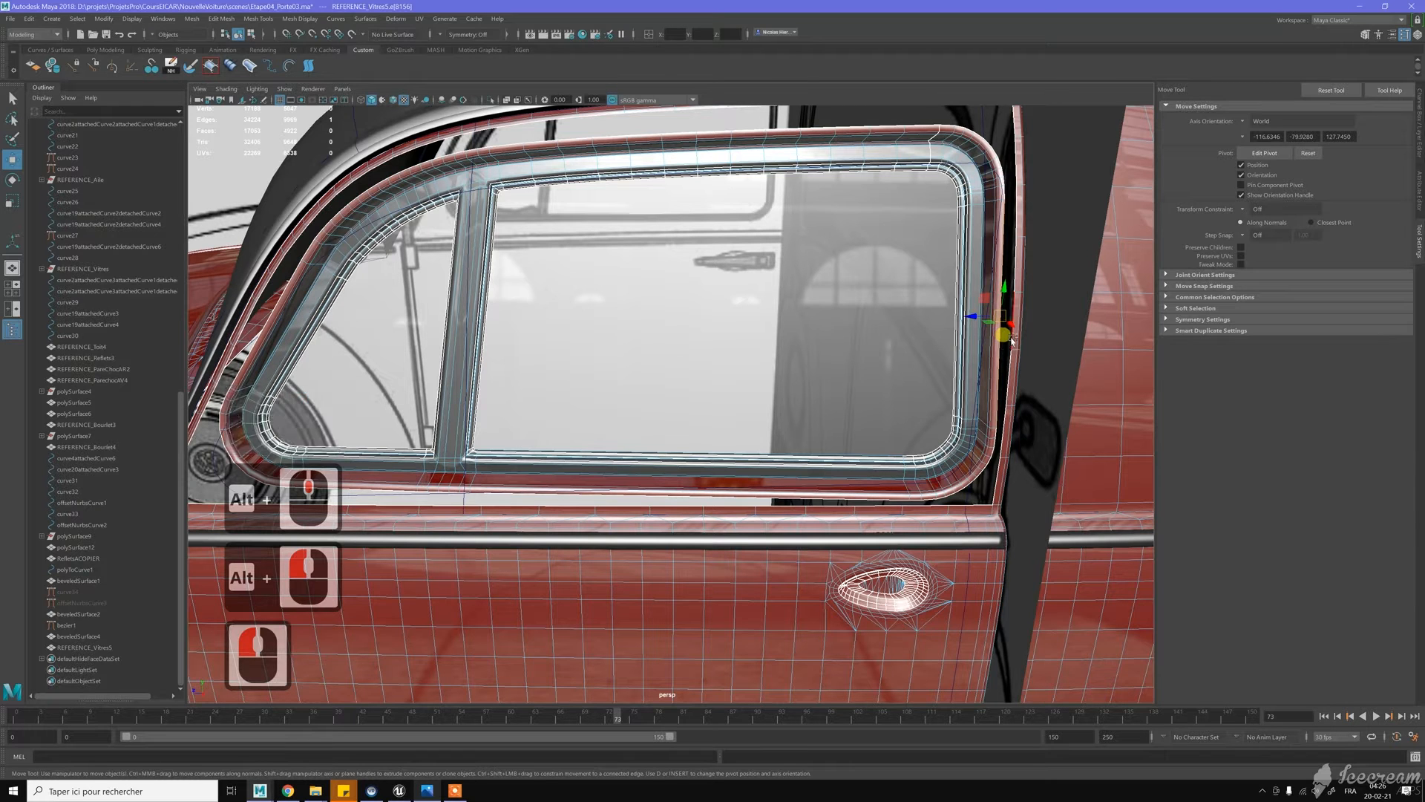
pyautogui.keyDown('shift'); pyautogui.click(1013, 340); pyautogui.keyUp('shift')
pyautogui.keyDown('shift'); pyautogui.moveTo(1014, 340); pyautogui.dragTo(996, 465, button='right'); pyautogui.keyUp('shift')
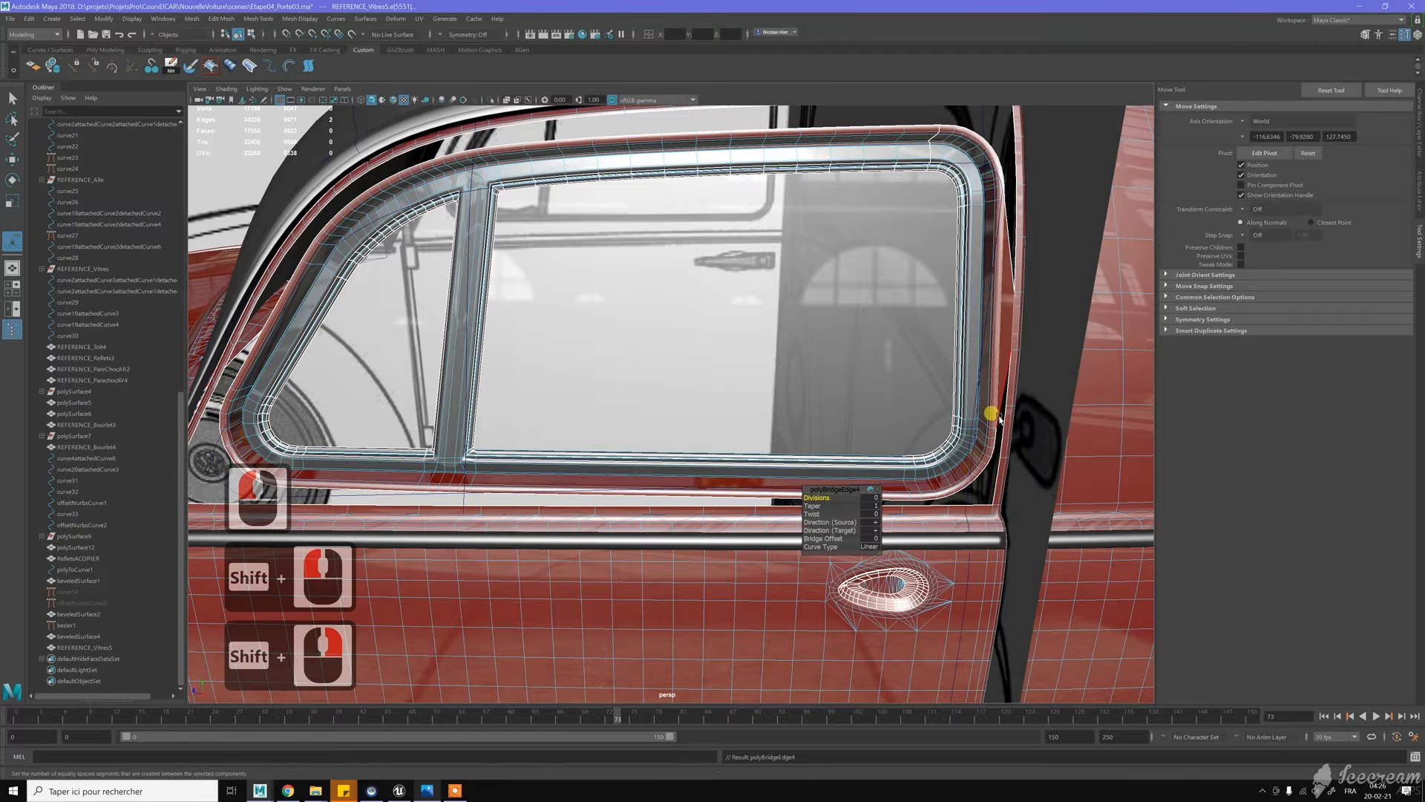
pyautogui.press('w')
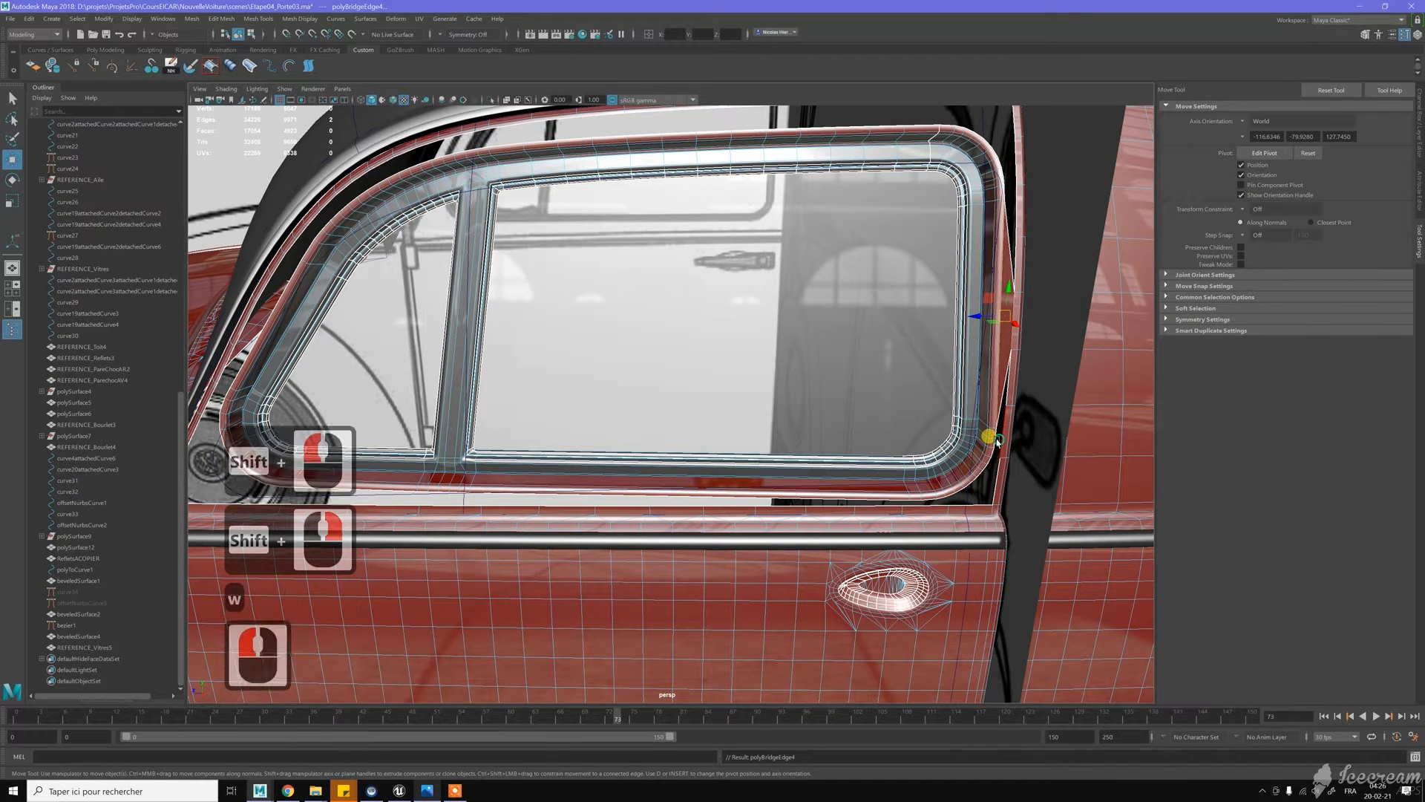
# Select the border edges of the gap between the window frame and the body, and fill the hole
pyautogui.doubleClick(996, 440)
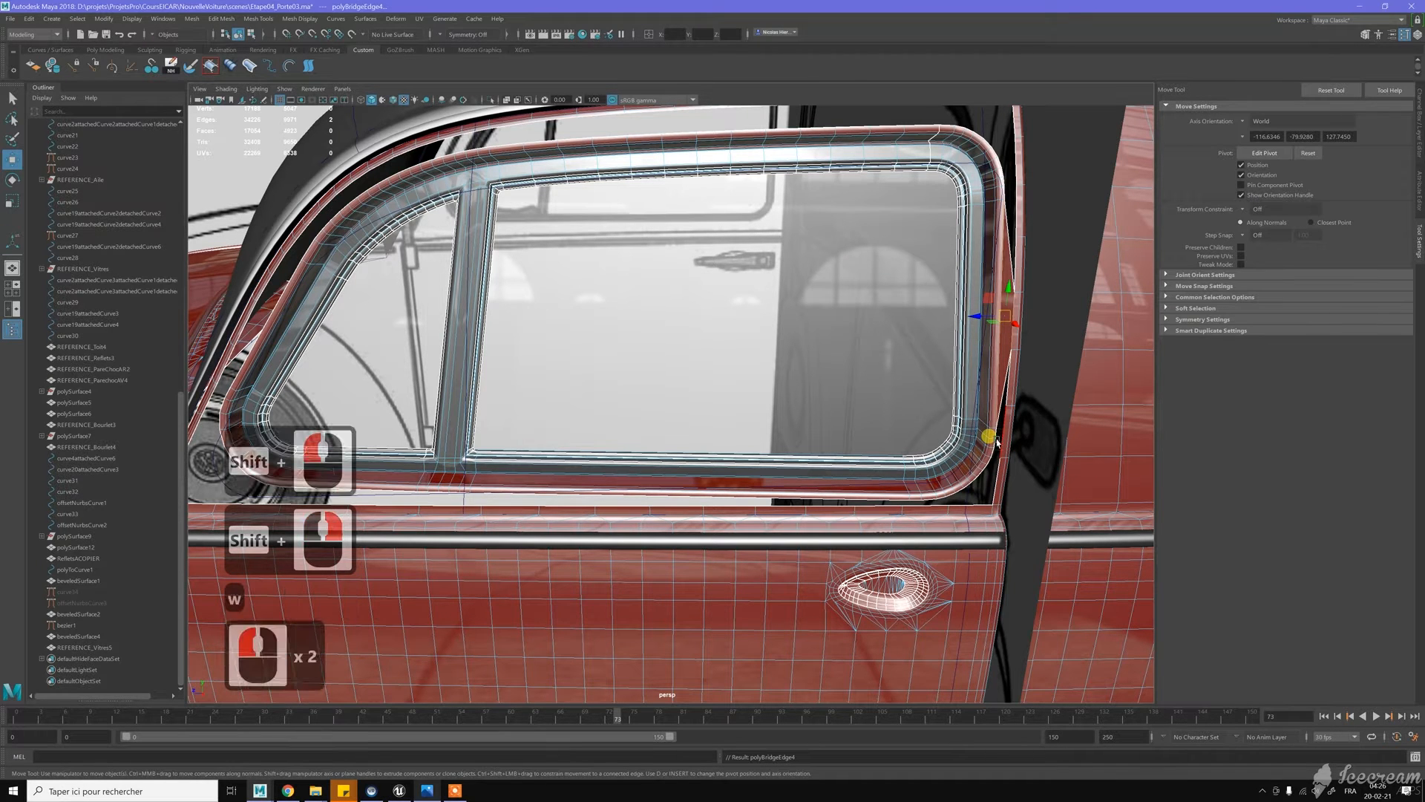
pyautogui.doubleClick(995, 475)
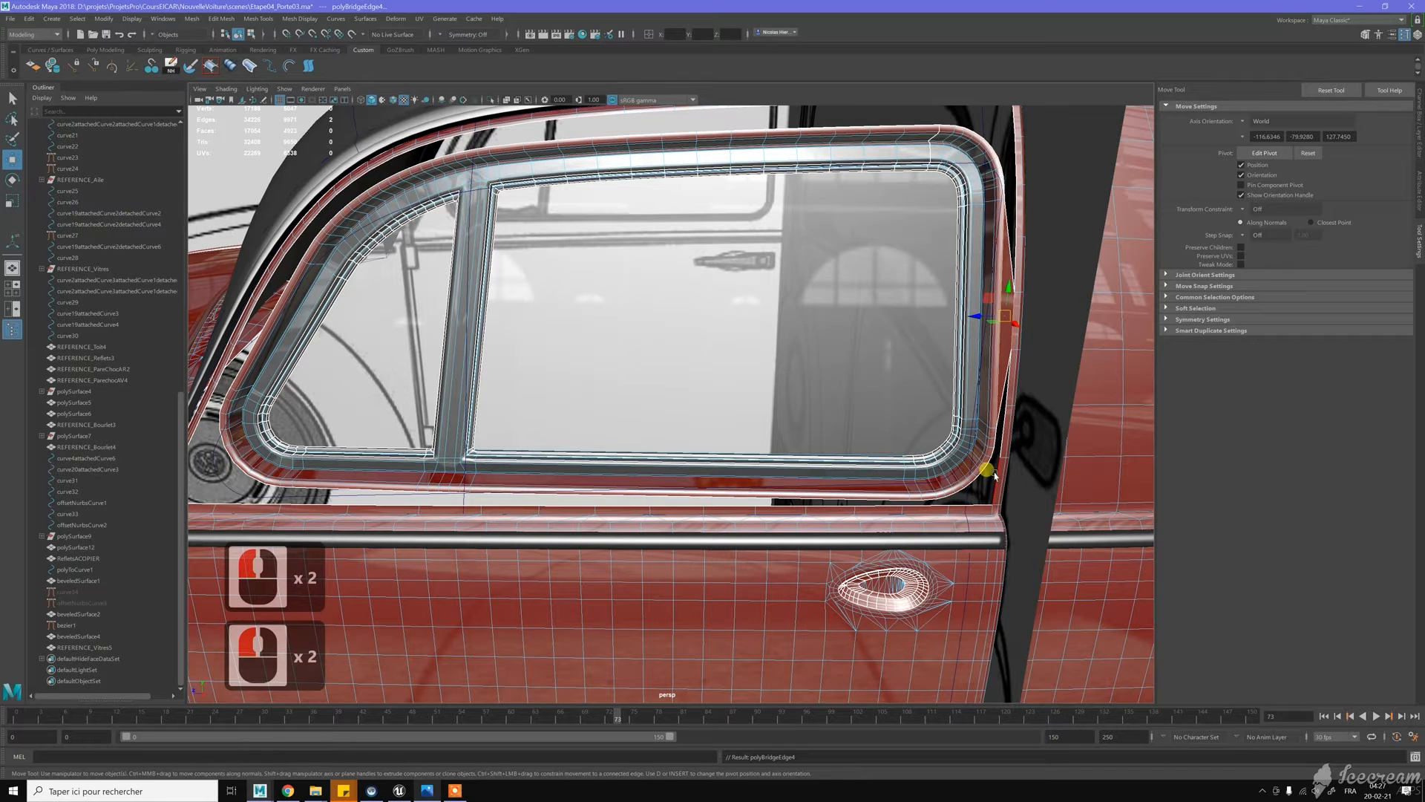
pyautogui.press('w')
pyautogui.doubleClick(996, 472)
pyautogui.keyDown('shift'); pyautogui.moveTo(997, 473); pyautogui.dragTo(979, 583, button='right'); pyautogui.keyUp('shift')
pyautogui.moveTo(979, 582); pyautogui.dragTo(978, 614, button='right')
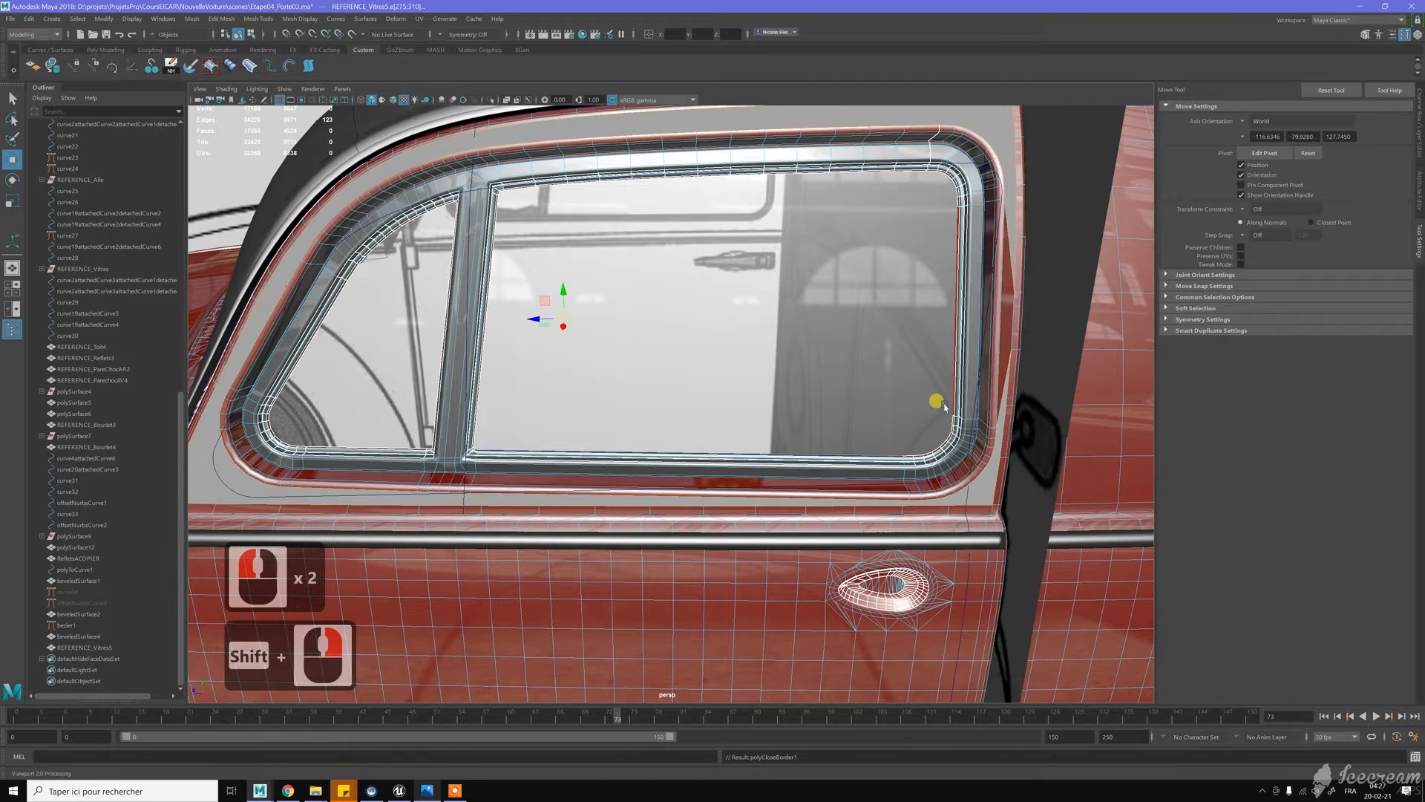
# Apply the red bodywork material to the new fill face around the window and triangulate it, returning to object selection
pyautogui.keyDown('alt'); pyautogui.moveTo(903, 275); pyautogui.dragTo(911, 252, button='middle'); pyautogui.keyUp('alt')
pyautogui.press('w')
pyautogui.moveTo(911, 253); pyautogui.dragTo(927, 257, button='right')
pyautogui.click(926, 258)
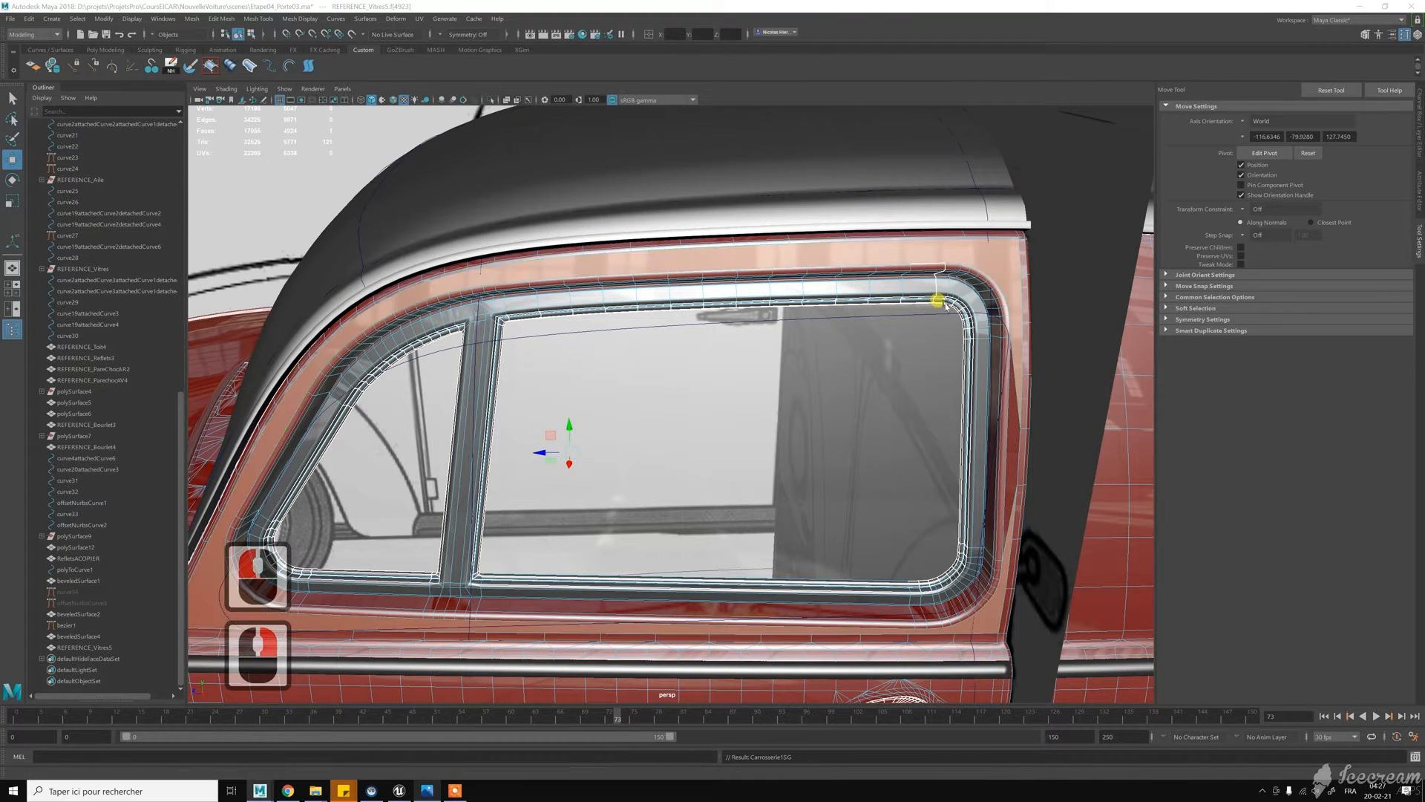
pyautogui.keyDown('shift'); pyautogui.moveTo(958, 253); pyautogui.dragTo(953, 371, button='right'); pyautogui.keyUp('shift')
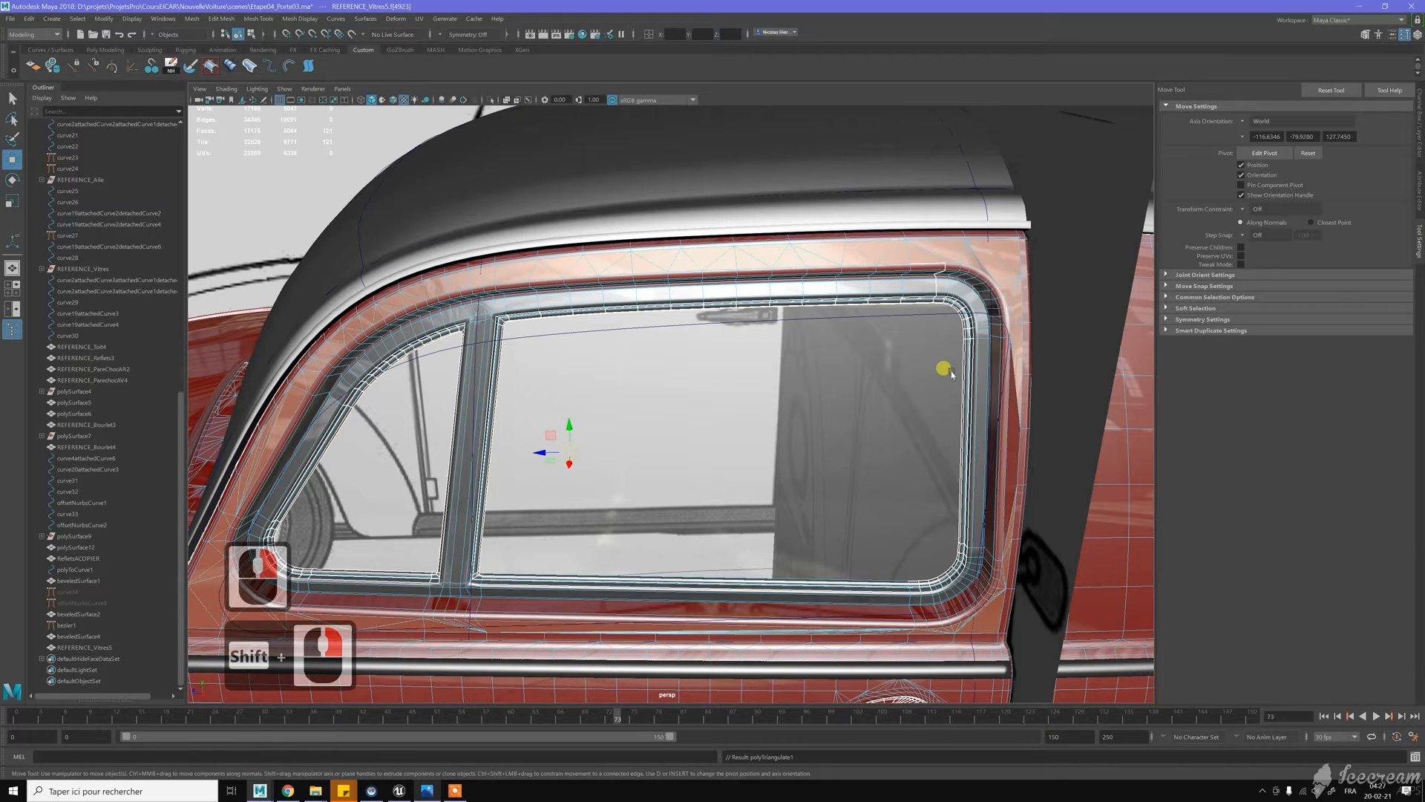
pyautogui.press('w')
pyautogui.moveTo(919, 247); pyautogui.dragTo(957, 228, button='right')
pyautogui.click(935, 259)
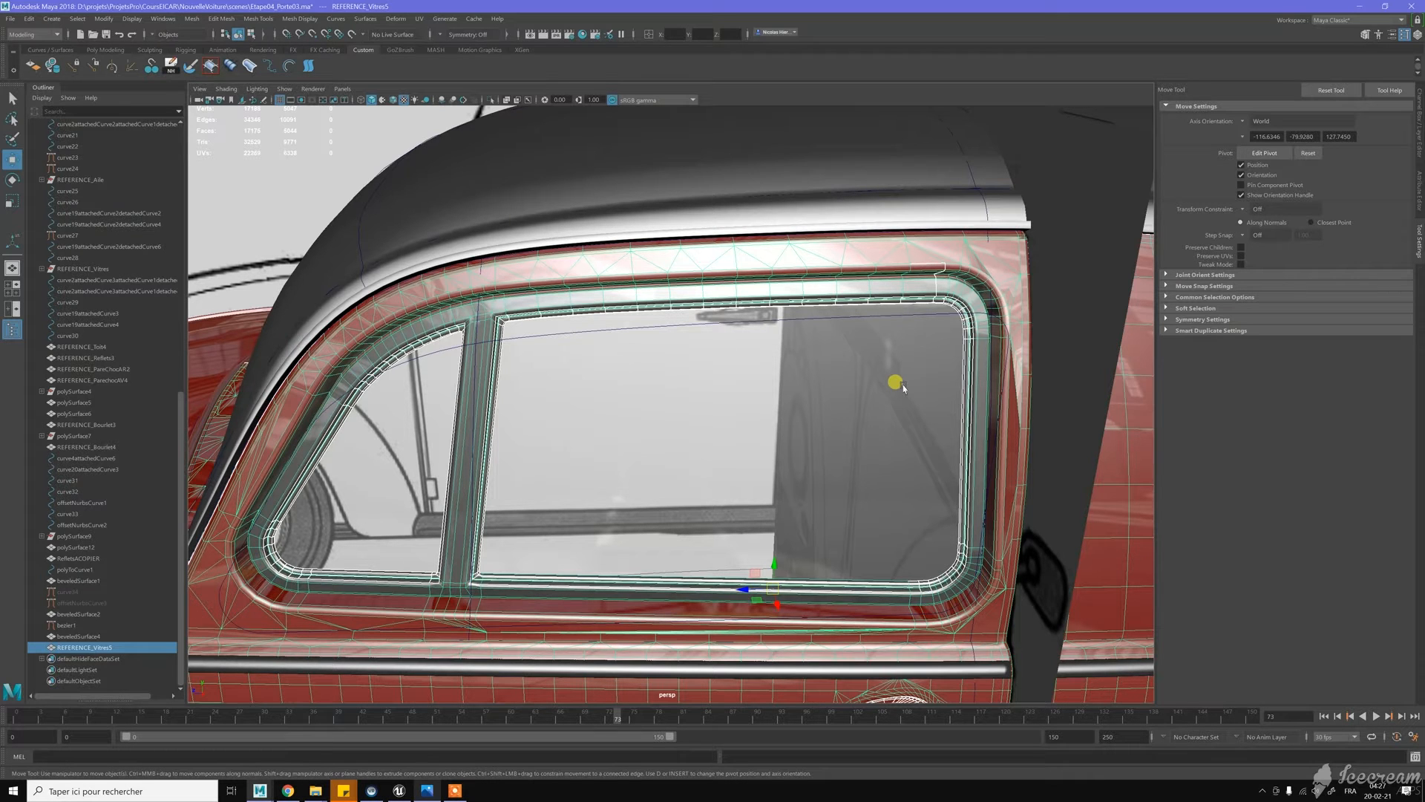
# Delete the long diagonal triangulation edges in the body surface at the window's lower rear corner
pyautogui.scroll(5, 1001, 407)
pyautogui.keyDown('alt'); pyautogui.moveTo(1001, 407); pyautogui.dragTo(811, 375, button='middle'); pyautogui.keyUp('alt')
pyautogui.scroll(2, 835, 379)
pyautogui.keyDown('alt'); pyautogui.scroll(-4, 839, 382); pyautogui.keyUp('alt')
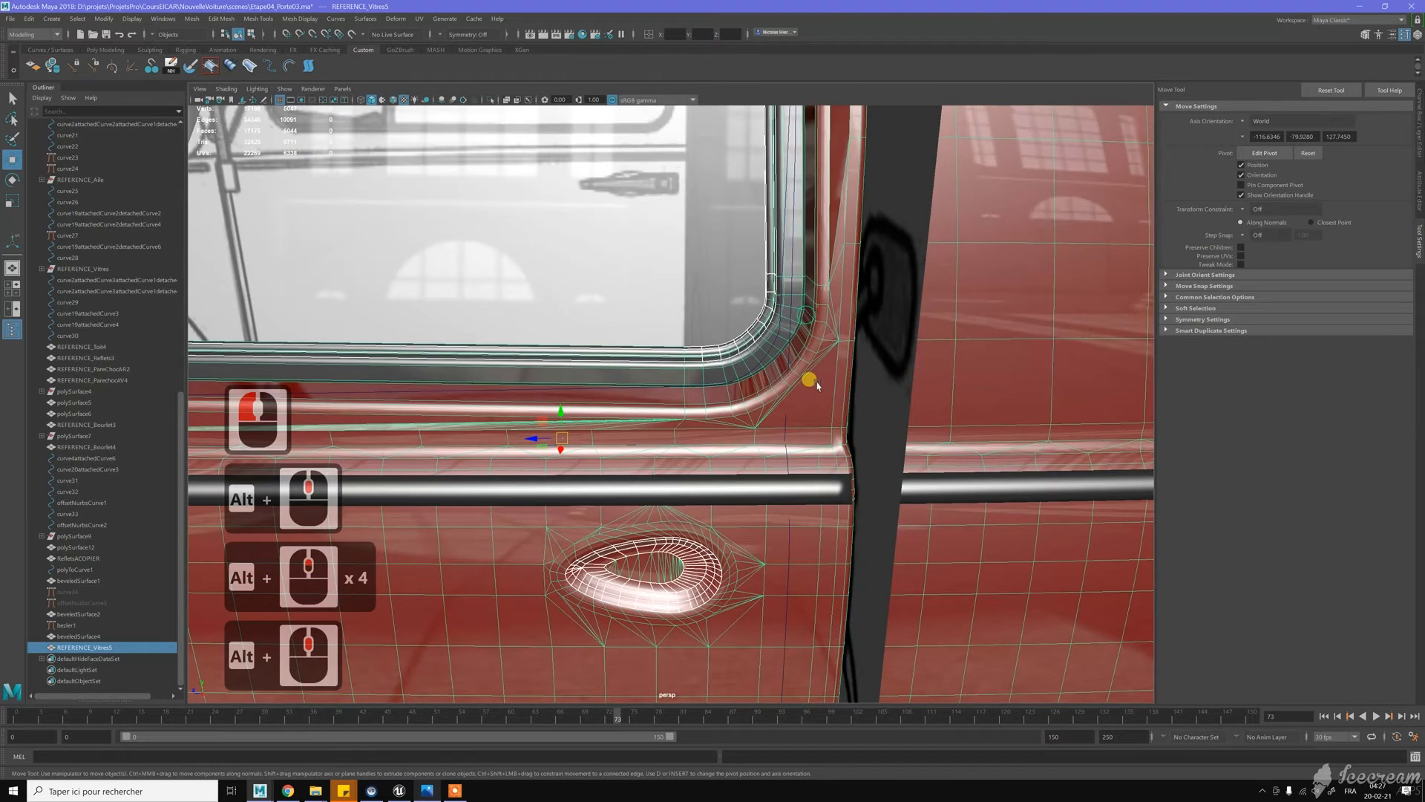
pyautogui.keyDown('alt'); pyautogui.scroll(3, 813, 377); pyautogui.keyUp('alt')
pyautogui.keyDown('alt'); pyautogui.scroll(2, 925, 356); pyautogui.keyUp('alt')
pyautogui.keyDown('alt'); pyautogui.moveTo(900, 346); pyautogui.dragTo(853, 344, button='middle'); pyautogui.keyUp('alt')
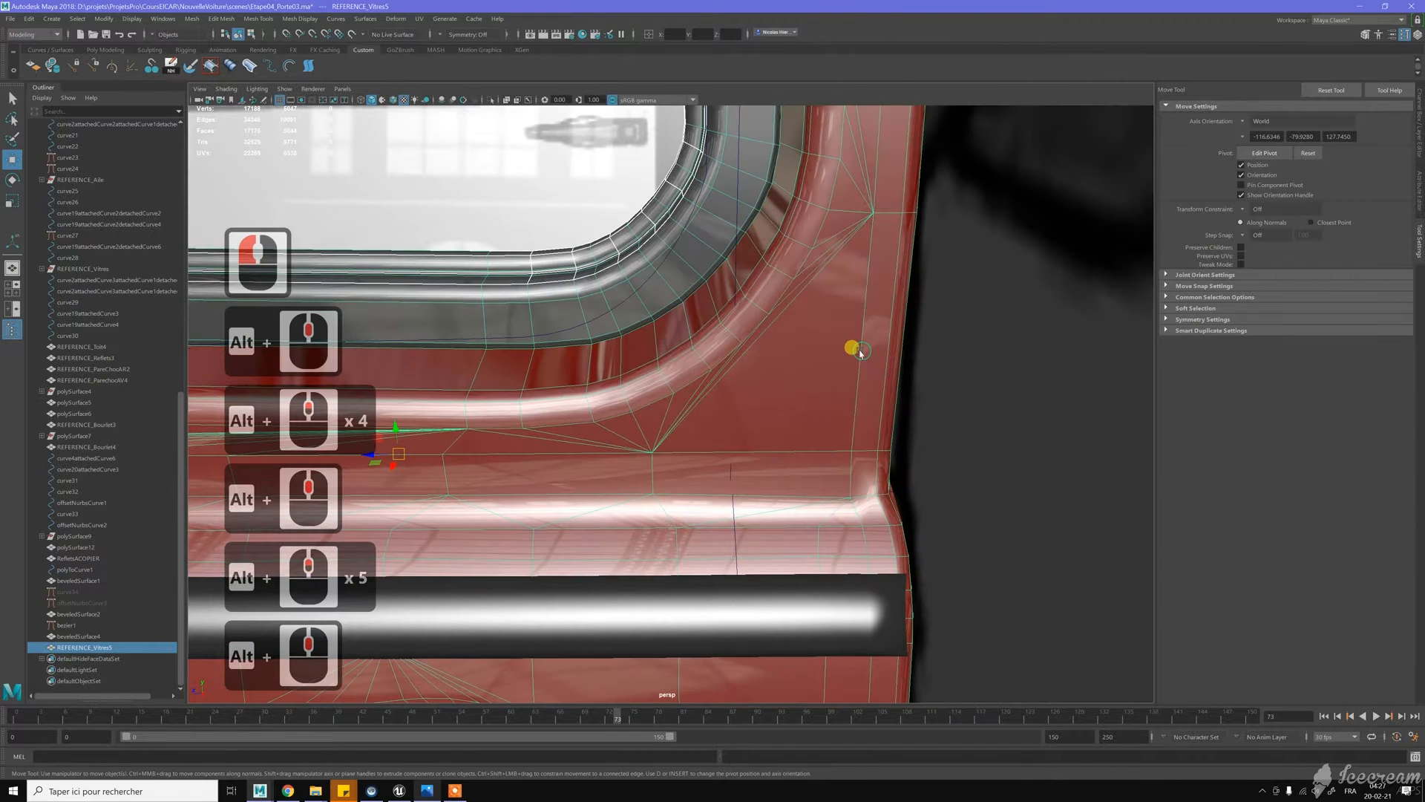
pyautogui.press('w')
pyautogui.moveTo(816, 317); pyautogui.dragTo(760, 342, button='right')
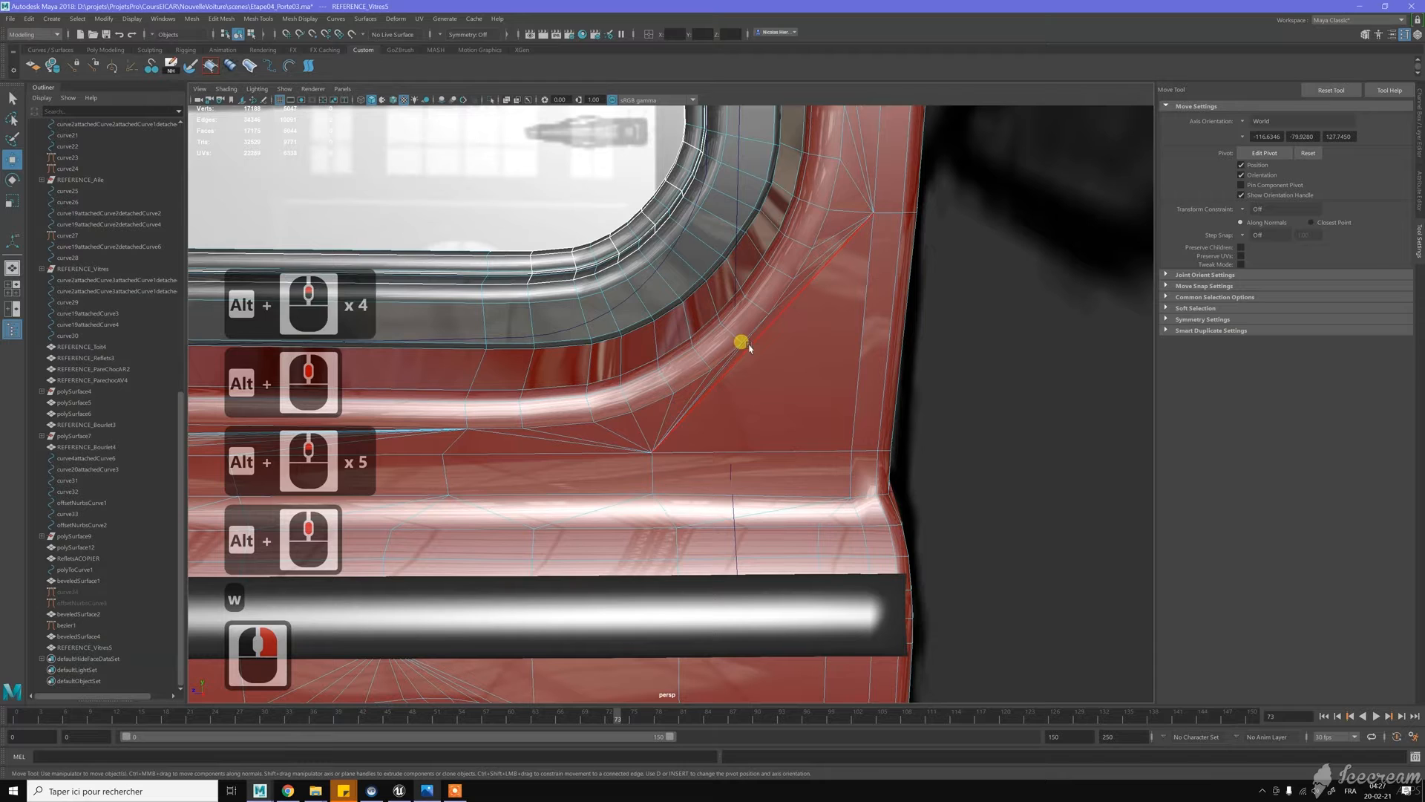
pyautogui.click(743, 339)
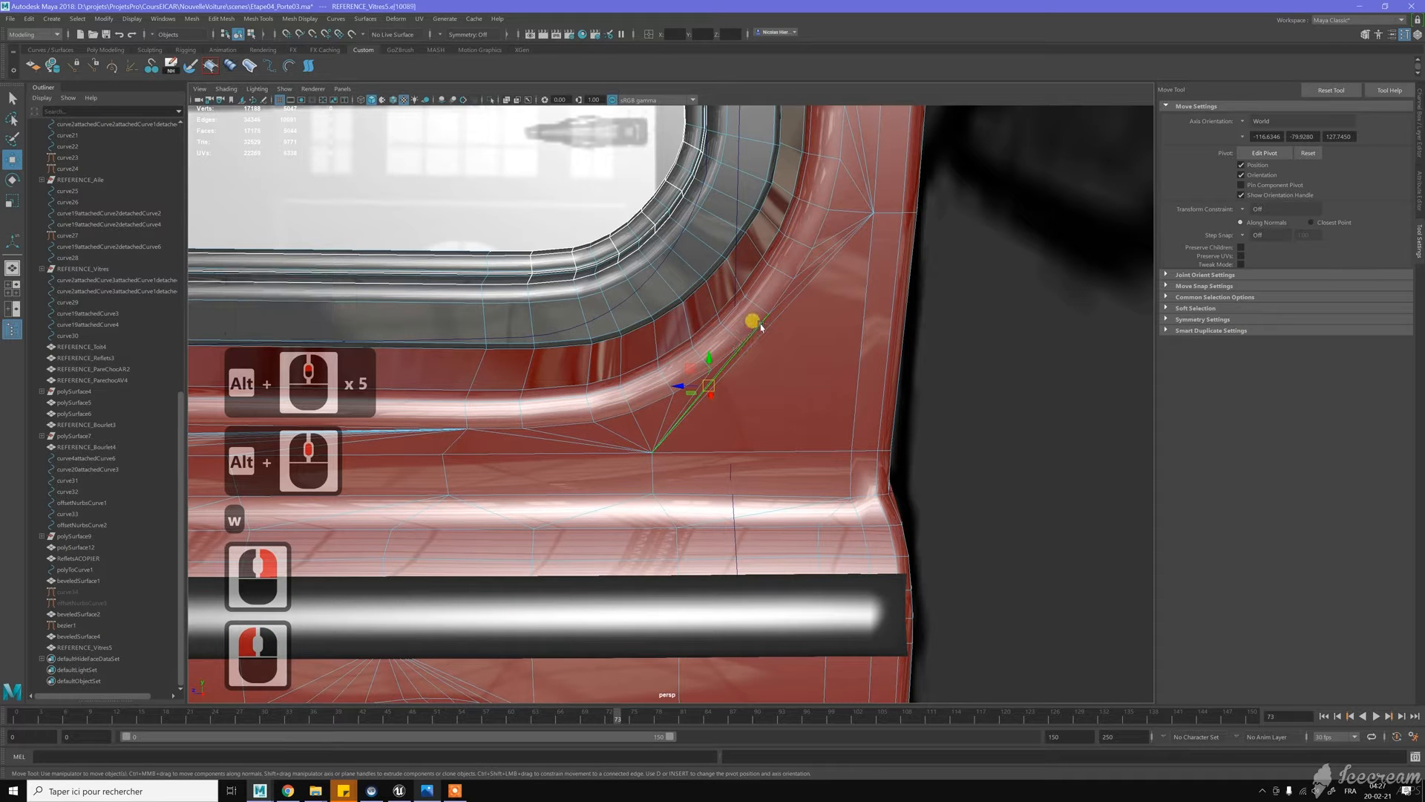
pyautogui.keyDown('shift'); pyautogui.click(759, 328); pyautogui.keyUp('shift')
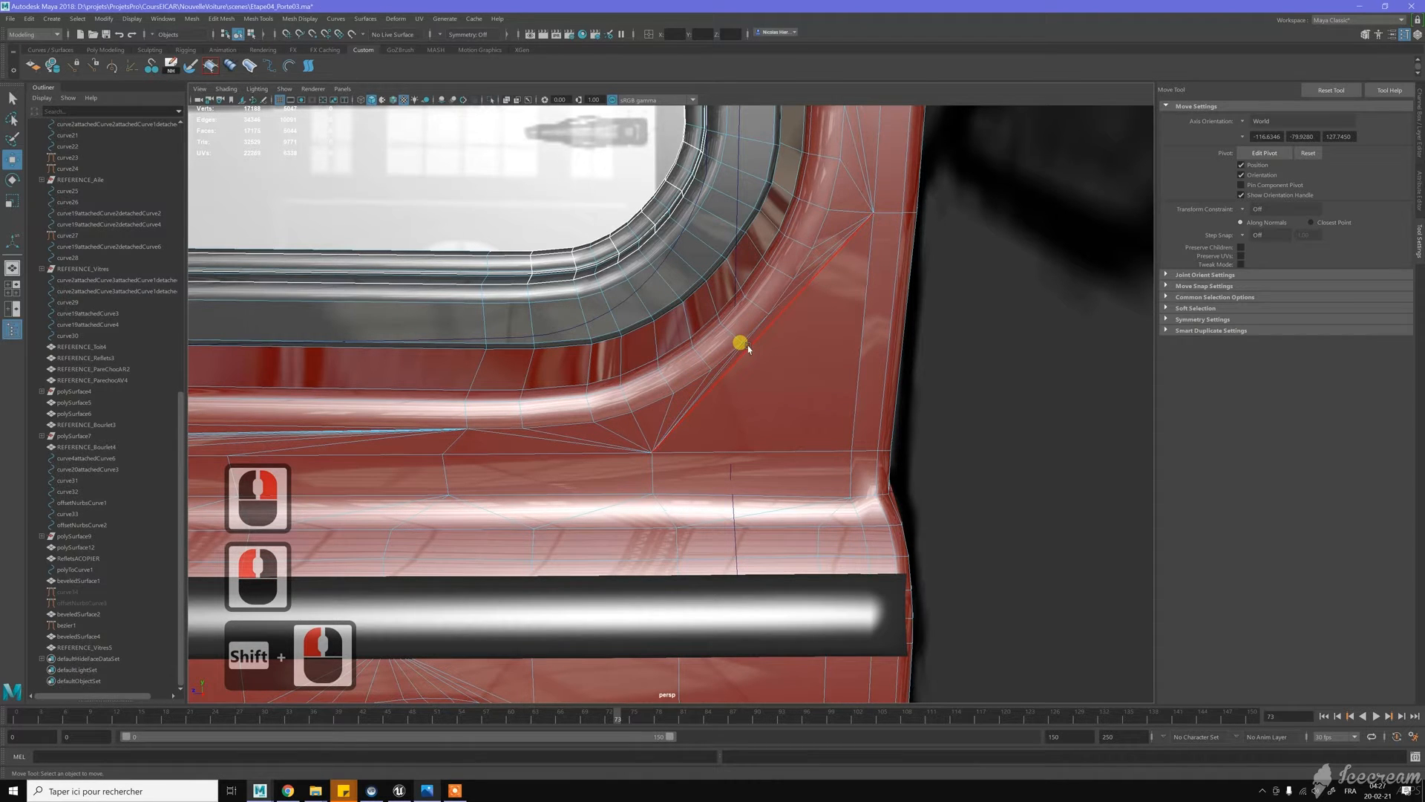
pyautogui.click(770, 331)
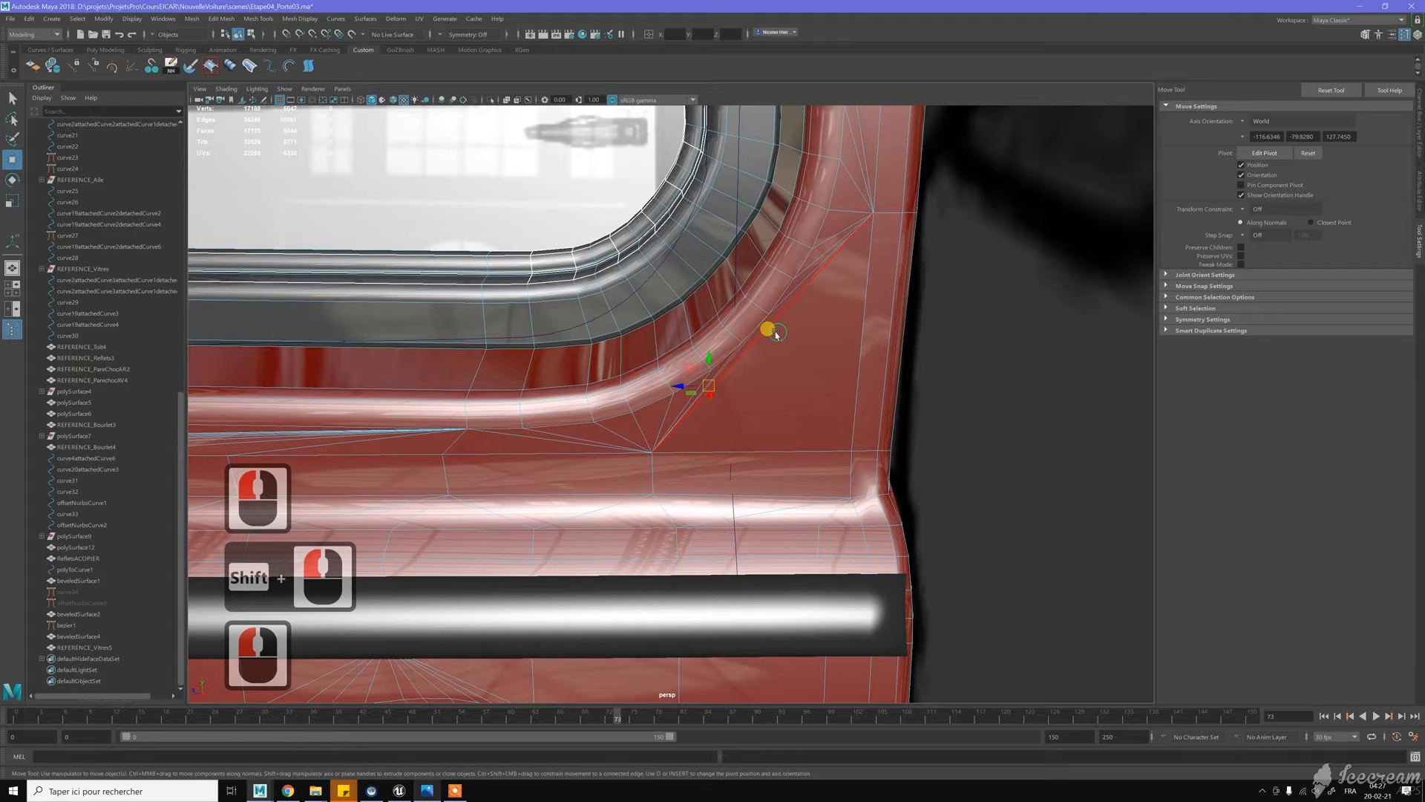
pyautogui.hotkey('ctrl', 'BackSpace')
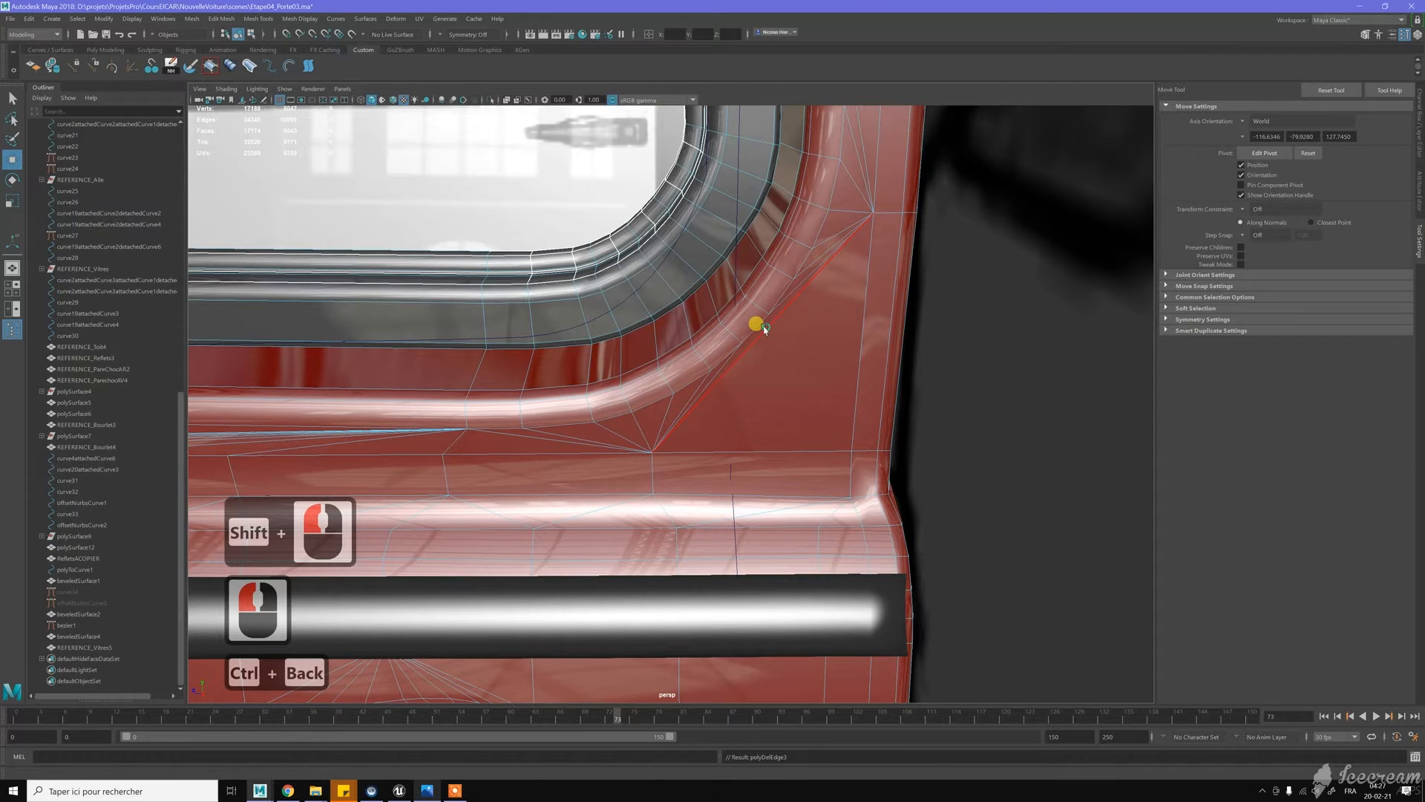
pyautogui.hotkey('ctrl', 'BackSpace')
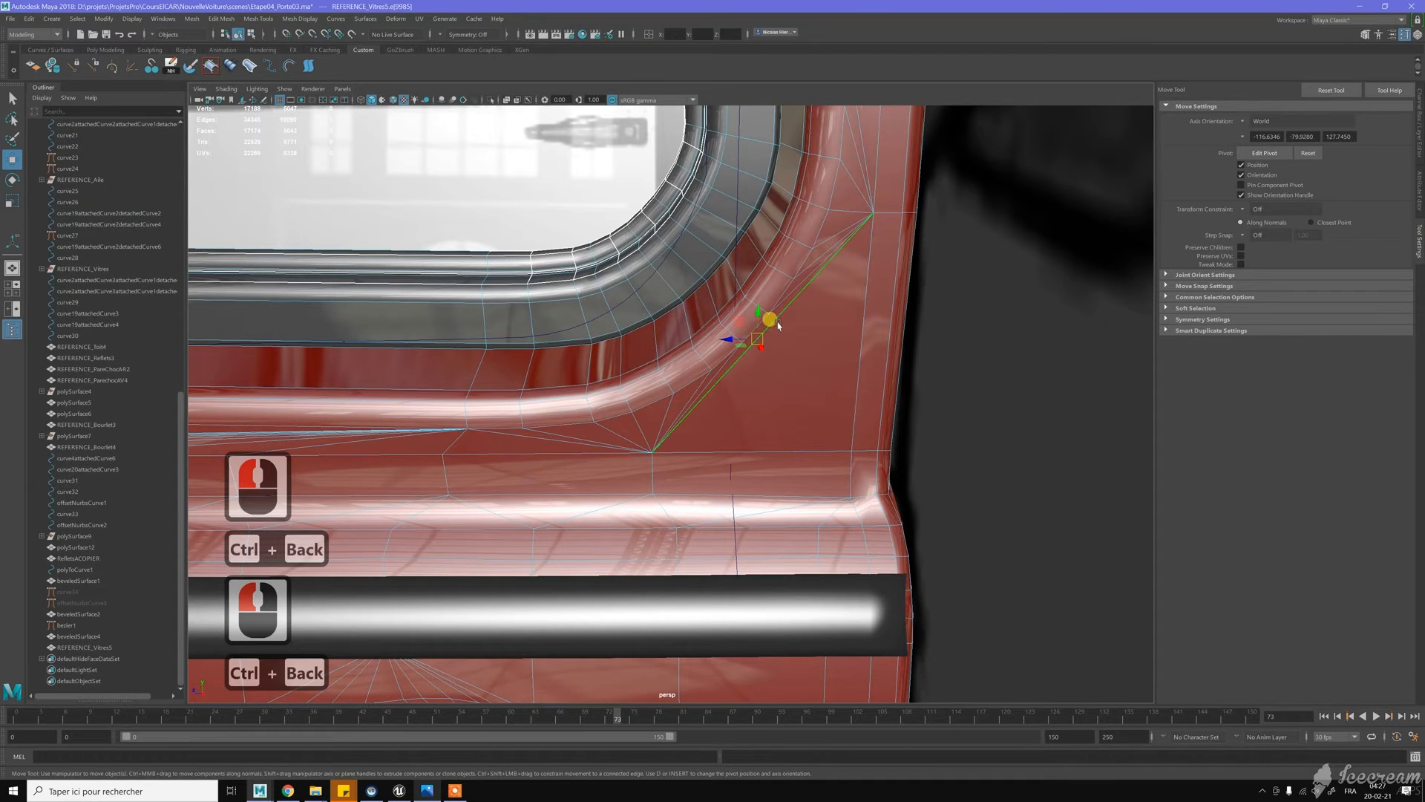
pyautogui.hotkey('ctrl', 'BackSpace')
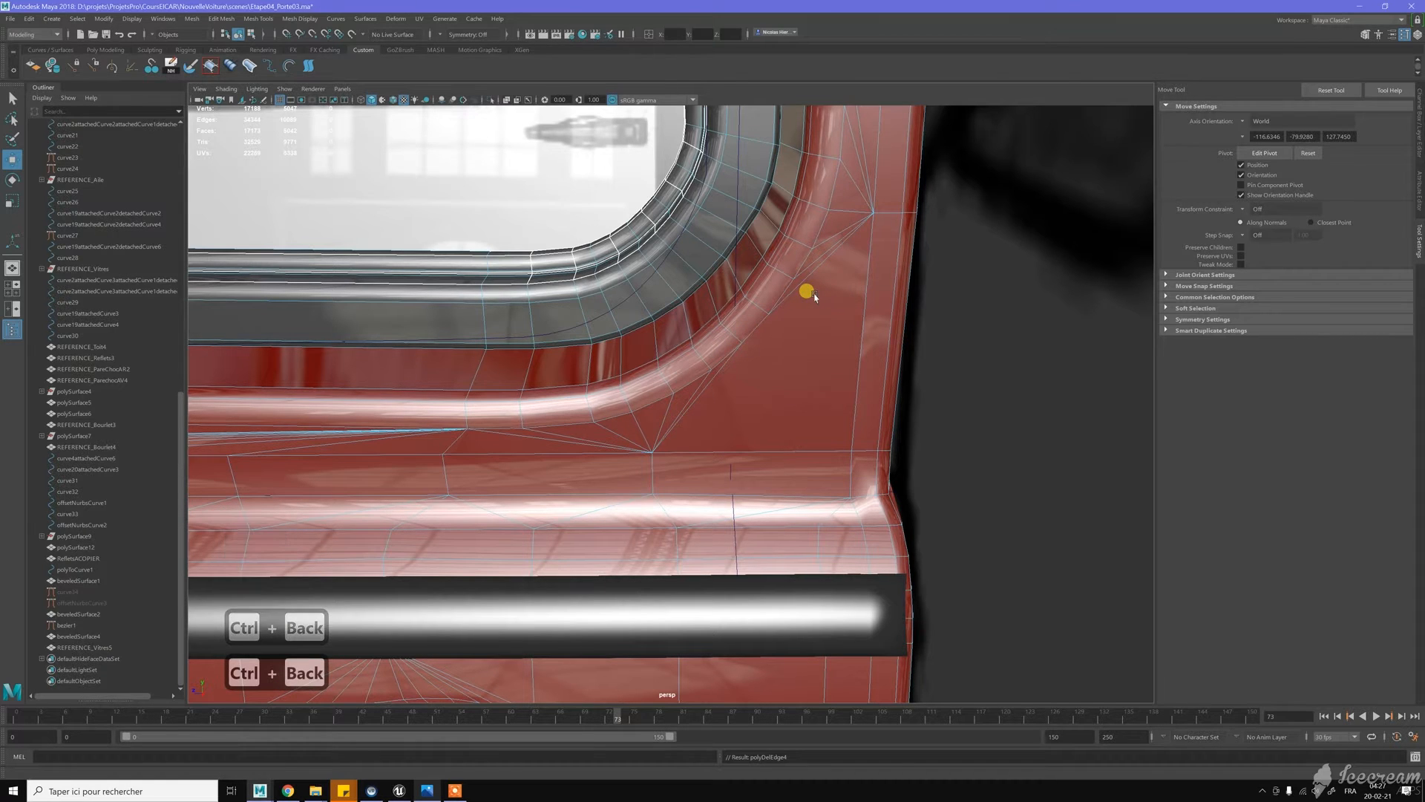
# Delete the remaining diagonal edges running along the curved molding at the window's lower rear corner
pyautogui.click(792, 290)
pyautogui.keyDown('shift'); pyautogui.click(725, 373); pyautogui.keyUp('shift')
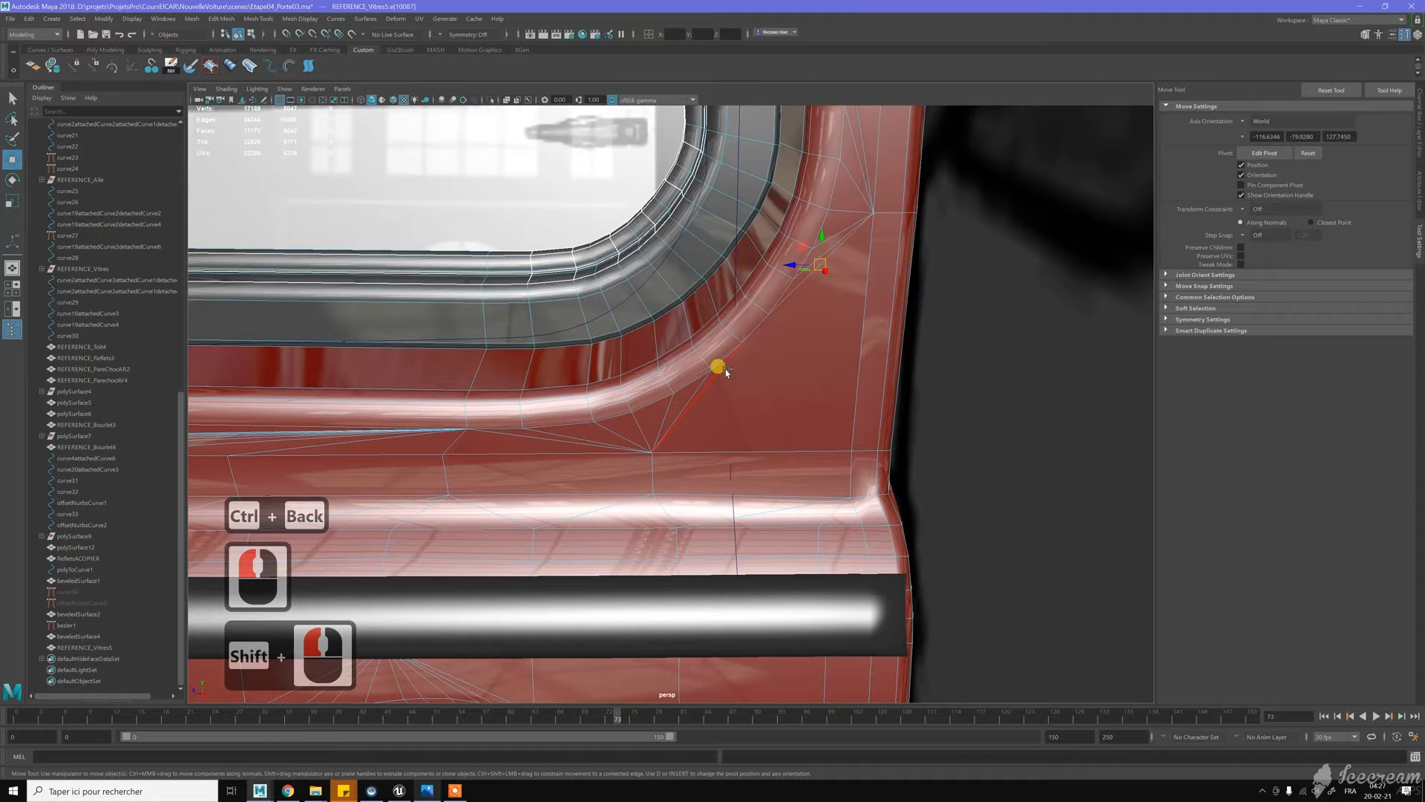
pyautogui.hotkey('ctrl', 'BackSpace')
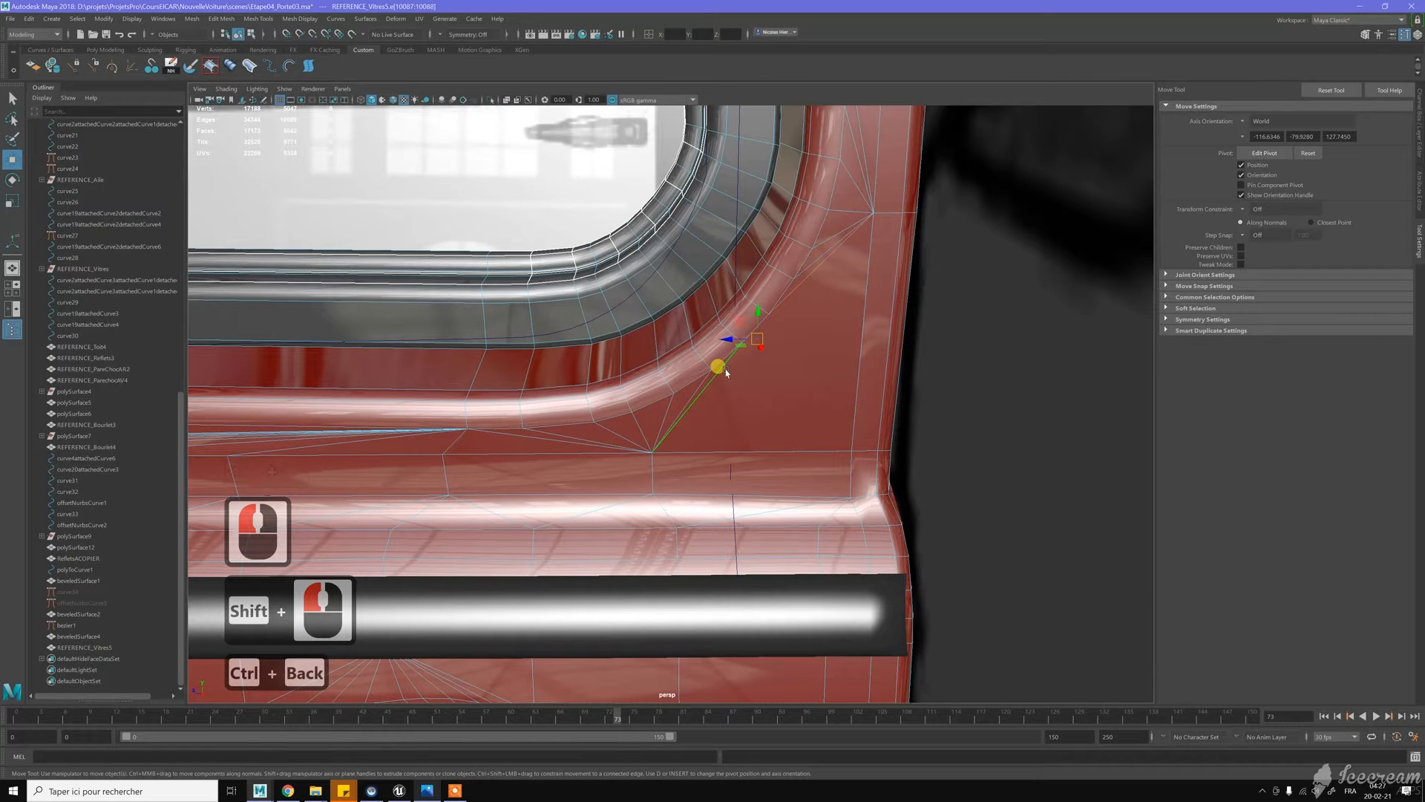
pyautogui.hotkey('ctrl', 'BackSpace')
# With Multi-Cut, cut edges from the upper and lower points of the window's curved lower rear corner to the panel's outer corner vertex
pyautogui.press('w')
pyautogui.moveTo(748, 328); pyautogui.dragTo(718, 322, button='right')
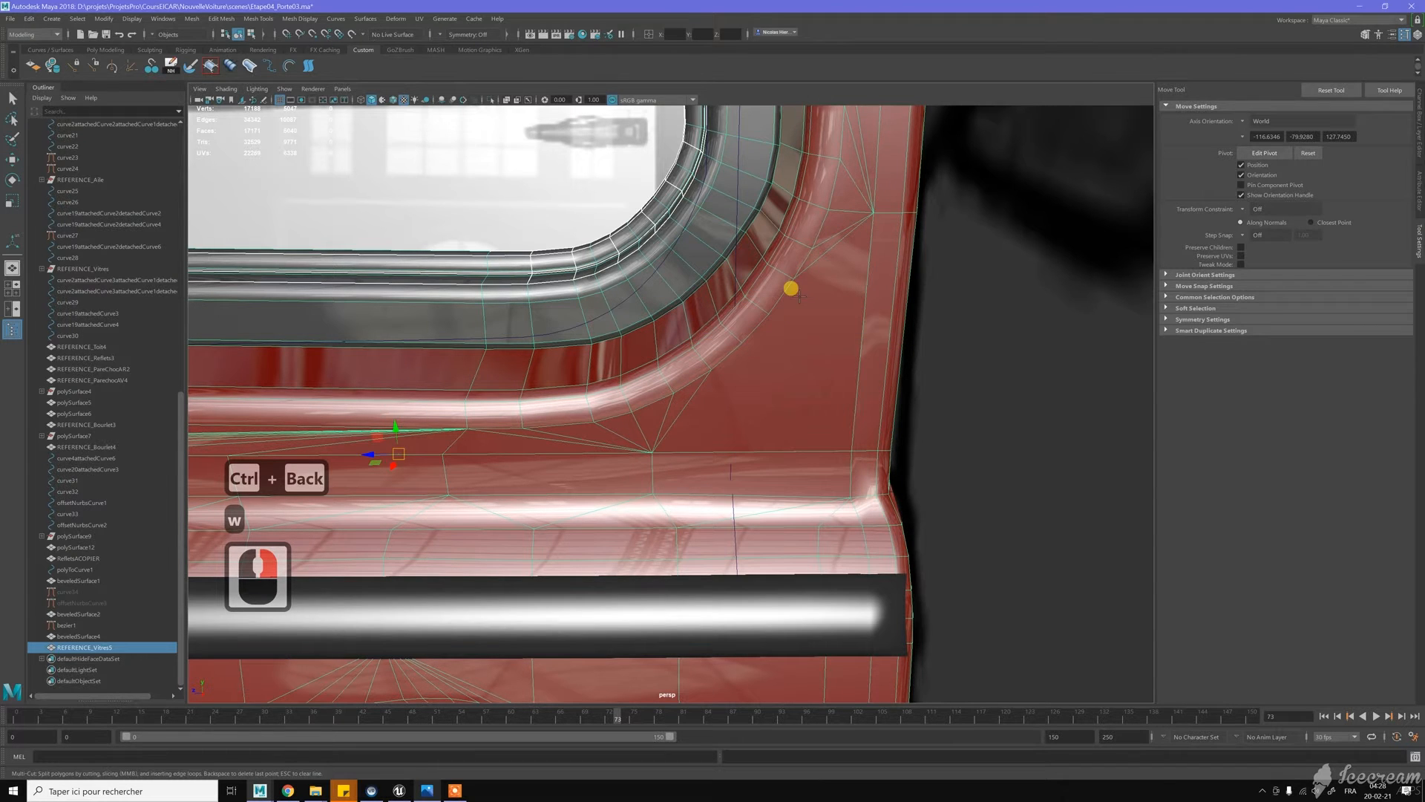
pyautogui.click(794, 278)
pyautogui.click(858, 363)
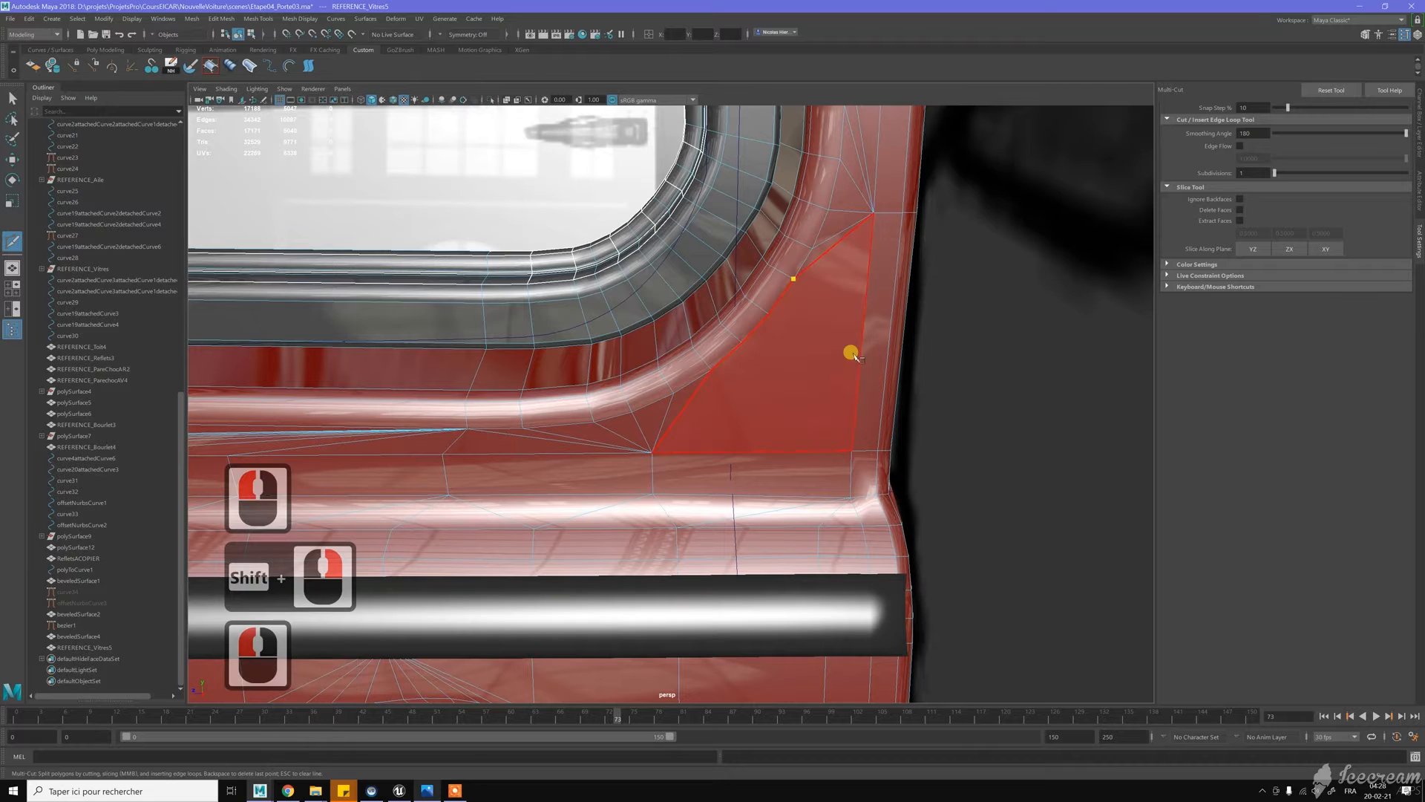
pyautogui.click(852, 451)
pyautogui.click(711, 369)
pyautogui.click(744, 326)
pyautogui.press('y')
pyautogui.press('y')
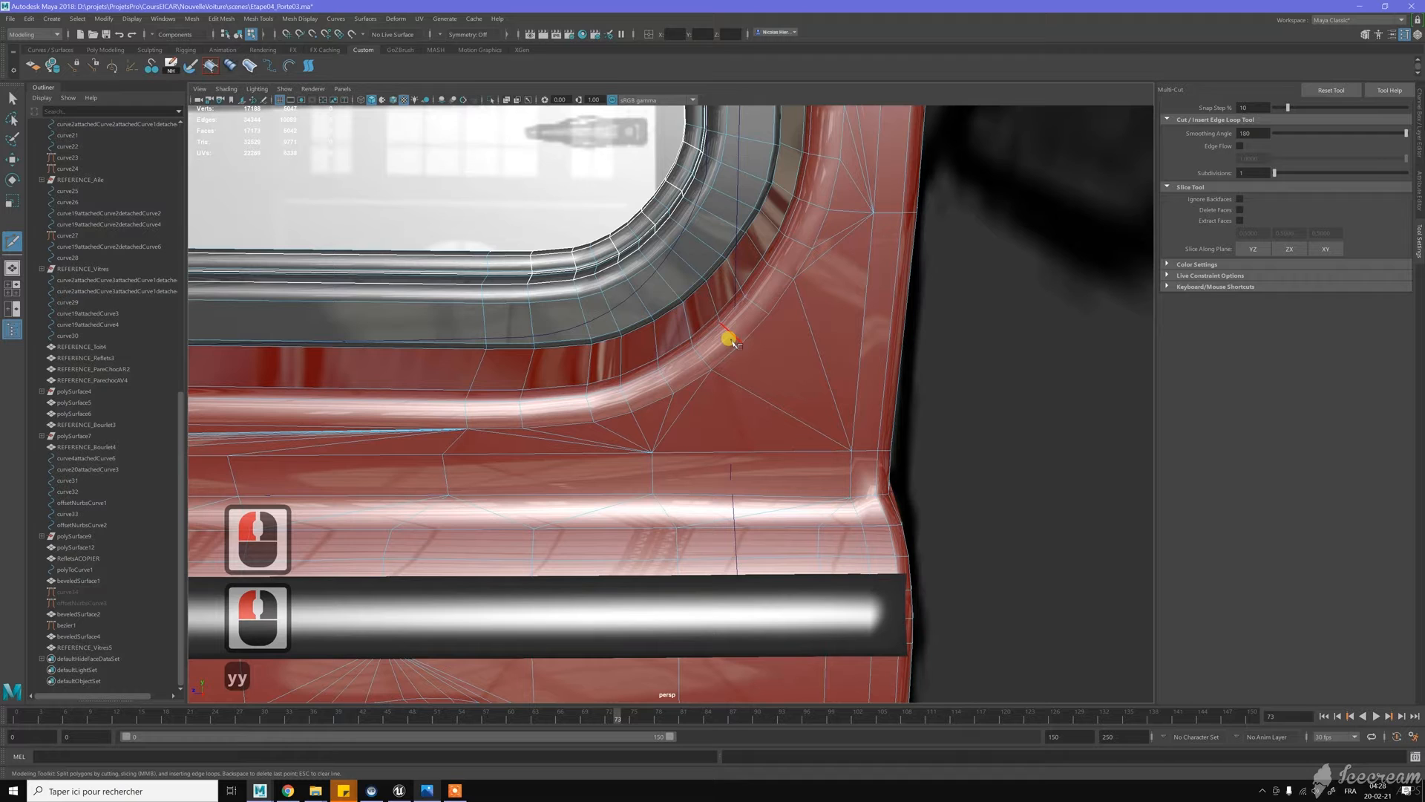
# Cut further edges from the middle vertices of the curved lower rear corner to the same panel corner vertex, and leave Multi-Cut
pyautogui.click(740, 342)
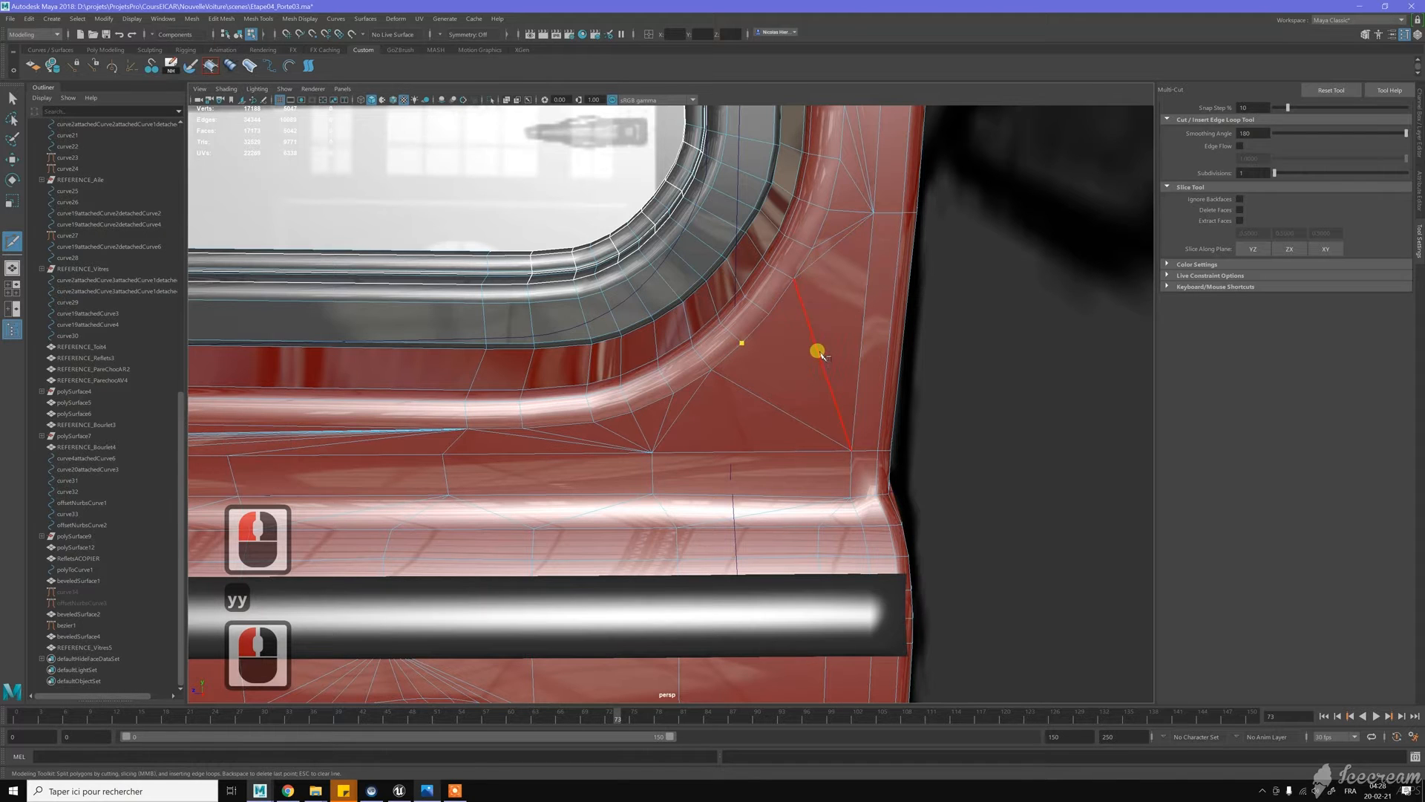
pyautogui.click(851, 450)
pyautogui.click(768, 314)
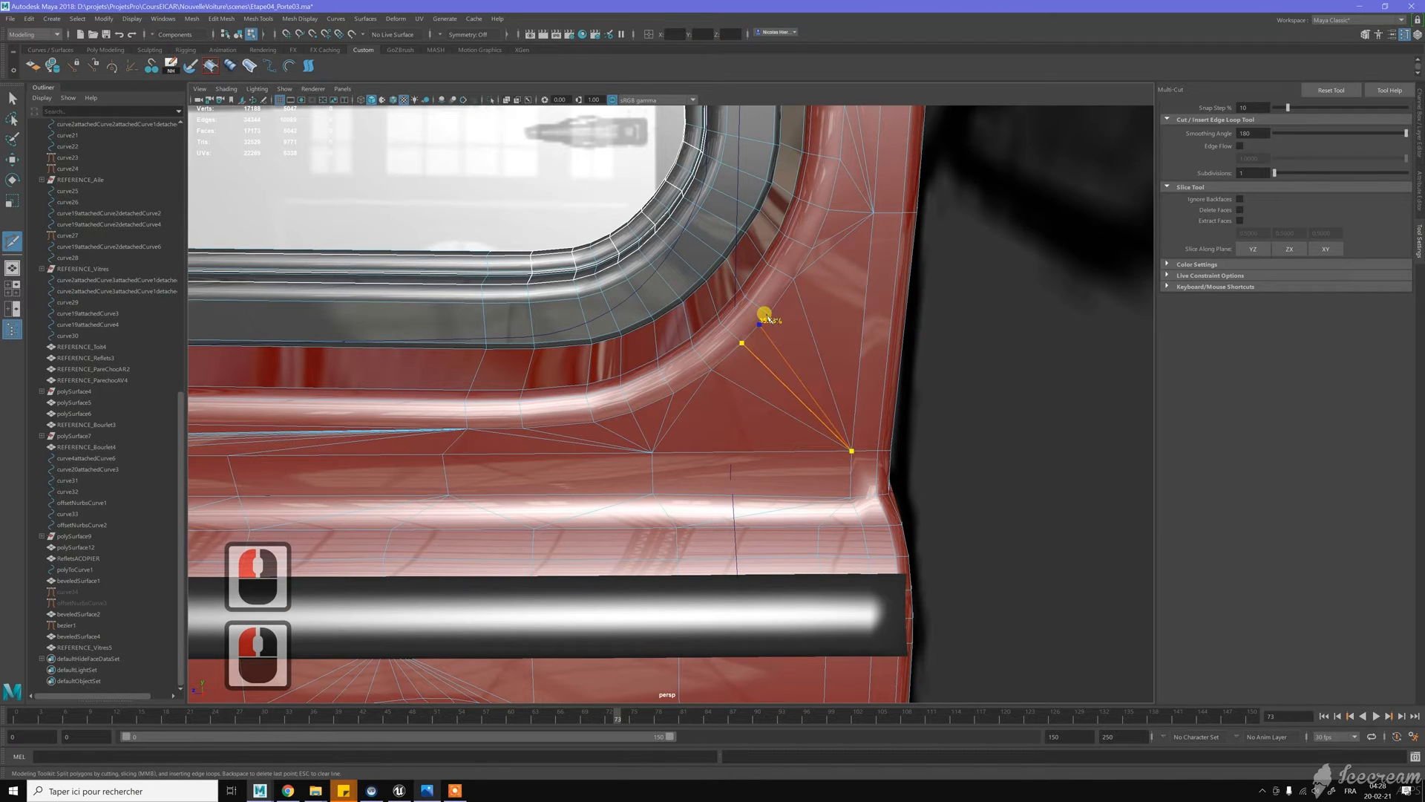
pyautogui.press('y')
pyautogui.press('y')
pyautogui.press('y')
pyautogui.moveTo(955, 448); pyautogui.dragTo(976, 394)
pyautogui.press('w')
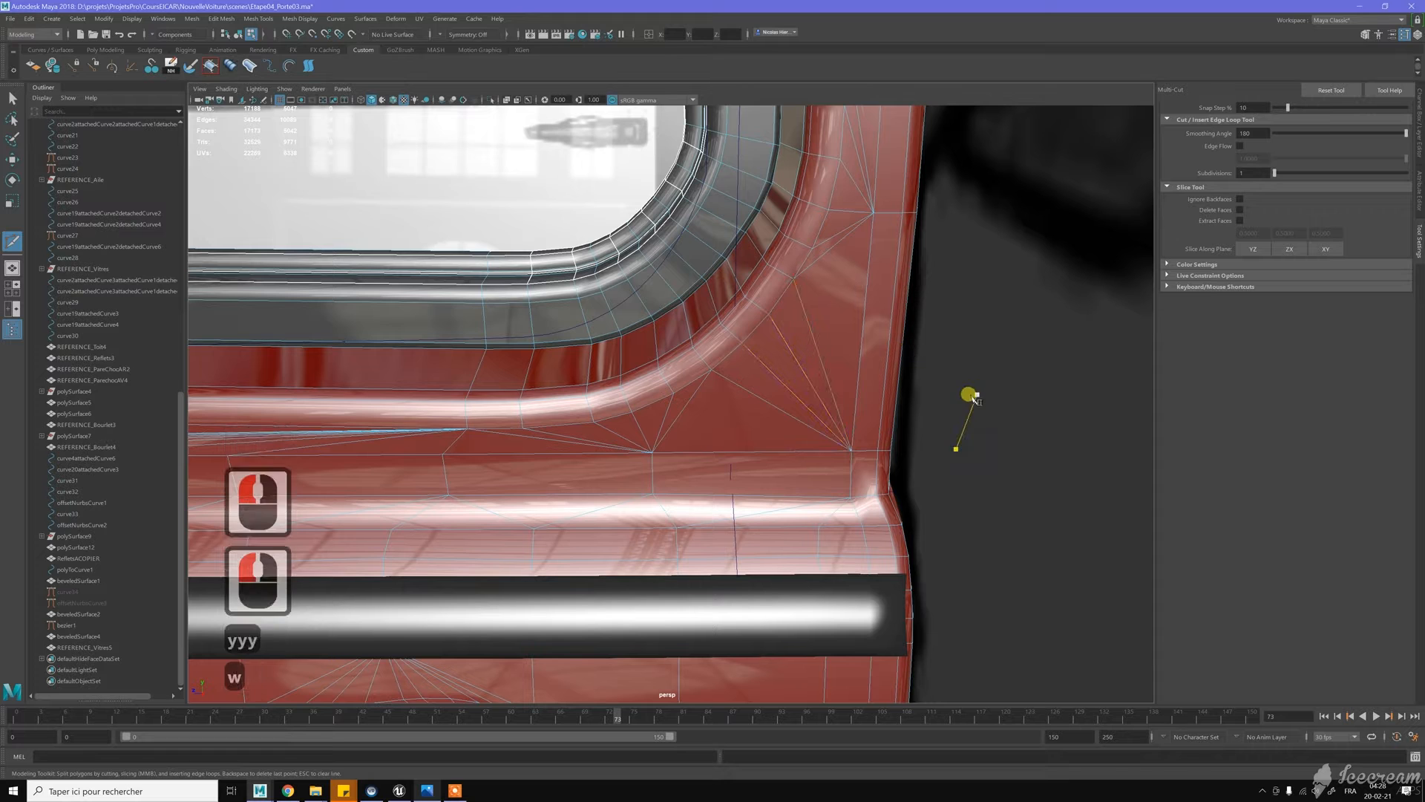
# Delete the long, nearly horizontal sliver edges in the body strip between the window and the chrome trim
pyautogui.scroll(-4, 844, 396)
pyautogui.keyDown('alt'); pyautogui.scroll(-3, 844, 396); pyautogui.keyUp('alt')
pyautogui.keyDown('alt'); pyautogui.moveTo(553, 381); pyautogui.dragTo(830, 389, button='middle'); pyautogui.keyUp('alt')
pyautogui.scroll(3, 607, 406)
pyautogui.scroll(-5, 804, 392)
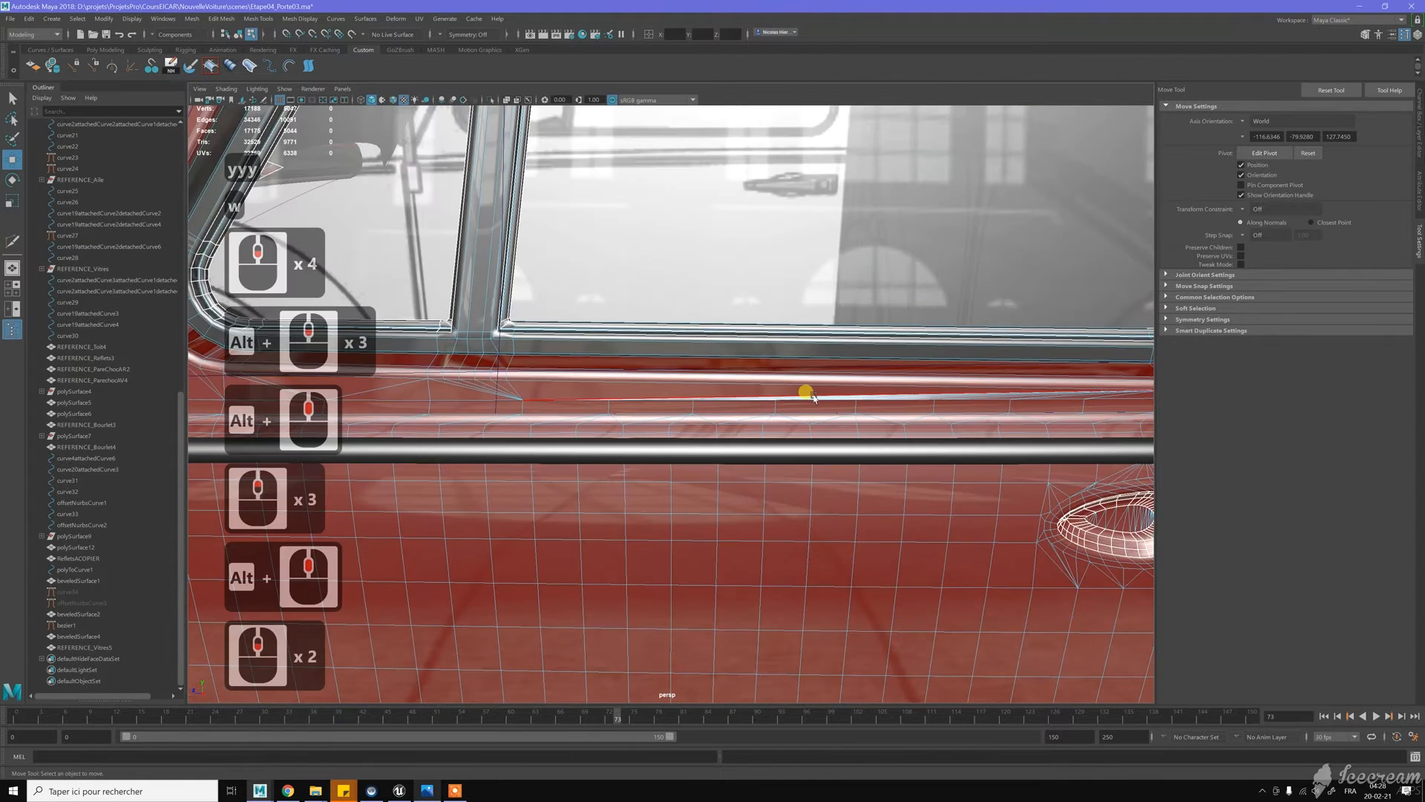
pyautogui.keyDown('alt'); pyautogui.scroll(3, 745, 374); pyautogui.keyUp('alt')
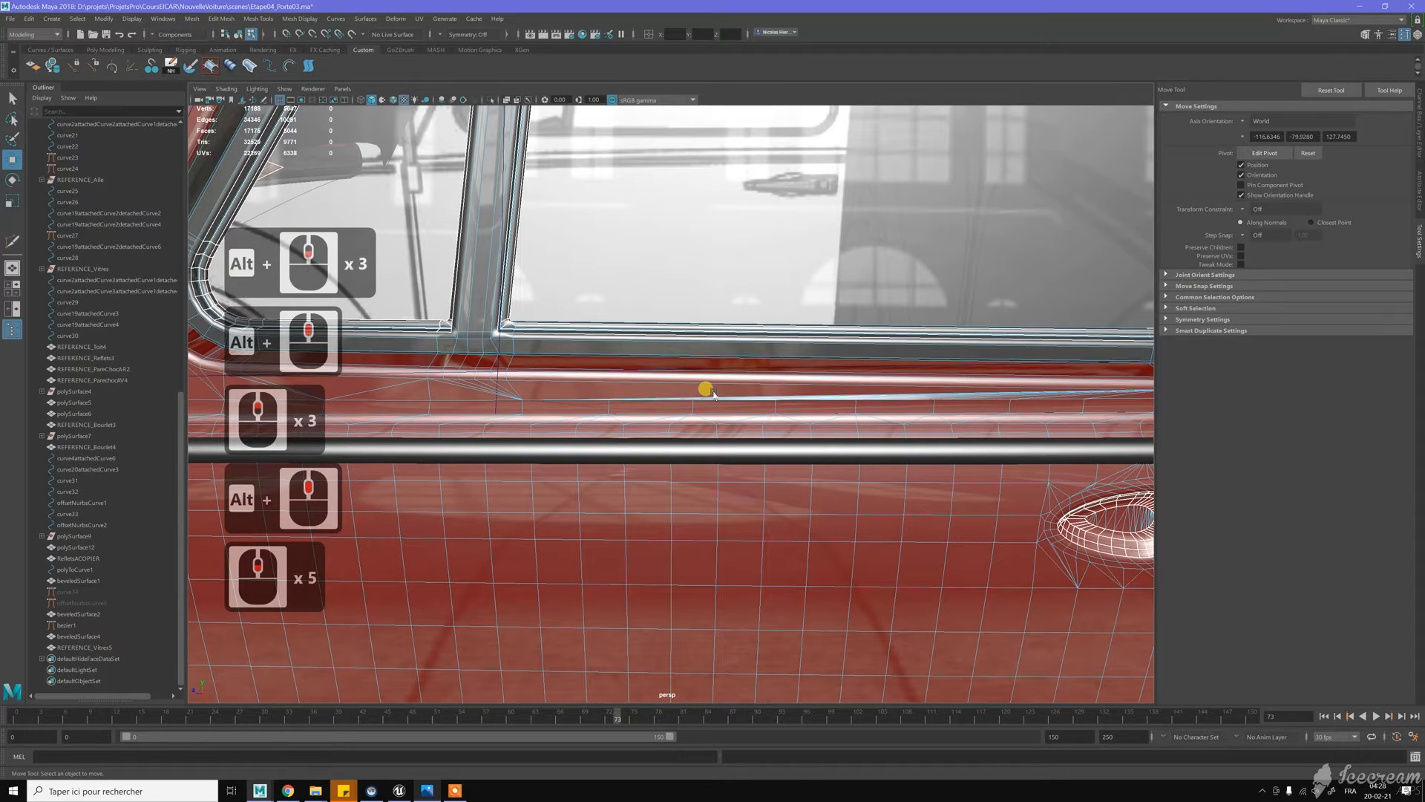
pyautogui.press('w')
pyautogui.click(713, 394)
pyautogui.scroll(6, 743, 389)
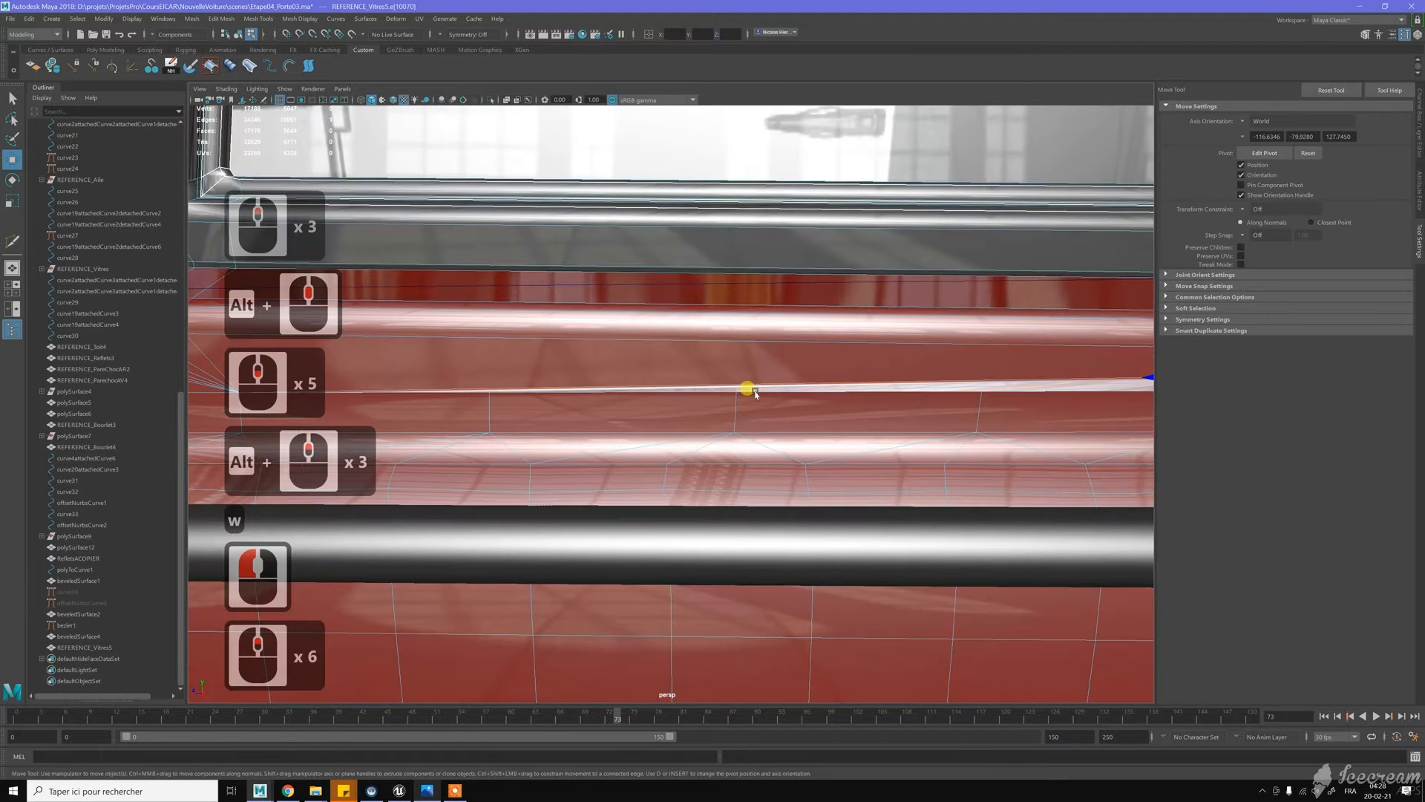
pyautogui.keyDown('shift'); pyautogui.click(760, 385); pyautogui.keyUp('shift')
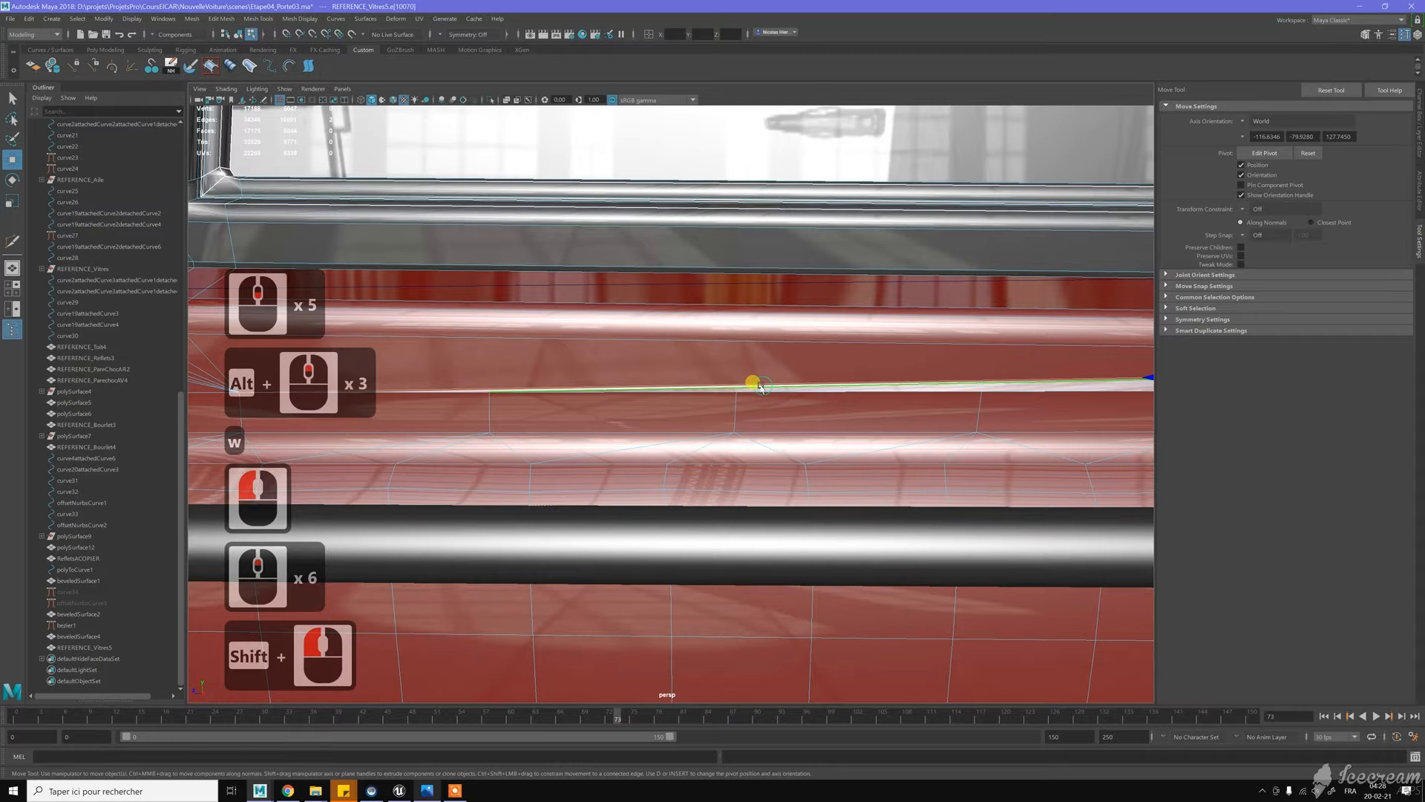
pyautogui.hotkey('ctrl', 'BackSpace')
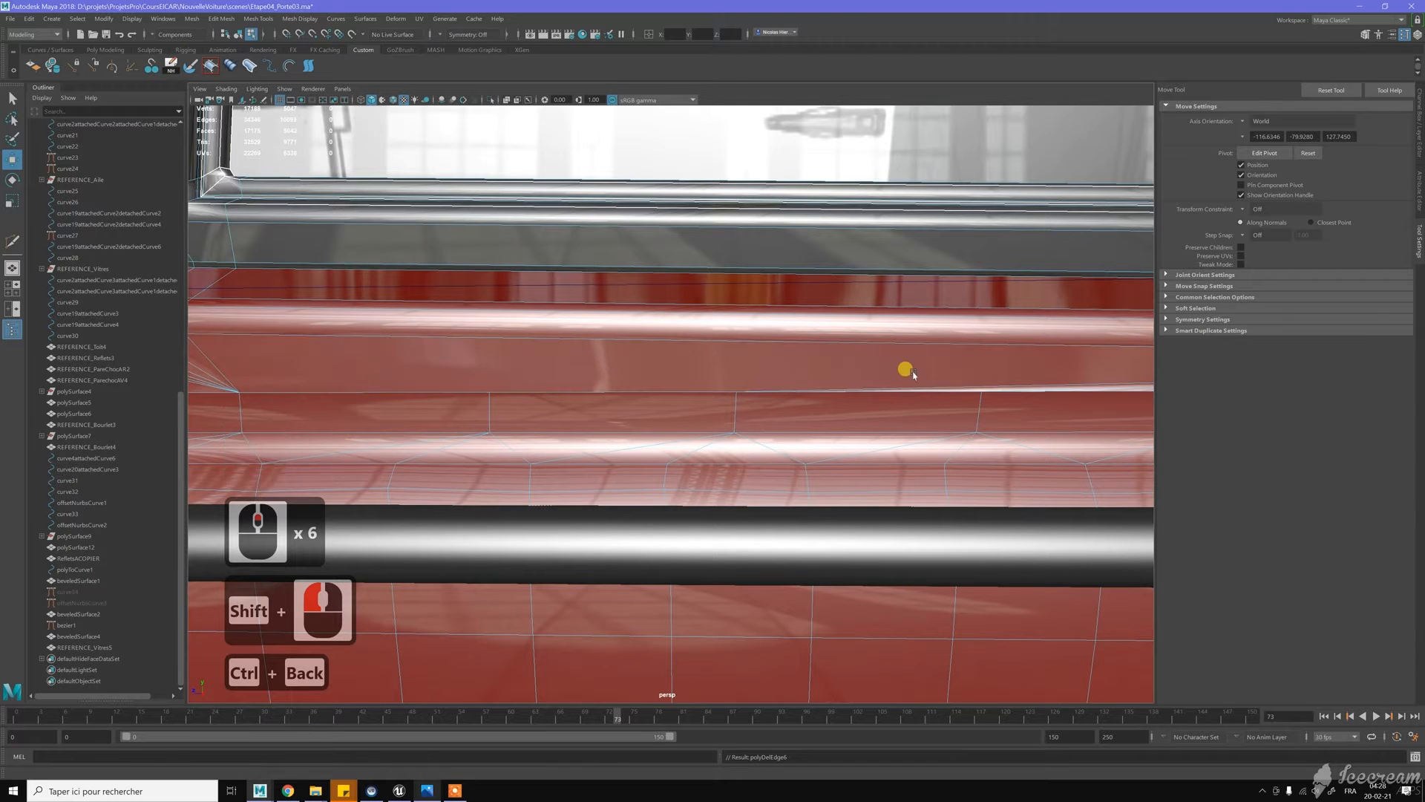
pyautogui.click(956, 385)
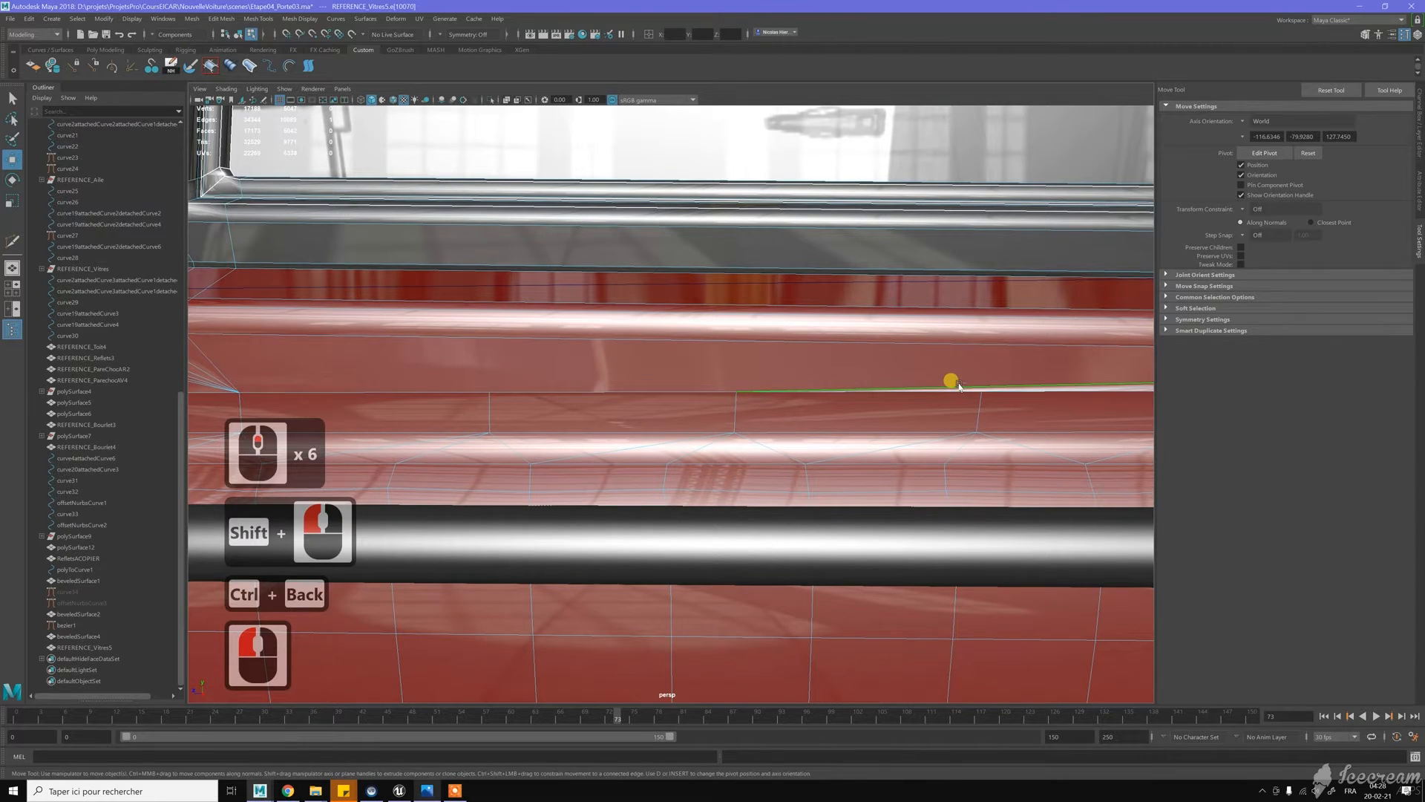
pyautogui.hotkey('ctrl', 'BackSpace')
# With Multi-Cut, cut a long edge from the vertex below the window divider to a vertex farther back along the body strip
pyautogui.scroll(-10, 947, 386)
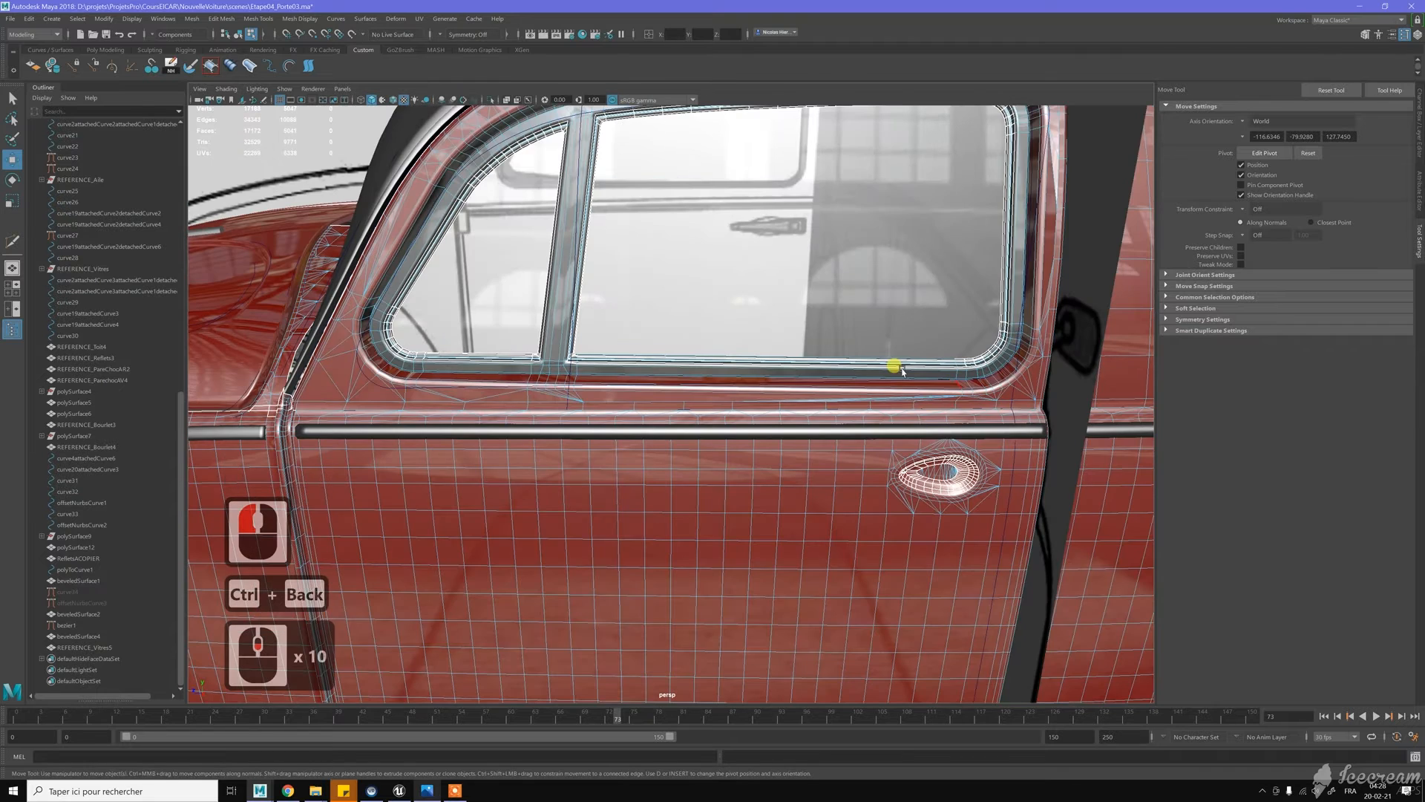
pyautogui.keyDown('alt'); pyautogui.scroll(4, 788, 372); pyautogui.keyUp('alt')
pyautogui.press('w')
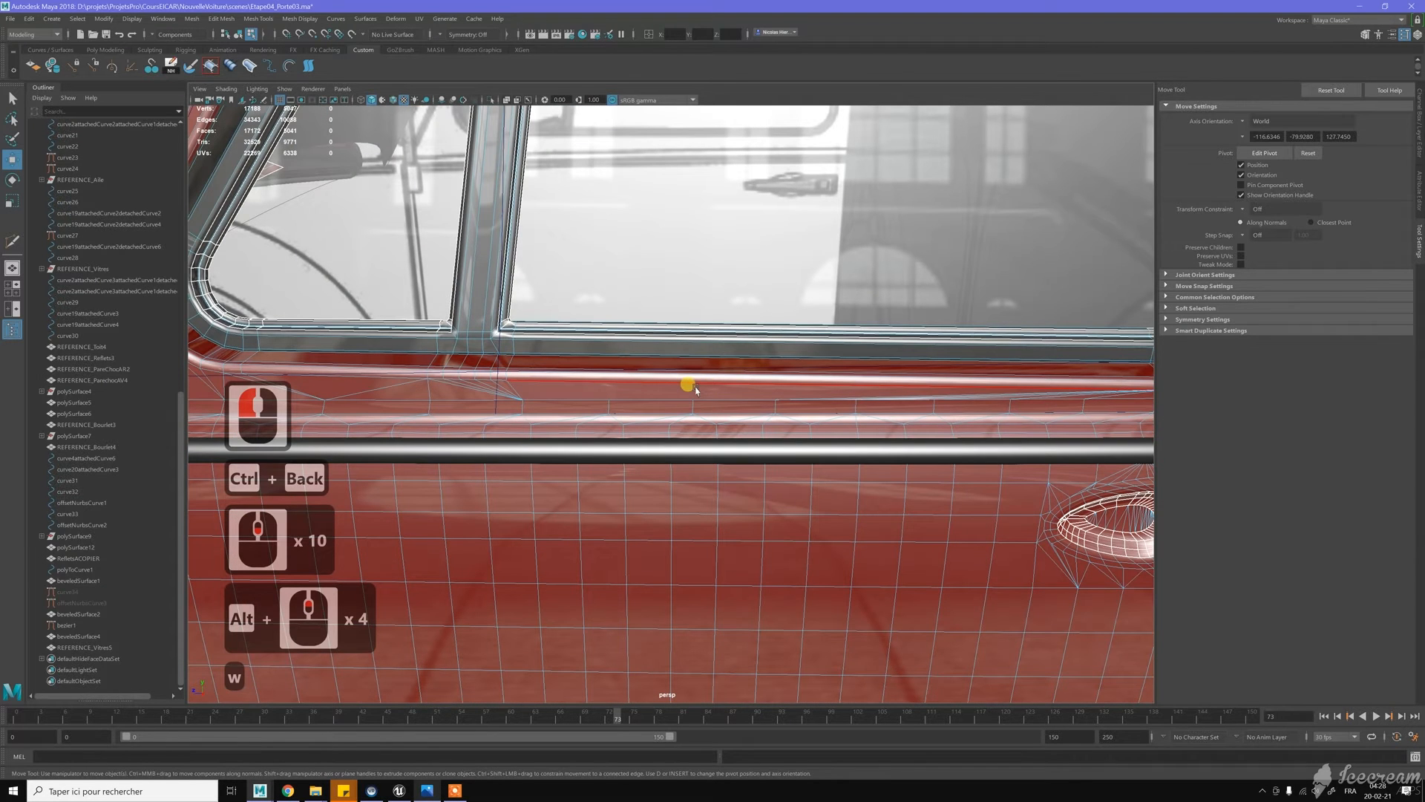
pyautogui.moveTo(744, 369); pyautogui.dragTo(639, 391, button='right')
pyautogui.click(706, 375)
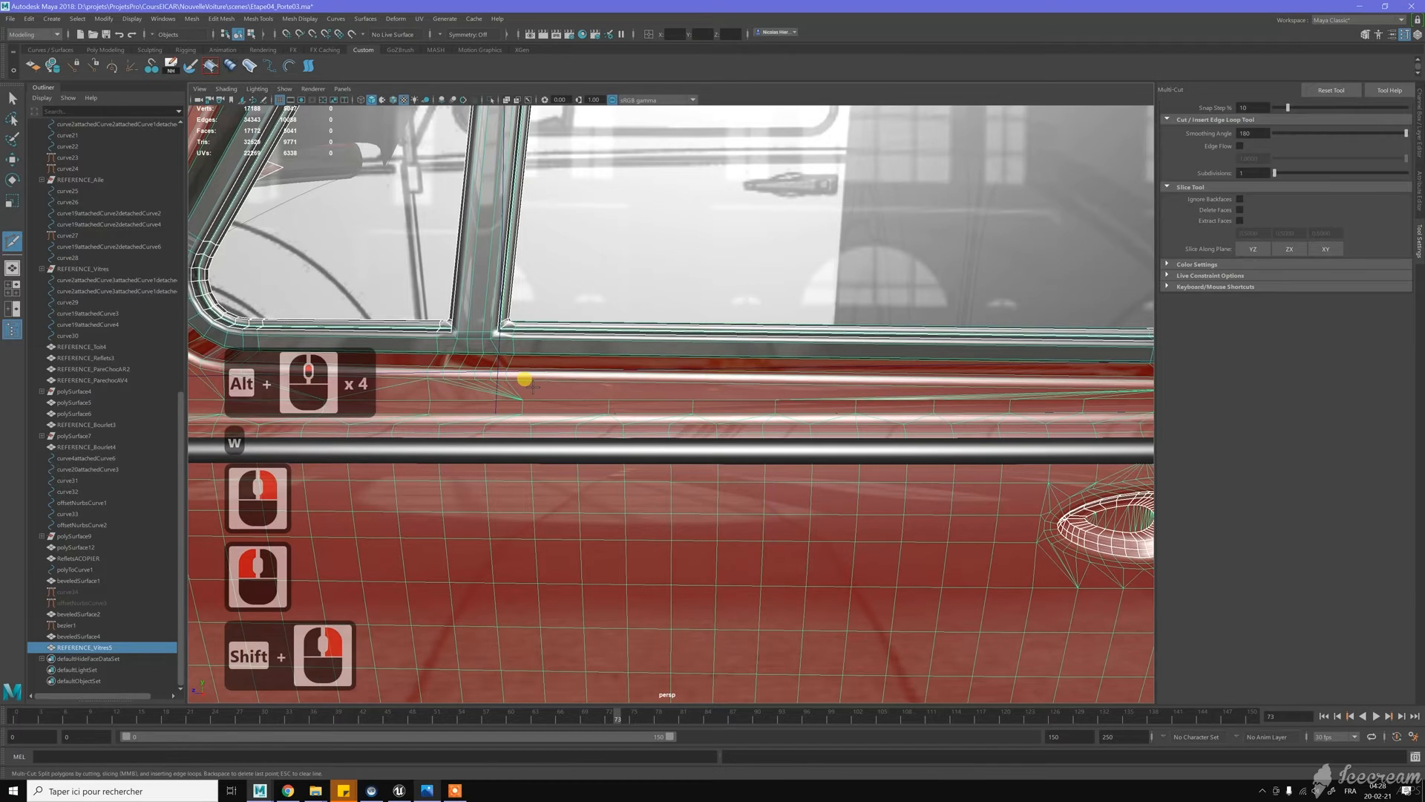
pyautogui.click(509, 383)
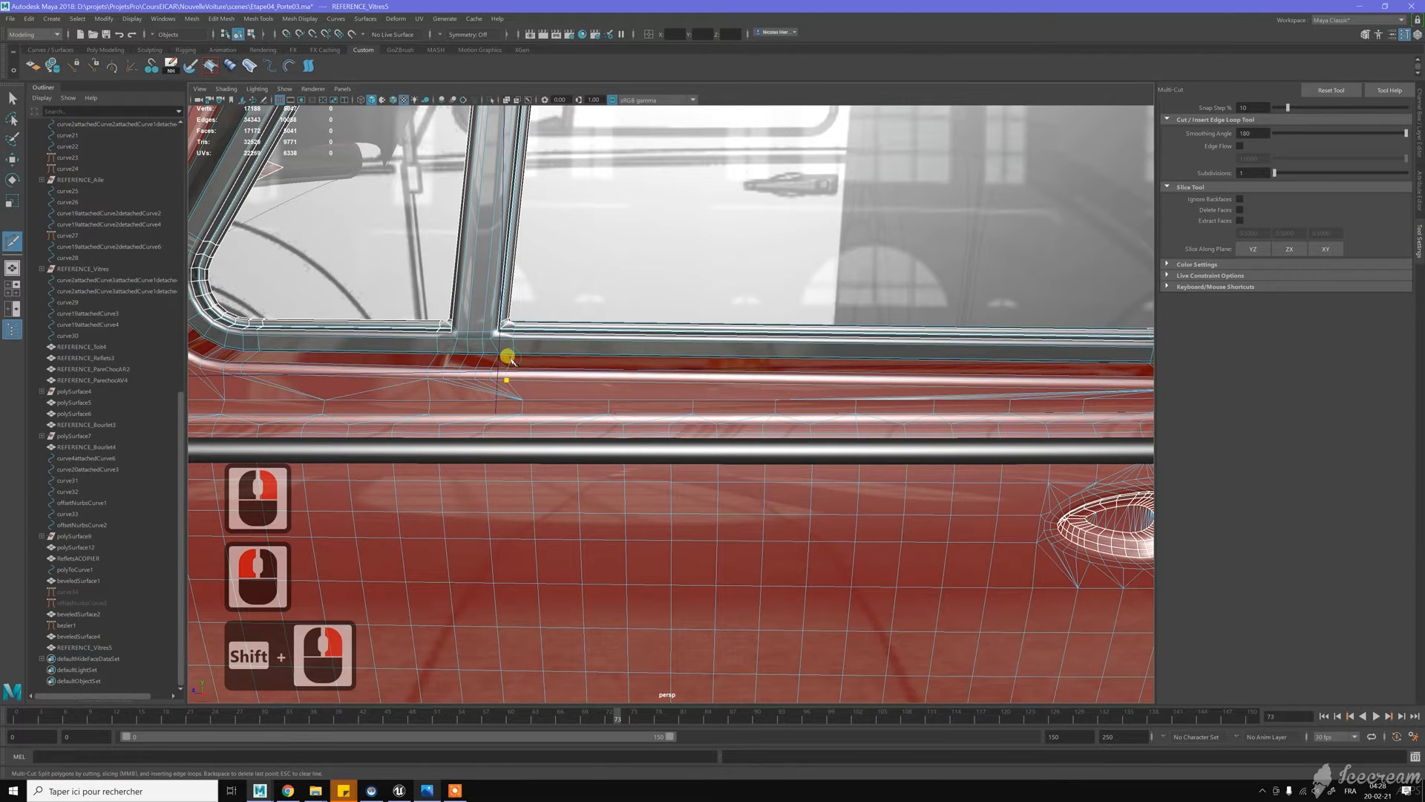
pyautogui.click(775, 399)
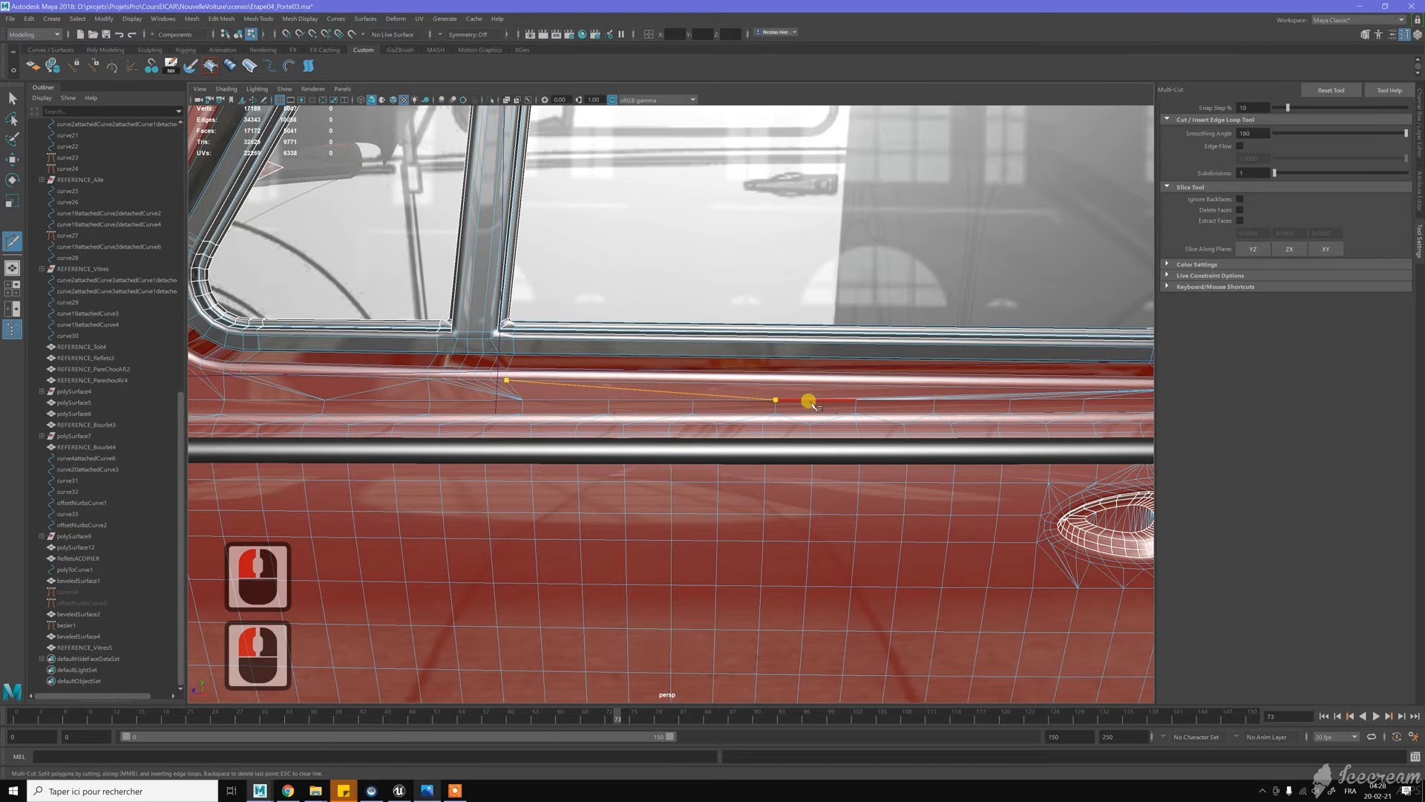
pyautogui.press('y')
pyautogui.press('y')
# Cut edges from the vertex below the window divider to the two nearer vertices on the body strip's lower line
pyautogui.click(692, 399)
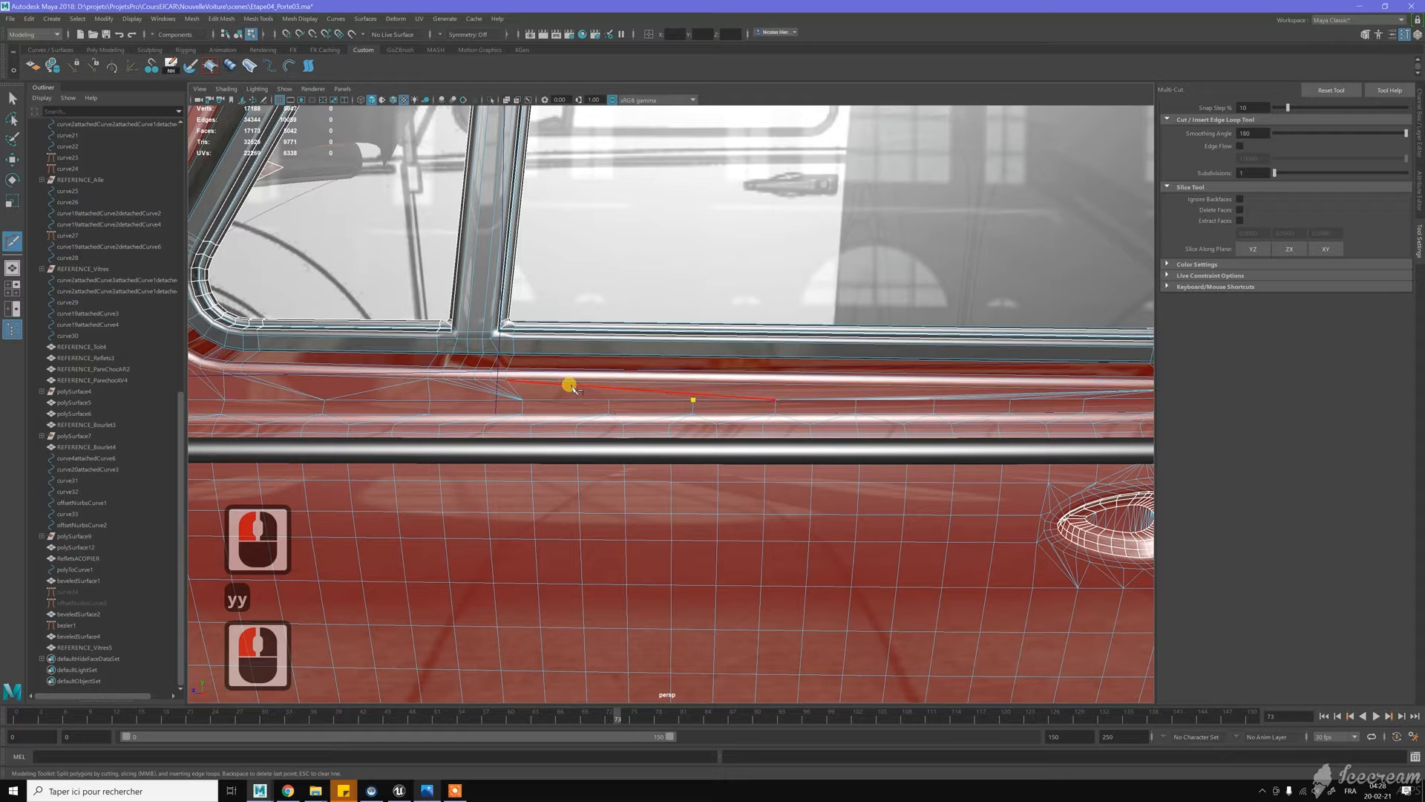
pyautogui.click(506, 380)
pyautogui.click(609, 400)
pyautogui.press('y')
pyautogui.press('y')
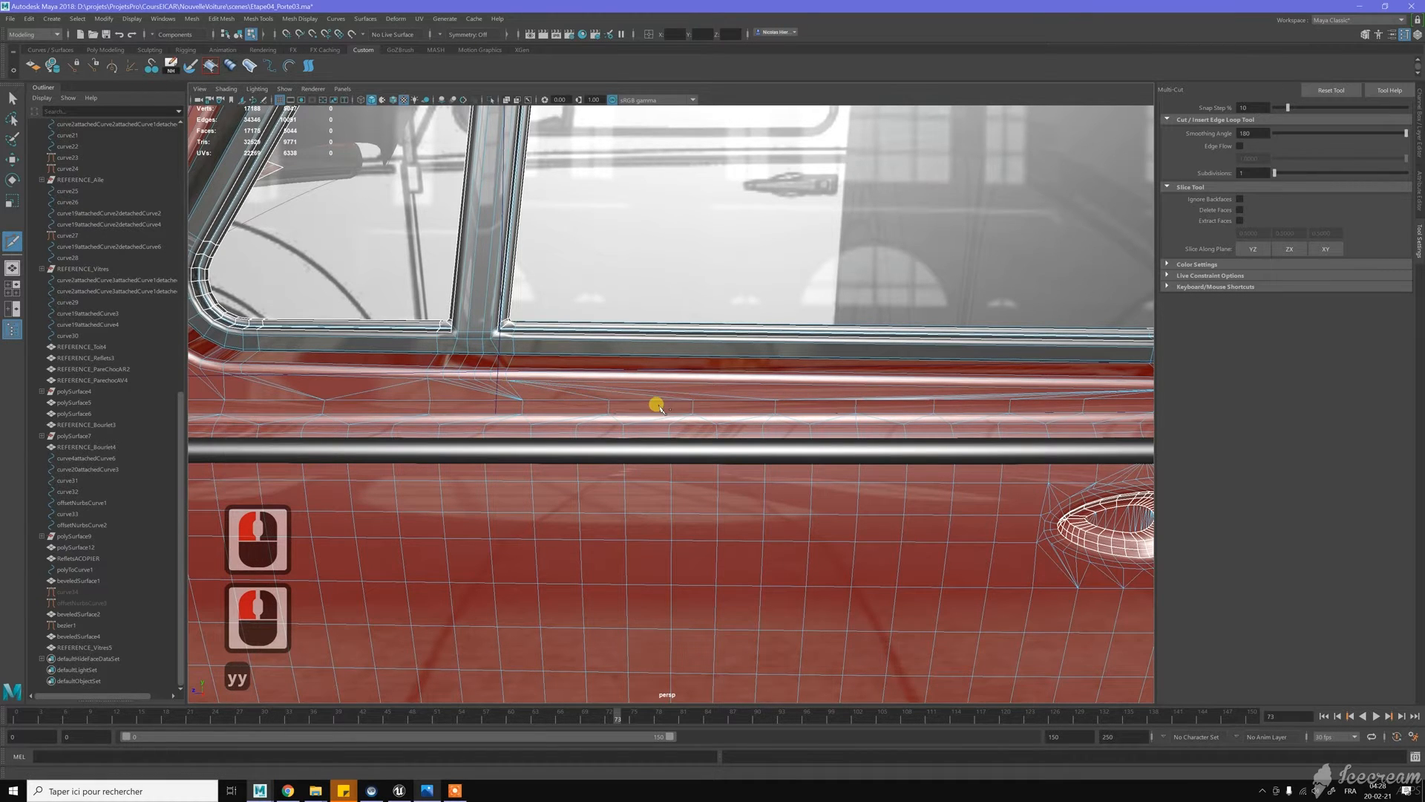
# Delete the long diagonal edges in the body surface along the slanted front pillar beside the window
pyautogui.press('w')
pyautogui.scroll(-2, 429, 398)
pyautogui.keyDown('alt'); pyautogui.moveTo(500, 398); pyautogui.dragTo(461, 392, button='middle'); pyautogui.keyUp('alt')
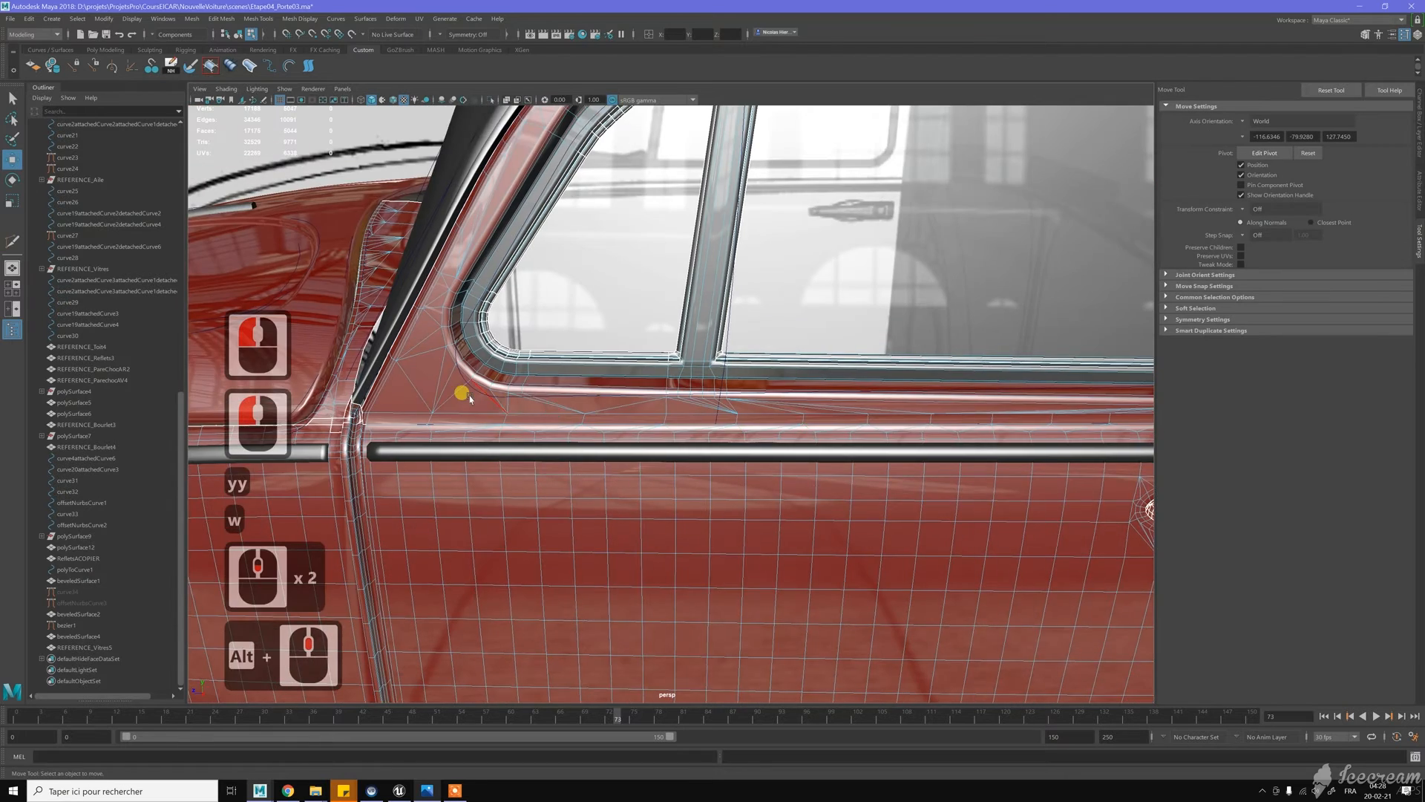
pyautogui.scroll(2, 468, 325)
pyautogui.keyDown('alt'); pyautogui.moveTo(485, 337); pyautogui.dragTo(538, 423, button='middle'); pyautogui.keyUp('alt')
pyautogui.keyDown('alt'); pyautogui.moveTo(548, 245); pyautogui.dragTo(555, 315, button='middle'); pyautogui.keyUp('alt')
pyautogui.scroll(2, 525, 337)
pyautogui.press('w')
pyautogui.click(555, 313)
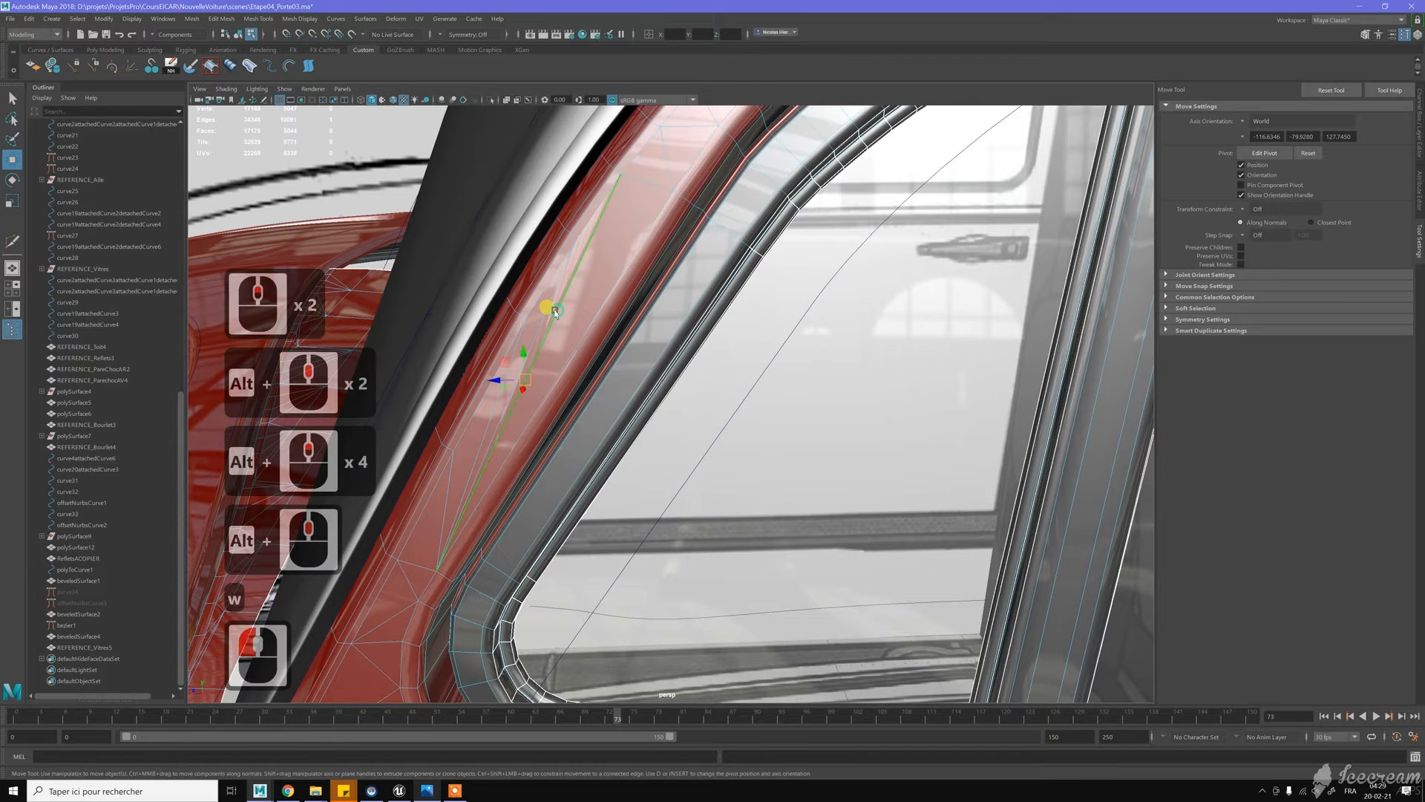
pyautogui.hotkey('ctrl', 'BackSpace')
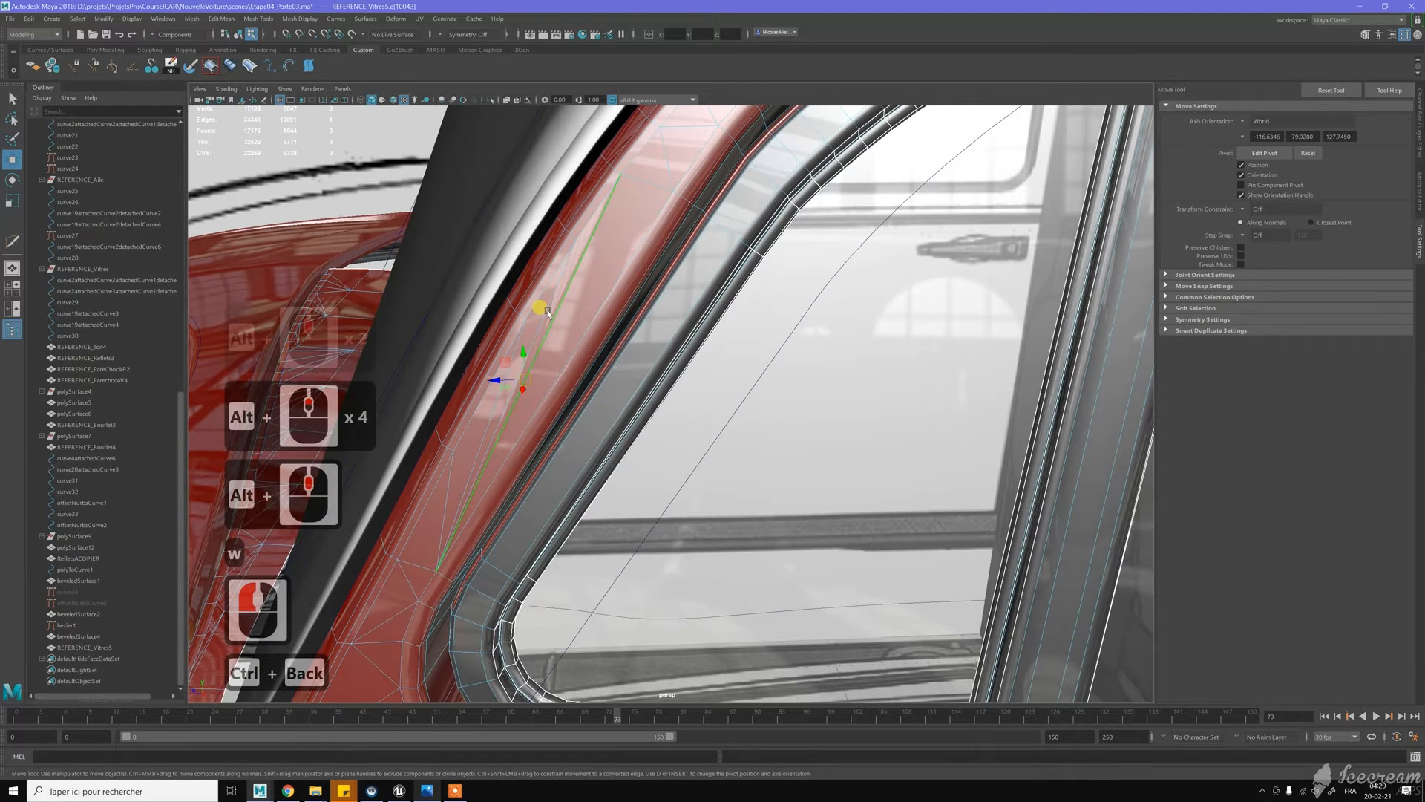
pyautogui.click(544, 312)
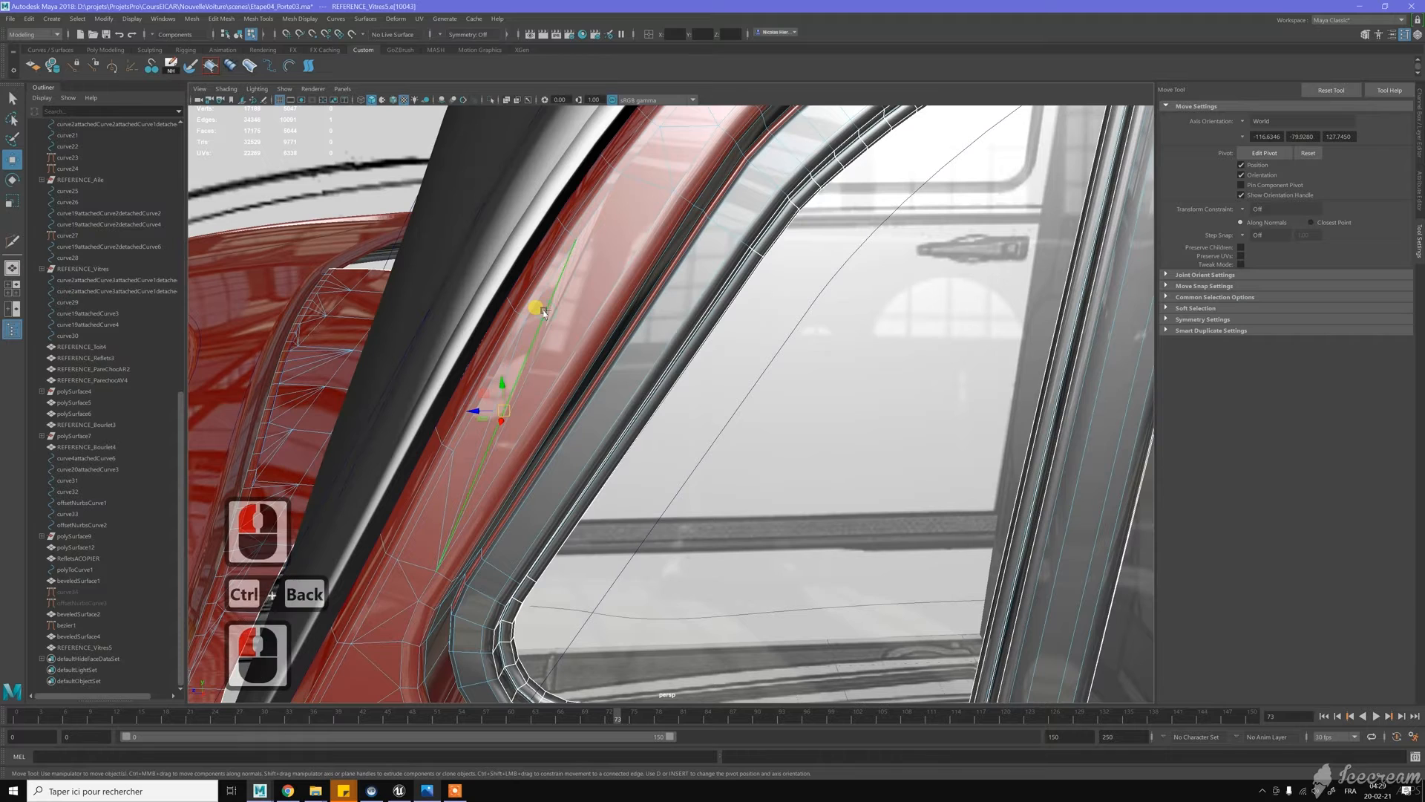
pyautogui.hotkey('ctrl', 'BackSpace')
pyautogui.click(556, 306)
pyautogui.hotkey('ctrl', 'BackSpace')
# With Multi-Cut, connect two outer-edge vertices of the front pillar to the upper vertex on its window side
pyautogui.press('w')
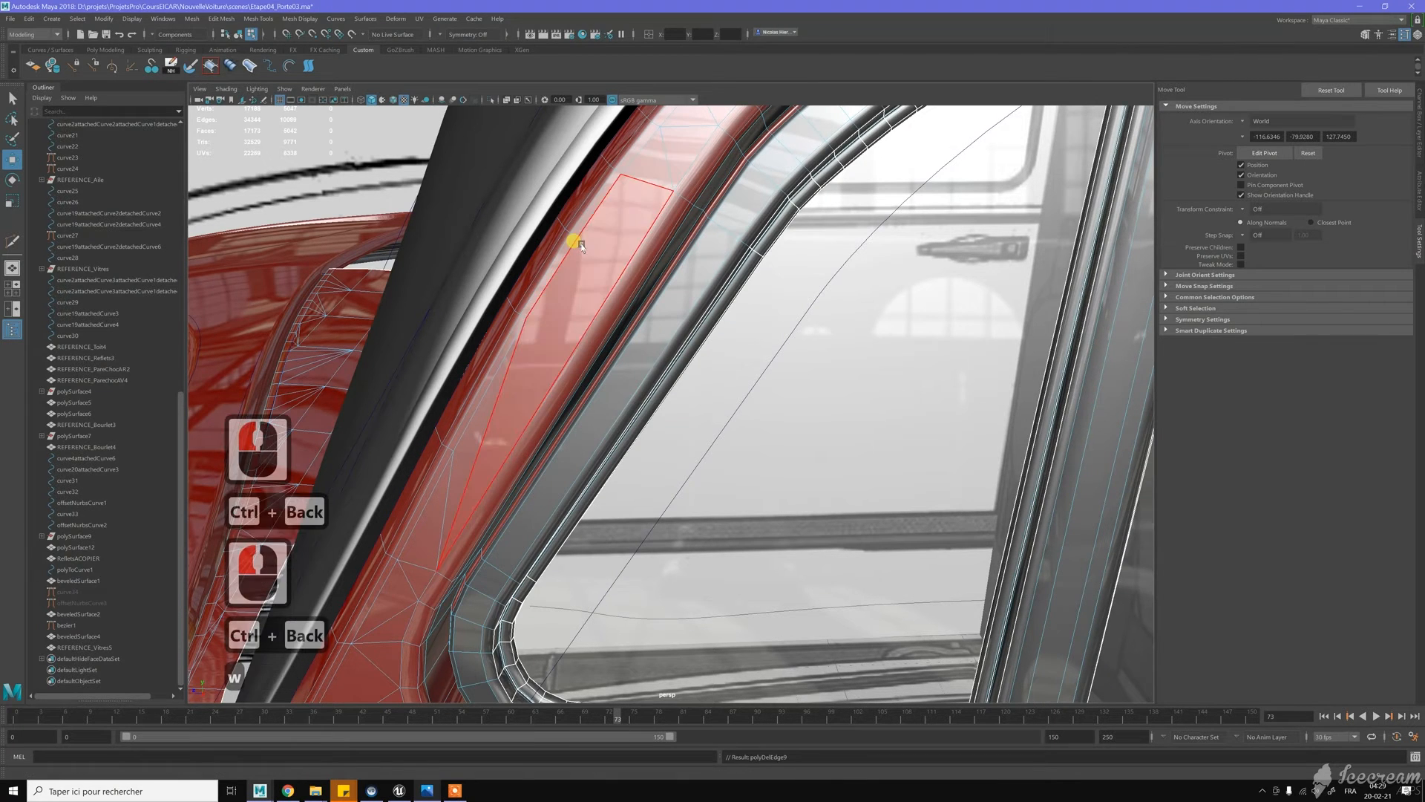
pyautogui.moveTo(584, 244); pyautogui.dragTo(541, 235, button='right')
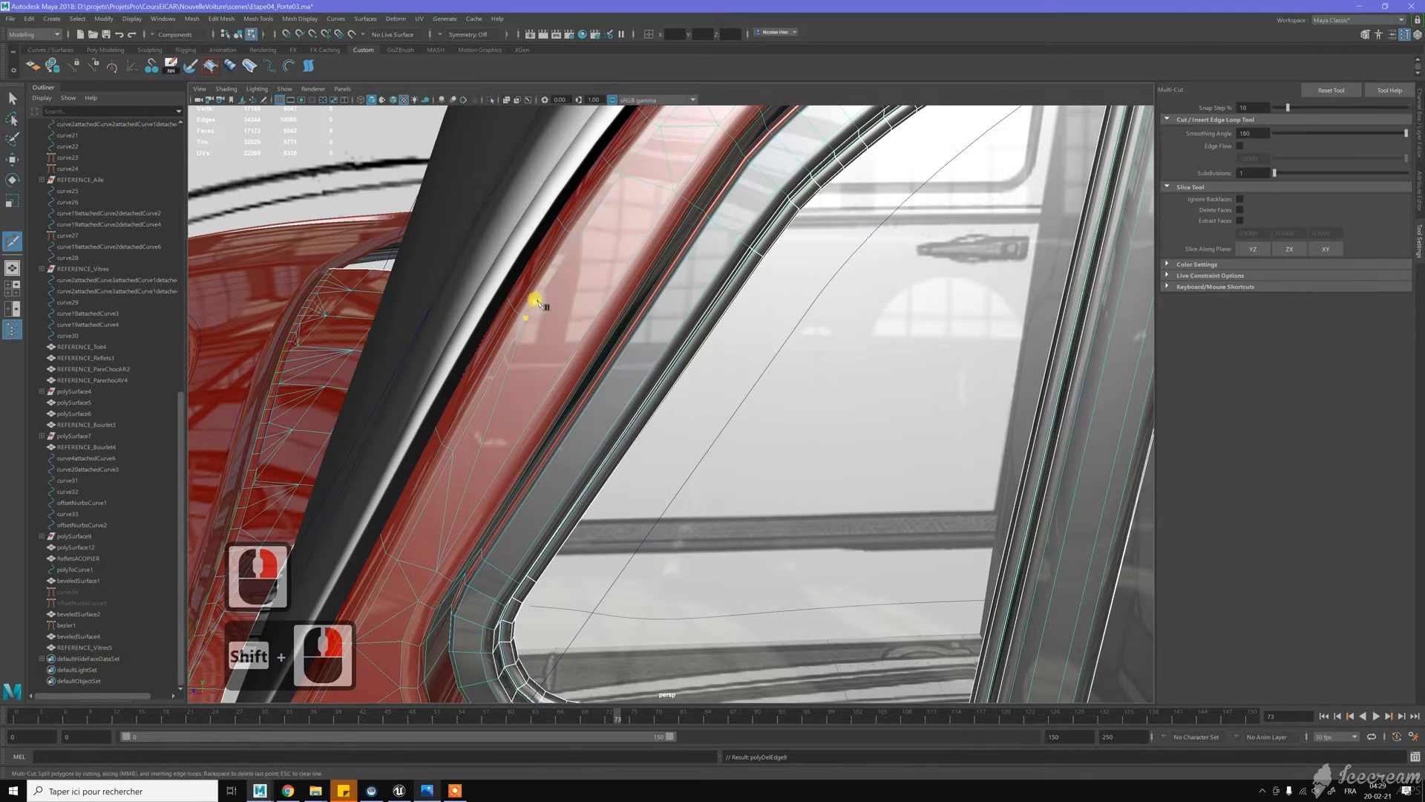
pyautogui.click(655, 183)
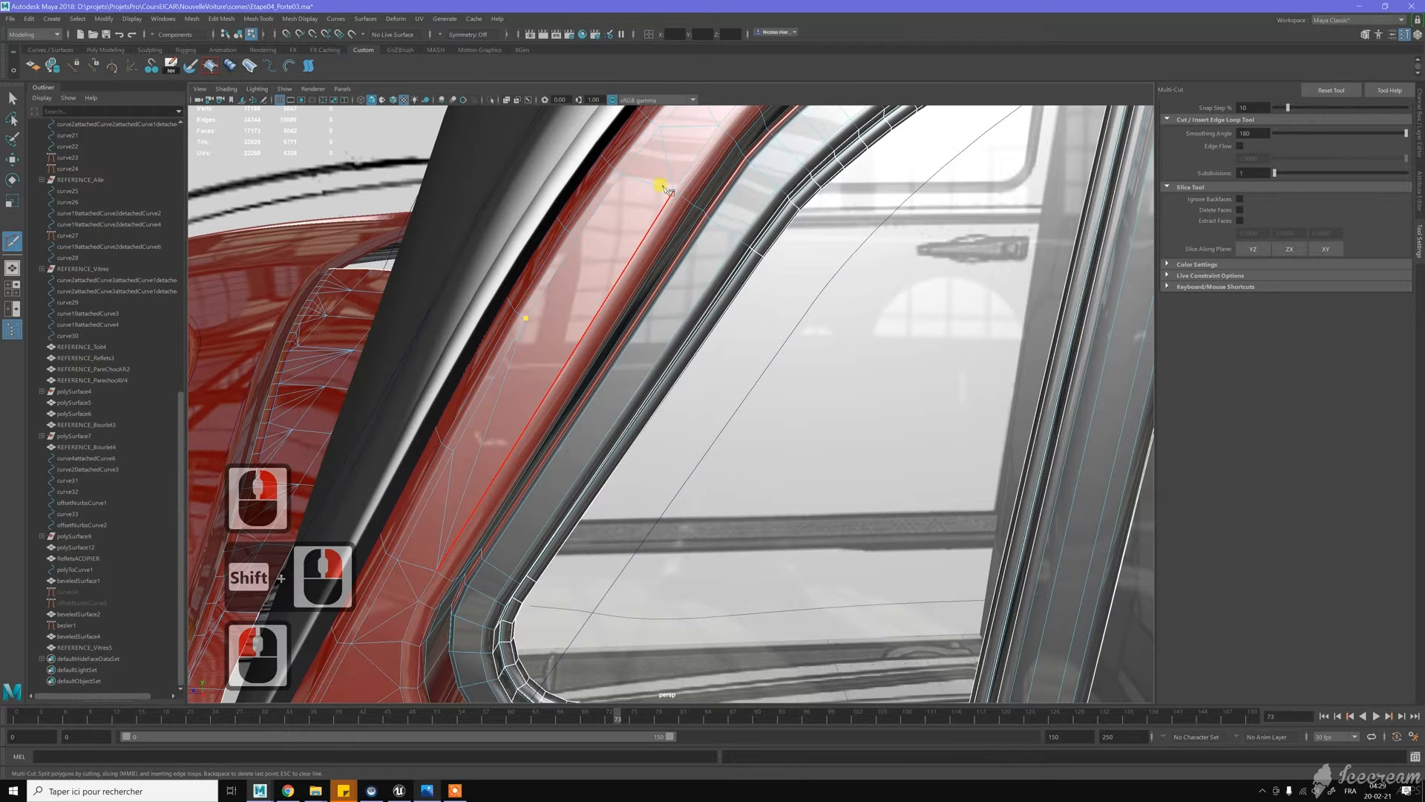
pyautogui.click(672, 191)
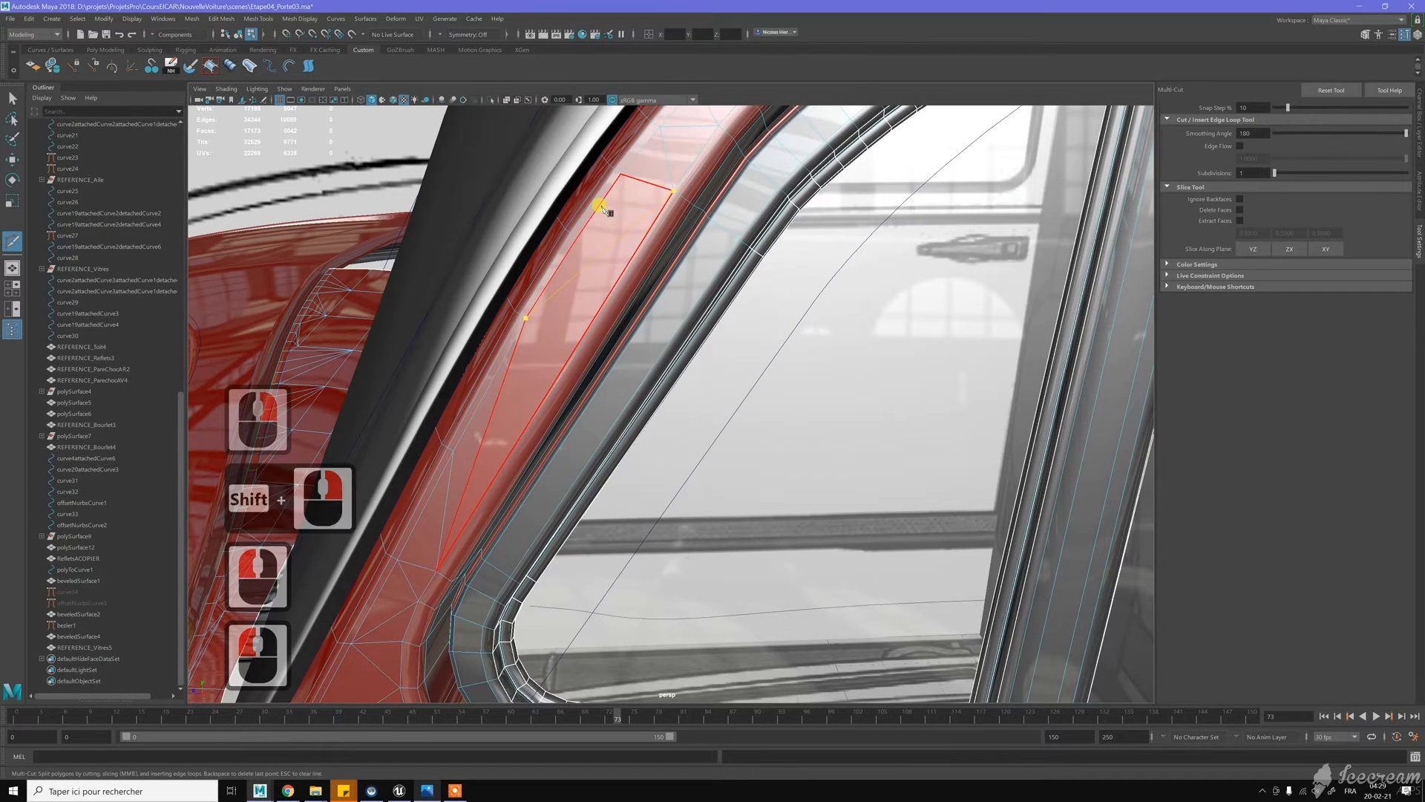
pyautogui.click(553, 243)
pyautogui.press('y')
pyautogui.press('y')
pyautogui.press('y')
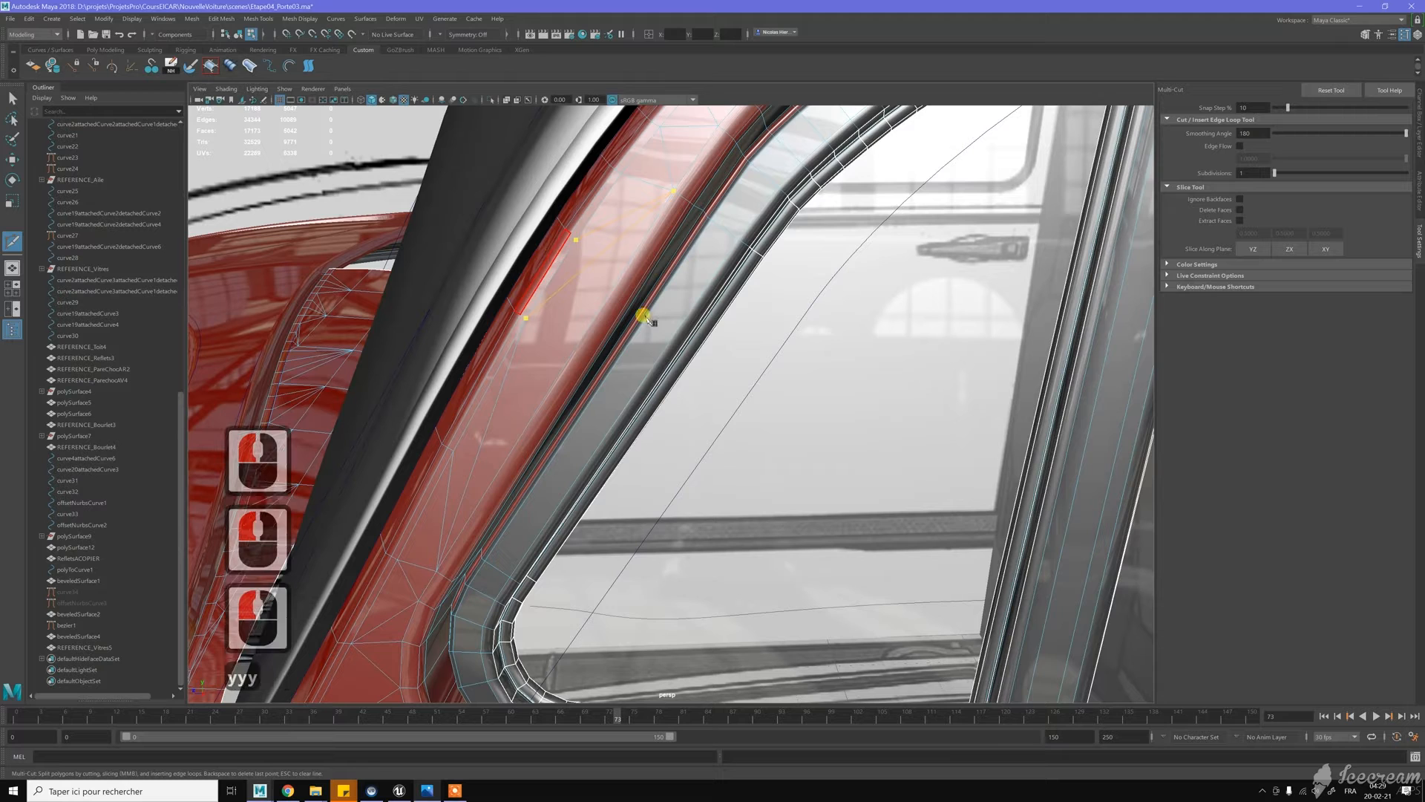
# Delete the two narrow diagonal edges fanning toward the curved frame at the window's upper rear corner
pyautogui.scroll(-3, 671, 337)
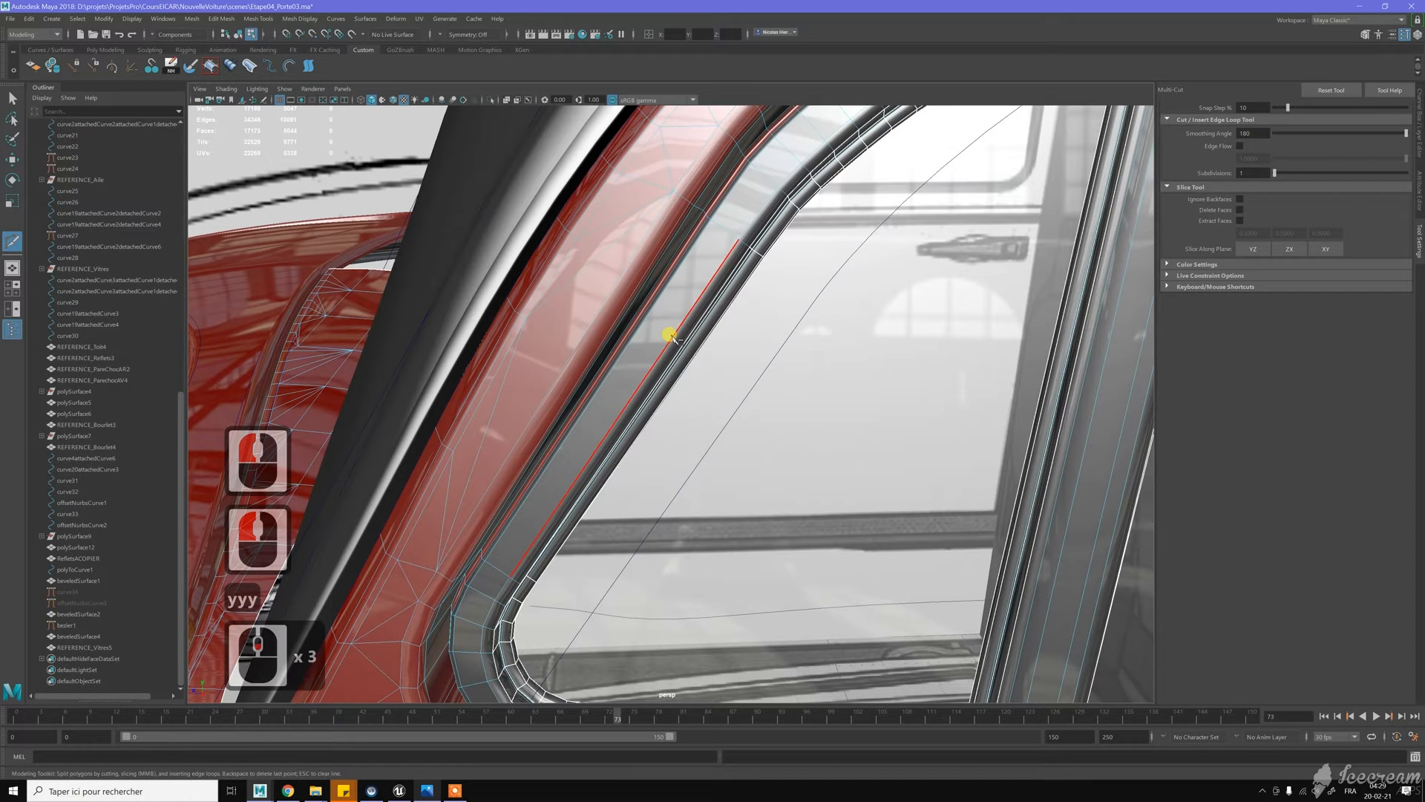
pyautogui.scroll(-4, 734, 294)
pyautogui.keyDown('alt'); pyautogui.moveTo(706, 337); pyautogui.dragTo(437, 432, button='middle'); pyautogui.keyUp('alt')
pyautogui.keyDown('alt'); pyautogui.scroll(-4, 572, 347); pyautogui.keyUp('alt')
pyautogui.keyDown('alt'); pyautogui.moveTo(900, 385); pyautogui.dragTo(804, 357, button='middle'); pyautogui.keyUp('alt')
pyautogui.keyDown('alt'); pyautogui.moveTo(896, 312); pyautogui.dragTo(725, 359, button='middle'); pyautogui.keyUp('alt')
pyautogui.keyDown('alt'); pyautogui.scroll(7, 817, 315); pyautogui.keyUp('alt')
pyautogui.click(694, 353)
pyautogui.press('w')
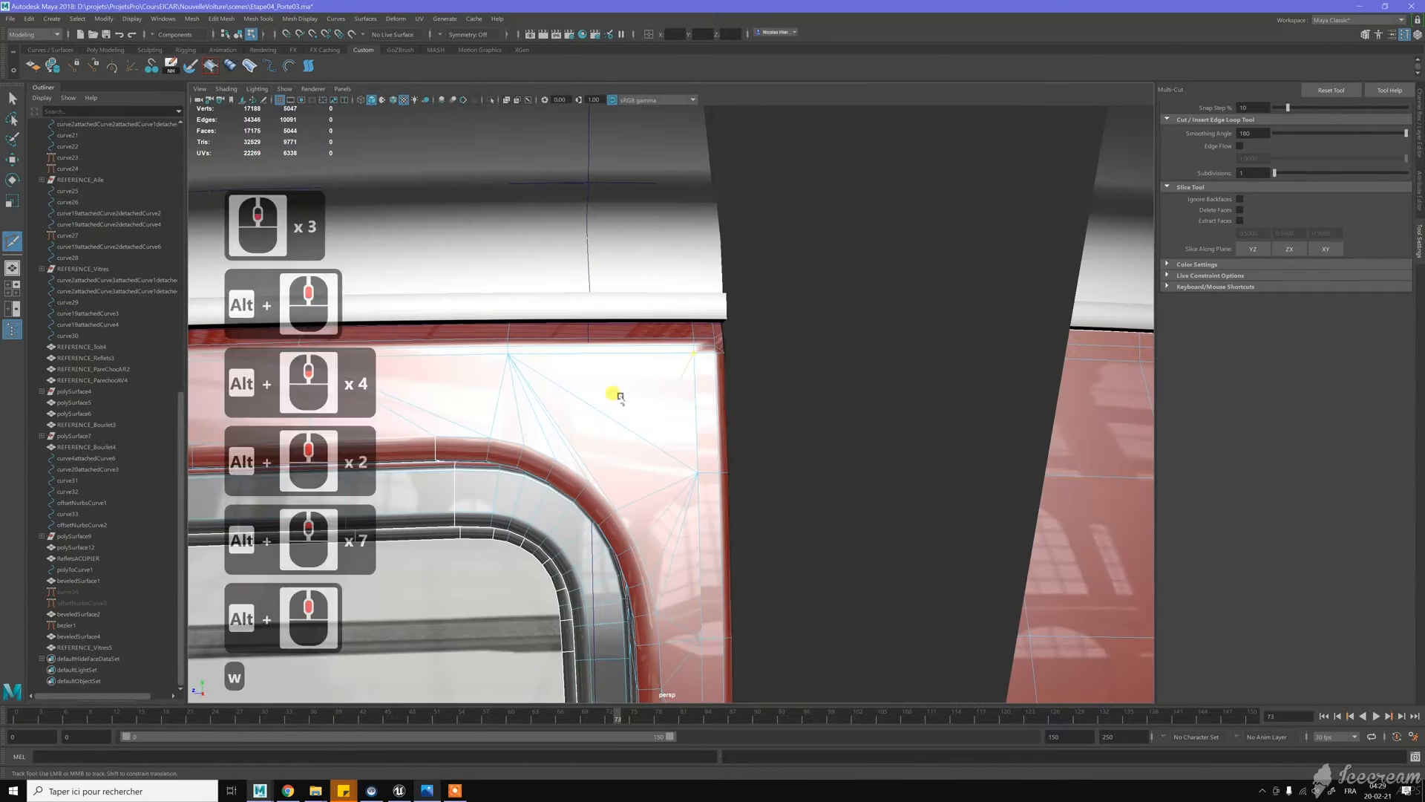
pyautogui.keyDown('alt'); pyautogui.moveTo(621, 397); pyautogui.dragTo(653, 344, button='middle'); pyautogui.keyUp('alt')
pyautogui.press('w')
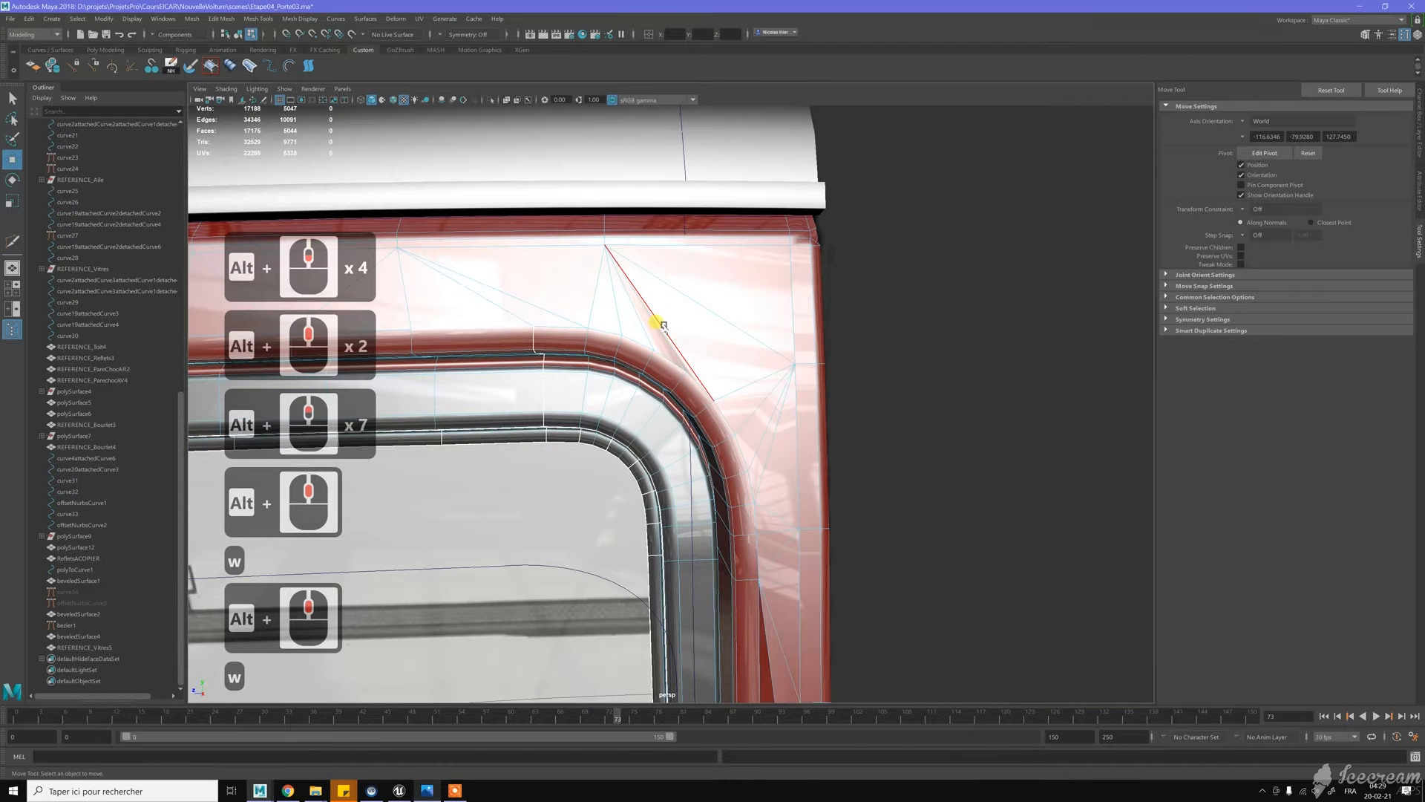
pyautogui.click(660, 327)
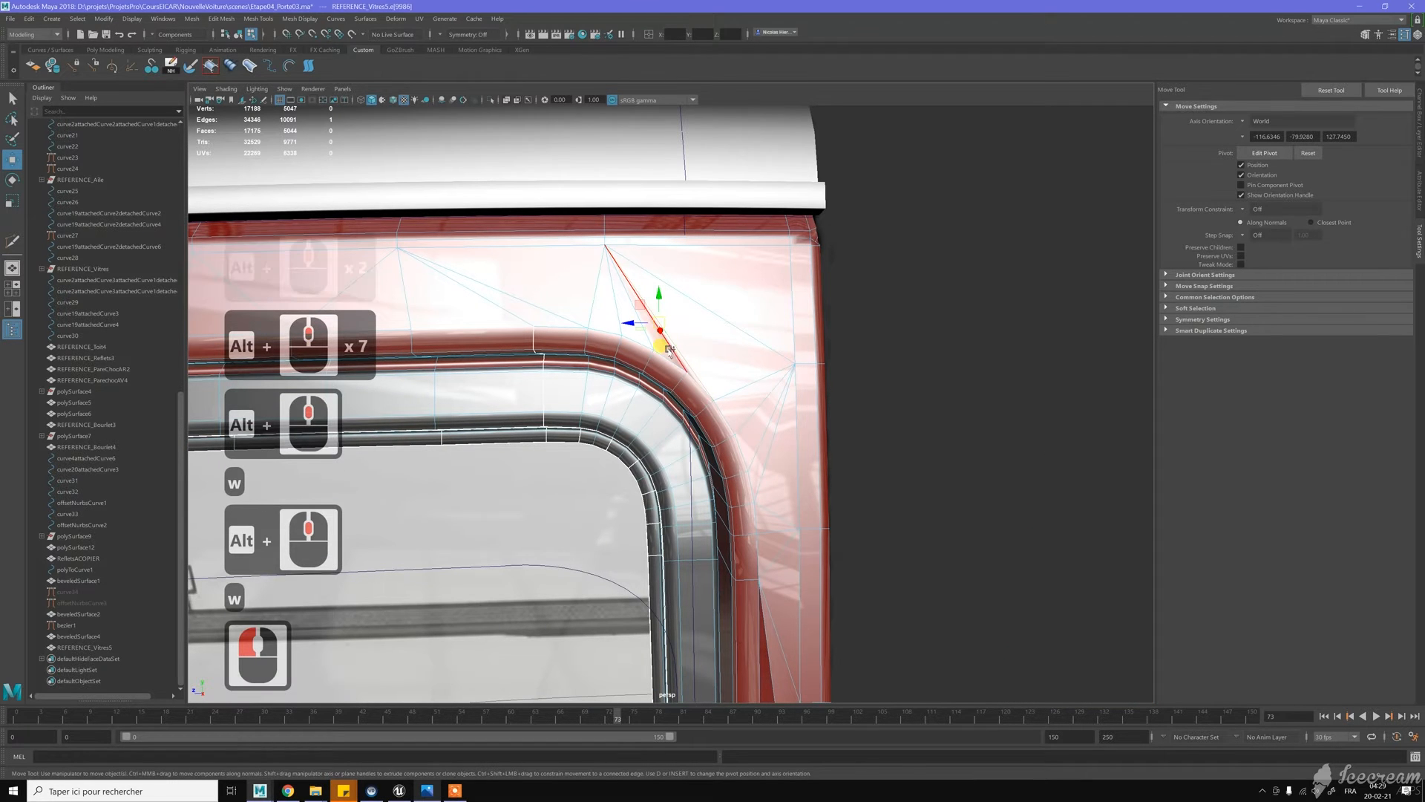
pyautogui.keyDown('shift'); pyautogui.click(672, 355); pyautogui.keyUp('shift')
pyautogui.hotkey('ctrl', 'BackSpace')
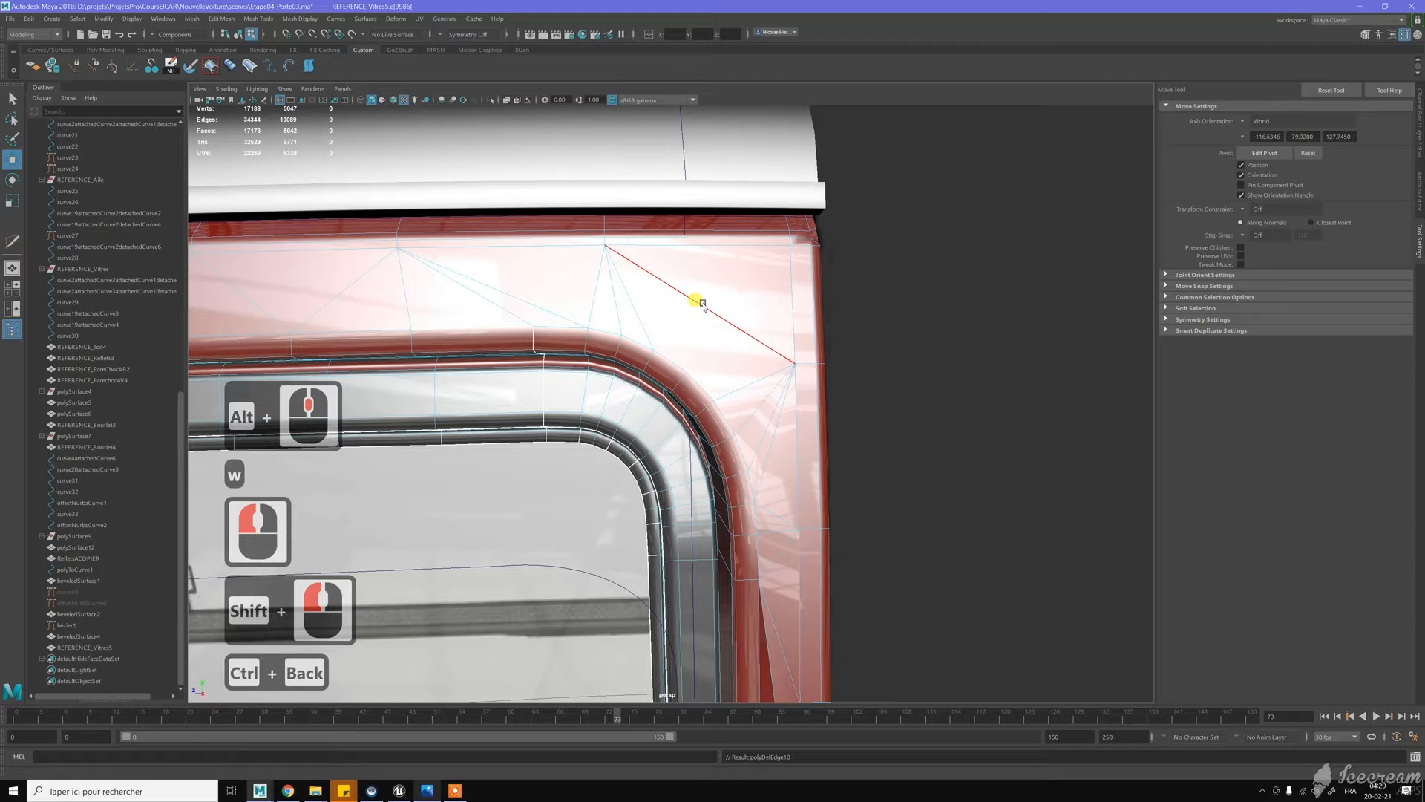
# Delete the long diagonal edges between the body's top line and the rear pillar at the window's upper rear corner
pyautogui.click(702, 303)
pyautogui.hotkey('ctrl', 'BackSpace')
pyautogui.click(703, 308)
pyautogui.hotkey('ctrl', 'BackSpace')
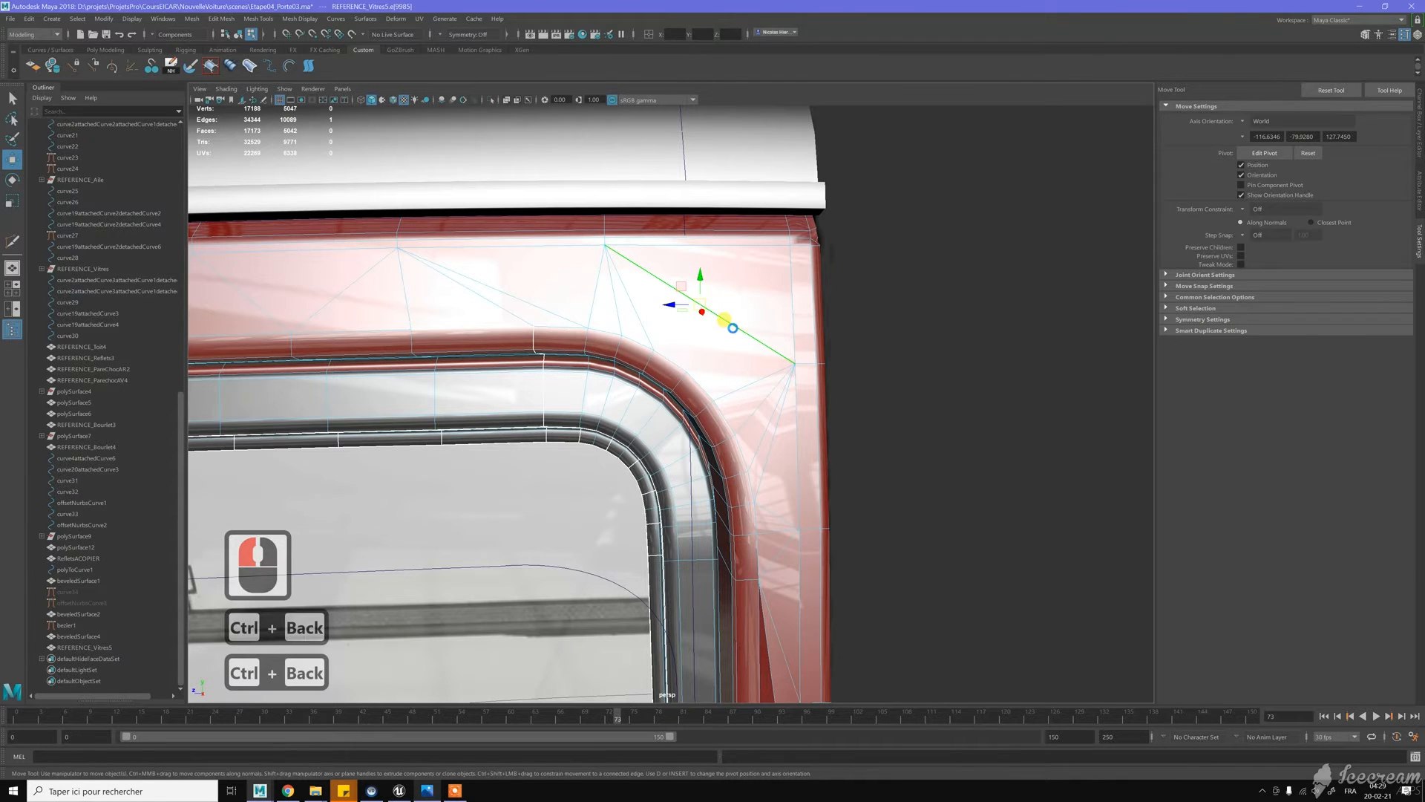
# With Multi-Cut, connect the body's upper rear corner vertex to the vertices along the curved window frame corner
pyautogui.press('w')
pyautogui.moveTo(726, 287); pyautogui.dragTo(757, 268, button='right')
pyautogui.keyDown('shift'); pyautogui.rightClick(732, 288); pyautogui.keyUp('shift')
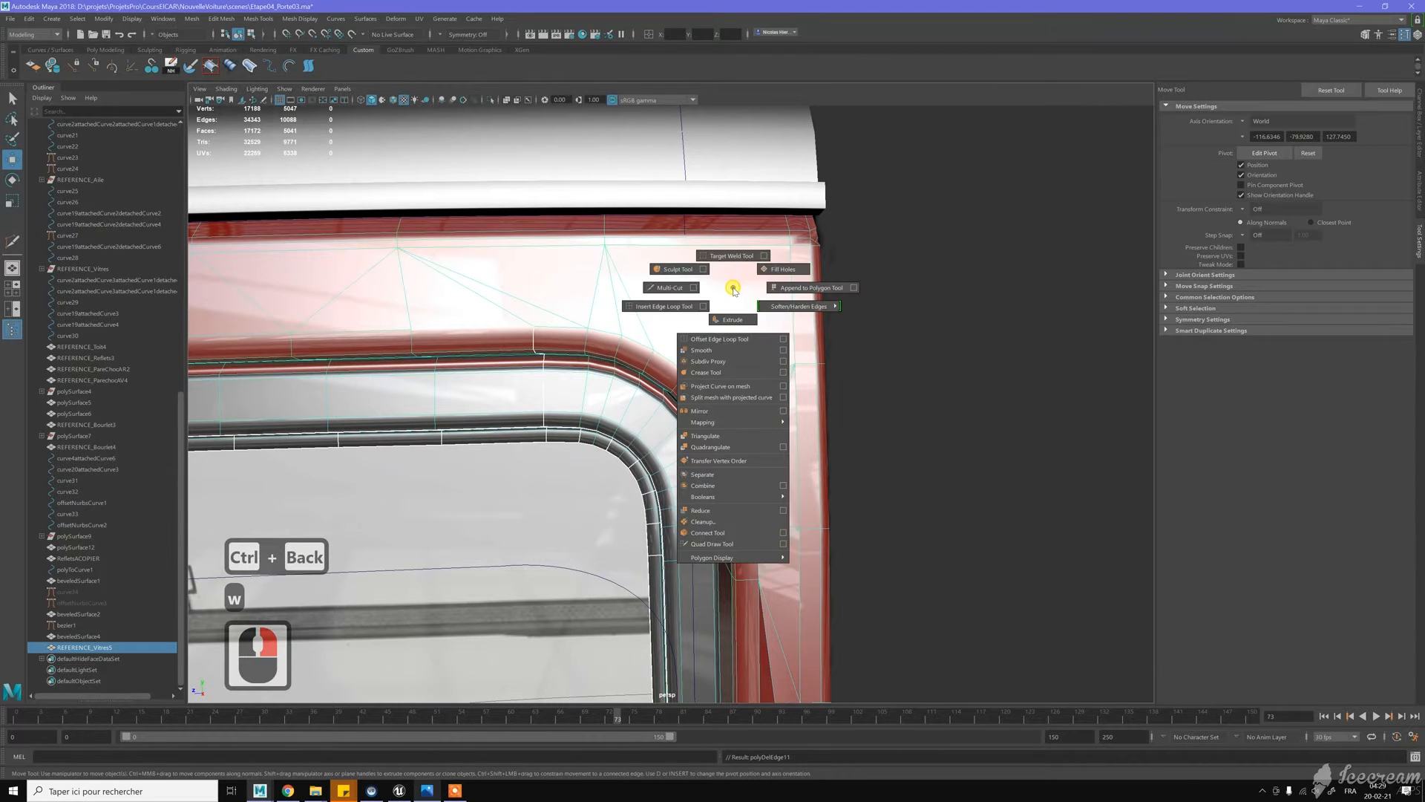
pyautogui.click(670, 288)
pyautogui.click(789, 245)
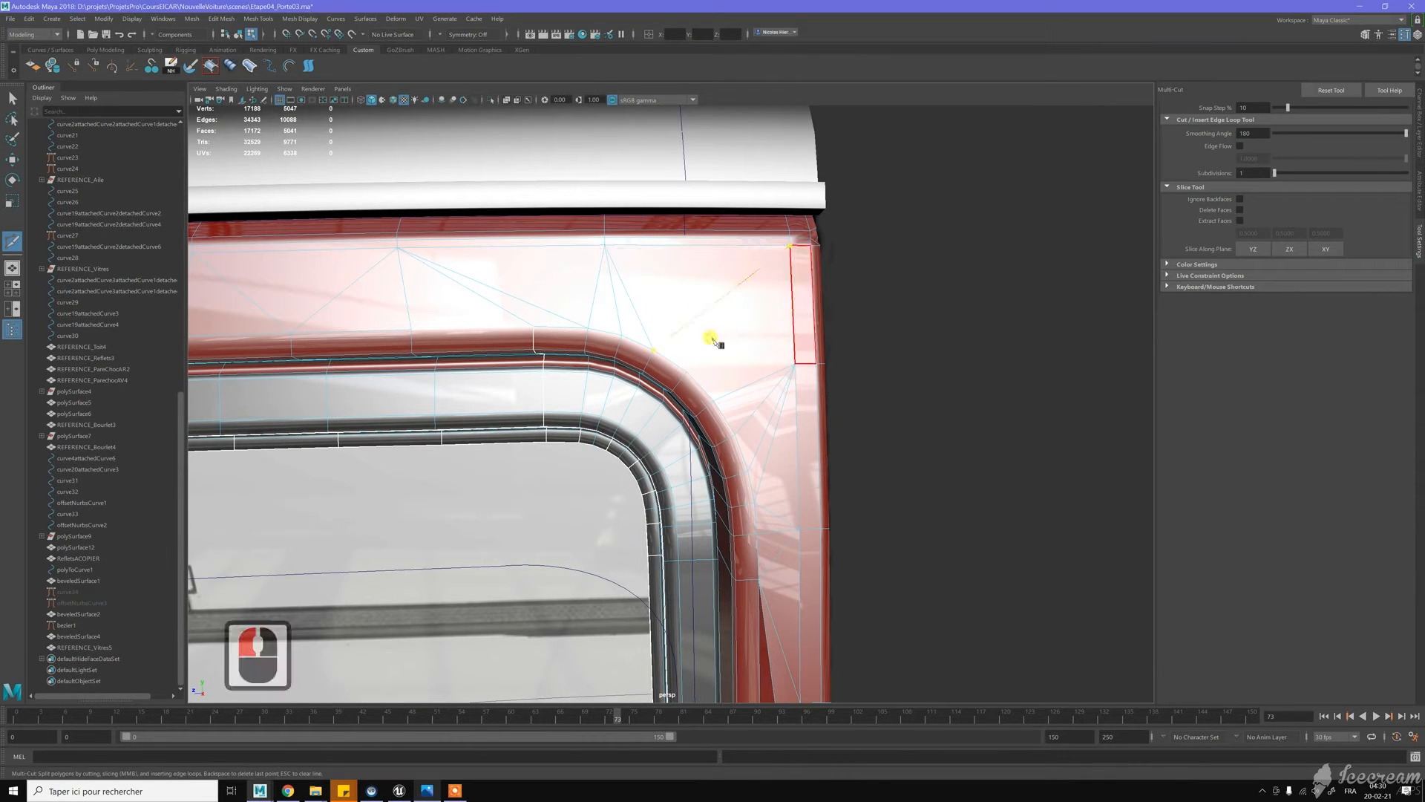
pyautogui.click(749, 433)
pyautogui.press('y')
pyautogui.press('y')
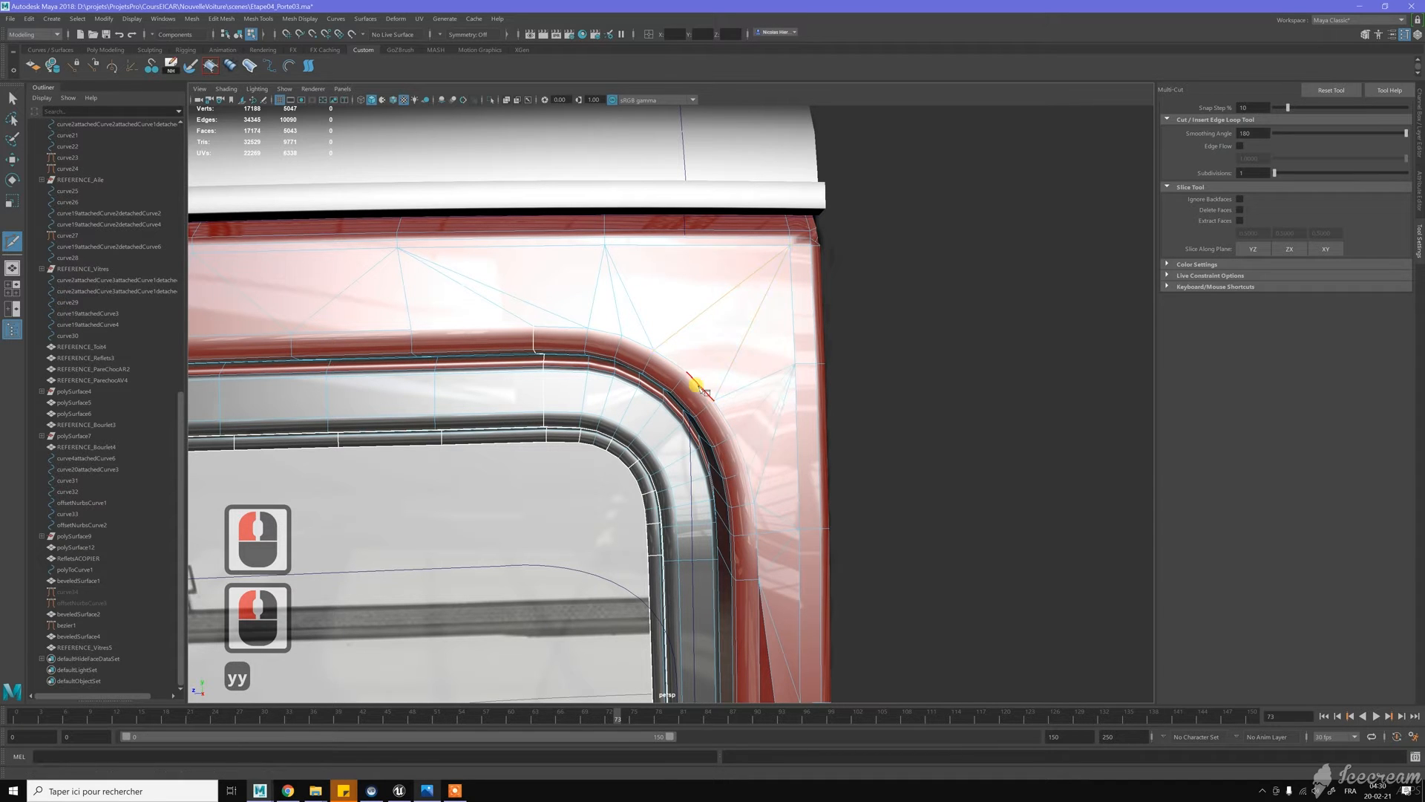
pyautogui.click(686, 372)
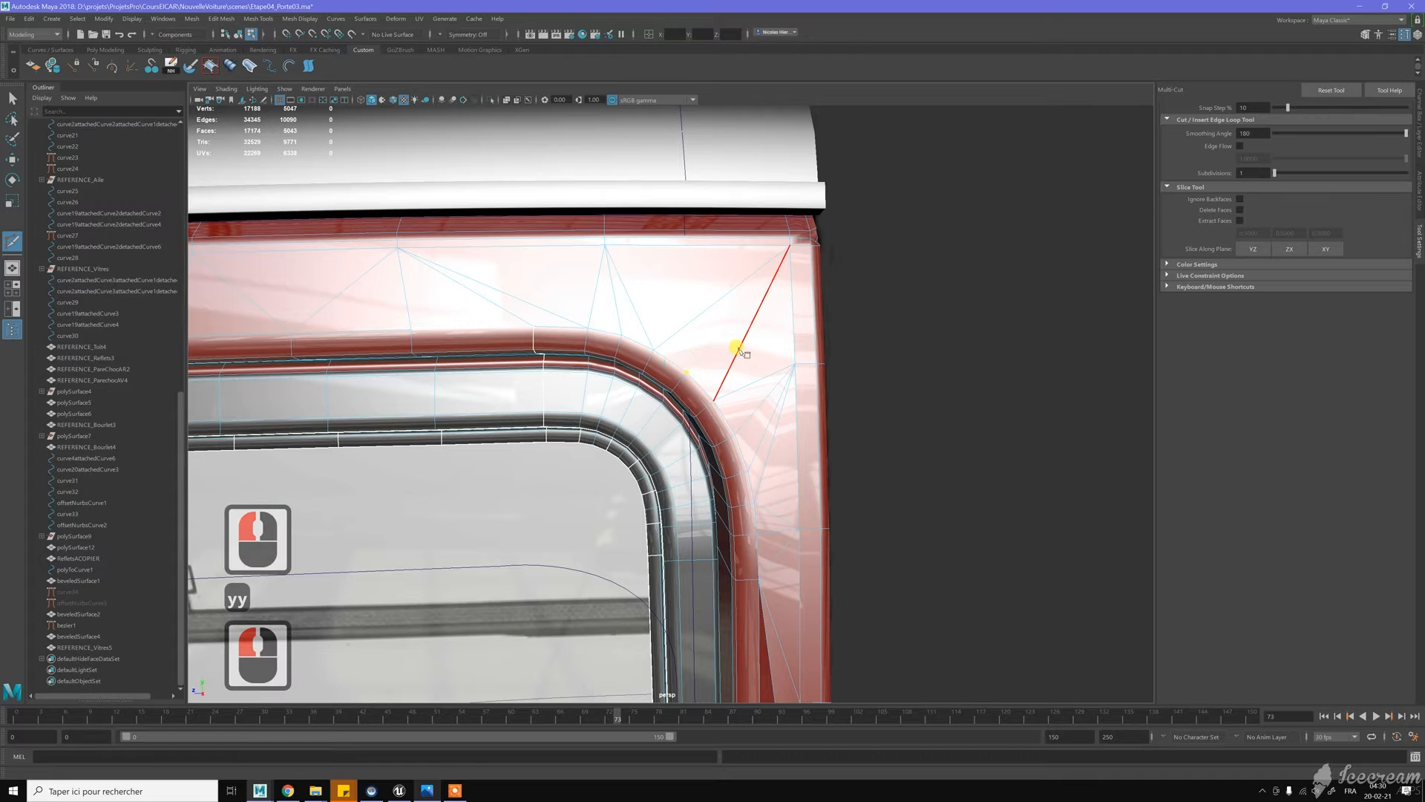
pyautogui.click(794, 248)
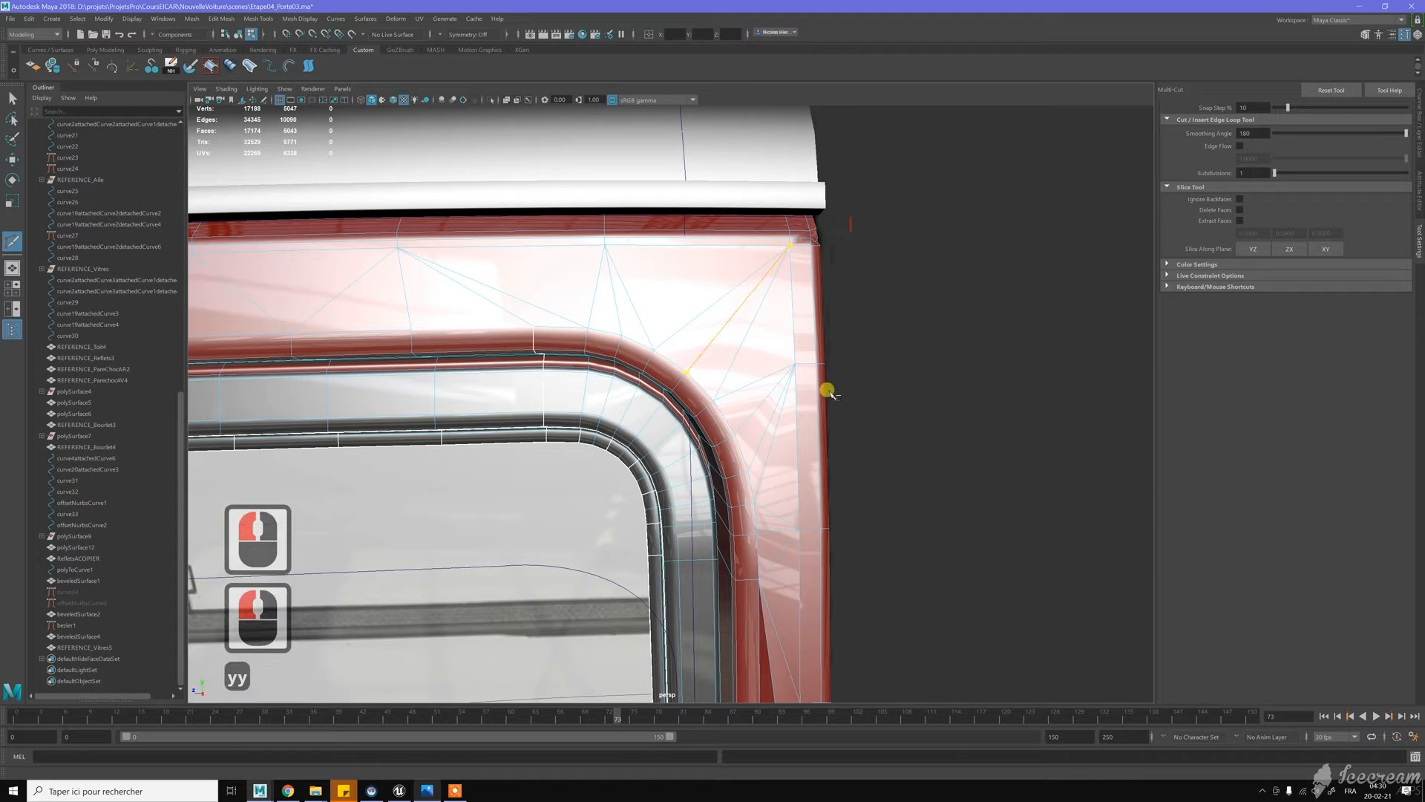
pyautogui.press('w')
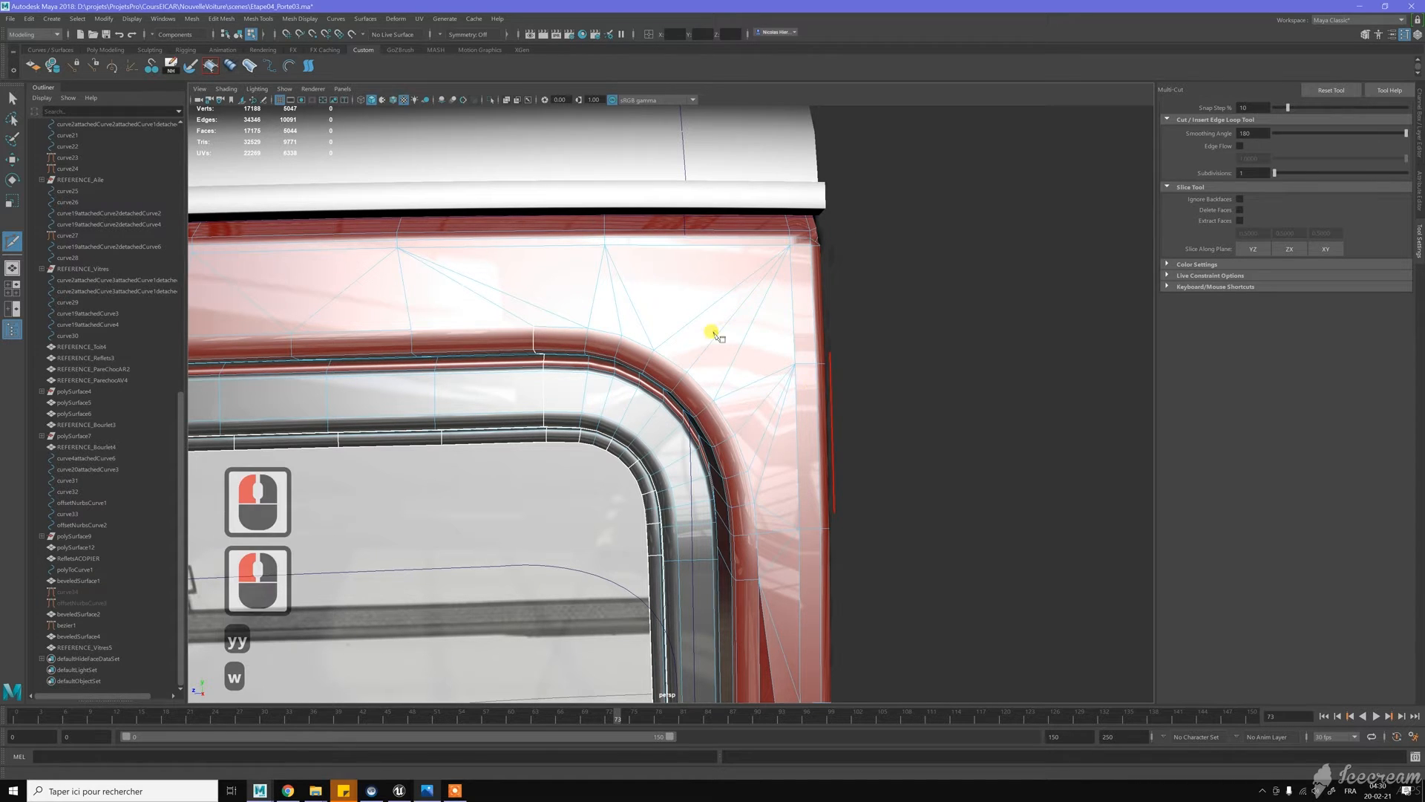
# Return to object selection, deselect the body mesh, and hide layer1
pyautogui.moveTo(714, 333); pyautogui.dragTo(772, 308, button='right')
pyautogui.scroll(4, 785, 308)
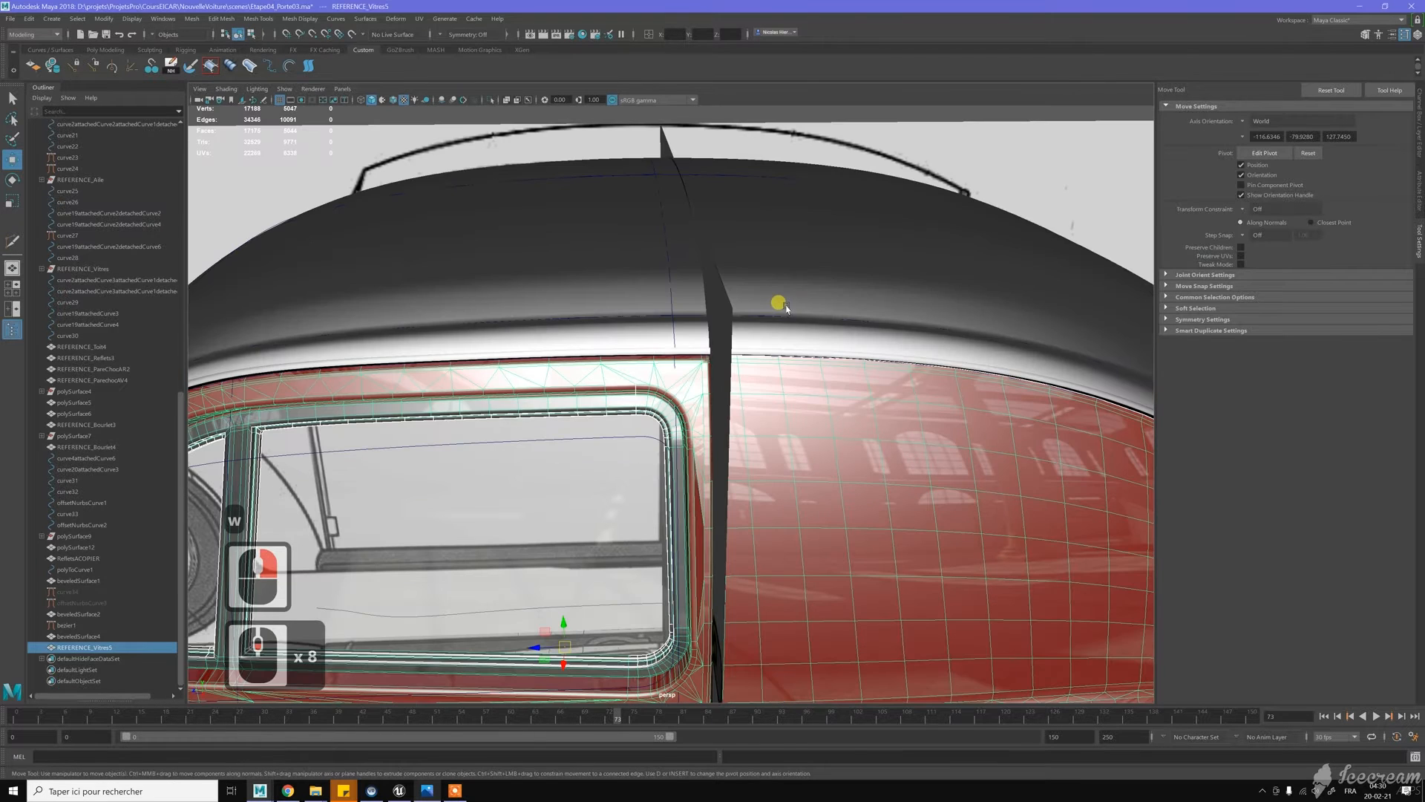
pyautogui.click(996, 182)
pyautogui.scroll(-2, 770, 355)
pyautogui.keyDown('alt'); pyautogui.moveTo(770, 354); pyautogui.dragTo(764, 408); pyautogui.keyUp('alt')
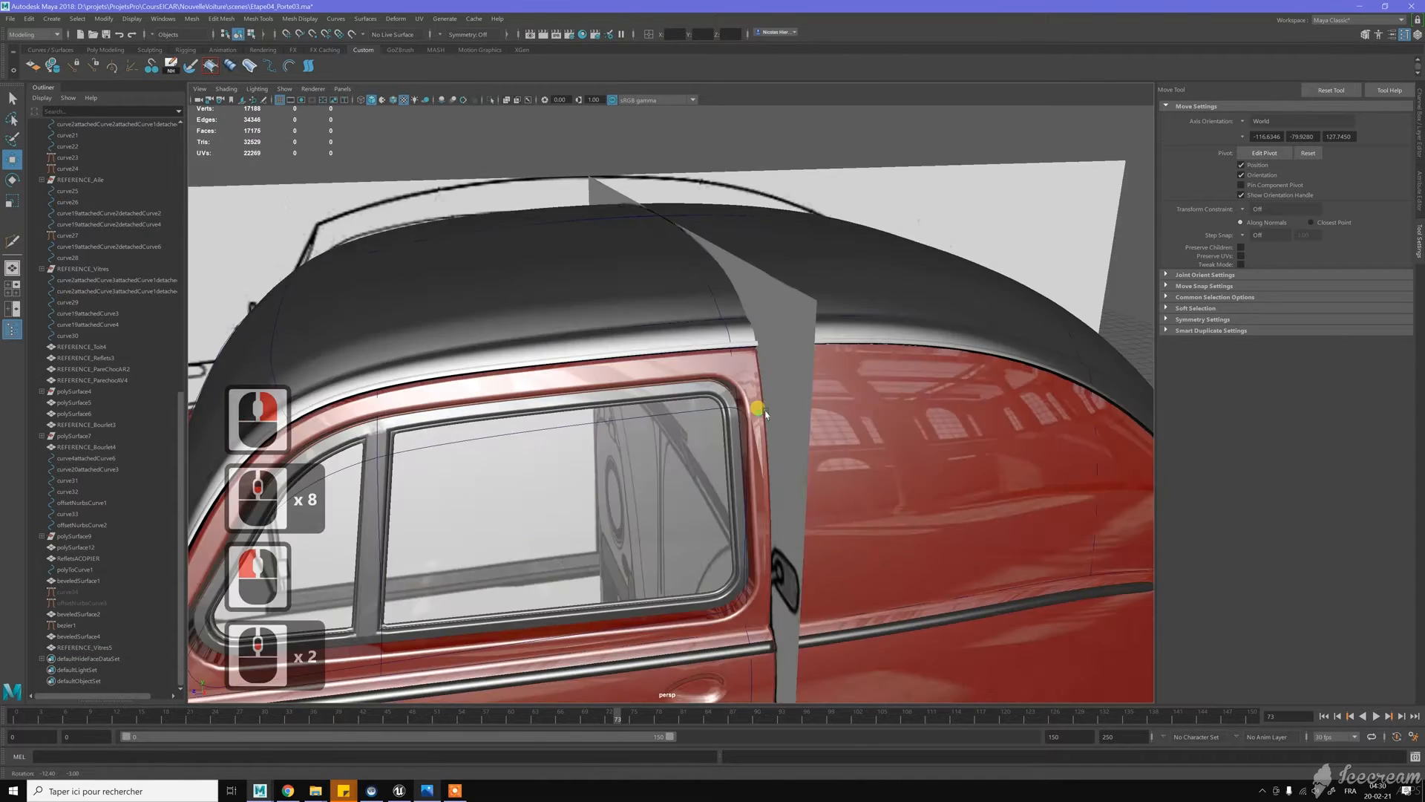
pyautogui.click(1415, 157)
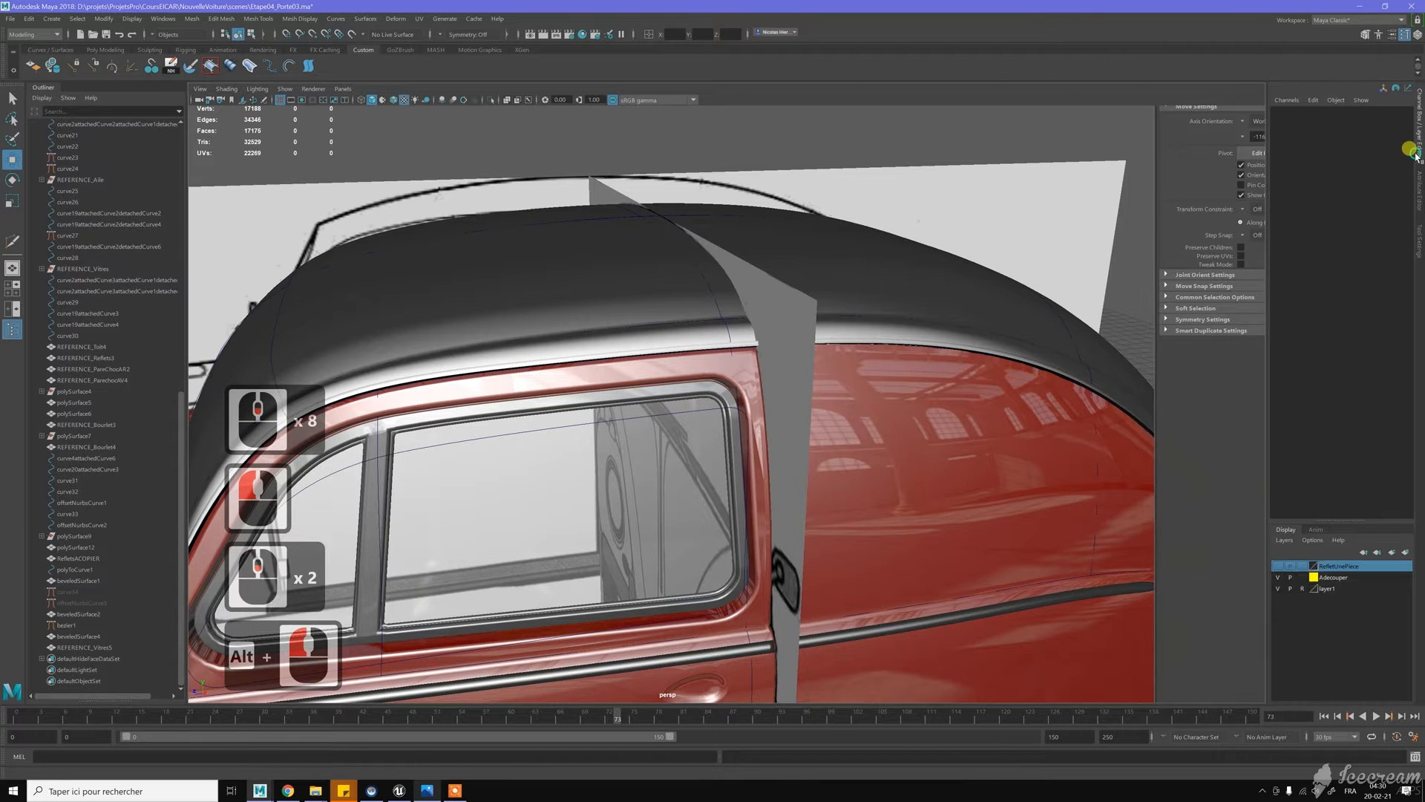
pyautogui.click(1277, 588)
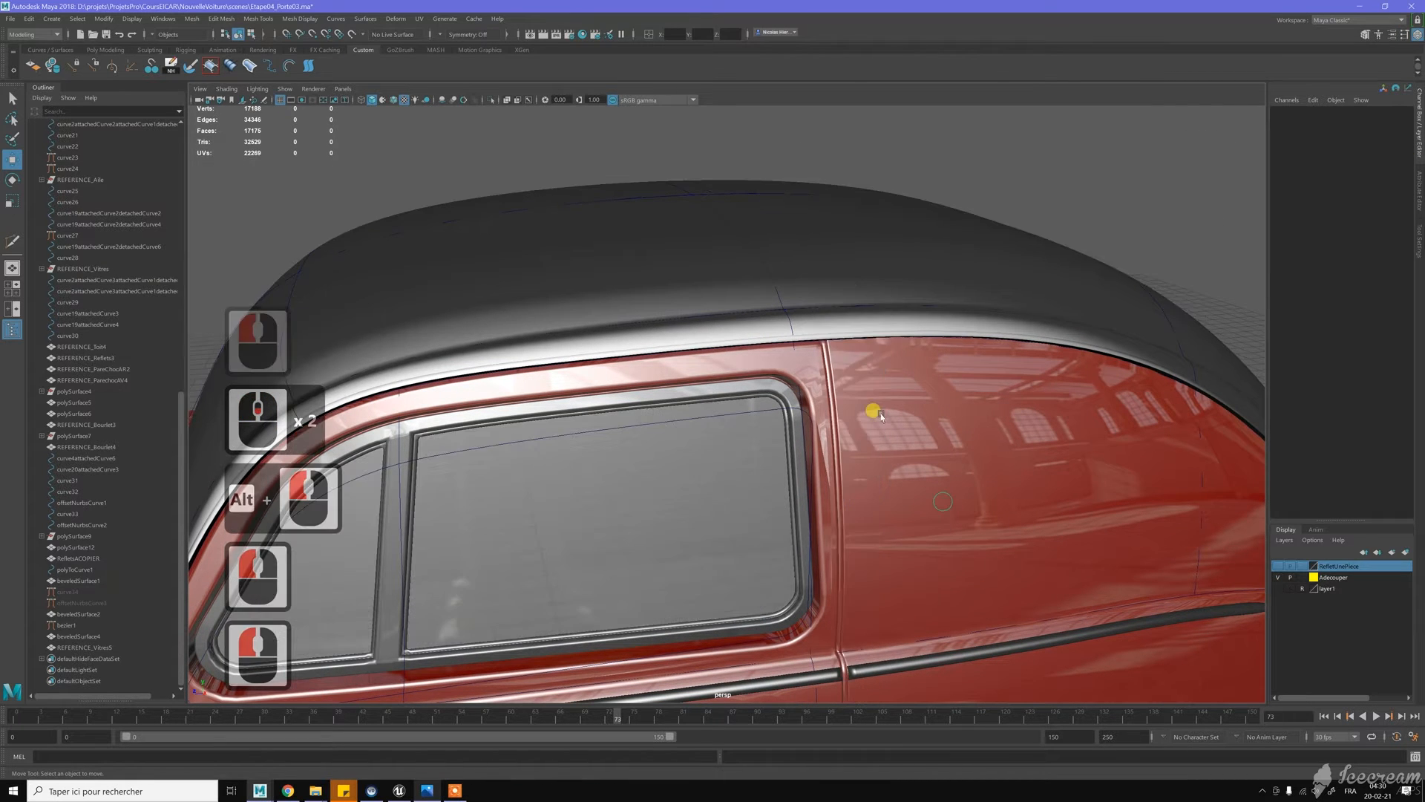
# Soften all the edges of the joined body and window mesh, and check the shading around the window frame
pyautogui.keyDown('alt'); pyautogui.moveTo(866, 407); pyautogui.dragTo(896, 405); pyautogui.keyUp('alt')
pyautogui.click(896, 407)
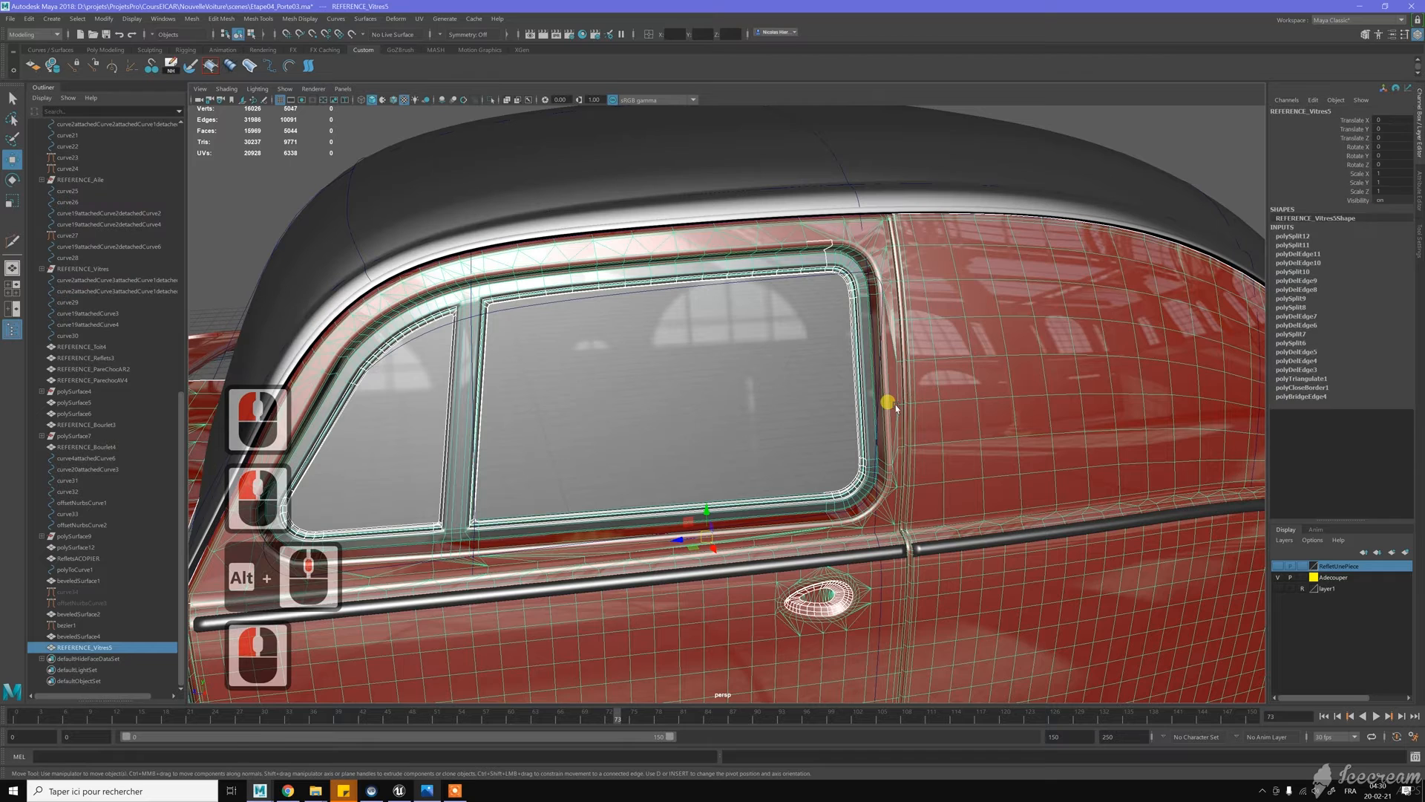
pyautogui.keyDown('shift'); pyautogui.moveTo(896, 408); pyautogui.dragTo(1005, 408, button='right'); pyautogui.keyUp('shift')
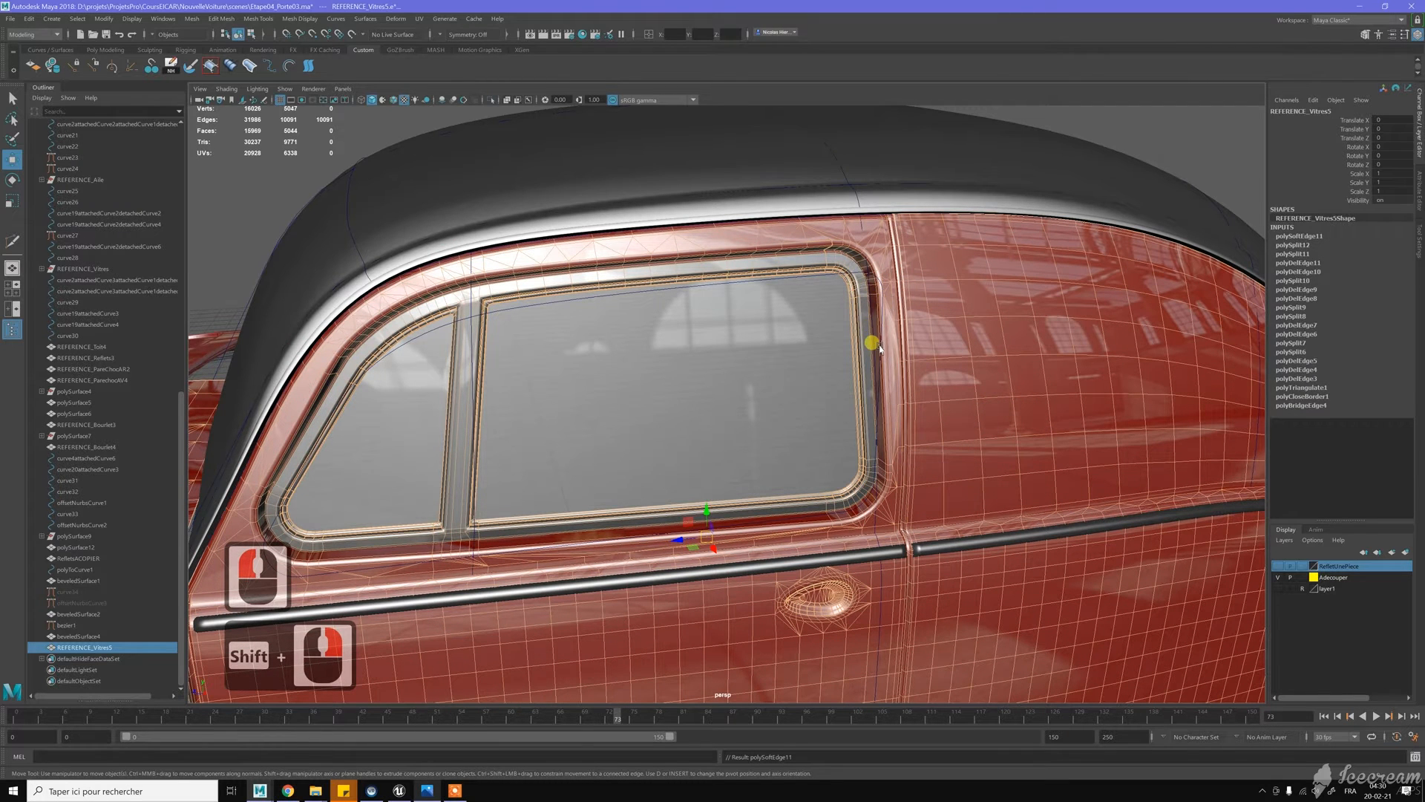
pyautogui.scroll(6, 872, 343)
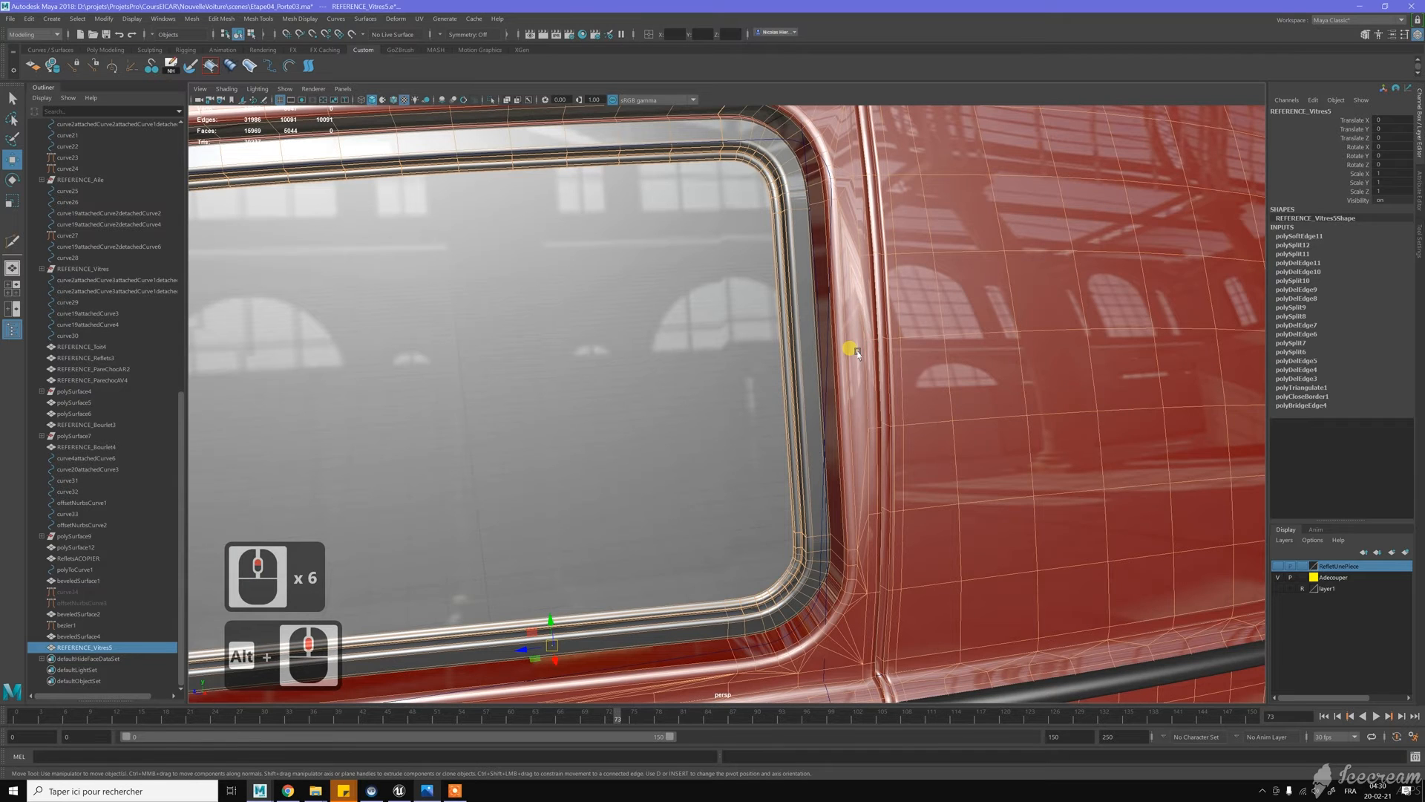
pyautogui.scroll(-6, 851, 349)
pyautogui.scroll(-2, 857, 353)
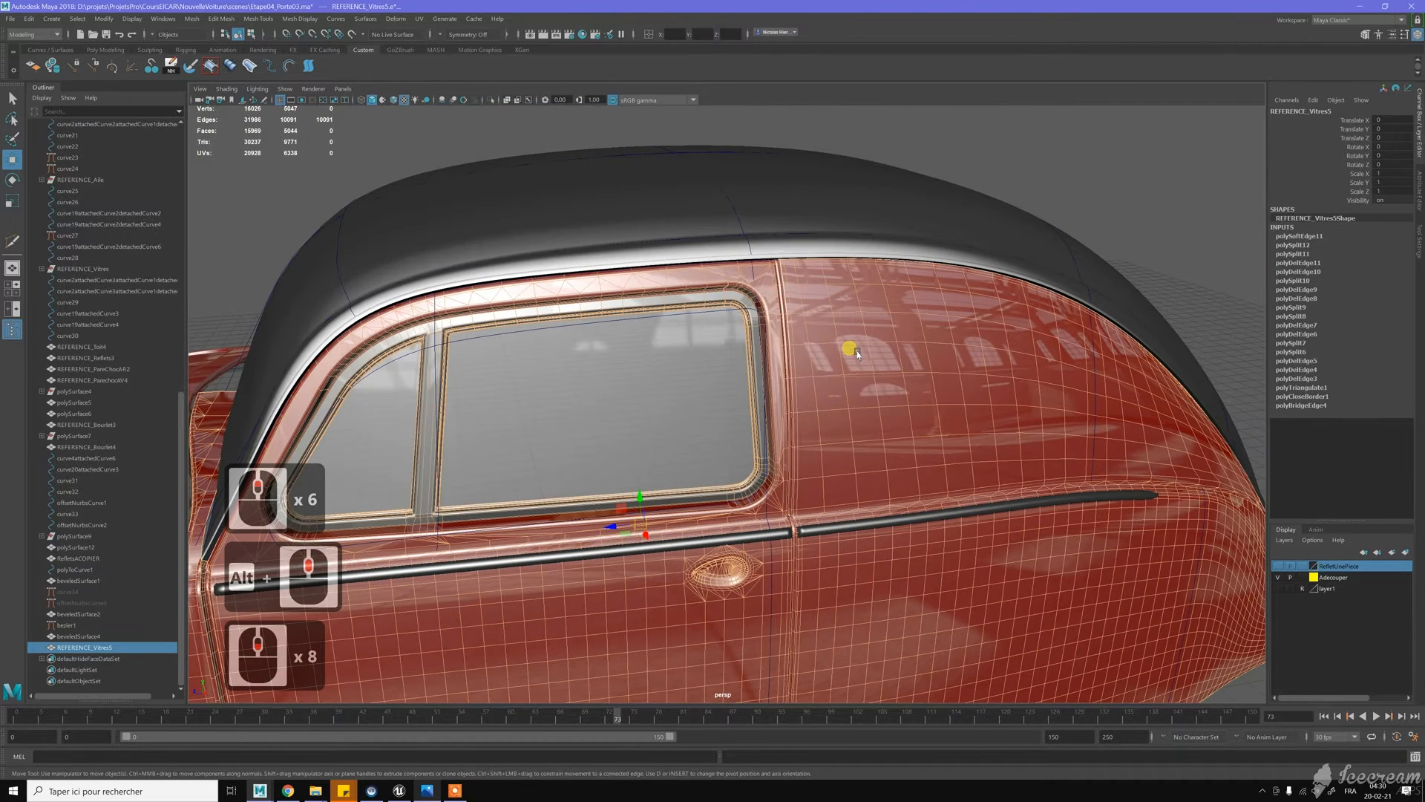
pyautogui.scroll(6, 816, 359)
pyautogui.scroll(-6, 820, 366)
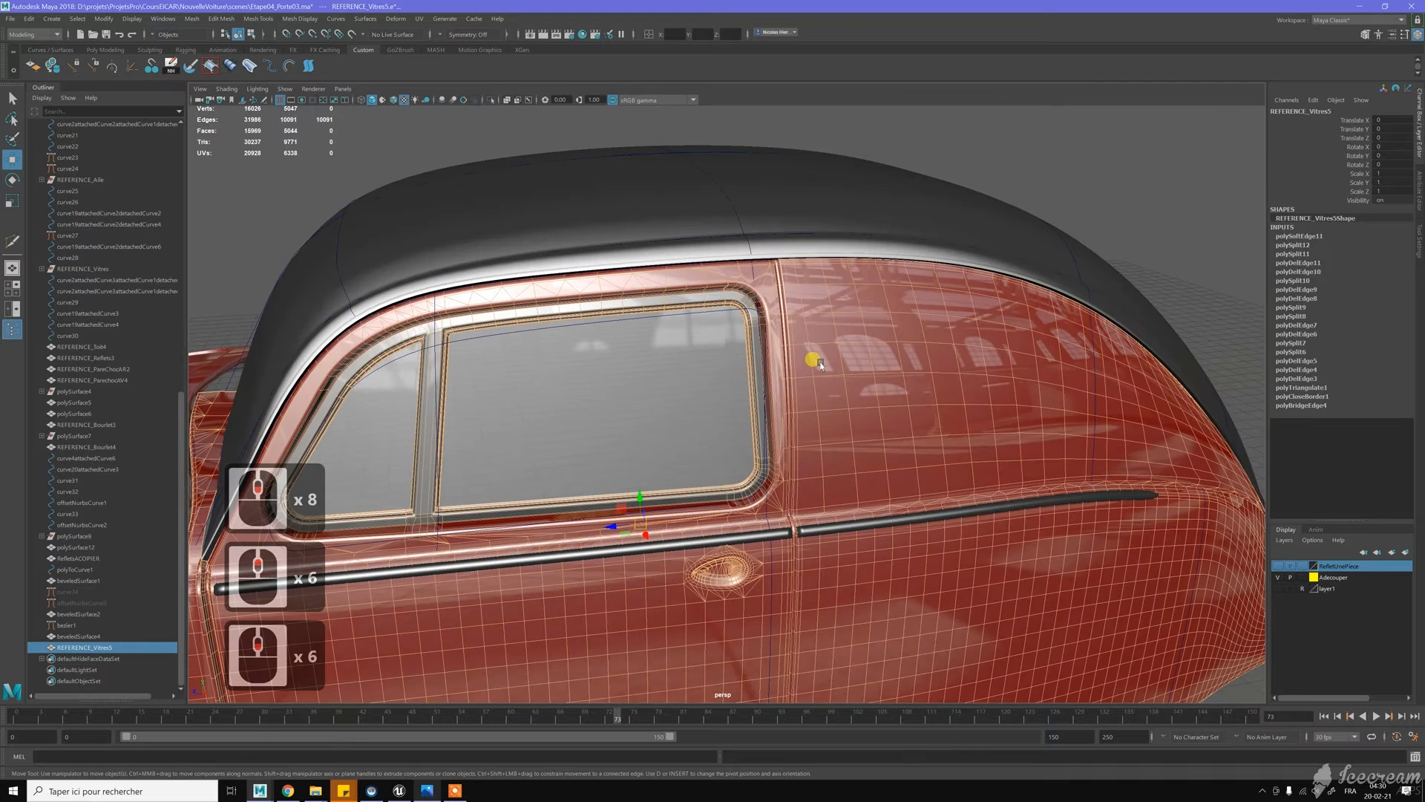
# Delete the non-deformer history of the body and window mesh and deselect it
pyautogui.hotkey('alt', 'd')
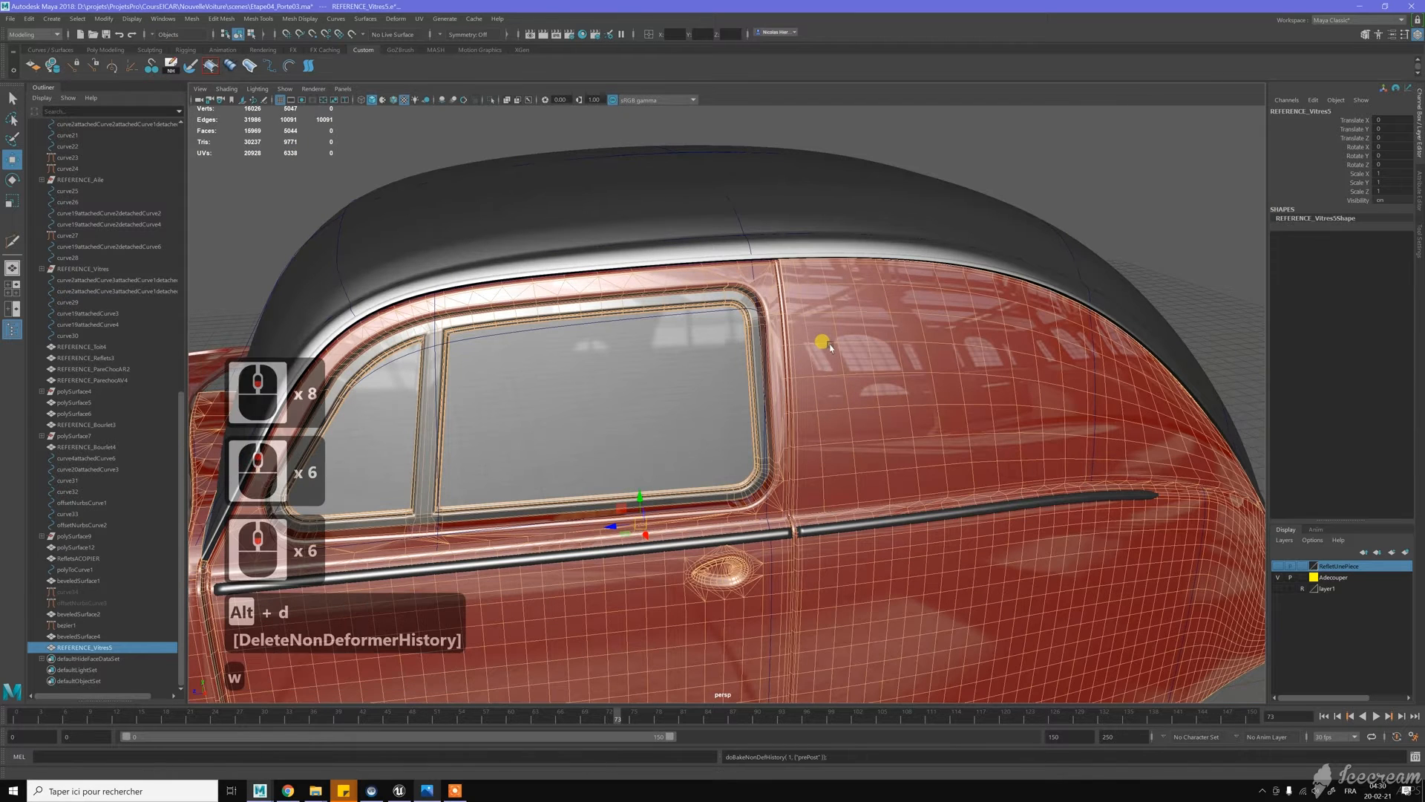
pyautogui.press('w')
pyautogui.moveTo(831, 341); pyautogui.dragTo(973, 193, button='right')
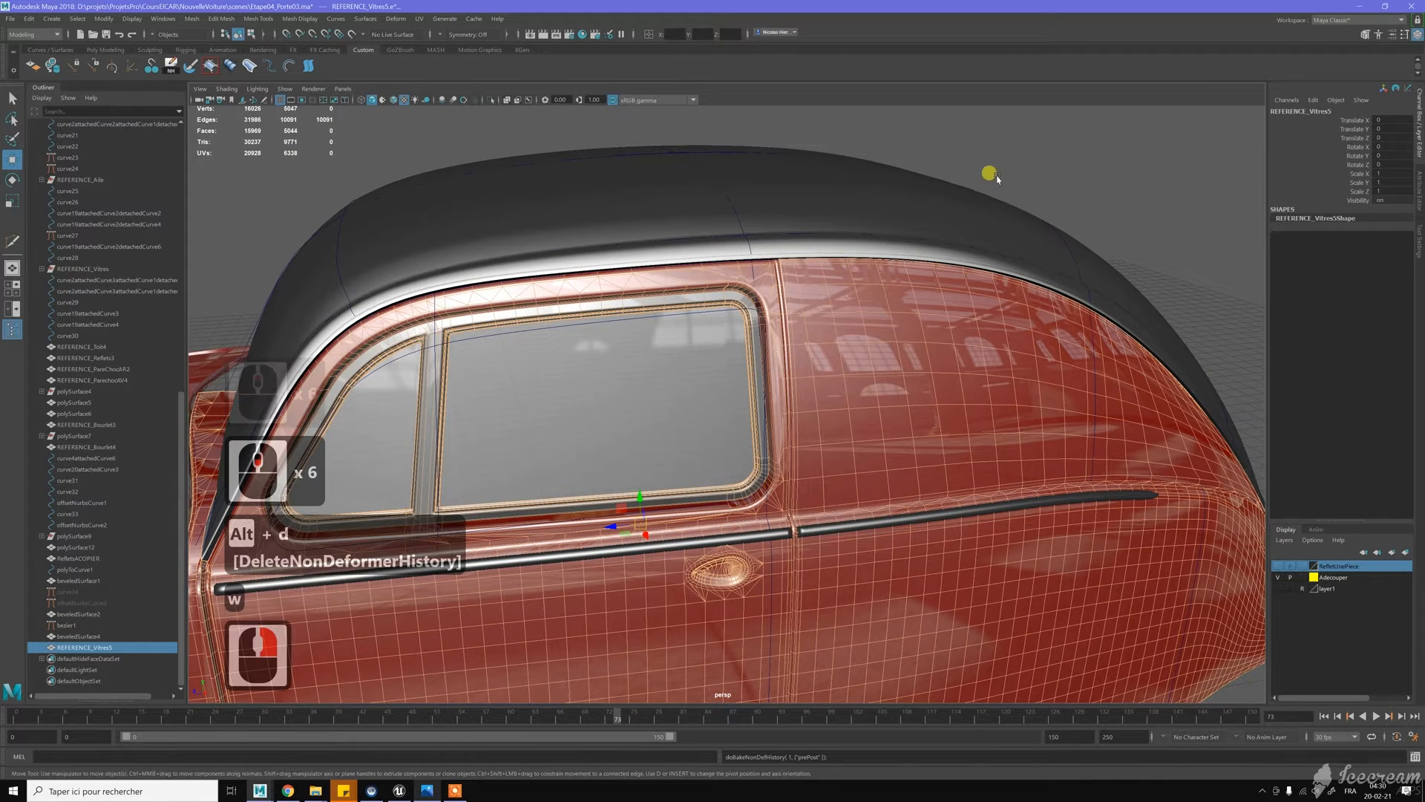
pyautogui.click(995, 178)
# Examine the whole car body from the side and rear, checking the reflections around the door and window
pyautogui.scroll(-3, 980, 245)
pyautogui.keyDown('alt'); pyautogui.moveTo(967, 264); pyautogui.dragTo(888, 233); pyautogui.keyUp('alt')
pyautogui.keyDown('alt'); pyautogui.moveTo(677, 327); pyautogui.dragTo(751, 356); pyautogui.keyUp('alt')
pyautogui.scroll(-4, 750, 356)
pyautogui.keyDown('alt'); pyautogui.moveTo(817, 321); pyautogui.dragTo(824, 355, button='middle'); pyautogui.keyUp('alt')
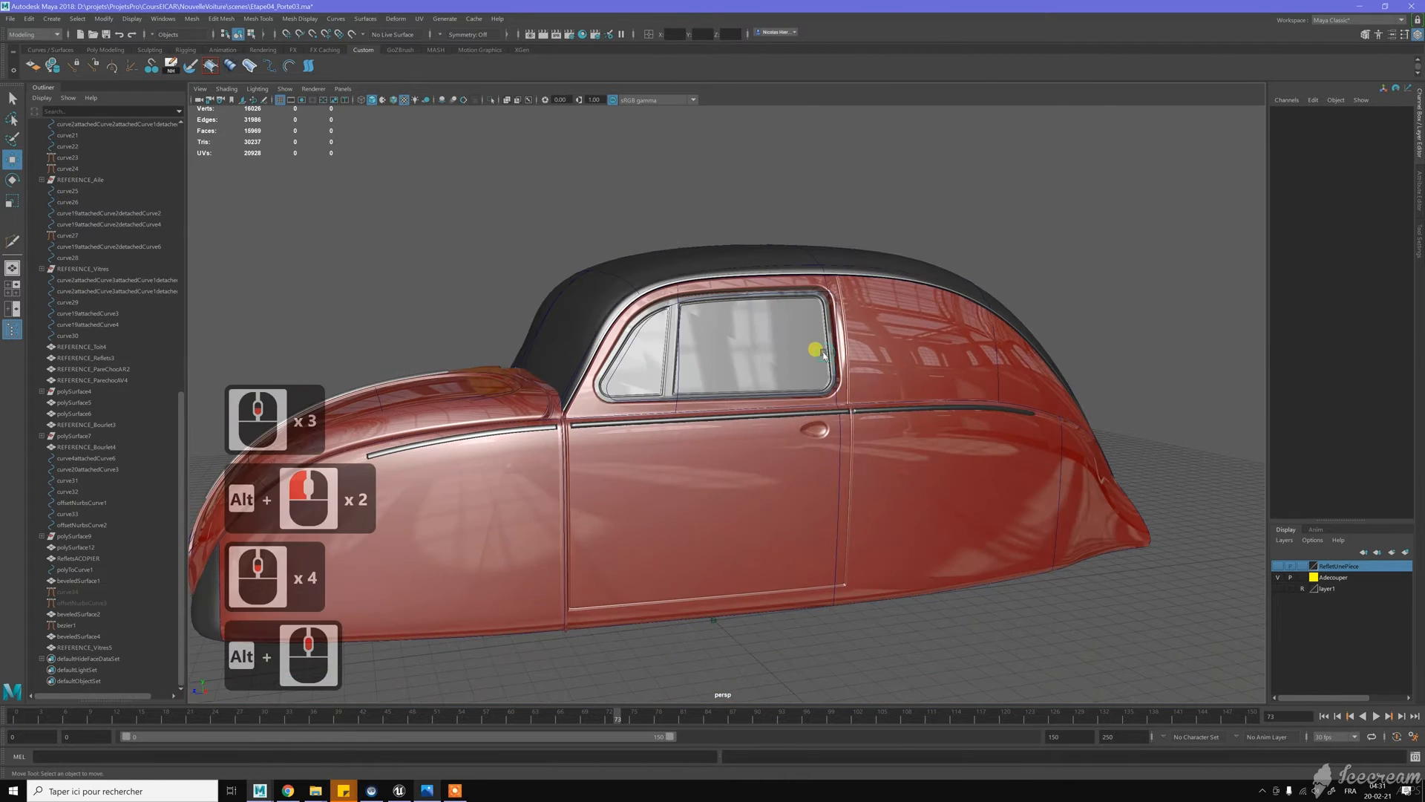
pyautogui.keyDown('alt'); pyautogui.moveTo(944, 346); pyautogui.dragTo(901, 350); pyautogui.keyUp('alt')
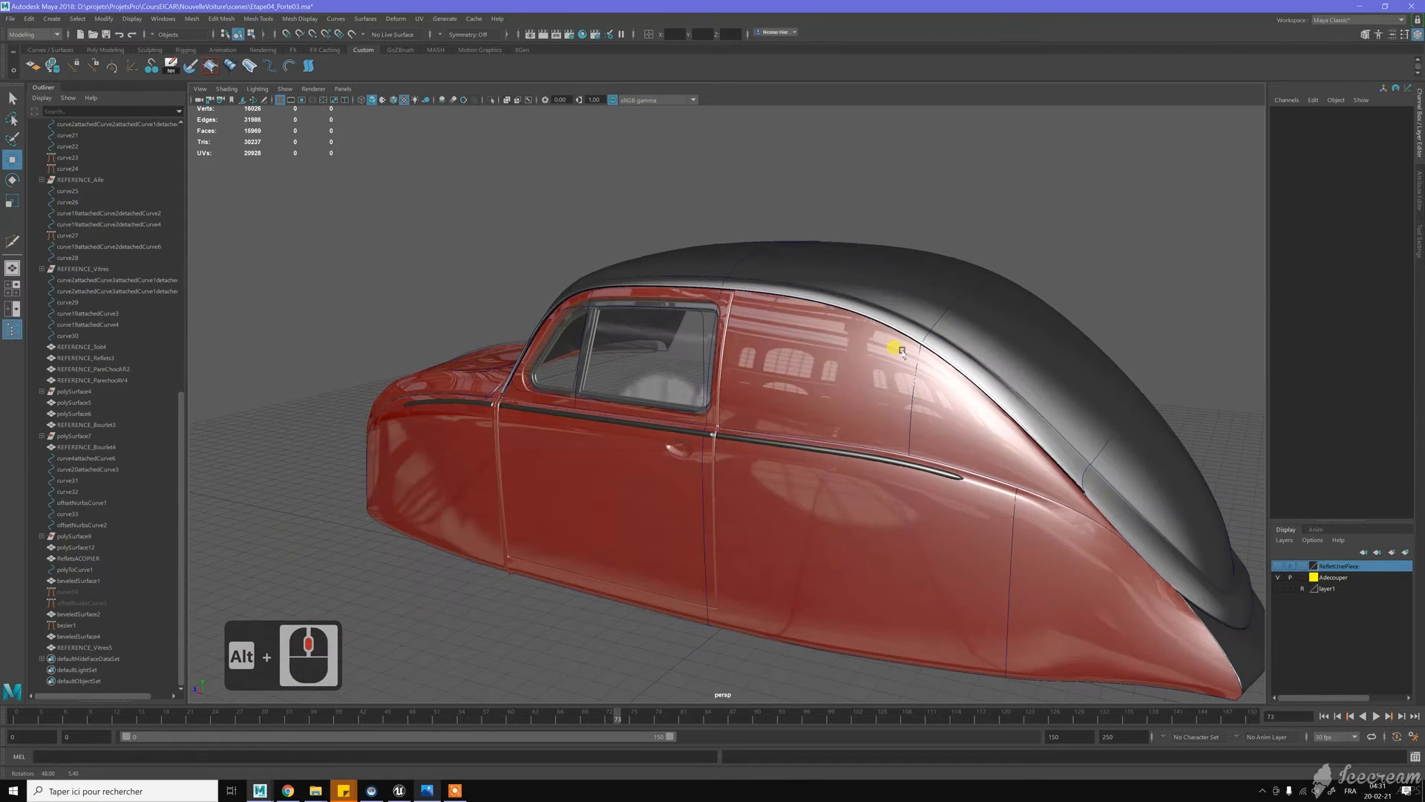
pyautogui.keyDown('alt'); pyautogui.moveTo(901, 350); pyautogui.dragTo(861, 367, button='right'); pyautogui.keyUp('alt')
pyautogui.click(866, 369)
pyautogui.moveTo(772, 369)
pyautogui.keyDown('alt'); pyautogui.mouseDown()
pyautogui.moveTo(844, 378)
pyautogui.moveTo(800, 376)
pyautogui.mouseUp(); pyautogui.keyUp('alt')
pyautogui.click(995, 629)
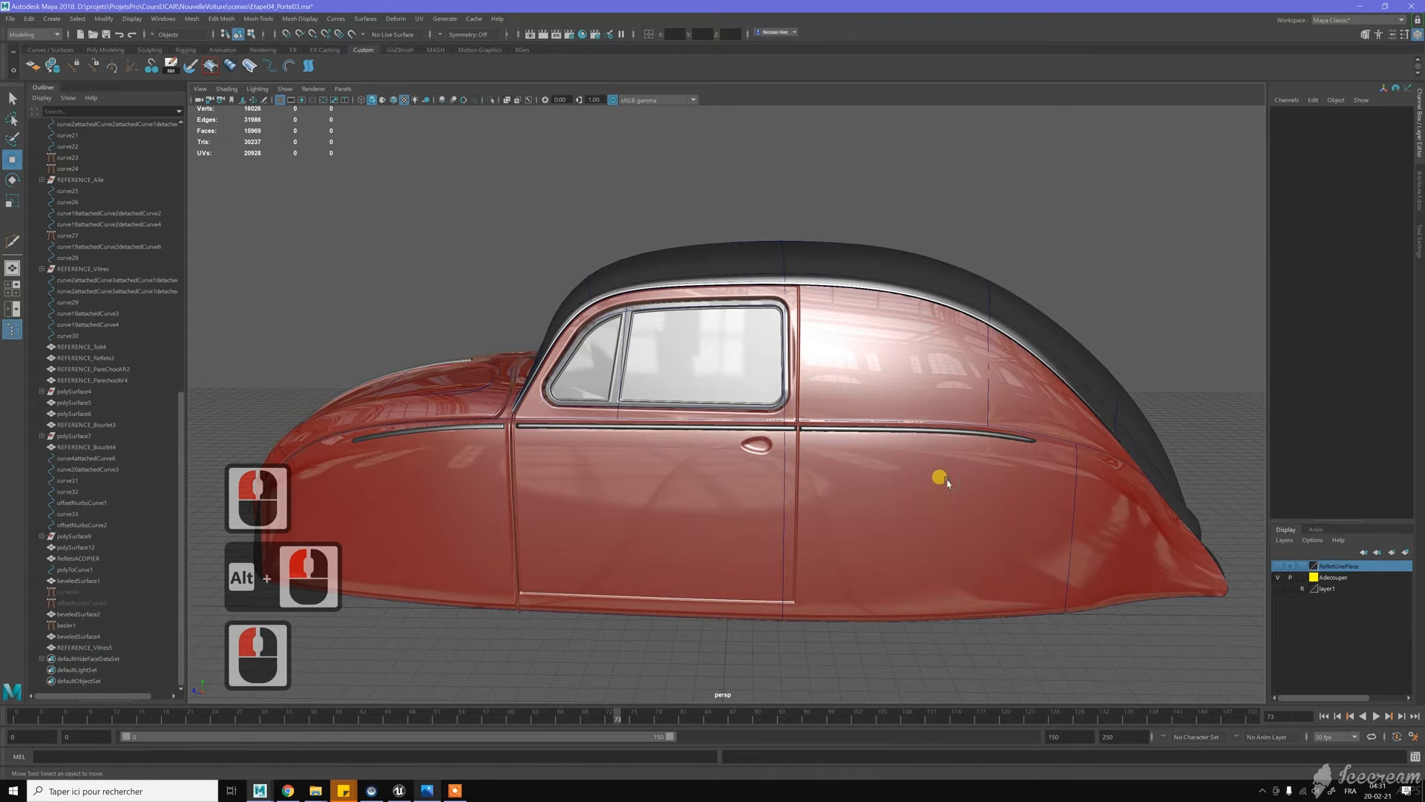
# Save the current scene, and save a new version of it as Etape04_Porte04.ma
pyautogui.hotkey('ctrl', 's')
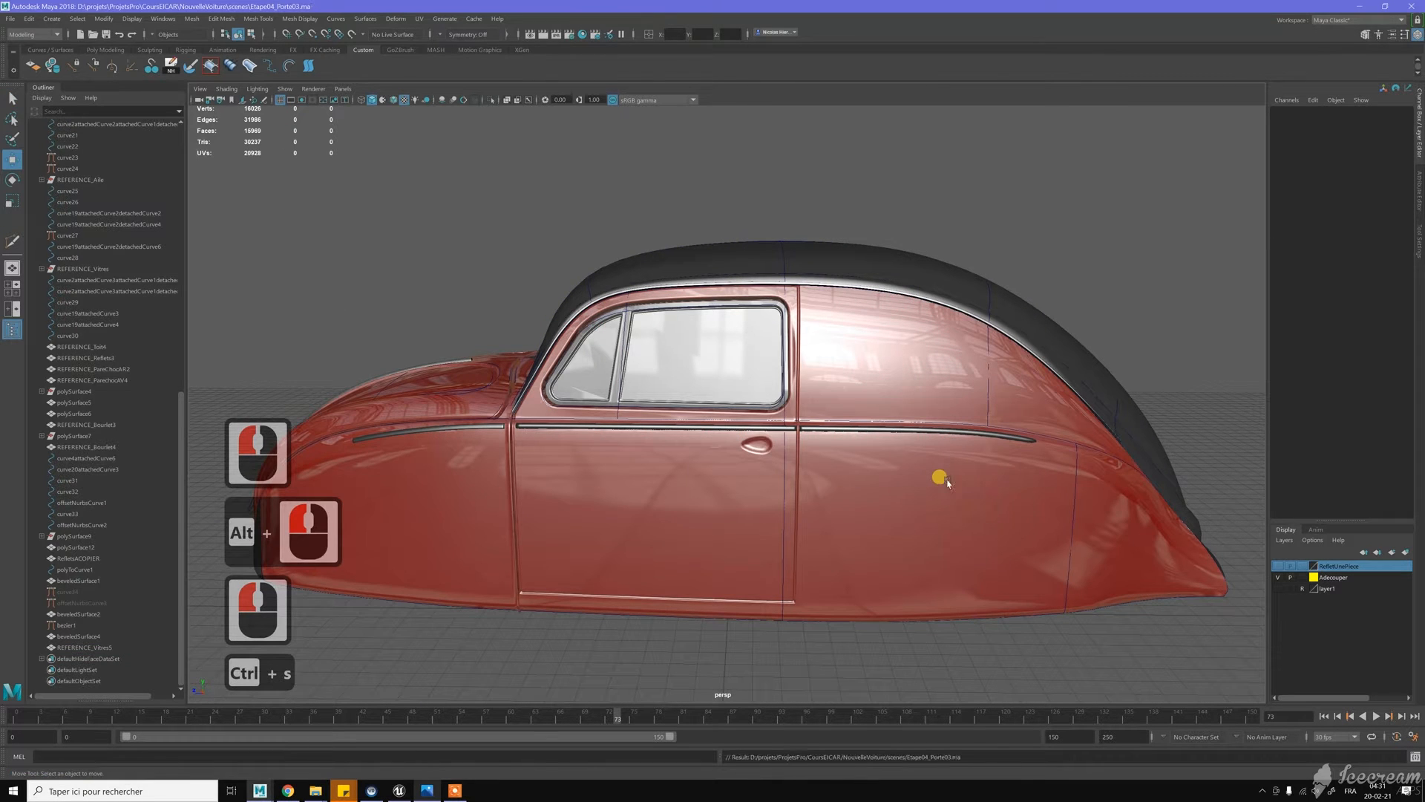
pyautogui.click(11, 18)
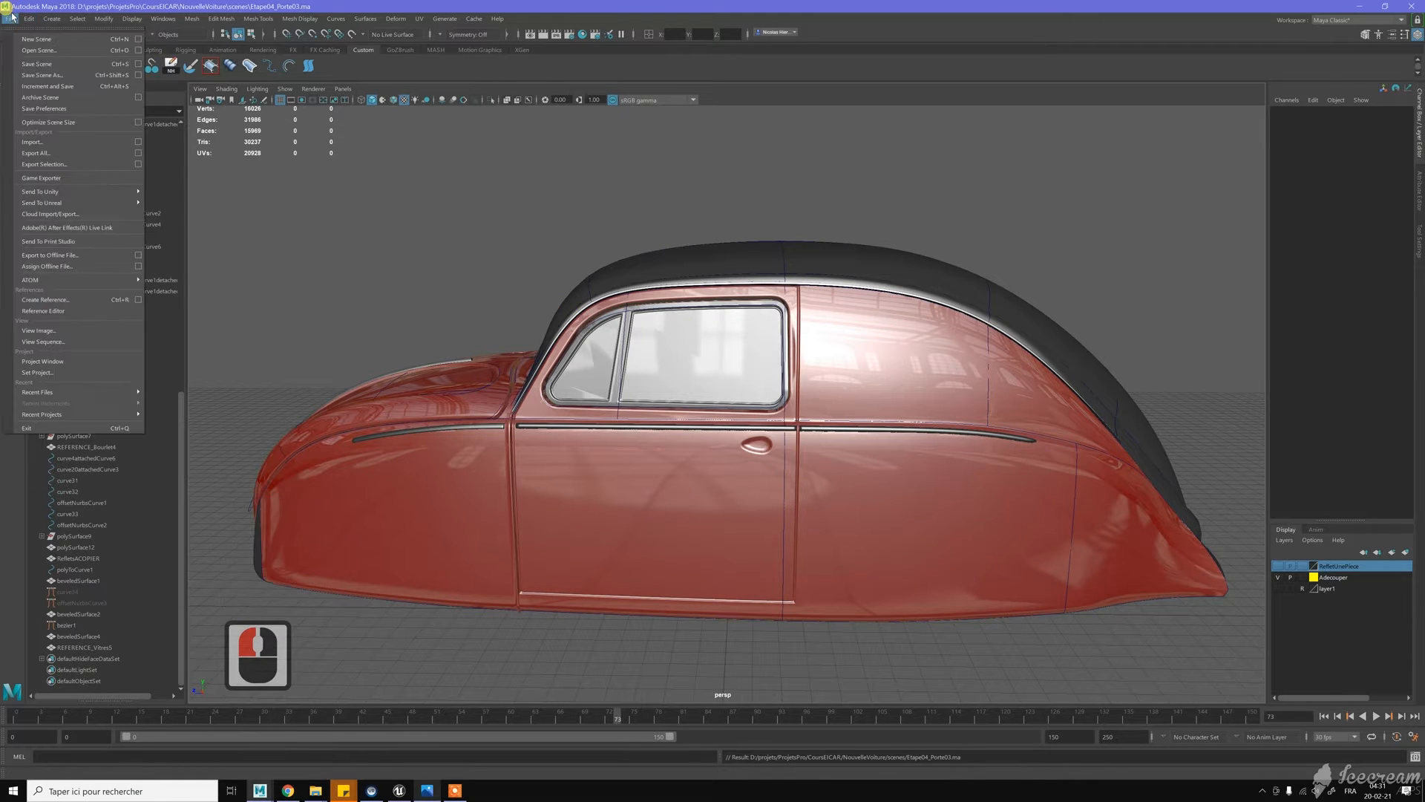
pyautogui.click(36, 52)
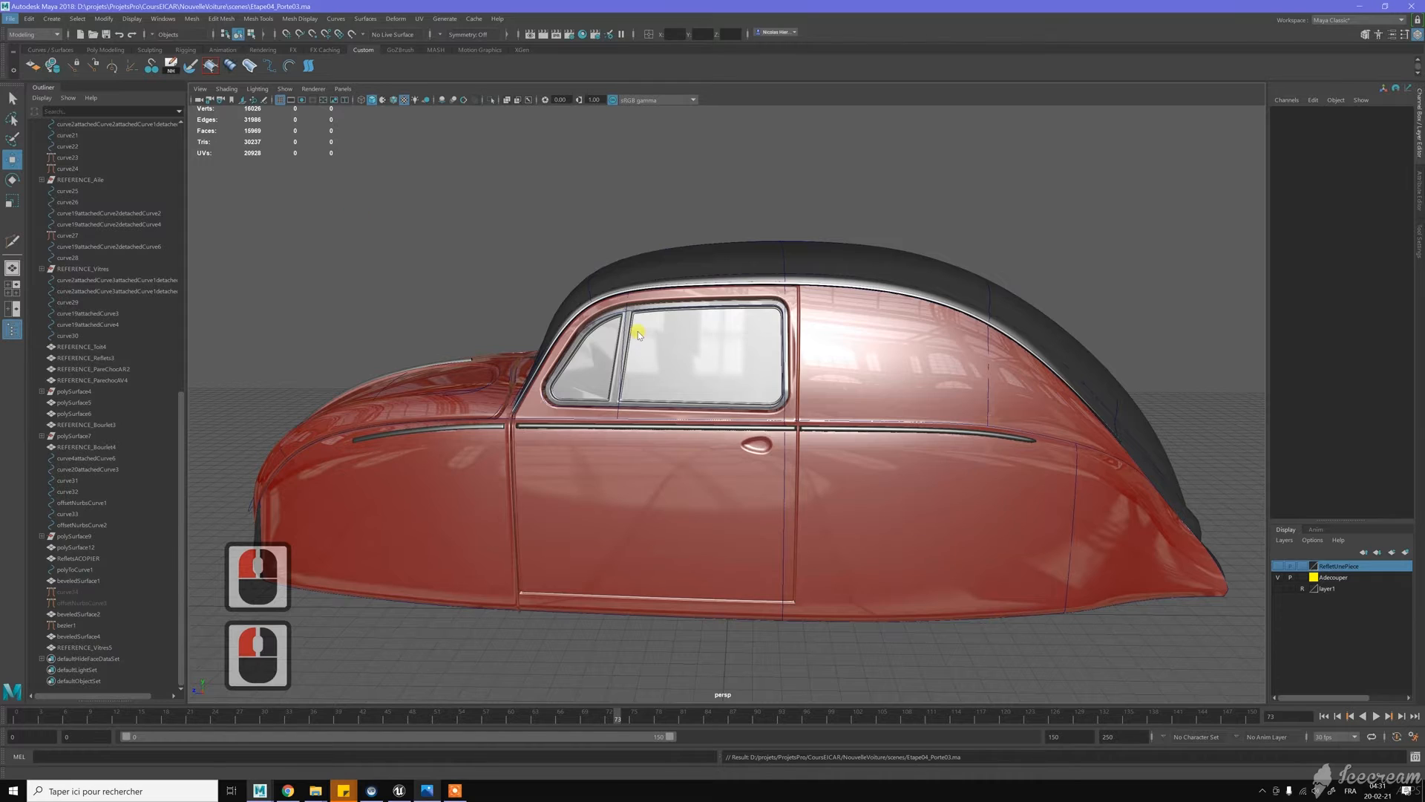
pyautogui.click(495, 273)
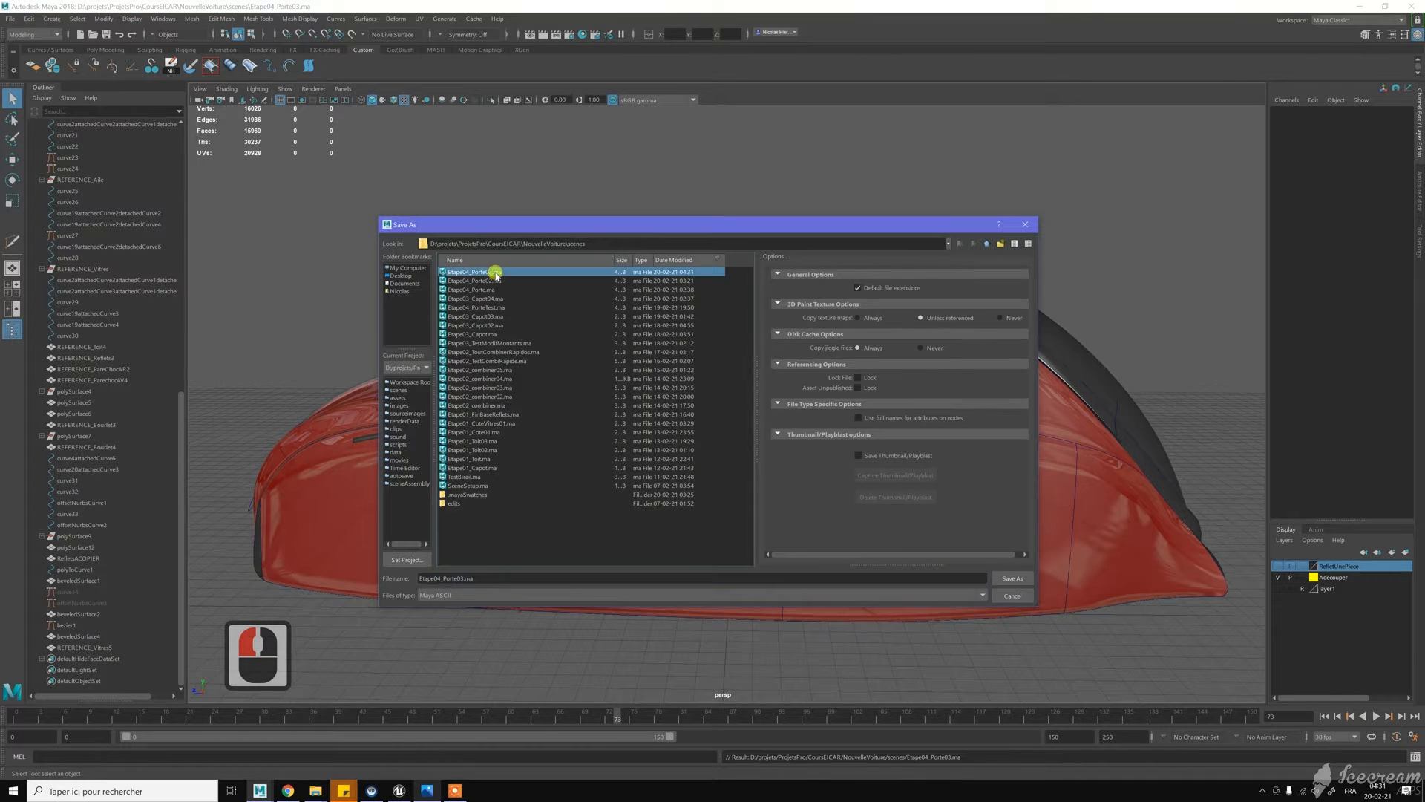
pyautogui.click(468, 577)
pyautogui.press('BackSpace')
pyautogui.write('4')
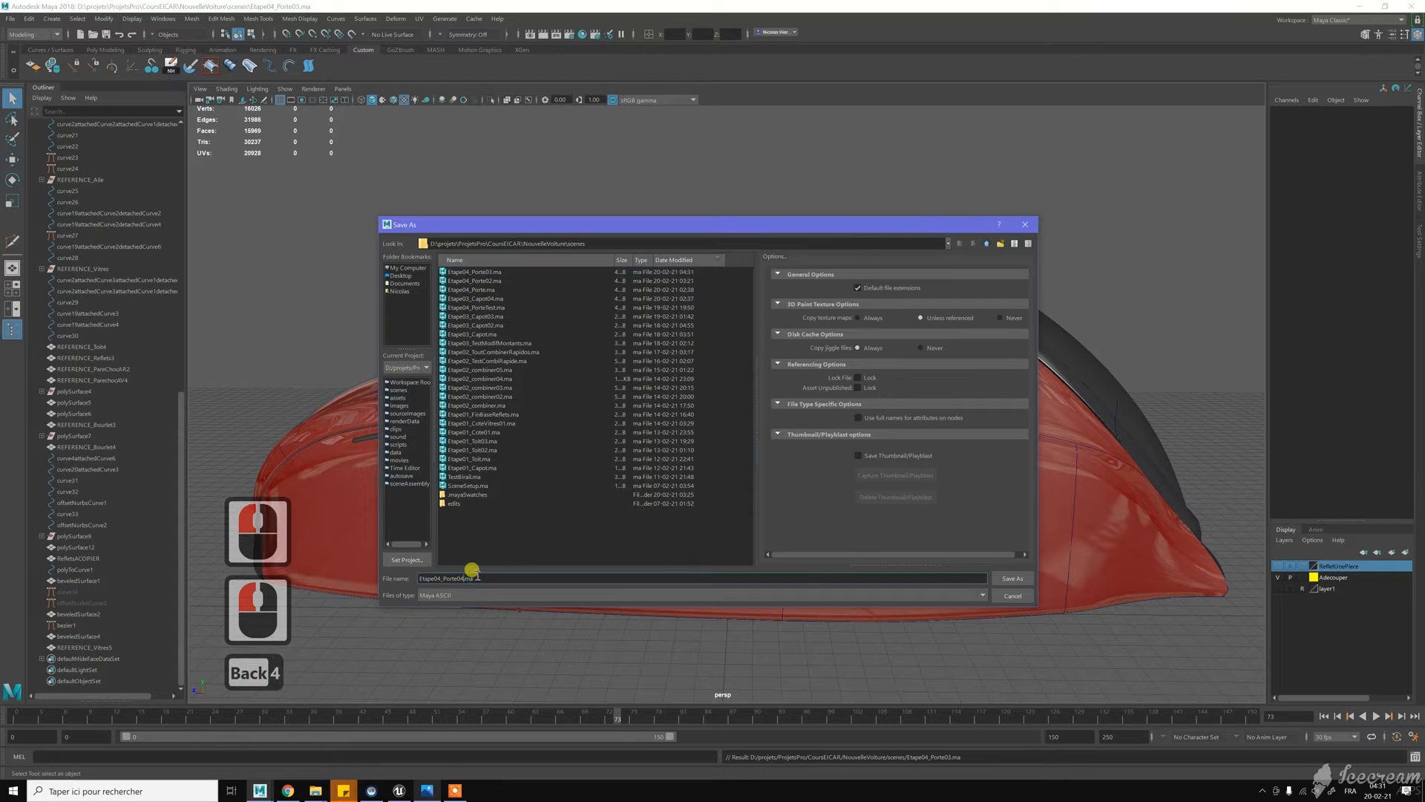
pyautogui.click(1026, 579)
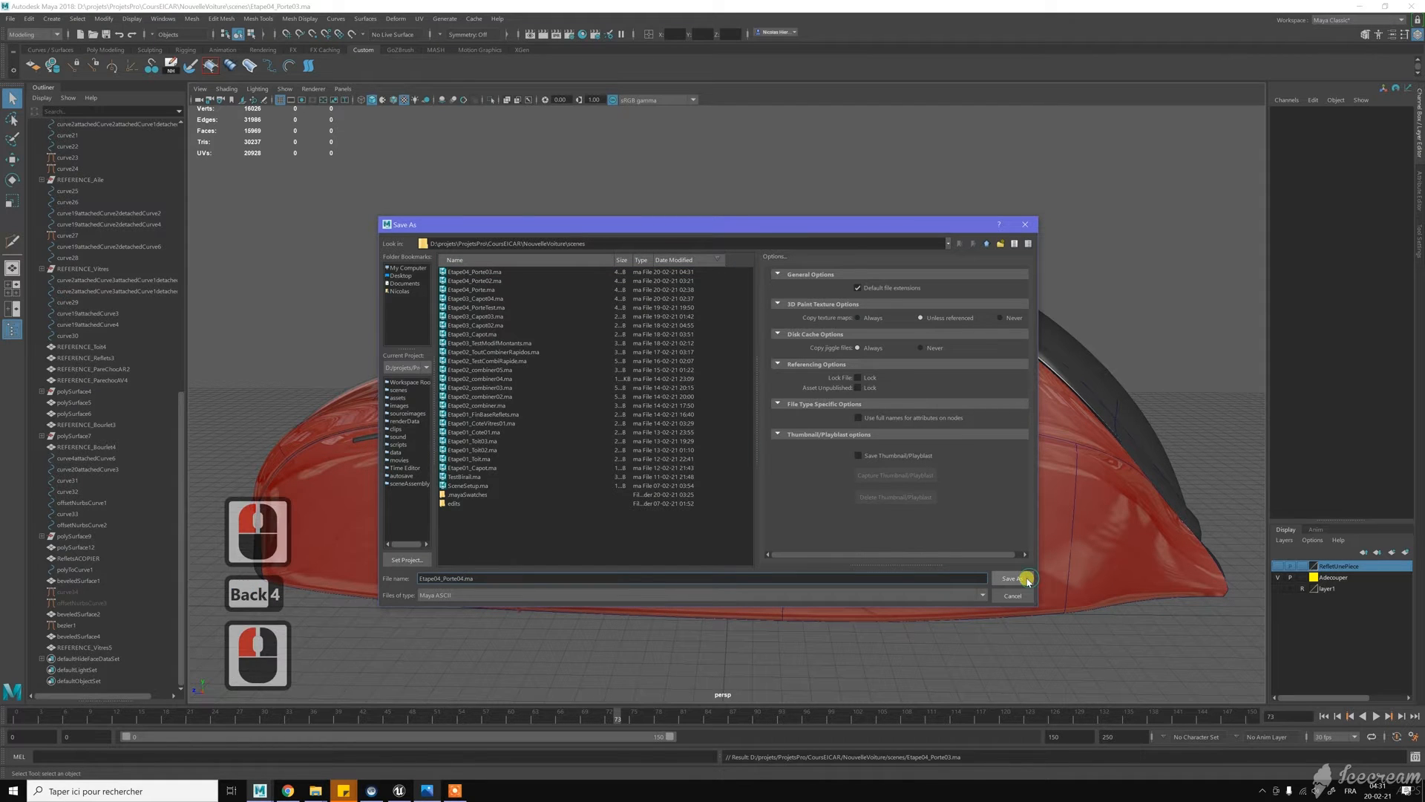
pyautogui.click(1027, 579)
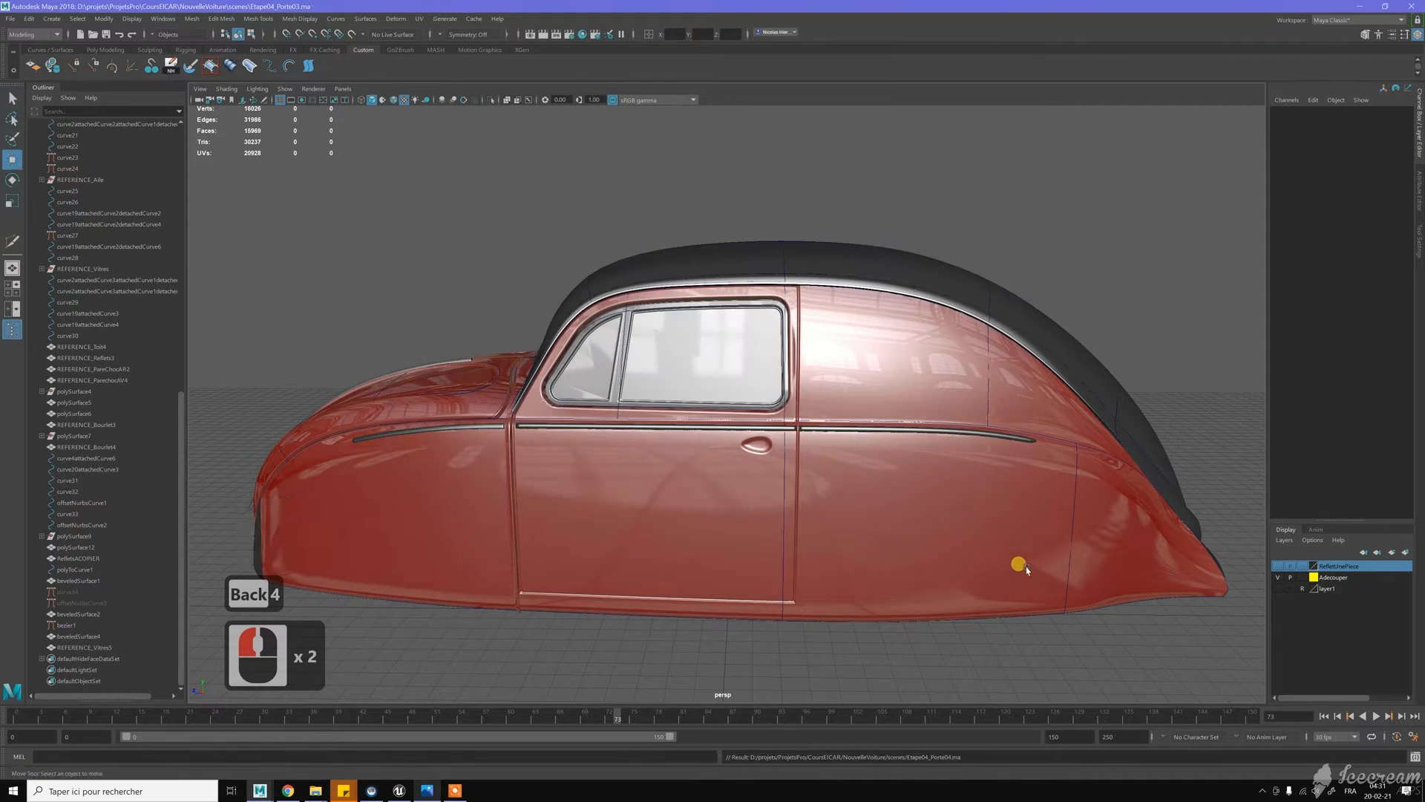
# Examine the wireframe of the side window and the rear side panel in the side view
pyautogui.press('w')
pyautogui.press('space')
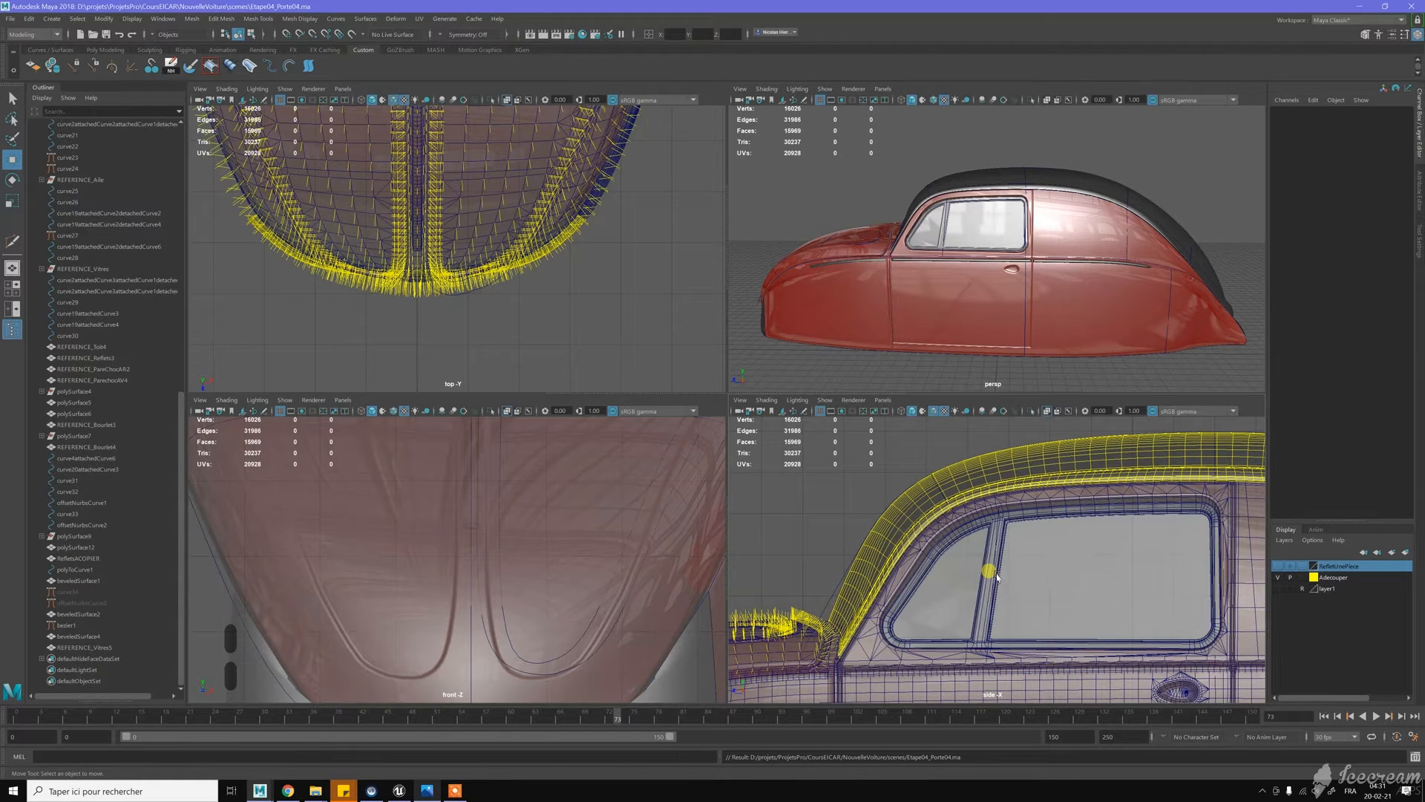
pyautogui.rightClick(997, 577)
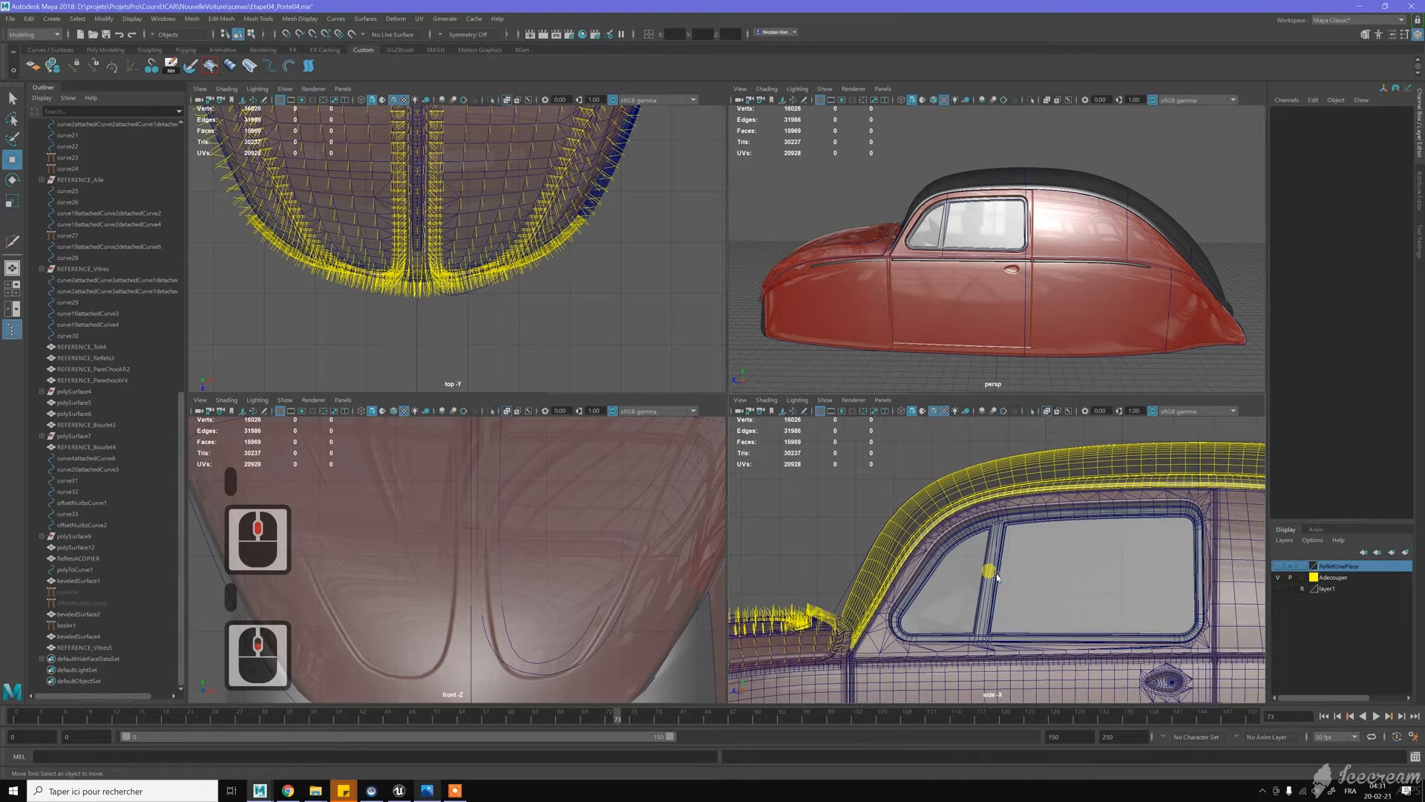
pyautogui.press('space')
pyautogui.keyDown('alt'); pyautogui.moveTo(1023, 447); pyautogui.dragTo(913, 472, button='middle'); pyautogui.keyUp('alt')
pyautogui.keyDown('alt'); pyautogui.moveTo(1040, 443); pyautogui.dragTo(731, 332, button='middle'); pyautogui.keyUp('alt')
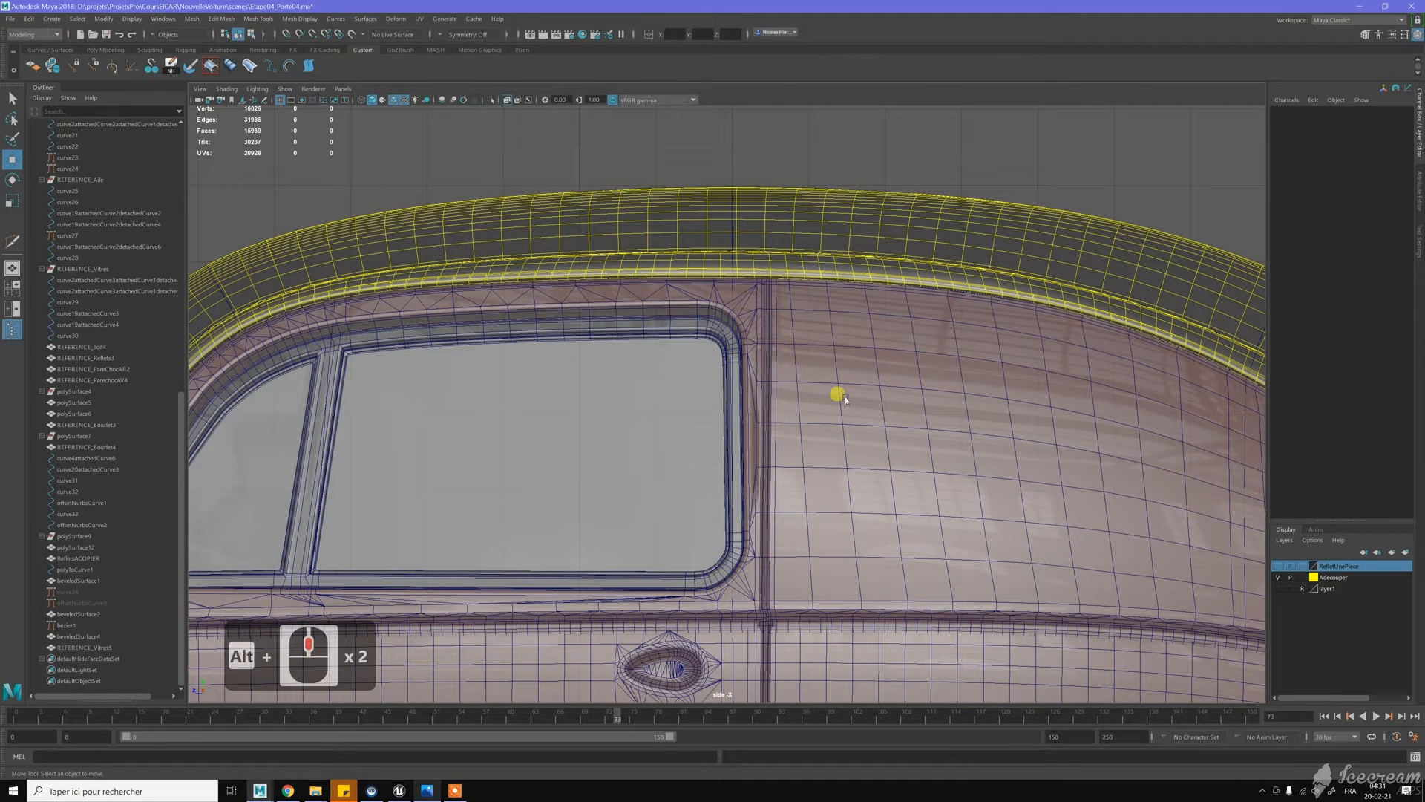
pyautogui.keyDown('alt'); pyautogui.moveTo(817, 571); pyautogui.dragTo(735, 334, button='middle'); pyautogui.keyUp('alt')
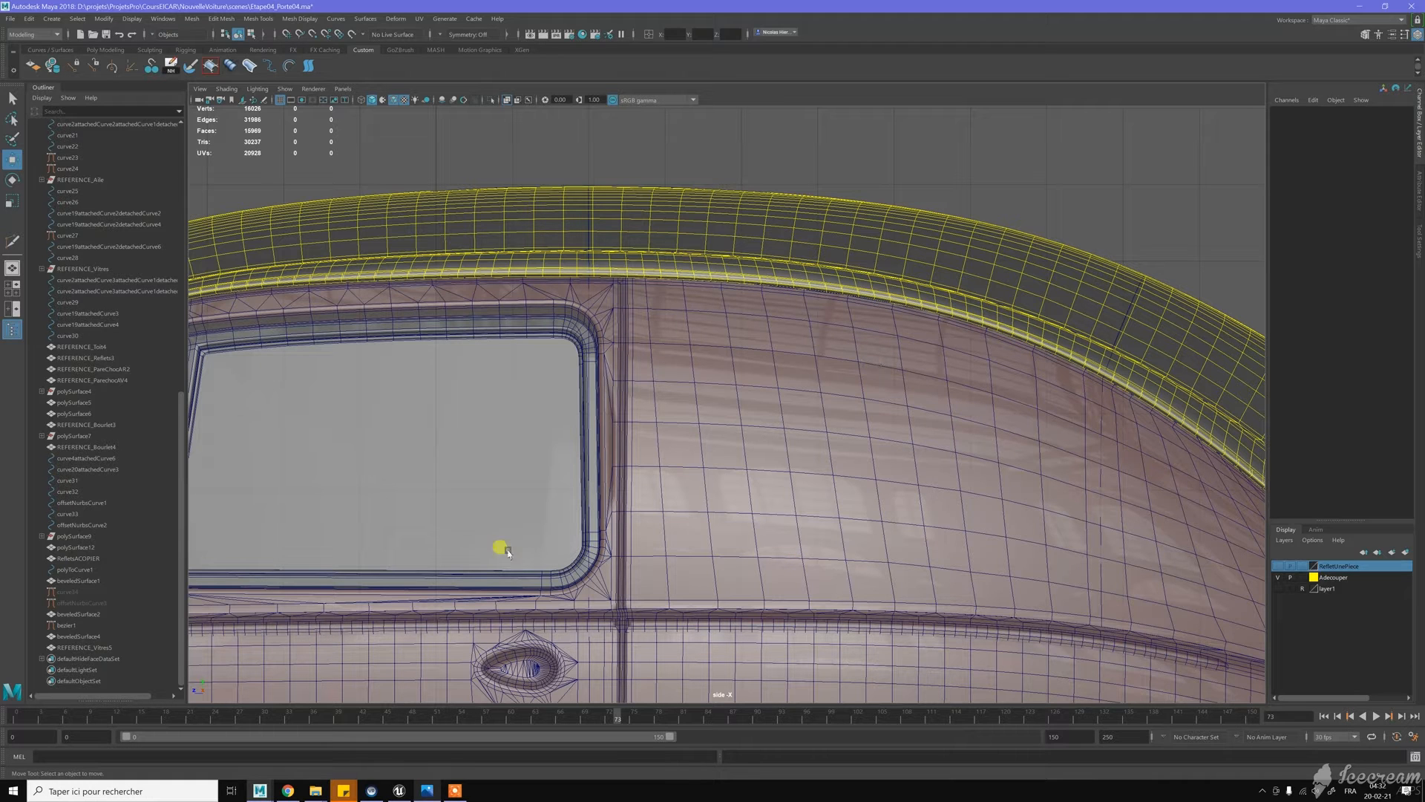
pyautogui.keyDown('alt'); pyautogui.moveTo(891, 445); pyautogui.dragTo(718, 428, button='middle'); pyautogui.keyUp('alt')
pyautogui.keyDown('alt'); pyautogui.middleClick(718, 428); pyautogui.keyUp('alt')
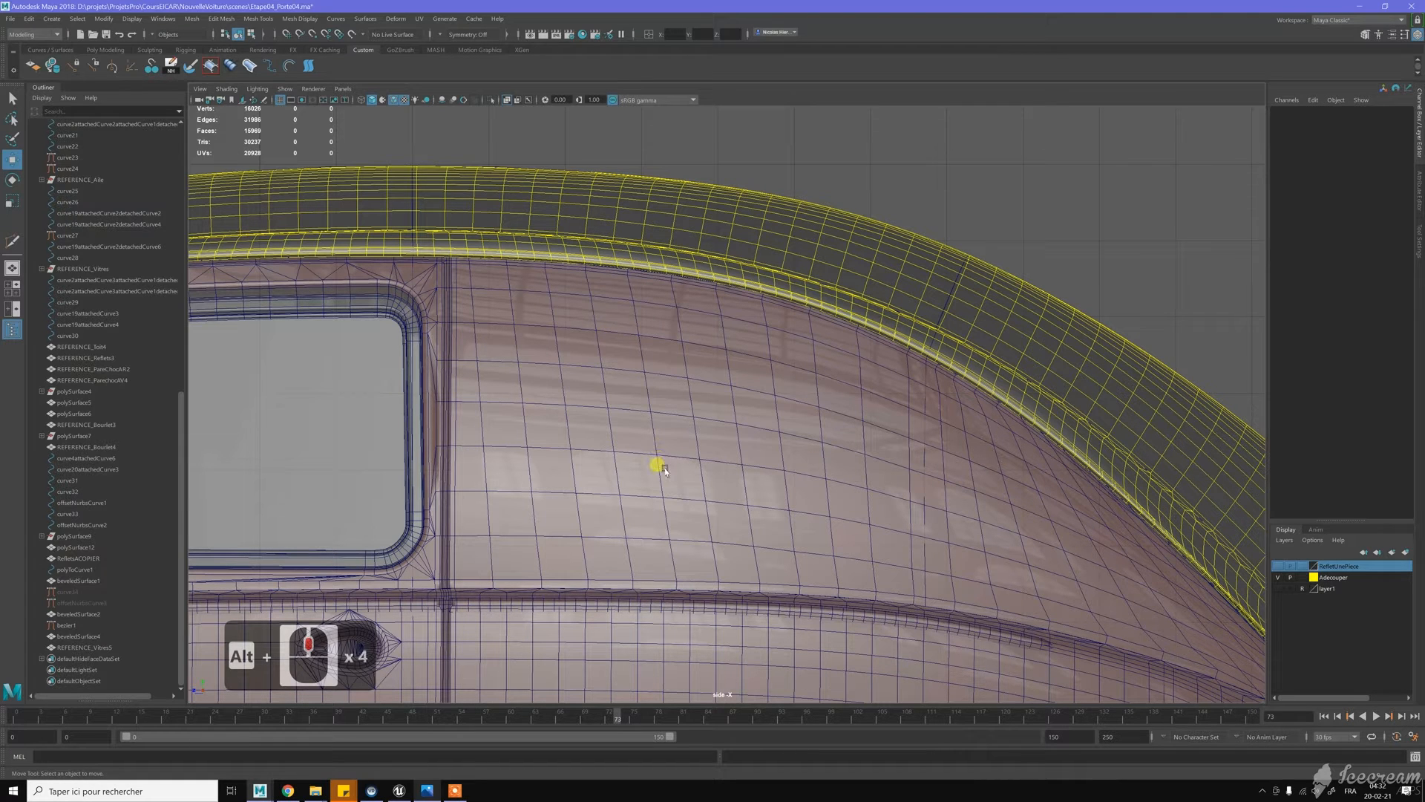
pyautogui.keyDown('alt'); pyautogui.moveTo(747, 413); pyautogui.dragTo(676, 404, button='middle'); pyautogui.keyUp('alt')
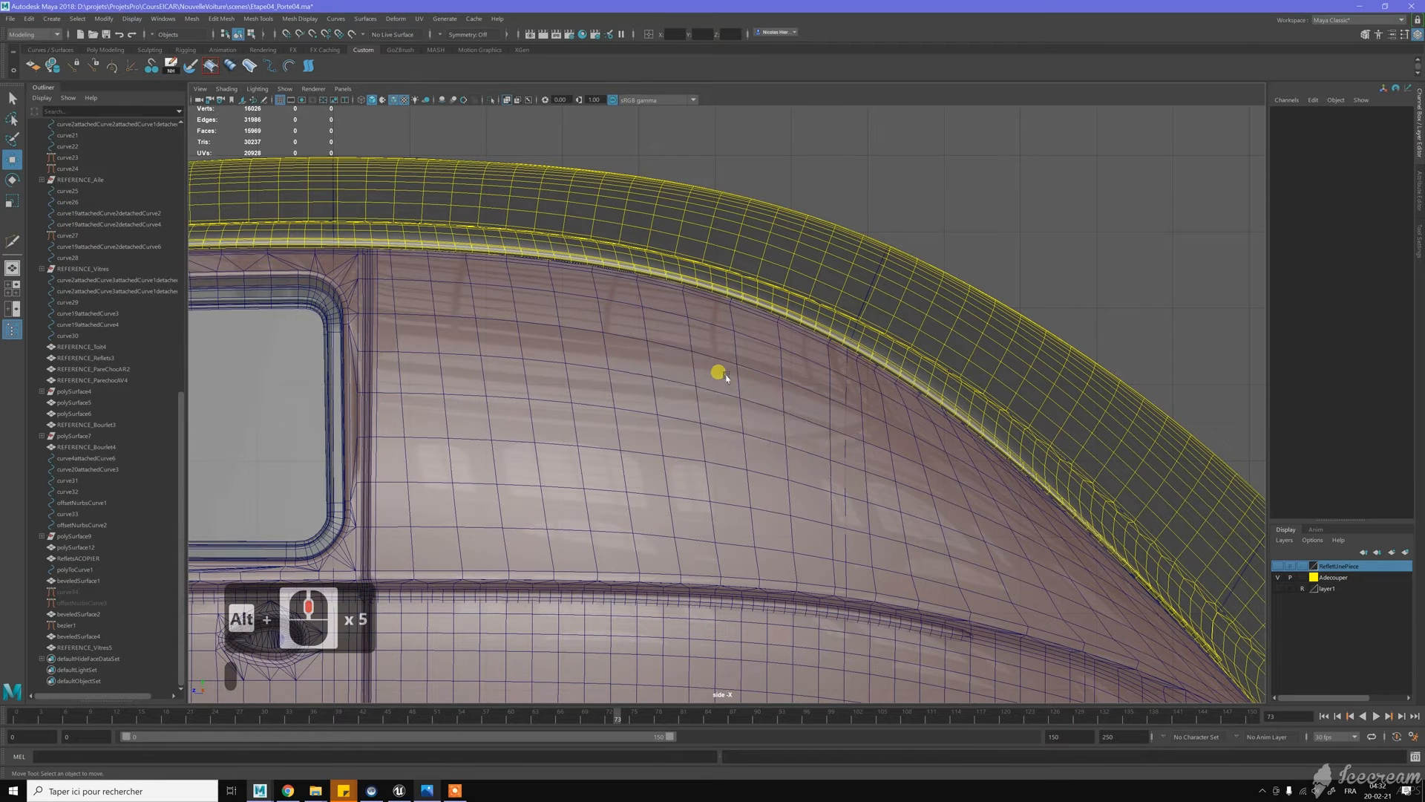
pyautogui.press('space')
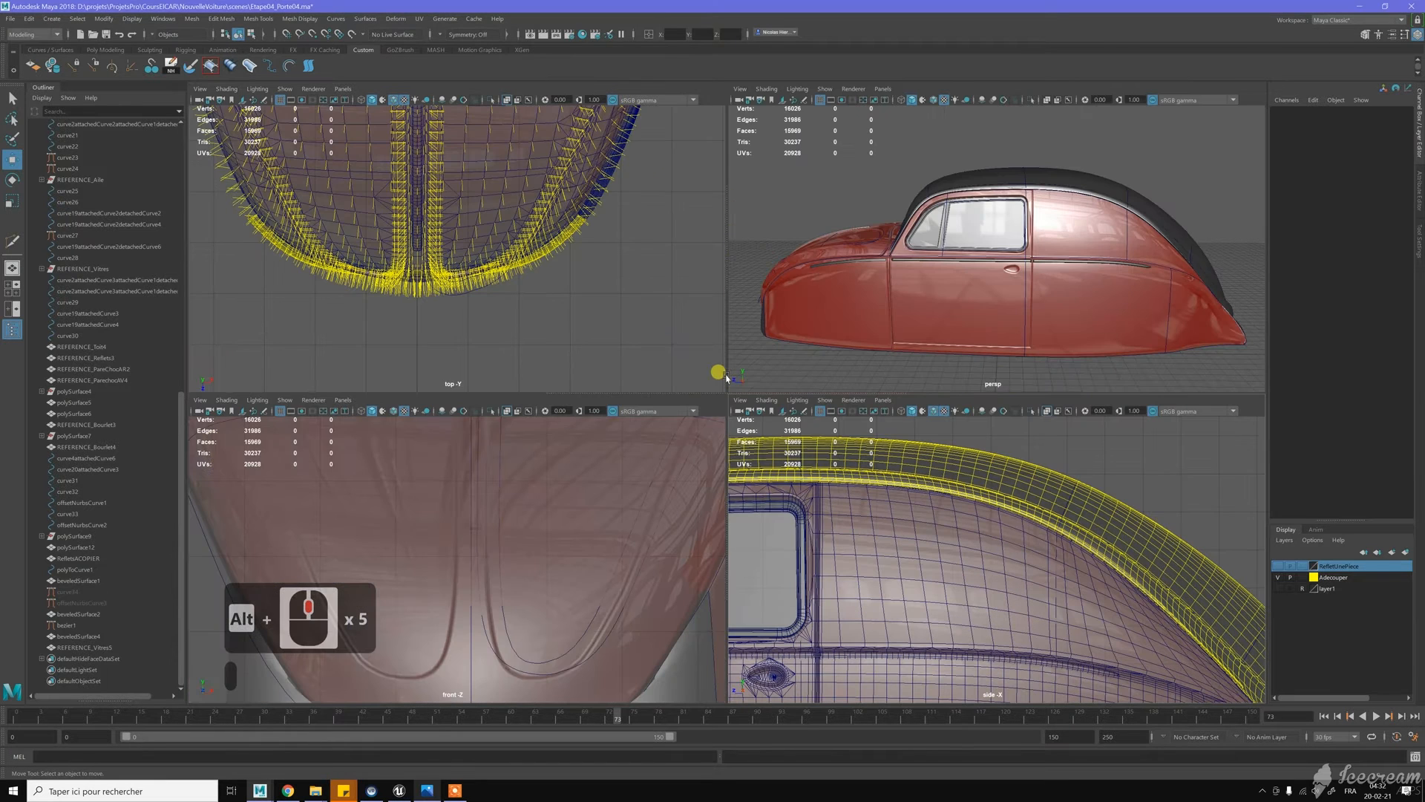
# Show the blueprint layer layer1 and frame the rear side window in the enlarged side view
pyautogui.click(1278, 587)
pyautogui.click(975, 496)
pyautogui.press('space')
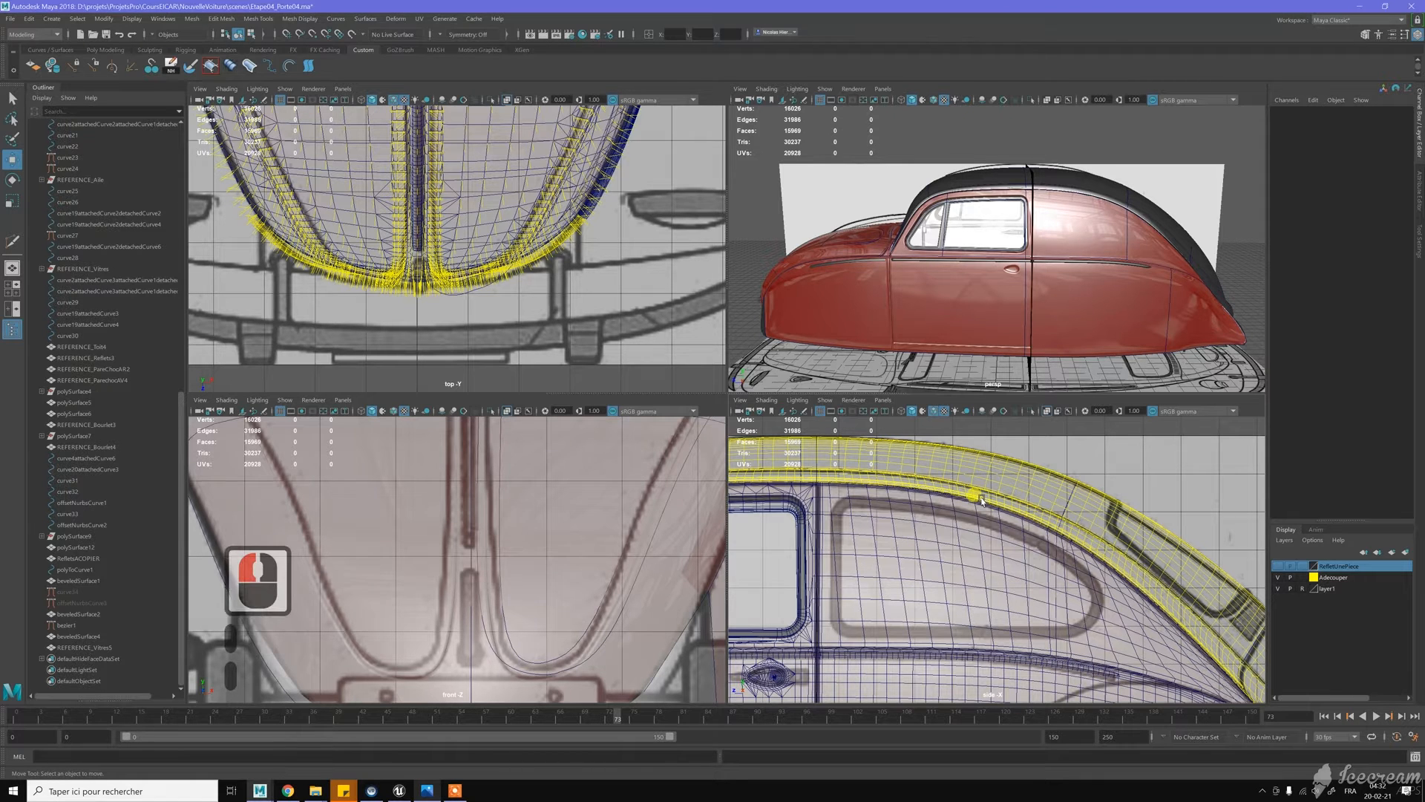
pyautogui.scroll(2, 982, 501)
pyautogui.press('space')
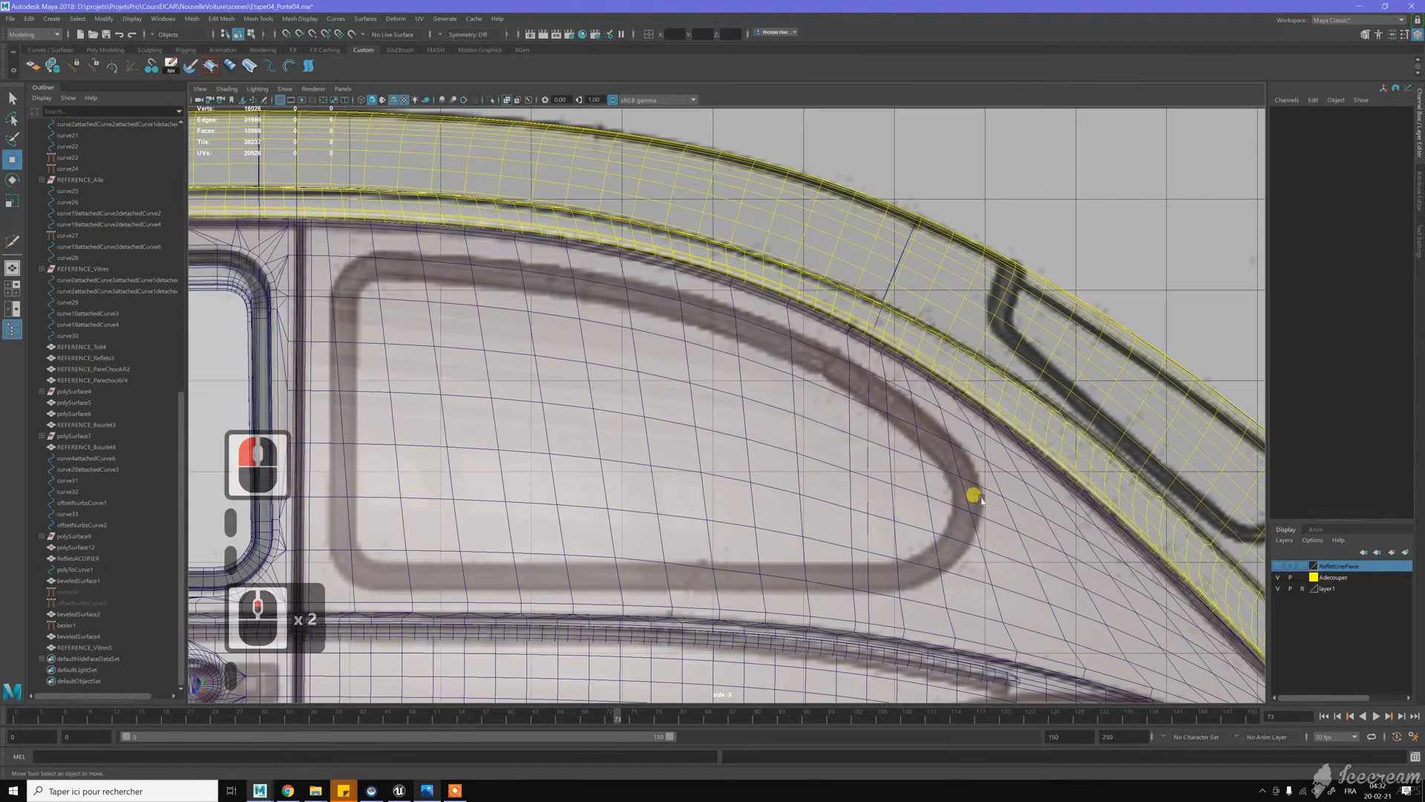
pyautogui.keyDown('alt'); pyautogui.moveTo(571, 377); pyautogui.dragTo(651, 383, button='middle'); pyautogui.keyUp('alt')
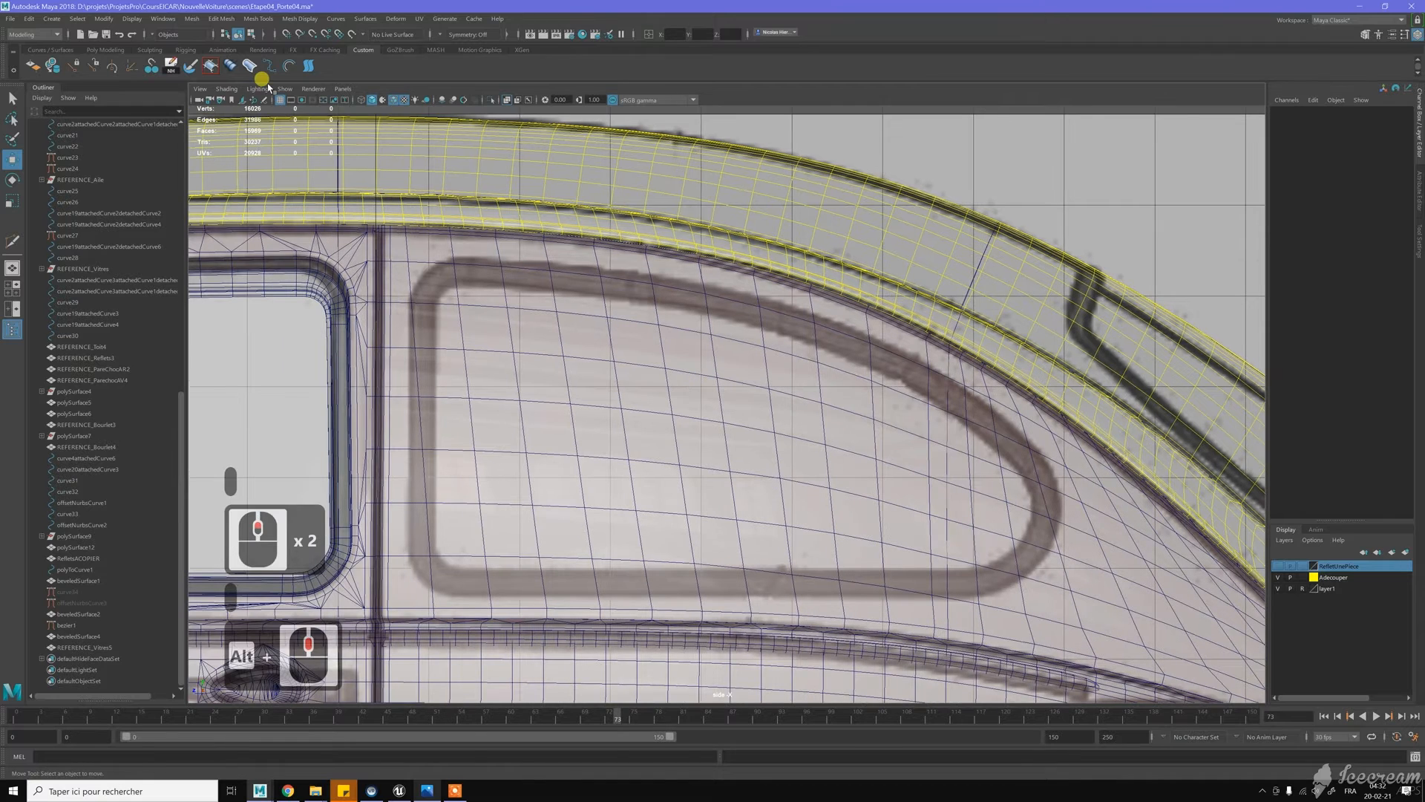
# Start a Bezier curve at the rear side window's upper front corner and trace the inner upper edge to the rear rounding
pyautogui.click(57, 50)
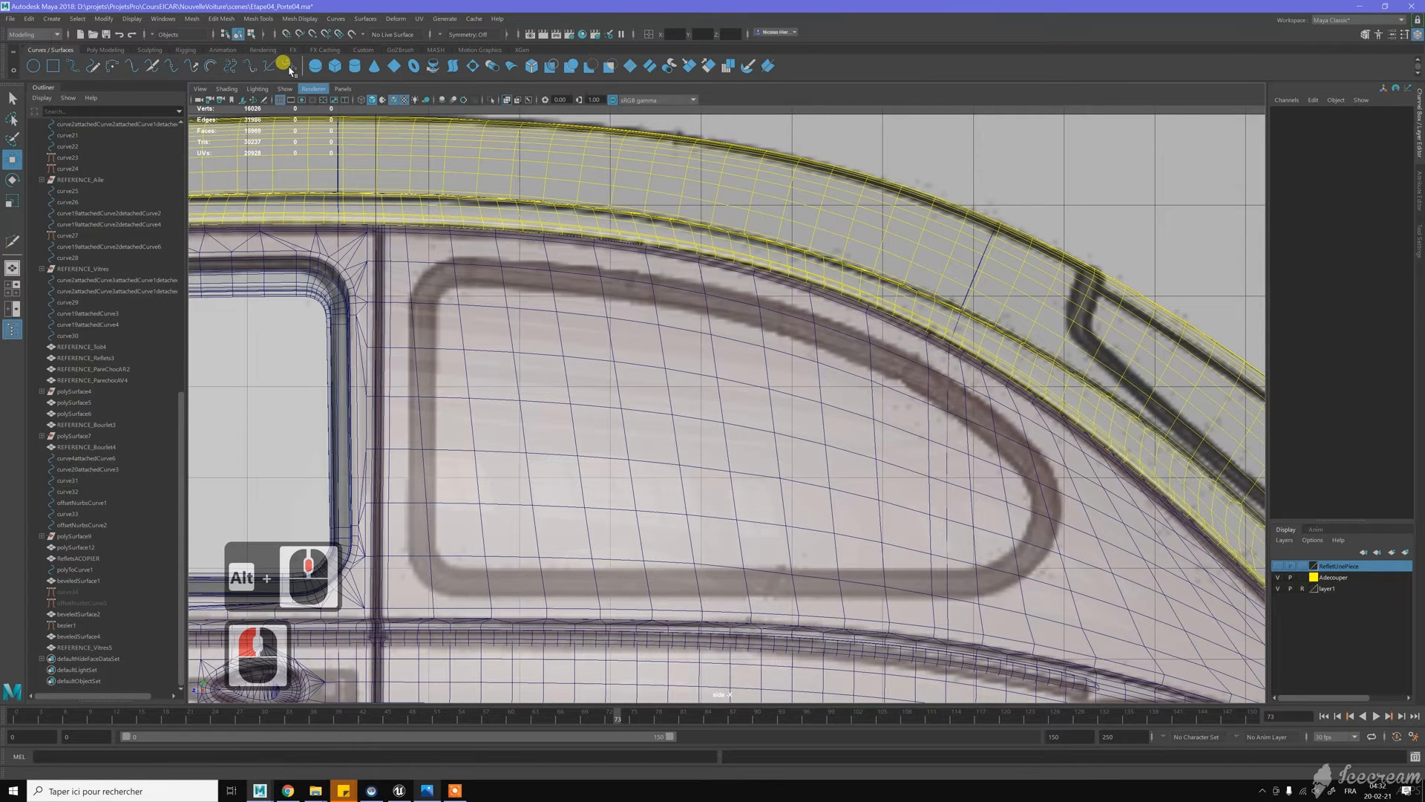
pyautogui.click(290, 66)
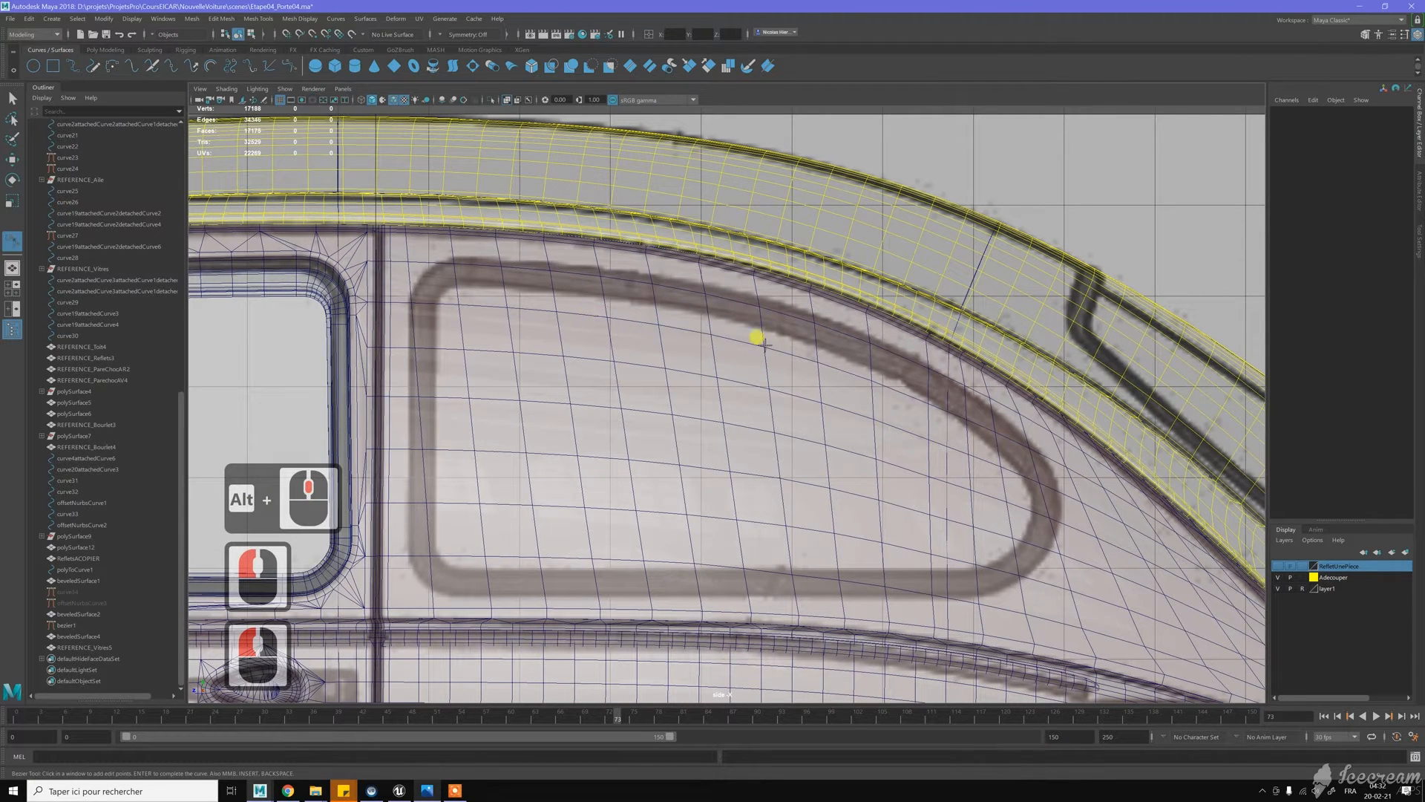
pyautogui.click(465, 278)
pyautogui.click(692, 312)
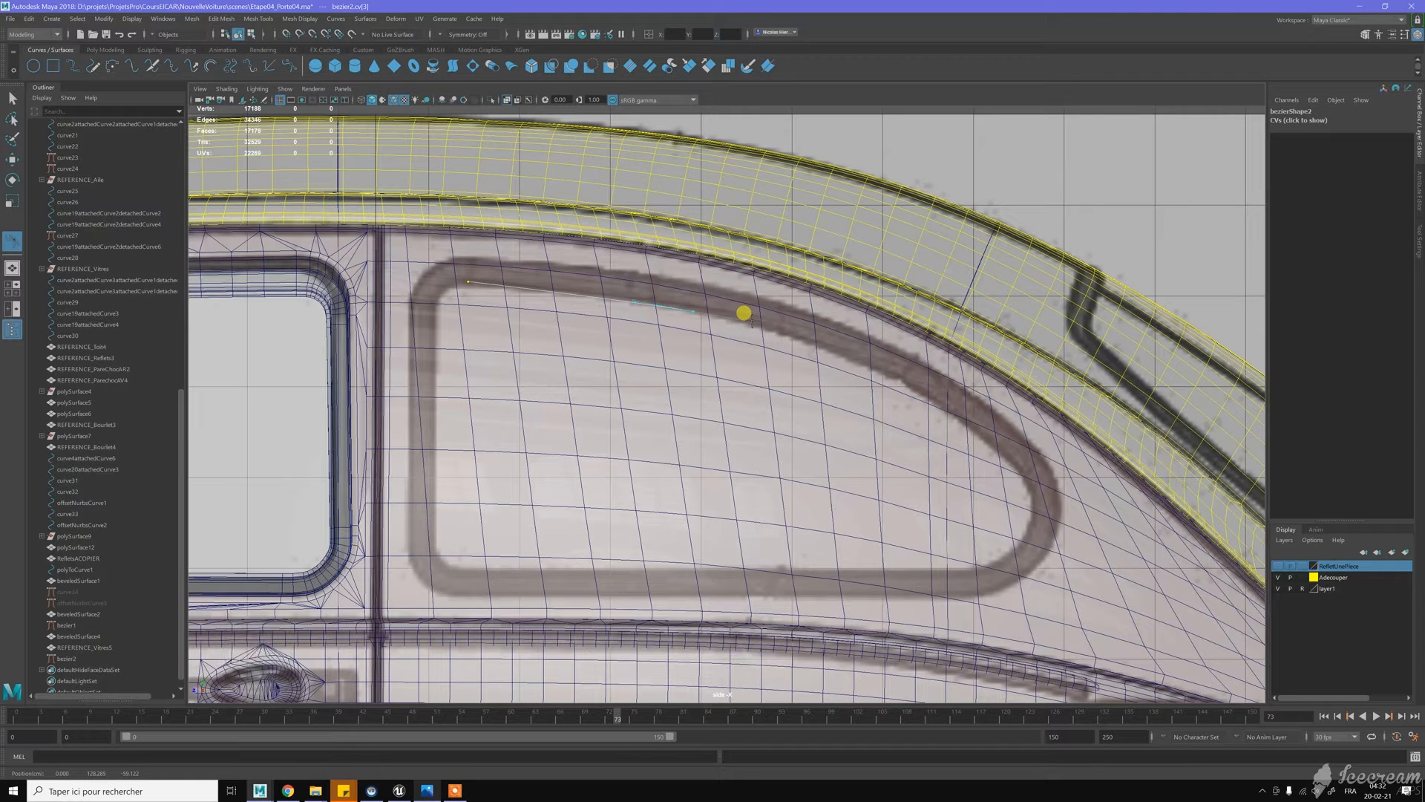
pyautogui.moveTo(744, 313); pyautogui.dragTo(691, 310)
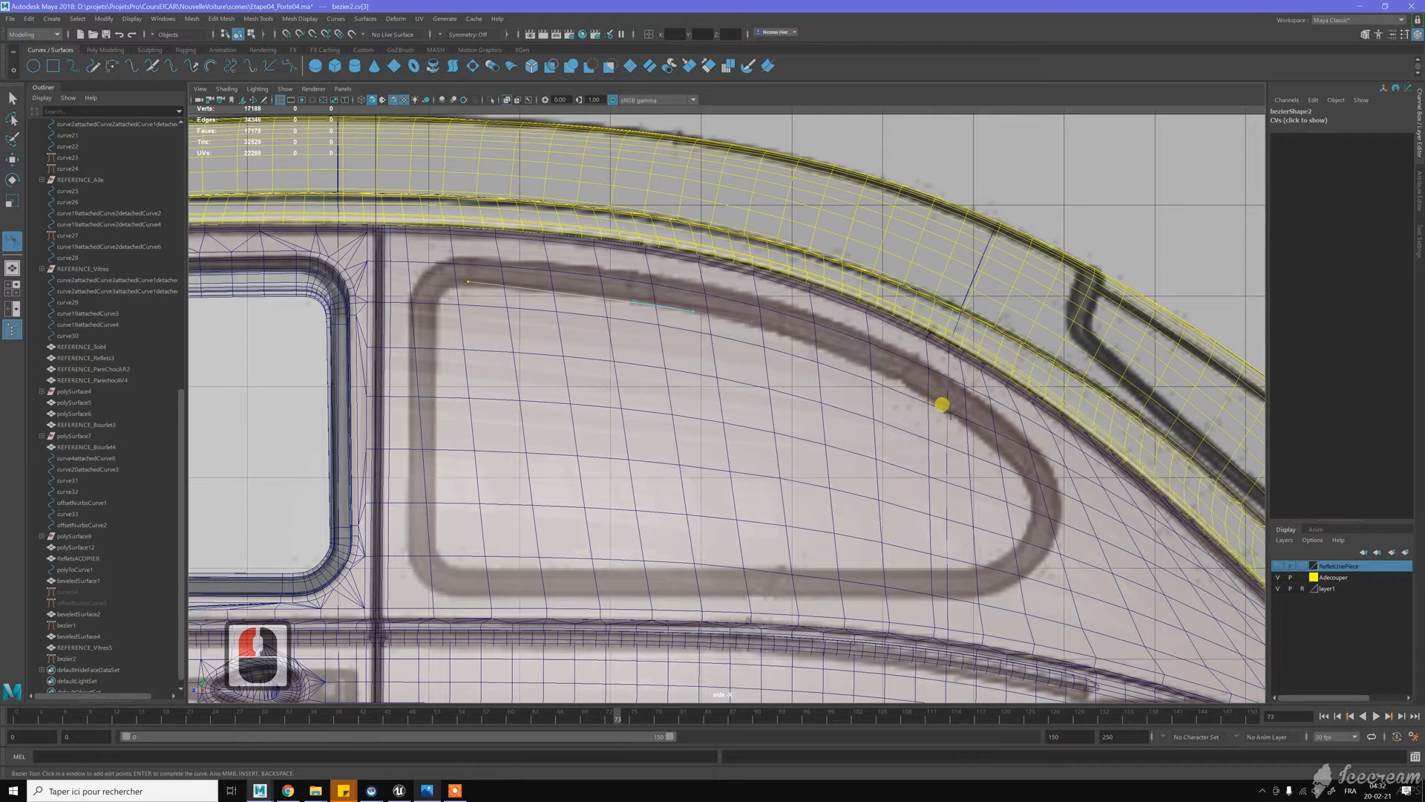
pyautogui.moveTo(957, 418); pyautogui.dragTo(1010, 461)
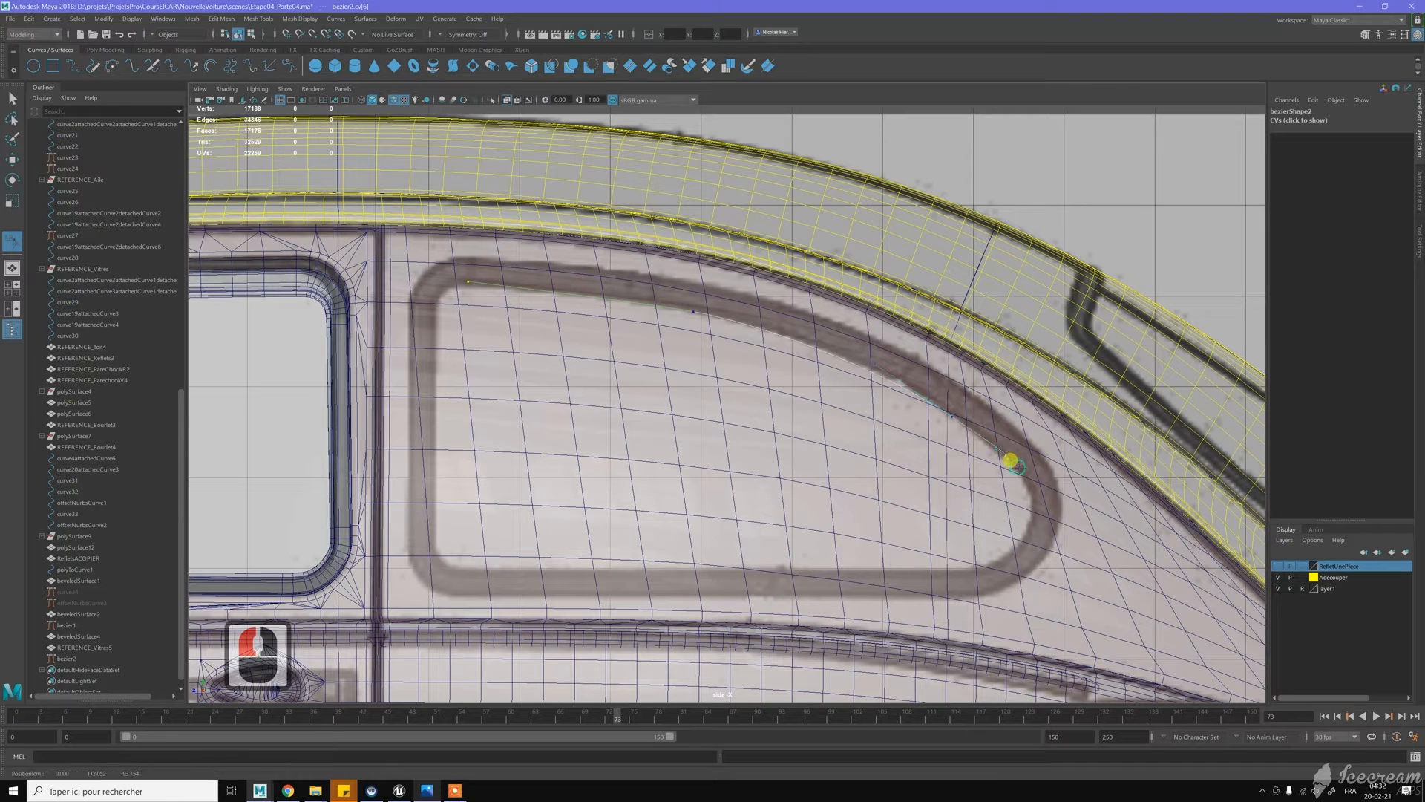
pyautogui.click(1021, 469)
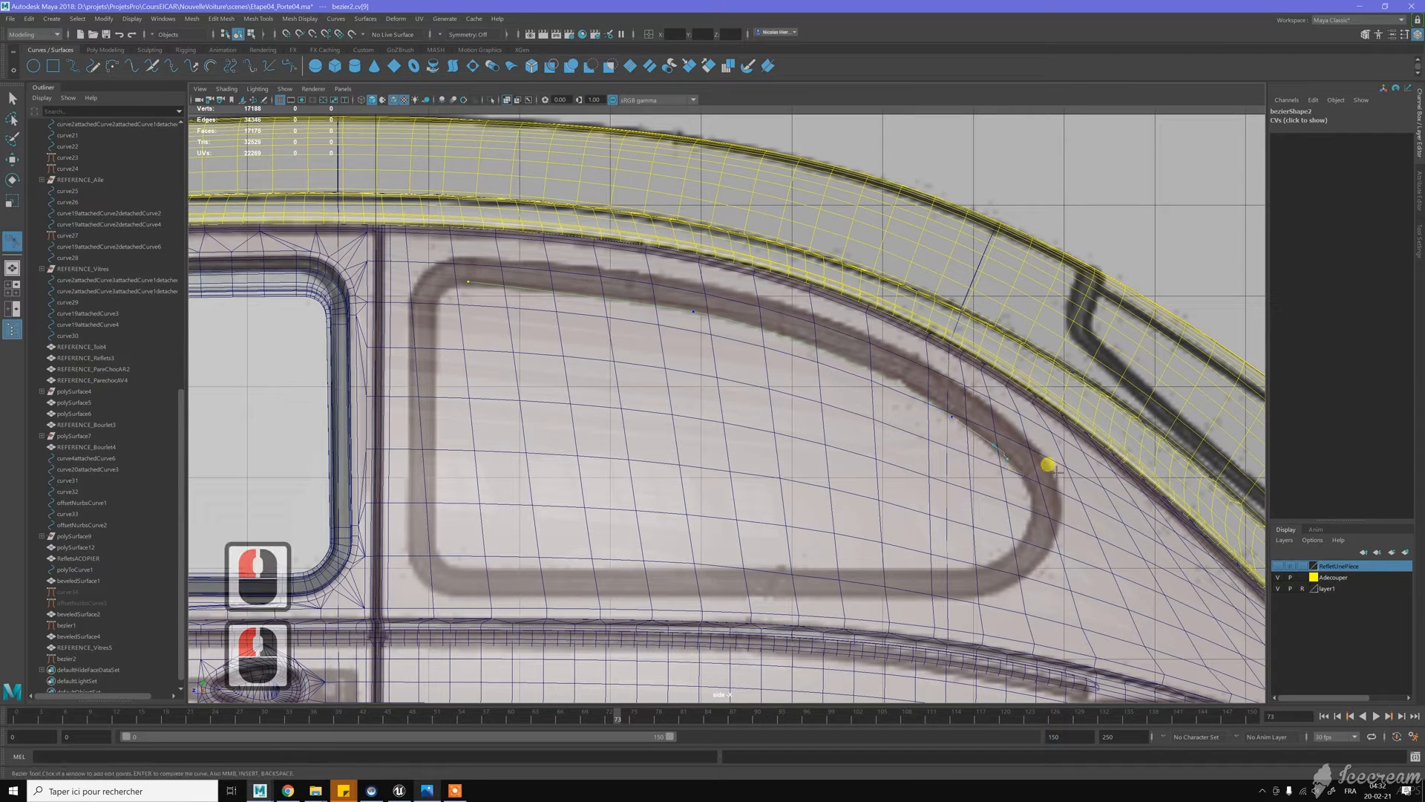
pyautogui.hotkey('ctrl', 'z')
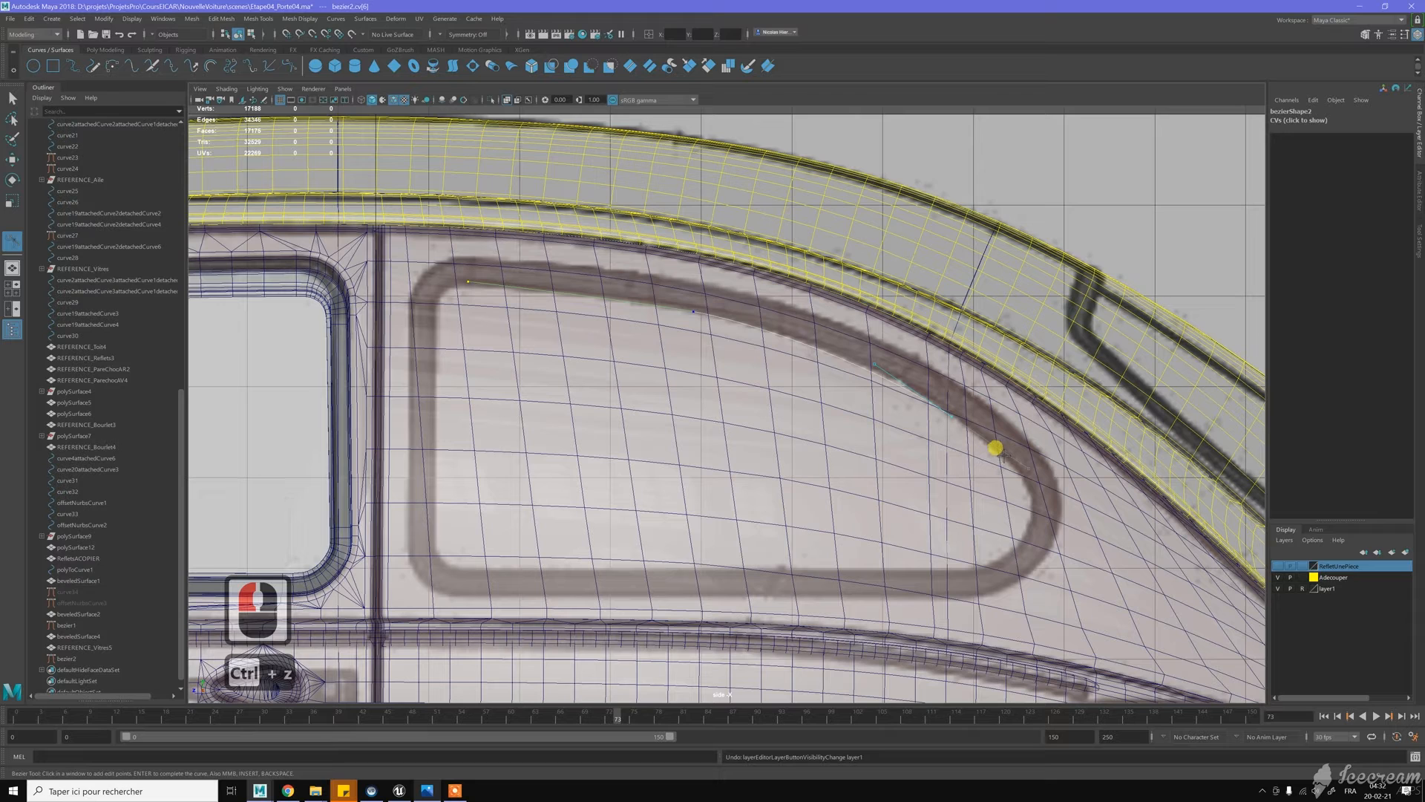
pyautogui.click(1006, 458)
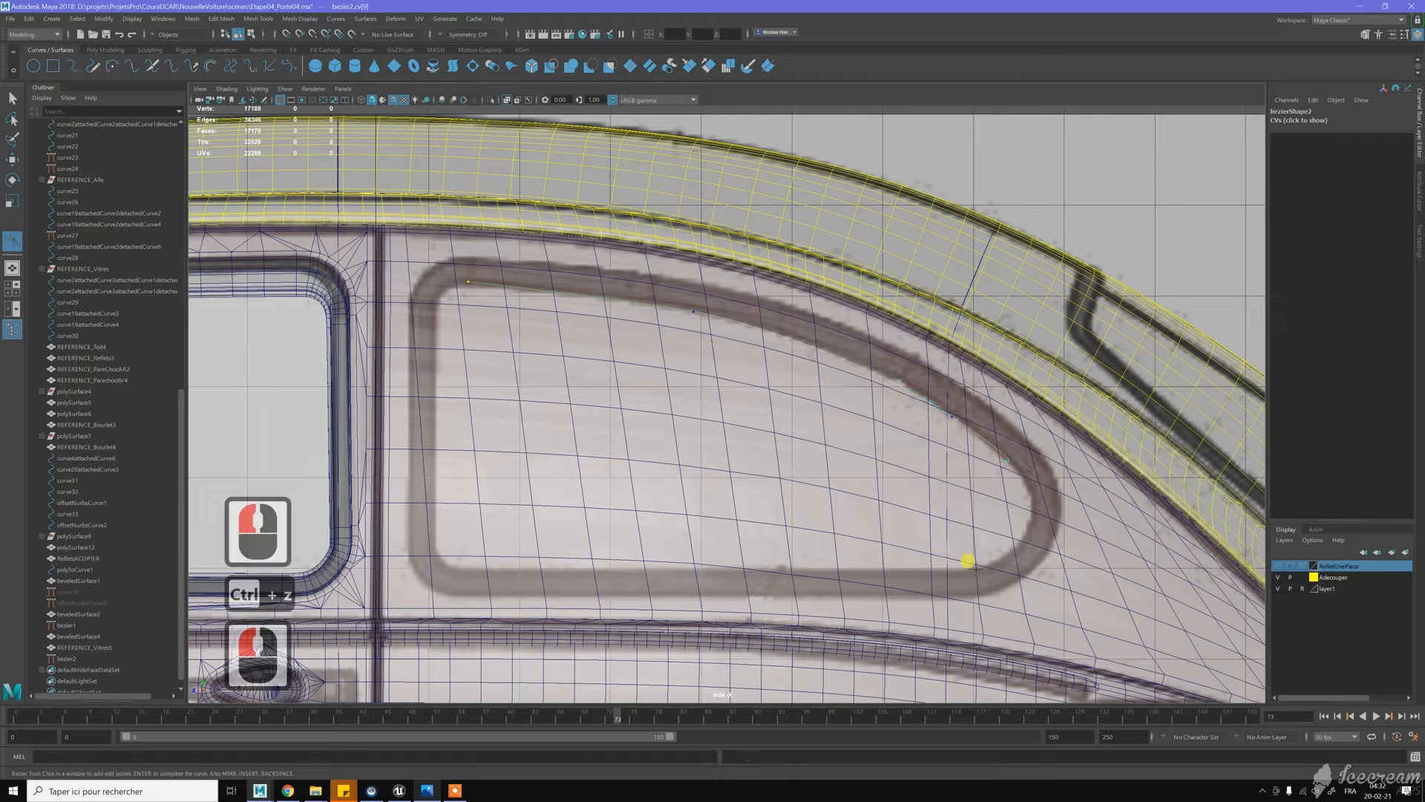
# Continue the Bezier curve around the window's lower and front edges to its start point and close the curve
pyautogui.moveTo(974, 568); pyautogui.dragTo(873, 573)
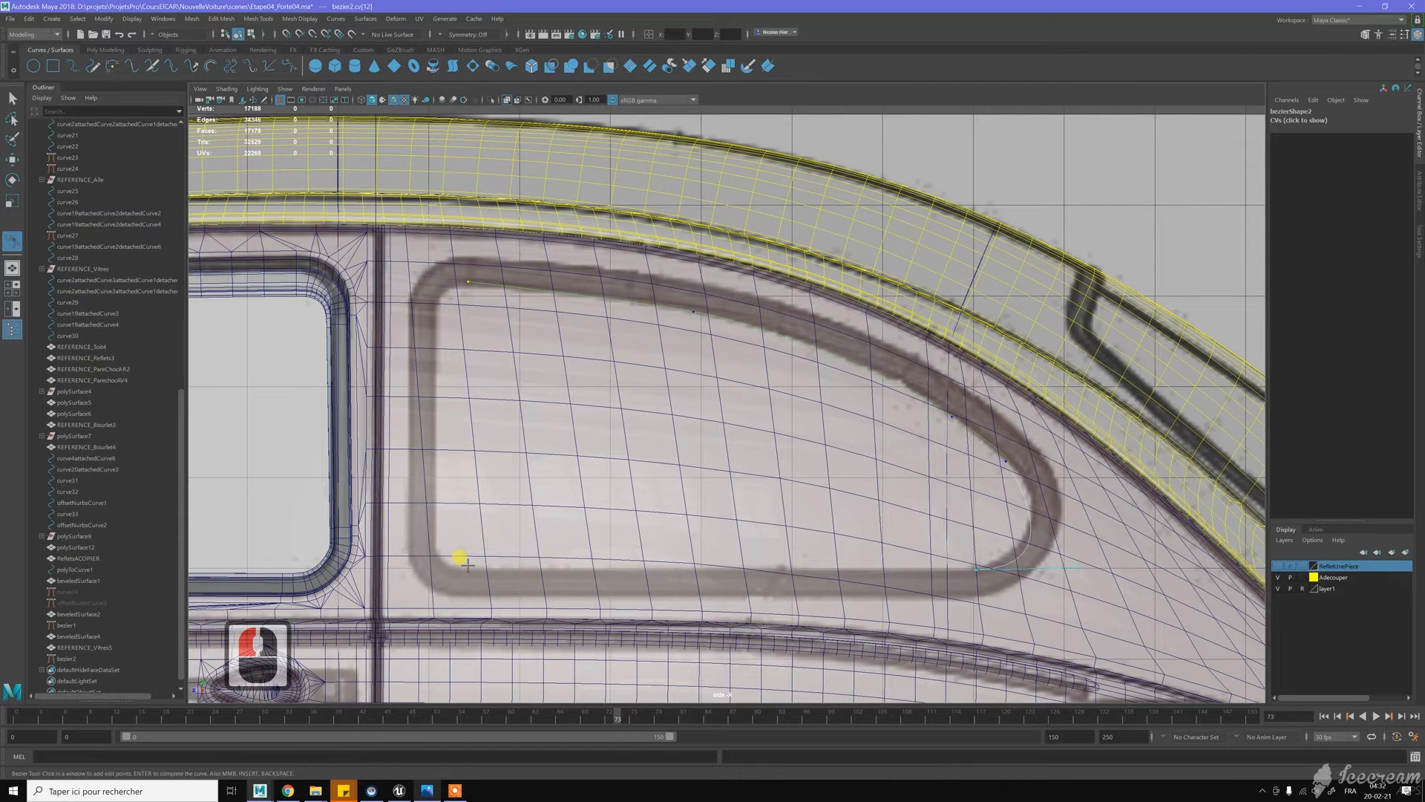
pyautogui.moveTo(460, 562); pyautogui.dragTo(435, 530)
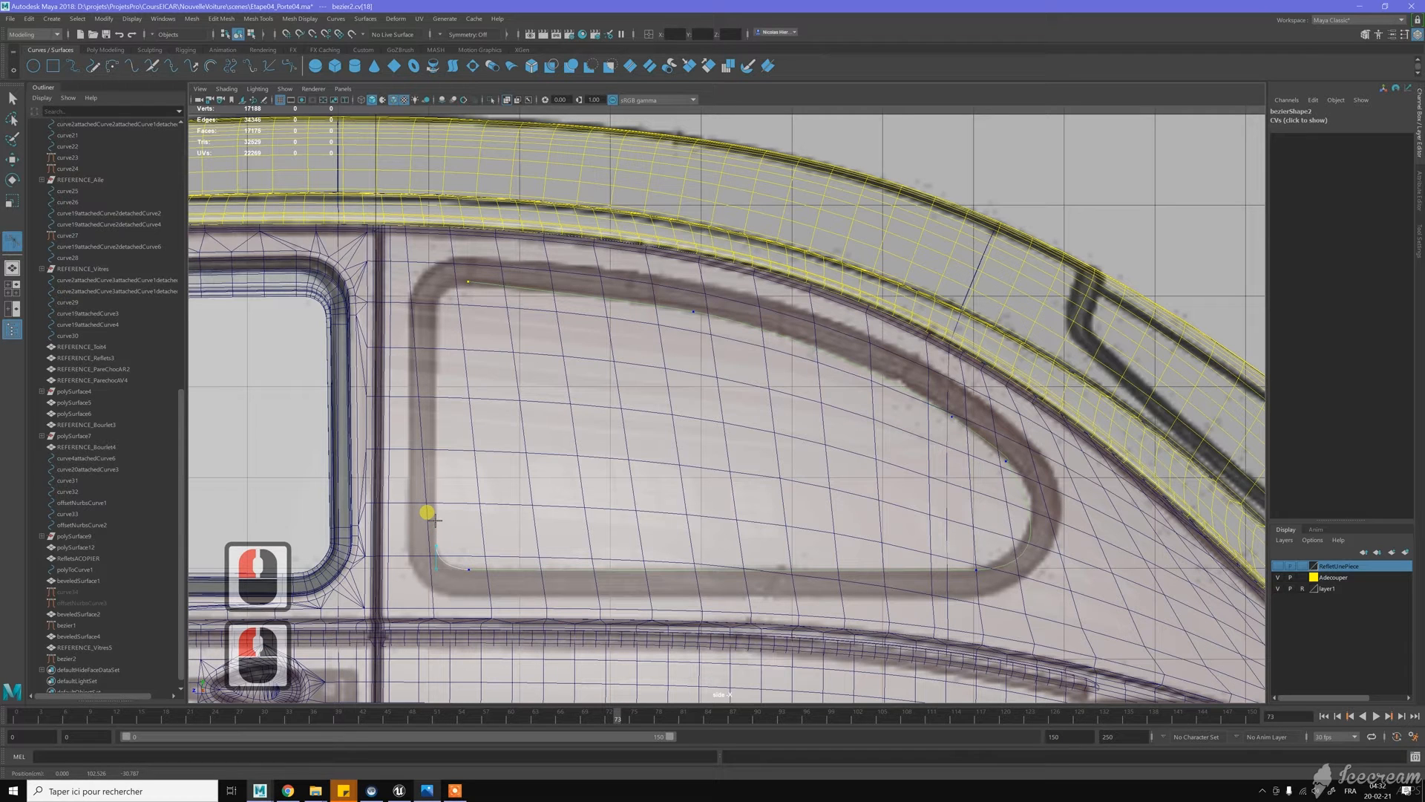
pyautogui.moveTo(429, 296); pyautogui.dragTo(491, 288)
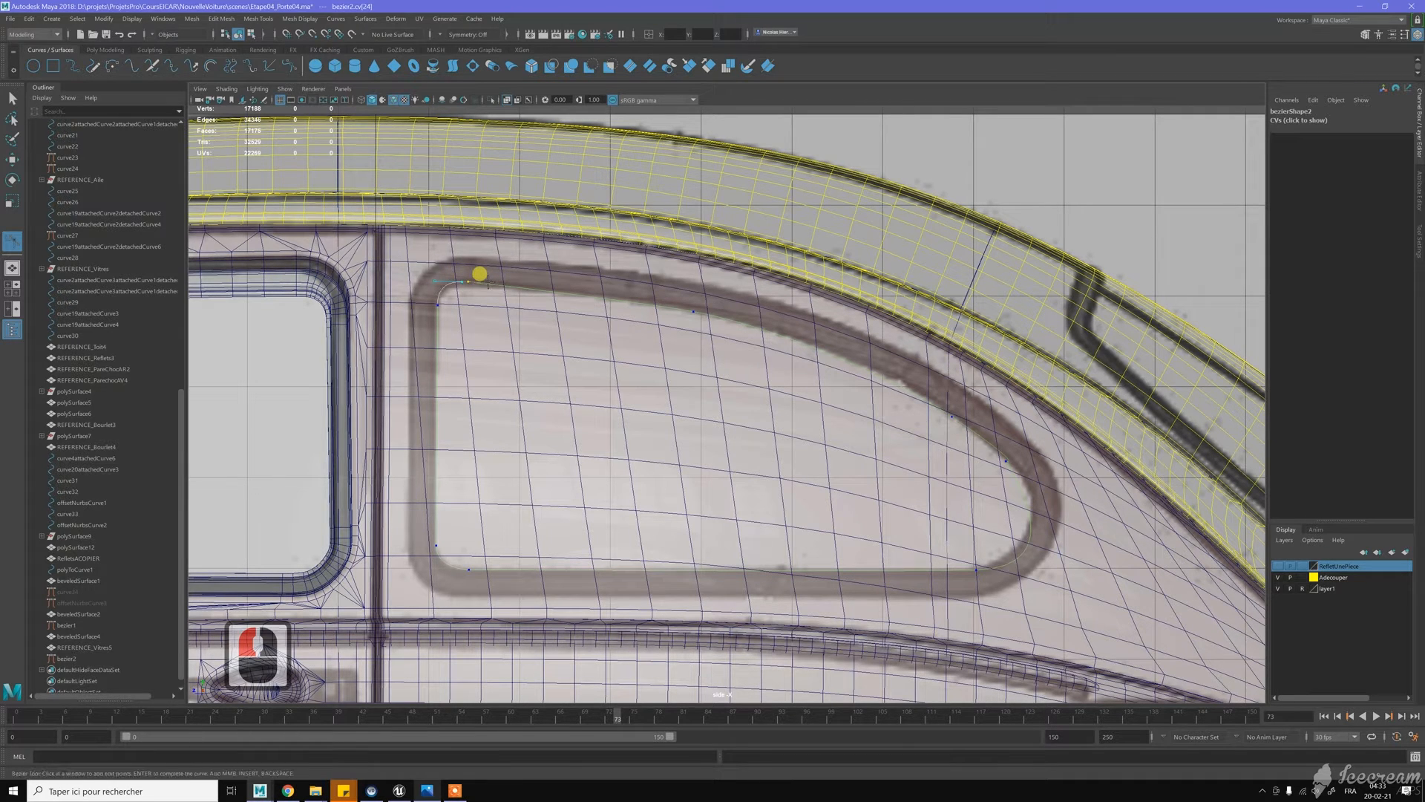
pyautogui.press('w')
pyautogui.keyDown('shift'); pyautogui.rightClick(481, 317); pyautogui.keyUp('shift')
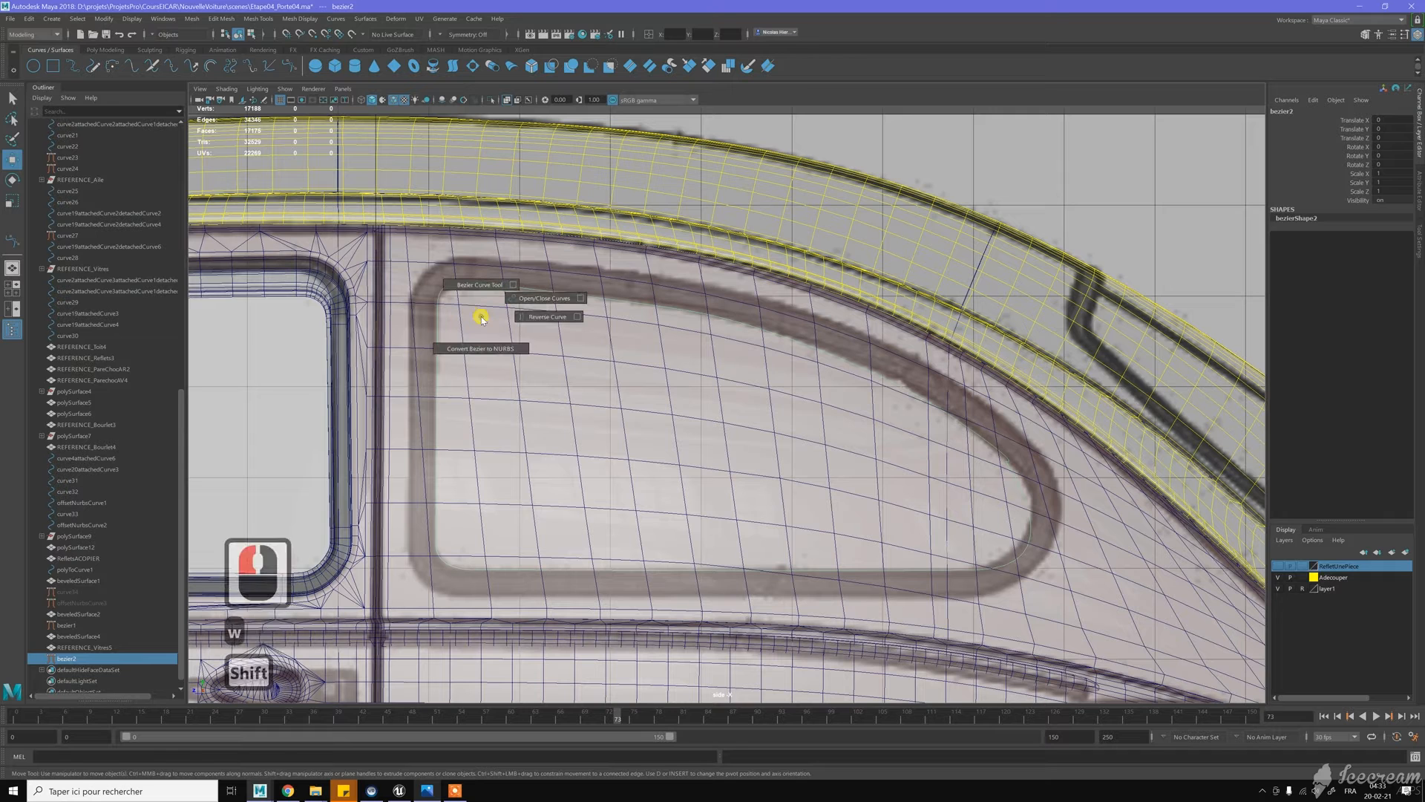
pyautogui.keyDown('shift'); pyautogui.moveTo(539, 298); pyautogui.dragTo(540, 297, button='right'); pyautogui.keyUp('shift')
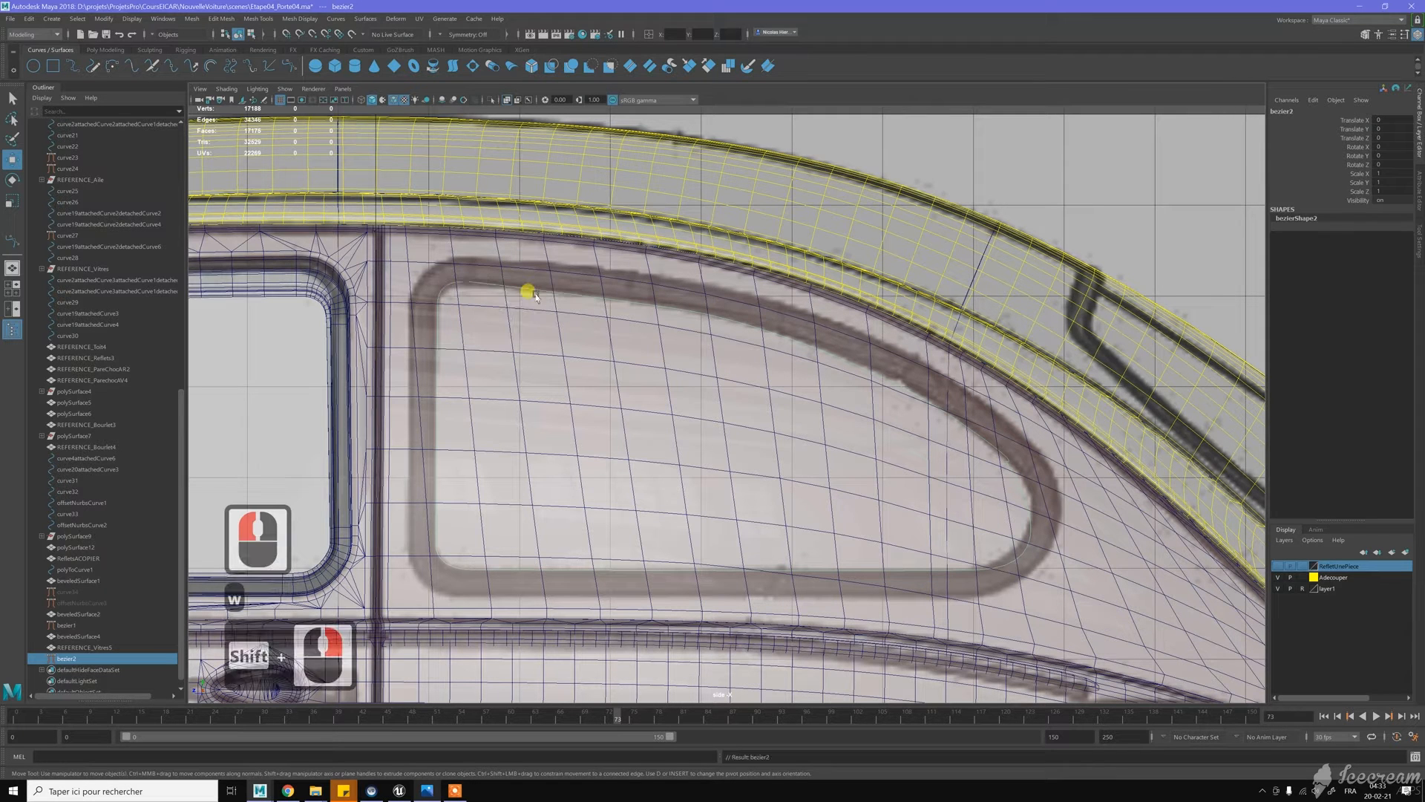
pyautogui.scroll(5, 568, 339)
pyautogui.keyDown('alt'); pyautogui.moveTo(568, 339); pyautogui.dragTo(499, 280, button='middle'); pyautogui.keyUp('alt')
pyautogui.keyDown('alt'); pyautogui.scroll(6, 497, 275); pyautogui.keyUp('alt')
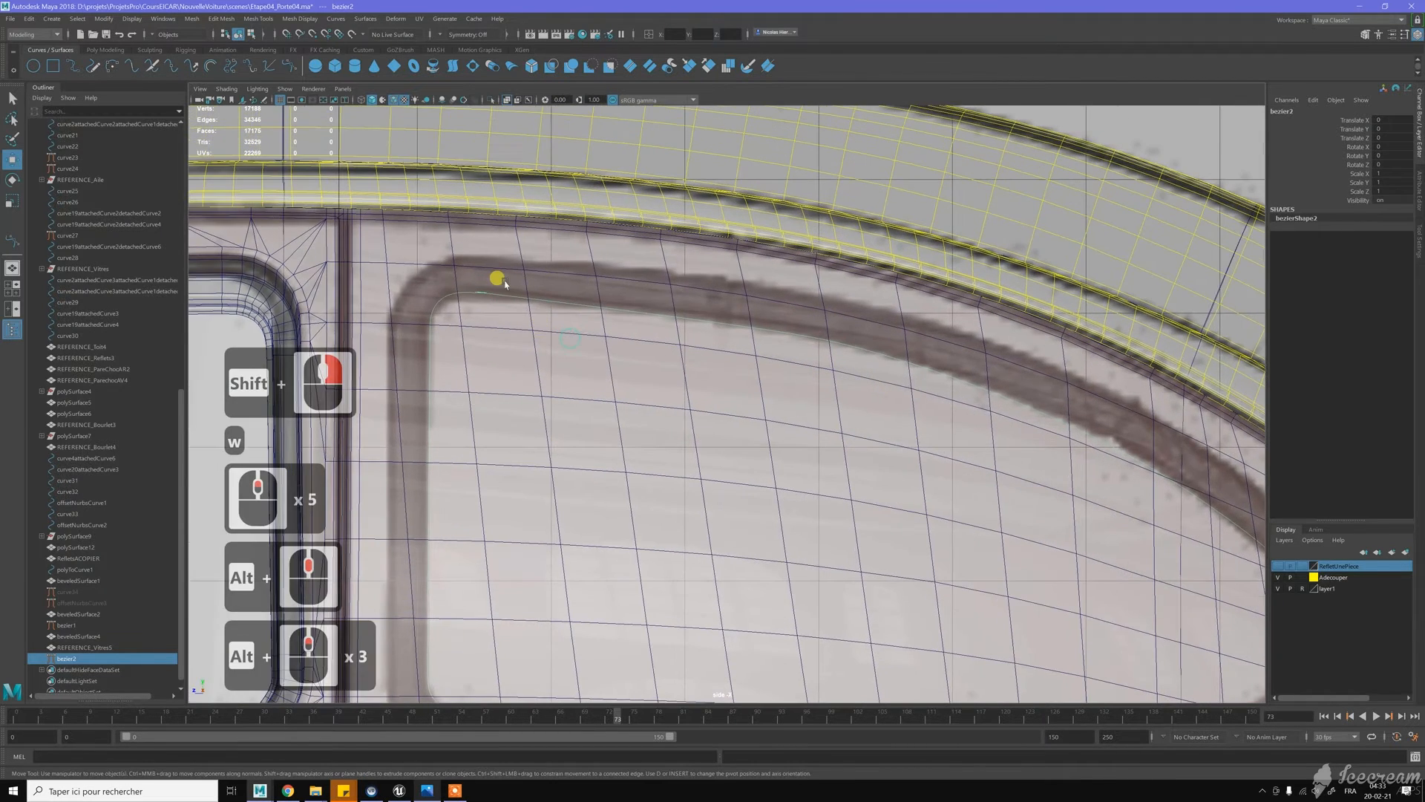
pyautogui.press('w')
pyautogui.rightClick(501, 257)
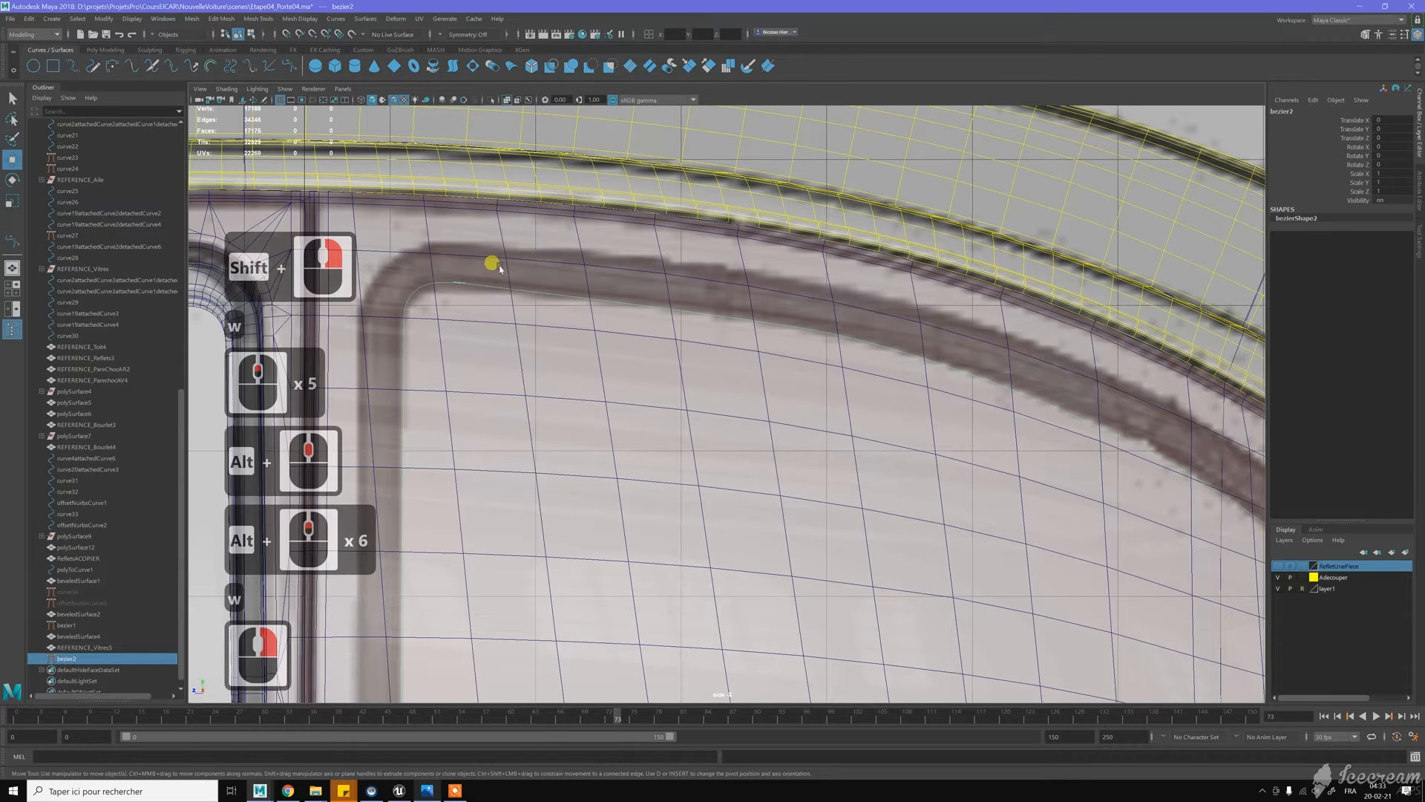
pyautogui.moveTo(491, 287); pyautogui.dragTo(500, 285, button='right')
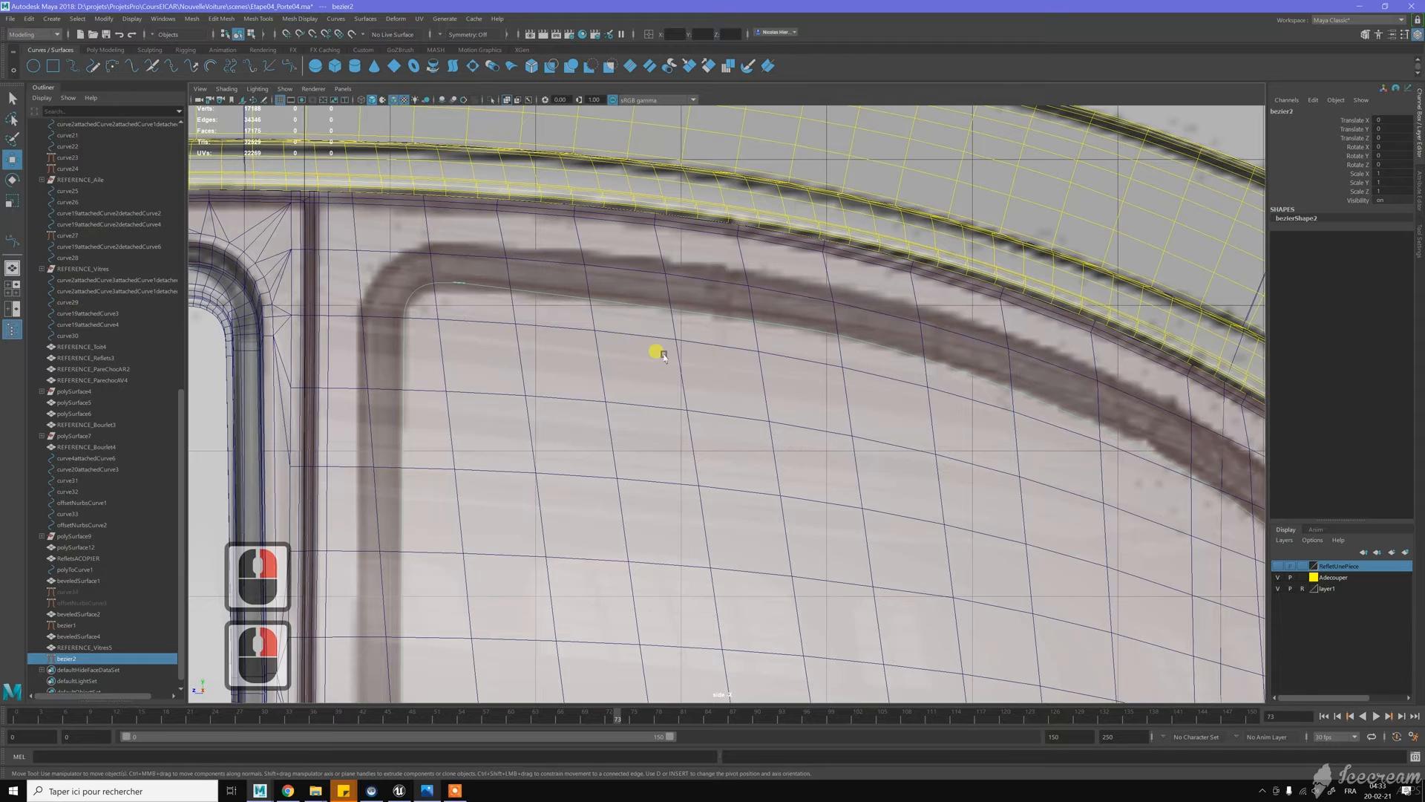
# Move the closed window curve outward beside the car body to a Translate X of about 70.17
pyautogui.scroll(-5, 806, 302)
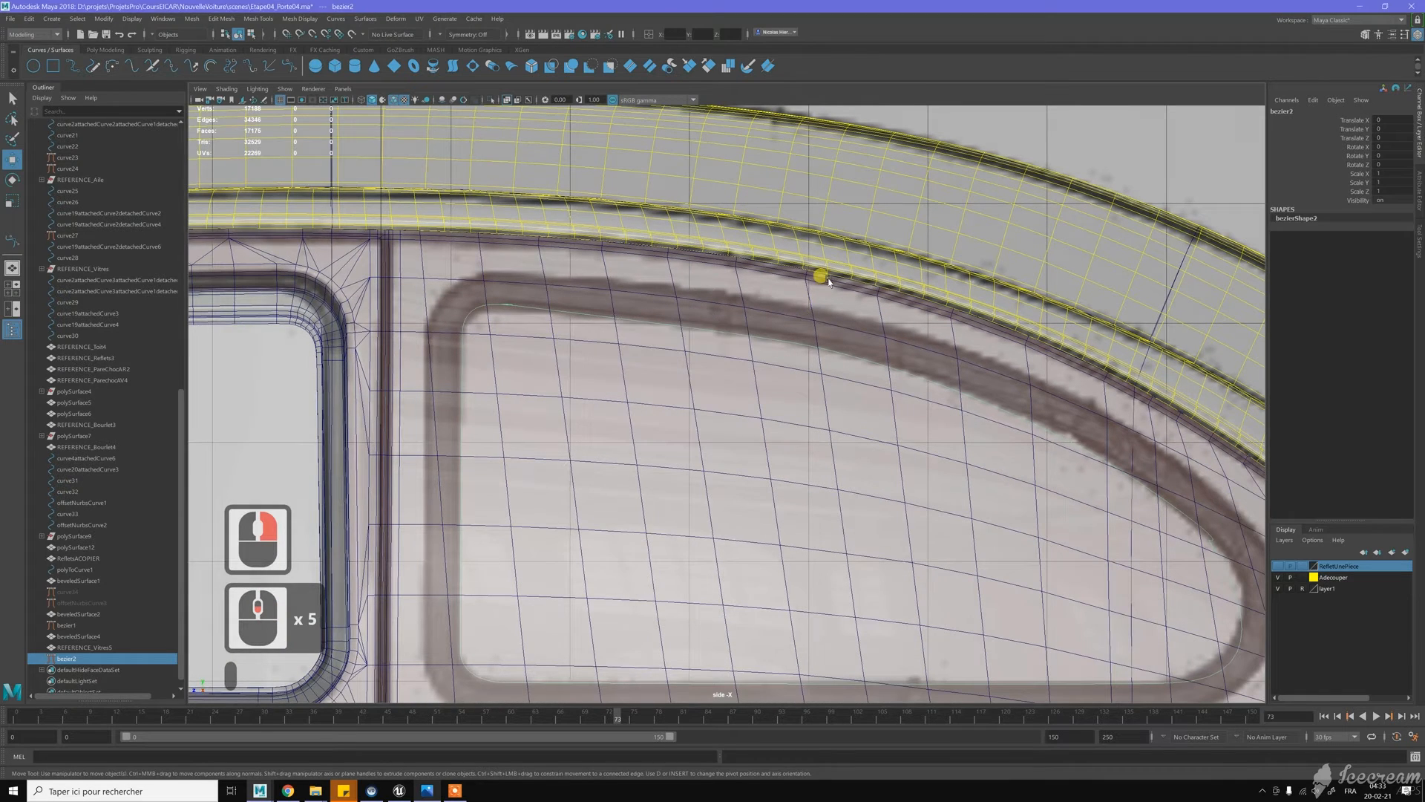
pyautogui.scroll(-14, 824, 281)
pyautogui.press('space')
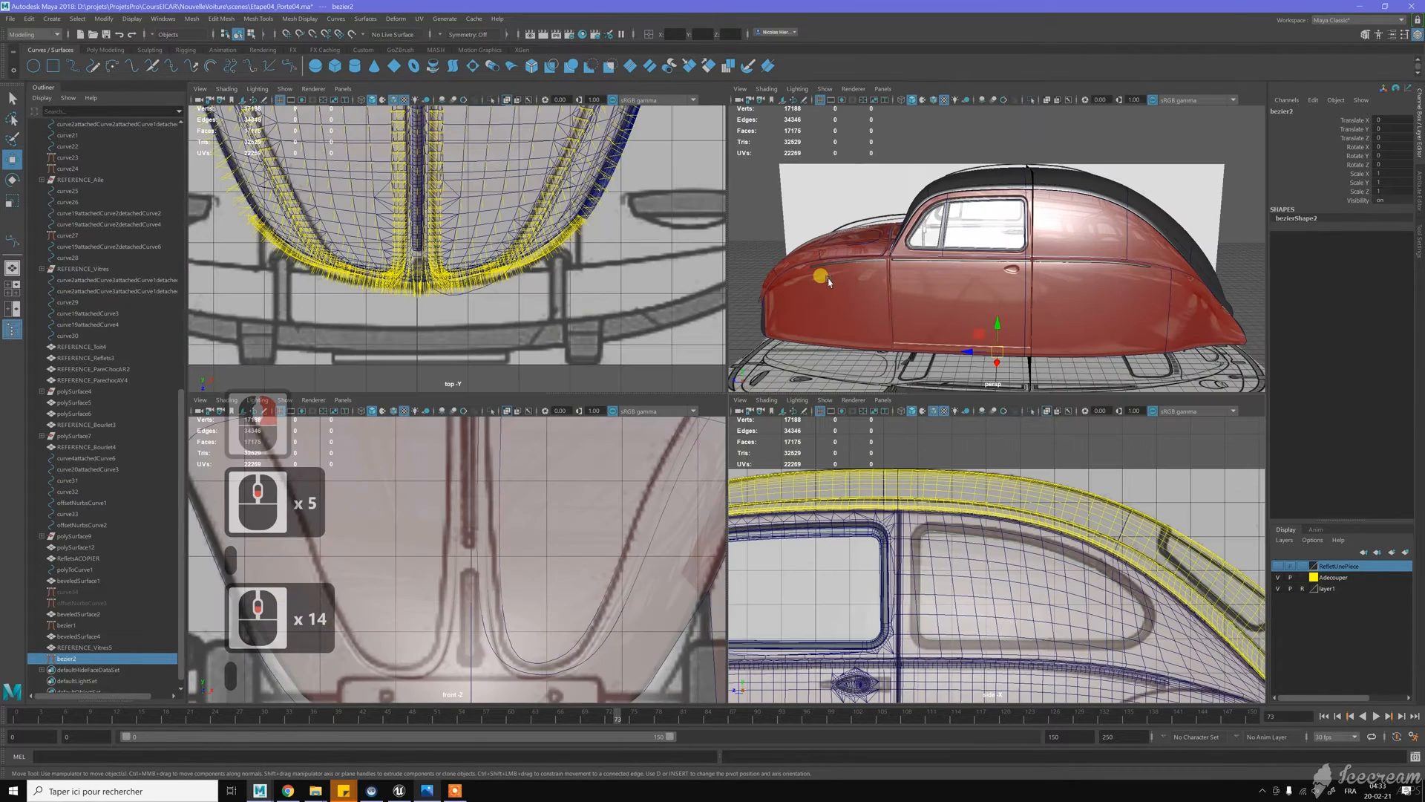
pyautogui.keyDown('alt'); pyautogui.moveTo(926, 260); pyautogui.dragTo(1093, 368); pyautogui.keyUp('alt')
pyautogui.keyDown('alt'); pyautogui.moveTo(1122, 269); pyautogui.dragTo(982, 317); pyautogui.keyUp('alt')
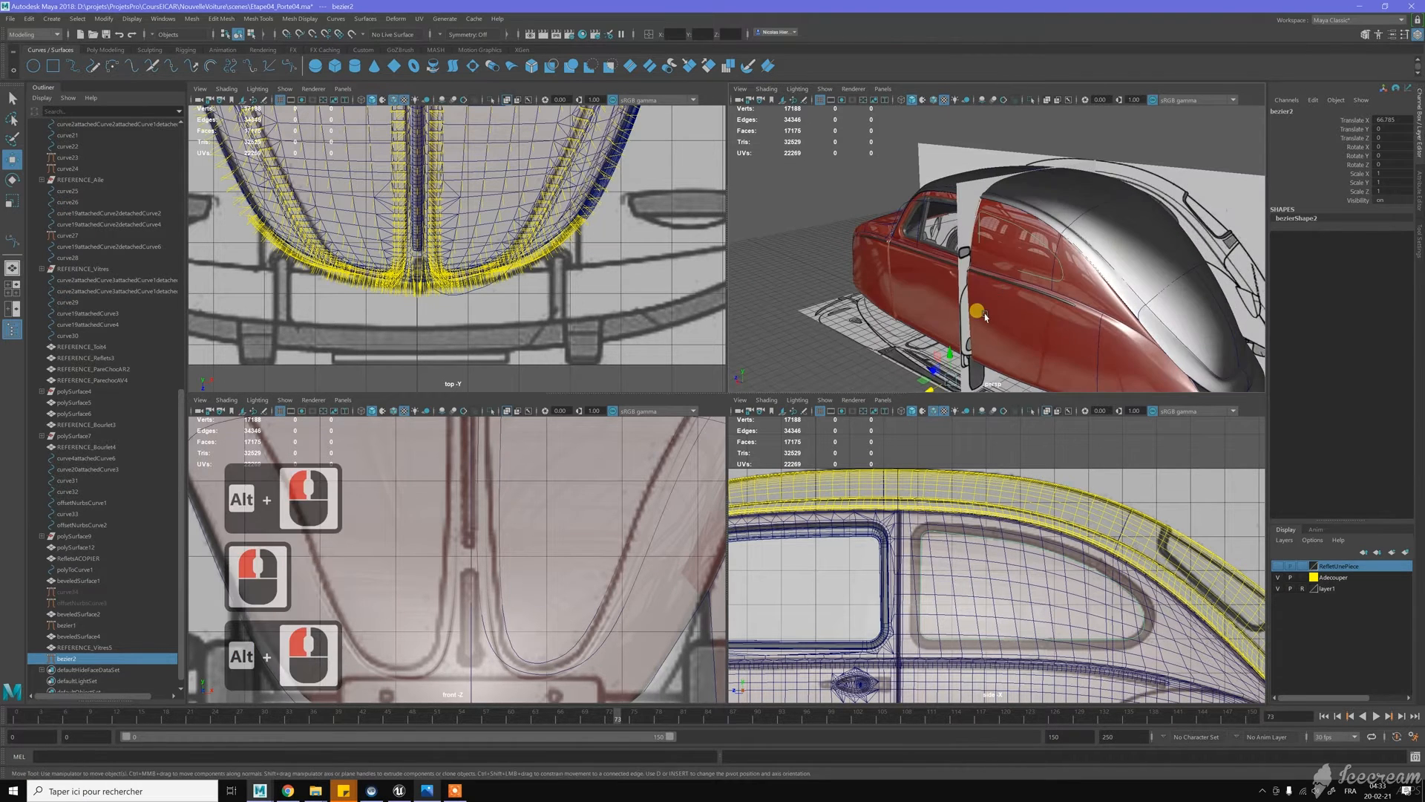
pyautogui.middleClick(981, 318)
pyautogui.press('space')
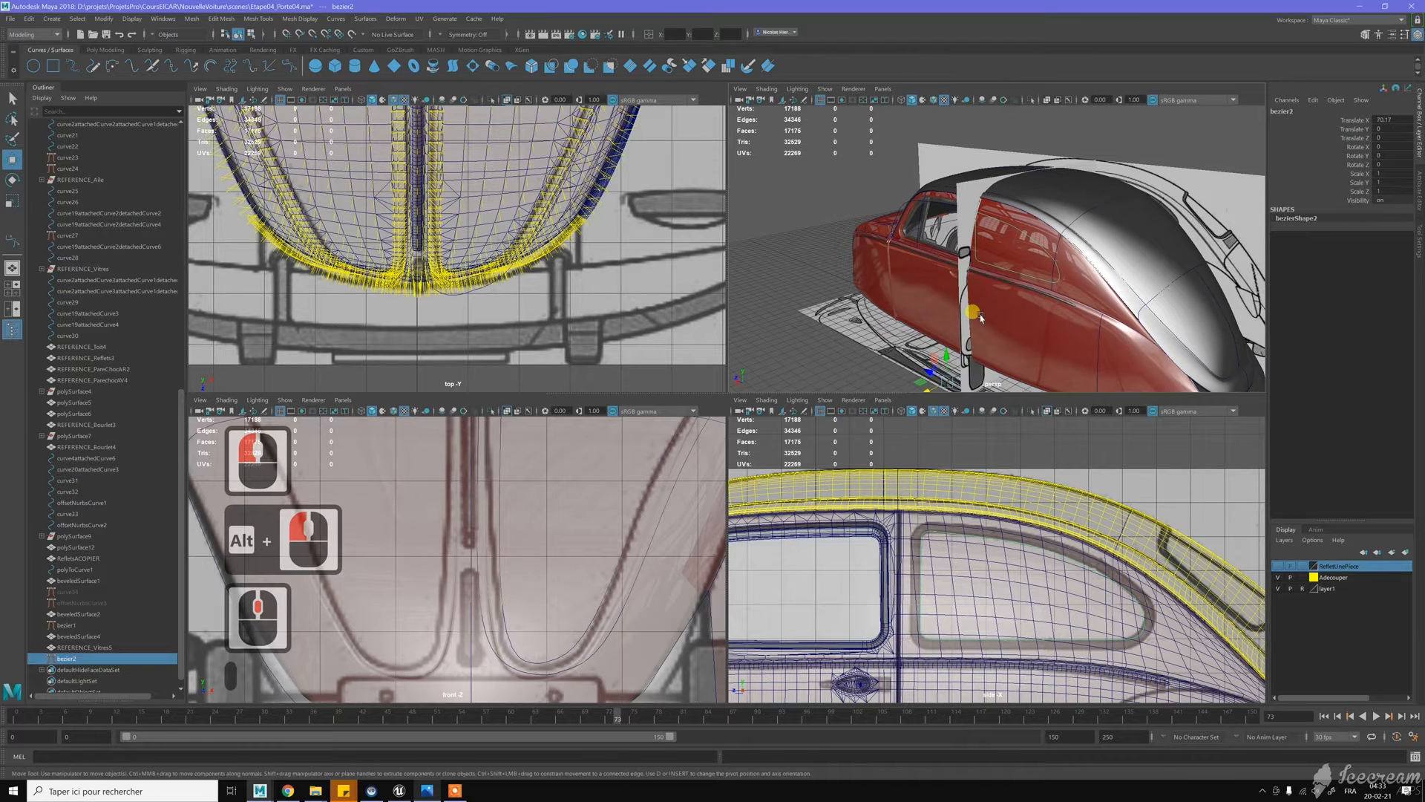
pyautogui.press('space')
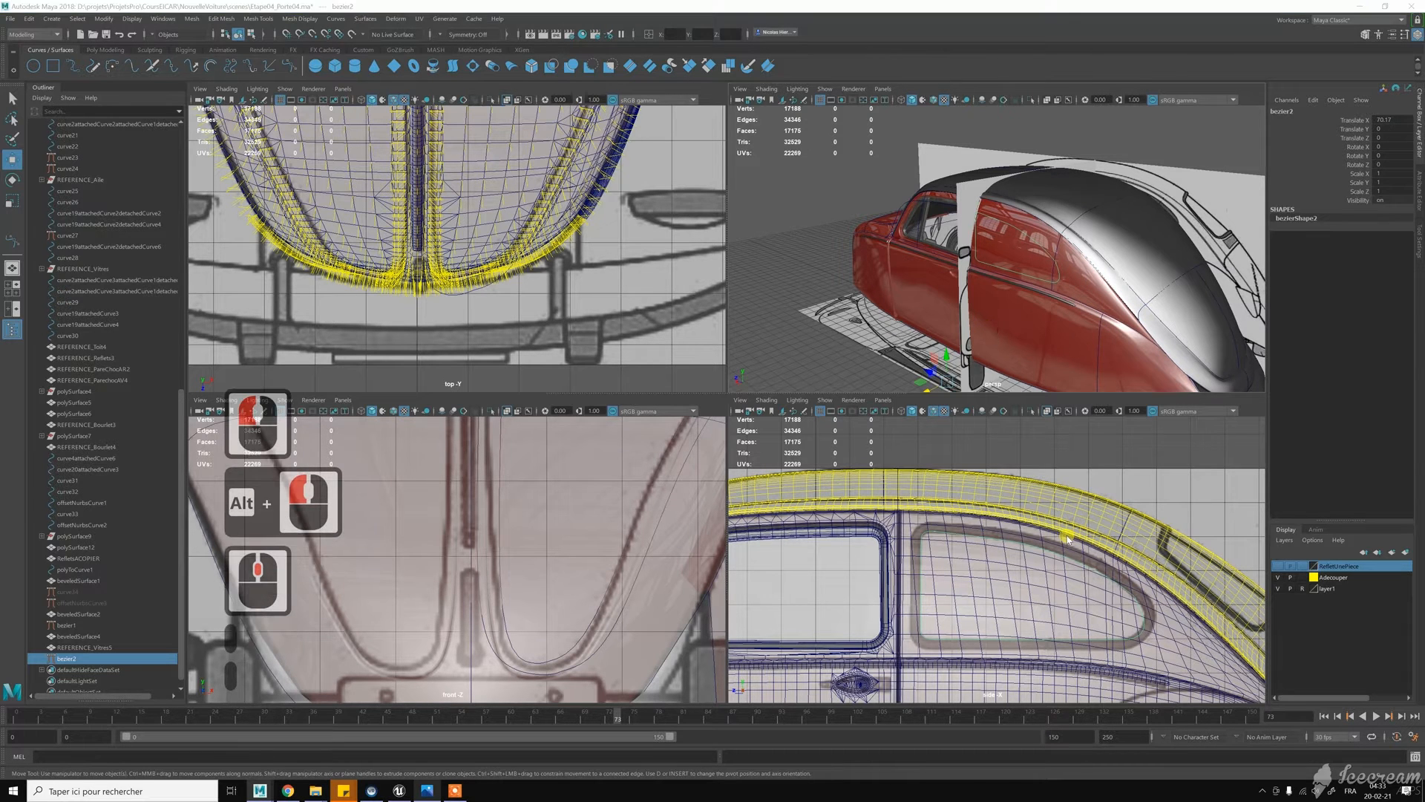
# Delete the overlapping anchor where the window curve closes at its upper front corner
pyautogui.scroll(4, 701, 397)
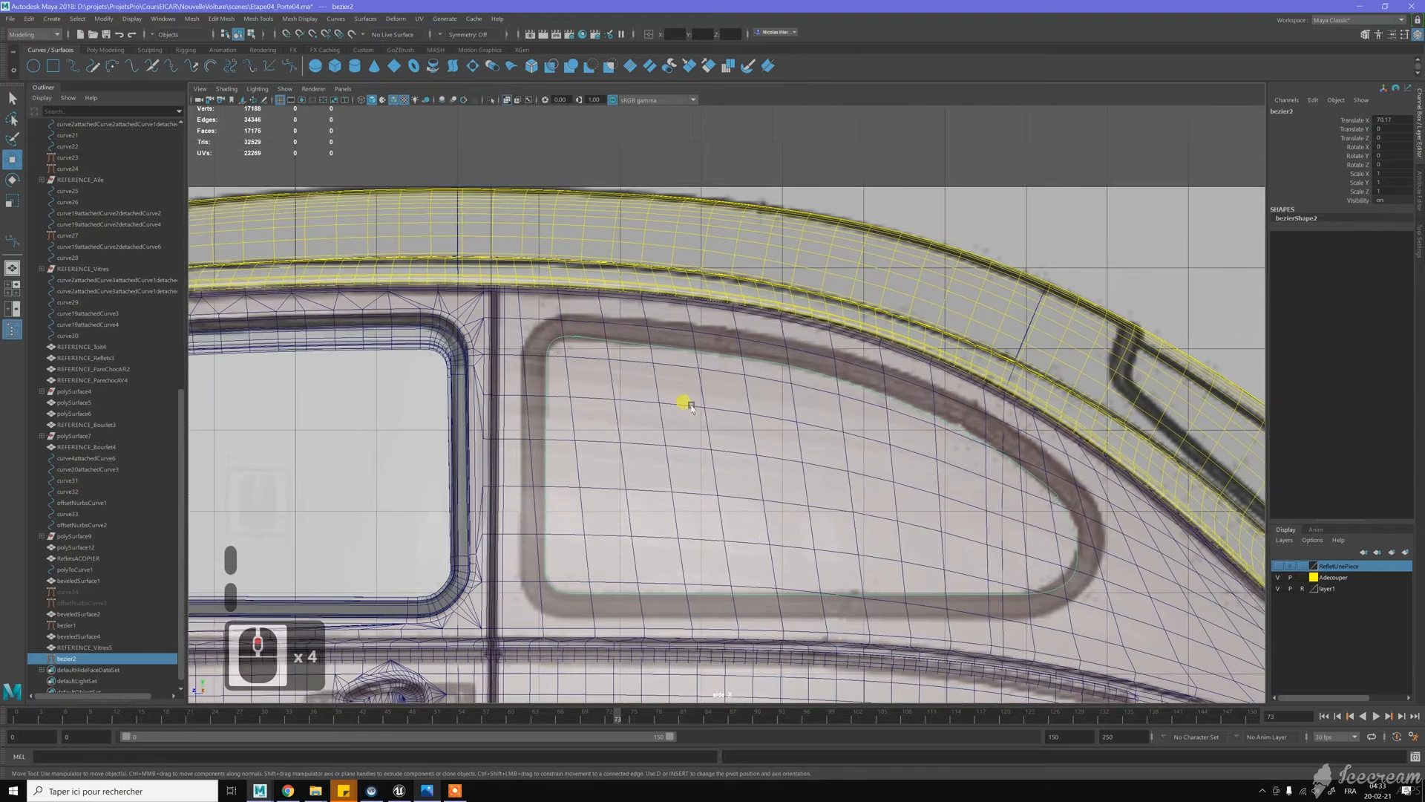
pyautogui.keyDown('alt'); pyautogui.moveTo(684, 404); pyautogui.dragTo(627, 311, button='middle'); pyautogui.keyUp('alt')
pyautogui.press('w')
pyautogui.moveTo(553, 252); pyautogui.dragTo(524, 251, button='right')
pyautogui.press('z')
pyautogui.scroll(3, 525, 251)
pyautogui.keyDown('alt'); pyautogui.moveTo(526, 251); pyautogui.dragTo(657, 348, button='middle'); pyautogui.keyUp('alt')
pyautogui.keyDown('alt'); pyautogui.scroll(3, 624, 325); pyautogui.keyUp('alt')
pyautogui.scroll(8, 616, 320)
pyautogui.keyDown('alt'); pyautogui.moveTo(512, 285); pyautogui.dragTo(679, 319, button='middle'); pyautogui.keyUp('alt')
pyautogui.keyDown('alt'); pyautogui.moveTo(678, 319); pyautogui.dragTo(681, 314, button='middle'); pyautogui.keyUp('alt')
pyautogui.scroll(9, 681, 314)
pyautogui.click(698, 304)
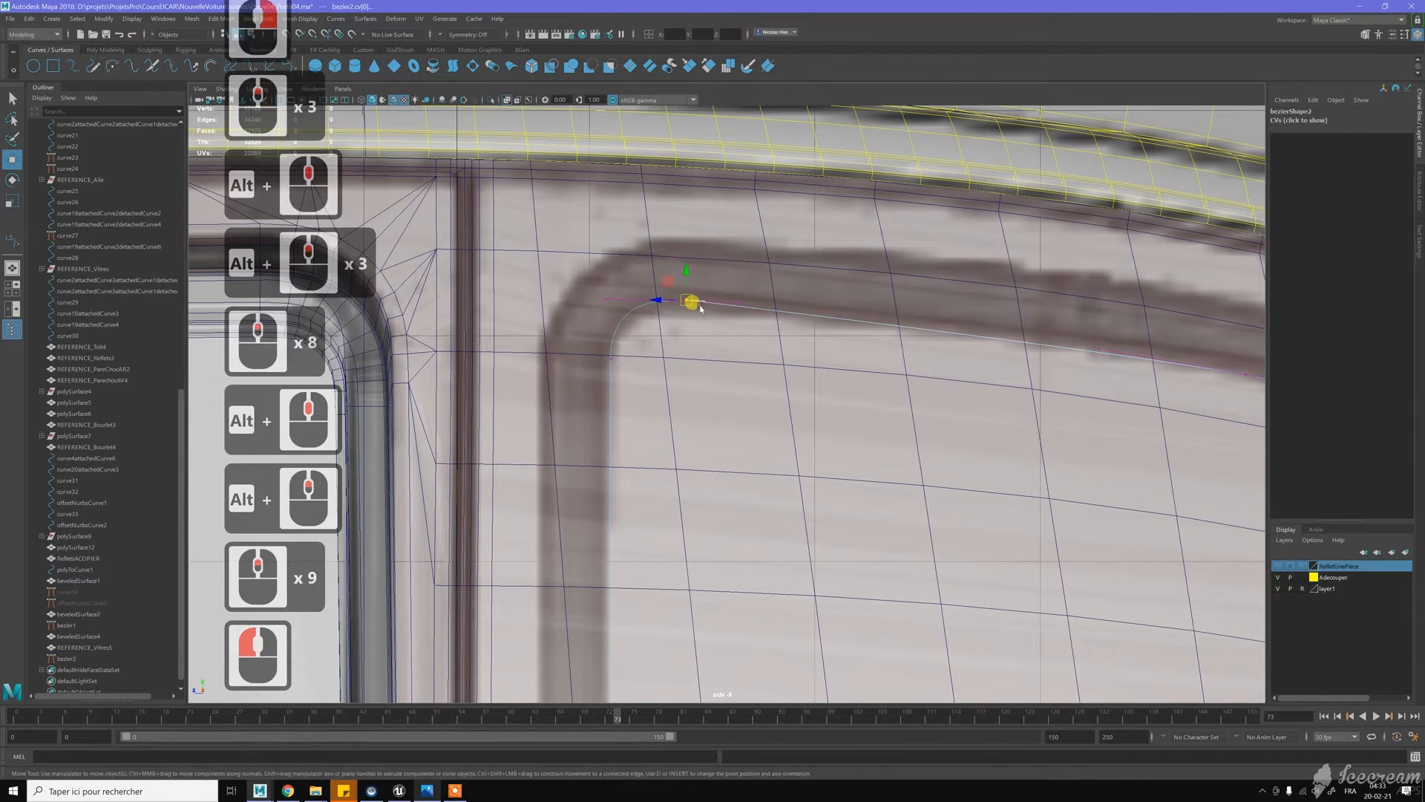
pyautogui.press('Delete')
pyautogui.press('z')
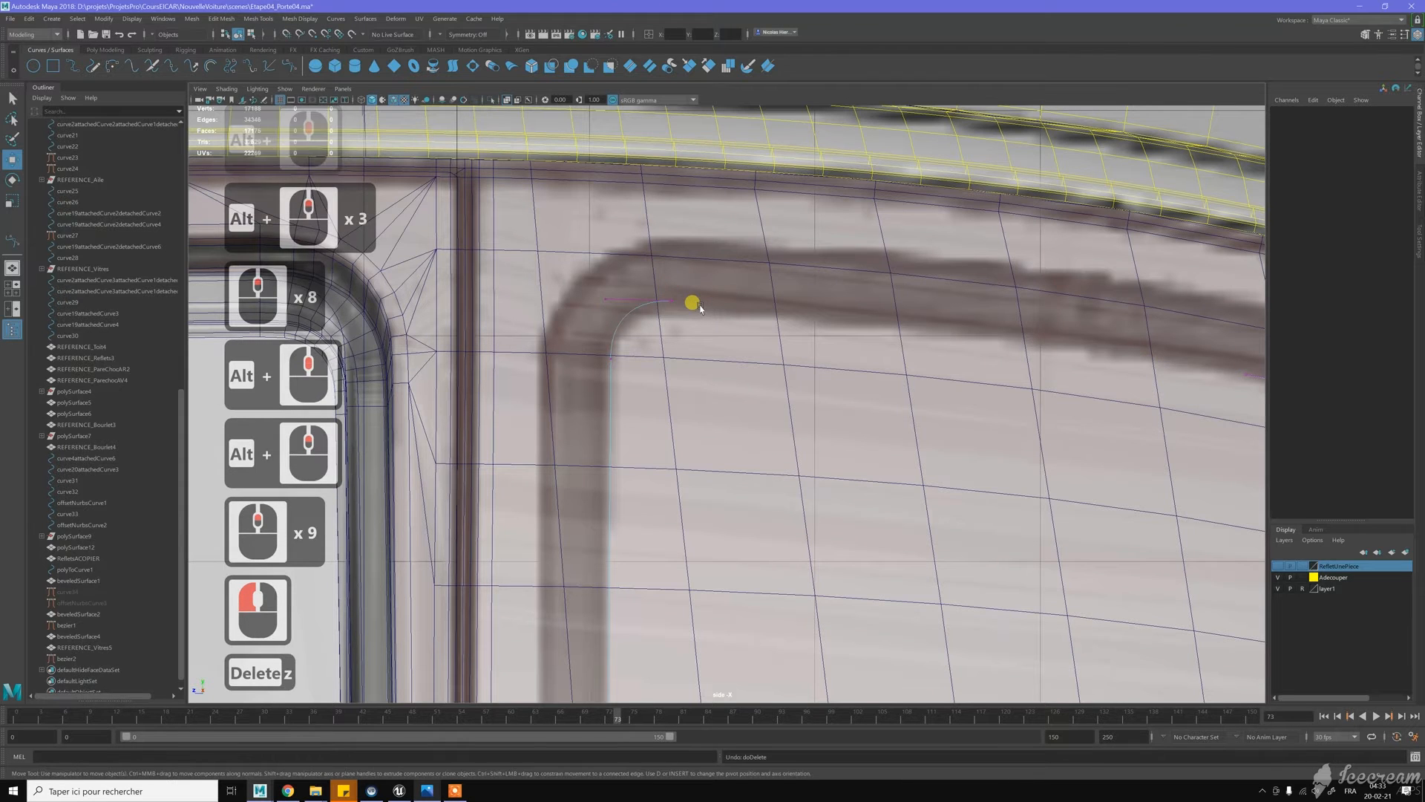
pyautogui.click(699, 296)
pyautogui.press('Delete')
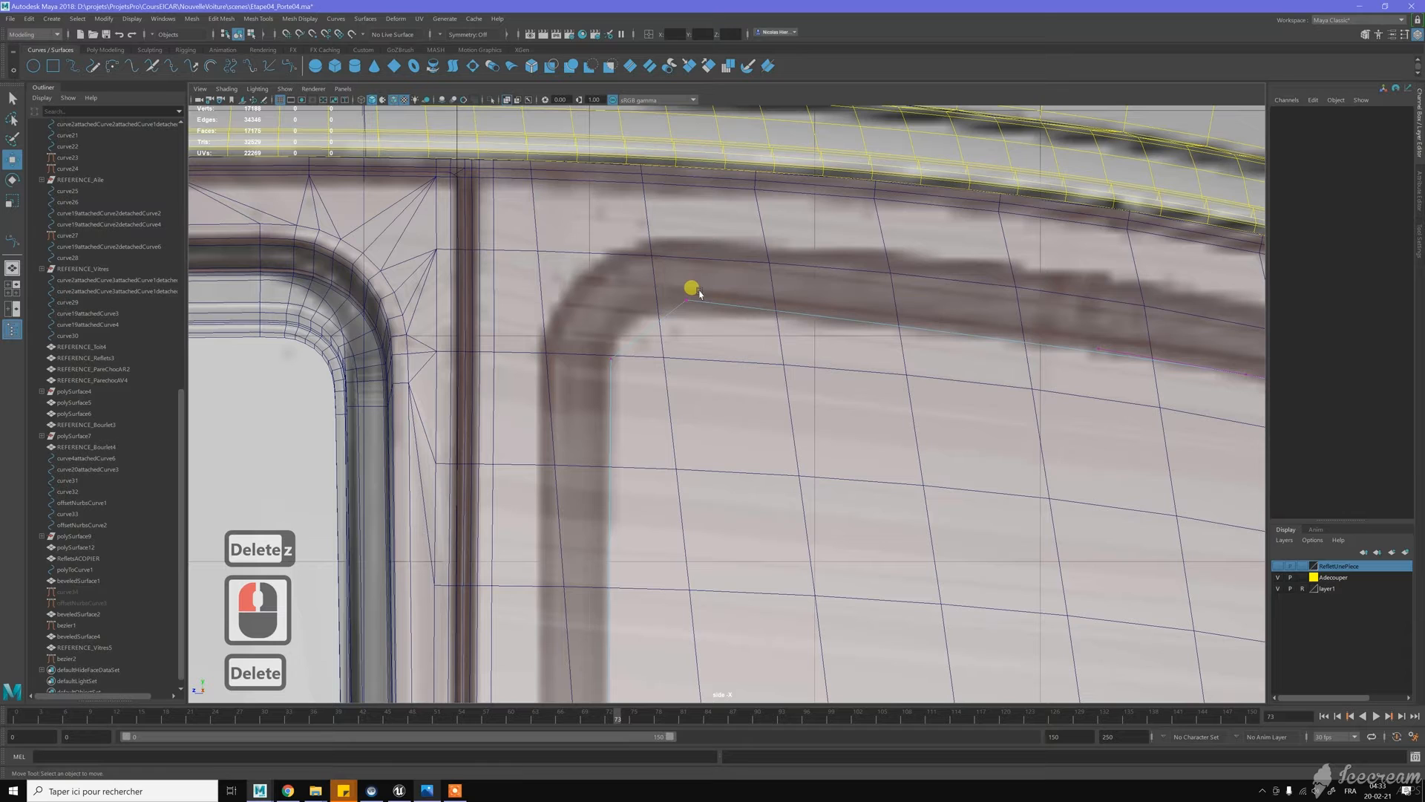
# Adjust the tangents of the upper front anchor so the curve follows the window's rounded corner
pyautogui.click(705, 310)
pyautogui.keyDown('shift'); pyautogui.moveTo(732, 272); pyautogui.dragTo(729, 242, button='right'); pyautogui.keyUp('shift')
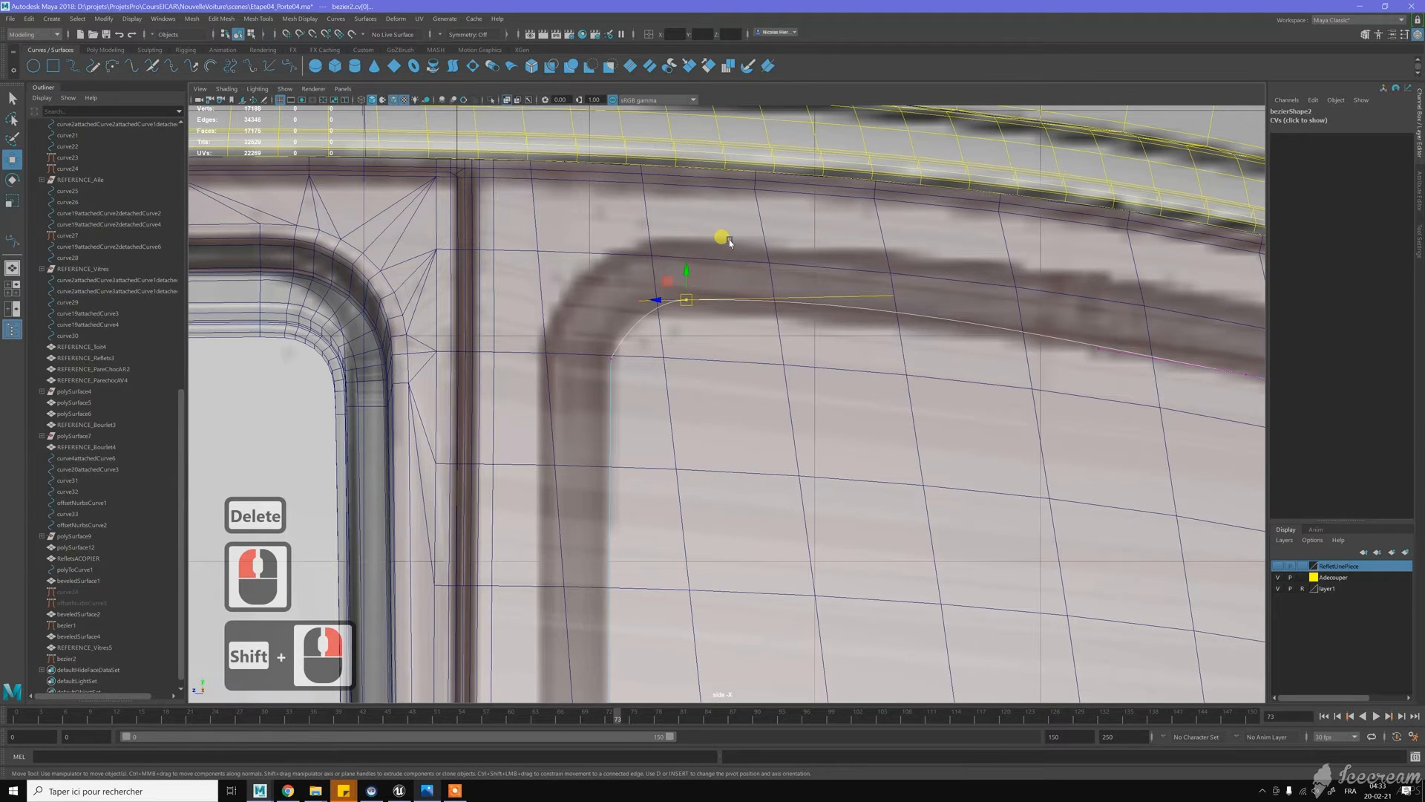
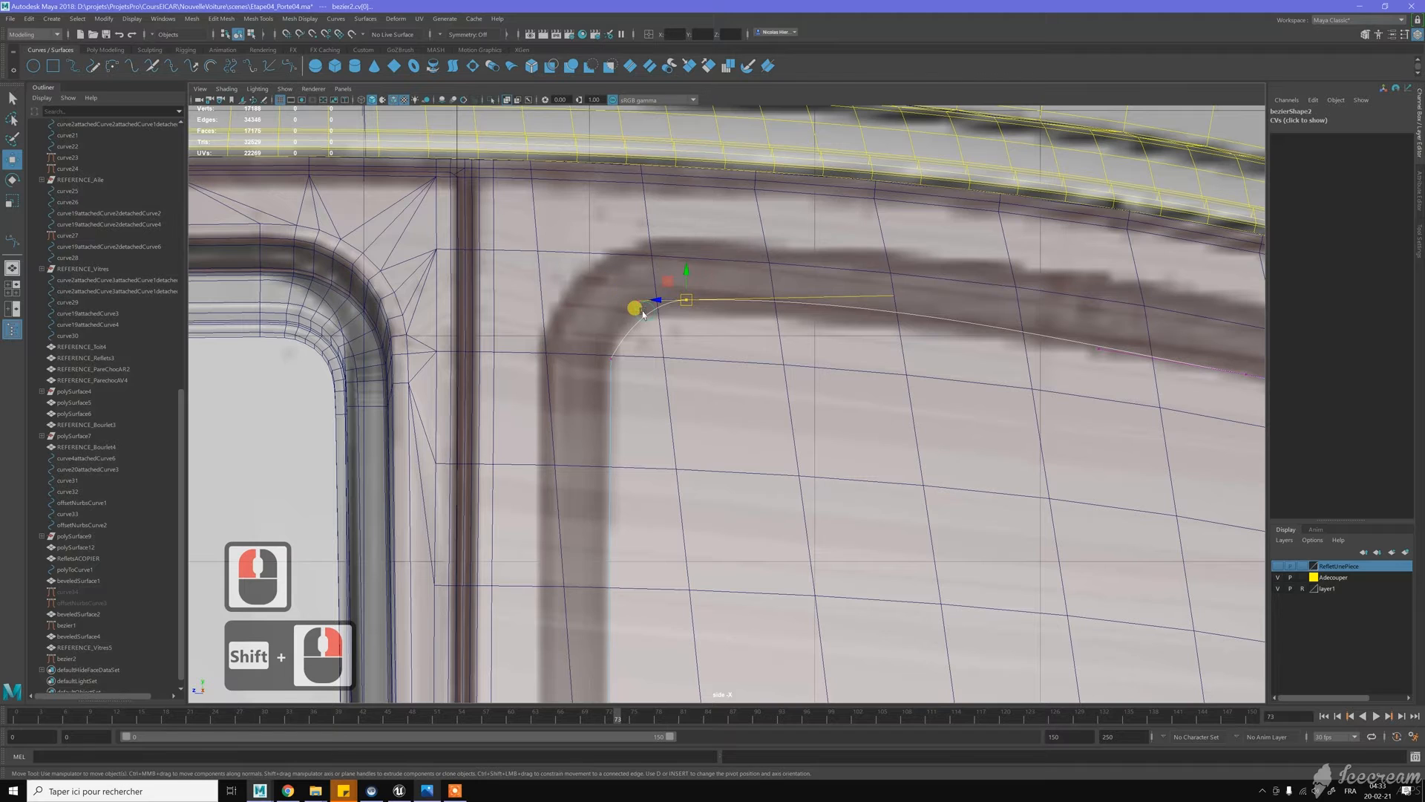
pyautogui.click(612, 279)
pyautogui.moveTo(616, 276); pyautogui.dragTo(585, 279)
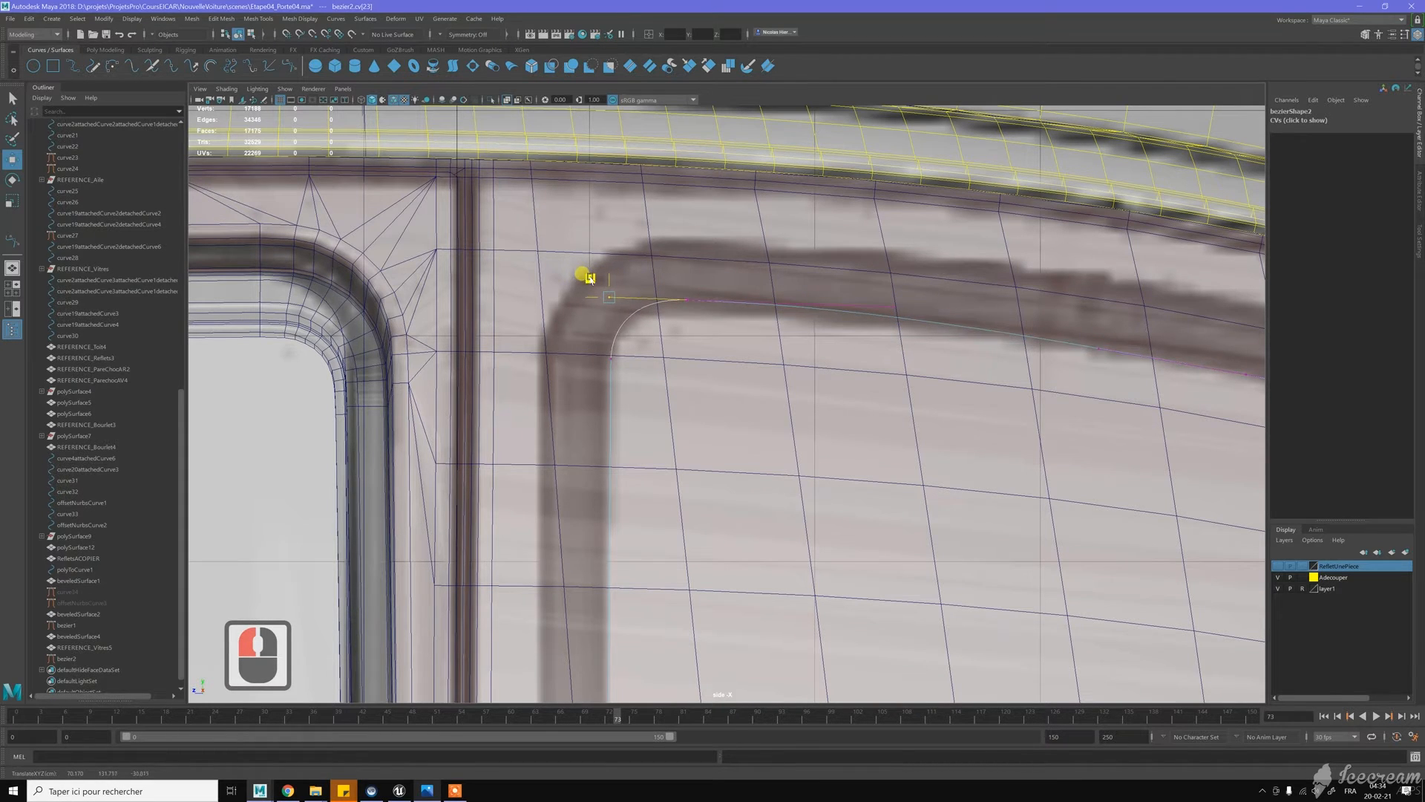
# Move the rear anchor of the window's upper edge forward along the outline and adjust its front tangent handle to follow the blueprint
pyautogui.scroll(-11, 590, 279)
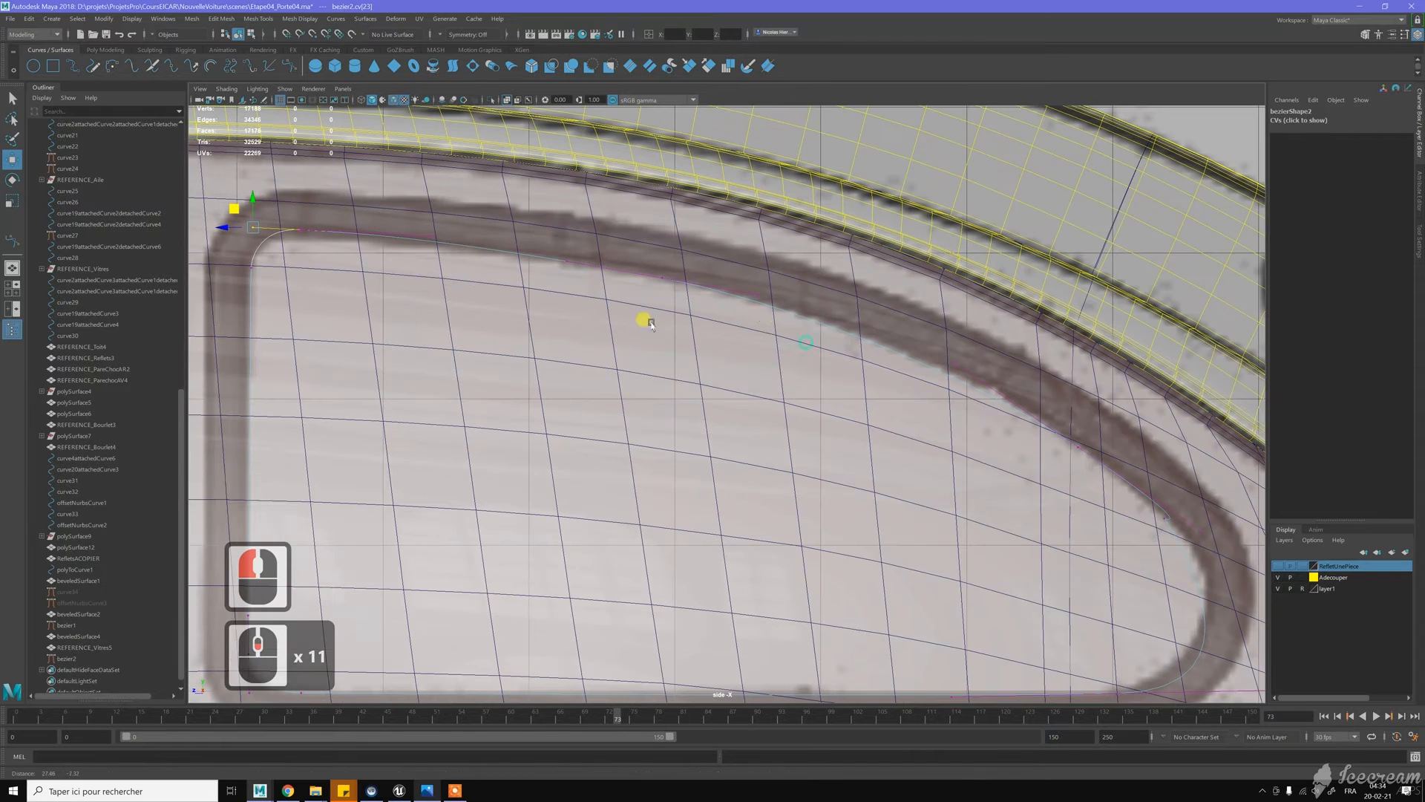
pyautogui.keyDown('alt'); pyautogui.moveTo(921, 356); pyautogui.dragTo(731, 295, button='middle'); pyautogui.keyUp('alt')
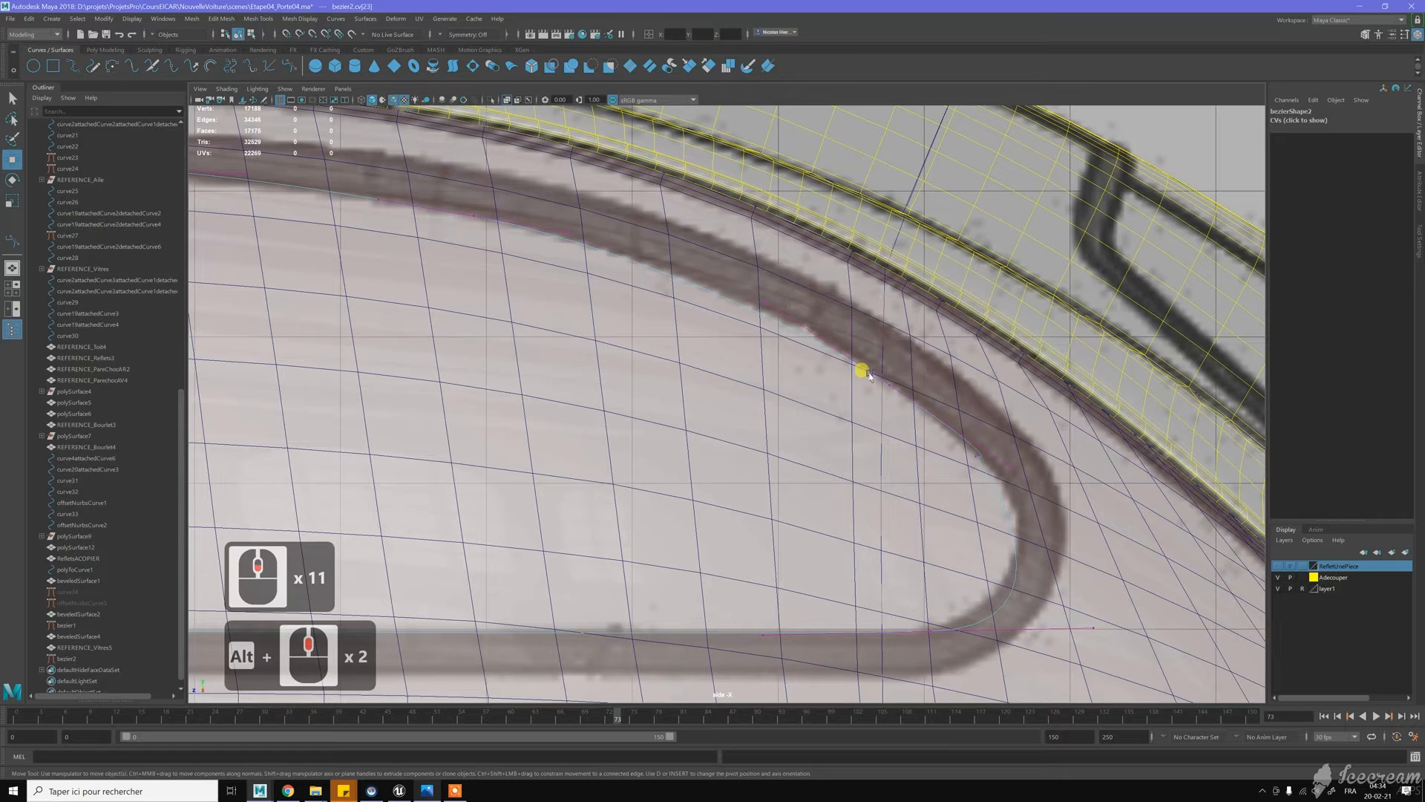
pyautogui.click(883, 369)
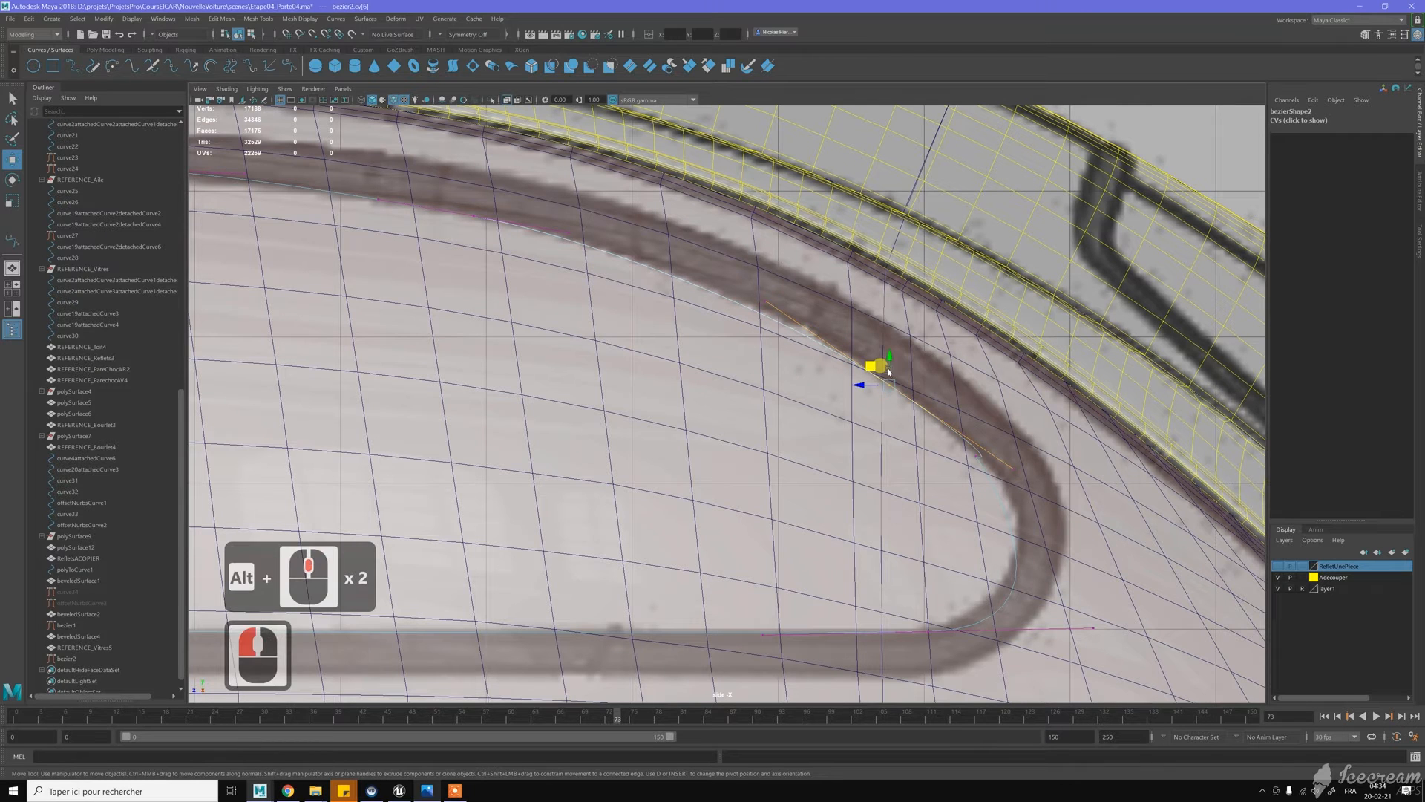
pyautogui.moveTo(872, 366); pyautogui.dragTo(807, 326)
pyautogui.click(687, 255)
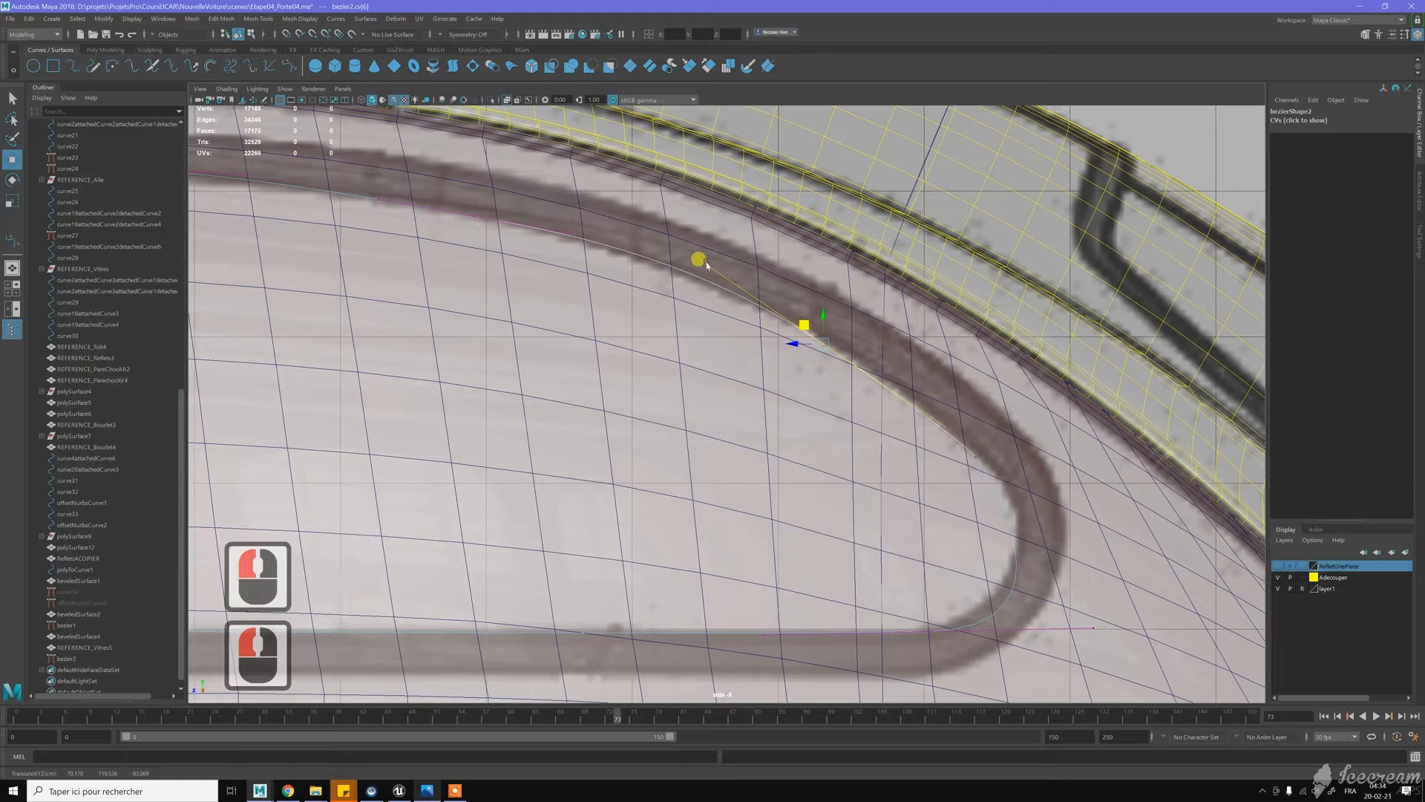
pyautogui.moveTo(685, 253); pyautogui.dragTo(690, 263)
pyautogui.moveTo(691, 261); pyautogui.dragTo(684, 263)
# Fine-tune the tangent handle near the middle of the window's upper edge so the curve matches the blueprint
pyautogui.keyDown('alt'); pyautogui.moveTo(564, 231); pyautogui.dragTo(701, 273, button='middle'); pyautogui.keyUp('alt')
pyautogui.click(704, 273)
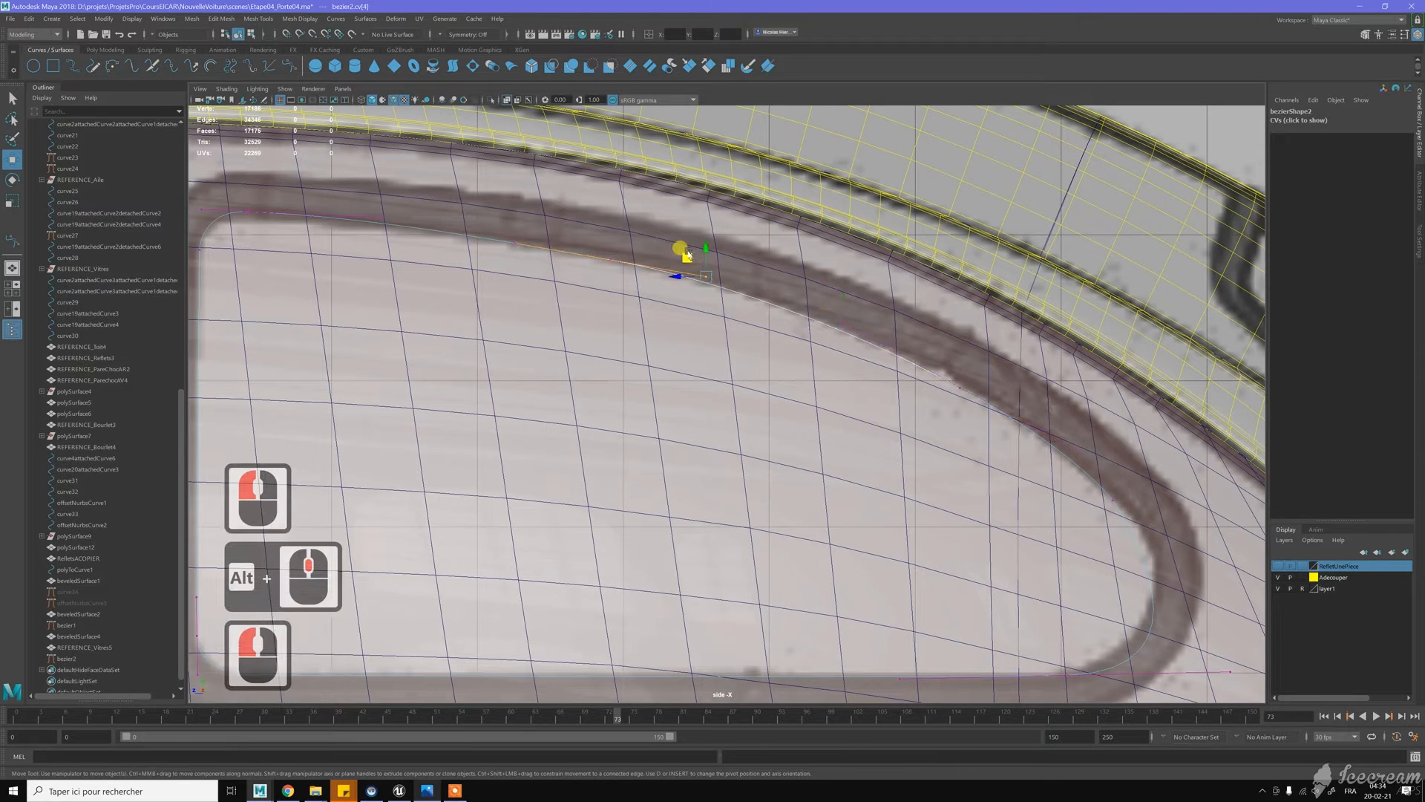
pyautogui.moveTo(687, 256); pyautogui.dragTo(684, 262)
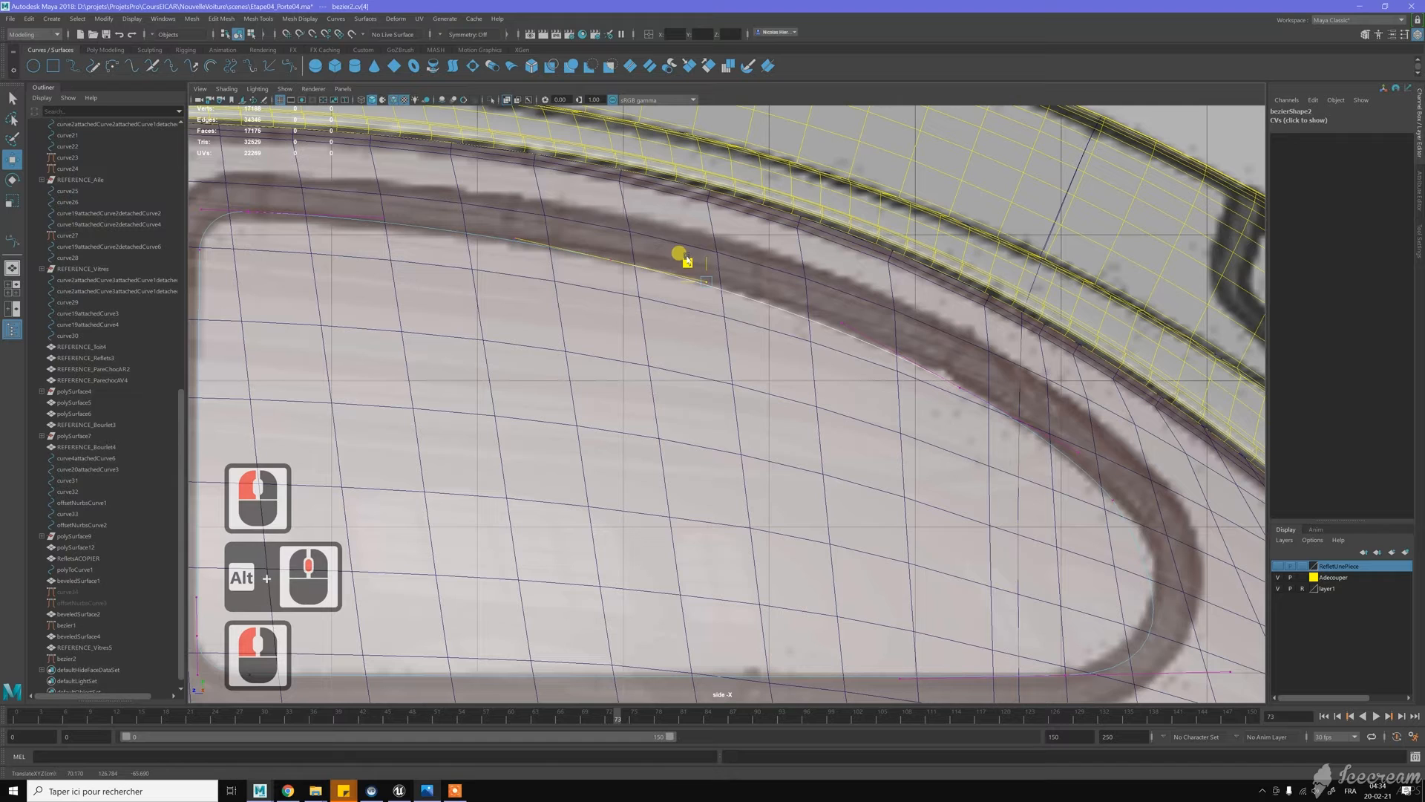
pyautogui.moveTo(689, 261); pyautogui.dragTo(689, 262)
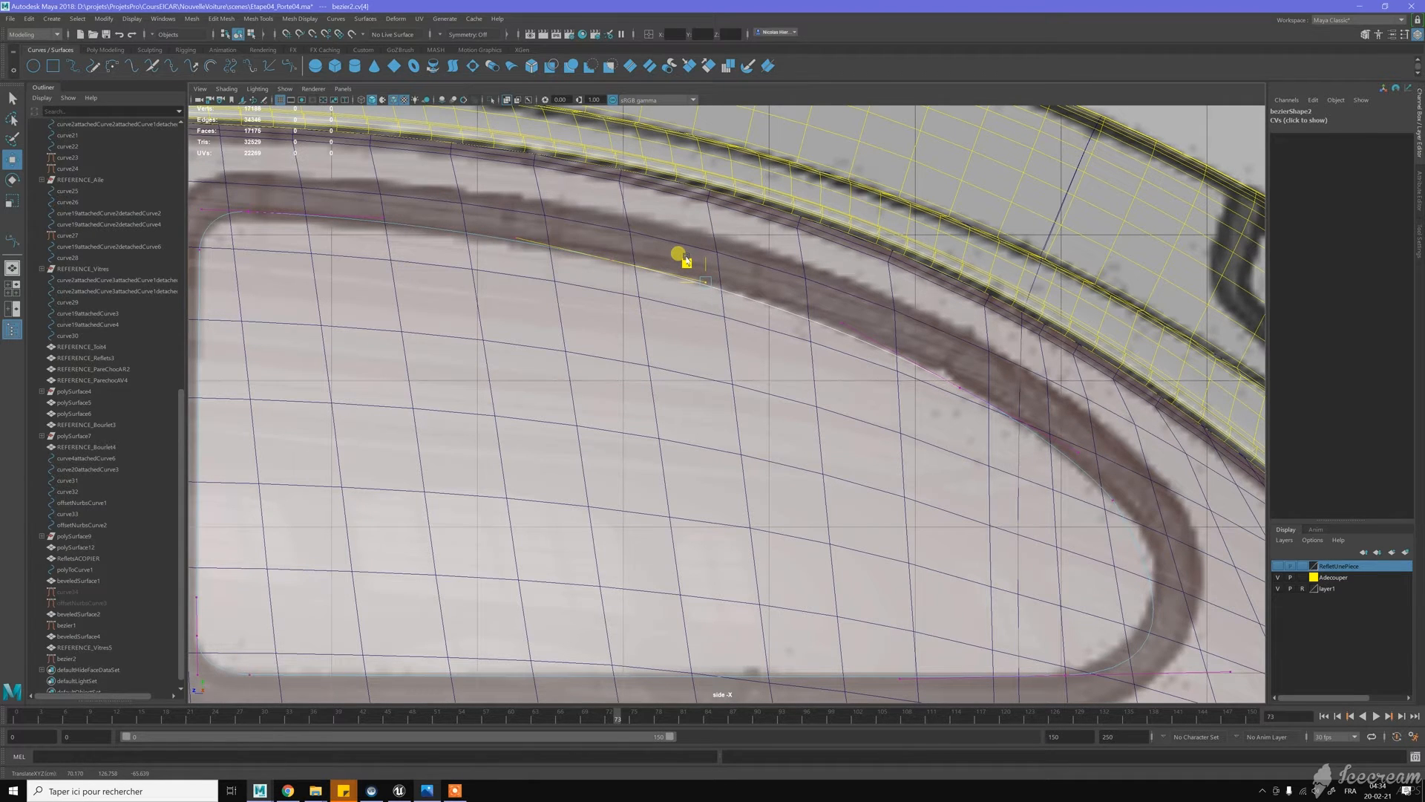
# Move the anchor at the window's upper rear bend down along the outline and convert it to a Bezier anchor
pyautogui.keyDown('alt'); pyautogui.moveTo(904, 423); pyautogui.dragTo(646, 321, button='middle'); pyautogui.keyUp('alt')
pyautogui.click(775, 404)
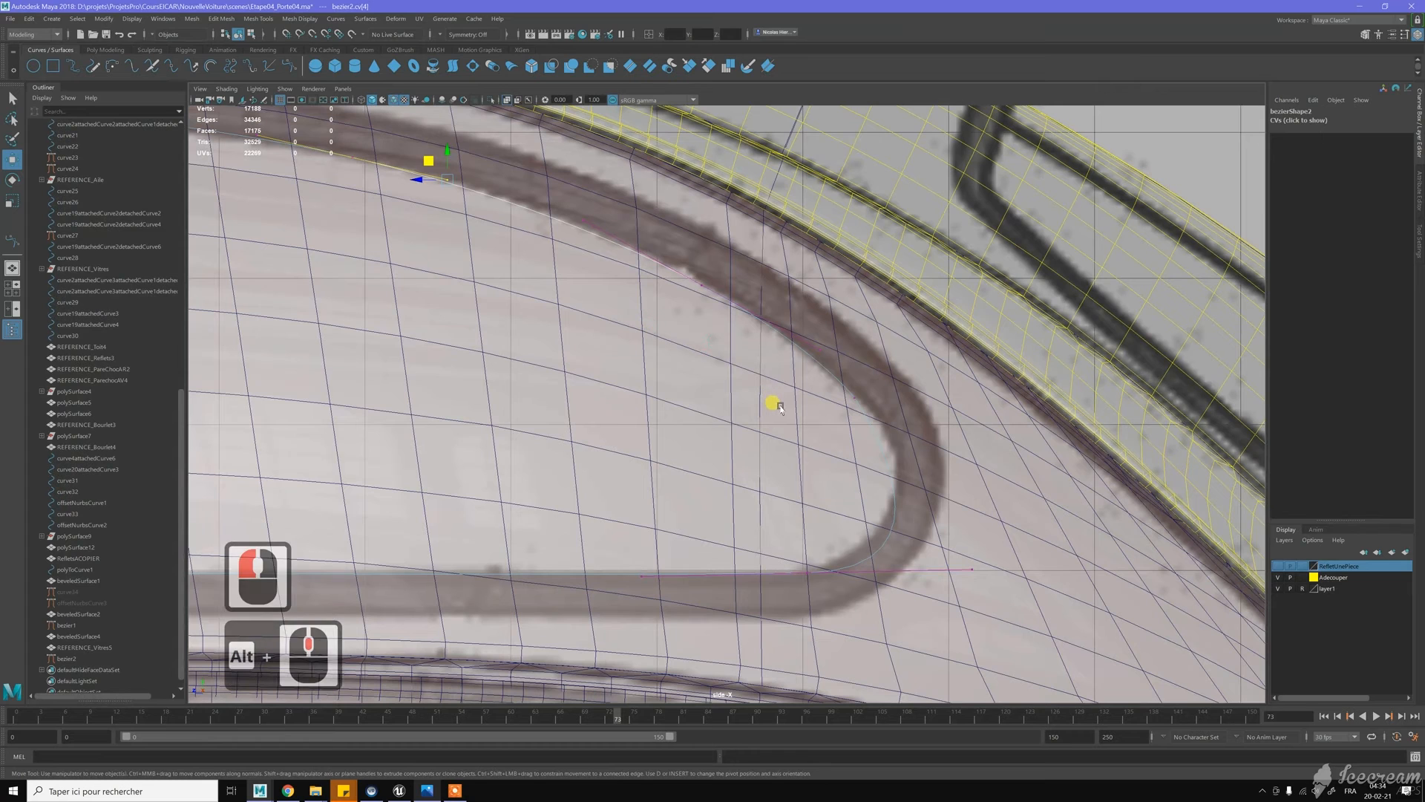
pyautogui.click(833, 420)
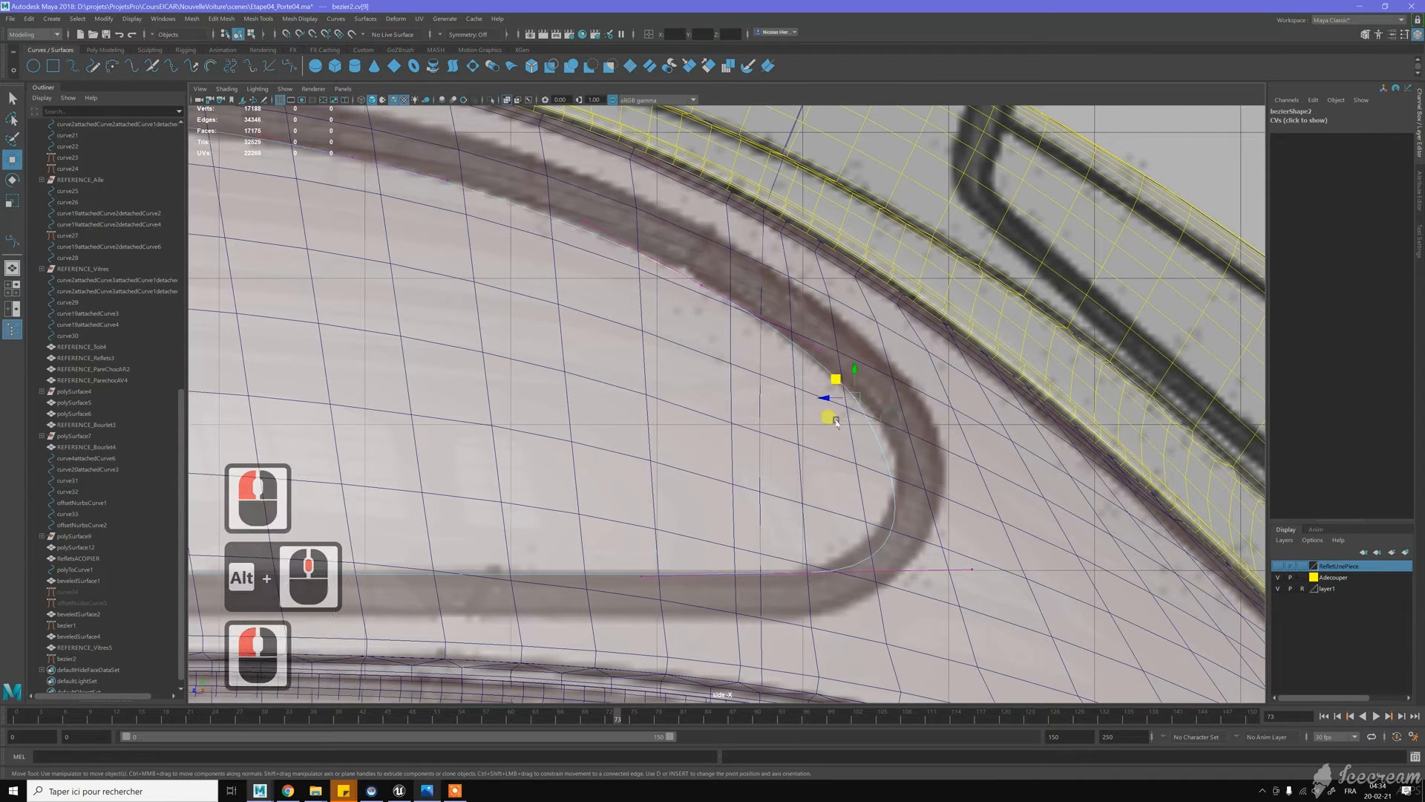
pyautogui.rightClick(827, 421)
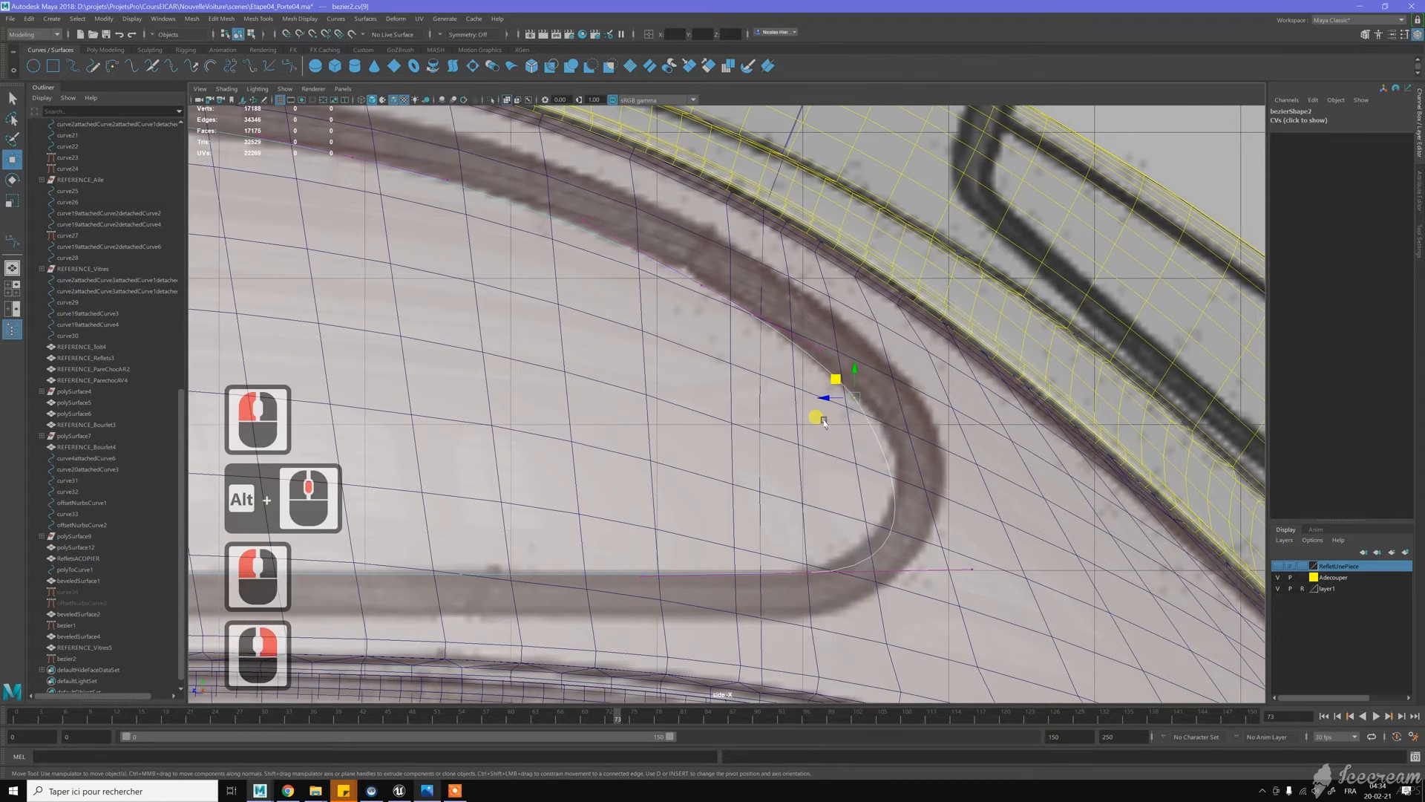
pyautogui.rightClick(823, 422)
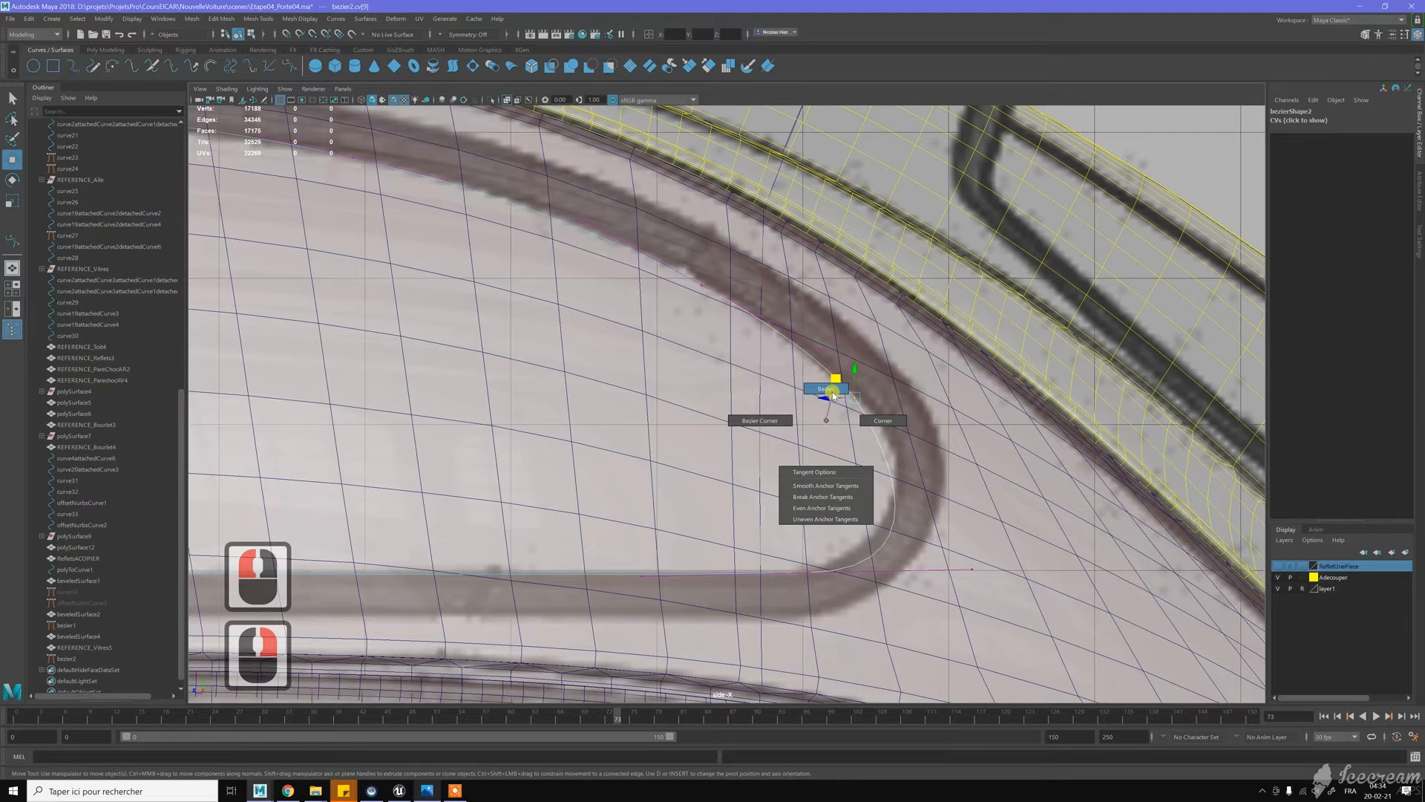
pyautogui.moveTo(833, 386); pyautogui.dragTo(872, 568)
pyautogui.scroll(2, 854, 423)
pyautogui.click(974, 569)
pyautogui.click(863, 391)
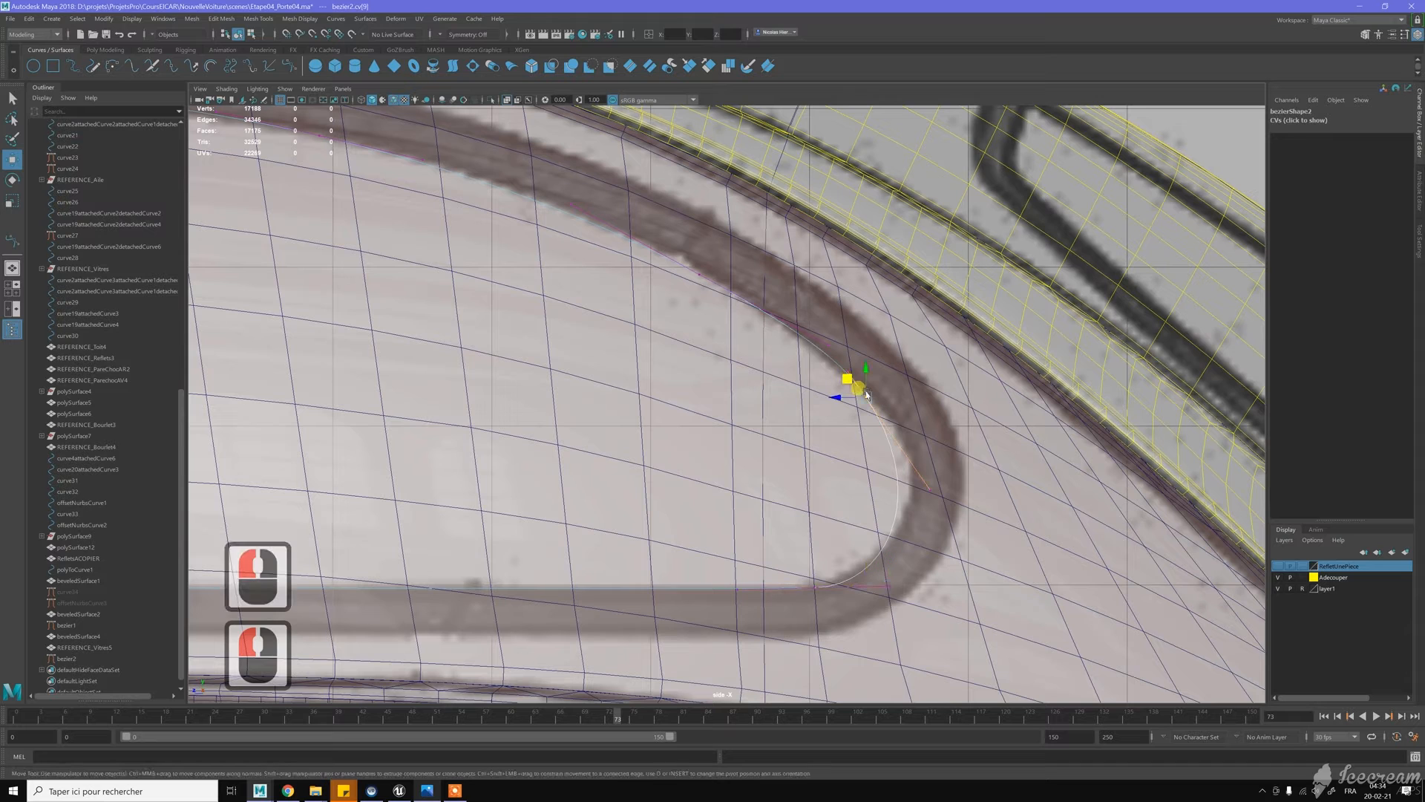
pyautogui.moveTo(850, 380); pyautogui.dragTo(885, 423)
pyautogui.keyDown('shift'); pyautogui.rightClick(945, 415); pyautogui.keyUp('shift')
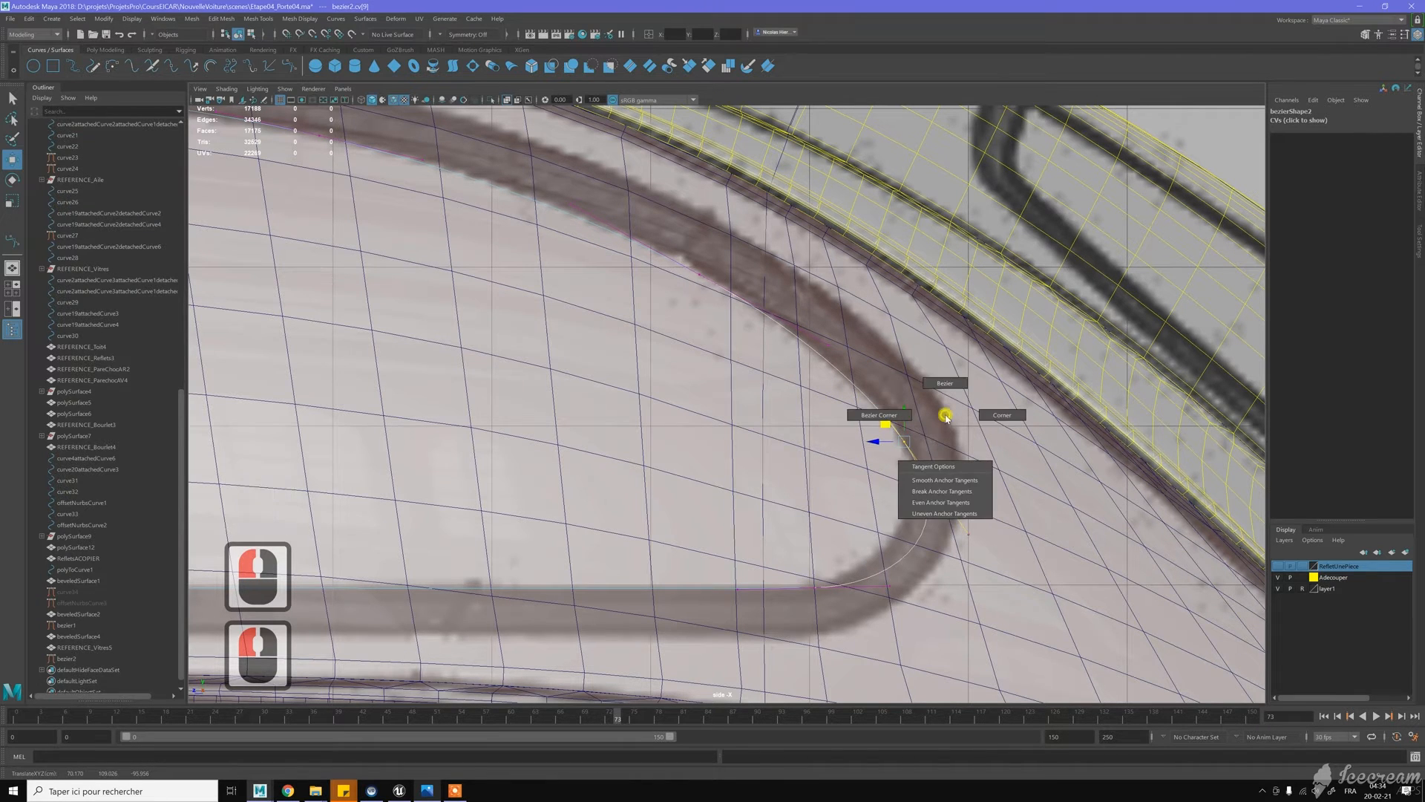
pyautogui.keyDown('shift'); pyautogui.click(939, 386); pyautogui.keyUp('shift')
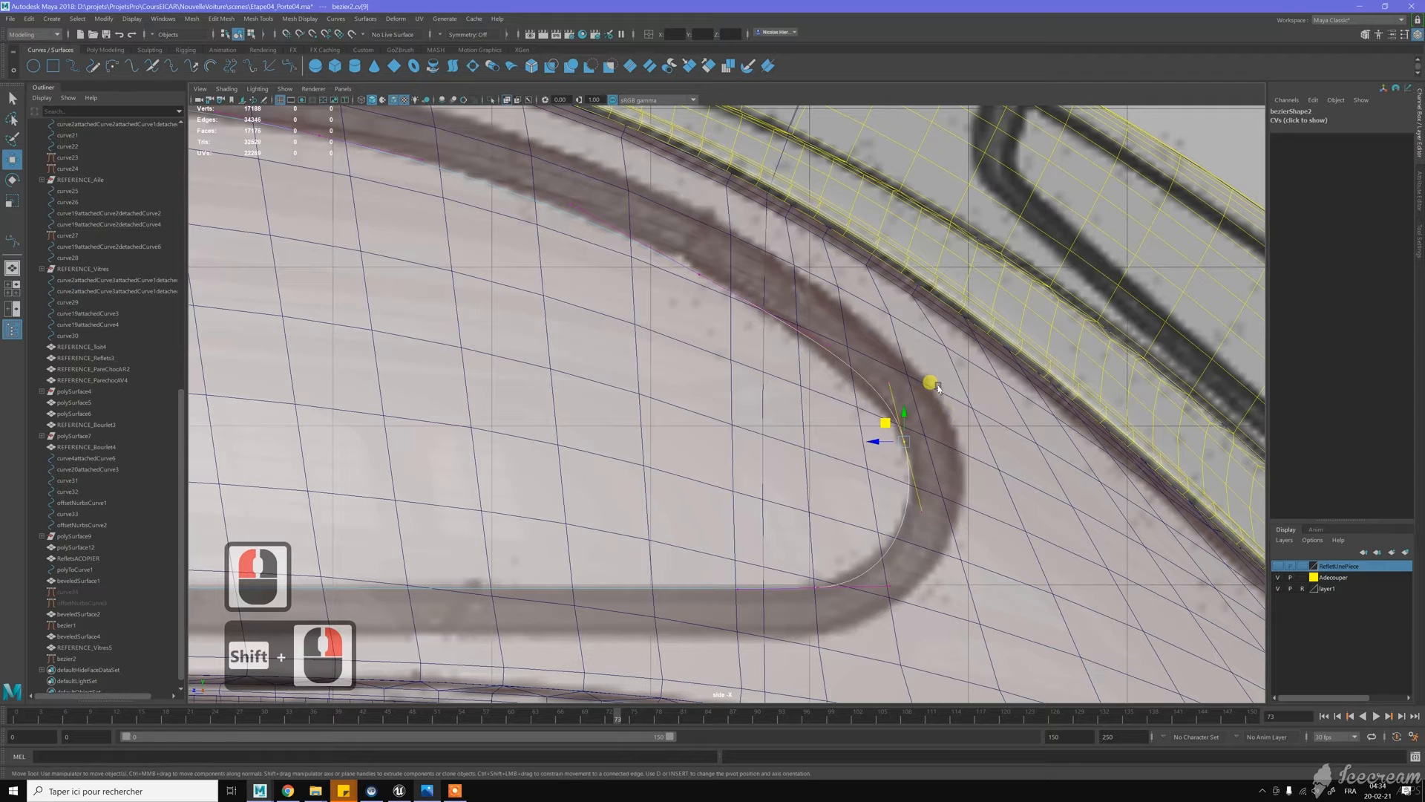
# Adjust the upper tangent handle of the rear anchor and shorten its lower one to fit the rounded rear end
pyautogui.click(890, 381)
pyautogui.moveTo(878, 373)
pyautogui.mouseDown()
pyautogui.moveTo(865, 378)
pyautogui.moveTo(879, 393)
pyautogui.mouseUp()
pyautogui.click(898, 413)
pyautogui.click(900, 482)
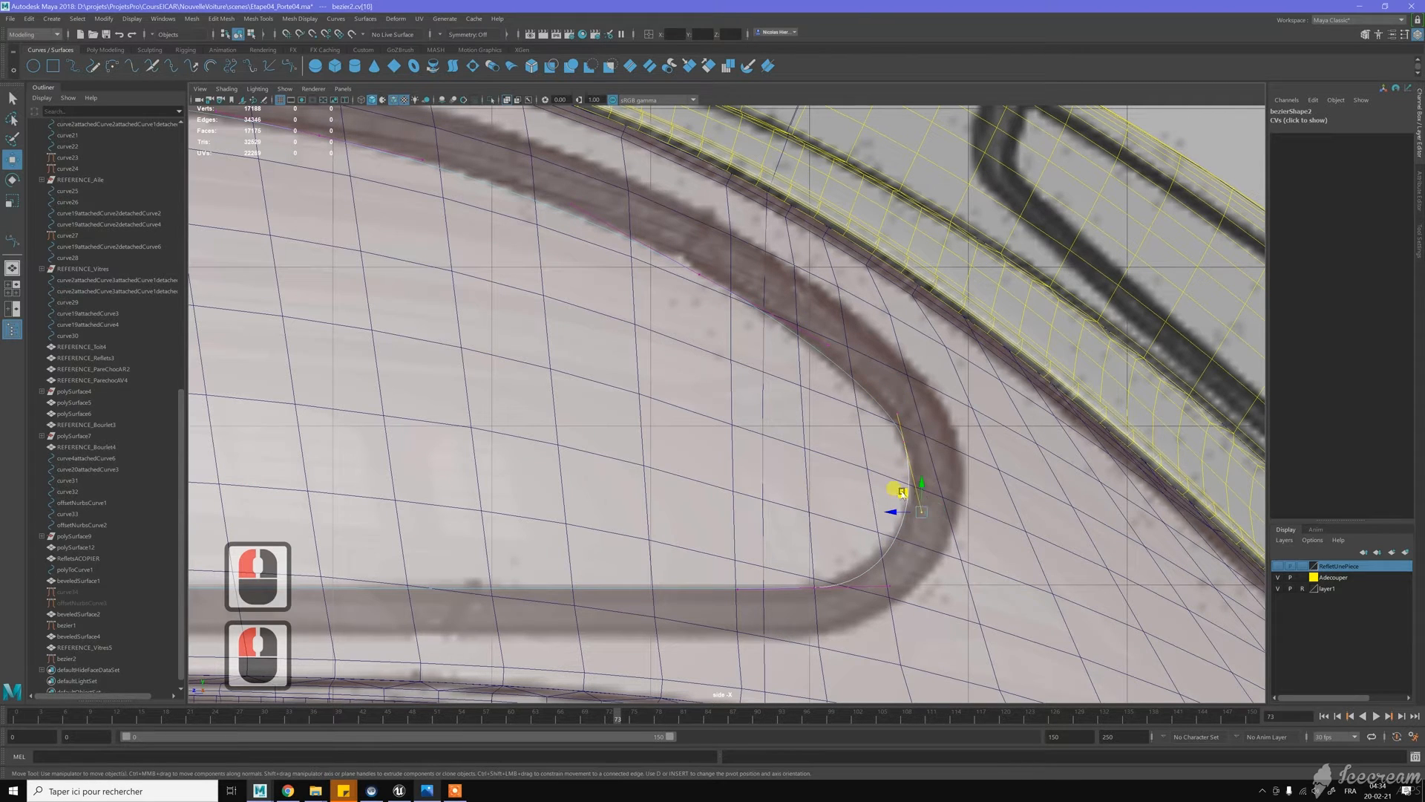
pyautogui.moveTo(900, 483); pyautogui.dragTo(889, 461)
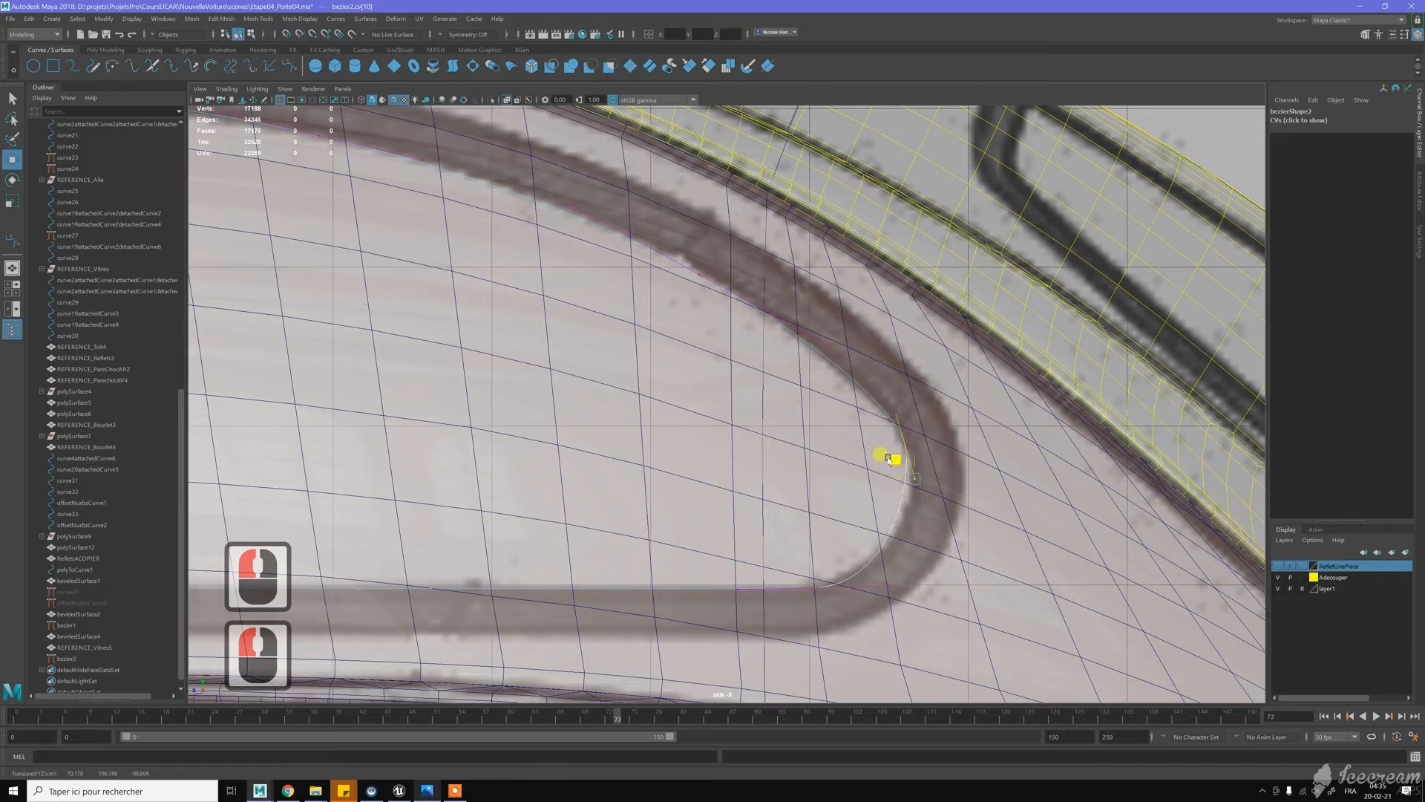
# Shift the rear anchor slightly down the outline and realign its upper tangent handle with the window's inner edge
pyautogui.click(896, 441)
pyautogui.moveTo(902, 439)
pyautogui.mouseDown()
pyautogui.moveTo(894, 448)
pyautogui.moveTo(909, 448)
pyautogui.mouseUp()
pyautogui.click(891, 412)
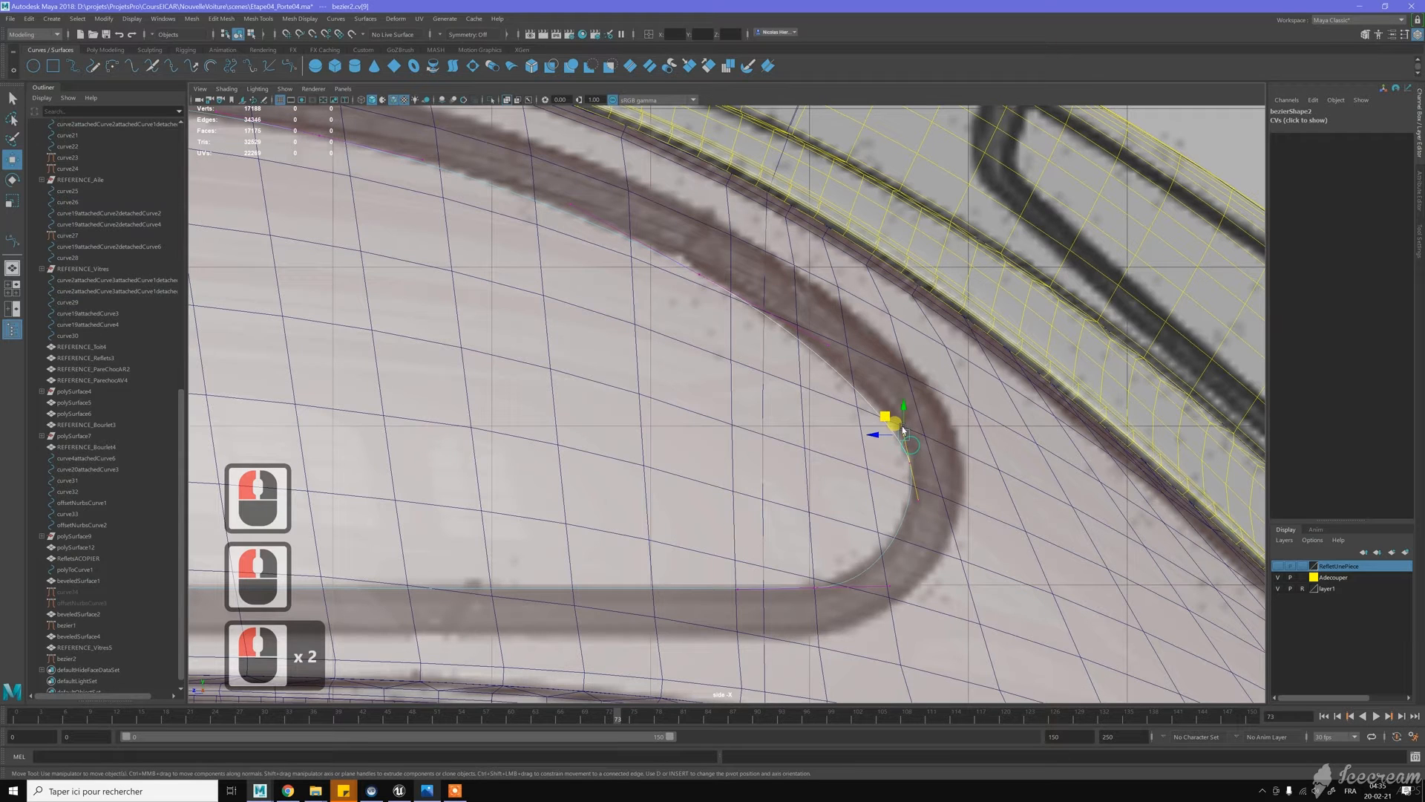
pyautogui.moveTo(893, 411); pyautogui.dragTo(888, 410)
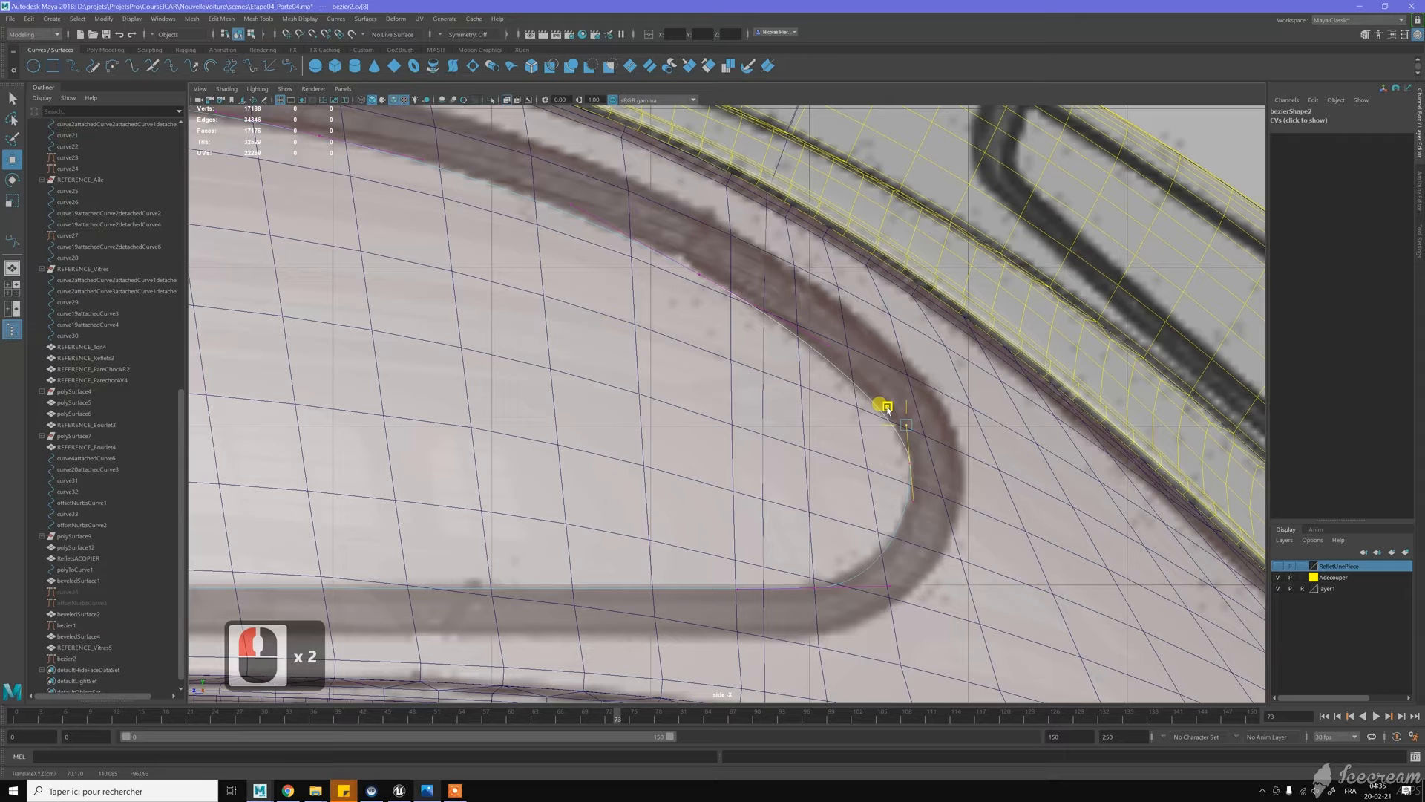
pyautogui.click(890, 408)
# Slide the anchor at the window's lower rear corner slightly forward along the bottom edge
pyautogui.click(878, 534)
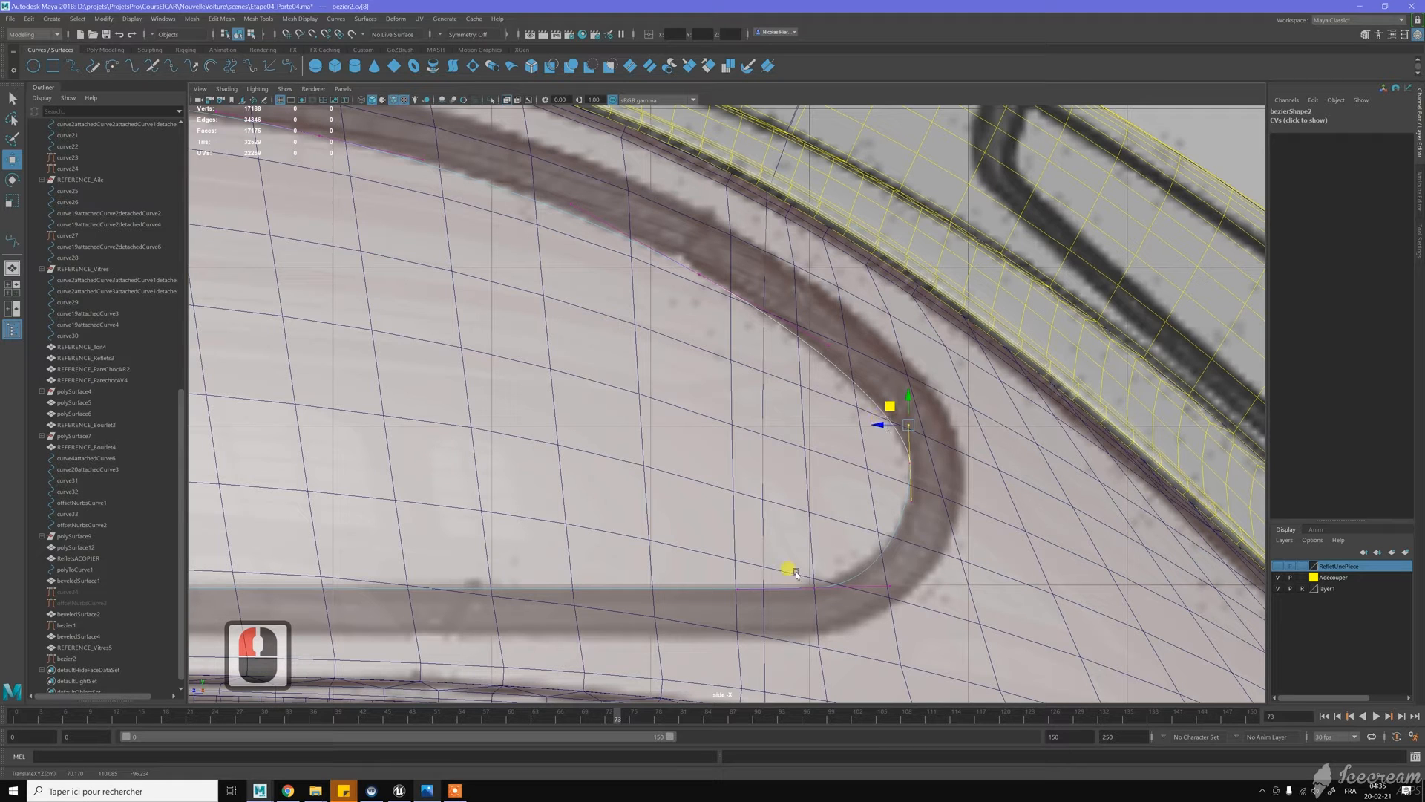
pyautogui.click(810, 588)
pyautogui.moveTo(783, 588); pyautogui.dragTo(764, 586)
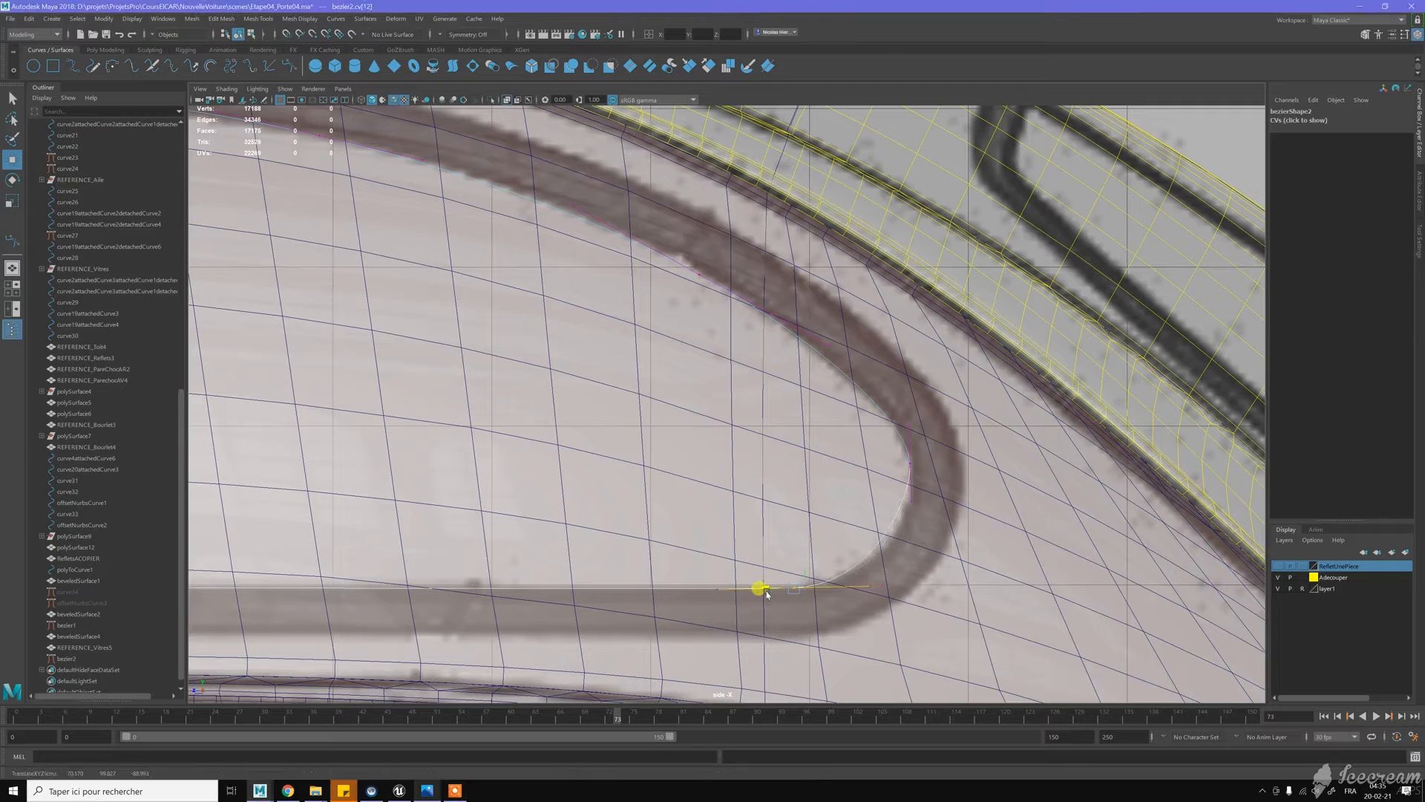
# Reposition the rearmost anchor on the outline and scale its tangents vertically to widen the rounded rear end
pyautogui.click(911, 466)
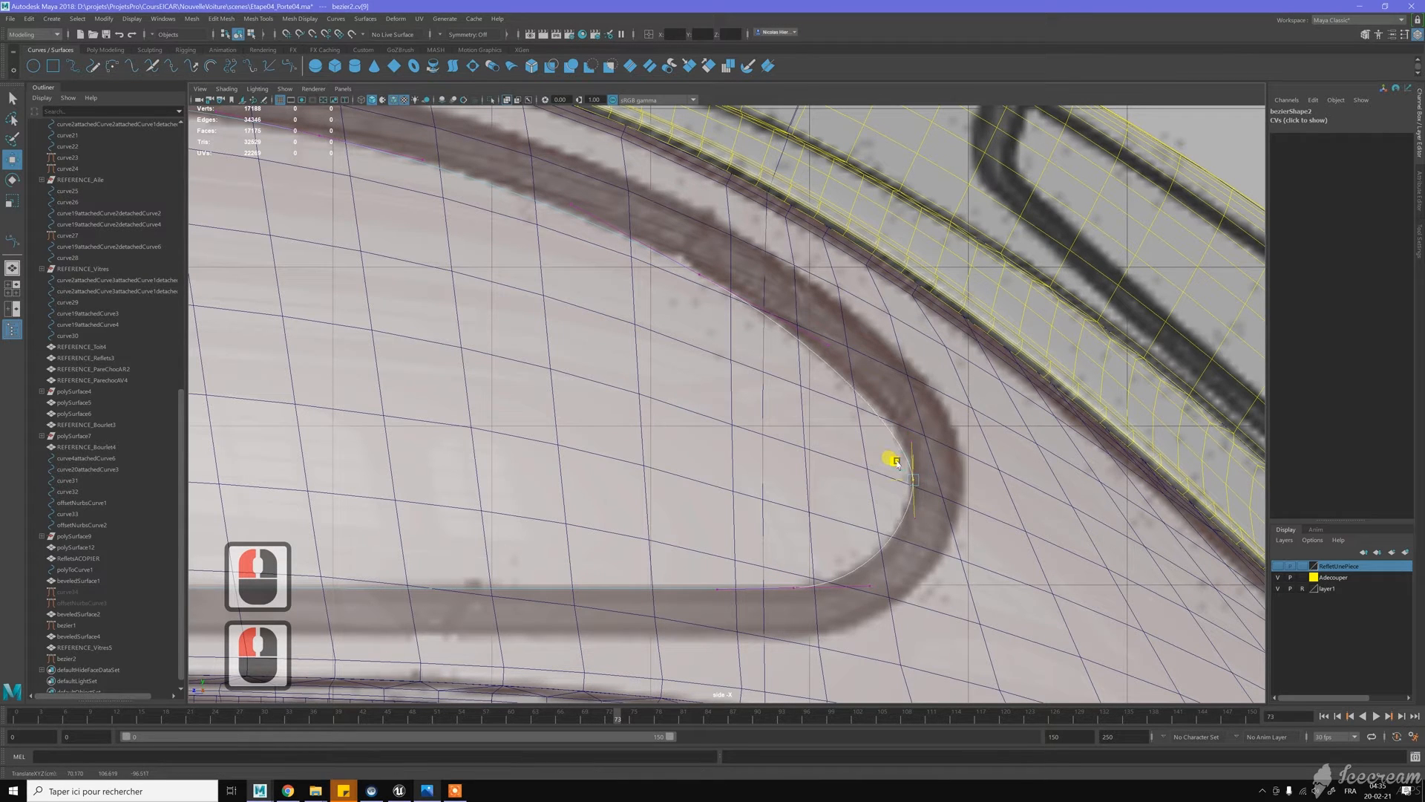
pyautogui.moveTo(897, 458); pyautogui.dragTo(896, 454)
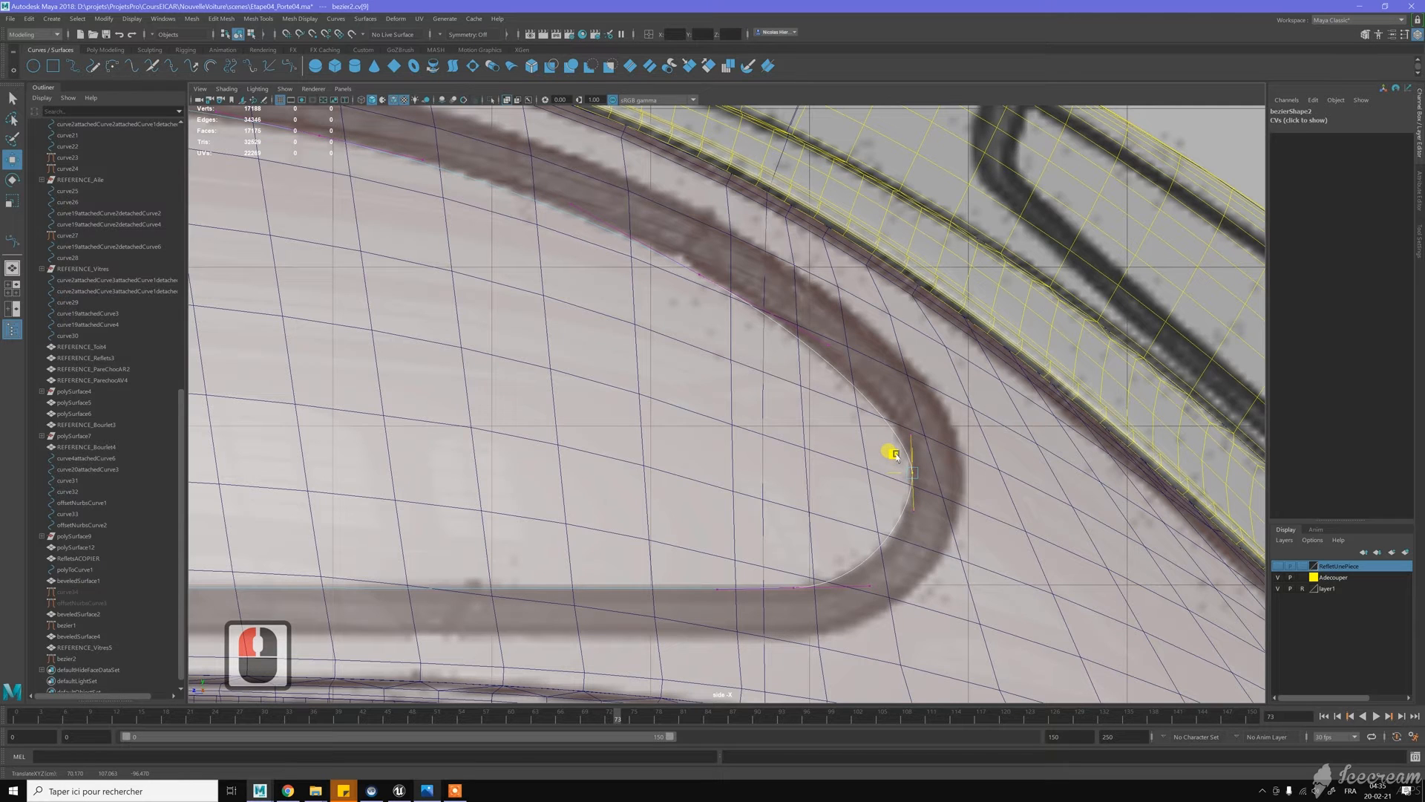
pyautogui.click(902, 494)
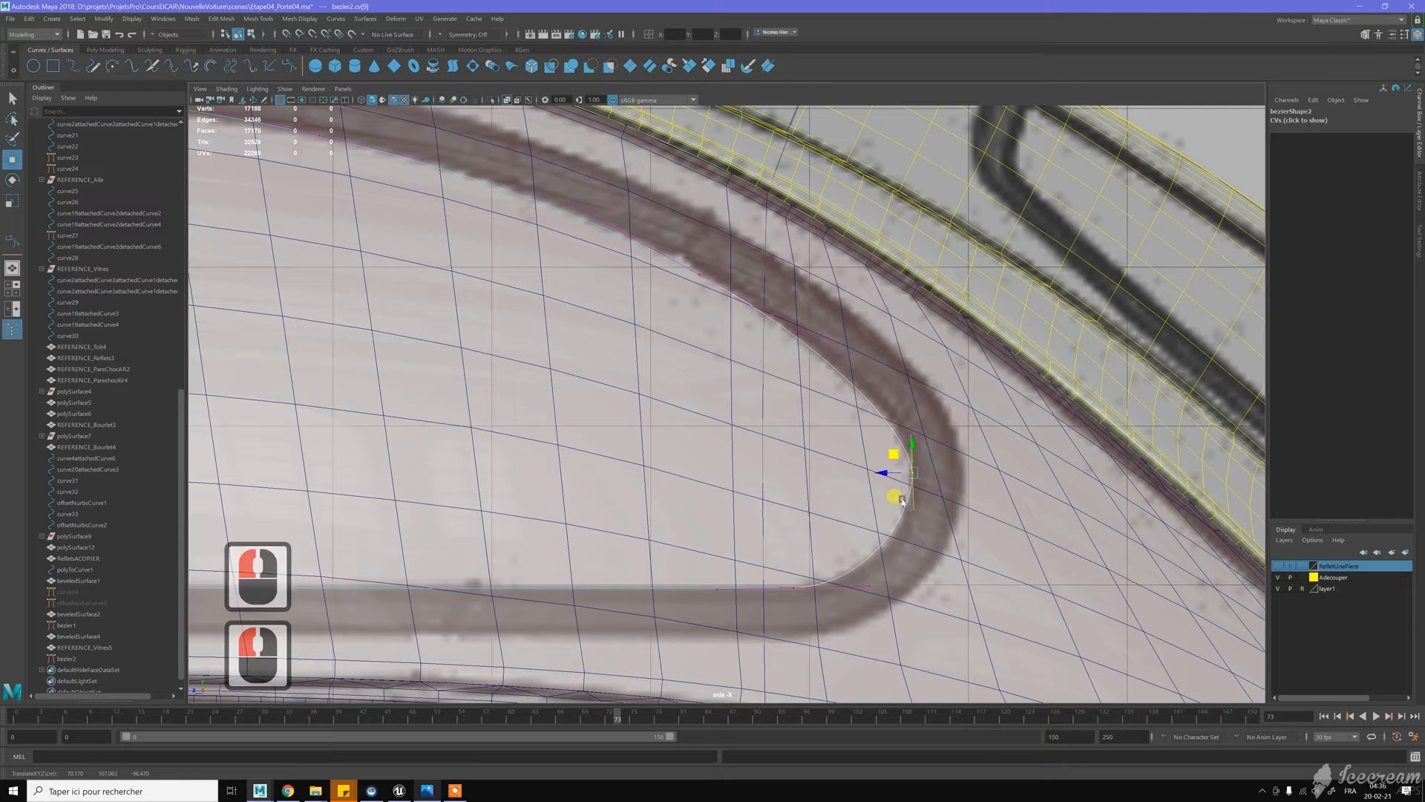
pyautogui.click(924, 542)
pyautogui.press('r')
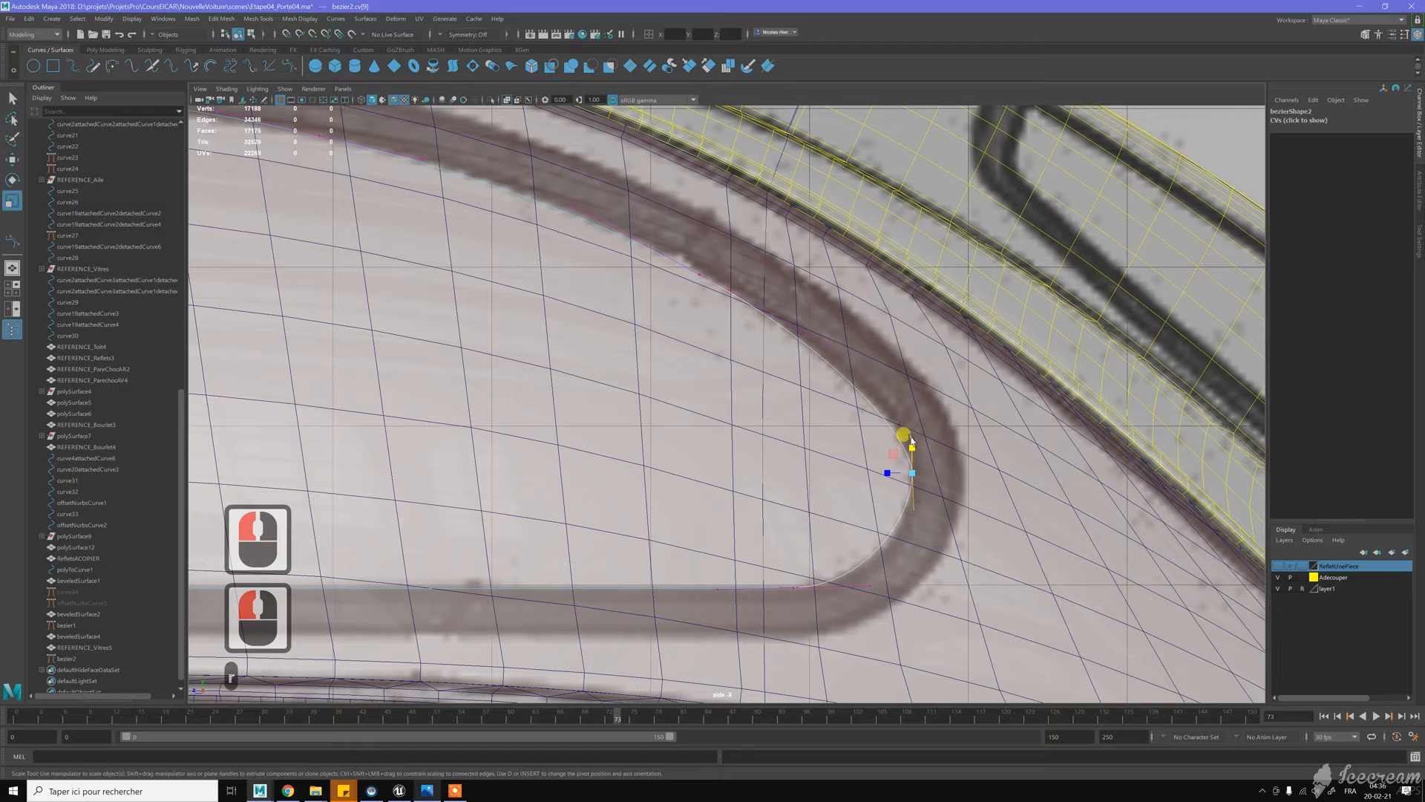
pyautogui.moveTo(912, 447); pyautogui.dragTo(927, 433)
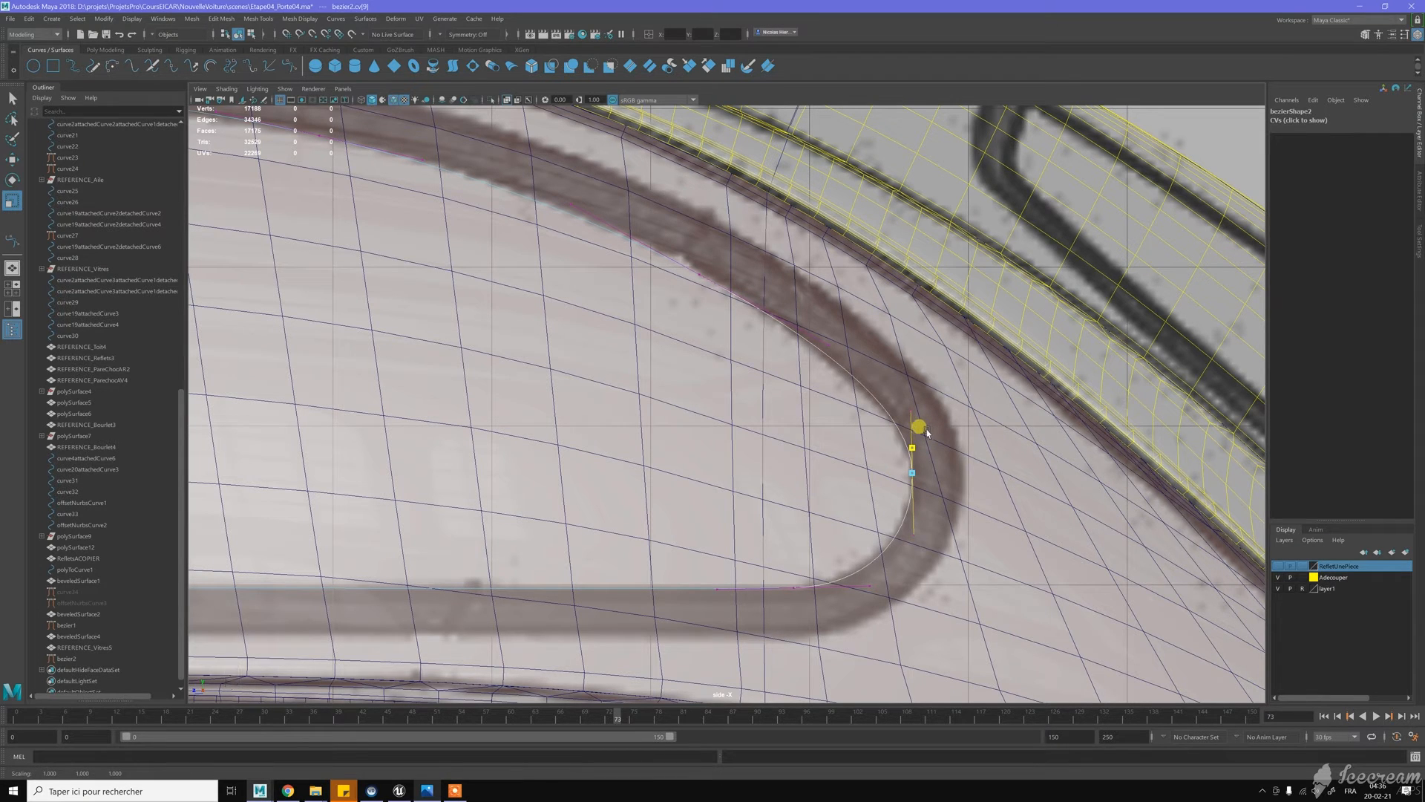
pyautogui.click(920, 431)
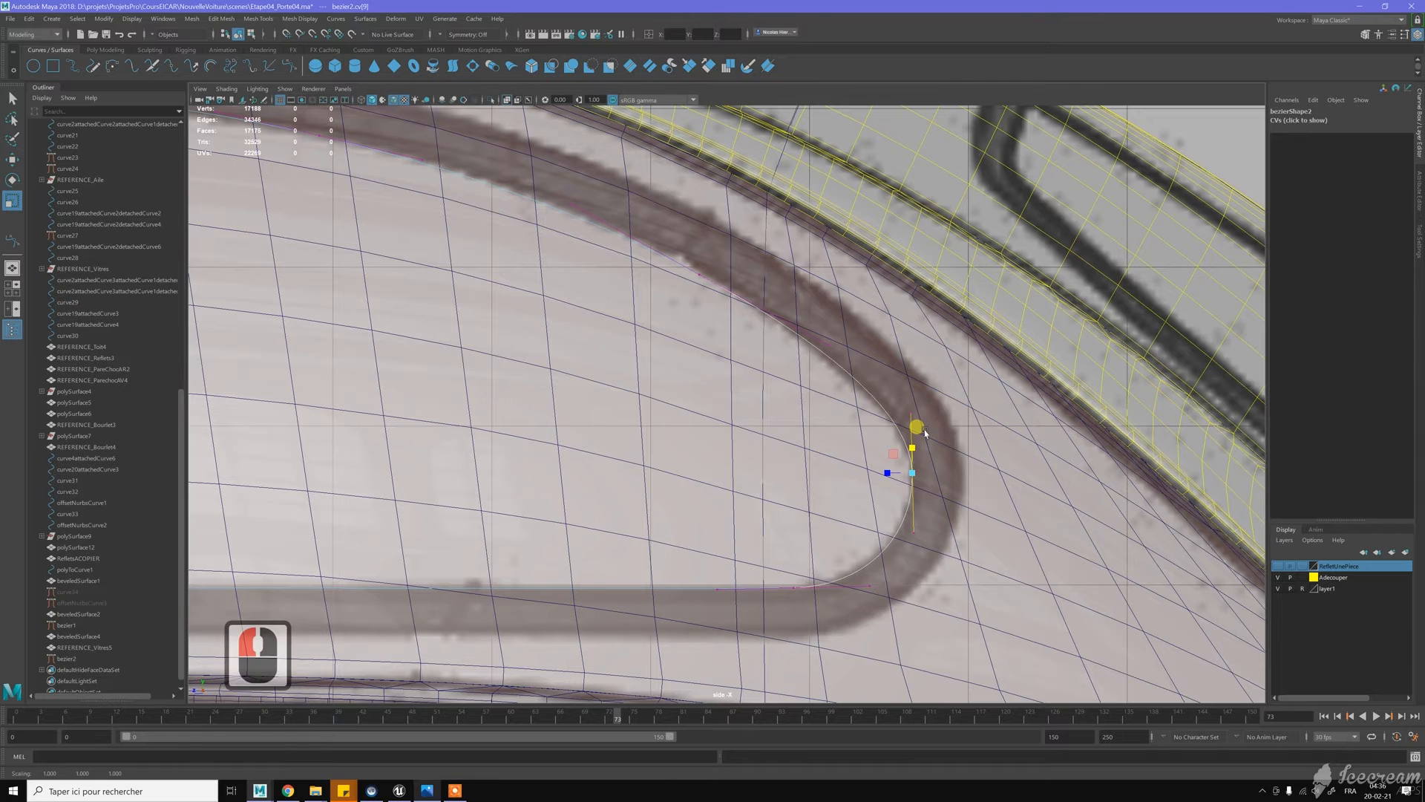
# Adjust the height of the lower rear anchor's front tangent handle so the bottom edge stays aligned with the blueprint
pyautogui.scroll(-8, 894, 430)
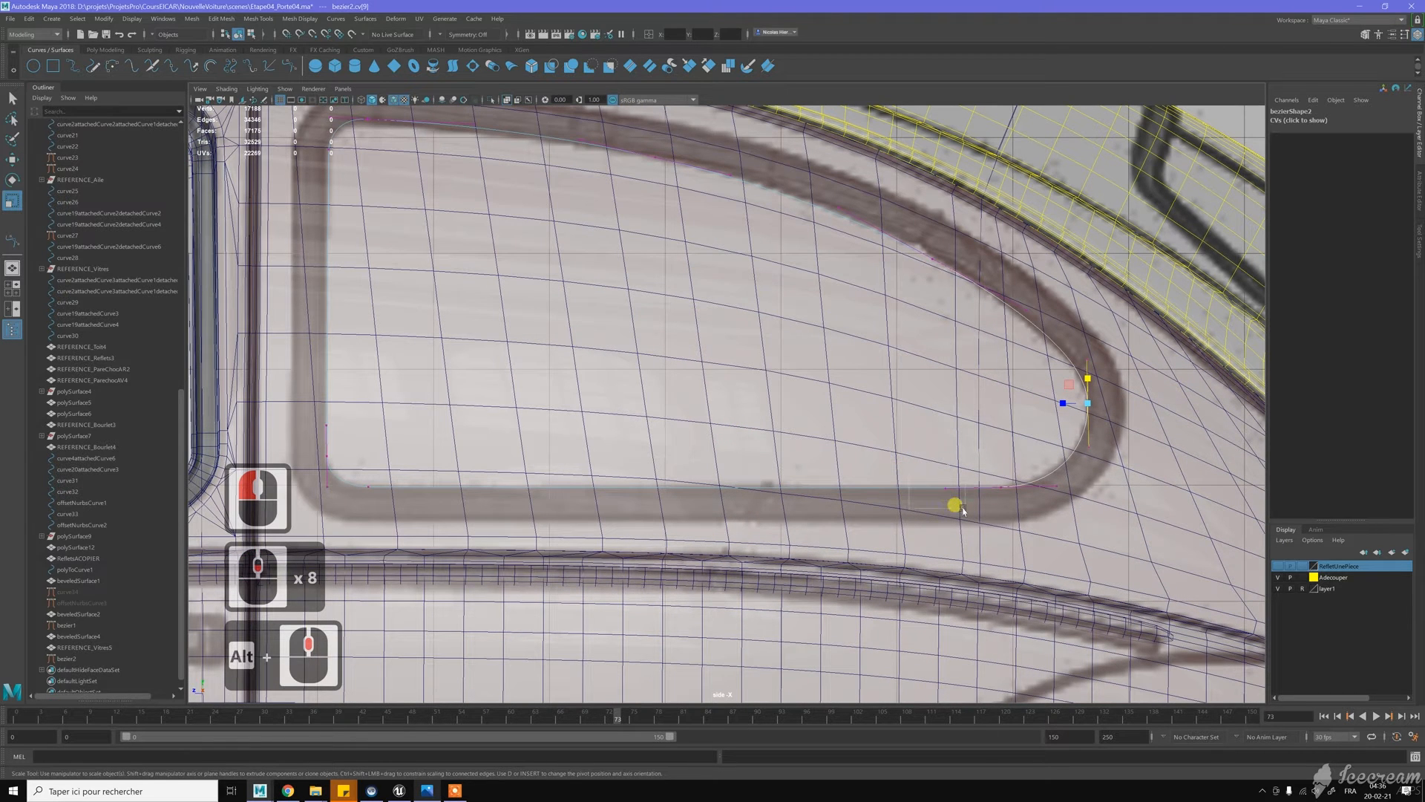
pyautogui.click(940, 467)
pyautogui.press('w')
pyautogui.moveTo(944, 464); pyautogui.dragTo(948, 462)
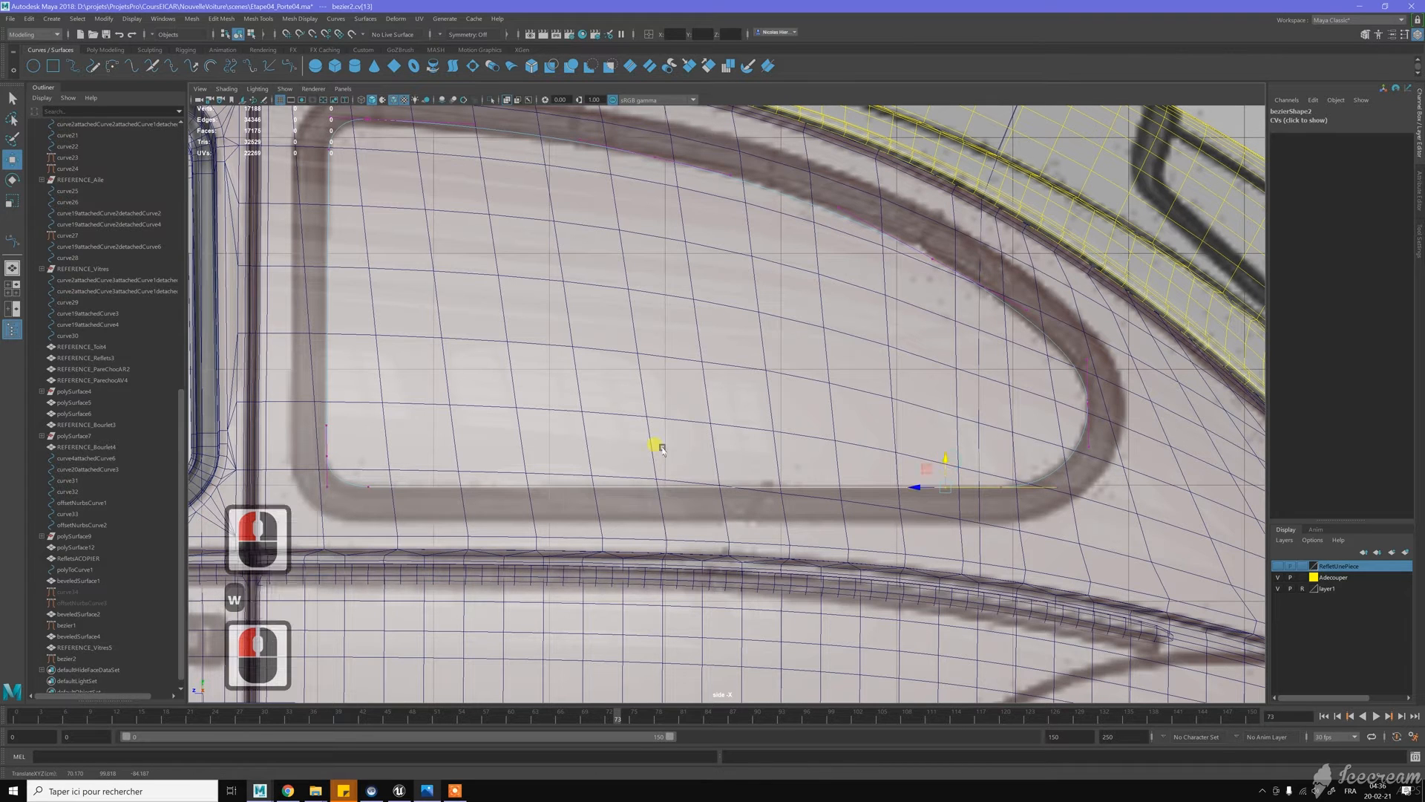
# Nudge the rear anchor of the upper edge to refine the curve along the sloping window outline
pyautogui.keyDown('alt'); pyautogui.moveTo(594, 429); pyautogui.dragTo(493, 394, button='middle'); pyautogui.keyUp('alt')
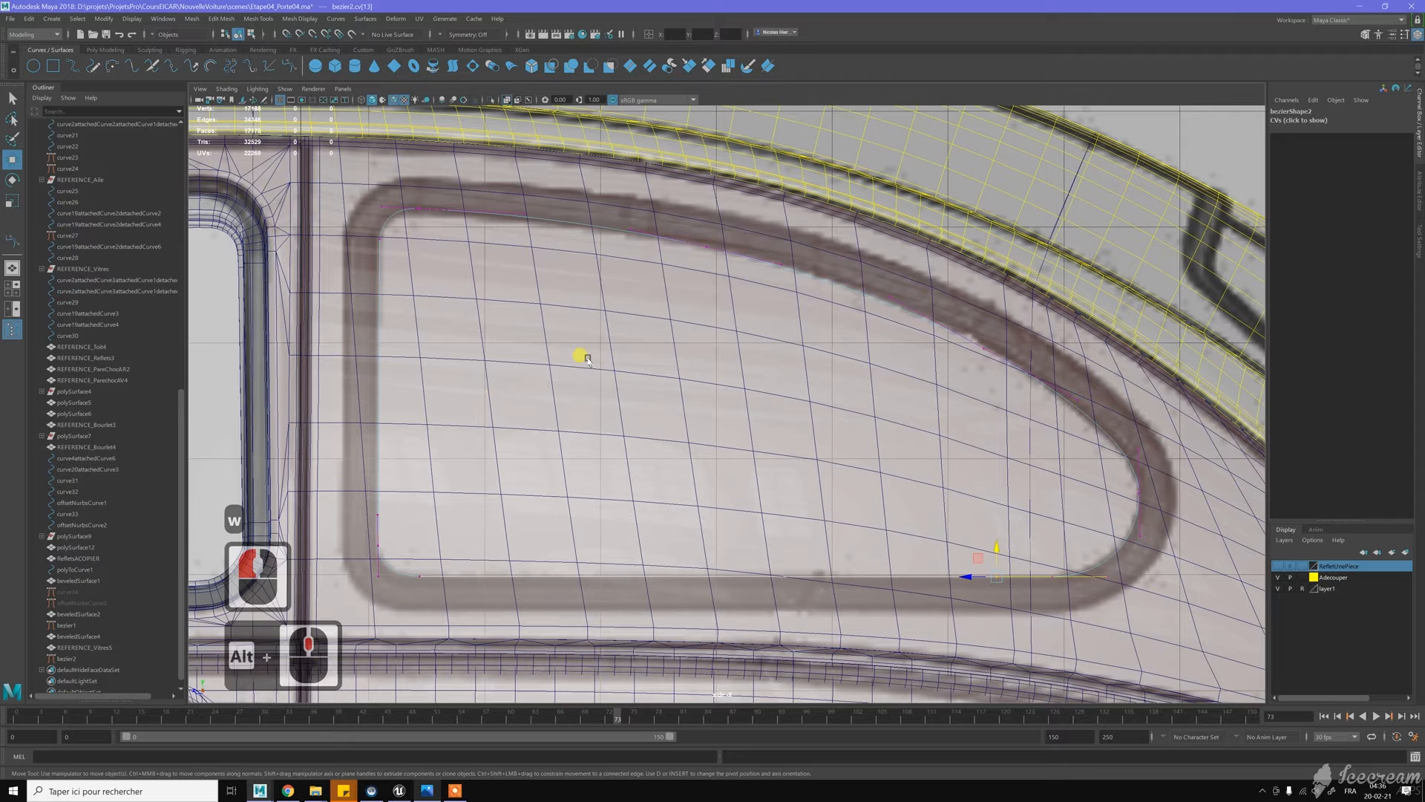
pyautogui.press('w')
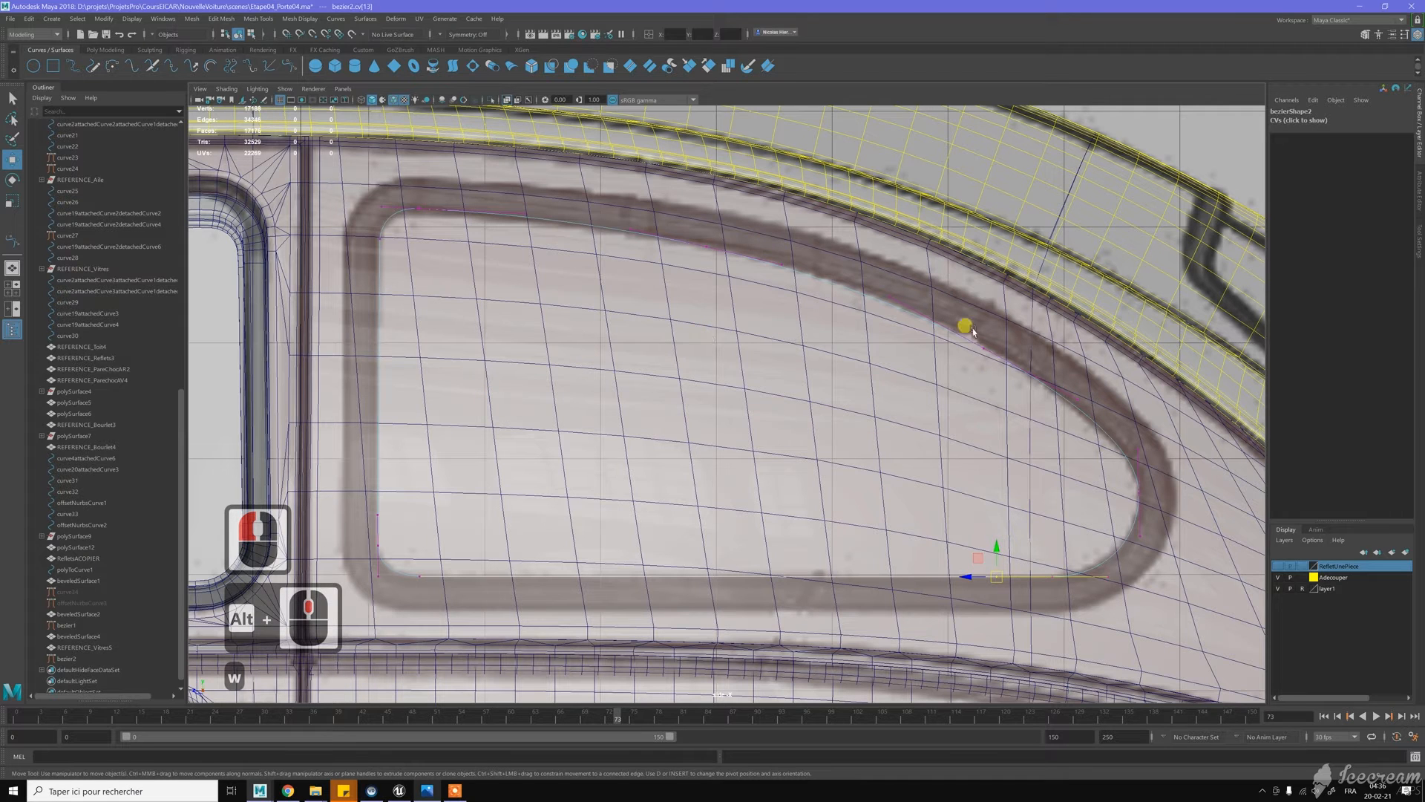
pyautogui.click(978, 351)
pyautogui.moveTo(963, 328); pyautogui.dragTo(953, 324)
pyautogui.click(954, 413)
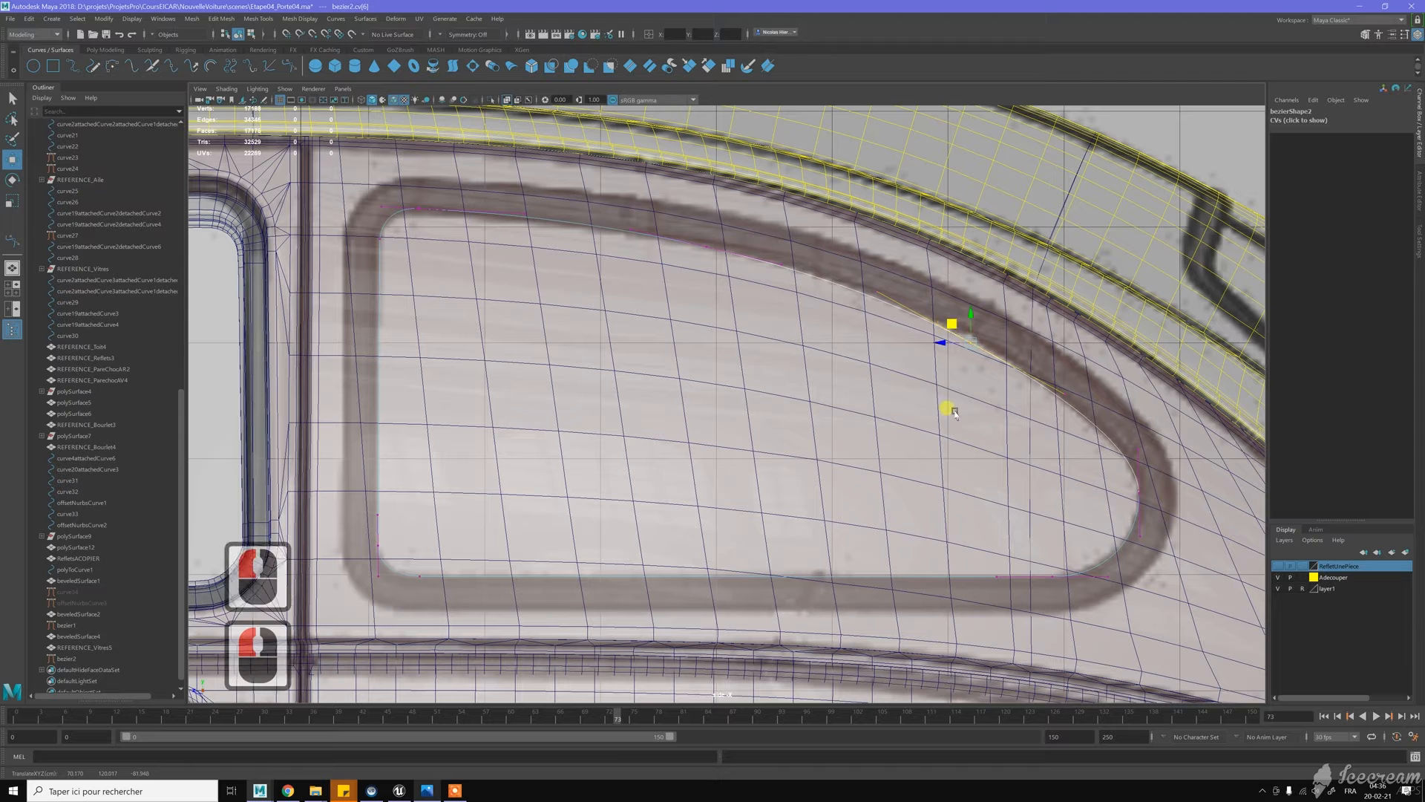
# Leave component editing, select the whole window curve, and show it in the perspective view beside the rear body panel
pyautogui.click(828, 416)
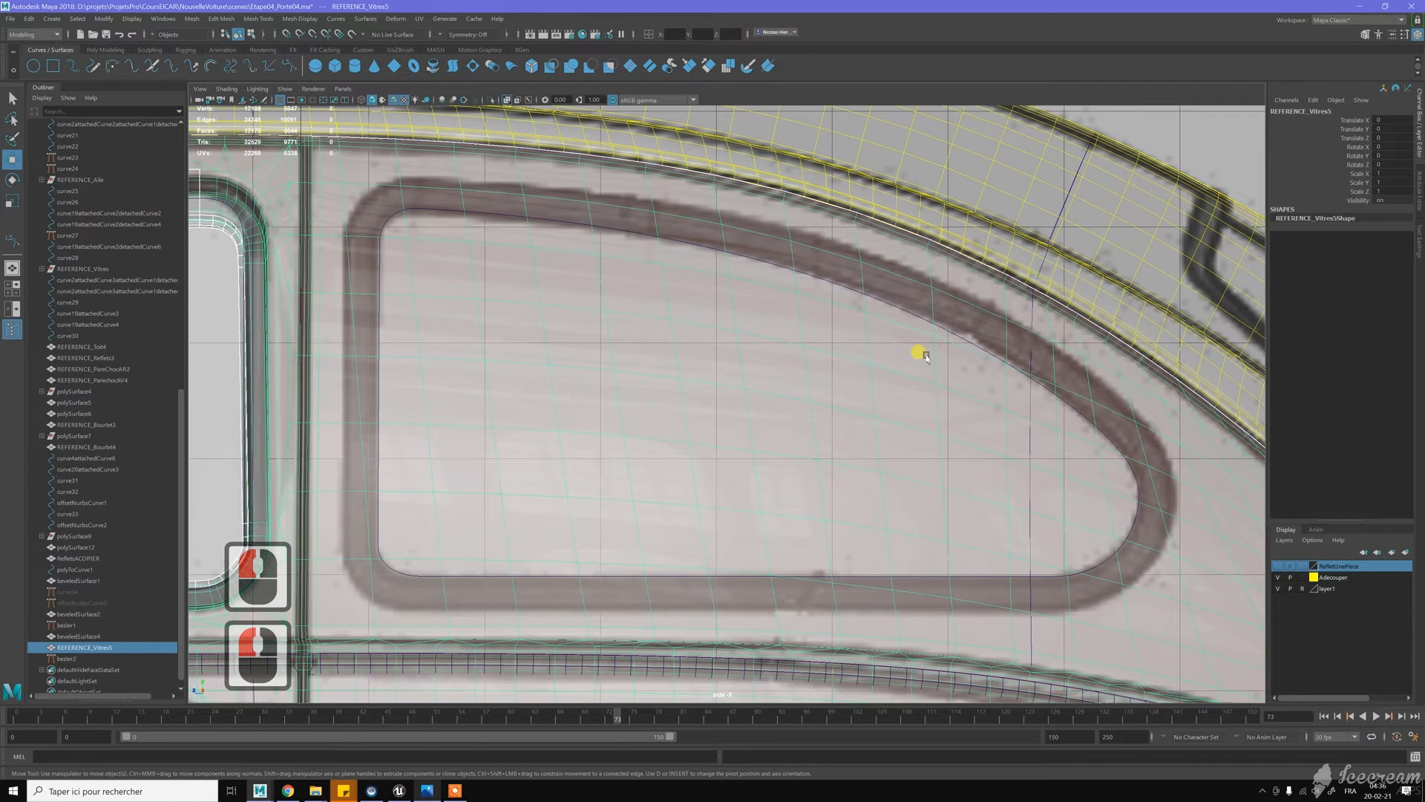
pyautogui.click(959, 334)
pyautogui.scroll(-12, 689, 338)
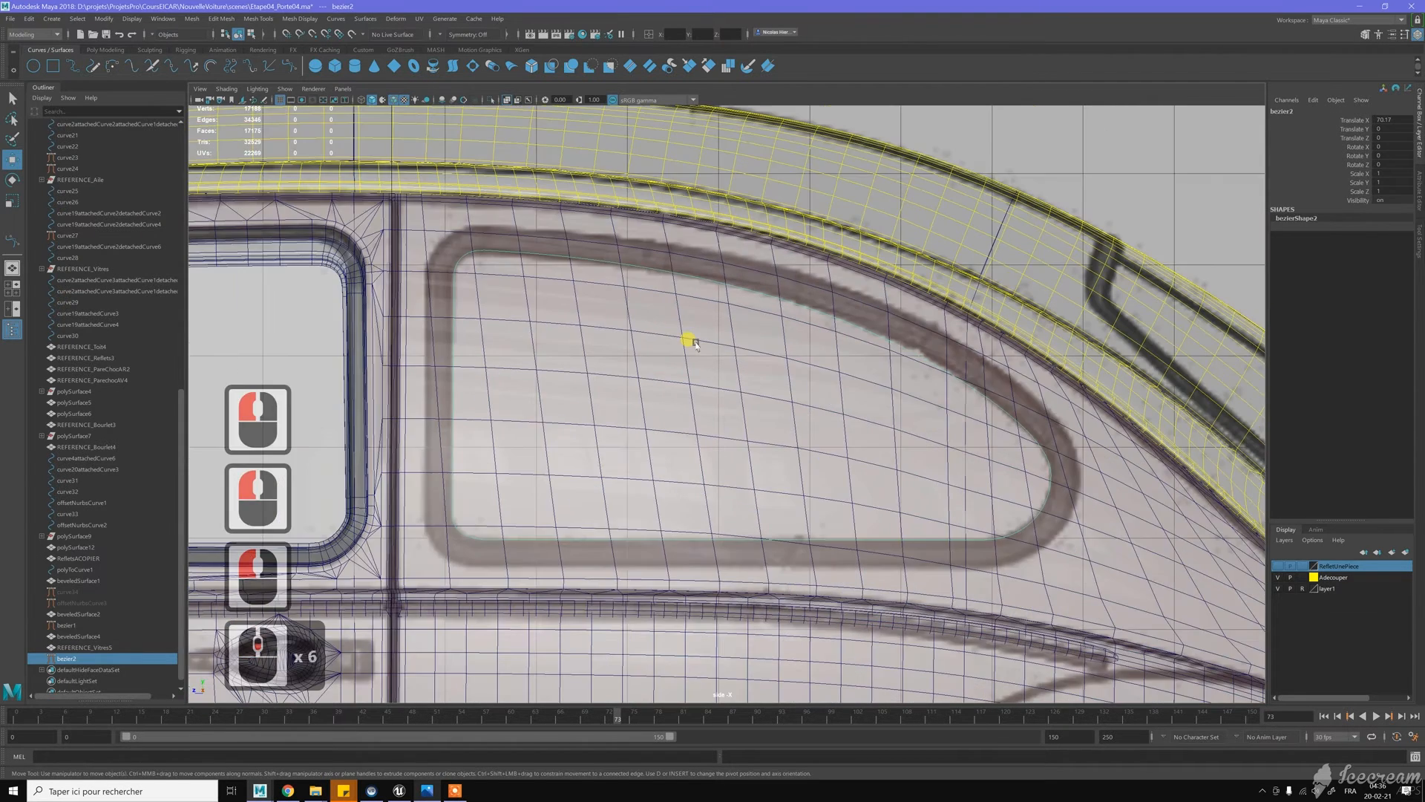
pyautogui.press('space')
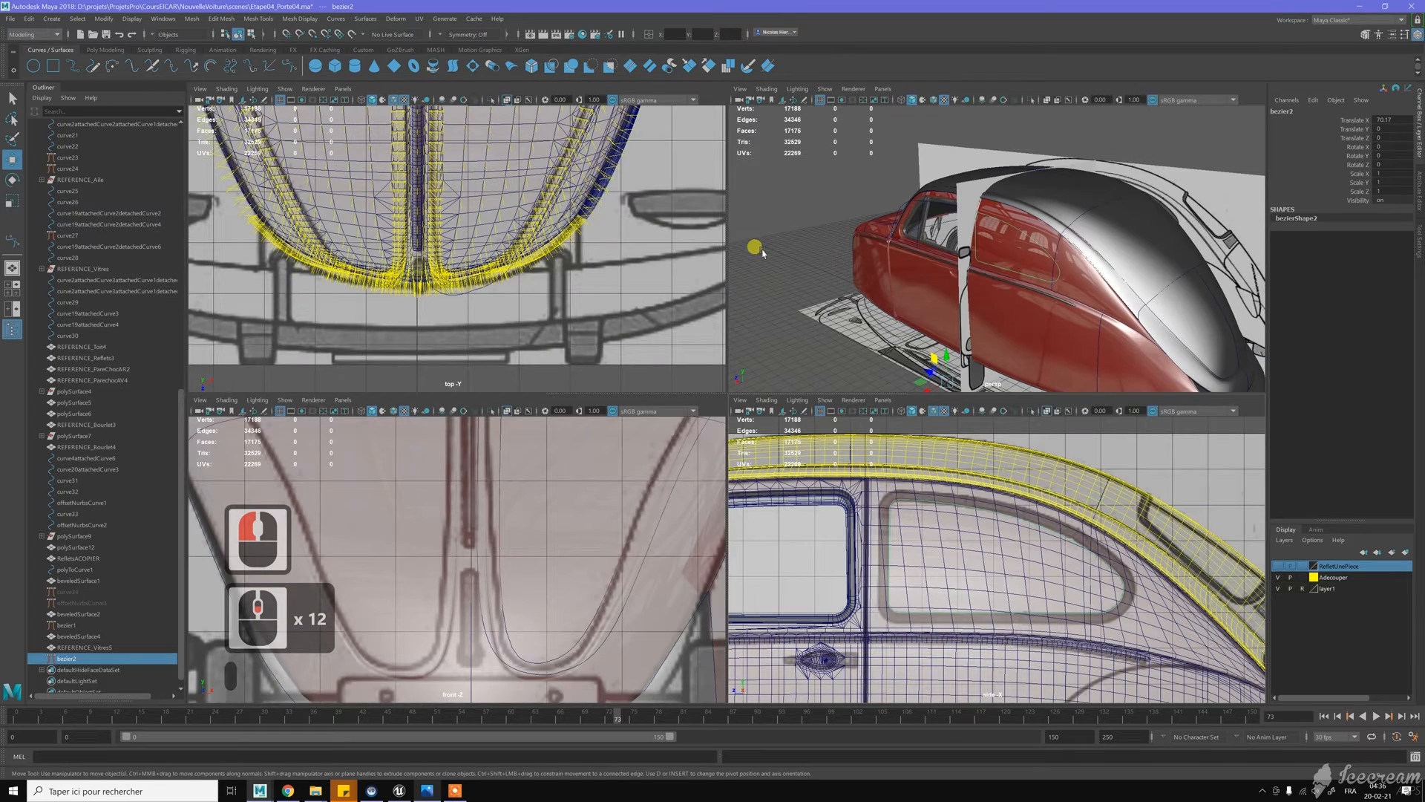
pyautogui.press('space')
pyautogui.keyDown('alt'); pyautogui.moveTo(849, 238); pyautogui.dragTo(837, 292); pyautogui.keyUp('alt')
pyautogui.keyDown('alt'); pyautogui.moveTo(836, 293); pyautogui.dragTo(883, 349, button='middle'); pyautogui.keyUp('alt')
pyautogui.keyDown('alt'); pyautogui.moveTo(883, 349); pyautogui.dragTo(960, 413, button='right'); pyautogui.keyUp('alt')
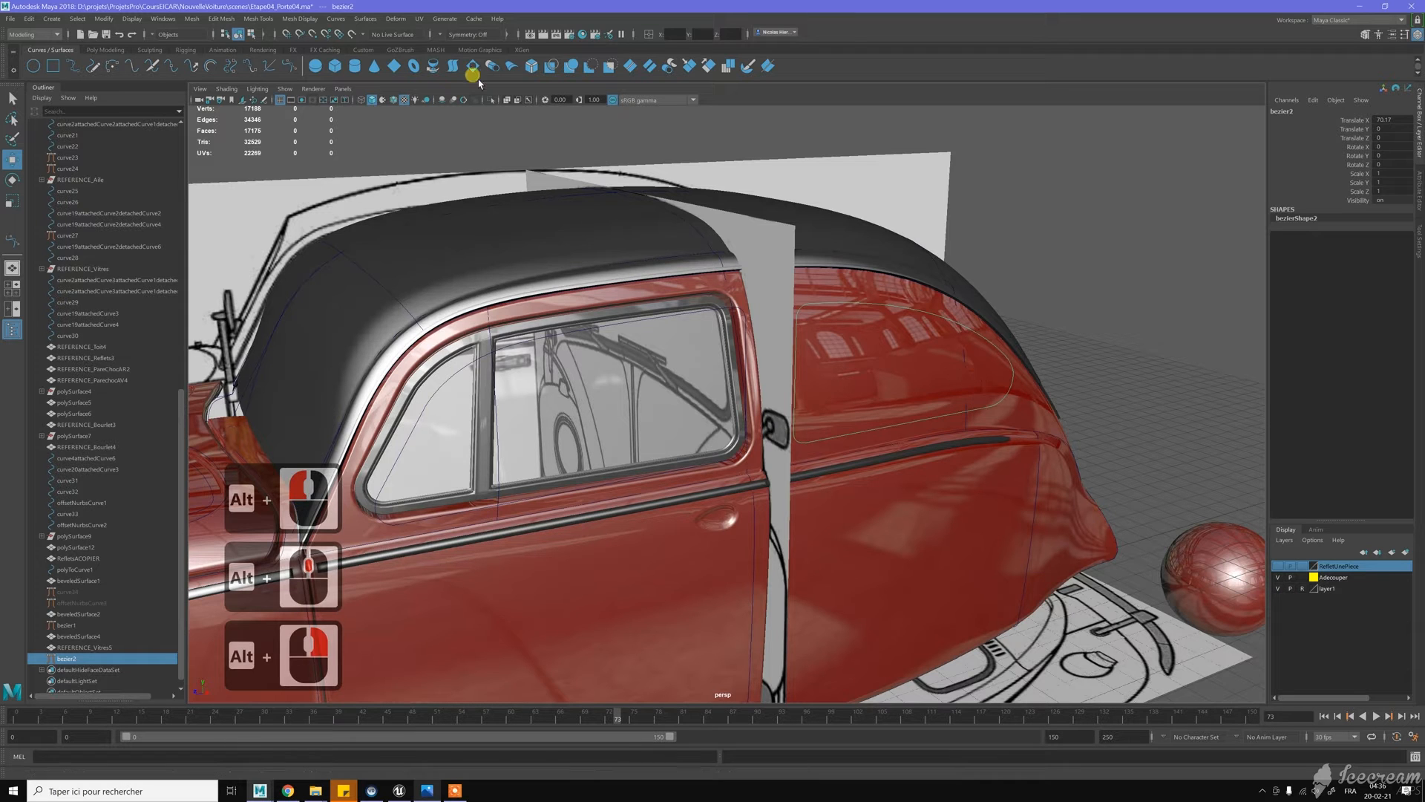
# Extrude the rear window curve by distance along its profile normal as quad polygons, with length 2 and count 1000
pyautogui.click(368, 19)
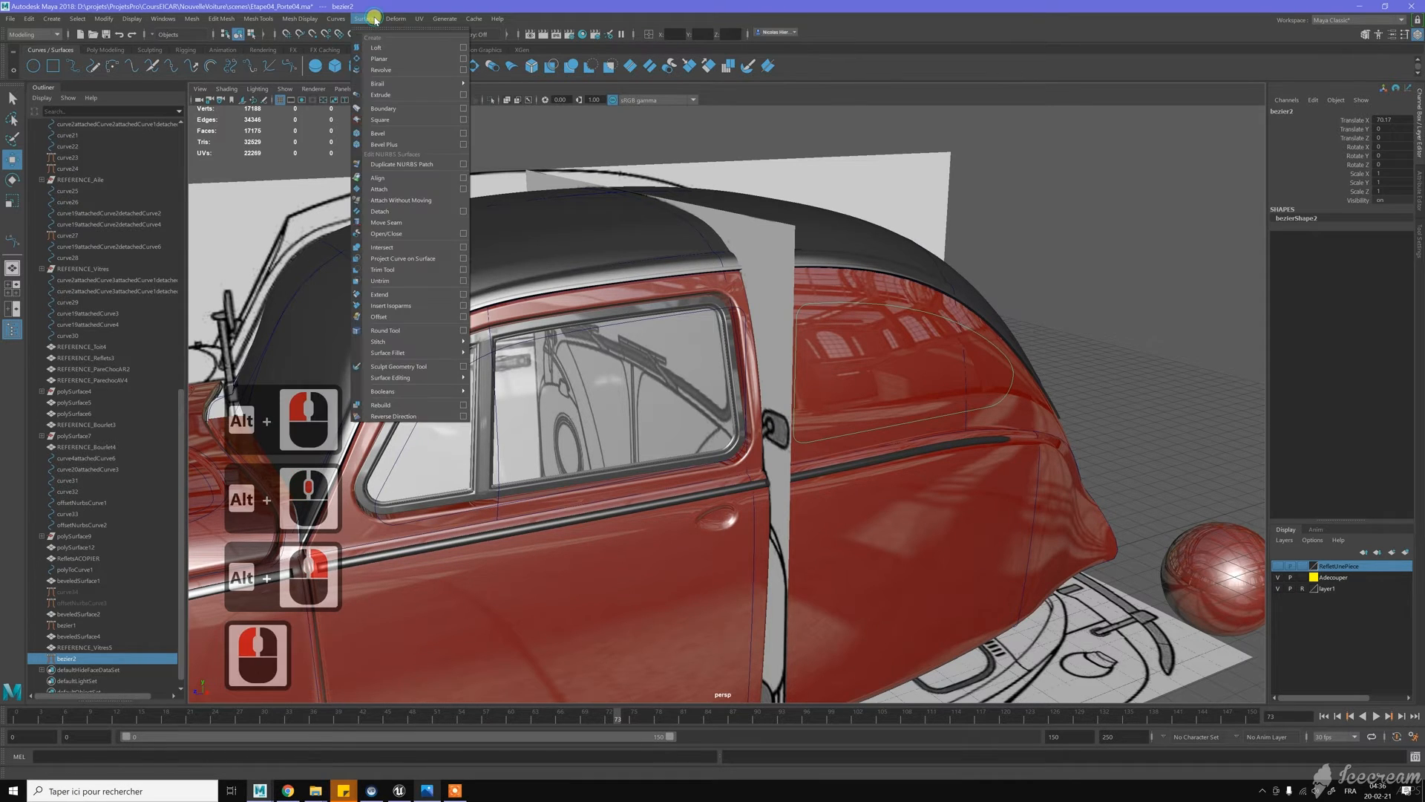
pyautogui.click(463, 95)
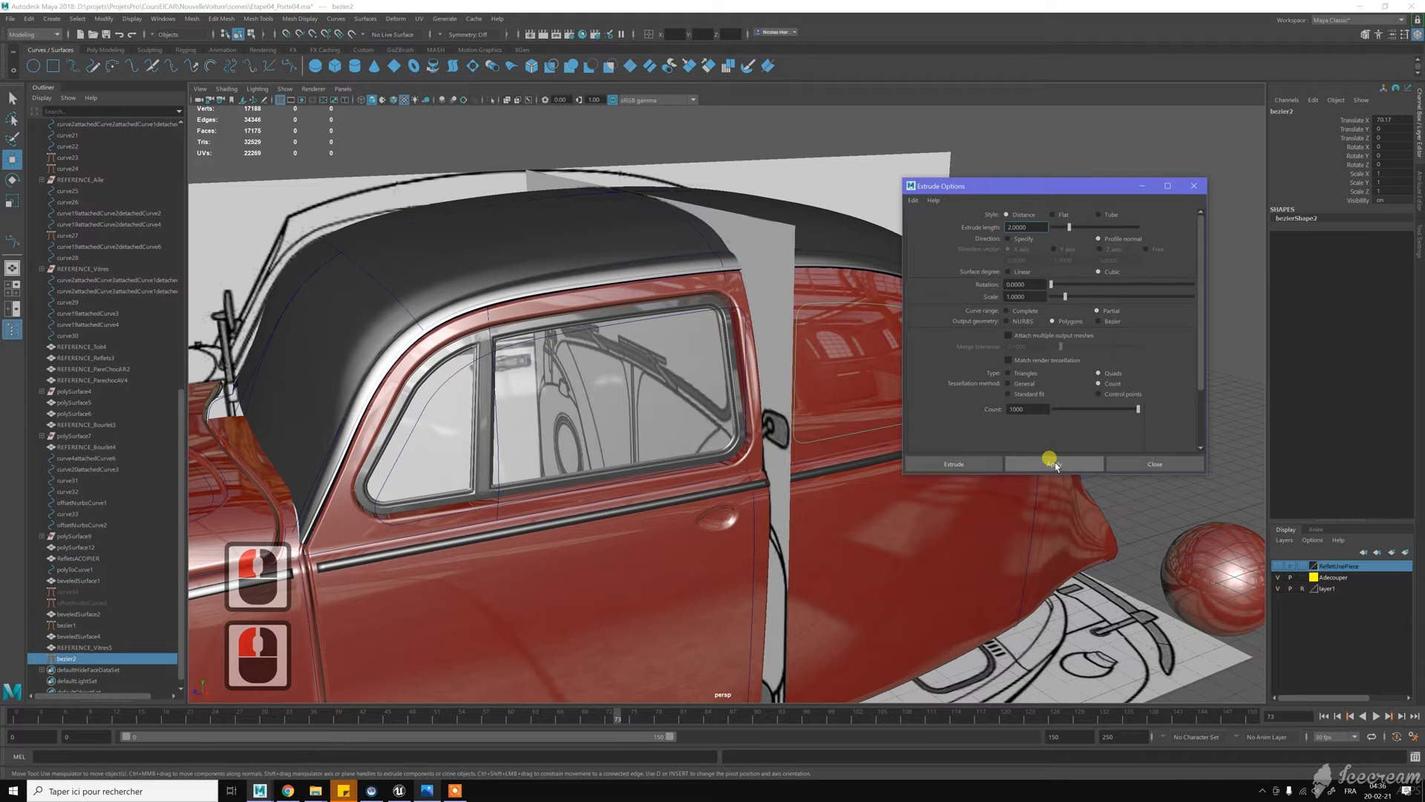
pyautogui.click(1055, 464)
pyautogui.click(1134, 463)
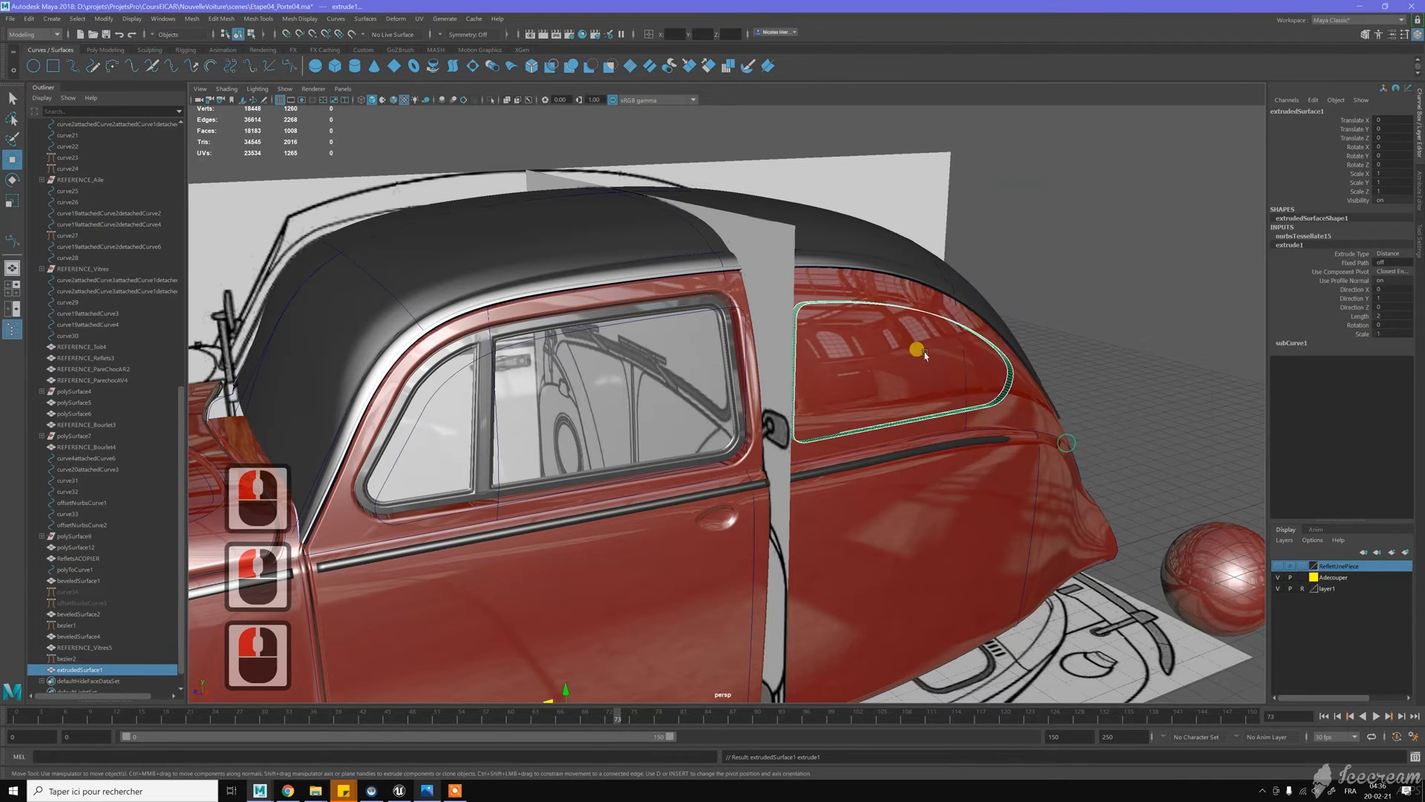
pyautogui.scroll(4, 945, 305)
pyautogui.keyDown('alt'); pyautogui.moveTo(945, 305); pyautogui.dragTo(859, 306); pyautogui.keyUp('alt')
pyautogui.keyDown('alt'); pyautogui.moveTo(859, 307); pyautogui.dragTo(944, 375, button='middle'); pyautogui.keyUp('alt')
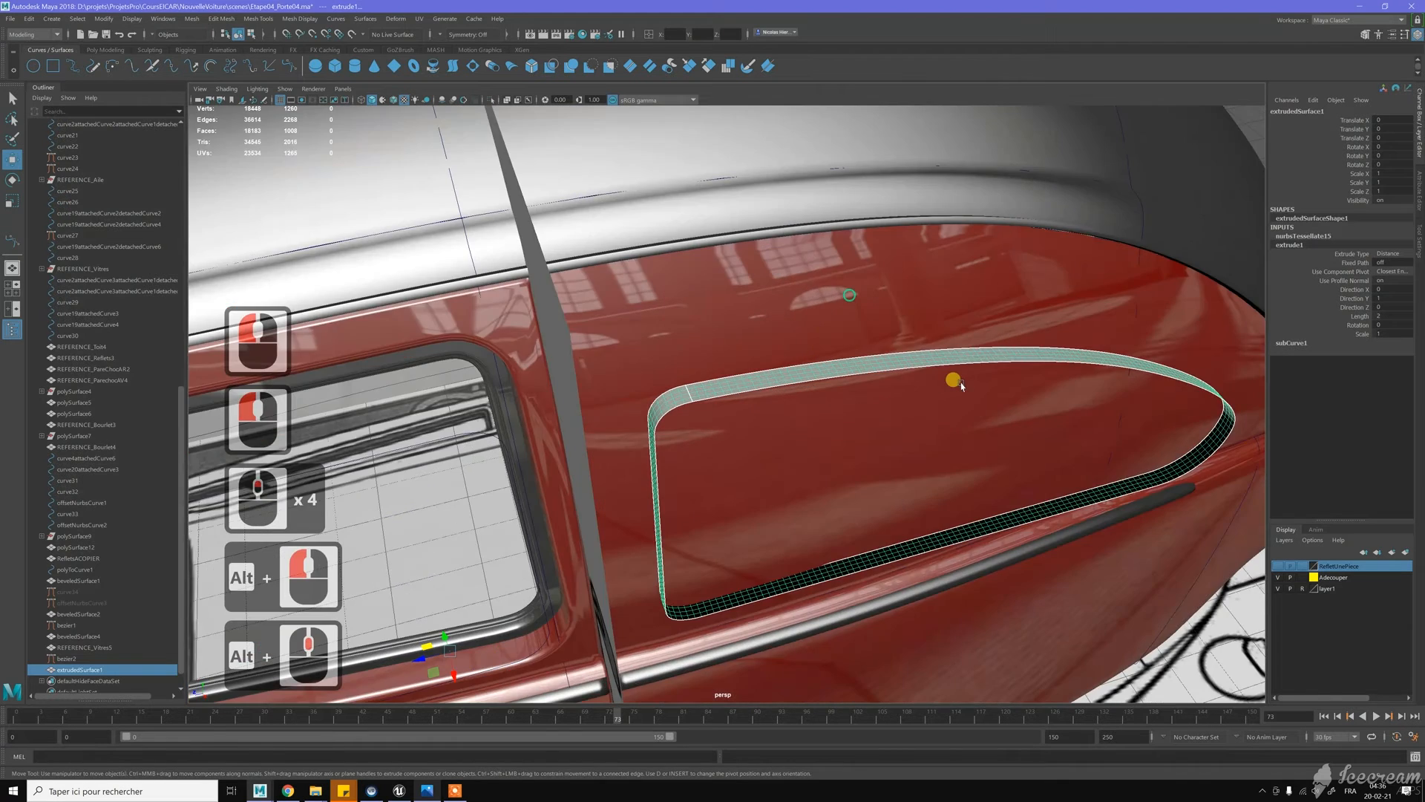
pyautogui.keyDown('alt'); pyautogui.moveTo(945, 375); pyautogui.dragTo(948, 369, button='right'); pyautogui.keyUp('alt')
pyautogui.keyDown('alt'); pyautogui.moveTo(947, 369); pyautogui.dragTo(912, 362); pyautogui.keyUp('alt')
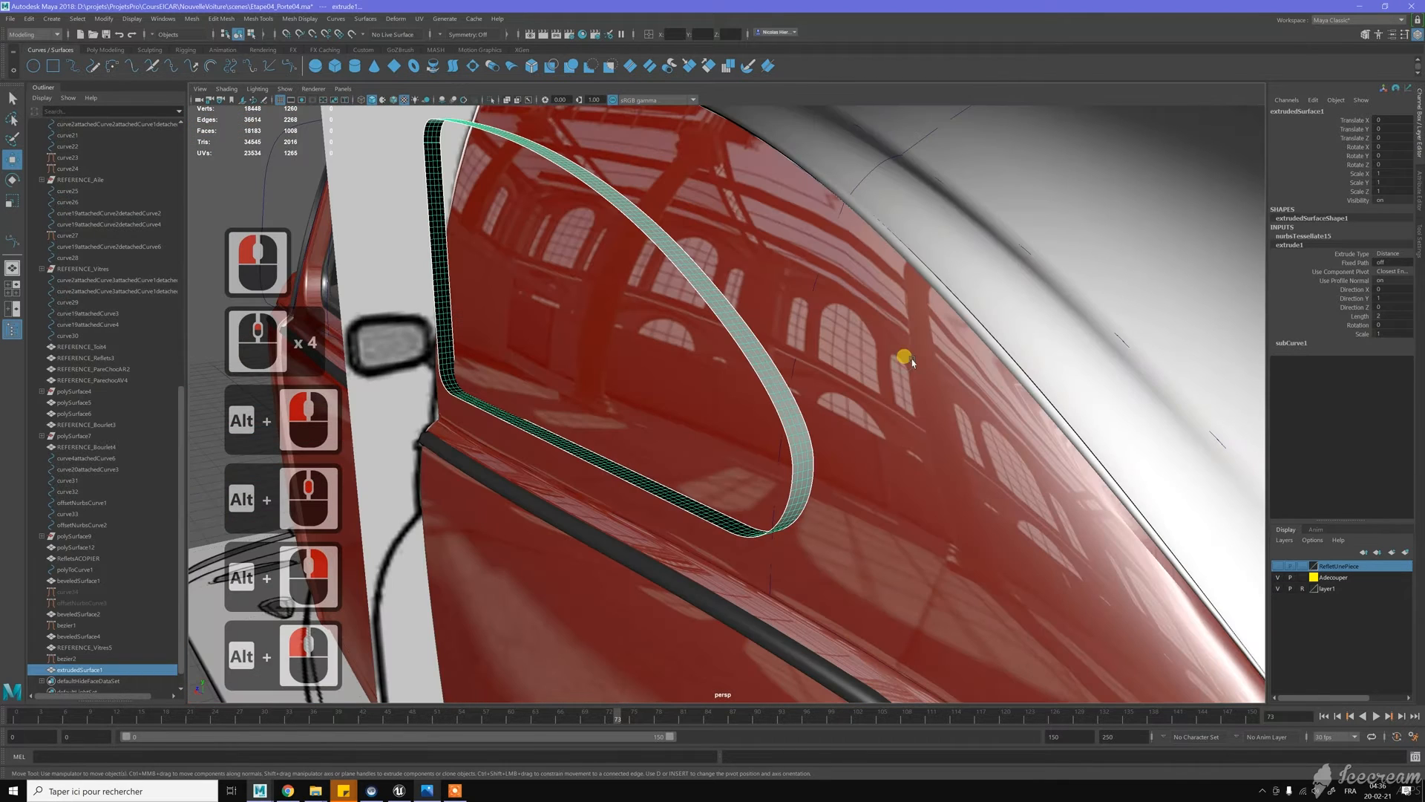
# Lower the Polygon Count in the extruded window strip's tessellation settings to get a coarser mesh that still follows the rounded corners
pyautogui.click(1303, 236)
pyautogui.click(1303, 236)
pyautogui.click(1349, 262)
pyautogui.moveTo(817, 275); pyautogui.dragTo(610, 282, button='middle')
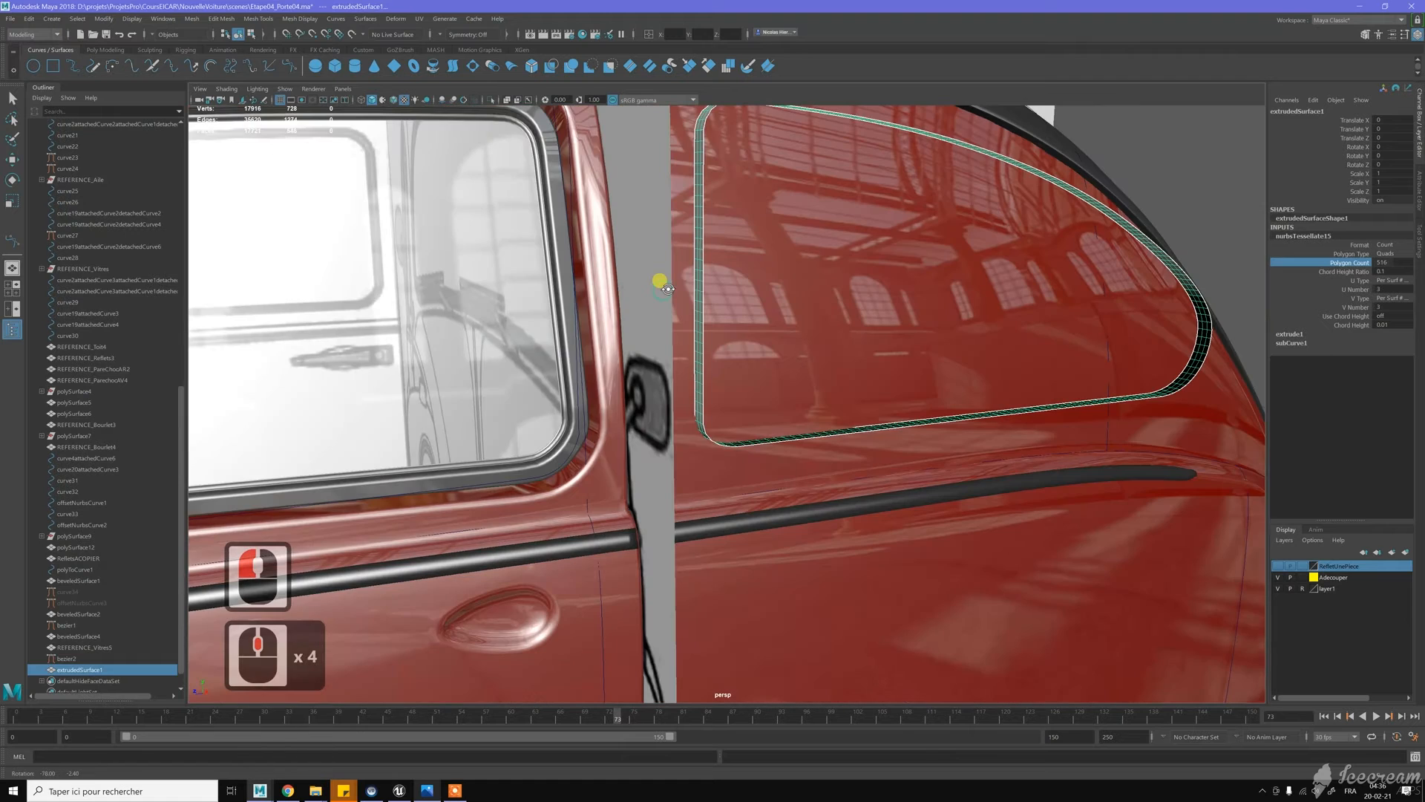
pyautogui.moveTo(659, 280); pyautogui.dragTo(659, 320, button='middle')
pyautogui.keyDown('alt'); pyautogui.moveTo(658, 319); pyautogui.dragTo(932, 307); pyautogui.keyUp('alt')
pyautogui.moveTo(932, 306); pyautogui.dragTo(825, 314, button='middle')
pyautogui.keyDown('alt'); pyautogui.moveTo(824, 311); pyautogui.dragTo(684, 321); pyautogui.keyUp('alt')
pyautogui.keyDown('alt'); pyautogui.moveTo(684, 321); pyautogui.dragTo(732, 334, button='middle'); pyautogui.keyUp('alt')
pyautogui.keyDown('alt'); pyautogui.moveTo(732, 335); pyautogui.dragTo(742, 342); pyautogui.keyUp('alt')
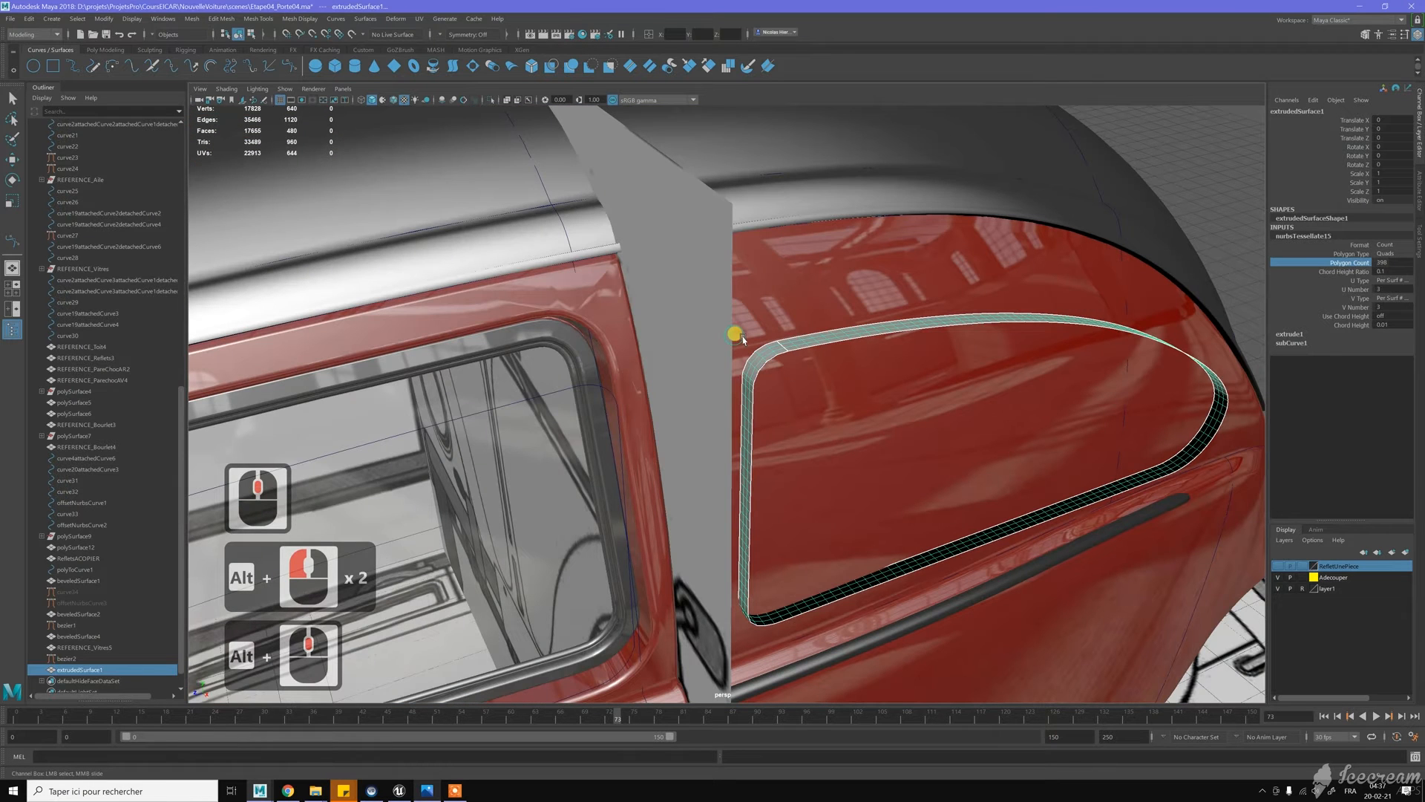
pyautogui.moveTo(837, 403)
pyautogui.mouseDown(button='middle')
pyautogui.moveTo(670, 418)
pyautogui.moveTo(518, 404)
pyautogui.moveTo(826, 381)
pyautogui.mouseUp(button='middle')
pyautogui.keyDown('alt'); pyautogui.moveTo(872, 359); pyautogui.dragTo(735, 357); pyautogui.keyUp('alt')
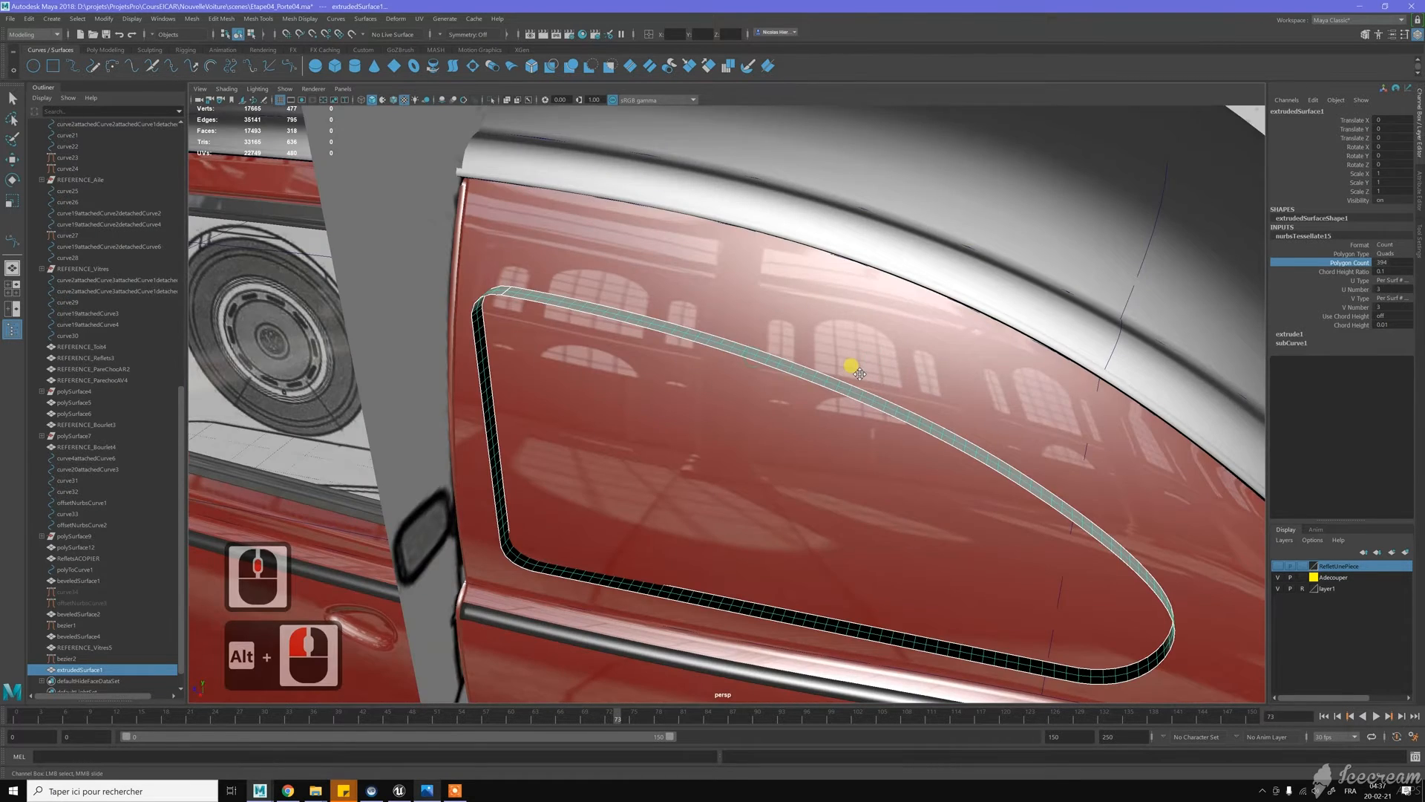
# Return the extruded window strip to object selection and delete its non-deformer history
pyautogui.keyDown('alt'); pyautogui.moveTo(850, 366); pyautogui.dragTo(818, 389, button='middle'); pyautogui.keyUp('alt')
pyautogui.keyDown('alt'); pyautogui.moveTo(818, 388); pyautogui.dragTo(723, 388, button='right'); pyautogui.keyUp('alt')
pyautogui.keyDown('alt'); pyautogui.moveTo(720, 388); pyautogui.dragTo(653, 387); pyautogui.keyUp('alt')
pyautogui.press('w')
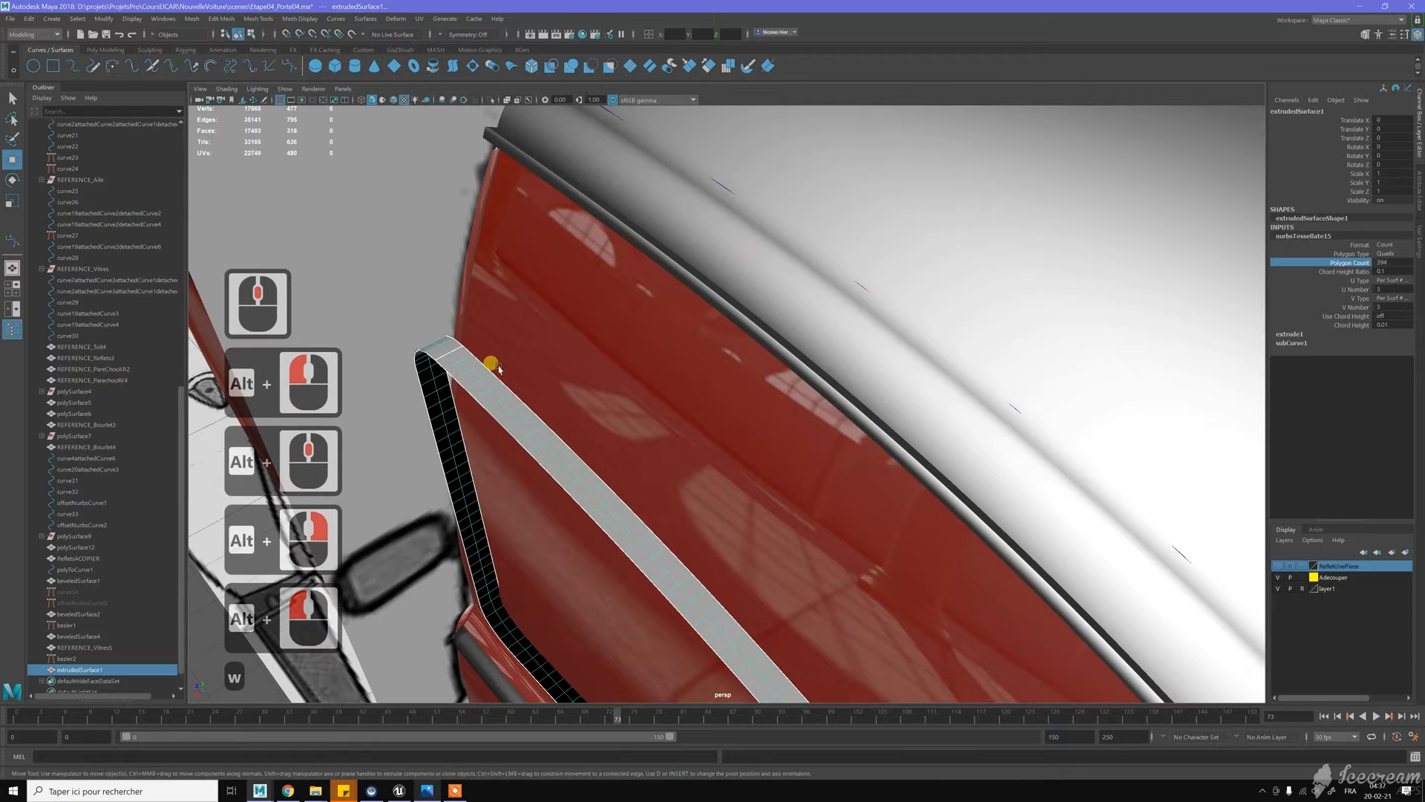
pyautogui.moveTo(485, 346); pyautogui.dragTo(498, 387, button='right')
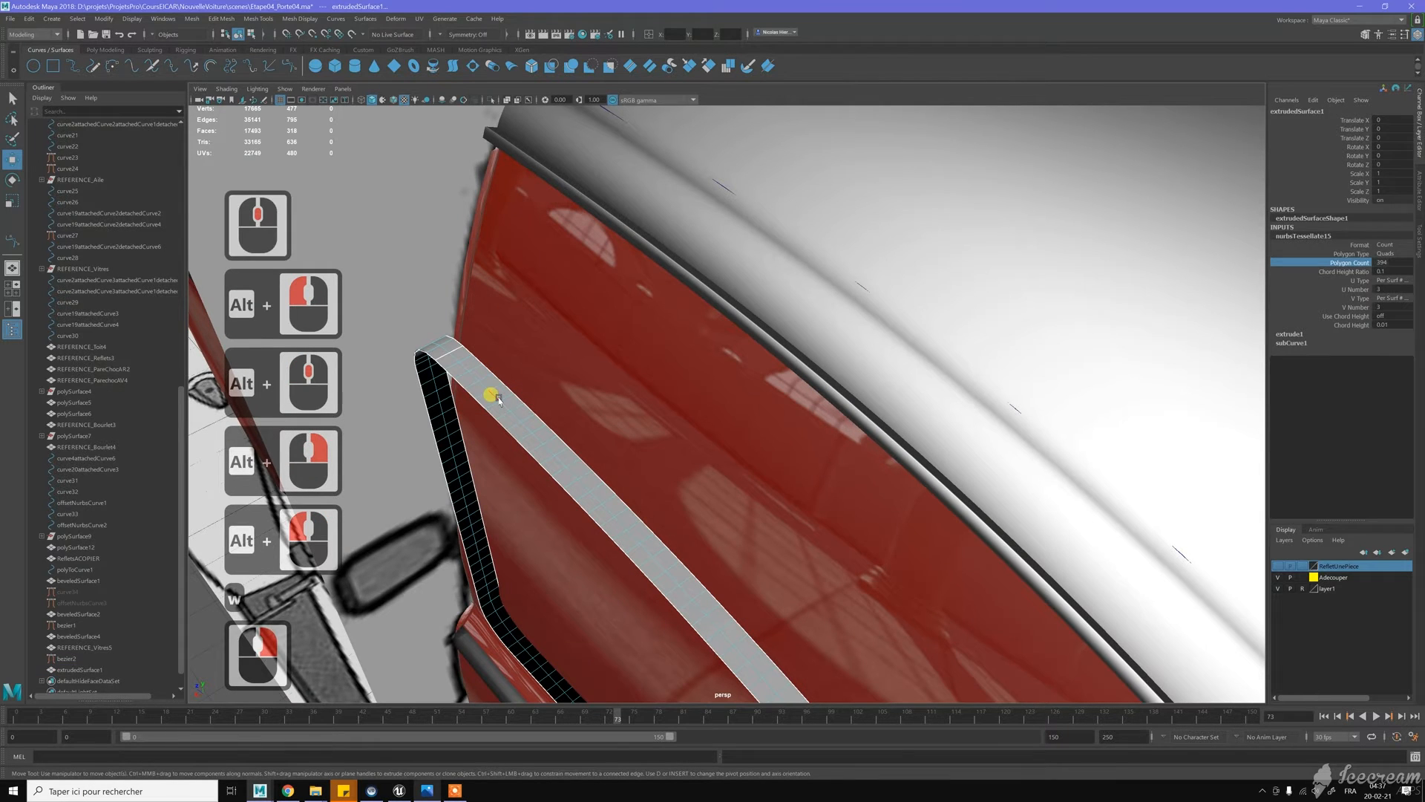
pyautogui.hotkey('alt', 'd')
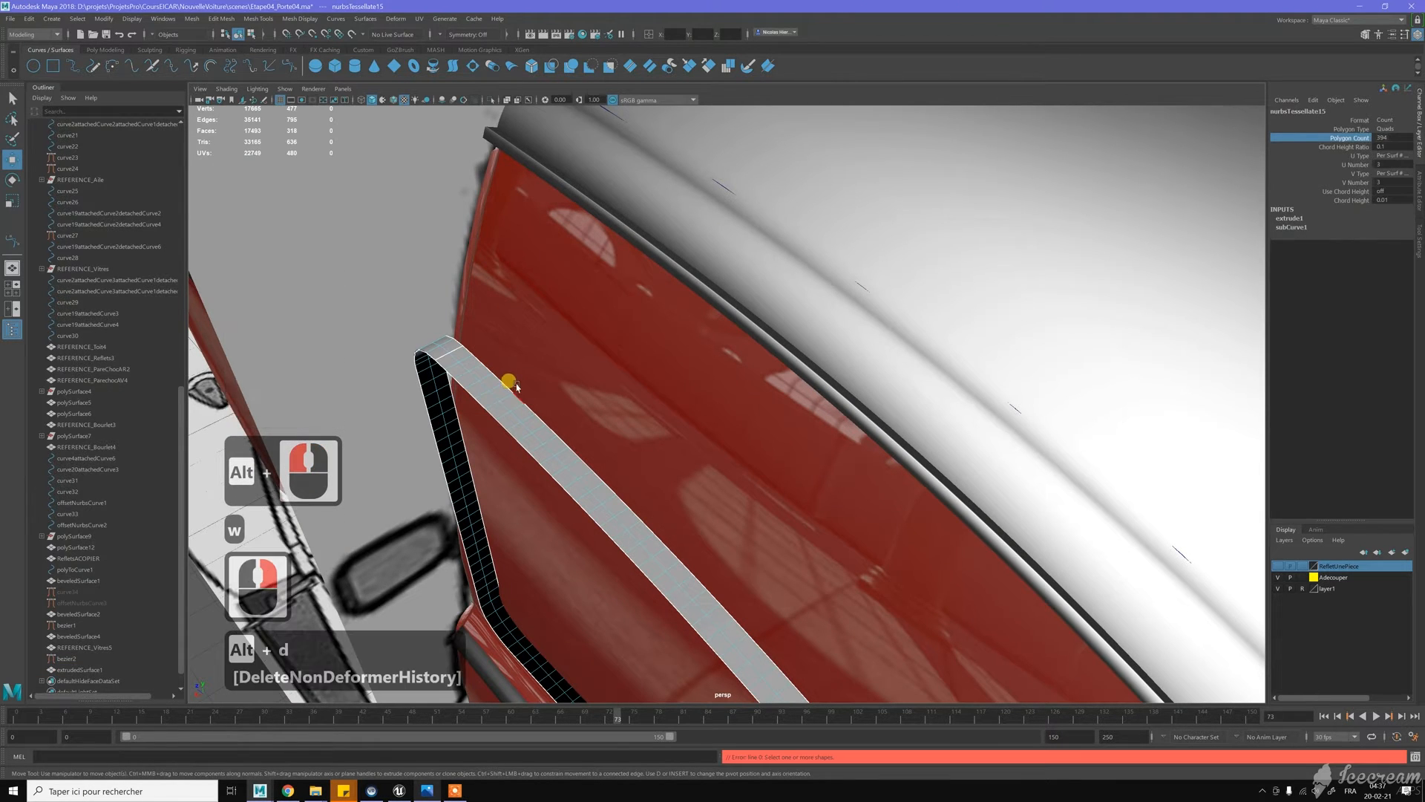
pyautogui.moveTo(488, 390)
pyautogui.mouseDown(button='right')
pyautogui.moveTo(498, 386)
pyautogui.moveTo(498, 408)
pyautogui.mouseUp(button='right')
pyautogui.click(498, 408)
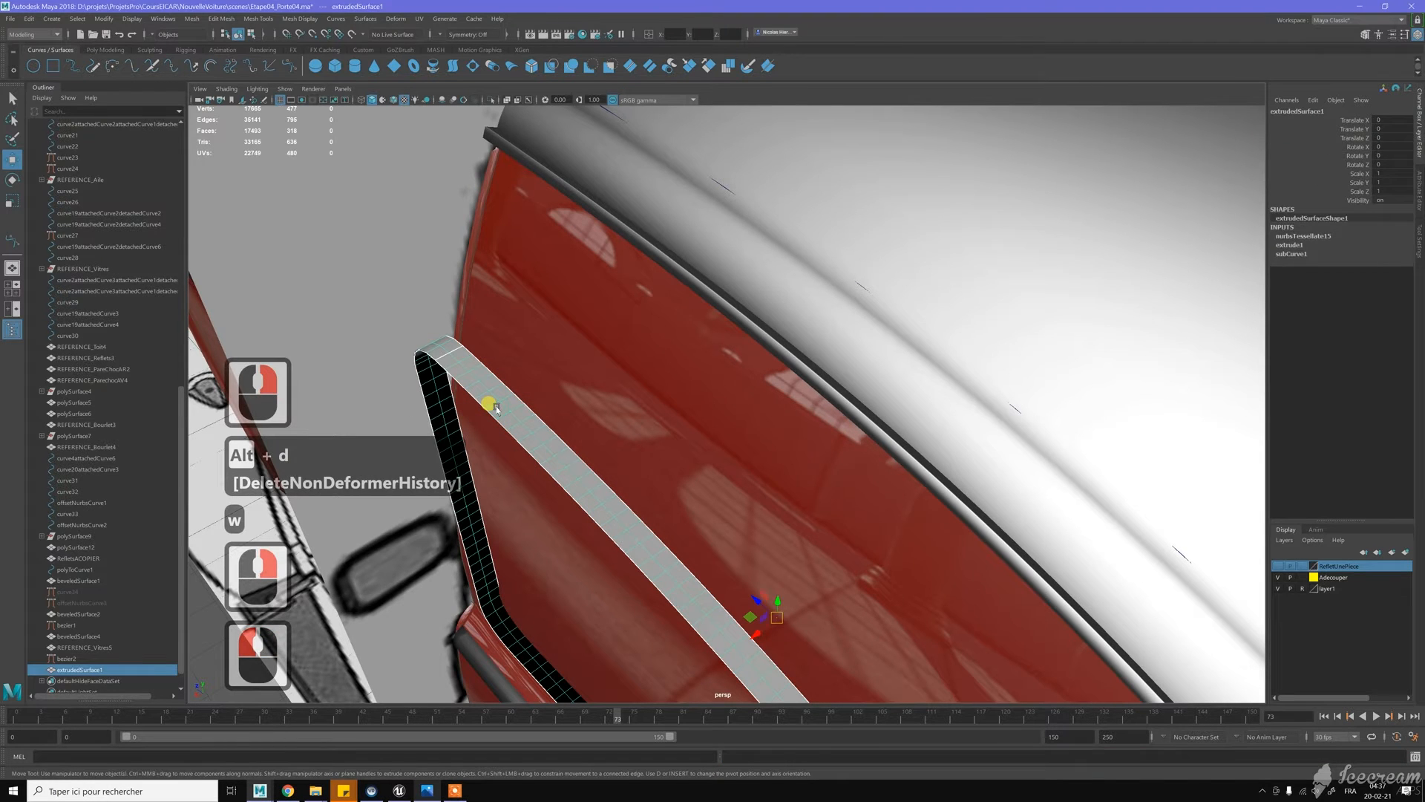
pyautogui.hotkey('alt', 'd')
# Delete the lengthwise edge loop running along the middle of the window strip, including its vertices
pyautogui.moveTo(499, 375); pyautogui.dragTo(479, 388, button='right')
pyautogui.doubleClick(494, 398)
pyautogui.hotkey('ctrl', 'BackSpace')
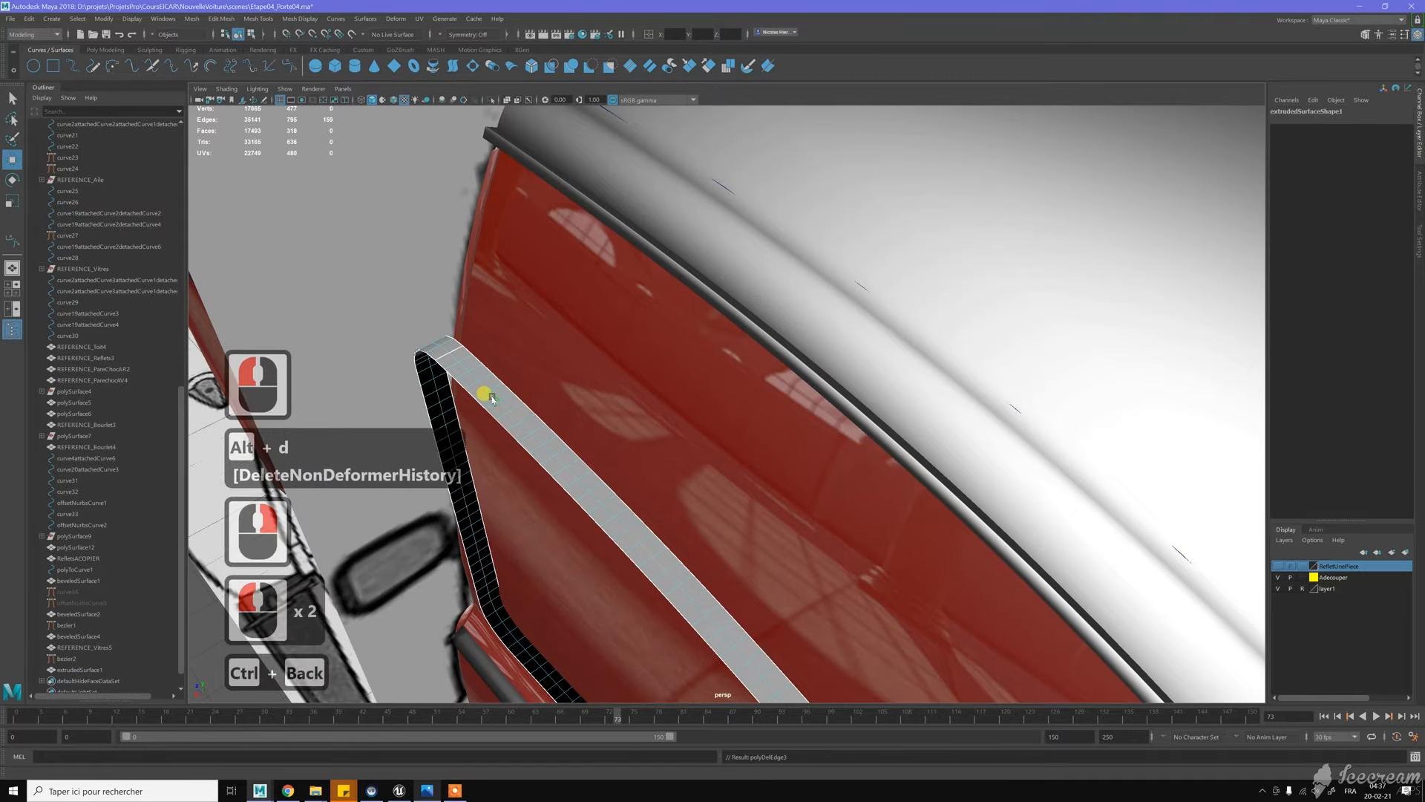
# Delete the surplus cross edge at the start of the window strip's upper front corner
pyautogui.keyDown('alt'); pyautogui.moveTo(541, 328); pyautogui.dragTo(661, 340); pyautogui.keyUp('alt')
pyautogui.keyDown('alt'); pyautogui.moveTo(1071, 329); pyautogui.dragTo(960, 378); pyautogui.keyUp('alt')
pyautogui.keyDown('alt'); pyautogui.moveTo(834, 332); pyautogui.dragTo(826, 340, button='middle'); pyautogui.keyUp('alt')
pyautogui.keyDown('alt'); pyautogui.moveTo(826, 340); pyautogui.dragTo(865, 445, button='right'); pyautogui.keyUp('alt')
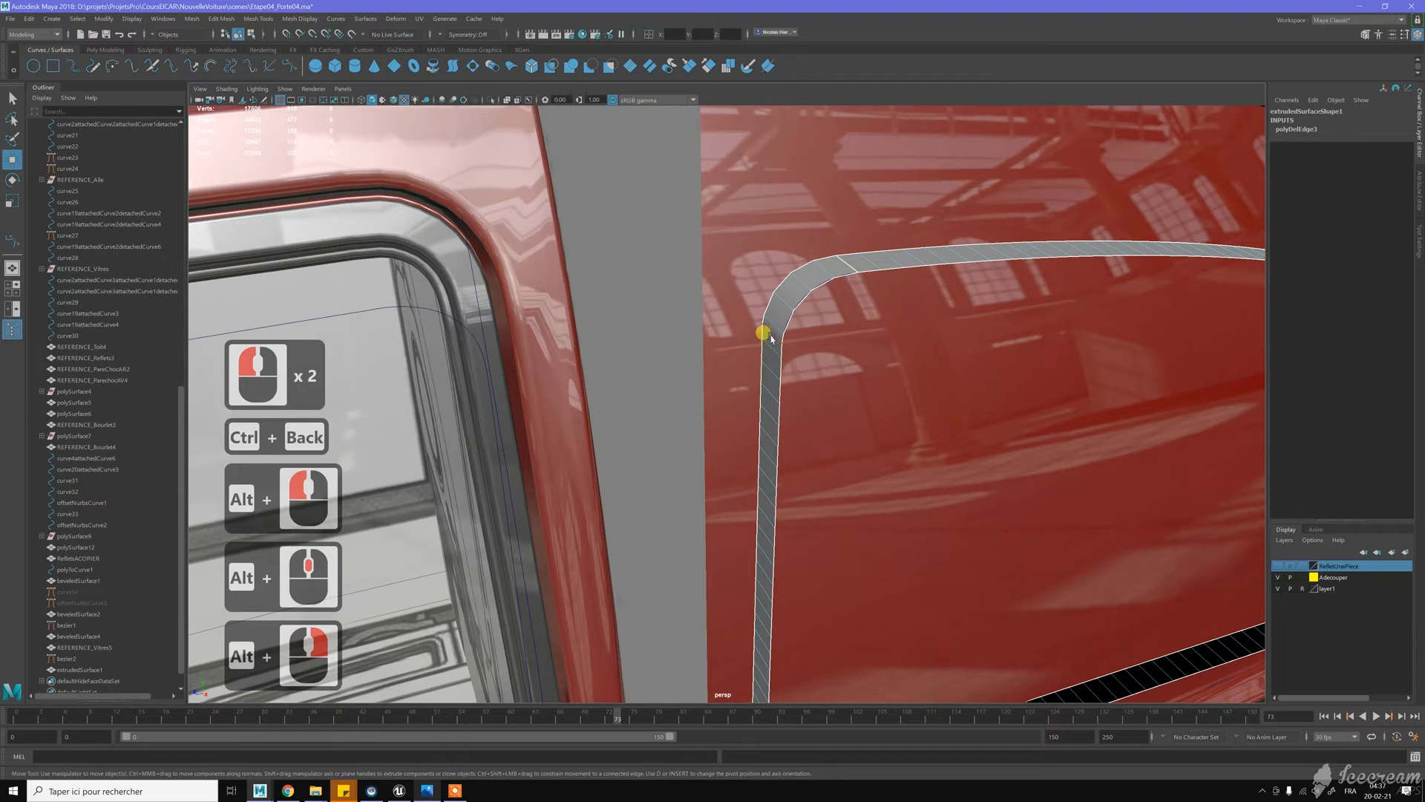
pyautogui.click(769, 324)
pyautogui.hotkey('ctrl', 'BackSpace')
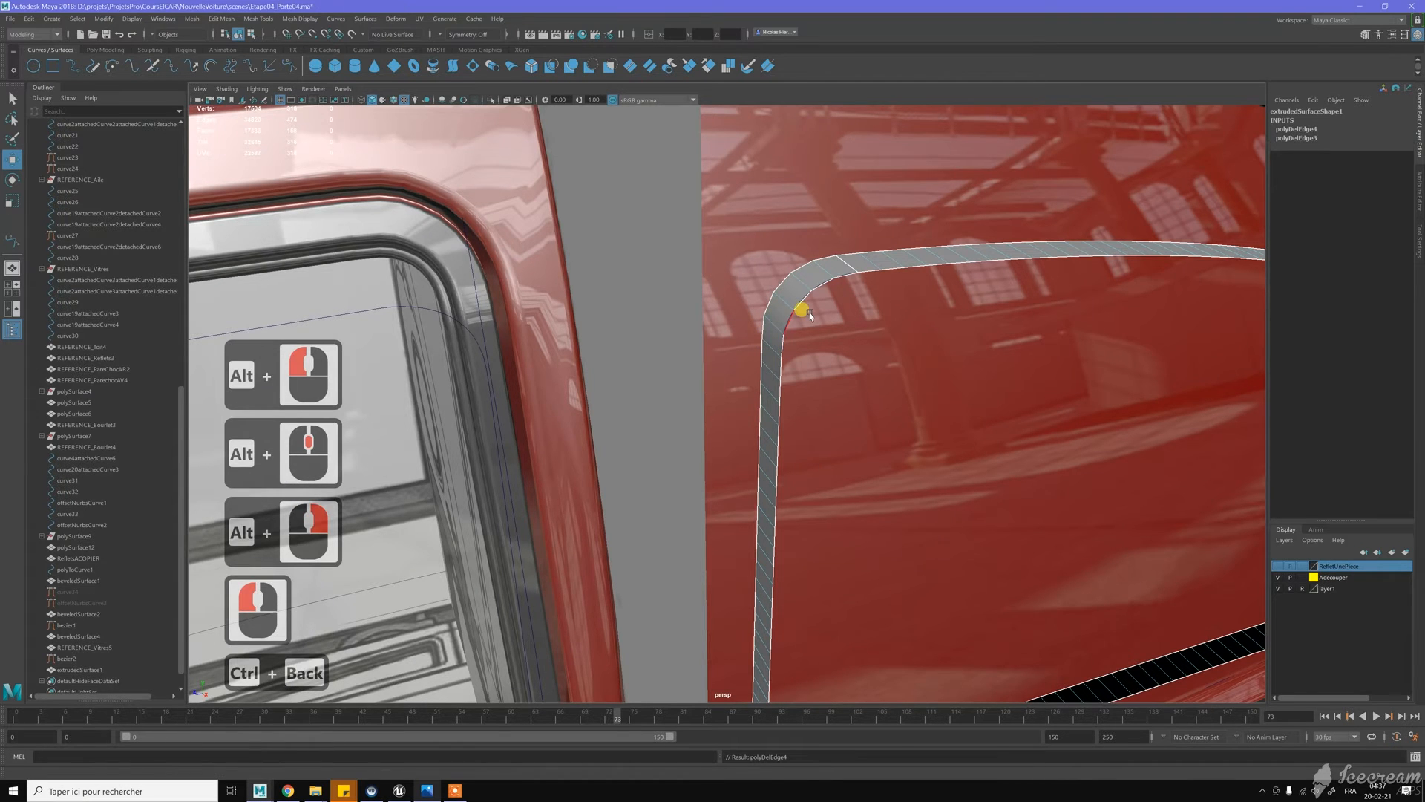
pyautogui.scroll(-3, 807, 316)
pyautogui.scroll(-6, 808, 315)
pyautogui.keyDown('alt'); pyautogui.moveTo(849, 353); pyautogui.dragTo(802, 386, button='right'); pyautogui.keyUp('alt')
pyautogui.keyDown('alt'); pyautogui.moveTo(802, 387); pyautogui.dragTo(815, 339); pyautogui.keyUp('alt')
pyautogui.keyDown('alt'); pyautogui.moveTo(773, 280); pyautogui.dragTo(706, 318, button='middle'); pyautogui.keyUp('alt')
pyautogui.keyDown('alt'); pyautogui.scroll(6, 706, 319); pyautogui.keyUp('alt')
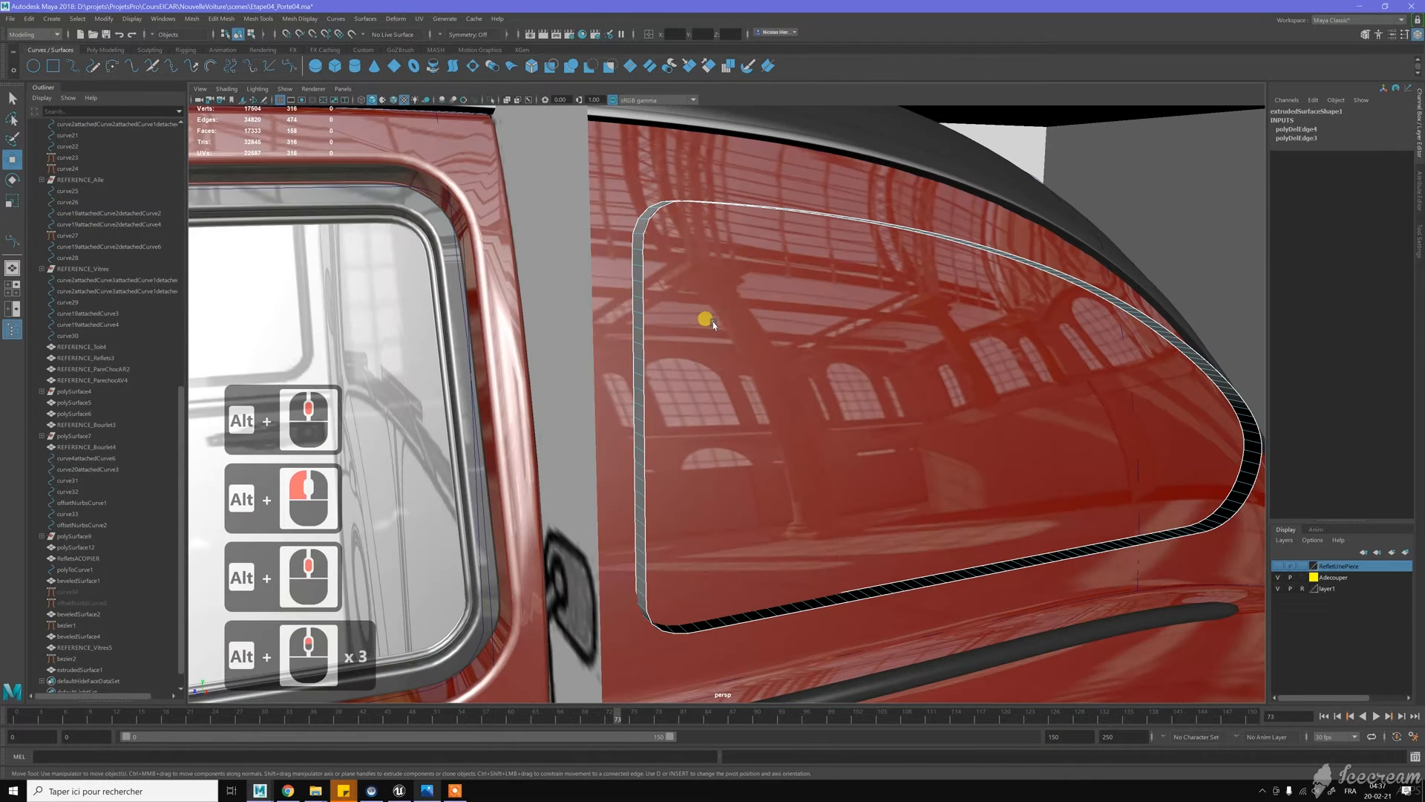
pyautogui.press('w')
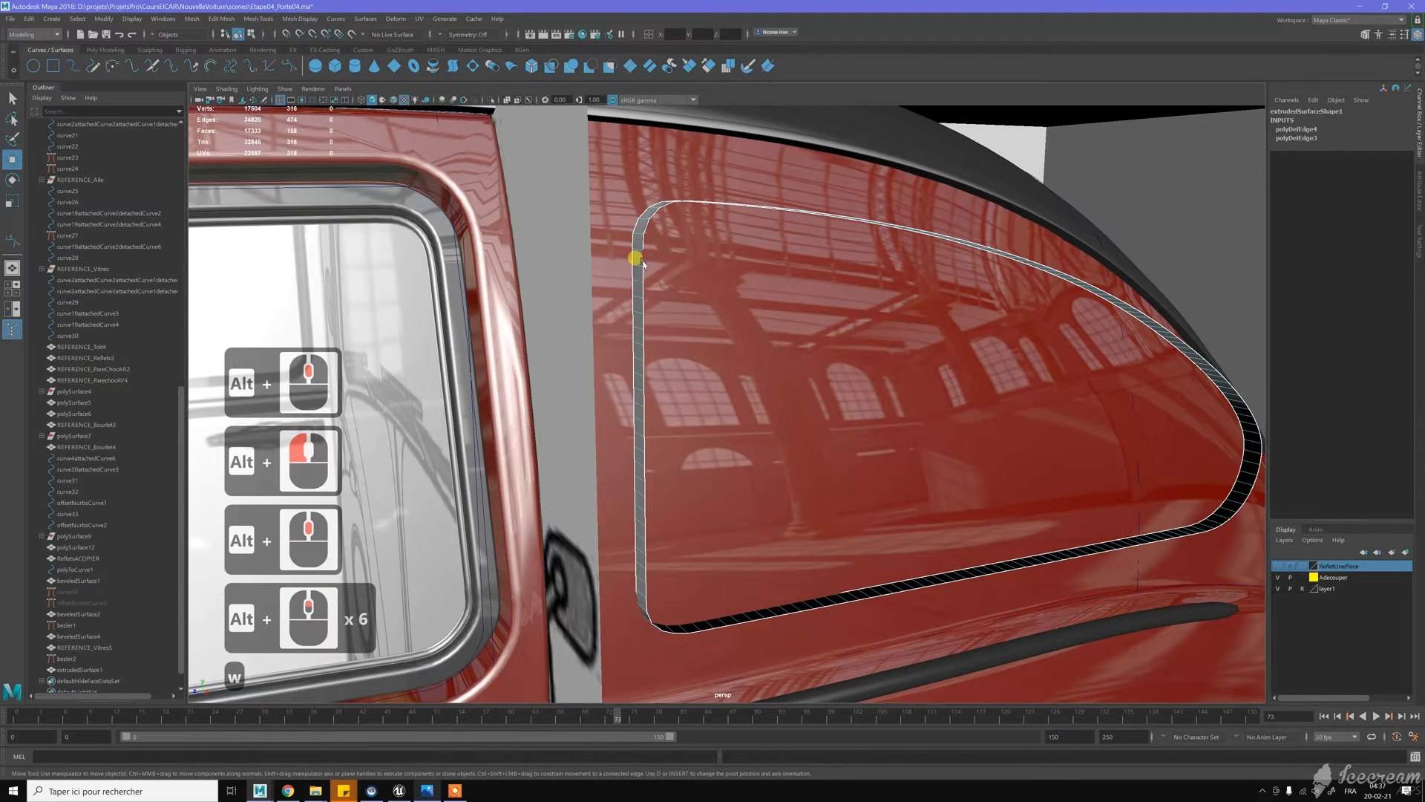
pyautogui.moveTo(632, 255); pyautogui.dragTo(633, 269, button='right')
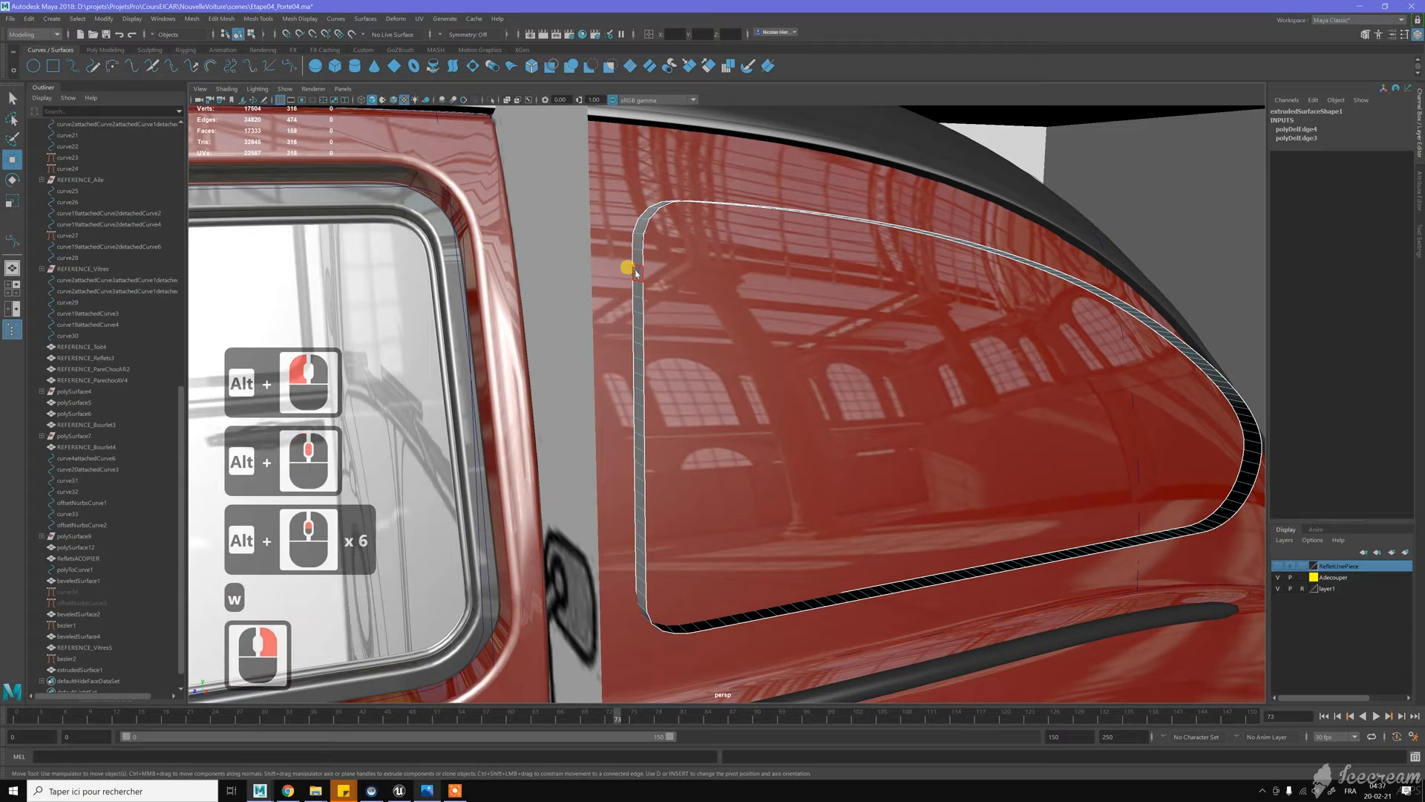
pyautogui.click(636, 286)
pyautogui.keyDown('shift'); pyautogui.doubleClick(637, 287); pyautogui.keyUp('shift')
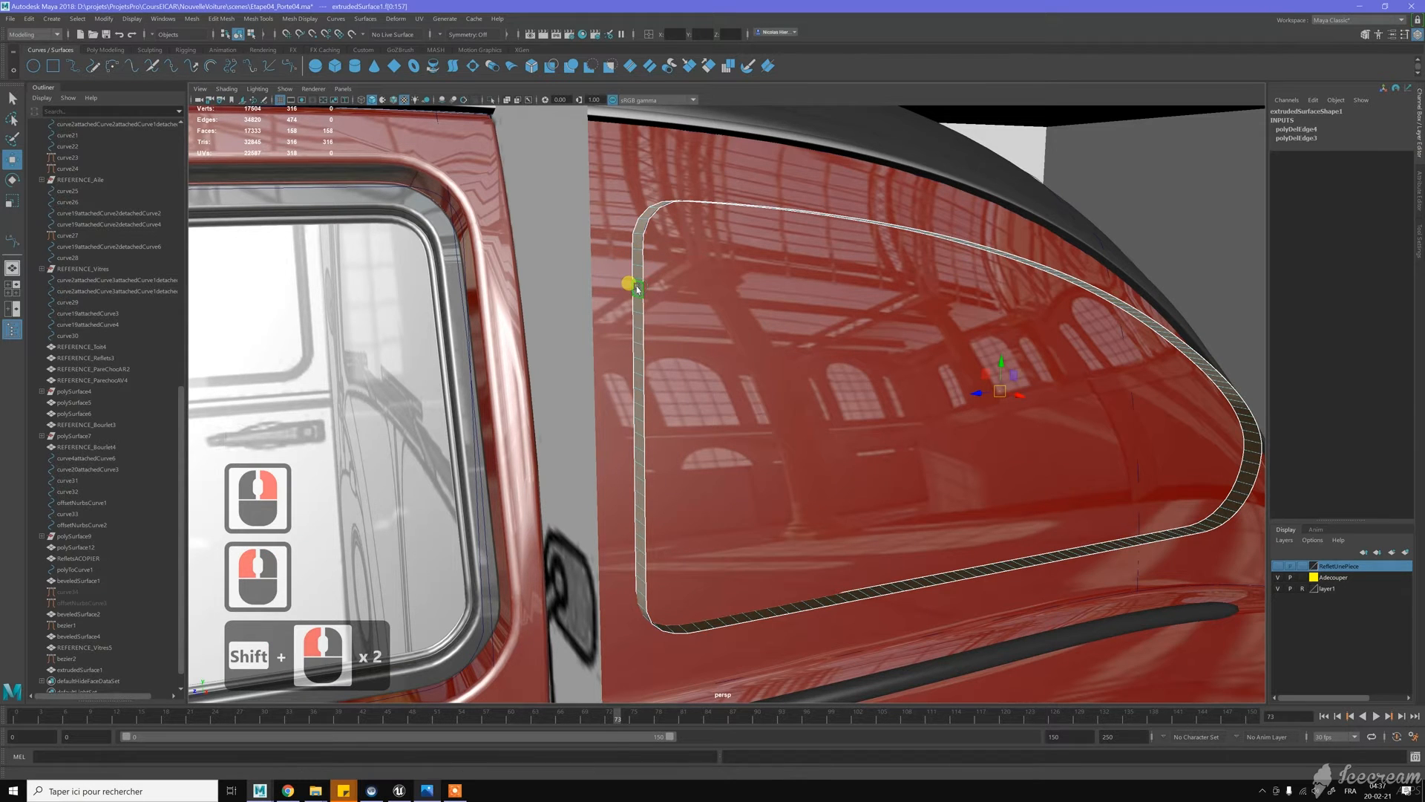
pyautogui.moveTo(640, 289)
pyautogui.keyDown('shift'); pyautogui.mouseDown(button='right')
pyautogui.moveTo(636, 276)
pyautogui.moveTo(643, 313)
pyautogui.mouseUp(button='right'); pyautogui.keyUp('shift')
pyautogui.press('space')
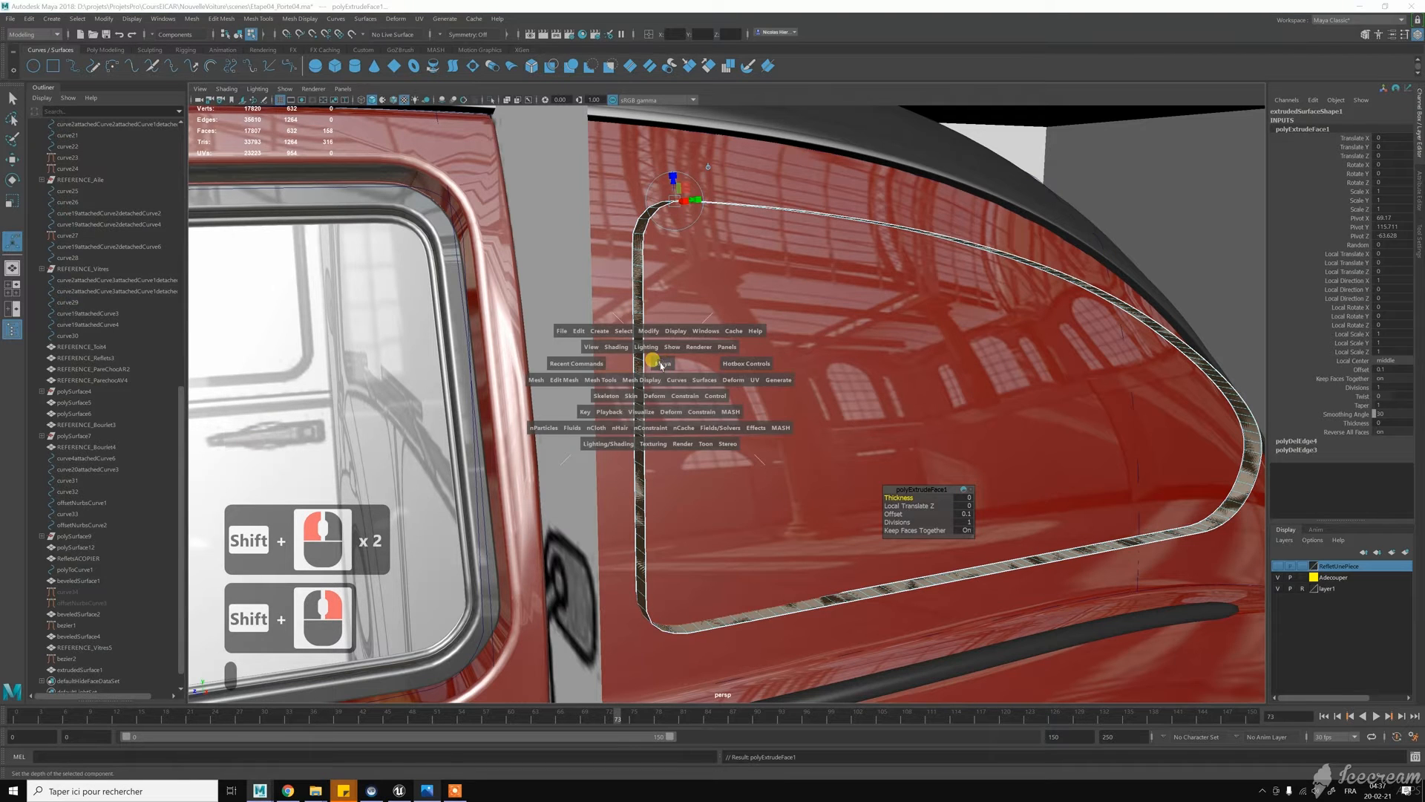
pyautogui.press('z')
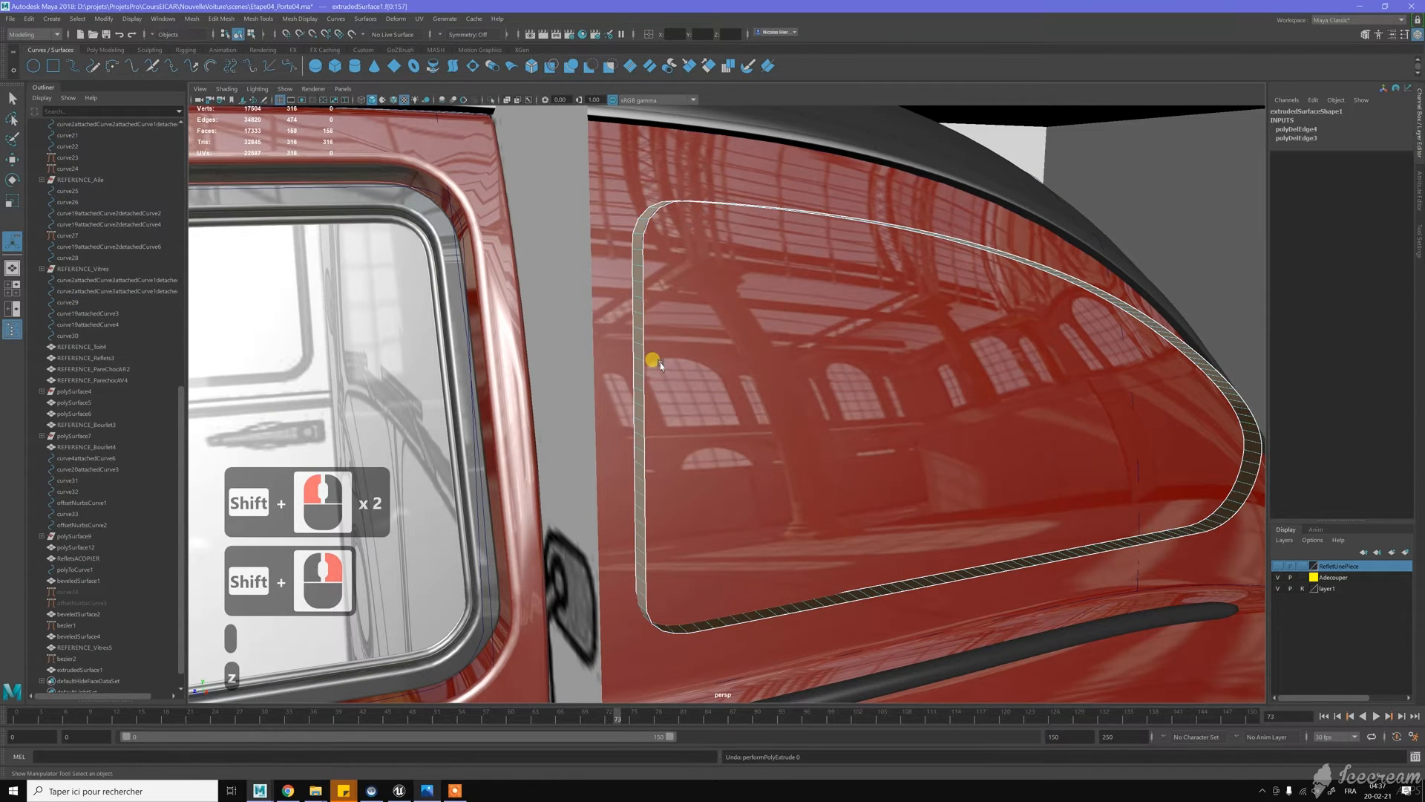
pyautogui.middleClick(778, 481)
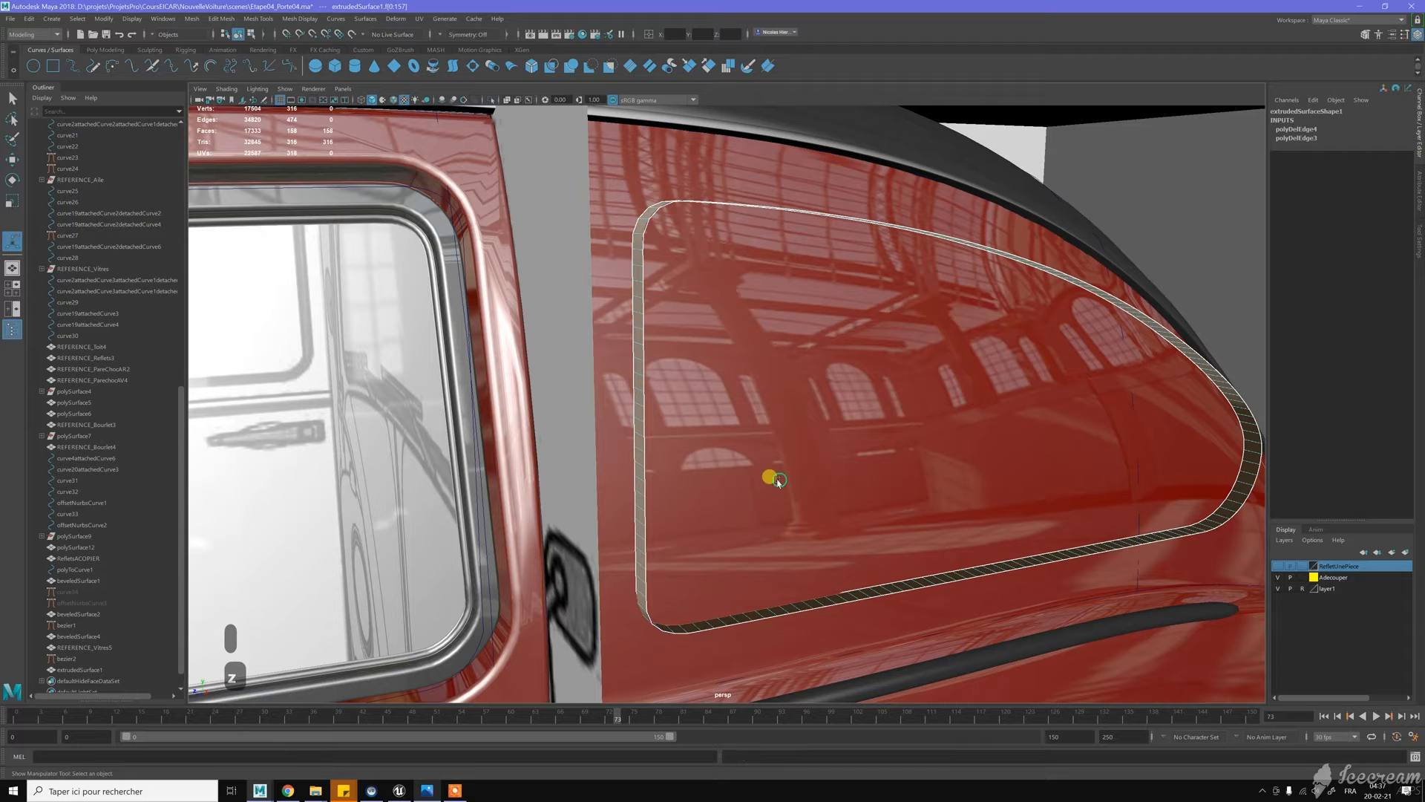
pyautogui.press('space')
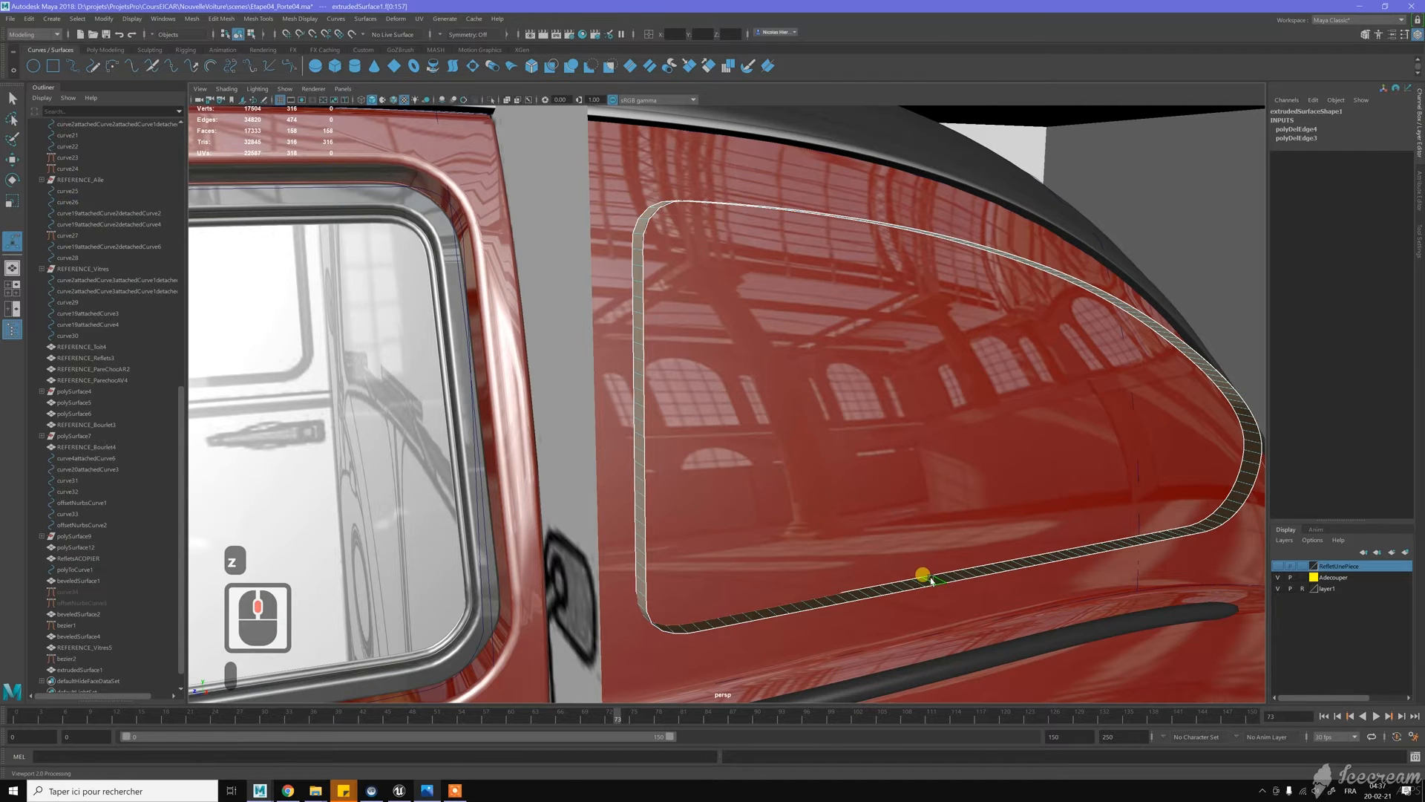
pyautogui.scroll(-4, 928, 577)
pyautogui.press('z')
pyautogui.press('z')
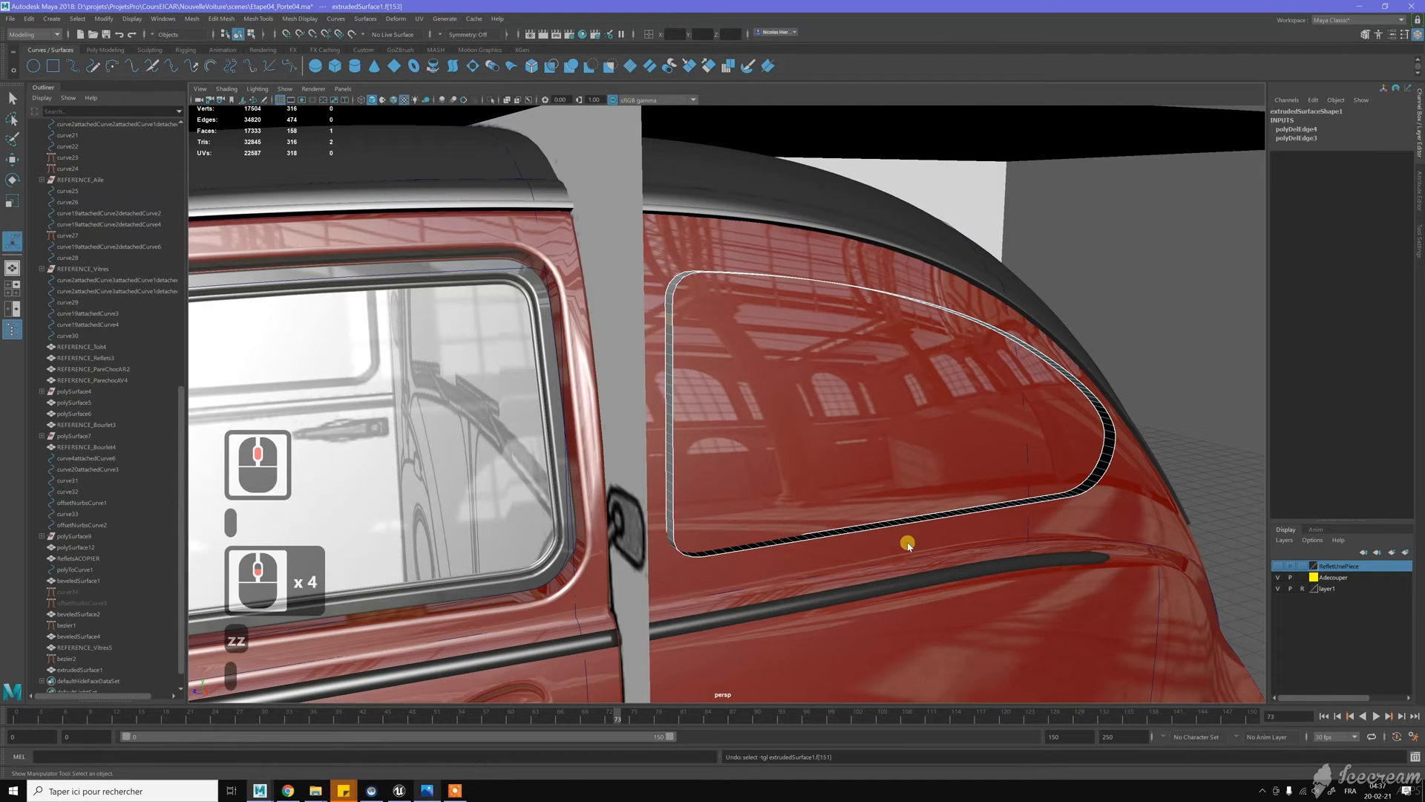
# Show the four-view layout, select the window strip's complete face loop and extrude it with a thickness of 3
pyautogui.press('space')
pyautogui.keyDown('alt'); pyautogui.moveTo(856, 524); pyautogui.dragTo(853, 492, button='middle'); pyautogui.keyUp('alt')
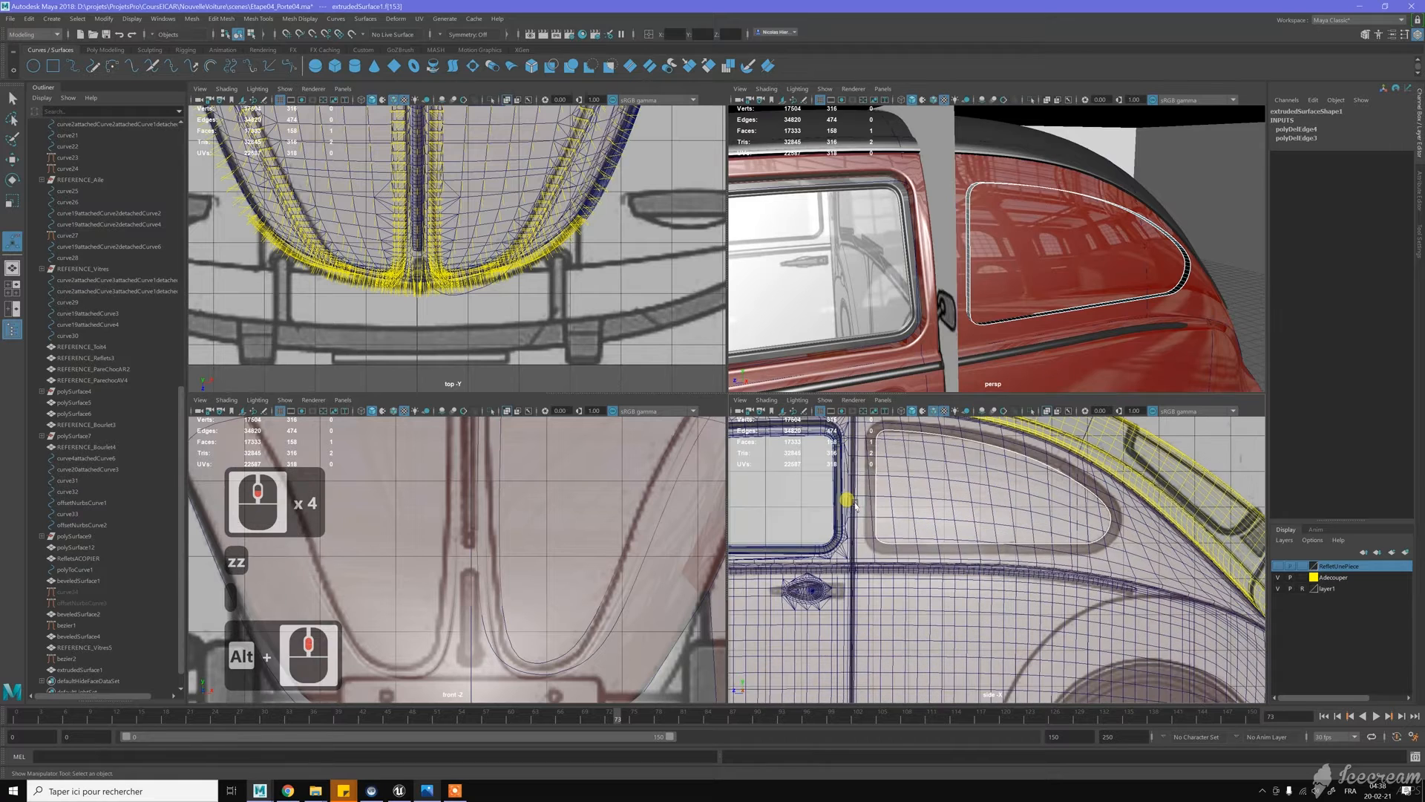
pyautogui.press('space')
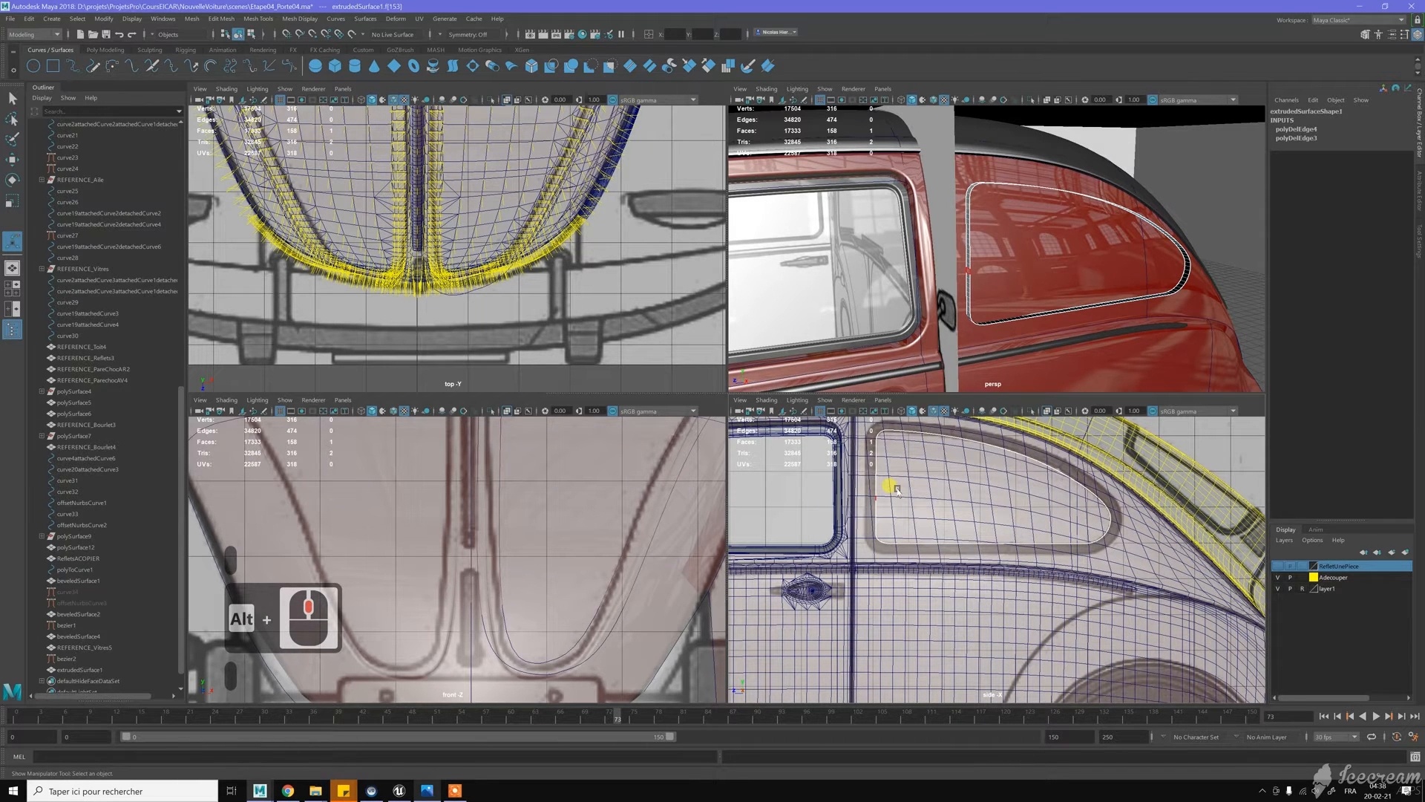
pyautogui.scroll(4, 968, 302)
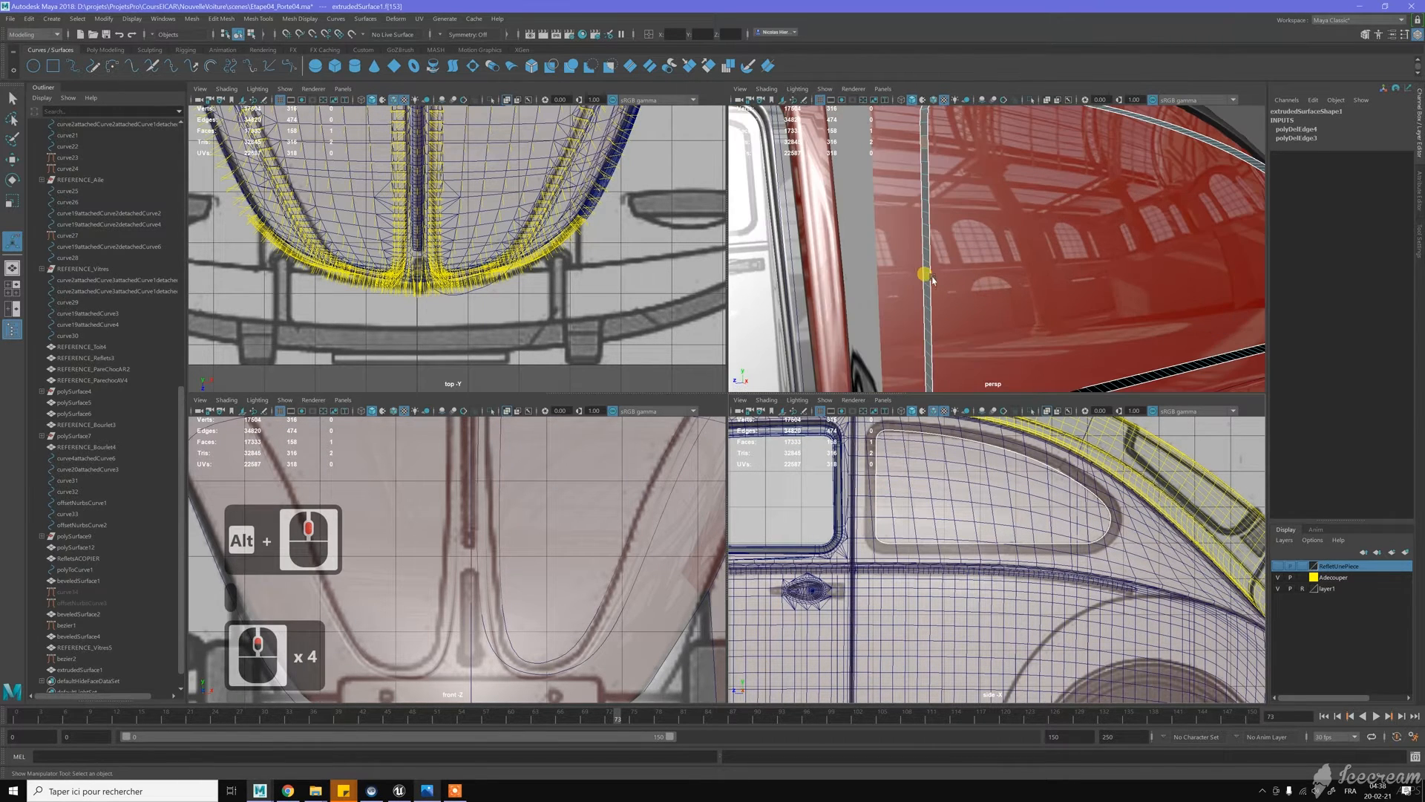
pyautogui.click(925, 279)
pyautogui.keyDown('shift'); pyautogui.doubleClick(939, 284); pyautogui.keyUp('shift')
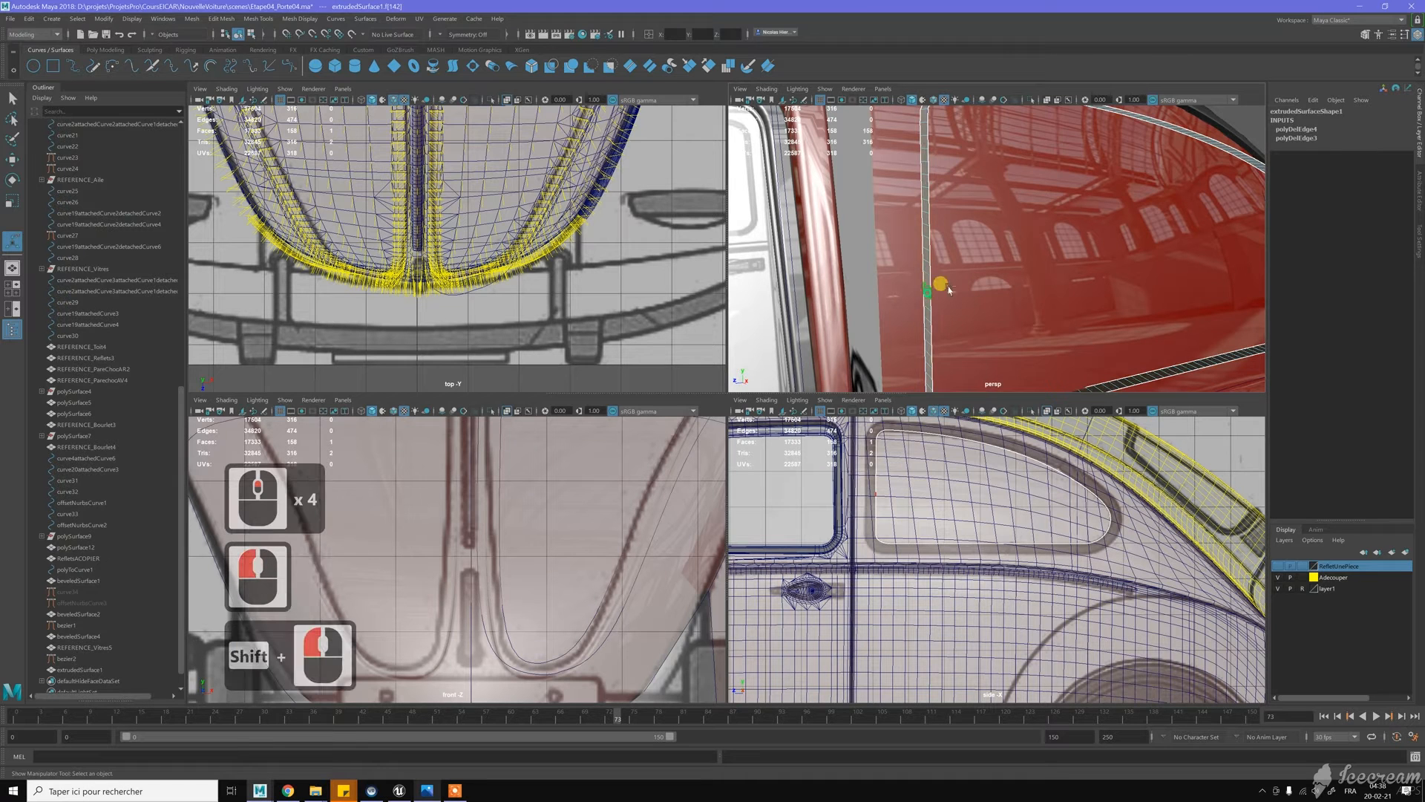
pyautogui.keyDown('shift'); pyautogui.moveTo(952, 290); pyautogui.dragTo(943, 310, button='right'); pyautogui.keyUp('shift')
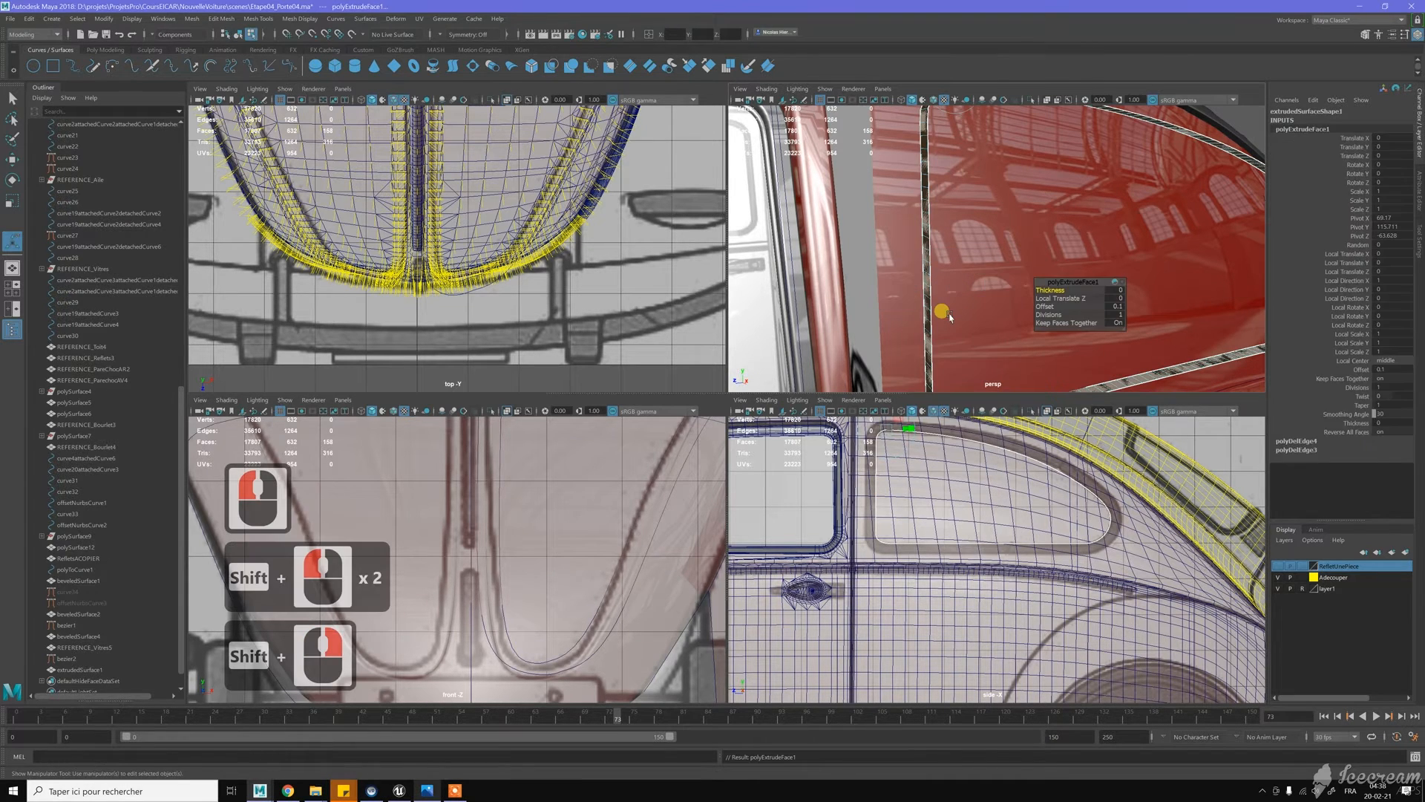
pyautogui.click(1109, 289)
pyautogui.write('3')
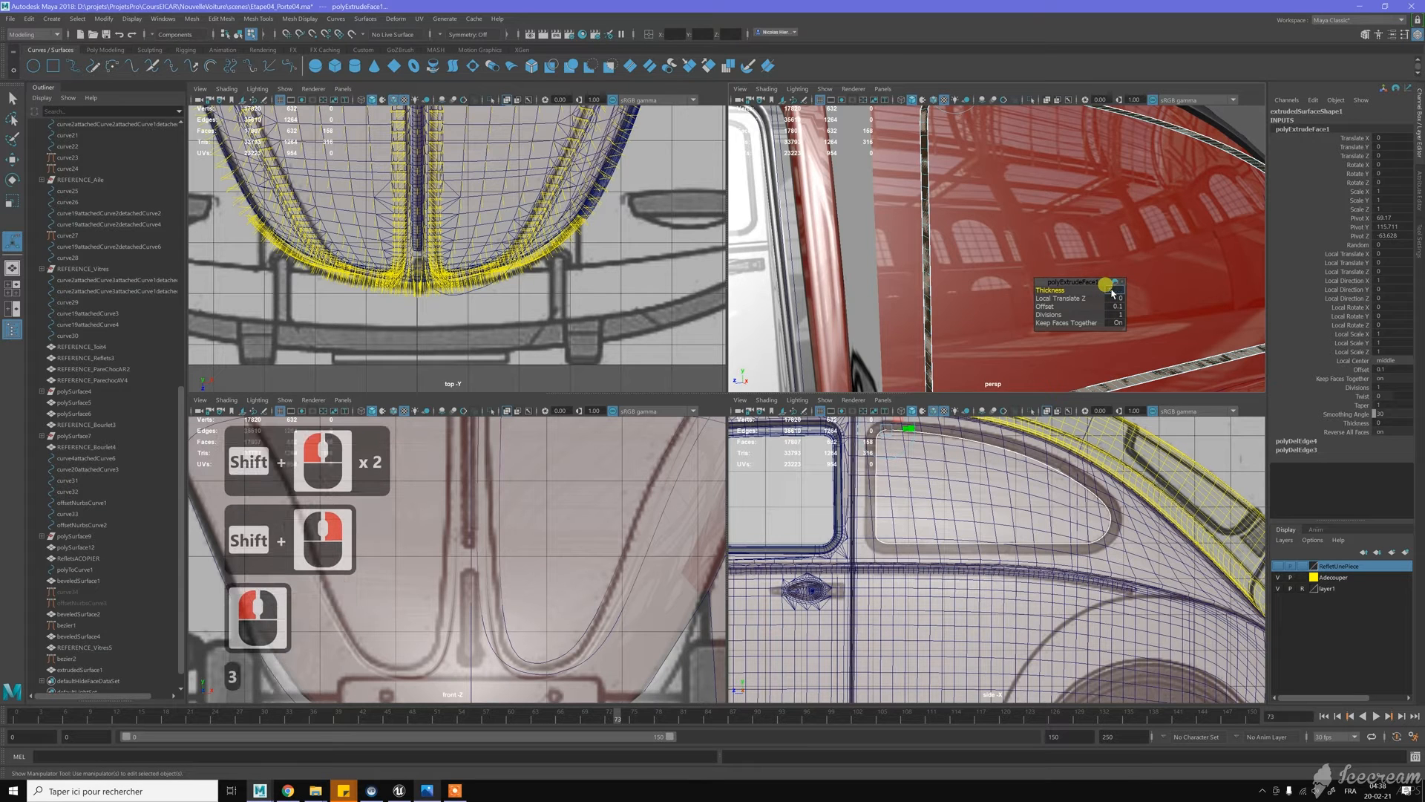
pyautogui.press('Return')
# Set the face extrusion's thickness to 3.5 and check the frame width against the side blueprint
pyautogui.scroll(8, 891, 509)
pyautogui.keyDown('alt'); pyautogui.moveTo(833, 500); pyautogui.dragTo(862, 523, button='middle'); pyautogui.keyUp('alt')
pyautogui.scroll(3, 862, 522)
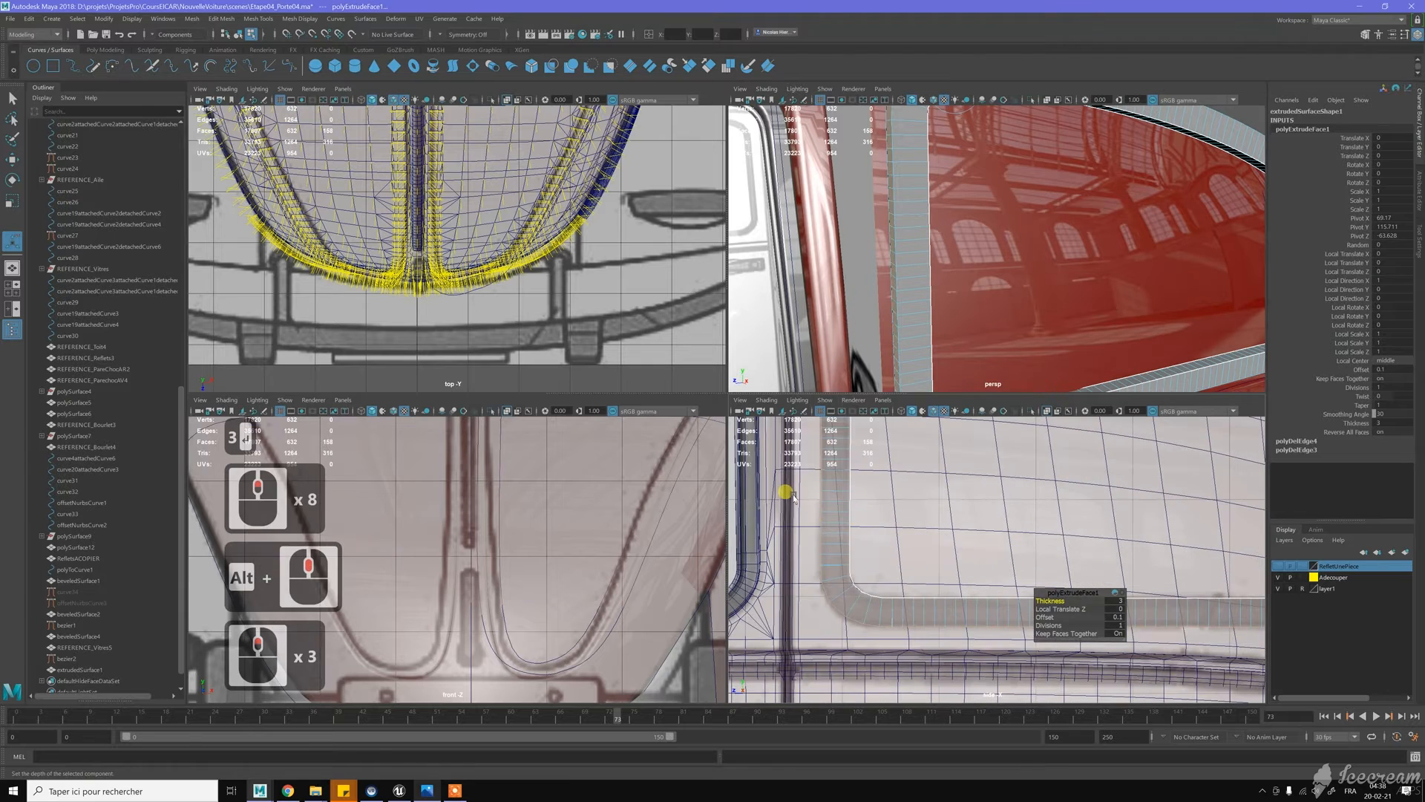
pyautogui.click(1119, 601)
pyautogui.write('3.5')
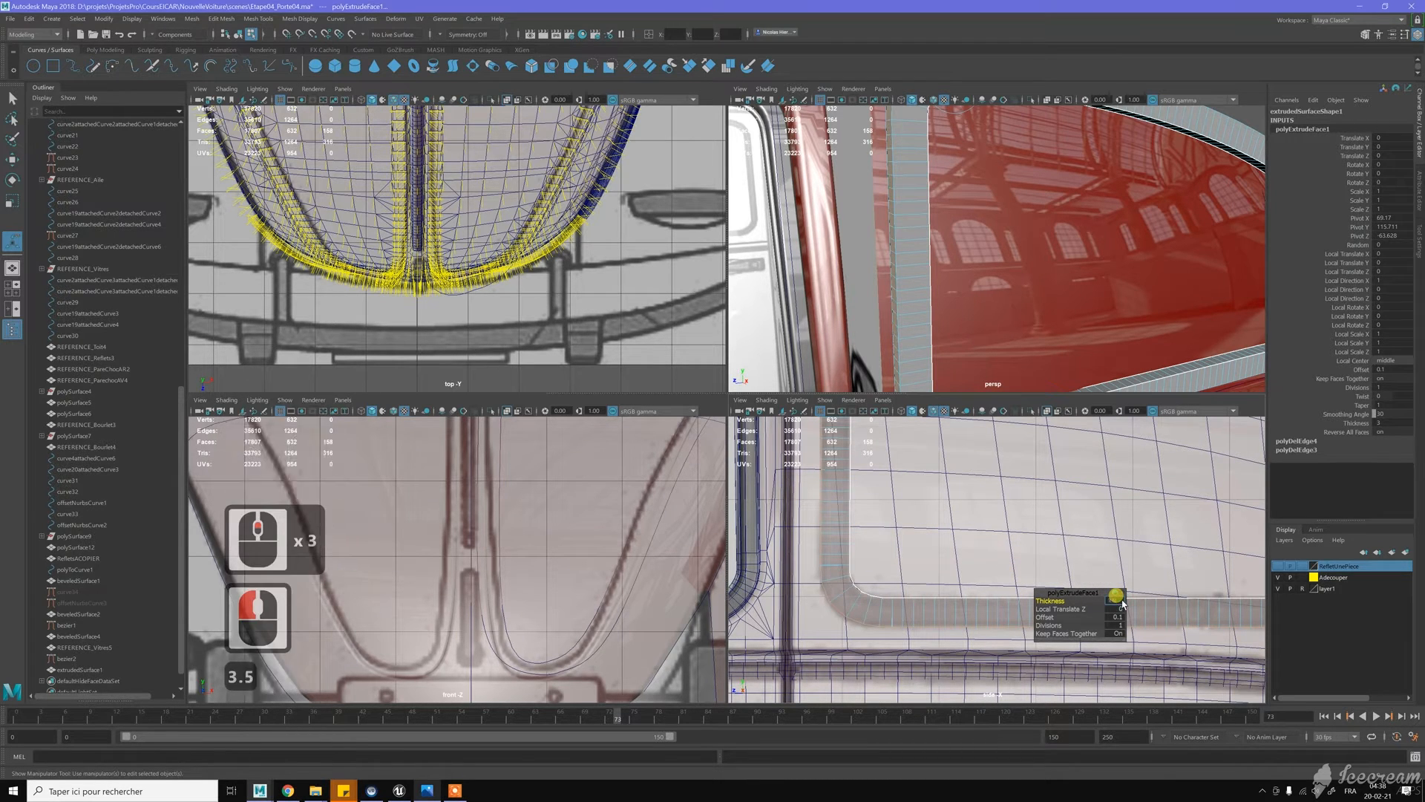
pyautogui.press('Return')
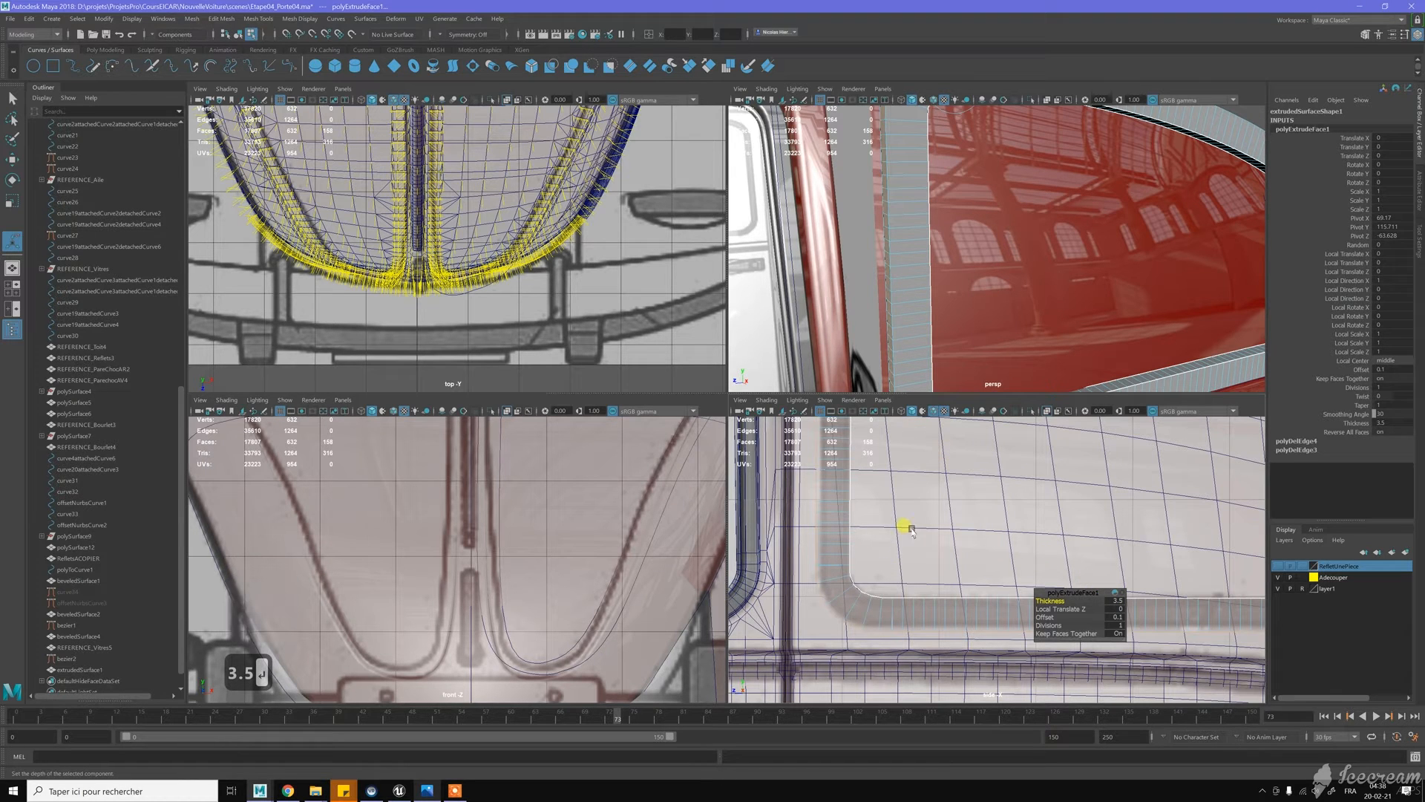
pyautogui.scroll(2, 836, 512)
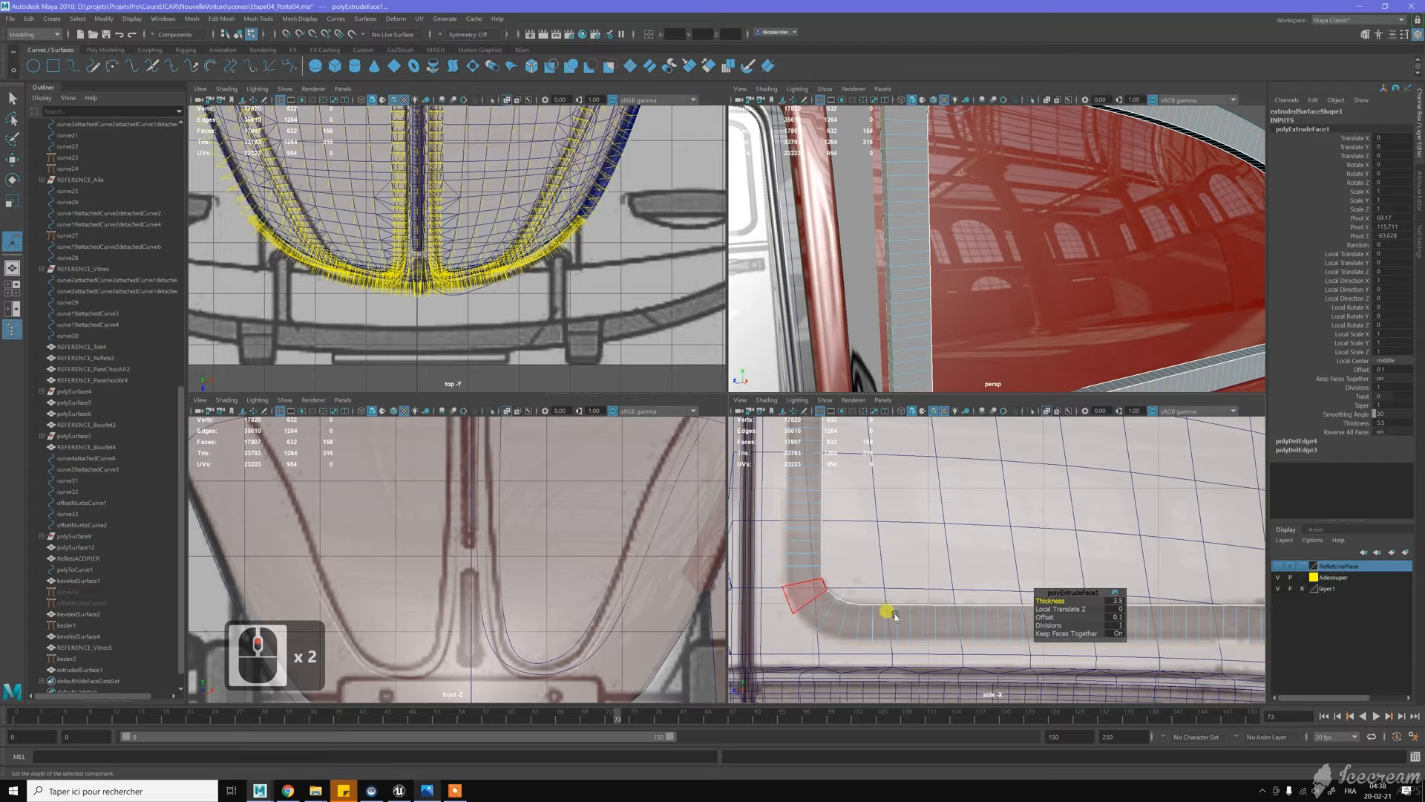
pyautogui.scroll(-5, 850, 569)
pyautogui.keyDown('alt'); pyautogui.moveTo(914, 597); pyautogui.dragTo(907, 611, button='middle'); pyautogui.keyUp('alt')
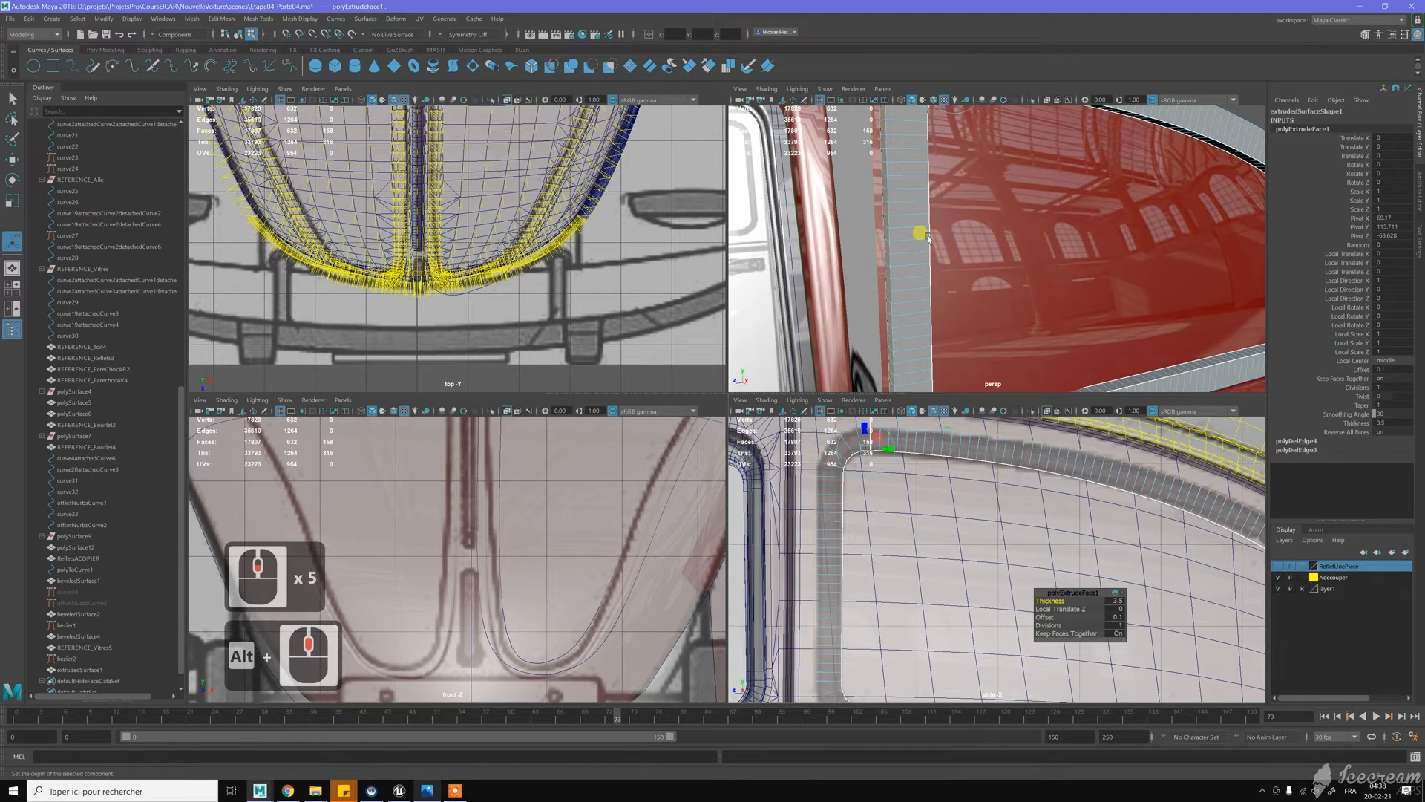
# Finish the face extrusion and return the rear side window frame to object mode
pyautogui.press('w')
pyautogui.moveTo(913, 225); pyautogui.dragTo(948, 208, button='right')
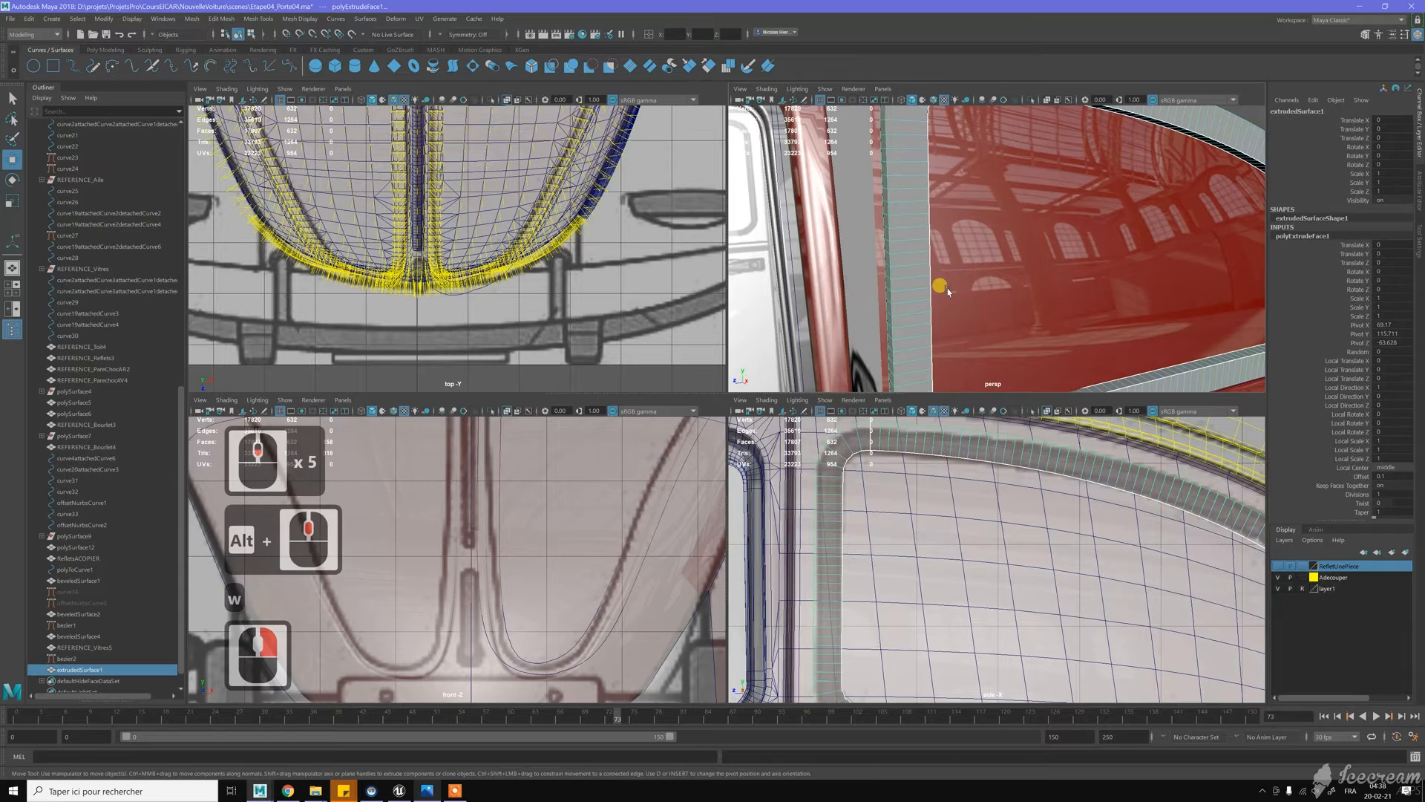
pyautogui.scroll(-4, 941, 287)
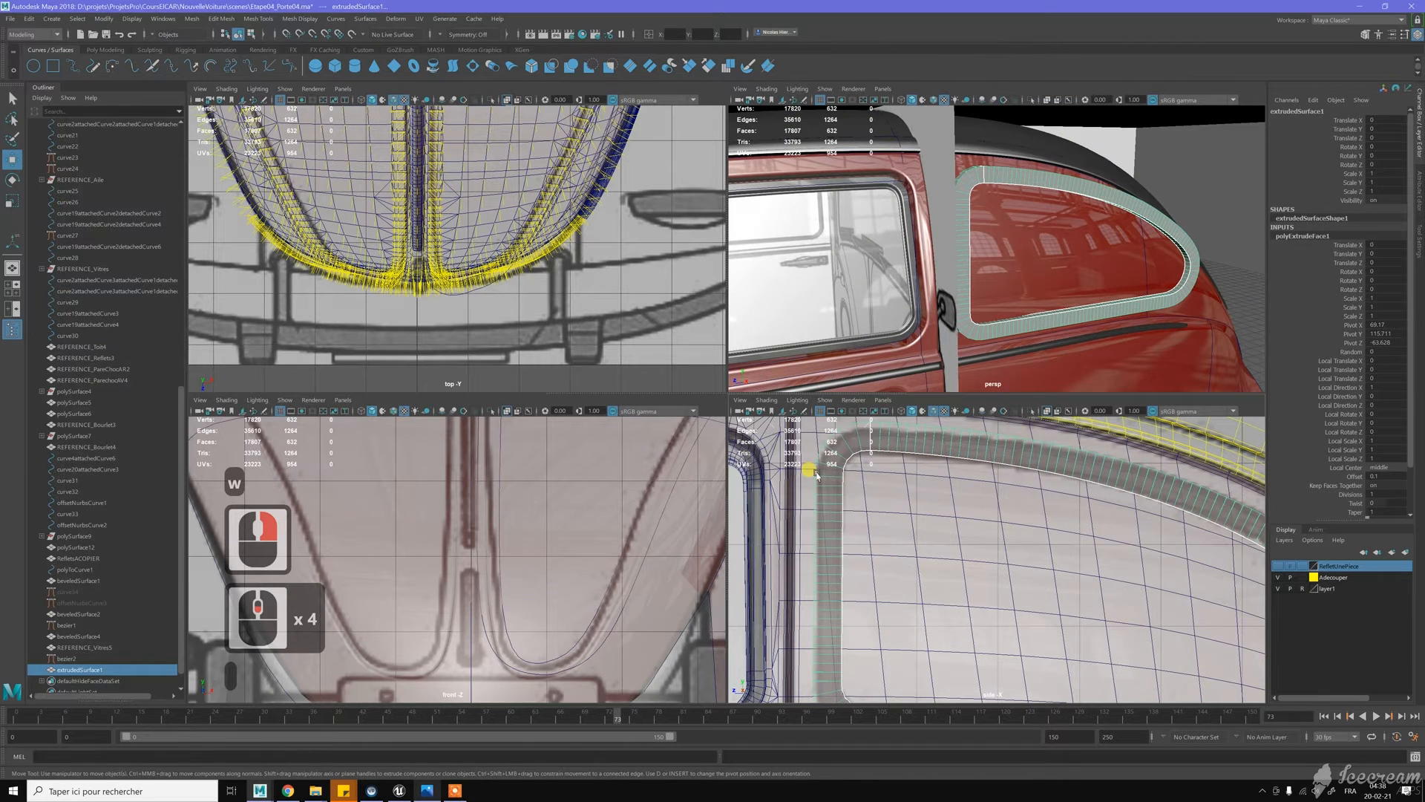
# Delete the sixteen surplus cross edge loops along the upper part of the window frame's straight front side, including their vertices
pyautogui.keyDown('alt'); pyautogui.moveTo(821, 473); pyautogui.dragTo(841, 498, button='middle'); pyautogui.keyUp('alt')
pyautogui.moveTo(828, 492); pyautogui.dragTo(811, 470, button='right')
pyautogui.click(818, 497)
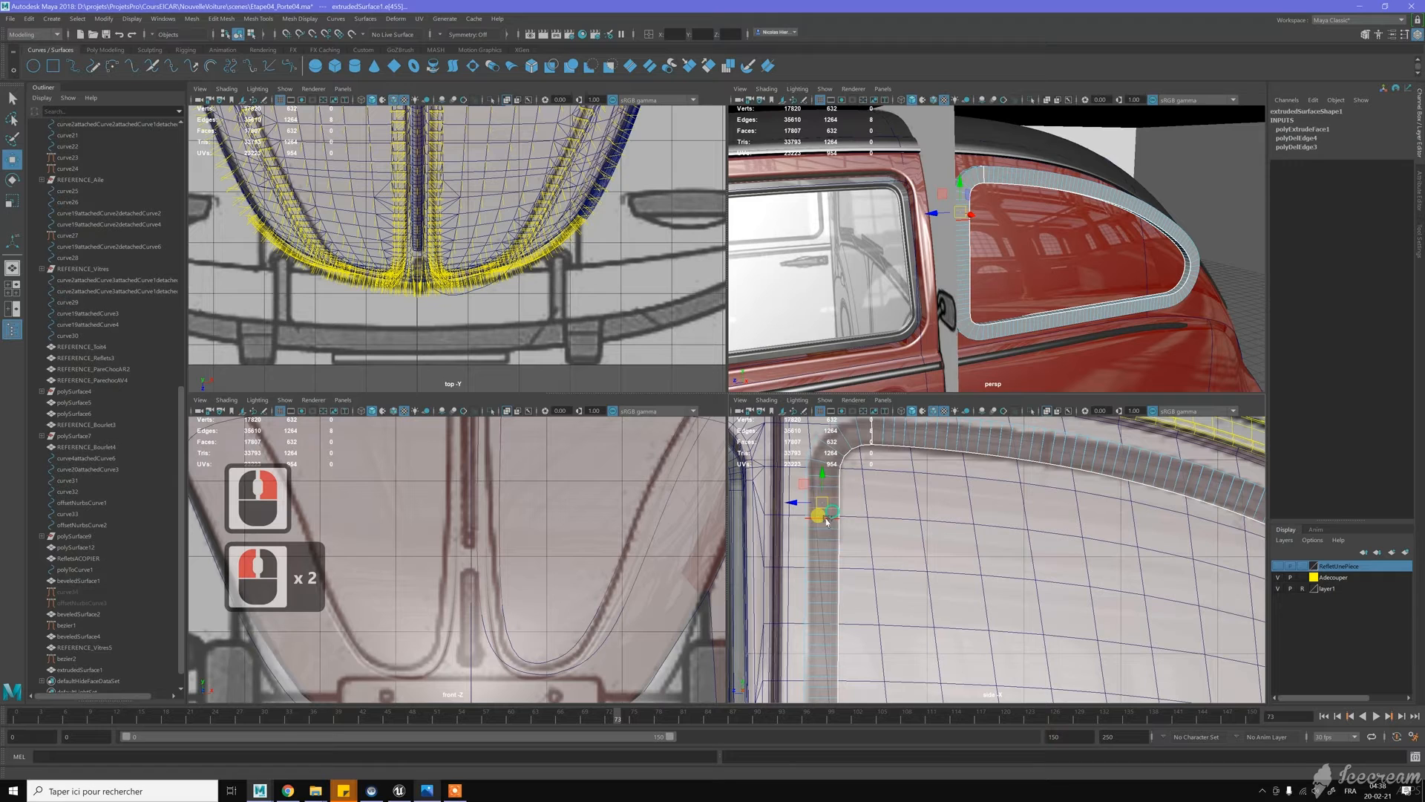
pyautogui.keyDown('shift'); pyautogui.doubleClick(824, 527); pyautogui.keyUp('shift')
pyautogui.keyDown('shift'); pyautogui.doubleClick(823, 529); pyautogui.keyUp('shift')
pyautogui.keyDown('shift'); pyautogui.doubleClick(822, 537); pyautogui.keyUp('shift')
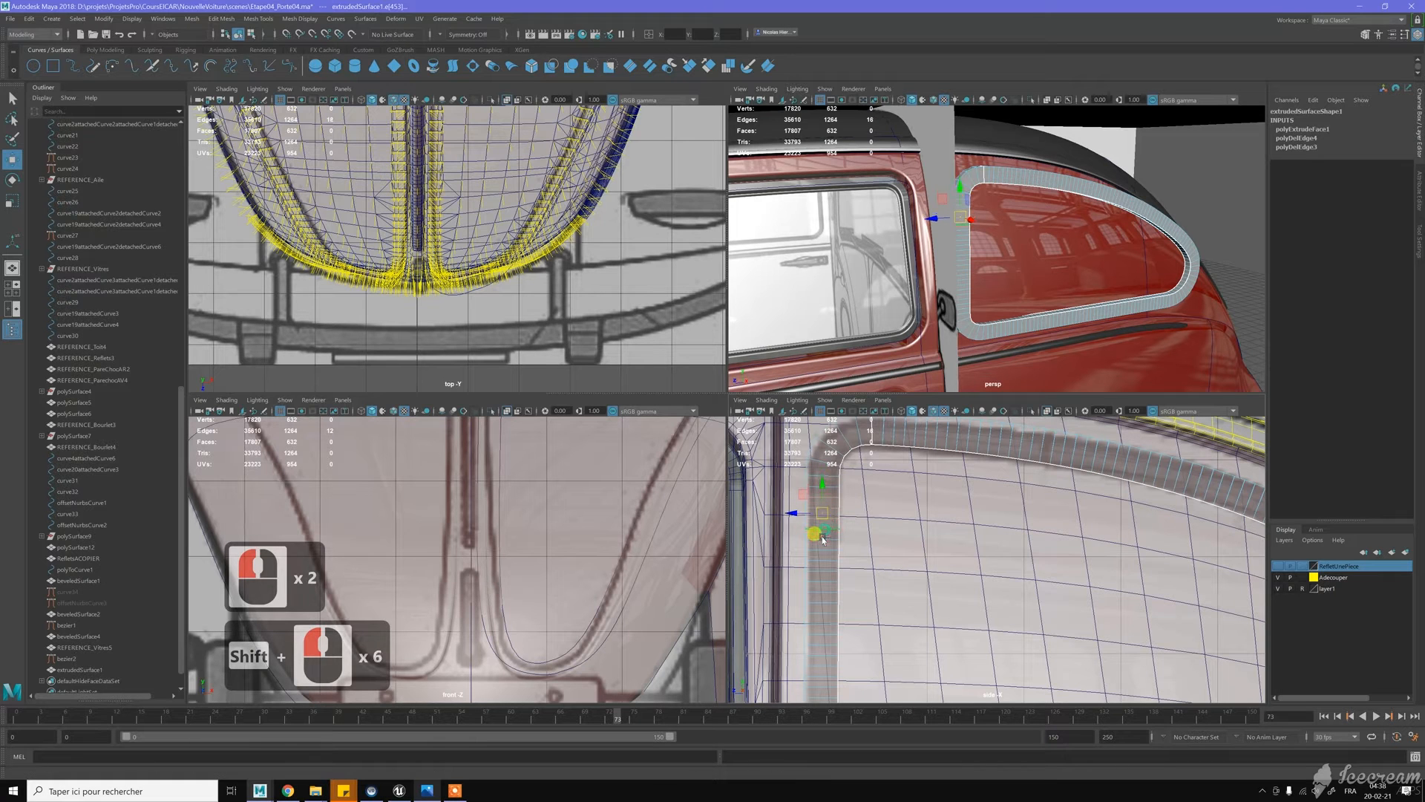
pyautogui.keyDown('shift'); pyautogui.doubleClick(823, 547); pyautogui.keyUp('shift')
pyautogui.keyDown('shift'); pyautogui.doubleClick(823, 558); pyautogui.keyUp('shift')
pyautogui.keyDown('shift'); pyautogui.doubleClick(823, 567); pyautogui.keyUp('shift')
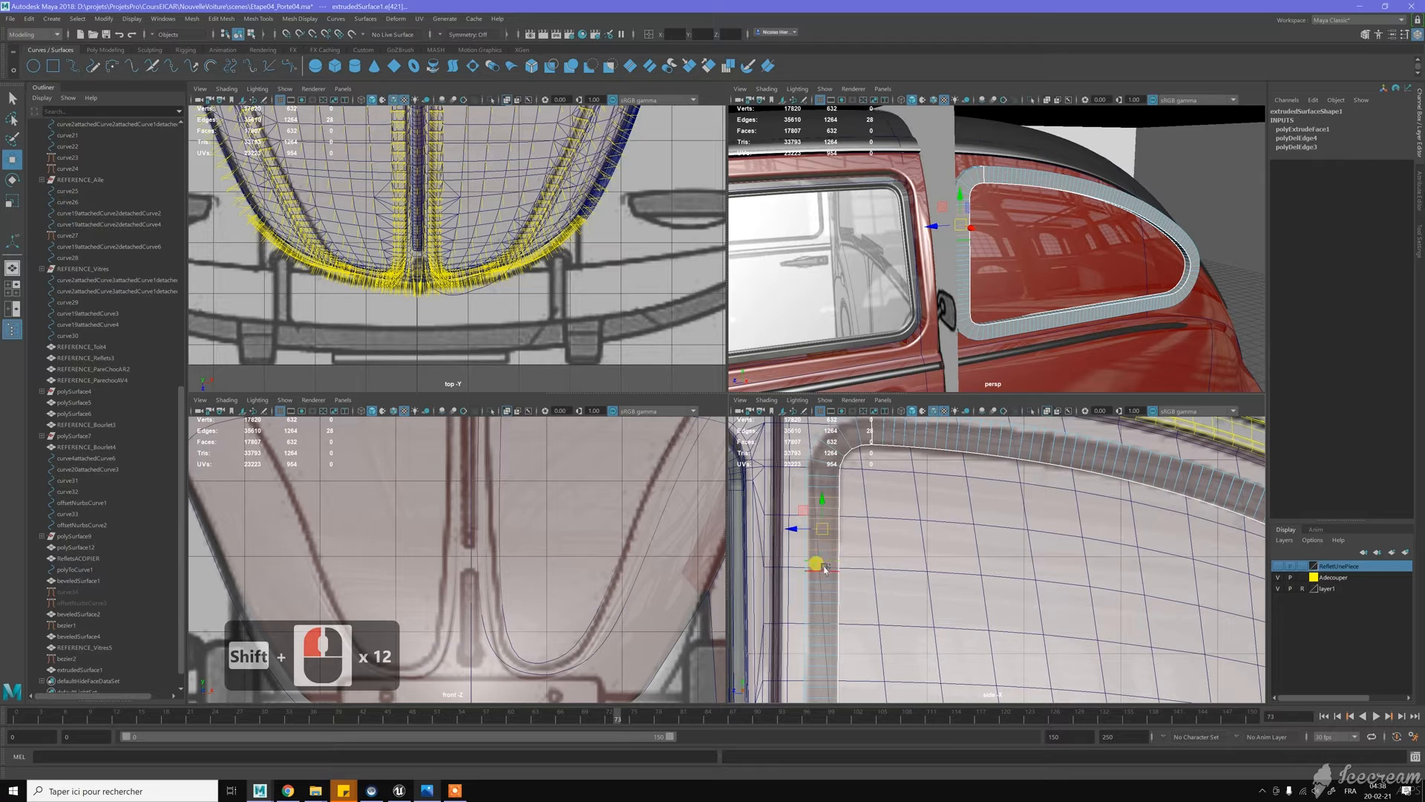
pyautogui.keyDown('shift'); pyautogui.doubleClick(820, 577); pyautogui.keyUp('shift')
pyautogui.keyDown('shift'); pyautogui.doubleClick(823, 585); pyautogui.keyUp('shift')
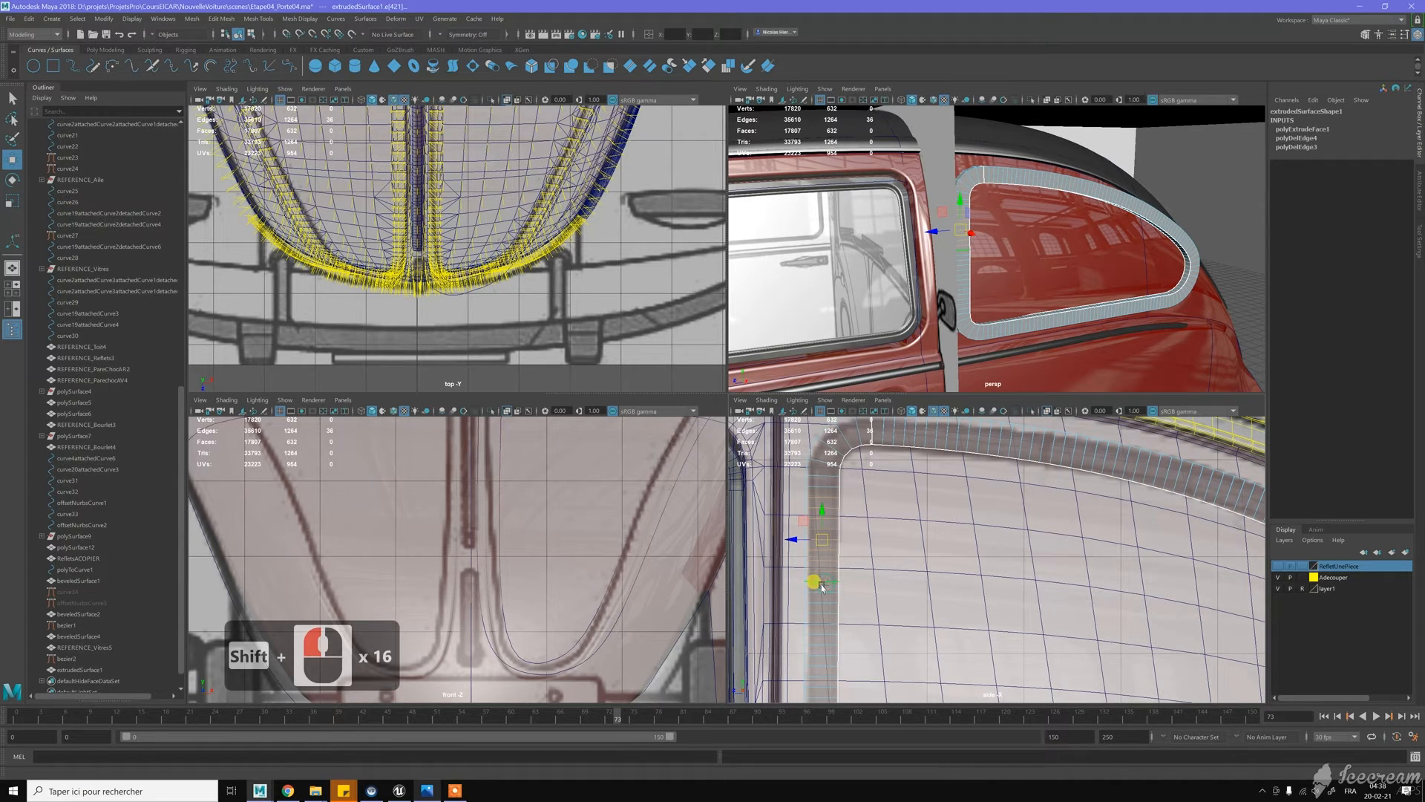
pyautogui.keyDown('shift'); pyautogui.doubleClick(824, 600); pyautogui.keyUp('shift')
pyautogui.keyDown('shift'); pyautogui.click(822, 625); pyautogui.keyUp('shift')
pyautogui.keyDown('shift'); pyautogui.doubleClick(822, 625); pyautogui.keyUp('shift')
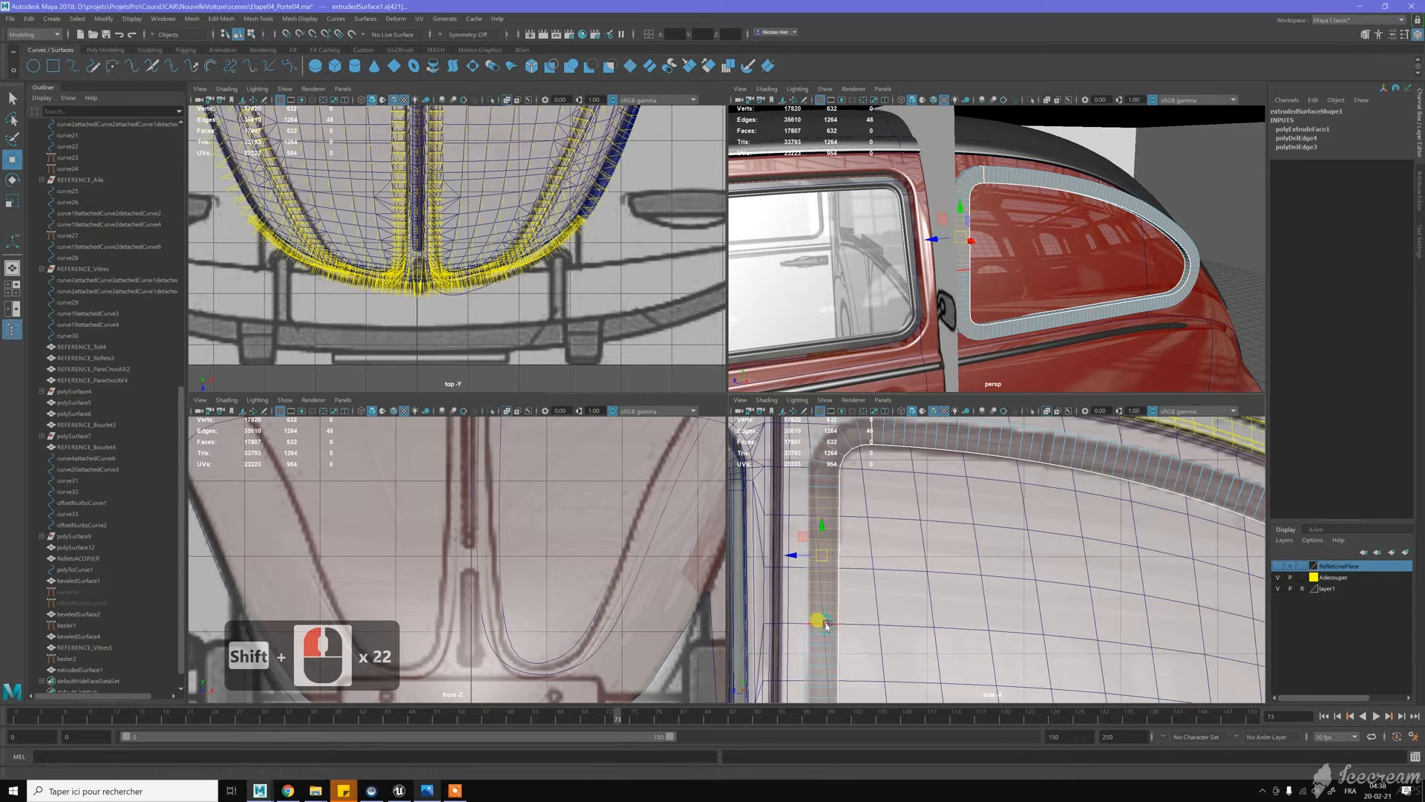
pyautogui.keyDown('shift'); pyautogui.doubleClick(827, 626); pyautogui.keyUp('shift')
pyautogui.keyDown('shift'); pyautogui.doubleClick(827, 643); pyautogui.keyUp('shift')
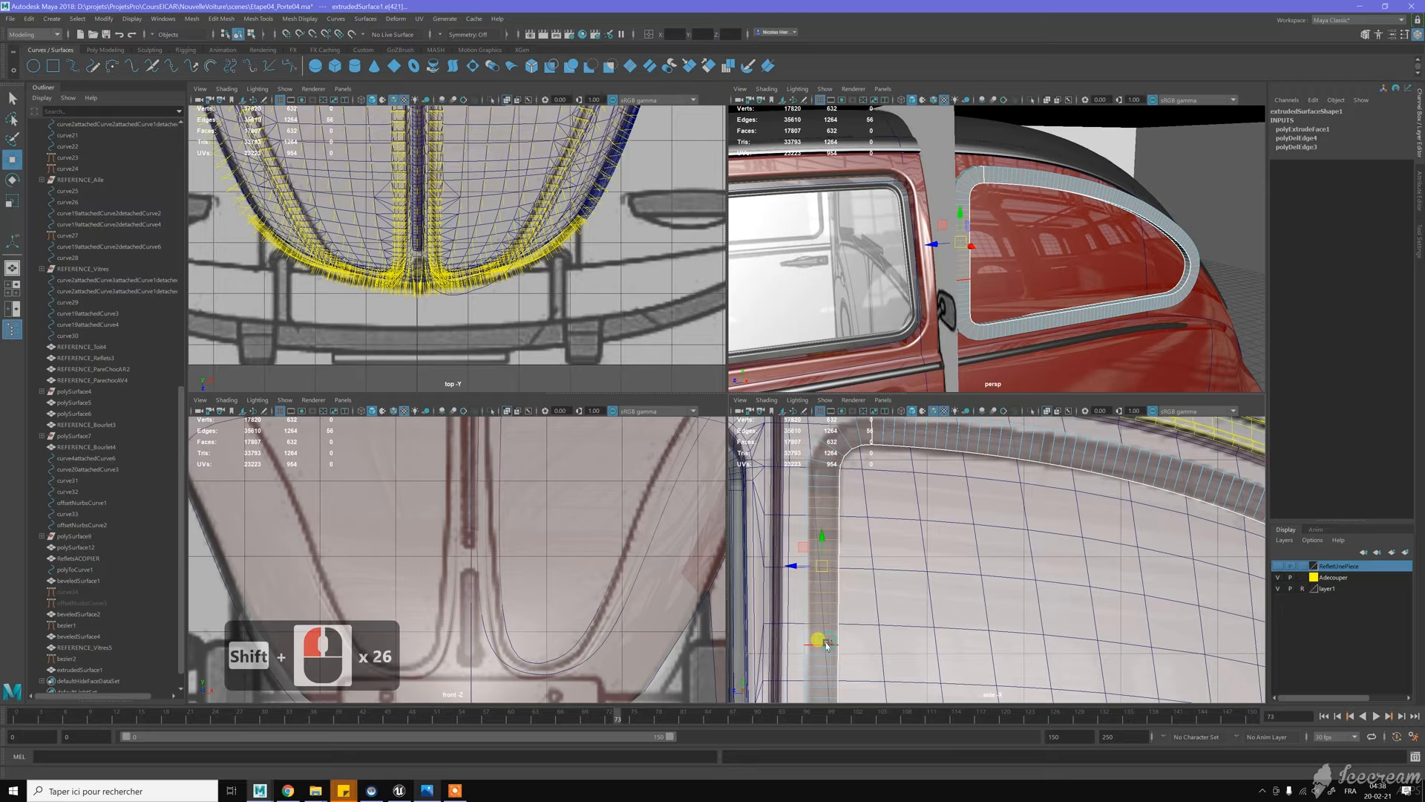
pyautogui.keyDown('shift'); pyautogui.doubleClick(827, 654); pyautogui.keyUp('shift')
pyautogui.keyDown('shift'); pyautogui.doubleClick(851, 581); pyautogui.keyUp('shift')
pyautogui.hotkey('ctrl', 'BackSpace')
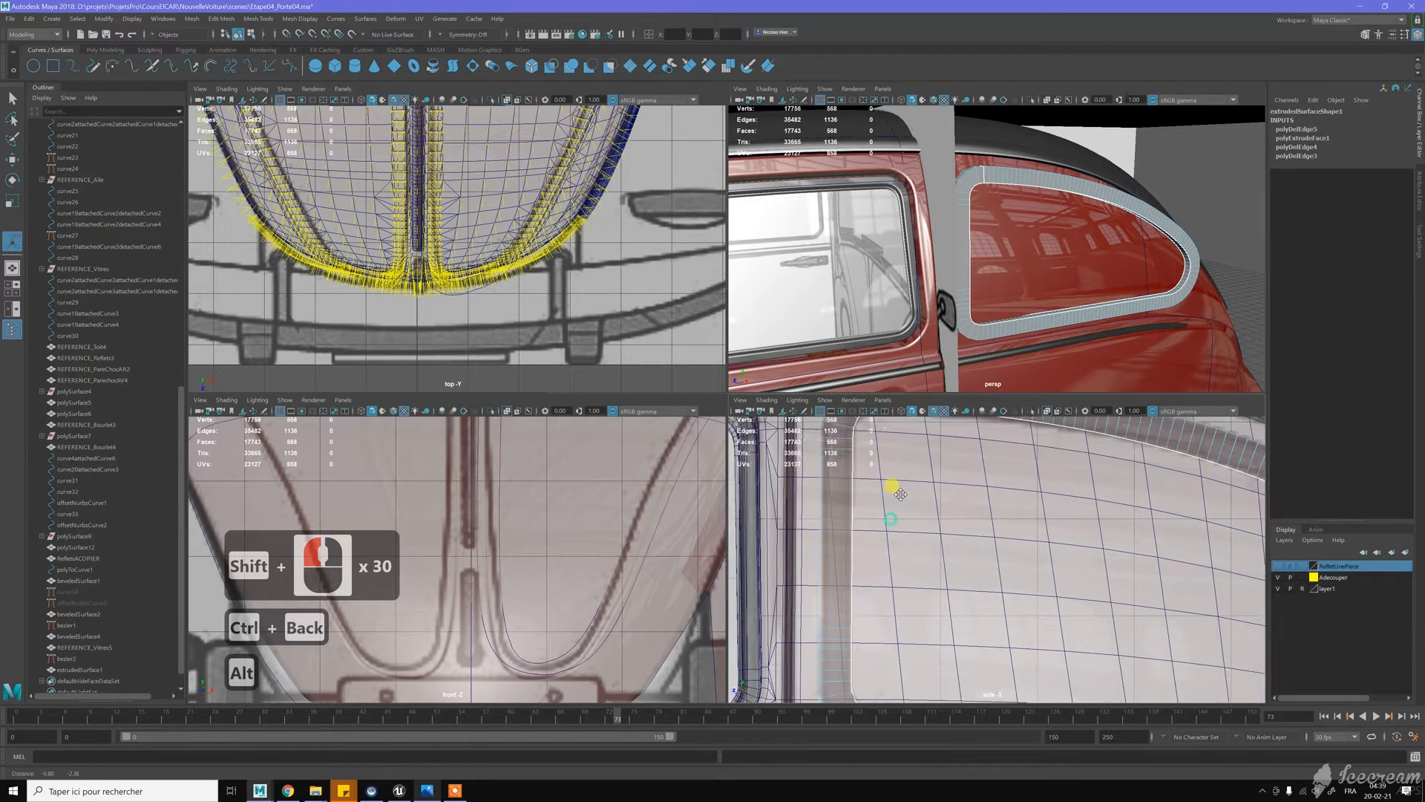
# Delete the five remaining surplus cross edge loops on the lower part of the frame's front side, just above the corner, including their vertices
pyautogui.keyDown('alt'); pyautogui.moveTo(894, 487); pyautogui.dragTo(874, 582, button='middle'); pyautogui.keyUp('alt')
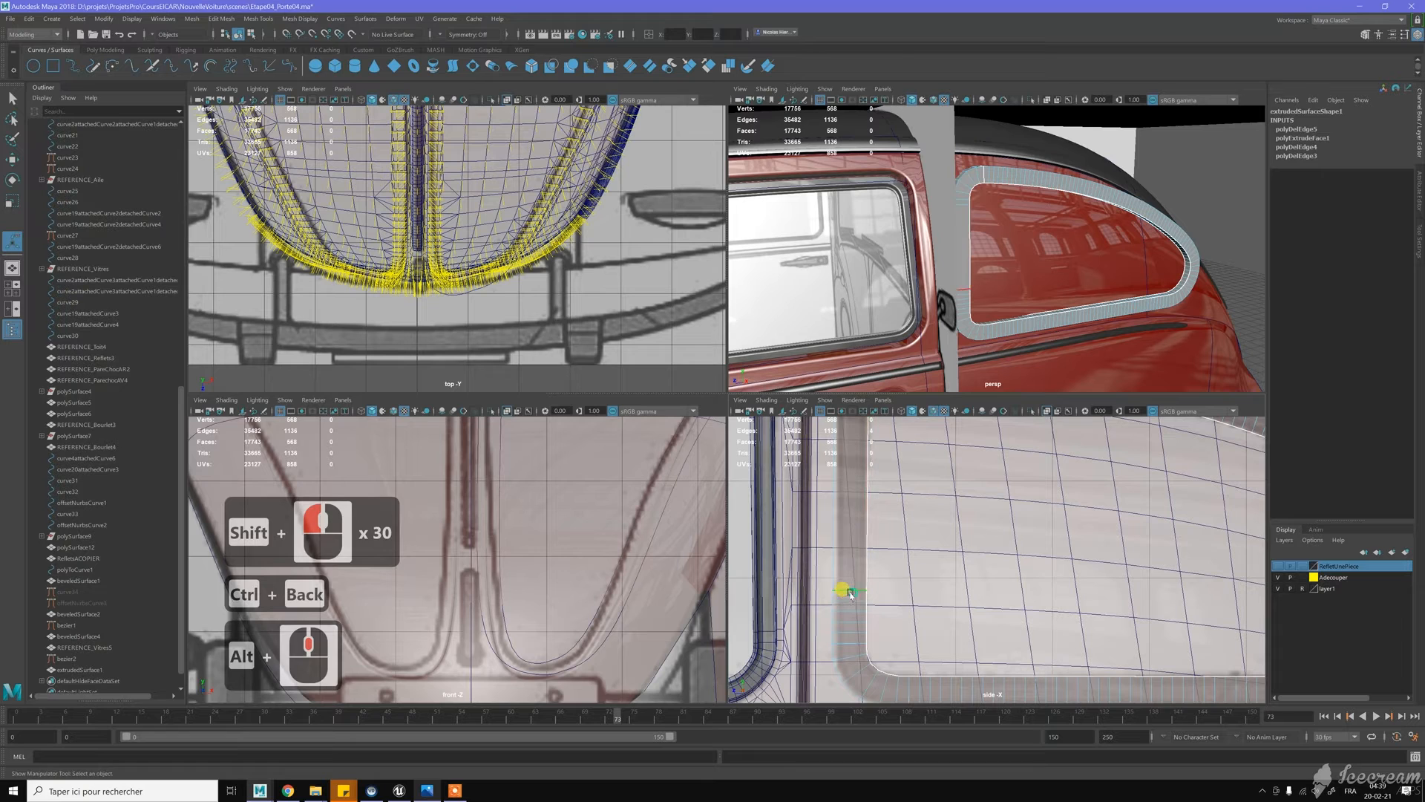
pyautogui.doubleClick(850, 601)
pyautogui.keyDown('shift'); pyautogui.doubleClick(850, 603); pyautogui.keyUp('shift')
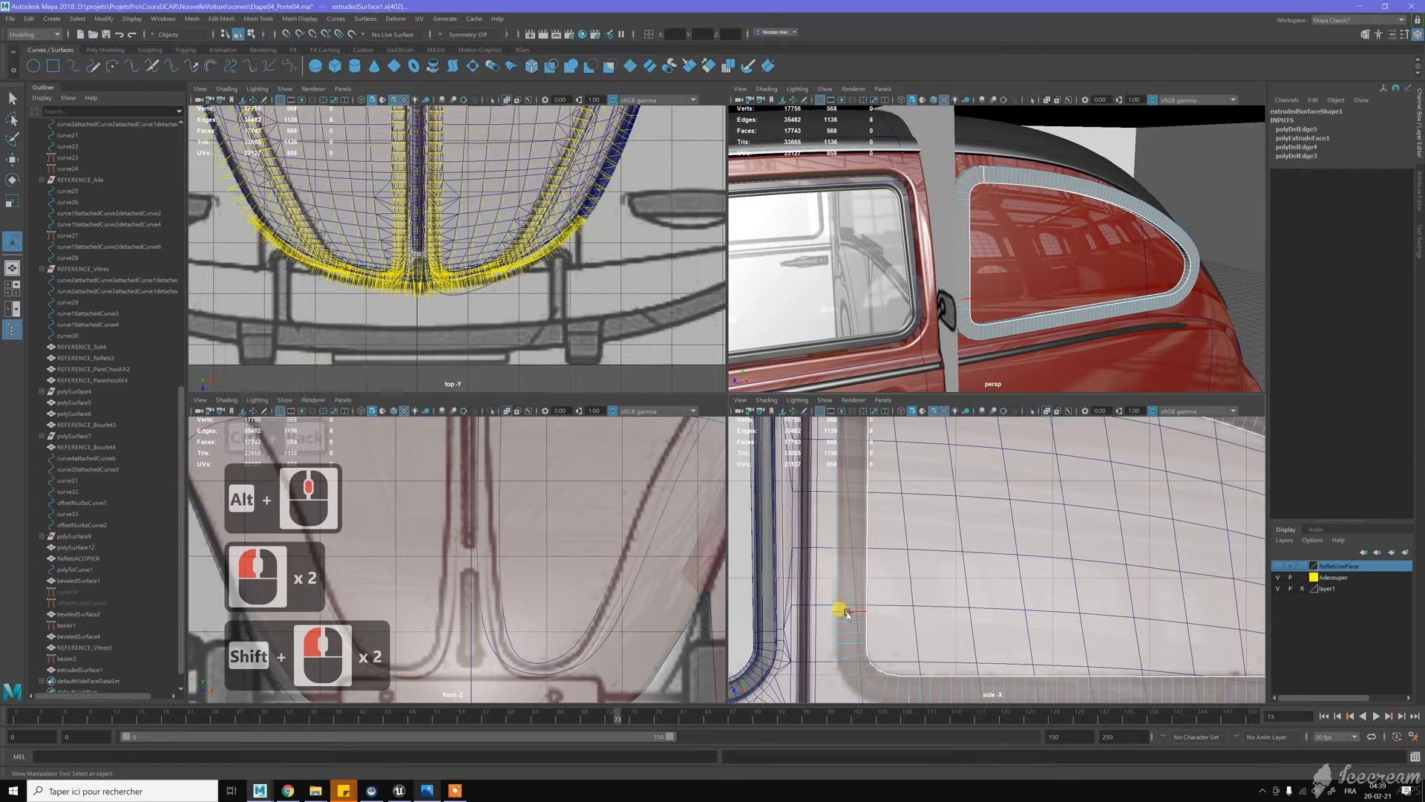
pyautogui.keyDown('shift'); pyautogui.doubleClick(849, 622); pyautogui.keyUp('shift')
pyautogui.keyDown('shift'); pyautogui.doubleClick(848, 627); pyautogui.keyUp('shift')
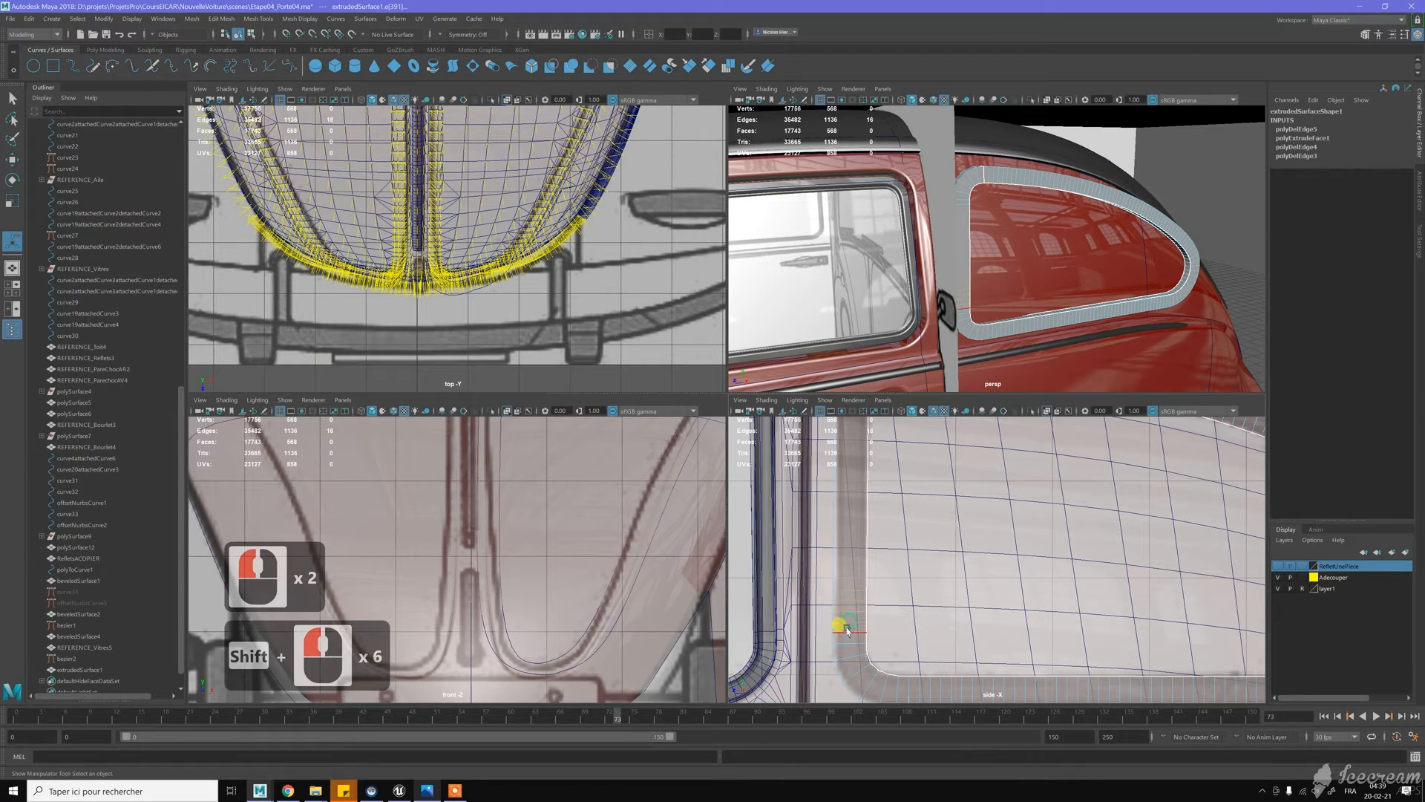
pyautogui.keyDown('shift'); pyautogui.doubleClick(846, 635); pyautogui.keyUp('shift')
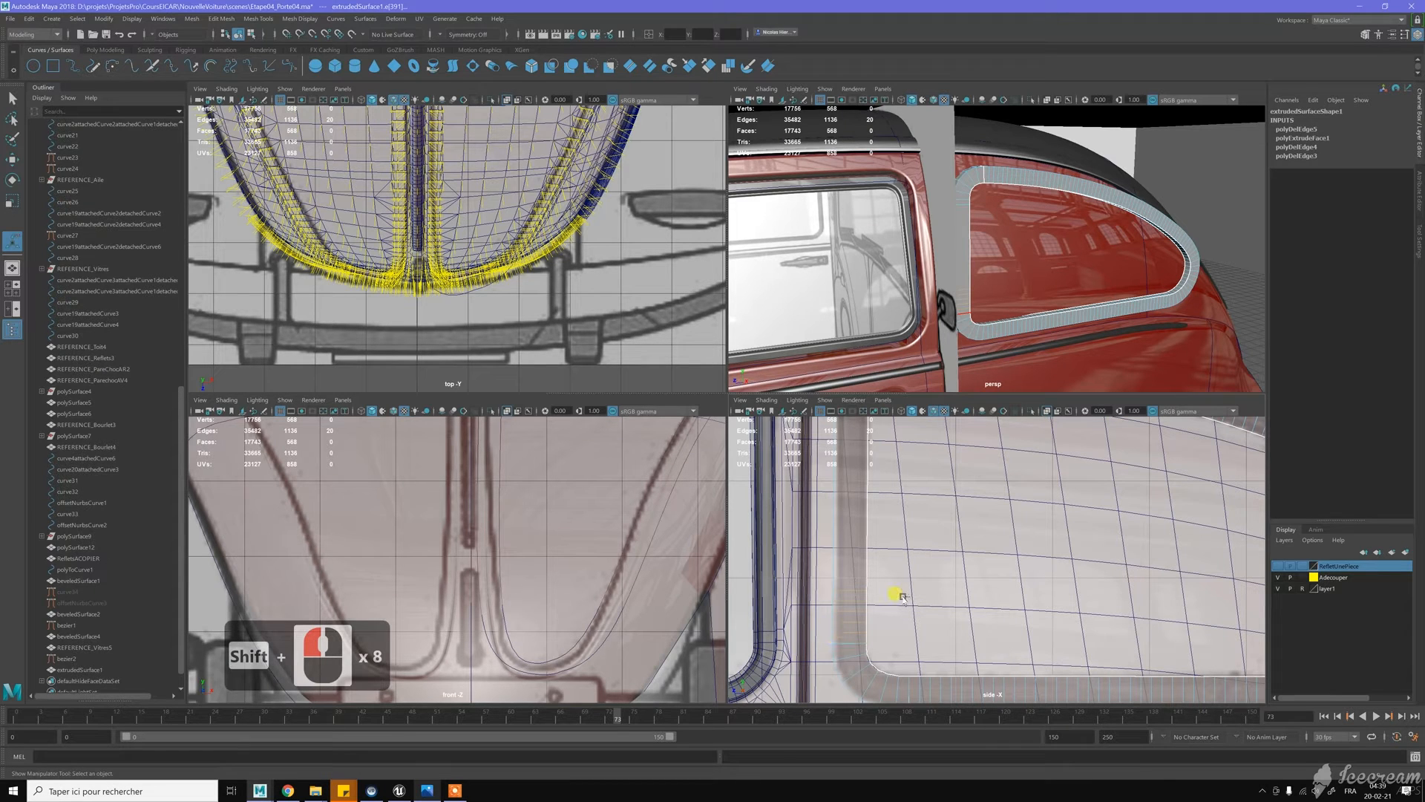
pyautogui.hotkey('ctrl', 'BackSpace')
# Try deleting the cross edge loop at the start of the frame's lower front corner, and undo that deletion
pyautogui.scroll(3, 877, 633)
pyautogui.keyDown('alt'); pyautogui.moveTo(906, 535); pyautogui.dragTo(804, 495, button='middle'); pyautogui.keyUp('alt')
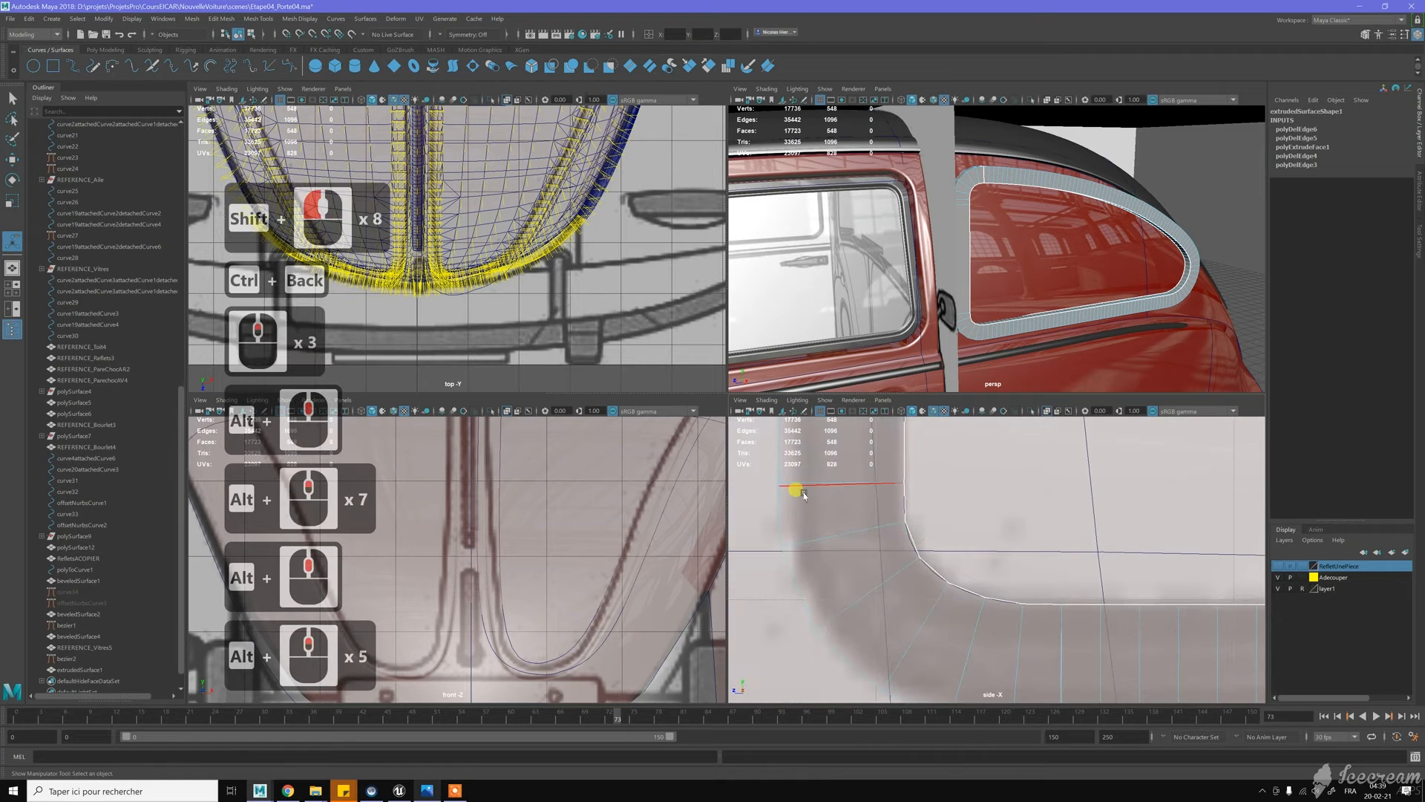
pyautogui.doubleClick(802, 487)
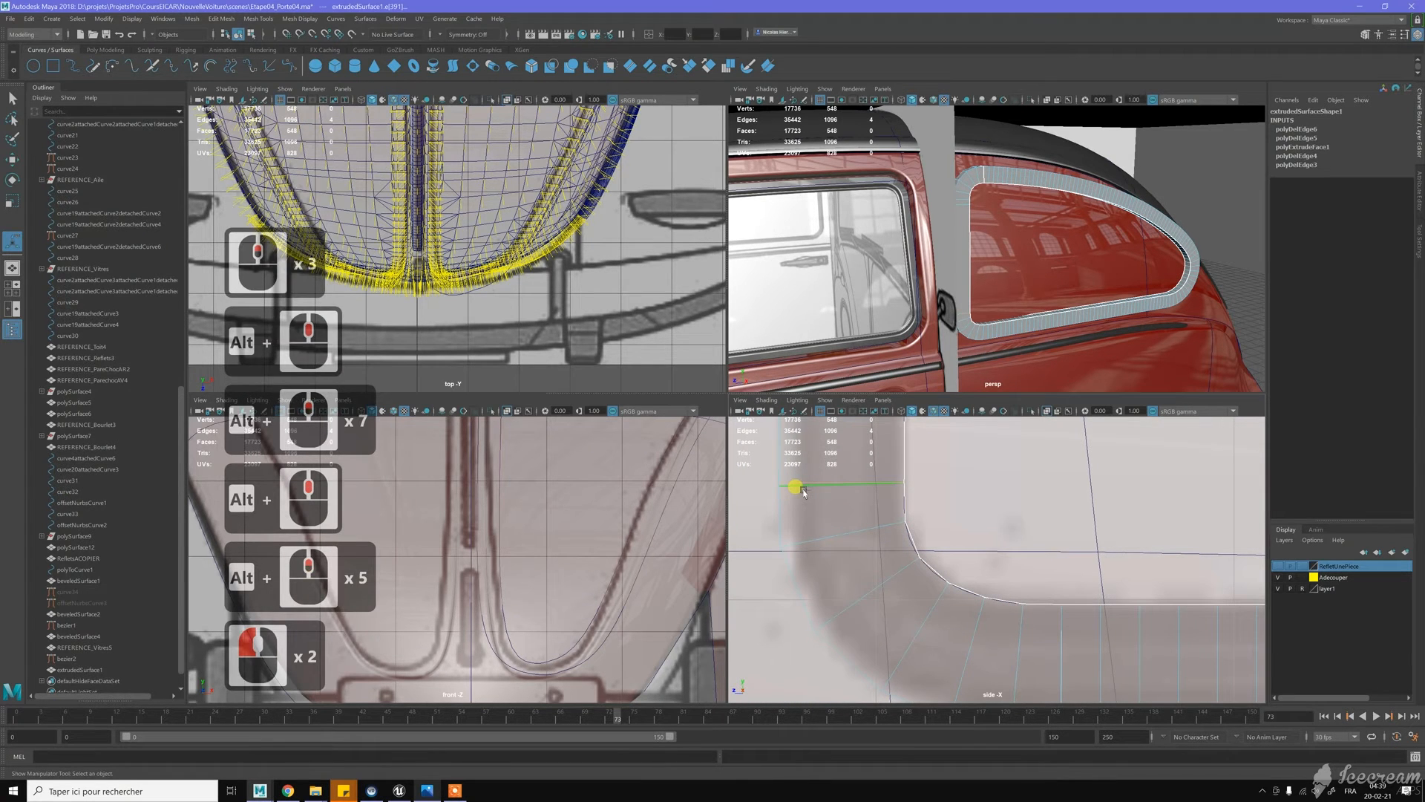
pyautogui.hotkey('ctrl', 'BackSpace')
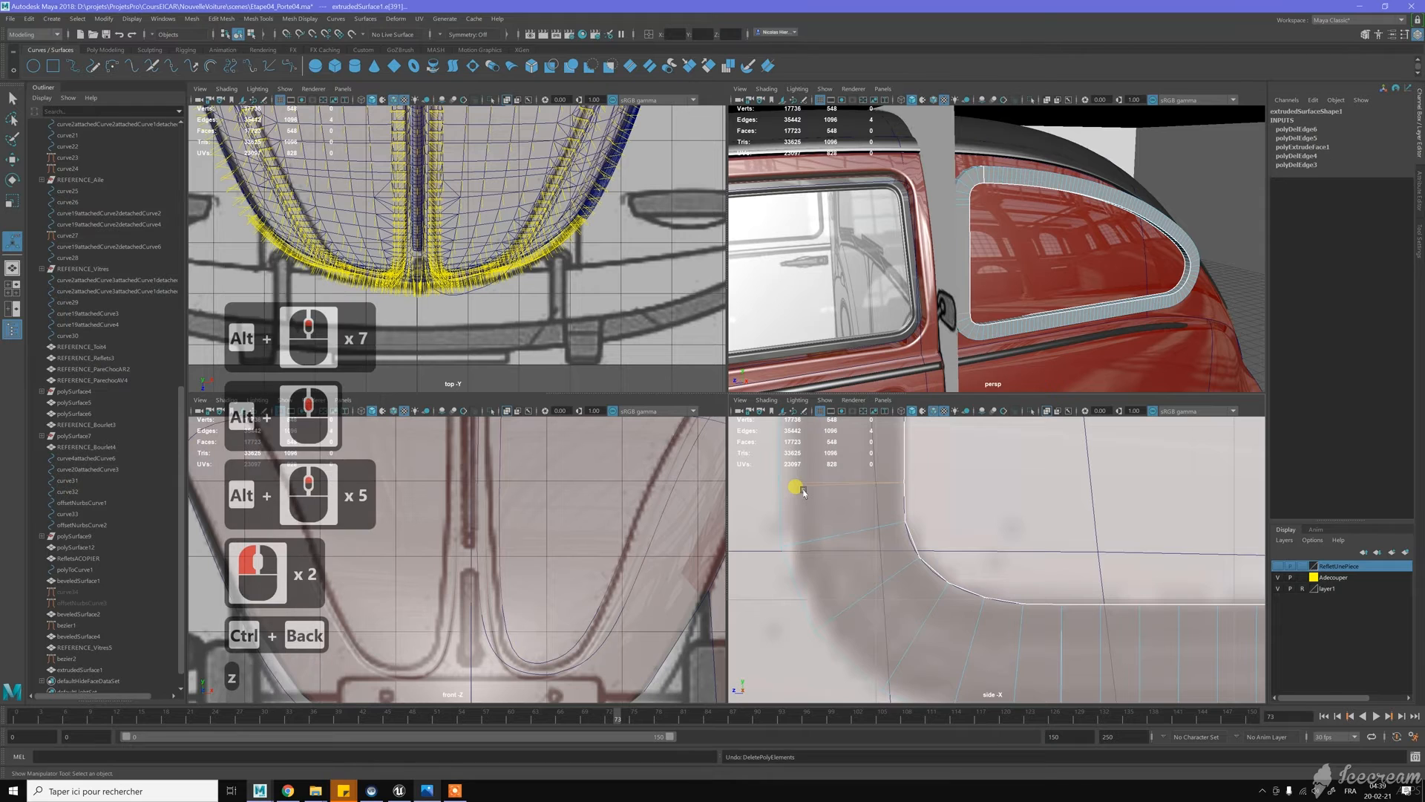
pyautogui.press('z')
pyautogui.scroll(-7, 804, 492)
pyautogui.scroll(-10, 804, 492)
pyautogui.keyDown('alt'); pyautogui.moveTo(970, 547); pyautogui.dragTo(897, 595, button='middle'); pyautogui.keyUp('alt')
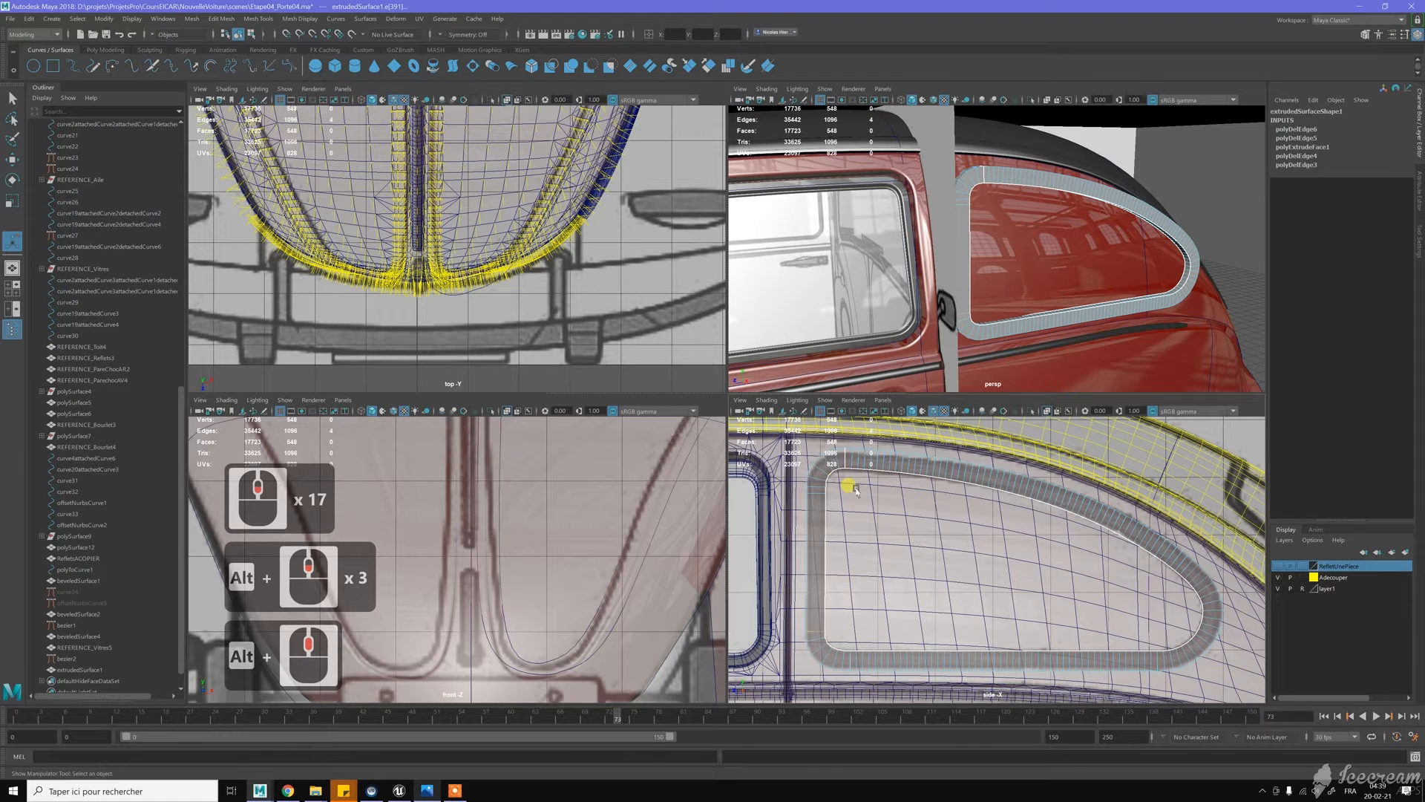
# Delete six alternating cross-section edge loops along the upper front part of the rear side window's frame
pyautogui.keyDown('alt'); pyautogui.scroll(5, 898, 498); pyautogui.keyUp('alt')
pyautogui.keyDown('alt'); pyautogui.scroll(3, 900, 501); pyautogui.keyUp('alt')
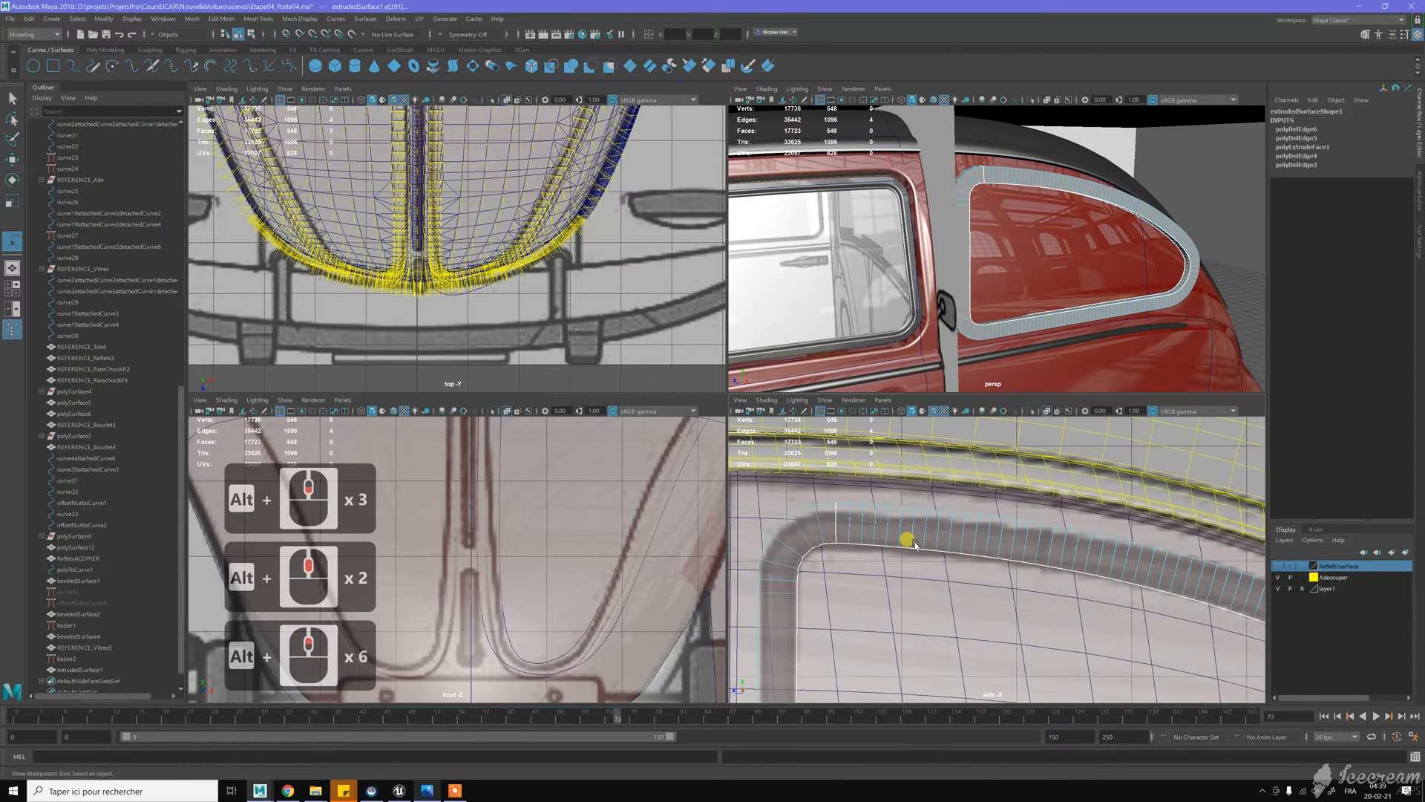
pyautogui.doubleClick(852, 527)
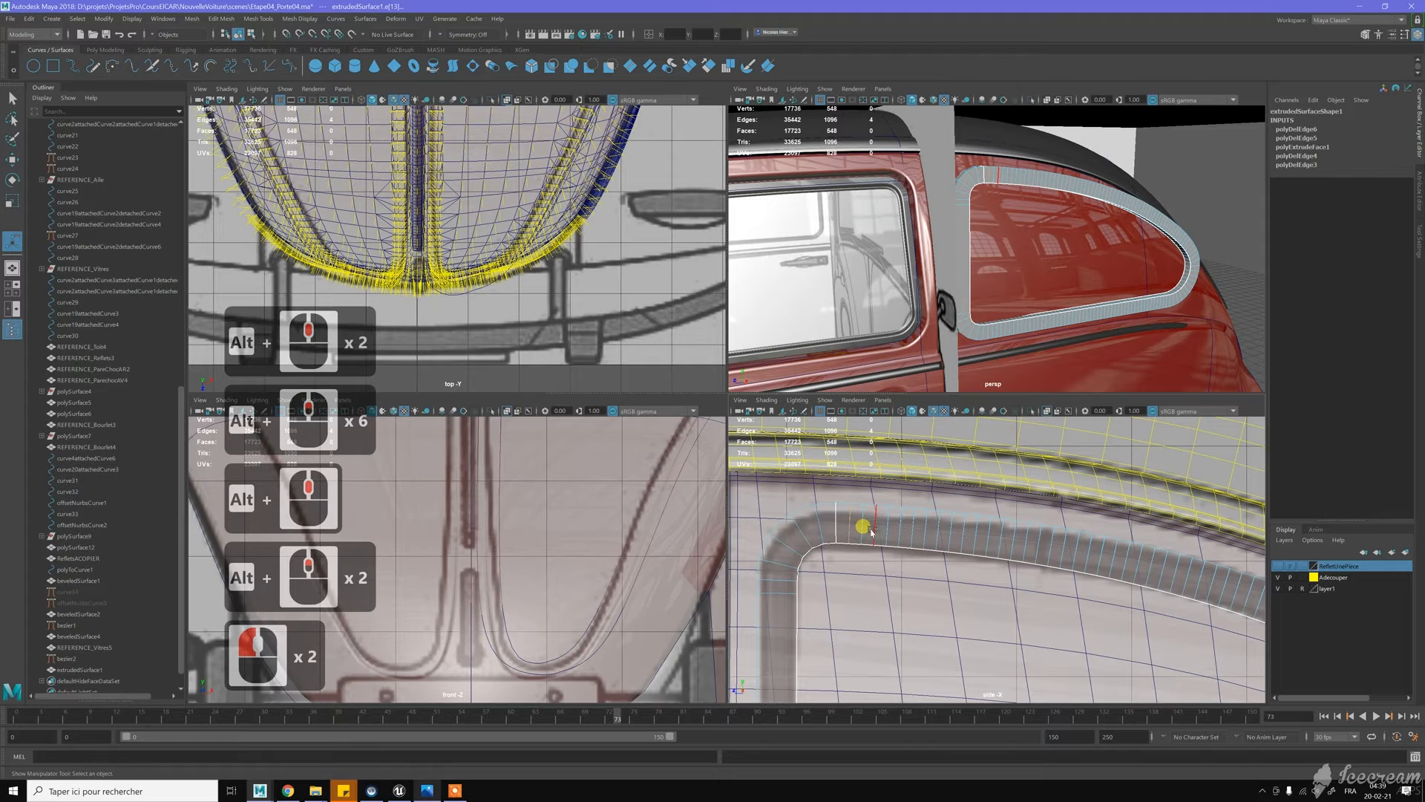
pyautogui.keyDown('shift'); pyautogui.doubleClick(889, 532); pyautogui.keyUp('shift')
pyautogui.keyDown('shift'); pyautogui.doubleClick(920, 533); pyautogui.keyUp('shift')
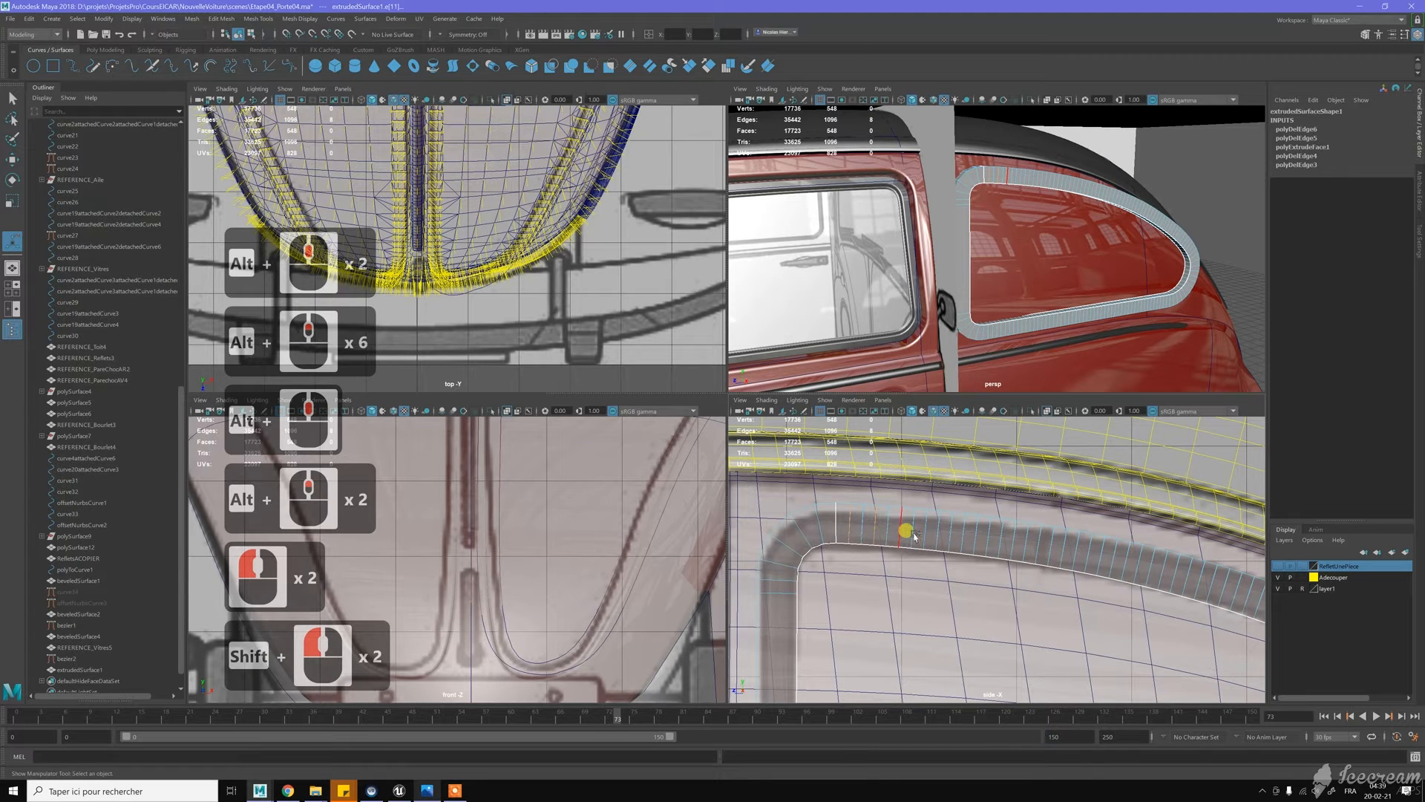
pyautogui.keyDown('shift'); pyautogui.doubleClick(939, 533); pyautogui.keyUp('shift')
pyautogui.keyDown('shift'); pyautogui.doubleClick(965, 533); pyautogui.keyUp('shift')
pyautogui.keyDown('shift'); pyautogui.doubleClick(987, 531); pyautogui.keyUp('shift')
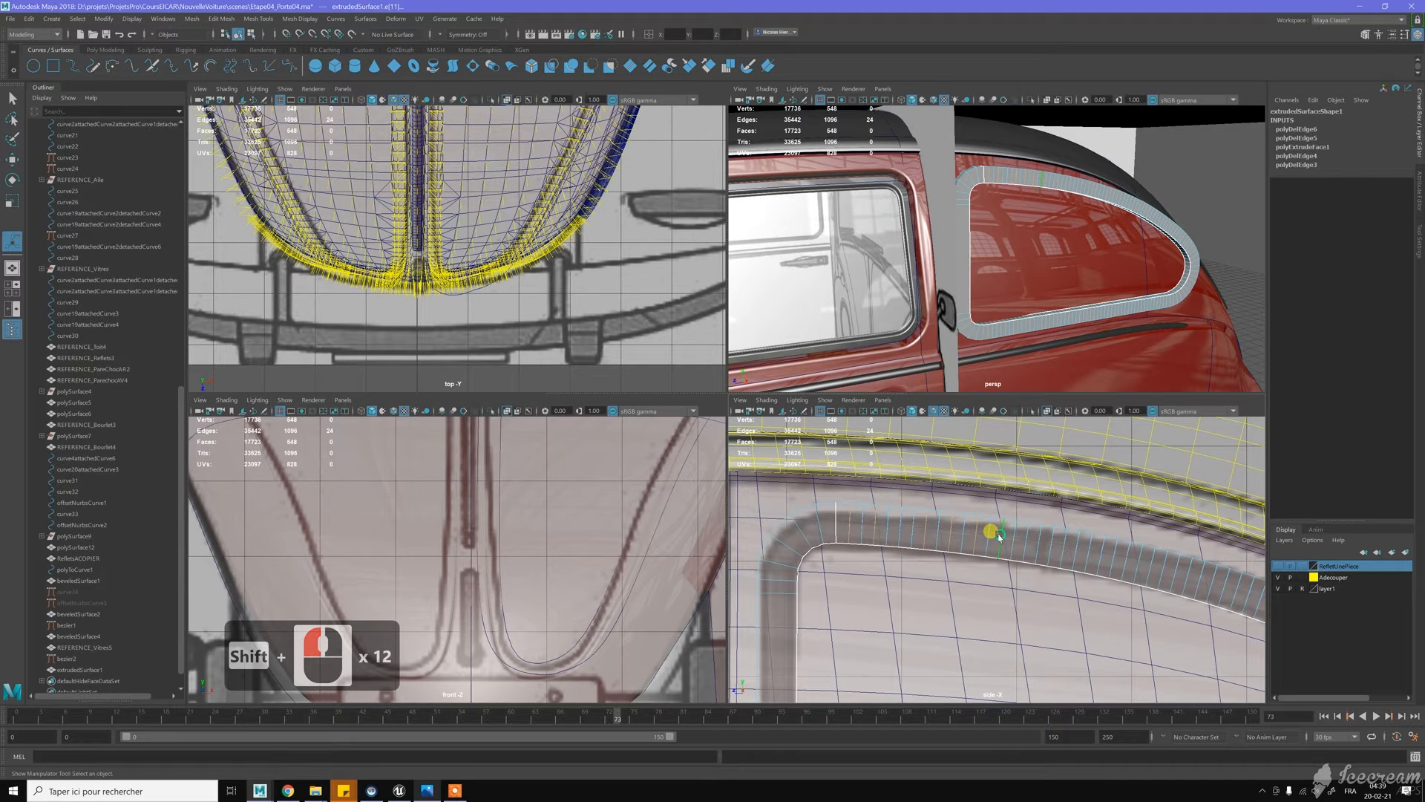
pyautogui.hotkey('ctrl', 'BackSpace')
# Delete one more cross-section edge loop of the window frame just behind its upper front corner
pyautogui.keyDown('alt'); pyautogui.moveTo(962, 557); pyautogui.dragTo(929, 556, button='middle'); pyautogui.keyUp('alt')
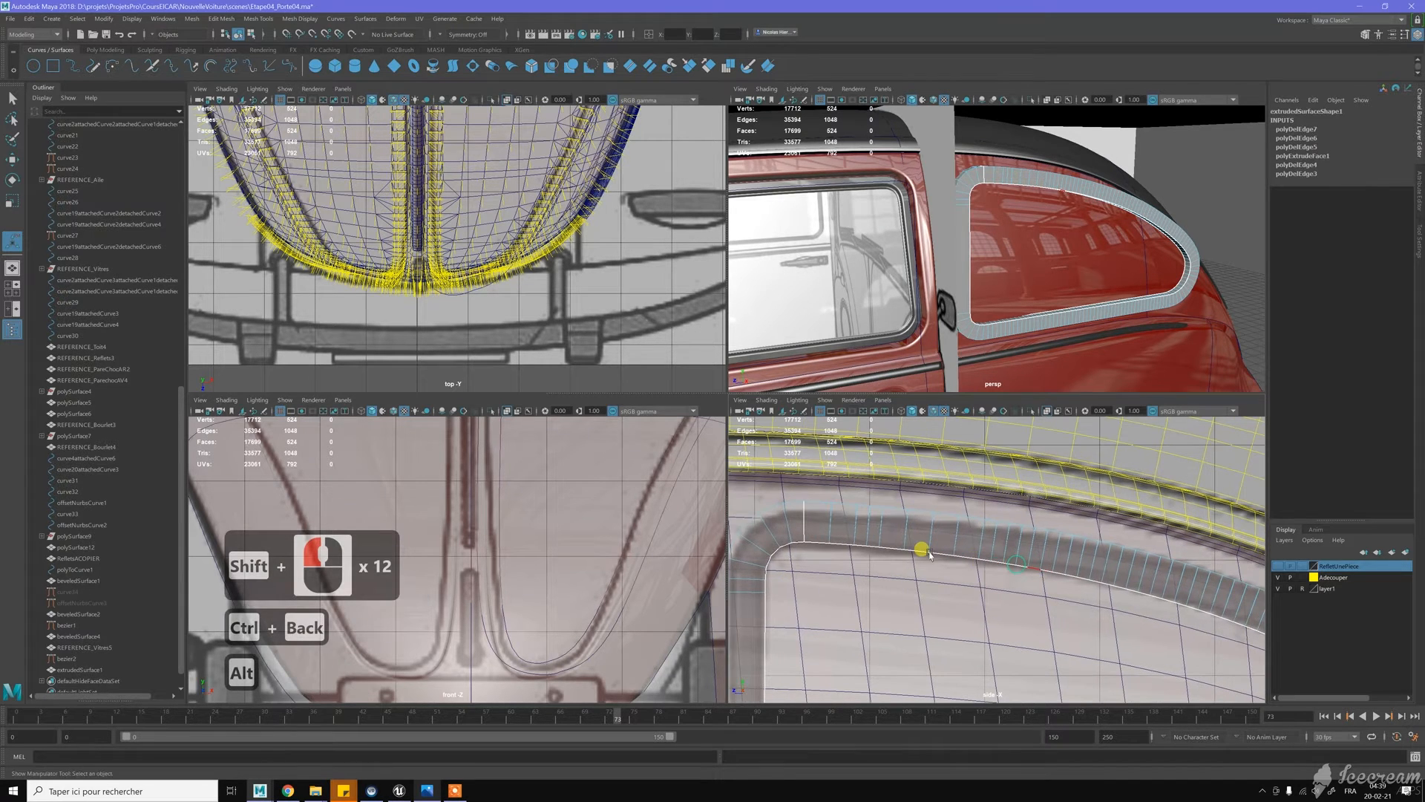
pyautogui.doubleClick(862, 523)
pyautogui.hotkey('ctrl', 'BackSpace')
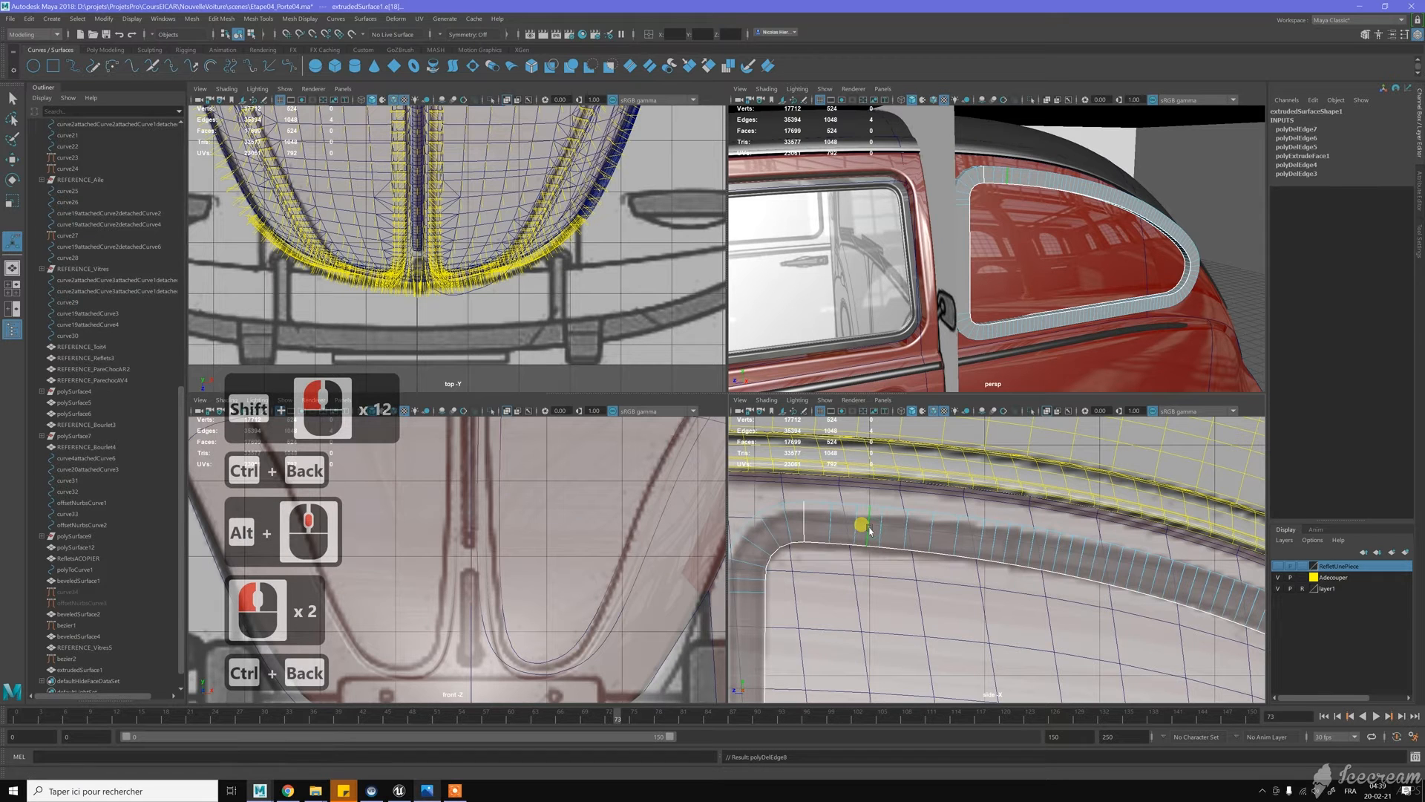
# Delete eight alternating cross-section edge loops along the middle of the window frame's upper edge
pyautogui.keyDown('alt'); pyautogui.moveTo(869, 529); pyautogui.dragTo(920, 531, button='middle'); pyautogui.keyUp('alt')
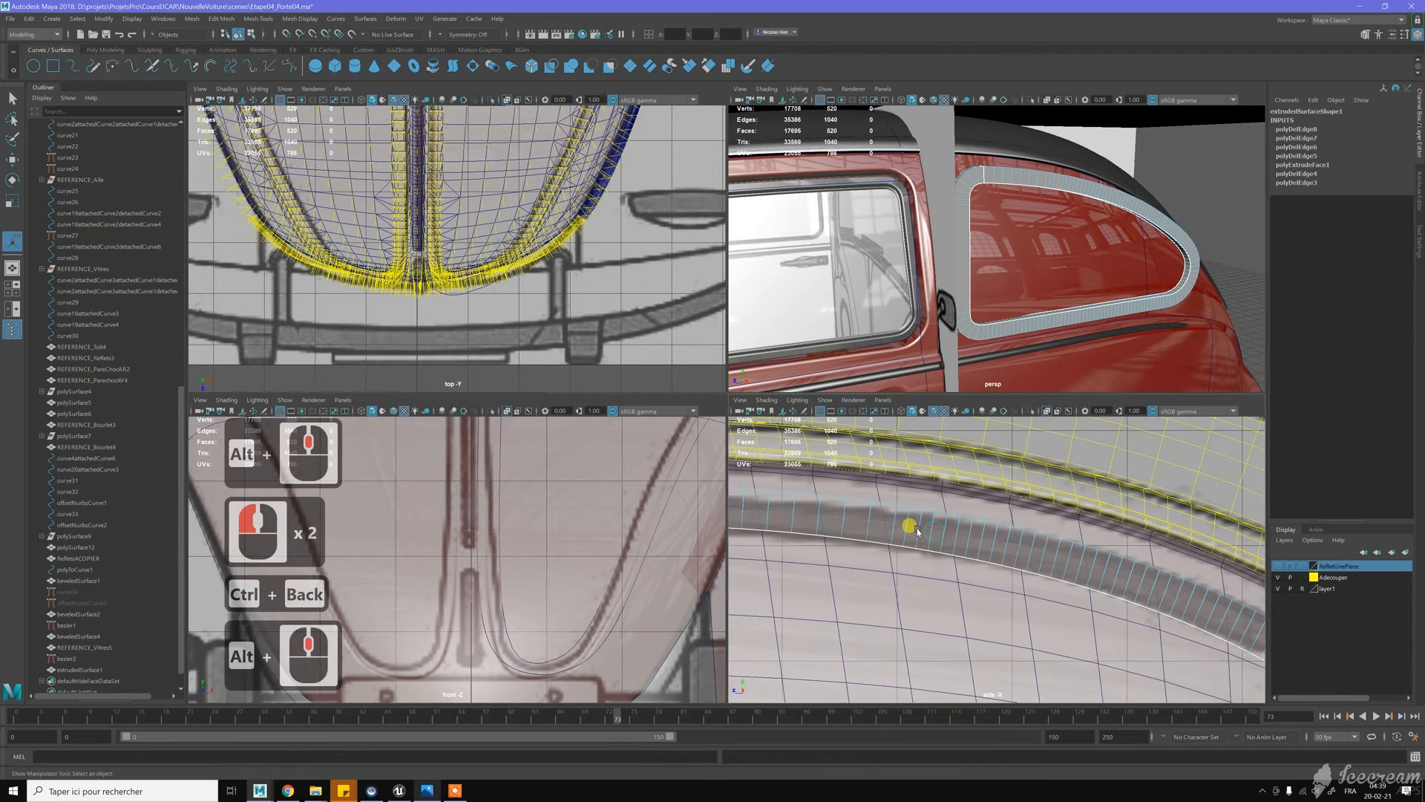
pyautogui.doubleClick(922, 535)
pyautogui.keyDown('shift'); pyautogui.click(952, 542); pyautogui.keyUp('shift')
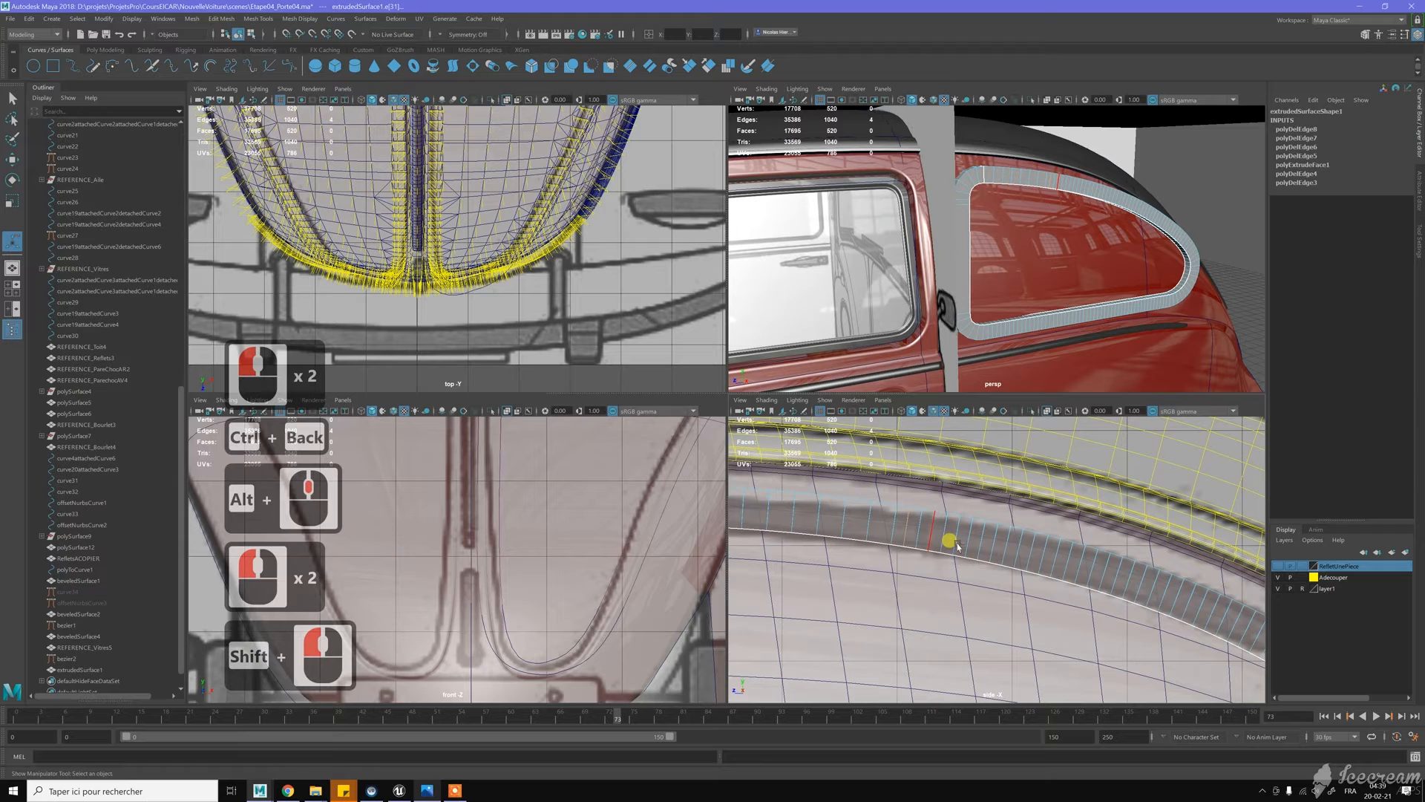
pyautogui.keyDown('shift'); pyautogui.doubleClick(957, 546); pyautogui.keyUp('shift')
pyautogui.keyDown('shift'); pyautogui.doubleClick(979, 543); pyautogui.keyUp('shift')
pyautogui.keyDown('shift'); pyautogui.doubleClick(999, 546); pyautogui.keyUp('shift')
pyautogui.keyDown('shift'); pyautogui.doubleClick(1032, 551); pyautogui.keyUp('shift')
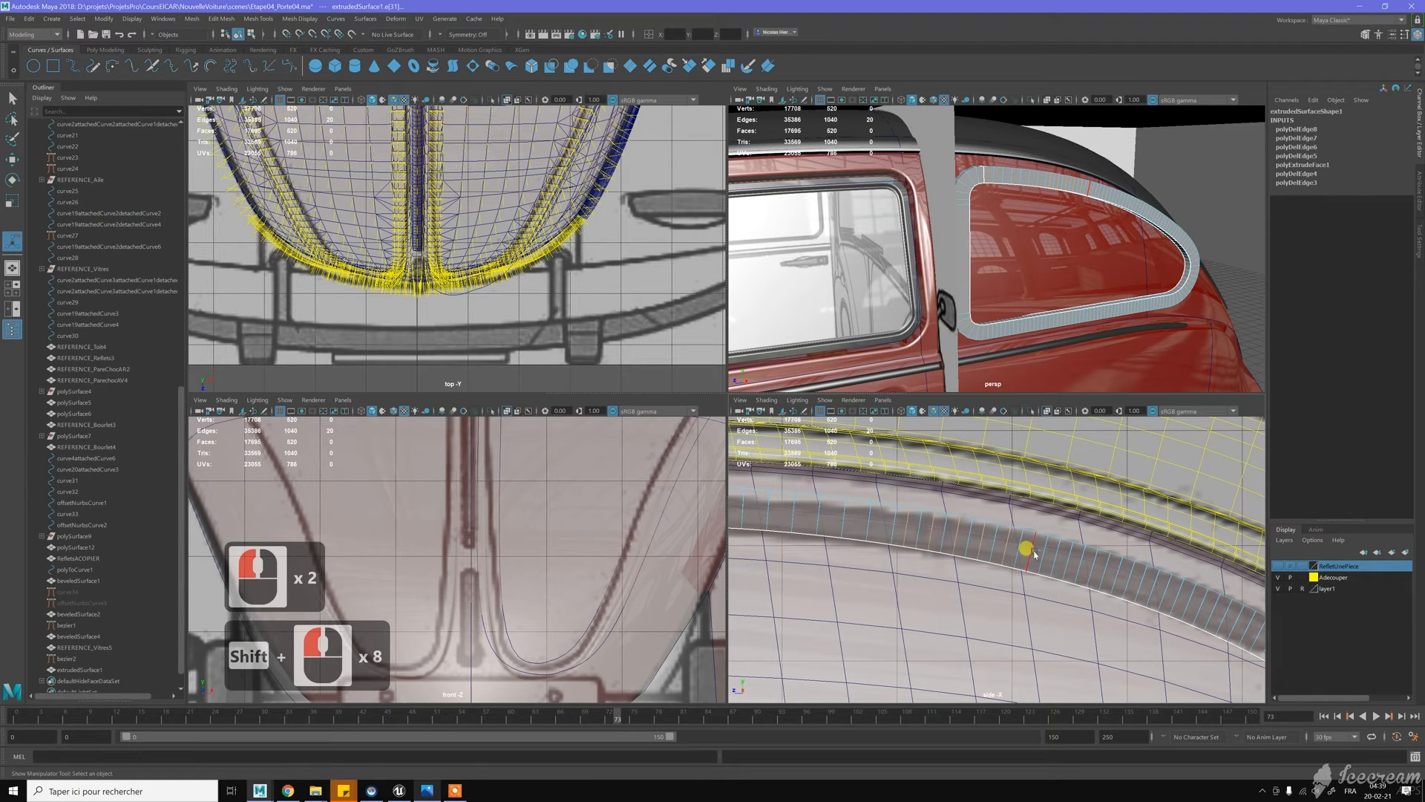
pyautogui.keyDown('shift'); pyautogui.doubleClick(1040, 552); pyautogui.keyUp('shift')
pyautogui.keyDown('shift'); pyautogui.doubleClick(1067, 558); pyautogui.keyUp('shift')
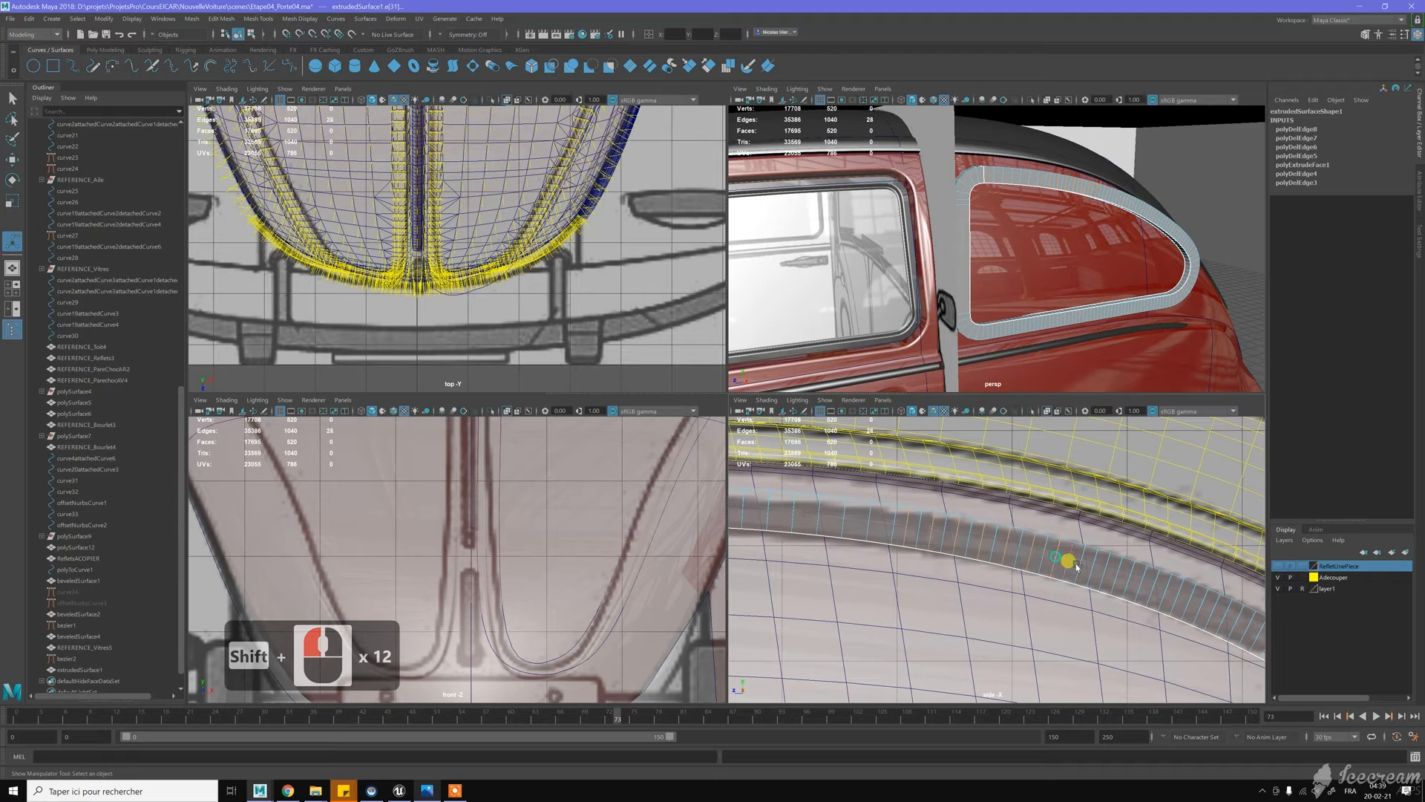
pyautogui.keyDown('shift'); pyautogui.doubleClick(1073, 562); pyautogui.keyUp('shift')
pyautogui.hotkey('ctrl', 'BackSpace')
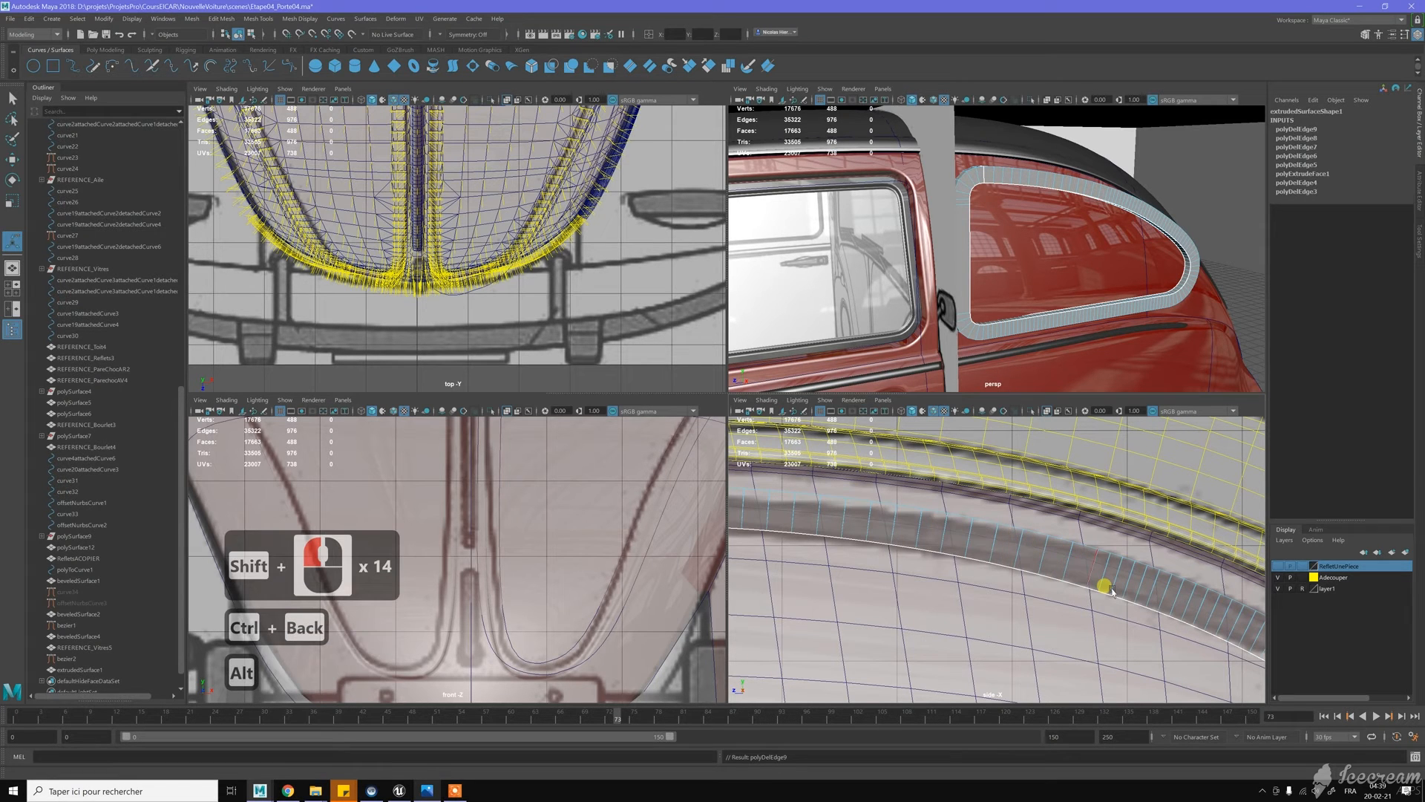
# Delete nine alternating cross-section edge loops along the sloping rear part of the window frame's upper edge
pyautogui.keyDown('alt'); pyautogui.moveTo(1034, 582); pyautogui.dragTo(931, 526, button='middle'); pyautogui.keyUp('alt')
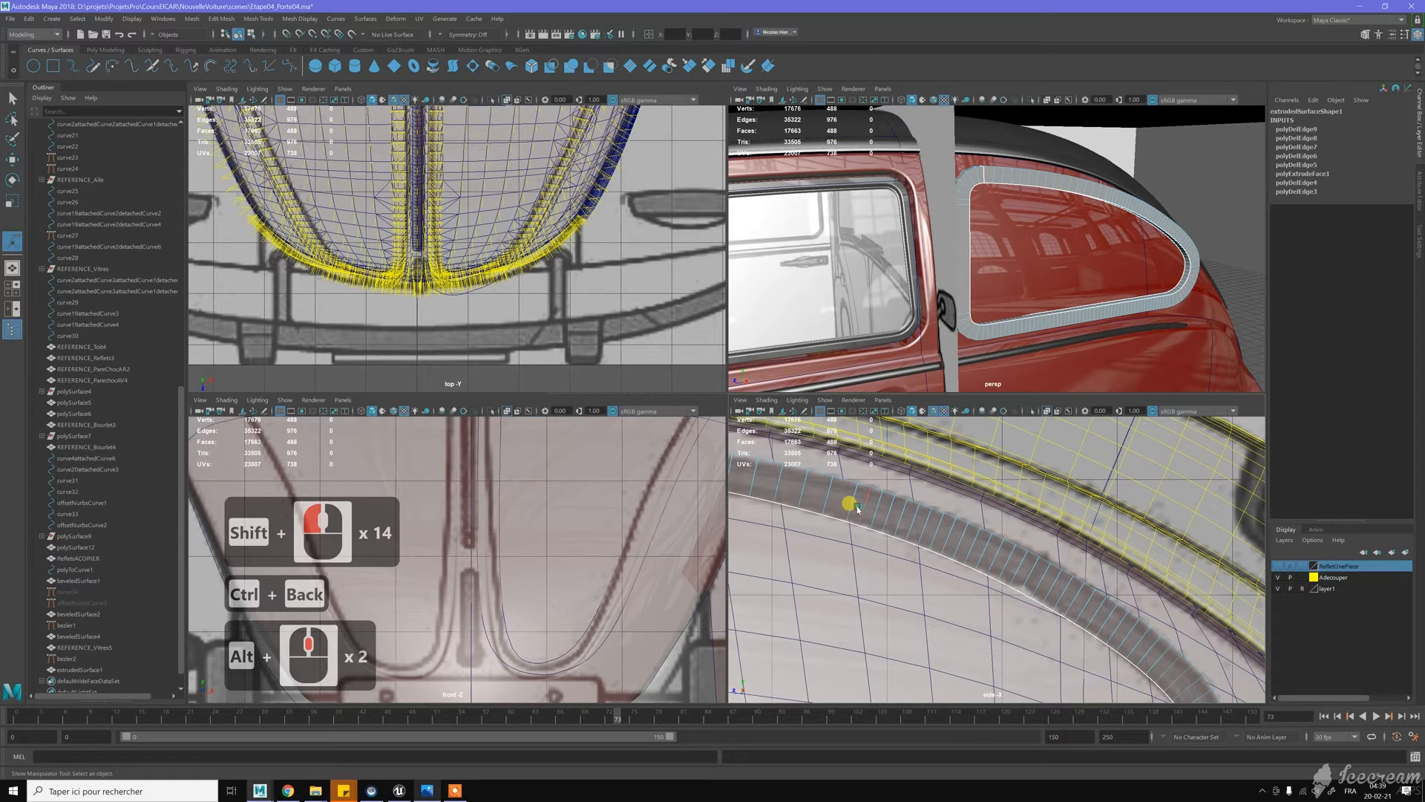
pyautogui.doubleClick(858, 509)
pyautogui.keyDown('shift'); pyautogui.doubleClick(911, 522); pyautogui.keyUp('shift')
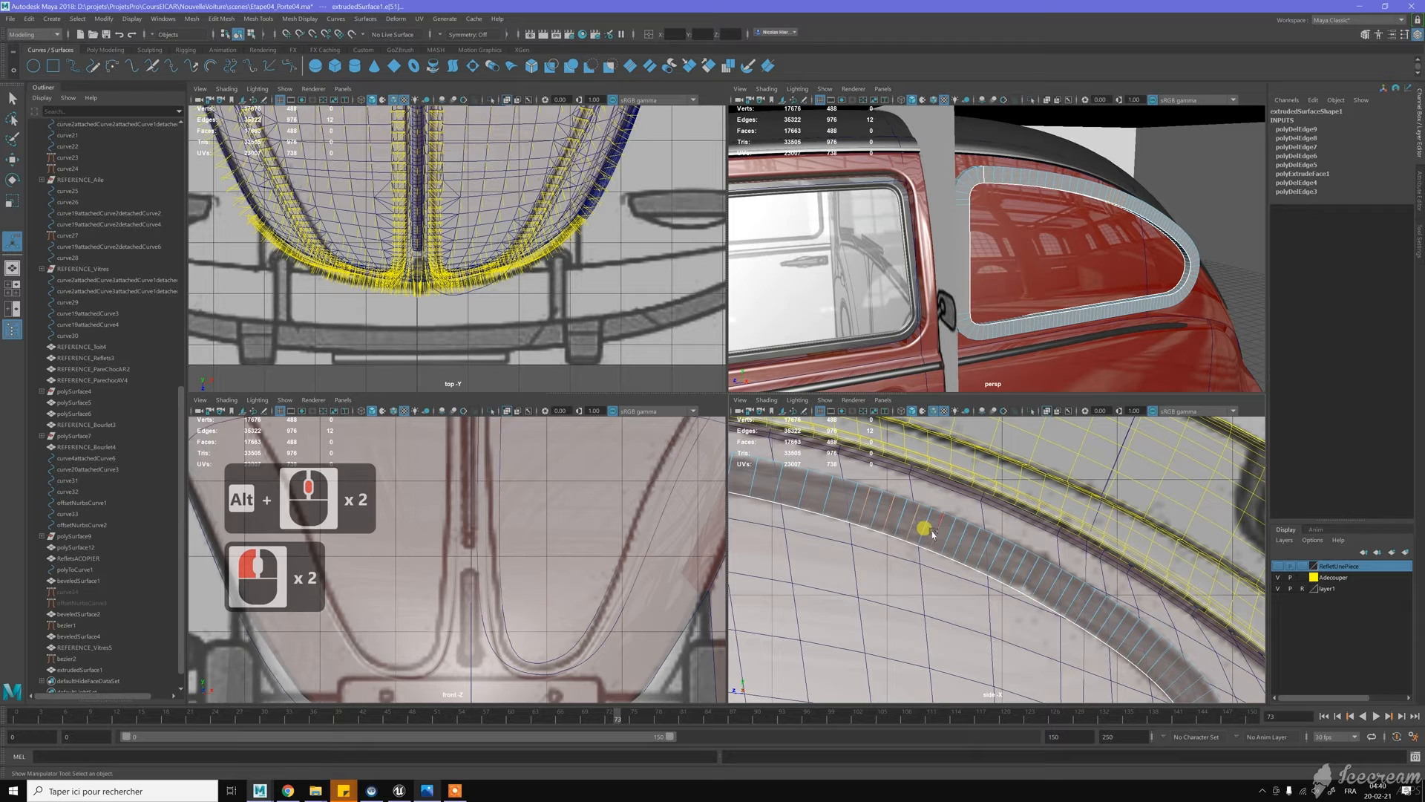
pyautogui.keyDown('shift'); pyautogui.doubleClick(934, 531); pyautogui.keyUp('shift')
pyautogui.keyDown('shift'); pyautogui.doubleClick(981, 537); pyautogui.keyUp('shift')
pyautogui.keyDown('shift'); pyautogui.doubleClick(985, 547); pyautogui.keyUp('shift')
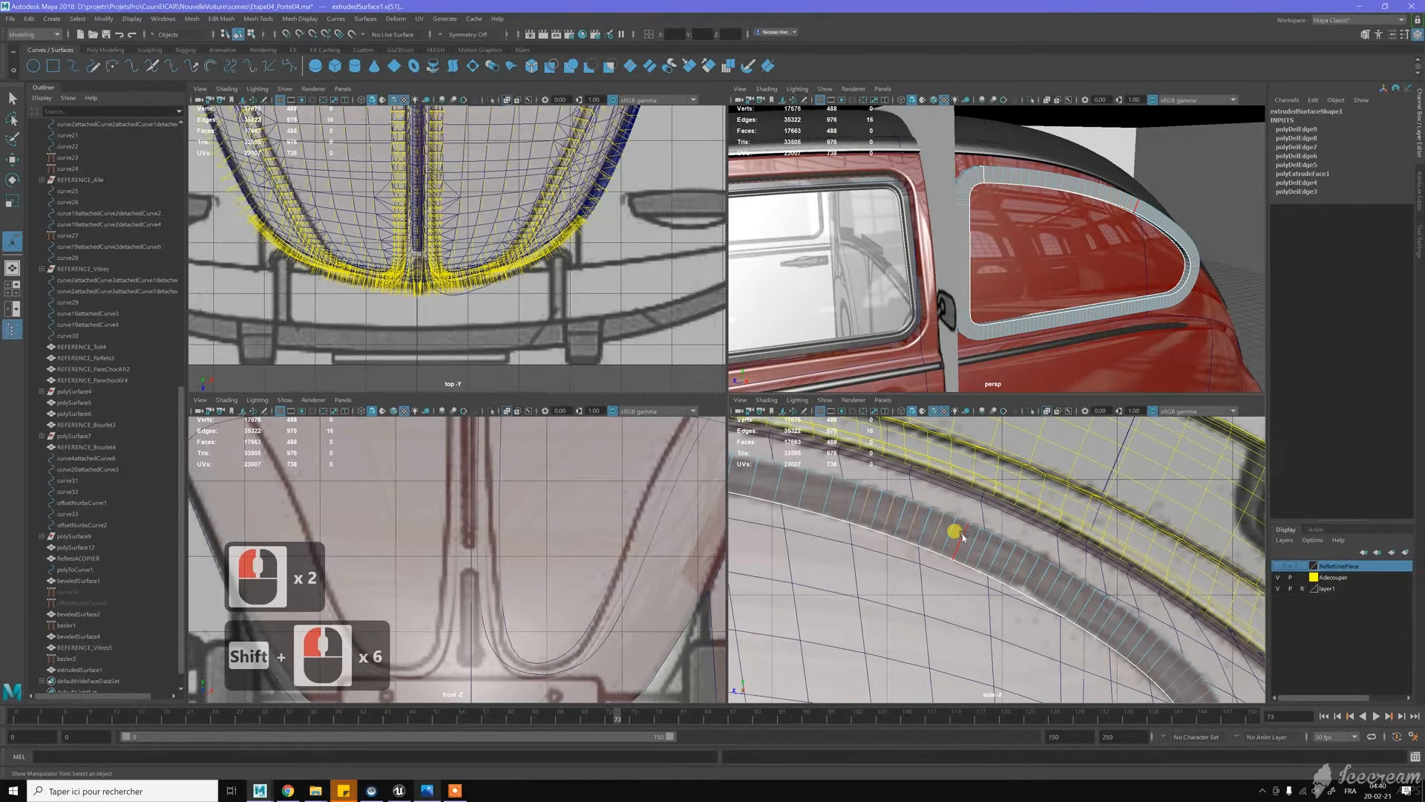
pyautogui.keyDown('shift'); pyautogui.doubleClick(1014, 561); pyautogui.keyUp('shift')
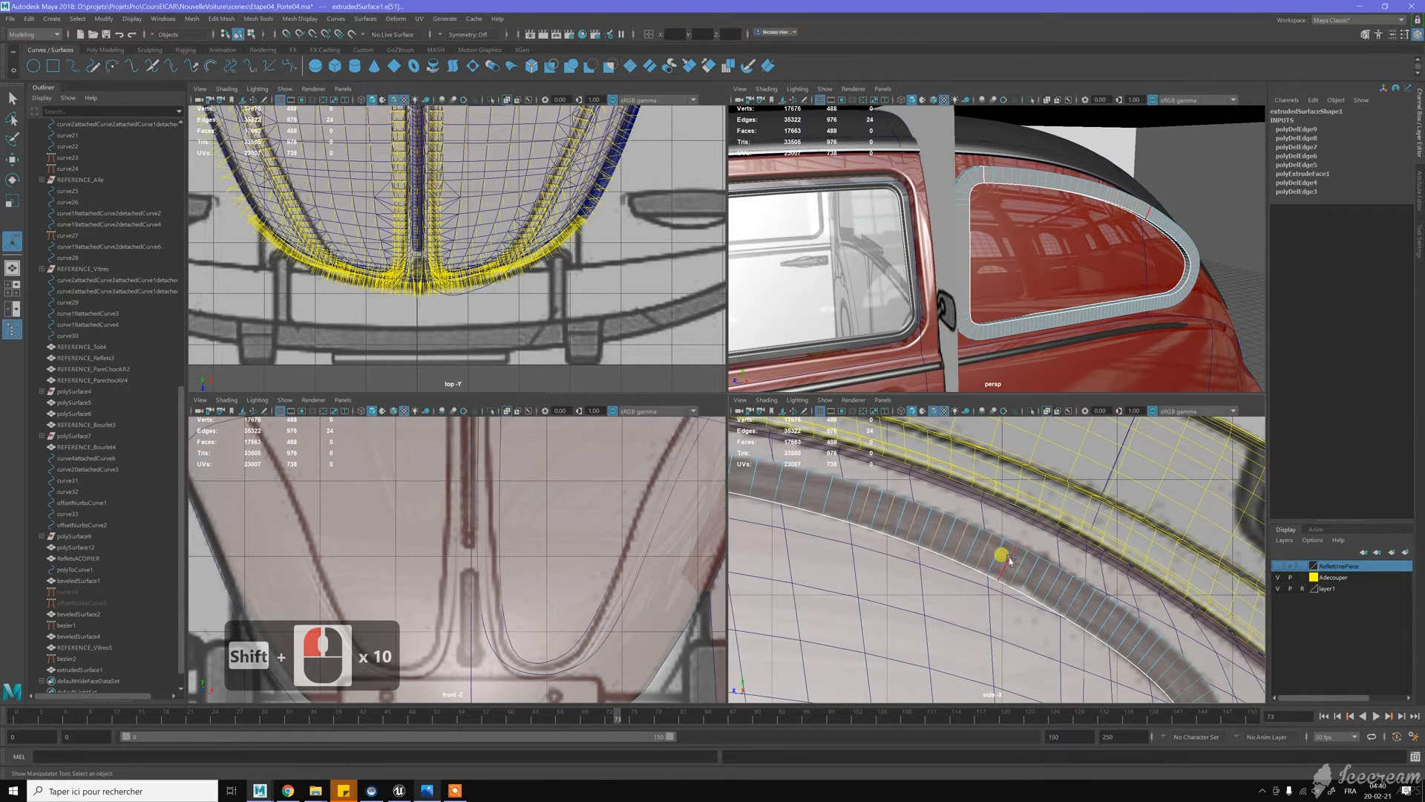
pyautogui.keyDown('shift'); pyautogui.doubleClick(1018, 563); pyautogui.keyUp('shift')
pyautogui.keyDown('shift'); pyautogui.doubleClick(1034, 572); pyautogui.keyUp('shift')
pyautogui.hotkey('ctrl', 'BackSpace')
# Delete one further edge loop and three alternating ones on the window frame just before its rear bend
pyautogui.keyDown('alt'); pyautogui.moveTo(1040, 576); pyautogui.dragTo(928, 567, button='middle'); pyautogui.keyUp('alt')
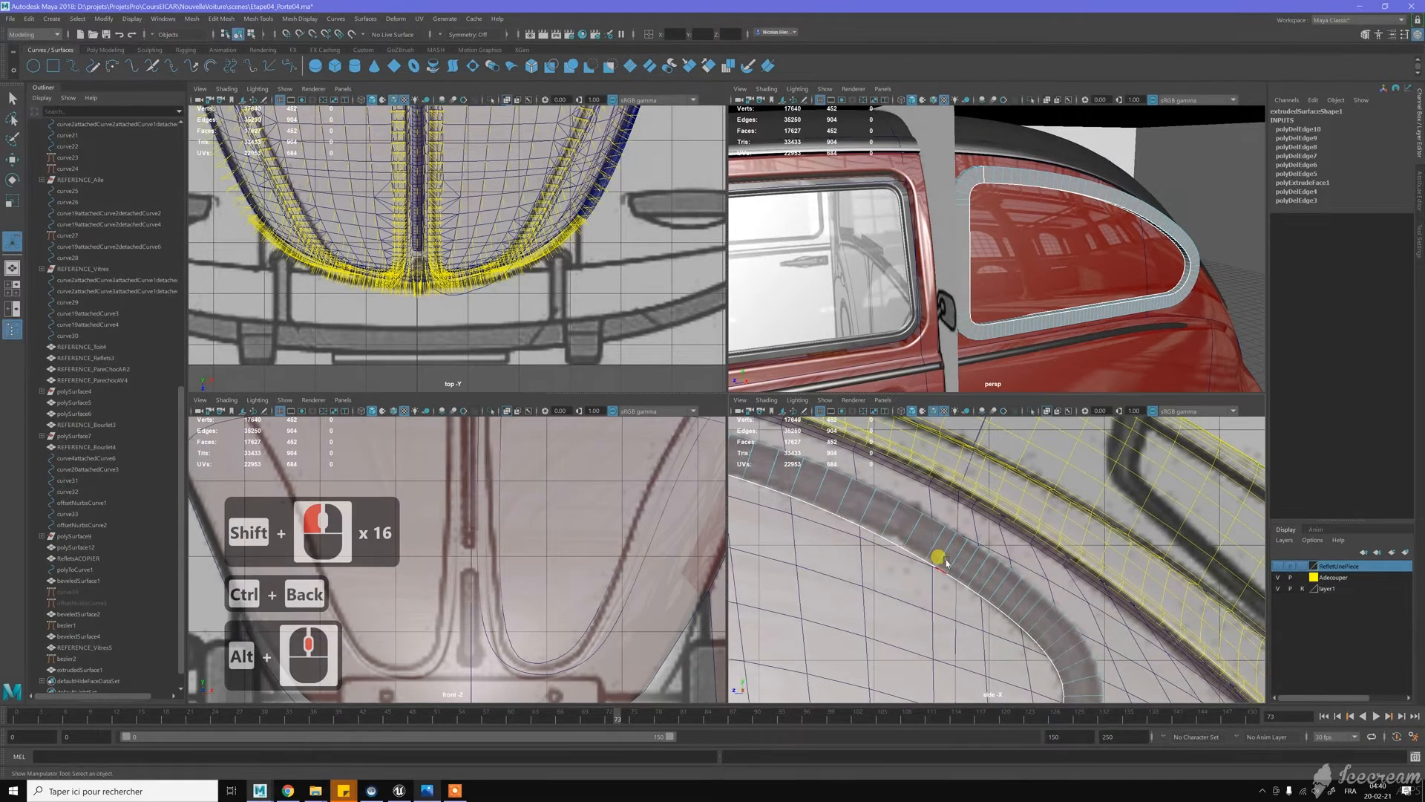
pyautogui.doubleClick(941, 551)
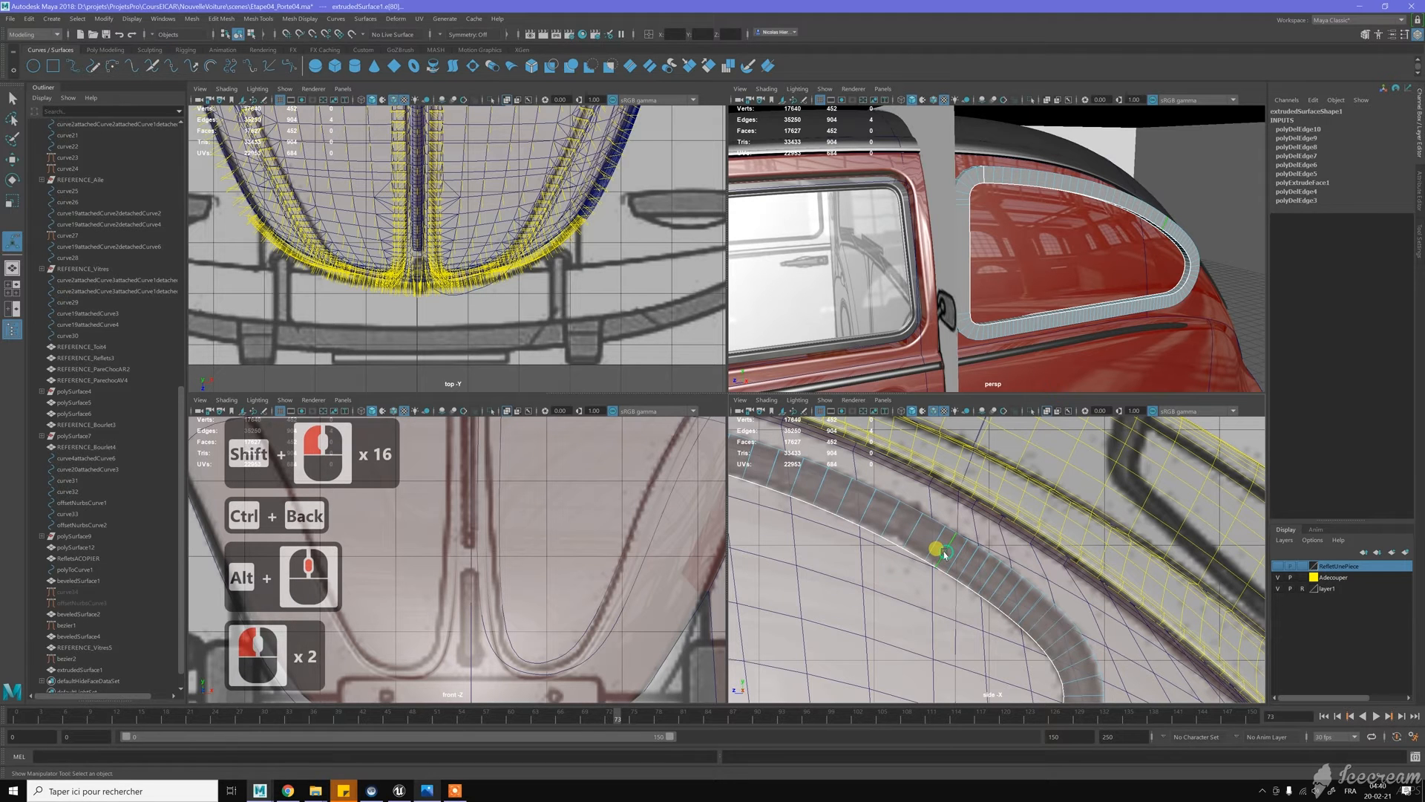
pyautogui.hotkey('ctrl', 'BackSpace')
pyautogui.keyDown('alt'); pyautogui.moveTo(990, 614); pyautogui.dragTo(897, 531, button='middle'); pyautogui.keyUp('alt')
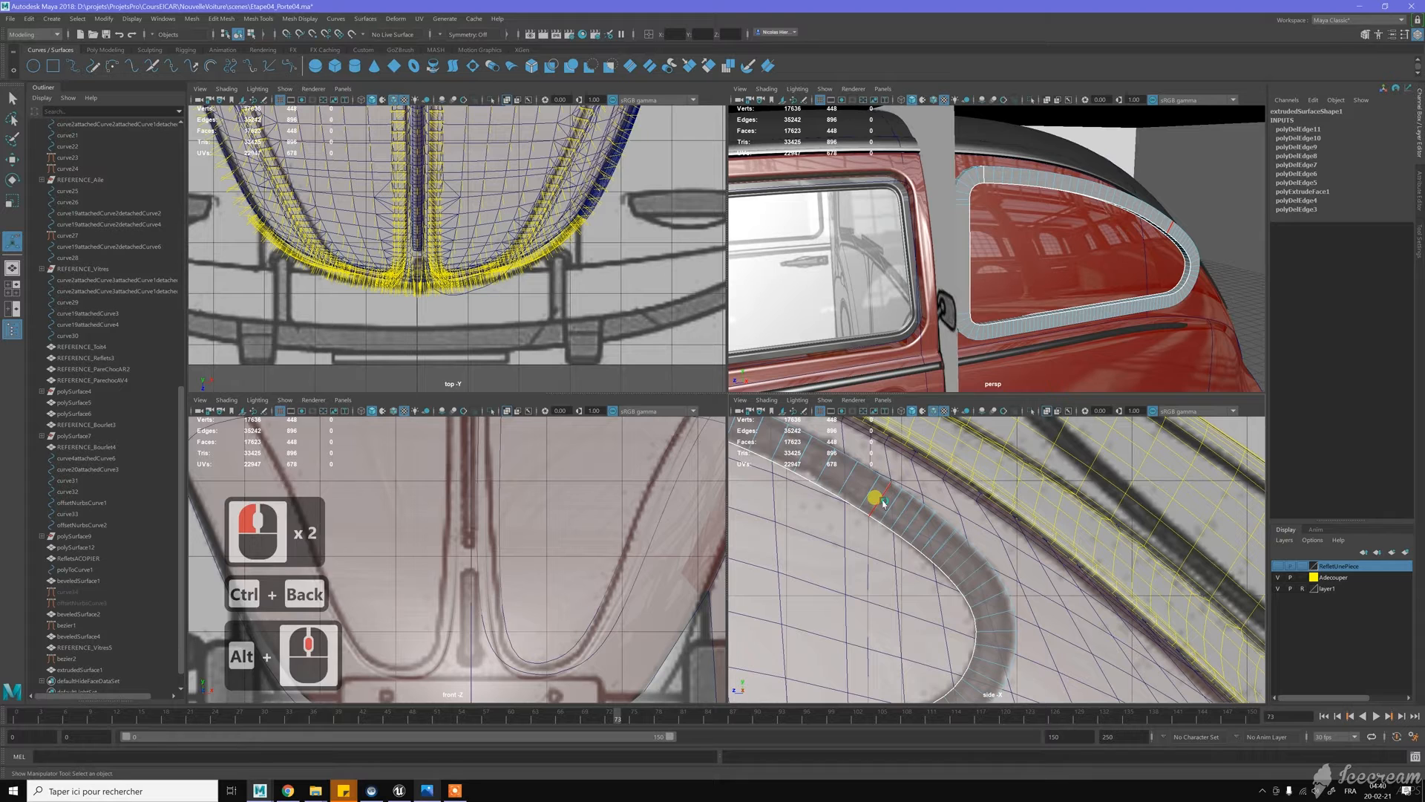
pyautogui.doubleClick(889, 507)
pyautogui.keyDown('shift'); pyautogui.doubleClick(906, 512); pyautogui.keyUp('shift')
pyautogui.keyDown('shift'); pyautogui.click(918, 526); pyautogui.keyUp('shift')
pyautogui.hotkey('ctrl', 'BackSpace')
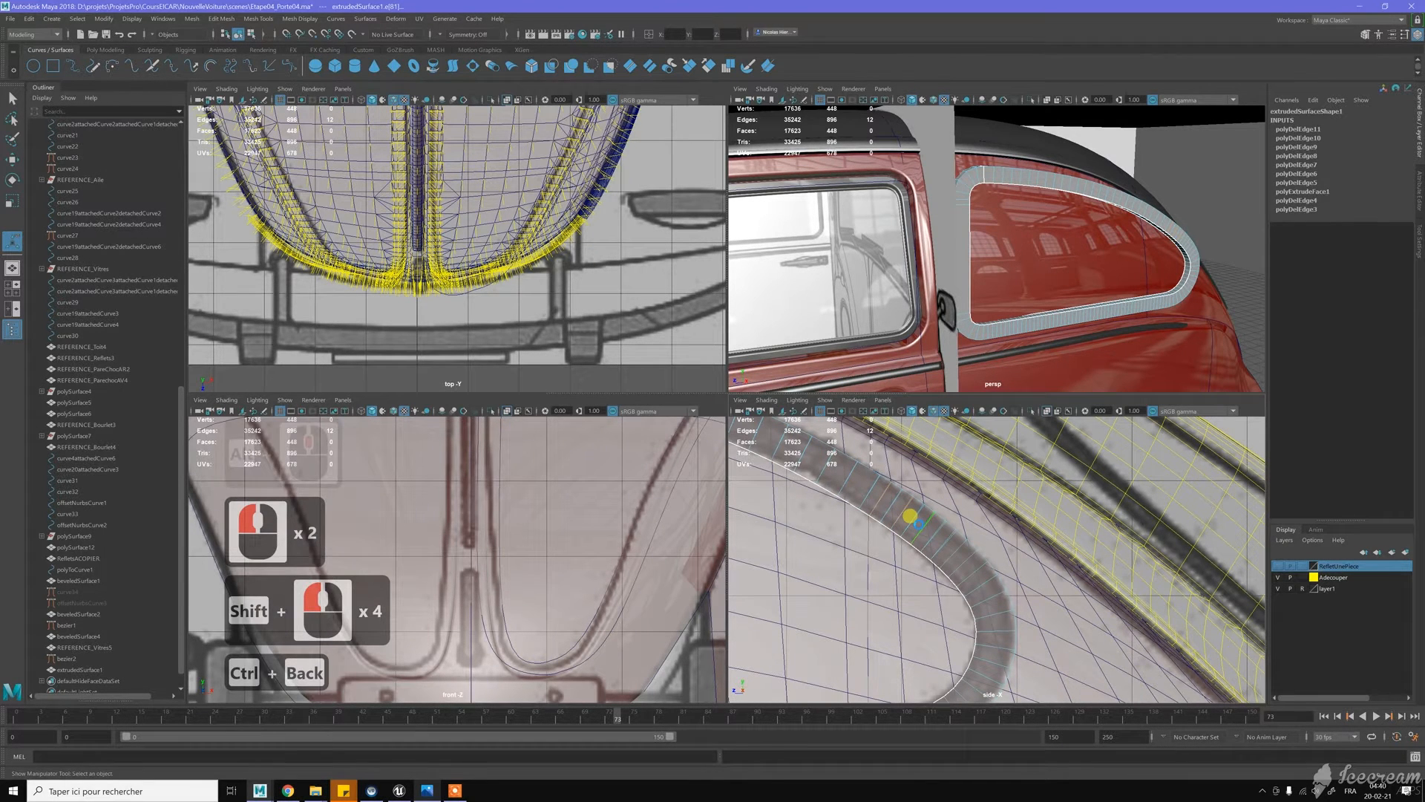
# Delete two cross-section edge loops where the window frame's upper edge enters the rear bend
pyautogui.keyDown('alt'); pyautogui.moveTo(1011, 547); pyautogui.dragTo(971, 512, button='middle'); pyautogui.keyUp('alt')
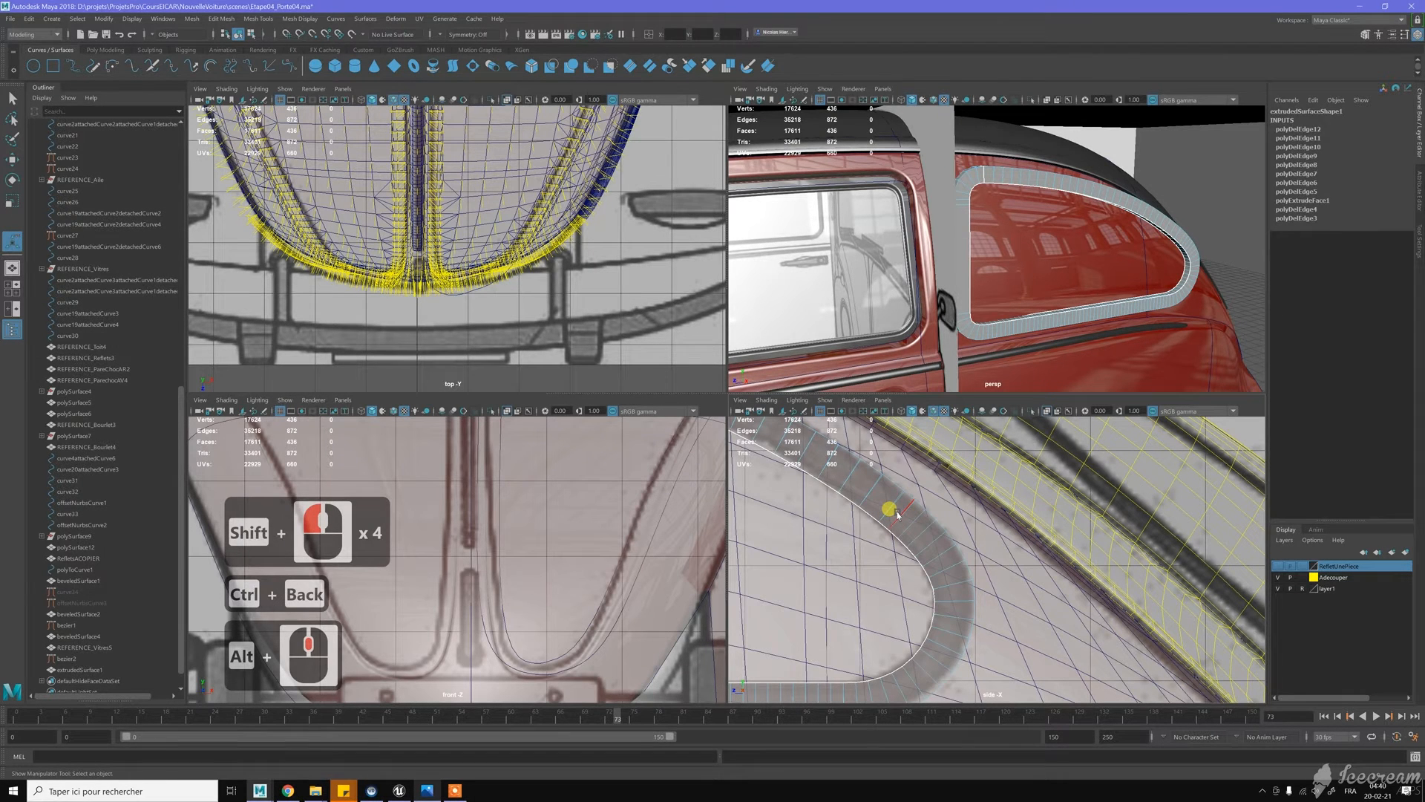
pyautogui.scroll(-6, 956, 584)
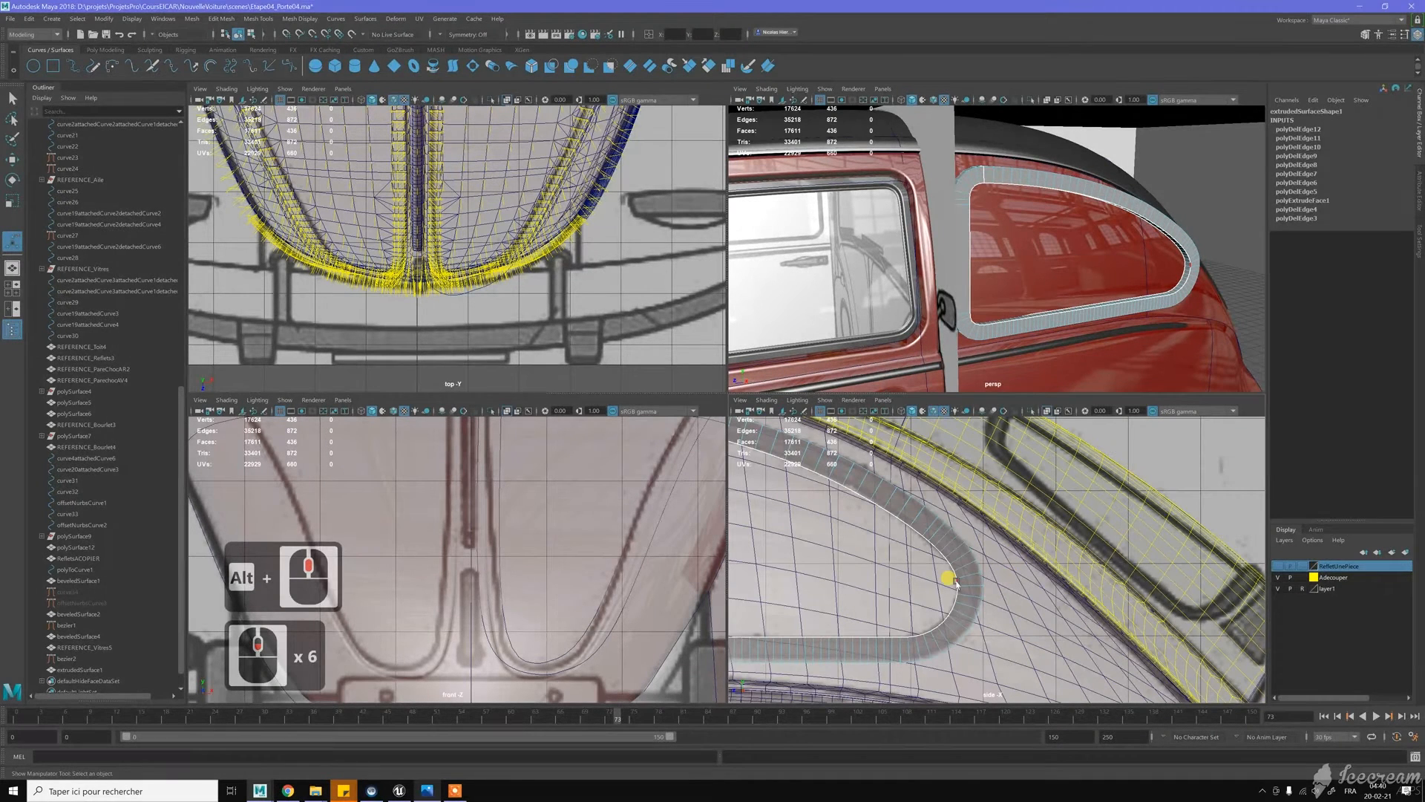
pyautogui.keyDown('alt'); pyautogui.moveTo(861, 582); pyautogui.dragTo(951, 576, button='middle'); pyautogui.keyUp('alt')
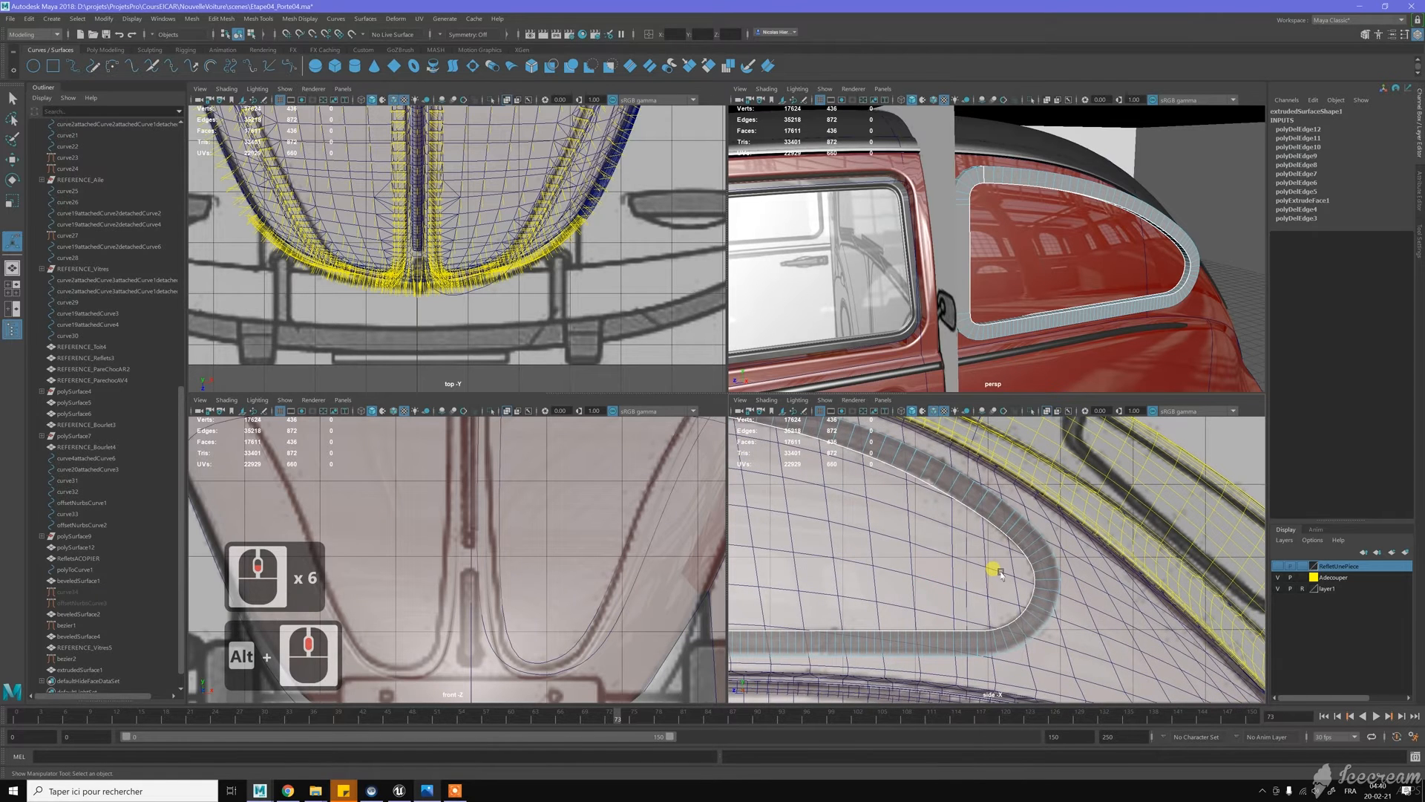
pyautogui.scroll(-6, 1000, 574)
pyautogui.scroll(8, 1034, 525)
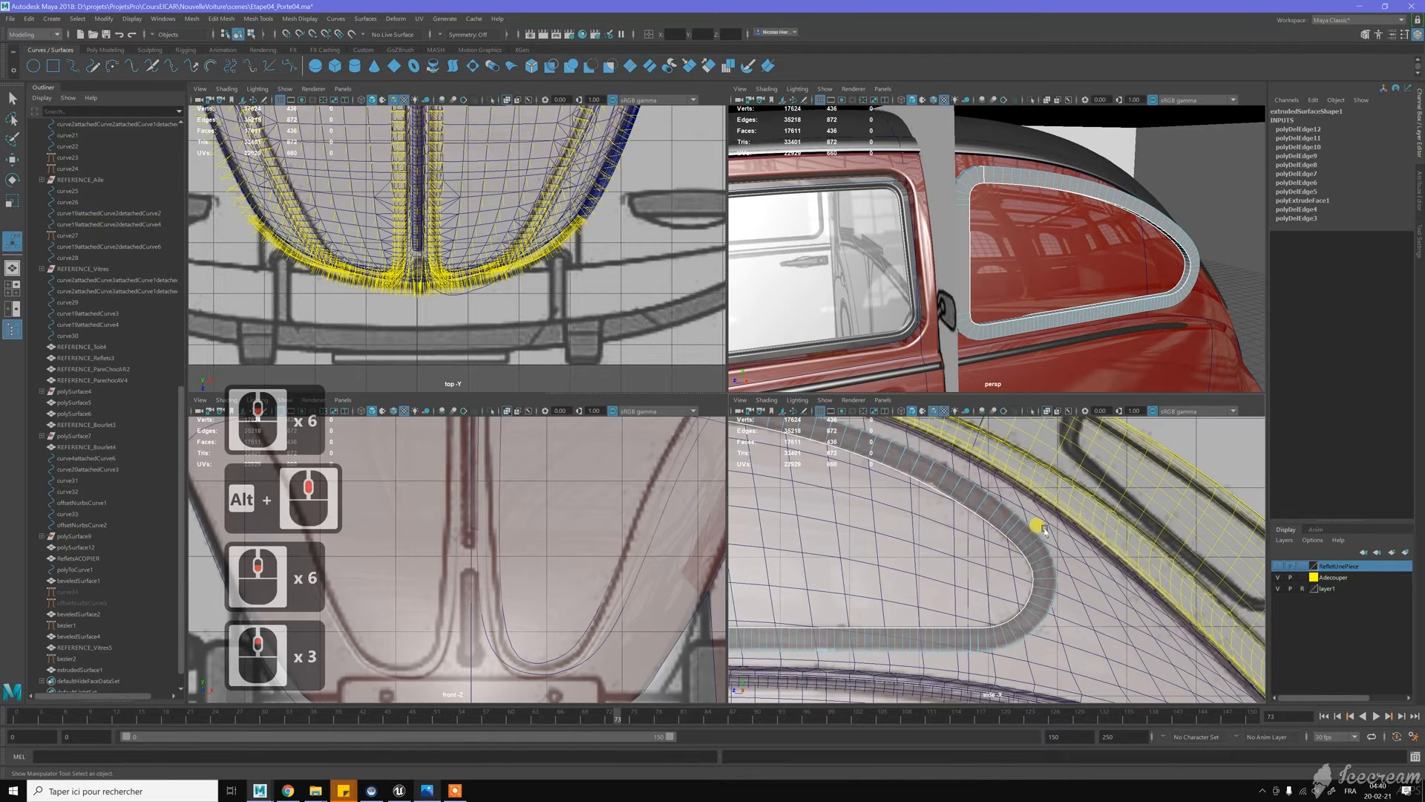
pyautogui.keyDown('alt'); pyautogui.moveTo(1037, 525); pyautogui.dragTo(942, 501, button='middle'); pyautogui.keyUp('alt')
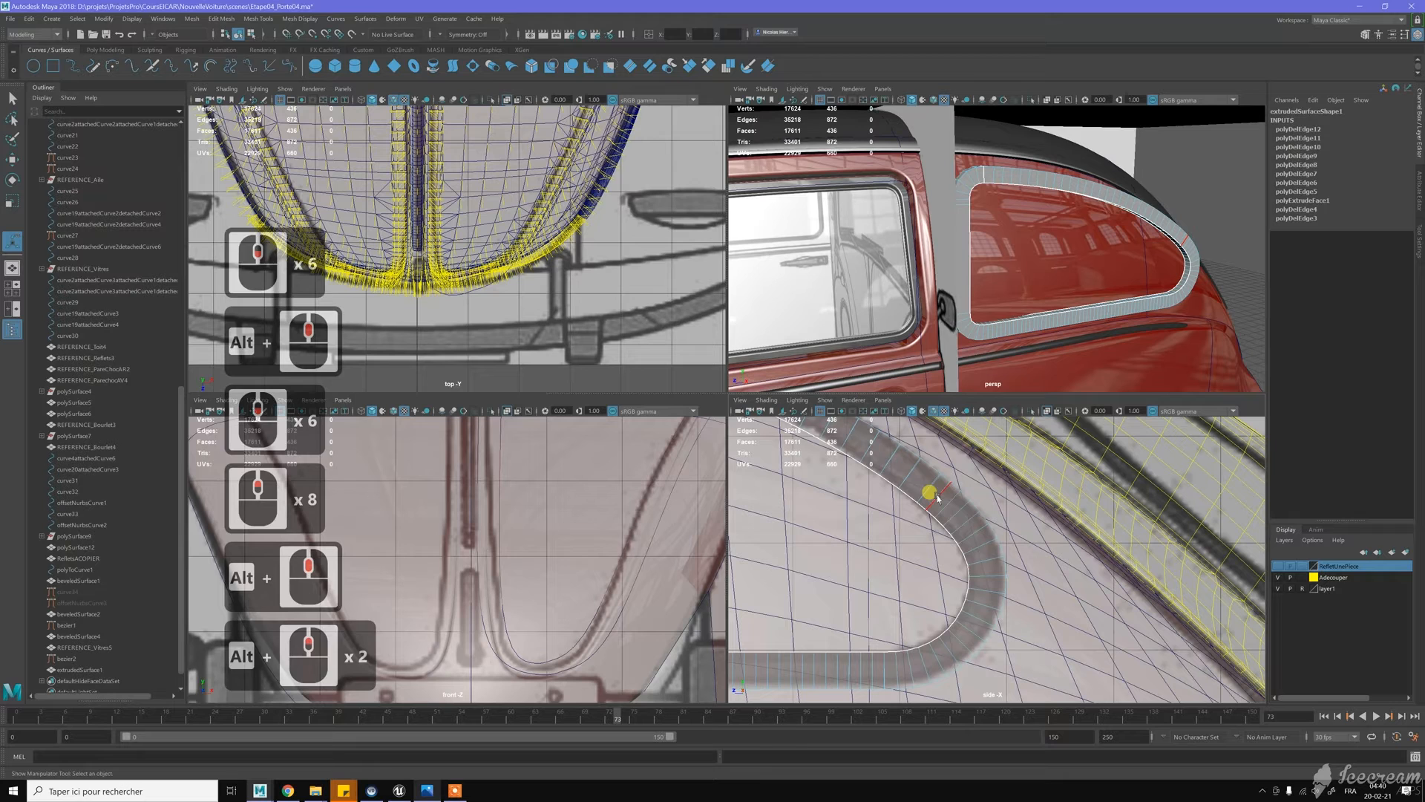
pyautogui.doubleClick(941, 501)
pyautogui.keyDown('shift'); pyautogui.doubleClick(974, 506); pyautogui.keyUp('shift')
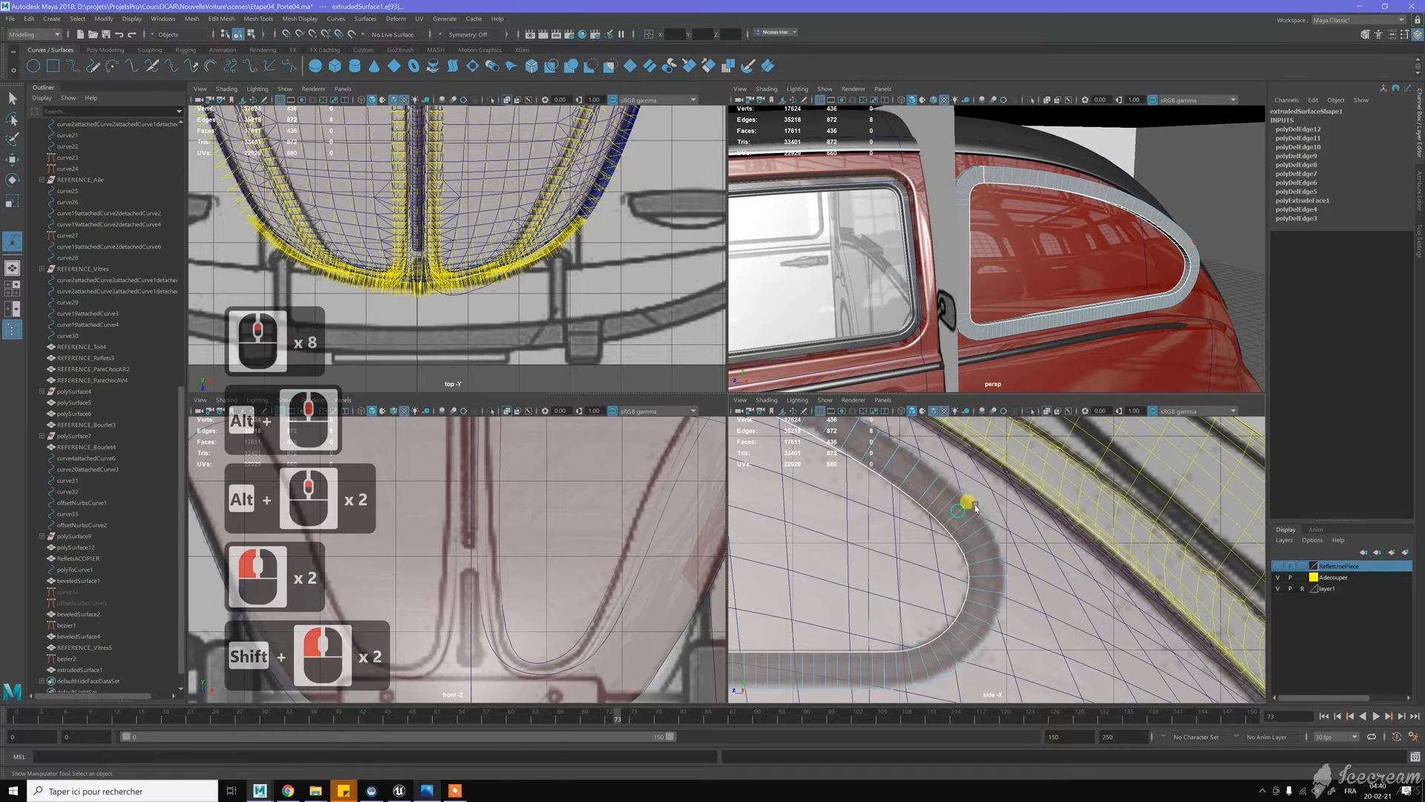
pyautogui.hotkey('ctrl', 'BackSpace')
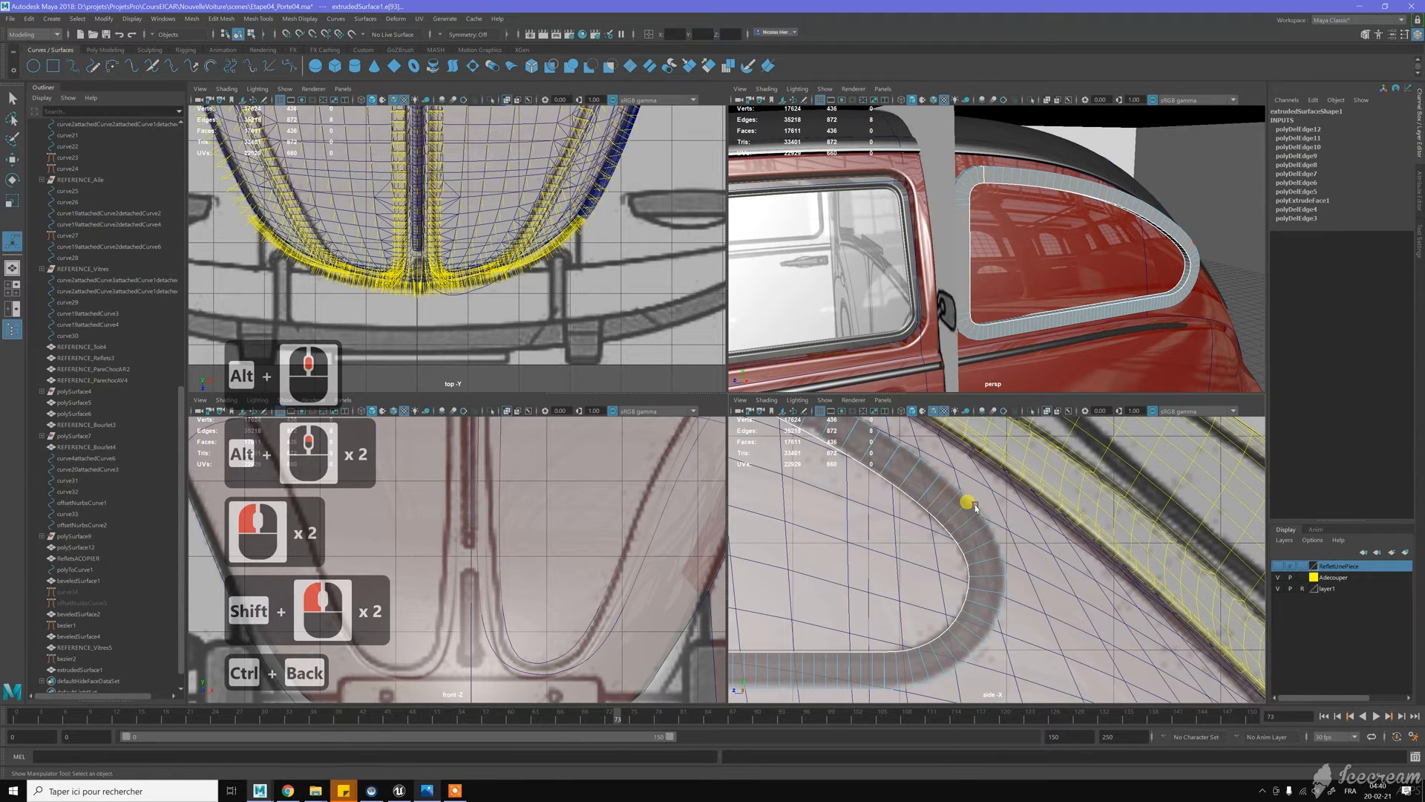
pyautogui.hotkey('ctrl', 'BackSpace')
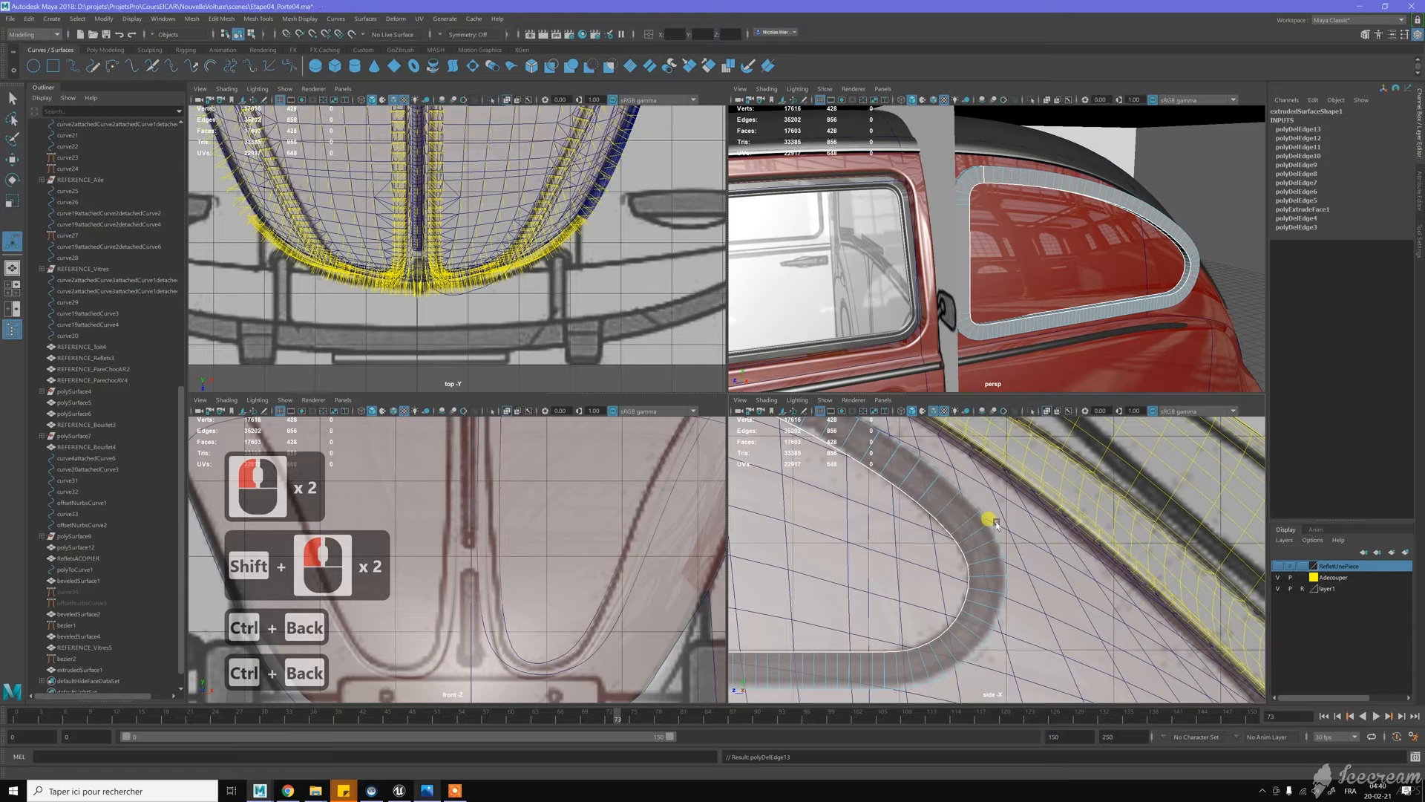
# Delete two cross-section edge loops at the rear end of the window frame's straight lower edge
pyautogui.keyDown('alt'); pyautogui.moveTo(930, 553); pyautogui.dragTo(969, 572, button='middle'); pyautogui.keyUp('alt')
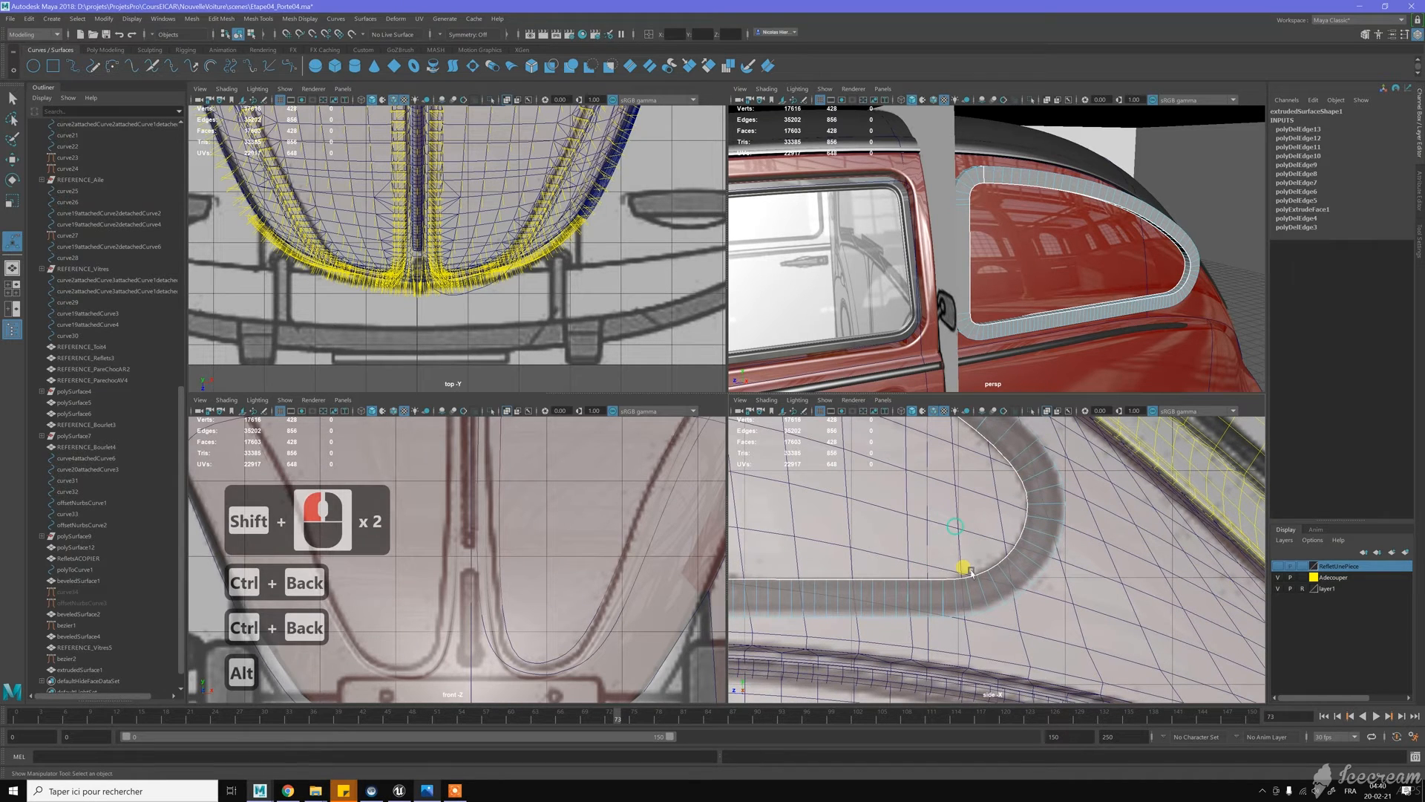
pyautogui.doubleClick(930, 592)
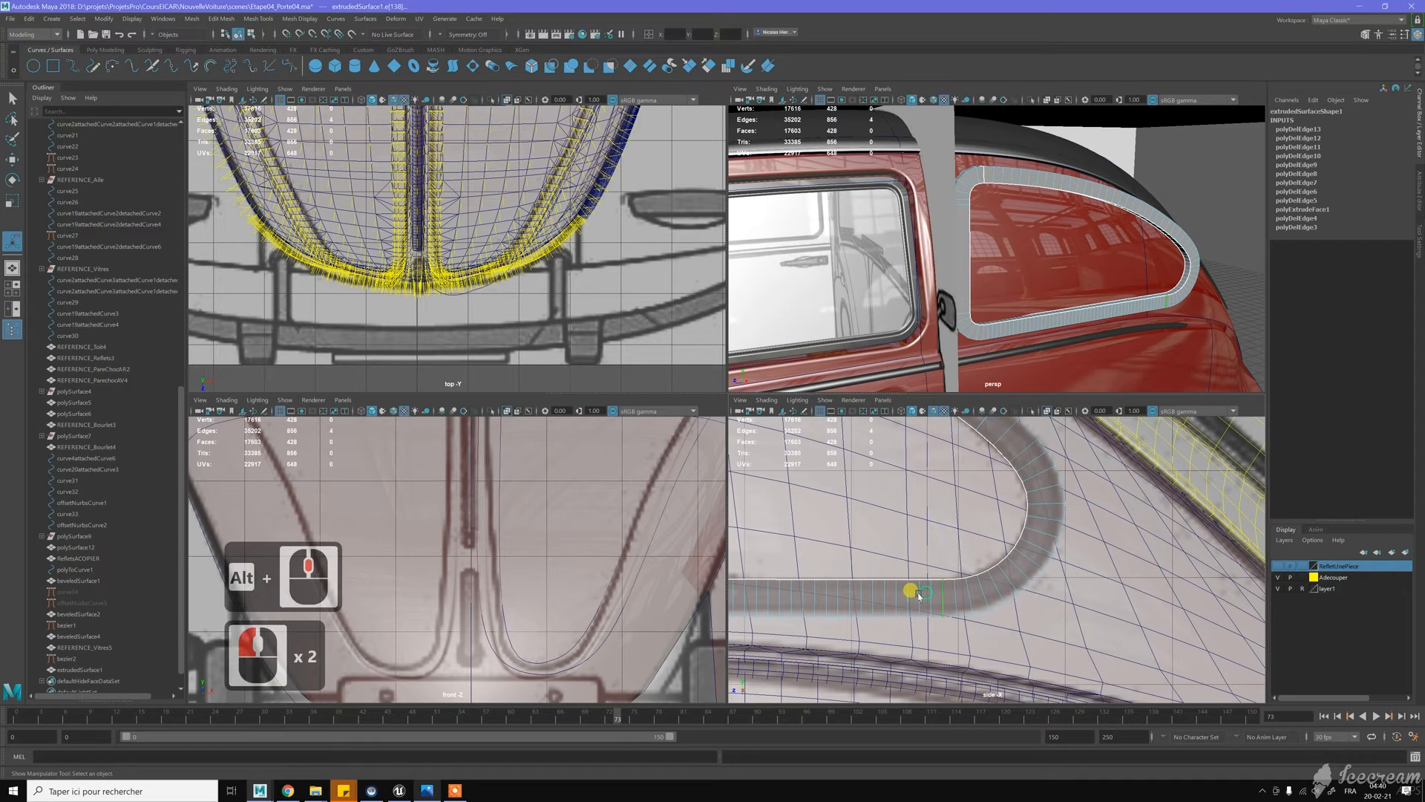
pyautogui.keyDown('shift'); pyautogui.doubleClick(894, 595); pyautogui.keyUp('shift')
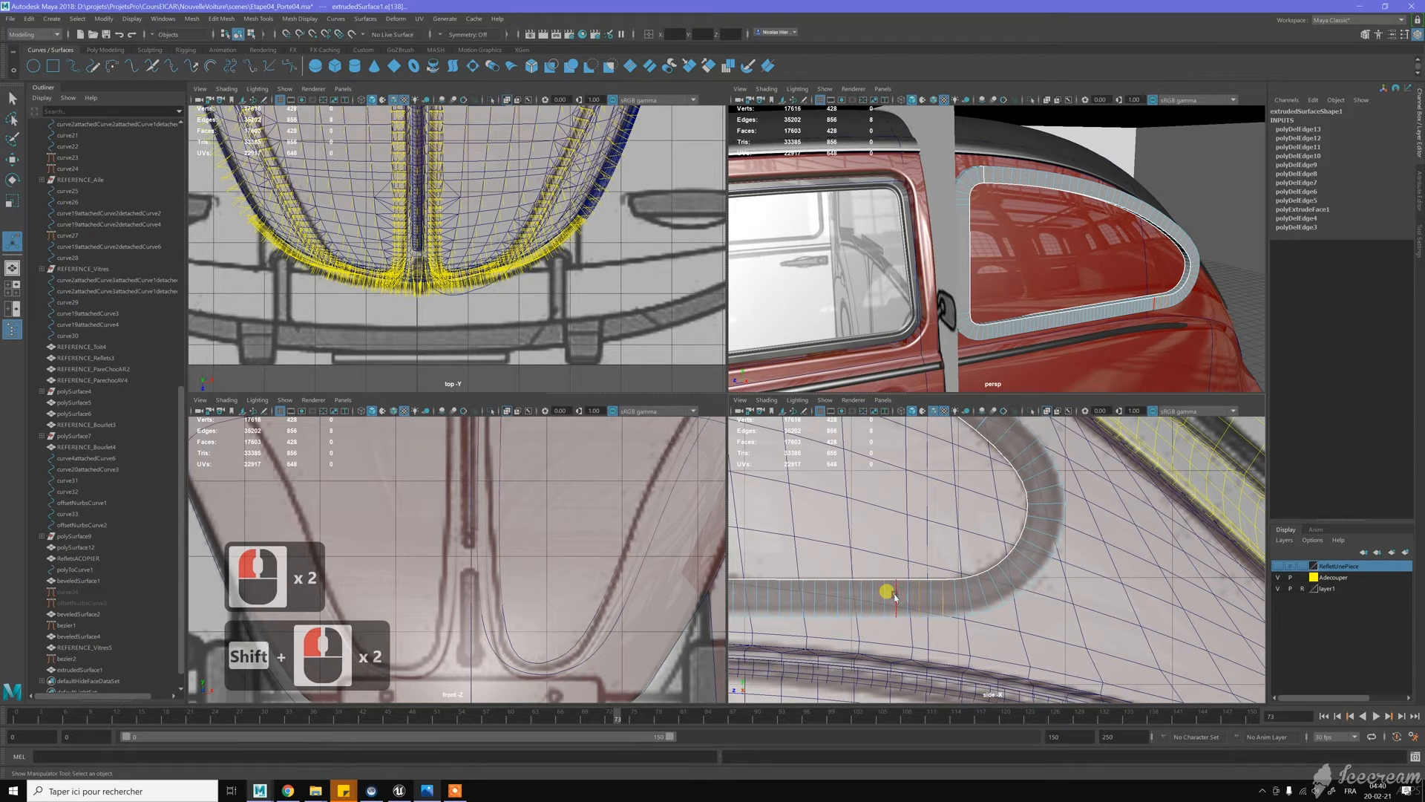
pyautogui.hotkey('ctrl', 'BackSpace')
# Delete all faces of the window frame's straight lower section between its front corner and rear bend
pyautogui.scroll(-6, 1037, 550)
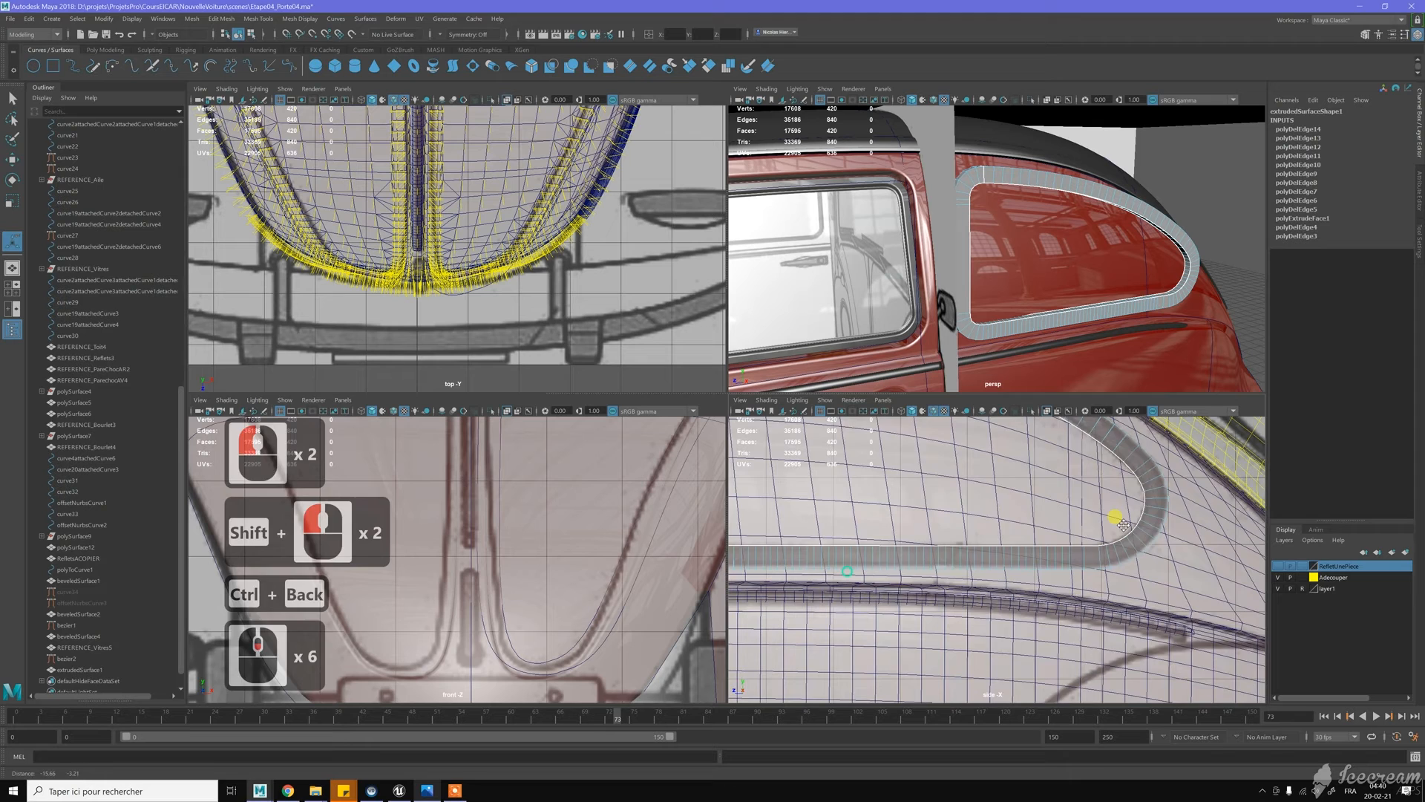
pyautogui.press('w')
pyautogui.rightClick(1045, 562)
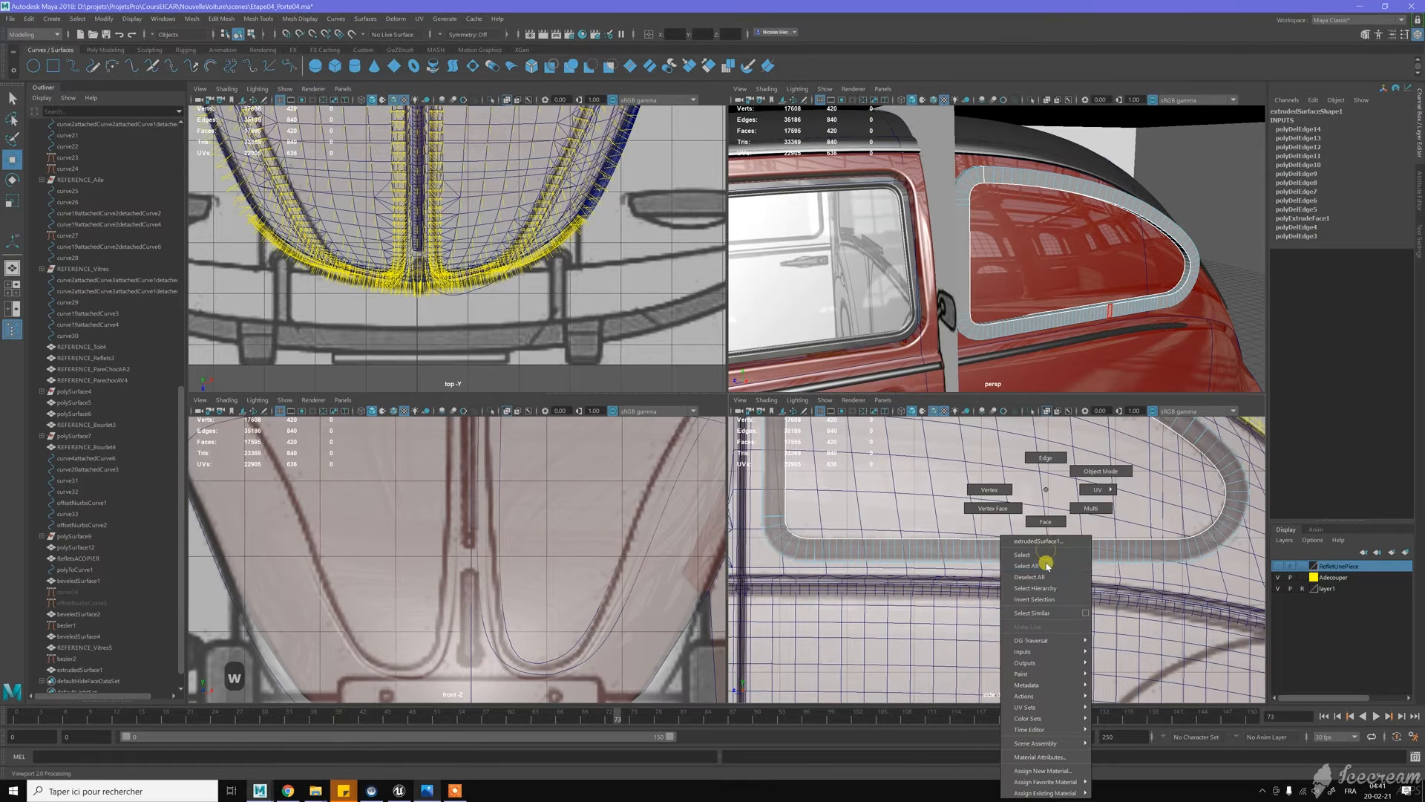
pyautogui.click(838, 512)
pyautogui.moveTo(824, 505); pyautogui.dragTo(1134, 577)
pyautogui.press('Delete')
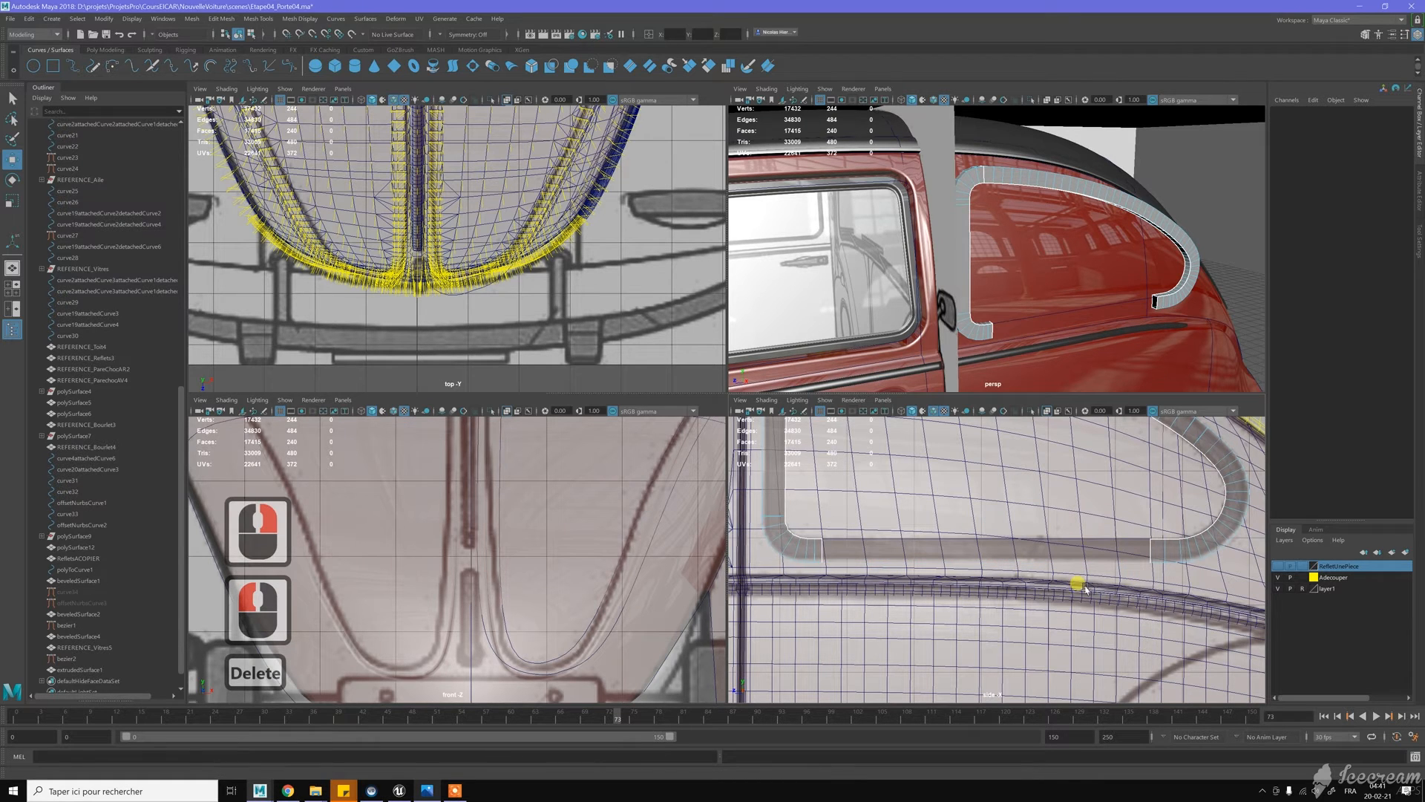
# Bridge the open border edges at the front corner and rear bend to rebuild the window frame's straight lower section with 0 divisions
pyautogui.moveTo(816, 549); pyautogui.dragTo(821, 550, button='right')
pyautogui.click(822, 550)
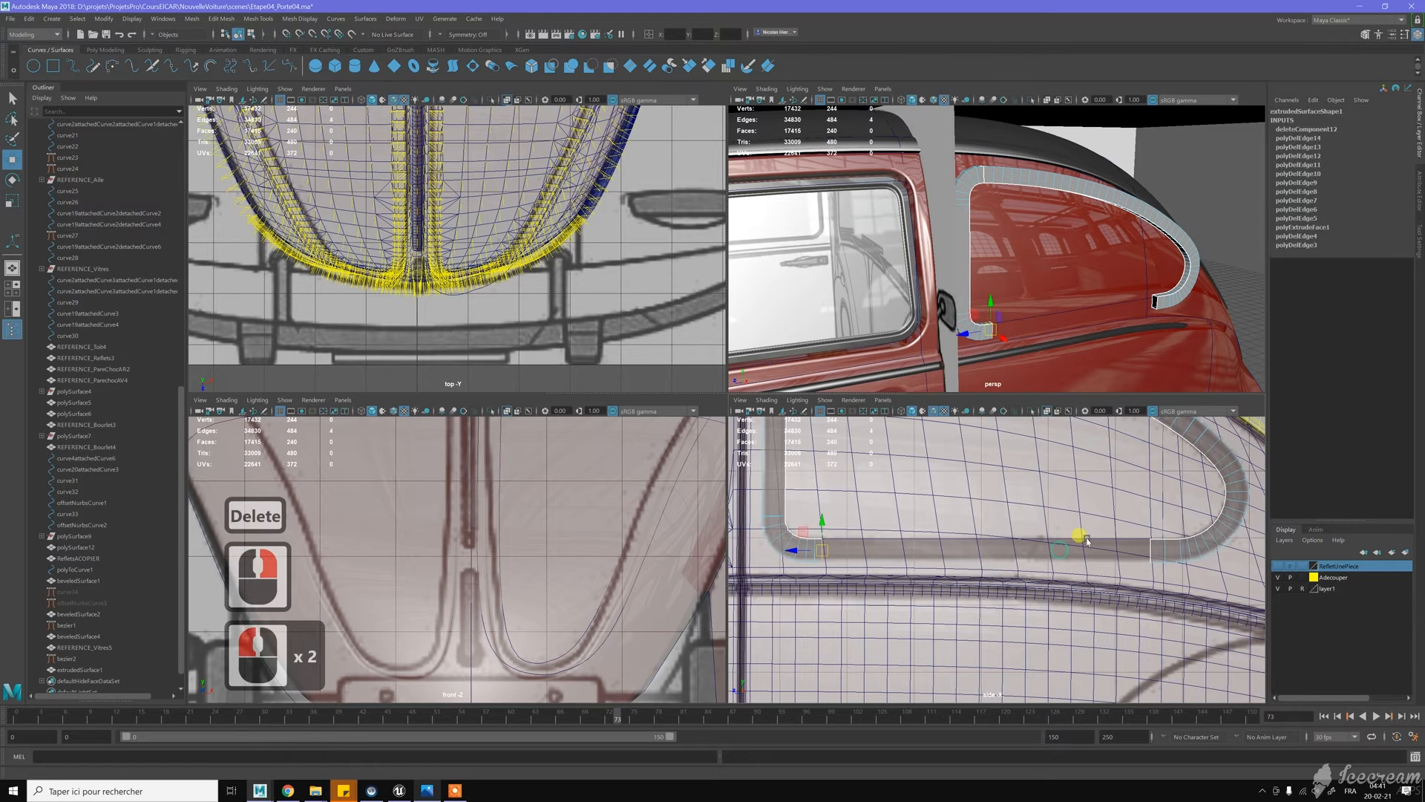
pyautogui.keyDown('shift'); pyautogui.doubleClick(1150, 548); pyautogui.keyUp('shift')
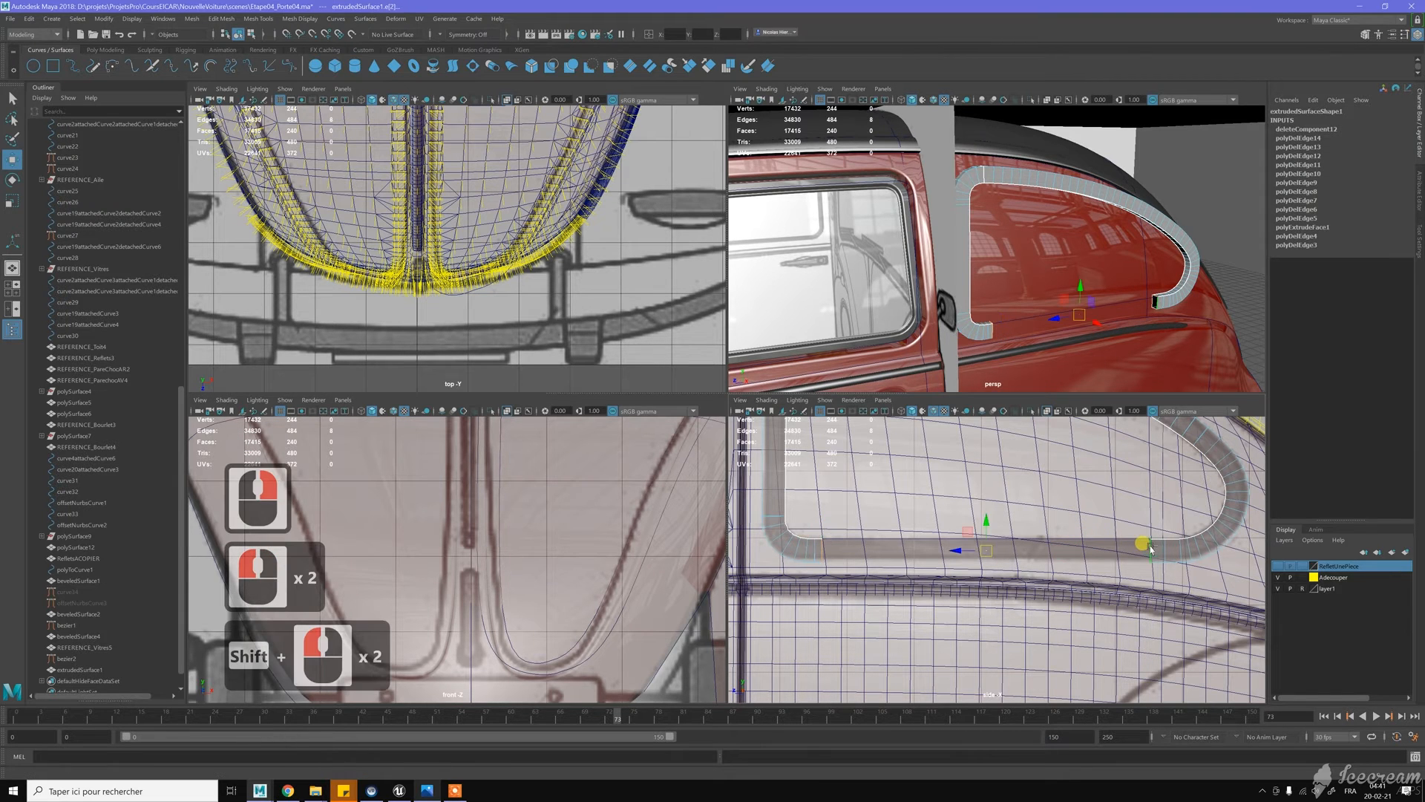
pyautogui.keyDown('shift'); pyautogui.moveTo(1152, 549); pyautogui.dragTo(1128, 673, button='right'); pyautogui.keyUp('shift')
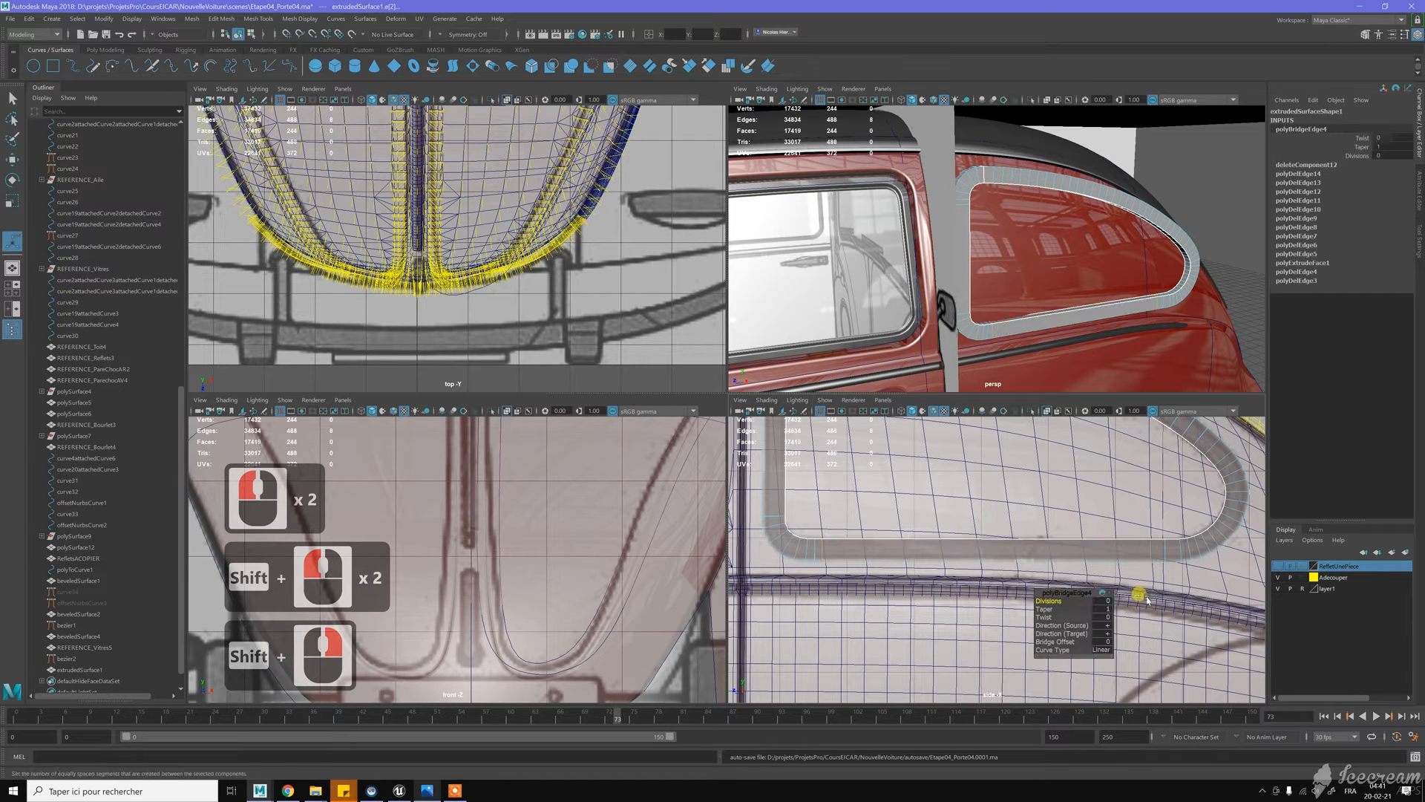
pyautogui.press('w')
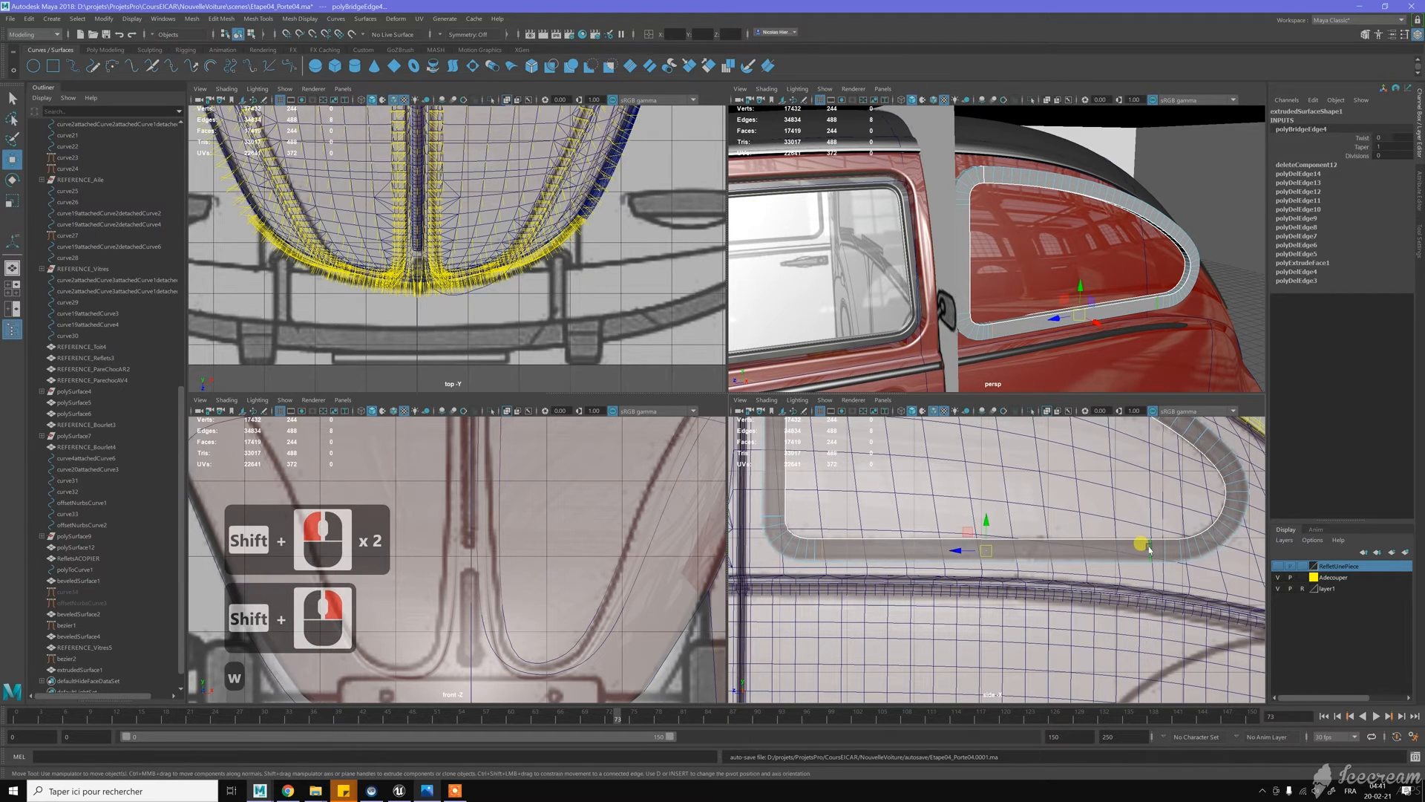
# Delete two cross-section edge loops of the window frame where its rebuilt lower section meets the rear bend
pyautogui.click(1149, 550)
pyautogui.doubleClick(1149, 549)
pyautogui.hotkey('ctrl', 'BackSpace')
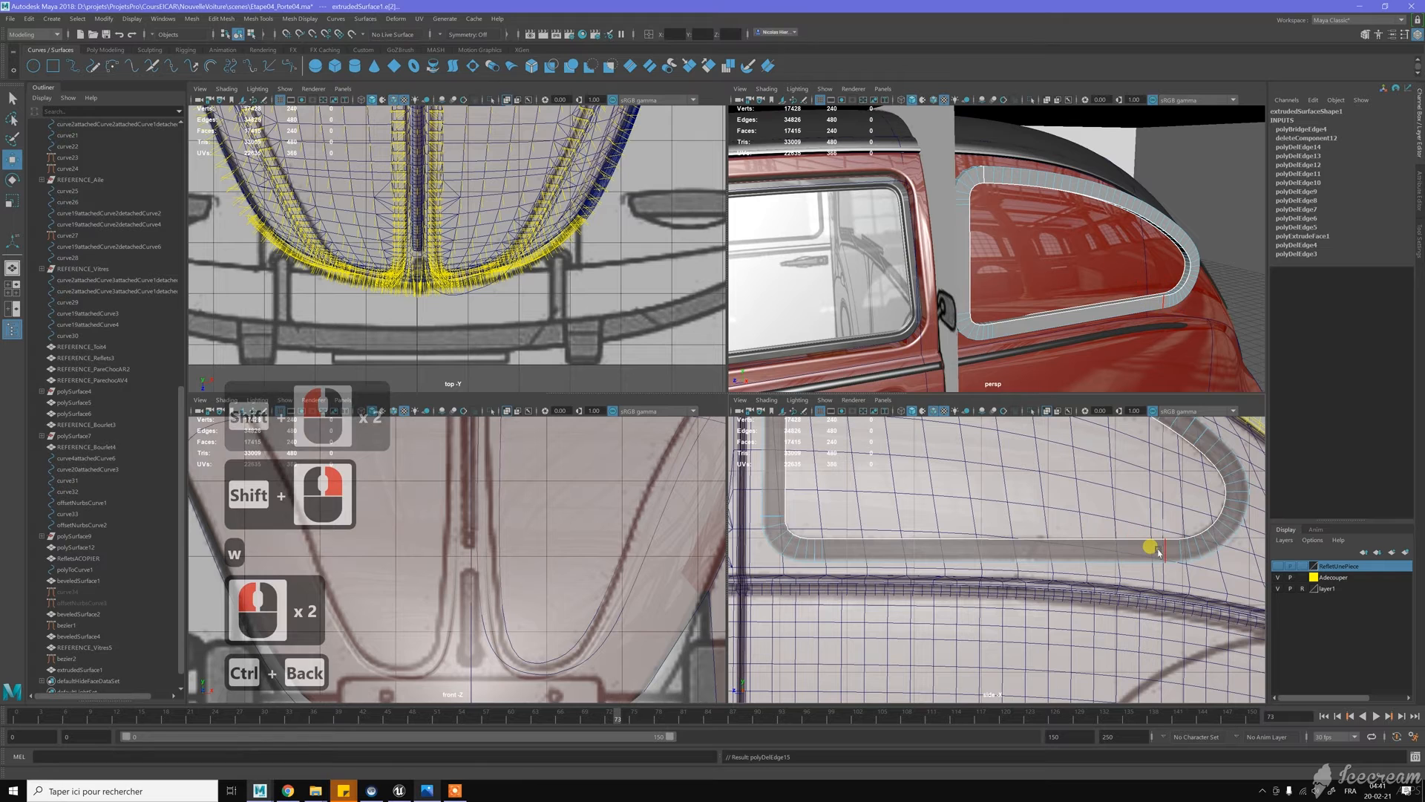
pyautogui.doubleClick(1158, 550)
pyautogui.hotkey('ctrl', 'BackSpace')
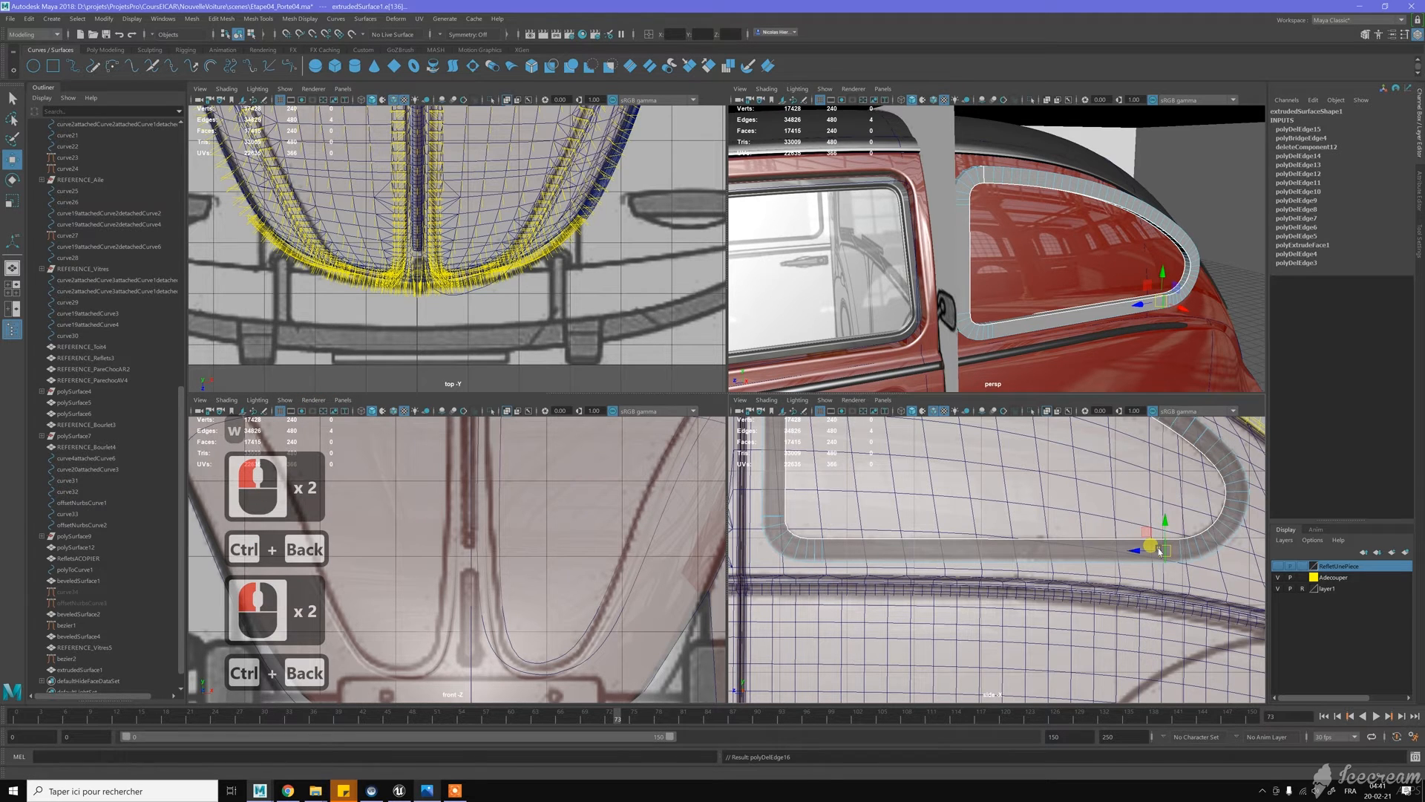
pyautogui.press('w')
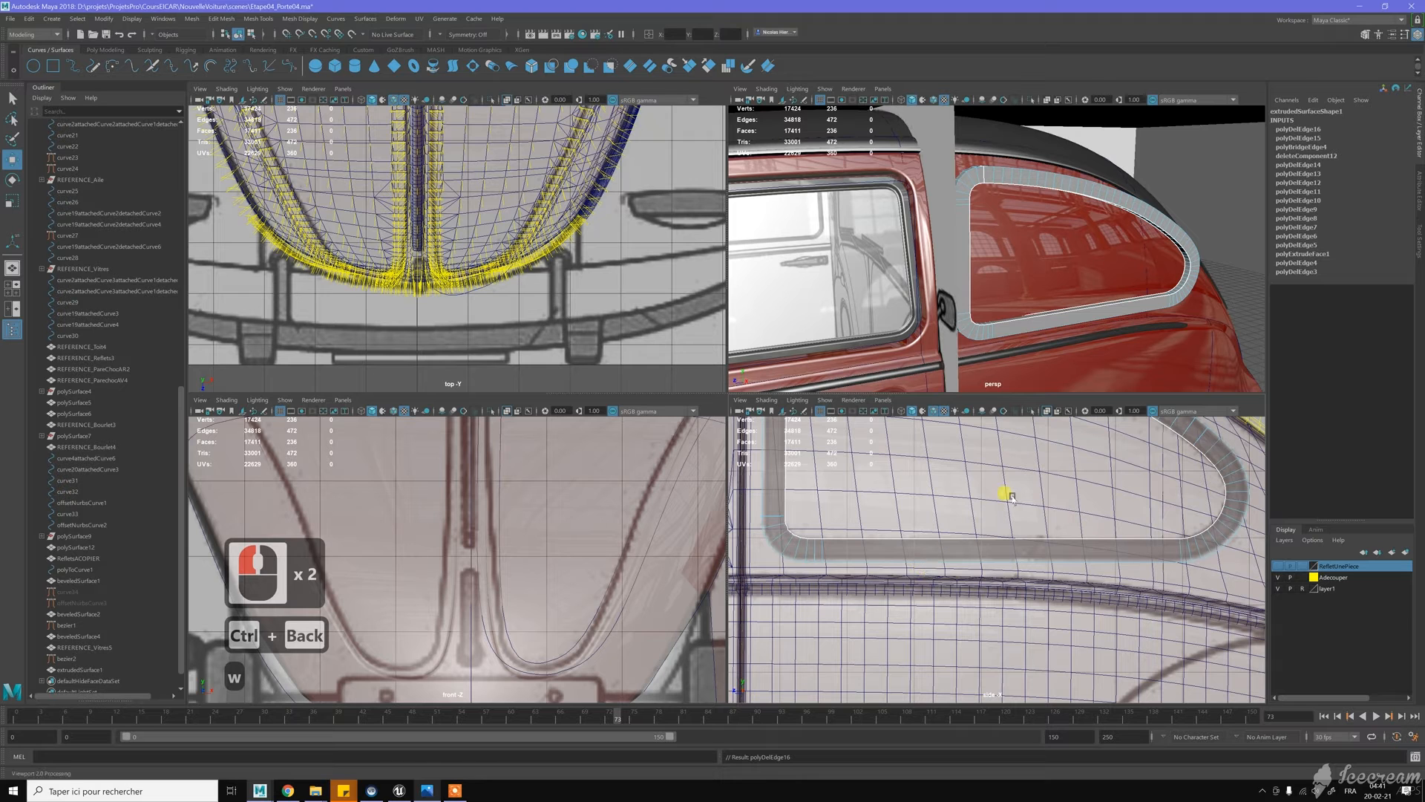
# Delete the window frame's non-deformer history
pyautogui.keyDown('alt'); pyautogui.moveTo(1027, 293); pyautogui.dragTo(1010, 295); pyautogui.keyUp('alt')
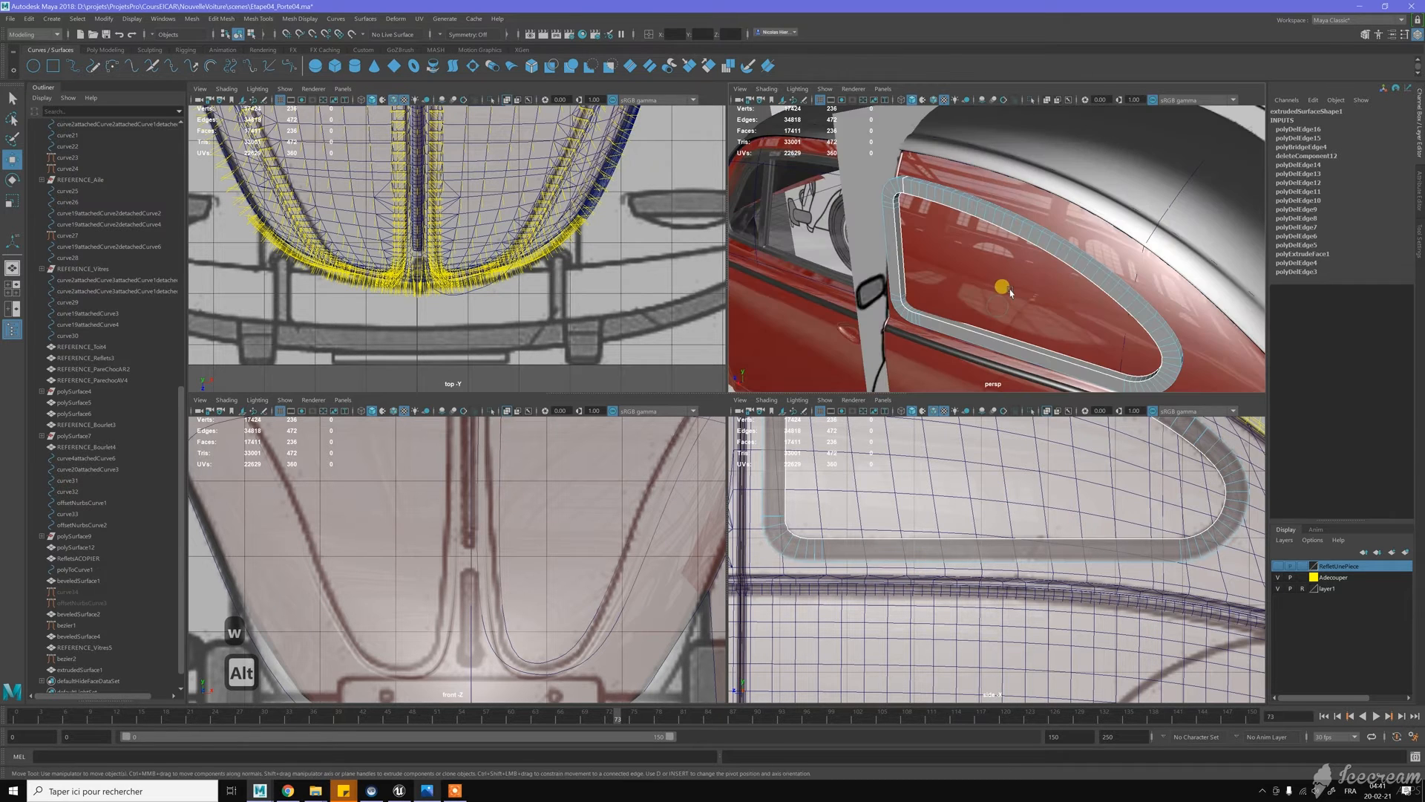
pyautogui.keyDown('alt'); pyautogui.moveTo(1036, 282); pyautogui.dragTo(1010, 272, button='middle'); pyautogui.keyUp('alt')
pyautogui.moveTo(1010, 271)
pyautogui.keyDown('alt'); pyautogui.mouseDown(button='right')
pyautogui.moveTo(991, 269)
pyautogui.moveTo(996, 256)
pyautogui.moveTo(1011, 280)
pyautogui.mouseUp(button='right'); pyautogui.keyUp('alt')
pyautogui.hotkey('alt', 'd')
pyautogui.press('w')
# Delete the face loops forming the window frame's outer side, inner side and back, keeping only the front strip
pyautogui.click(1022, 282)
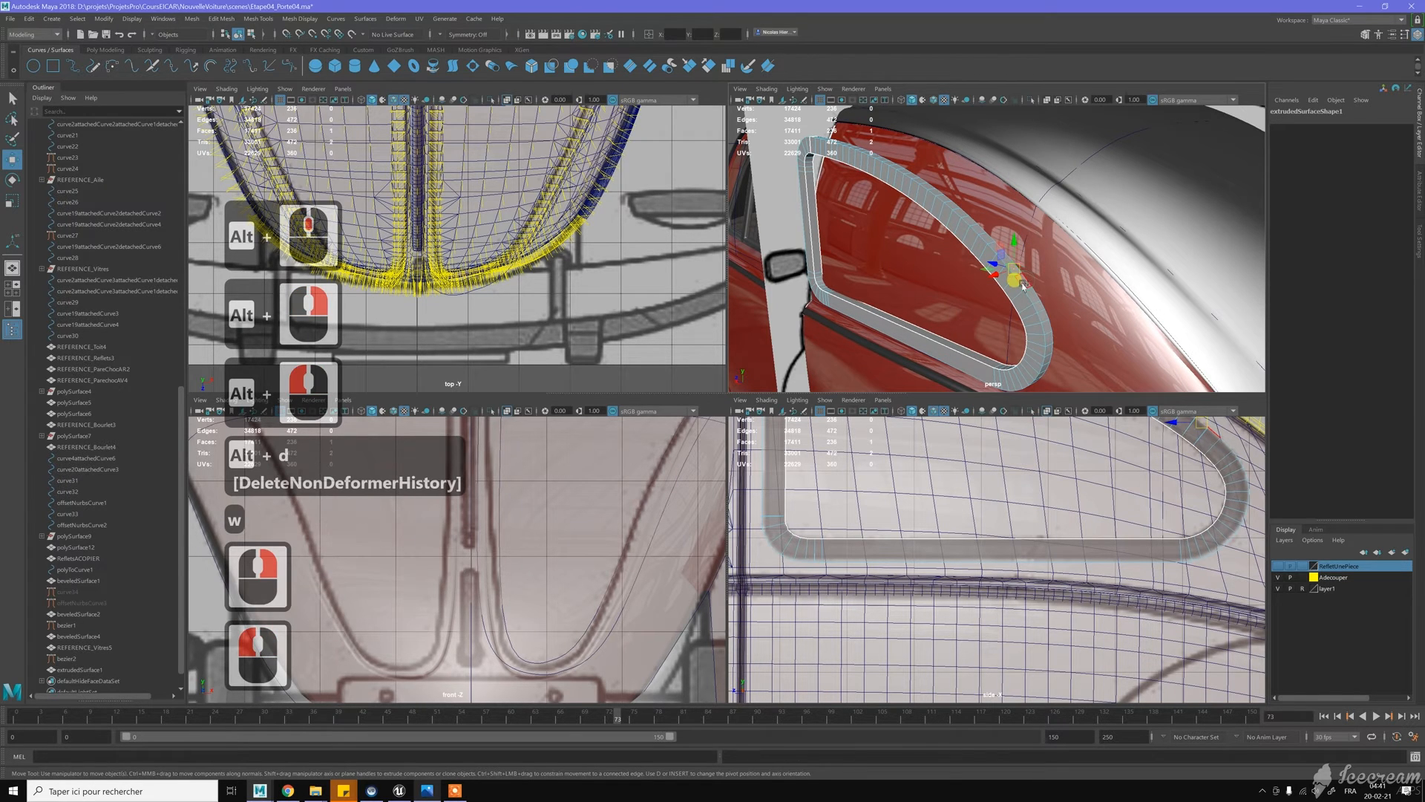
pyautogui.keyDown('shift'); pyautogui.doubleClick(965, 350); pyautogui.keyUp('shift')
pyautogui.scroll(4, 971, 354)
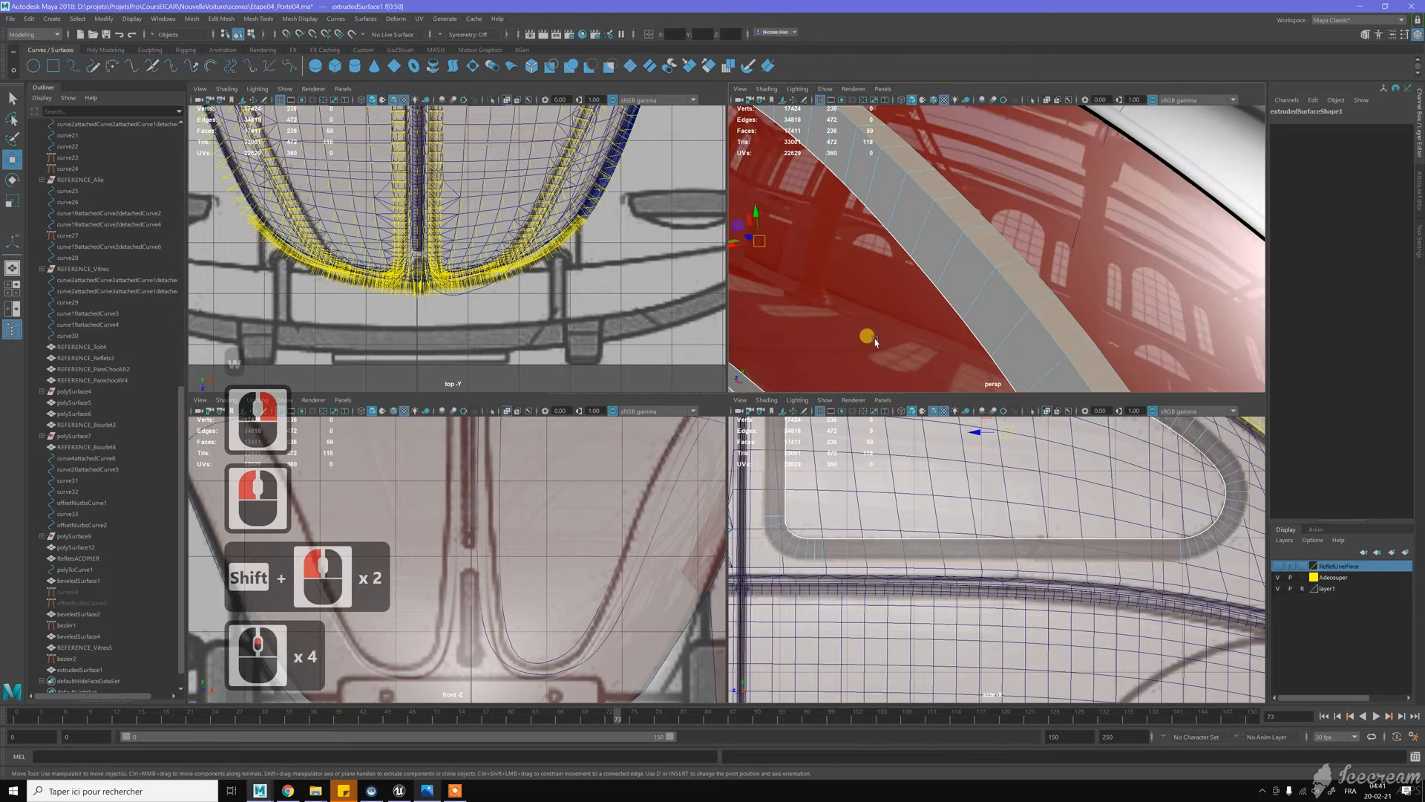
pyautogui.keyDown('alt'); pyautogui.moveTo(1024, 279); pyautogui.dragTo(901, 296, button='middle'); pyautogui.keyUp('alt')
pyautogui.click(864, 305)
pyautogui.scroll(3, 792, 269)
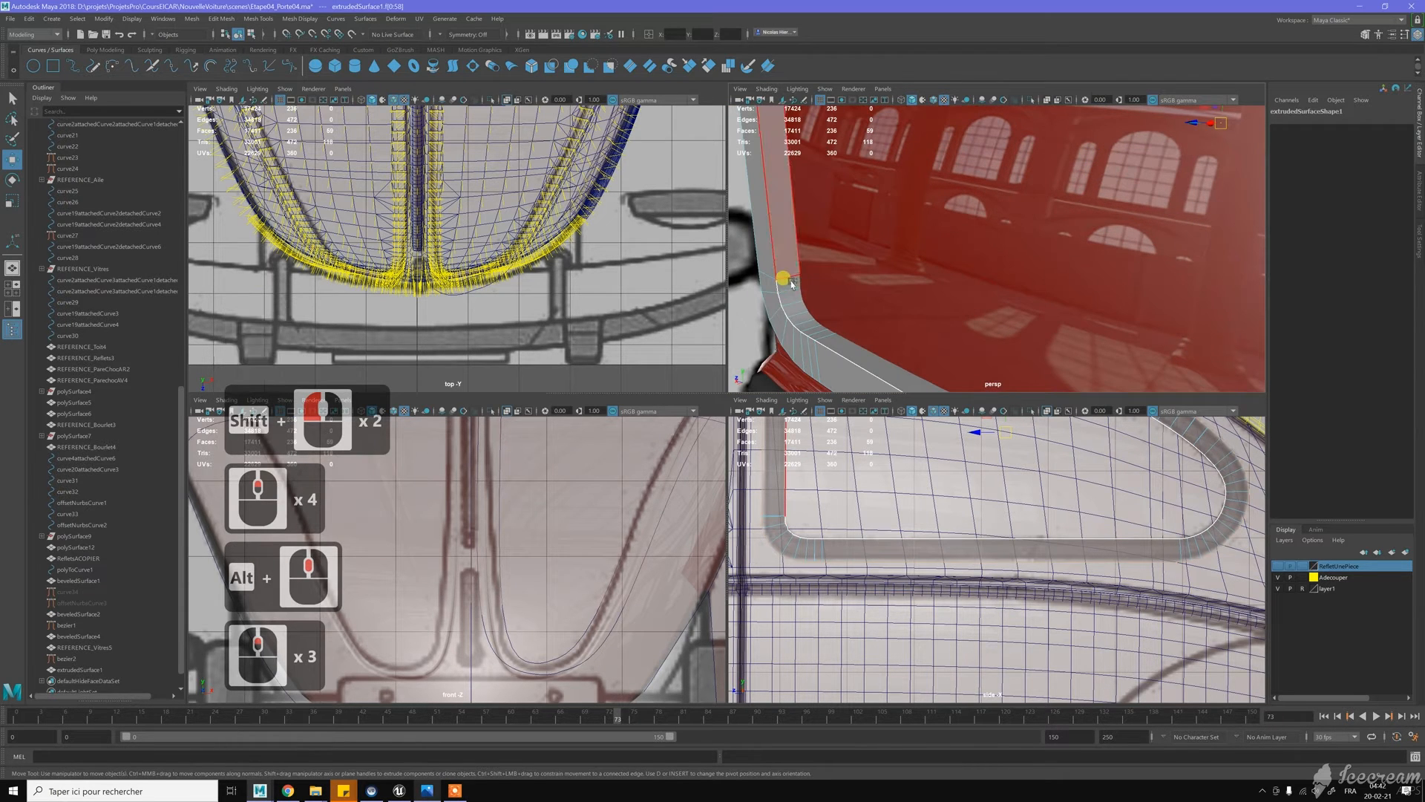
pyautogui.keyDown('shift'); pyautogui.click(787, 285); pyautogui.keyUp('shift')
pyautogui.keyDown('shift'); pyautogui.doubleClick(790, 286); pyautogui.keyUp('shift')
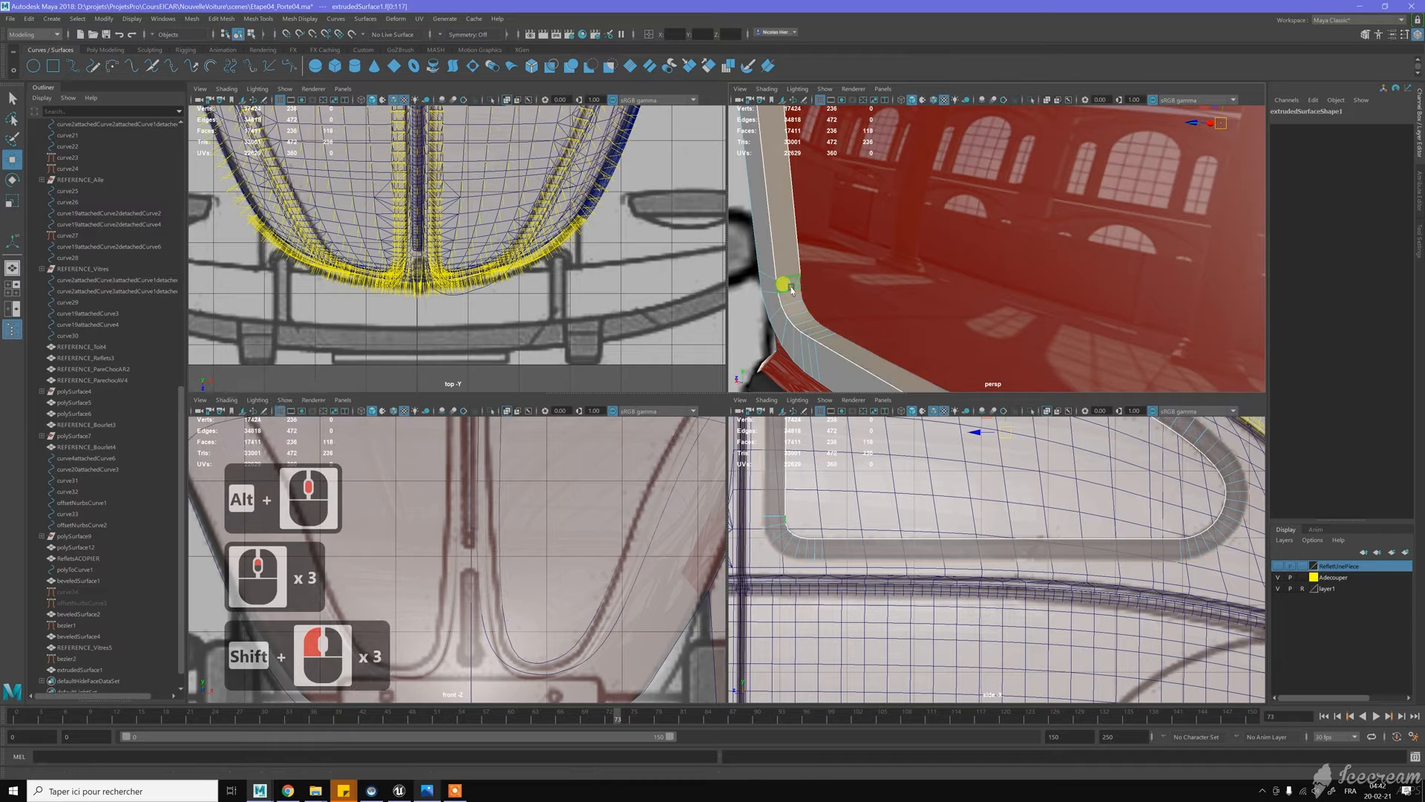
pyautogui.press('Delete')
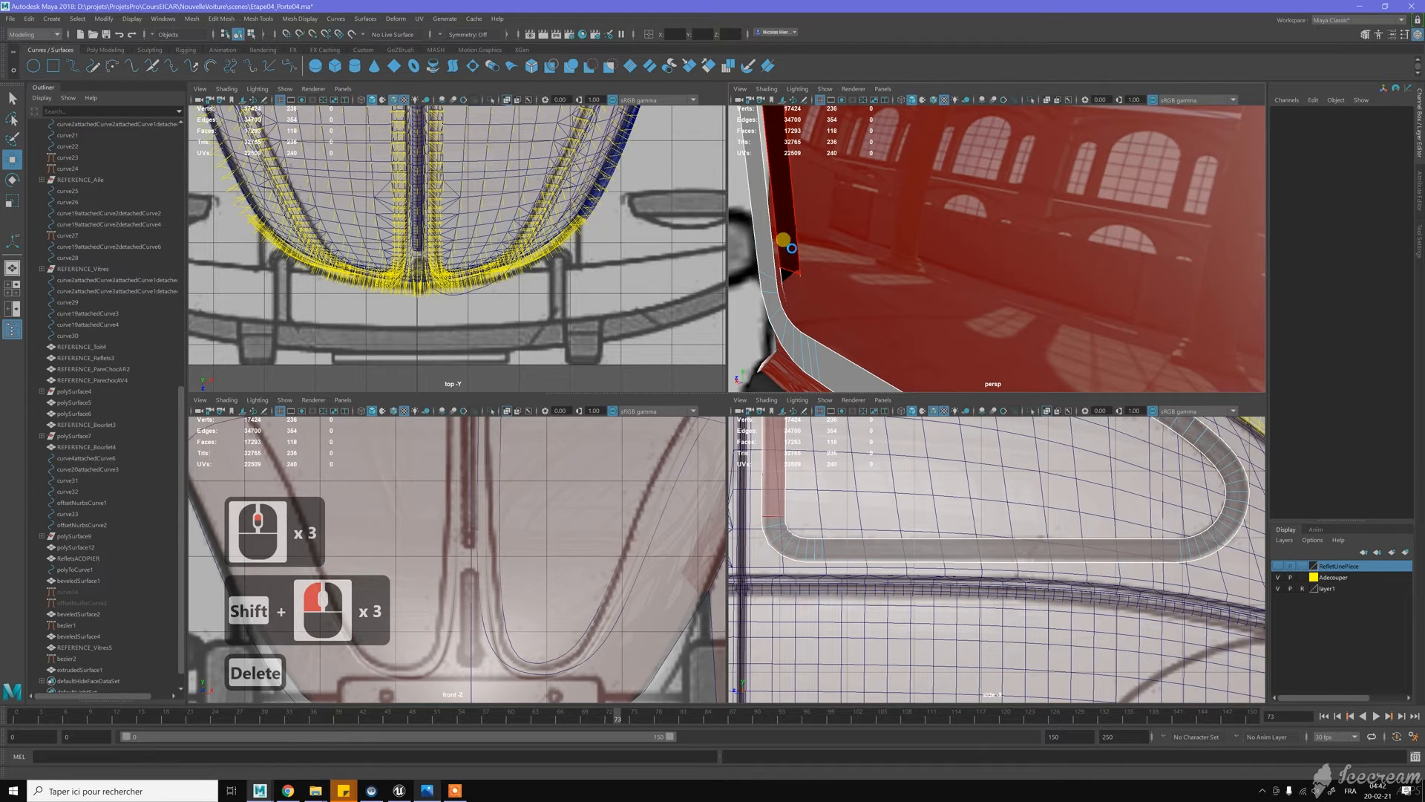
pyautogui.doubleClick(791, 248)
pyautogui.press('Delete')
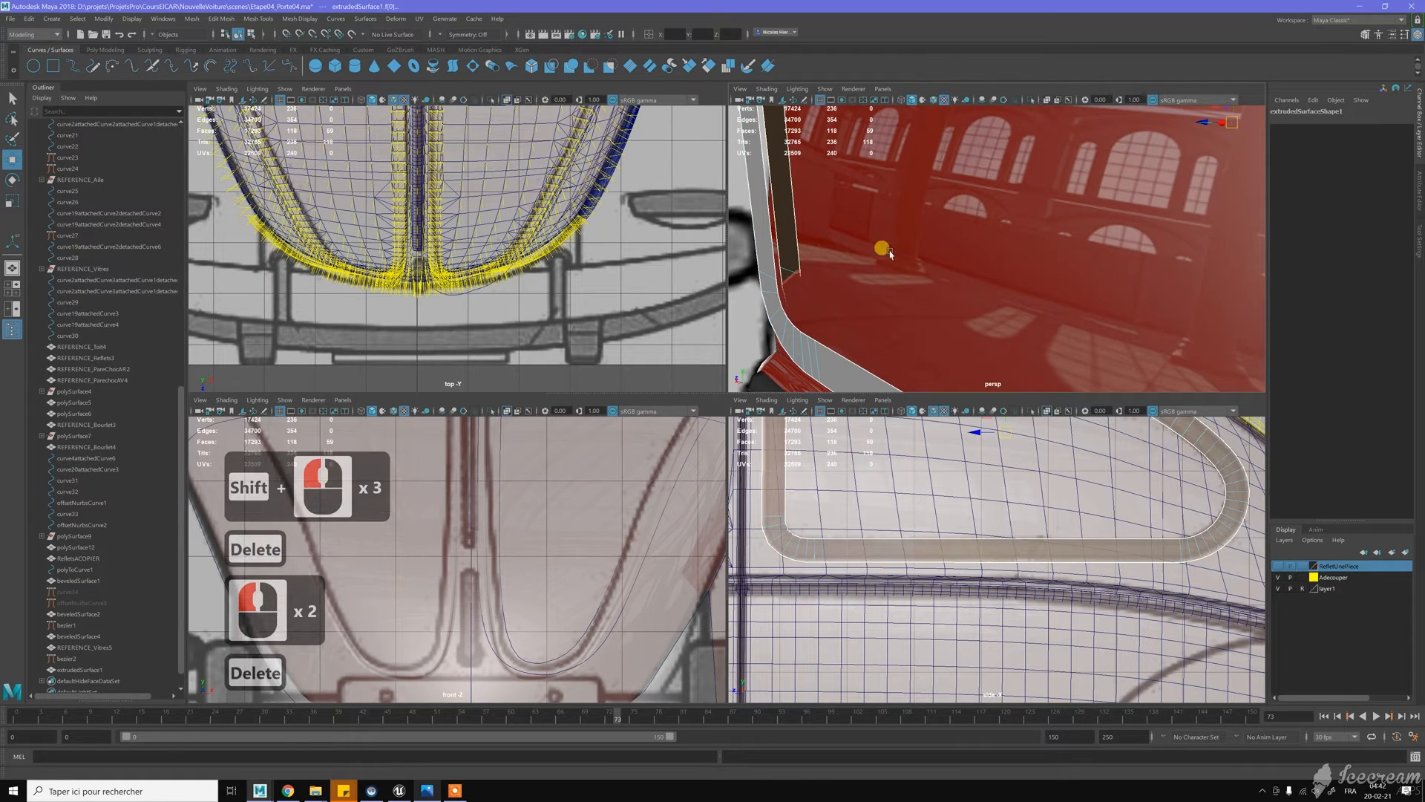
# Return to object mode and make the car body mesh REFERENCE_Vitres5 the live surface
pyautogui.scroll(-8, 891, 254)
pyautogui.keyDown('alt'); pyautogui.moveTo(1006, 262); pyautogui.dragTo(1029, 253); pyautogui.keyUp('alt')
pyautogui.press('w')
pyautogui.keyDown('alt'); pyautogui.moveTo(1029, 252); pyautogui.dragTo(986, 236, button='right'); pyautogui.keyUp('alt')
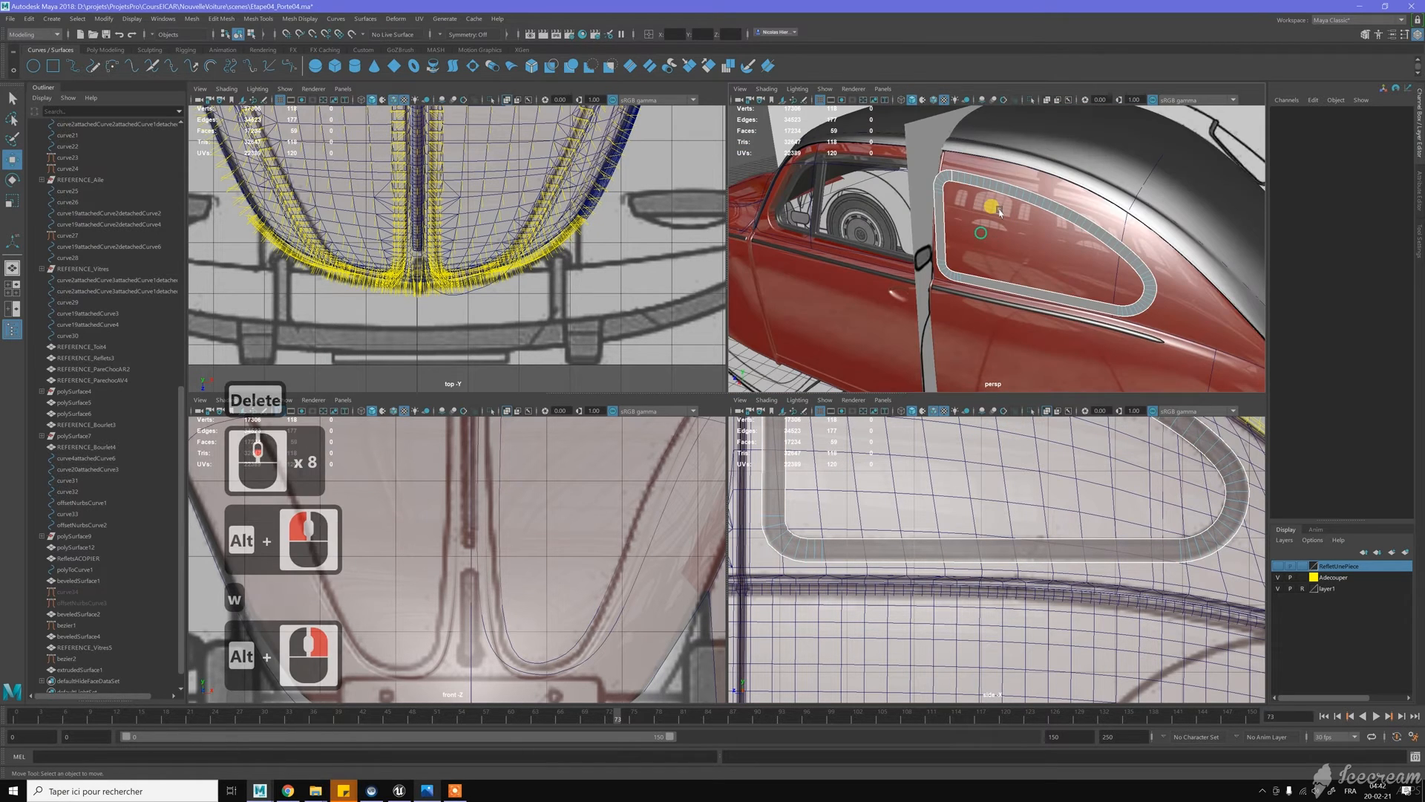
pyautogui.keyDown('alt'); pyautogui.moveTo(999, 212); pyautogui.dragTo(1015, 194); pyautogui.keyUp('alt')
pyautogui.moveTo(1013, 193); pyautogui.dragTo(1042, 181, button='right')
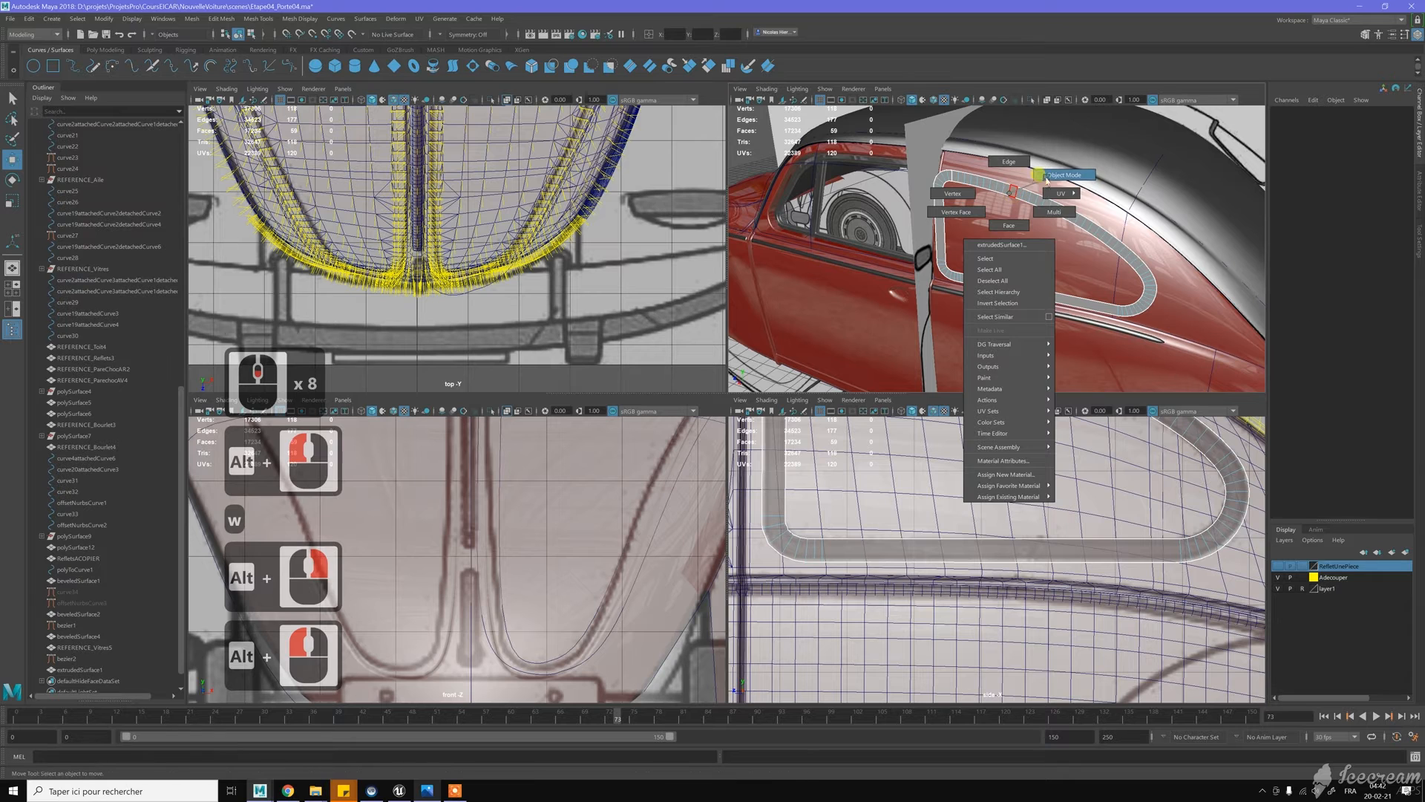
pyautogui.click(1023, 189)
pyautogui.click(1031, 197)
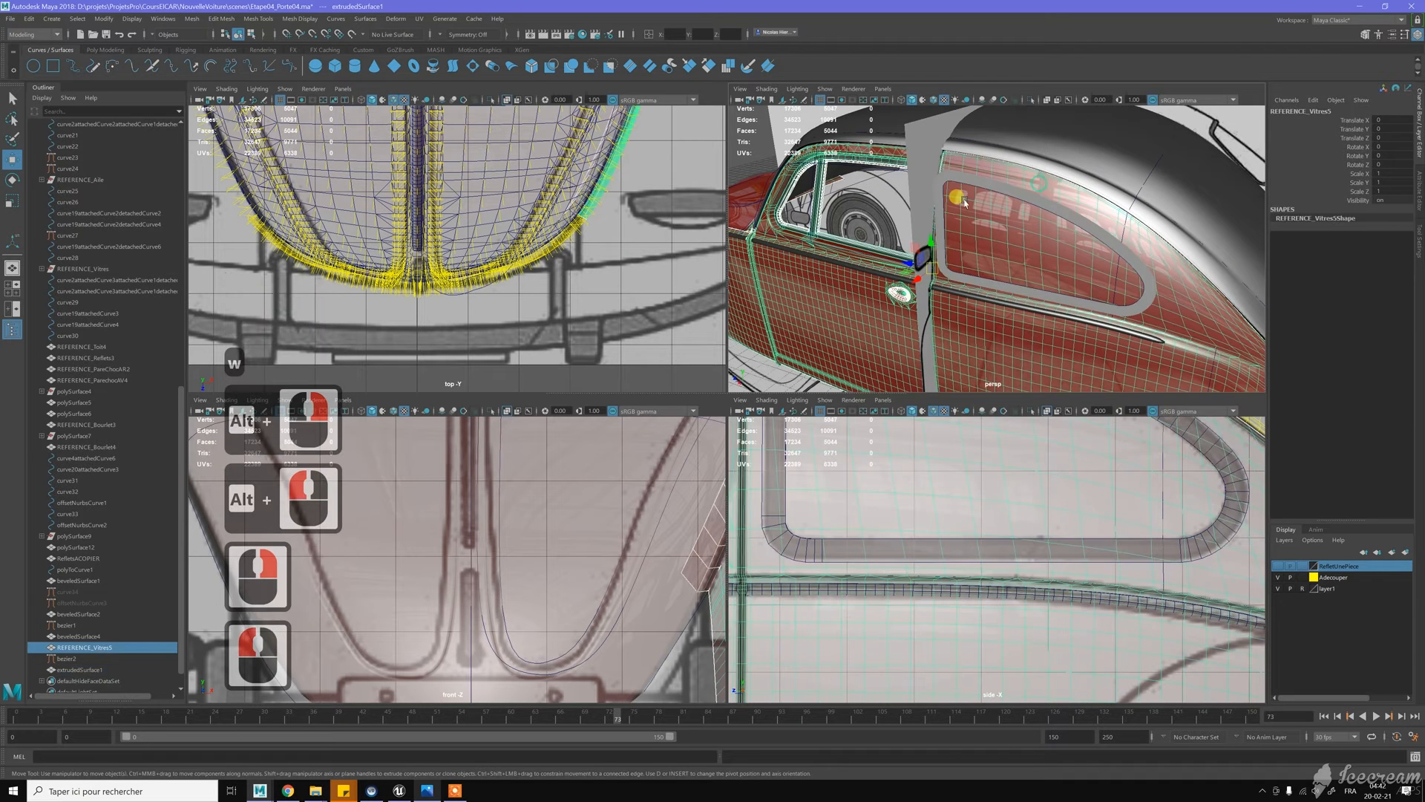
pyautogui.click(352, 35)
# Select all faces of the window frame strip and move them so they snap onto the live body surface
pyautogui.keyDown('alt'); pyautogui.moveTo(996, 221); pyautogui.dragTo(967, 231); pyautogui.keyUp('alt')
pyautogui.click(967, 230)
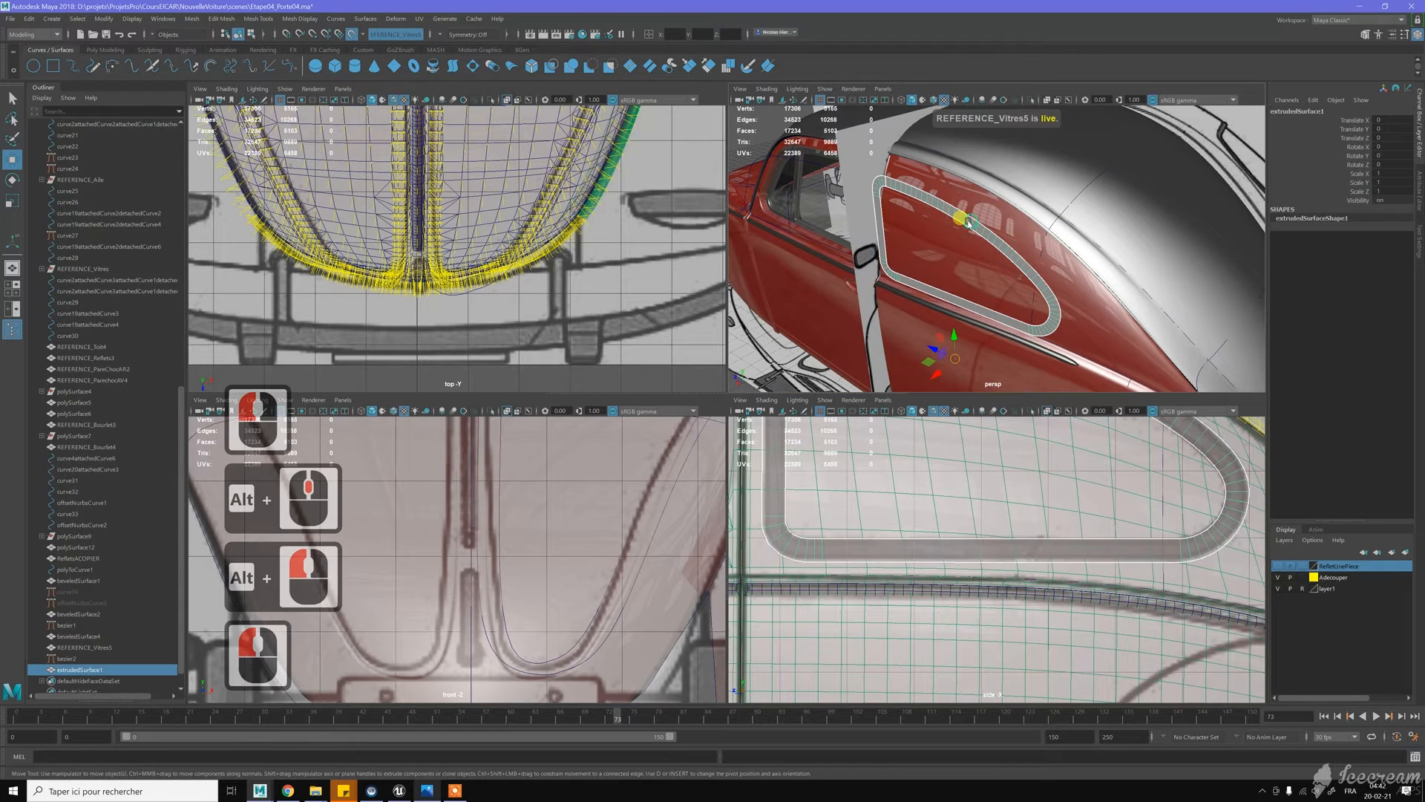
pyautogui.rightClick(970, 222)
pyautogui.moveTo(975, 244); pyautogui.dragTo(972, 251, button='right')
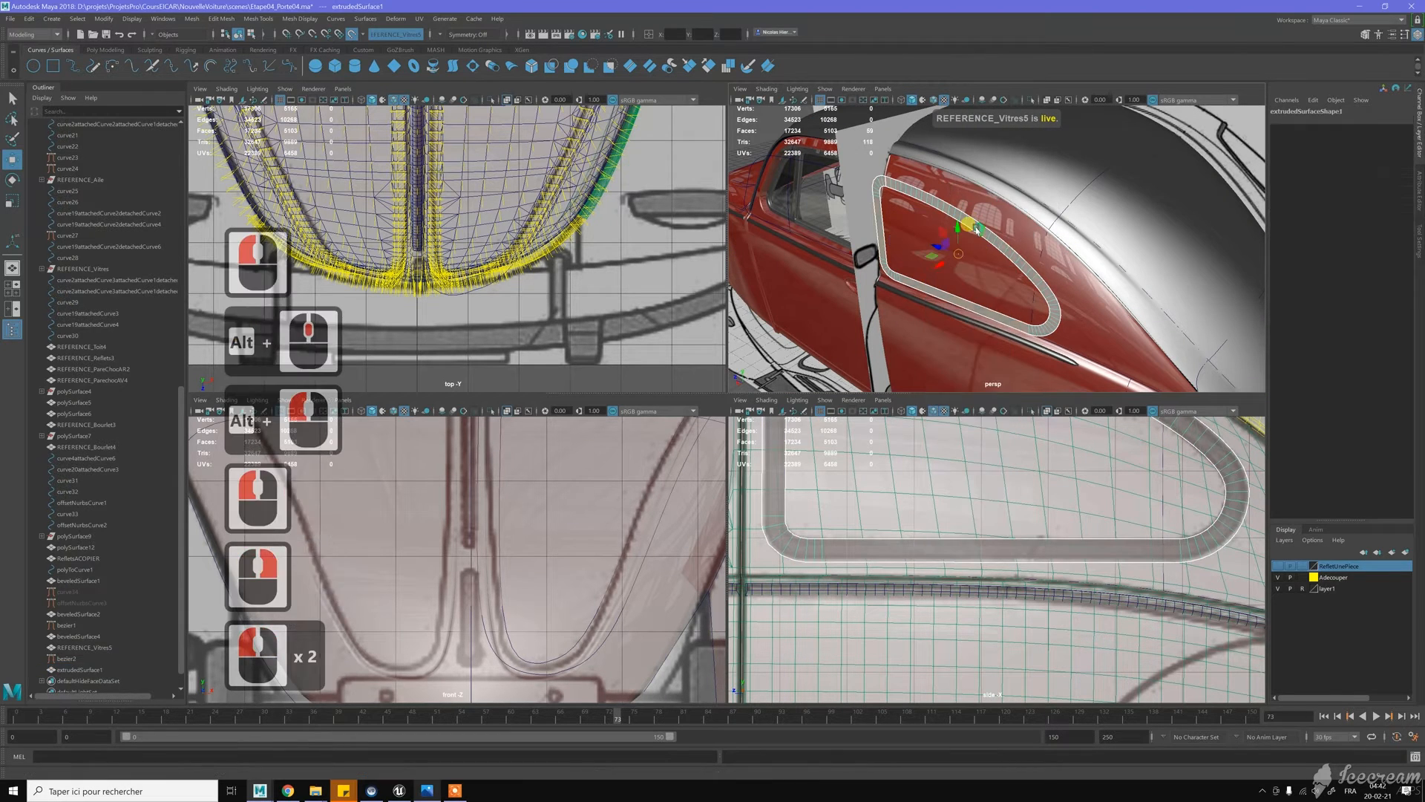
pyautogui.doubleClick(963, 227)
pyautogui.keyDown('alt'); pyautogui.moveTo(1081, 499); pyautogui.dragTo(1046, 630, button='middle'); pyautogui.keyUp('alt')
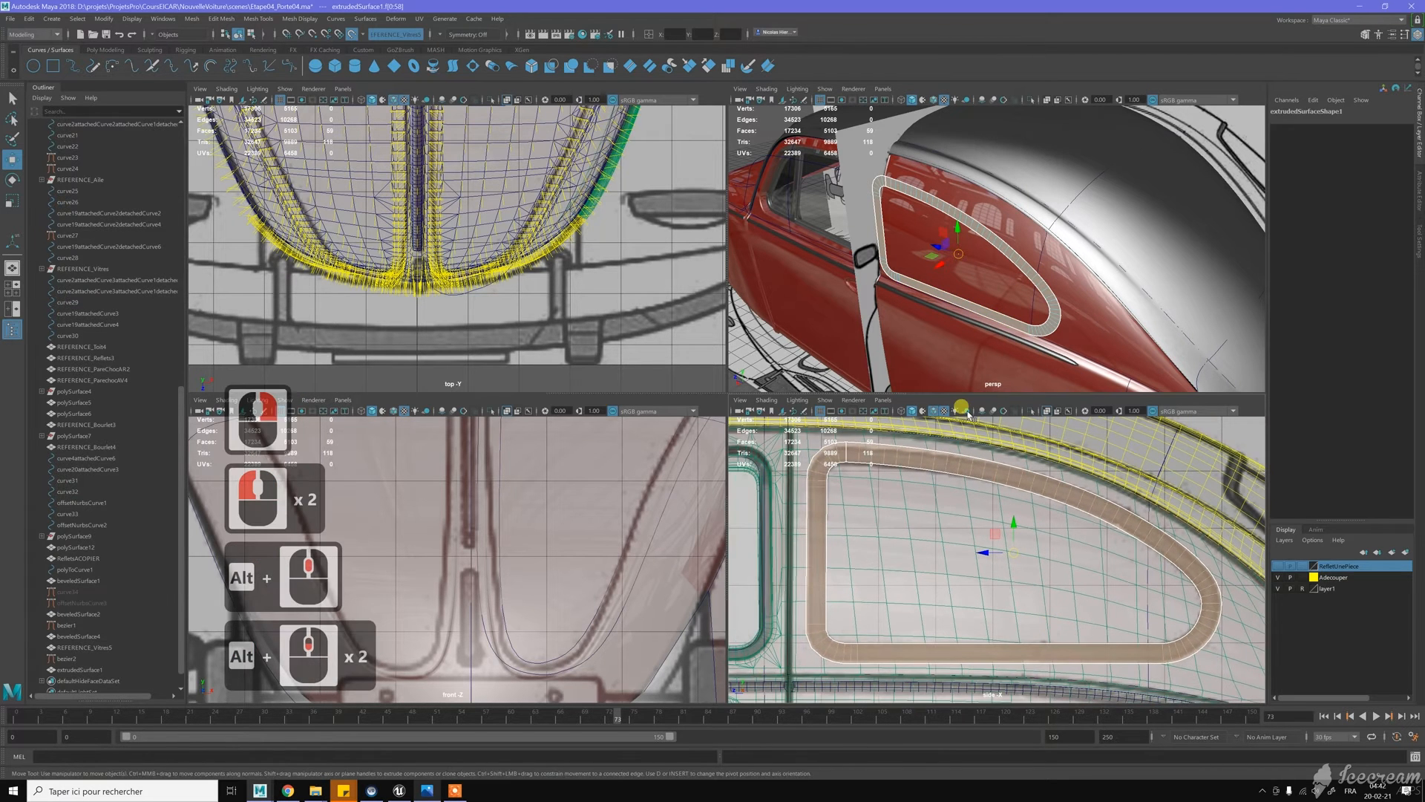
pyautogui.moveTo(939, 268); pyautogui.dragTo(940, 266)
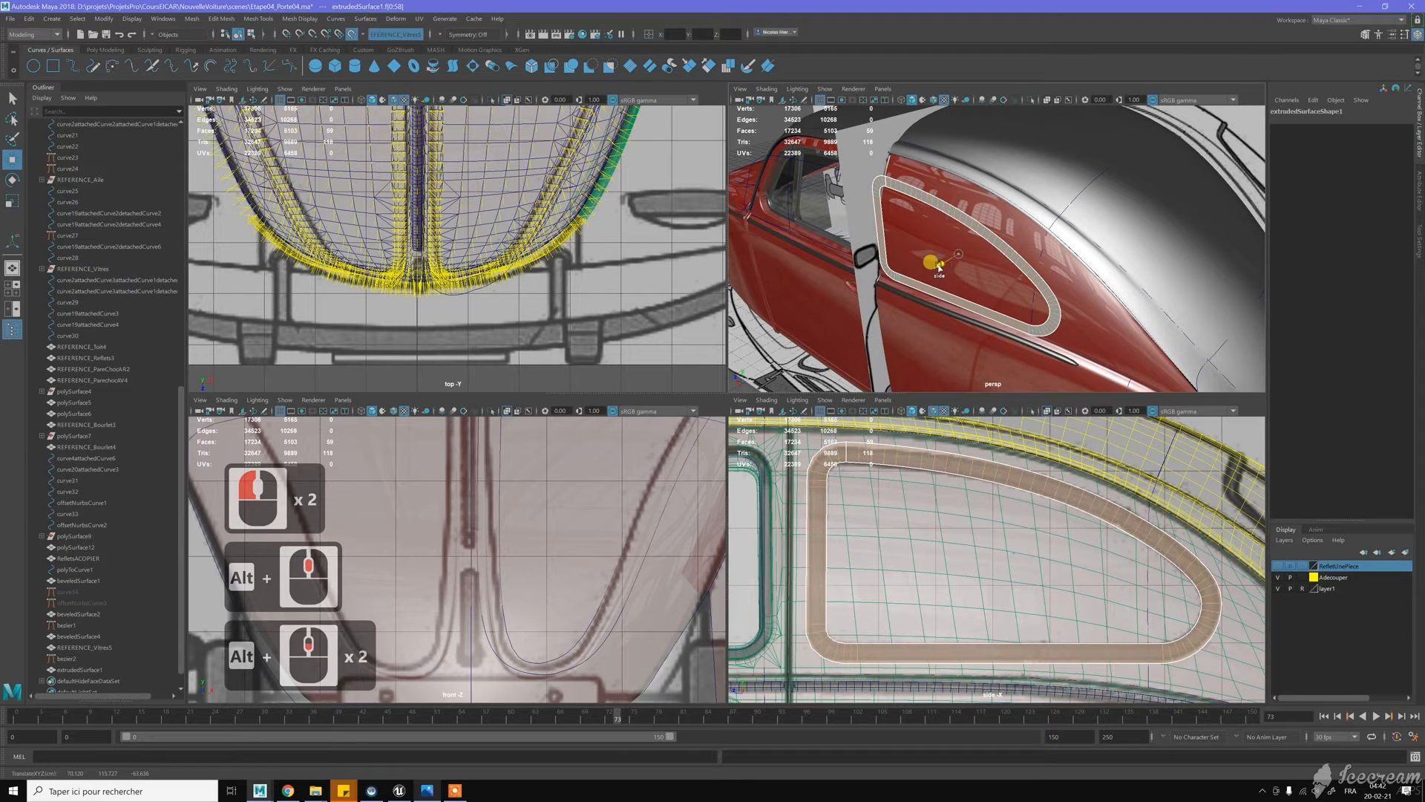
pyautogui.moveTo(939, 265); pyautogui.dragTo(976, 281)
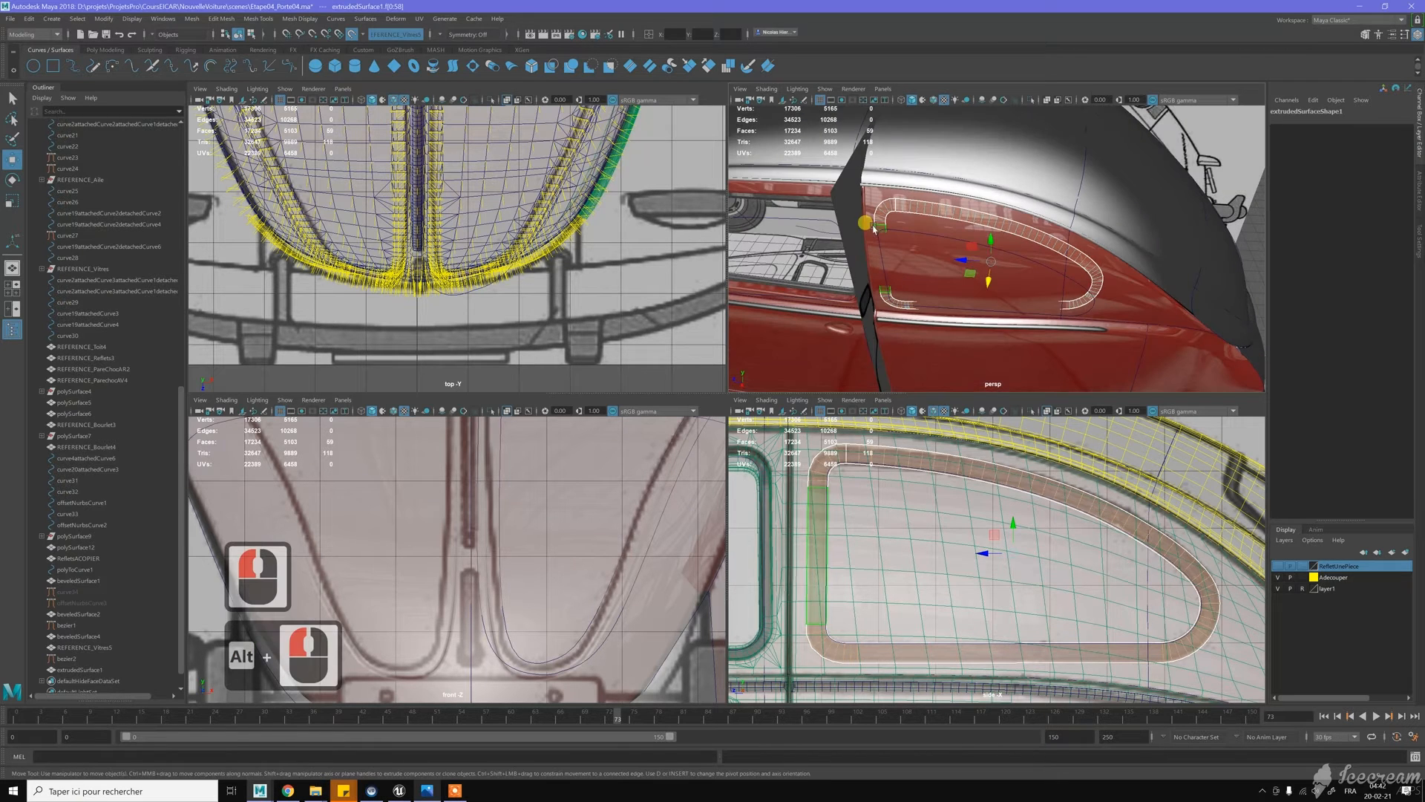
# Put the window frame strip back in object mode and isolate it in the perspective view
pyautogui.moveTo(883, 264)
pyautogui.mouseDown()
pyautogui.moveTo(885, 287)
pyautogui.moveTo(958, 302)
pyautogui.moveTo(899, 267)
pyautogui.mouseUp()
pyautogui.scroll(3, 900, 267)
pyautogui.keyDown('alt'); pyautogui.moveTo(900, 267); pyautogui.dragTo(1034, 280, button='middle'); pyautogui.keyUp('alt')
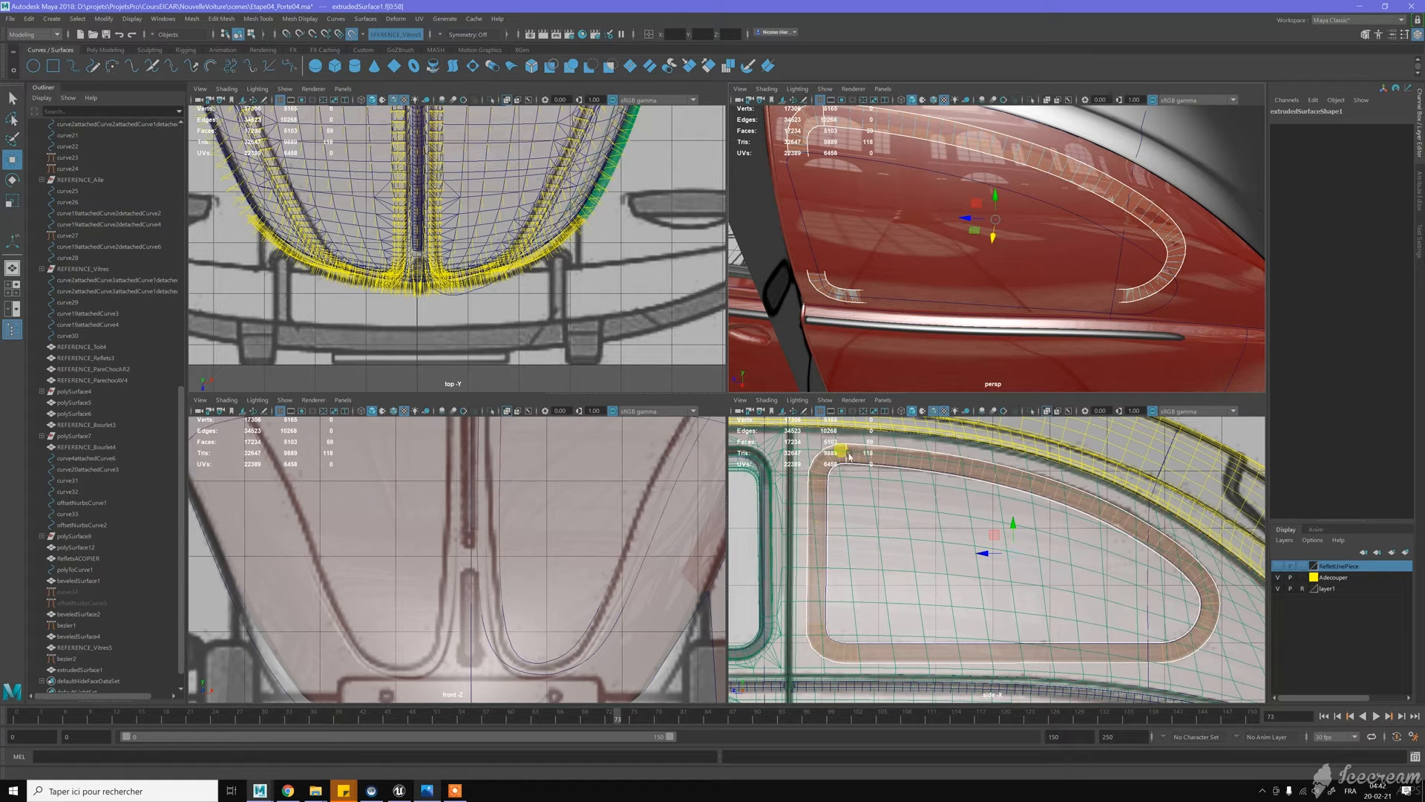
pyautogui.keyDown('alt'); pyautogui.middleClick(947, 247); pyautogui.keyUp('alt')
pyautogui.keyDown('alt'); pyautogui.middleClick(946, 247); pyautogui.keyUp('alt')
pyautogui.keyDown('alt'); pyautogui.moveTo(946, 247); pyautogui.dragTo(950, 246, button='middle'); pyautogui.keyUp('alt')
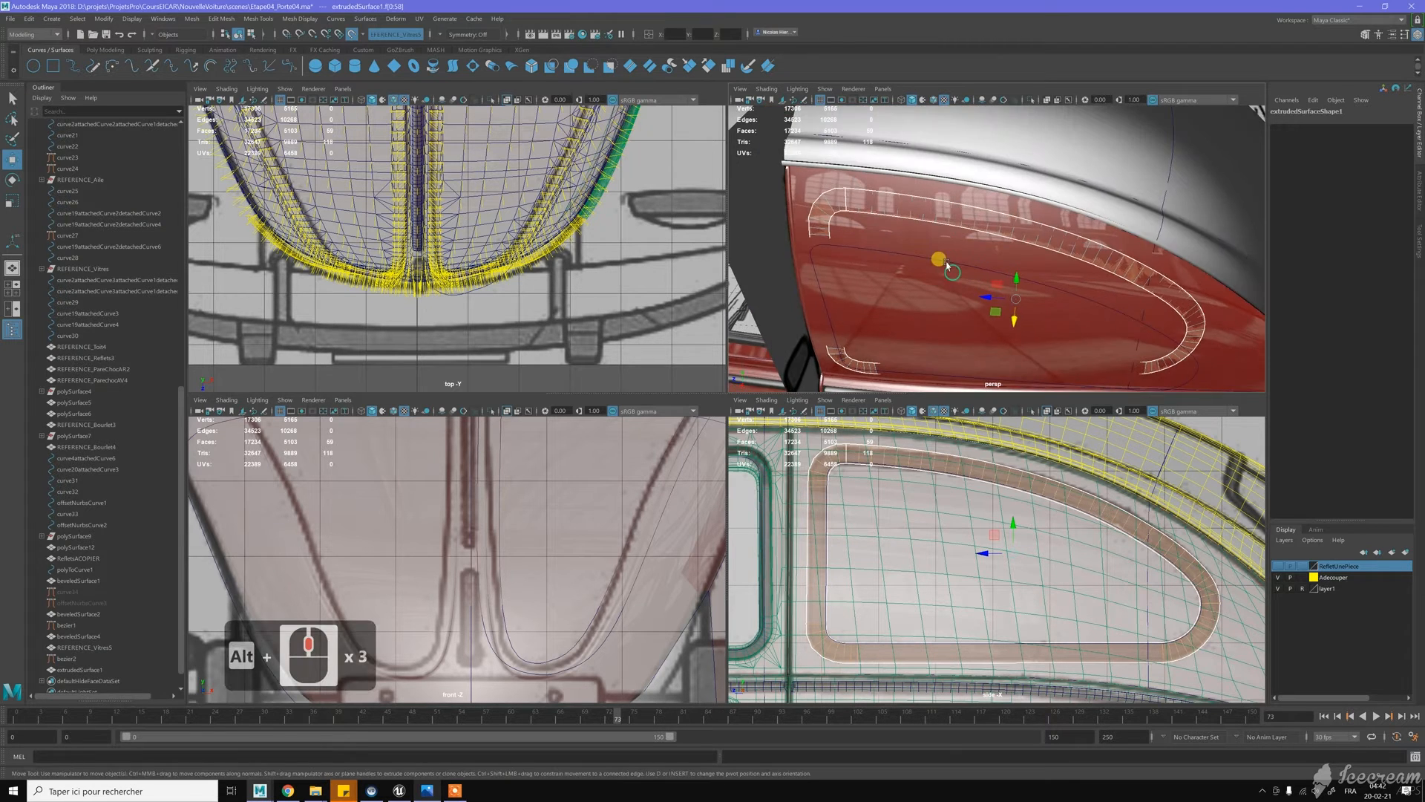
pyautogui.keyDown('alt'); pyautogui.moveTo(950, 246); pyautogui.dragTo(991, 222); pyautogui.keyUp('alt')
pyautogui.press('w')
pyautogui.moveTo(1019, 223); pyautogui.dragTo(1020, 194, button='right')
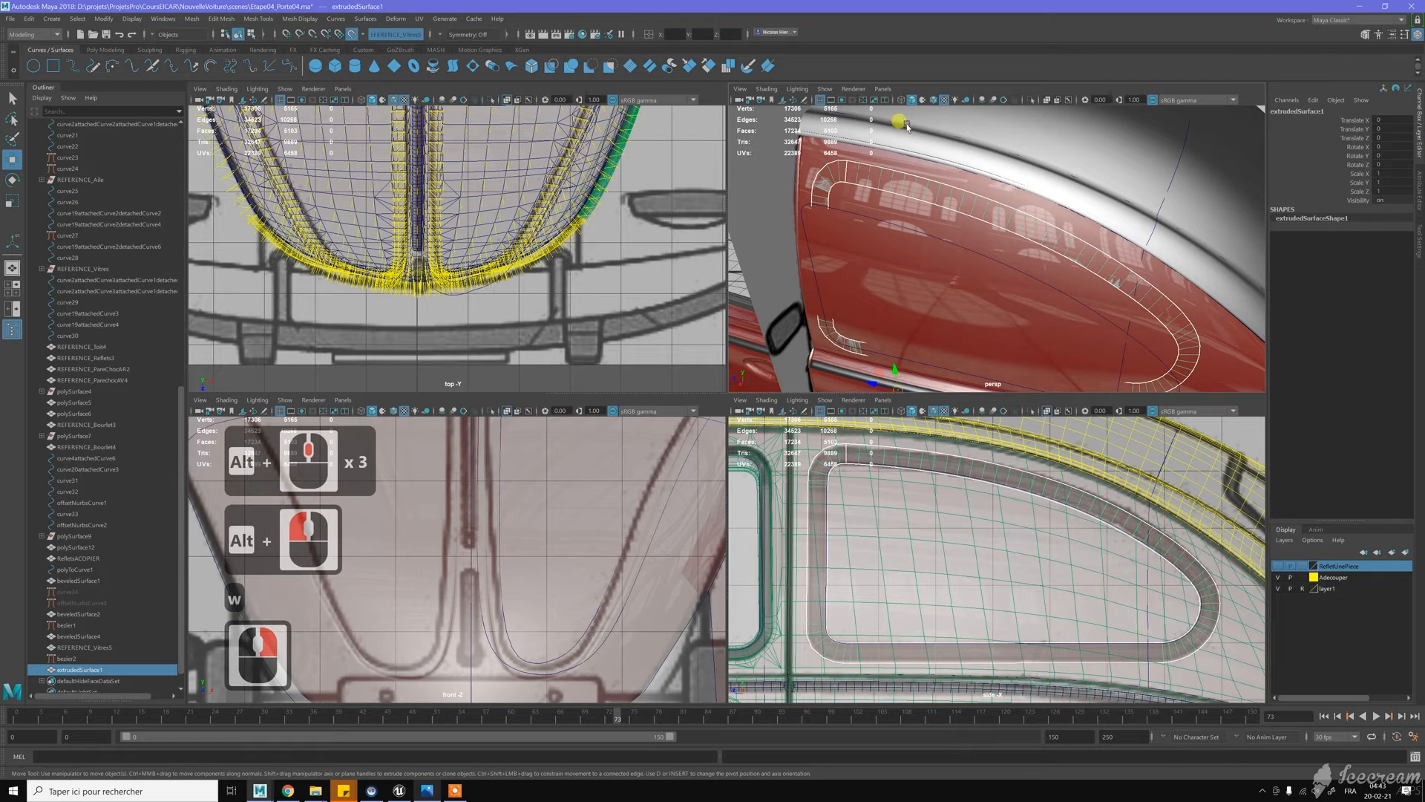
pyautogui.click(1030, 99)
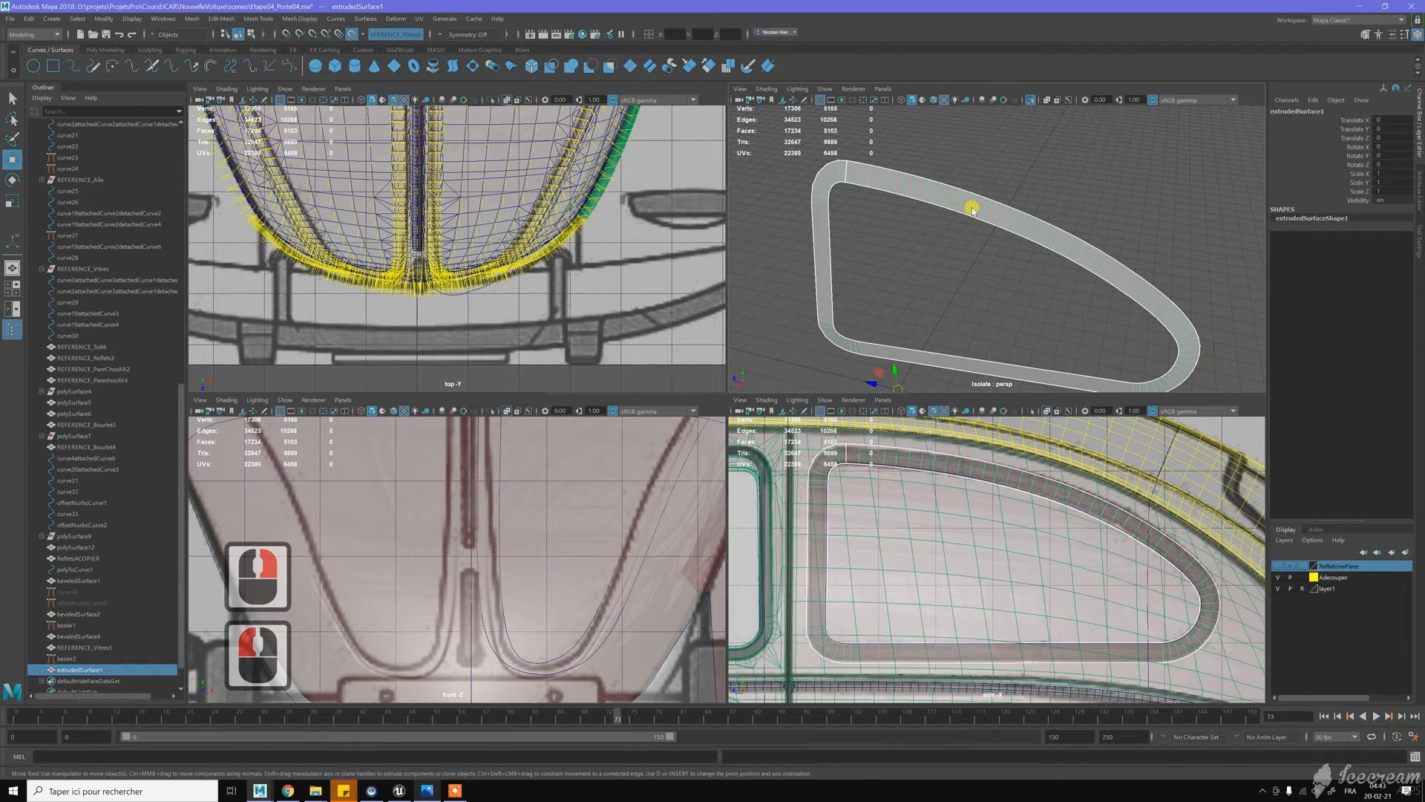
# Insert 9 equally spaced edge loops across the window frame's straight lower section using the Insert Edge Loop tool's multiple-loops option
pyautogui.keyDown('shift'); pyautogui.rightClick(972, 210); pyautogui.keyUp('shift')
pyautogui.keyDown('shift'); pyautogui.rightClick(902, 226); pyautogui.keyUp('shift')
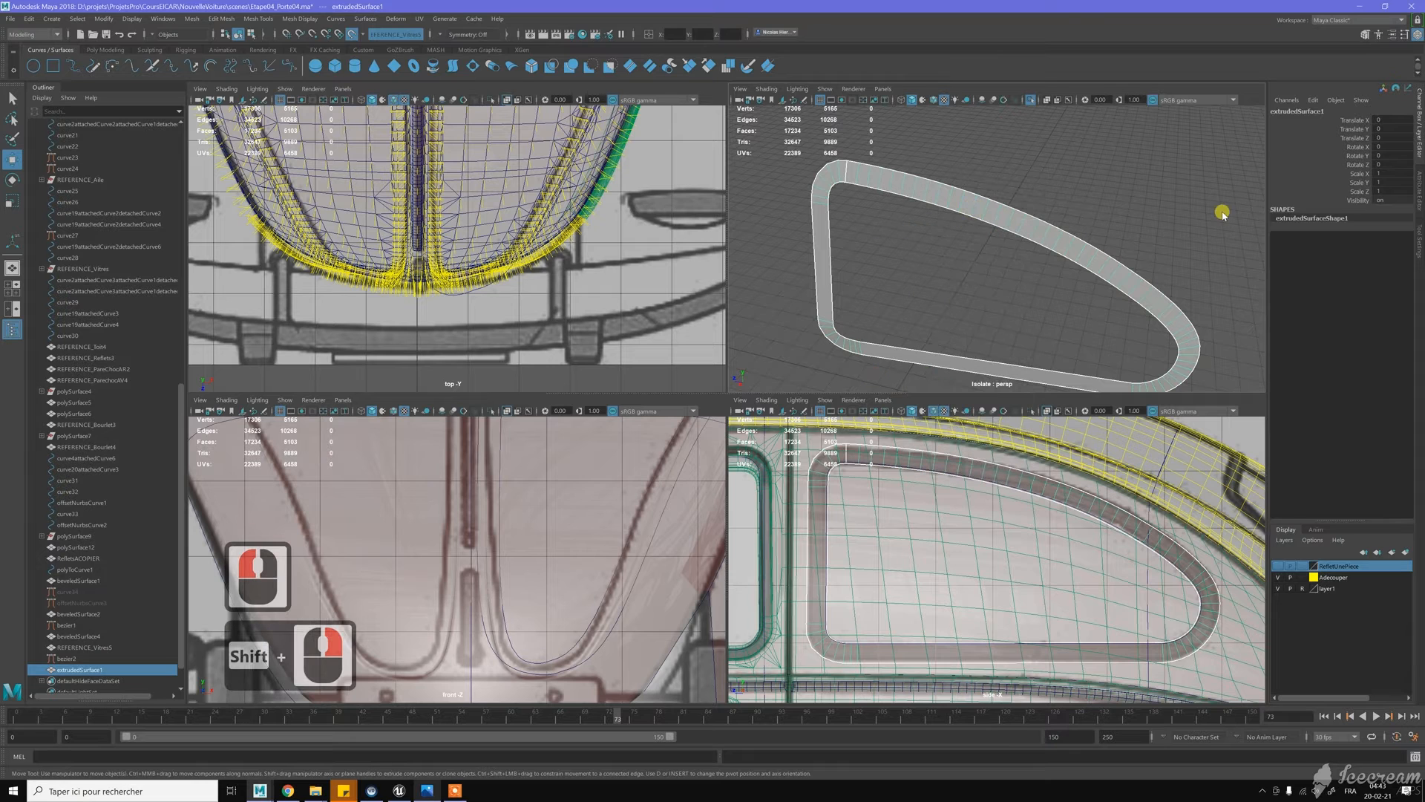
pyautogui.click(1418, 234)
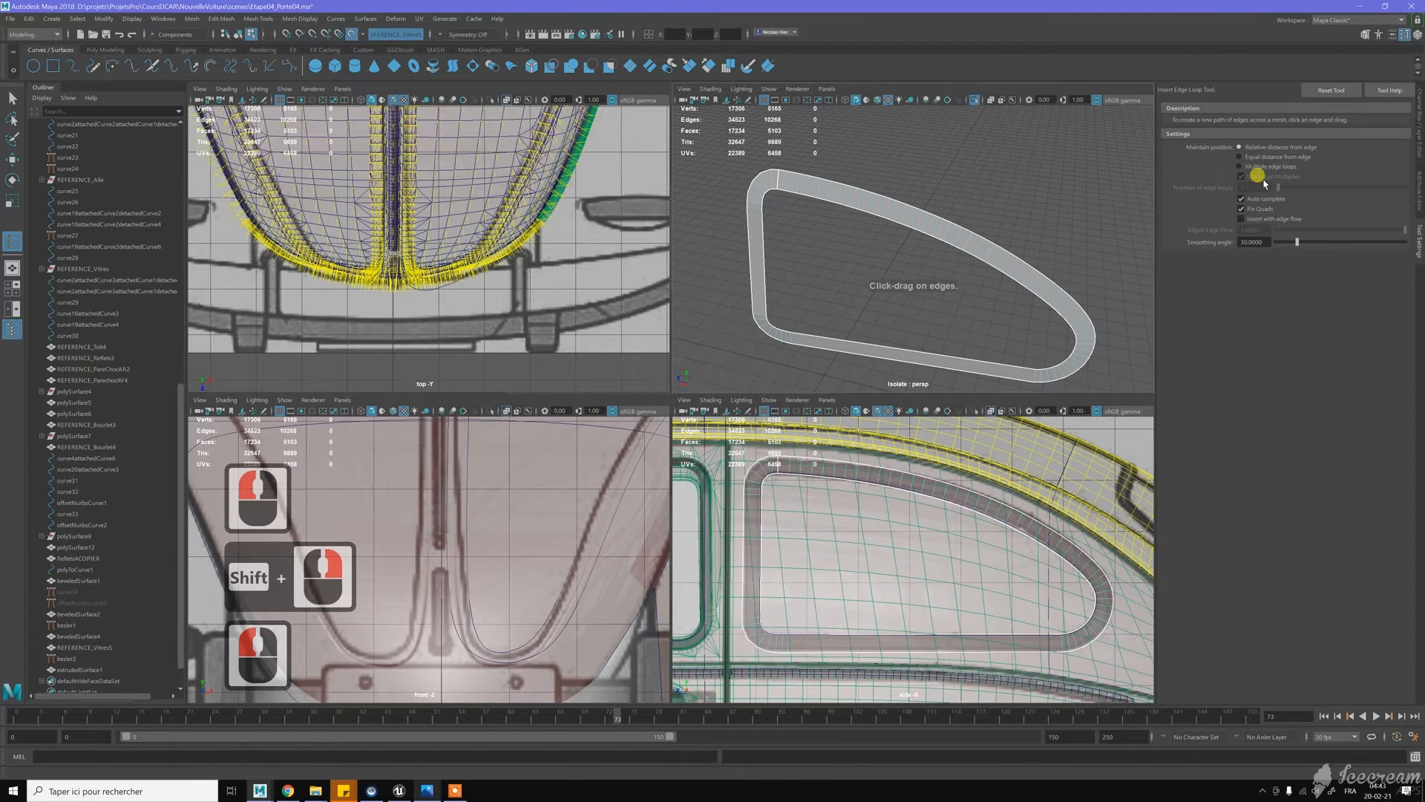
pyautogui.click(1254, 166)
pyautogui.click(1211, 186)
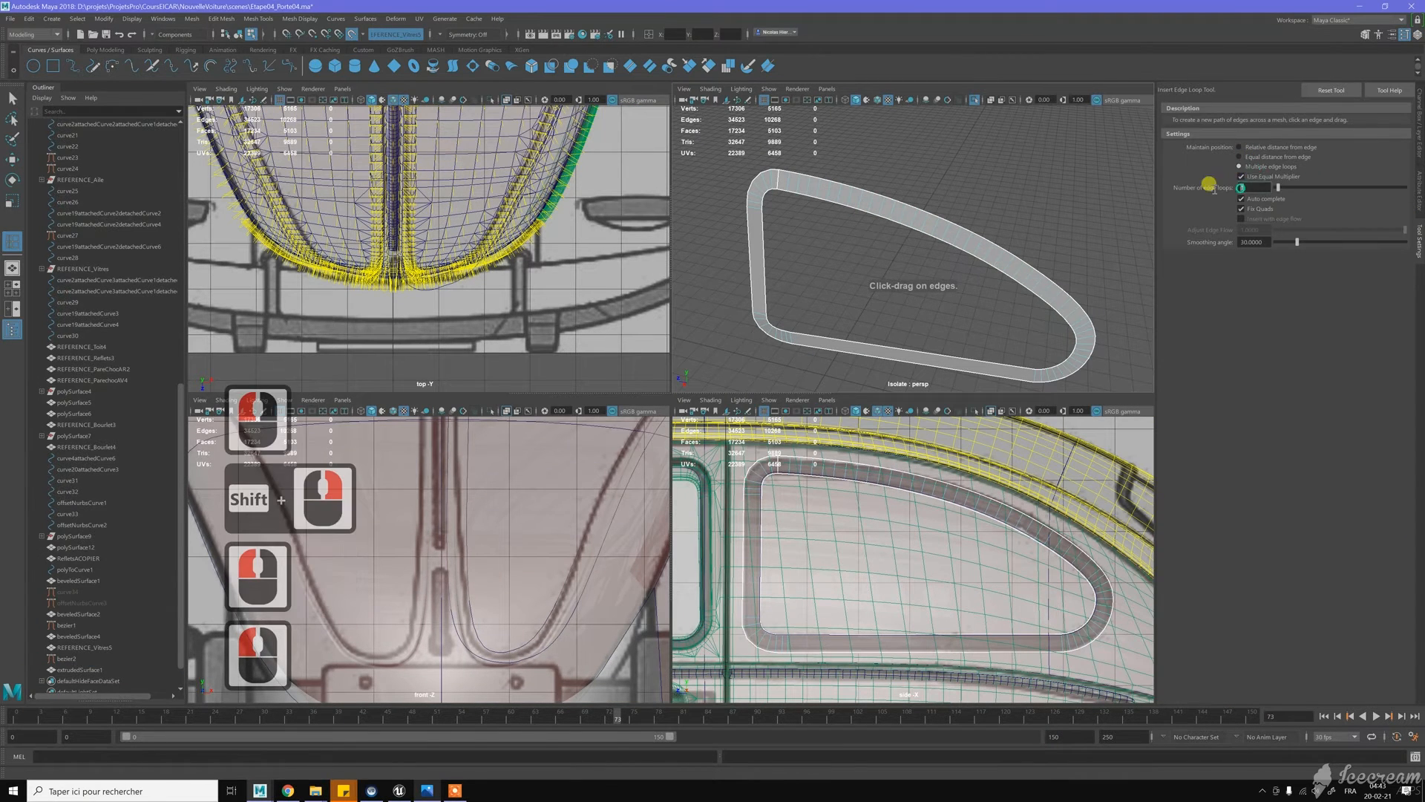
pyautogui.write('9')
pyautogui.press('Return')
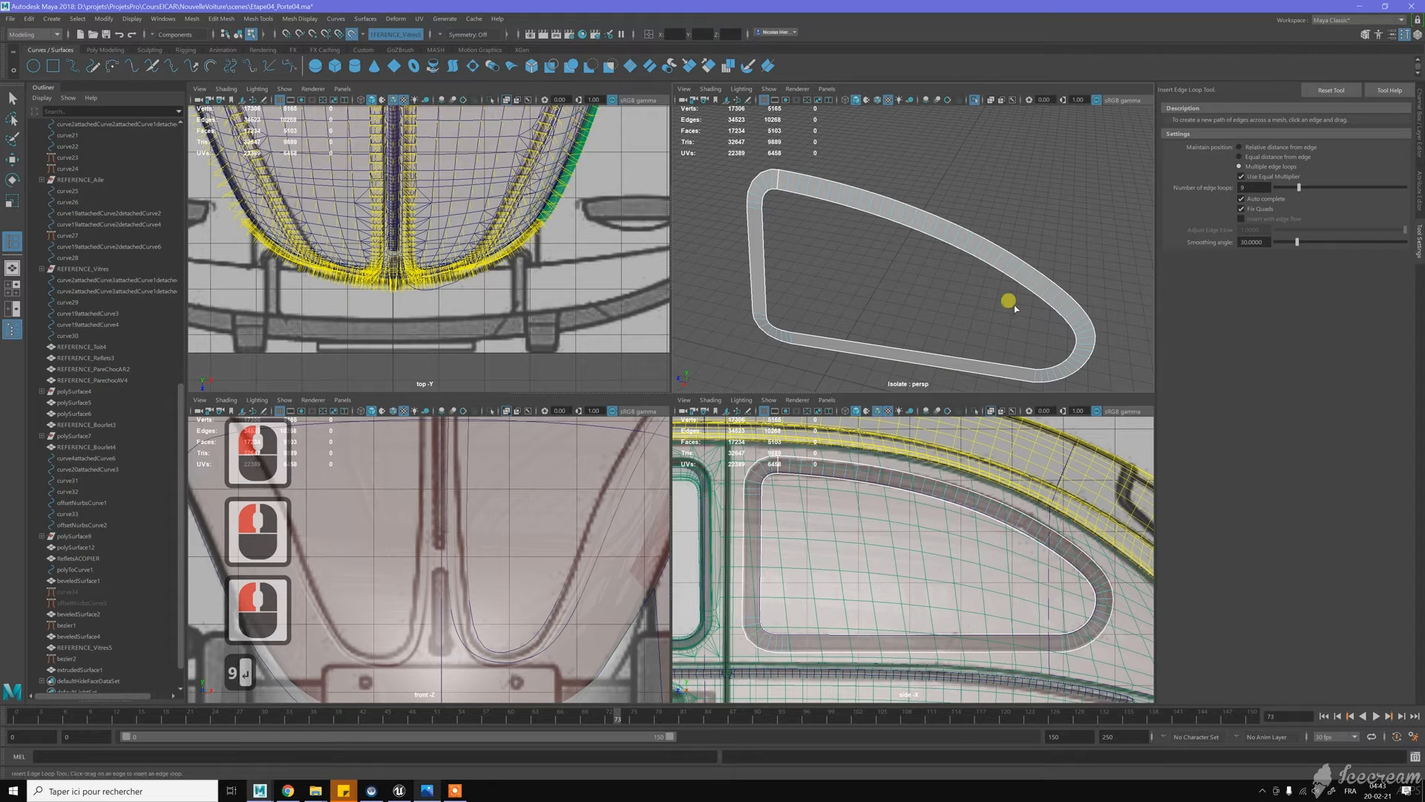
pyautogui.click(906, 343)
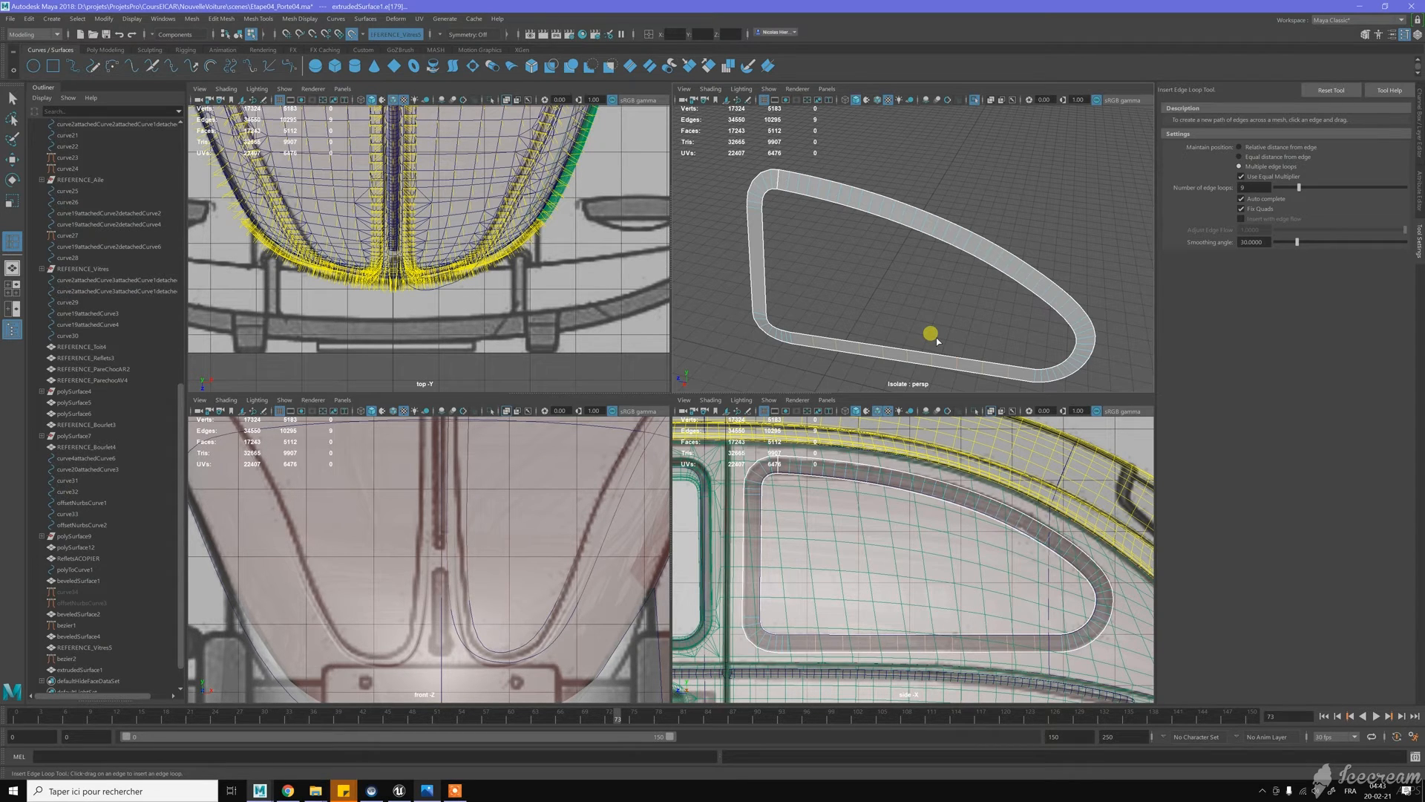
# Insert 4 equally spaced edge loops across the window frame's straight vertical section using the Insert Edge Loop tool's multiple-loops option
pyautogui.press('w')
pyautogui.click(1241, 185)
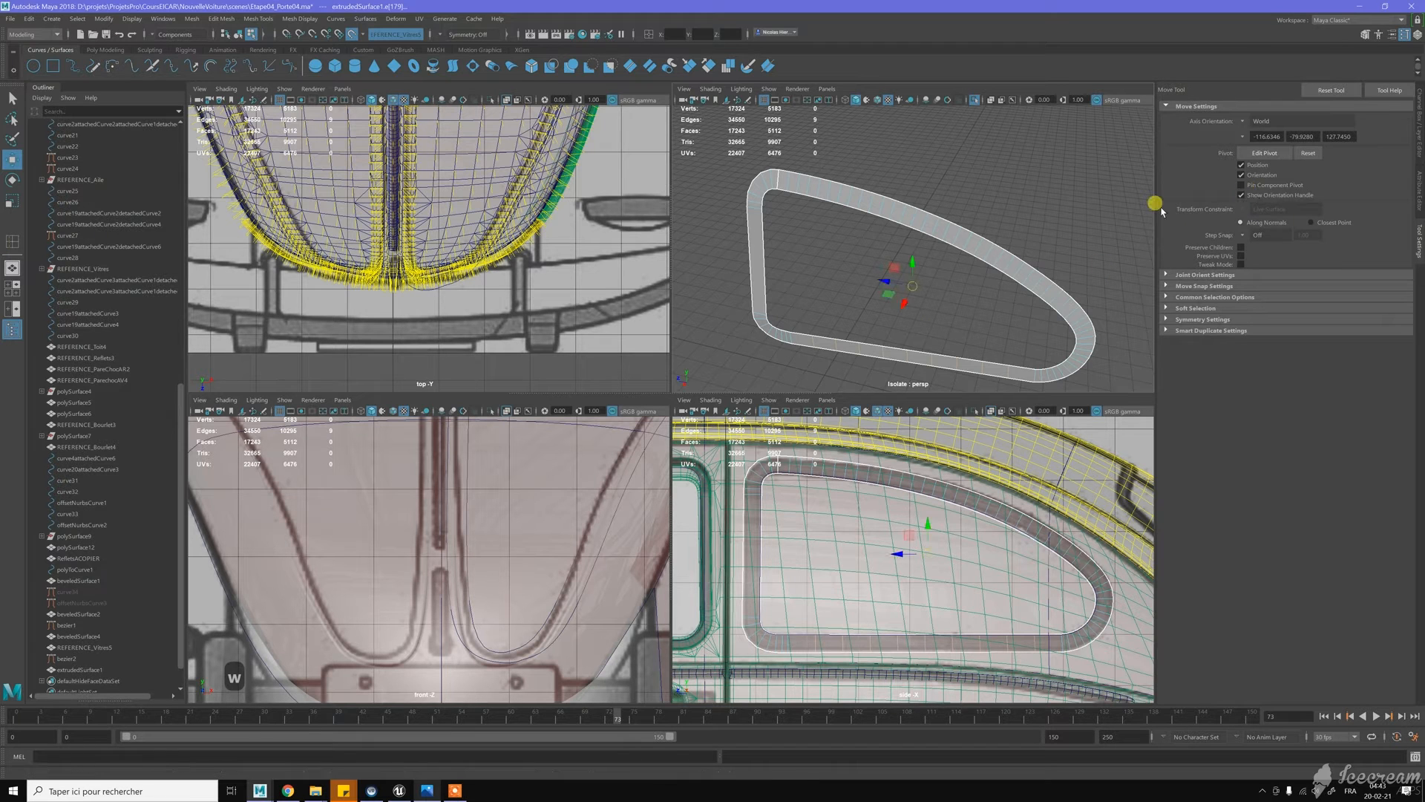
pyautogui.click(903, 196)
pyautogui.press('g')
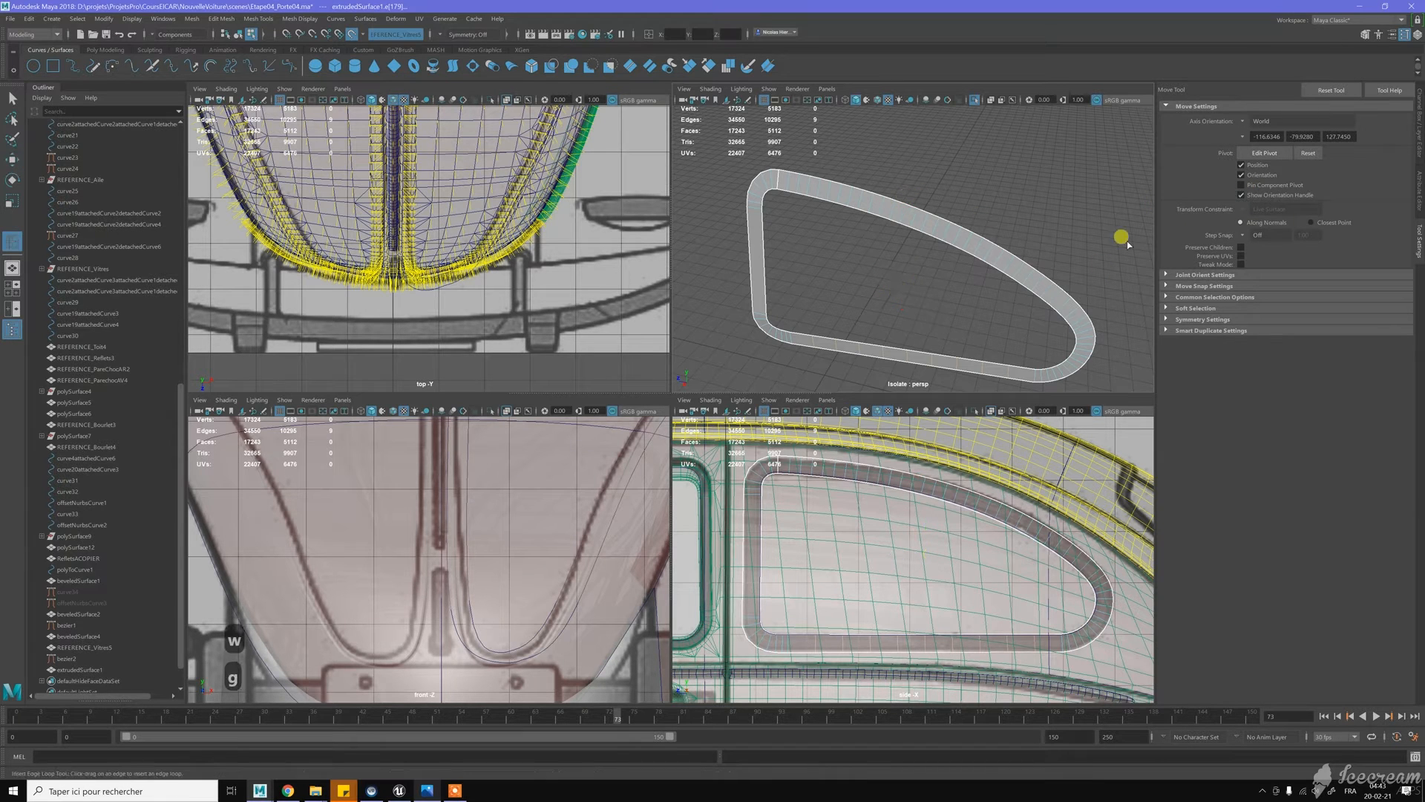
pyautogui.click(1262, 185)
pyautogui.write('4')
pyautogui.press('Return')
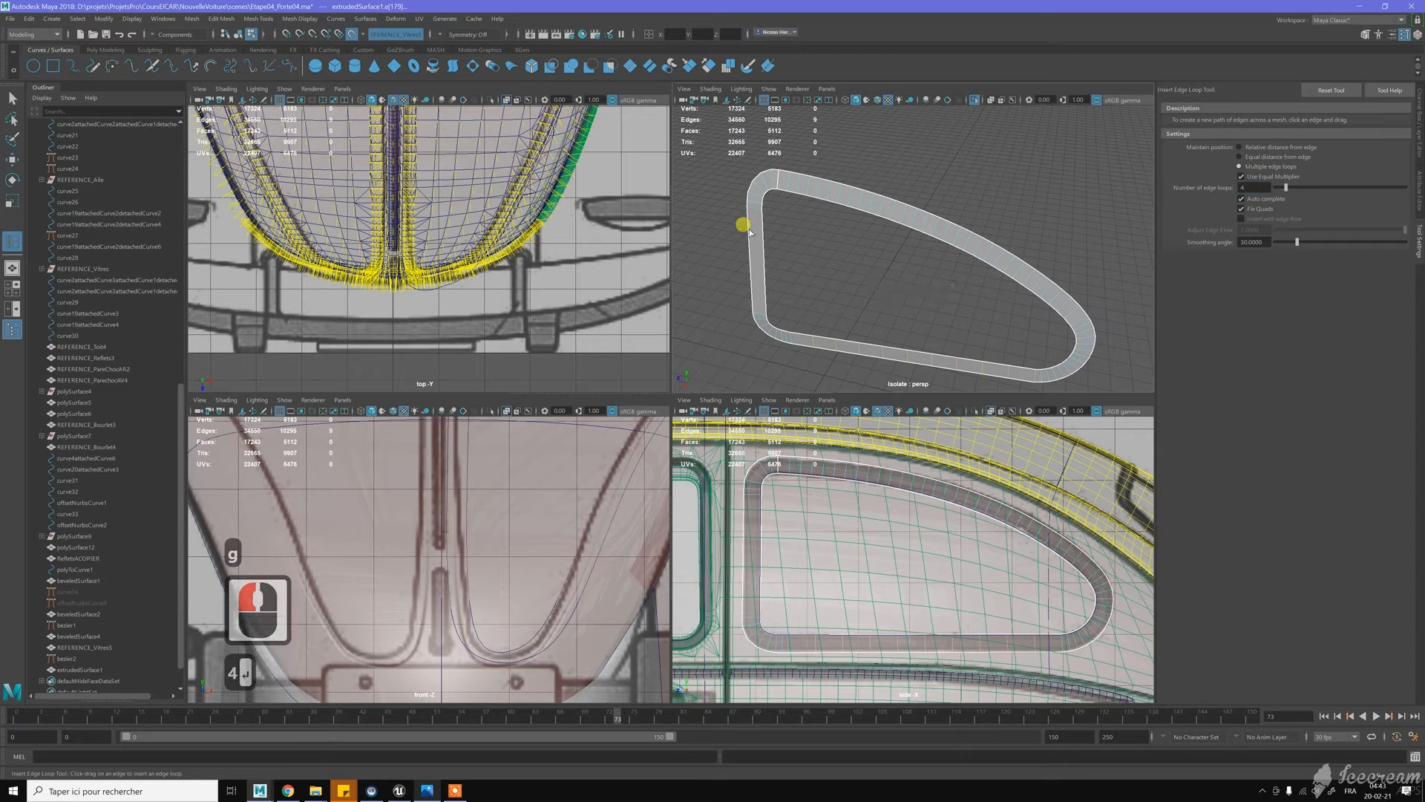
pyautogui.click(764, 243)
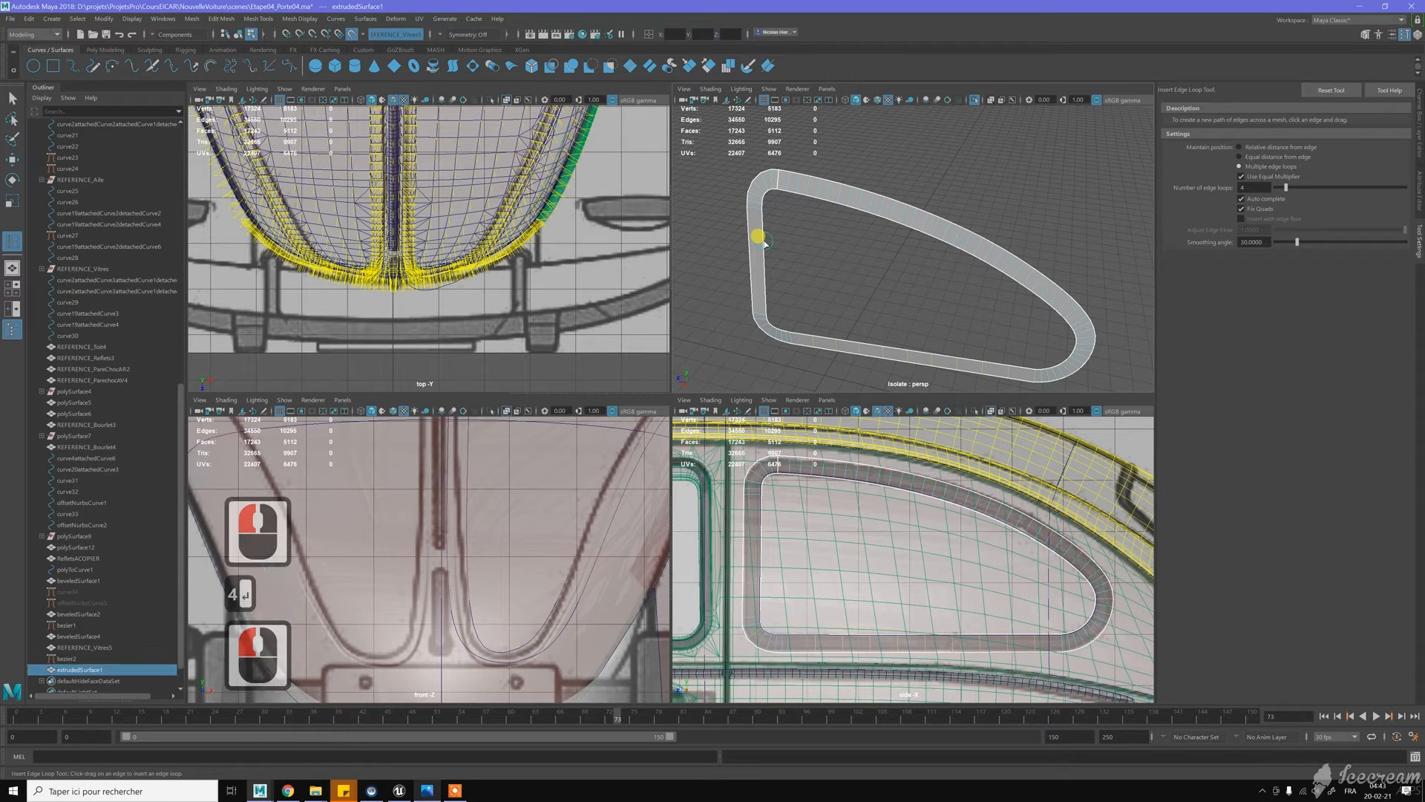
pyautogui.click(763, 242)
pyautogui.press('w')
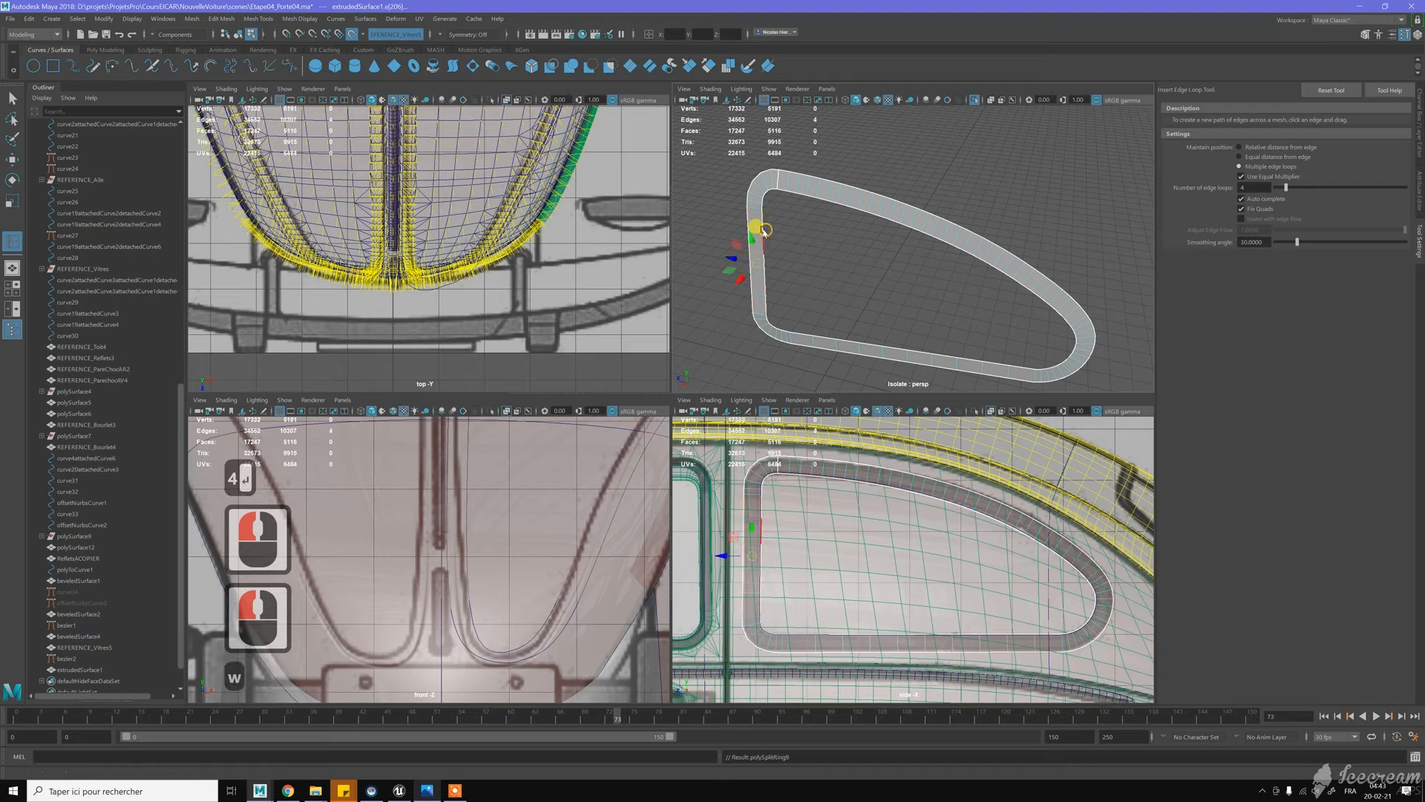
# Select the complete ring of faces on the window frame strip and move it so it snaps onto the live body surface
pyautogui.moveTo(760, 231); pyautogui.dragTo(725, 227, button='right')
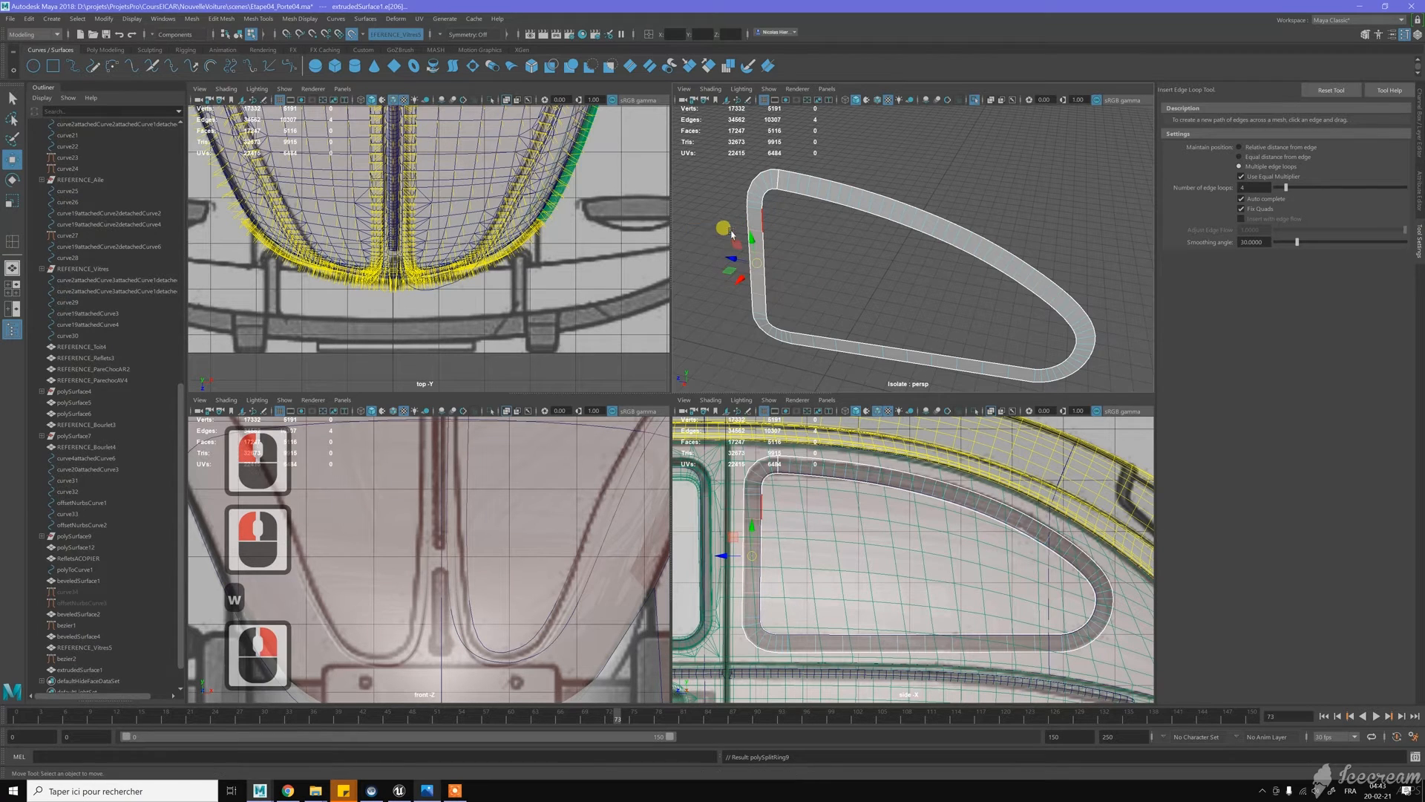
pyautogui.moveTo(729, 230); pyautogui.dragTo(789, 297)
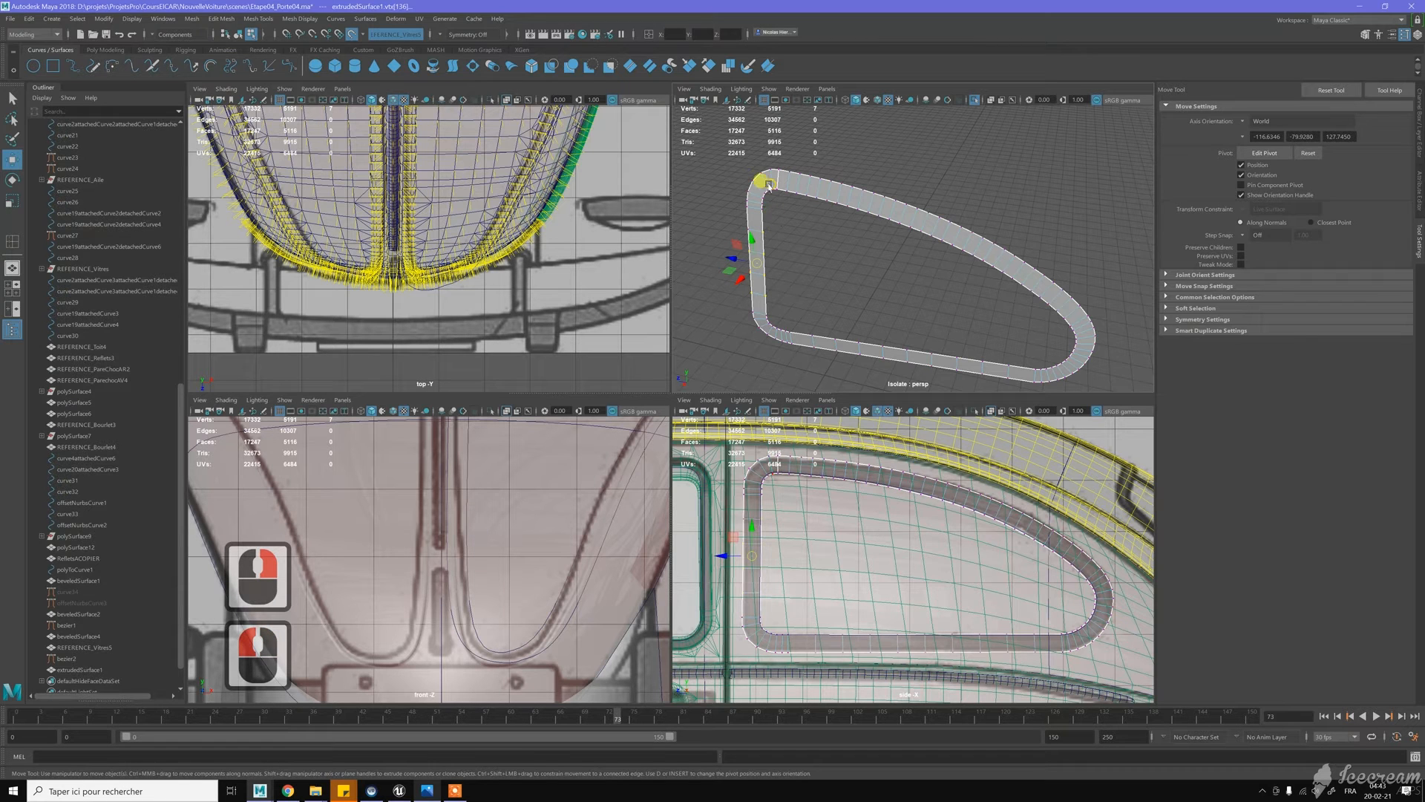
pyautogui.moveTo(770, 185); pyautogui.dragTo(770, 206, button='right')
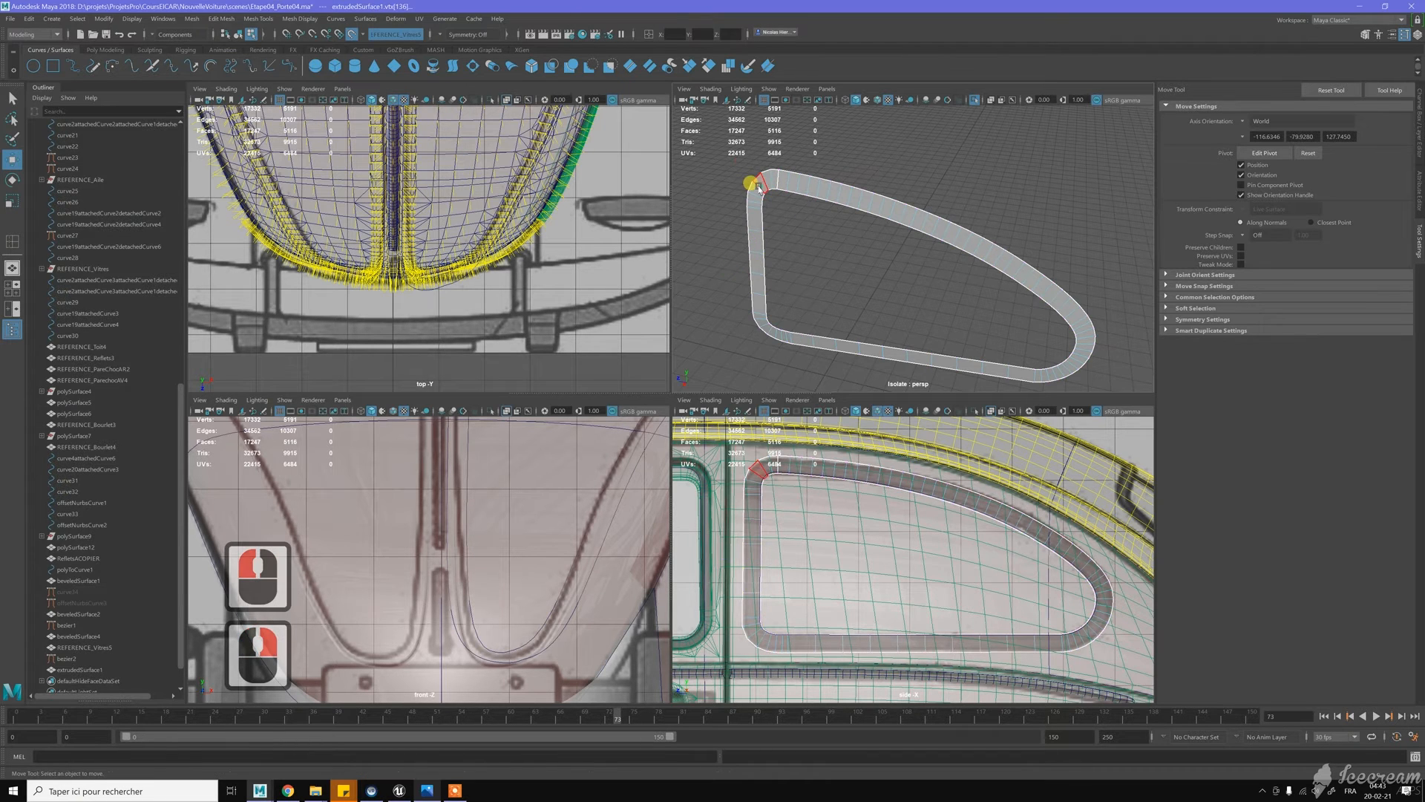
pyautogui.click(759, 188)
pyautogui.click(794, 182)
pyautogui.click(803, 189)
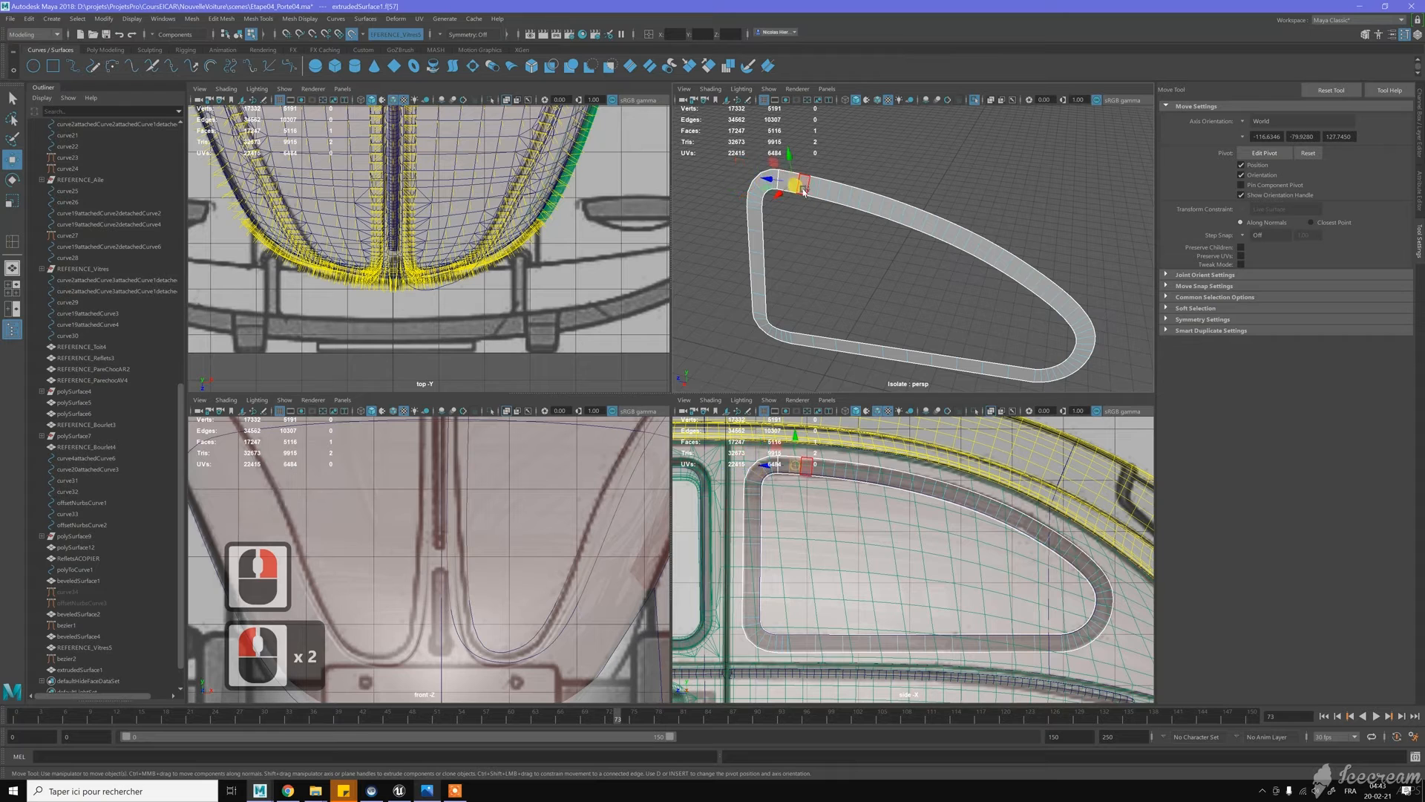
pyautogui.keyDown('shift'); pyautogui.doubleClick(803, 190); pyautogui.keyUp('shift')
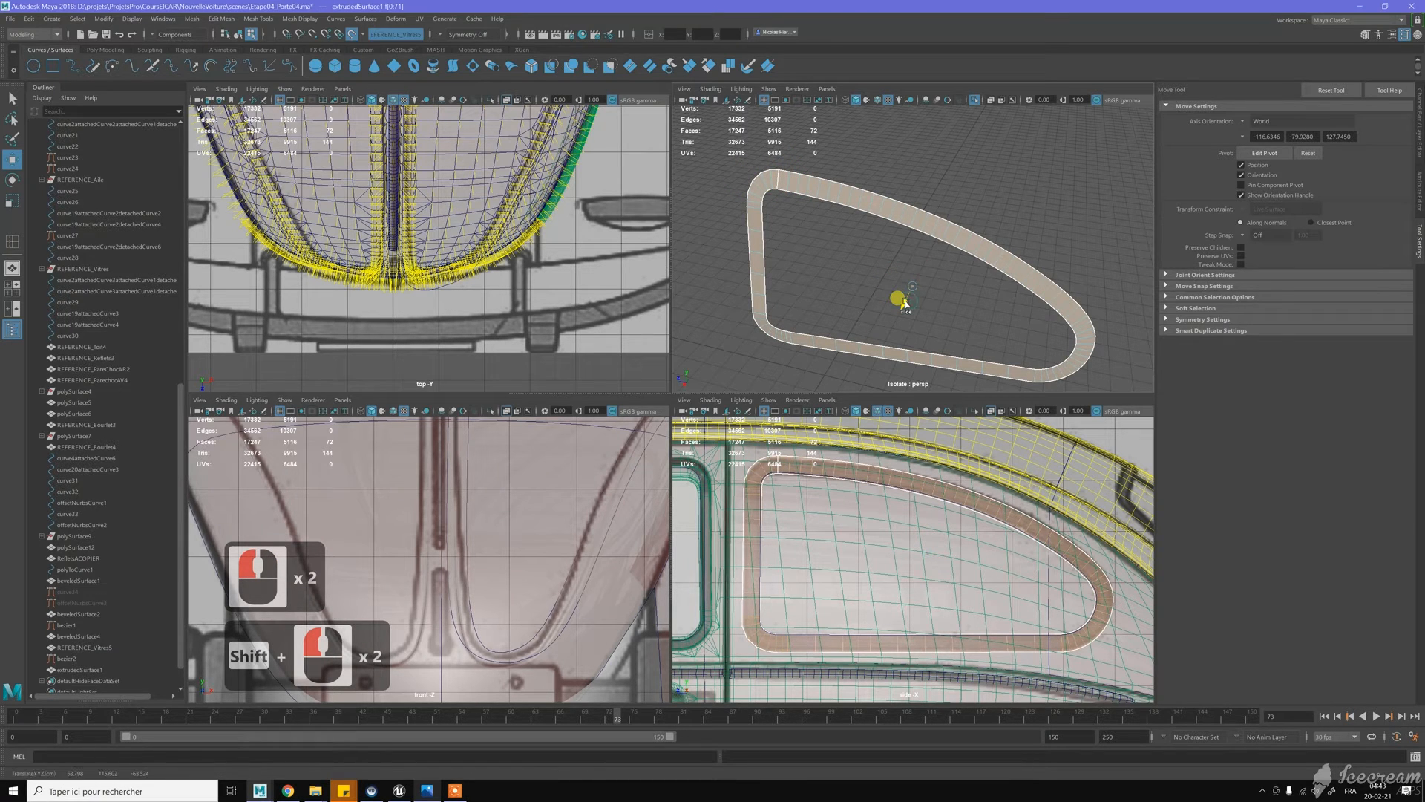
pyautogui.click(908, 294)
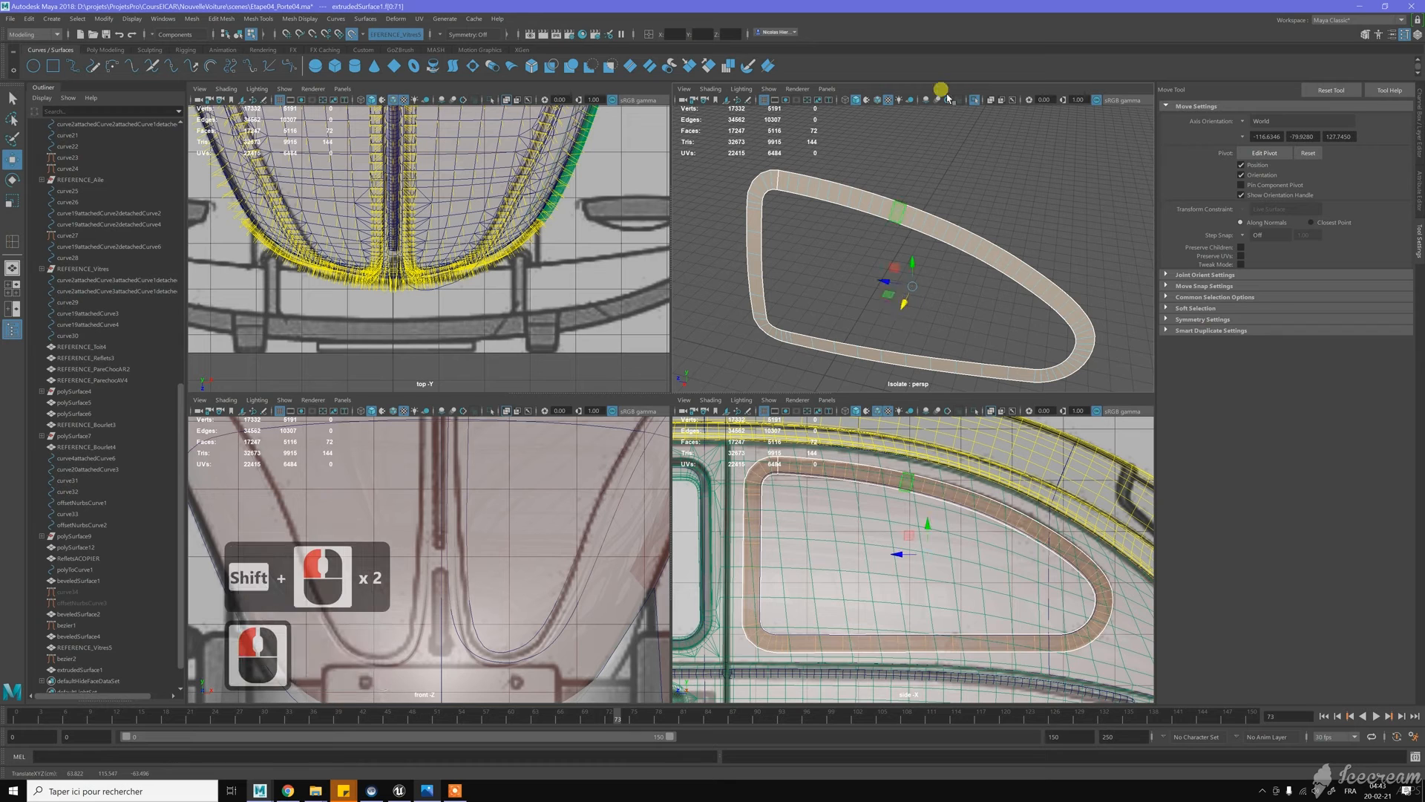
# Show the whole car again and insert one edge loop running around the window frame near its outer border, using Equal distance from edge
pyautogui.click(972, 100)
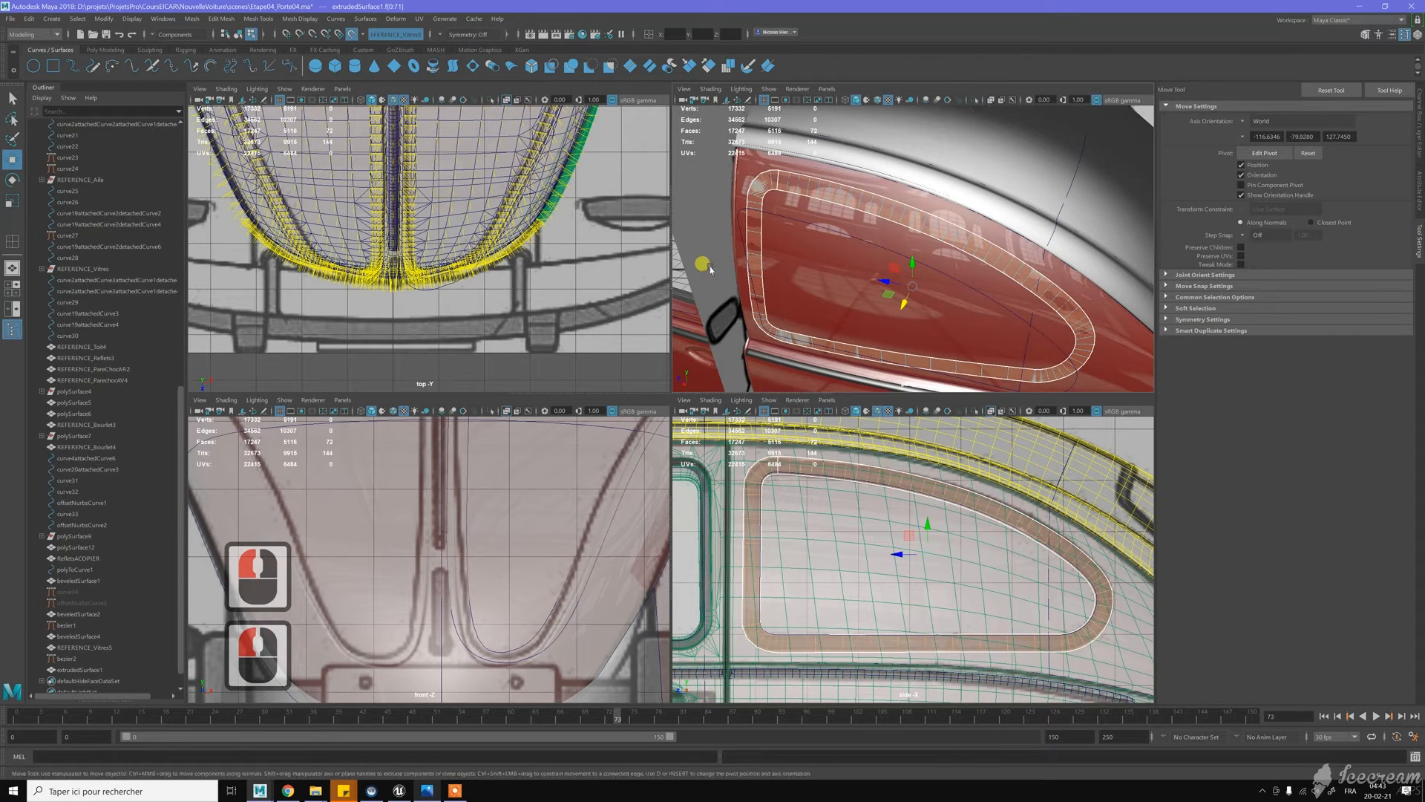
pyautogui.scroll(-3, 931, 297)
pyautogui.keyDown('alt'); pyautogui.moveTo(931, 296); pyautogui.dragTo(934, 269); pyautogui.keyUp('alt')
pyautogui.scroll(-1, 935, 269)
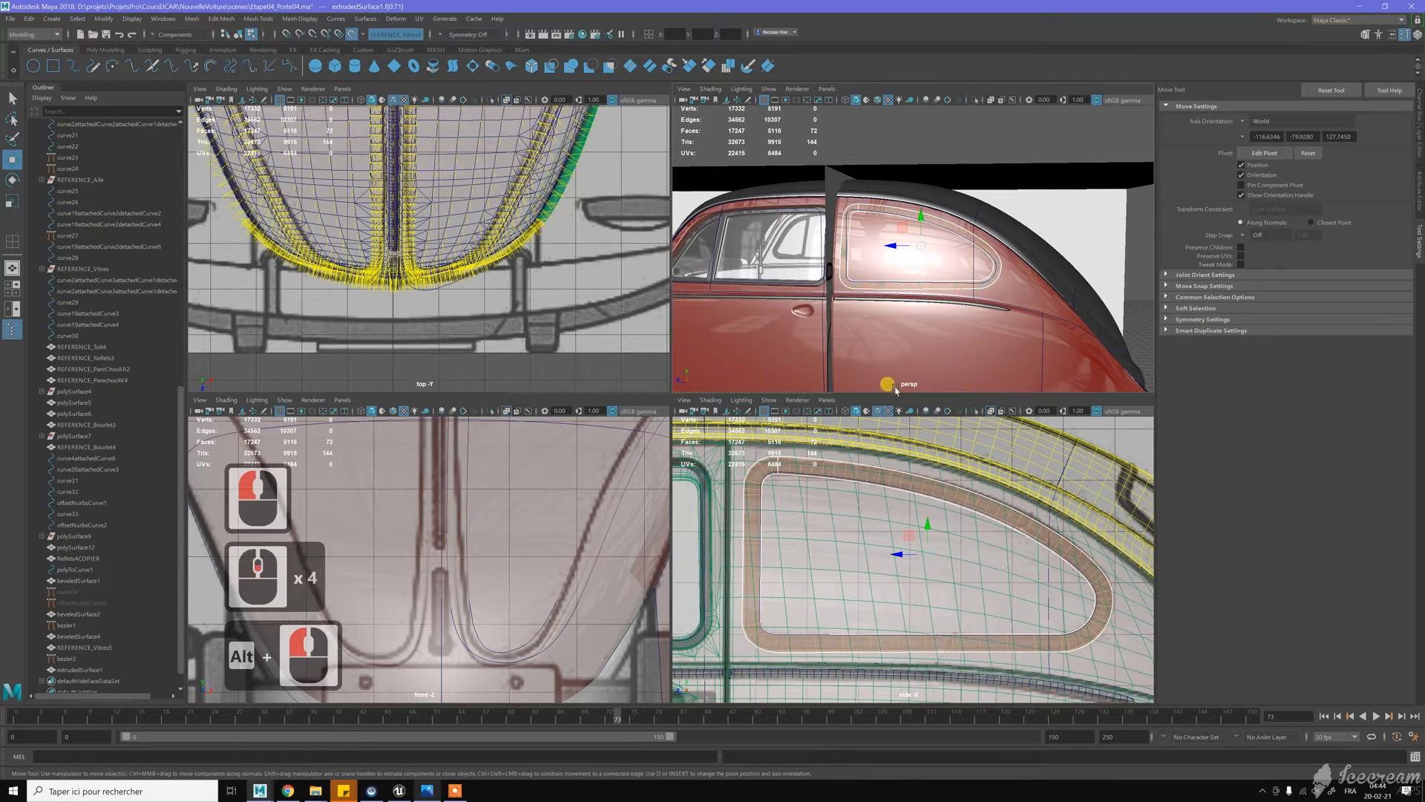
pyautogui.scroll(5, 786, 475)
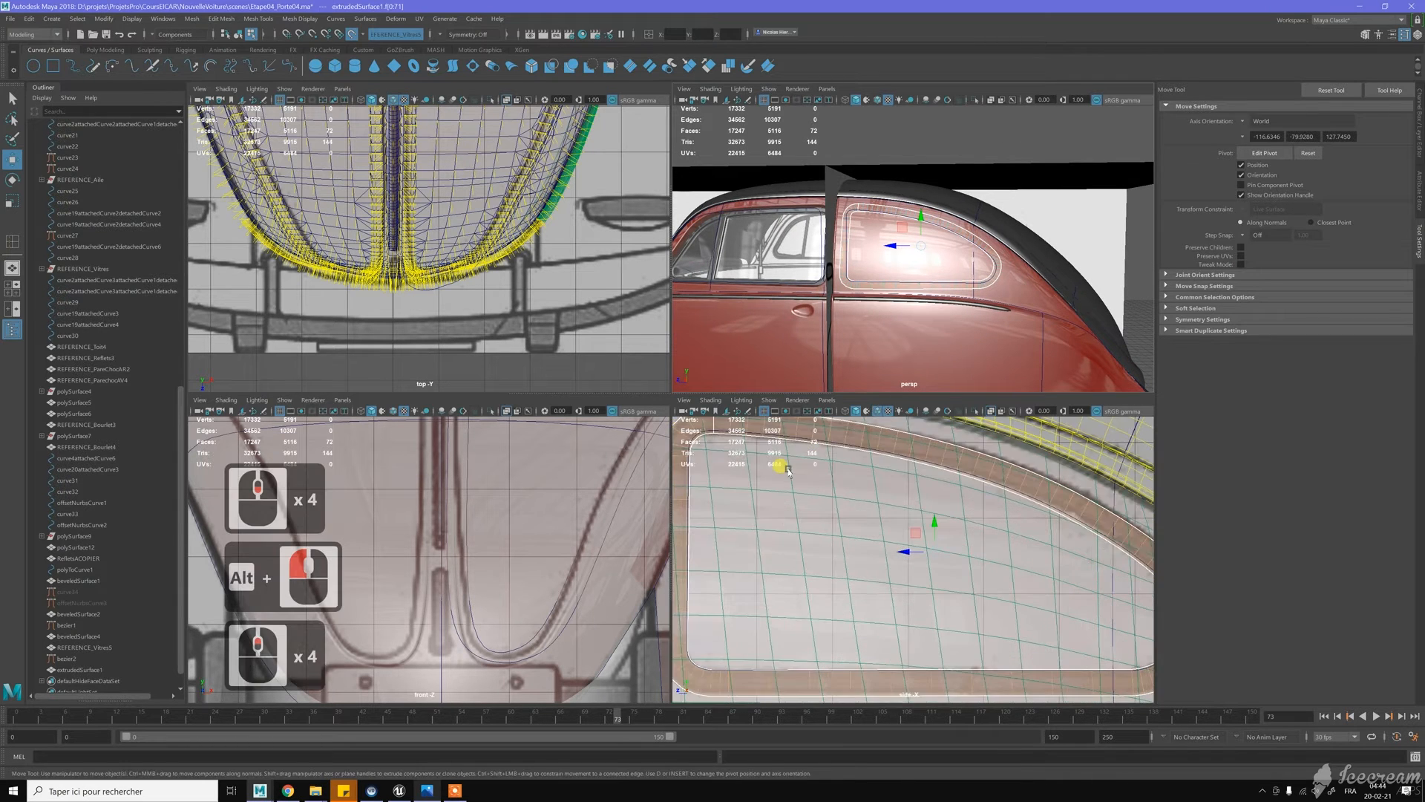
pyautogui.keyDown('alt'); pyautogui.moveTo(866, 505); pyautogui.dragTo(878, 503, button='middle'); pyautogui.keyUp('alt')
pyautogui.scroll(5, 814, 488)
pyautogui.scroll(-7, 815, 488)
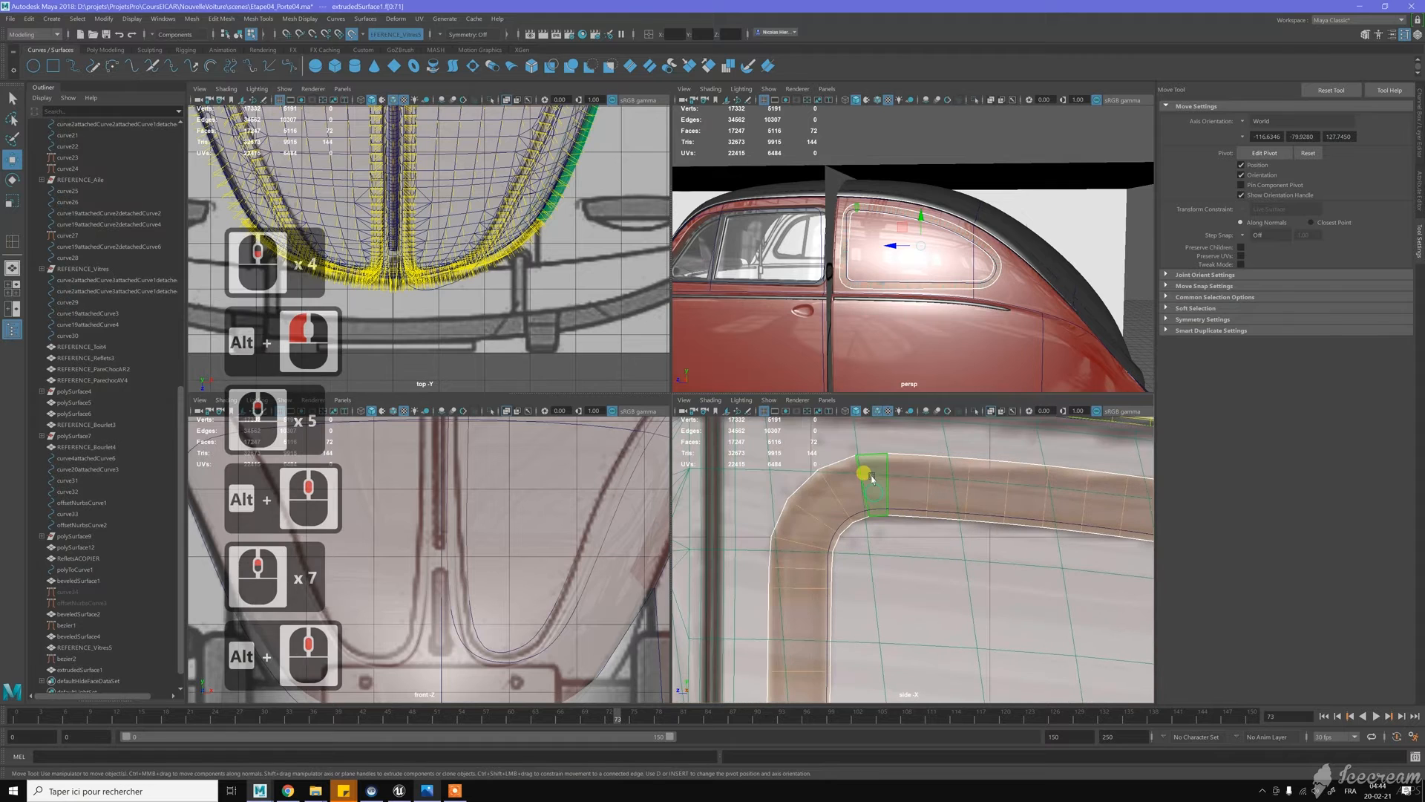
pyautogui.moveTo(869, 472)
pyautogui.mouseDown(button='right')
pyautogui.moveTo(920, 453)
pyautogui.moveTo(938, 471)
pyautogui.moveTo(870, 483)
pyautogui.moveTo(892, 474)
pyautogui.mouseUp(button='right')
pyautogui.scroll(-1, 932, 469)
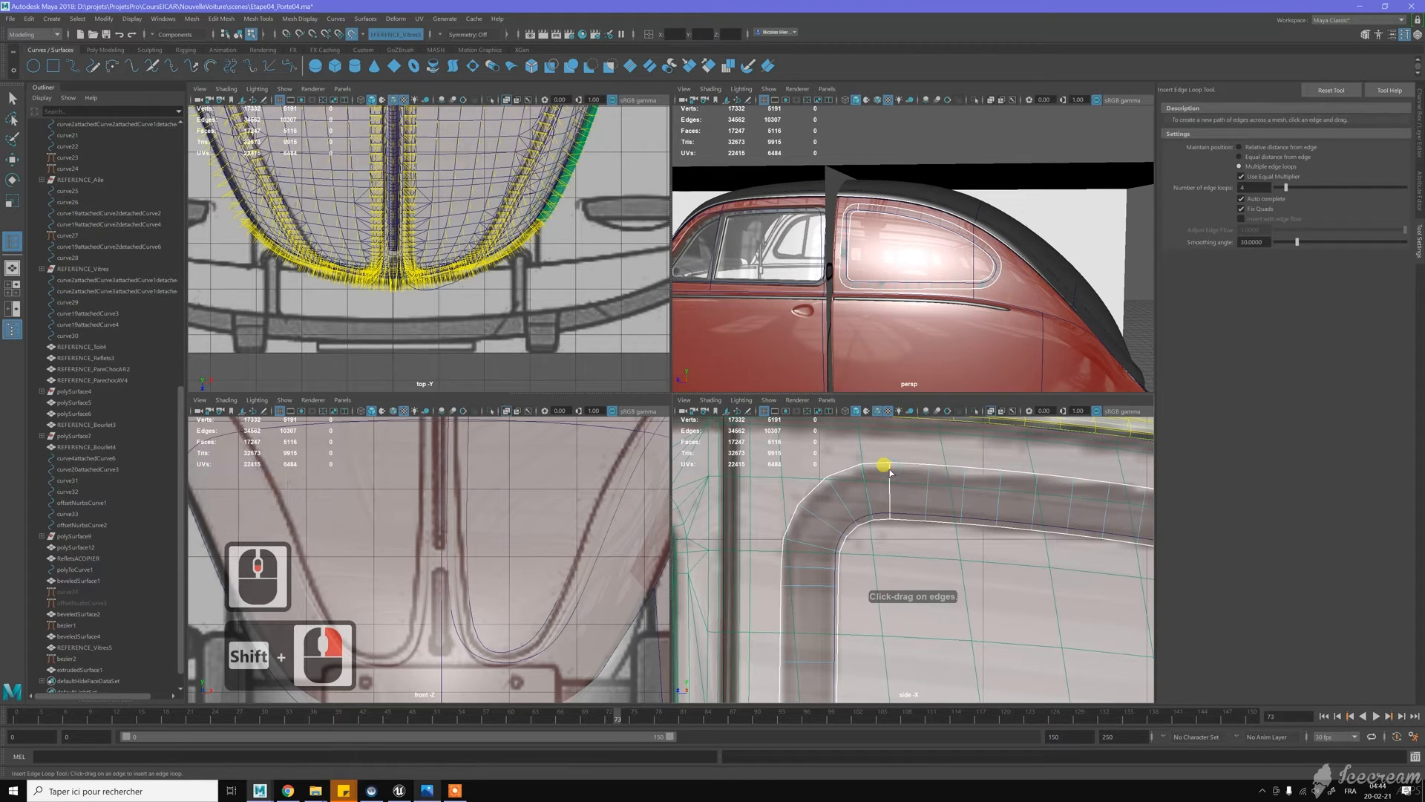
pyautogui.click(890, 471)
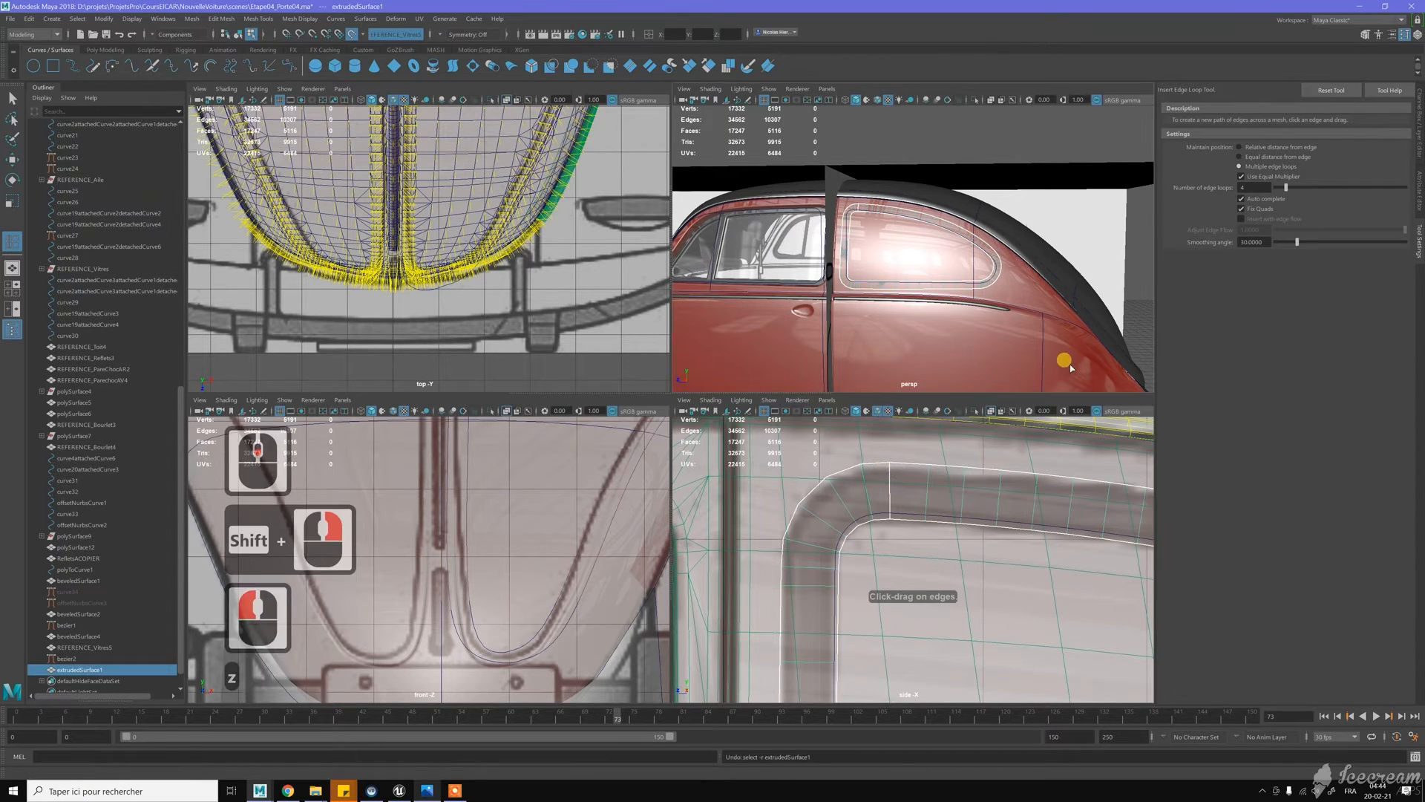
pyautogui.hotkey('ctrl', 'z')
pyautogui.click(1261, 157)
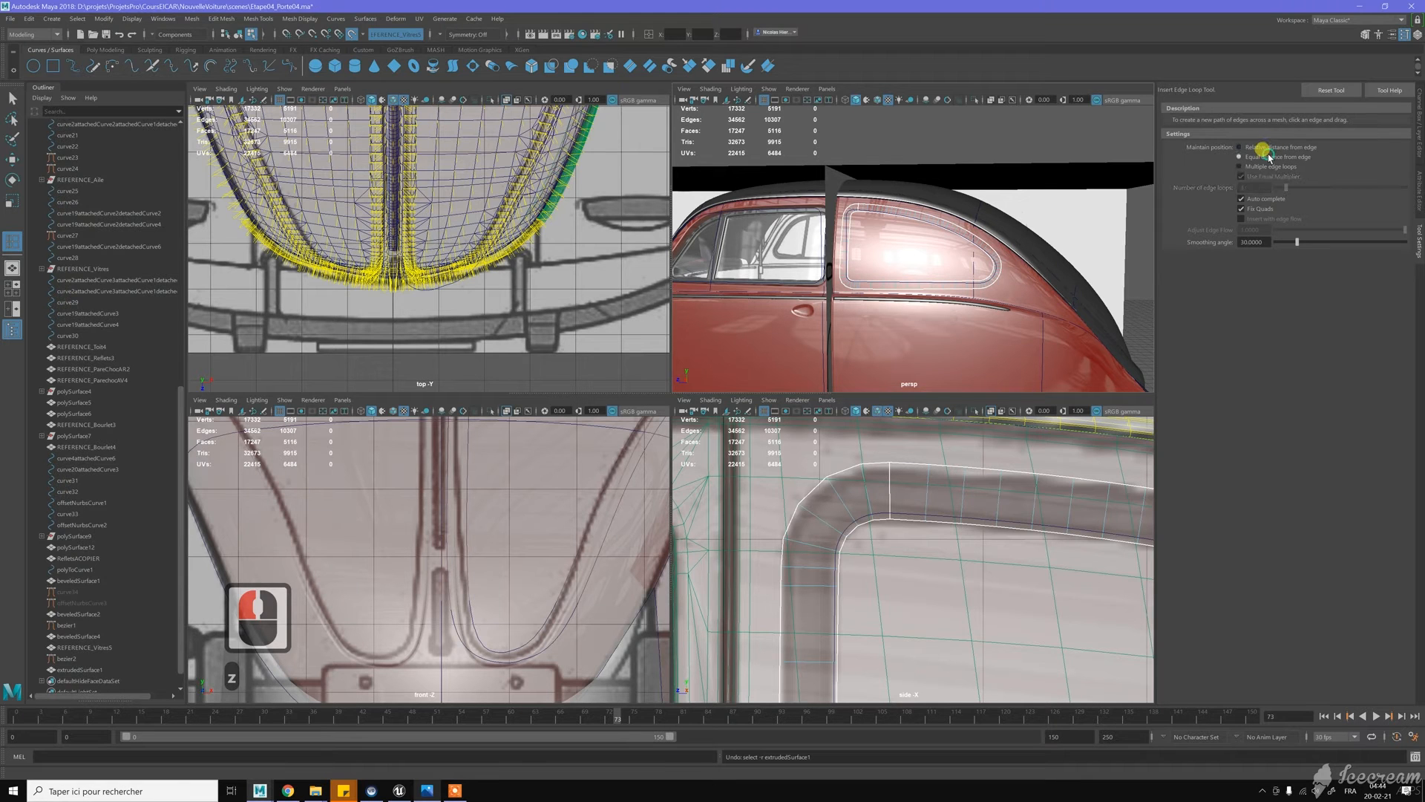
pyautogui.click(891, 473)
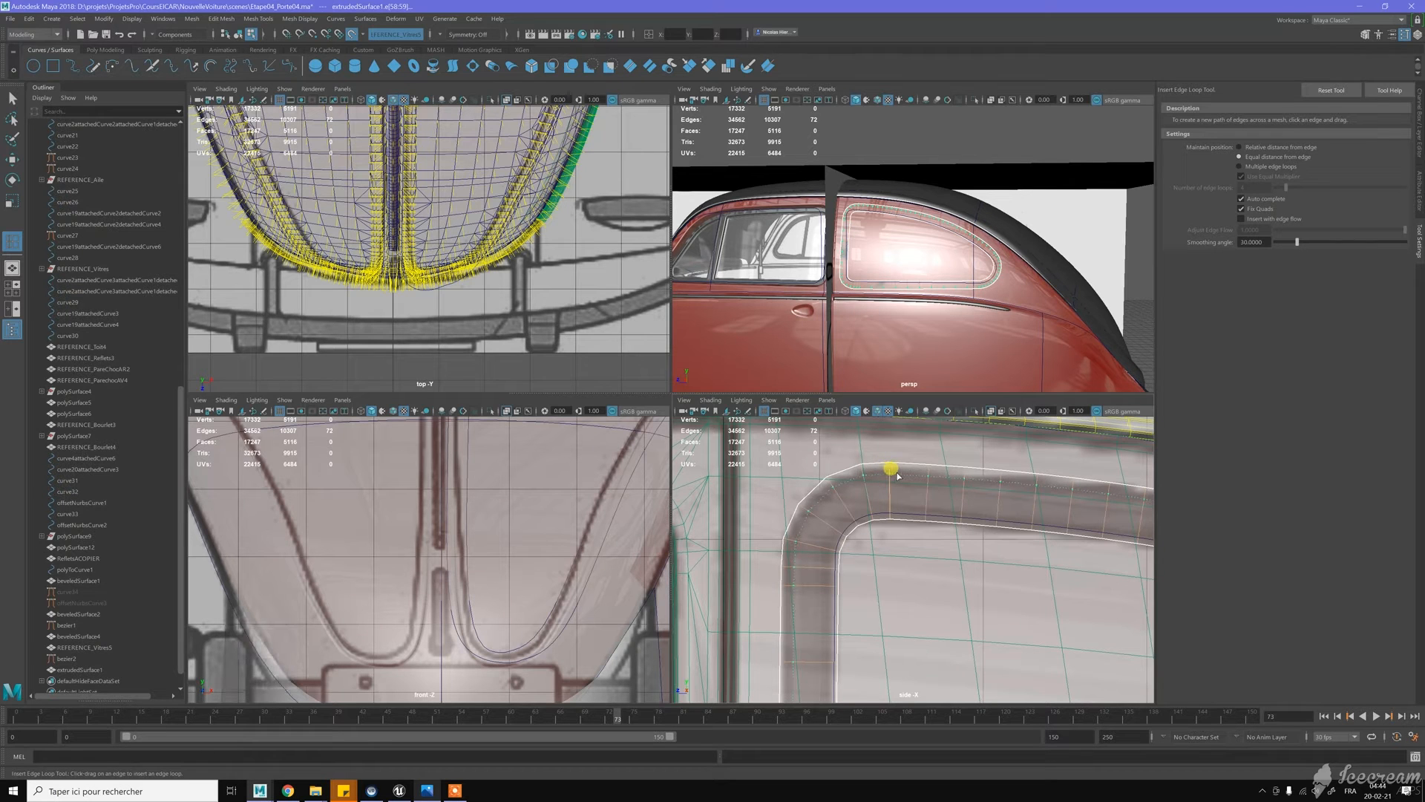
pyautogui.click(895, 474)
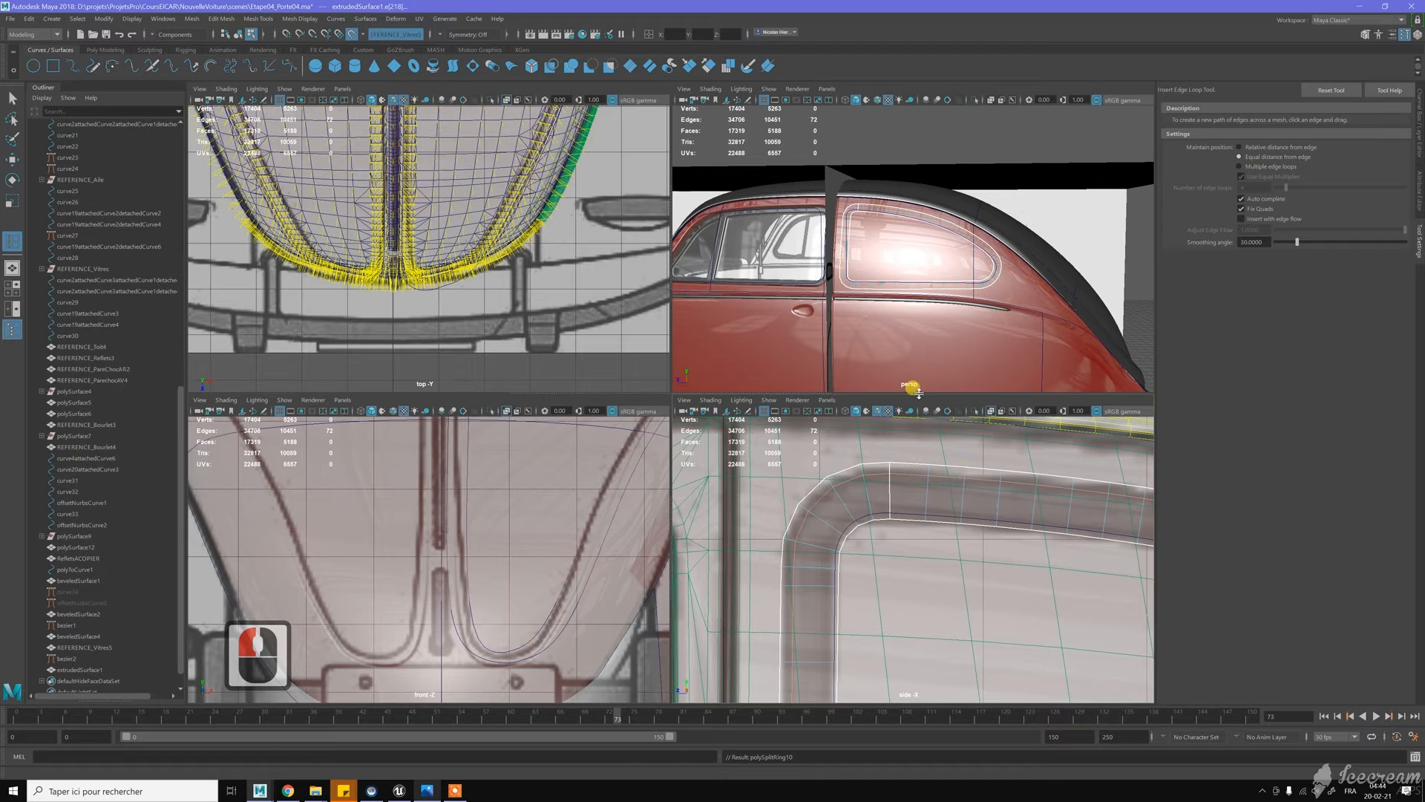
pyautogui.press('w')
pyautogui.scroll(5, 906, 271)
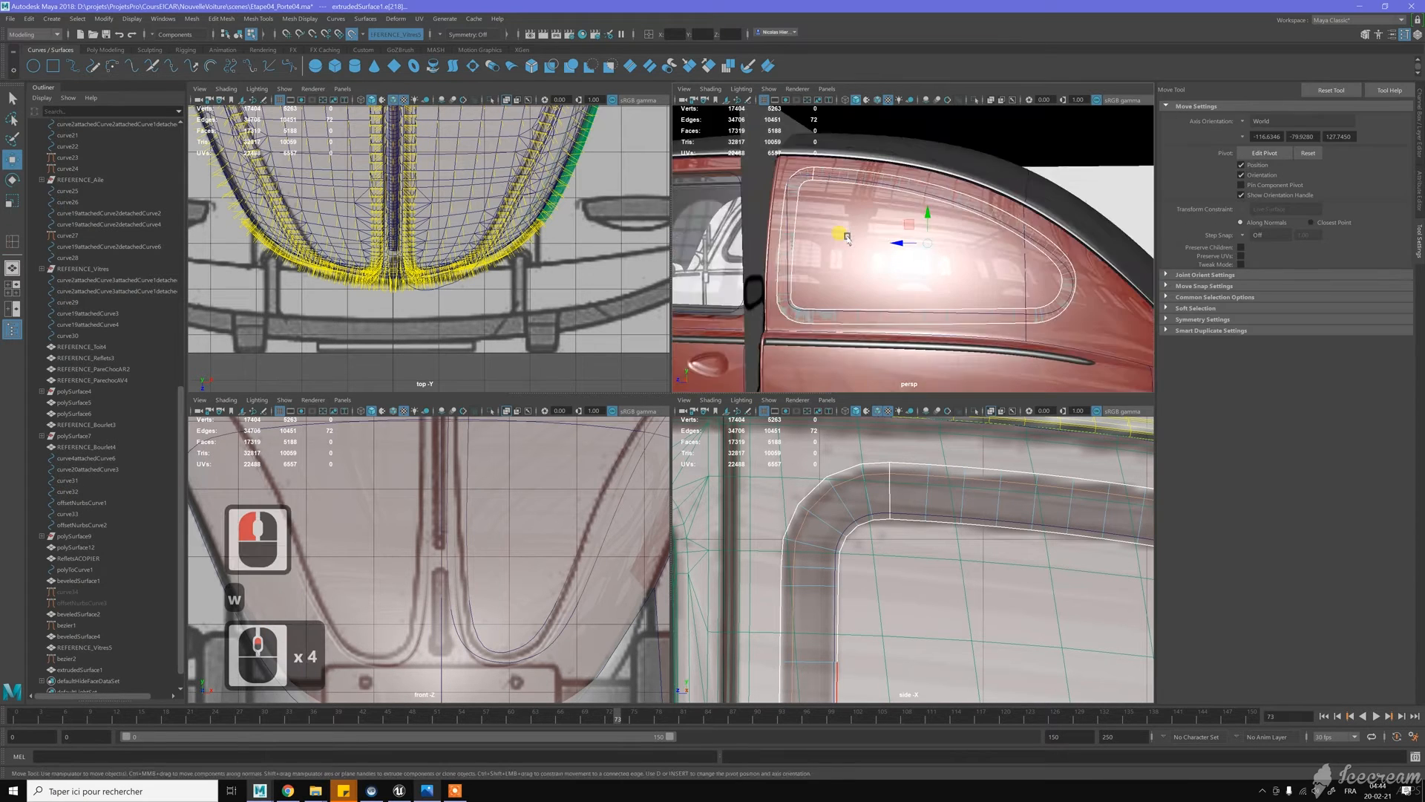
pyautogui.keyDown('alt'); pyautogui.moveTo(908, 273); pyautogui.dragTo(929, 277, button='middle'); pyautogui.keyUp('alt')
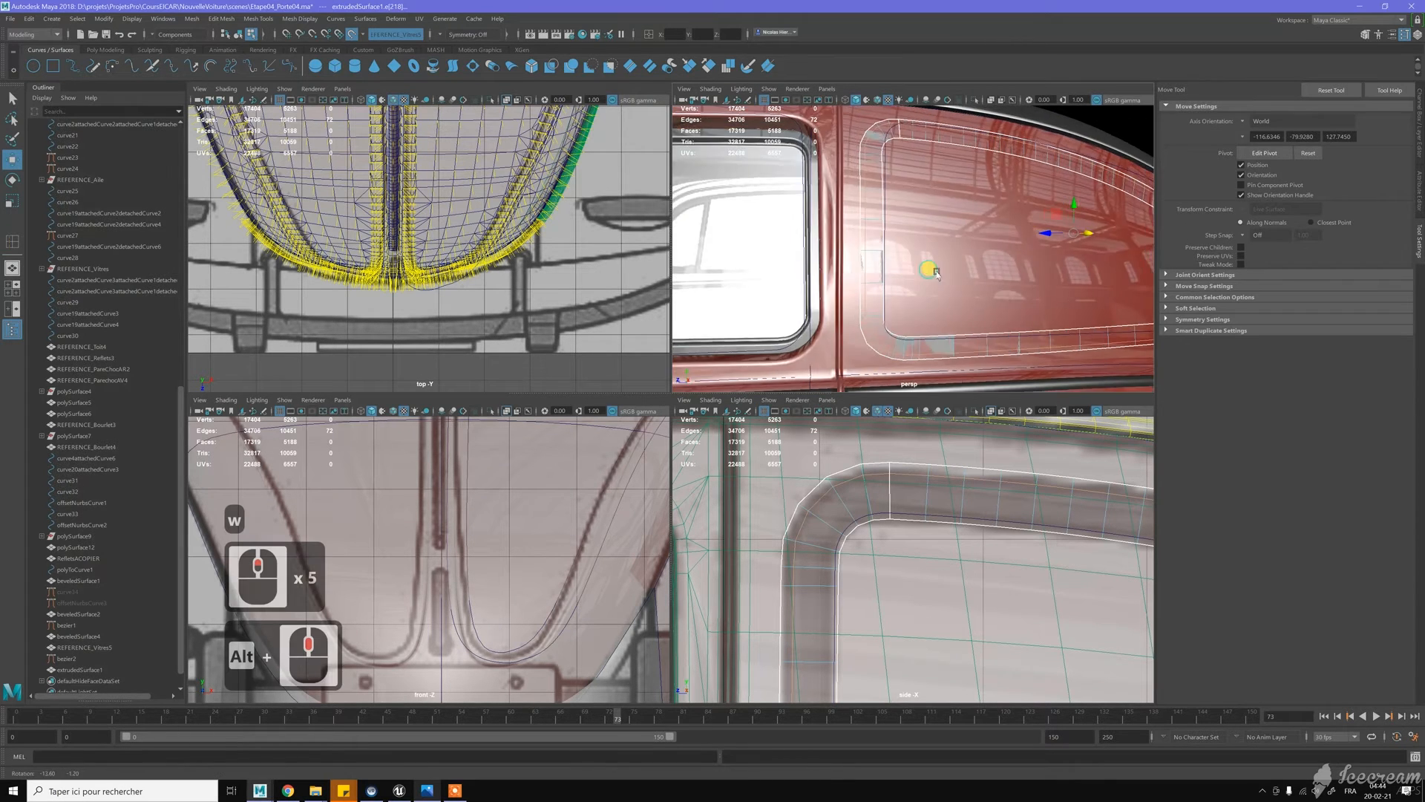
pyautogui.keyDown('alt'); pyautogui.moveTo(1040, 315); pyautogui.dragTo(926, 283); pyautogui.keyUp('alt')
pyautogui.keyDown('alt'); pyautogui.moveTo(925, 283); pyautogui.dragTo(933, 283, button='middle'); pyautogui.keyUp('alt')
pyautogui.keyDown('alt'); pyautogui.moveTo(934, 282); pyautogui.dragTo(941, 283); pyautogui.keyUp('alt')
pyautogui.press('w')
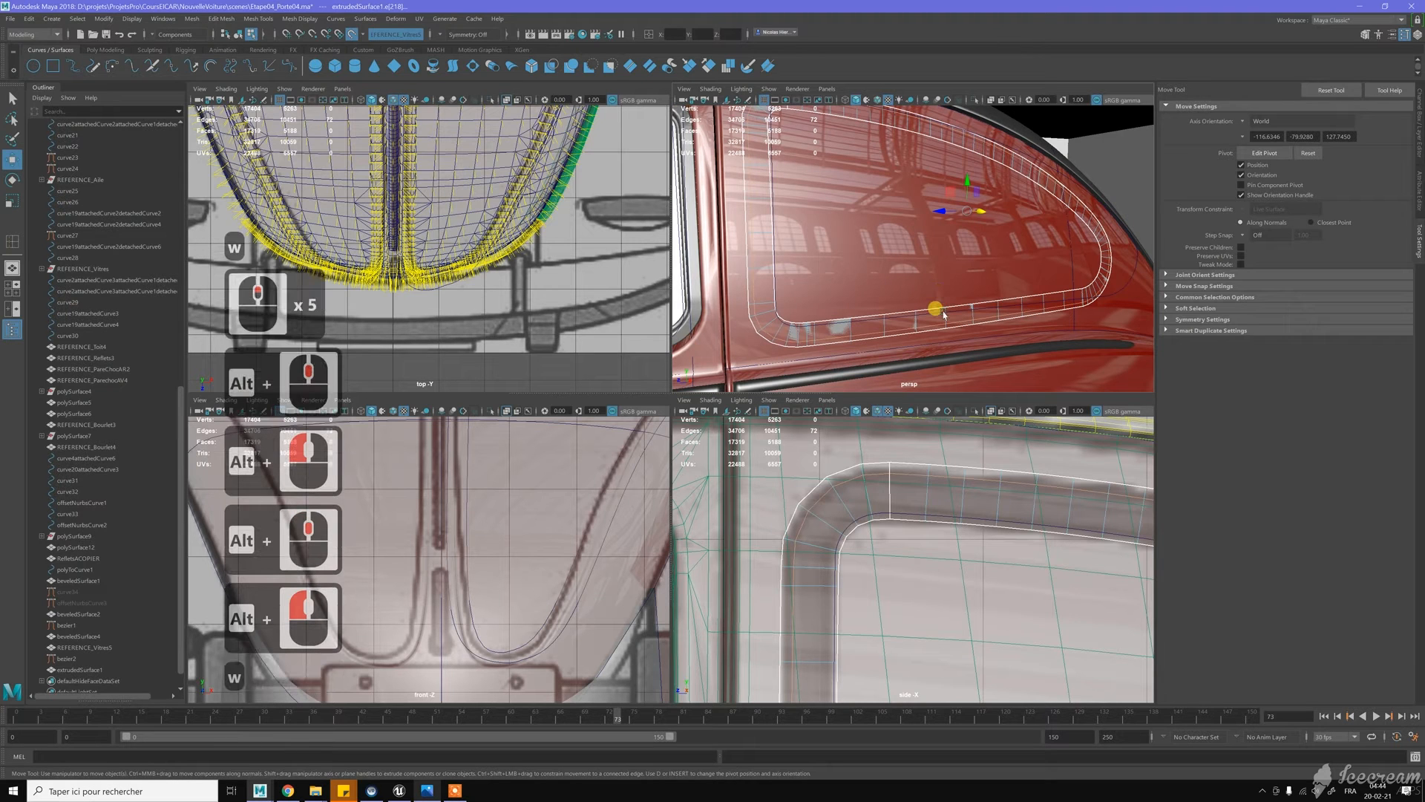
pyautogui.rightClick(946, 314)
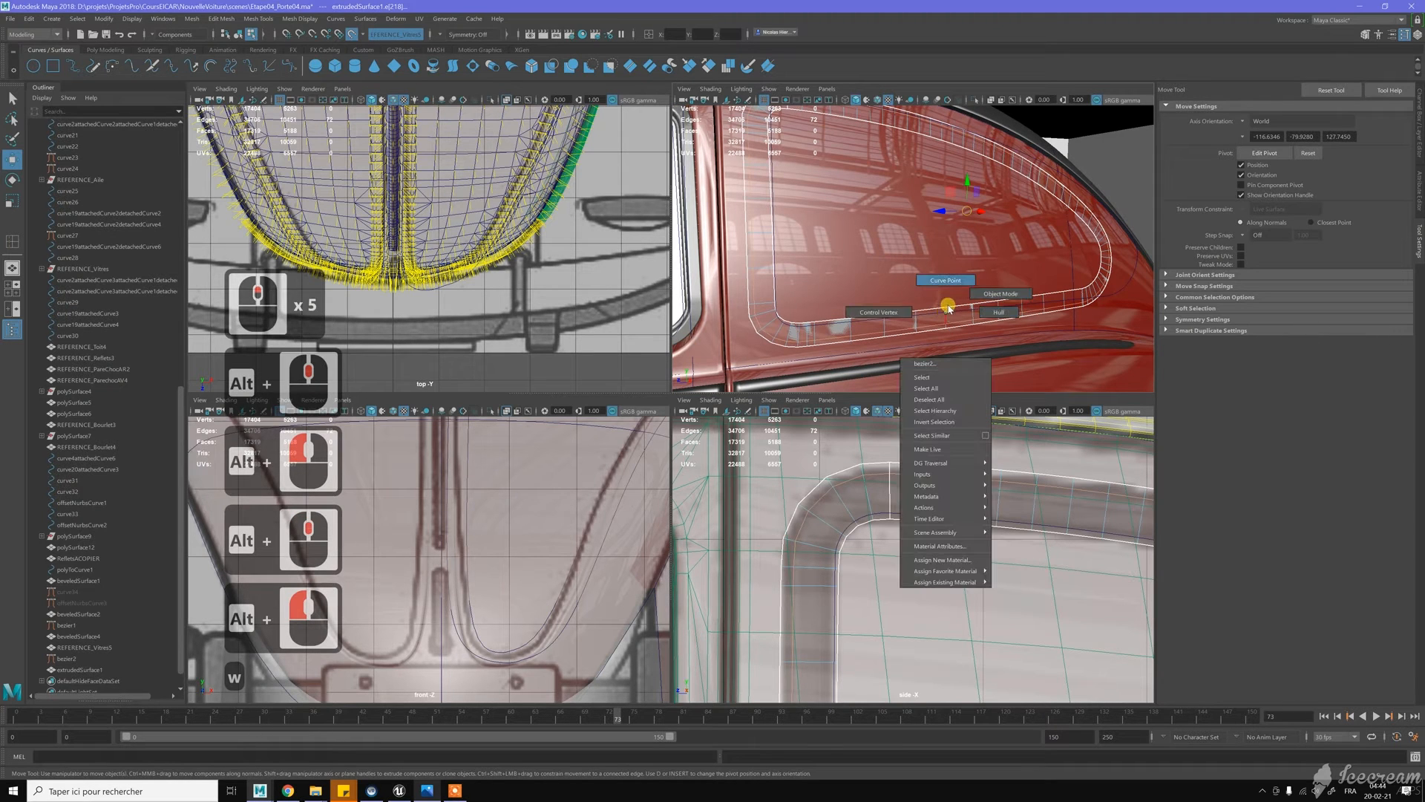
pyautogui.rightClick(954, 318)
pyautogui.rightClick(950, 314)
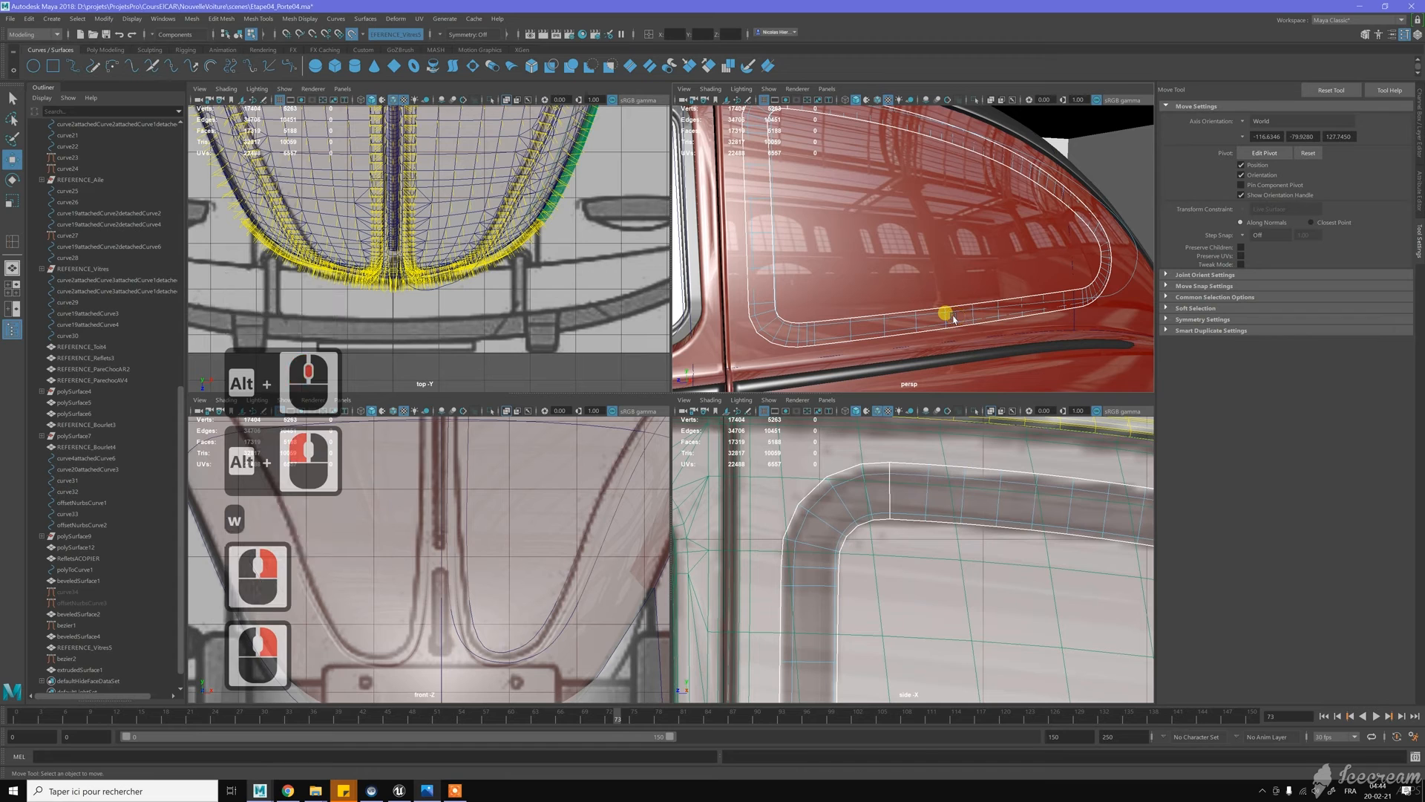
pyautogui.press('z')
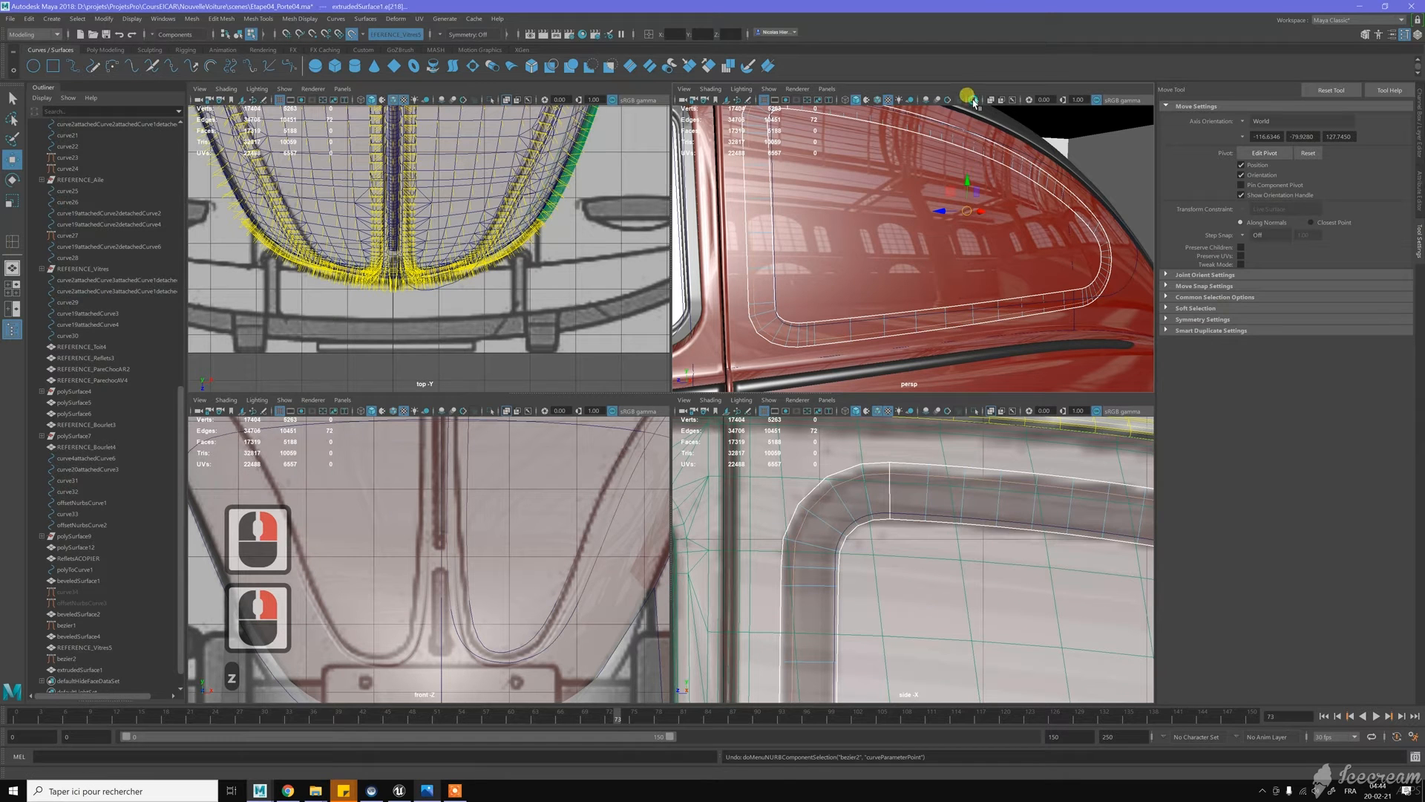
# Isolate the window frame, select the full face loop of its wider inner band and extrude it with a thickness of -3
pyautogui.click(973, 101)
pyautogui.rightClick(941, 329)
pyautogui.moveTo(942, 329); pyautogui.dragTo(940, 346, button='right')
pyautogui.click(924, 320)
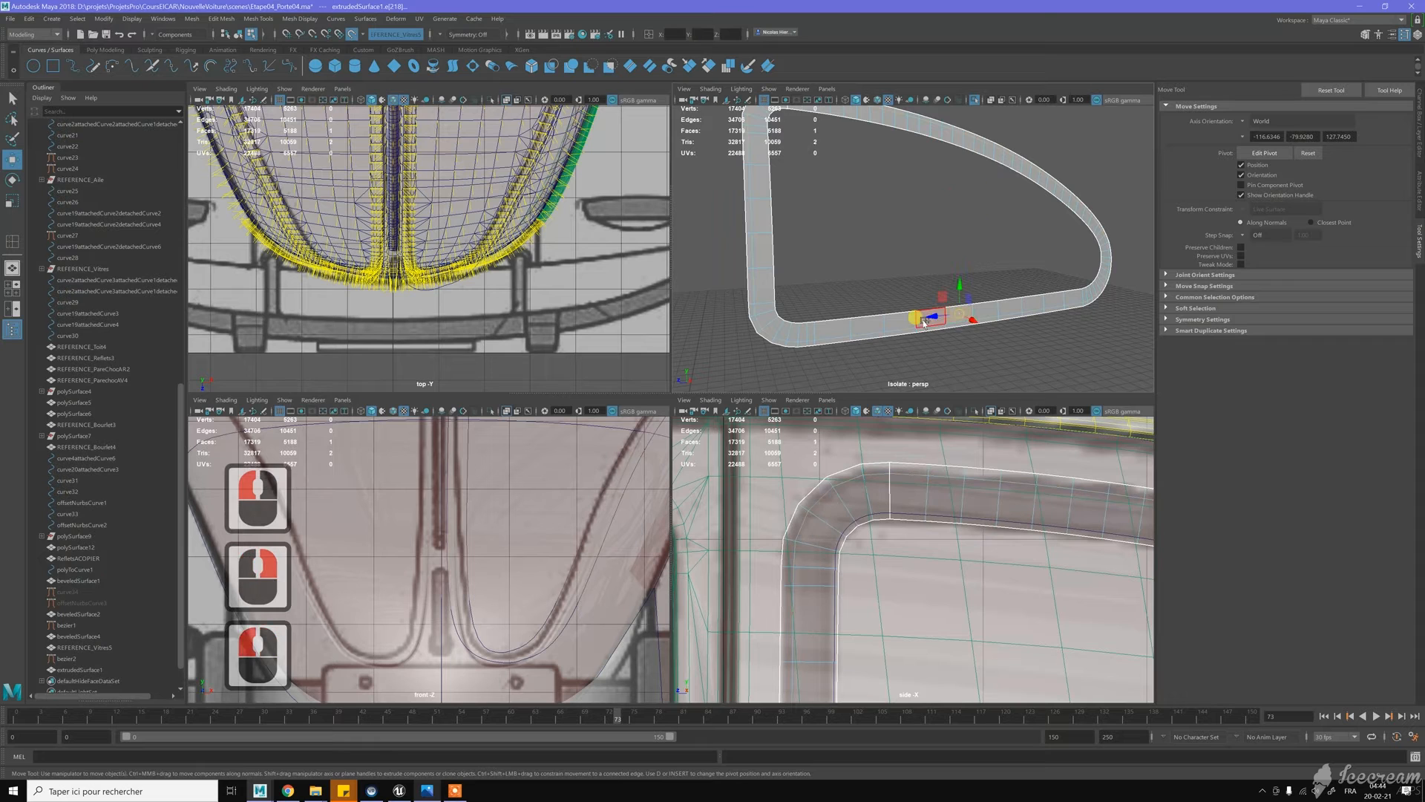
pyautogui.keyDown('shift'); pyautogui.doubleClick(920, 319); pyautogui.keyUp('shift')
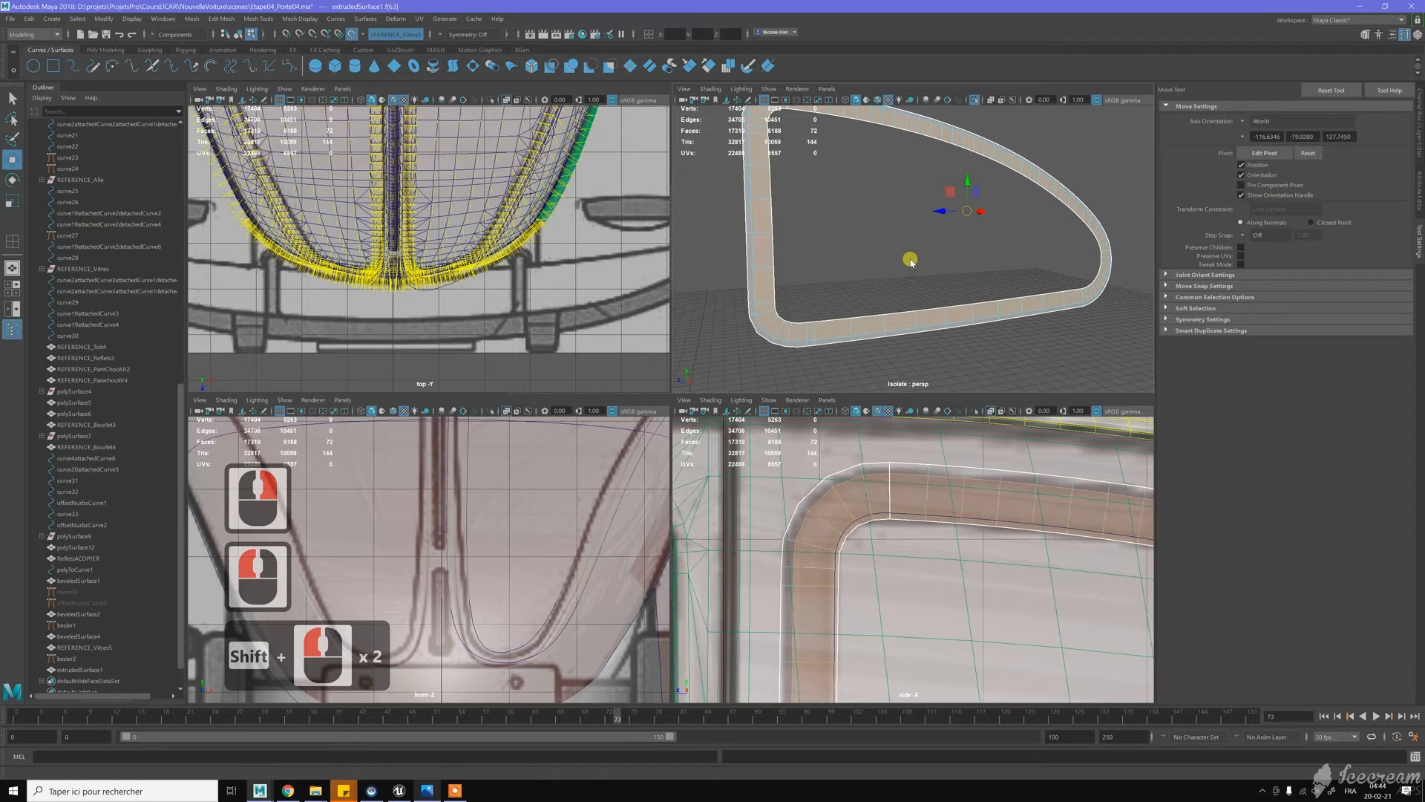
pyautogui.keyDown('shift'); pyautogui.rightClick(910, 262); pyautogui.keyUp('shift')
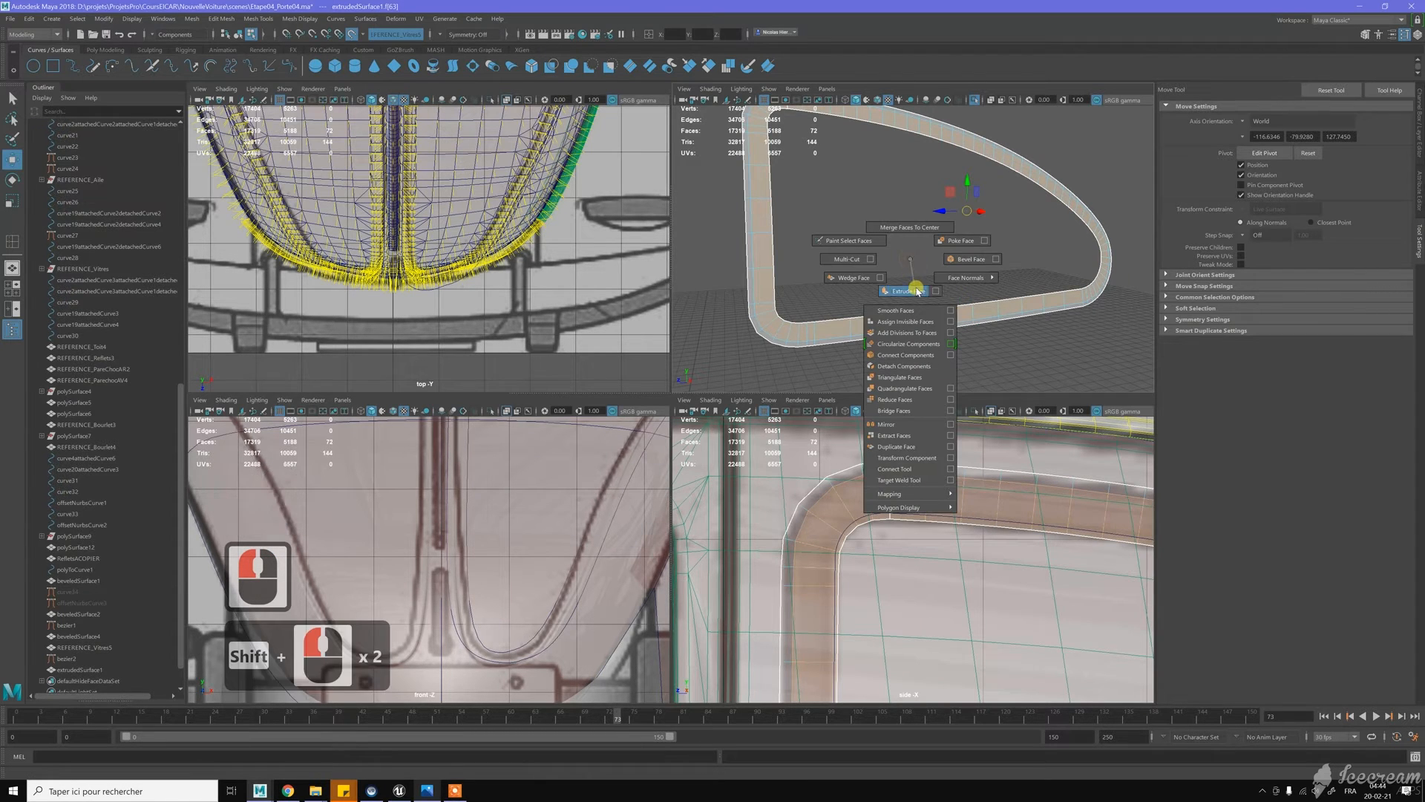
pyautogui.keyDown('shift'); pyautogui.rightClick(917, 290); pyautogui.keyUp('shift')
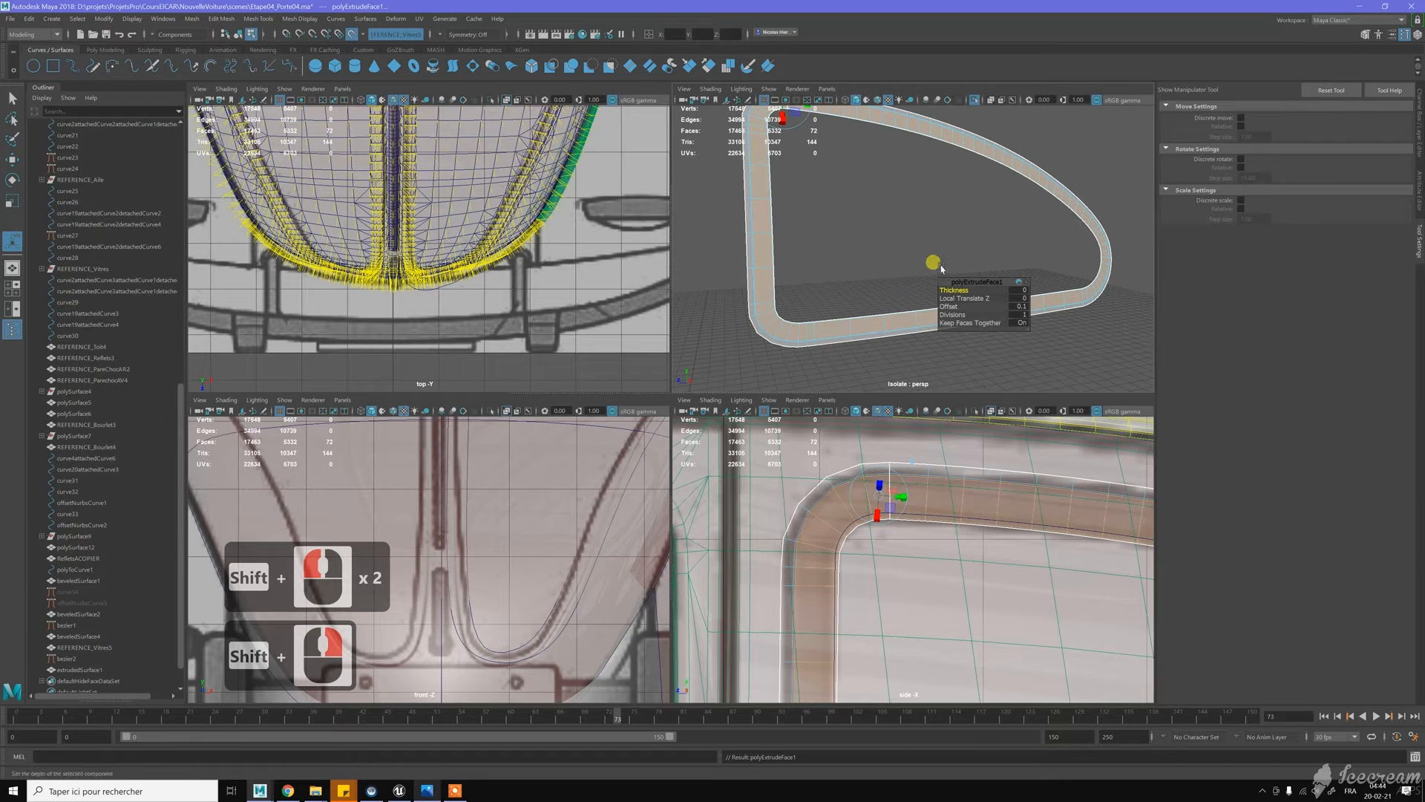
pyautogui.click(1017, 290)
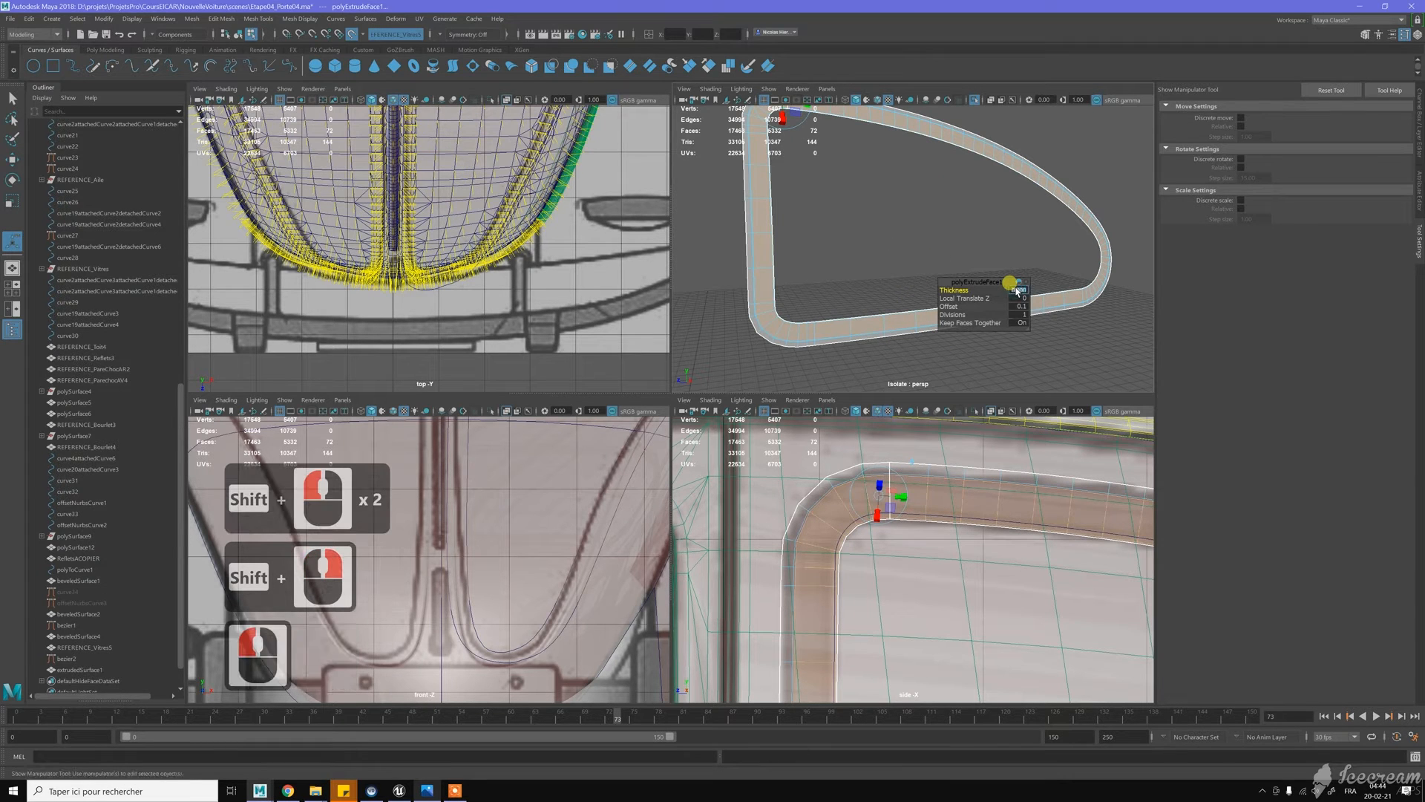
pyautogui.write('-3')
pyautogui.press('Return')
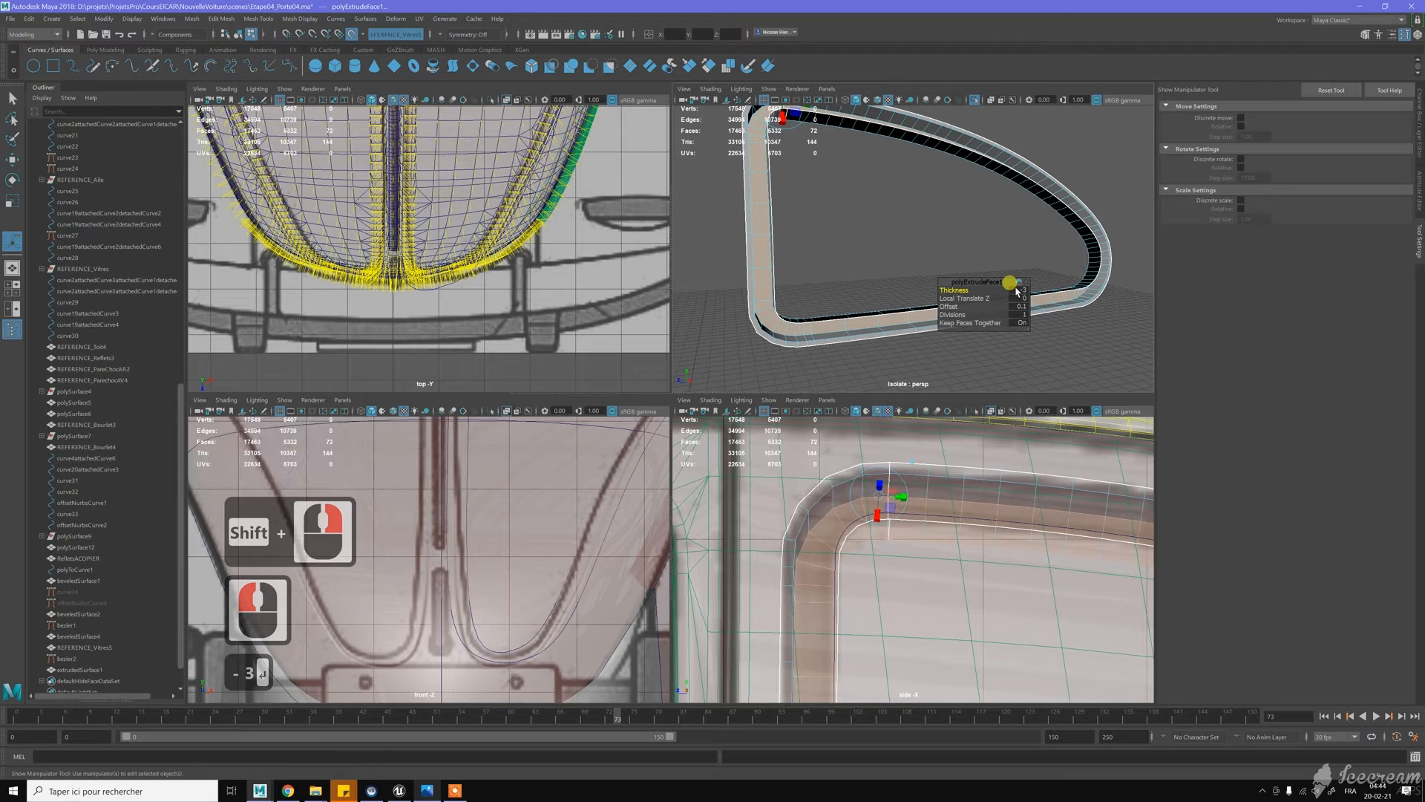
# Select the ring of dark faces running along the extruded window frame and delete it, including the one leftover face
pyautogui.keyDown('alt'); pyautogui.moveTo(893, 252); pyautogui.dragTo(879, 294); pyautogui.keyUp('alt')
pyautogui.keyDown('alt'); pyautogui.moveTo(878, 295); pyautogui.dragTo(883, 303, button='right'); pyautogui.keyUp('alt')
pyautogui.press('w')
pyautogui.click(851, 319)
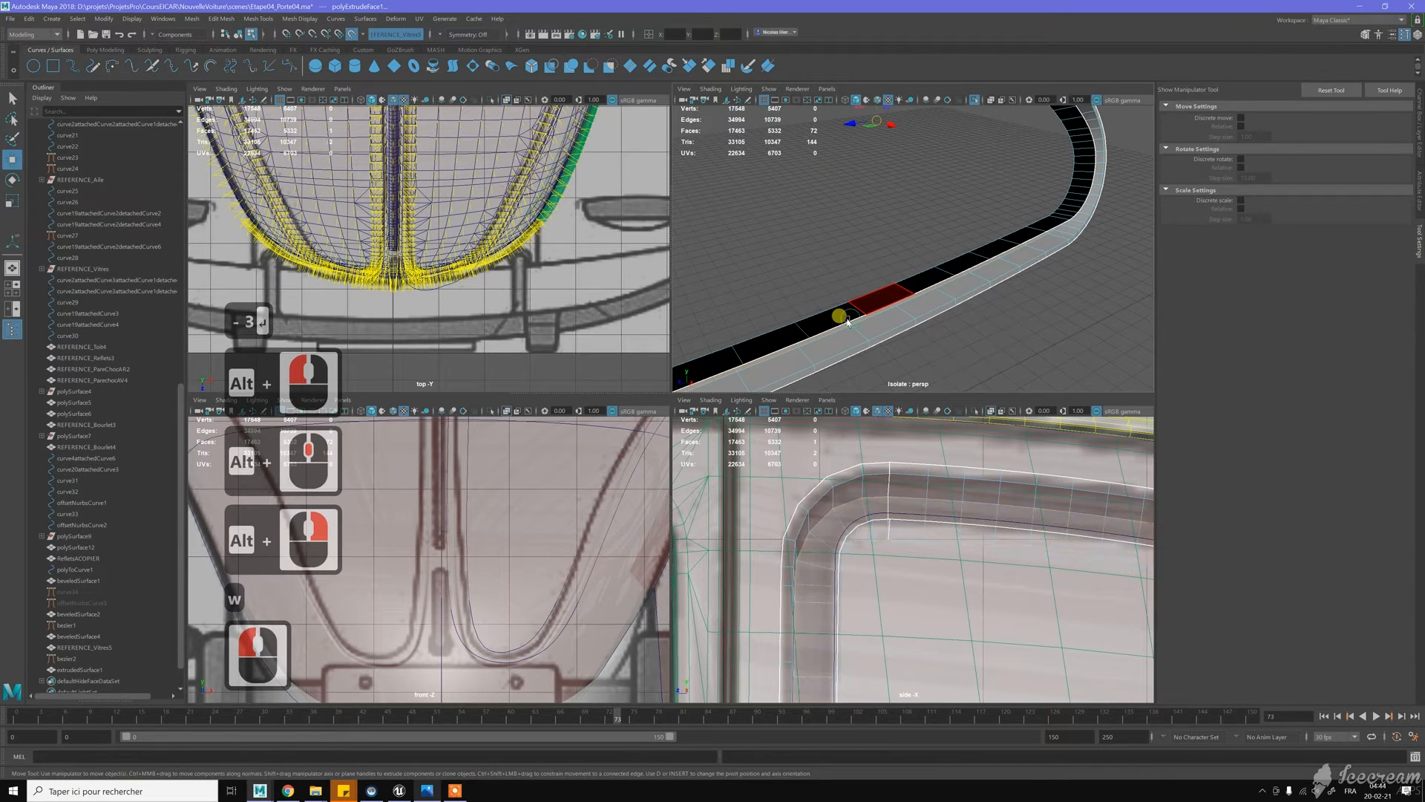
pyautogui.keyDown('shift'); pyautogui.doubleClick(847, 317); pyautogui.keyUp('shift')
pyautogui.keyDown('shift'); pyautogui.click(847, 317); pyautogui.keyUp('shift')
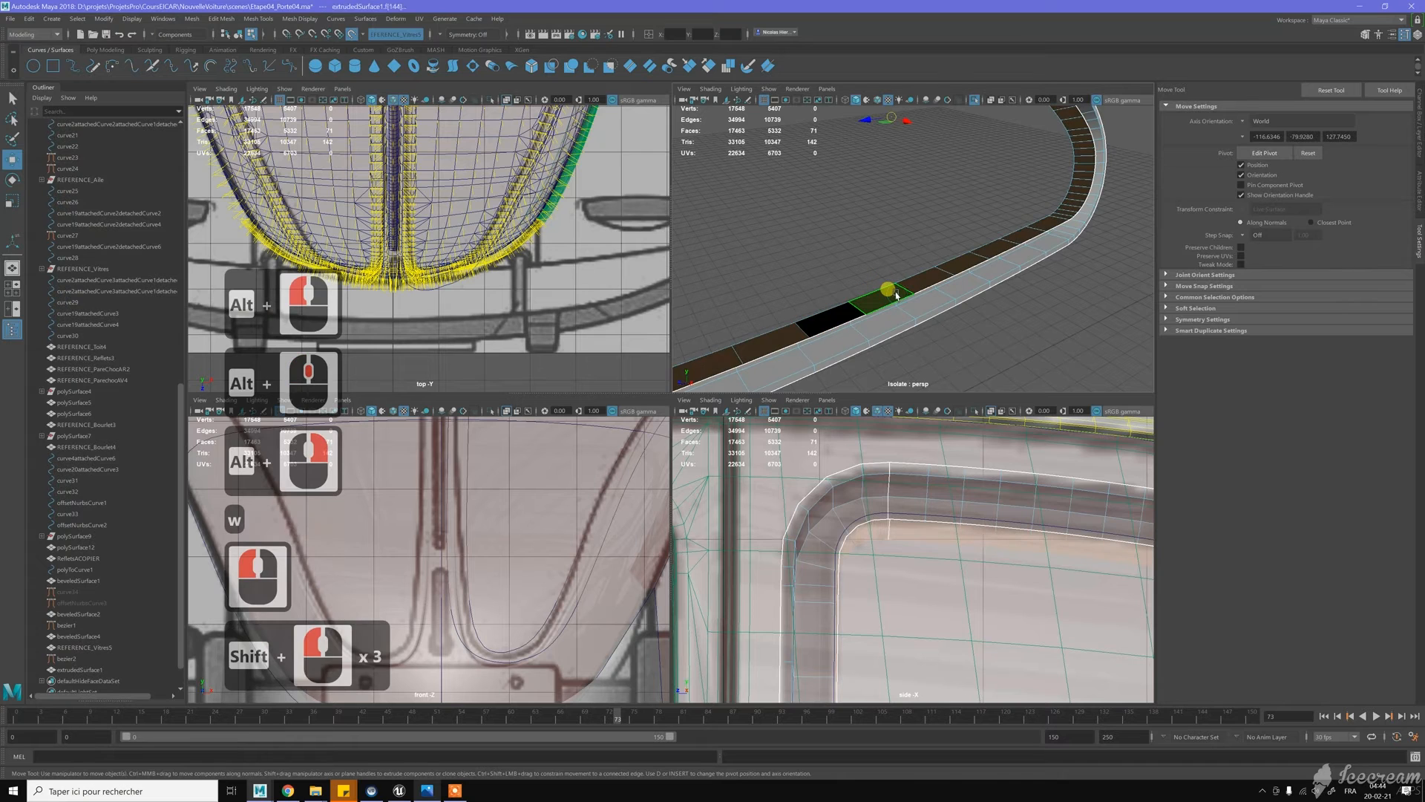
pyautogui.press('Delete')
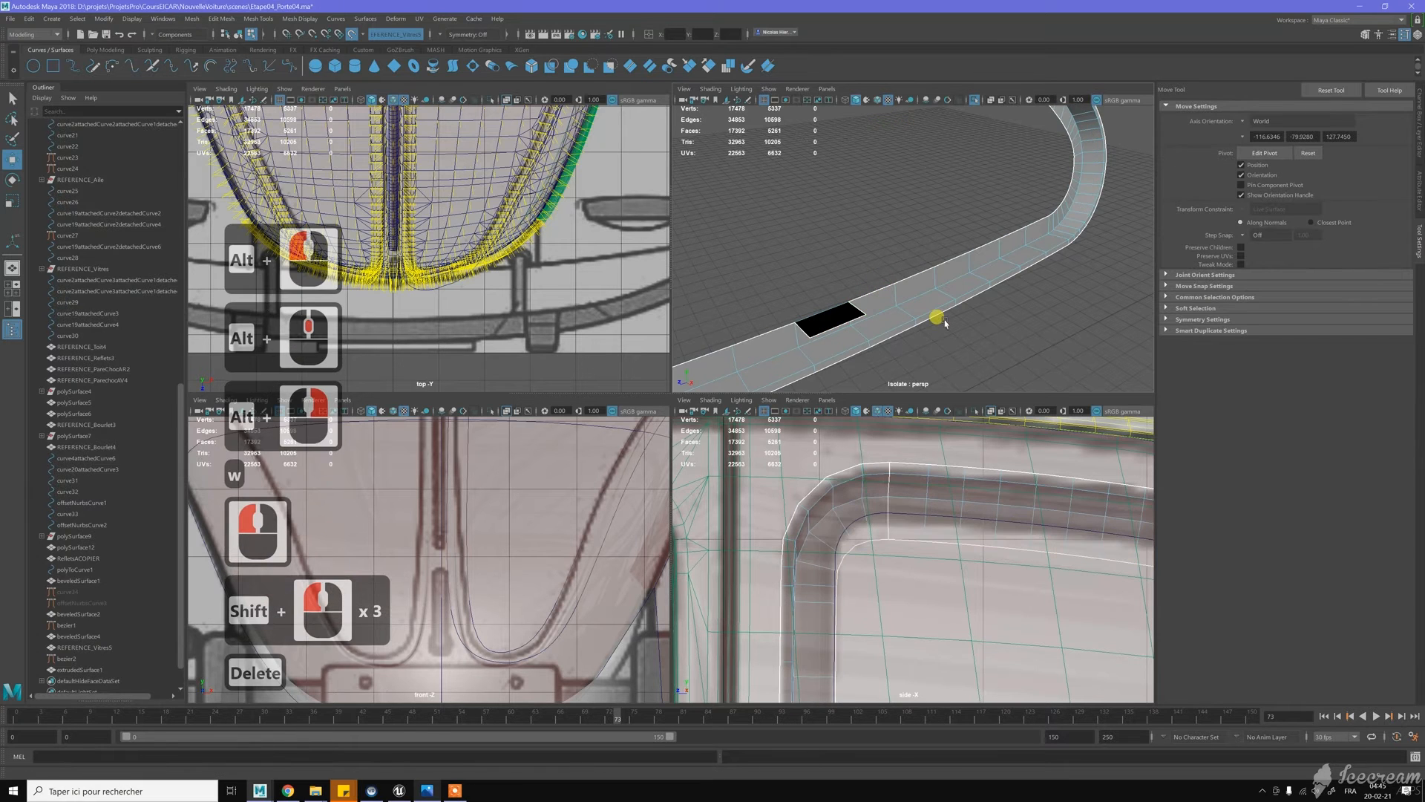
pyautogui.click(834, 318)
pyautogui.press('Delete')
pyautogui.scroll(-5, 941, 271)
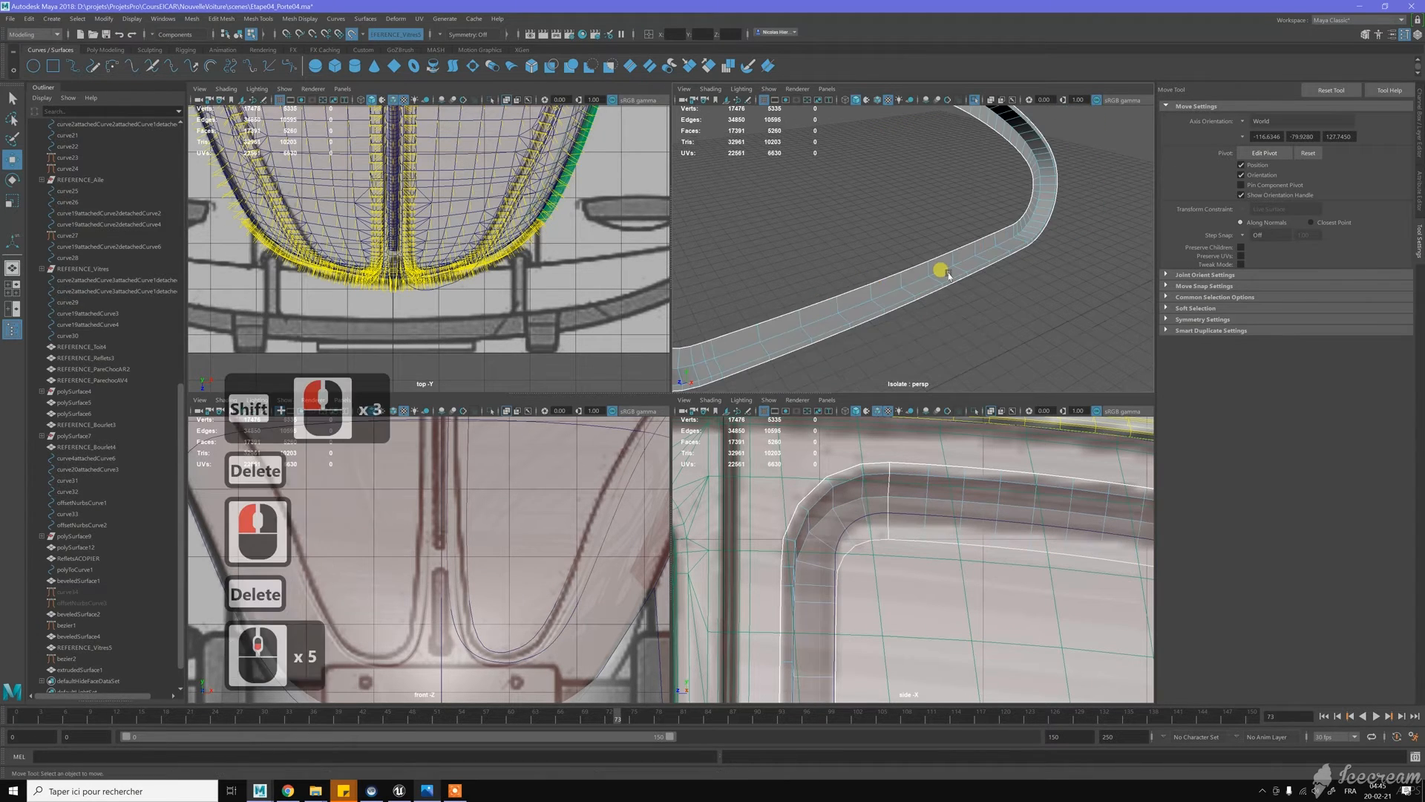
# Return the window frame to object selection, deselect it and turn off isolation to show the whole car
pyautogui.keyDown('alt'); pyautogui.moveTo(920, 264); pyautogui.dragTo(987, 278); pyautogui.keyUp('alt')
pyautogui.keyDown('alt'); pyautogui.moveTo(988, 279); pyautogui.dragTo(1013, 258, button='middle'); pyautogui.keyUp('alt')
pyautogui.keyDown('alt'); pyautogui.moveTo(1013, 258); pyautogui.dragTo(967, 282); pyautogui.keyUp('alt')
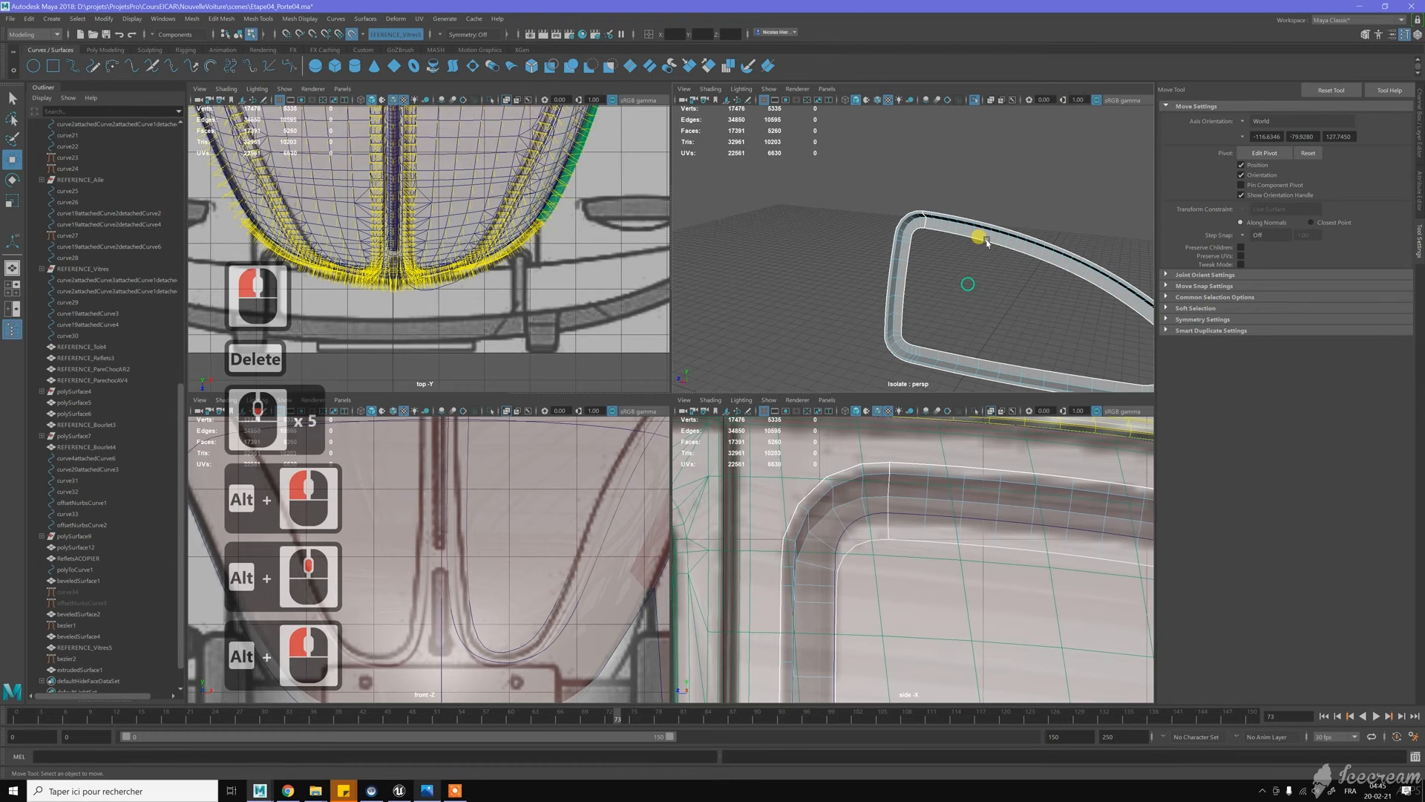
pyautogui.press('w')
pyautogui.moveTo(988, 241); pyautogui.dragTo(1031, 207, button='right')
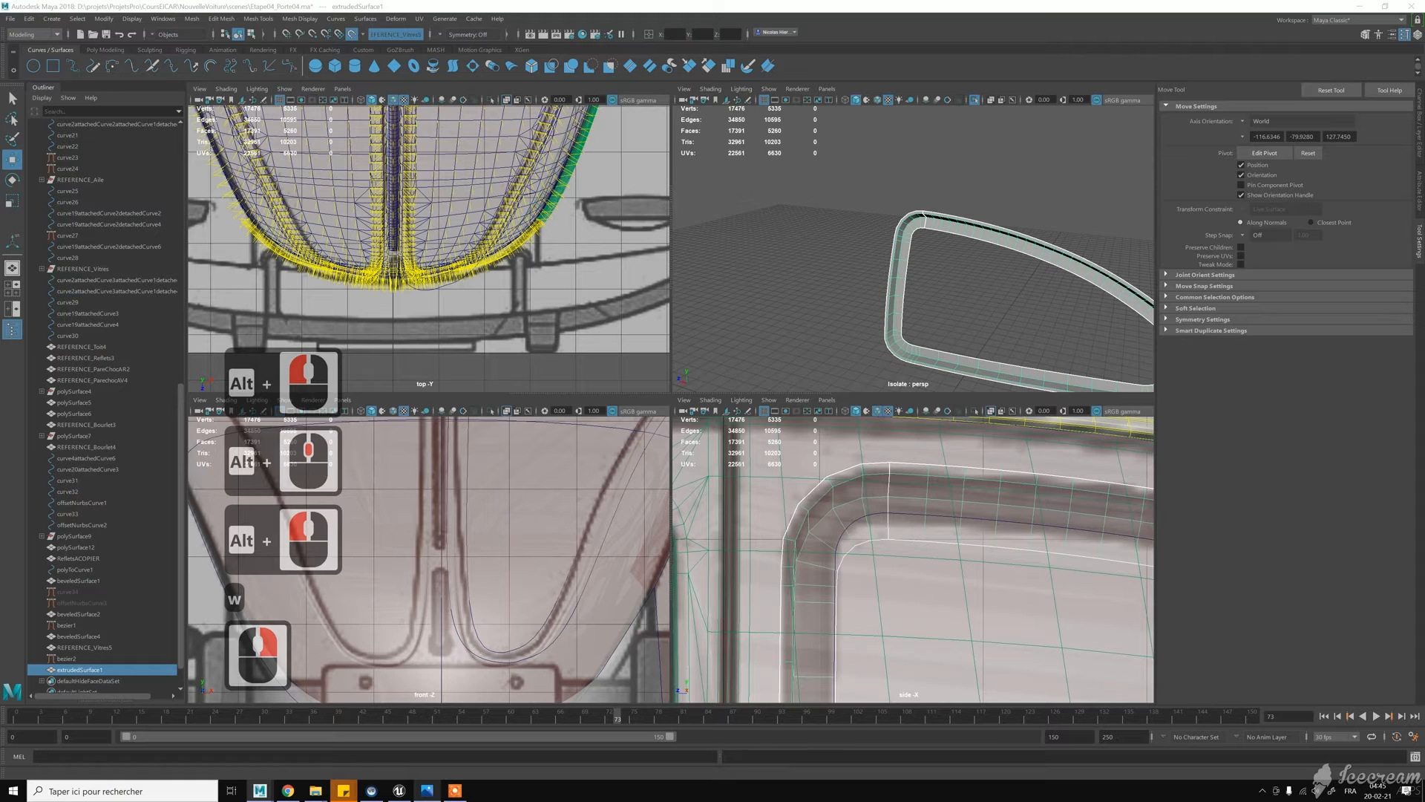
pyautogui.click(1004, 206)
pyautogui.keyDown('alt'); pyautogui.moveTo(940, 283); pyautogui.dragTo(912, 275, button='middle'); pyautogui.keyUp('alt')
pyautogui.keyDown('alt'); pyautogui.moveTo(911, 275); pyautogui.dragTo(967, 288); pyautogui.keyUp('alt')
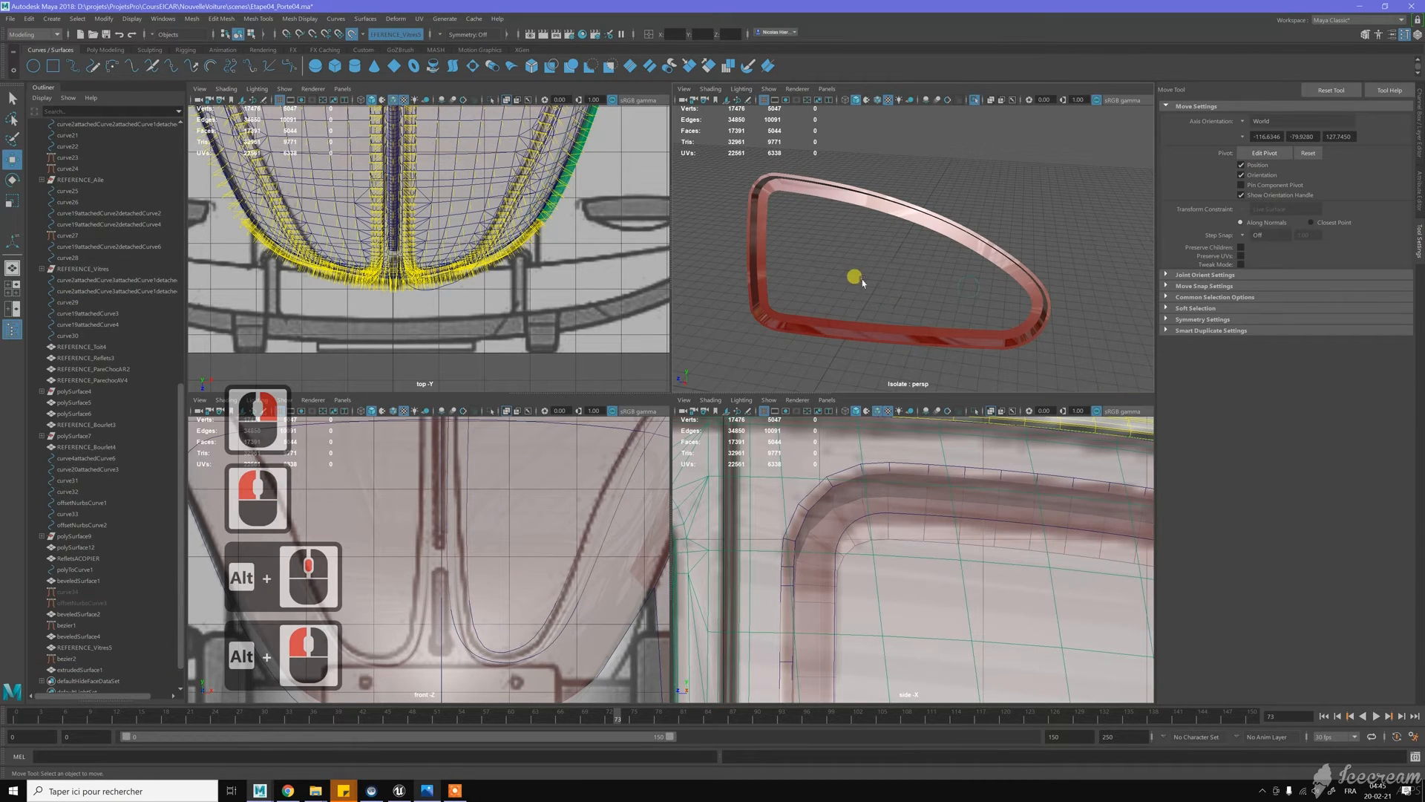
pyautogui.click(977, 98)
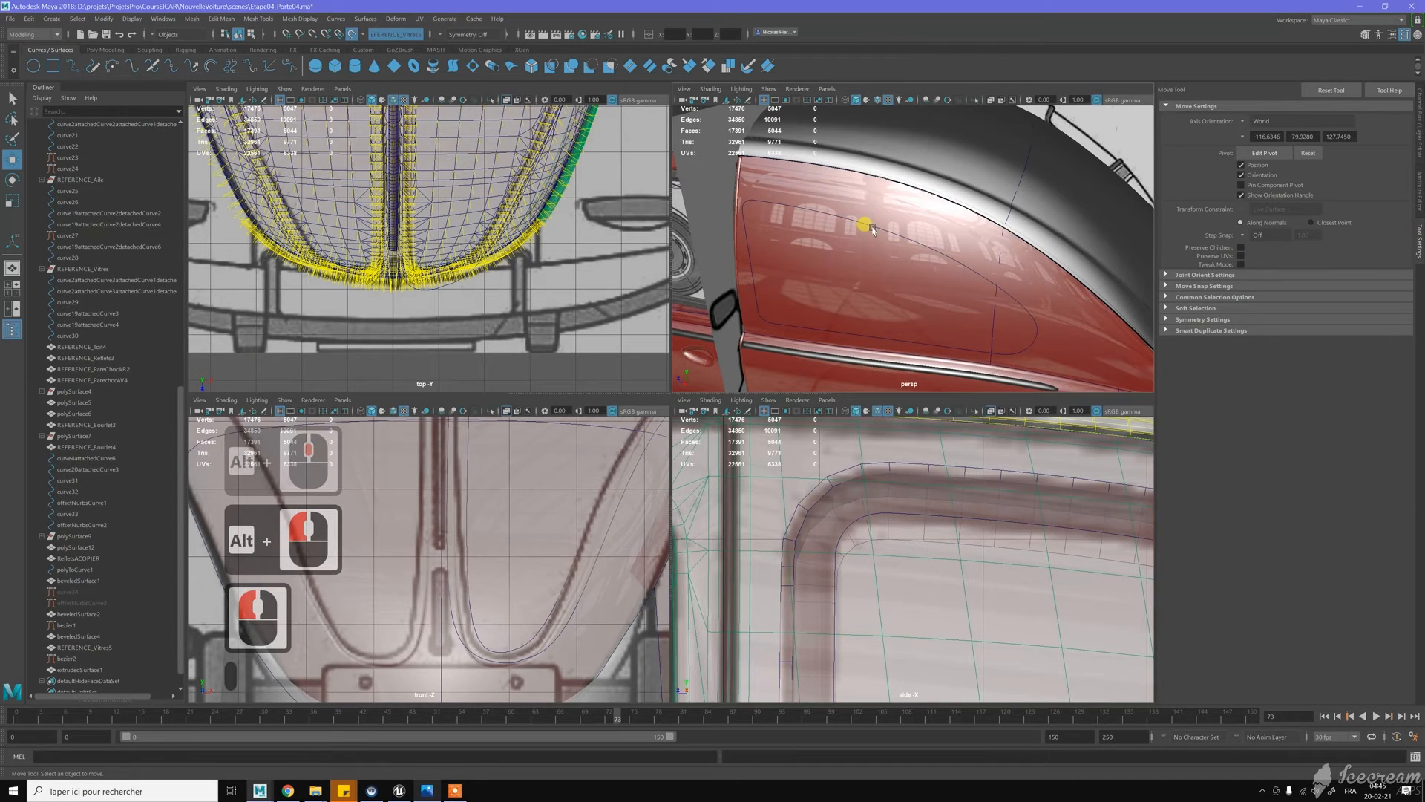
# Disable the live surface and select the car body mesh around the rear side window
pyautogui.press('space')
pyautogui.keyDown('alt'); pyautogui.moveTo(709, 250); pyautogui.dragTo(977, 214, button='middle'); pyautogui.keyUp('alt')
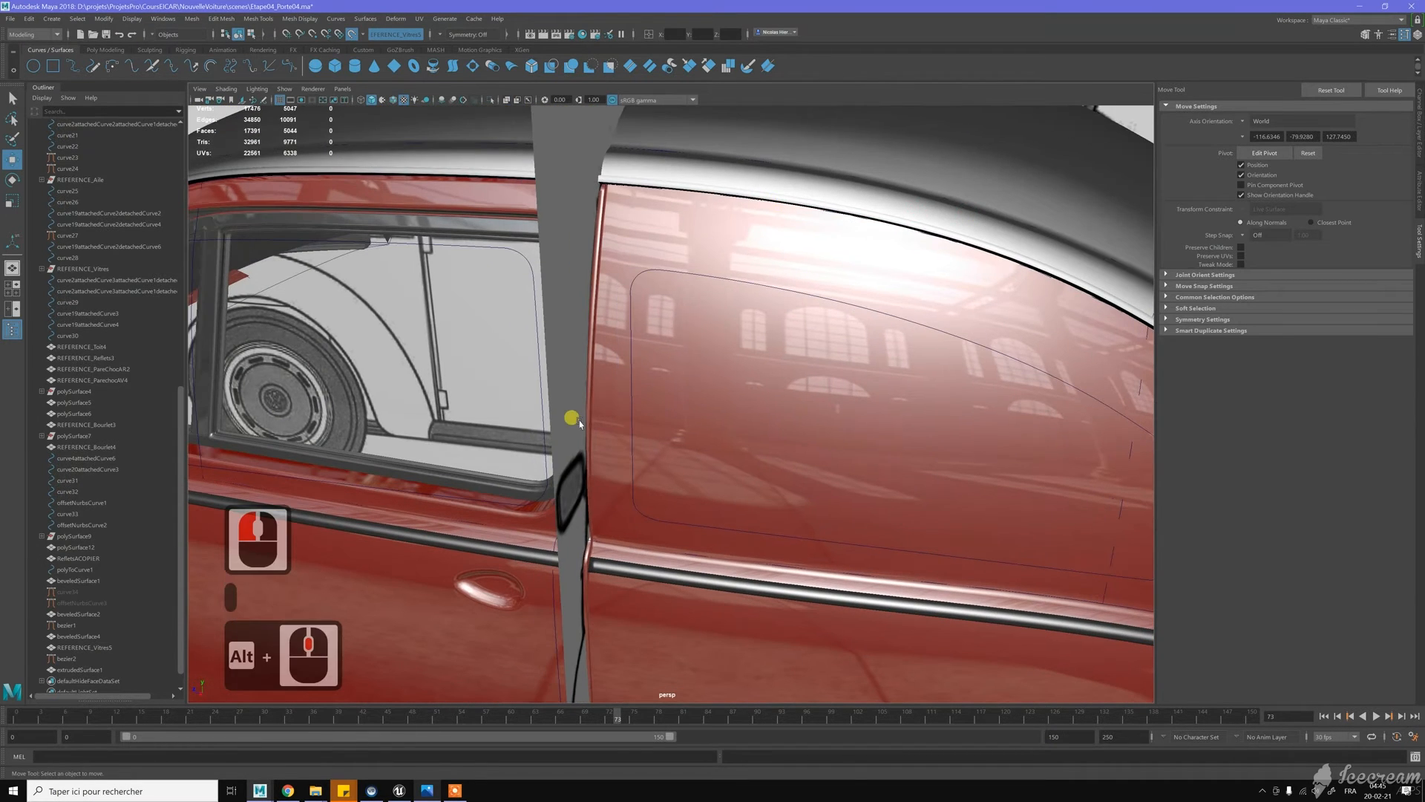
pyautogui.keyDown('shift'); pyautogui.click(531, 504); pyautogui.keyUp('shift')
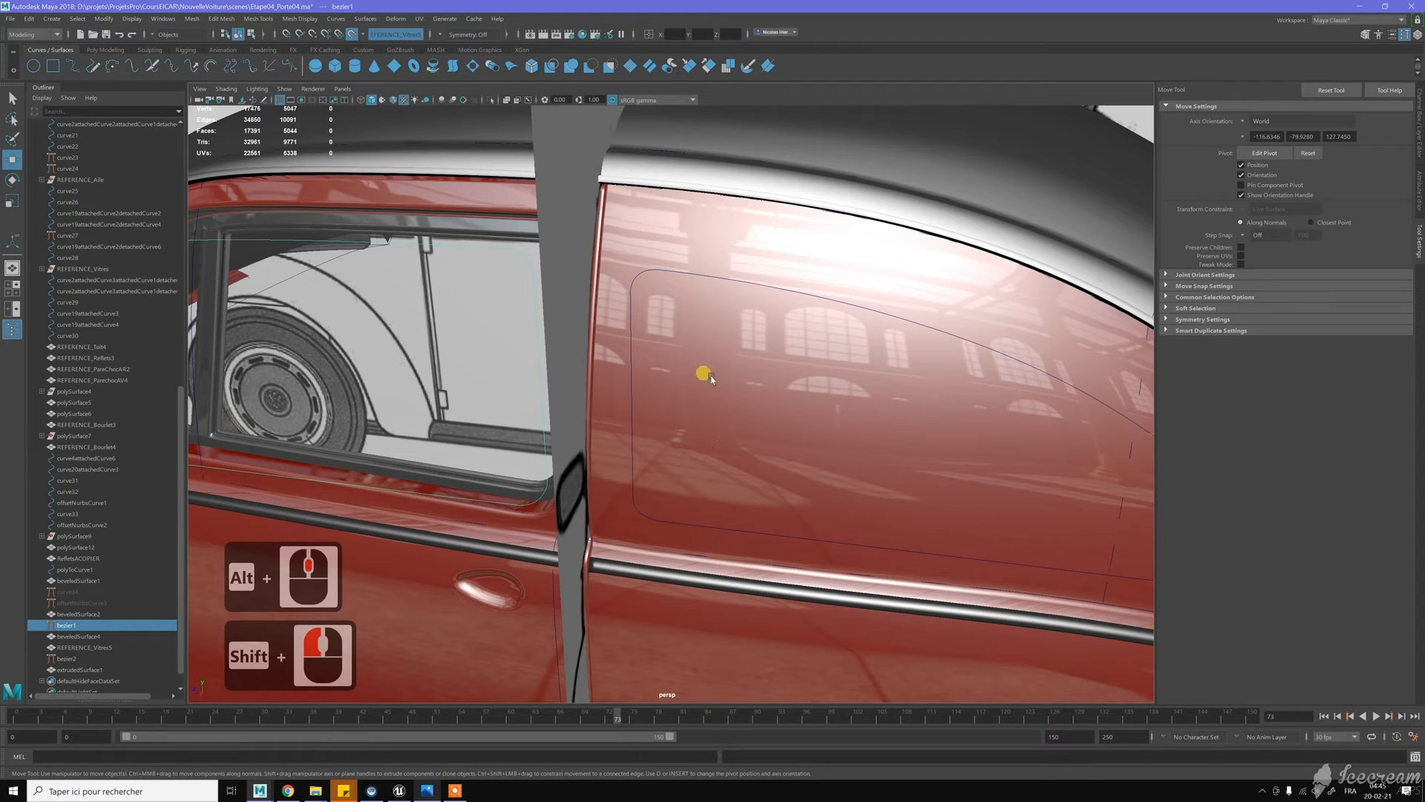
pyautogui.click(720, 271)
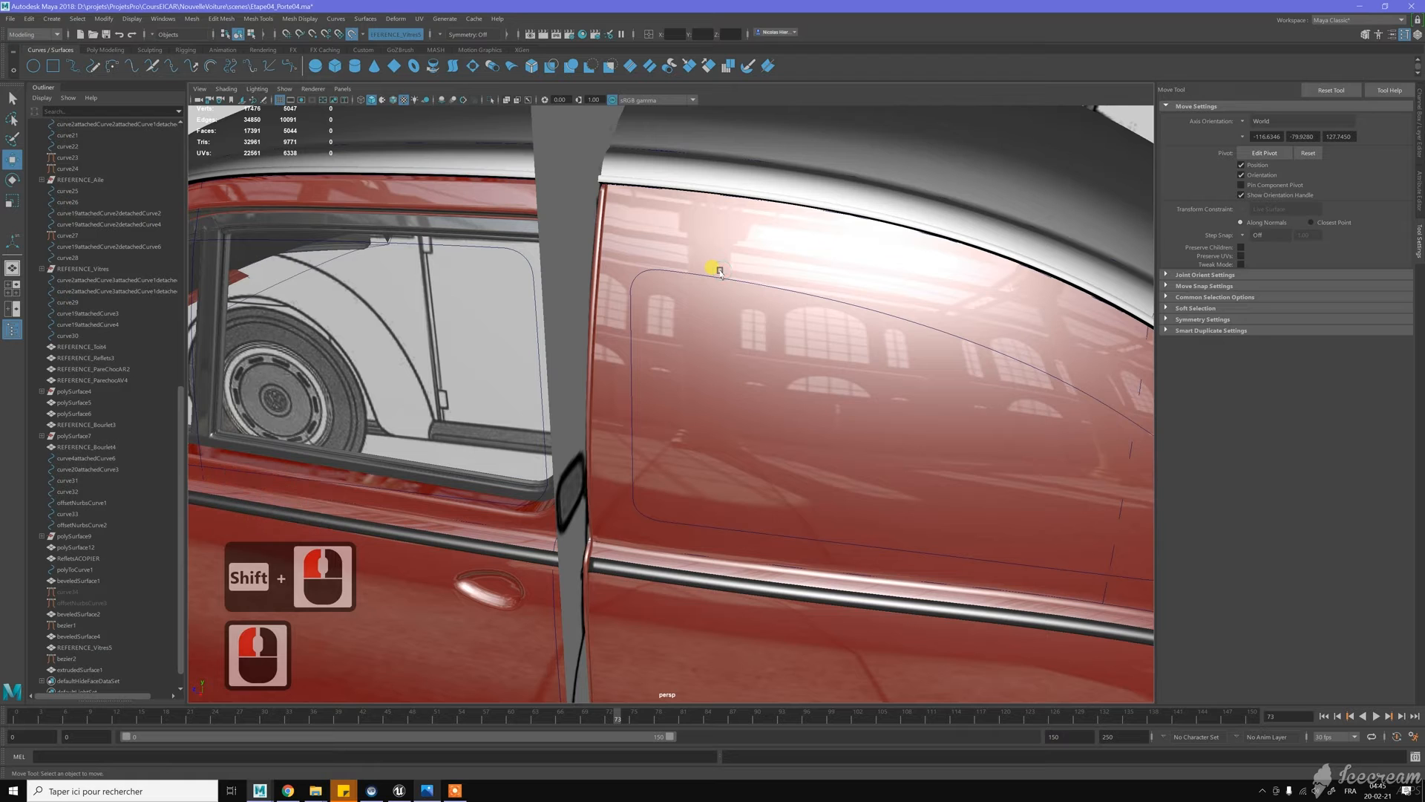
pyautogui.scroll(-2, 720, 272)
pyautogui.keyDown('alt'); pyautogui.moveTo(712, 316); pyautogui.dragTo(526, 260); pyautogui.keyUp('alt')
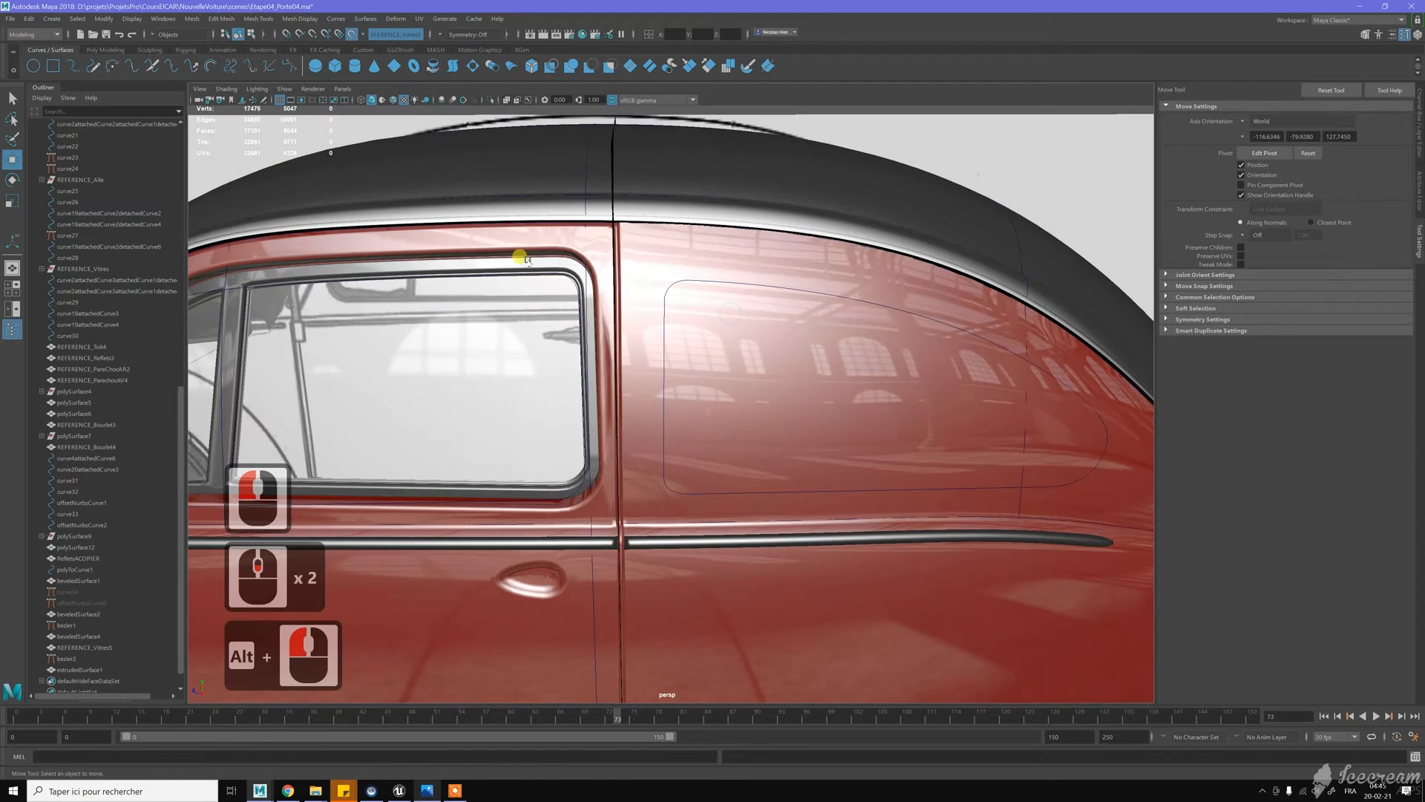
pyautogui.click(352, 34)
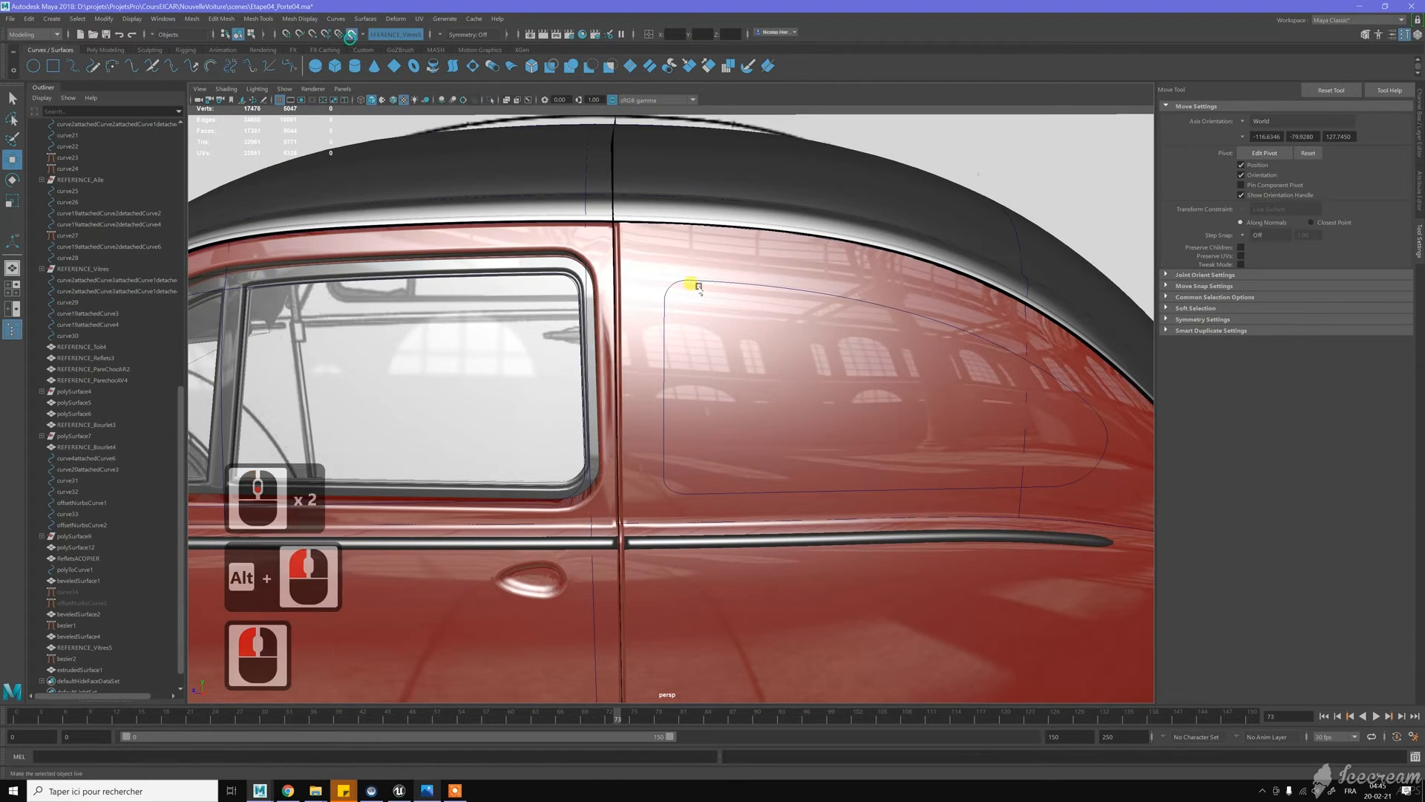
pyautogui.click(665, 260)
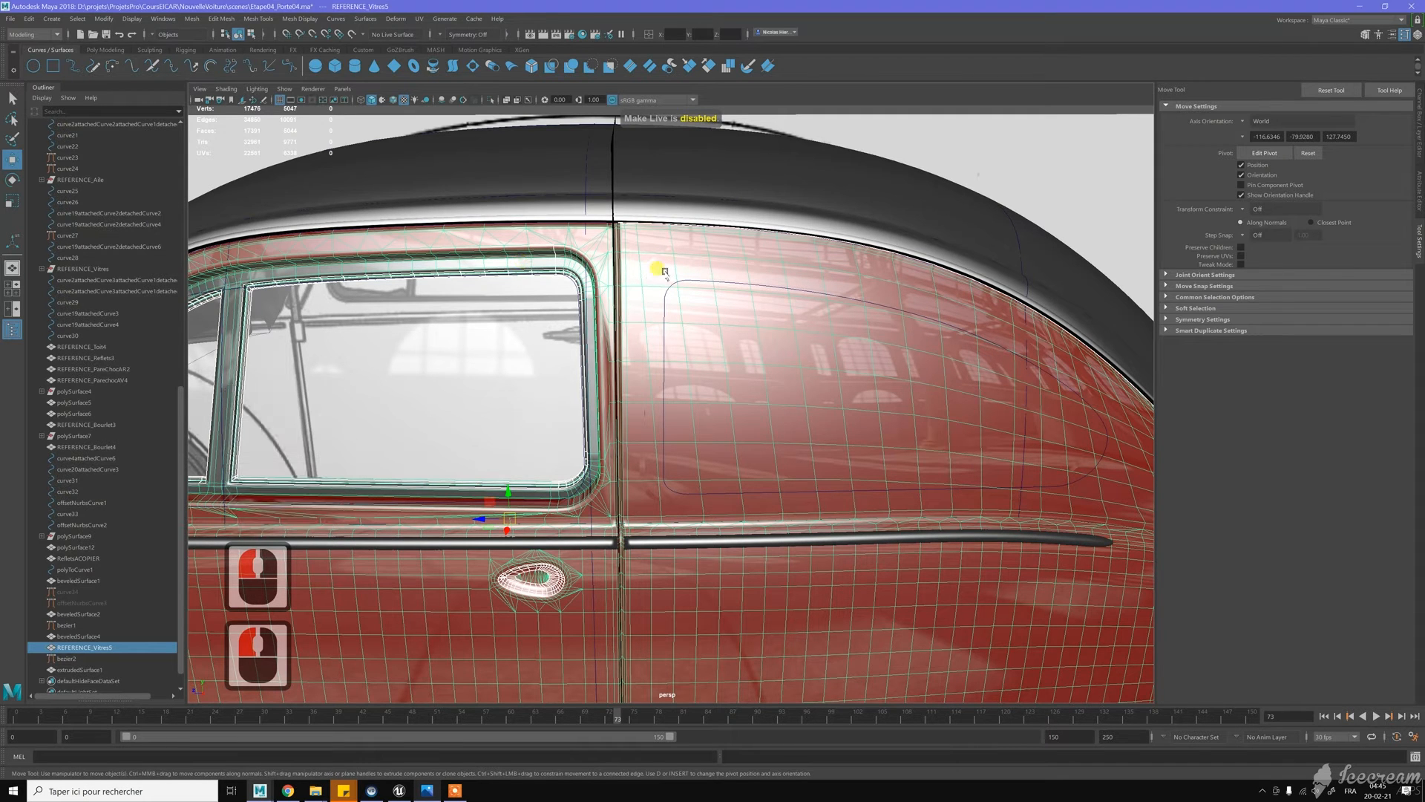
# In the enlarged side view, select the body faces beneath the window frame's upper front corner and the start of its top edge
pyautogui.keyDown('alt'); pyautogui.moveTo(698, 334); pyautogui.dragTo(661, 292, button='middle'); pyautogui.keyUp('alt')
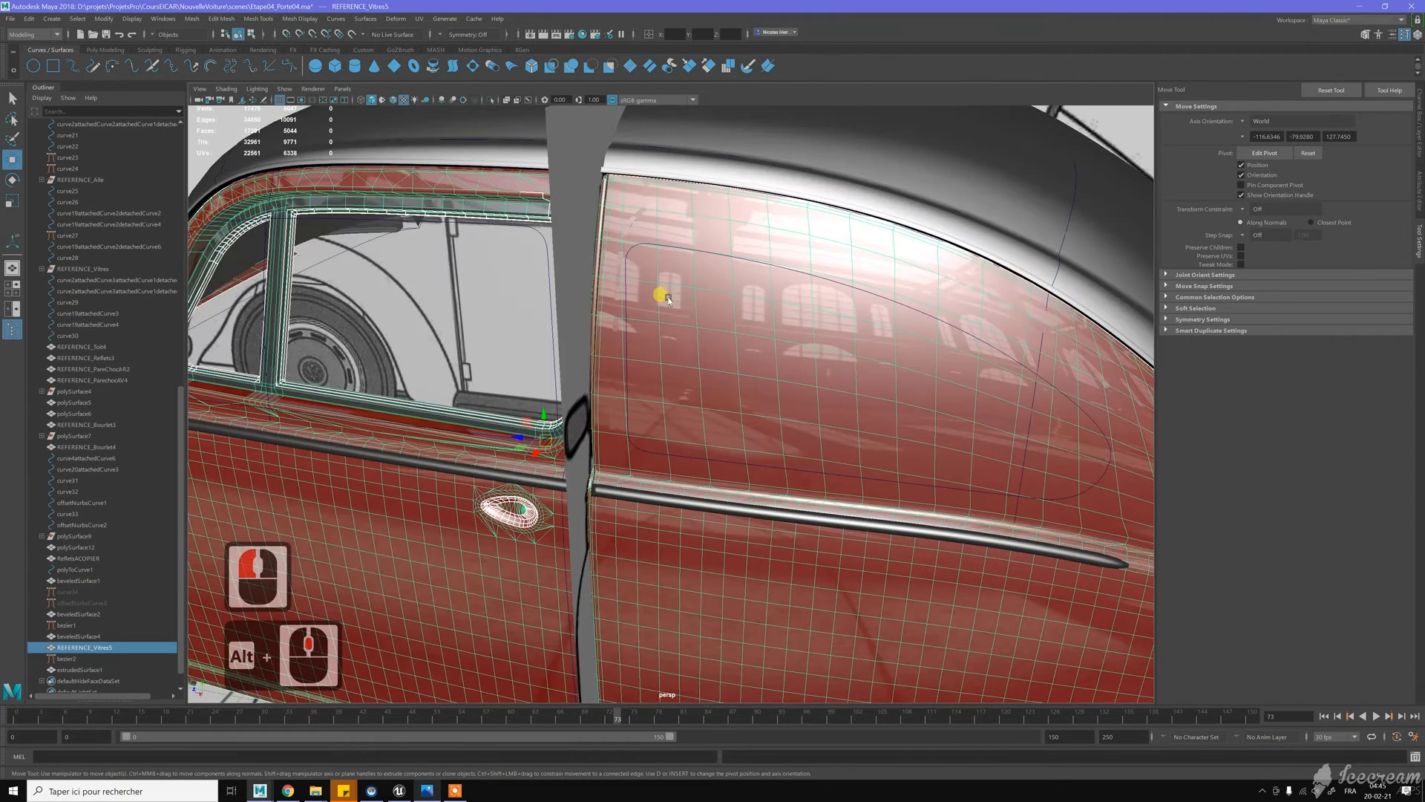
pyautogui.keyDown('alt'); pyautogui.moveTo(662, 292); pyautogui.dragTo(688, 315, button='right'); pyautogui.keyUp('alt')
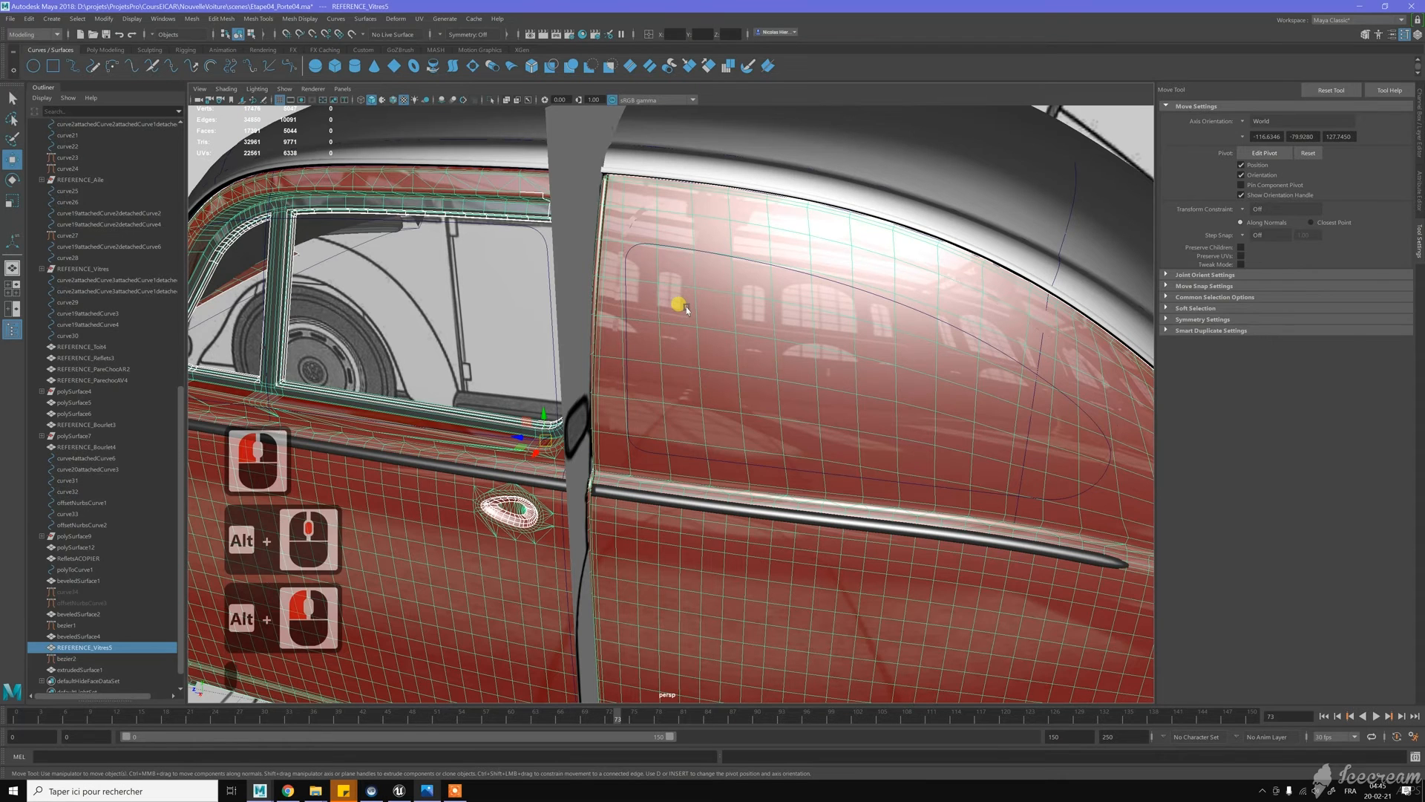
pyautogui.press('space')
pyautogui.press('space')
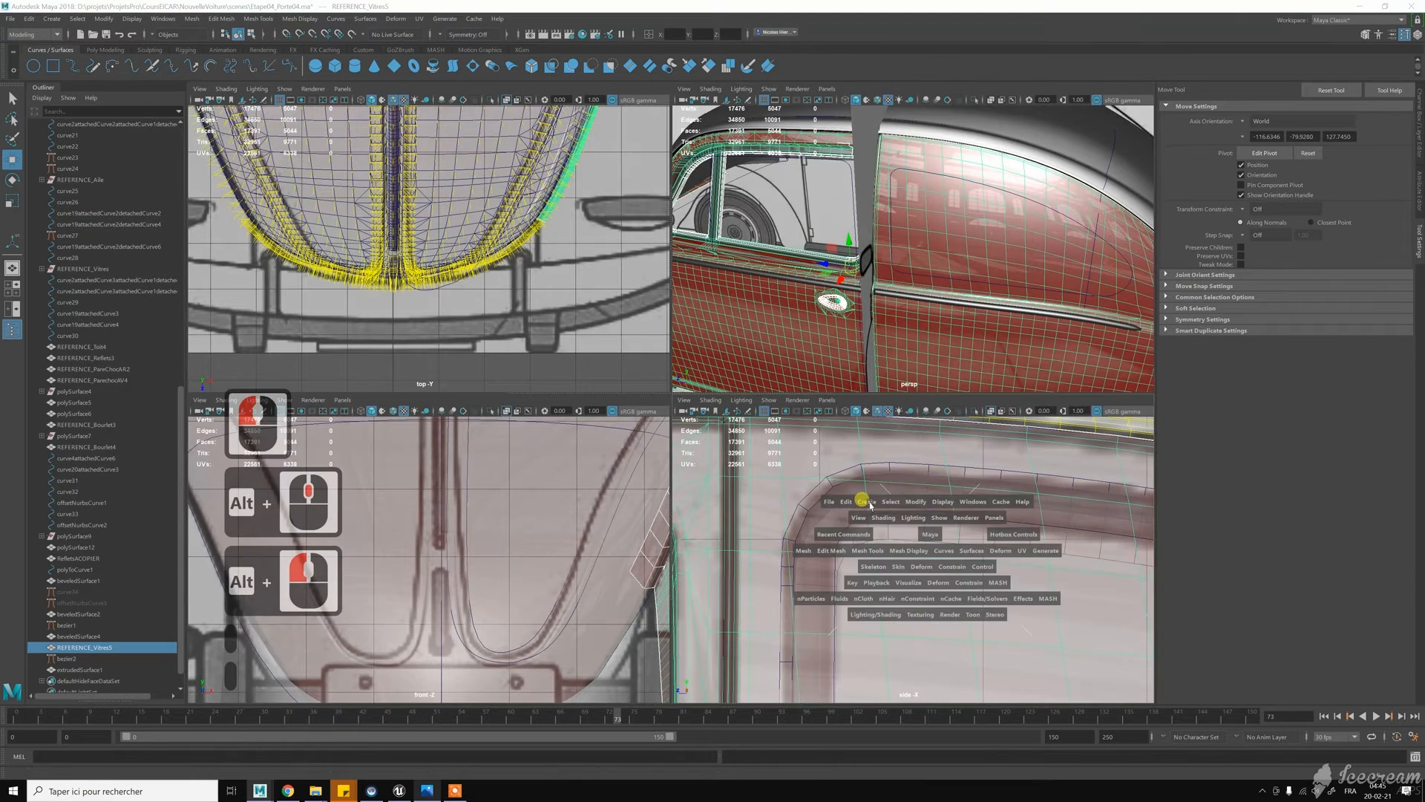
pyautogui.scroll(-7, 835, 491)
pyautogui.scroll(-12, 835, 491)
pyautogui.keyDown('alt'); pyautogui.moveTo(680, 455); pyautogui.dragTo(720, 468, button='right'); pyautogui.keyUp('alt')
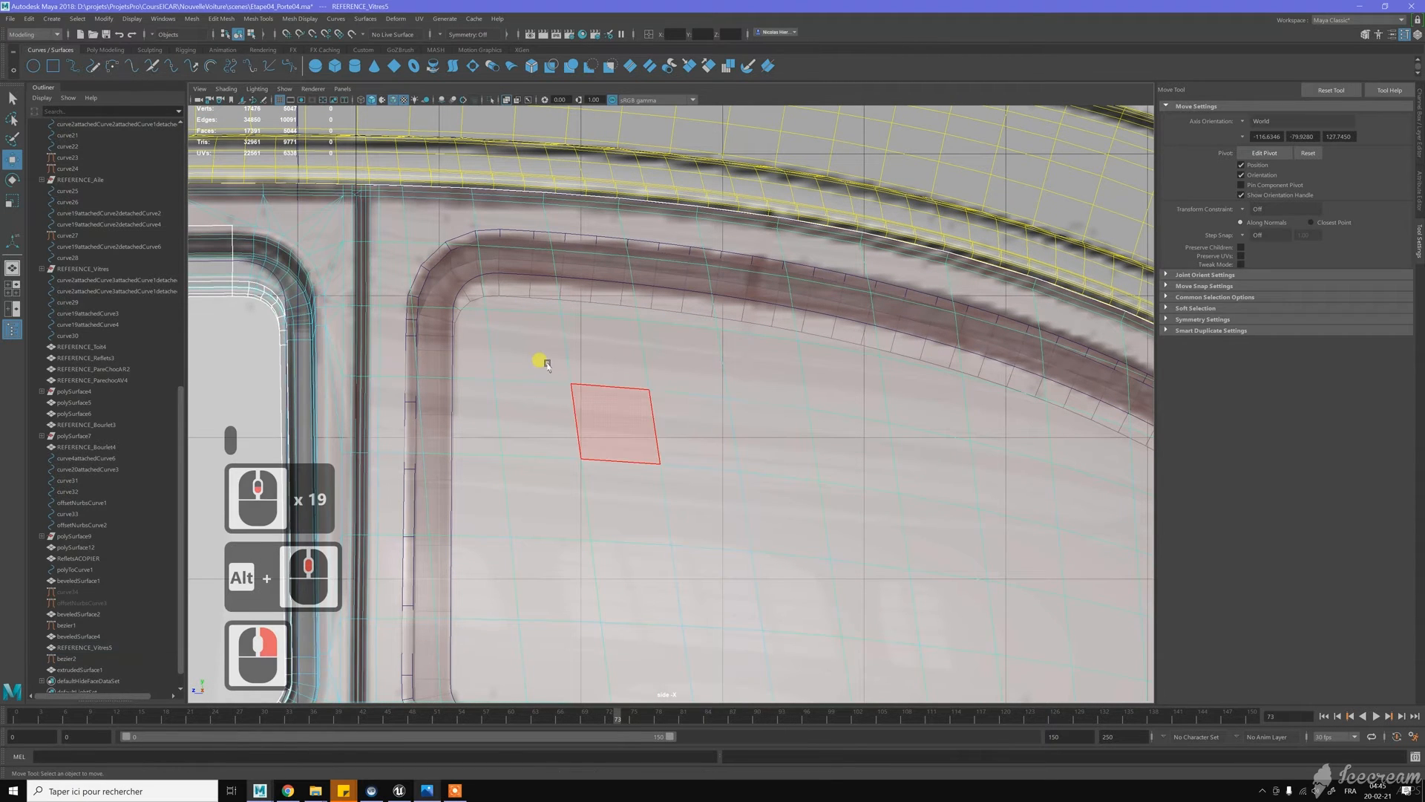
pyautogui.click(461, 289)
pyautogui.keyDown('shift'); pyautogui.click(400, 289); pyautogui.keyUp('shift')
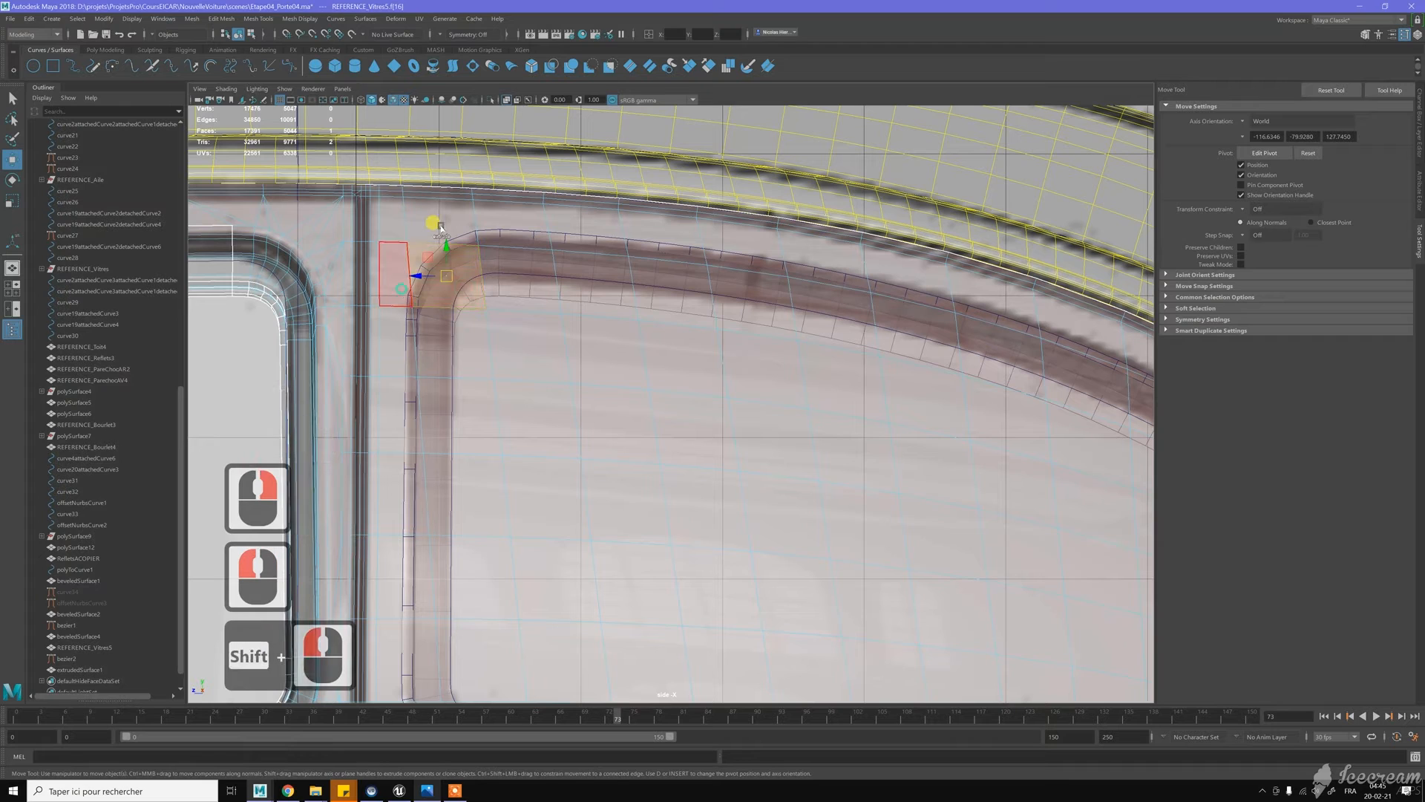
pyautogui.keyDown('shift'); pyautogui.click(420, 223); pyautogui.keyUp('shift')
pyautogui.keyDown('shift'); pyautogui.click(487, 222); pyautogui.keyUp('shift')
pyautogui.keyDown('shift'); pyautogui.click(546, 229); pyautogui.keyUp('shift')
pyautogui.keyDown('shift'); pyautogui.click(650, 236); pyautogui.keyUp('shift')
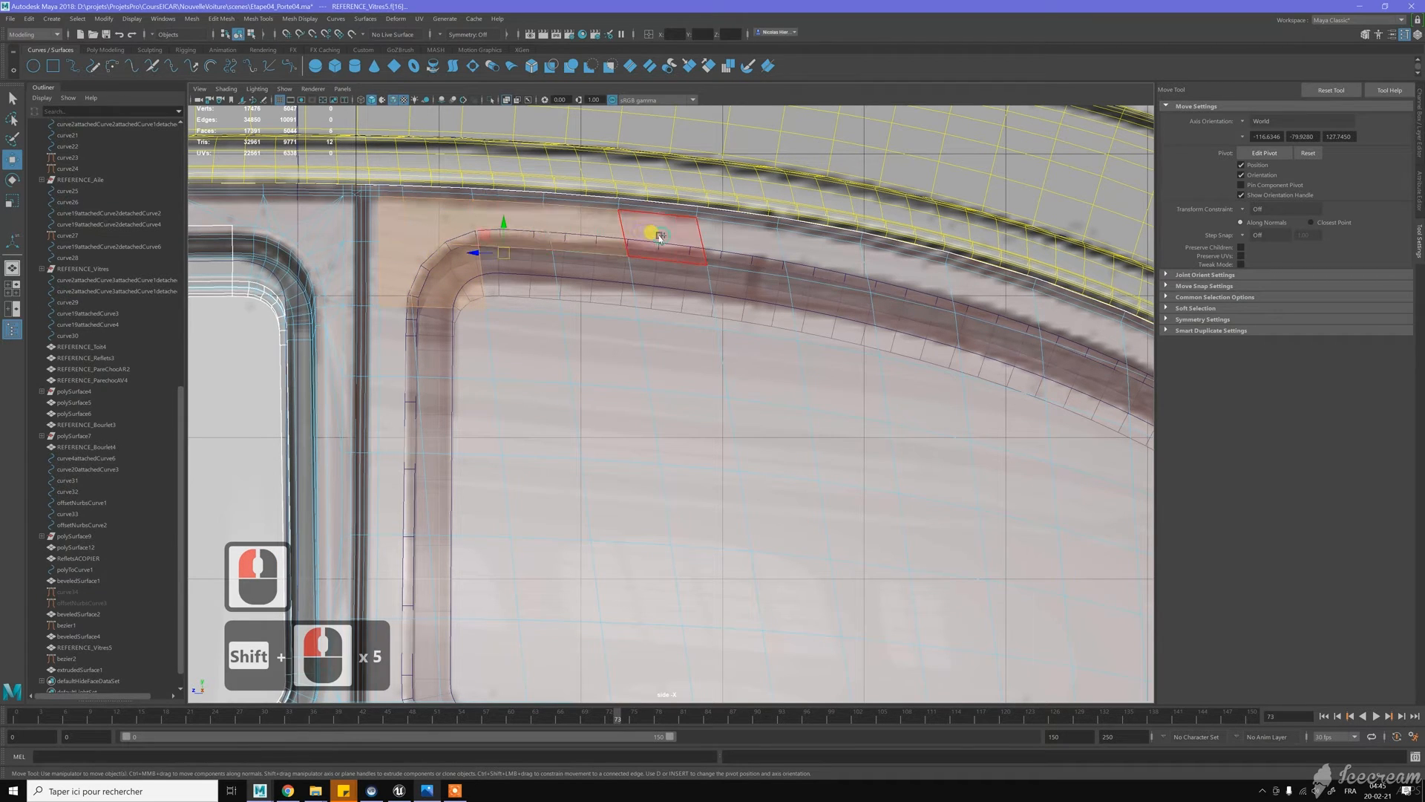
pyautogui.keyDown('shift'); pyautogui.doubleClick(659, 237); pyautogui.keyUp('shift')
pyautogui.scroll(-16, 569, 258)
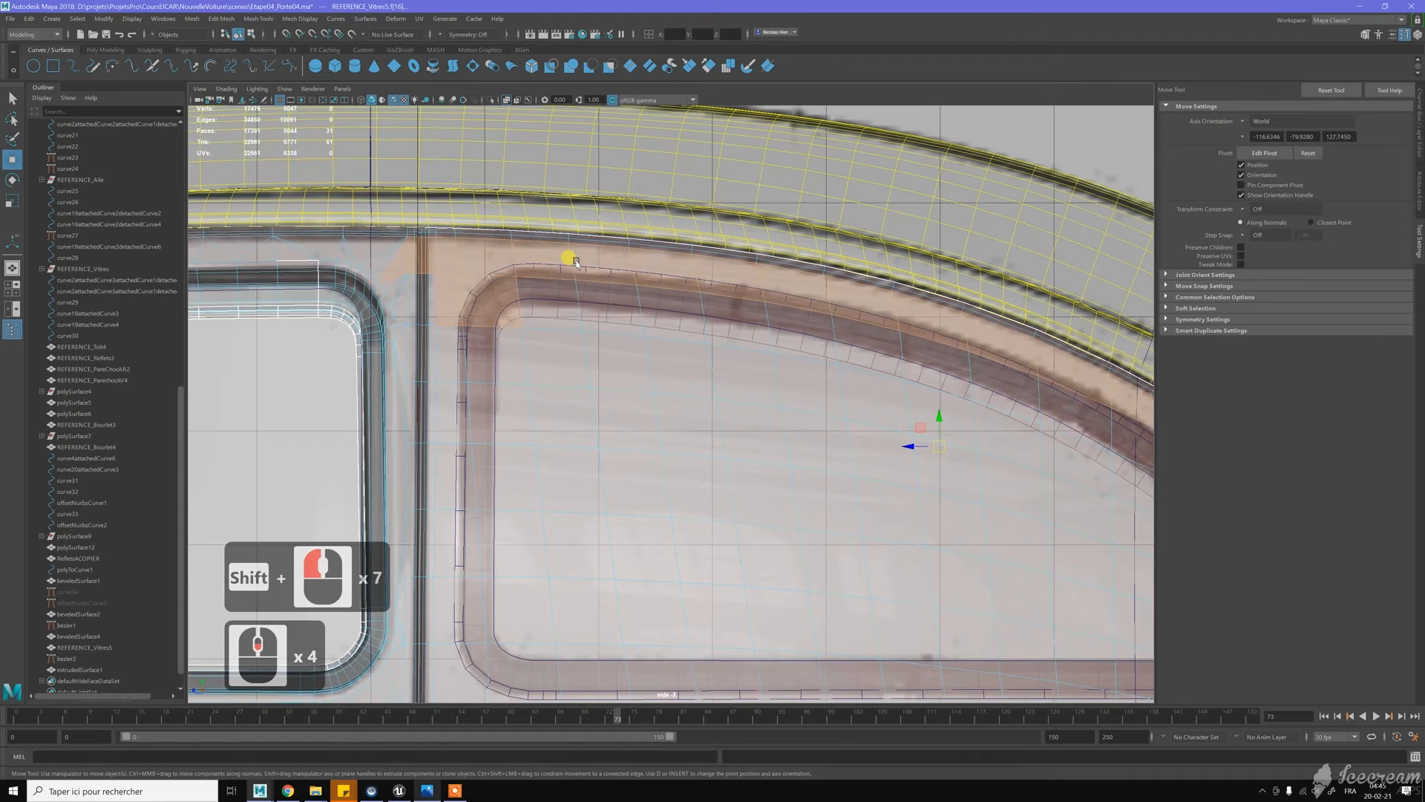
pyautogui.keyDown('alt'); pyautogui.moveTo(514, 300); pyautogui.dragTo(557, 302, button='middle'); pyautogui.keyUp('alt')
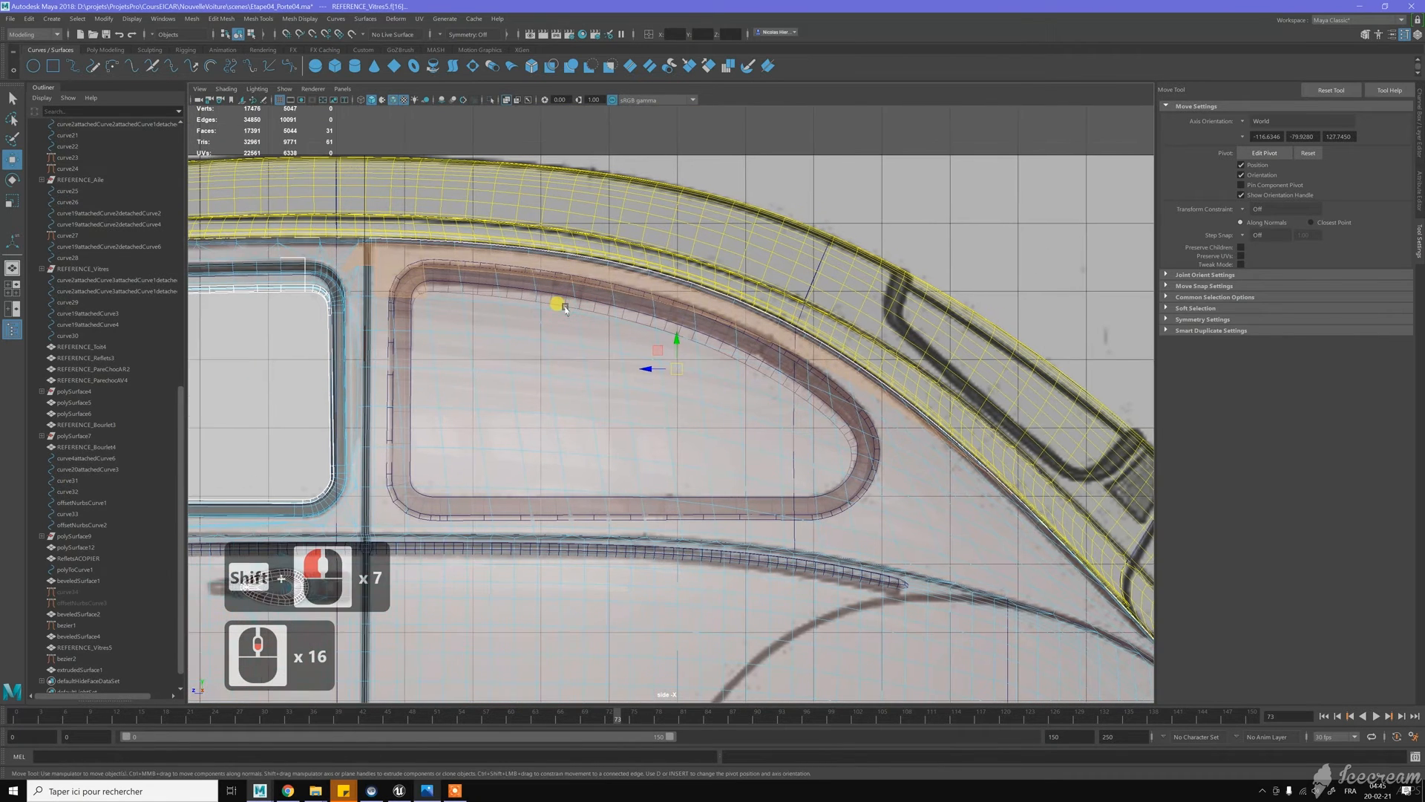
pyautogui.press('z')
# Add the body faces along the window frame's long curved top edge to the selection, removing any wrongly picked faces
pyautogui.scroll(6, 564, 308)
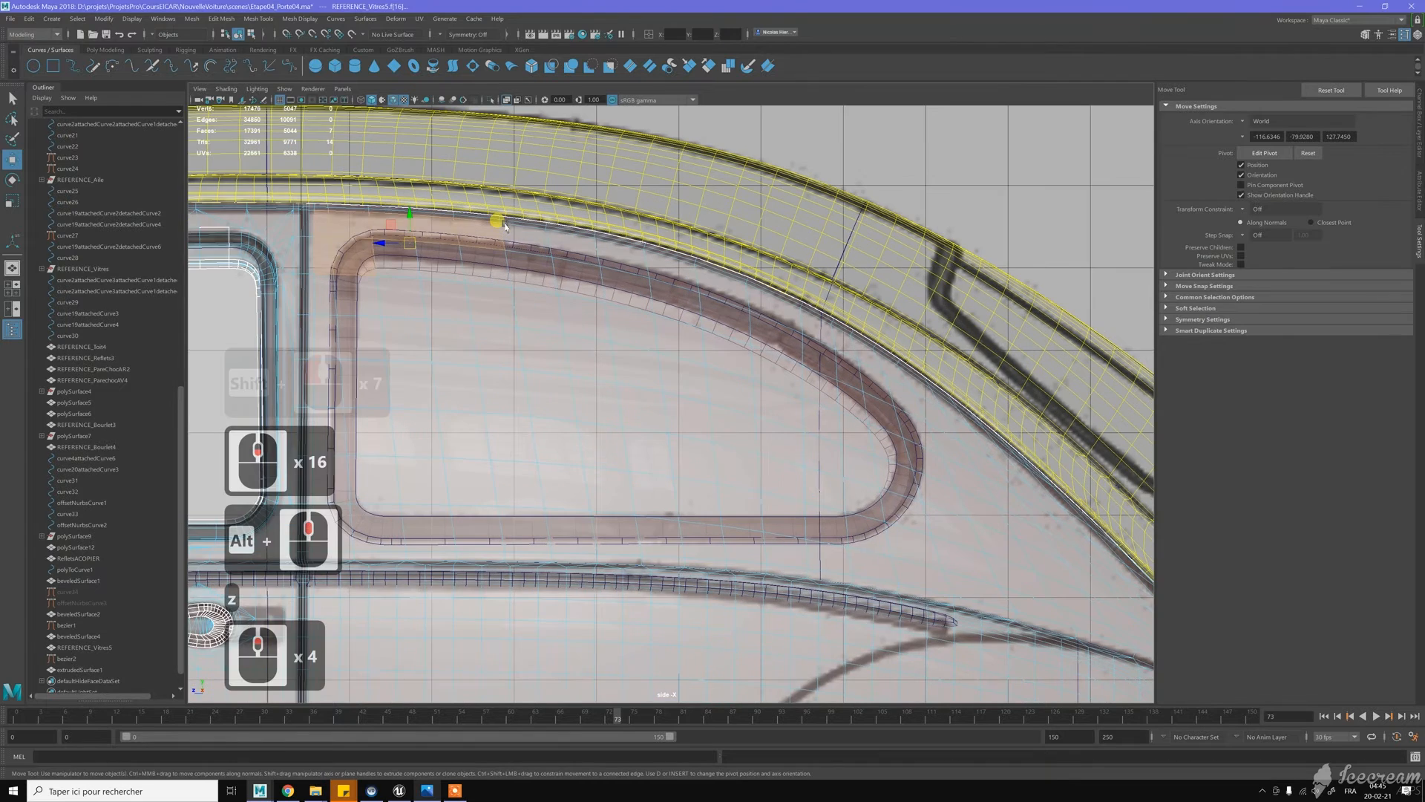
pyautogui.keyDown('shift'); pyautogui.click(573, 249); pyautogui.keyUp('shift')
pyautogui.keyDown('shift'); pyautogui.click(615, 246); pyautogui.keyUp('shift')
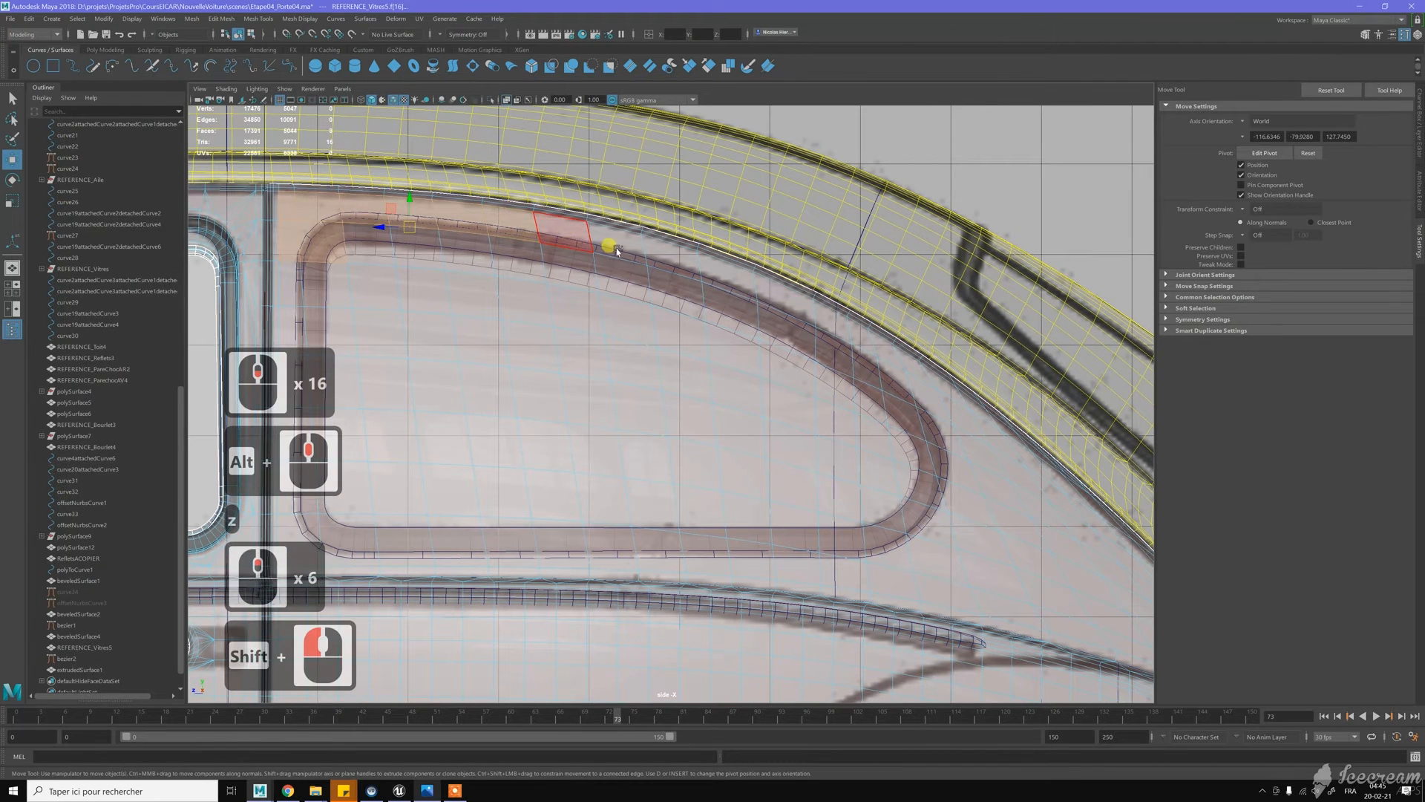
pyautogui.keyDown('shift'); pyautogui.click(664, 256); pyautogui.keyUp('shift')
pyautogui.keyDown('shift'); pyautogui.click(735, 285); pyautogui.keyUp('shift')
pyautogui.keyDown('shift'); pyautogui.click(763, 294); pyautogui.keyUp('shift')
pyautogui.keyDown('shift'); pyautogui.click(798, 312); pyautogui.keyUp('shift')
pyautogui.keyDown('shift'); pyautogui.click(846, 338); pyautogui.keyUp('shift')
pyautogui.keyDown('shift'); pyautogui.click(864, 341); pyautogui.keyUp('shift')
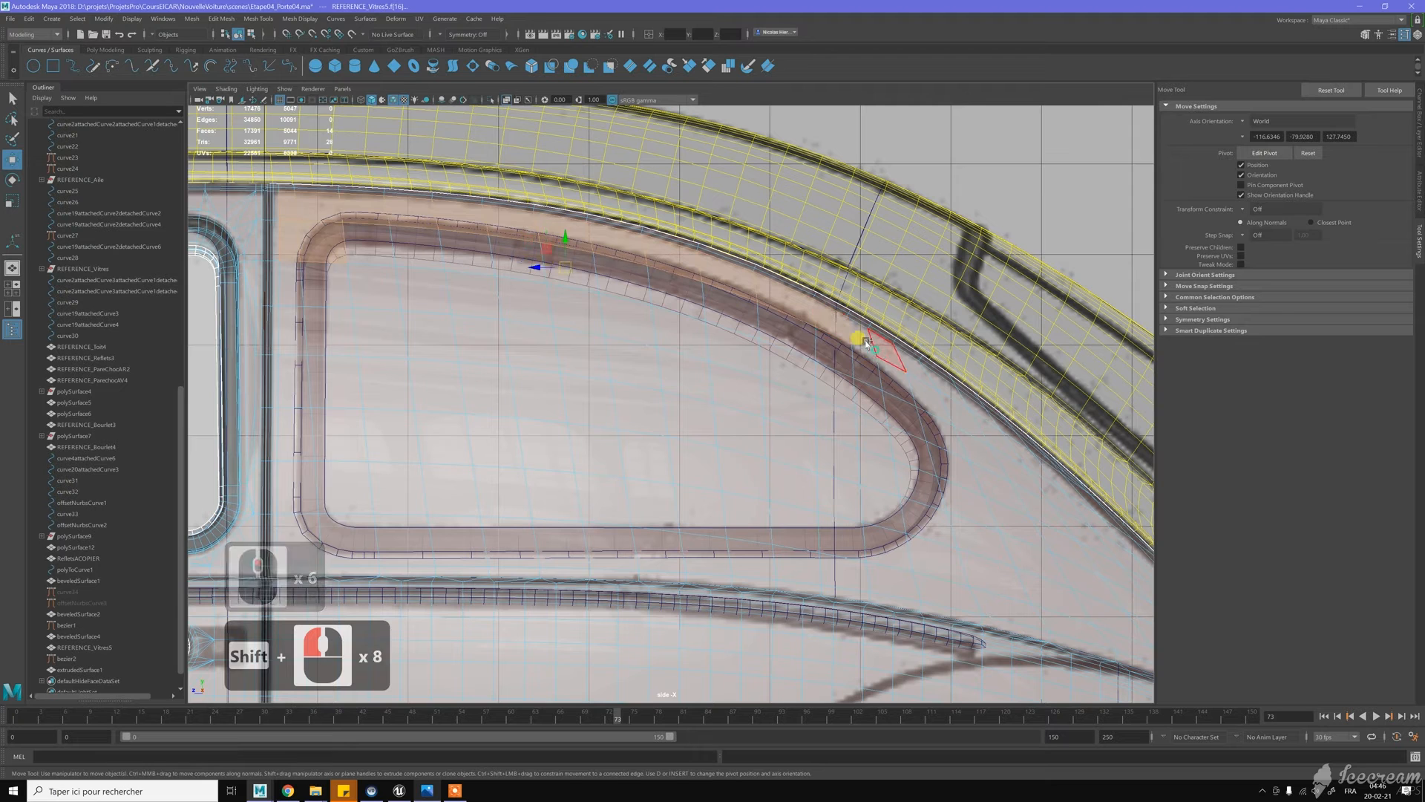
pyautogui.keyDown('shift'); pyautogui.click(884, 359); pyautogui.keyUp('shift')
pyautogui.scroll(-3, 886, 362)
pyautogui.scroll(3, 932, 341)
pyautogui.keyDown('alt'); pyautogui.moveTo(814, 327); pyautogui.dragTo(820, 335, button='middle'); pyautogui.keyUp('alt')
pyautogui.scroll(2, 820, 335)
pyautogui.scroll(1, 820, 335)
pyautogui.press('z')
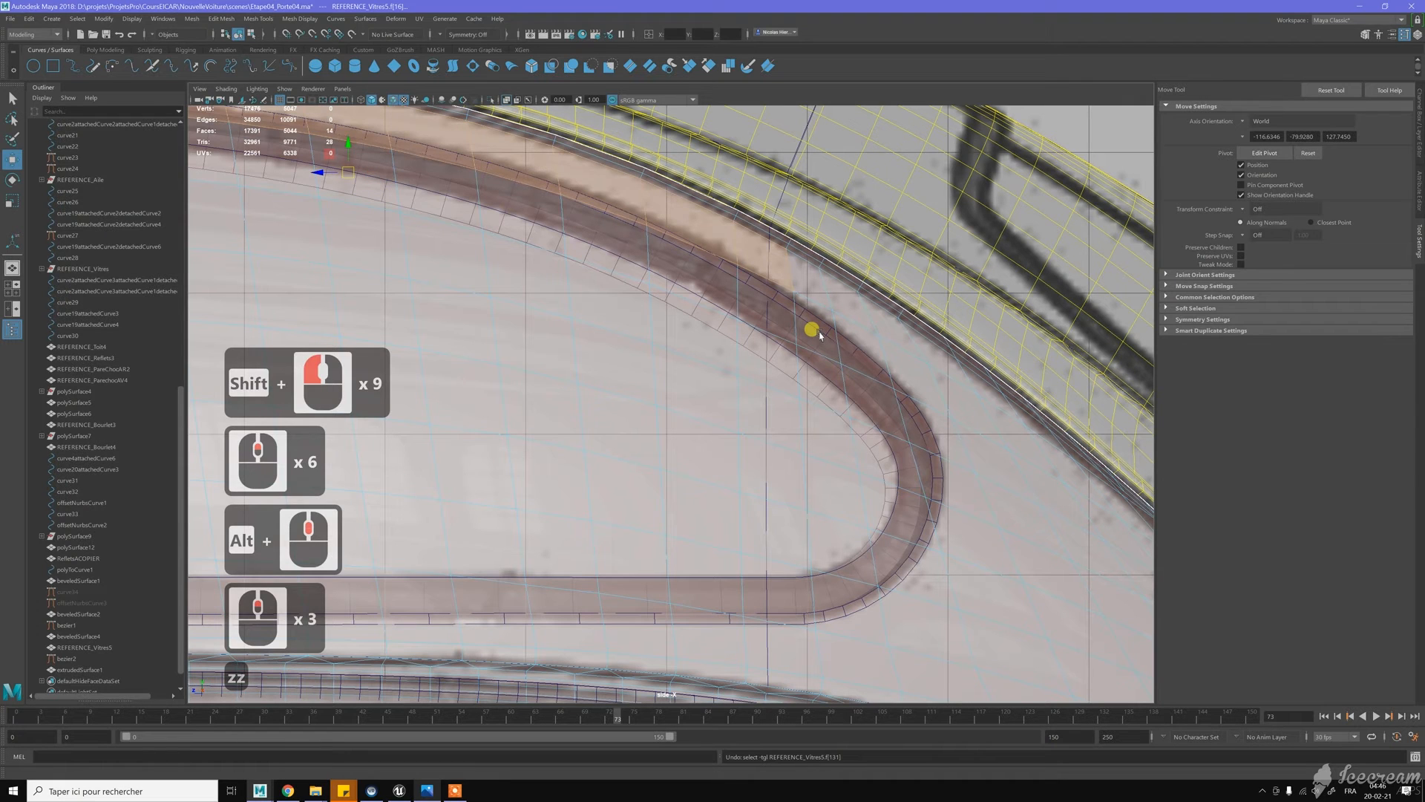
# Extend the body face selection around the window frame's rounded rear end
pyautogui.keyDown('shift'); pyautogui.click(796, 326); pyautogui.keyUp('shift')
pyautogui.keyDown('shift'); pyautogui.click(825, 343); pyautogui.keyUp('shift')
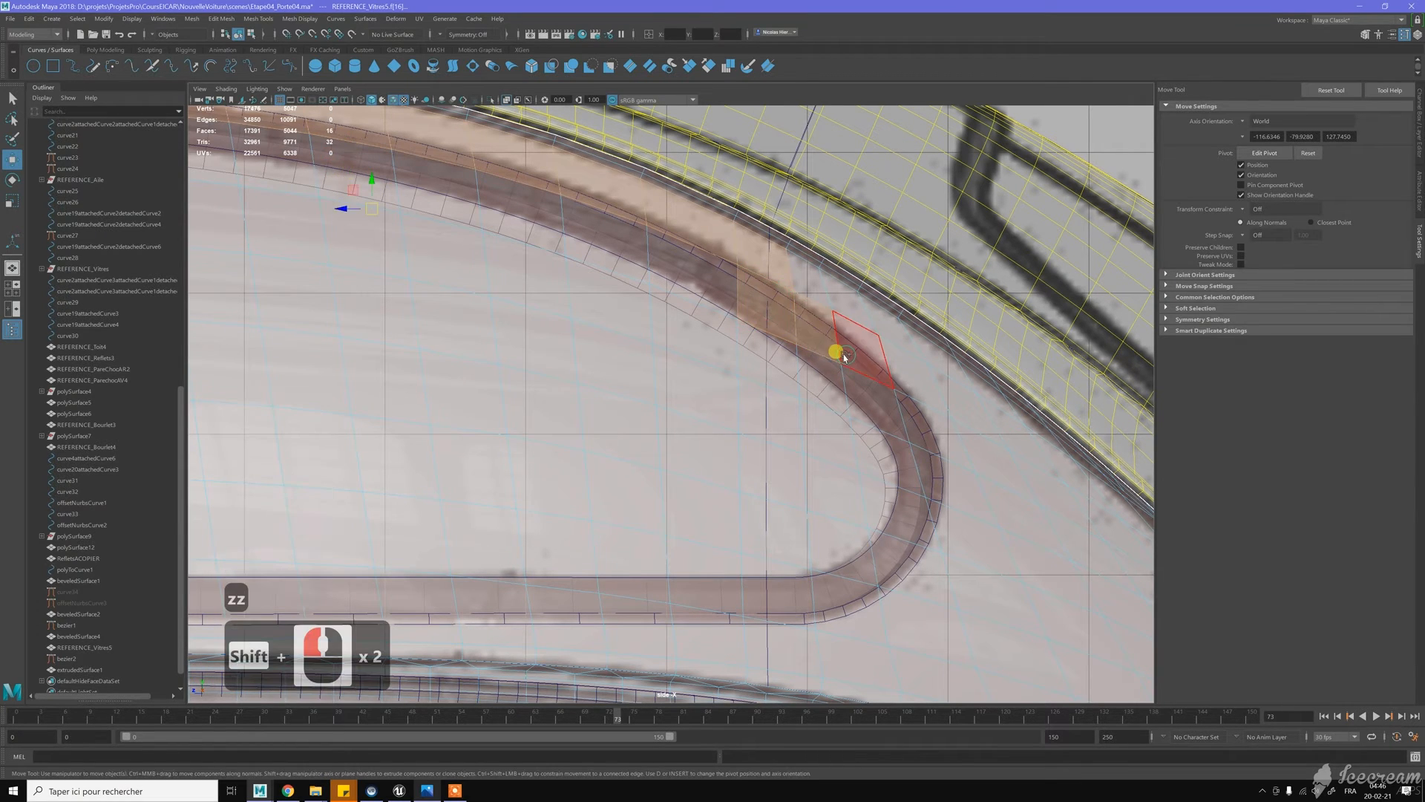
pyautogui.keyDown('shift'); pyautogui.click(889, 380); pyautogui.keyUp('shift')
pyautogui.keyDown('shift'); pyautogui.click(900, 402); pyautogui.keyUp('shift')
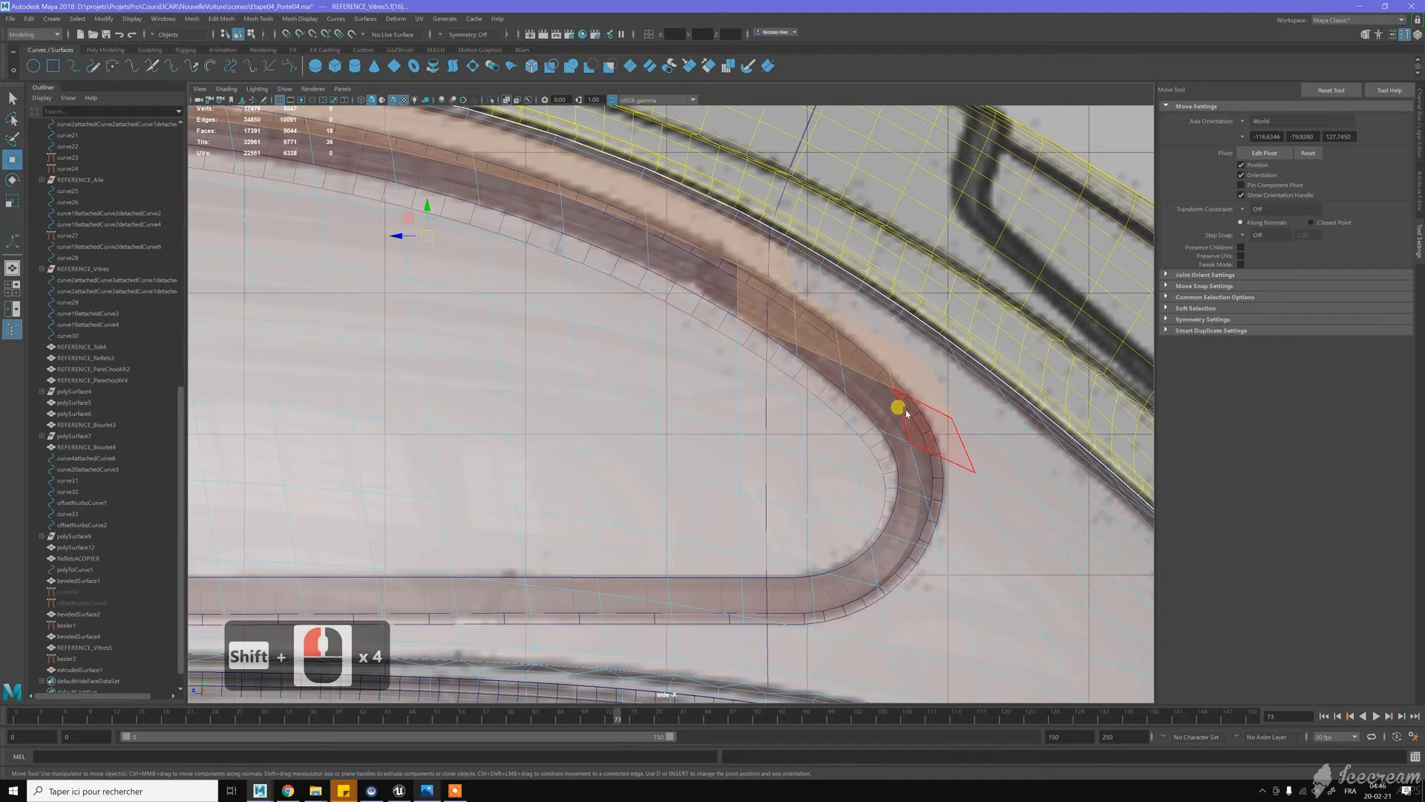
pyautogui.keyDown('shift'); pyautogui.click(933, 474); pyautogui.keyUp('shift')
pyautogui.keyDown('shift'); pyautogui.click(932, 532); pyautogui.keyUp('shift')
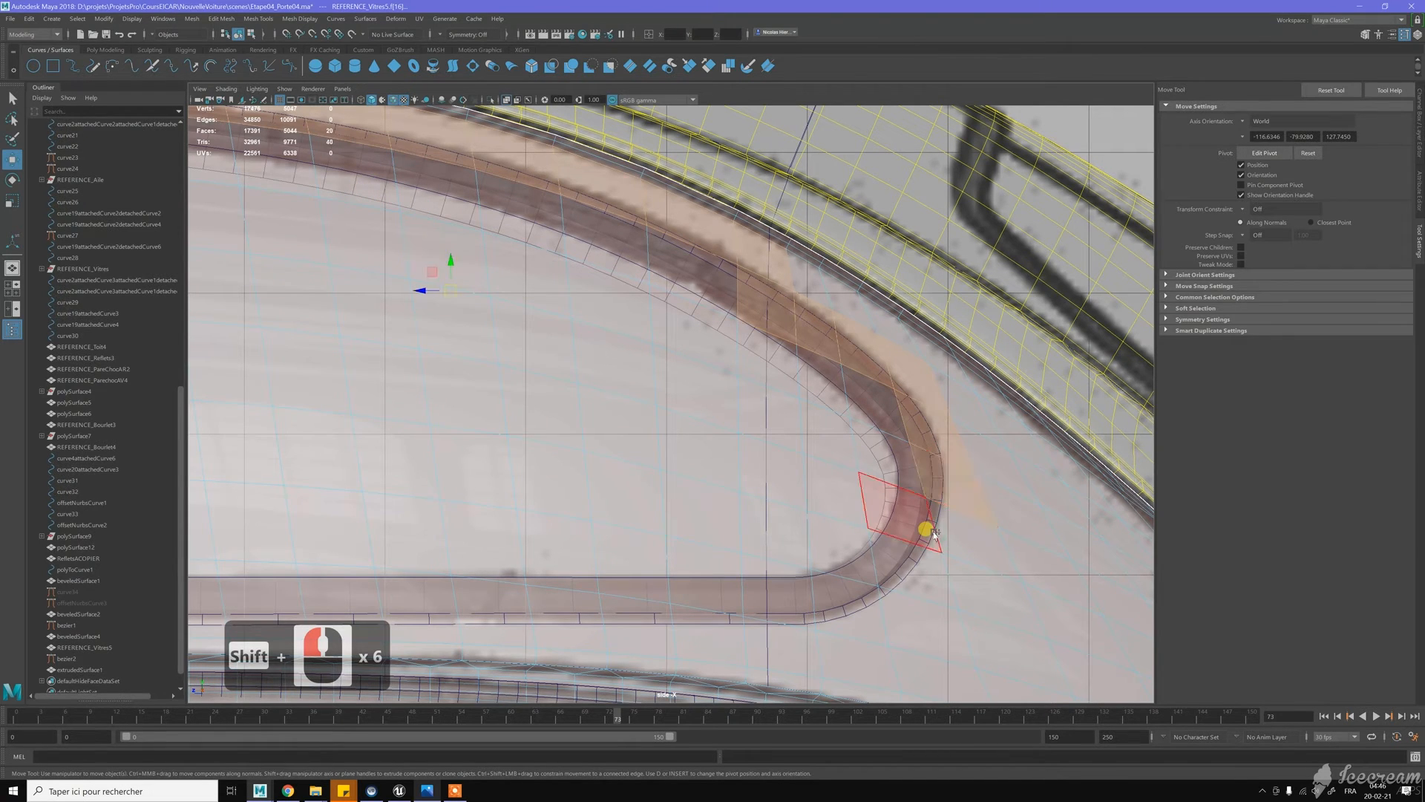
pyautogui.keyDown('shift'); pyautogui.click(934, 527); pyautogui.keyUp('shift')
pyautogui.keyDown('shift'); pyautogui.click(893, 550); pyautogui.keyUp('shift')
pyautogui.keyDown('shift'); pyautogui.click(888, 547); pyautogui.keyUp('shift')
# Add the body faces beneath the frame's bottom edge, lower front corner and vertical front side to complete the ring selection
pyautogui.keyDown('shift'); pyautogui.click(672, 587); pyautogui.keyUp('shift')
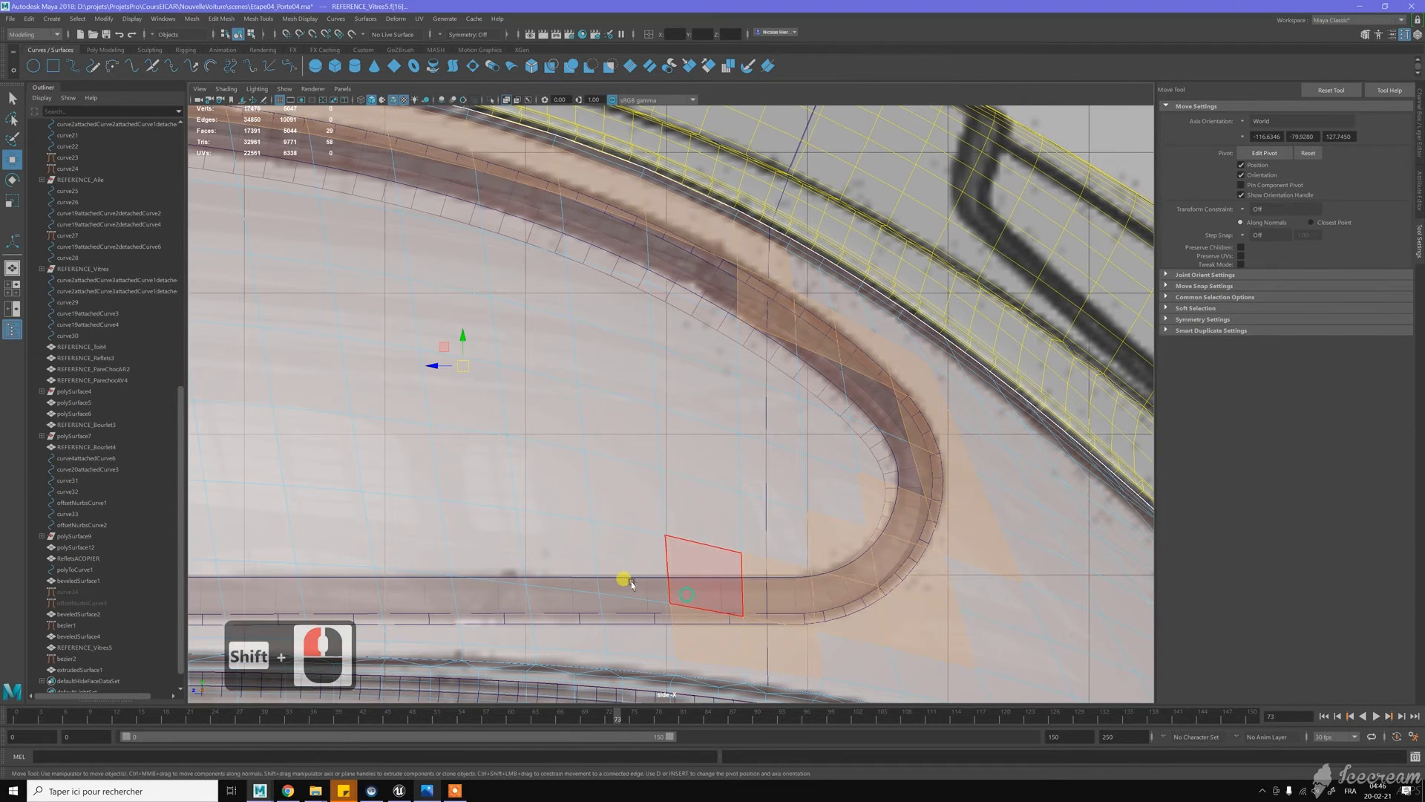
pyautogui.keyDown('shift'); pyautogui.click(565, 601); pyautogui.keyUp('shift')
pyautogui.keyDown('shift'); pyautogui.click(493, 607); pyautogui.keyUp('shift')
pyautogui.keyDown('shift'); pyautogui.click(427, 613); pyautogui.keyUp('shift')
pyautogui.keyDown('shift'); pyautogui.click(427, 613); pyautogui.keyUp('shift')
pyautogui.scroll(-4, 605, 572)
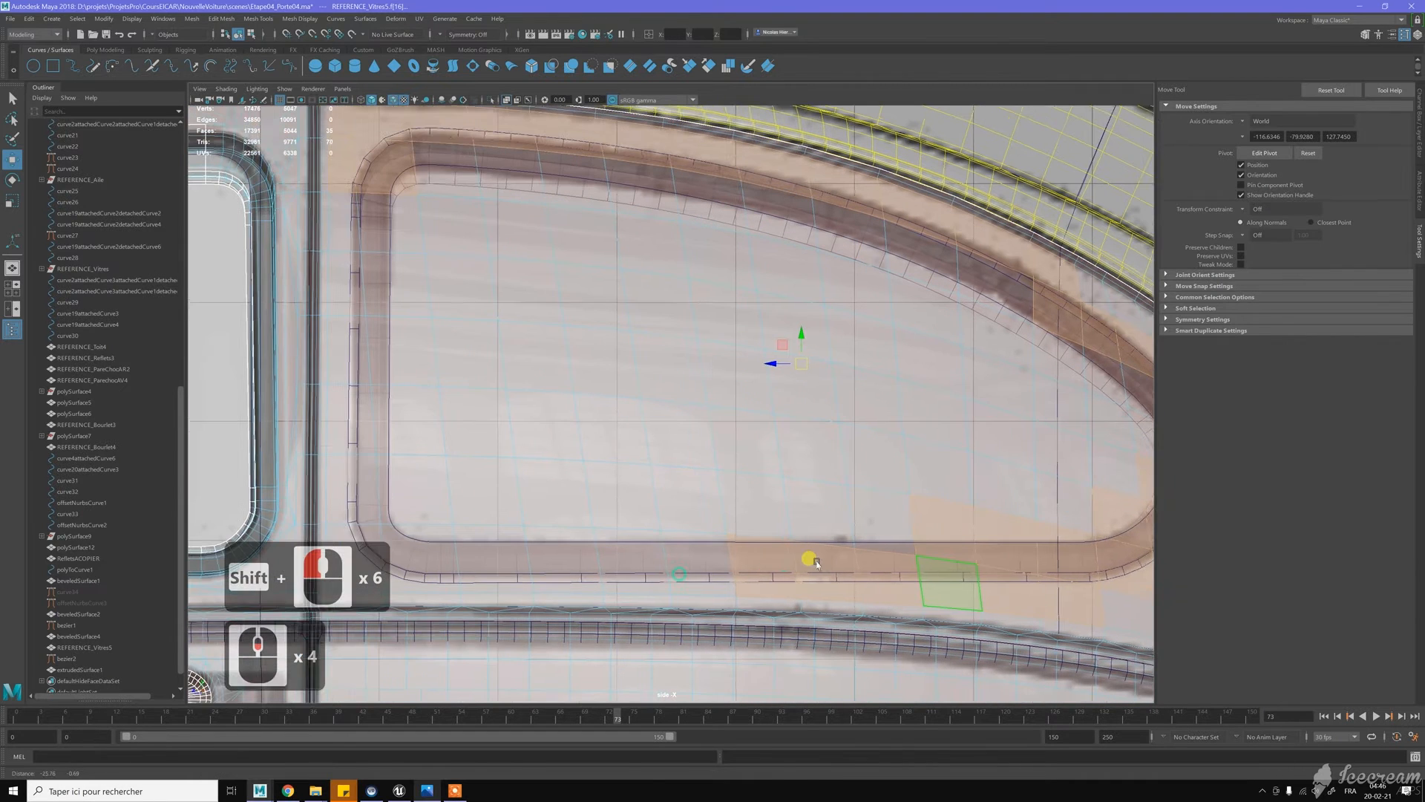
pyautogui.keyDown('alt'); pyautogui.moveTo(805, 557); pyautogui.dragTo(540, 549, button='middle'); pyautogui.keyUp('alt')
pyautogui.keyDown('shift'); pyautogui.doubleClick(457, 550); pyautogui.keyUp('shift')
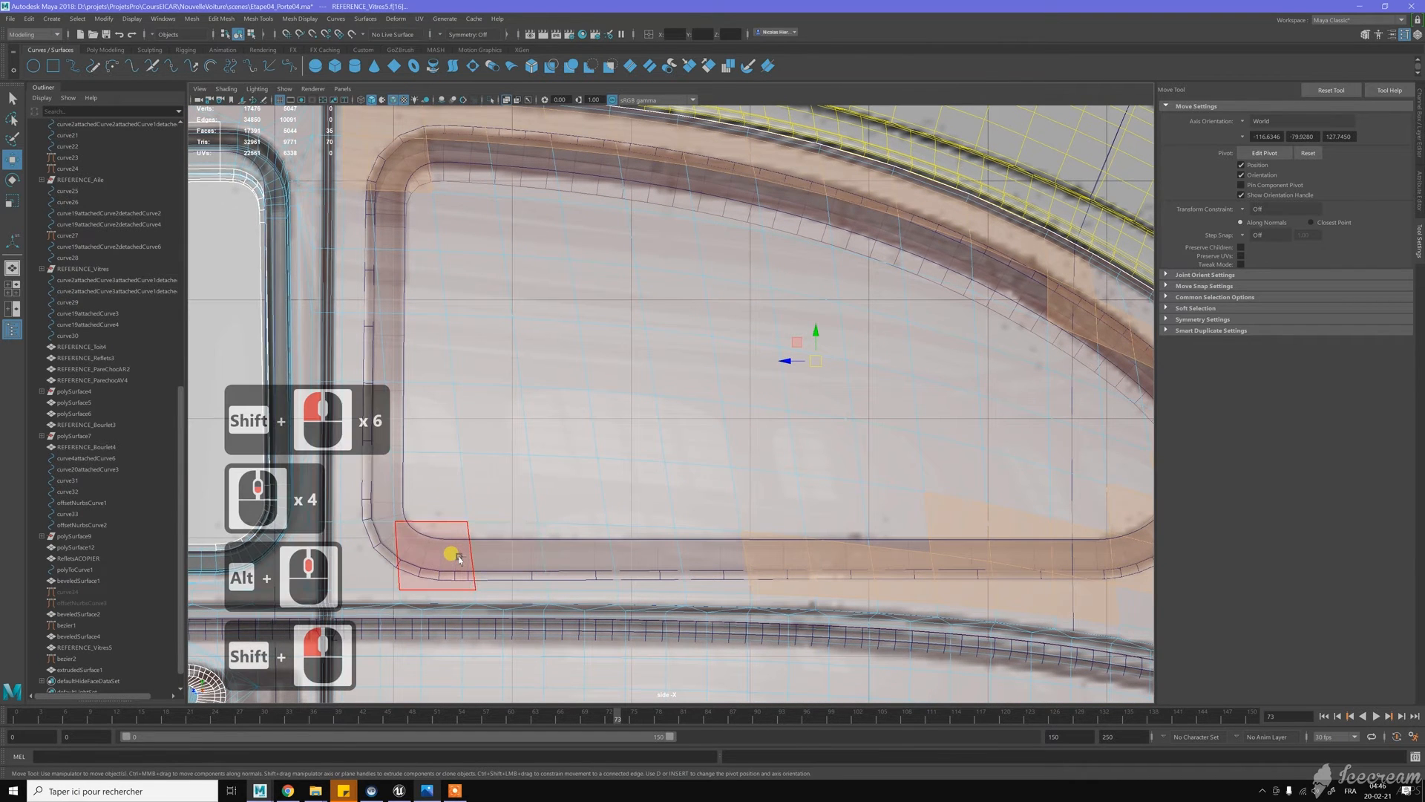
pyautogui.keyDown('shift'); pyautogui.click(382, 550); pyautogui.keyUp('shift')
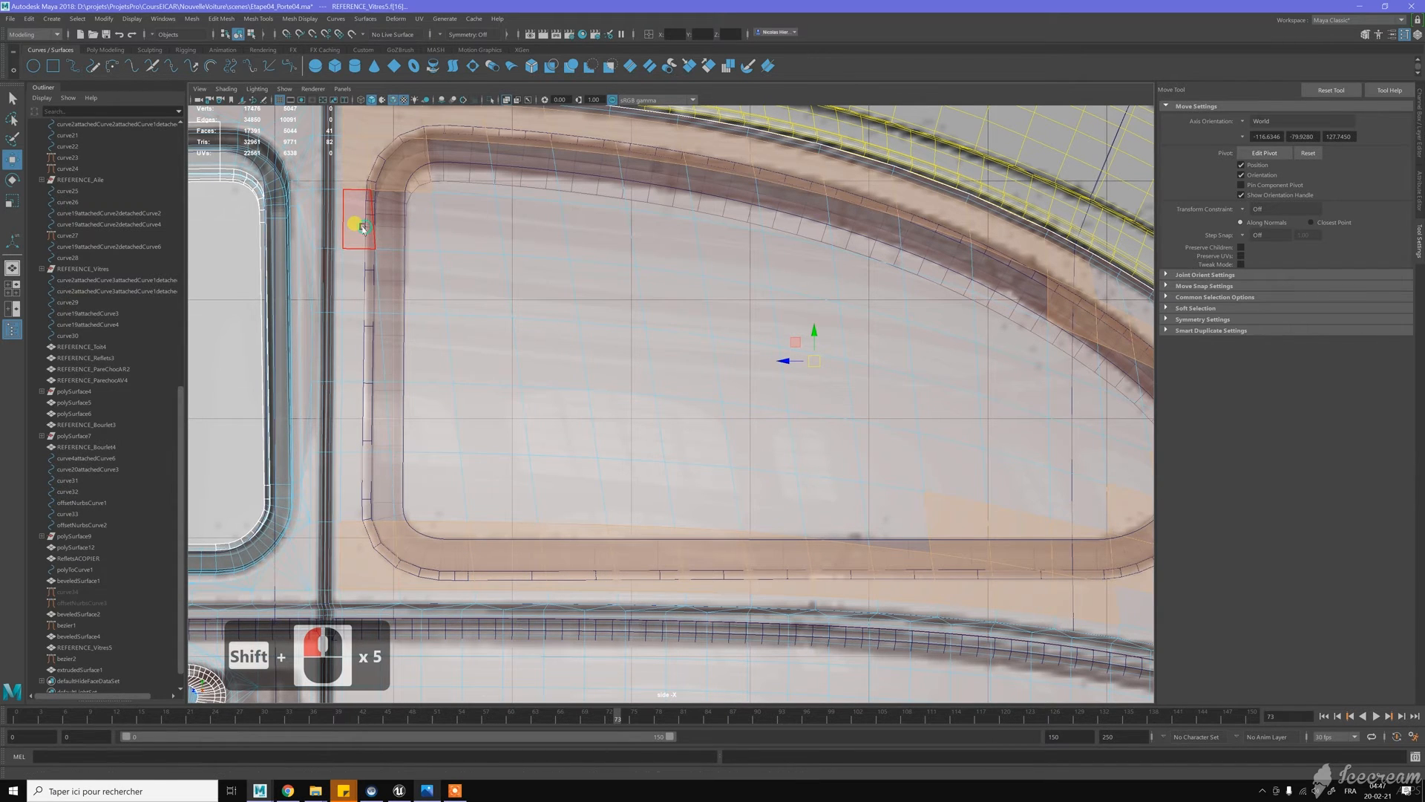
# Delete the ring of body faces beneath the rear side window frame, plus the leftover faces inside it, to open the window
pyautogui.keyDown('shift'); pyautogui.click(457, 259); pyautogui.keyUp('shift')
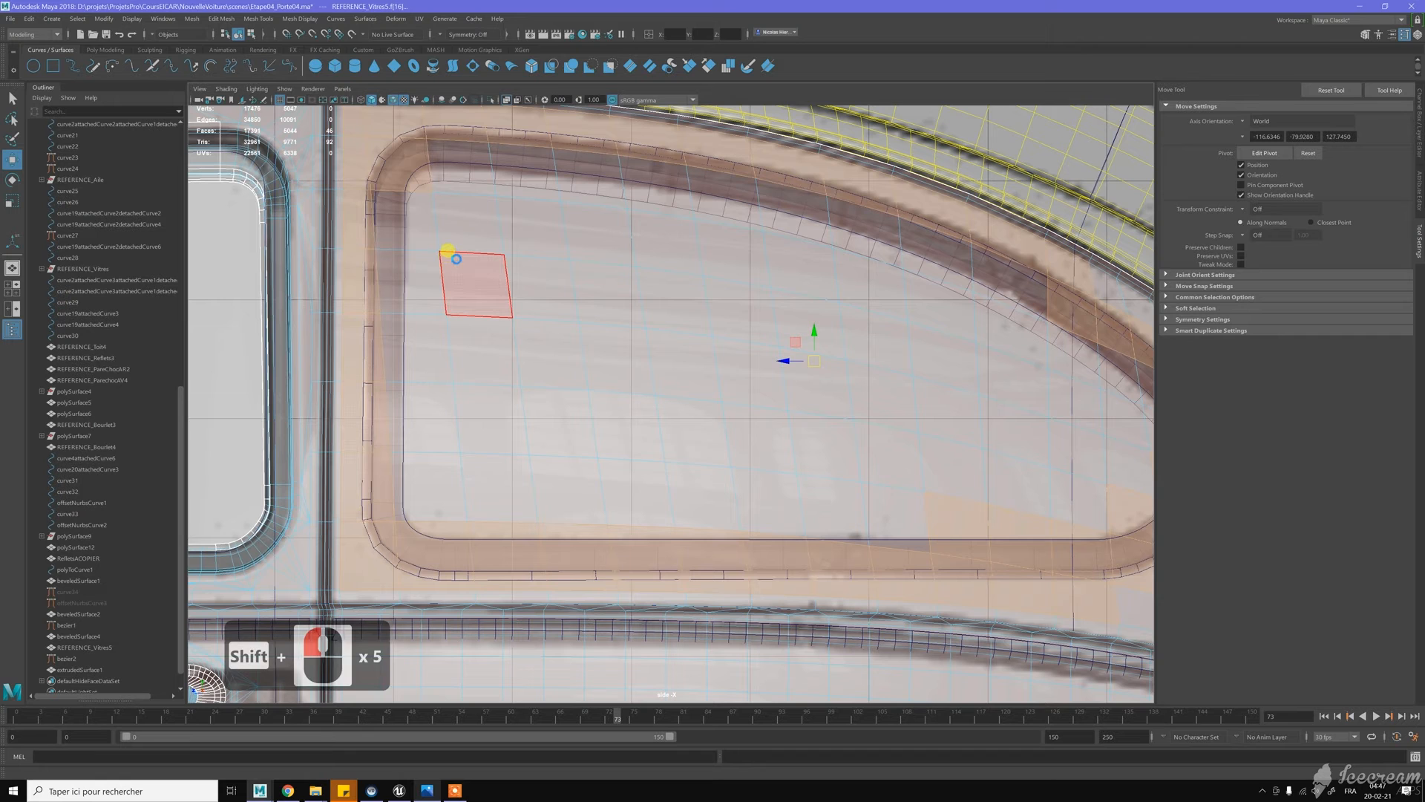
pyautogui.press('Delete')
pyautogui.doubleClick(456, 251)
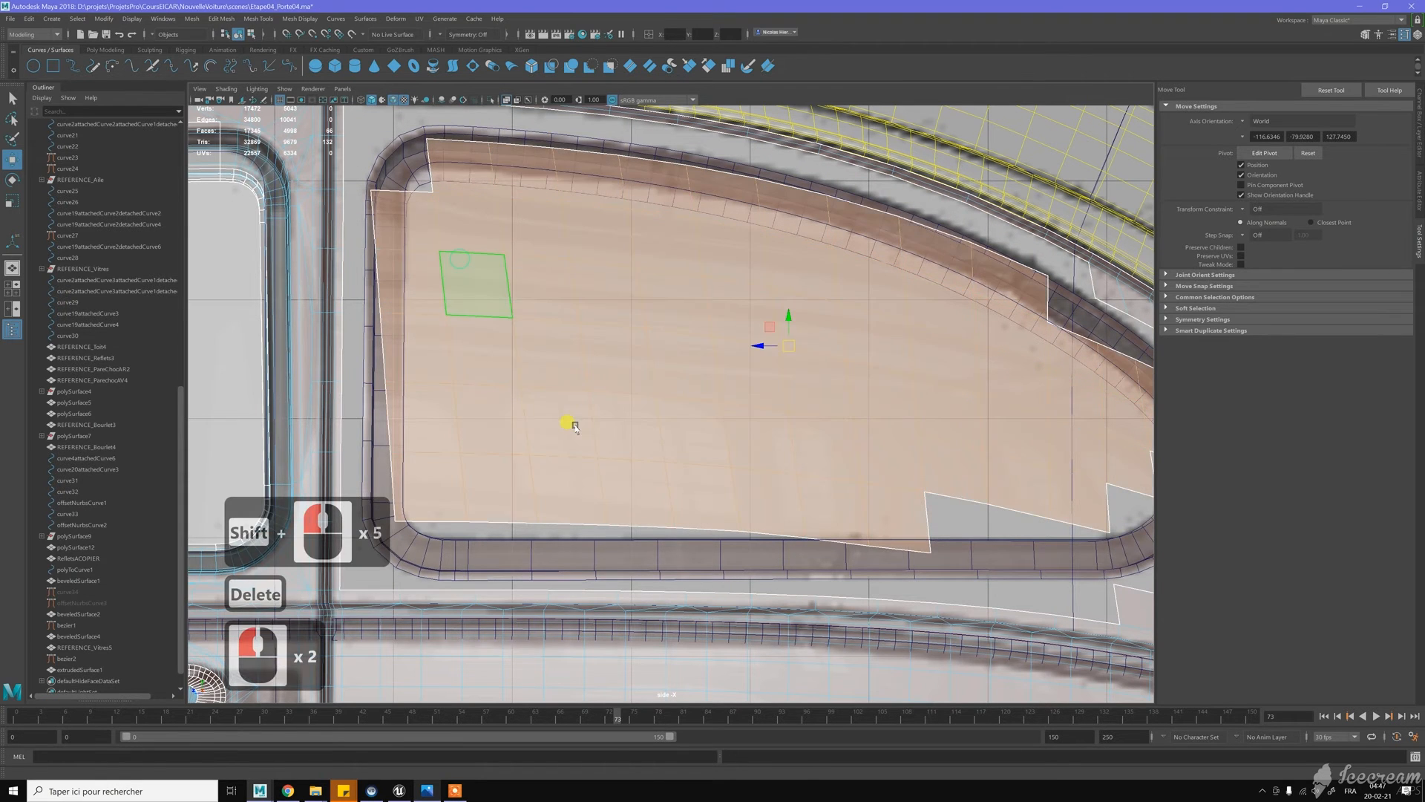
pyautogui.scroll(-6, 575, 426)
pyautogui.press('Delete')
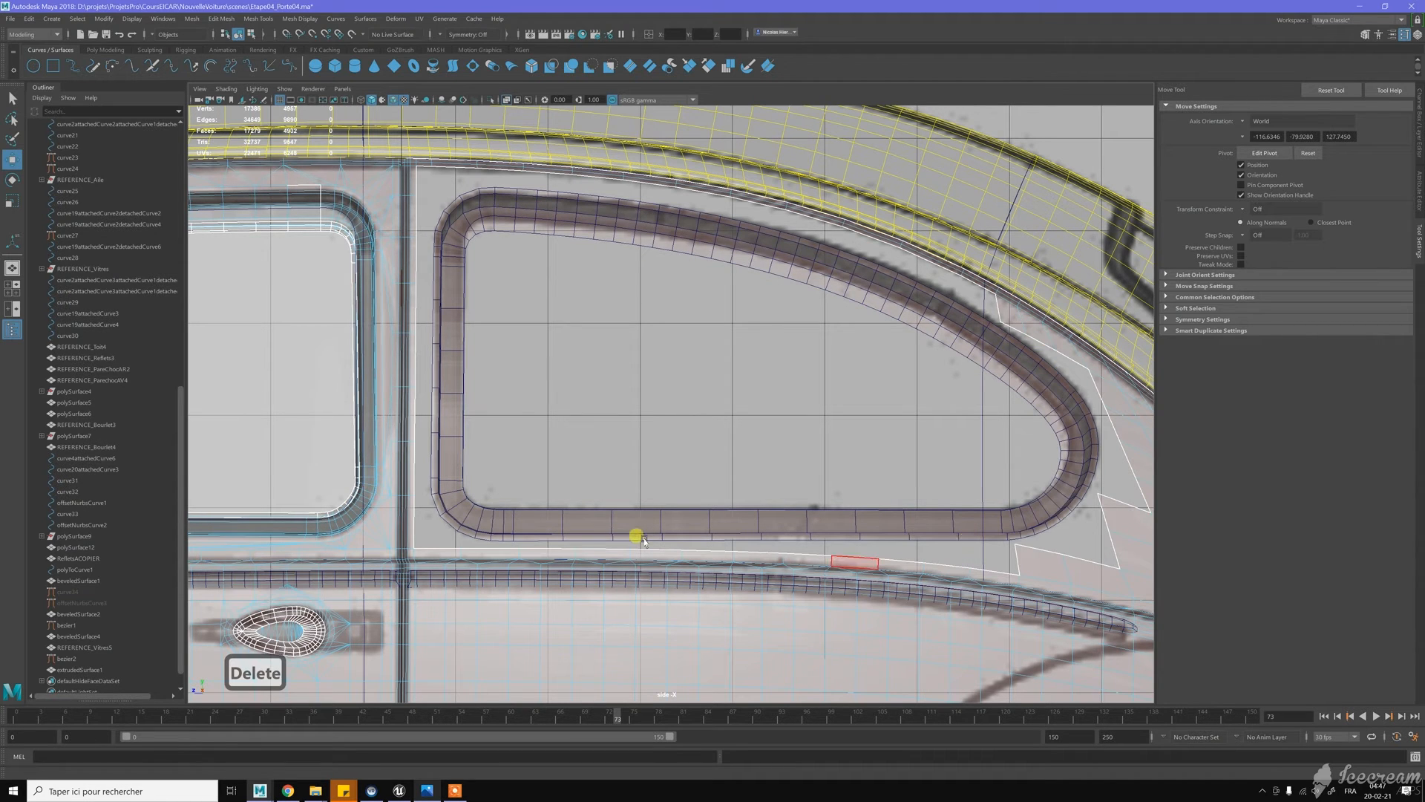
# In the perspective view, return to object mode and combine the window frame and the body mesh into one object
pyautogui.press('w')
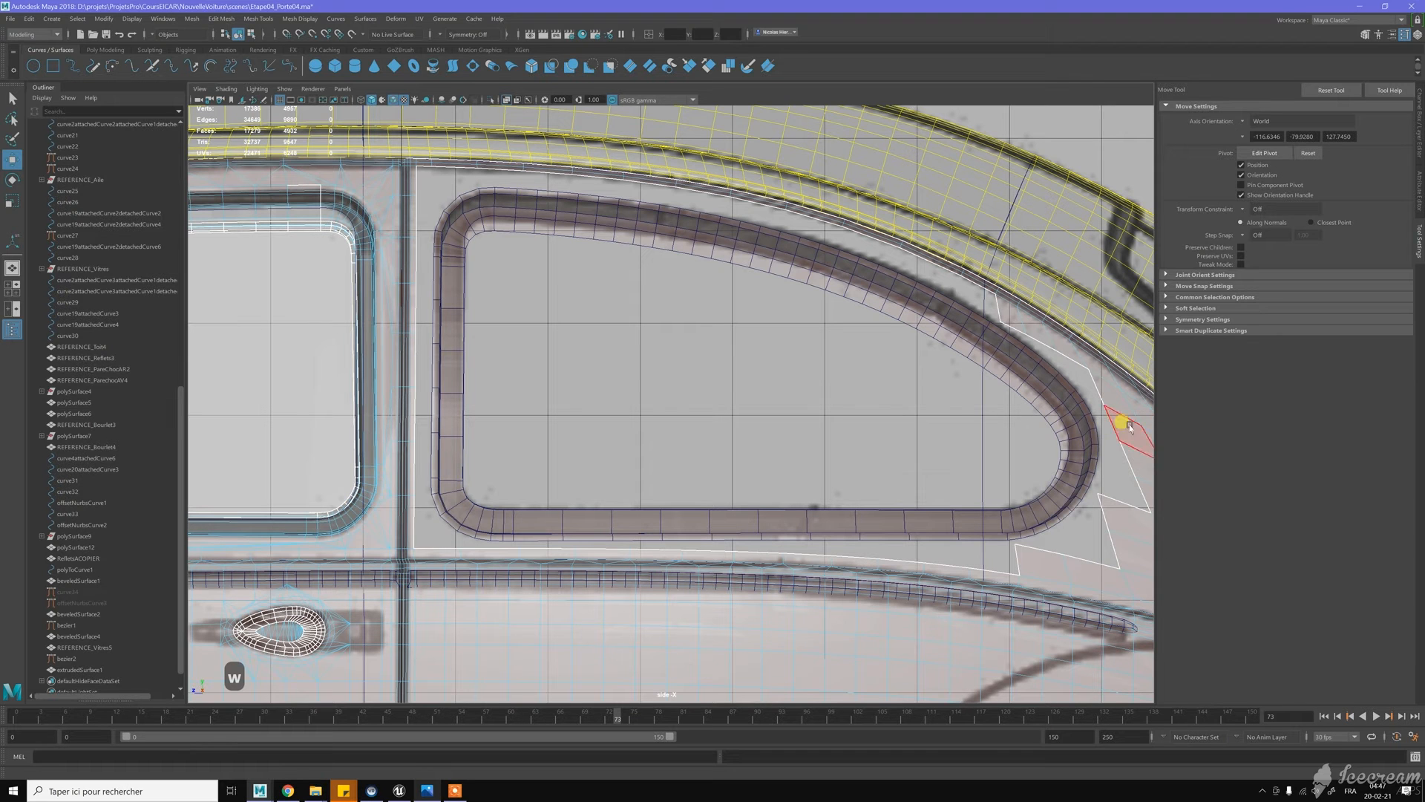
pyautogui.press('space')
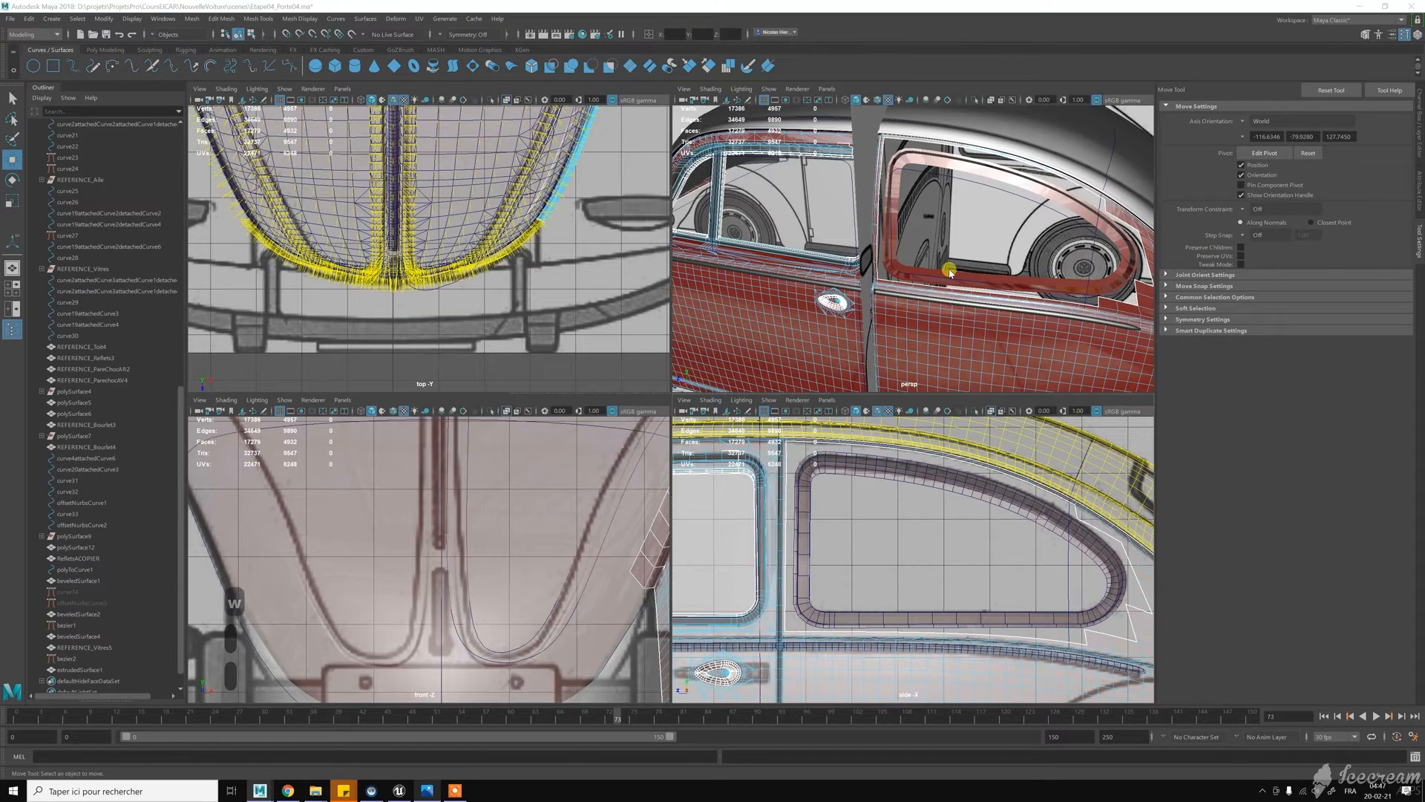
pyautogui.press('space')
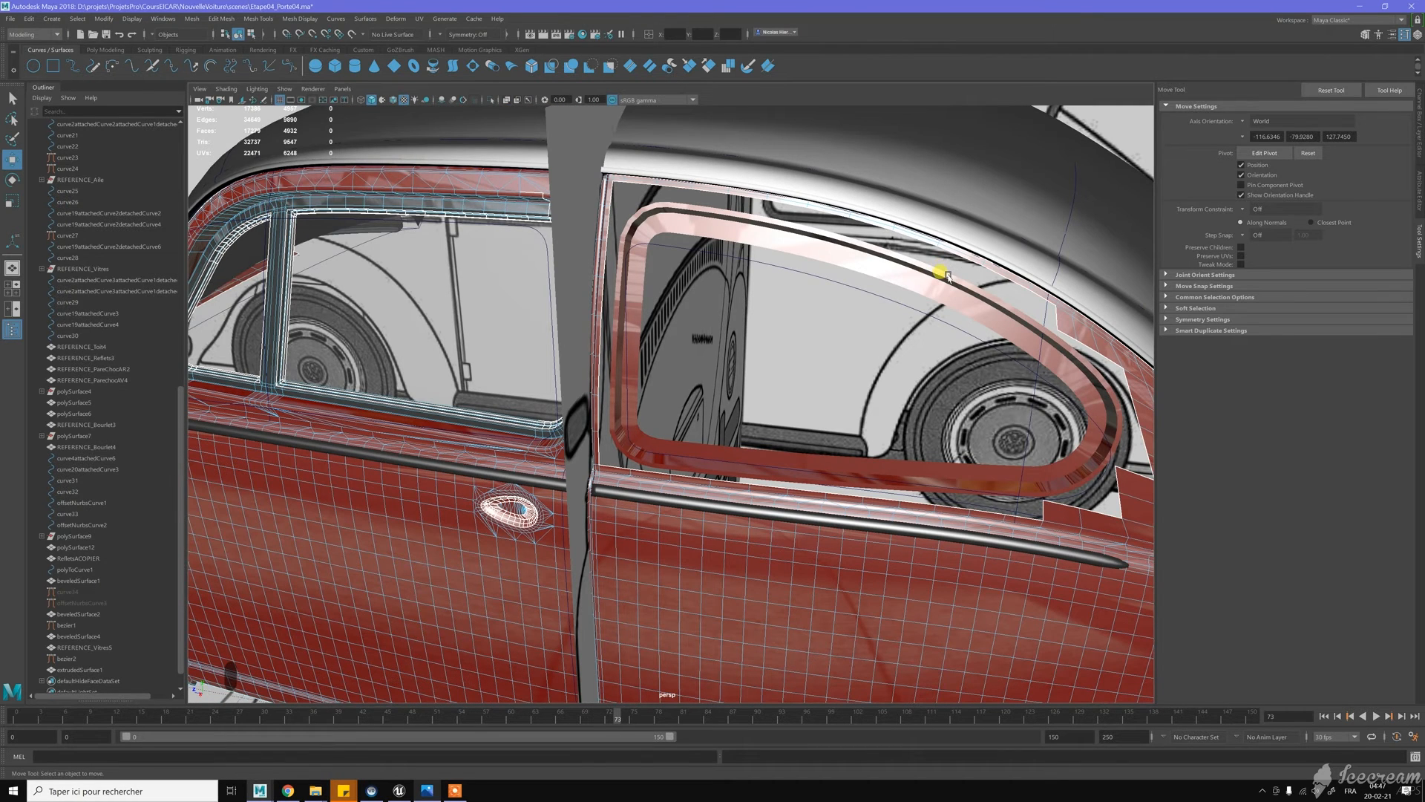
pyautogui.keyDown('alt'); pyautogui.moveTo(941, 273); pyautogui.dragTo(716, 265, button='middle'); pyautogui.keyUp('alt')
pyautogui.moveTo(889, 353); pyautogui.dragTo(936, 336, button='right')
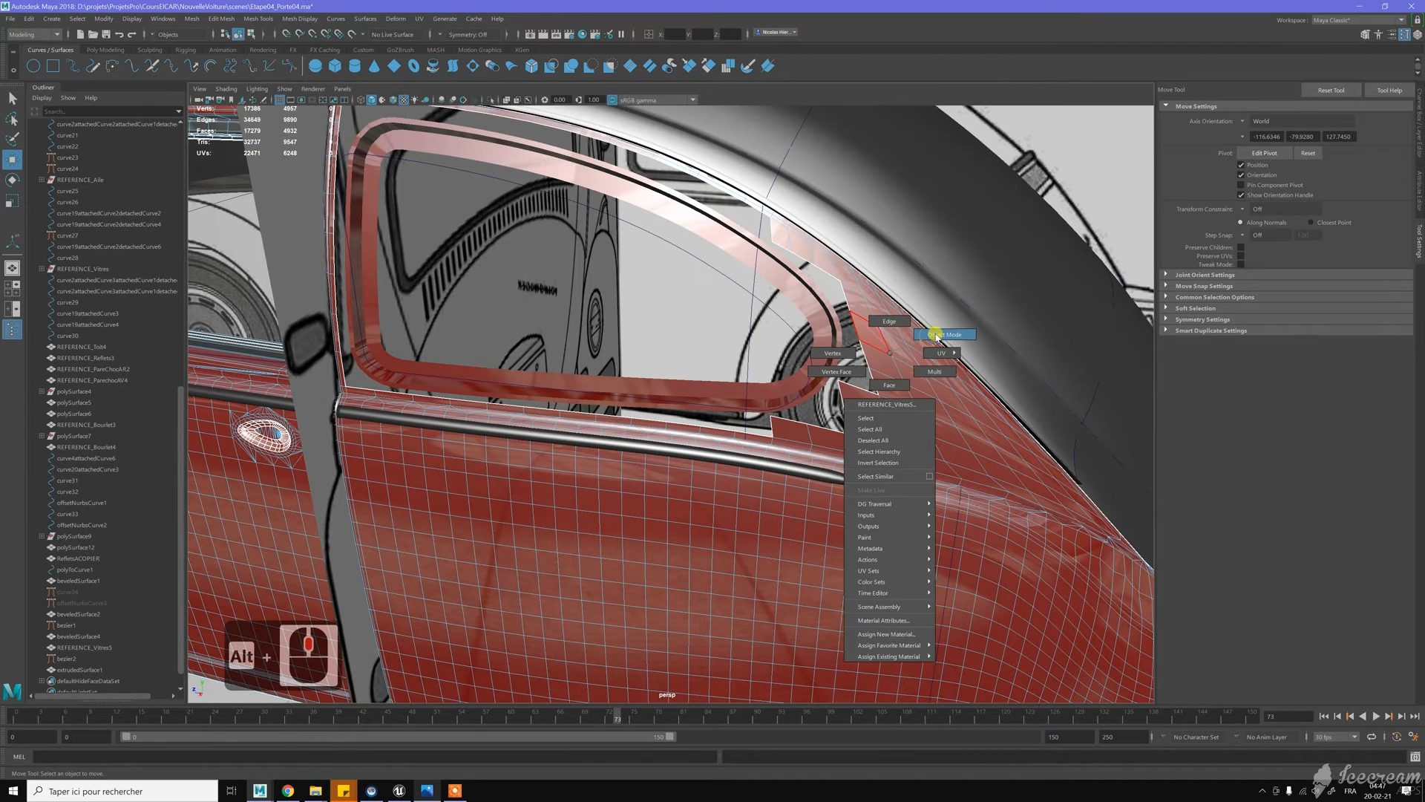
pyautogui.click(852, 344)
pyautogui.keyDown('shift'); pyautogui.moveTo(830, 343); pyautogui.dragTo(831, 371, button='right'); pyautogui.keyUp('shift')
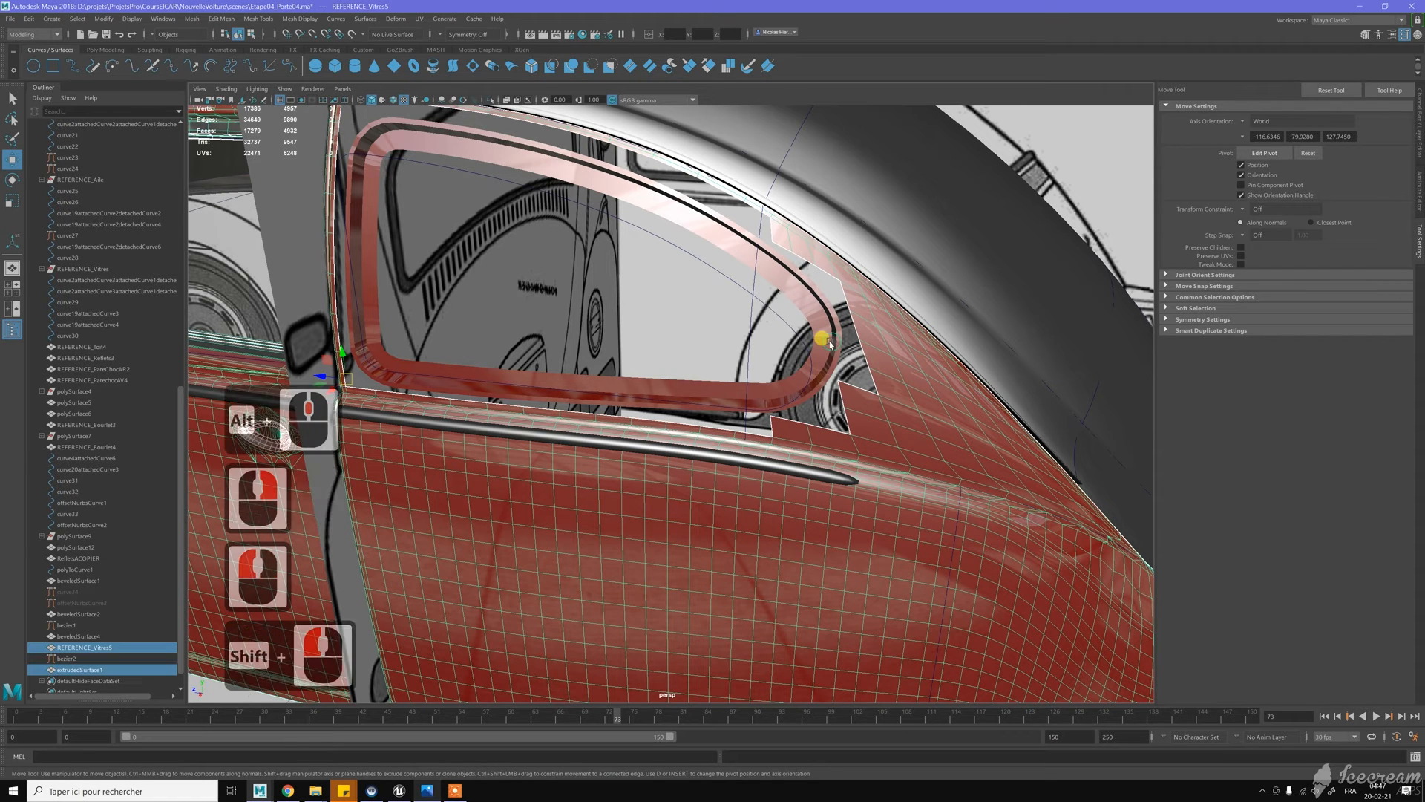
pyautogui.keyDown('shift'); pyautogui.rightClick(833, 343); pyautogui.keyUp('shift')
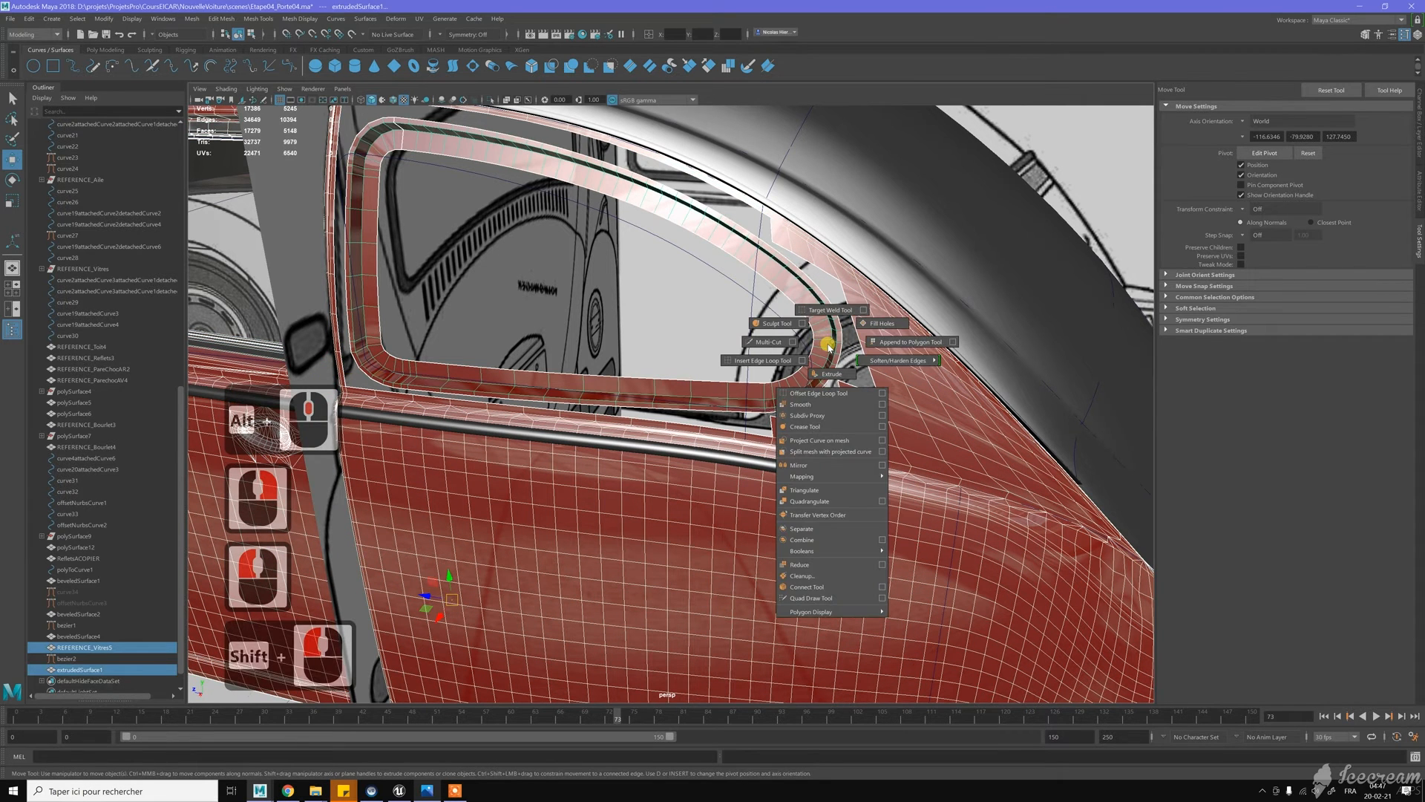
pyautogui.keyDown('shift'); pyautogui.click(803, 539); pyautogui.keyUp('shift')
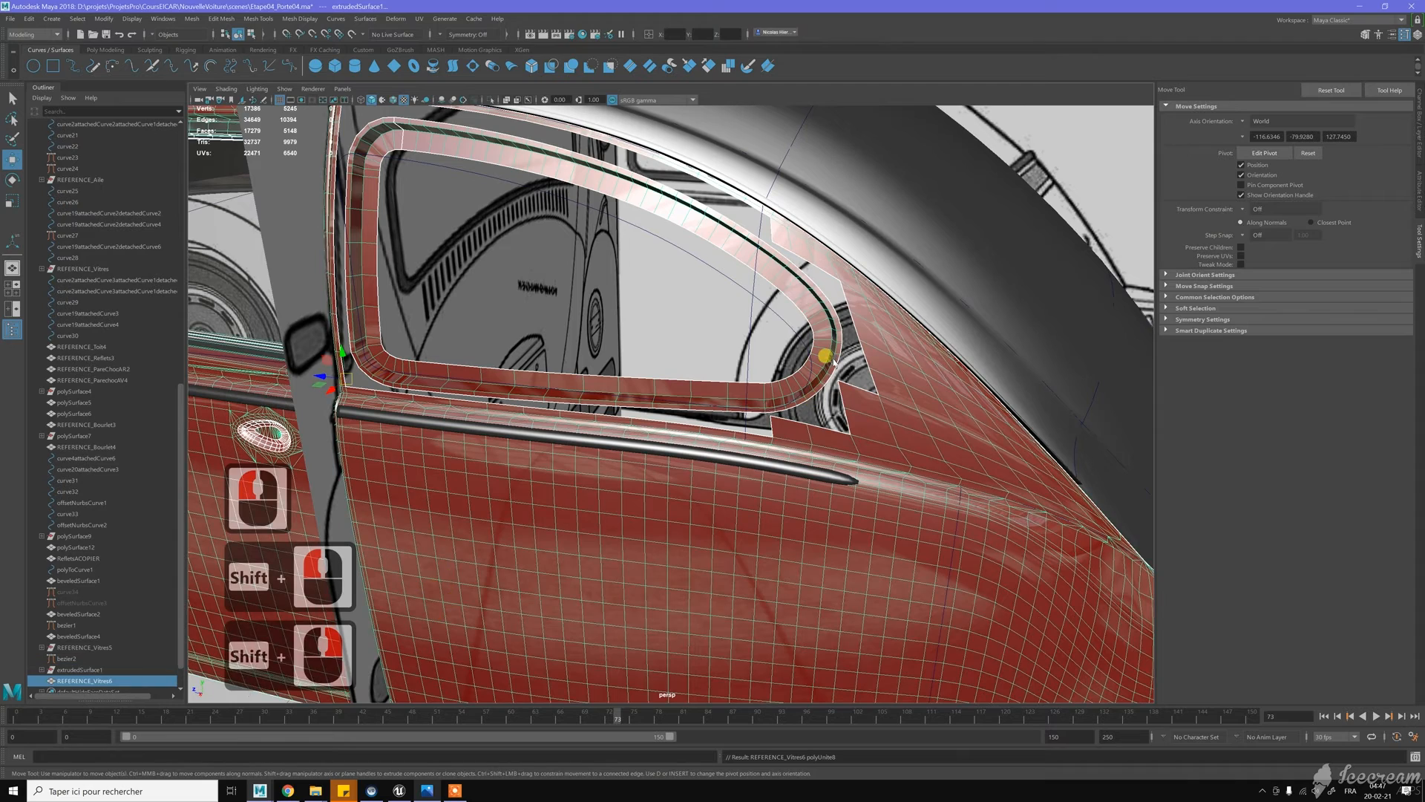
# Bridge one outer edge of the frame's rounded rear end to the facing edge of the body opening
pyautogui.keyDown('alt'); pyautogui.moveTo(757, 268); pyautogui.dragTo(785, 359); pyautogui.keyUp('alt')
pyautogui.press('w')
pyautogui.moveTo(787, 359); pyautogui.dragTo(789, 341, button='right')
pyautogui.keyDown('alt'); pyautogui.moveTo(808, 371); pyautogui.dragTo(809, 347); pyautogui.keyUp('alt')
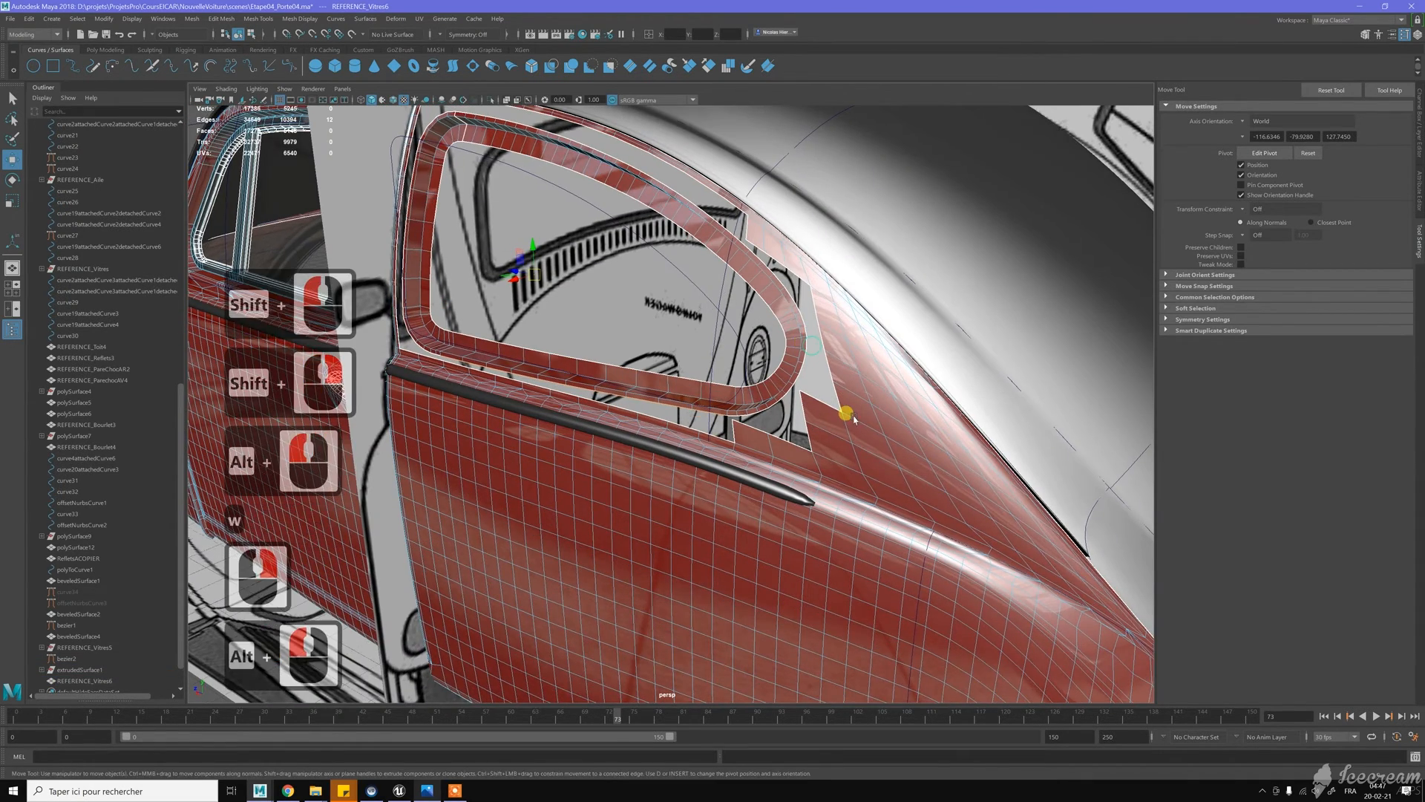
pyautogui.keyDown('alt'); pyautogui.moveTo(810, 347); pyautogui.dragTo(859, 403, button='right'); pyautogui.keyUp('alt')
pyautogui.keyDown('alt'); pyautogui.moveTo(858, 371); pyautogui.dragTo(757, 344, button='middle'); pyautogui.keyUp('alt')
pyautogui.keyDown('alt'); pyautogui.moveTo(757, 344); pyautogui.dragTo(798, 376, button='right'); pyautogui.keyUp('alt')
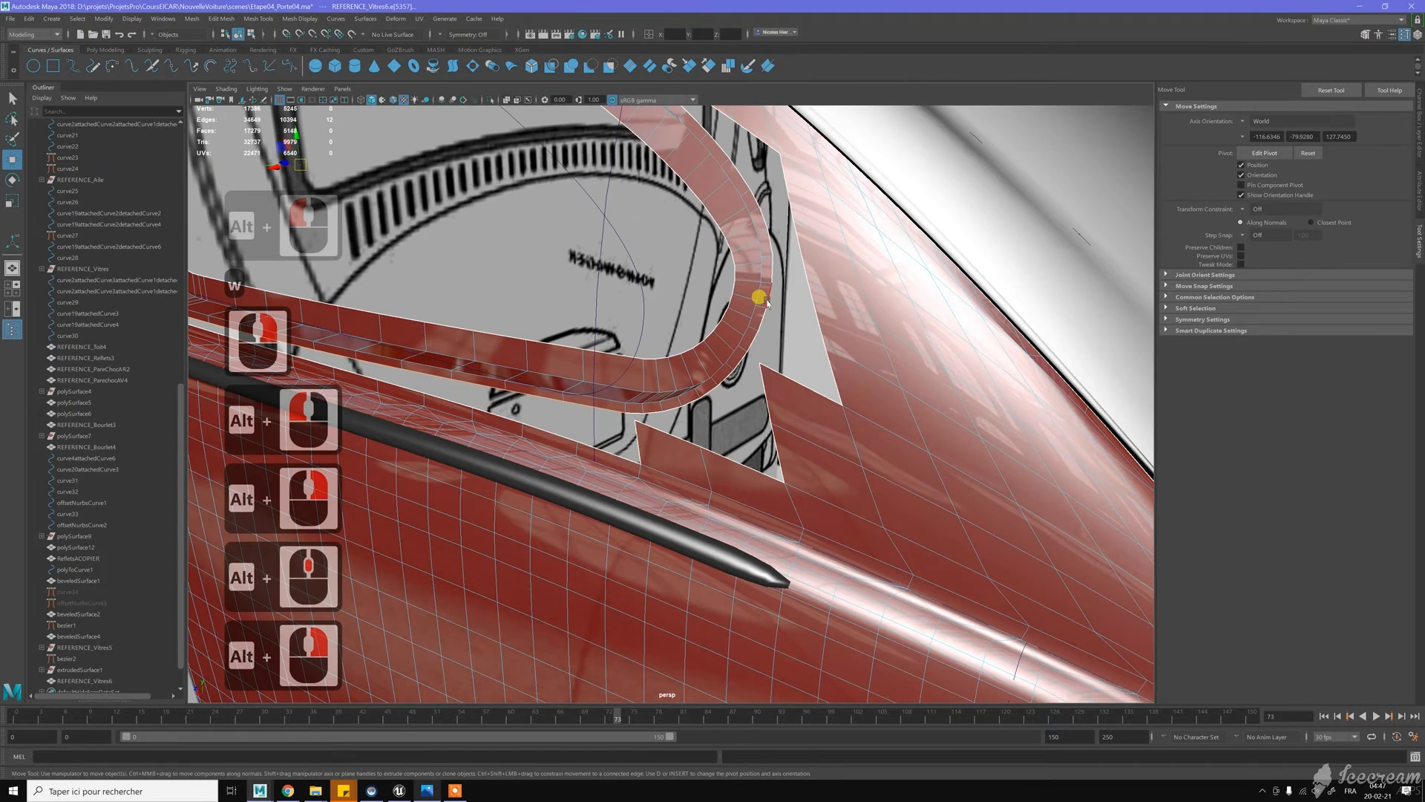
pyautogui.click(796, 300)
pyautogui.keyDown('shift'); pyautogui.click(808, 304); pyautogui.keyUp('shift')
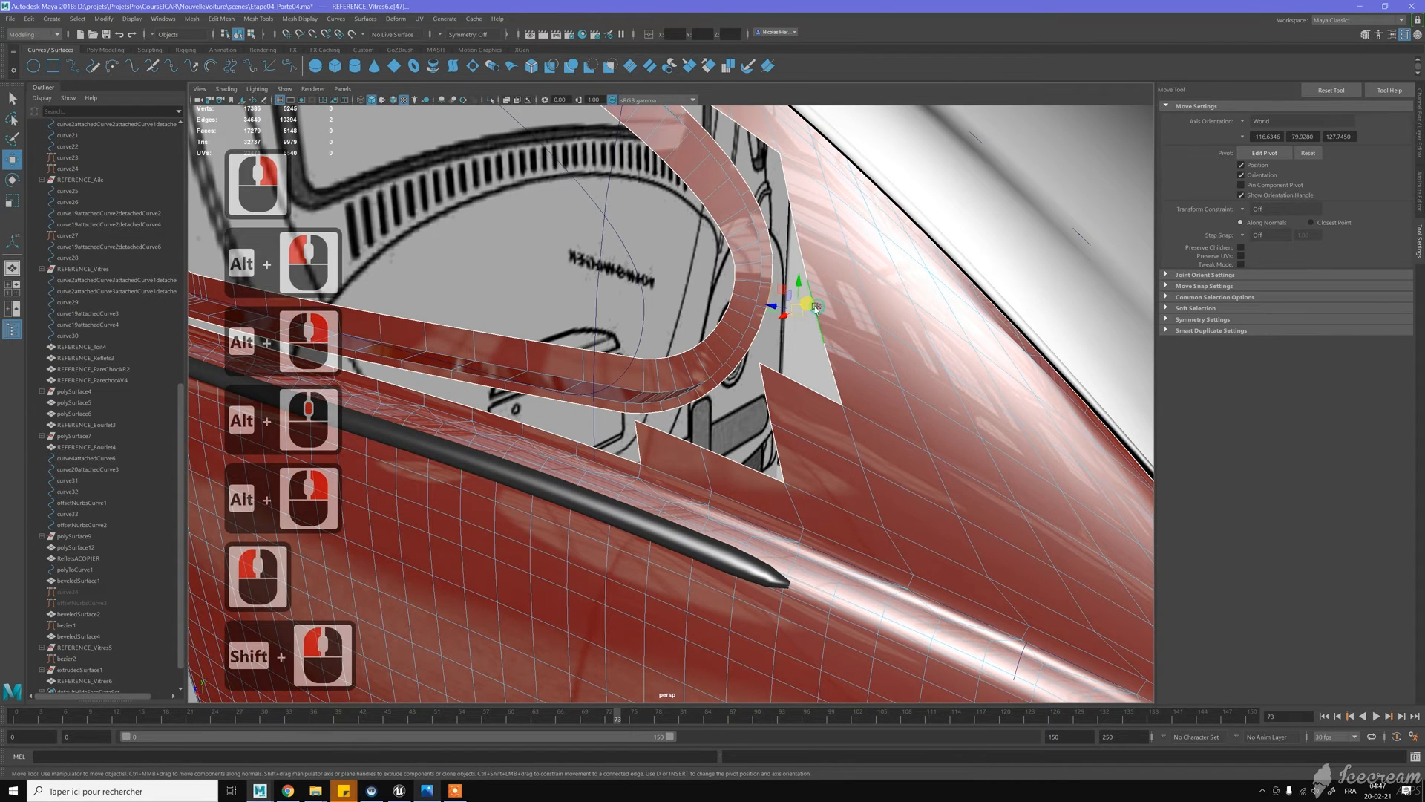
pyautogui.keyDown('shift'); pyautogui.moveTo(815, 306); pyautogui.dragTo(800, 436, button='right'); pyautogui.keyUp('shift')
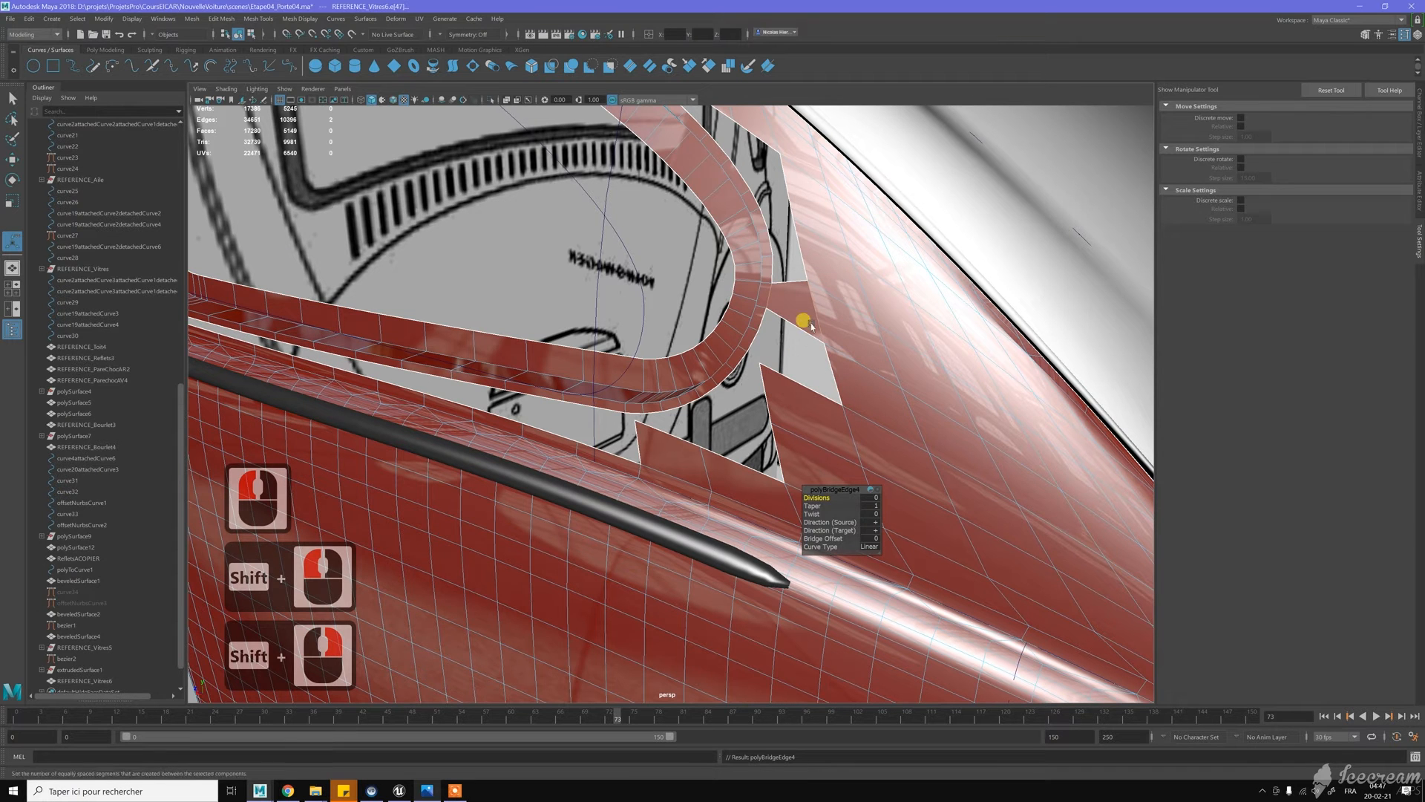
# Select the border edges of the remaining gap between the frame and the body and fill the hole
pyautogui.press('w')
pyautogui.click(785, 312)
pyautogui.click(785, 311)
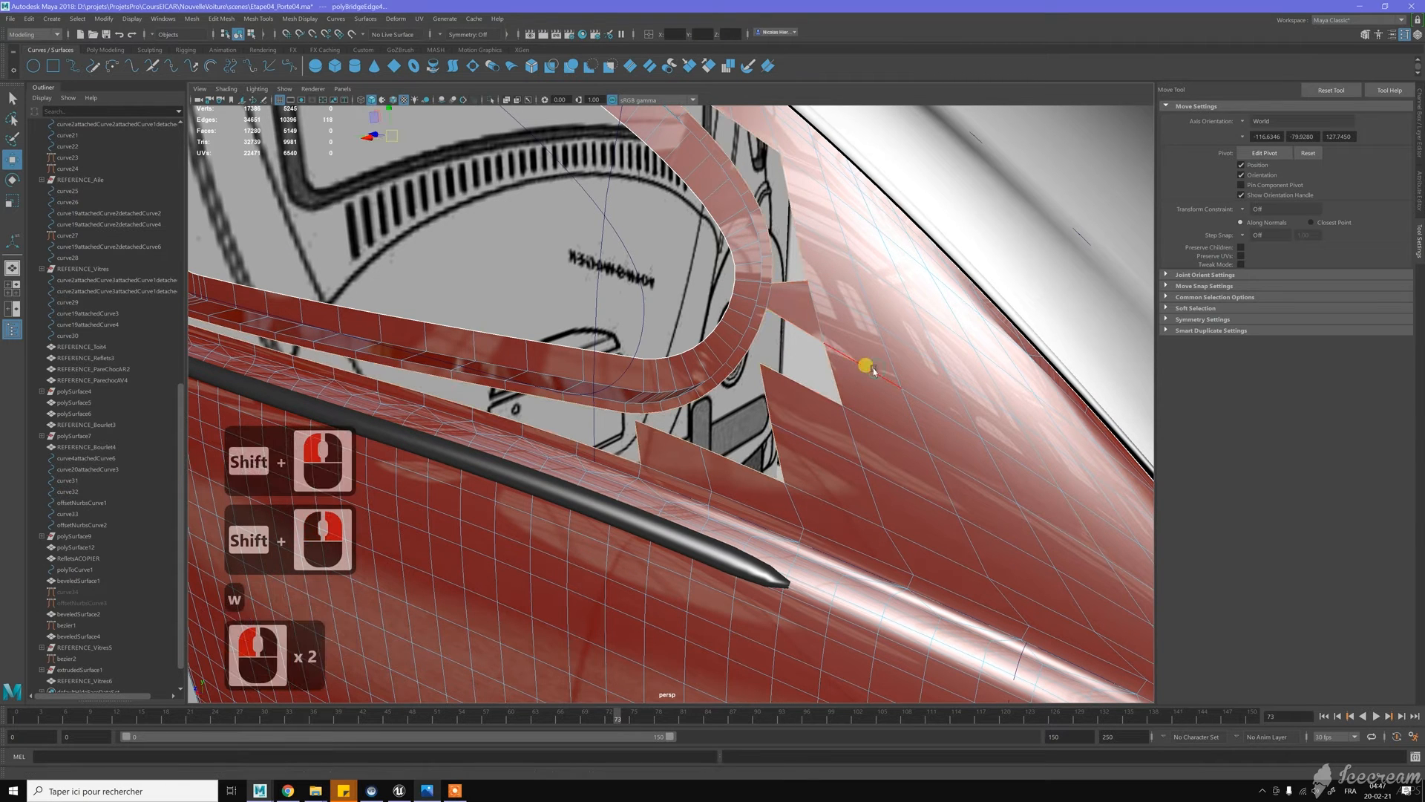
pyautogui.scroll(-3, 789, 331)
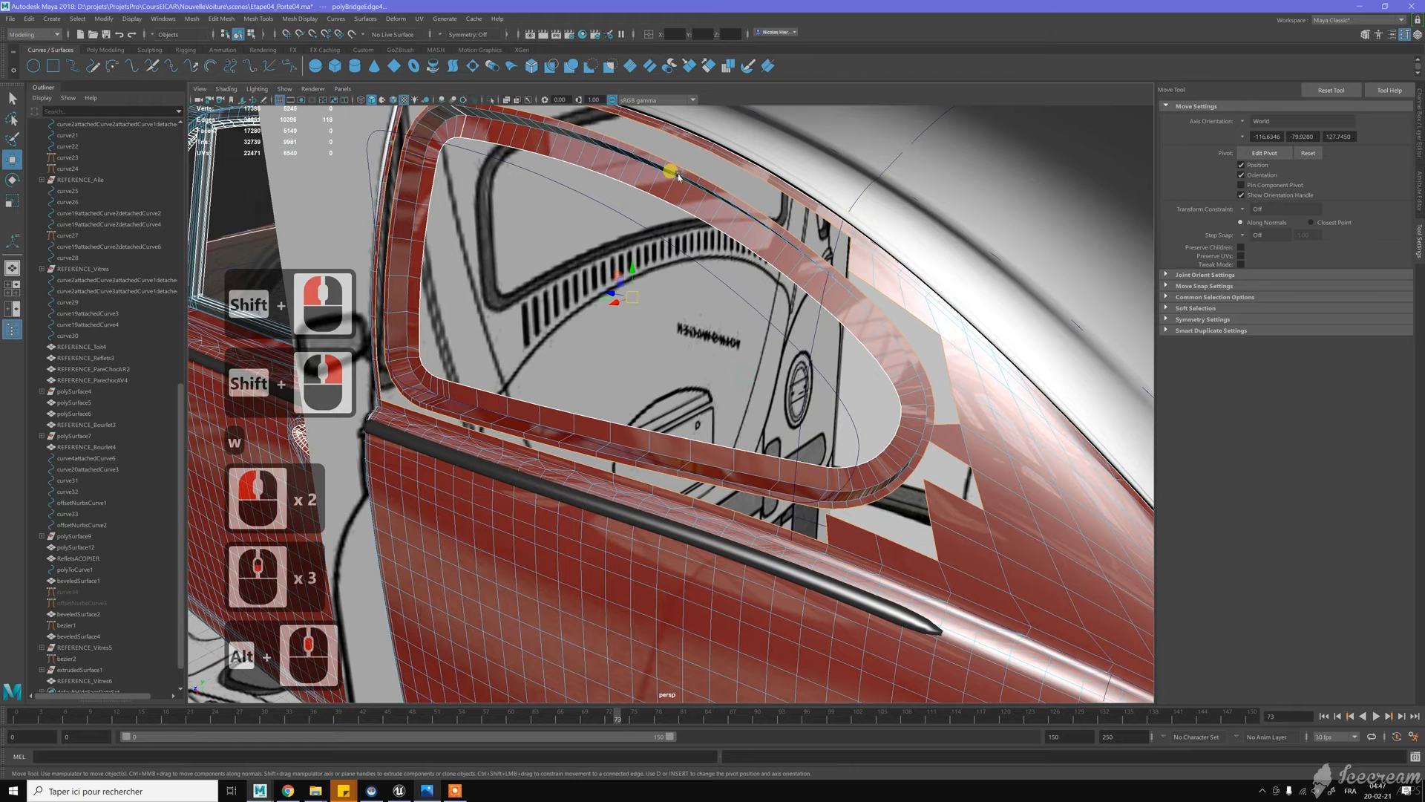
pyautogui.keyDown('alt'); pyautogui.moveTo(676, 176); pyautogui.dragTo(678, 174, button='middle'); pyautogui.keyUp('alt')
pyautogui.keyDown('shift'); pyautogui.moveTo(682, 175); pyautogui.dragTo(673, 315, button='right'); pyautogui.keyUp('shift')
# Select the new fill face around the window frame and assign it the existing red body material
pyautogui.keyDown('alt'); pyautogui.moveTo(791, 360); pyautogui.dragTo(792, 328); pyautogui.keyUp('alt')
pyautogui.press('w')
pyautogui.moveTo(768, 186); pyautogui.dragTo(795, 195, button='right')
pyautogui.click(795, 196)
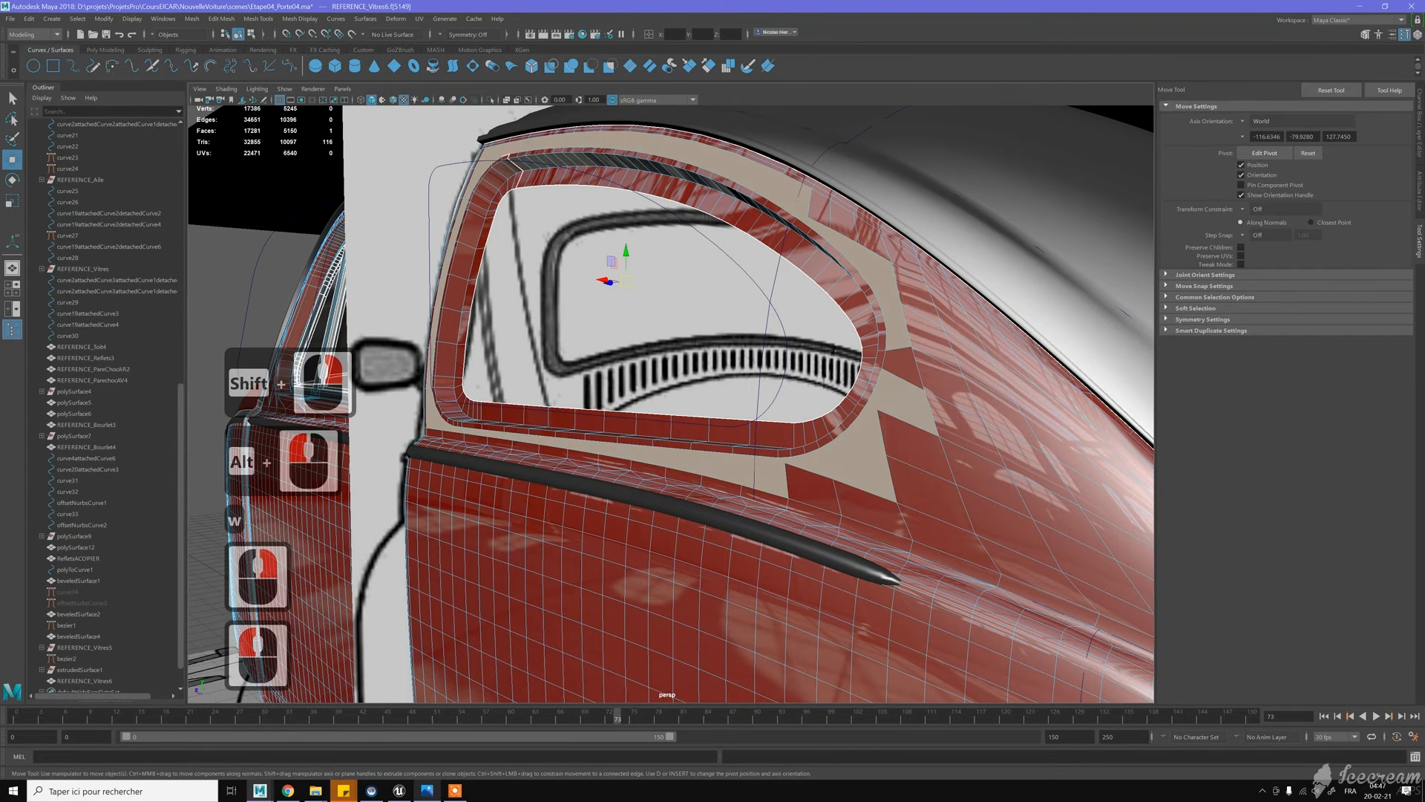
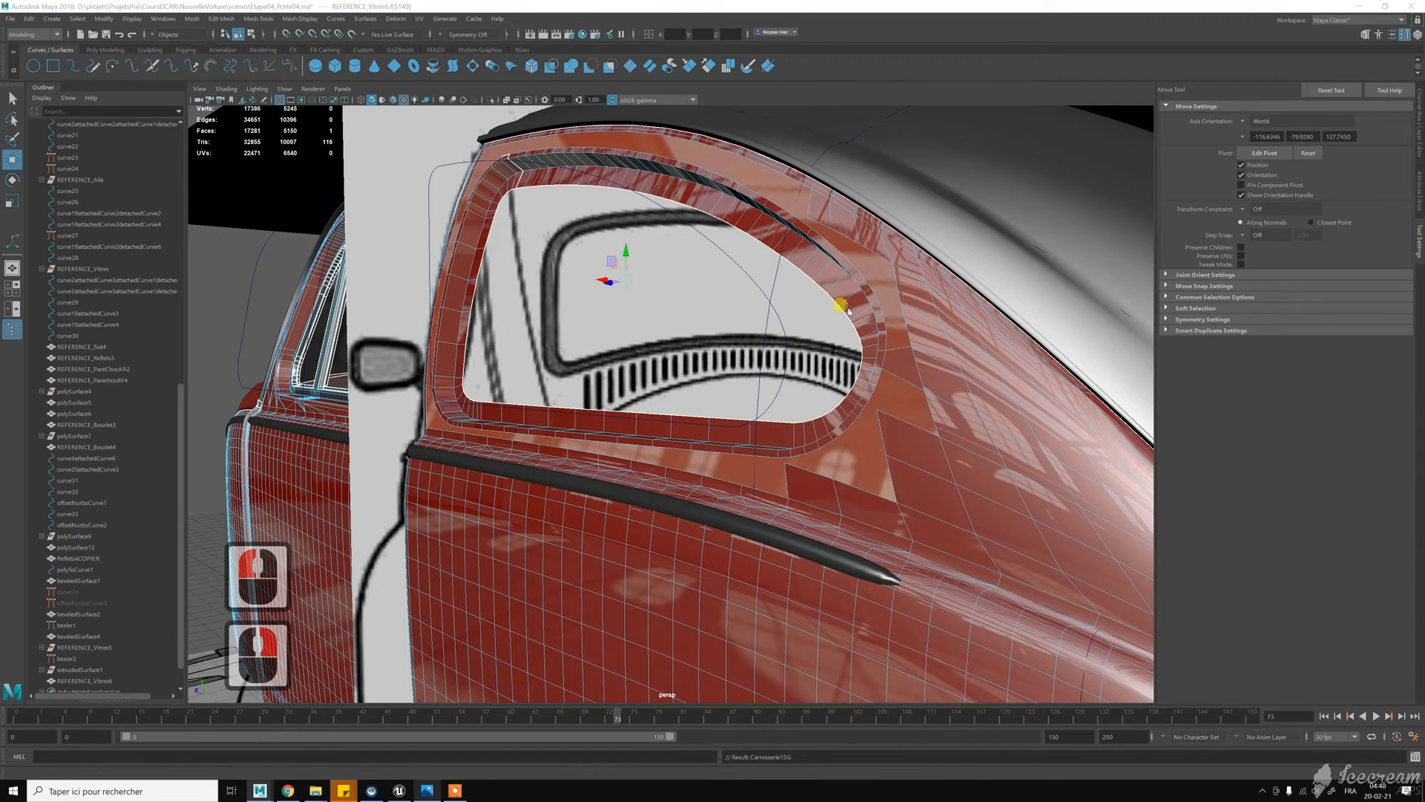
# Triangulate the fill face between the window frame and the body
pyautogui.keyDown('alt'); pyautogui.moveTo(856, 295); pyautogui.dragTo(822, 268, button='right'); pyautogui.keyUp('alt')
pyautogui.keyDown('alt'); pyautogui.moveTo(822, 267); pyautogui.dragTo(787, 245); pyautogui.keyUp('alt')
pyautogui.keyDown('shift'); pyautogui.moveTo(783, 247); pyautogui.dragTo(781, 366, button='right'); pyautogui.keyUp('shift')
# Delete the diagonal triangulation edge beside the window frame's rounded rear end
pyautogui.keyDown('alt'); pyautogui.moveTo(774, 347); pyautogui.dragTo(879, 412); pyautogui.keyUp('alt')
pyautogui.keyDown('alt'); pyautogui.moveTo(879, 412); pyautogui.dragTo(624, 282, button='middle'); pyautogui.keyUp('alt')
pyautogui.keyDown('alt'); pyautogui.moveTo(840, 422); pyautogui.dragTo(887, 442, button='right'); pyautogui.keyUp('alt')
pyautogui.keyDown('alt'); pyautogui.moveTo(813, 327); pyautogui.dragTo(782, 318, button='right'); pyautogui.keyUp('alt')
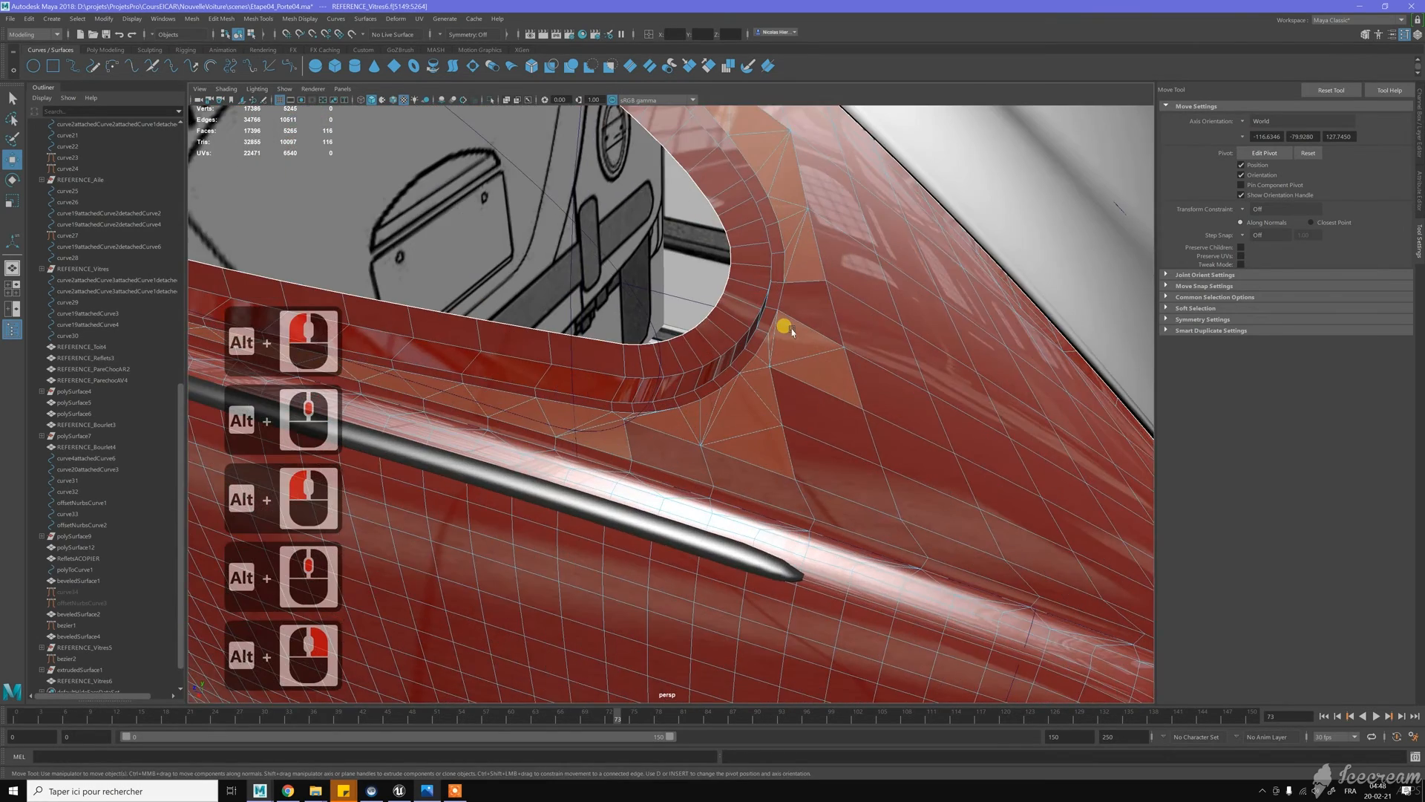
pyautogui.press('w')
pyautogui.moveTo(794, 256); pyautogui.dragTo(794, 231, button='right')
pyautogui.click(793, 247)
pyautogui.hotkey('ctrl', 'BackSpace')
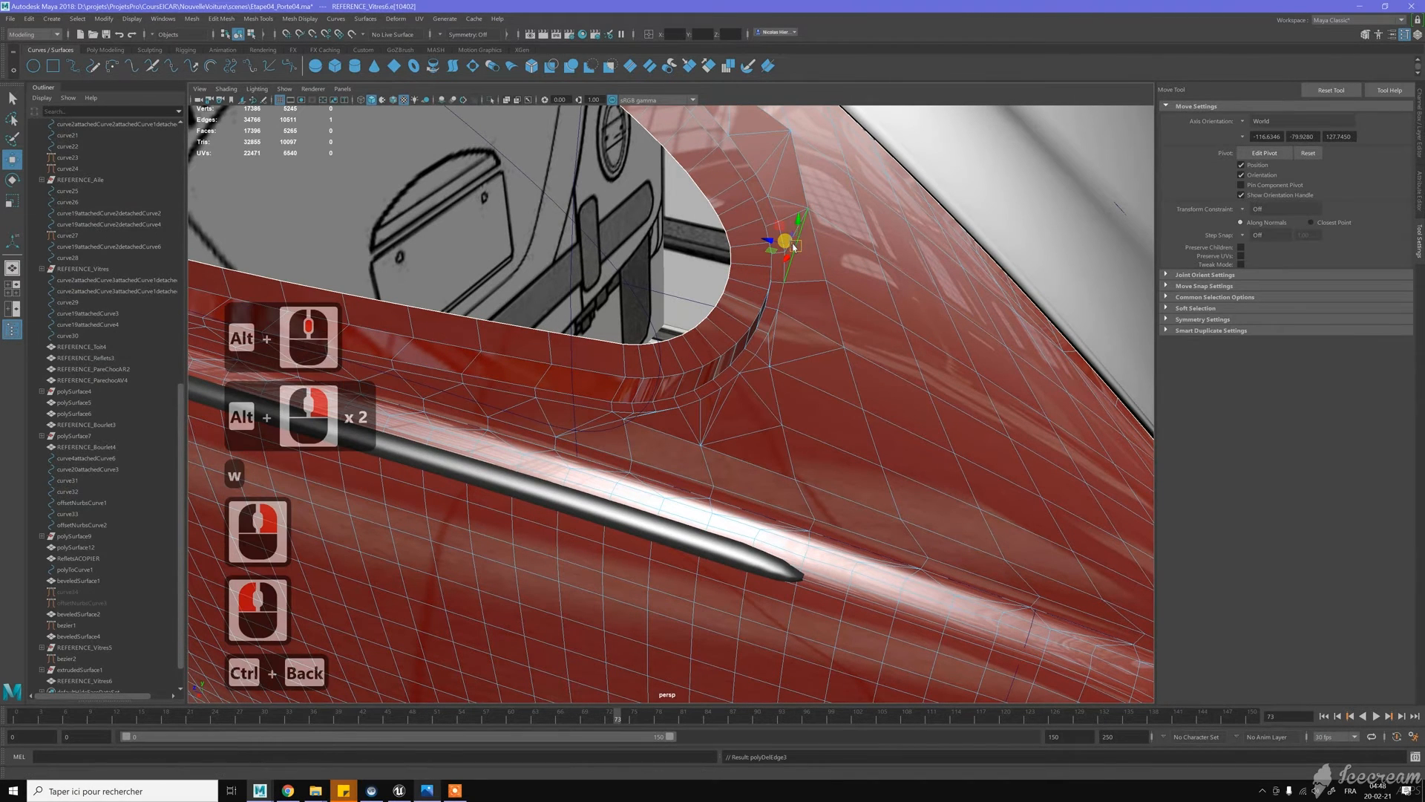
# Multi-Cut a replacement edge from the frame's rear vertex across to the opposite body vertex
pyautogui.press('w')
pyautogui.moveTo(800, 239)
pyautogui.mouseDown(button='right')
pyautogui.moveTo(818, 246)
pyautogui.moveTo(757, 246)
pyautogui.moveTo(771, 246)
pyautogui.mouseUp(button='right')
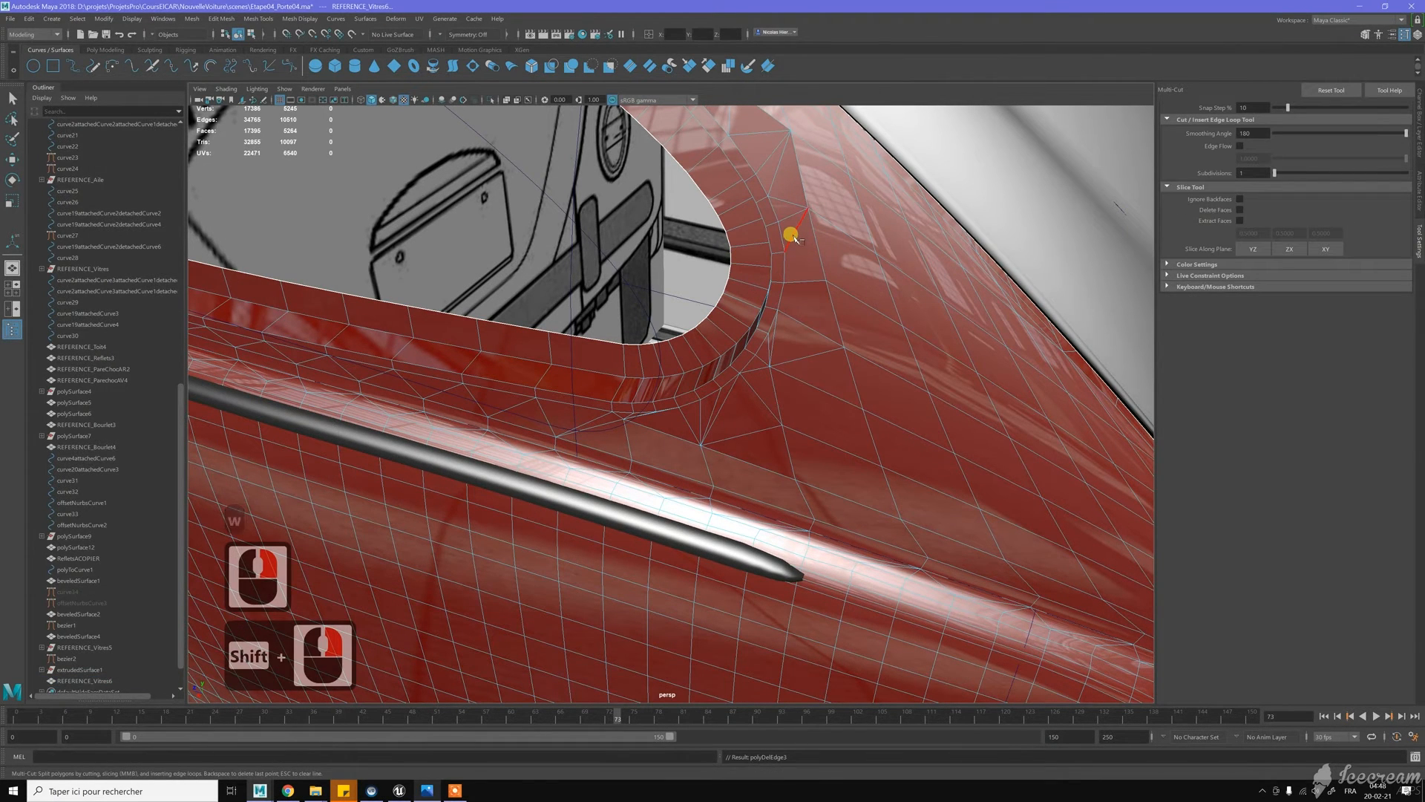
pyautogui.click(785, 251)
pyautogui.click(826, 279)
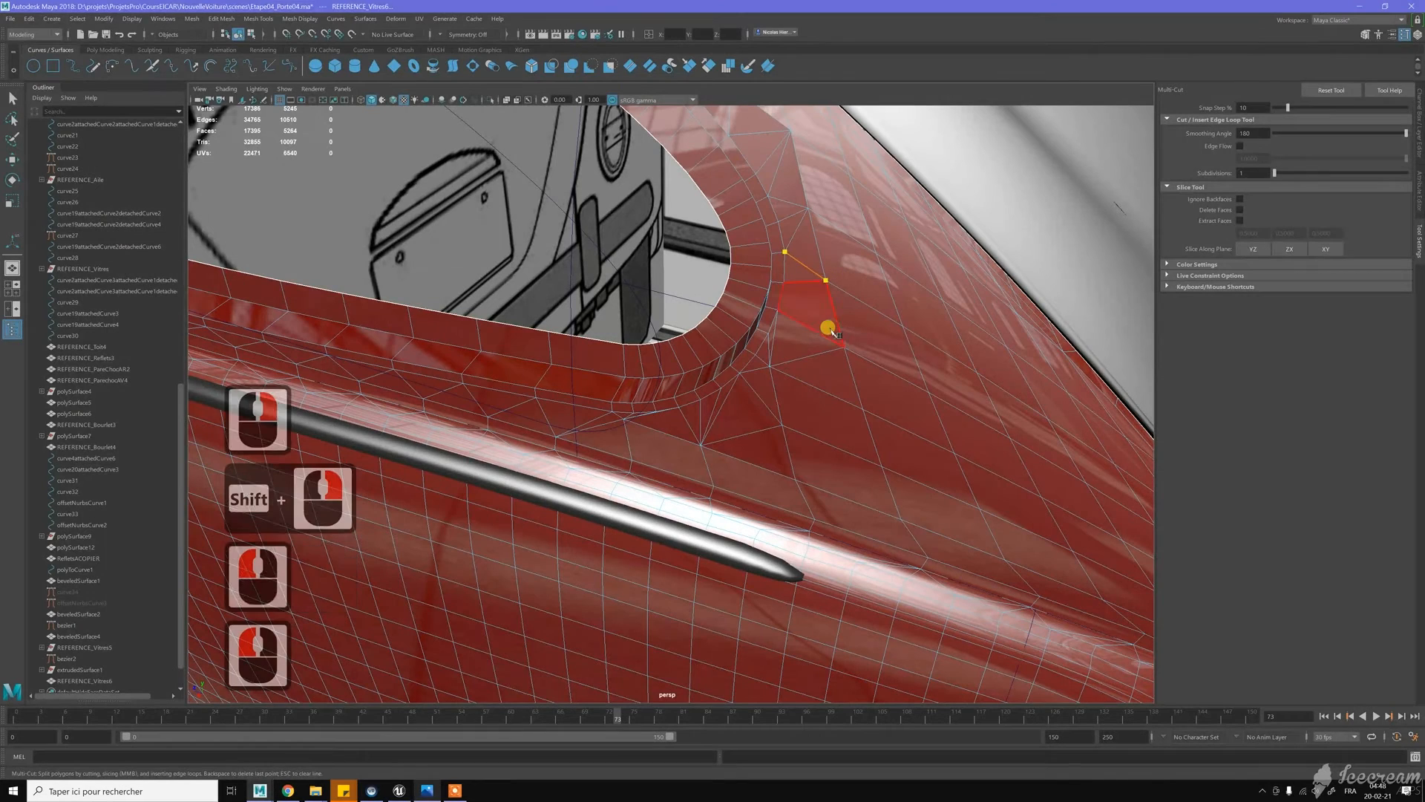
pyautogui.press('y')
pyautogui.press('y')
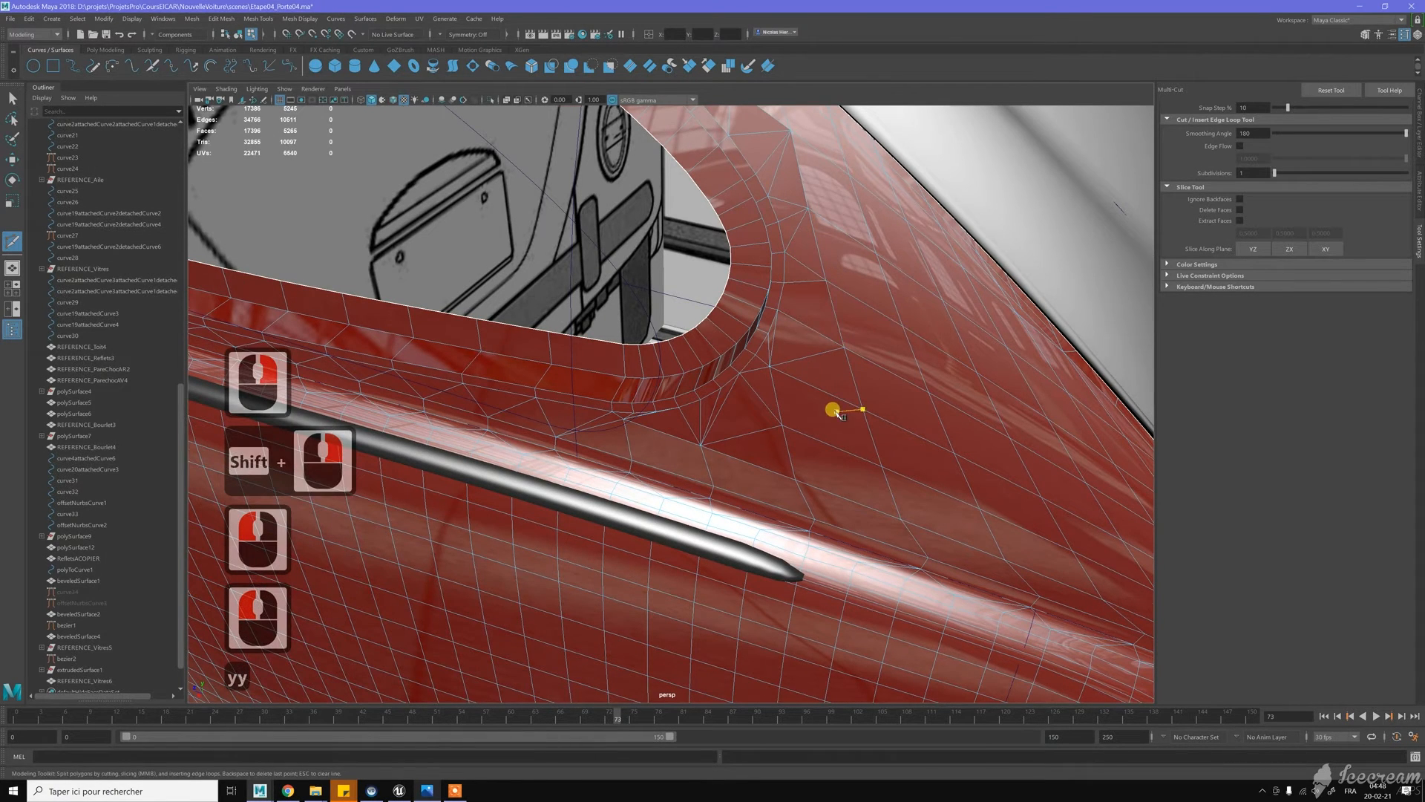
# Delete the long, thin triangulation edge hugging the outside of the frame's lower rear corner
pyautogui.scroll(3, 873, 404)
pyautogui.keyDown('alt'); pyautogui.moveTo(873, 405); pyautogui.dragTo(865, 408, button='middle'); pyautogui.keyUp('alt')
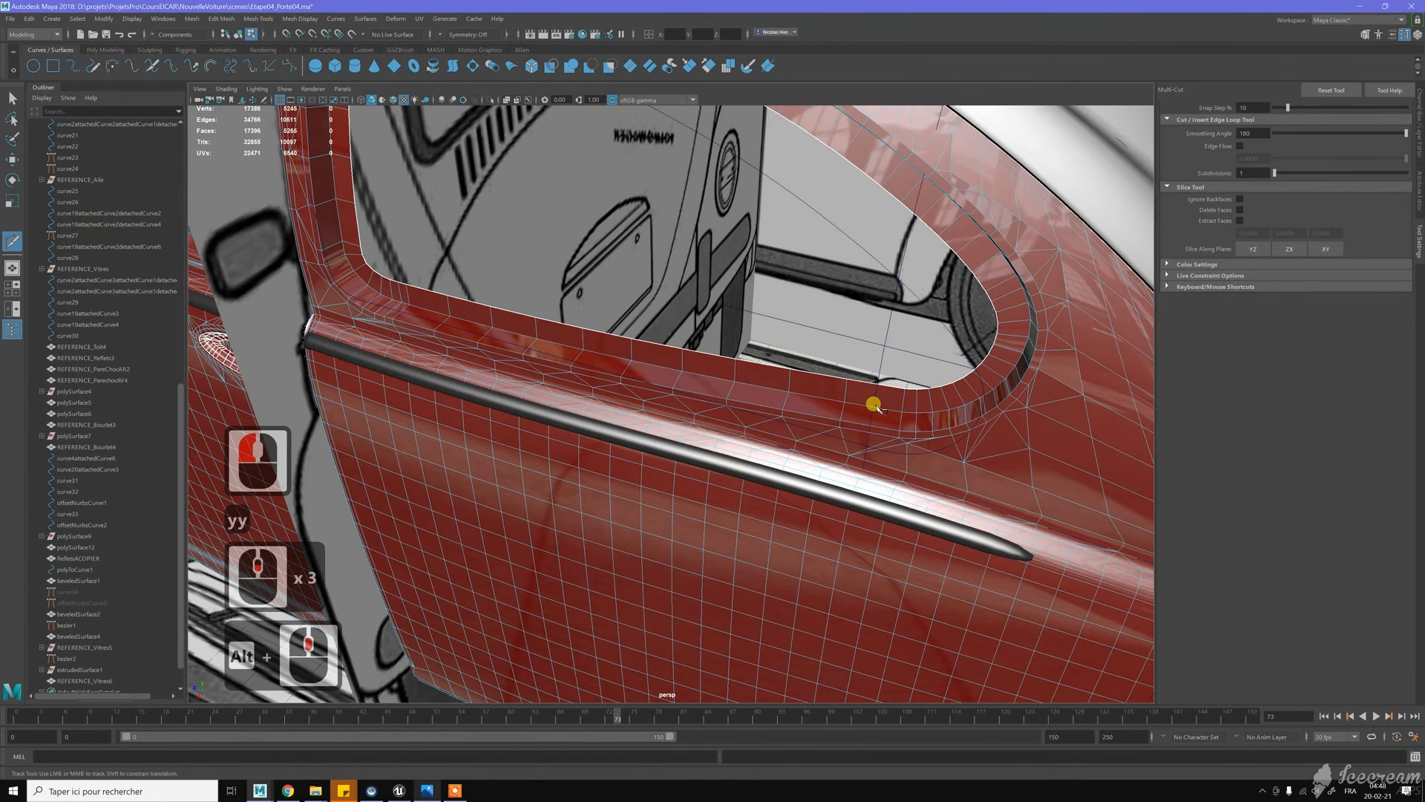
pyautogui.keyDown('alt'); pyautogui.scroll(5, 960, 424); pyautogui.keyUp('alt')
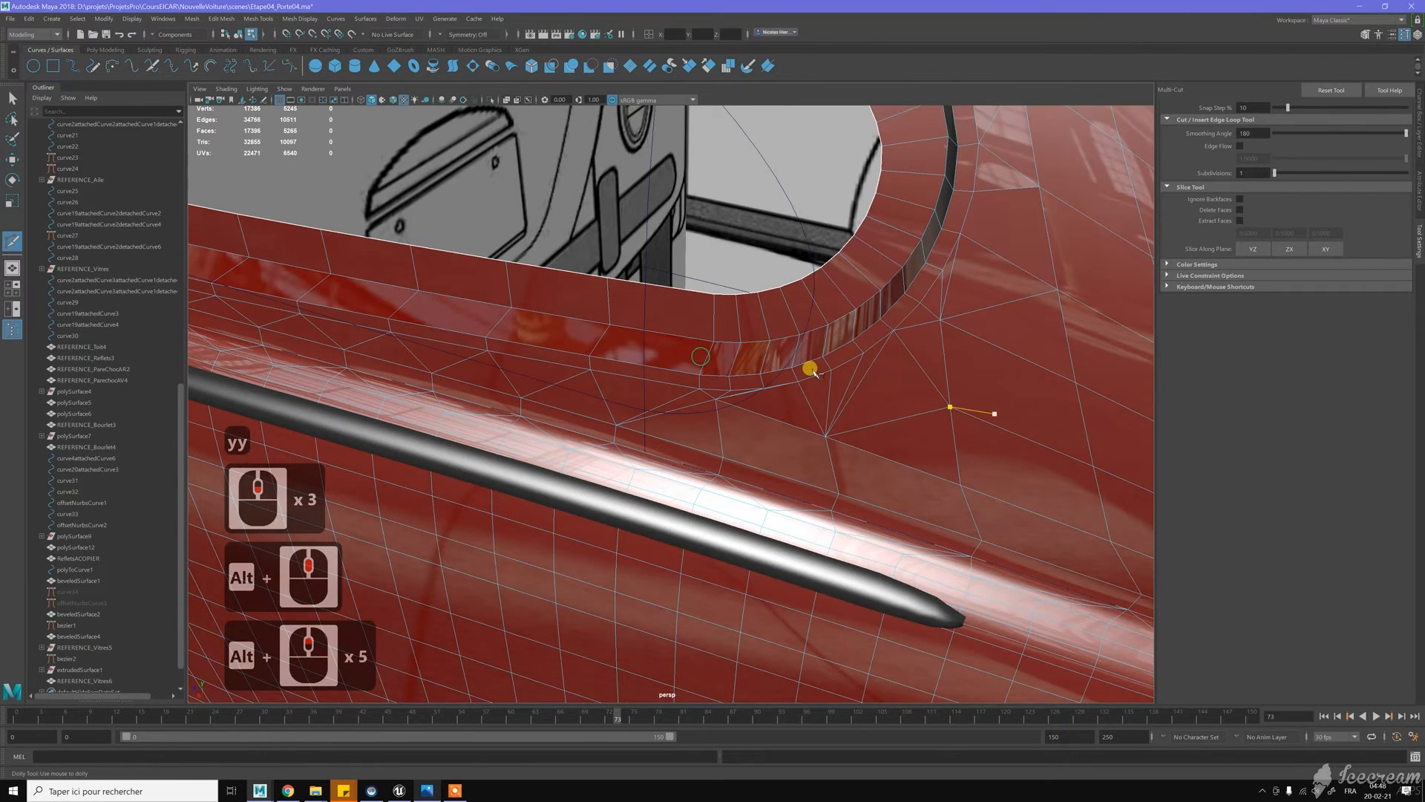
pyautogui.keyDown('alt'); pyautogui.moveTo(814, 371); pyautogui.dragTo(817, 372, button='middle'); pyautogui.keyUp('alt')
pyautogui.keyDown('alt'); pyautogui.scroll(8, 710, 358); pyautogui.keyUp('alt')
pyautogui.keyDown('alt'); pyautogui.moveTo(710, 359); pyautogui.dragTo(708, 358, button='middle'); pyautogui.keyUp('alt')
pyautogui.keyDown('alt'); pyautogui.scroll(2, 709, 359); pyautogui.keyUp('alt')
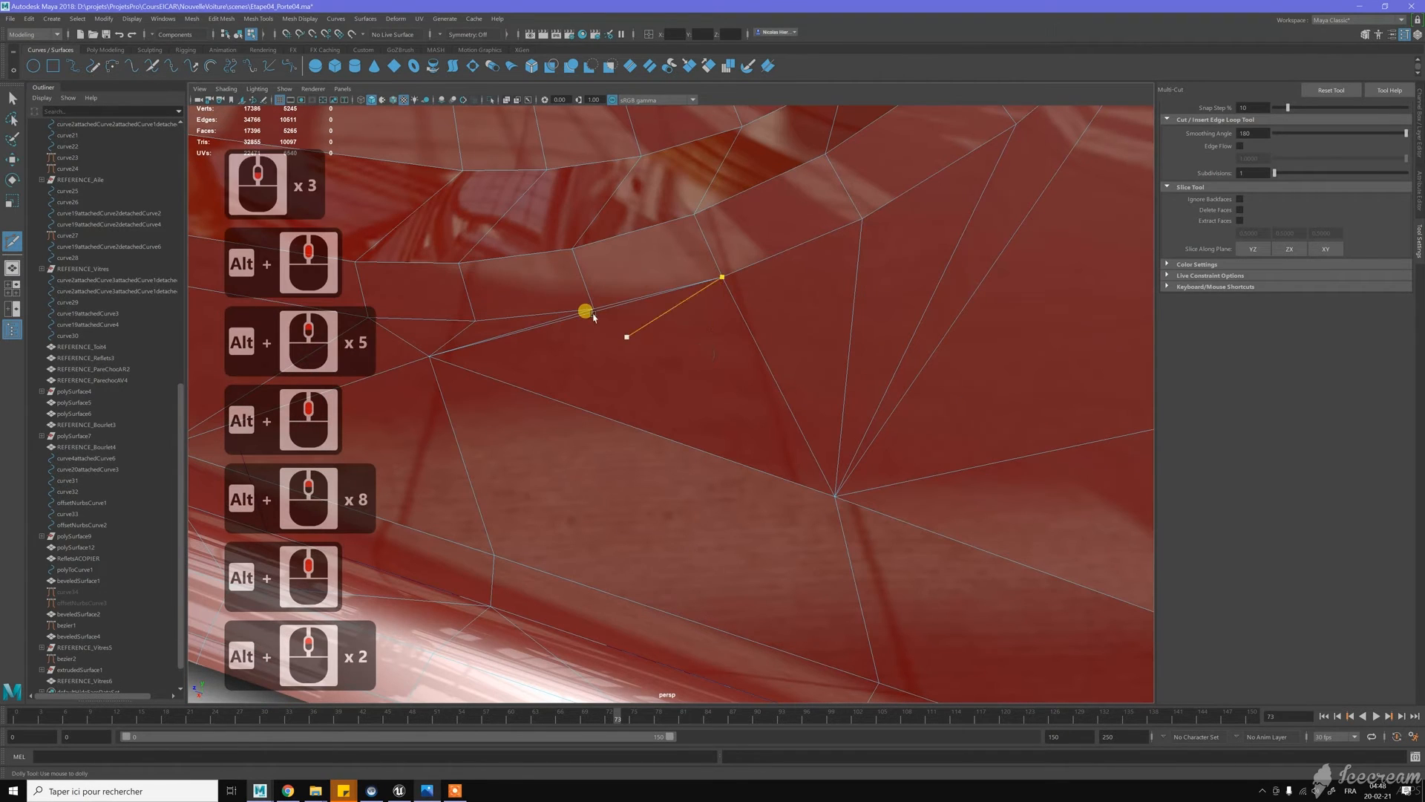
pyautogui.press('w')
pyautogui.click(559, 319)
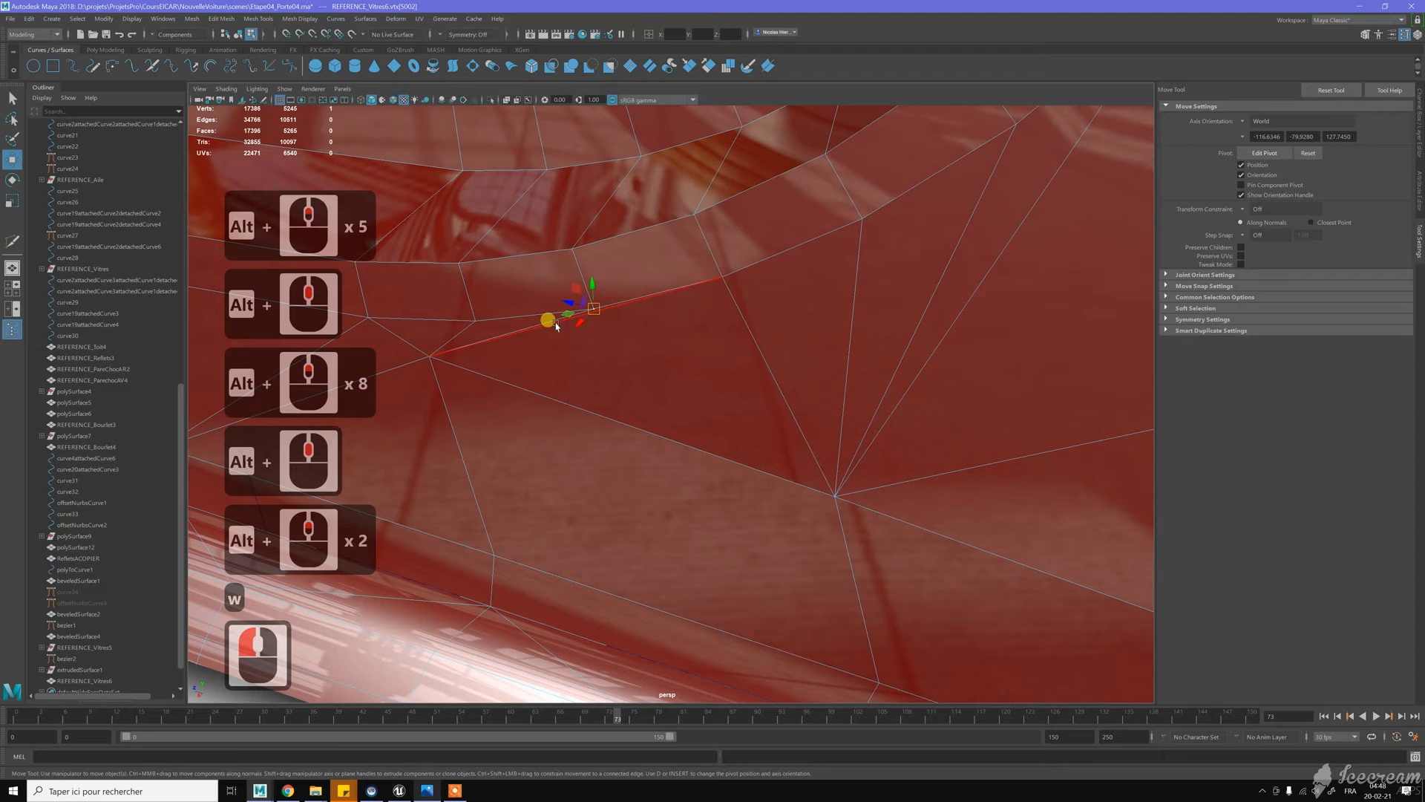
pyautogui.click(556, 325)
pyautogui.hotkey('ctrl', 'BackSpace')
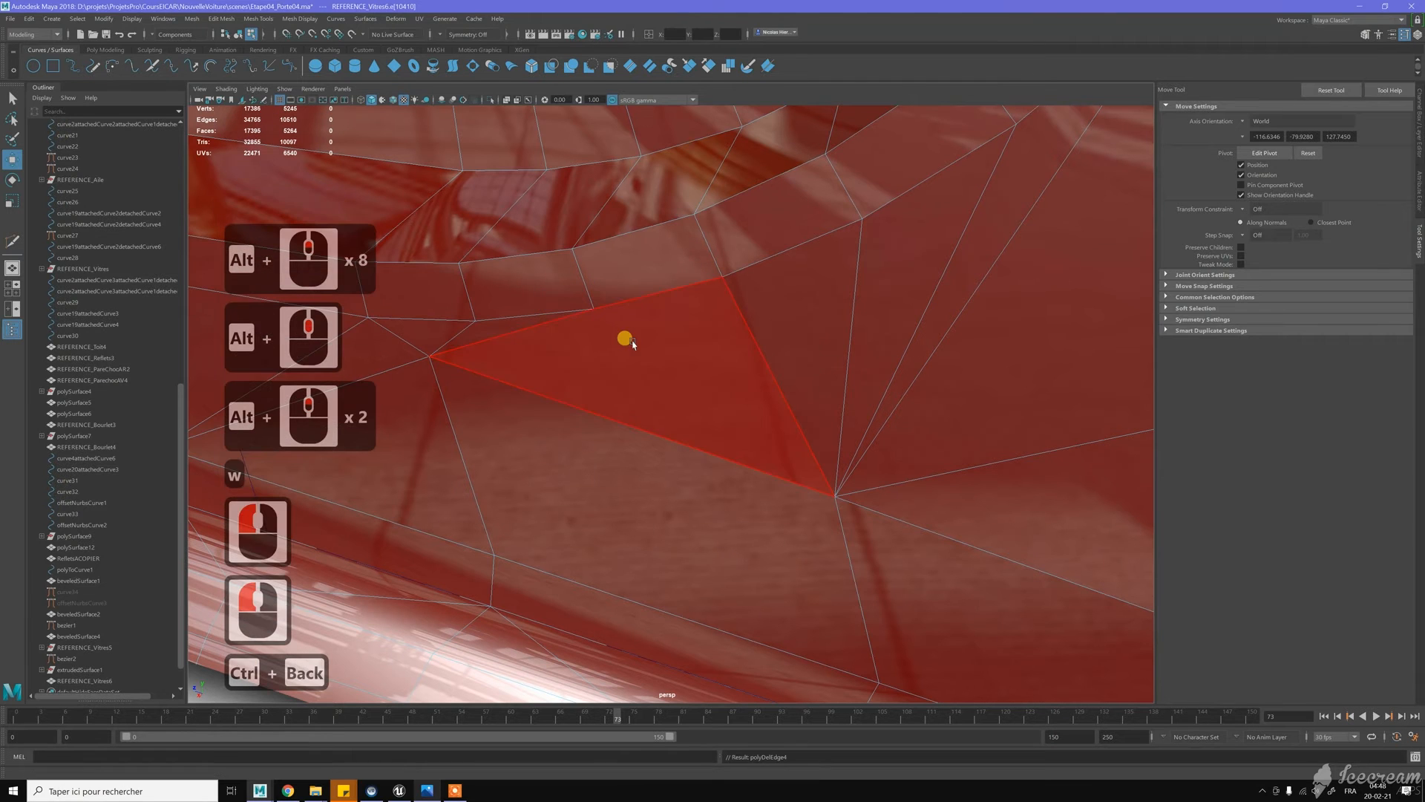
# Multi-Cut a new edge from the frame vertex at the lower rear corner to the body vertex where the triangle edges converge
pyautogui.moveTo(651, 313)
pyautogui.mouseDown(button='right')
pyautogui.moveTo(694, 285)
pyautogui.moveTo(669, 318)
pyautogui.moveTo(627, 318)
pyautogui.mouseUp(button='right')
pyautogui.click(697, 321)
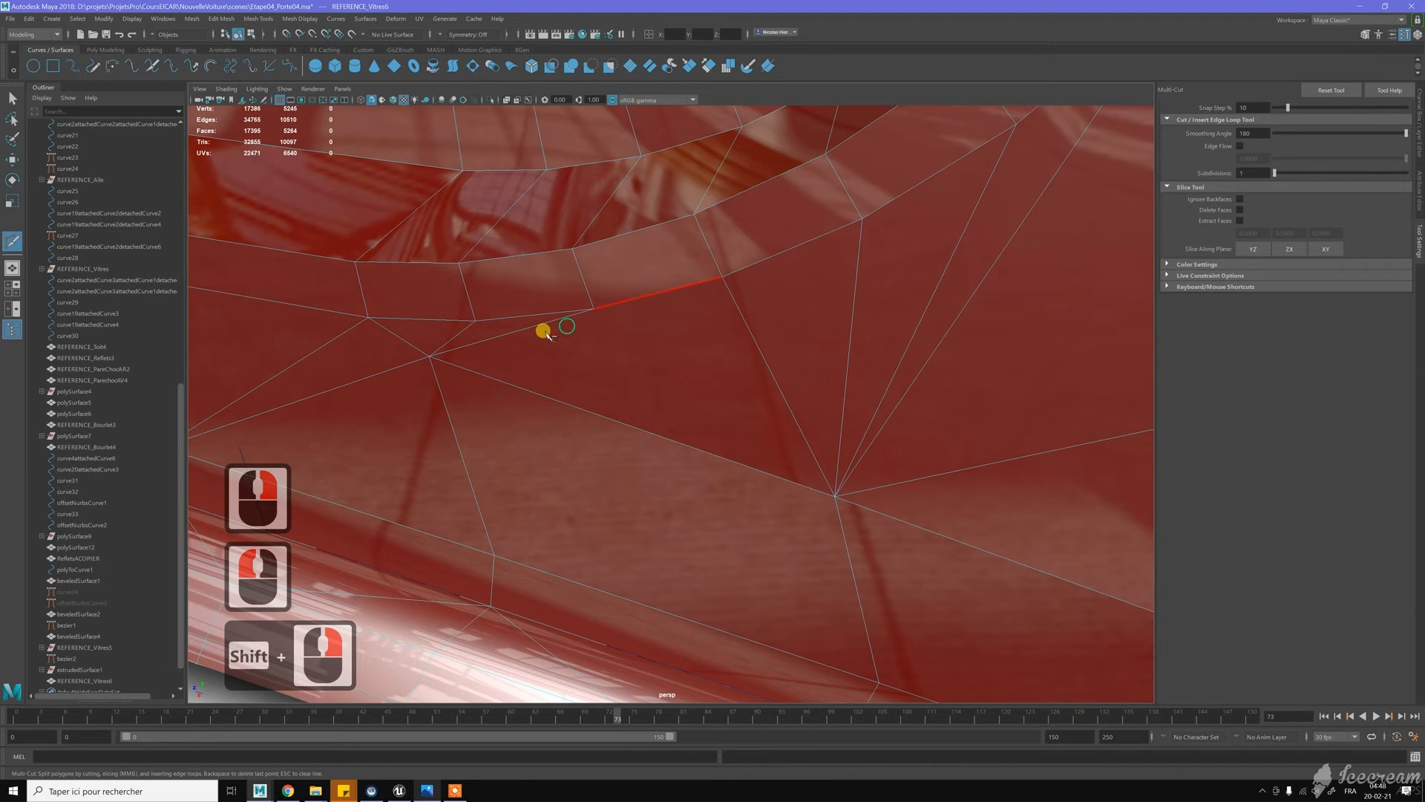
pyautogui.click(594, 308)
pyautogui.click(835, 495)
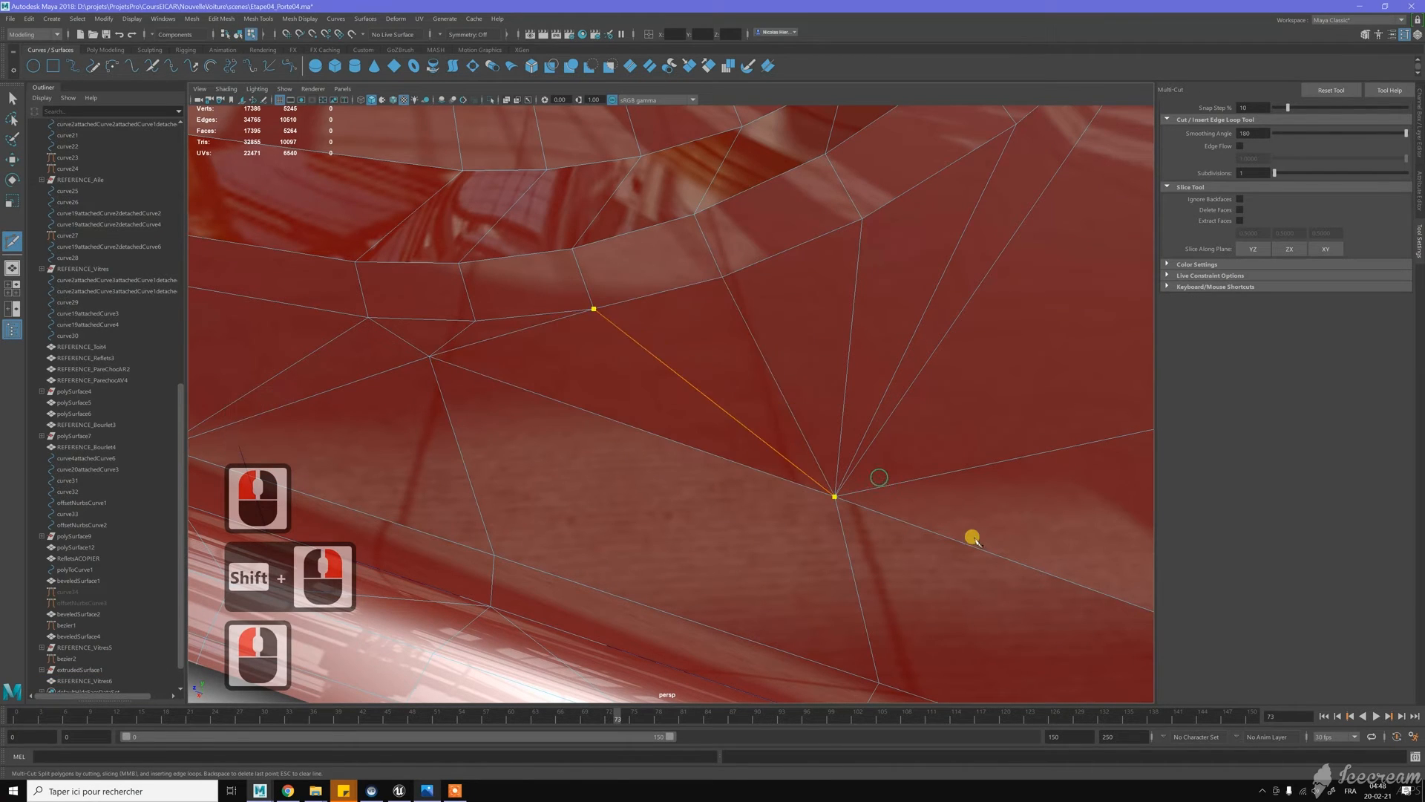
pyautogui.press('y')
pyautogui.press('y')
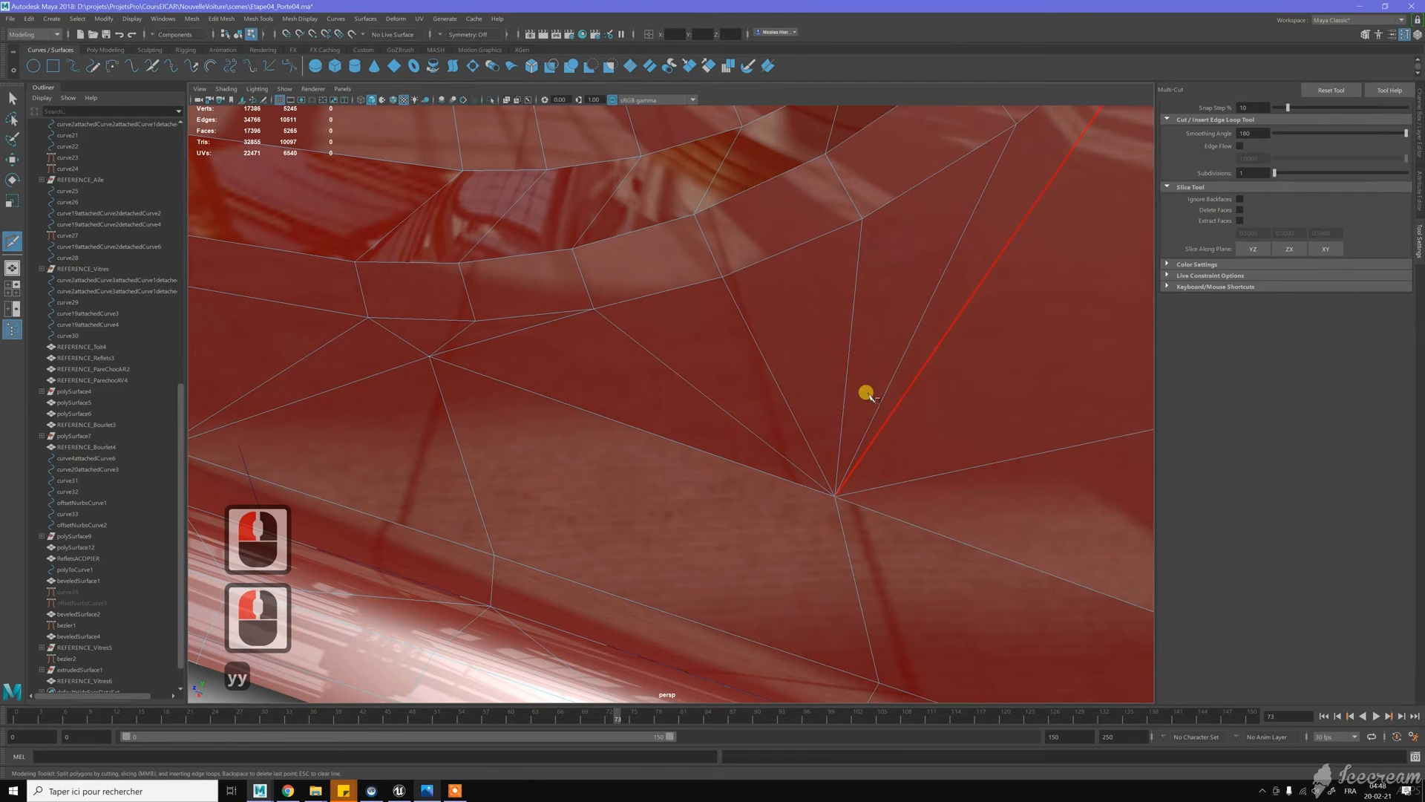
pyautogui.press('w')
# Delete the long, thin triangulation edge just below the window frame's lower front corner
pyautogui.scroll(-3, 837, 397)
pyautogui.scroll(-8, 838, 398)
pyautogui.scroll(-4, 839, 397)
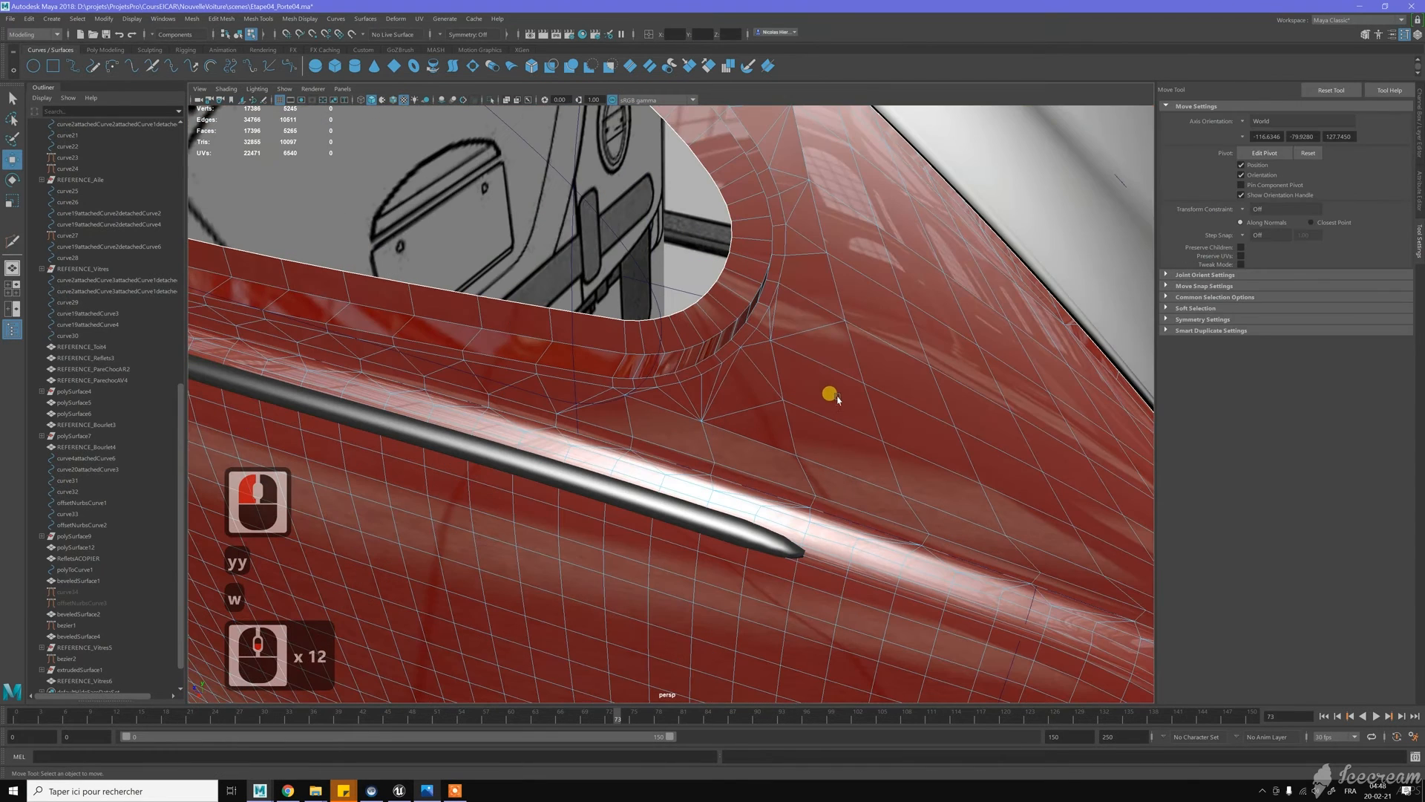
pyautogui.keyDown('alt'); pyautogui.moveTo(507, 341); pyautogui.dragTo(732, 371, button='middle'); pyautogui.keyUp('alt')
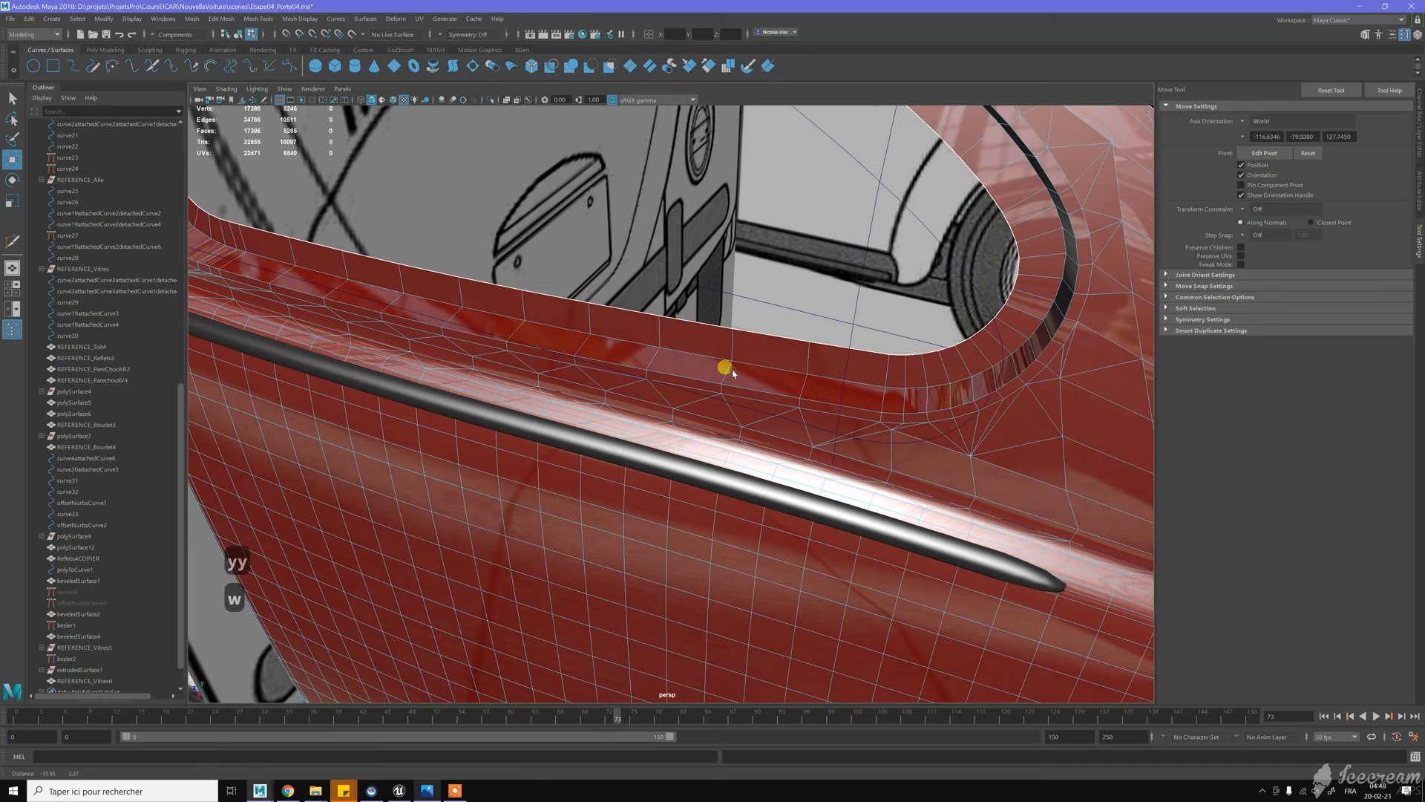
pyautogui.scroll(1, 733, 372)
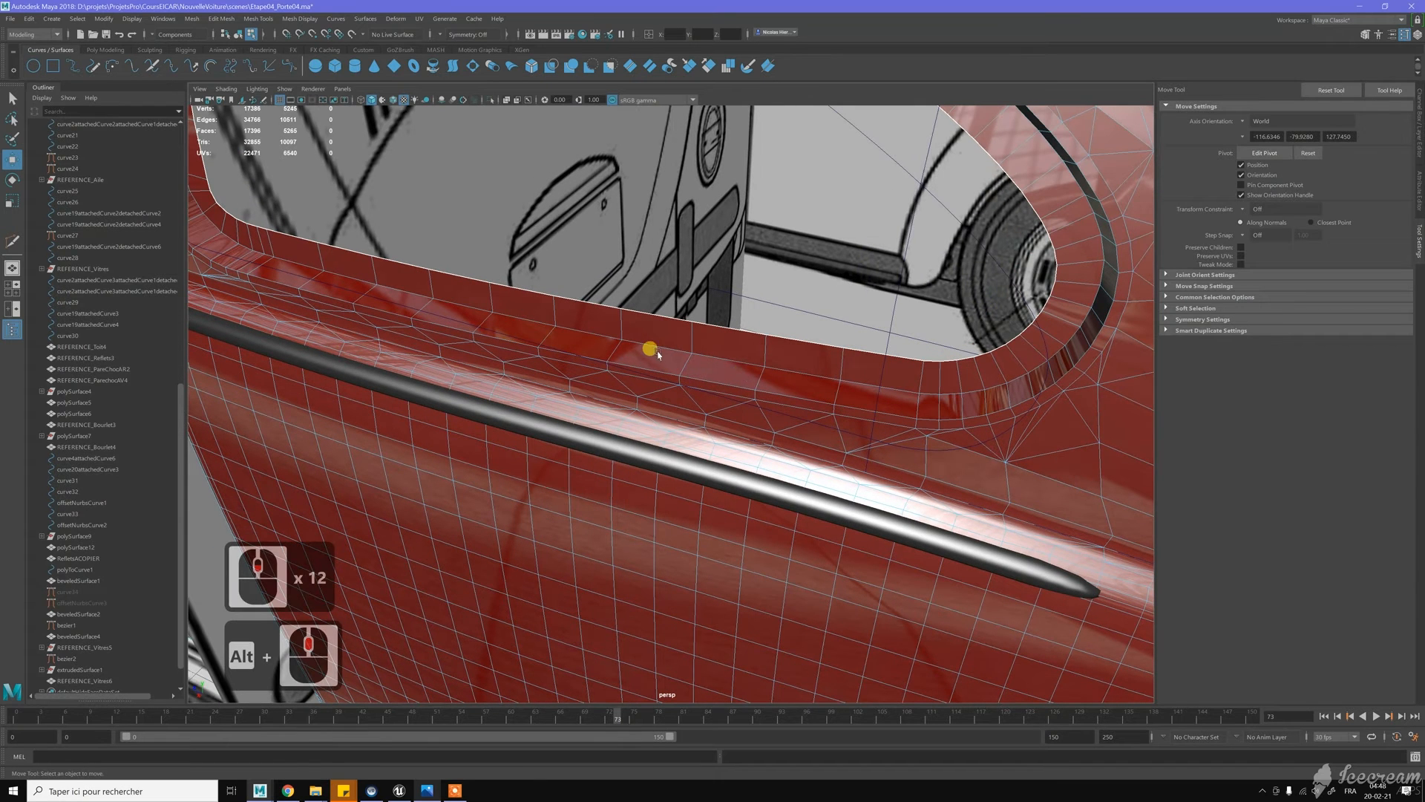
pyautogui.keyDown('alt'); pyautogui.moveTo(478, 311); pyautogui.dragTo(754, 349, button='middle'); pyautogui.keyUp('alt')
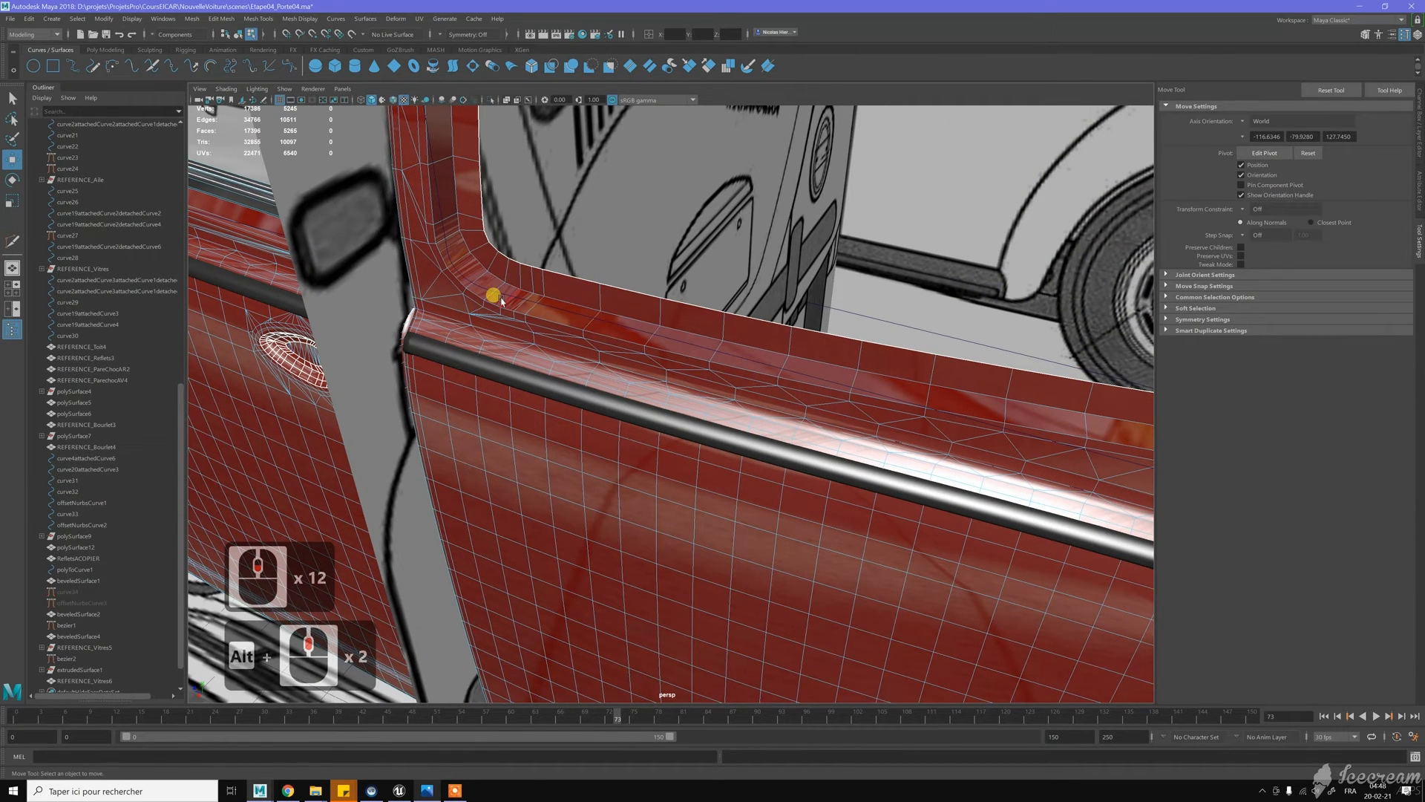
pyautogui.keyDown('alt'); pyautogui.moveTo(501, 301); pyautogui.dragTo(662, 352, button='middle'); pyautogui.keyUp('alt')
pyautogui.keyDown('alt'); pyautogui.scroll(2, 662, 349); pyautogui.keyUp('alt')
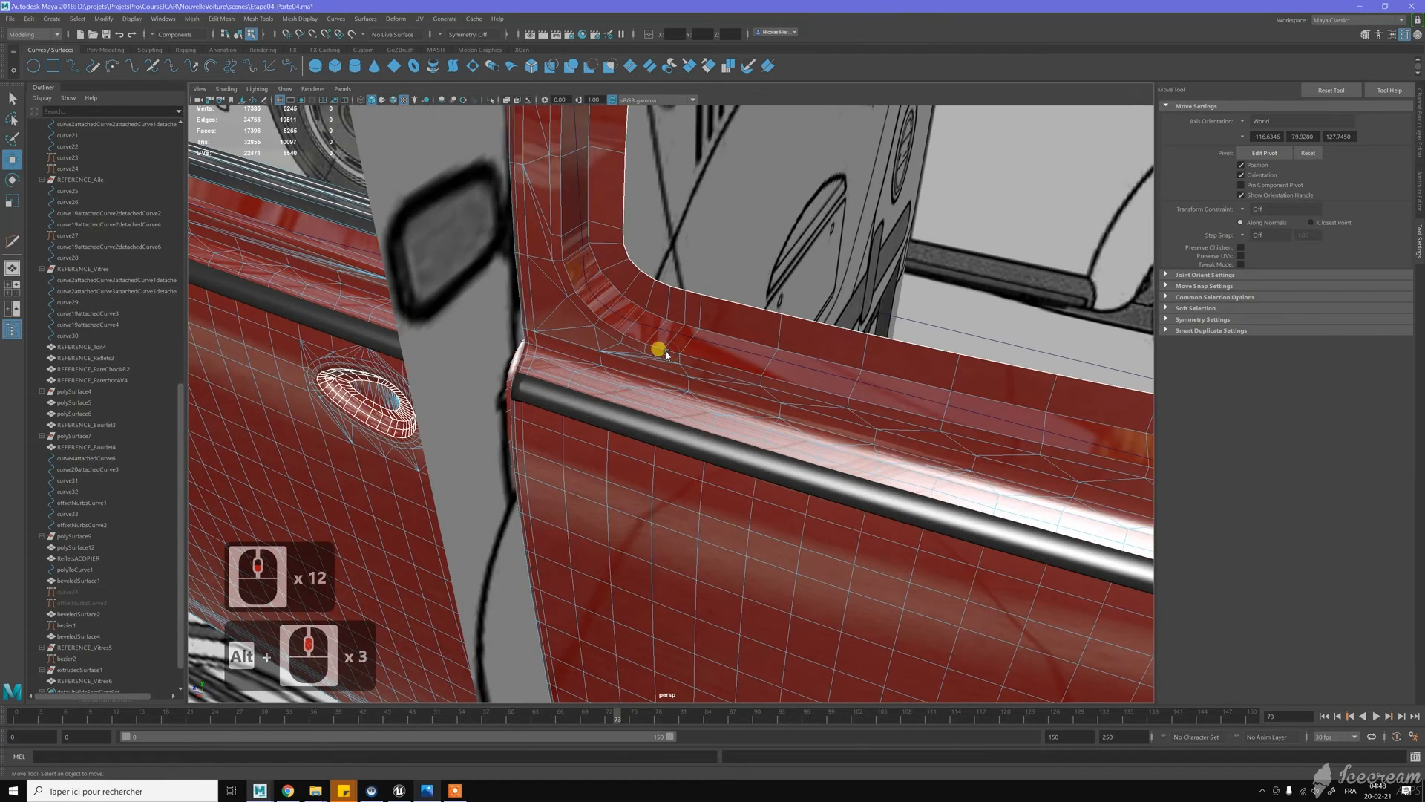
pyautogui.scroll(11, 662, 348)
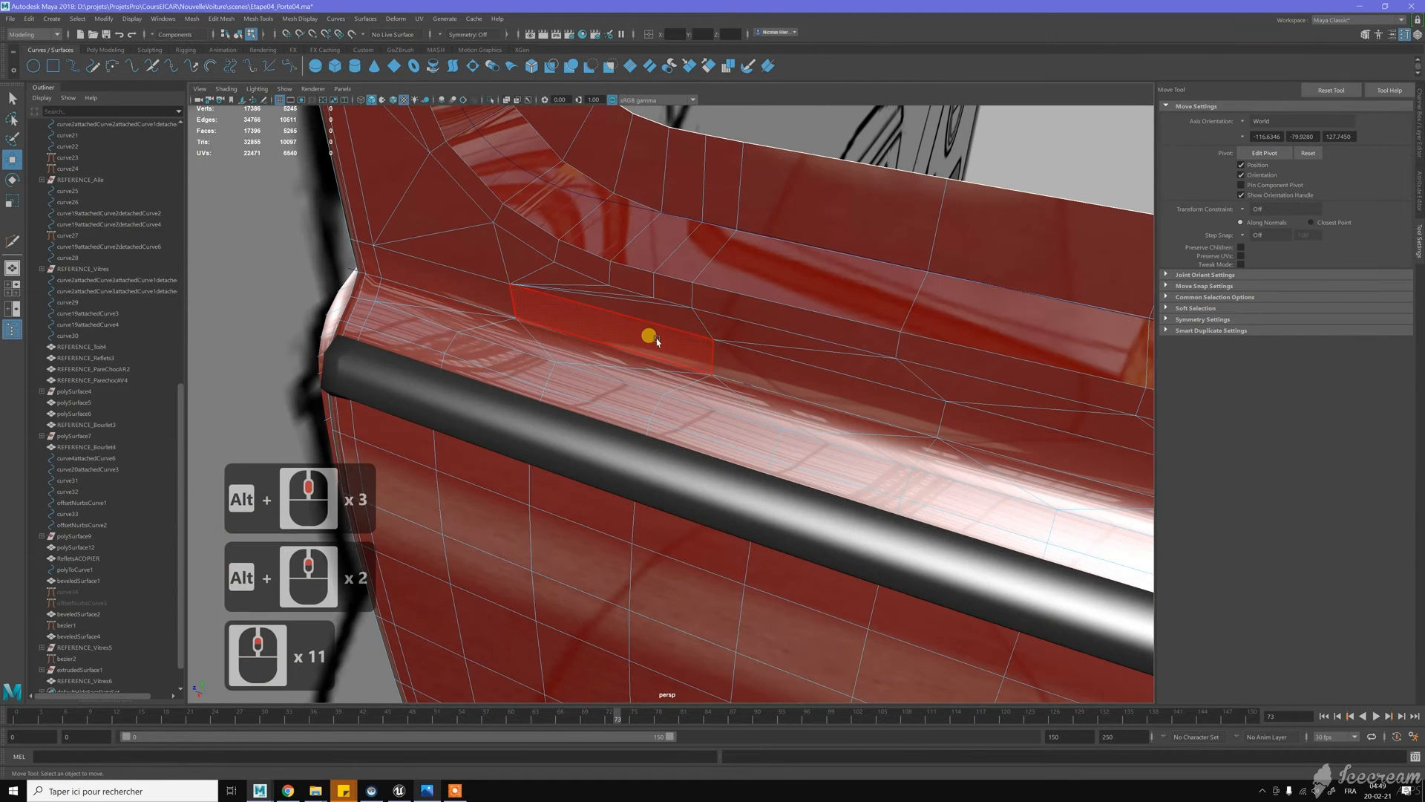
pyautogui.click(627, 299)
pyautogui.hotkey('ctrl', 'BackSpace')
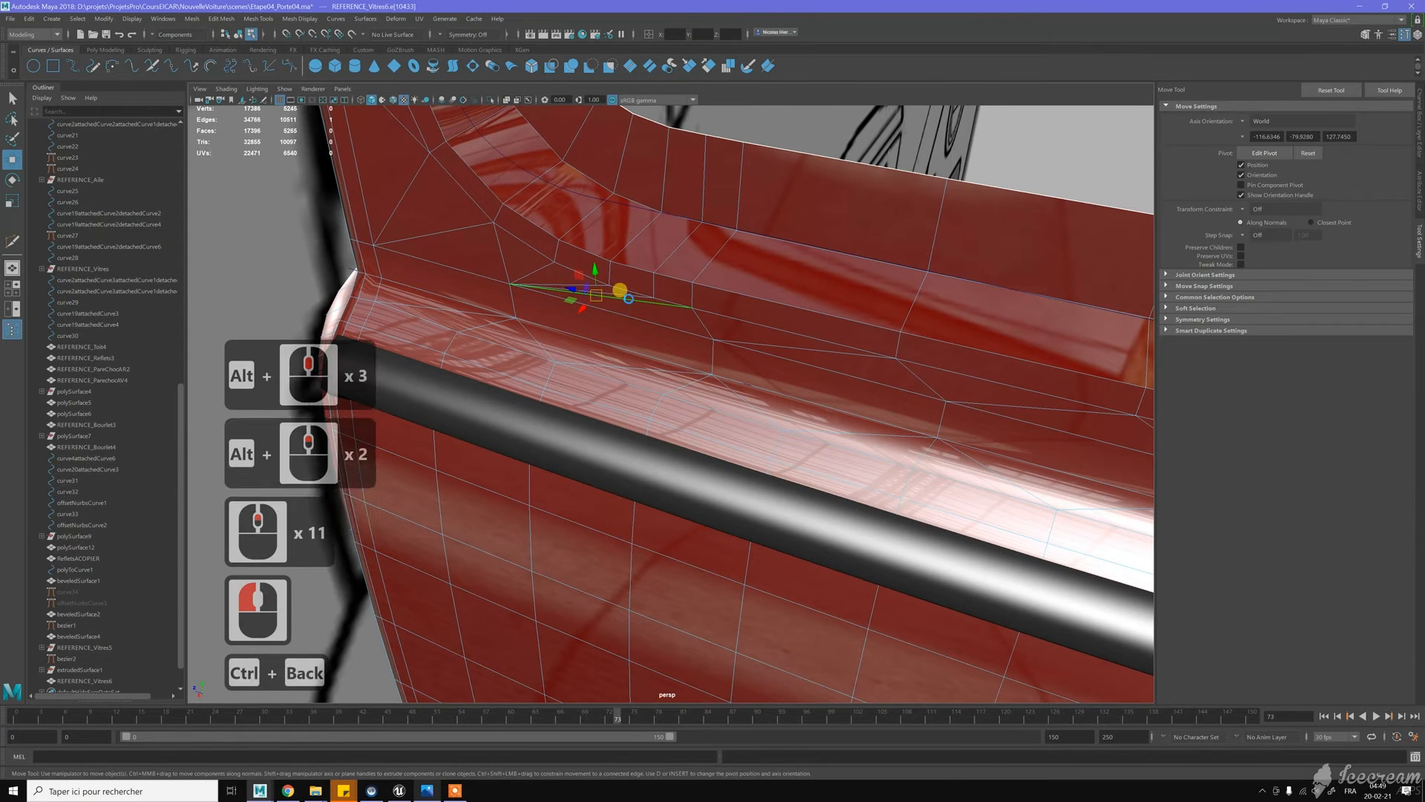
# Multi-Cut a new edge from the outer frame vertex near the lower front corner to the body vertex diagonally below it
pyautogui.press('w')
pyautogui.moveTo(613, 287)
pyautogui.mouseDown(button='right')
pyautogui.moveTo(635, 291)
pyautogui.moveTo(591, 291)
pyautogui.mouseUp(button='right')
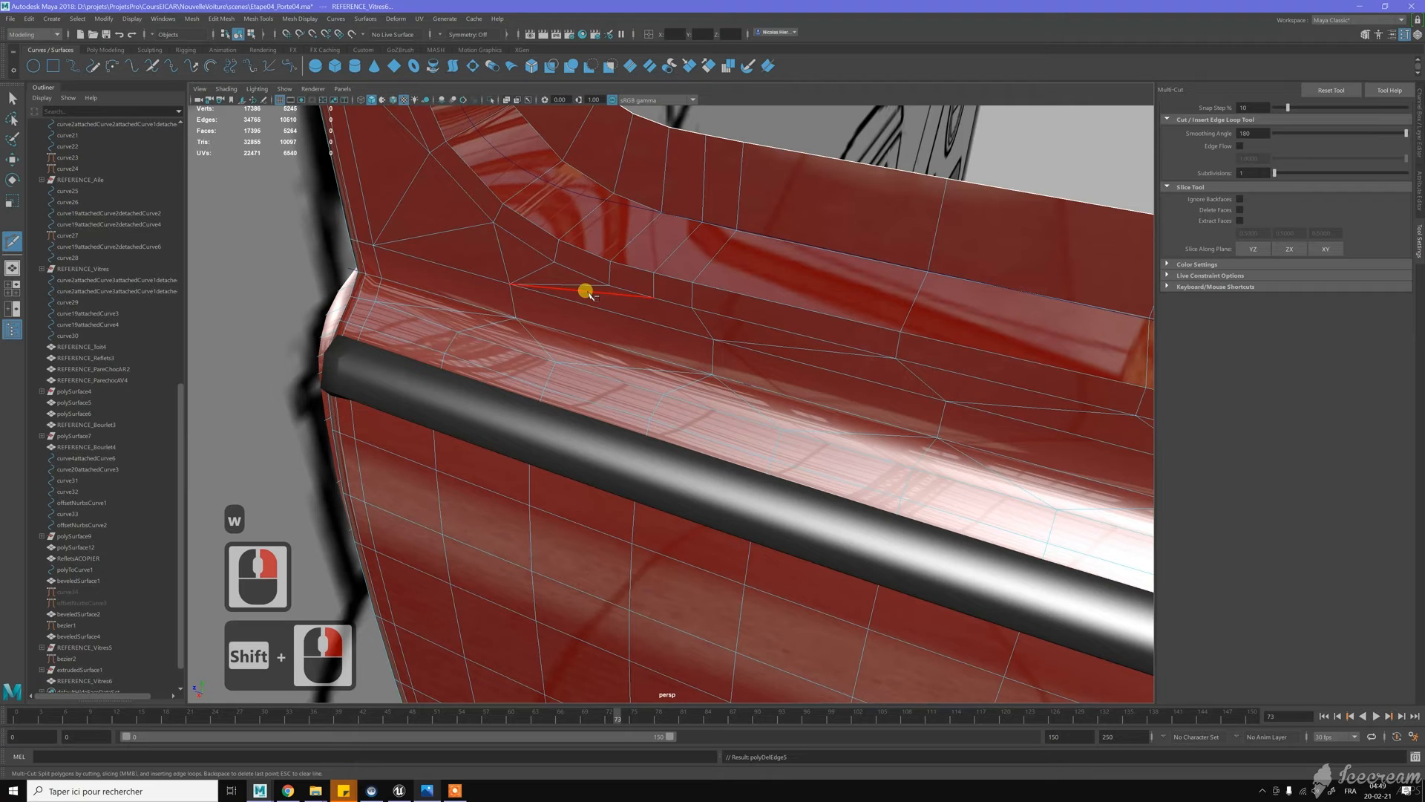
pyautogui.click(653, 297)
pyautogui.click(713, 339)
pyautogui.press('y')
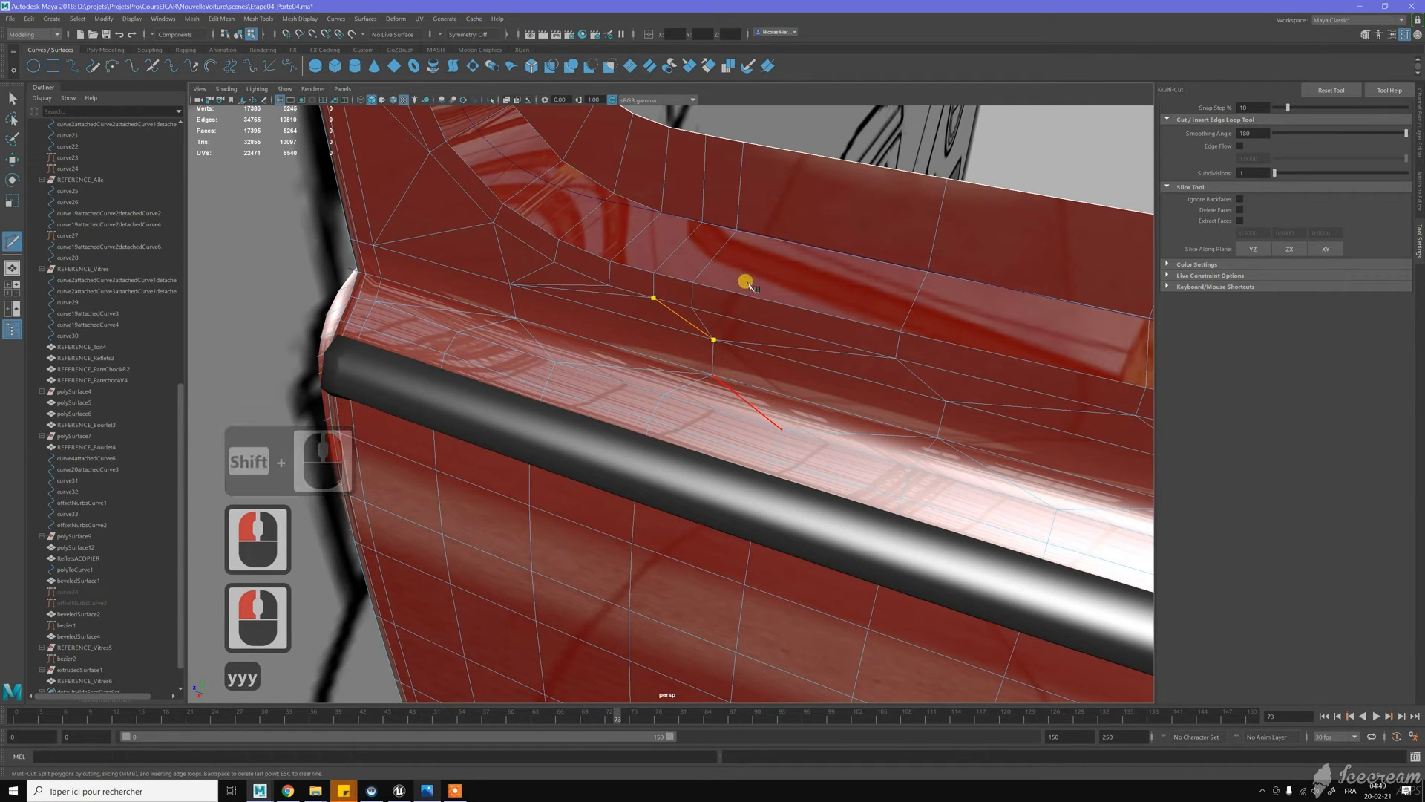
pyautogui.click(692, 283)
pyautogui.click(750, 305)
pyautogui.press('w')
pyautogui.scroll(-8, 738, 308)
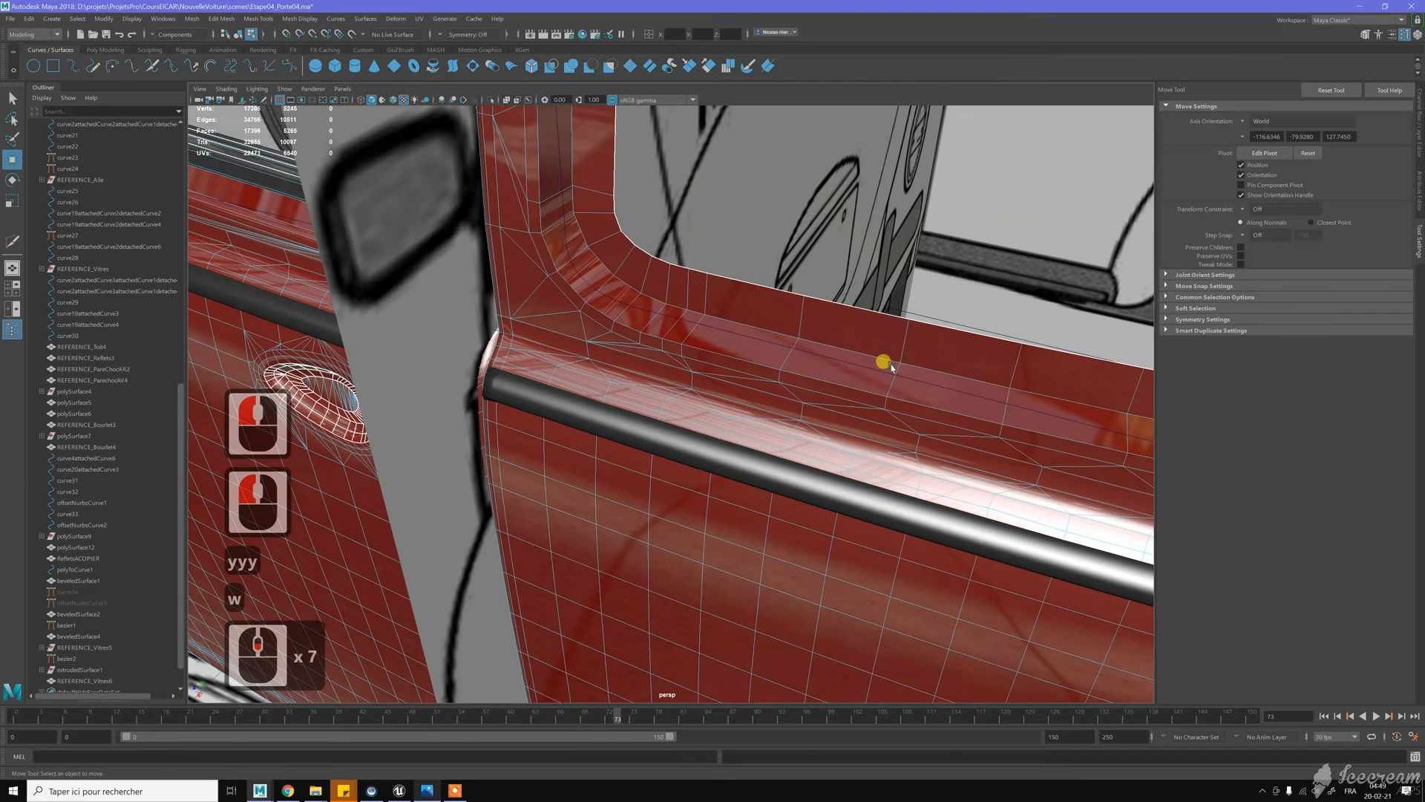
# Delete the five diagonal triangulation edges along the front part of the strip beneath the window frame's lower side
pyautogui.keyDown('alt'); pyautogui.moveTo(757, 328); pyautogui.dragTo(626, 337, button='right'); pyautogui.keyUp('alt')
pyautogui.press('w')
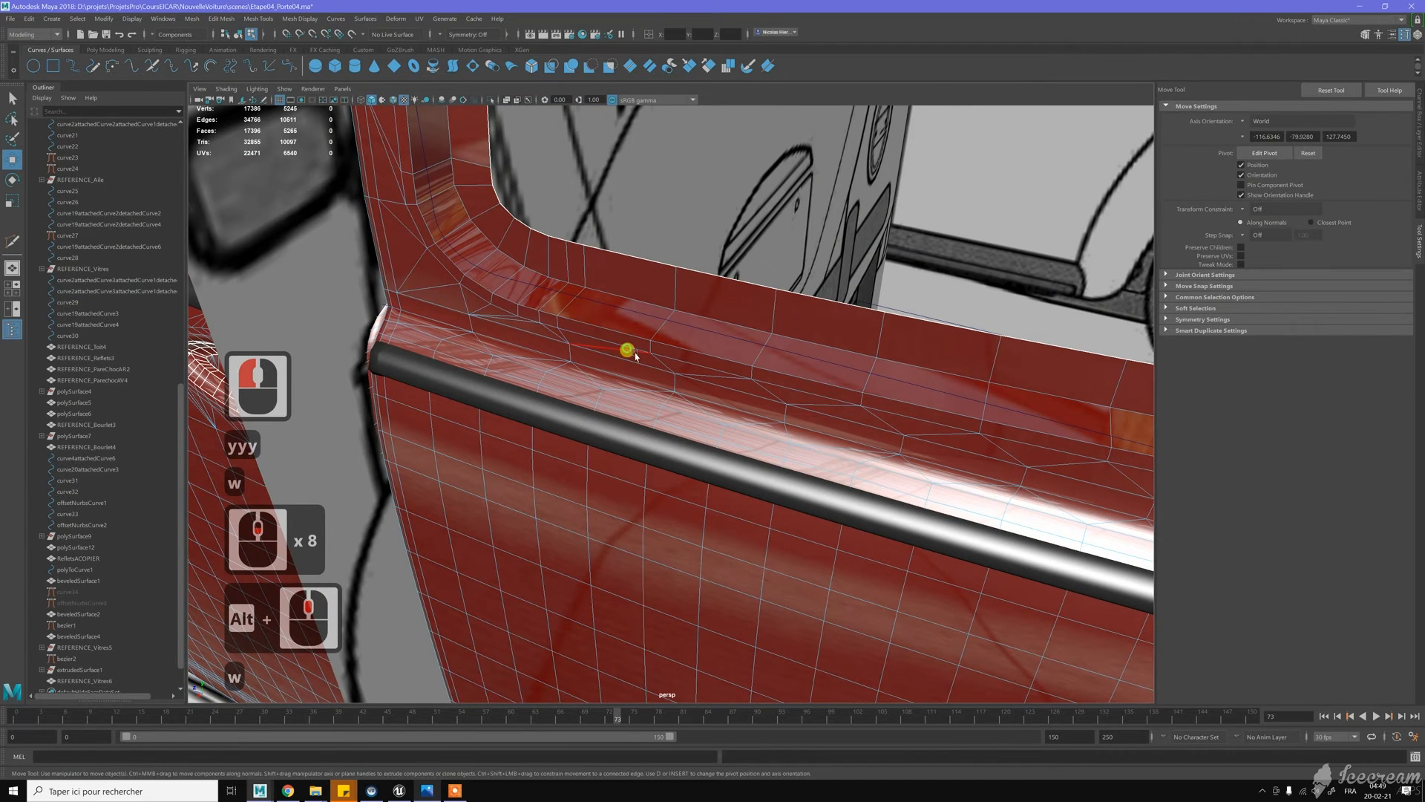
pyautogui.click(627, 346)
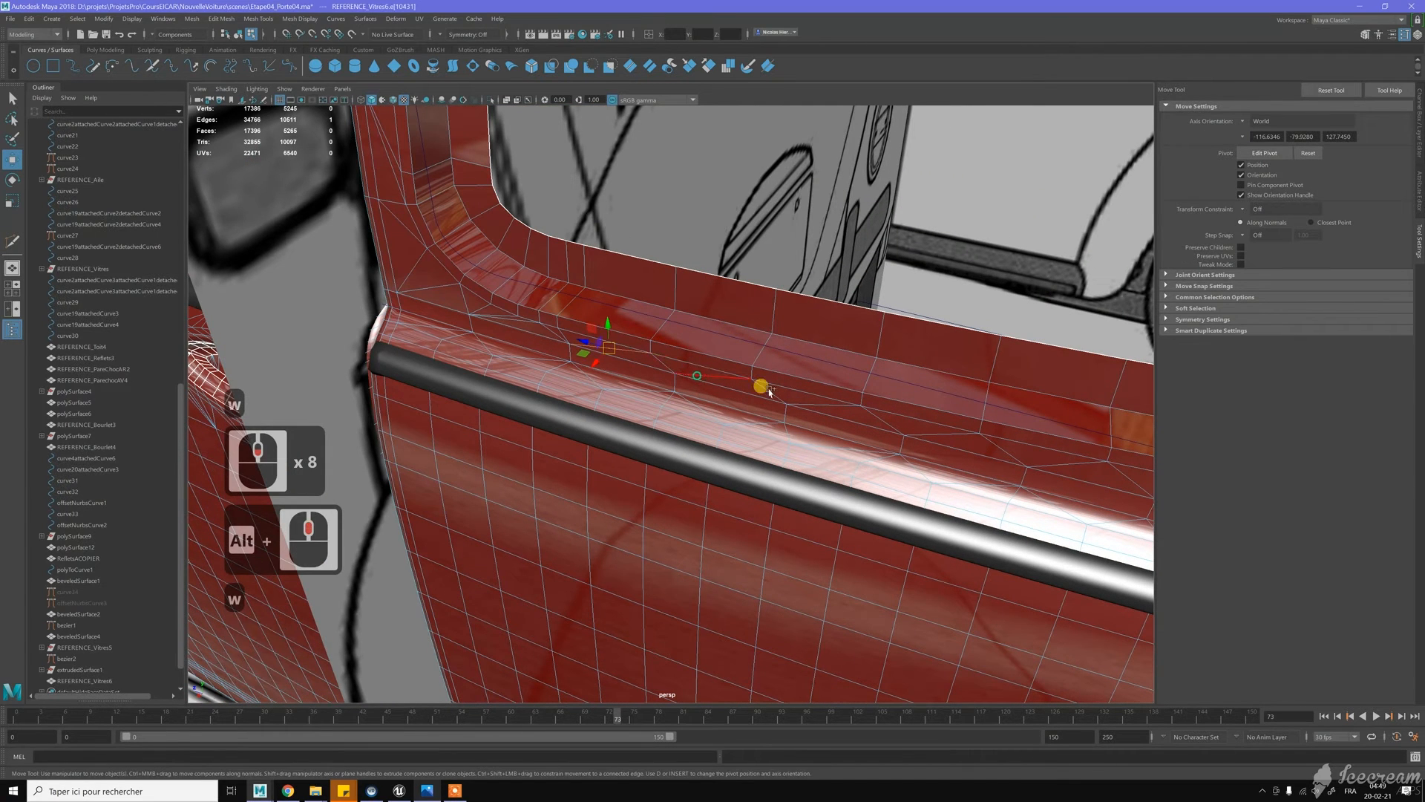
pyautogui.keyDown('shift'); pyautogui.click(827, 407); pyautogui.keyUp('shift')
pyautogui.keyDown('shift'); pyautogui.click(927, 426); pyautogui.keyUp('shift')
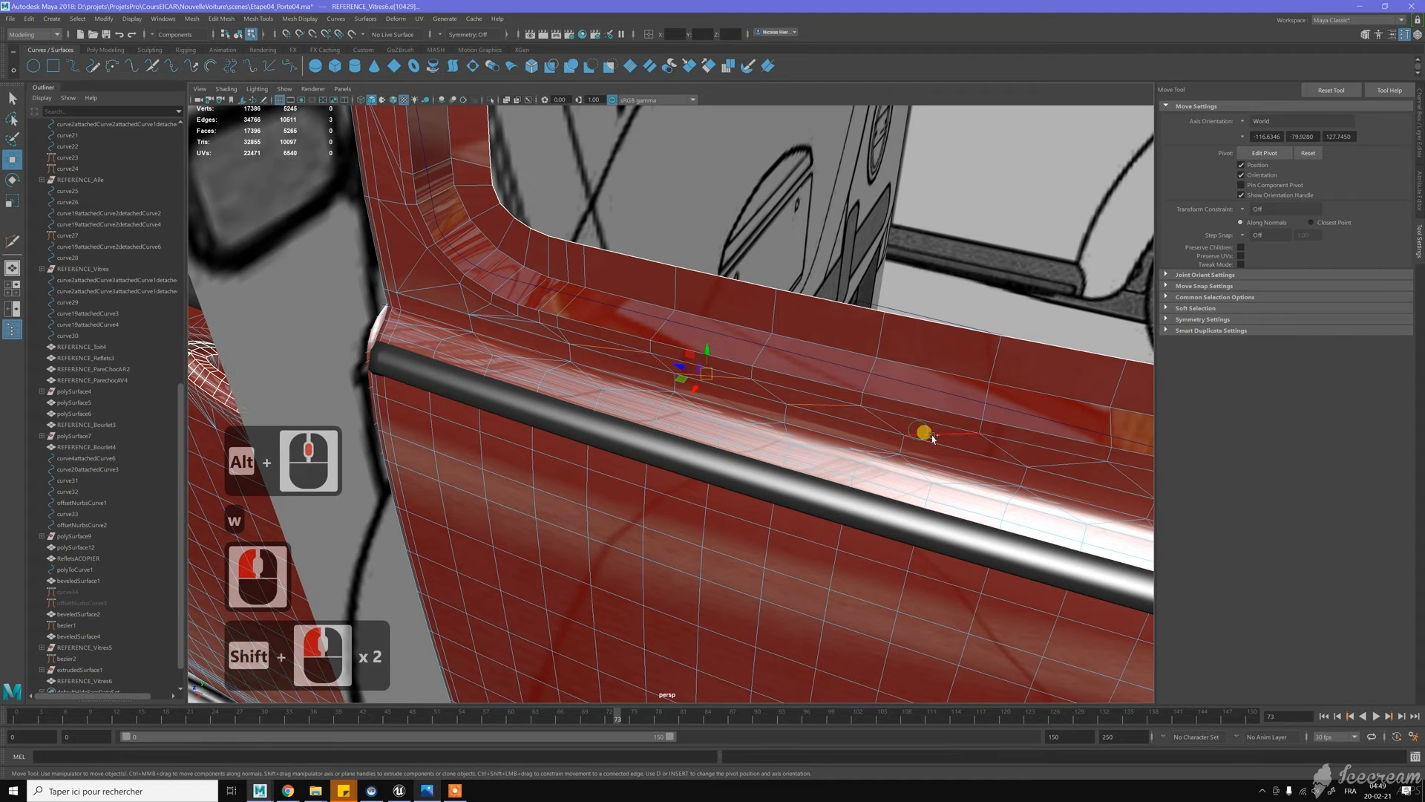
pyautogui.keyDown('shift'); pyautogui.click(1054, 462); pyautogui.keyUp('shift')
pyautogui.keyDown('shift'); pyautogui.click(1053, 462); pyautogui.keyUp('shift')
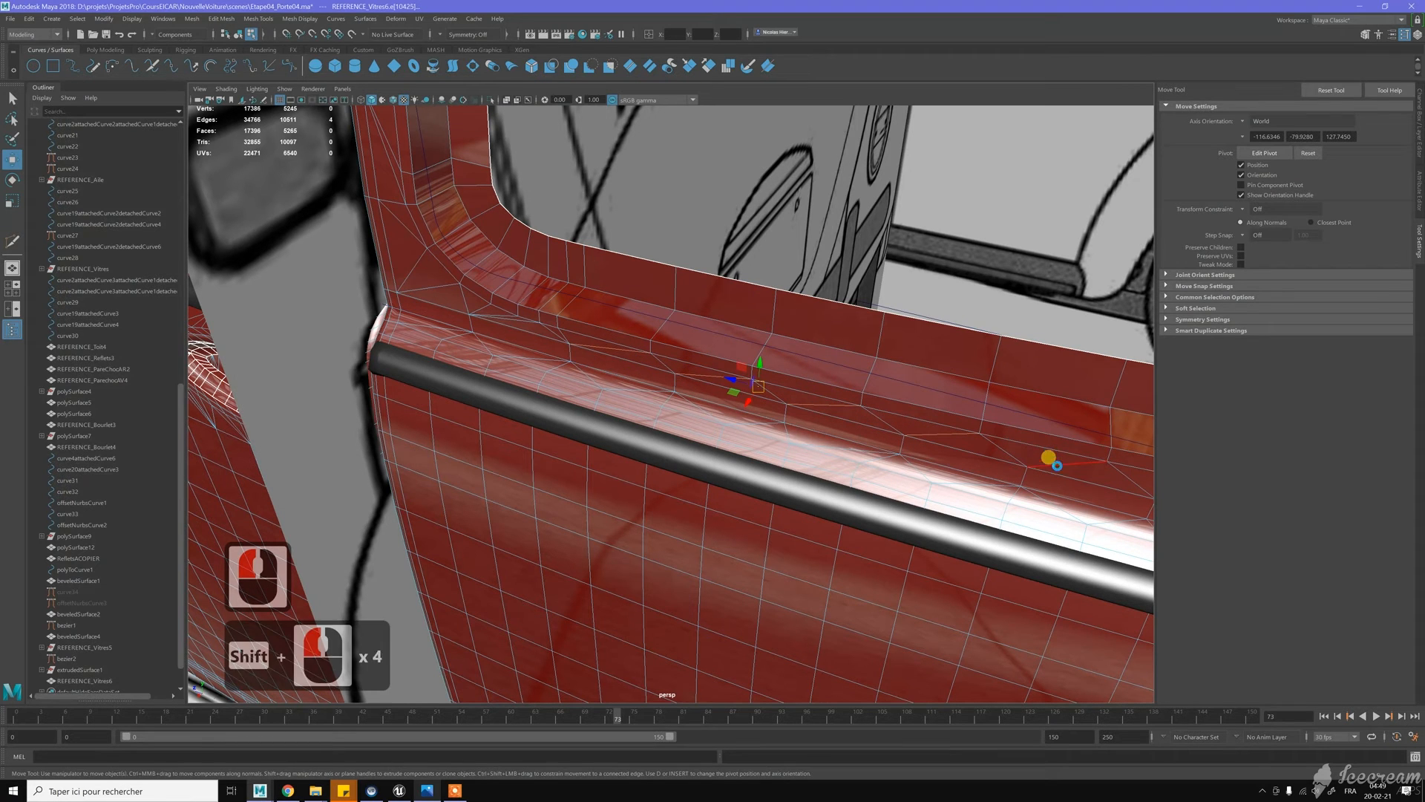
pyautogui.hotkey('ctrl', 'BackSpace')
pyautogui.hotkey('ctrl', 'BackSpace')
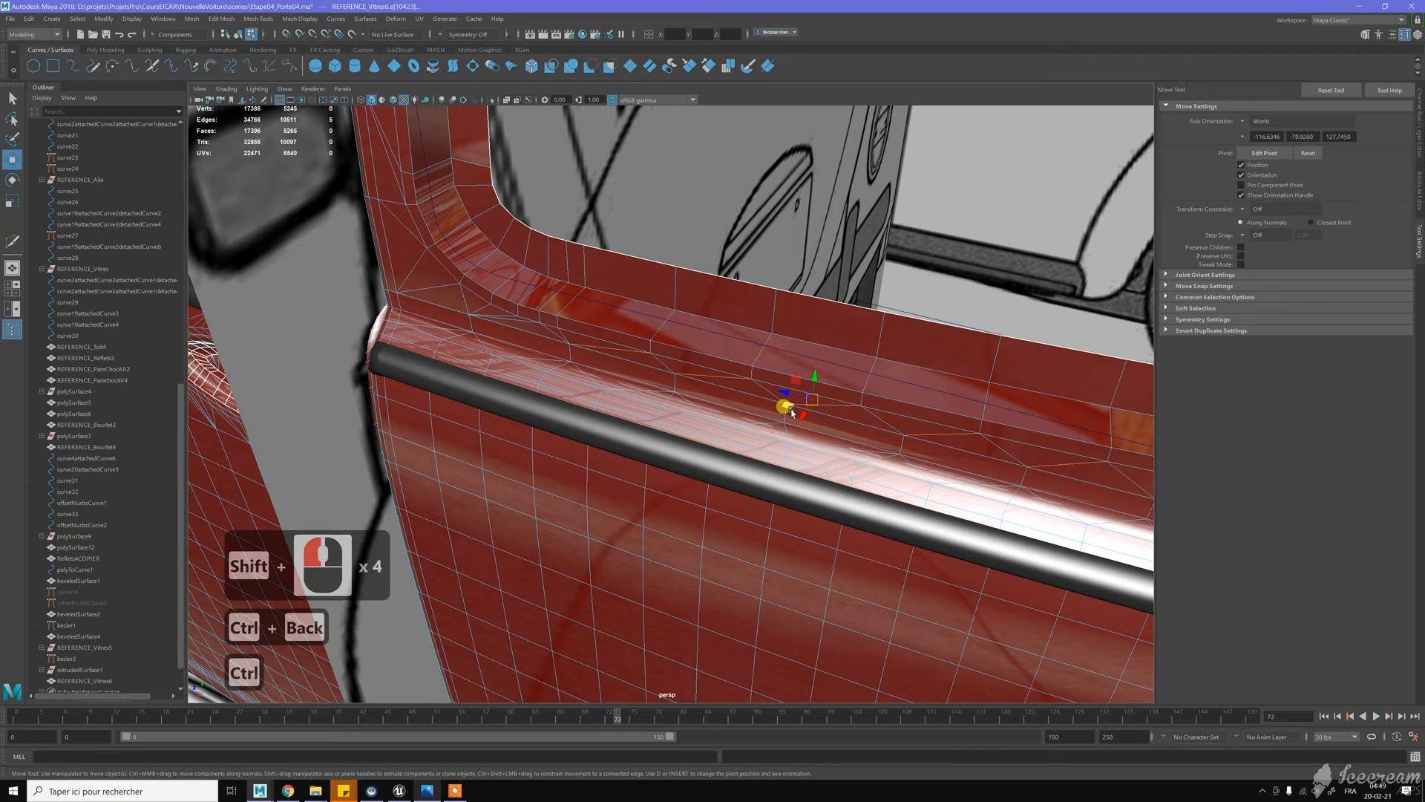
# Delete the four remaining diagonal triangulation edges farther back along the strip beneath the window frame's lower side
pyautogui.scroll(-3, 788, 410)
pyautogui.keyDown('alt'); pyautogui.moveTo(995, 420); pyautogui.dragTo(509, 327, button='middle'); pyautogui.keyUp('alt')
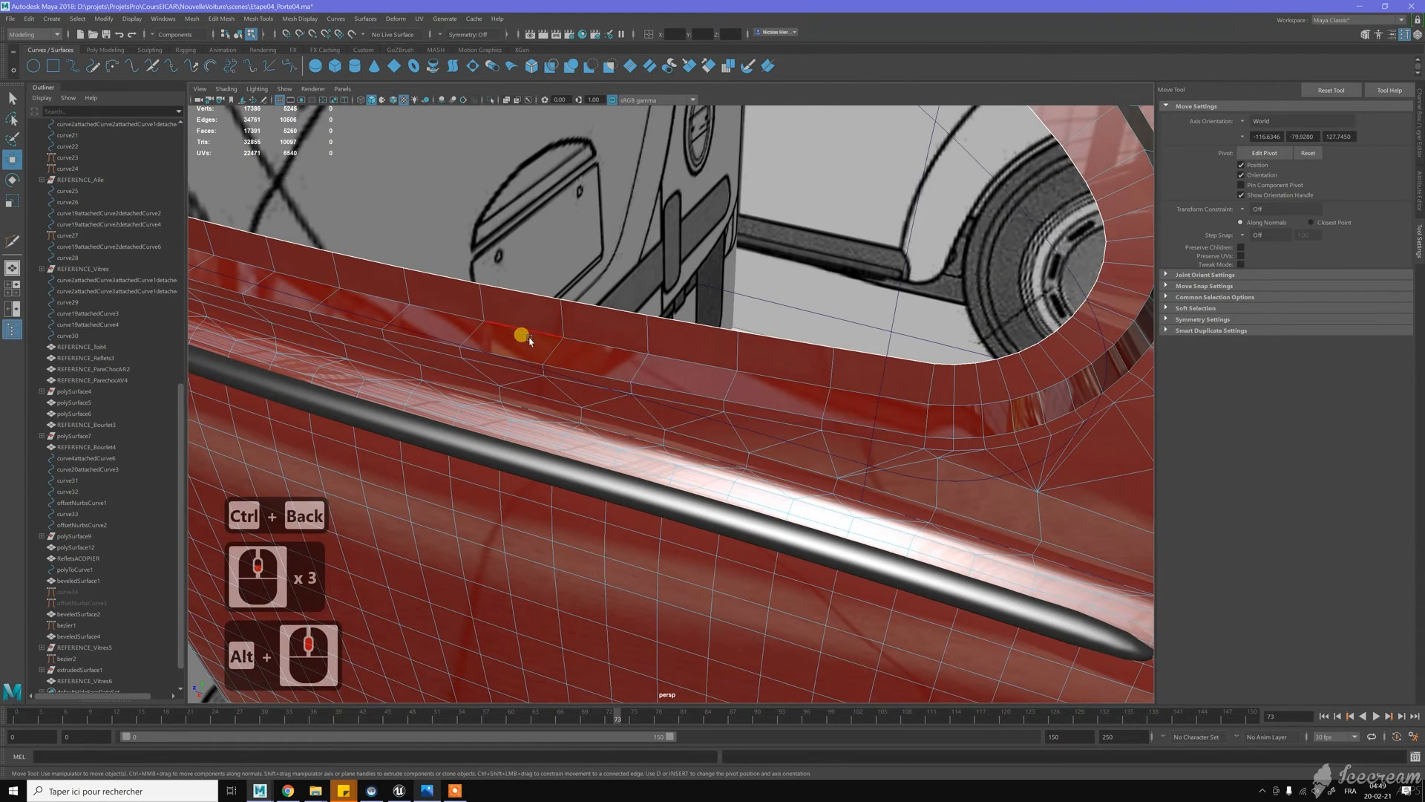
pyautogui.click(591, 400)
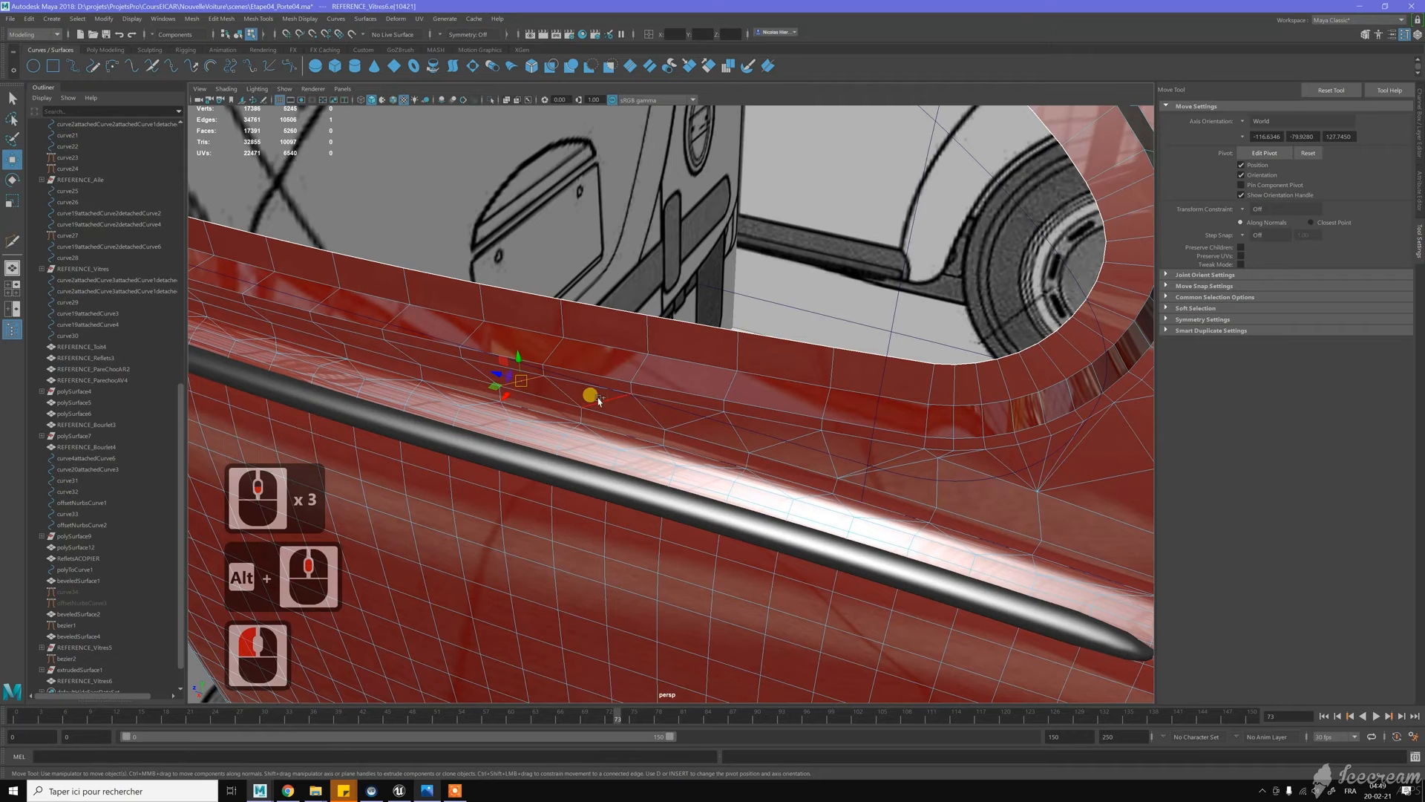
pyautogui.keyDown('shift'); pyautogui.click(715, 427); pyautogui.keyUp('shift')
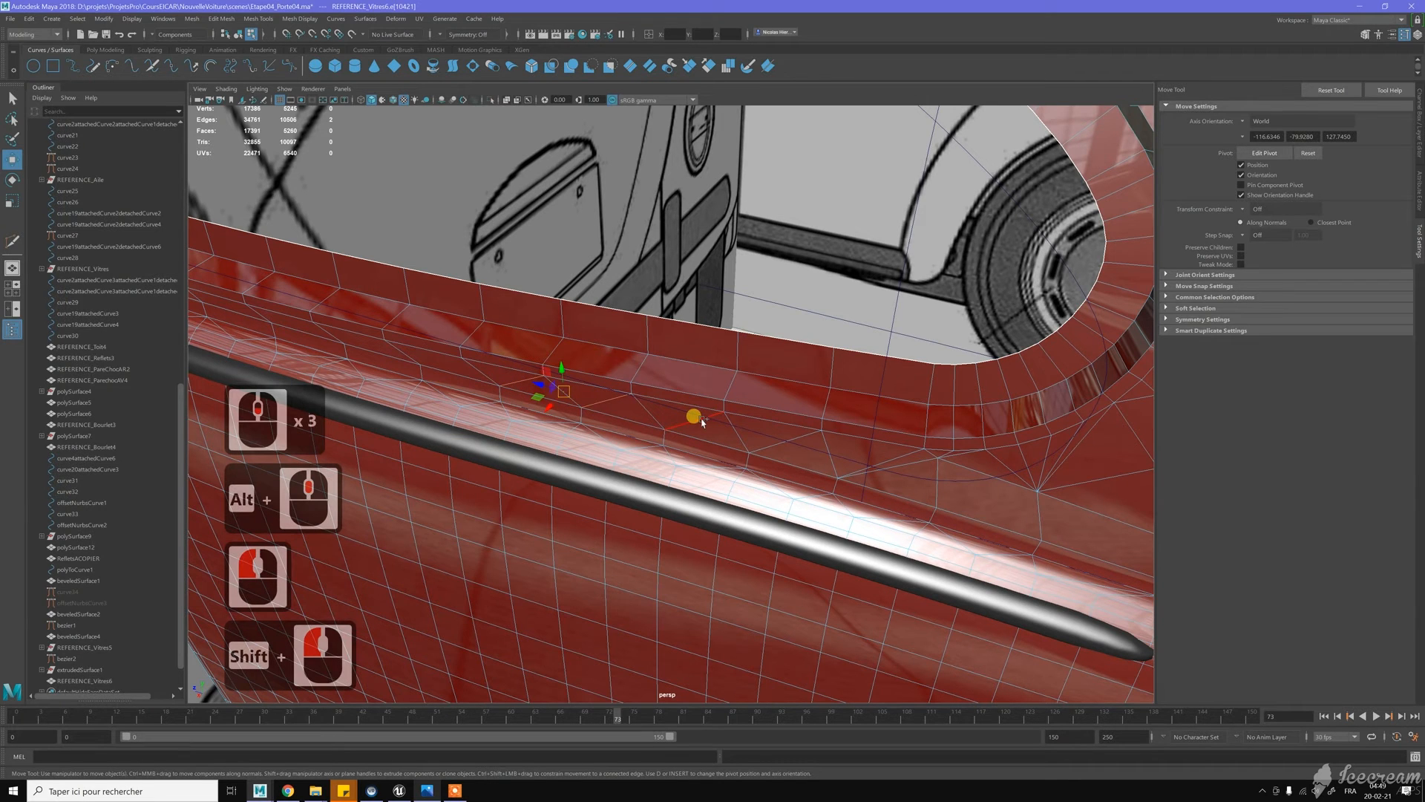
pyautogui.keyDown('shift'); pyautogui.click(786, 442); pyautogui.keyUp('shift')
pyautogui.keyDown('shift'); pyautogui.click(861, 430); pyautogui.keyUp('shift')
pyautogui.hotkey('ctrl', 'BackSpace')
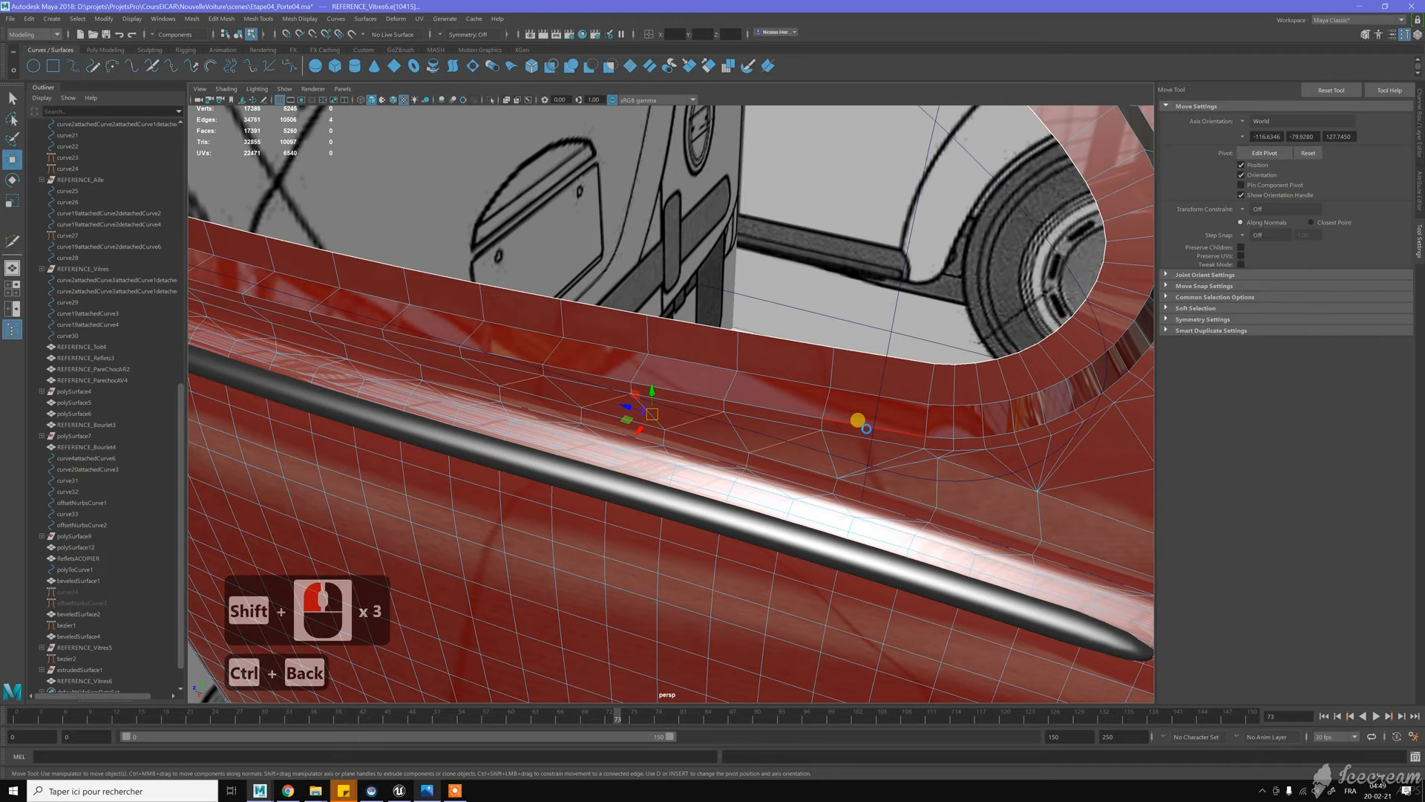
# Delete the short slanted edge running from the body up to the frame just ahead of its lower rear corner
pyautogui.scroll(3, 883, 420)
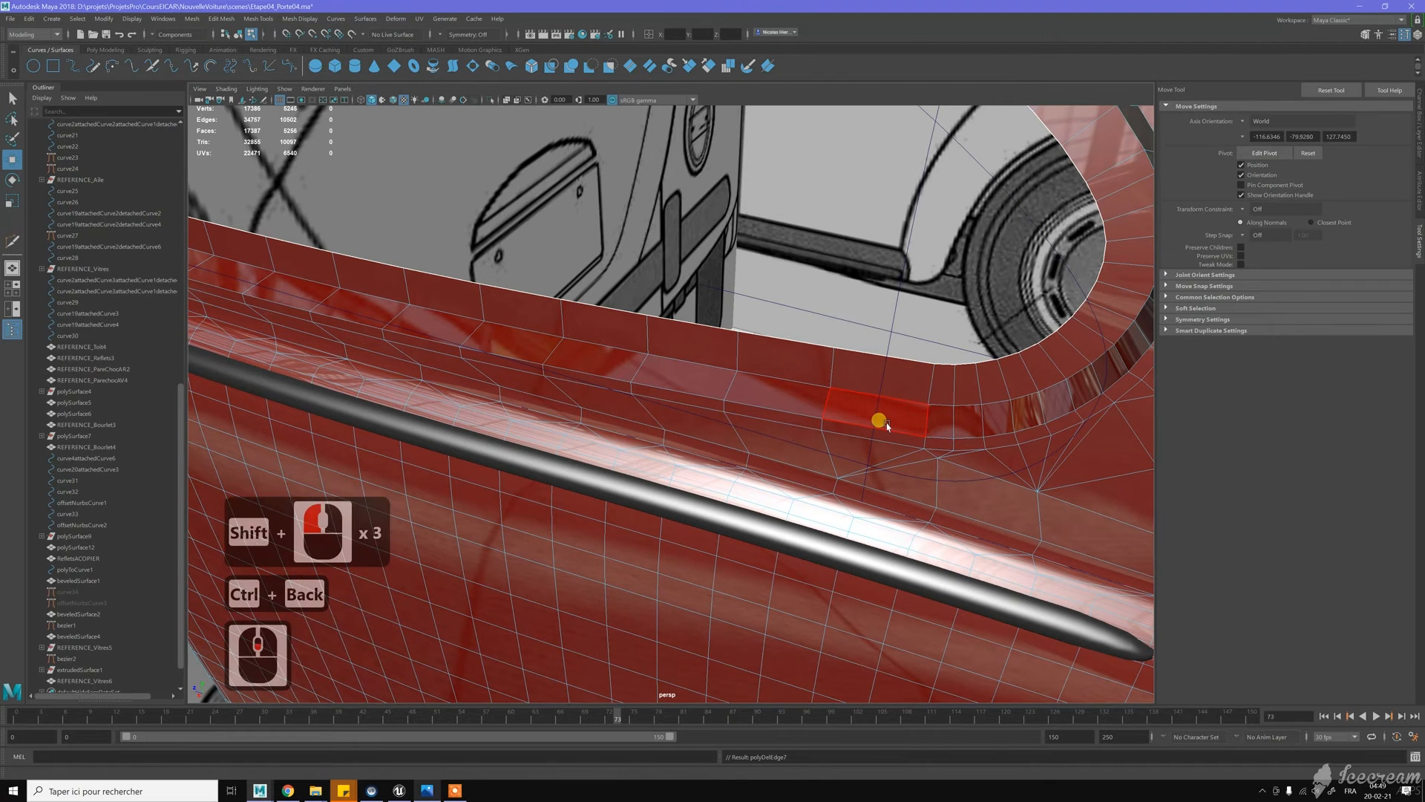
pyautogui.keyDown('alt'); pyautogui.moveTo(849, 445); pyautogui.dragTo(791, 409, button='middle'); pyautogui.keyUp('alt')
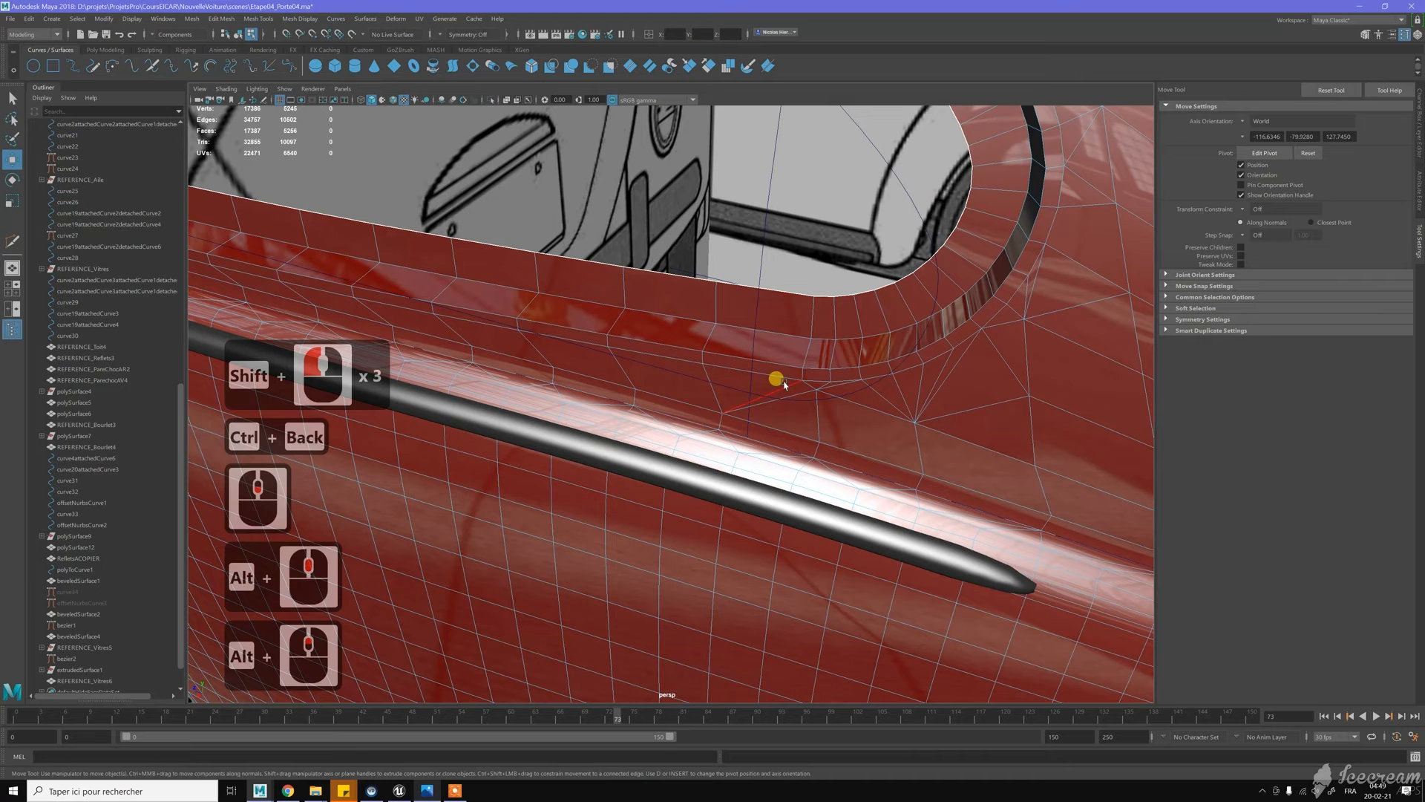
pyautogui.click(779, 388)
pyautogui.doubleClick(779, 389)
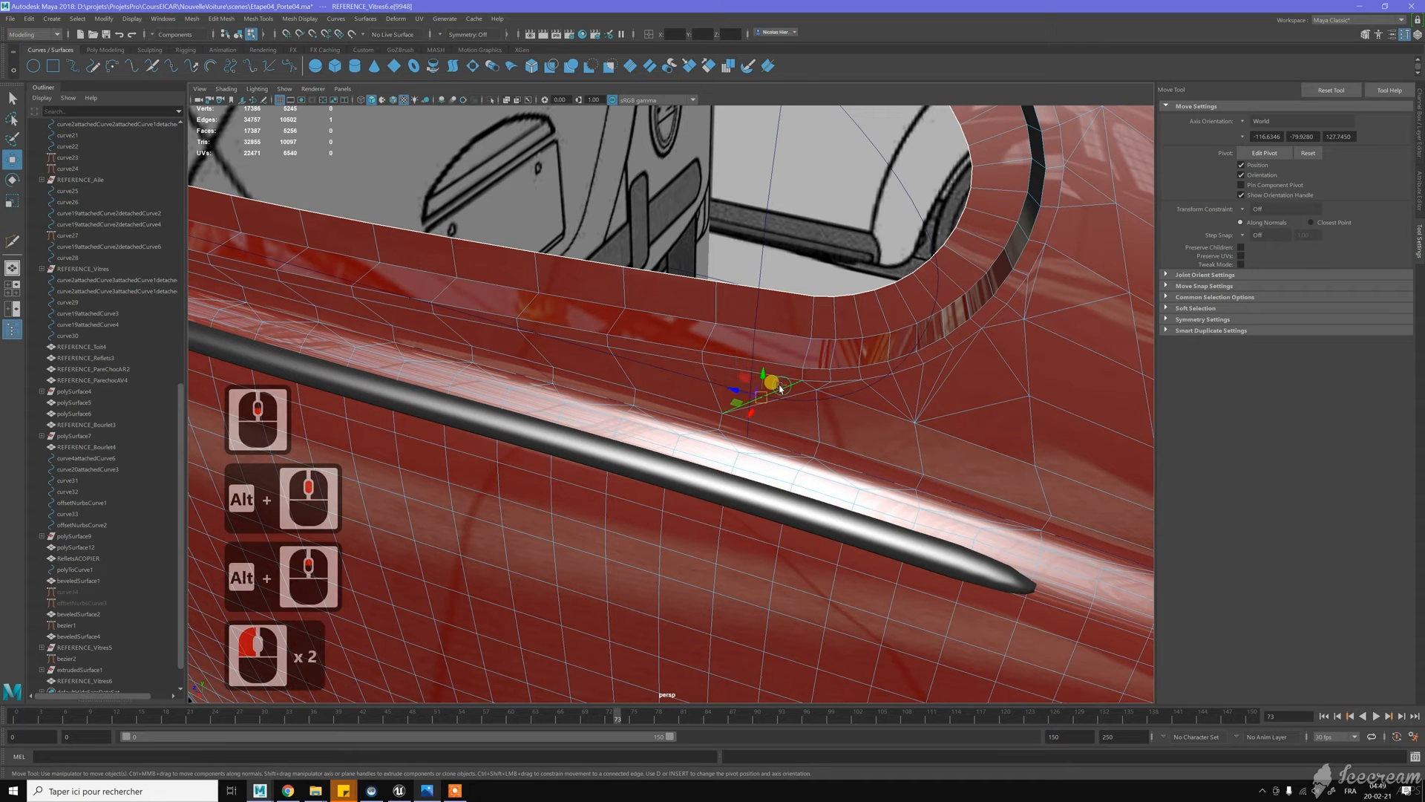
pyautogui.hotkey('ctrl', 'BackSpace')
pyautogui.press('w')
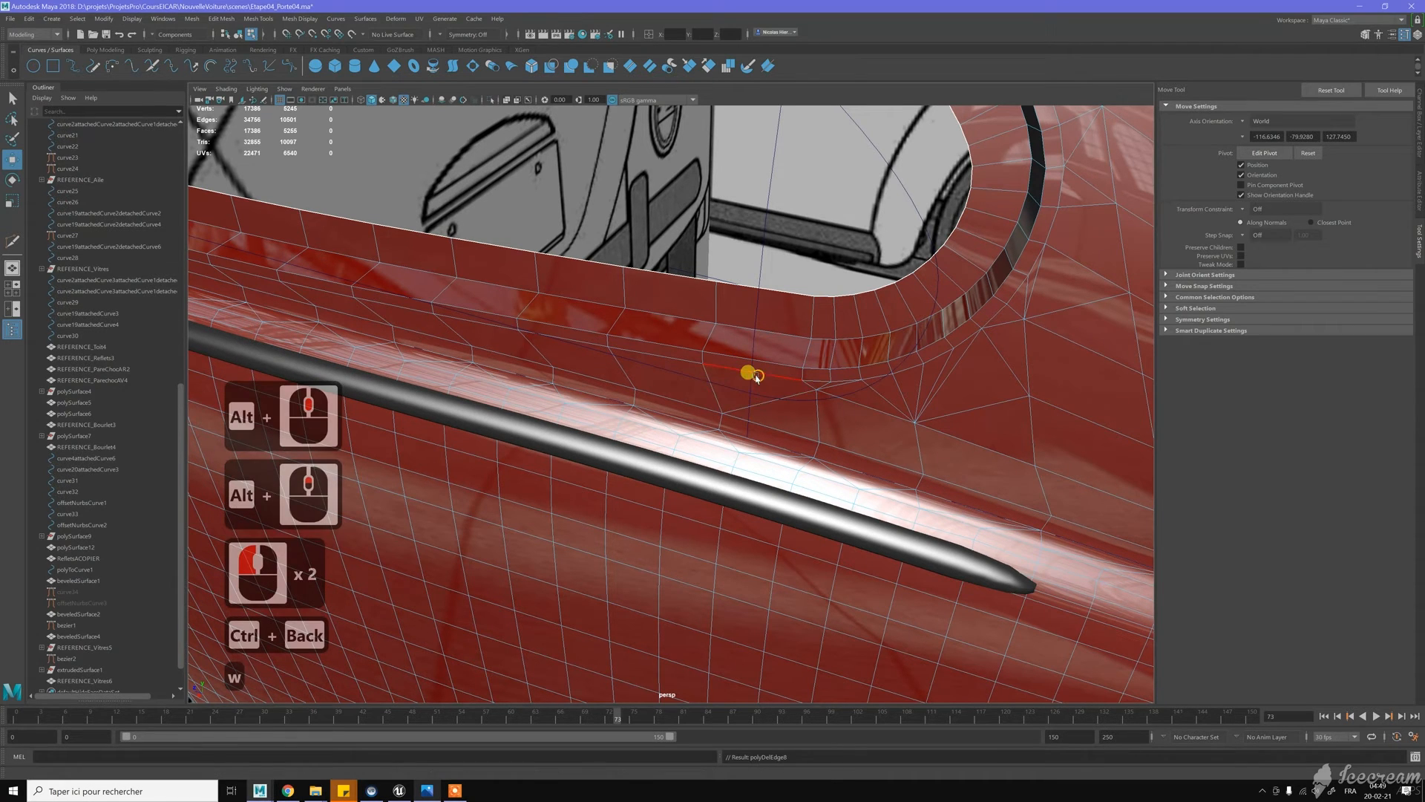
# Multi-Cut an edge from the frame's lower outer vertex back to the body vertex under the rounded rear corner
pyautogui.moveTo(758, 375); pyautogui.dragTo(692, 379, button='right')
pyautogui.click(701, 363)
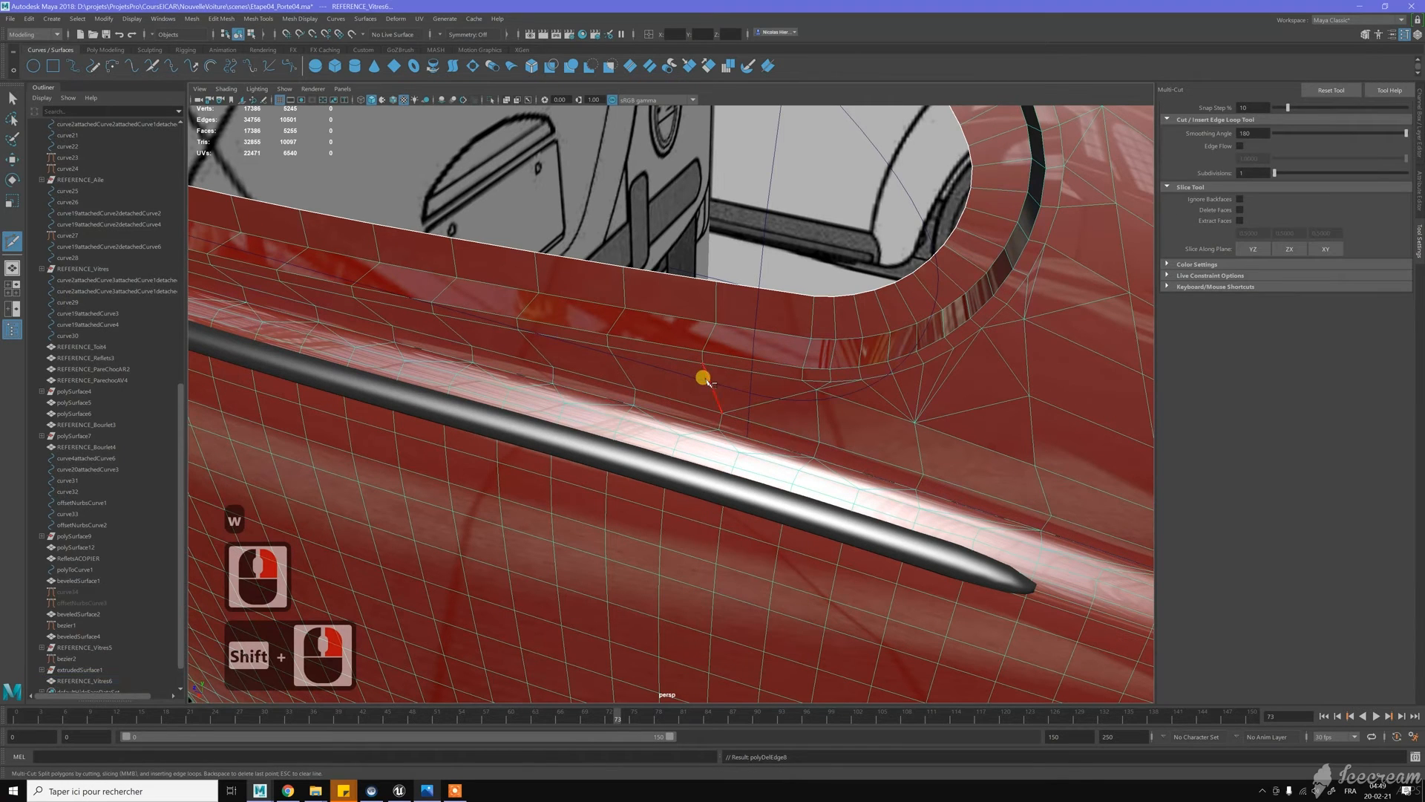
pyautogui.click(816, 389)
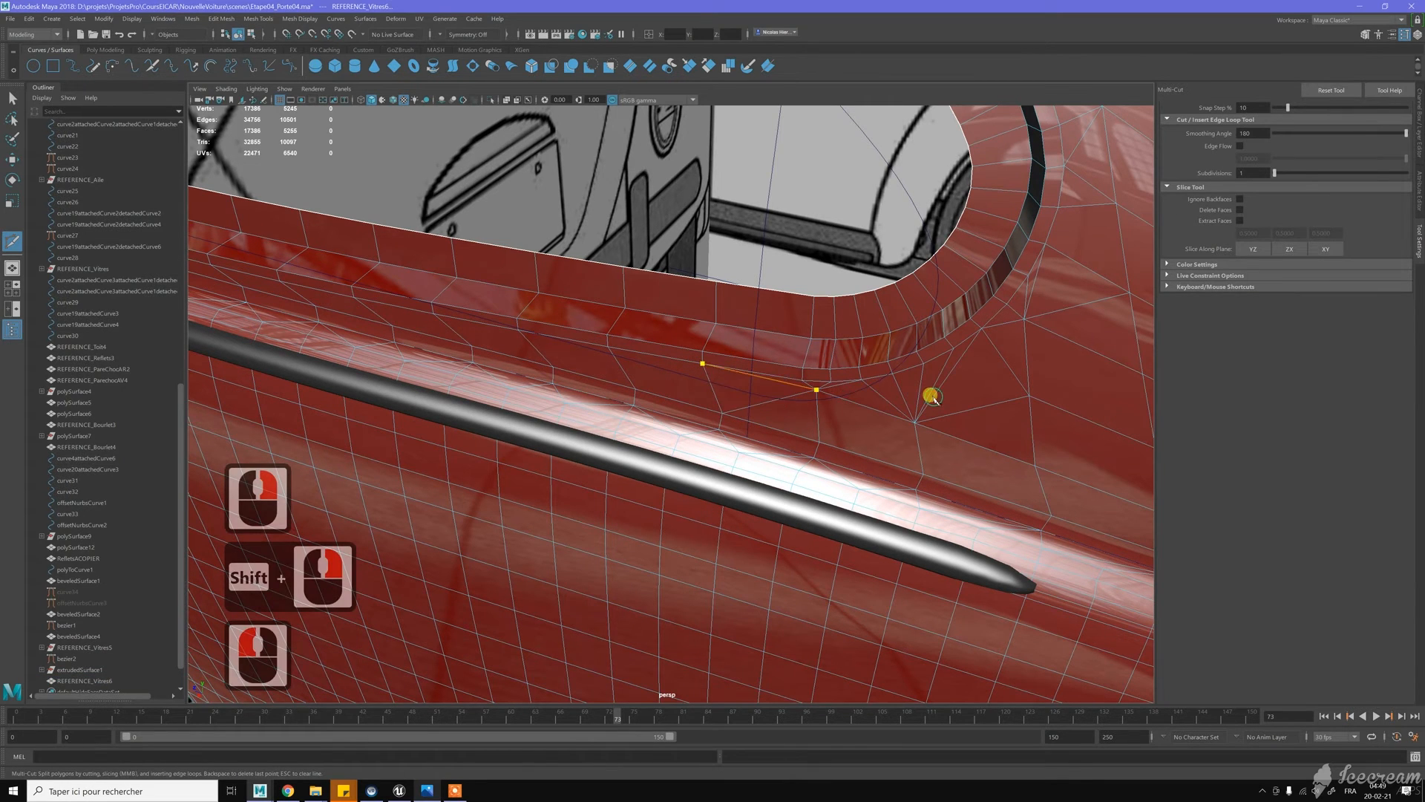
pyautogui.press('y')
pyautogui.press('y')
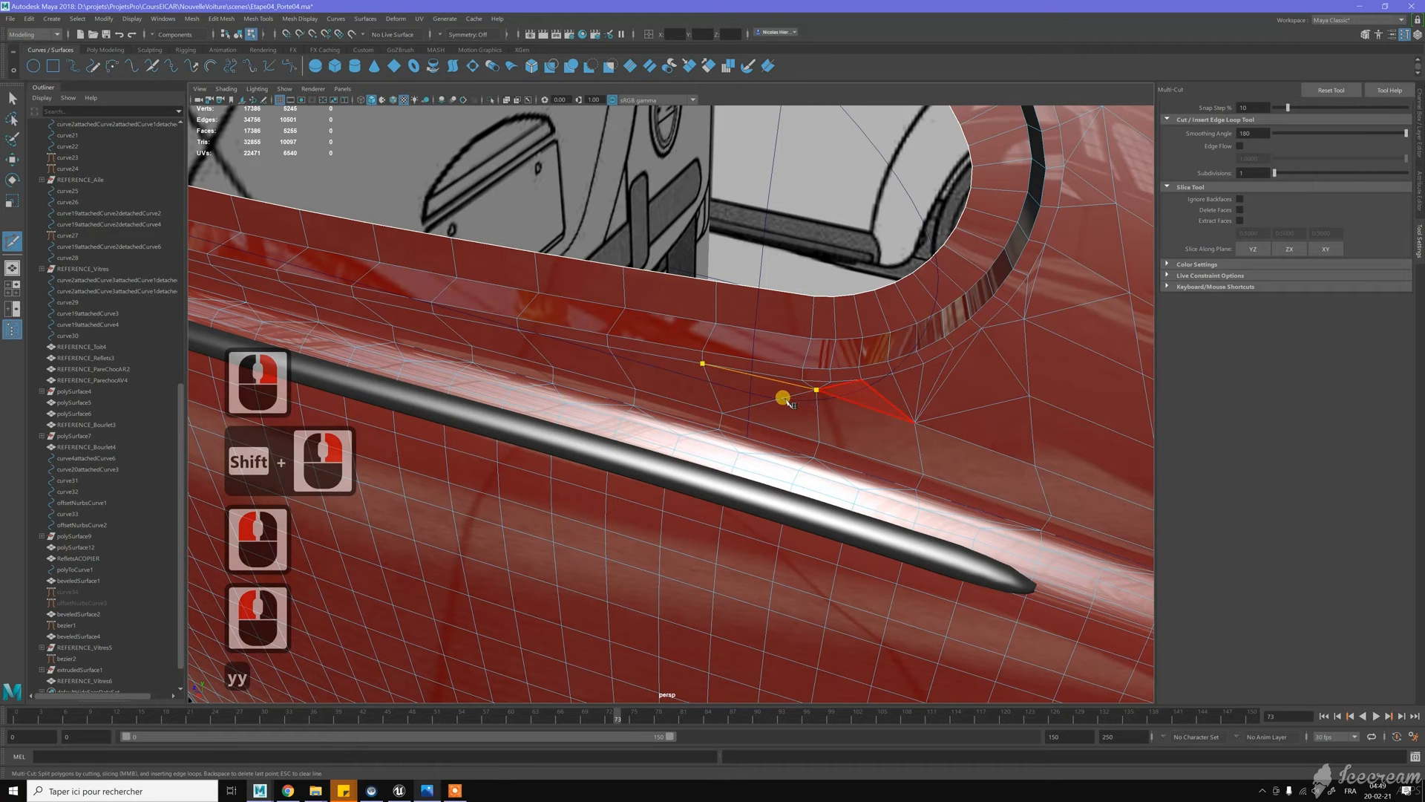
pyautogui.press('w')
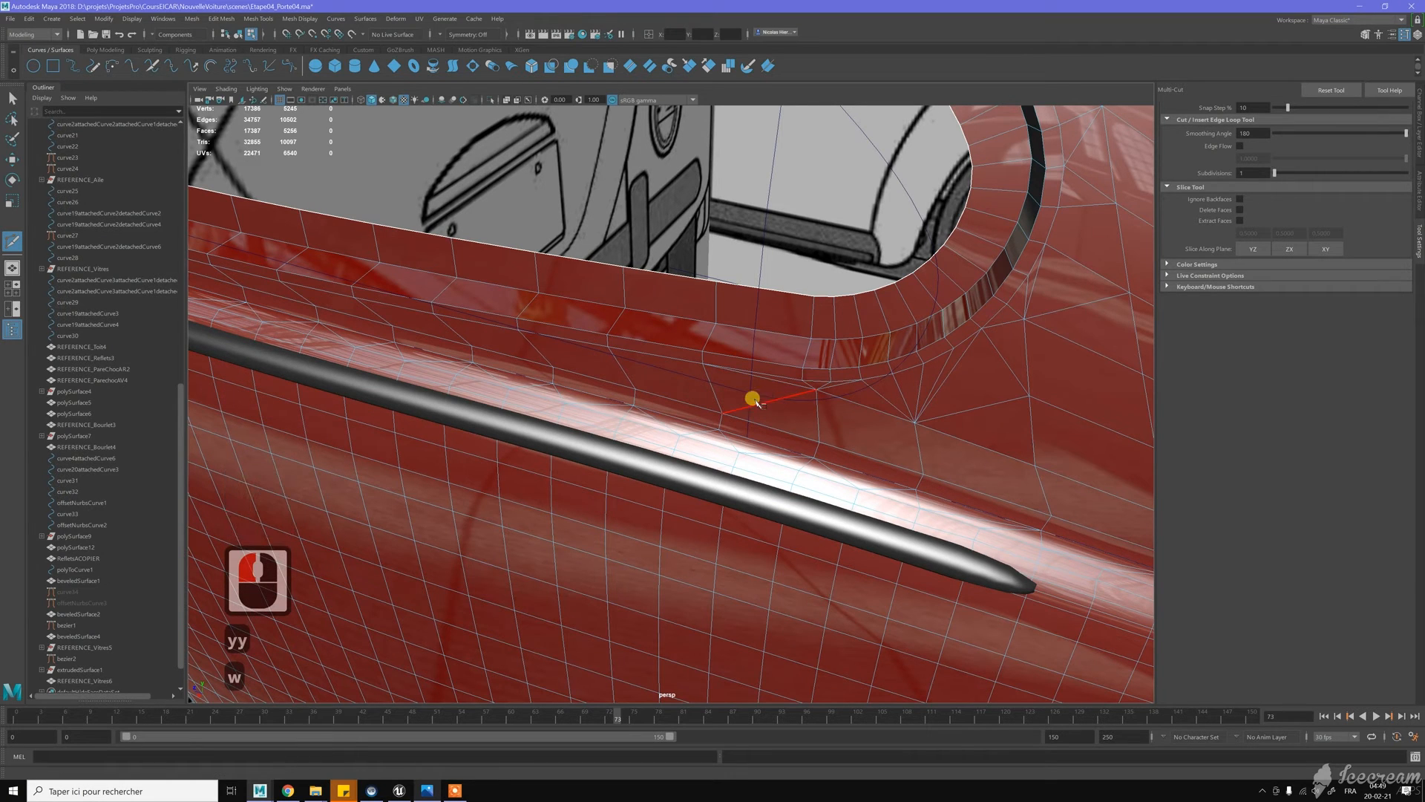
# Delete the leftover diagonal edge below the new cut near the frame's lower rear corner
pyautogui.press('w')
pyautogui.click(741, 399)
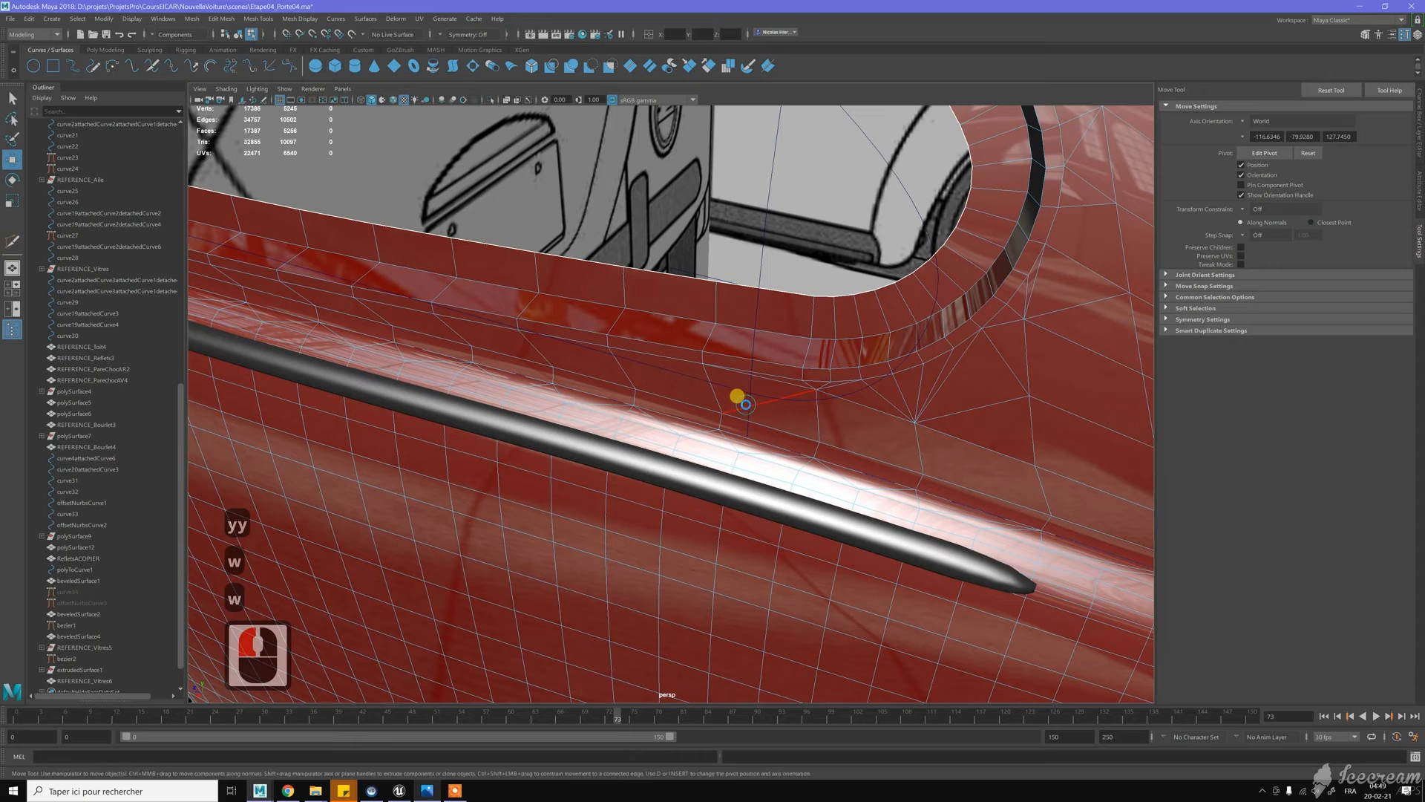
pyautogui.hotkey('ctrl', 'BackSpace')
# Delete the leftover triangulation edges on the narrow pillar strip ahead of the rear side window frame's front side
pyautogui.scroll(-5, 735, 404)
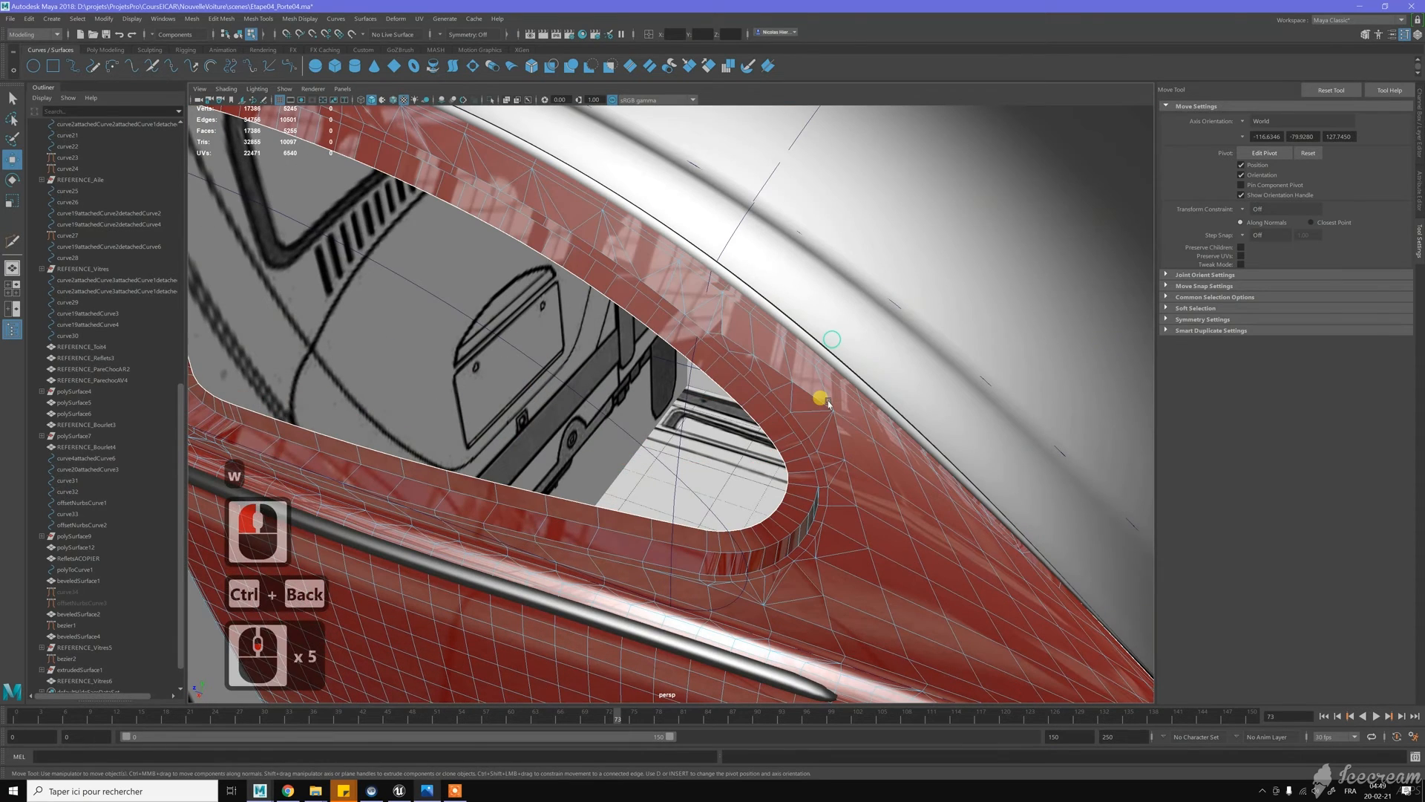
pyautogui.keyDown('alt'); pyautogui.moveTo(820, 394); pyautogui.dragTo(633, 261, button='middle'); pyautogui.keyUp('alt')
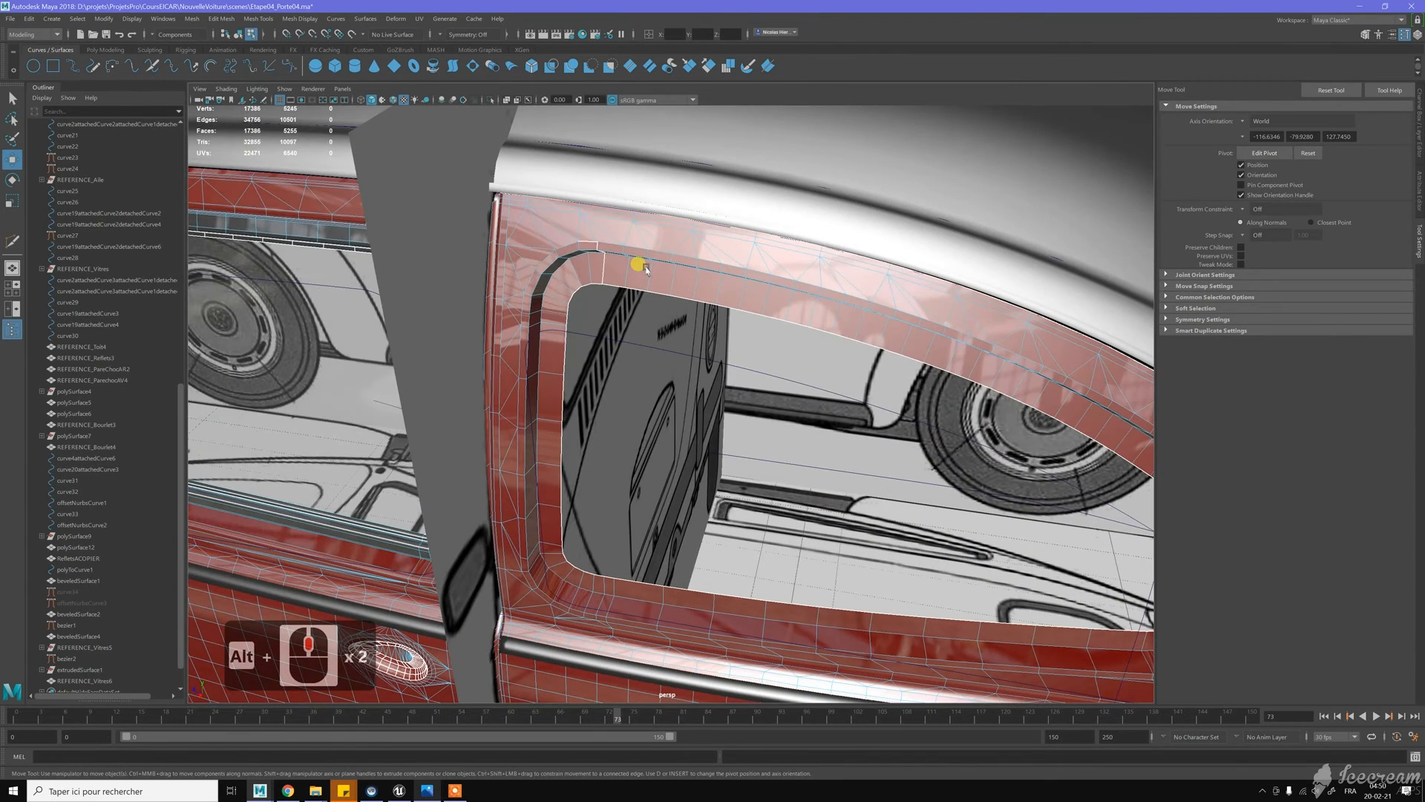
pyautogui.keyDown('alt'); pyautogui.moveTo(644, 267); pyautogui.dragTo(657, 247); pyautogui.keyUp('alt')
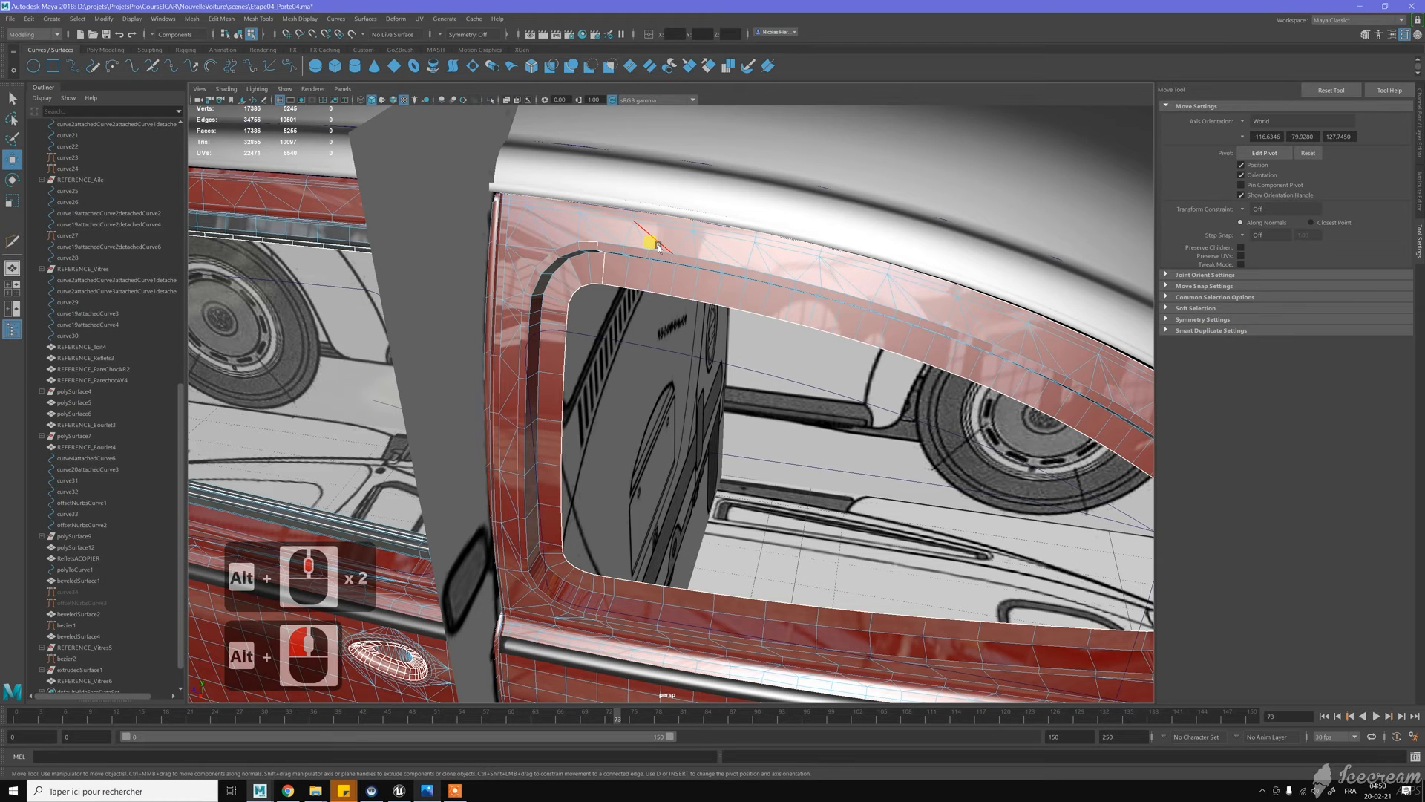
pyautogui.keyDown('alt'); pyautogui.moveTo(656, 247); pyautogui.dragTo(519, 321); pyautogui.keyUp('alt')
pyautogui.scroll(2, 519, 321)
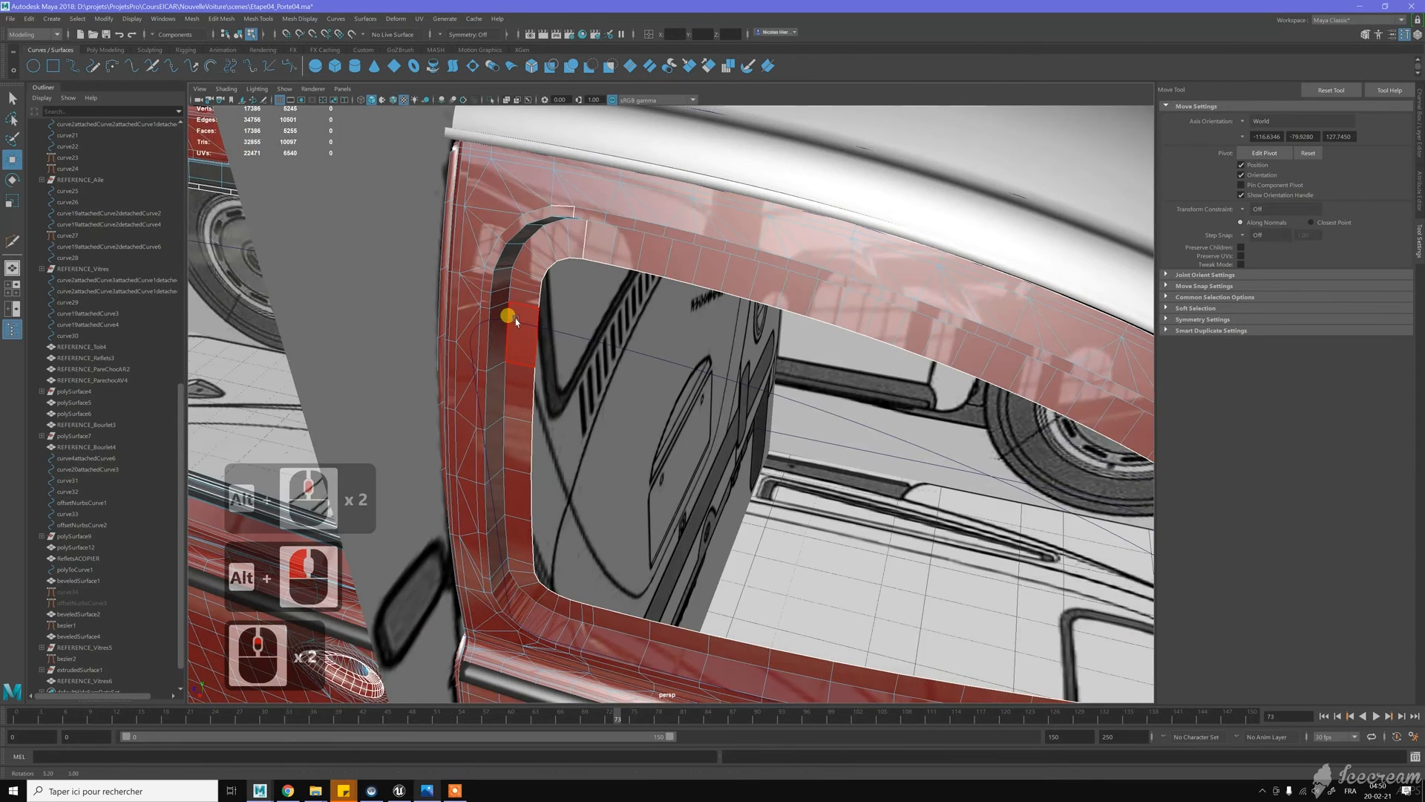
pyautogui.keyDown('alt'); pyautogui.moveTo(566, 340); pyautogui.dragTo(557, 319, button='middle'); pyautogui.keyUp('alt')
pyautogui.click(555, 323)
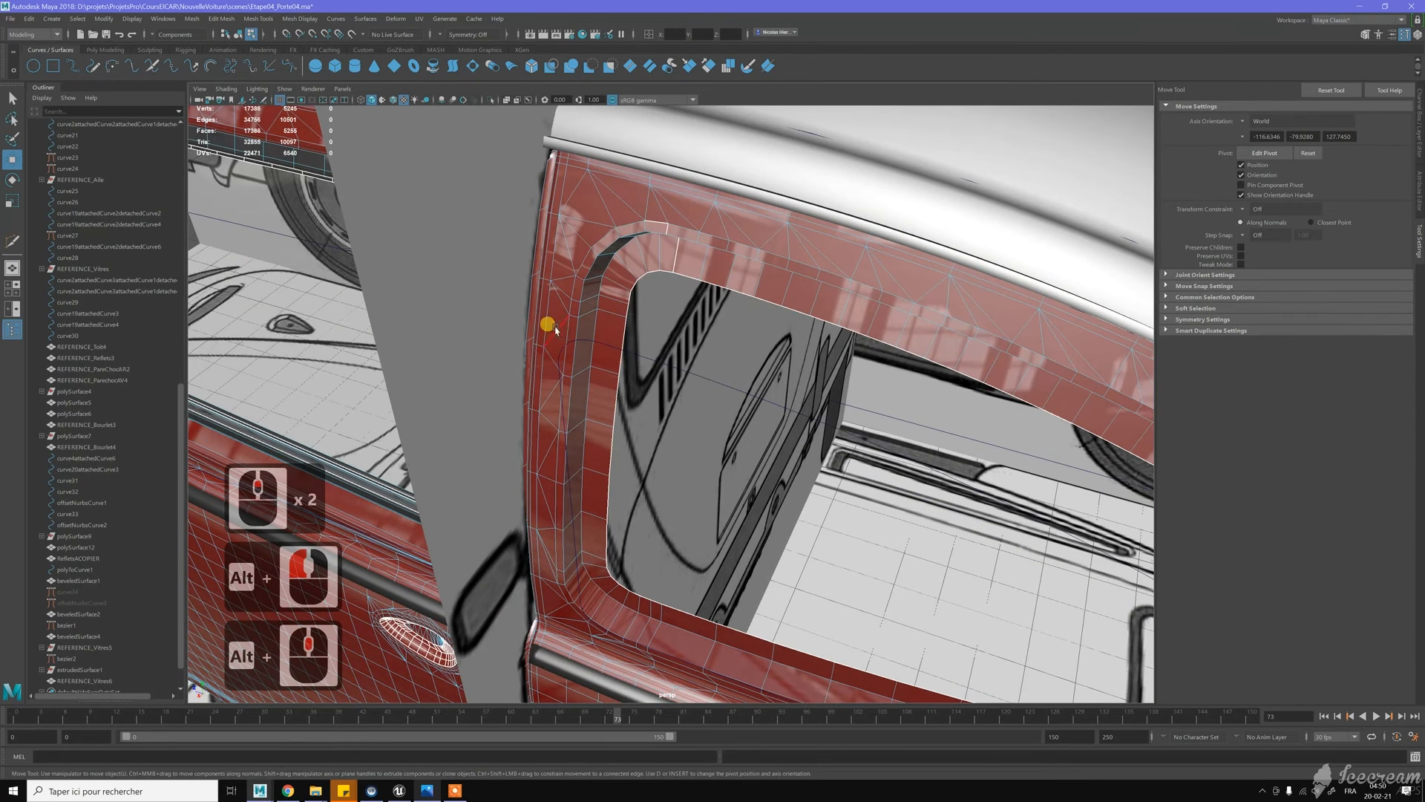
pyautogui.keyDown('shift'); pyautogui.click(540, 390); pyautogui.keyUp('shift')
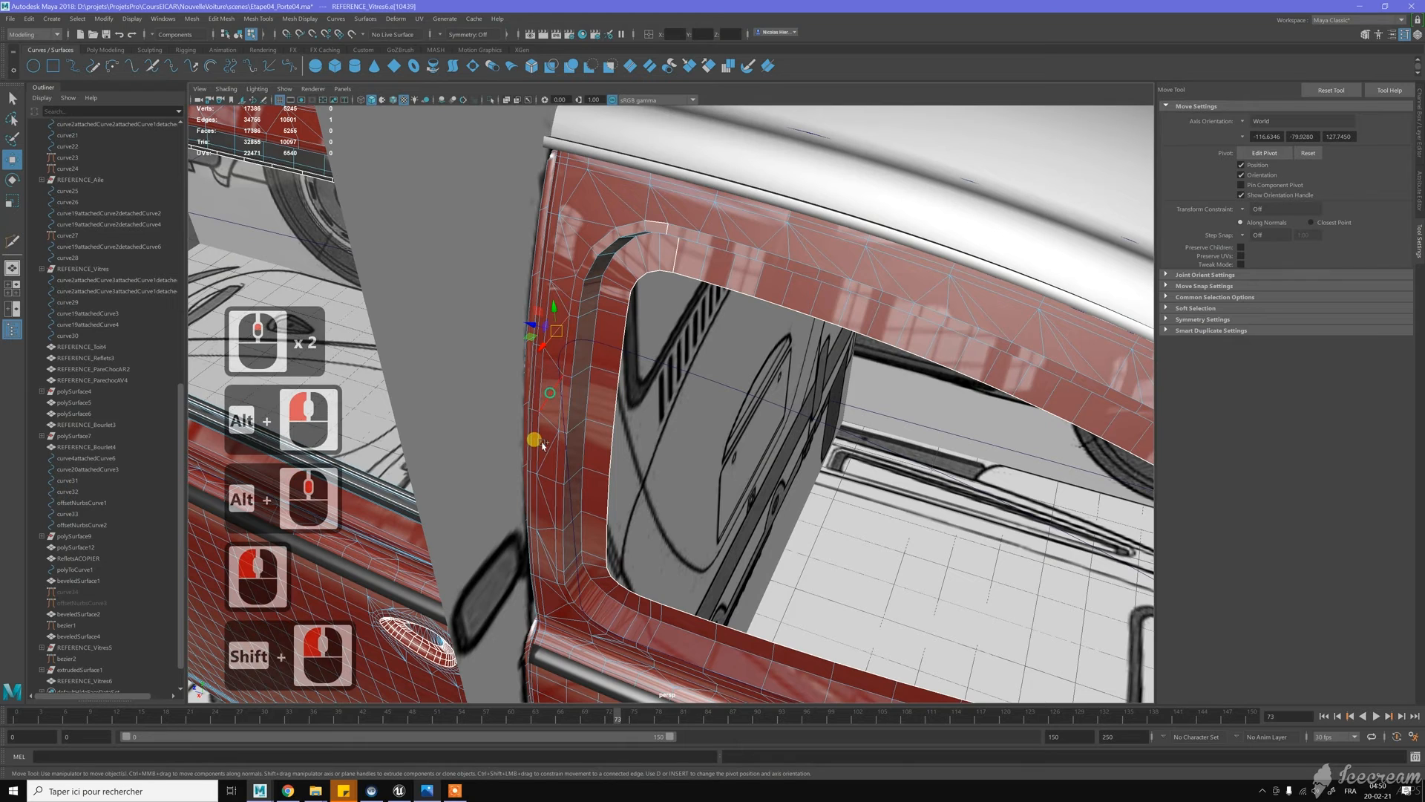
pyautogui.keyDown('shift'); pyautogui.click(535, 506); pyautogui.keyUp('shift')
pyautogui.keyDown('shift'); pyautogui.click(592, 474); pyautogui.keyUp('shift')
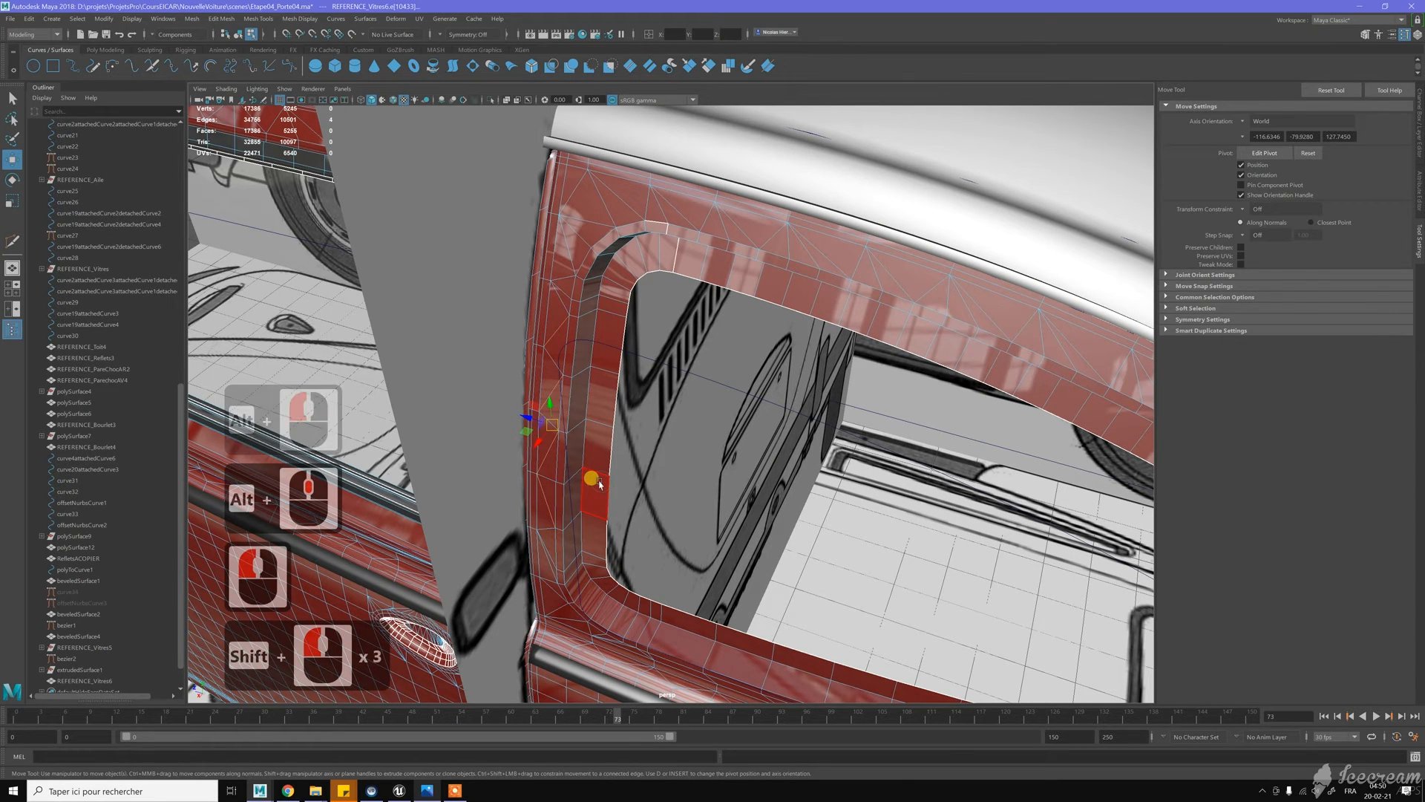
pyautogui.hotkey('ctrl', 'BackSpace')
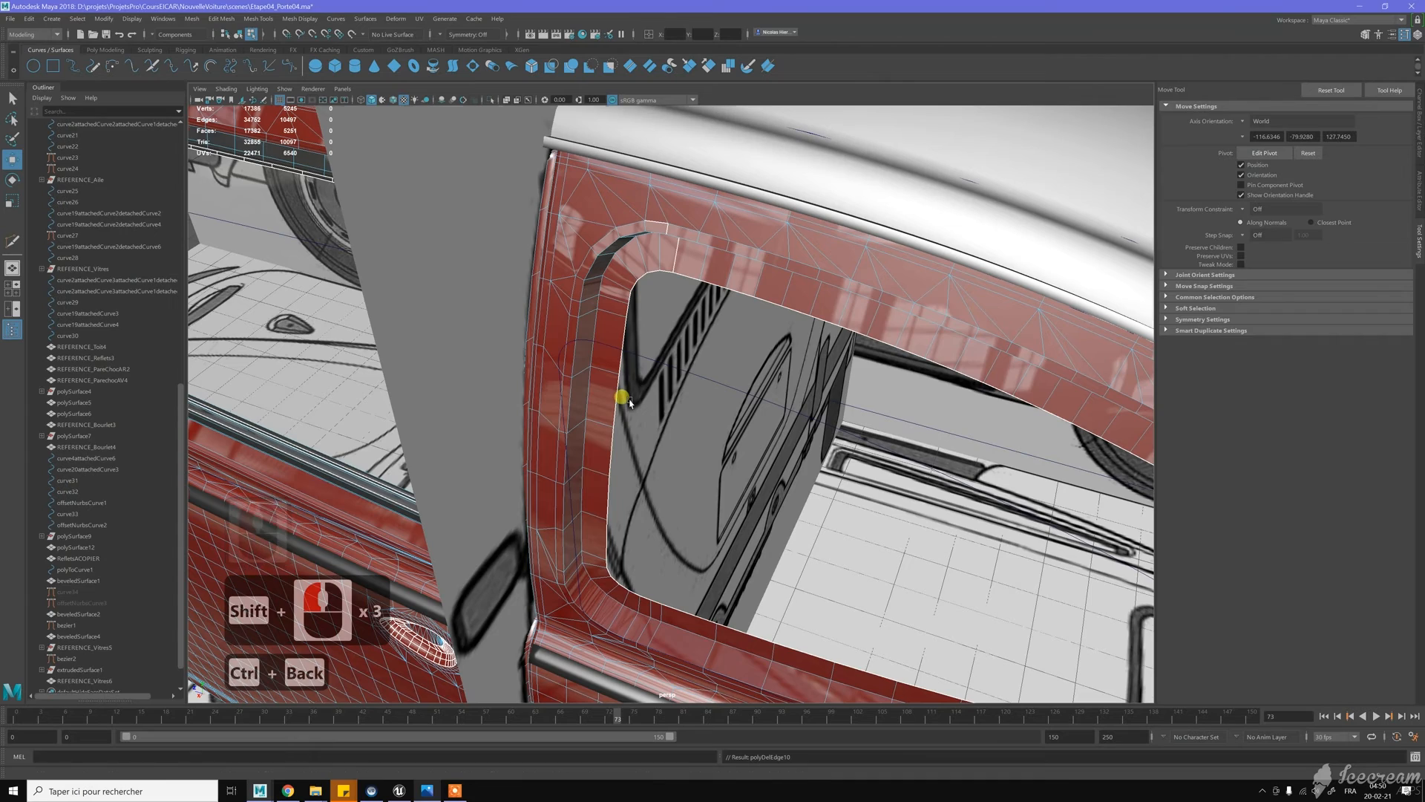
# Examine the door window's frame and seal profile around its upper rear corner as a reference for the rear side window
pyautogui.scroll(2, 636, 397)
pyautogui.moveTo(638, 399)
pyautogui.keyDown('alt'); pyautogui.mouseDown()
pyautogui.moveTo(665, 391)
pyautogui.moveTo(634, 404)
pyautogui.moveTo(657, 403)
pyautogui.mouseUp(); pyautogui.keyUp('alt')
pyautogui.press('w')
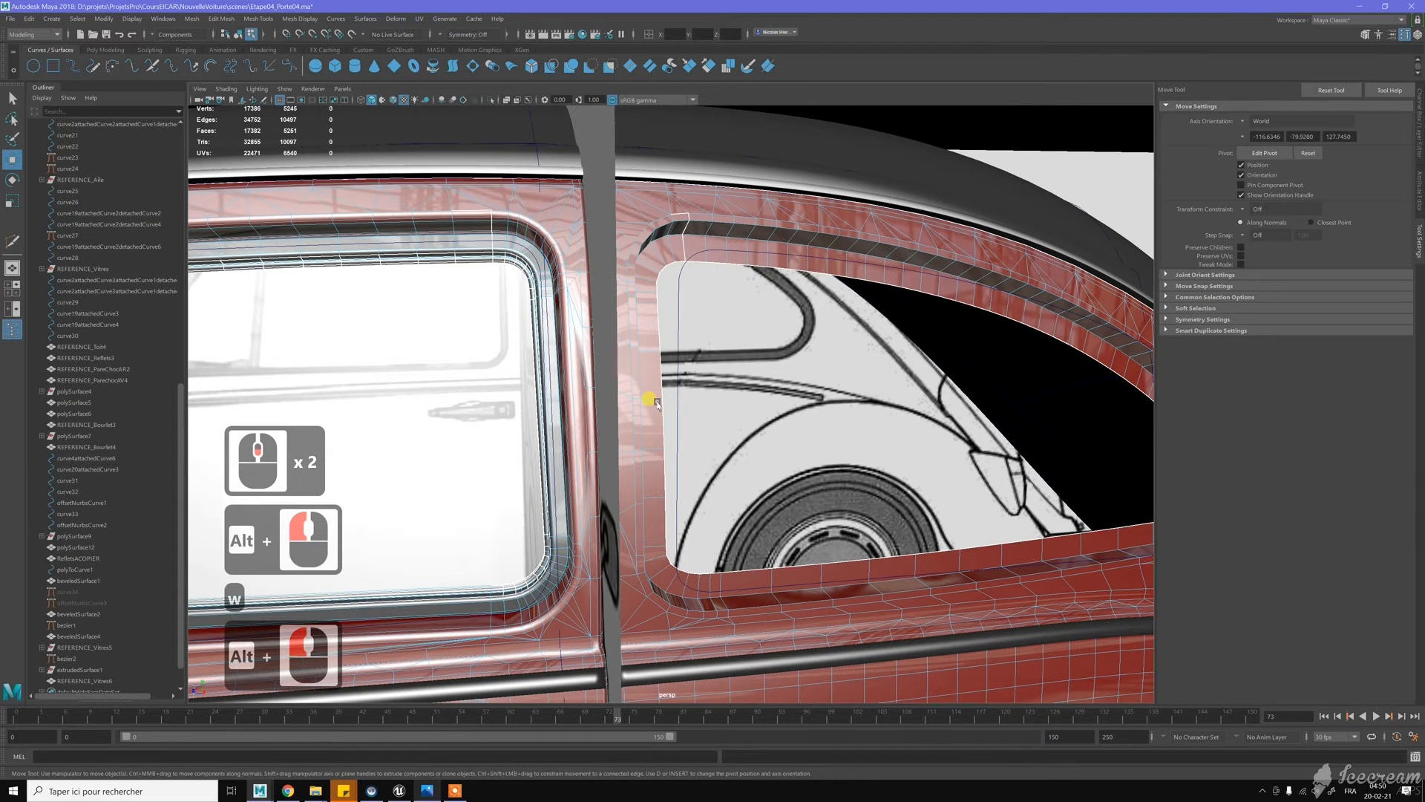
pyautogui.scroll(-1, 657, 403)
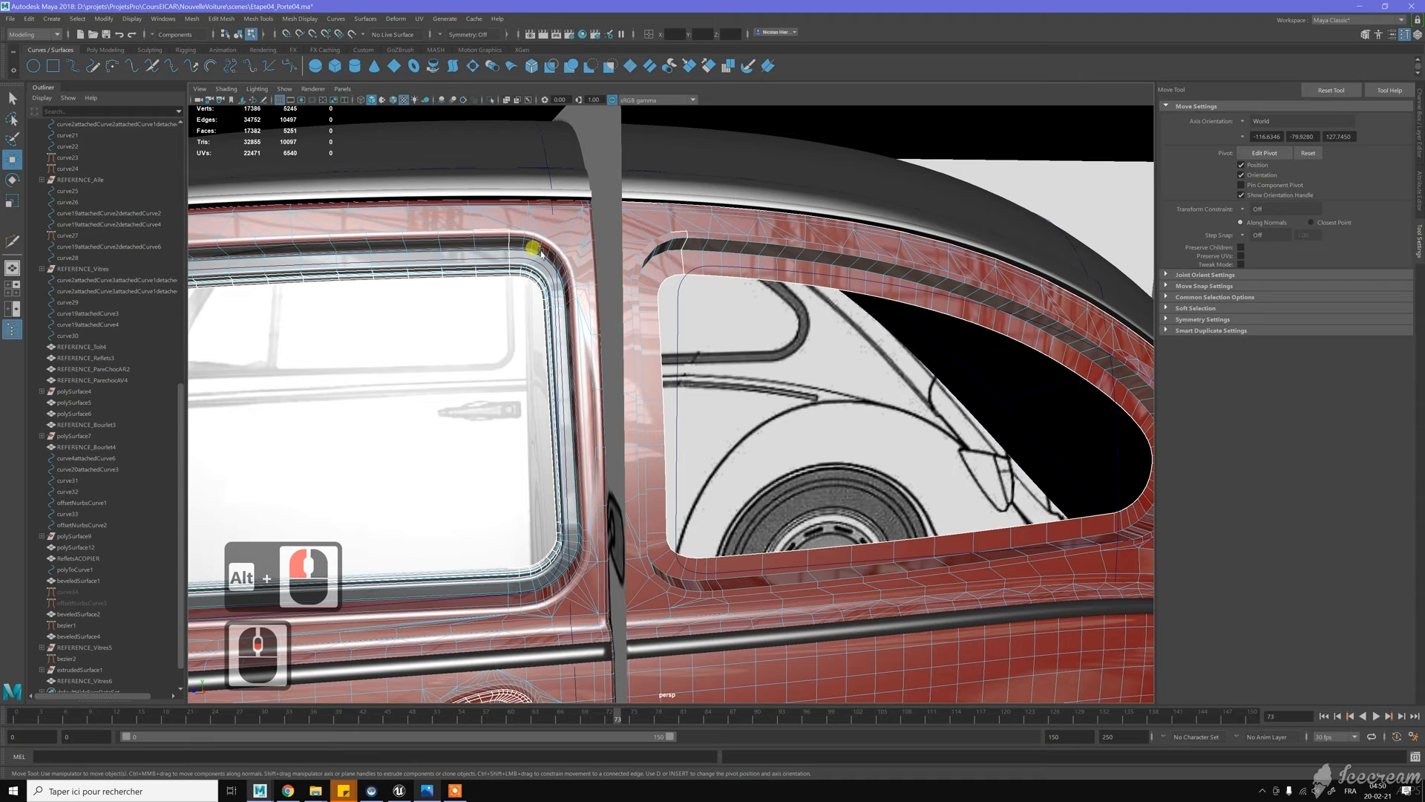
pyautogui.keyDown('alt'); pyautogui.moveTo(526, 257); pyautogui.dragTo(571, 260); pyautogui.keyUp('alt')
pyautogui.scroll(5, 568, 259)
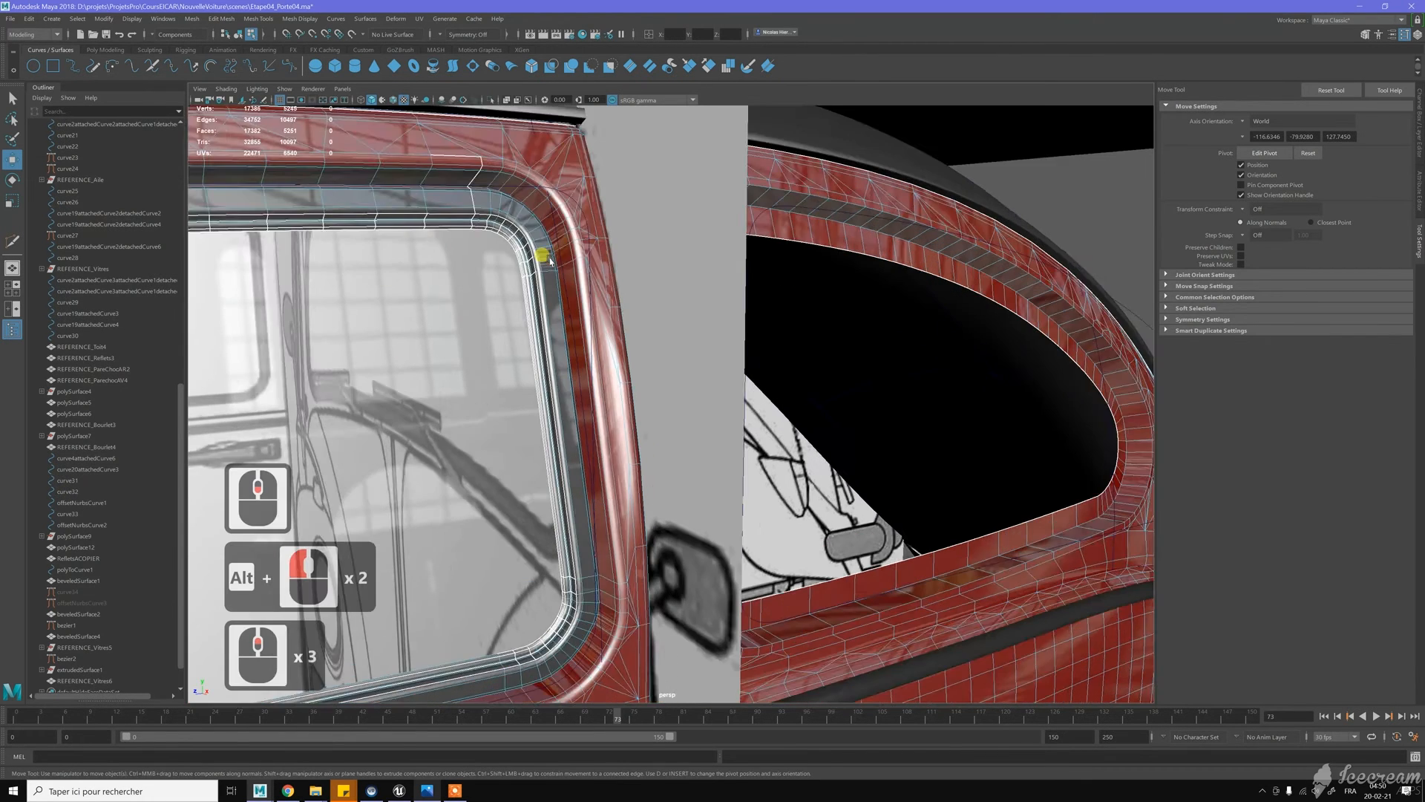
pyautogui.keyDown('alt'); pyautogui.moveTo(549, 282); pyautogui.dragTo(589, 340, button='middle'); pyautogui.keyUp('alt')
pyautogui.keyDown('alt'); pyautogui.scroll(3, 591, 340); pyautogui.keyUp('alt')
pyautogui.moveTo(671, 266)
pyautogui.keyDown('alt'); pyautogui.mouseDown()
pyautogui.moveTo(693, 254)
pyautogui.moveTo(789, 286)
pyautogui.moveTo(652, 254)
pyautogui.mouseUp(); pyautogui.keyUp('alt')
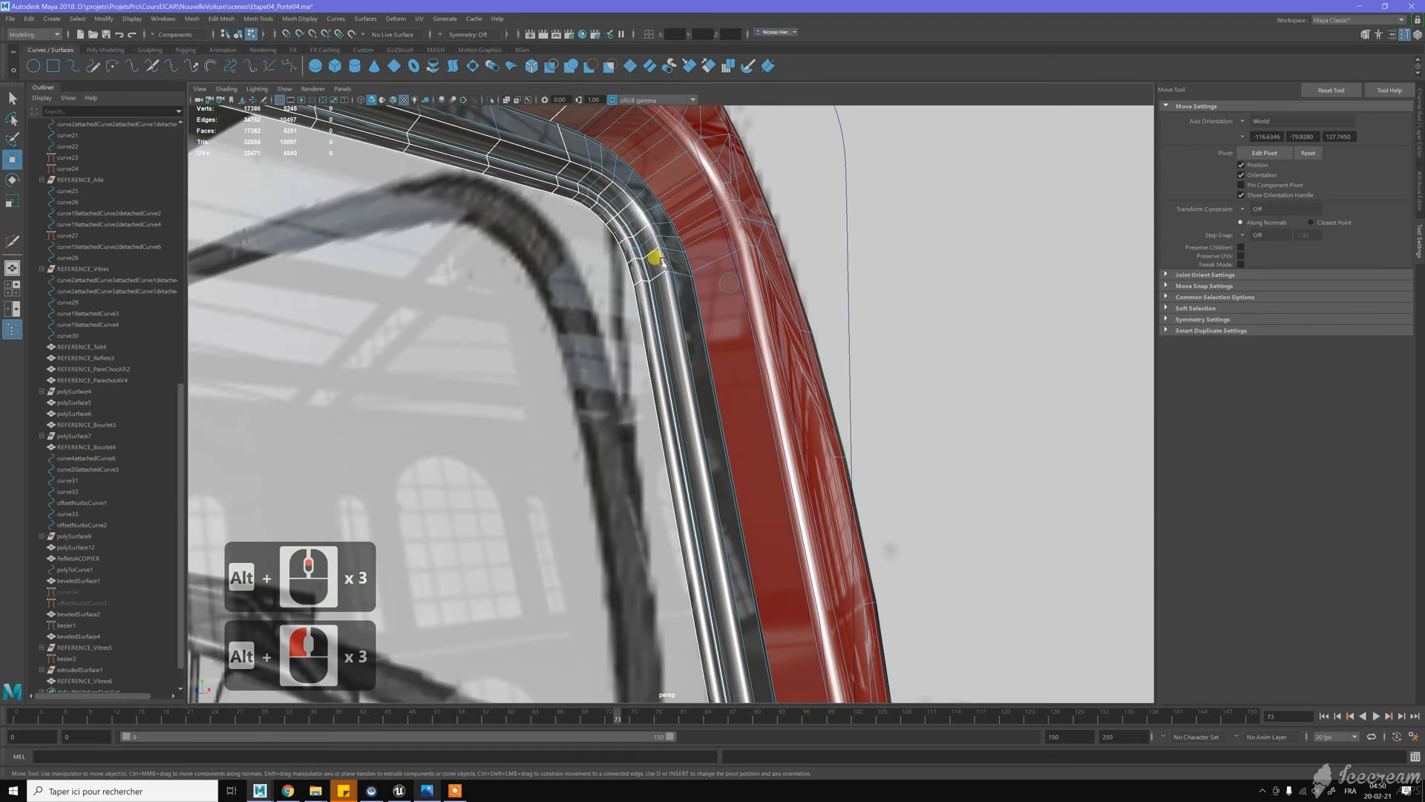
pyautogui.keyDown('alt'); pyautogui.moveTo(692, 363); pyautogui.dragTo(697, 368); pyautogui.keyUp('alt')
pyautogui.keyDown('alt'); pyautogui.moveTo(697, 367); pyautogui.dragTo(652, 318, button='right'); pyautogui.keyUp('alt')
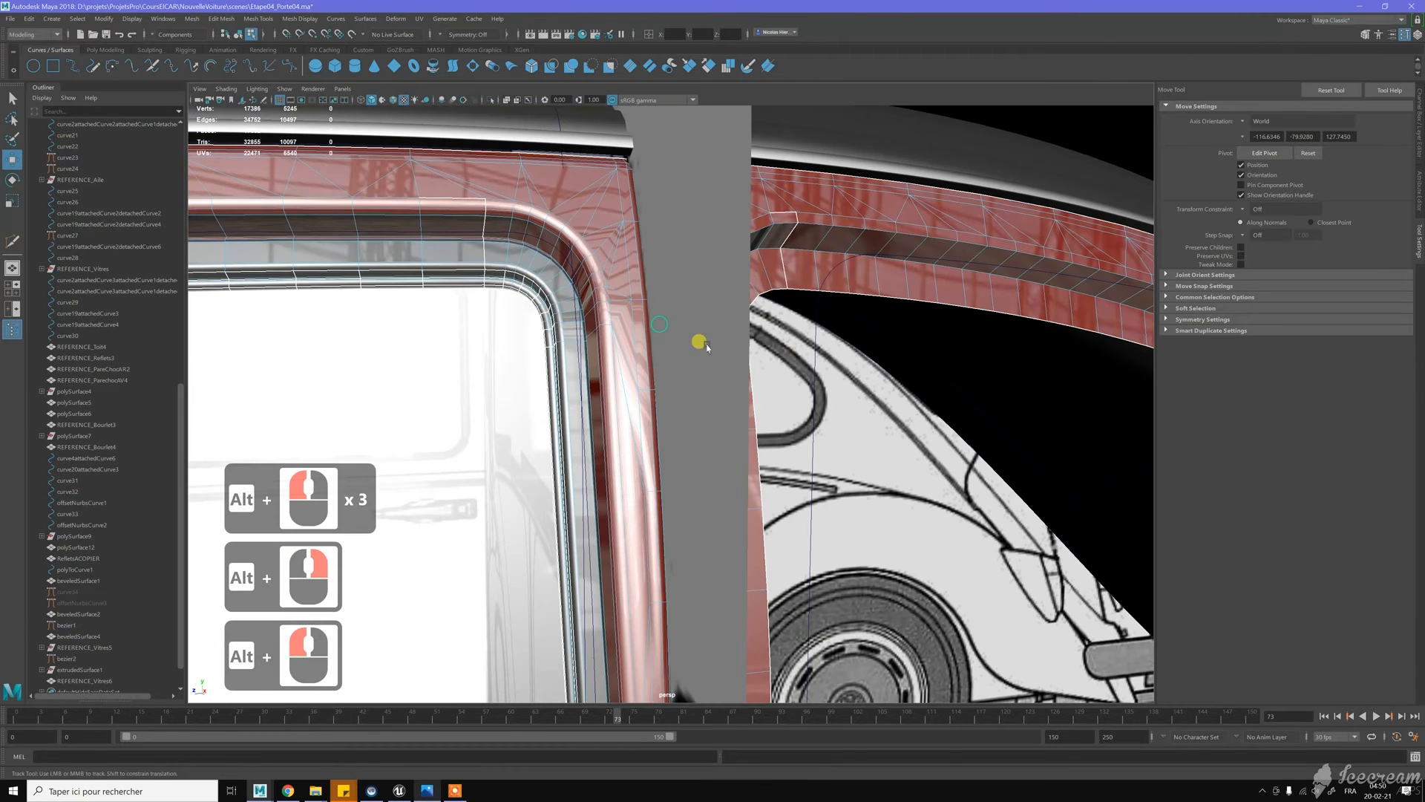
pyautogui.keyDown('alt'); pyautogui.moveTo(693, 340); pyautogui.dragTo(693, 327); pyautogui.keyUp('alt')
pyautogui.keyDown('alt'); pyautogui.moveTo(693, 327); pyautogui.dragTo(668, 312, button='middle'); pyautogui.keyUp('alt')
# Extrude the inner border edge loop of the rear side window opening with a thickness of -1
pyautogui.press('w')
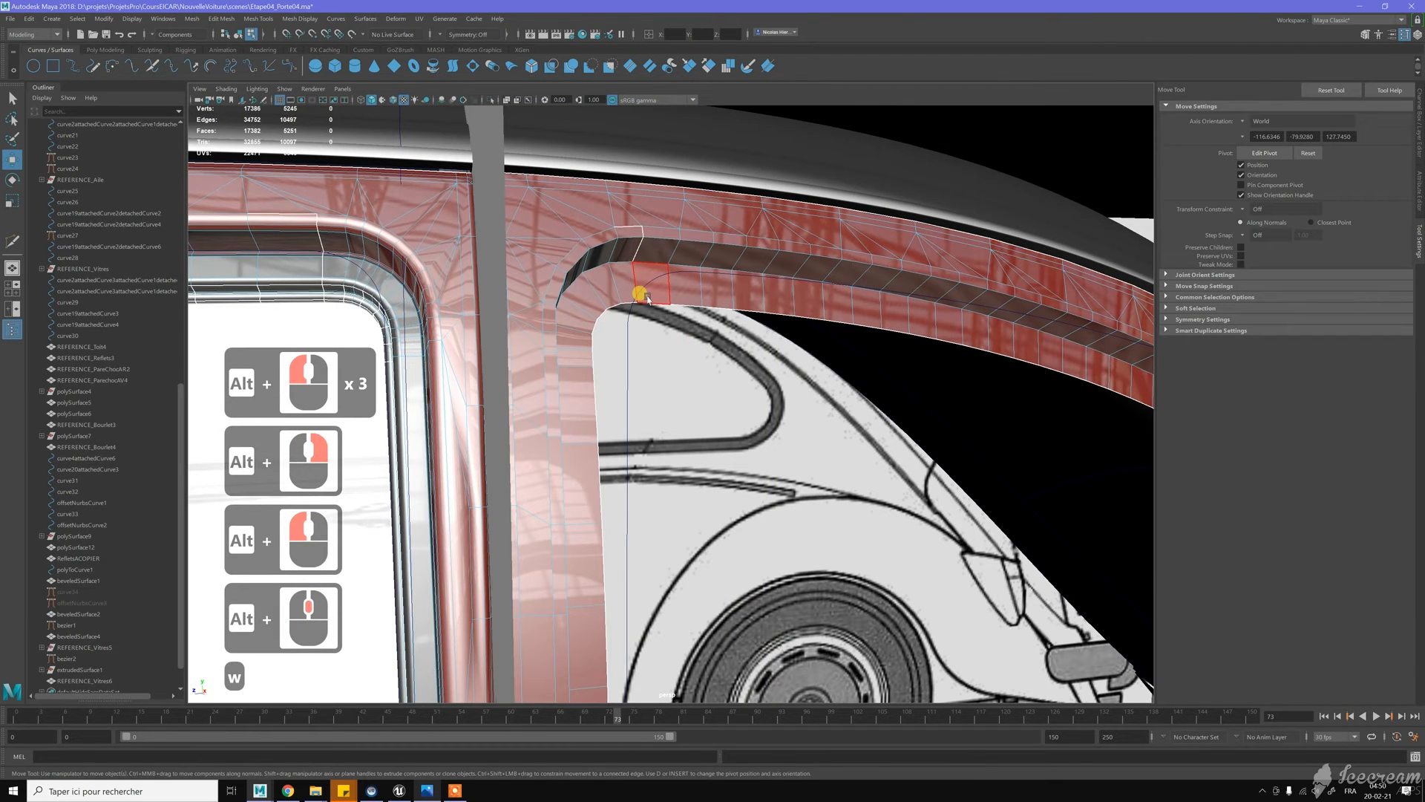
pyautogui.doubleClick(651, 301)
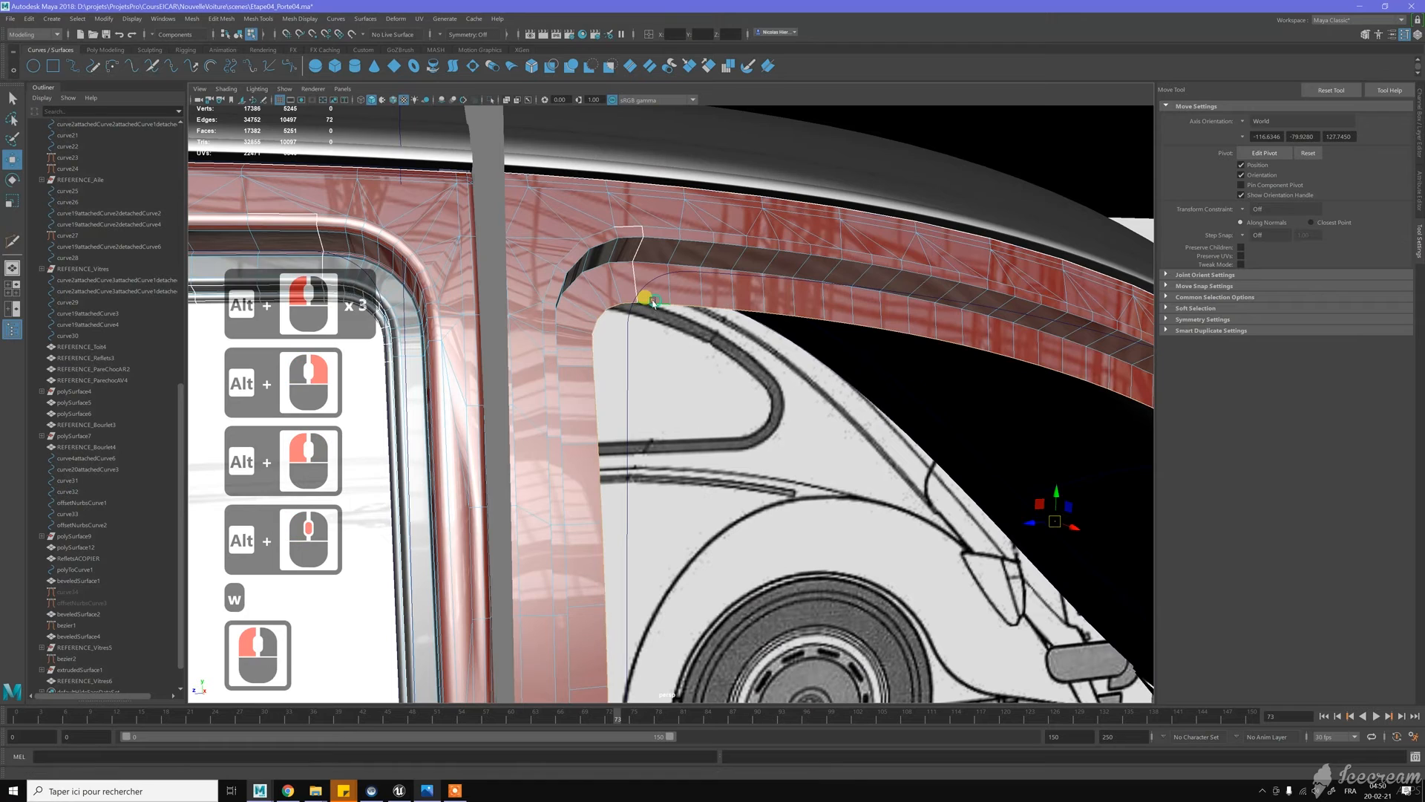
pyautogui.keyDown('shift'); pyautogui.moveTo(760, 298); pyautogui.dragTo(762, 327, button='right'); pyautogui.keyUp('shift')
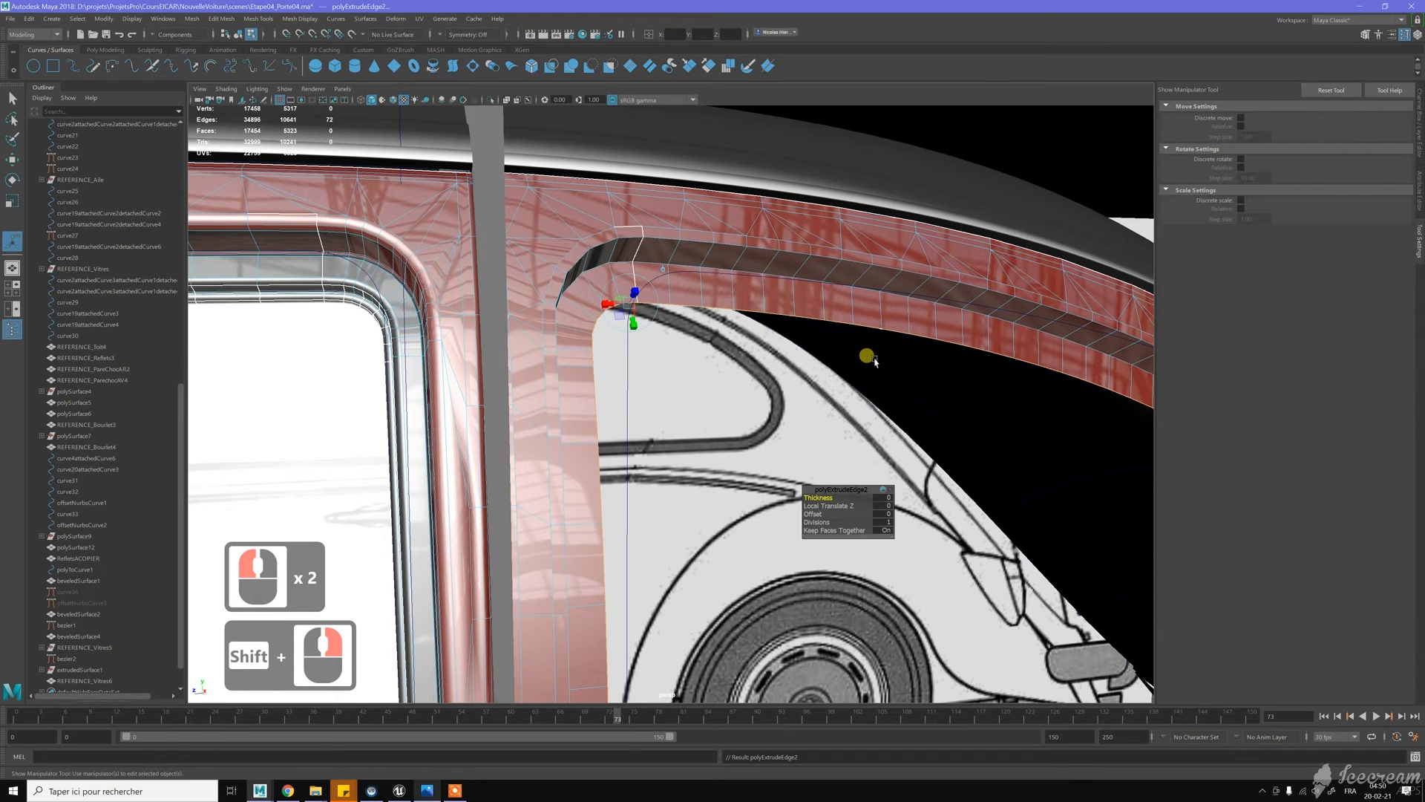
pyautogui.click(881, 497)
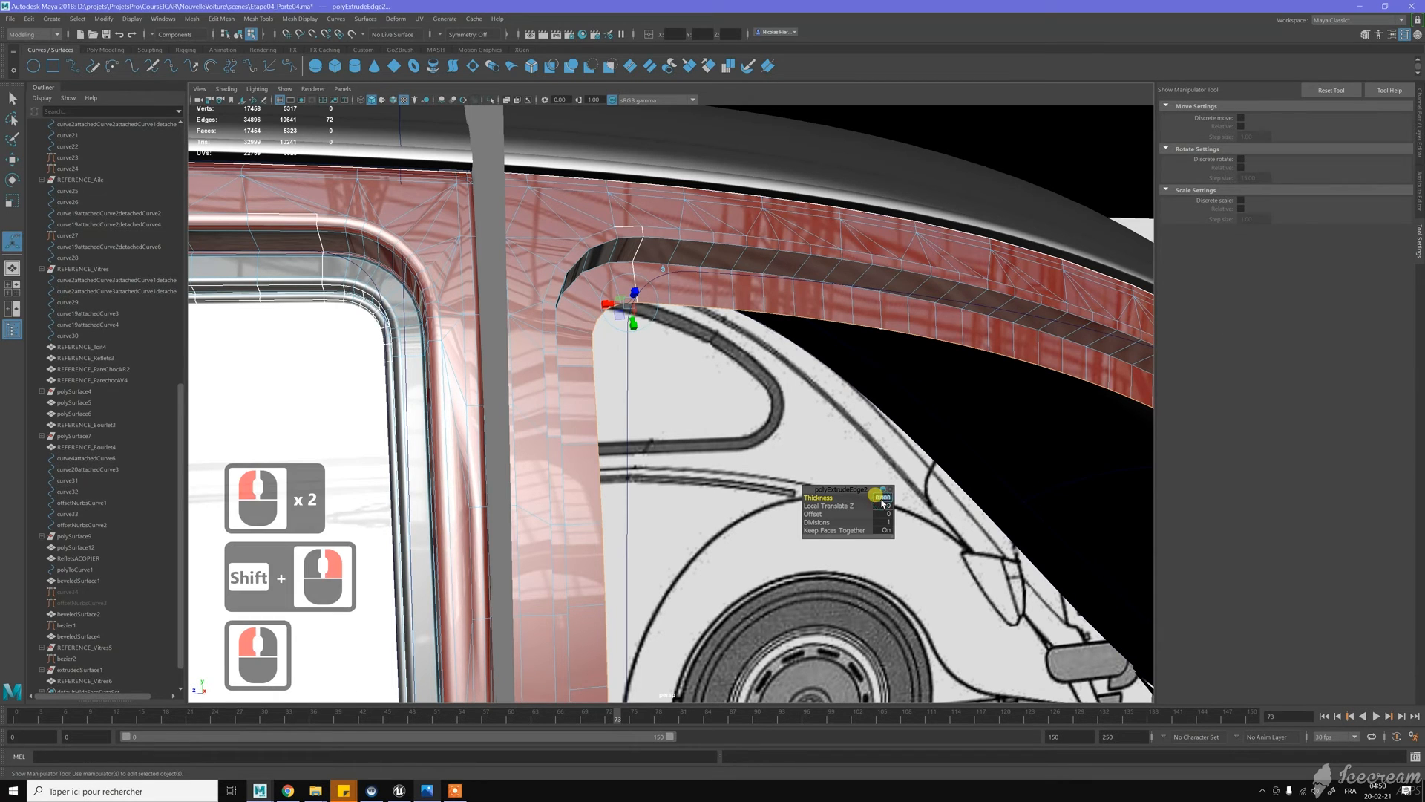
pyautogui.write('-1')
pyautogui.press('Return')
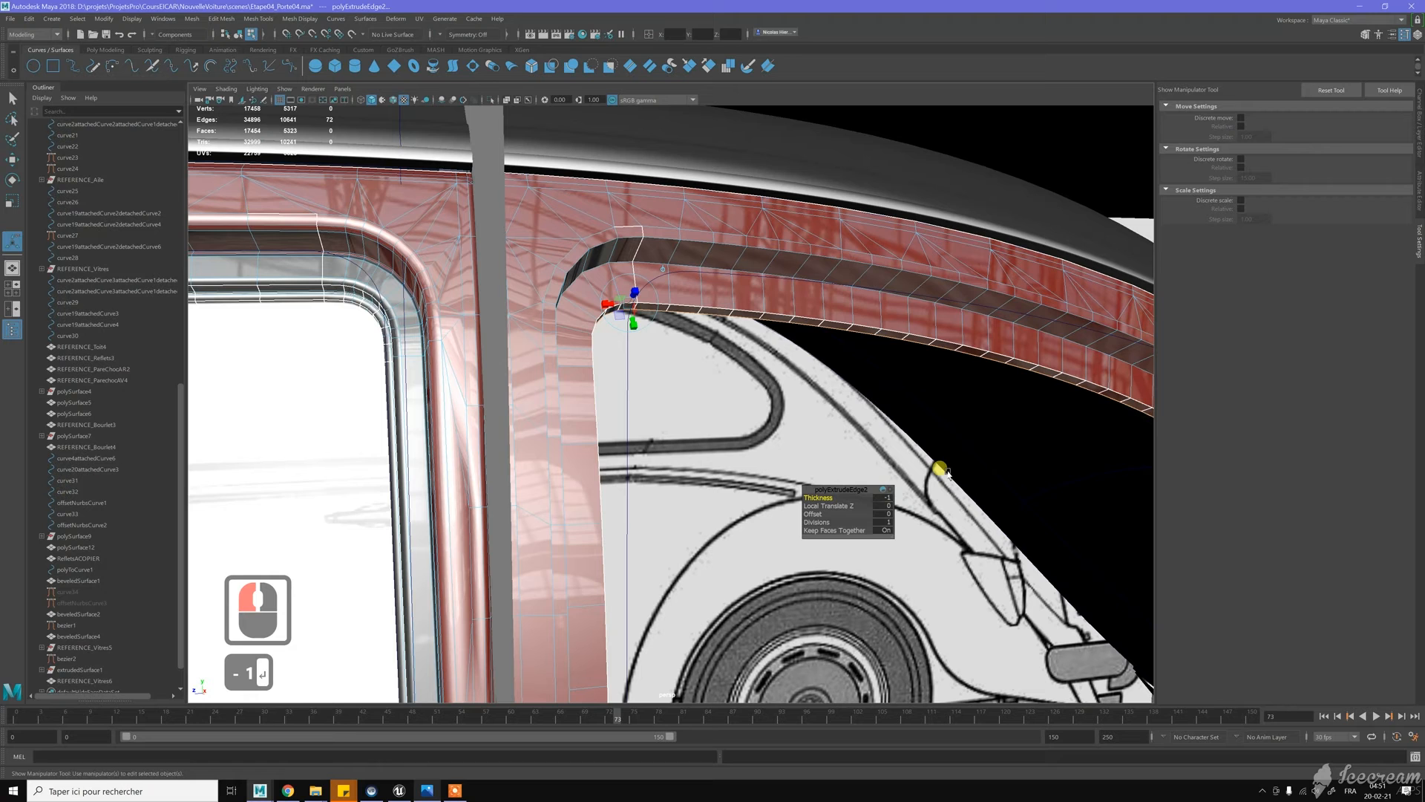
# Extrude the window opening's border loop a second time with a thickness of 0.5
pyautogui.moveTo(748, 377)
pyautogui.keyDown('alt'); pyautogui.mouseDown()
pyautogui.moveTo(763, 360)
pyautogui.moveTo(678, 374)
pyautogui.moveTo(738, 365)
pyautogui.mouseUp(); pyautogui.keyUp('alt')
pyautogui.press('w')
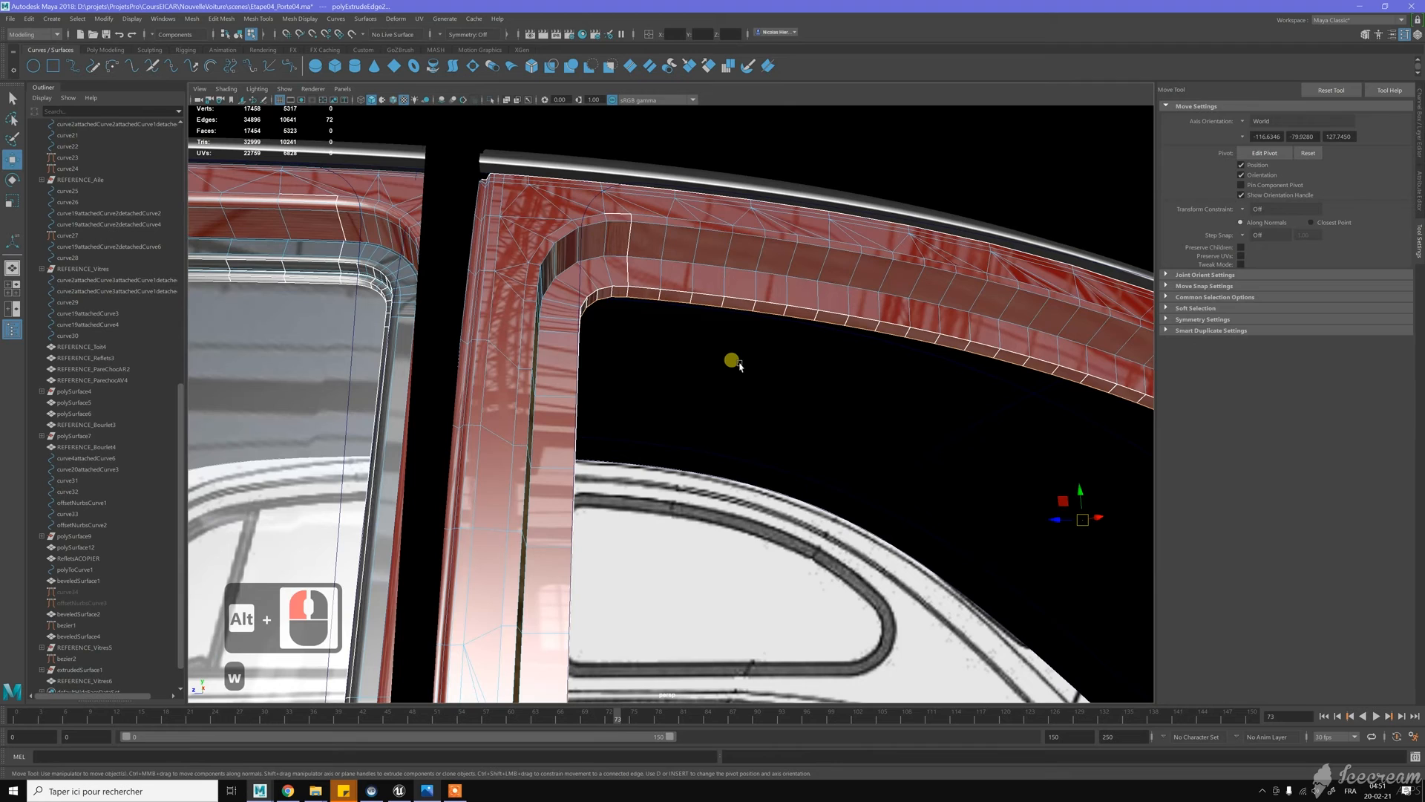
pyautogui.keyDown('shift'); pyautogui.moveTo(741, 363); pyautogui.dragTo(742, 393, button='right'); pyautogui.keyUp('shift')
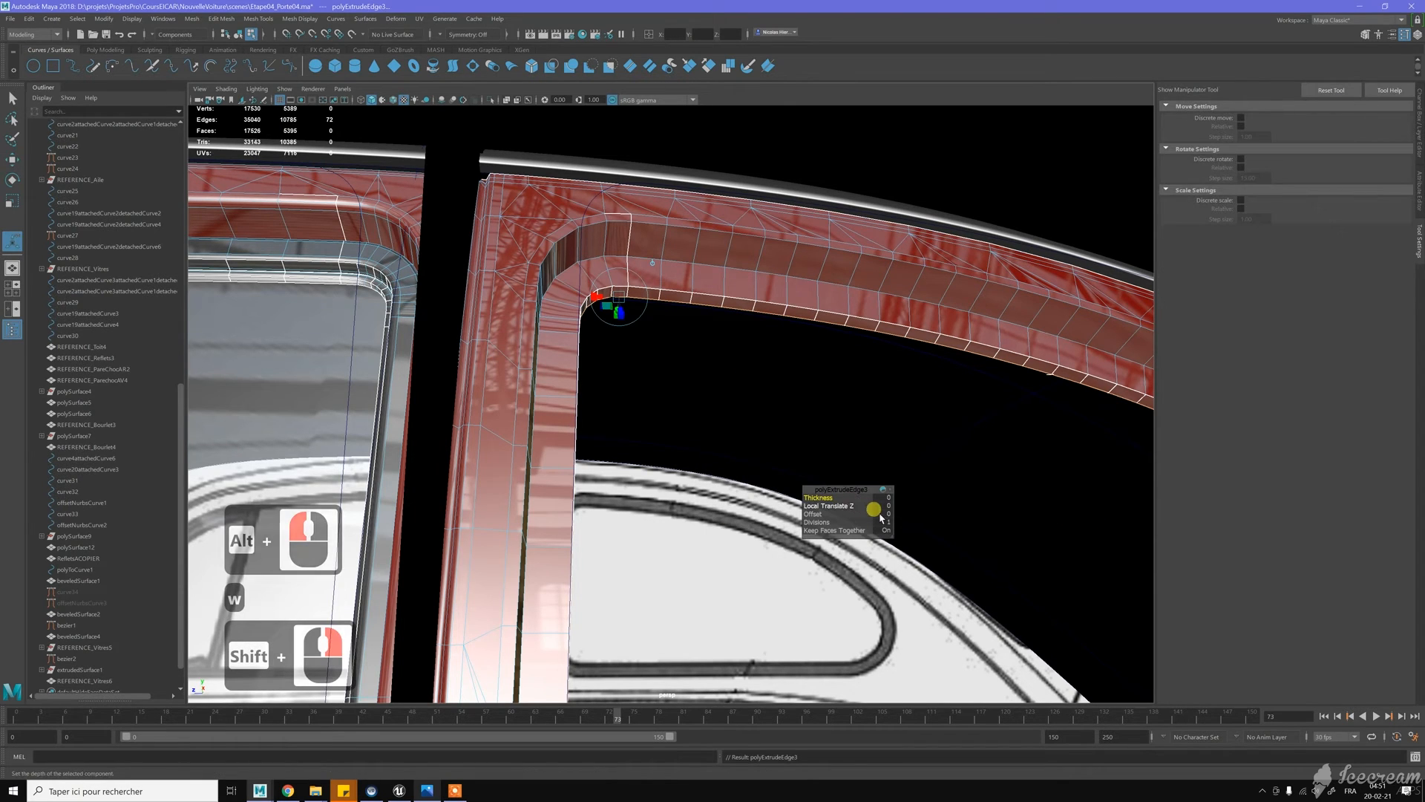
pyautogui.click(884, 515)
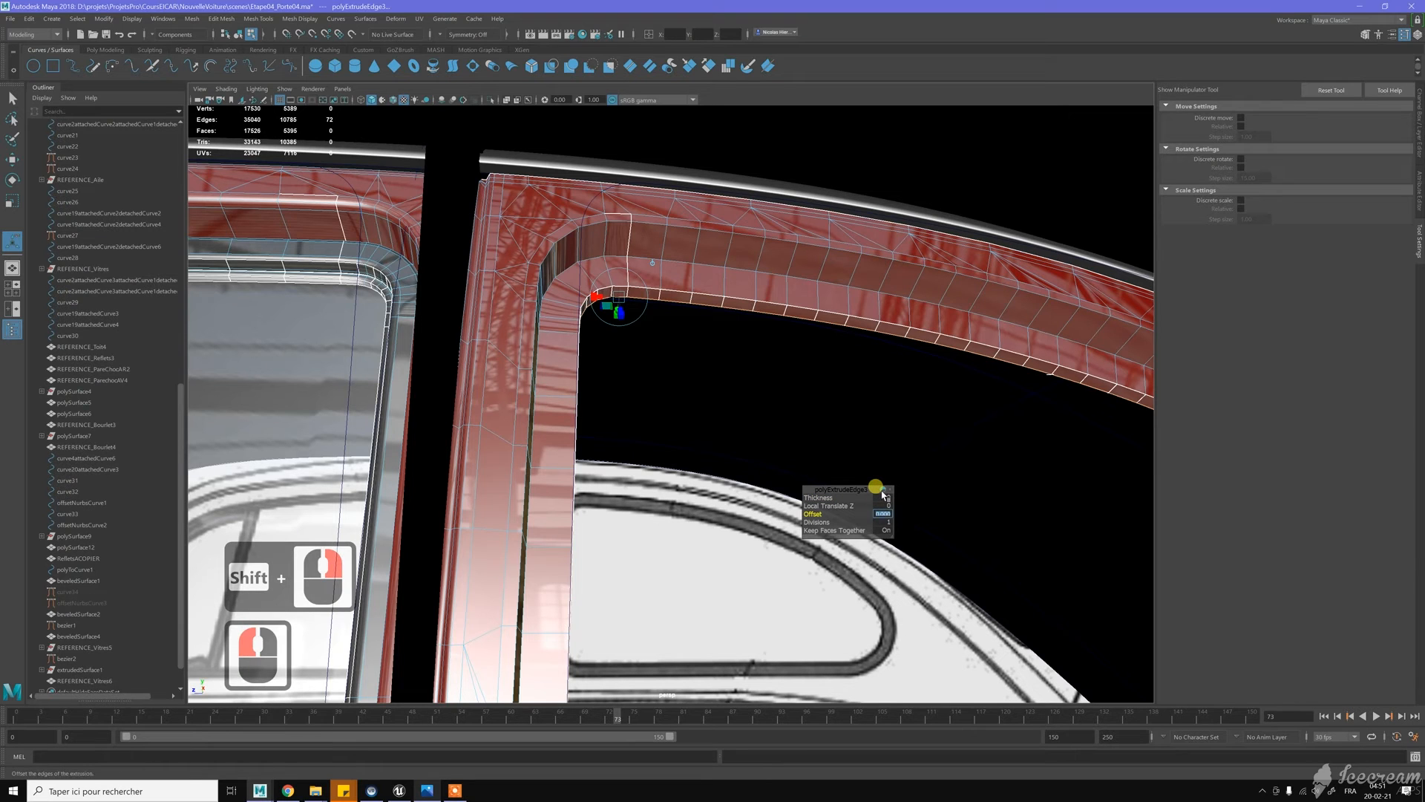
pyautogui.click(881, 494)
pyautogui.click(881, 495)
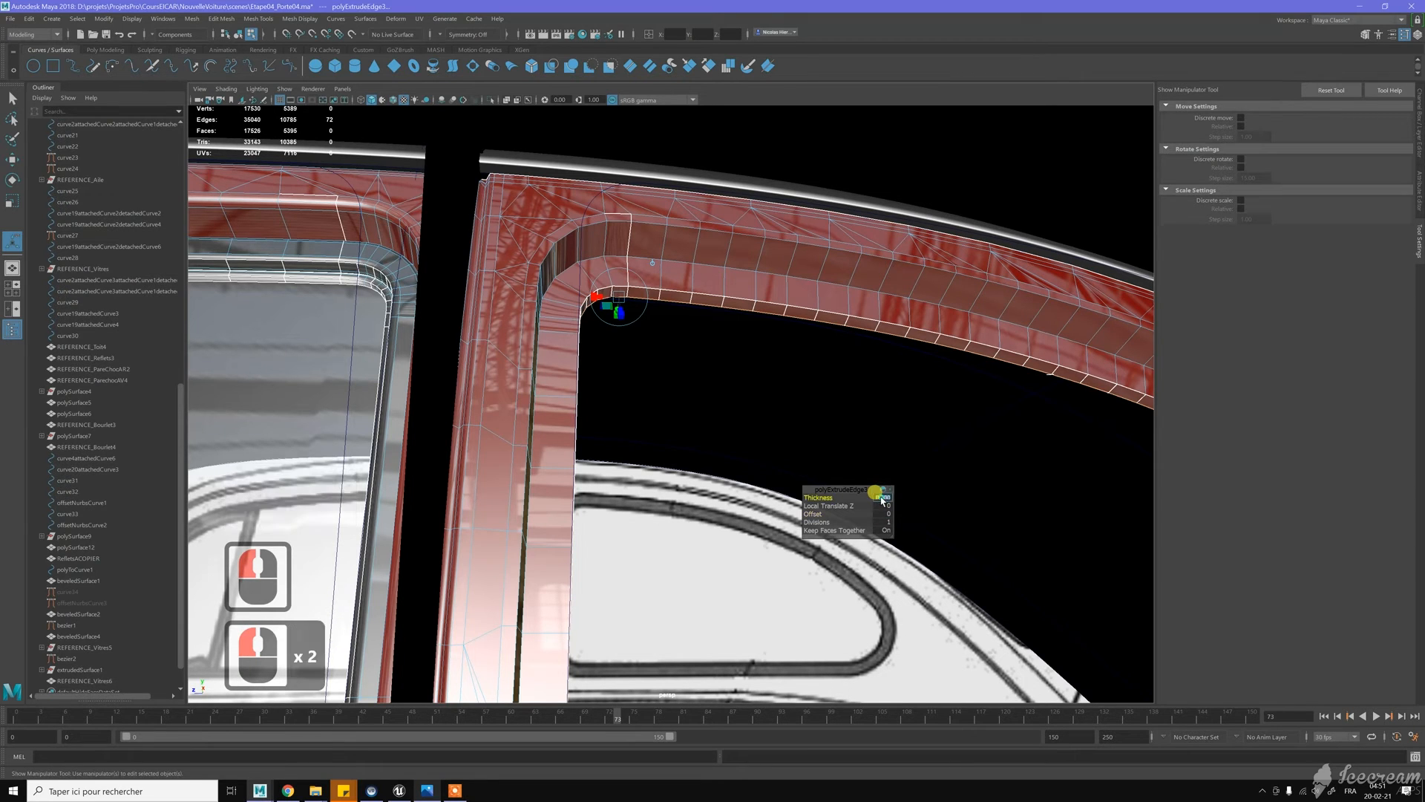
pyautogui.write('0.5')
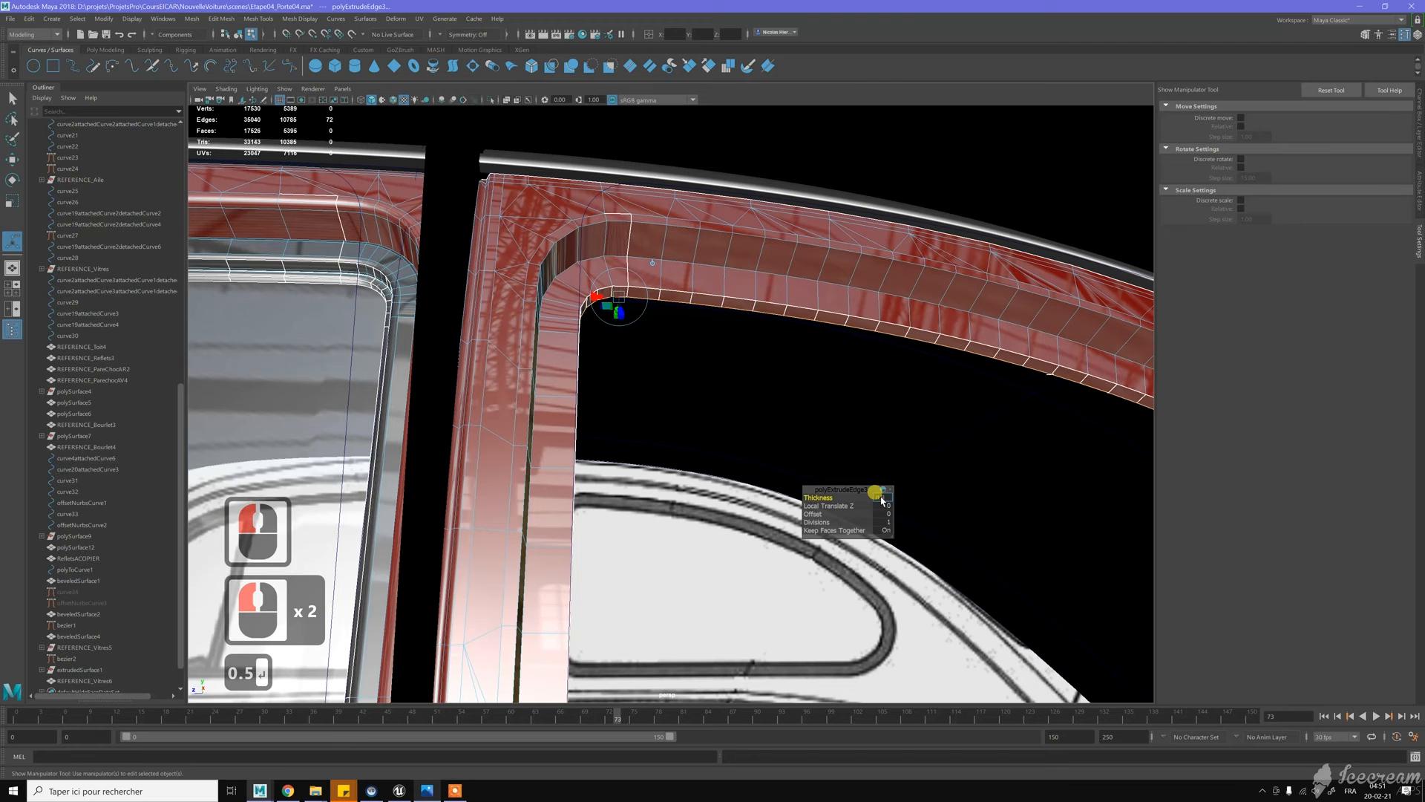
pyautogui.press('Return')
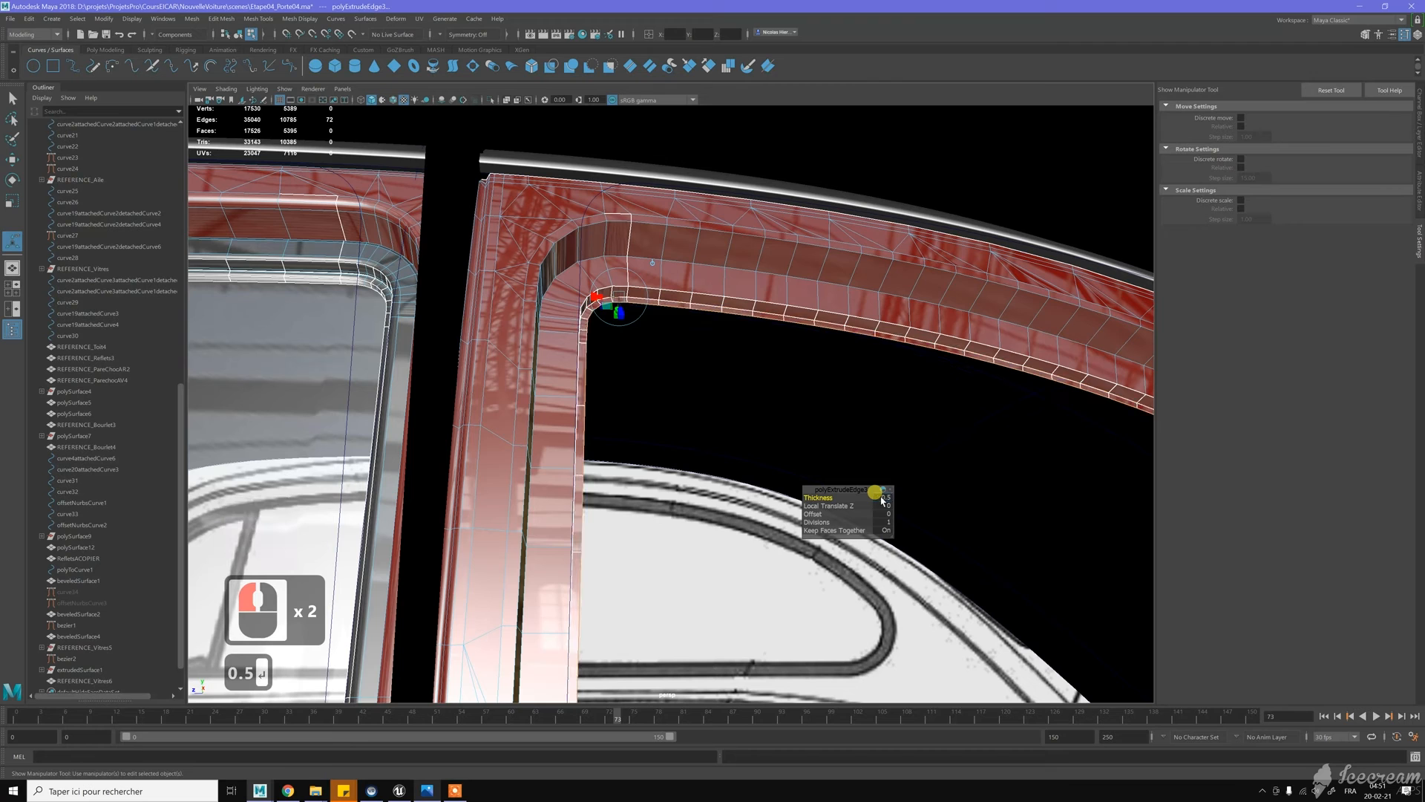
# Extrude the window opening's border loop once more with a thickness of -0.5
pyautogui.middleClick(817, 407)
pyautogui.press('w')
pyautogui.keyDown('shift'); pyautogui.rightClick(788, 371); pyautogui.keyUp('shift')
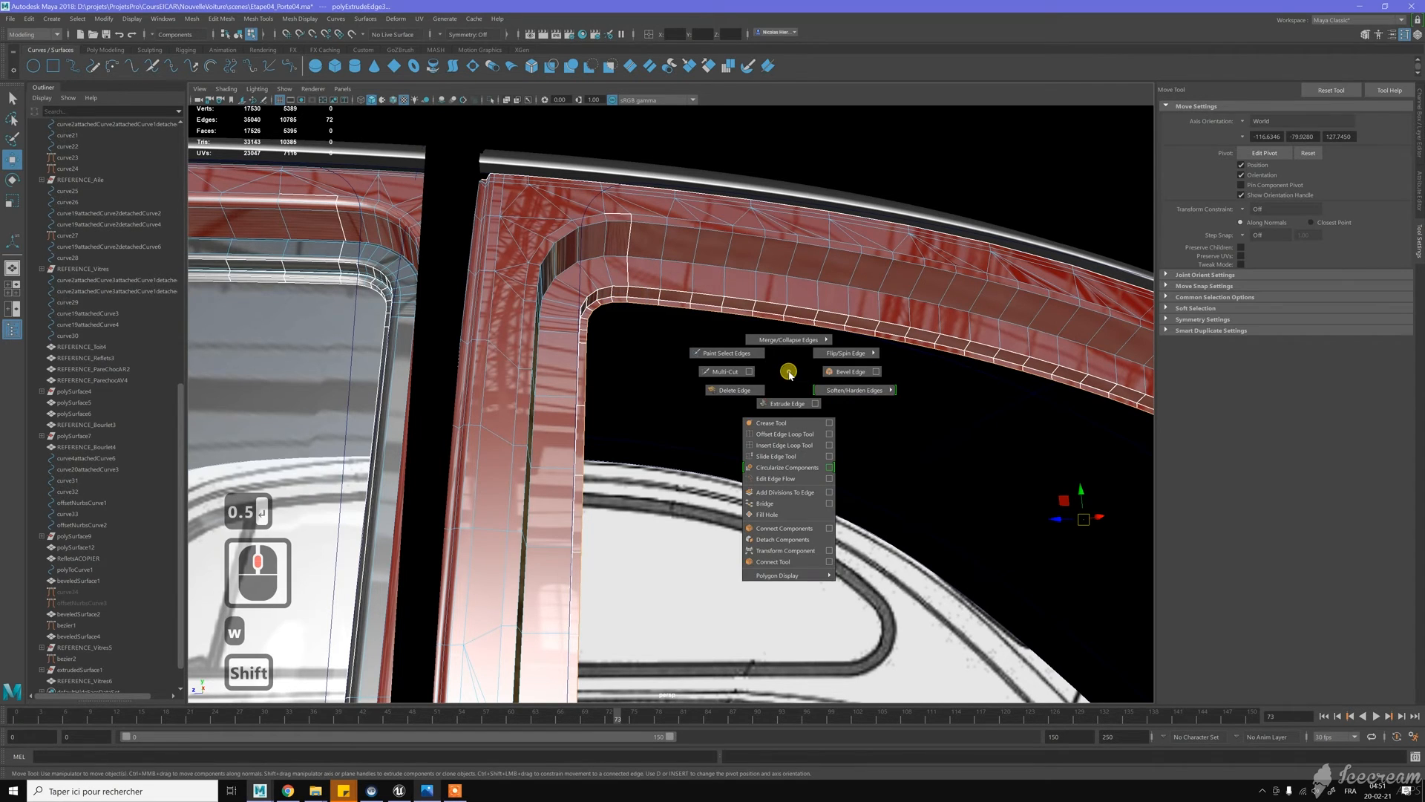
pyautogui.keyDown('shift'); pyautogui.moveTo(791, 383); pyautogui.dragTo(787, 403, button='right'); pyautogui.keyUp('shift')
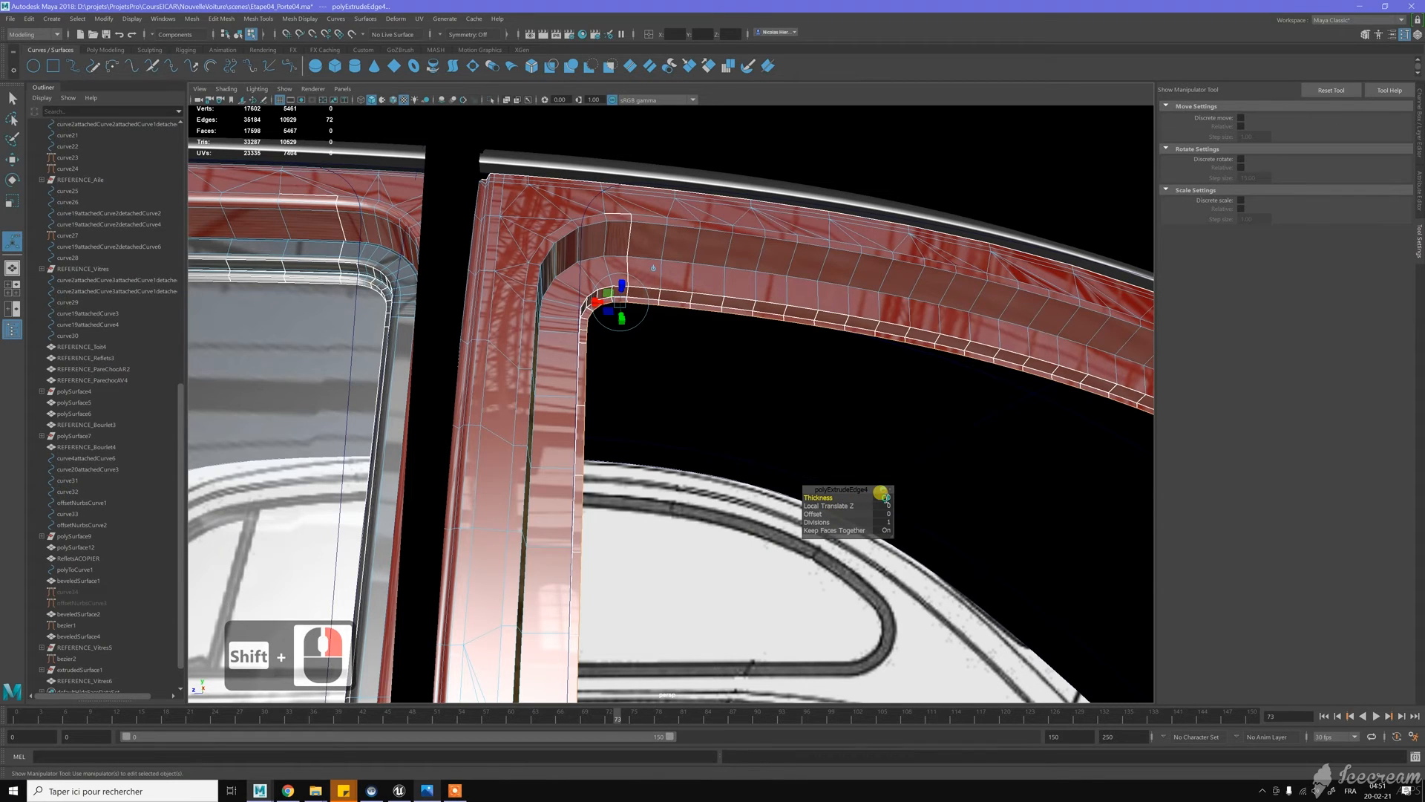
pyautogui.click(884, 498)
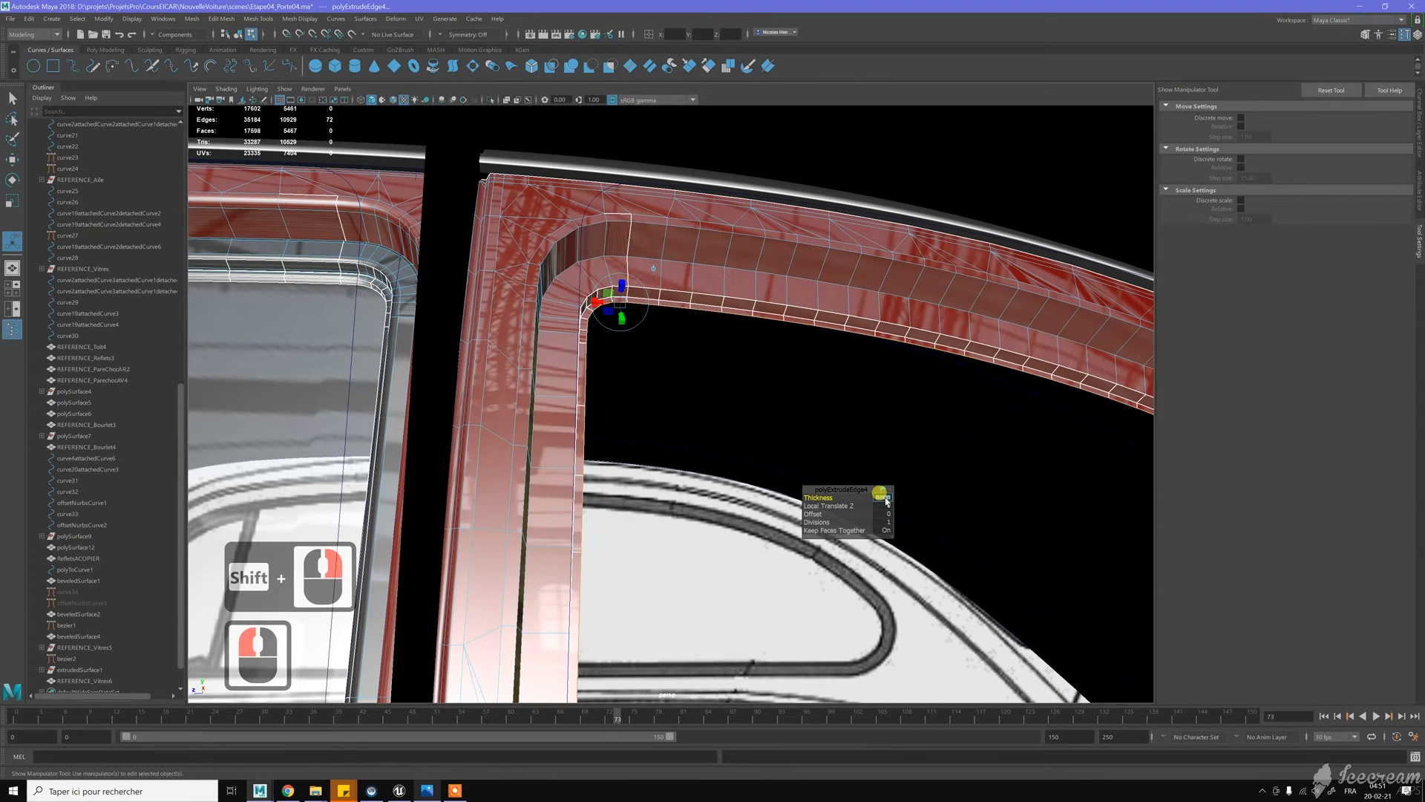
pyautogui.write('-0.5')
pyautogui.press('Return')
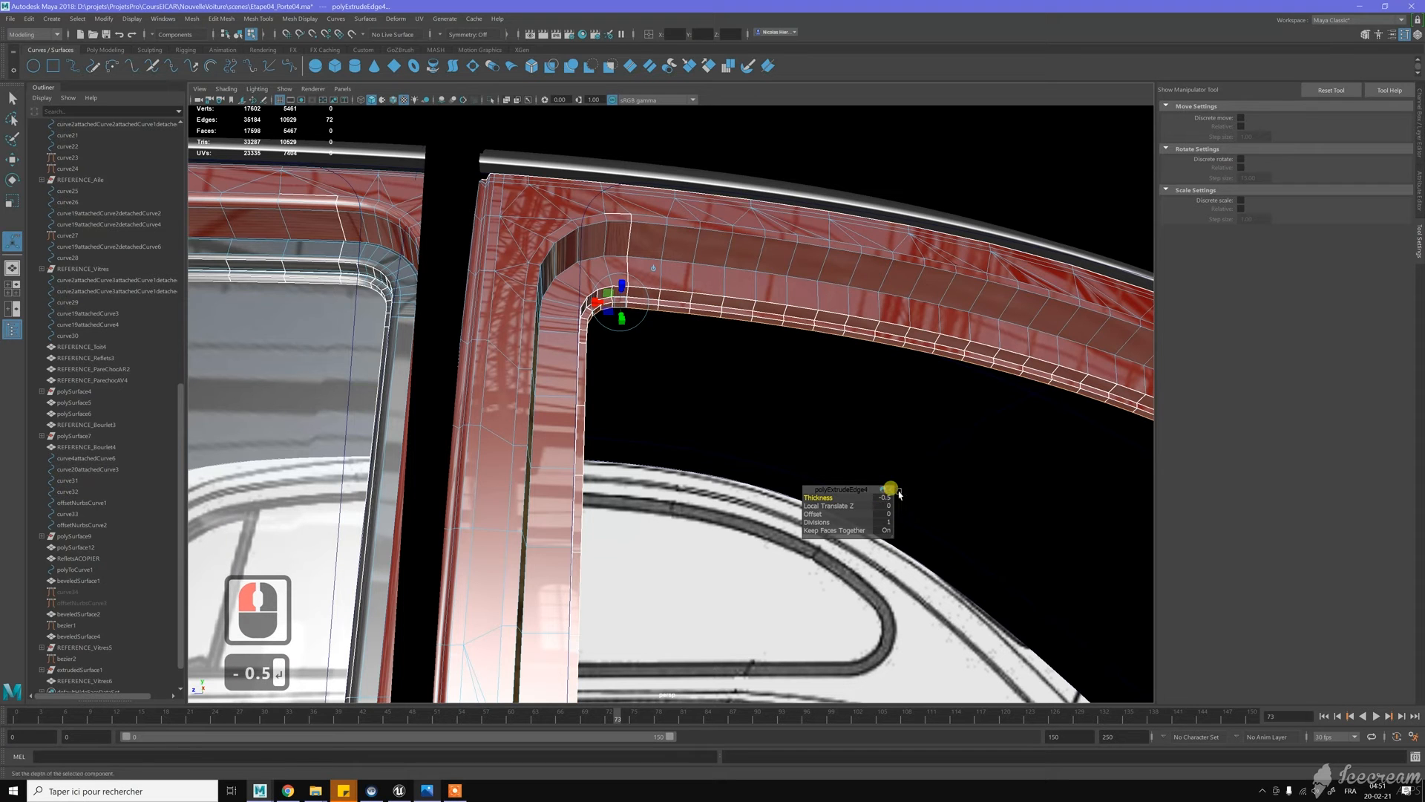
# Insert supporting edge loops along the newly extruded rim strips around the inside of the rear side window opening
pyautogui.press('w')
pyautogui.keyDown('alt'); pyautogui.moveTo(684, 341); pyautogui.dragTo(726, 287); pyautogui.keyUp('alt')
pyautogui.scroll(2, 731, 286)
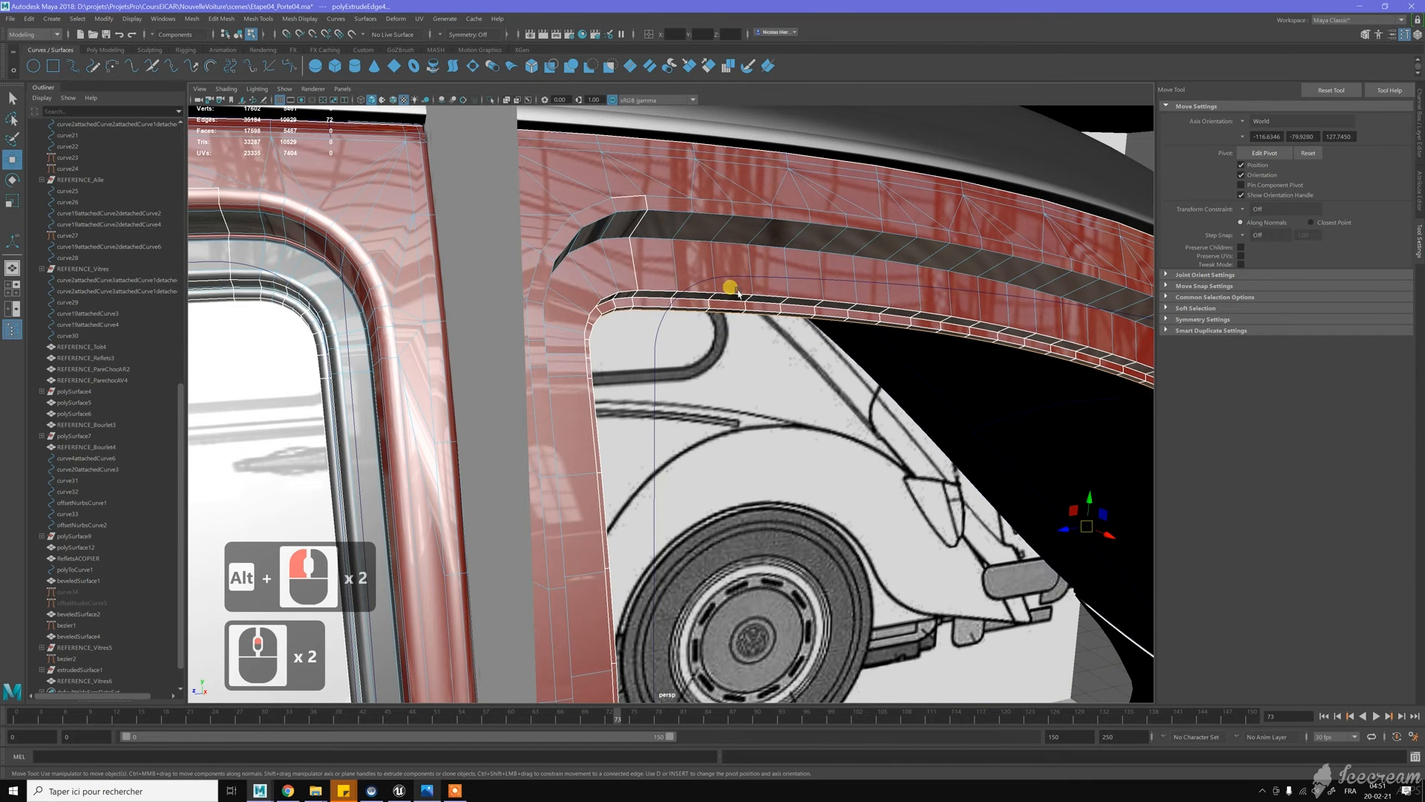
pyautogui.keyDown('alt'); pyautogui.moveTo(671, 292); pyautogui.dragTo(700, 312, button='middle'); pyautogui.keyUp('alt')
pyautogui.press('w')
pyautogui.moveTo(743, 287); pyautogui.dragTo(724, 312, button='right')
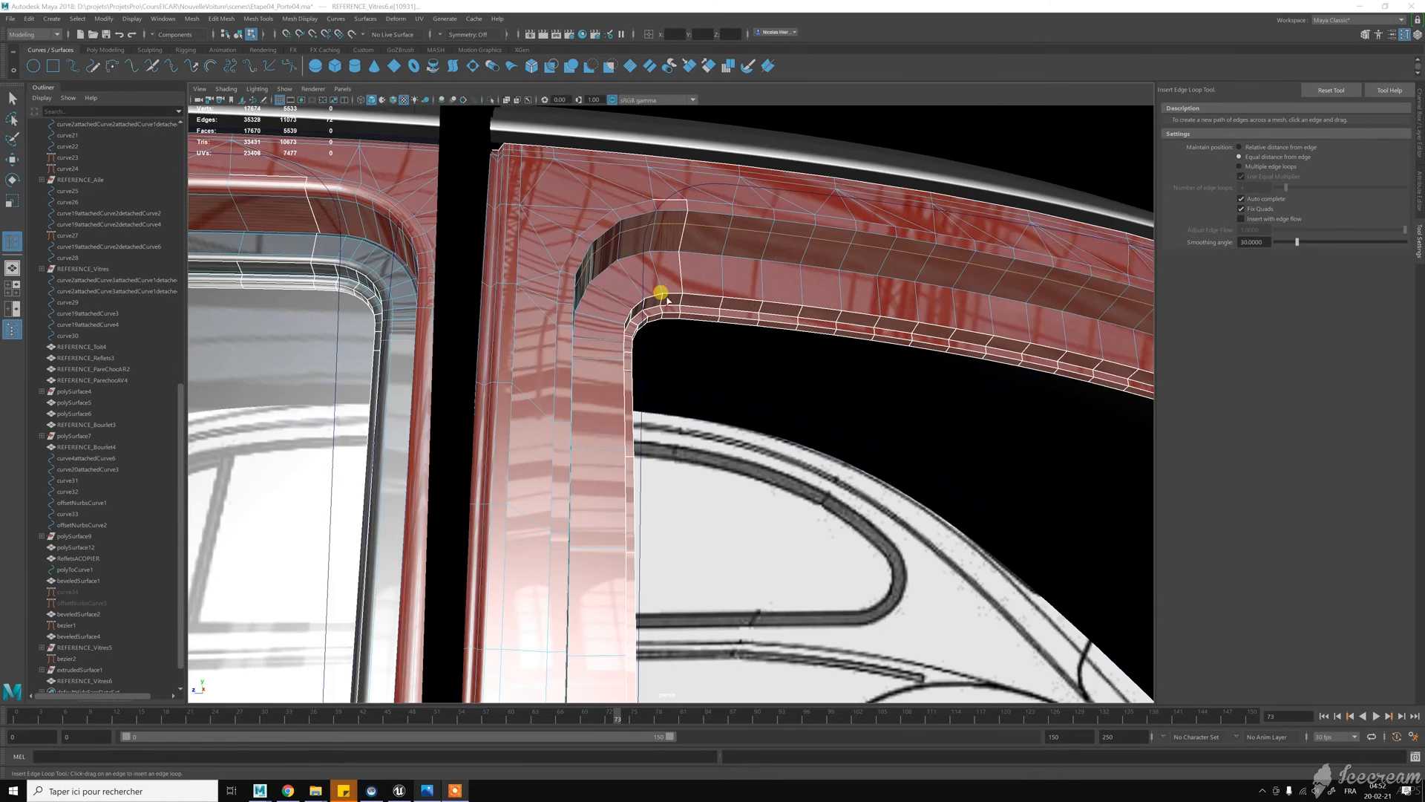
pyautogui.scroll(2, 660, 289)
pyautogui.keyDown('alt'); pyautogui.moveTo(682, 293); pyautogui.dragTo(683, 300, button='middle'); pyautogui.keyUp('alt')
pyautogui.keyDown('alt'); pyautogui.scroll(3, 683, 301); pyautogui.keyUp('alt')
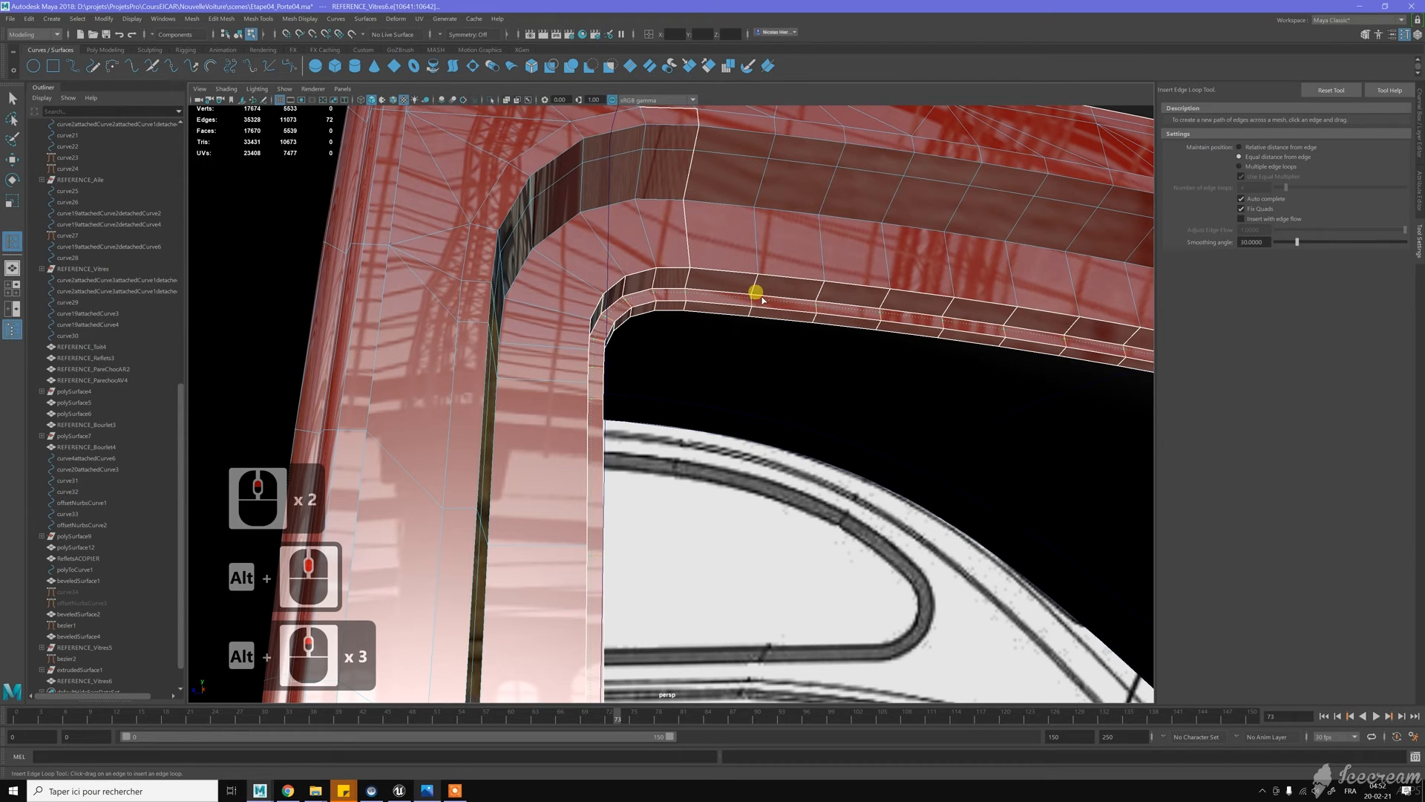
pyautogui.click(753, 293)
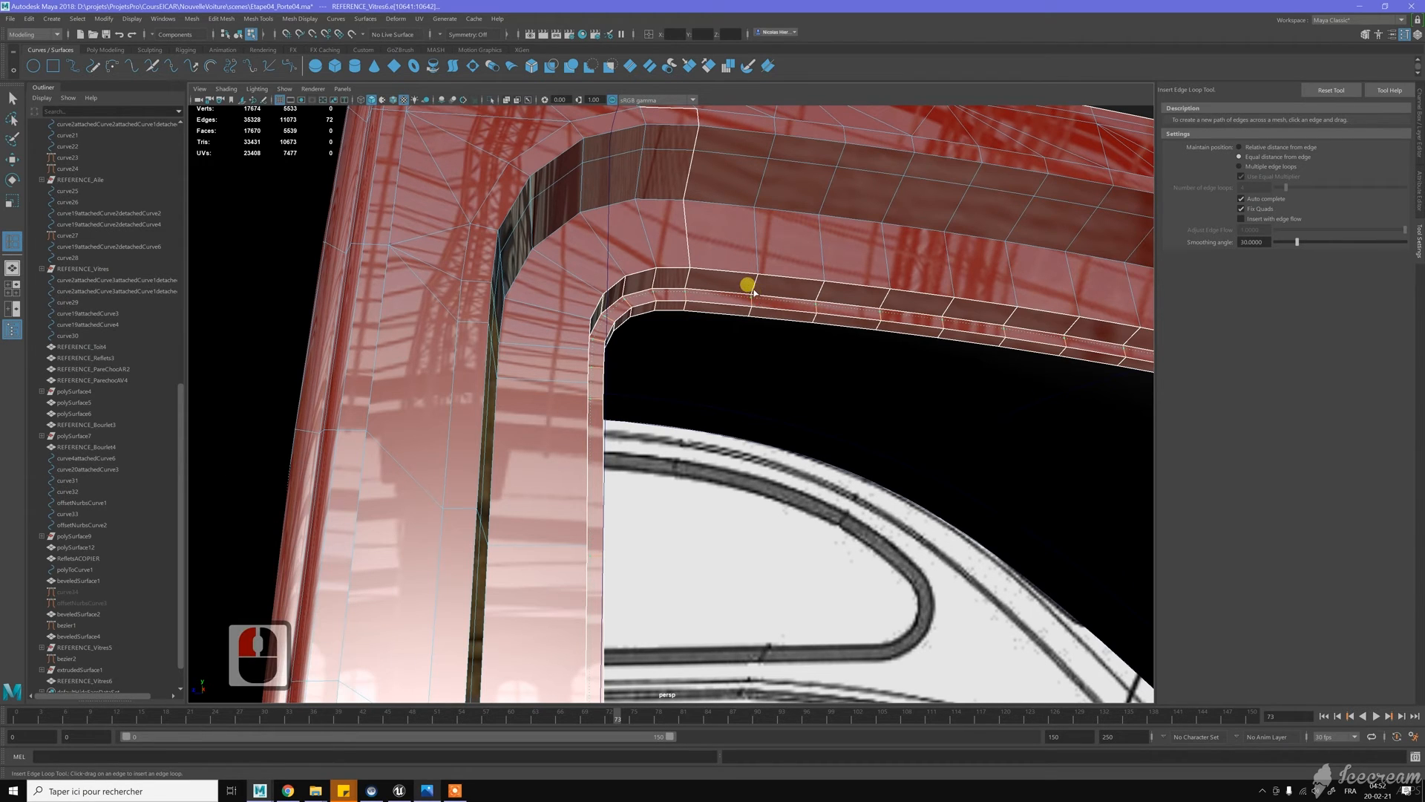
pyautogui.moveTo(754, 292); pyautogui.dragTo(751, 293)
pyautogui.moveTo(752, 292); pyautogui.dragTo(752, 292)
pyautogui.scroll(-3, 752, 293)
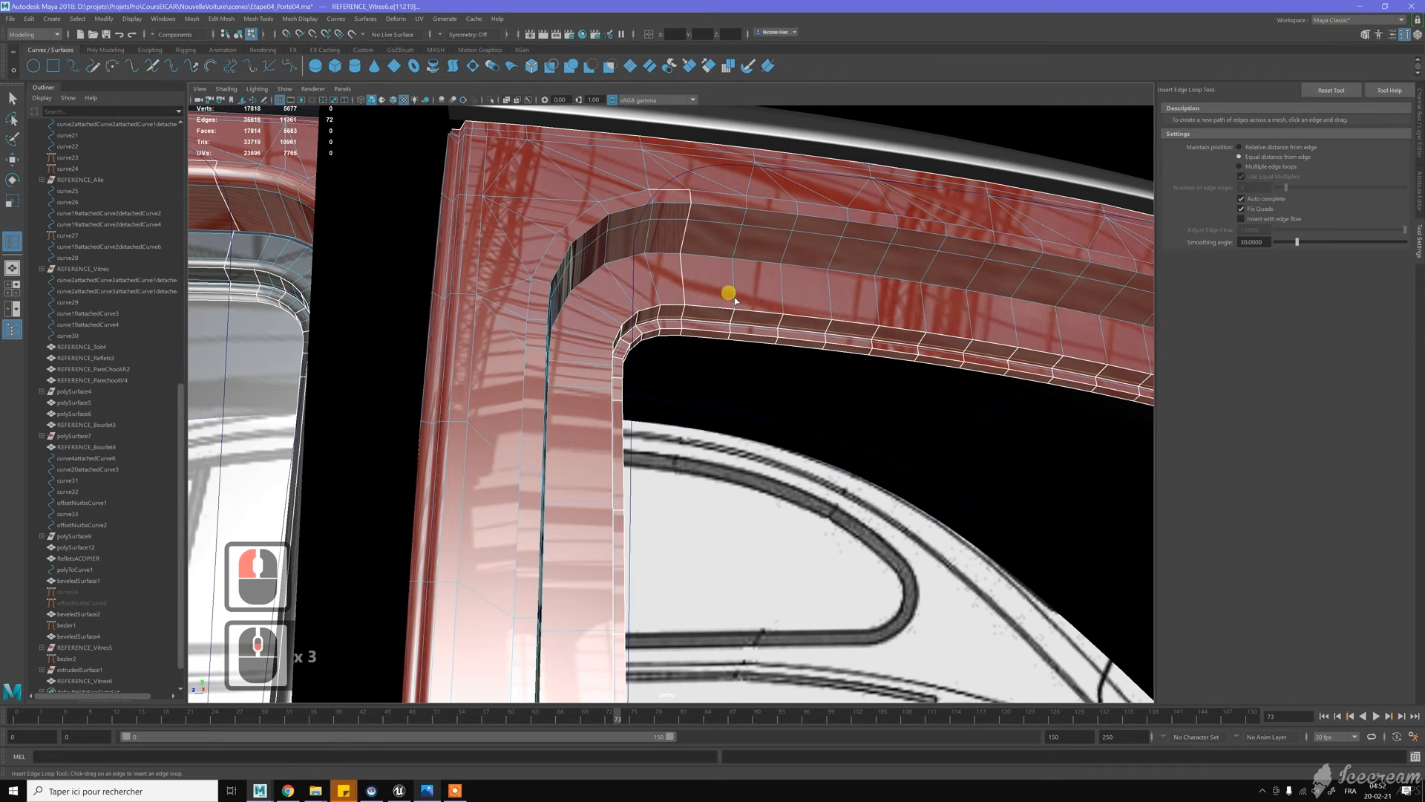
# Insert edge loops along the inner and outer borders of the flat frame face between the rim and the groove
pyautogui.moveTo(733, 297); pyautogui.dragTo(736, 297)
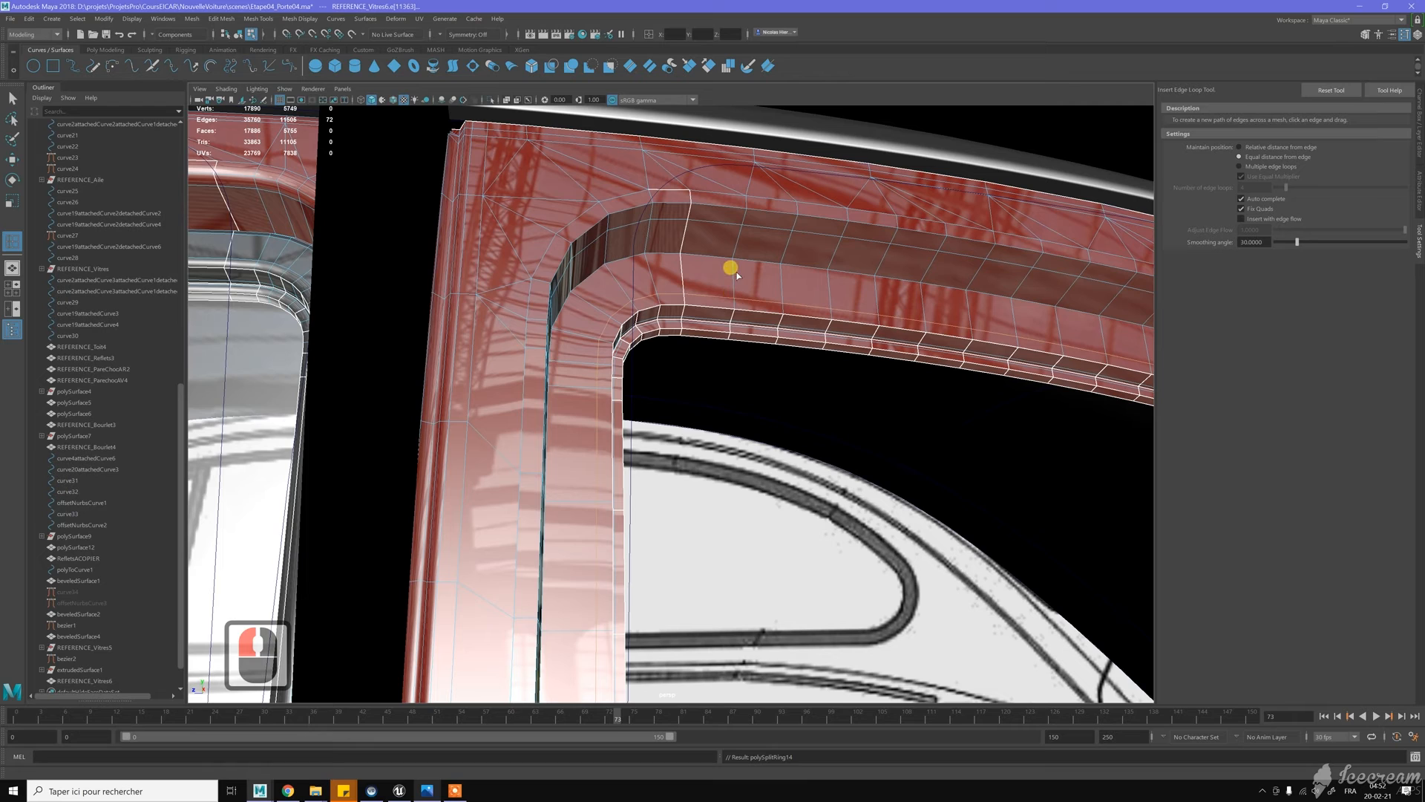
pyautogui.moveTo(731, 264); pyautogui.dragTo(312, 243)
pyautogui.scroll(-2, 450, 275)
pyautogui.keyDown('alt'); pyautogui.moveTo(450, 274); pyautogui.dragTo(483, 289); pyautogui.keyUp('alt')
pyautogui.keyDown('alt'); pyautogui.moveTo(492, 386); pyautogui.dragTo(770, 319); pyautogui.keyUp('alt')
pyautogui.keyDown('alt'); pyautogui.moveTo(775, 320); pyautogui.dragTo(904, 437, button='right'); pyautogui.keyUp('alt')
pyautogui.keyDown('alt'); pyautogui.moveTo(794, 334); pyautogui.dragTo(652, 274); pyautogui.keyUp('alt')
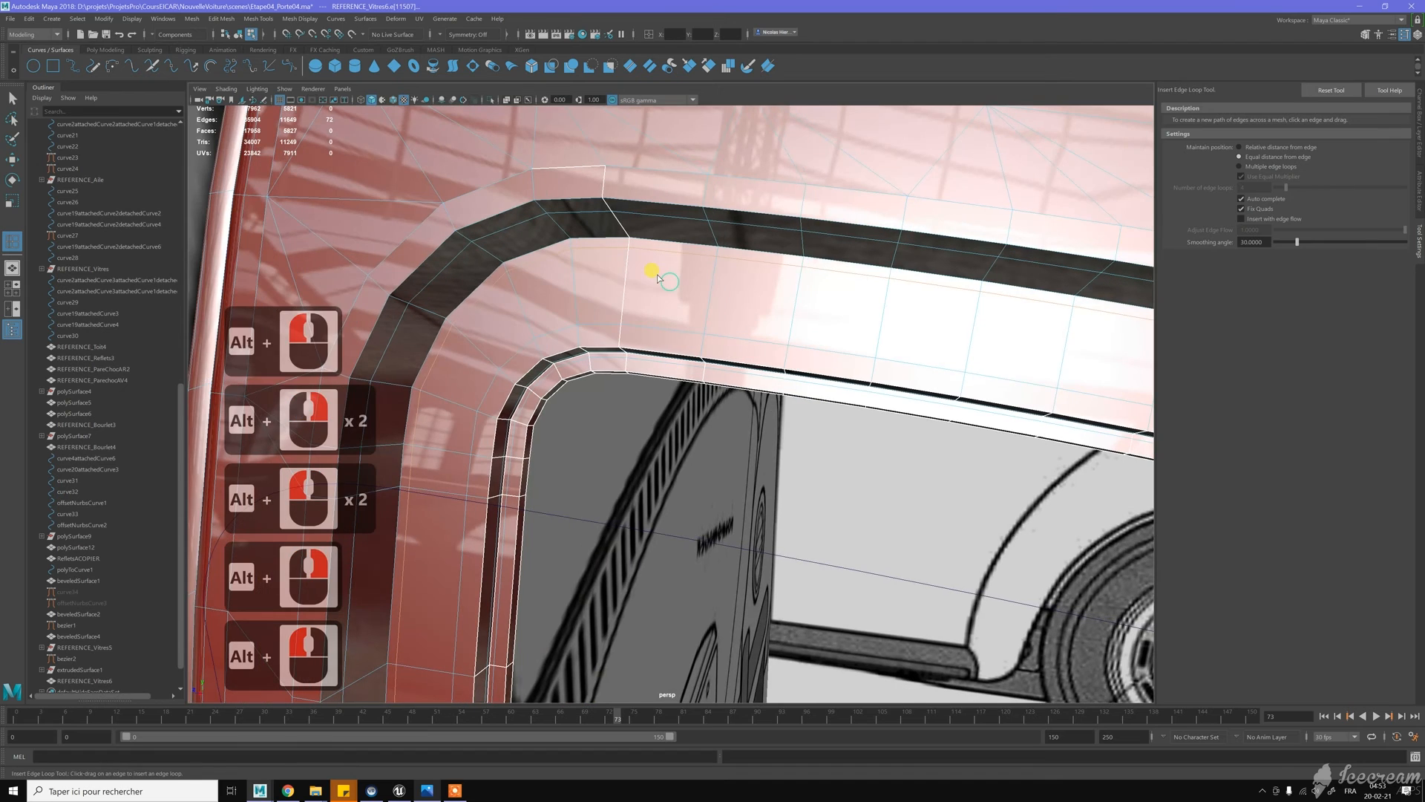
# Insert an edge loop at the frame face's groove border and move the border loop slightly using Relative step snap at 1.00
pyautogui.click(623, 238)
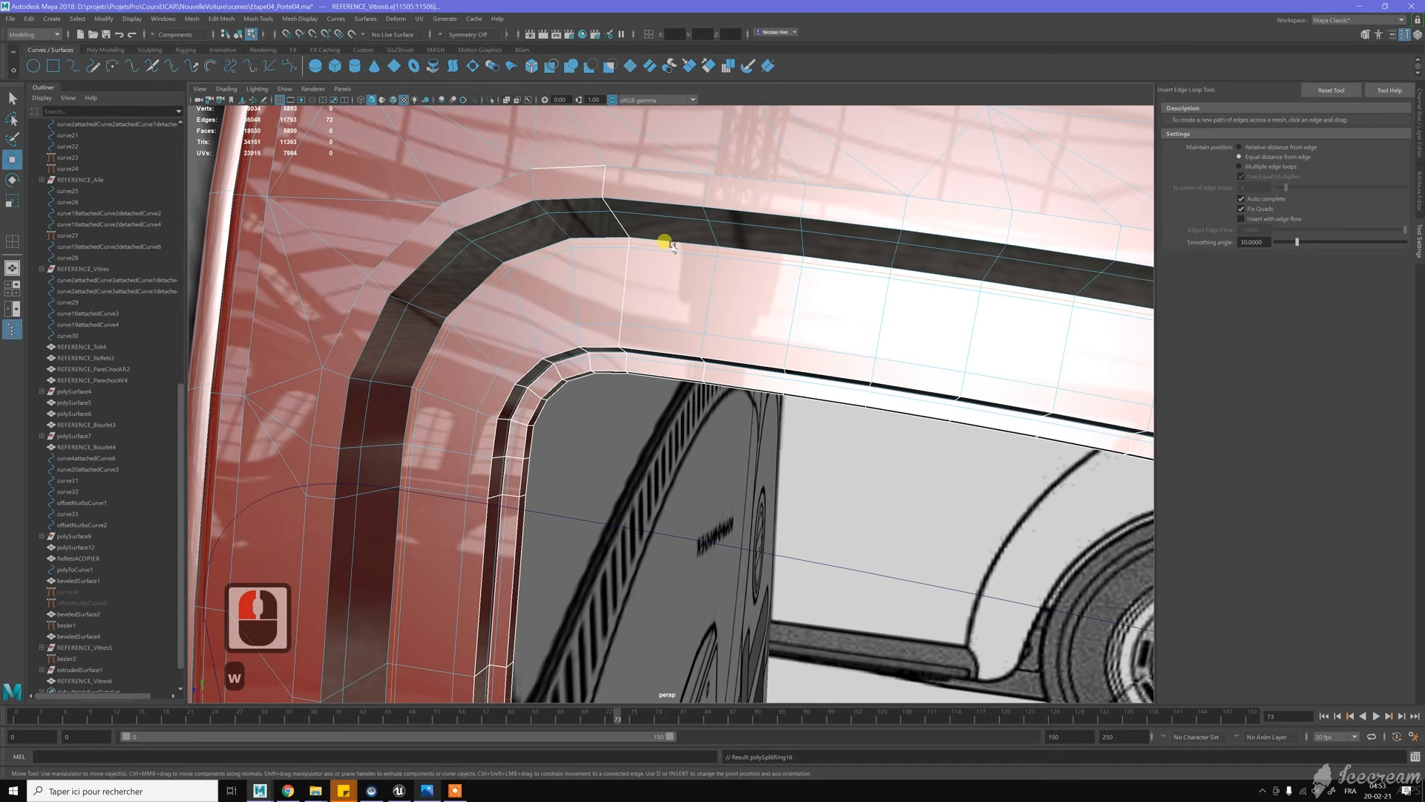
pyautogui.press('w')
pyautogui.click(665, 239)
pyautogui.doubleClick(665, 239)
pyautogui.scroll(-15, 653, 286)
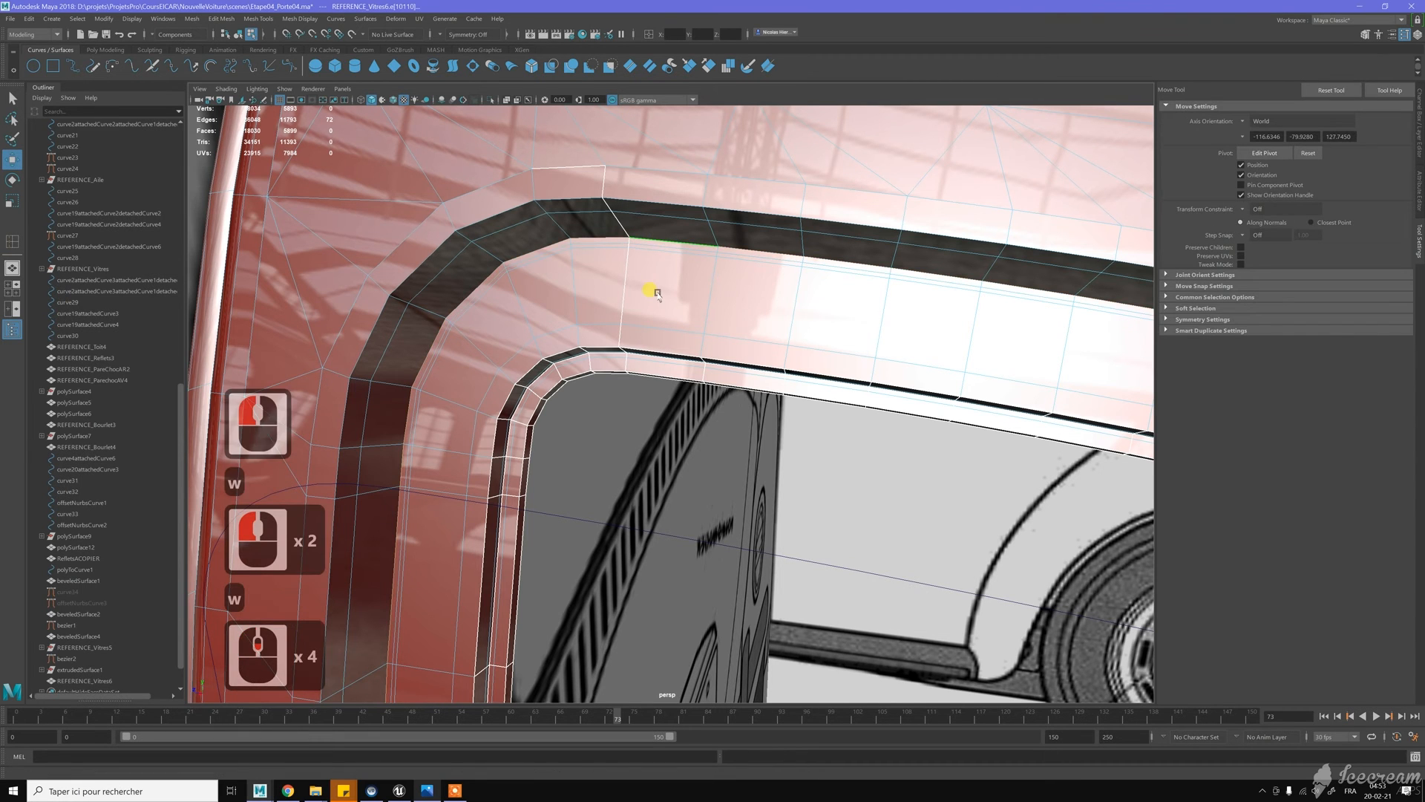
pyautogui.keyDown('alt'); pyautogui.moveTo(690, 320); pyautogui.dragTo(1002, 280); pyautogui.keyUp('alt')
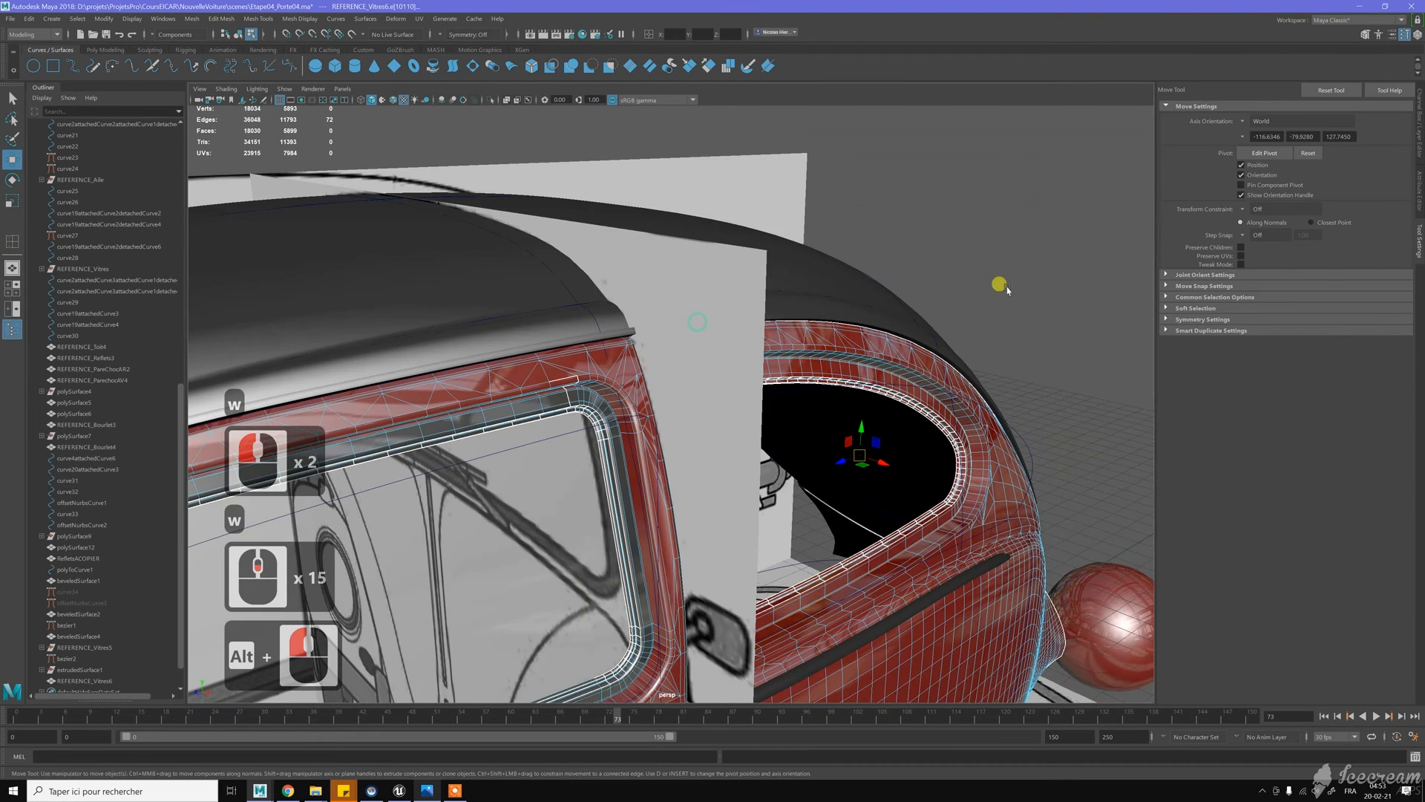
pyautogui.click(1243, 236)
pyautogui.click(1254, 246)
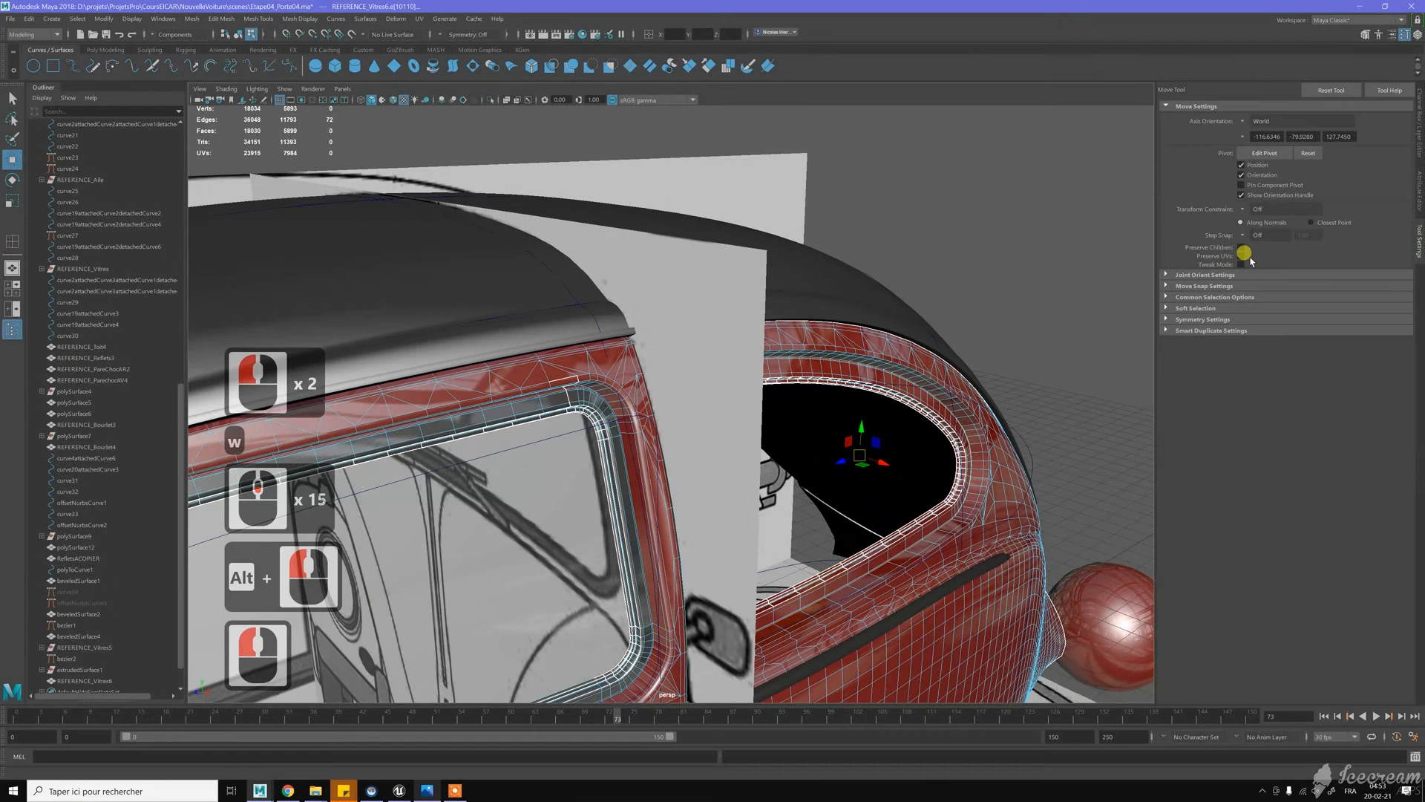
pyautogui.keyDown('alt'); pyautogui.moveTo(890, 471); pyautogui.dragTo(858, 412, button='middle'); pyautogui.keyUp('alt')
pyautogui.keyDown('alt'); pyautogui.moveTo(858, 412); pyautogui.dragTo(991, 515, button='right'); pyautogui.keyUp('alt')
pyautogui.moveTo(952, 398); pyautogui.dragTo(923, 409)
# Assign the existing grey metallic material to the rear side window's inner rim and flat frame face, growing the rim's face-loop selection three times
pyautogui.keyDown('alt'); pyautogui.moveTo(980, 340); pyautogui.dragTo(705, 296); pyautogui.keyUp('alt')
pyautogui.press('w')
pyautogui.keyDown('alt'); pyautogui.moveTo(706, 297); pyautogui.dragTo(684, 314, button='middle'); pyautogui.keyUp('alt')
pyautogui.moveTo(684, 314)
pyautogui.keyDown('alt'); pyautogui.mouseDown(button='right')
pyautogui.moveTo(653, 296)
pyautogui.moveTo(706, 319)
pyautogui.moveTo(689, 308)
pyautogui.mouseUp(button='right'); pyautogui.keyUp('alt')
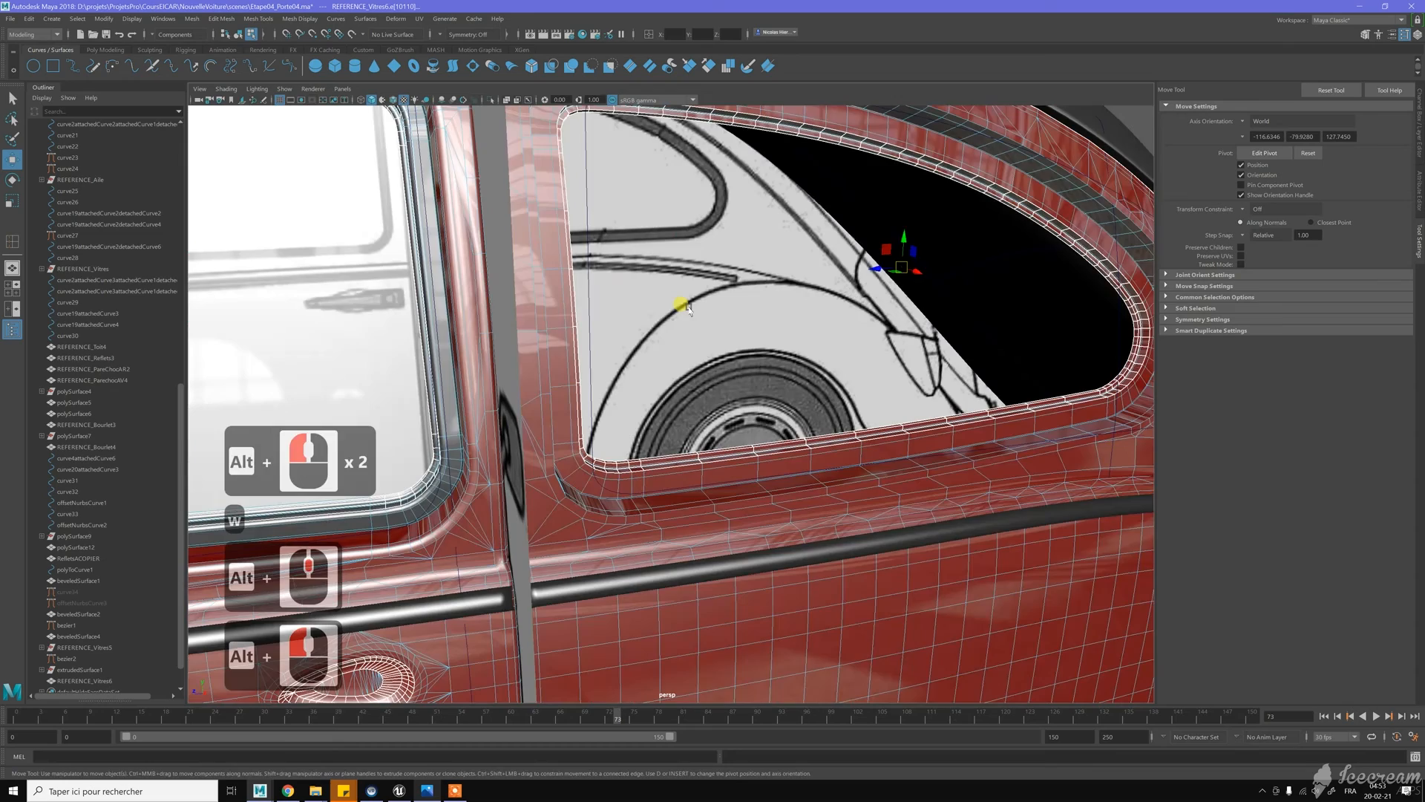
pyautogui.keyDown('alt'); pyautogui.moveTo(688, 306); pyautogui.dragTo(659, 423, button='middle'); pyautogui.keyUp('alt')
pyautogui.keyDown('alt'); pyautogui.moveTo(659, 423); pyautogui.dragTo(646, 422); pyautogui.keyUp('alt')
pyautogui.press('w')
pyautogui.click(655, 246)
pyautogui.rightClick(653, 272)
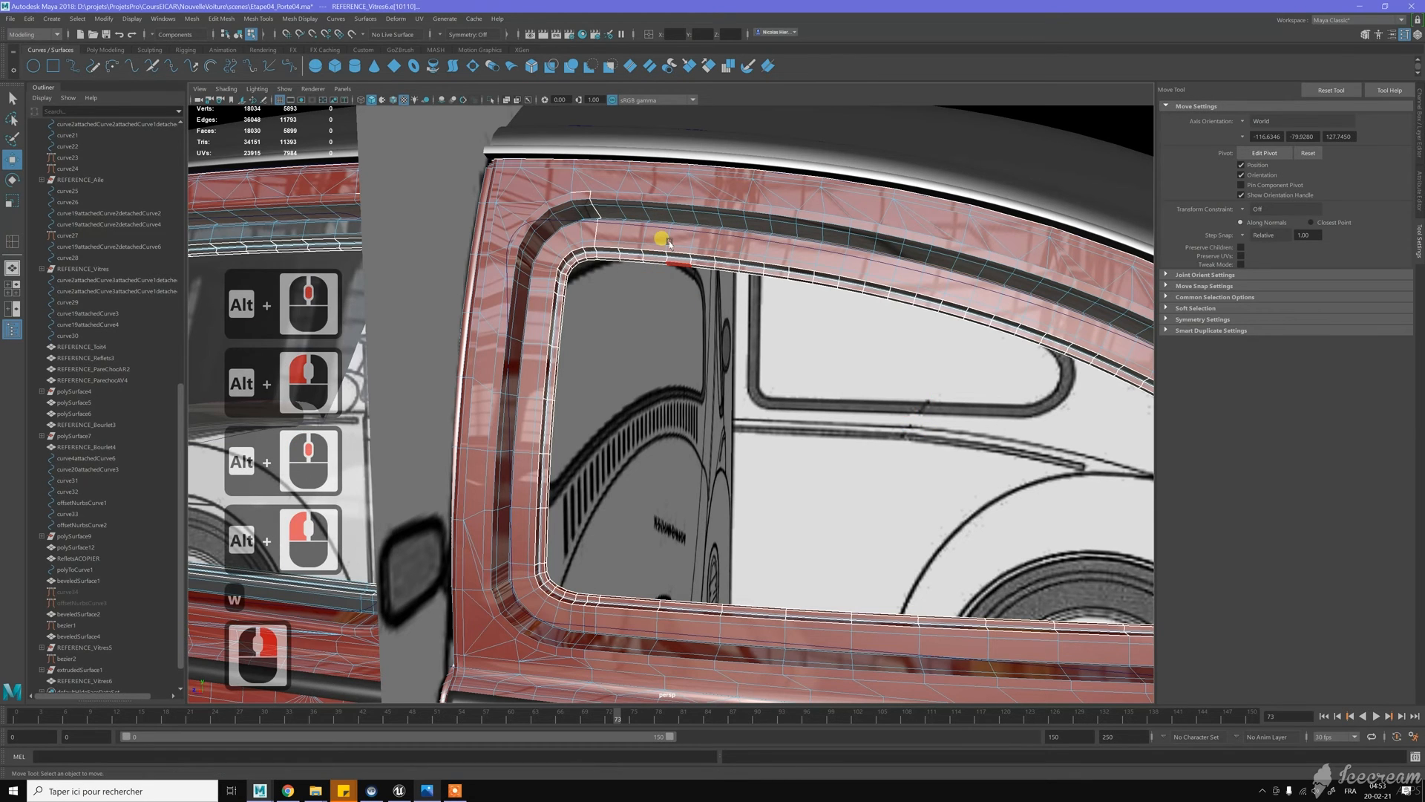
pyautogui.click(692, 254)
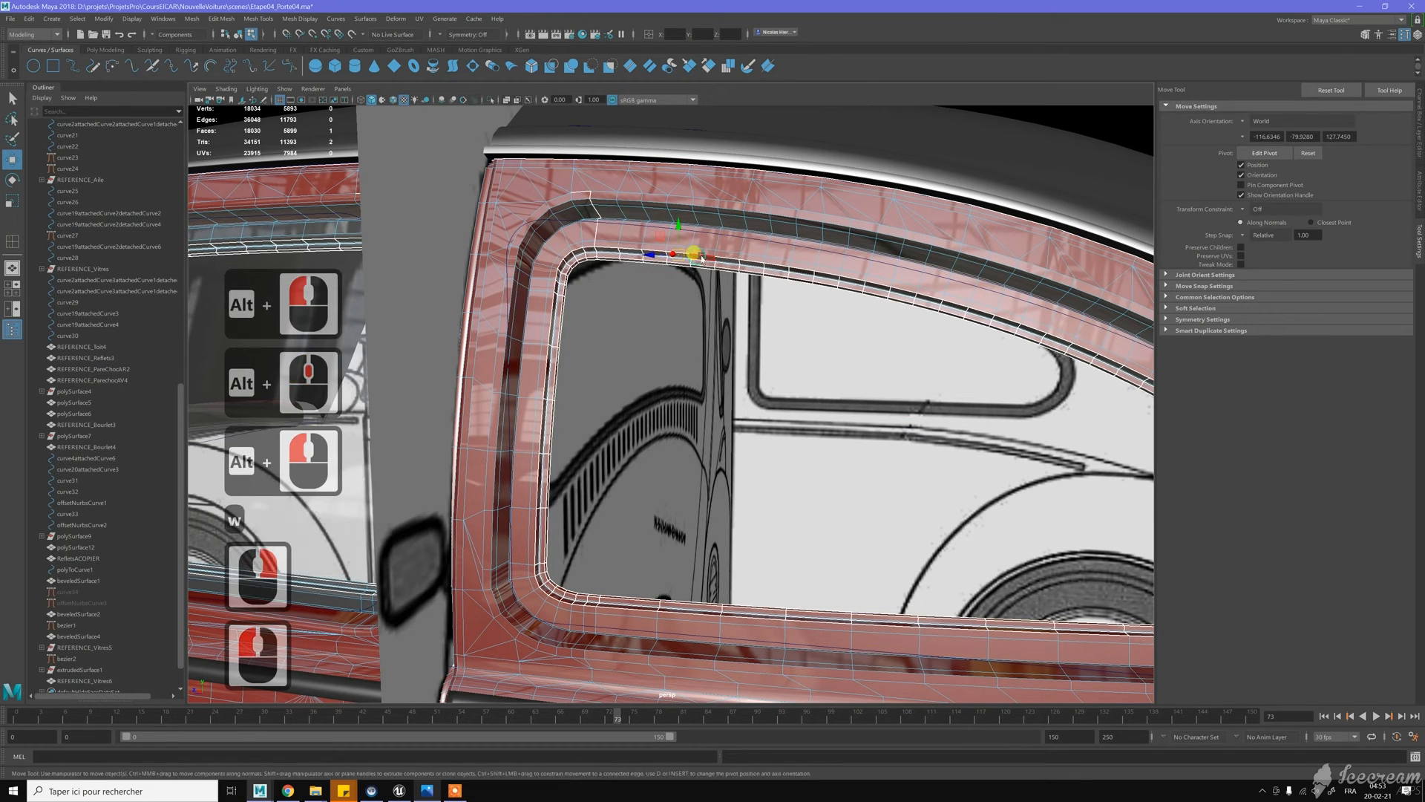
pyautogui.keyDown('shift'); pyautogui.doubleClick(702, 257); pyautogui.keyUp('shift')
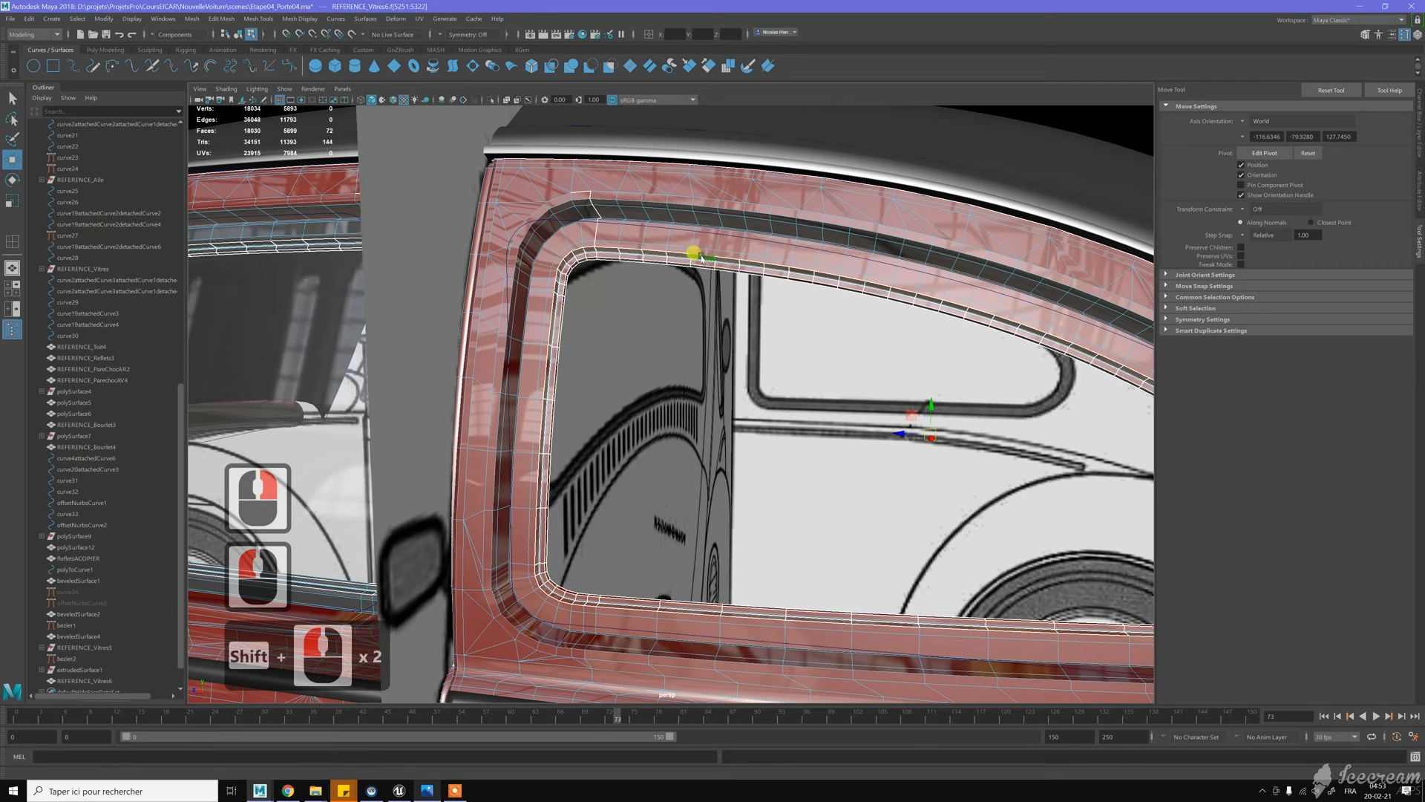
pyautogui.hotkey('shift', '.')
pyautogui.hotkey('shift', '.')
pyautogui.hotkey('shift', '.')
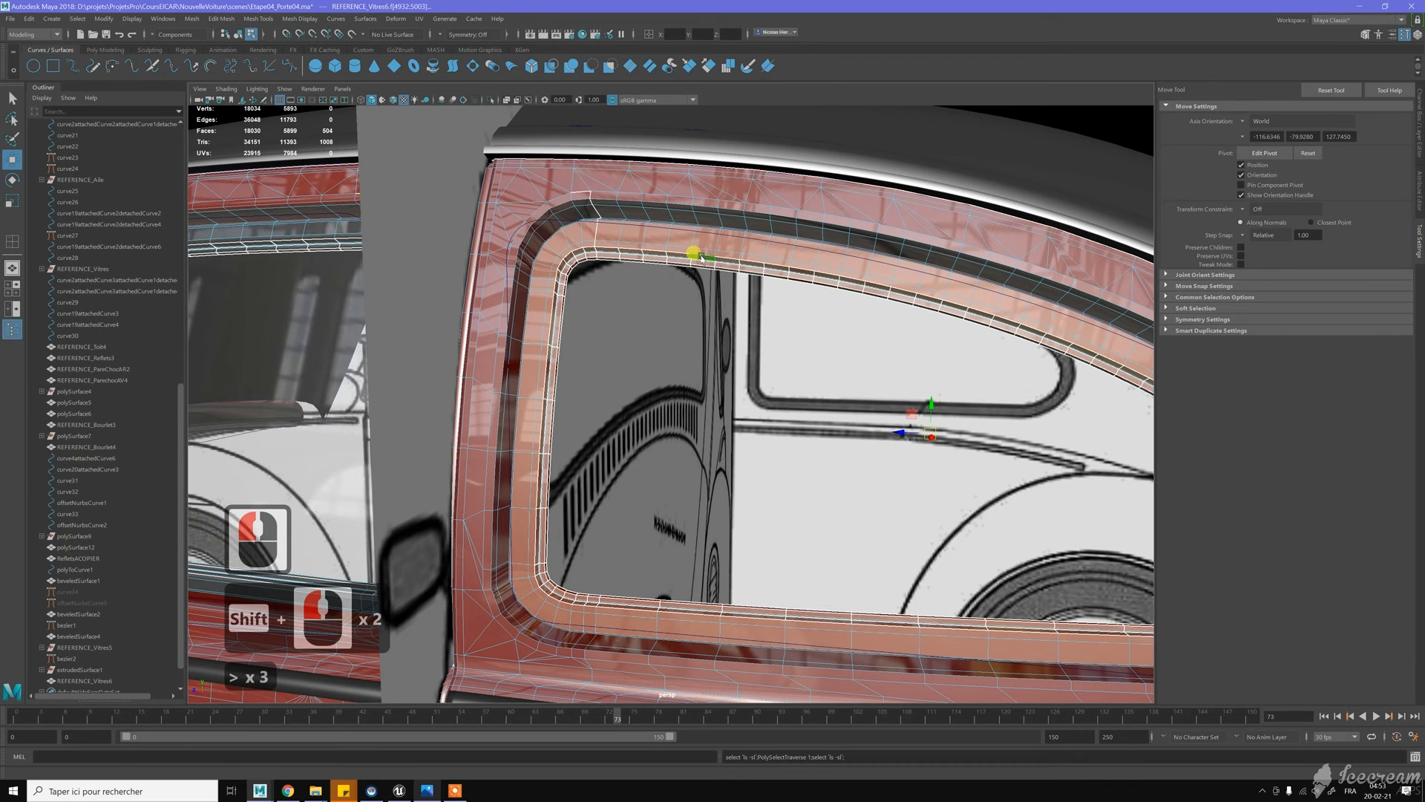
pyautogui.keyDown('alt'); pyautogui.moveTo(668, 242); pyautogui.dragTo(796, 451); pyautogui.keyUp('alt')
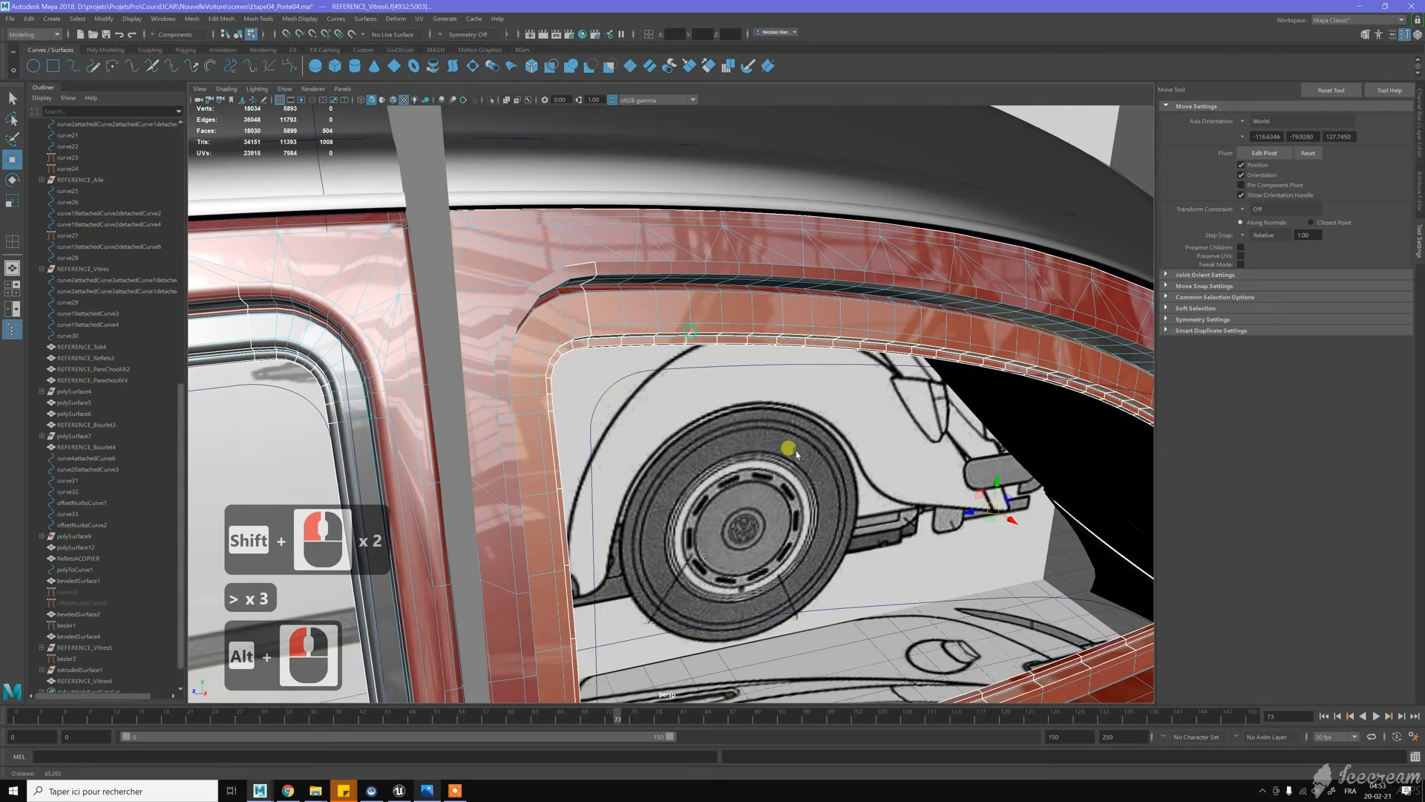
pyautogui.keyDown('alt'); pyautogui.moveTo(796, 453); pyautogui.dragTo(786, 423, button='middle'); pyautogui.keyUp('alt')
pyautogui.keyDown('alt'); pyautogui.moveTo(787, 424); pyautogui.dragTo(758, 356, button='right'); pyautogui.keyUp('alt')
pyautogui.keyDown('alt'); pyautogui.moveTo(758, 356); pyautogui.dragTo(730, 362); pyautogui.keyUp('alt')
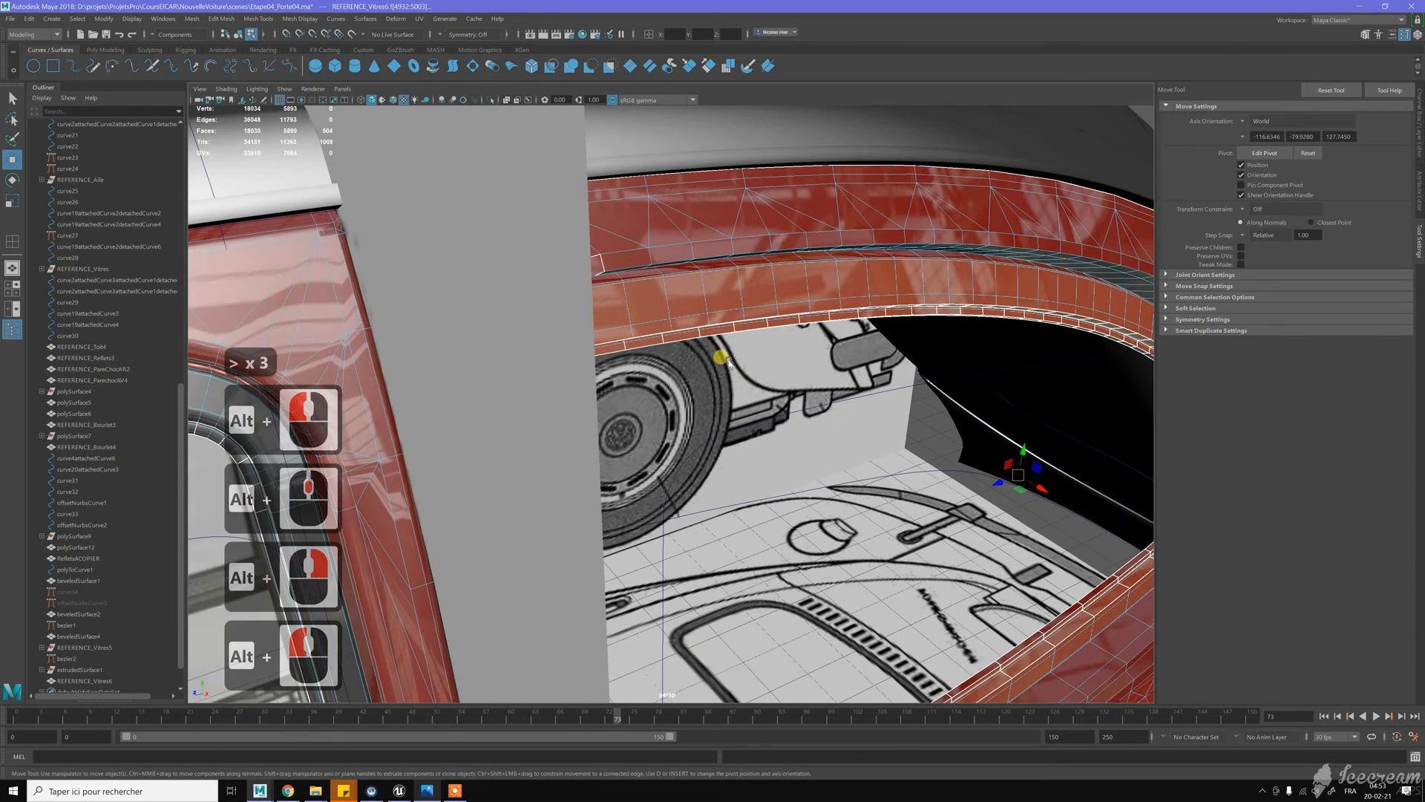
pyautogui.scroll(2, 729, 362)
pyautogui.keyDown('alt'); pyautogui.moveTo(604, 302); pyautogui.dragTo(671, 310, button='middle'); pyautogui.keyUp('alt')
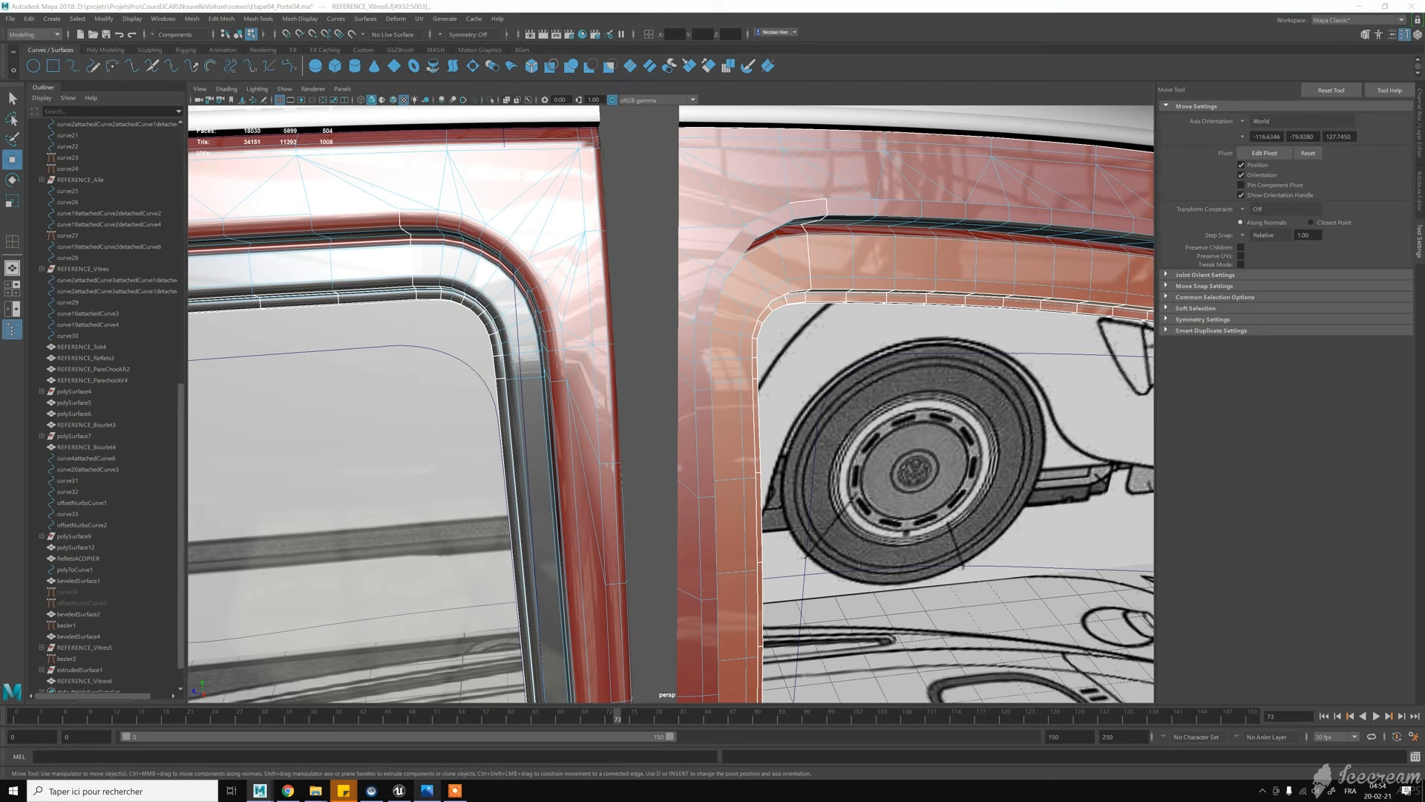
pyautogui.doubleClick(915, 274)
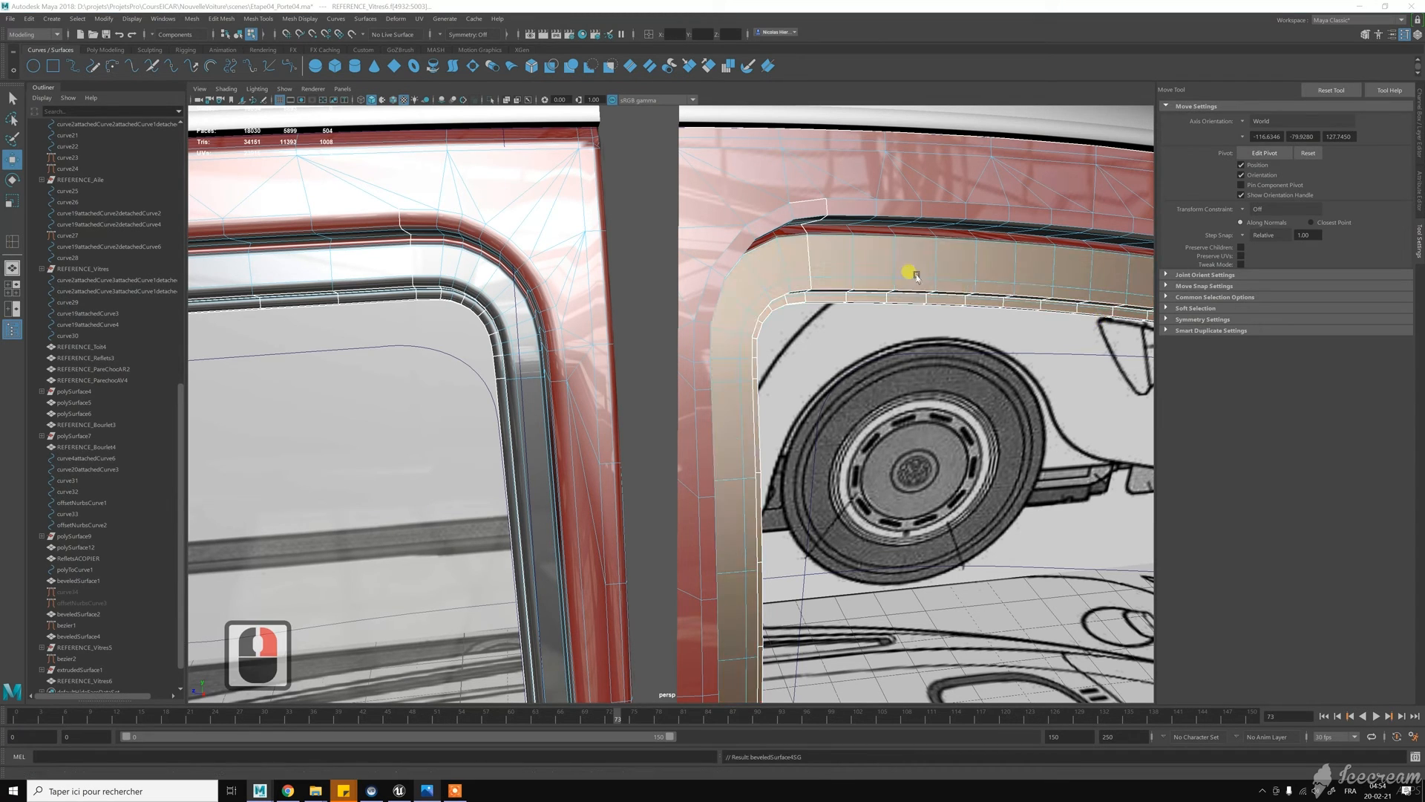
# Assign the Chrome1 material to the red face loop between the door window's frame and its groove, and return to object selection
pyautogui.keyDown('alt'); pyautogui.moveTo(560, 254); pyautogui.dragTo(618, 318); pyautogui.keyUp('alt')
pyautogui.keyDown('alt'); pyautogui.moveTo(618, 318); pyautogui.dragTo(654, 367, button='right'); pyautogui.keyUp('alt')
pyautogui.keyDown('alt'); pyautogui.moveTo(653, 367); pyautogui.dragTo(607, 334, button='middle'); pyautogui.keyUp('alt')
pyautogui.keyDown('alt'); pyautogui.moveTo(468, 226); pyautogui.dragTo(461, 223); pyautogui.keyUp('alt')
pyautogui.click(509, 238)
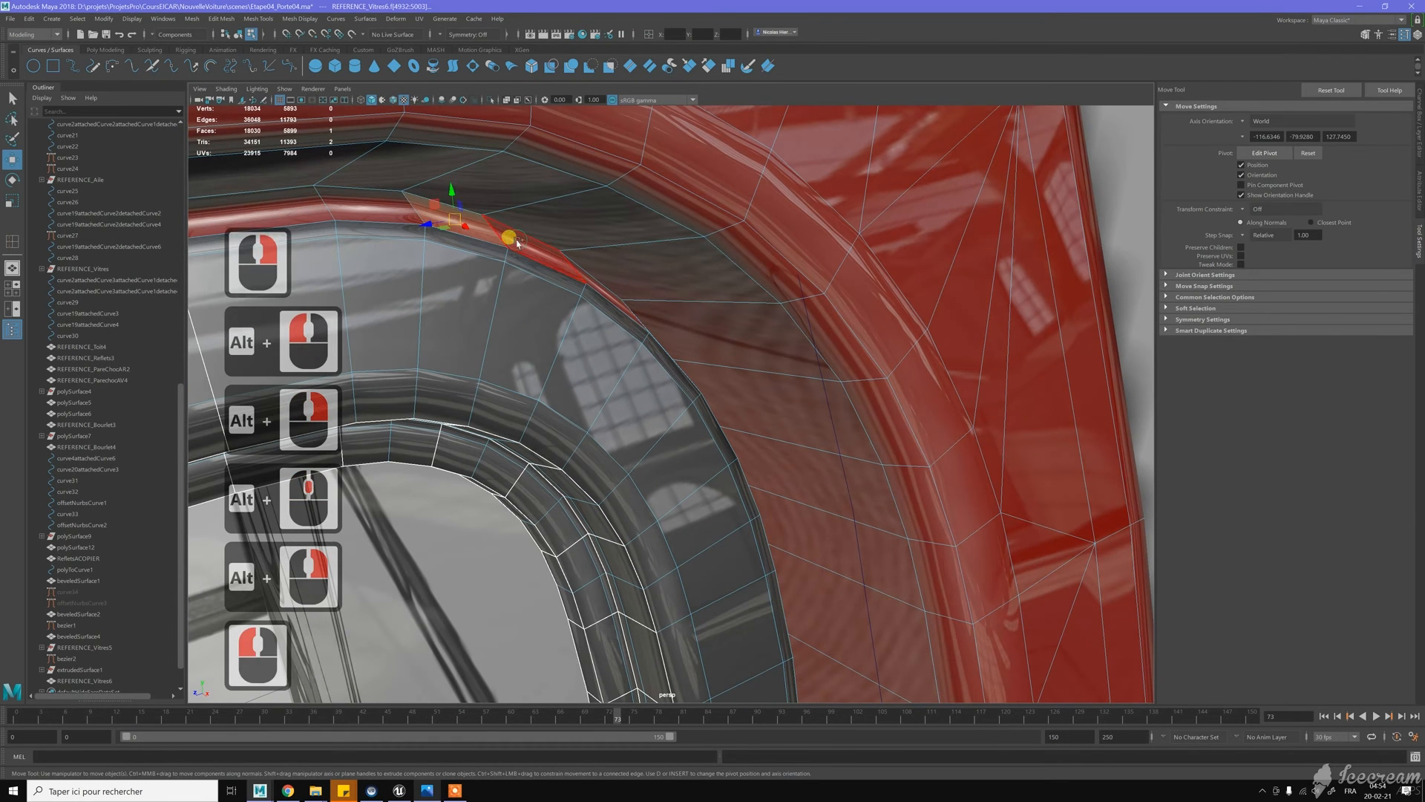
pyautogui.keyDown('shift'); pyautogui.doubleClick(853, 286); pyautogui.keyUp('shift')
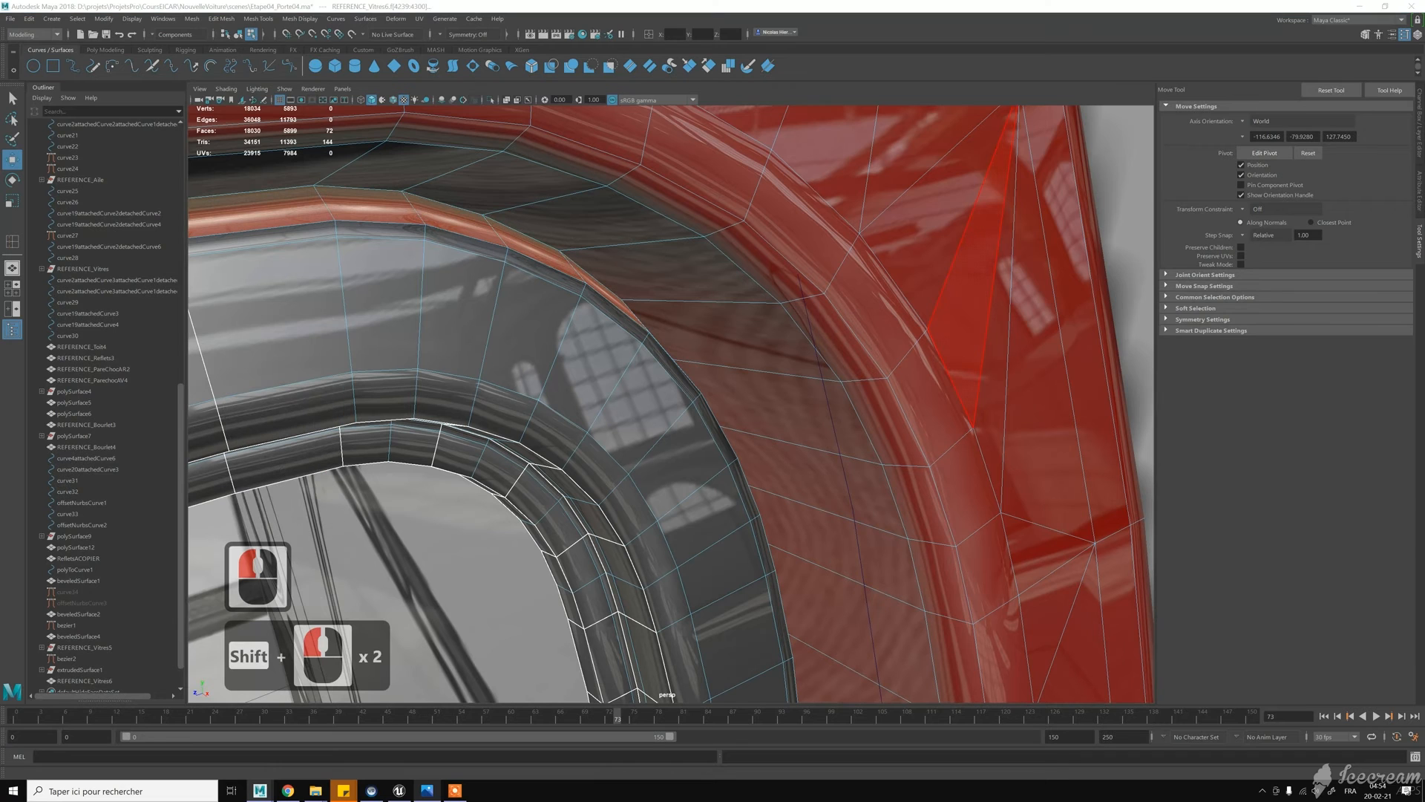
pyautogui.moveTo(853, 287); pyautogui.dragTo(969, 303, button='right')
pyautogui.scroll(-5, 562, 284)
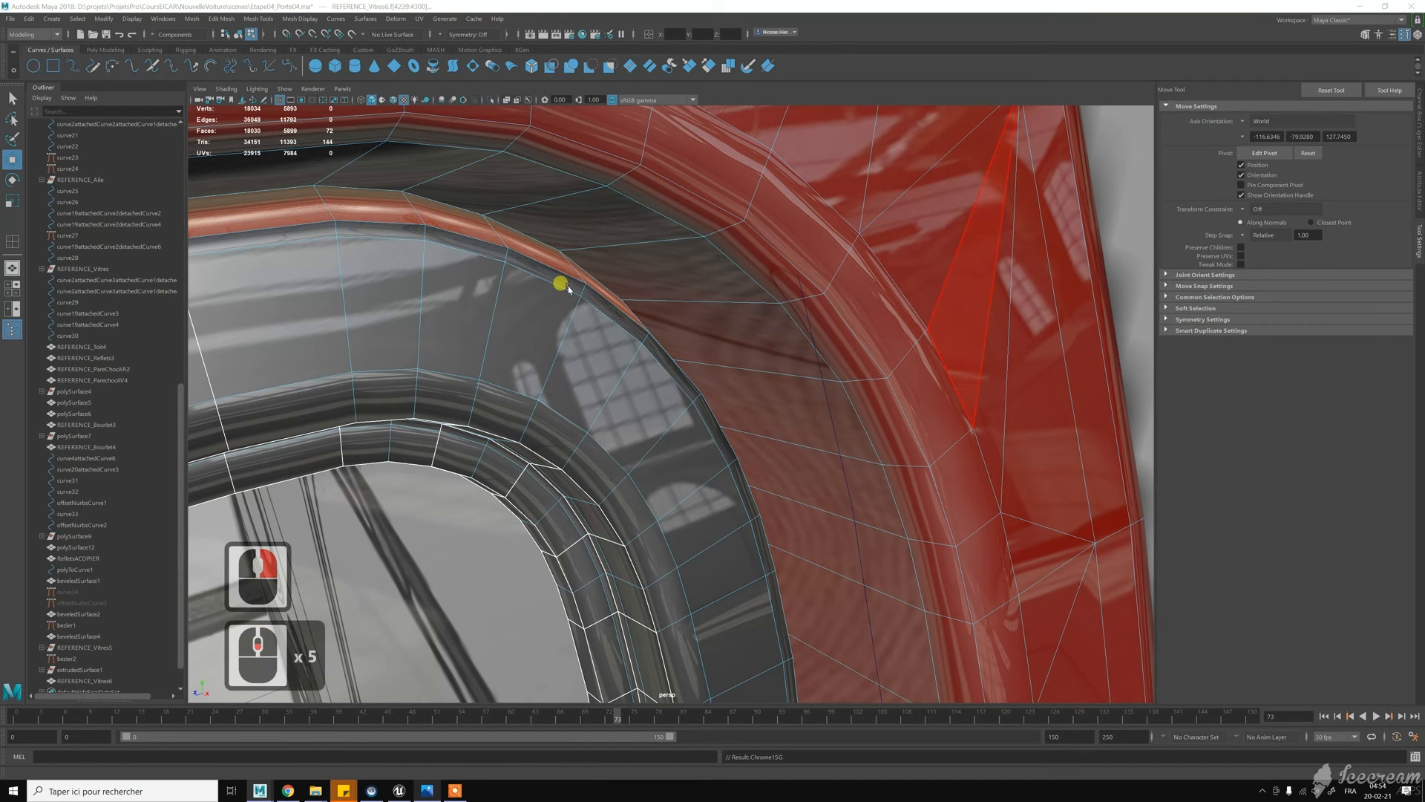
pyautogui.keyDown('alt'); pyautogui.moveTo(578, 265); pyautogui.dragTo(521, 296); pyautogui.keyUp('alt')
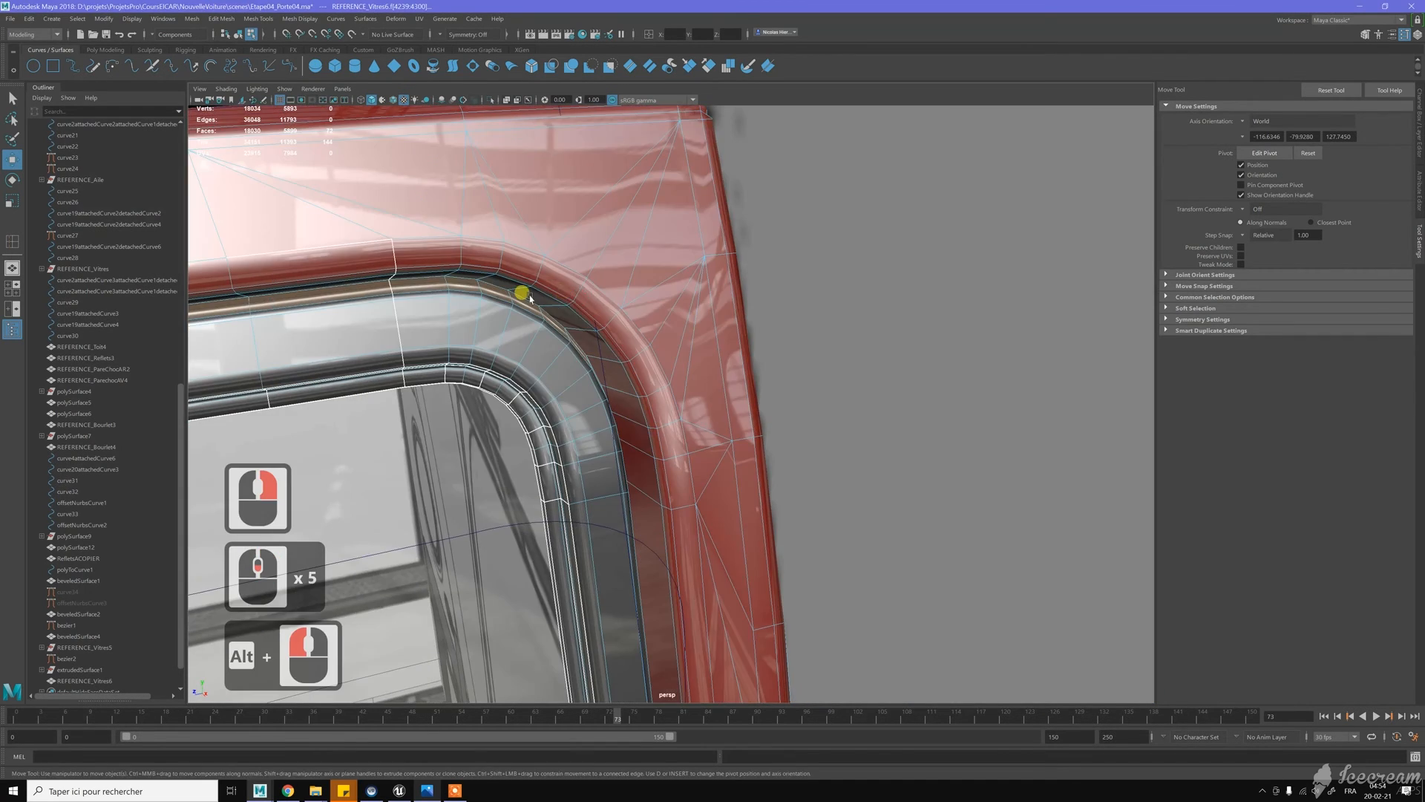
pyautogui.press('w')
pyautogui.moveTo(512, 287); pyautogui.dragTo(377, 425, button='right')
pyautogui.click(471, 320)
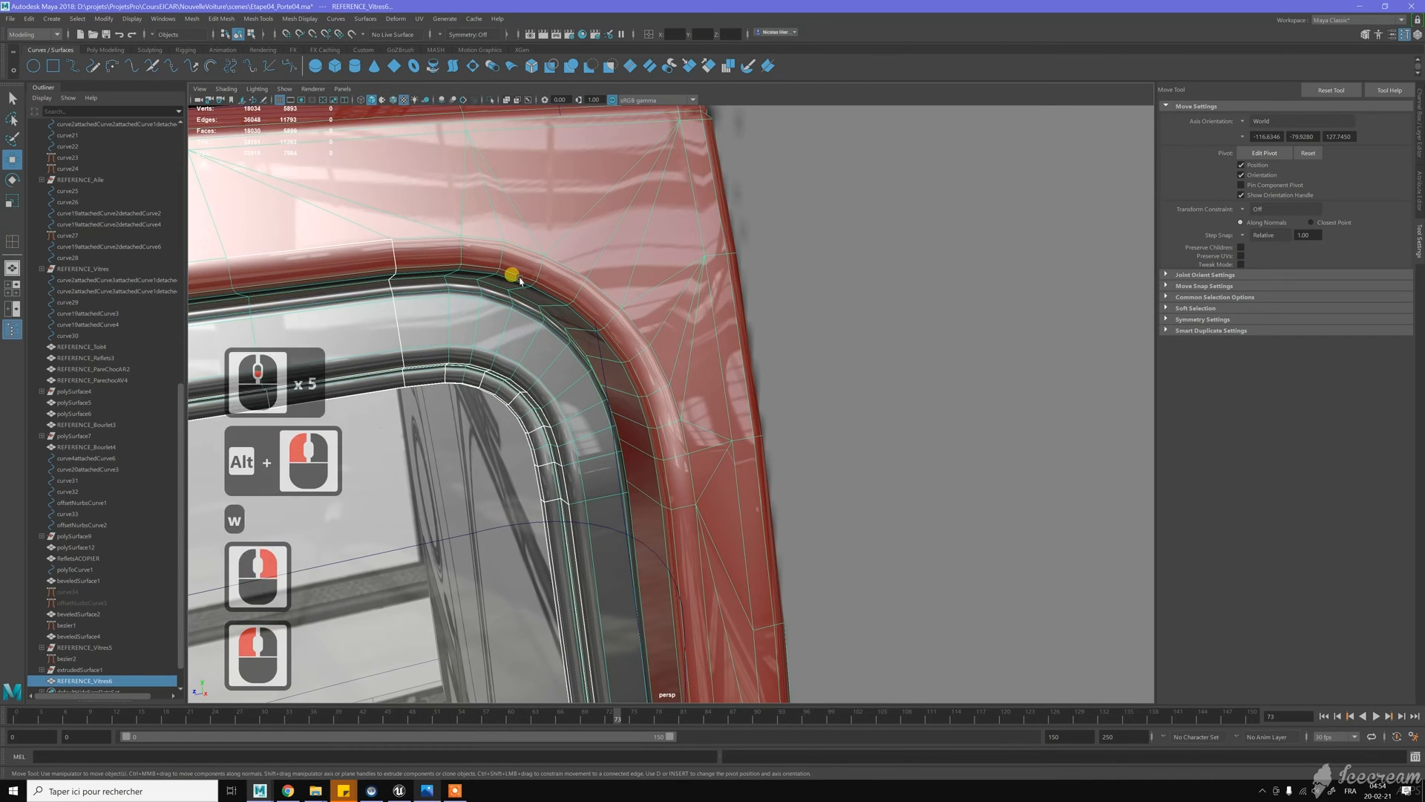
# Select the full red face loop between the rear side window's flat frame face and the groove
pyautogui.scroll(-11, 512, 278)
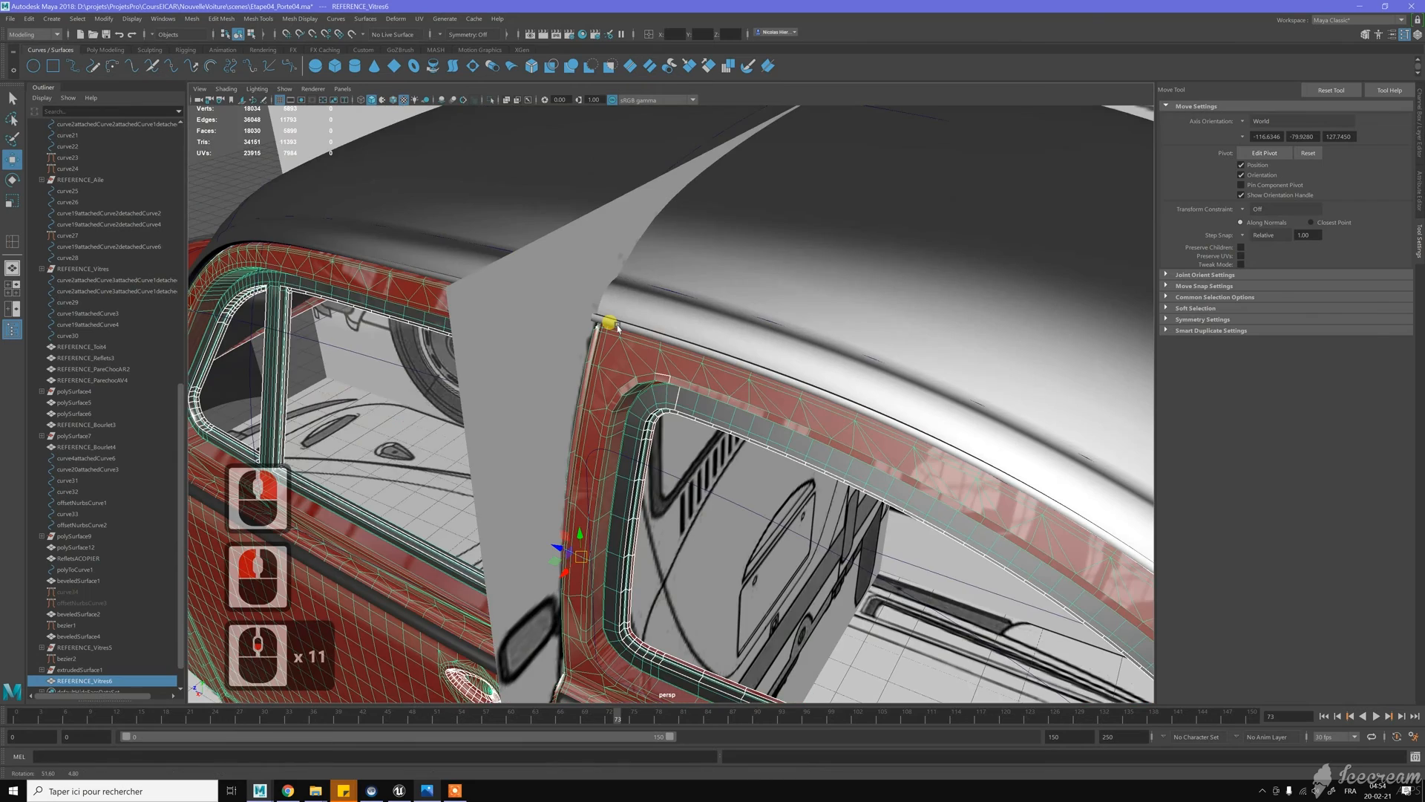
pyautogui.keyDown('alt'); pyautogui.moveTo(572, 319); pyautogui.dragTo(567, 304); pyautogui.keyUp('alt')
pyautogui.keyDown('alt'); pyautogui.moveTo(568, 304); pyautogui.dragTo(675, 360, button='middle'); pyautogui.keyUp('alt')
pyautogui.keyDown('alt'); pyautogui.moveTo(676, 360); pyautogui.dragTo(664, 326, button='right'); pyautogui.keyUp('alt')
pyautogui.keyDown('alt'); pyautogui.moveTo(664, 326); pyautogui.dragTo(656, 303); pyautogui.keyUp('alt')
pyautogui.keyDown('alt'); pyautogui.moveTo(656, 303); pyautogui.dragTo(744, 449, button='middle'); pyautogui.keyUp('alt')
pyautogui.keyDown('alt'); pyautogui.moveTo(745, 448); pyautogui.dragTo(720, 270, button='right'); pyautogui.keyUp('alt')
pyautogui.press('w')
pyautogui.rightClick(725, 274)
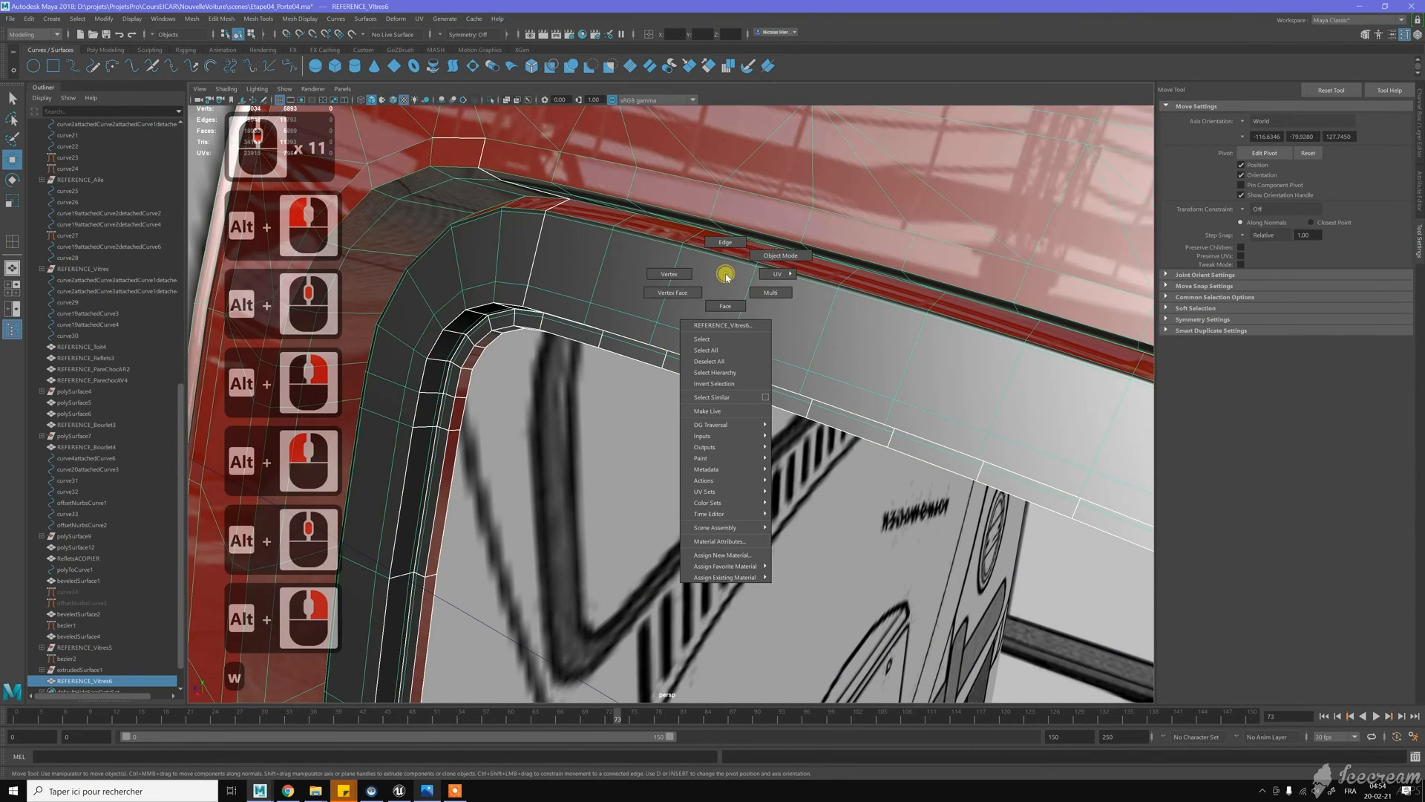
pyautogui.click(725, 242)
pyautogui.click(771, 259)
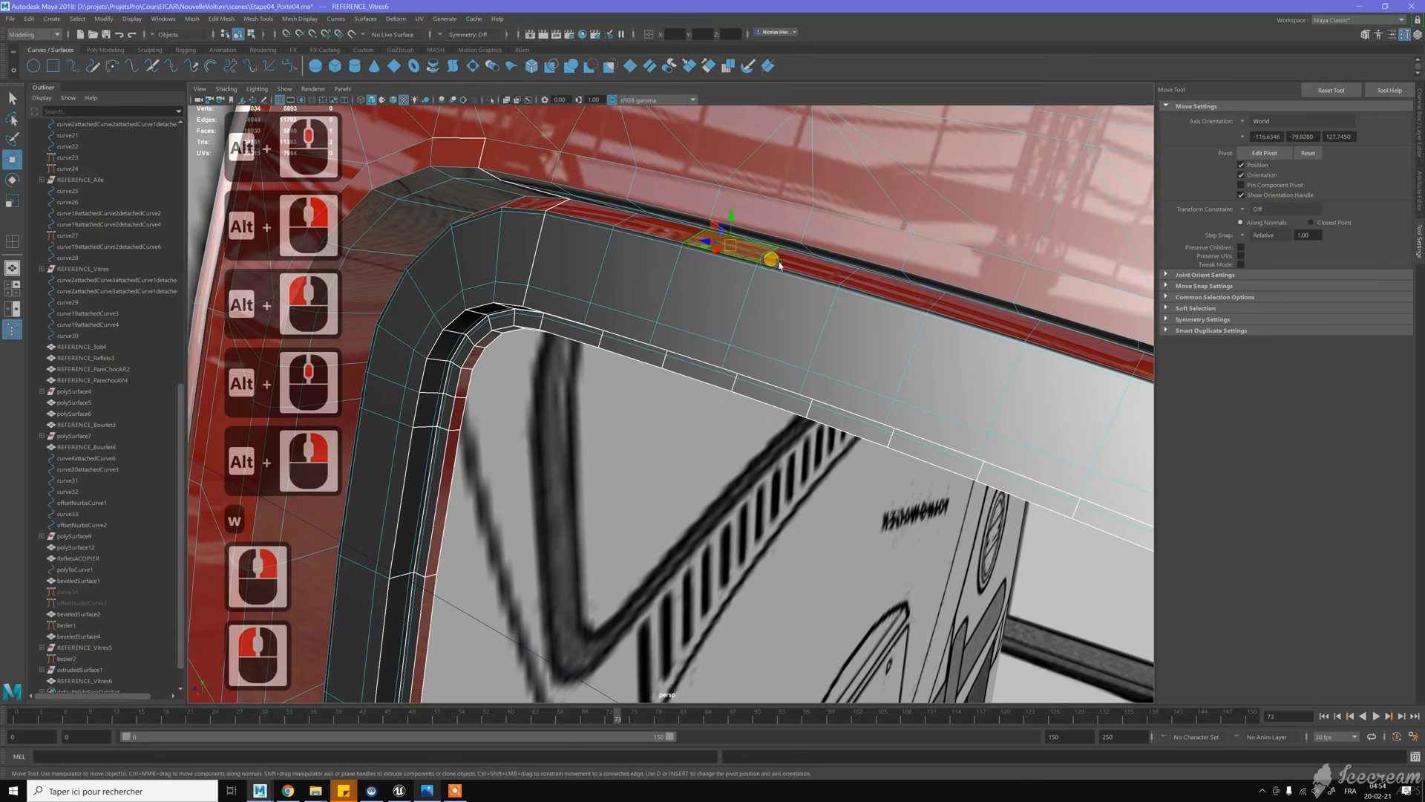
pyautogui.keyDown('shift'); pyautogui.click(779, 264); pyautogui.keyUp('shift')
pyautogui.keyDown('shift'); pyautogui.doubleClick(772, 260); pyautogui.keyUp('shift')
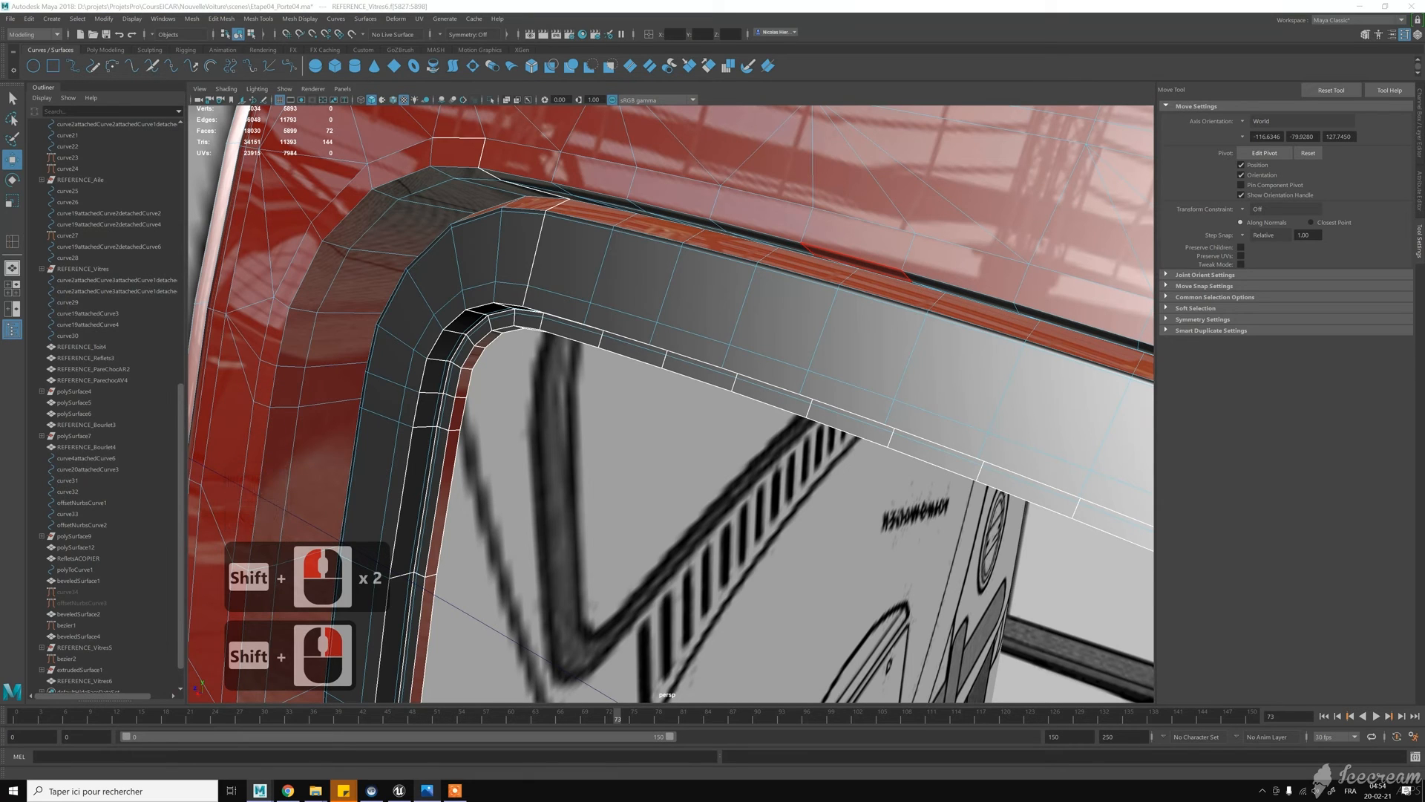
pyautogui.keyDown('shift'); pyautogui.rightClick(855, 261); pyautogui.keyUp('shift')
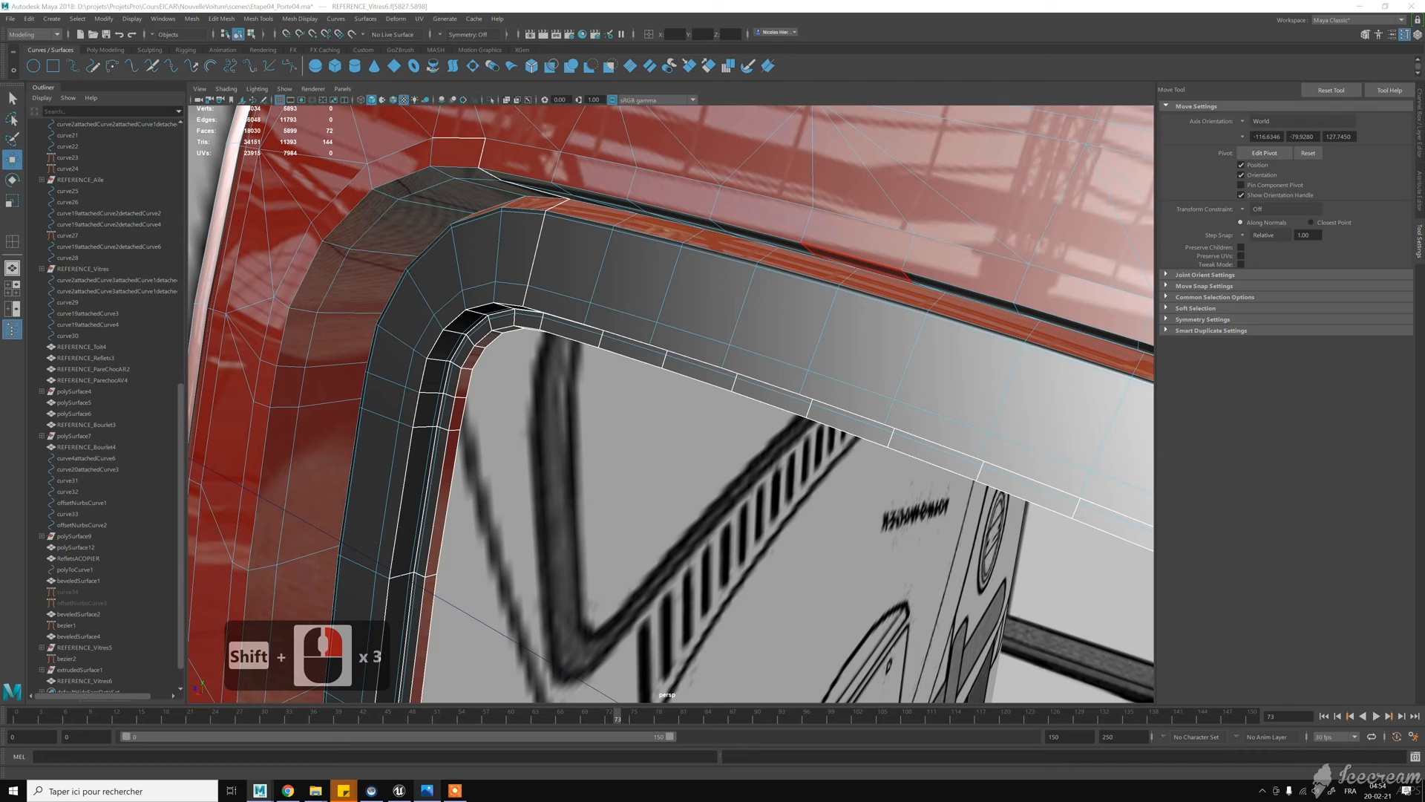
pyautogui.middleClick(855, 261)
pyautogui.press('Escape')
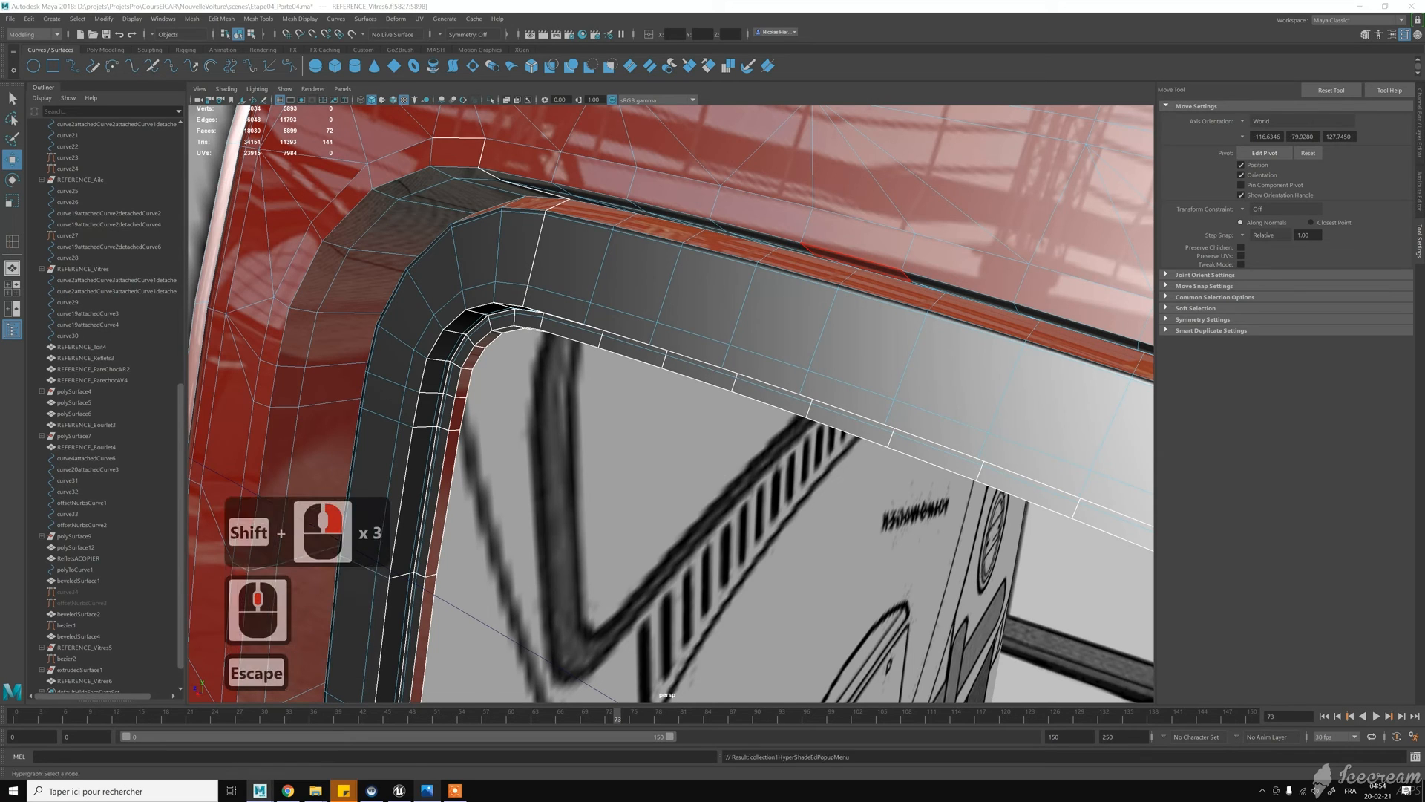
pyautogui.press('shift')
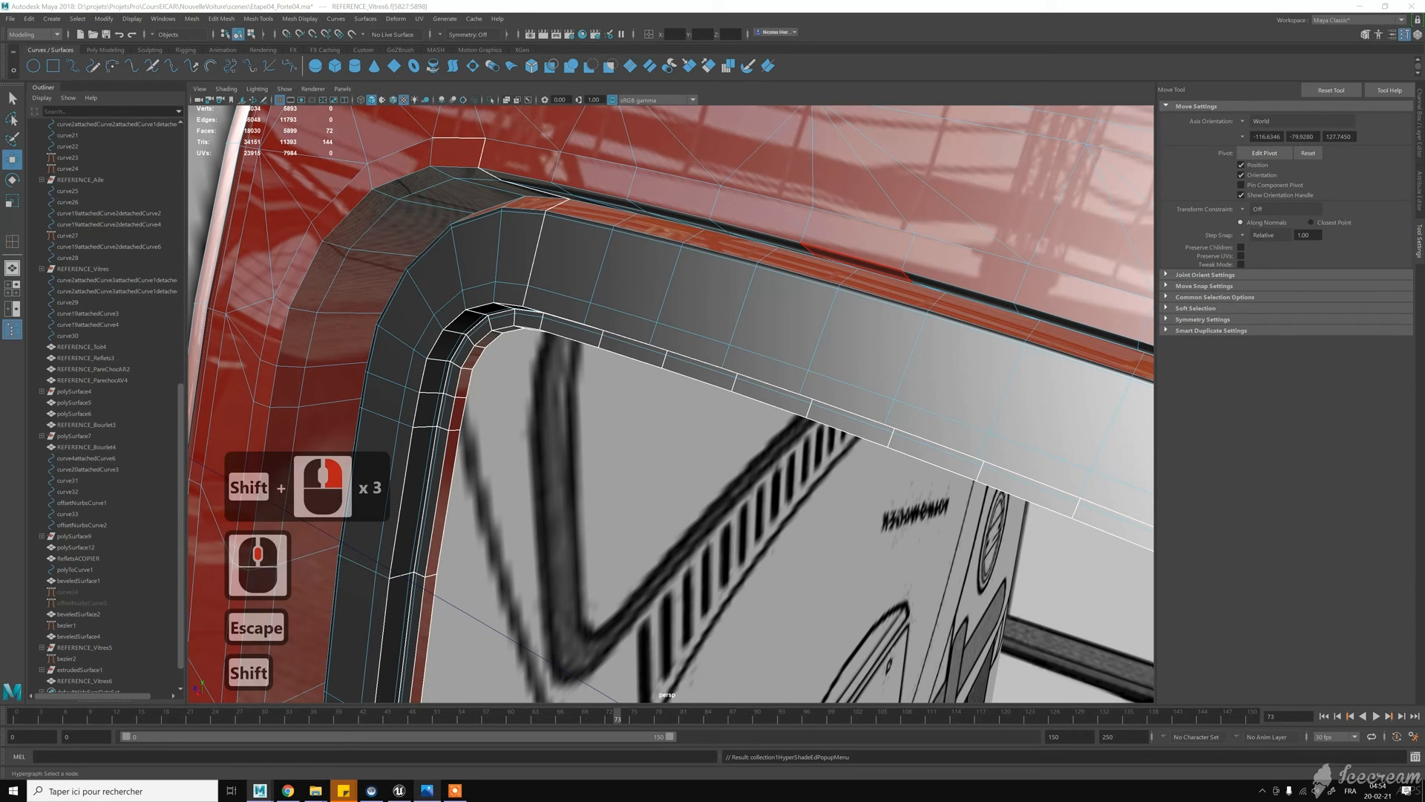
pyautogui.keyDown('shift'); pyautogui.rightClick(855, 261); pyautogui.keyUp('shift')
pyautogui.click(855, 261)
pyautogui.click(855, 261)
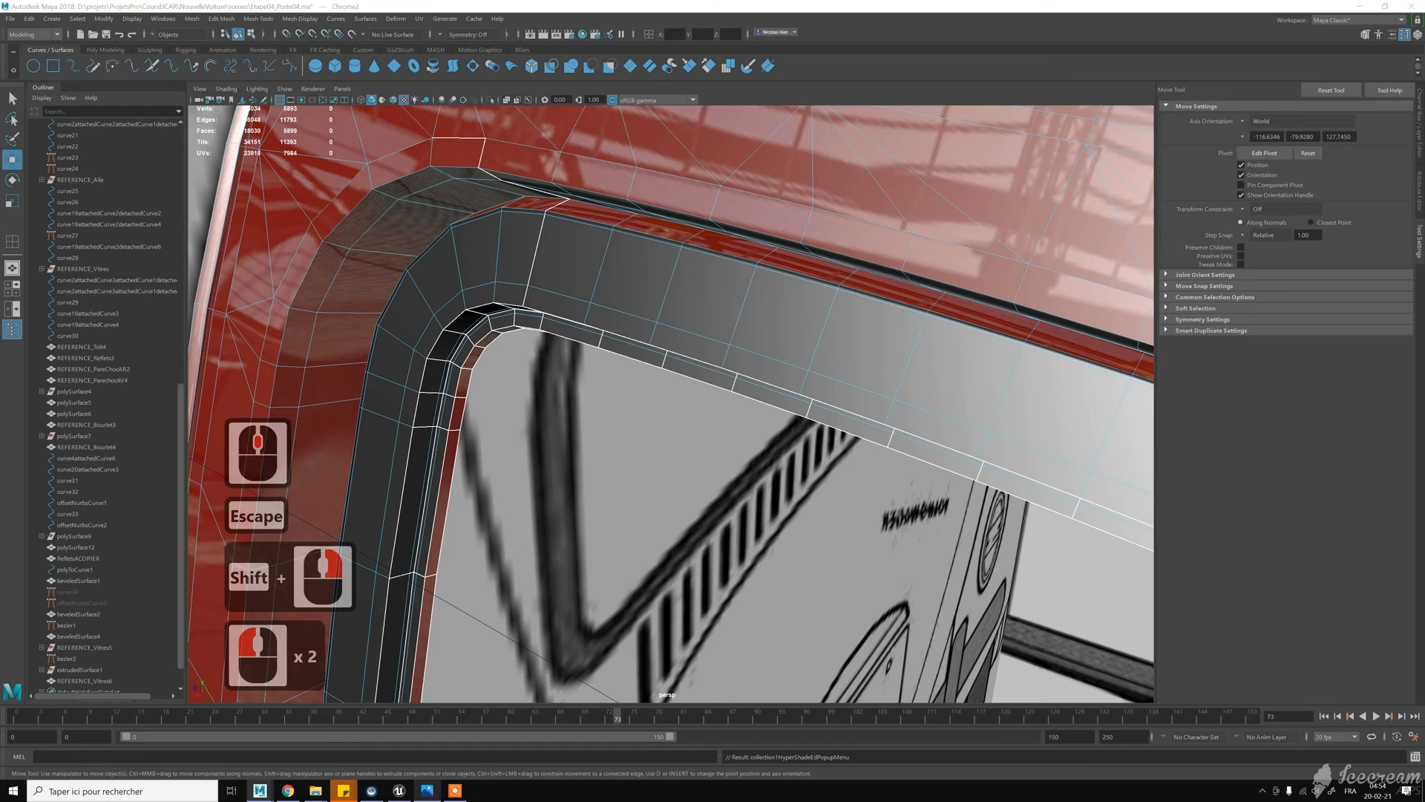
pyautogui.middleClick(1069, 362)
pyautogui.press('z')
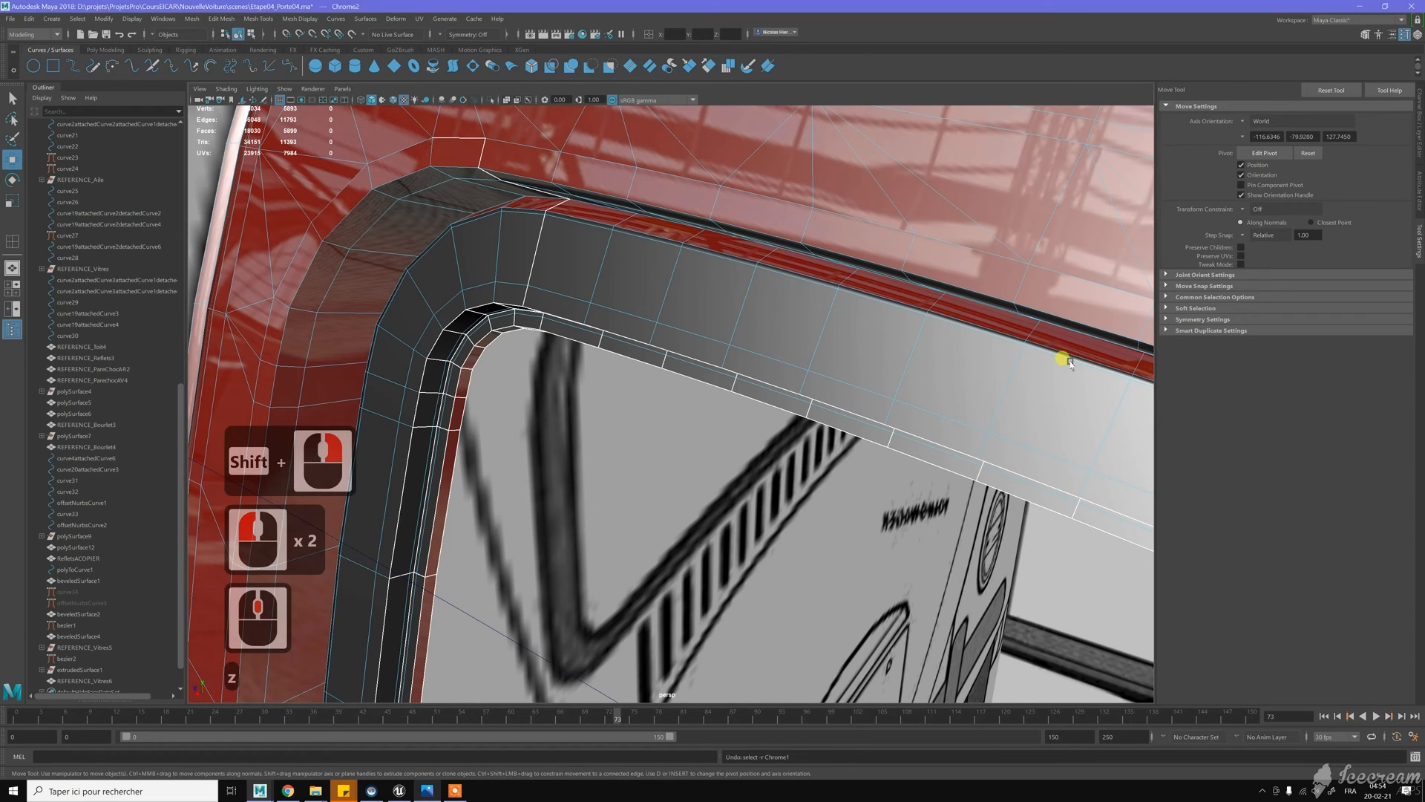
pyautogui.press('z')
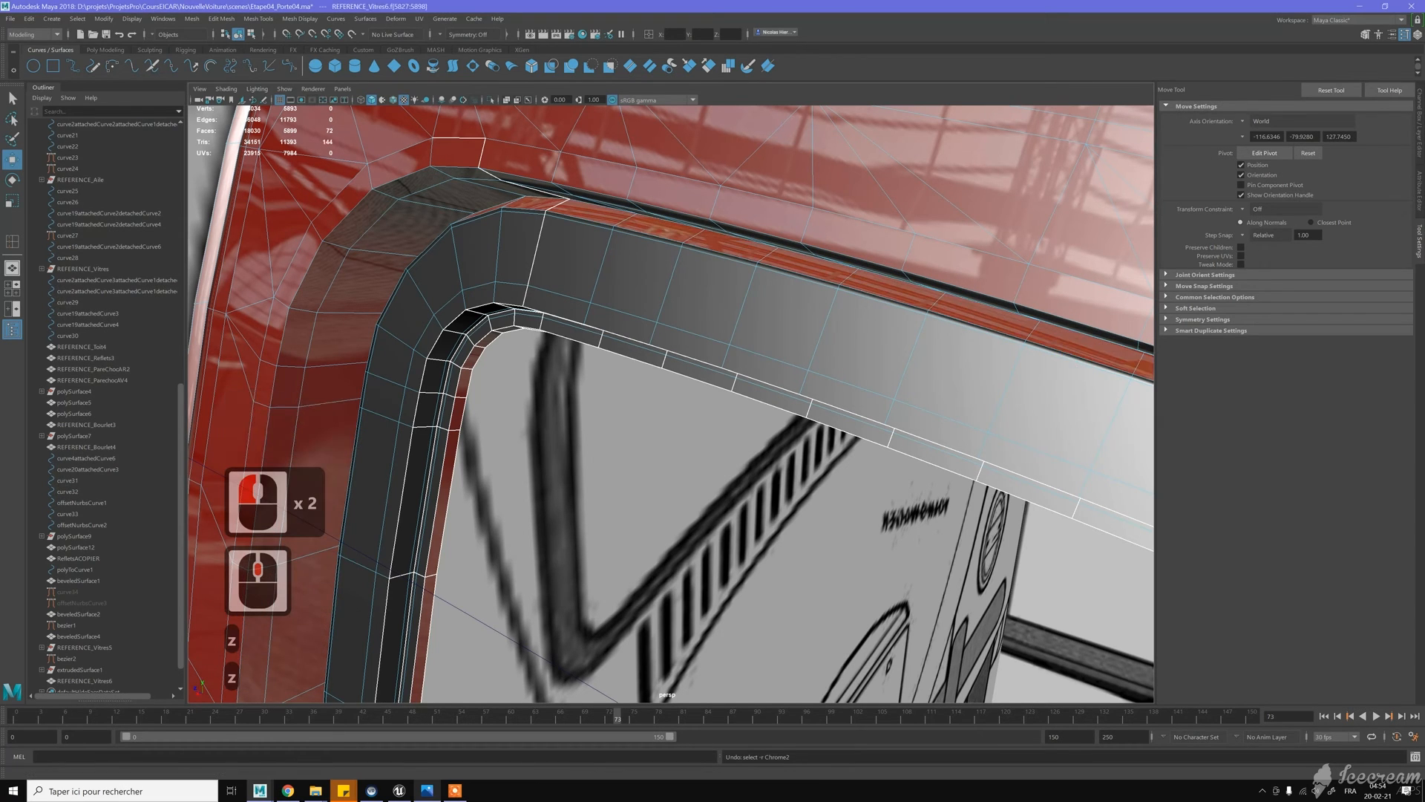
pyautogui.press('shift')
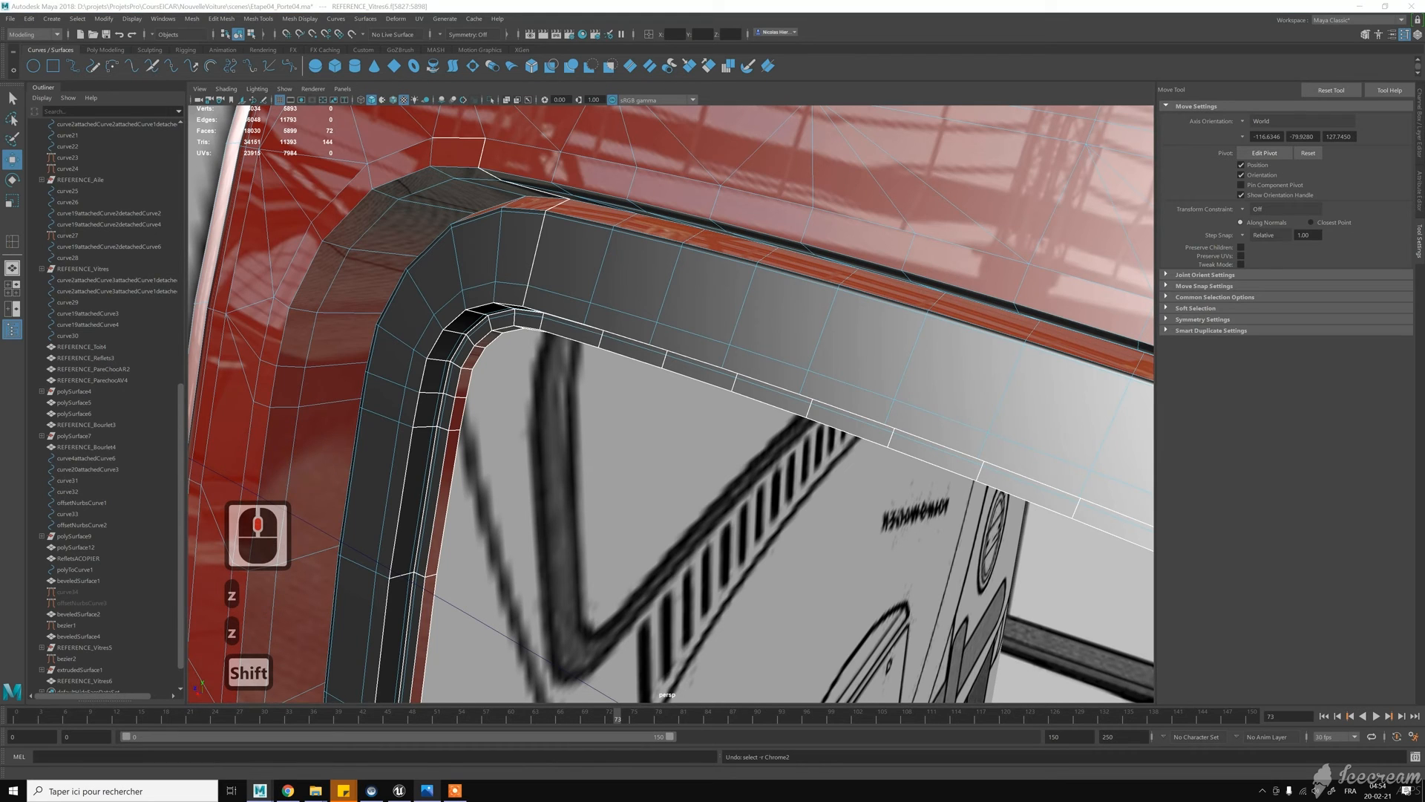
pyautogui.keyDown('shift'); pyautogui.click(901, 273); pyautogui.keyUp('shift')
pyautogui.press('w')
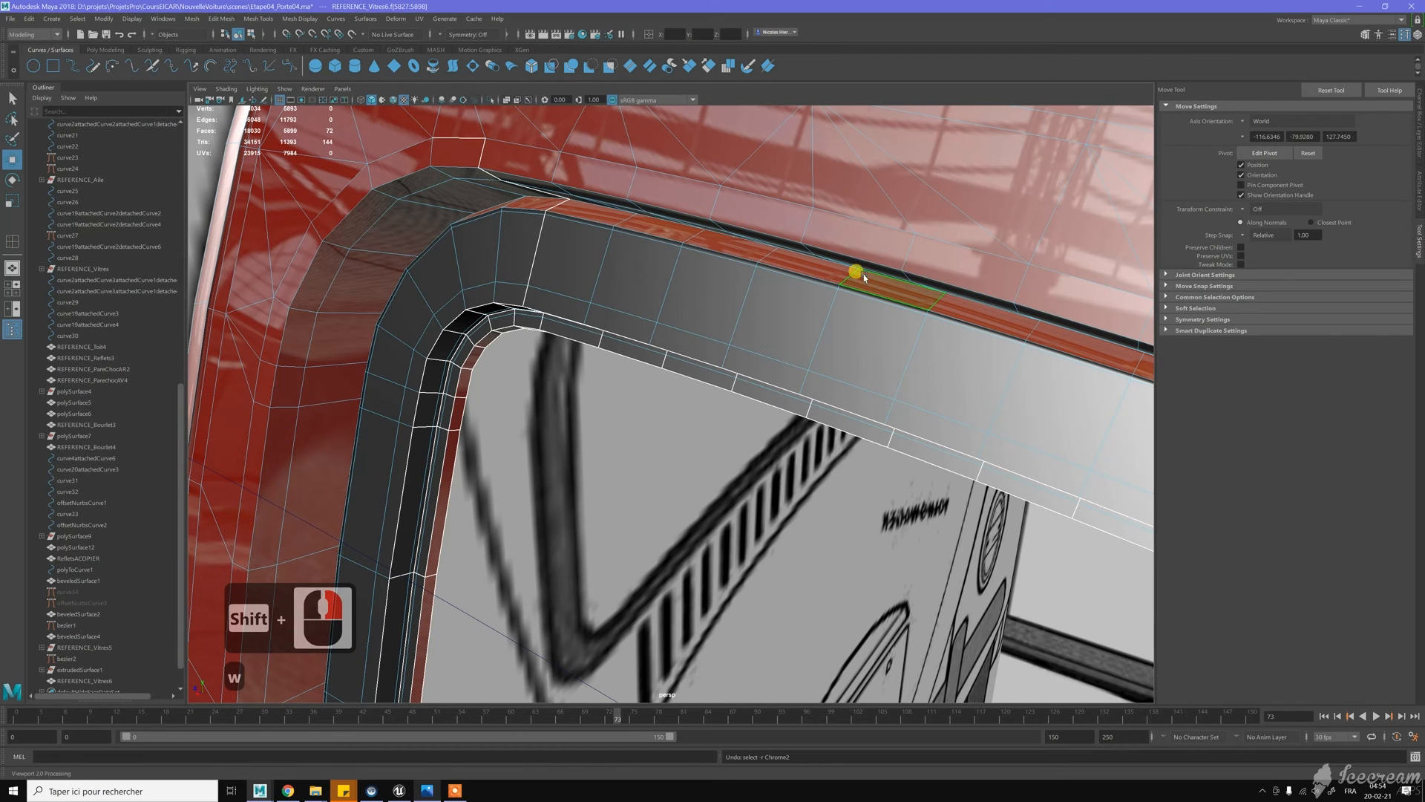
pyautogui.moveTo(907, 260); pyautogui.dragTo(892, 273, button='right')
pyautogui.click(843, 339)
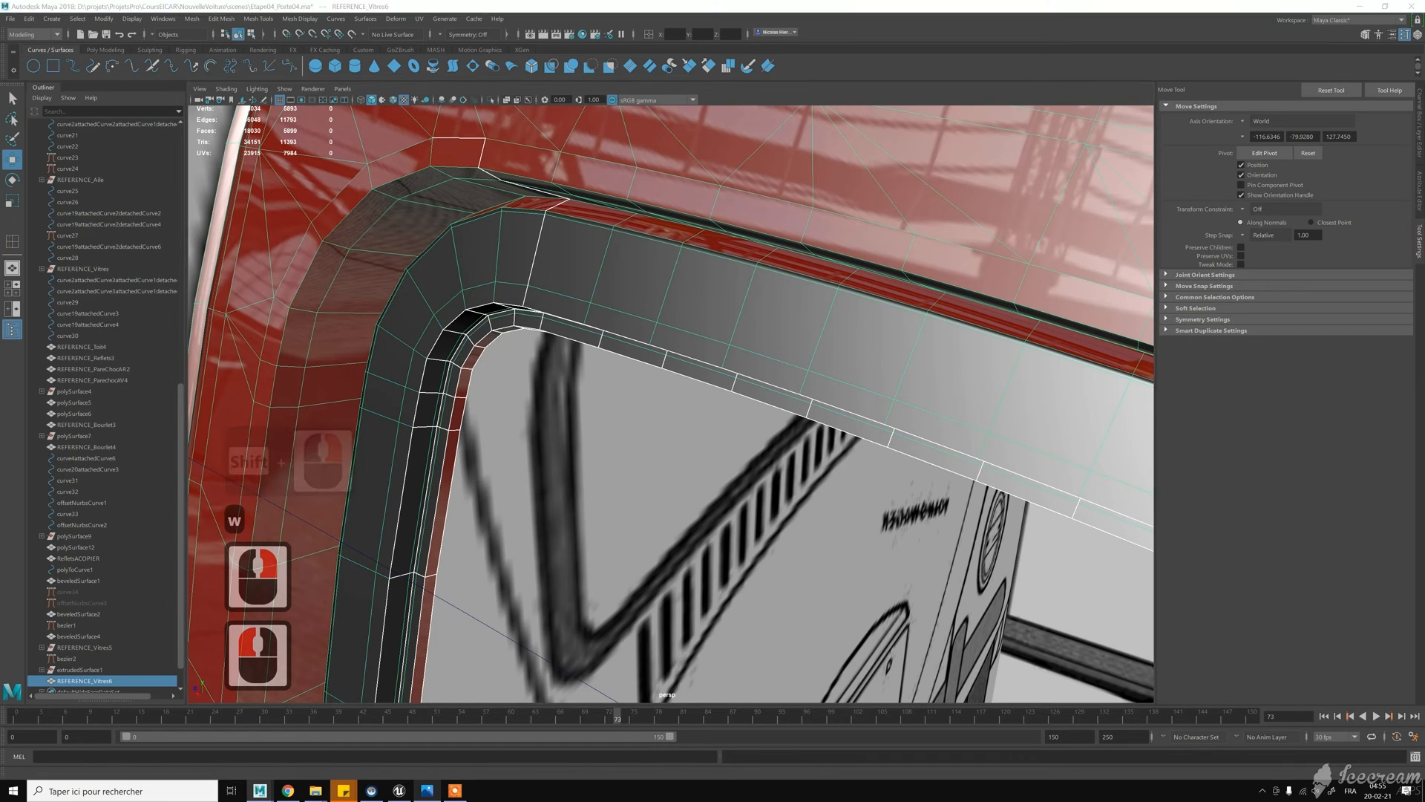
pyautogui.moveTo(880, 293); pyautogui.dragTo(887, 306, button='right')
pyautogui.click(898, 287)
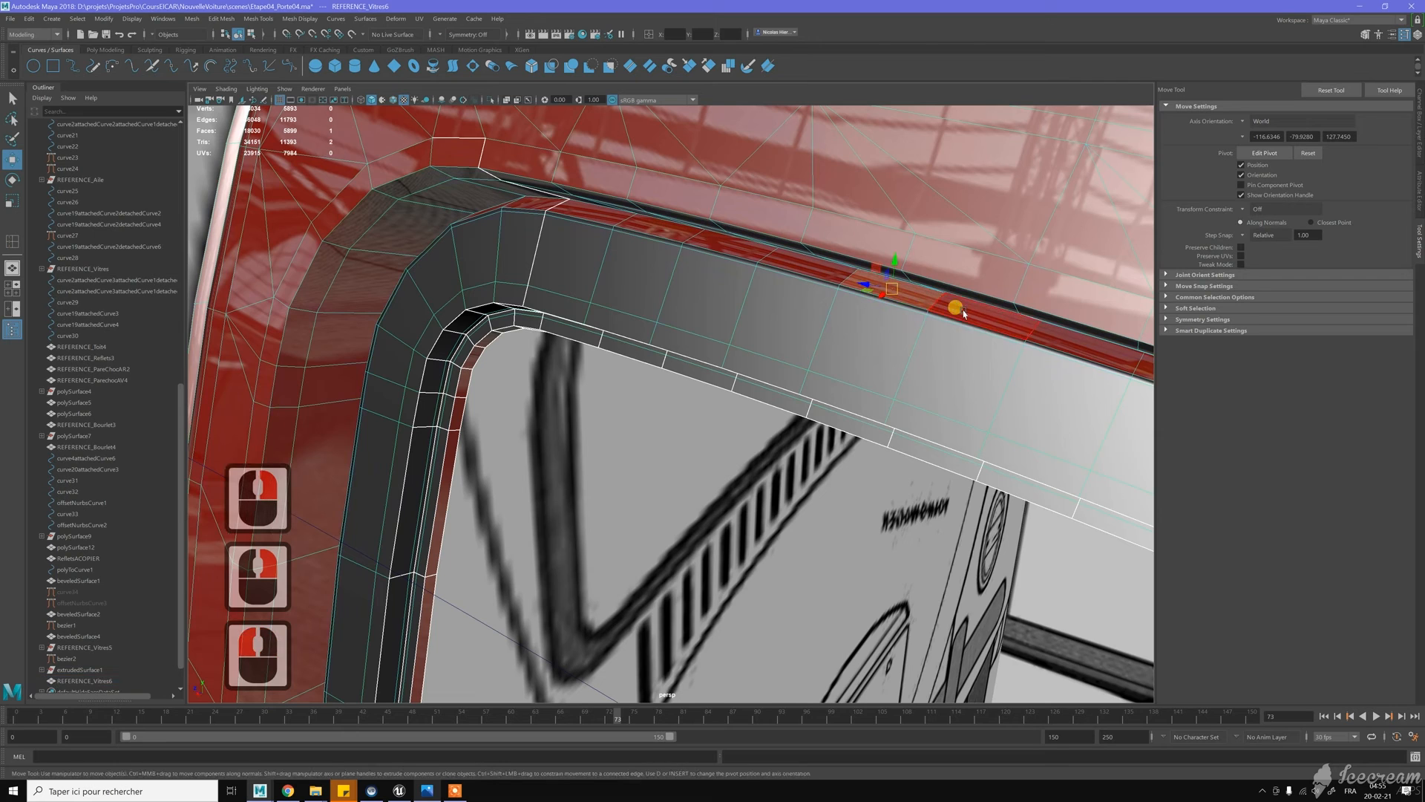
pyautogui.press('z')
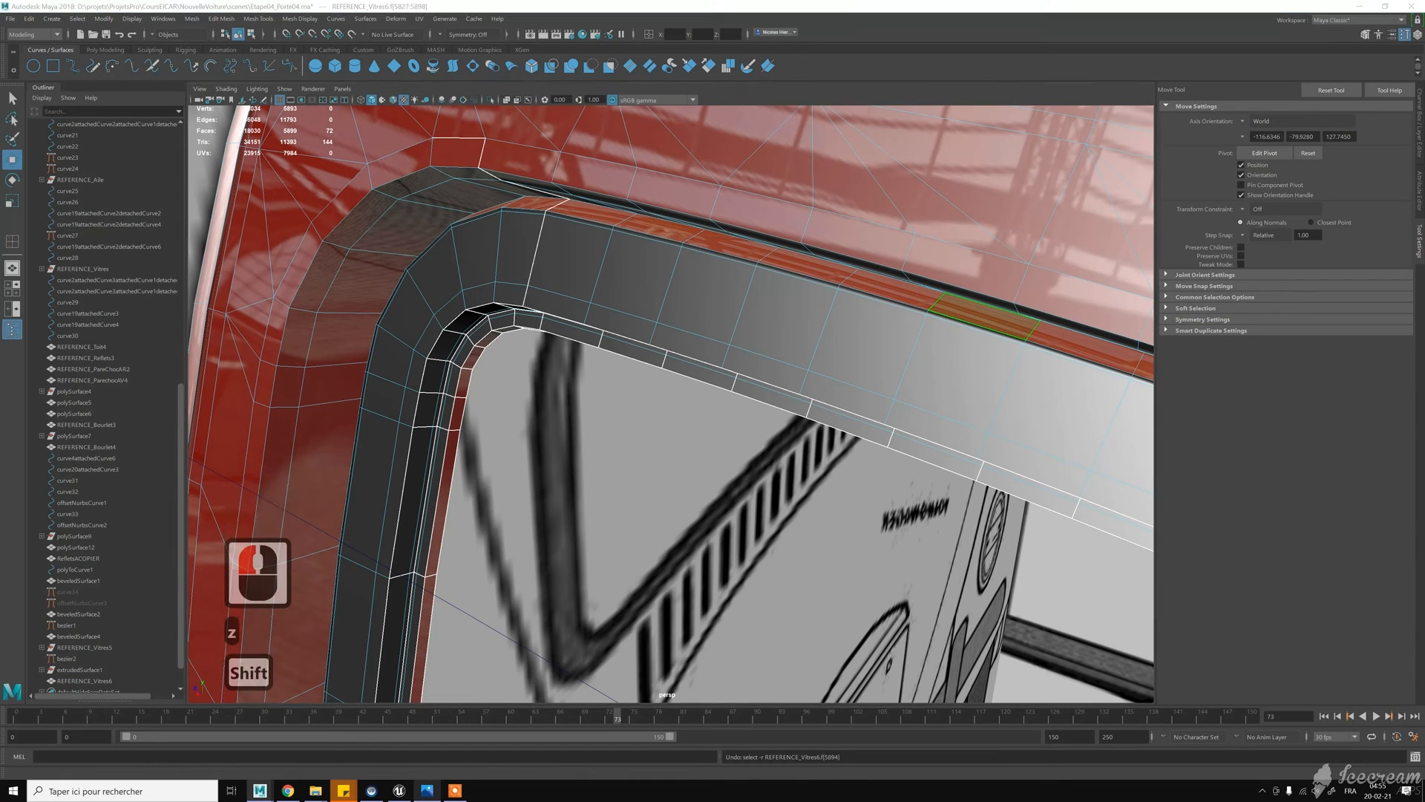
# Assign the Chrome1 material to the selected strip faces around the rear side window and return to object selection
pyautogui.click(944, 319)
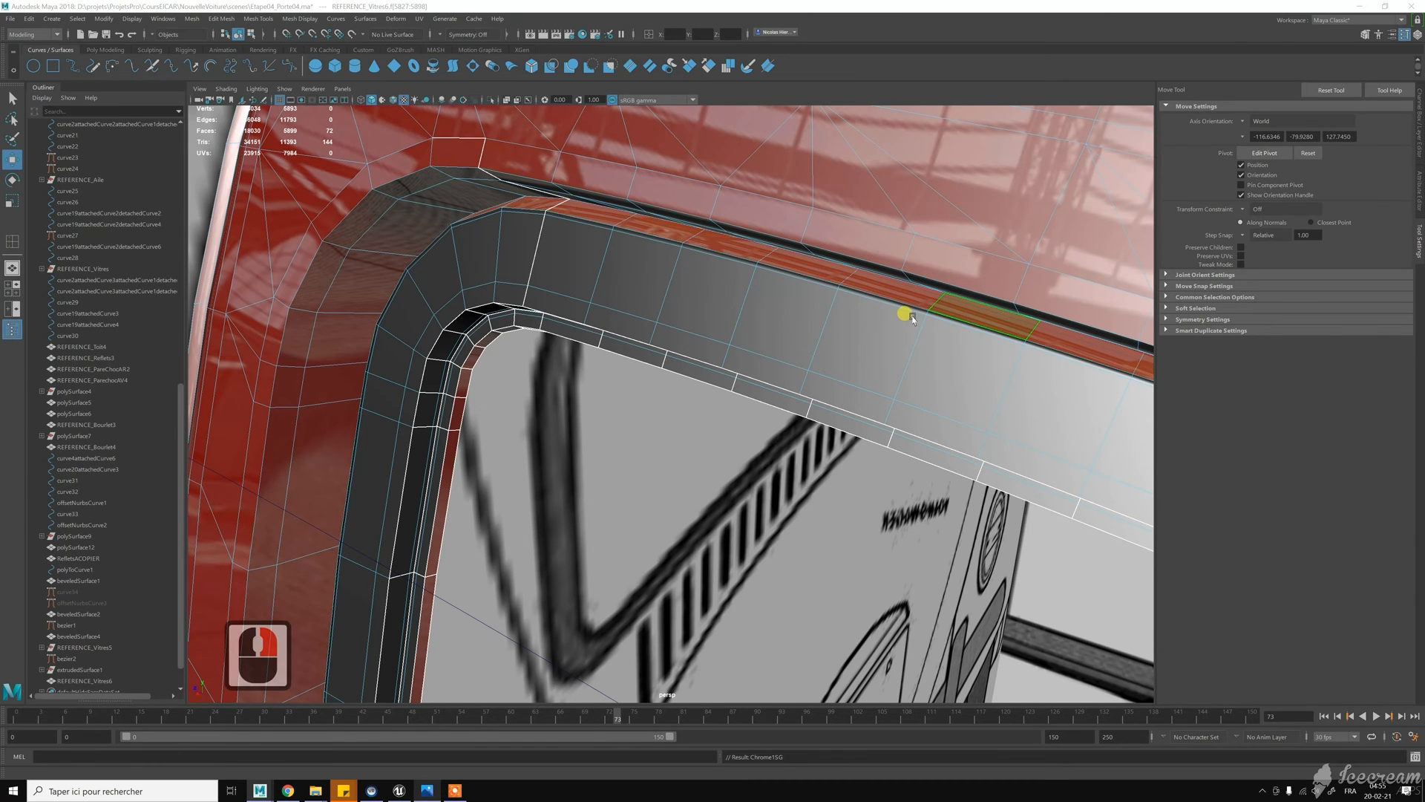
pyautogui.scroll(-2, 768, 324)
pyautogui.scroll(1, 767, 324)
pyautogui.press('w')
pyautogui.click(674, 284)
pyautogui.moveTo(676, 283)
pyautogui.mouseDown(button='right')
pyautogui.moveTo(715, 264)
pyautogui.moveTo(659, 301)
pyautogui.moveTo(650, 289)
pyautogui.mouseUp(button='right')
pyautogui.keyDown('alt'); pyautogui.moveTo(652, 289); pyautogui.dragTo(683, 296); pyautogui.keyUp('alt')
pyautogui.keyDown('alt'); pyautogui.moveTo(683, 295); pyautogui.dragTo(735, 326, button='middle'); pyautogui.keyUp('alt')
pyautogui.keyDown('alt'); pyautogui.moveTo(734, 326); pyautogui.dragTo(786, 366, button='right'); pyautogui.keyUp('alt')
pyautogui.press('w')
pyautogui.moveTo(709, 287); pyautogui.dragTo(677, 319, button='right')
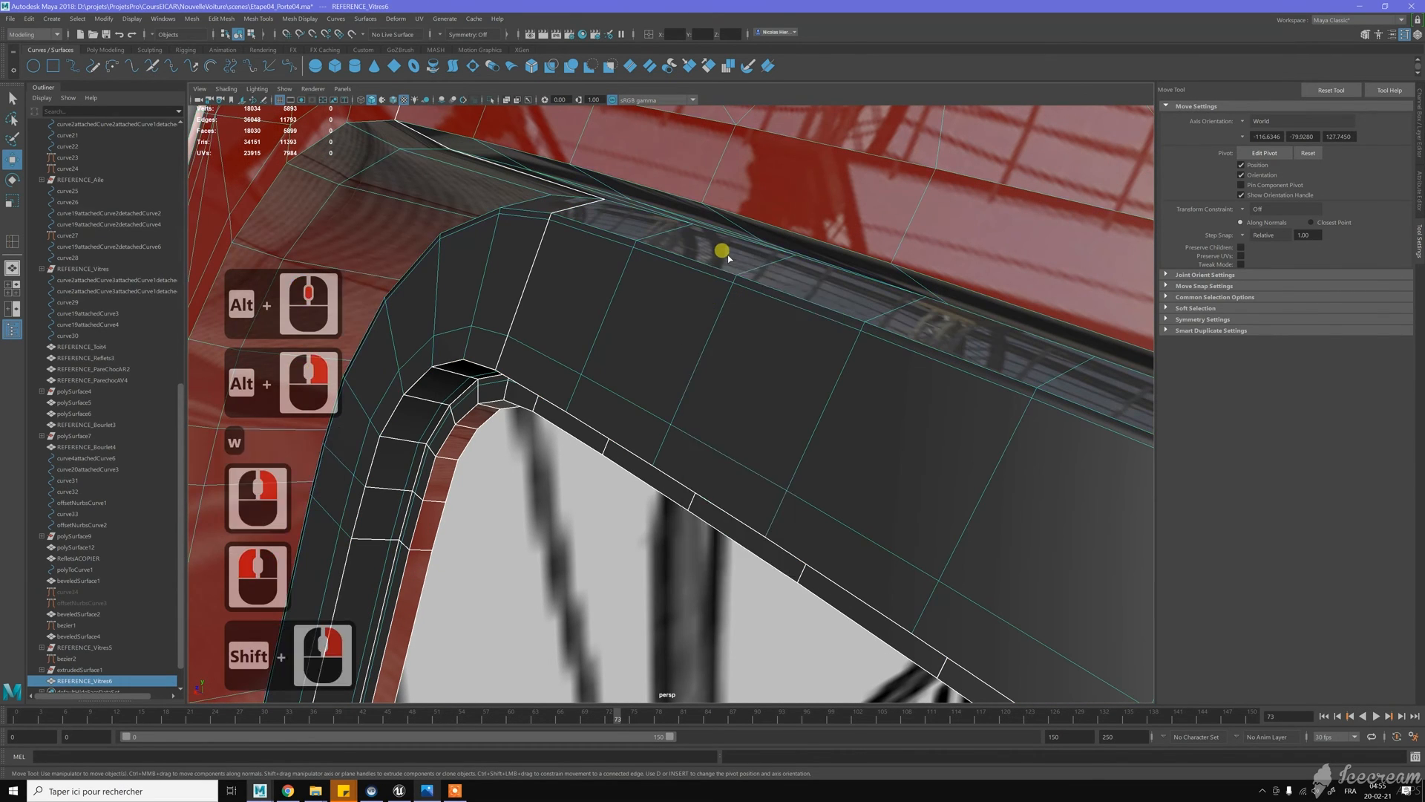
# Insert a supporting edge loop along the groove-side strip around the rear side window, close to the flat frame's outer corner edge
pyautogui.click(752, 267)
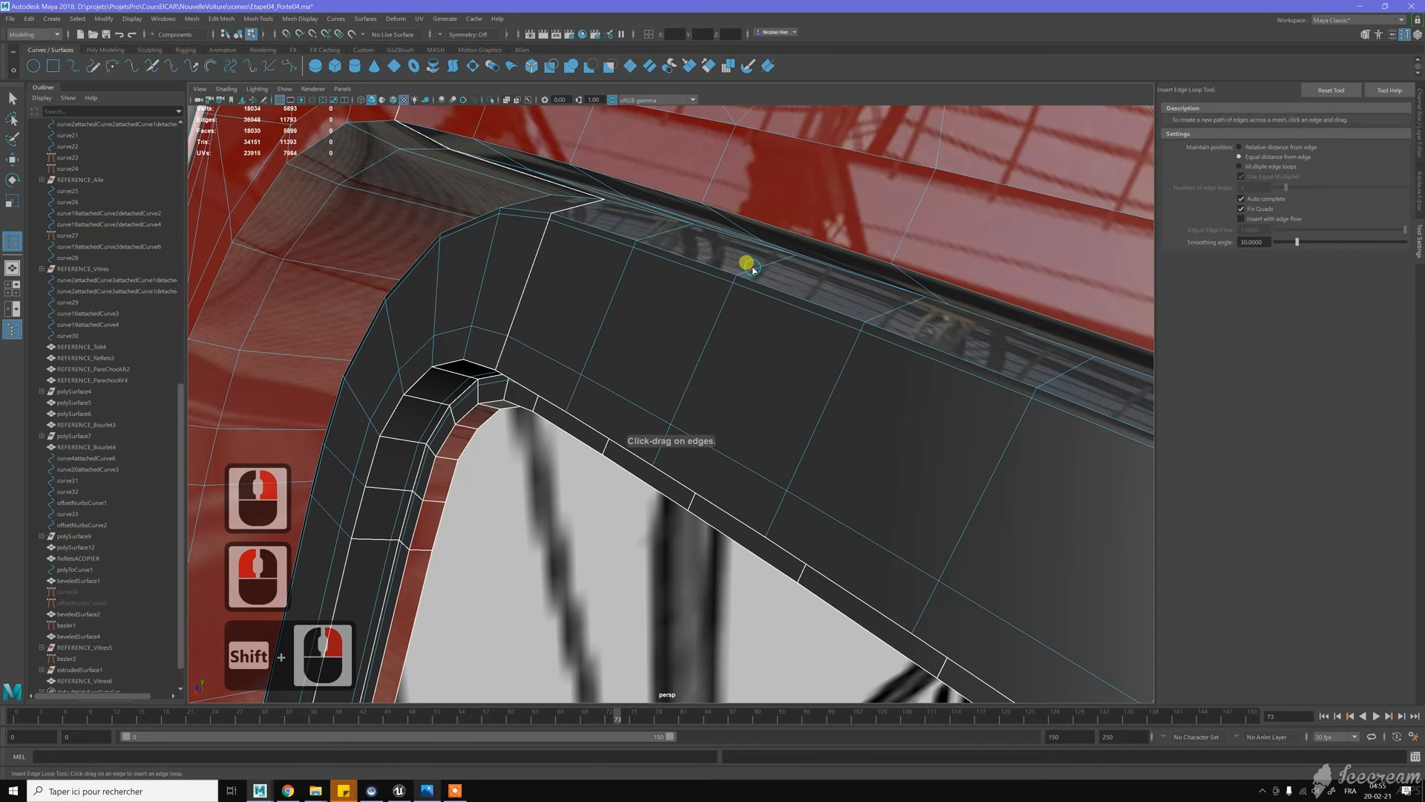
pyautogui.click(752, 268)
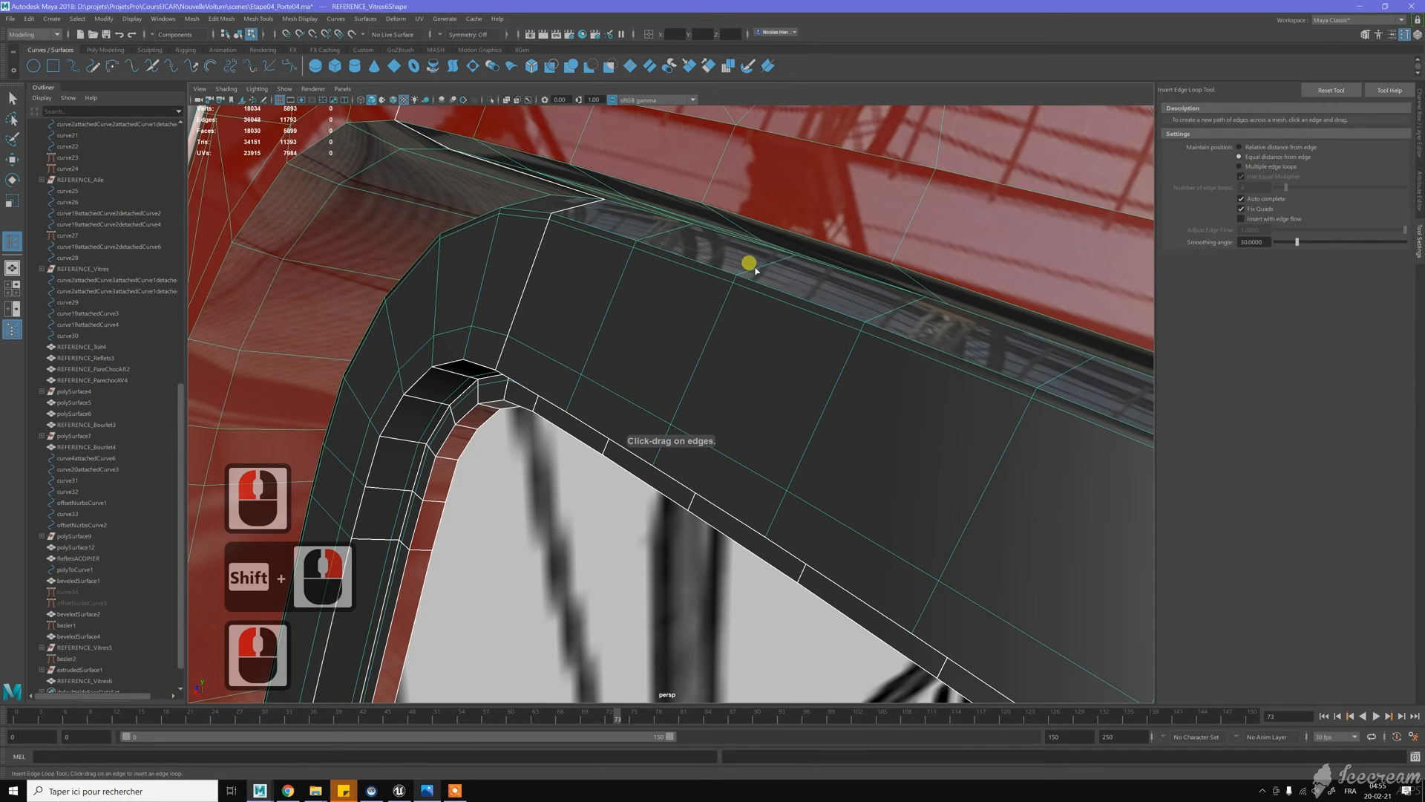
pyautogui.click(755, 268)
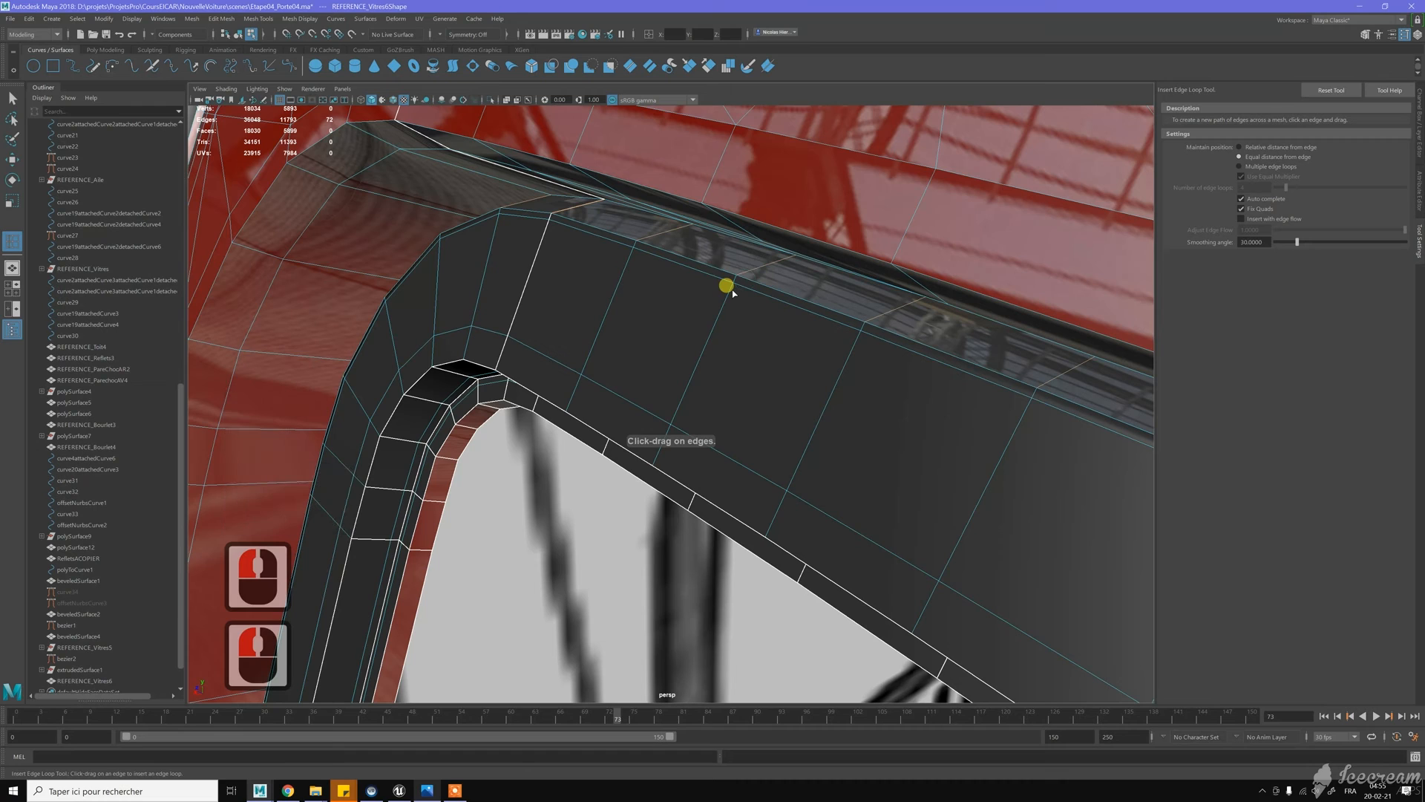
pyautogui.click(751, 280)
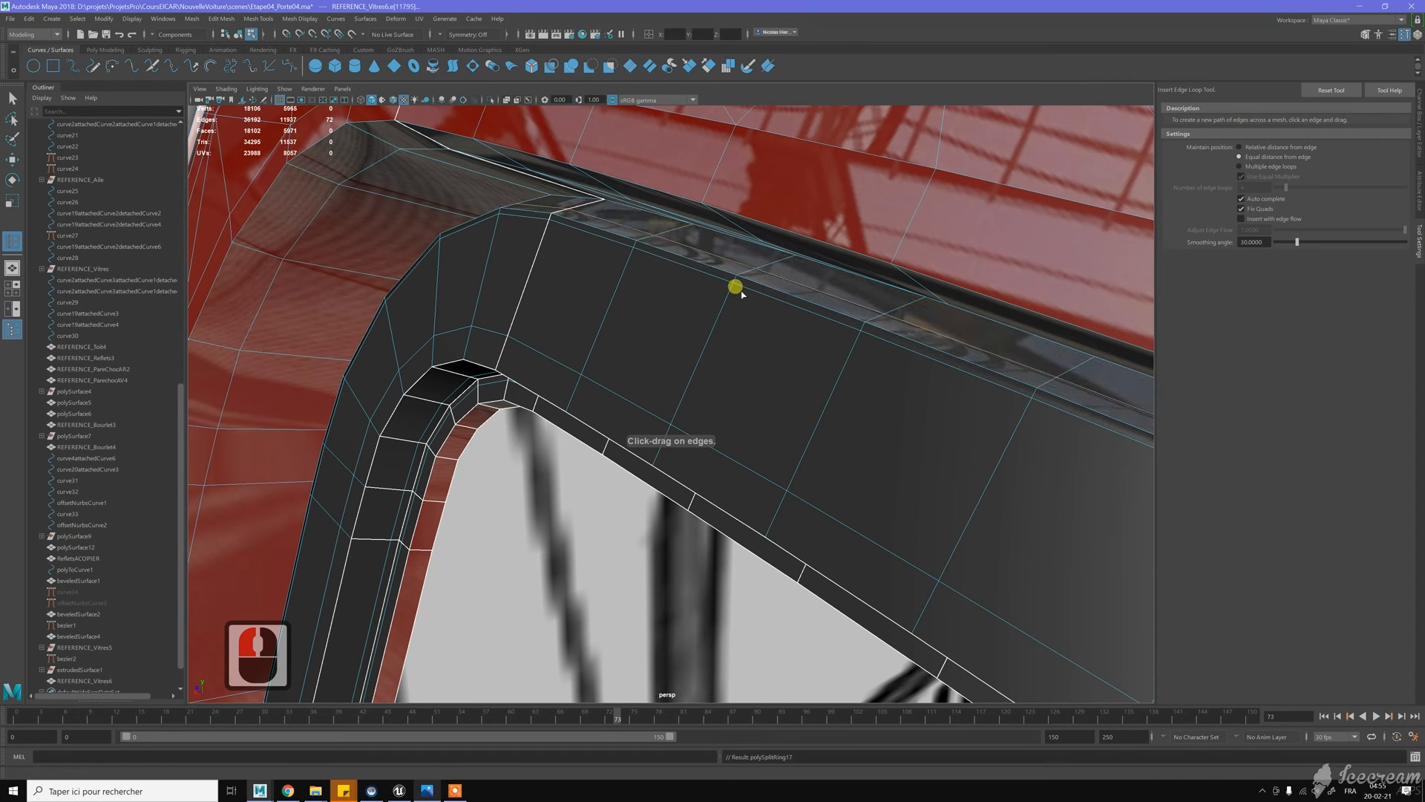
pyautogui.hotkey('ctrl', 'z')
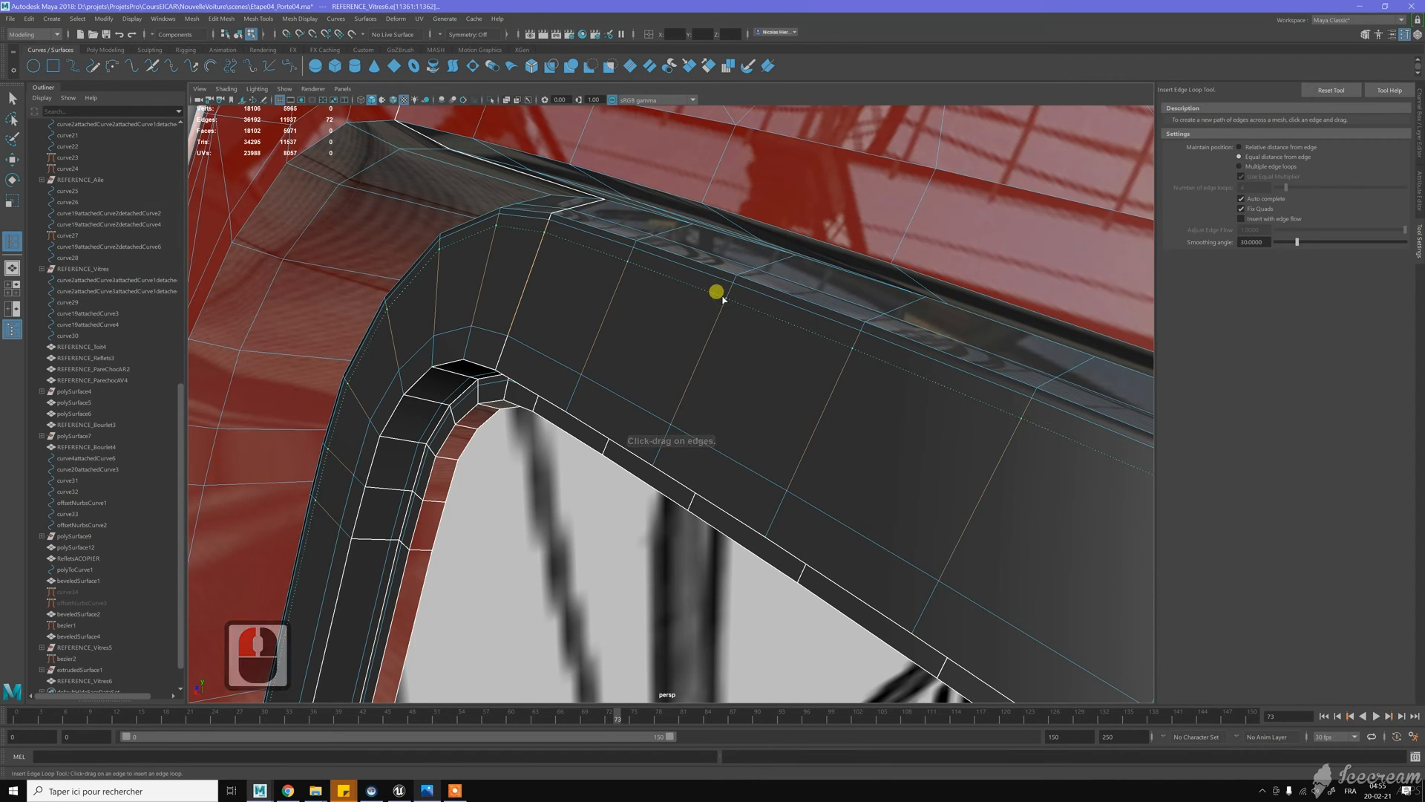
# Insert a second supporting edge loop just inside the flat frame's outer border and delete the original corner edge loop between the two
pyautogui.click(725, 299)
pyautogui.press('w')
pyautogui.moveTo(708, 274); pyautogui.dragTo(706, 274)
pyautogui.press('w')
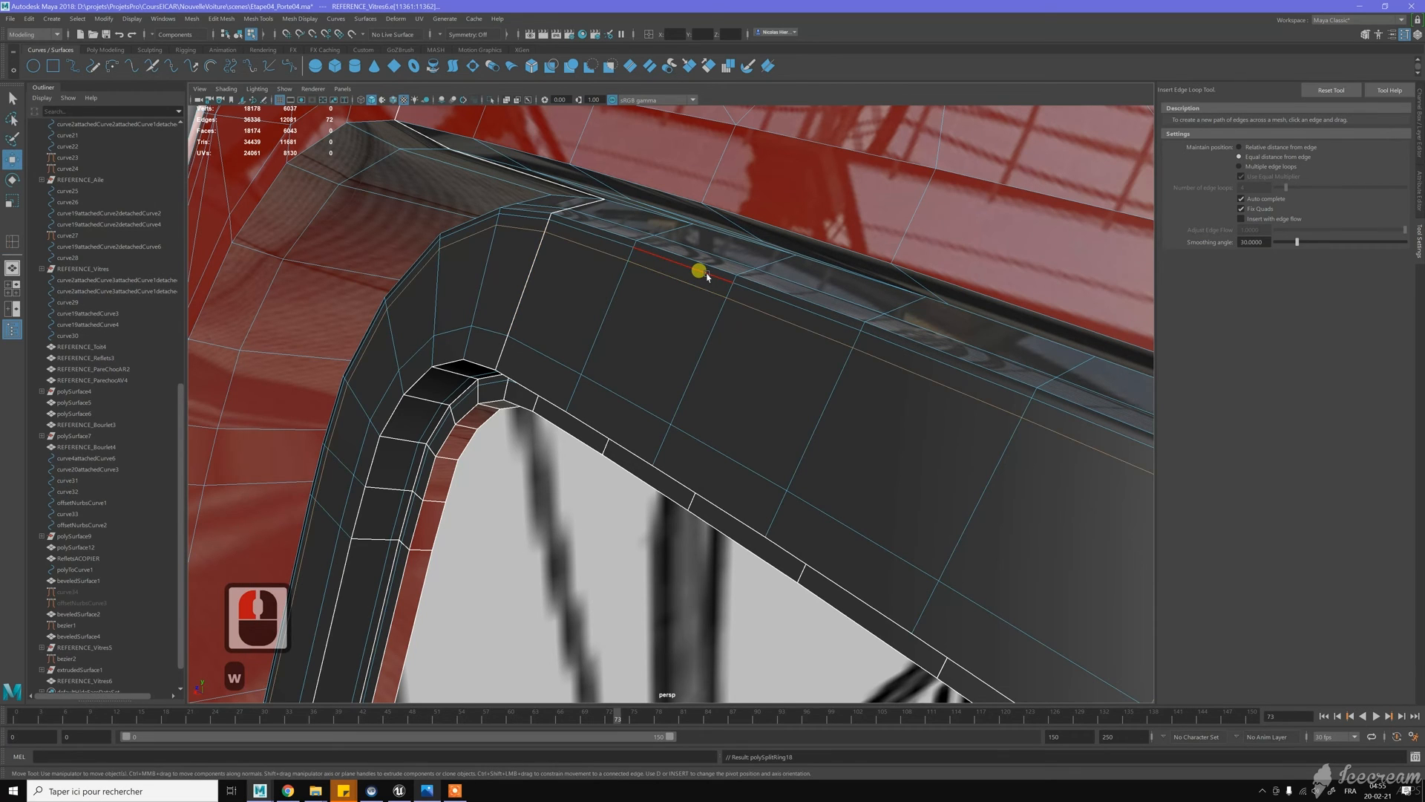
pyautogui.press('w')
pyautogui.doubleClick(697, 272)
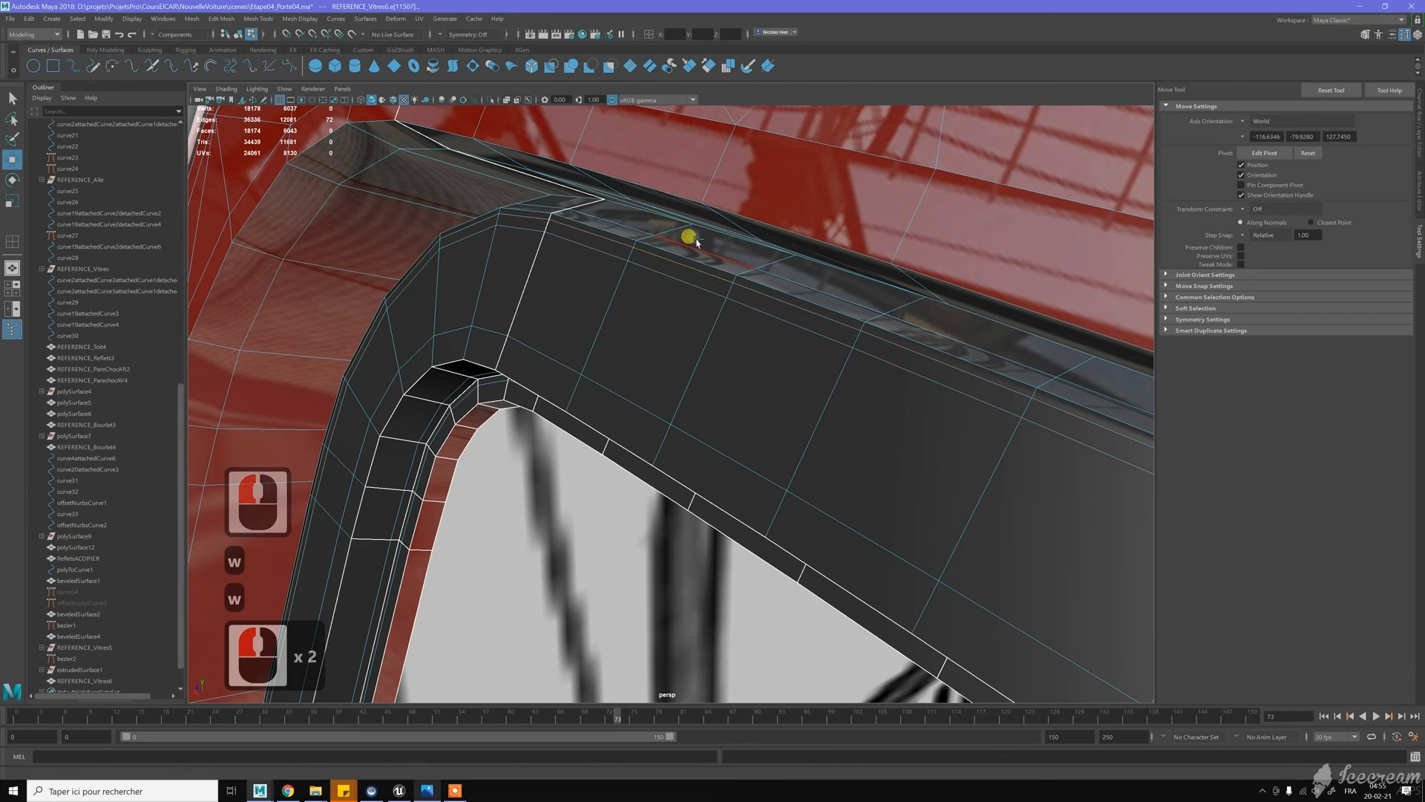
pyautogui.hotkey('ctrl', 'BackSpace')
pyautogui.press('w')
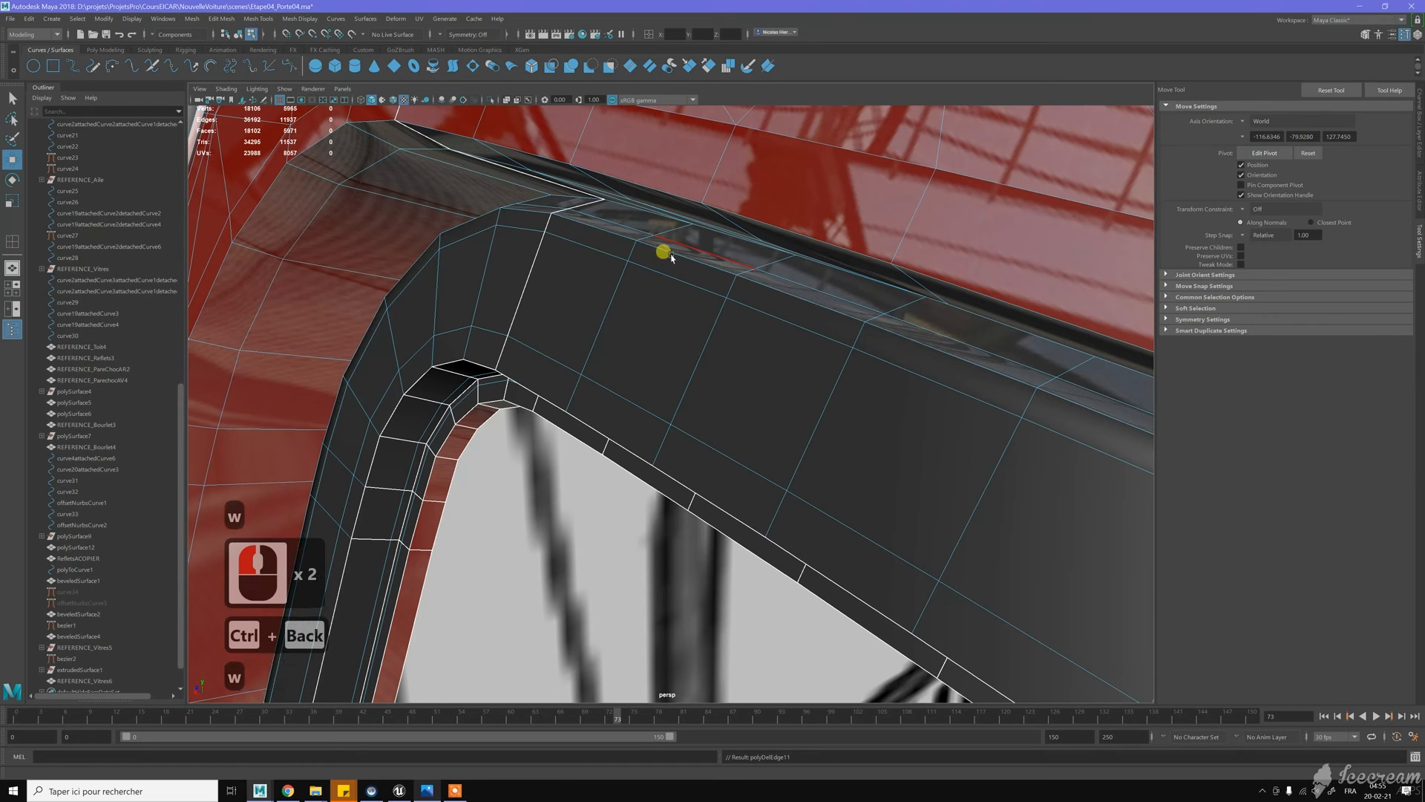
pyautogui.moveTo(683, 250)
pyautogui.mouseDown(button='right')
pyautogui.moveTo(721, 237)
pyautogui.moveTo(703, 244)
pyautogui.mouseUp(button='right')
pyautogui.click(609, 297)
pyautogui.keyDown('shift'); pyautogui.moveTo(620, 300); pyautogui.dragTo(686, 298, button='right'); pyautogui.keyUp('shift')
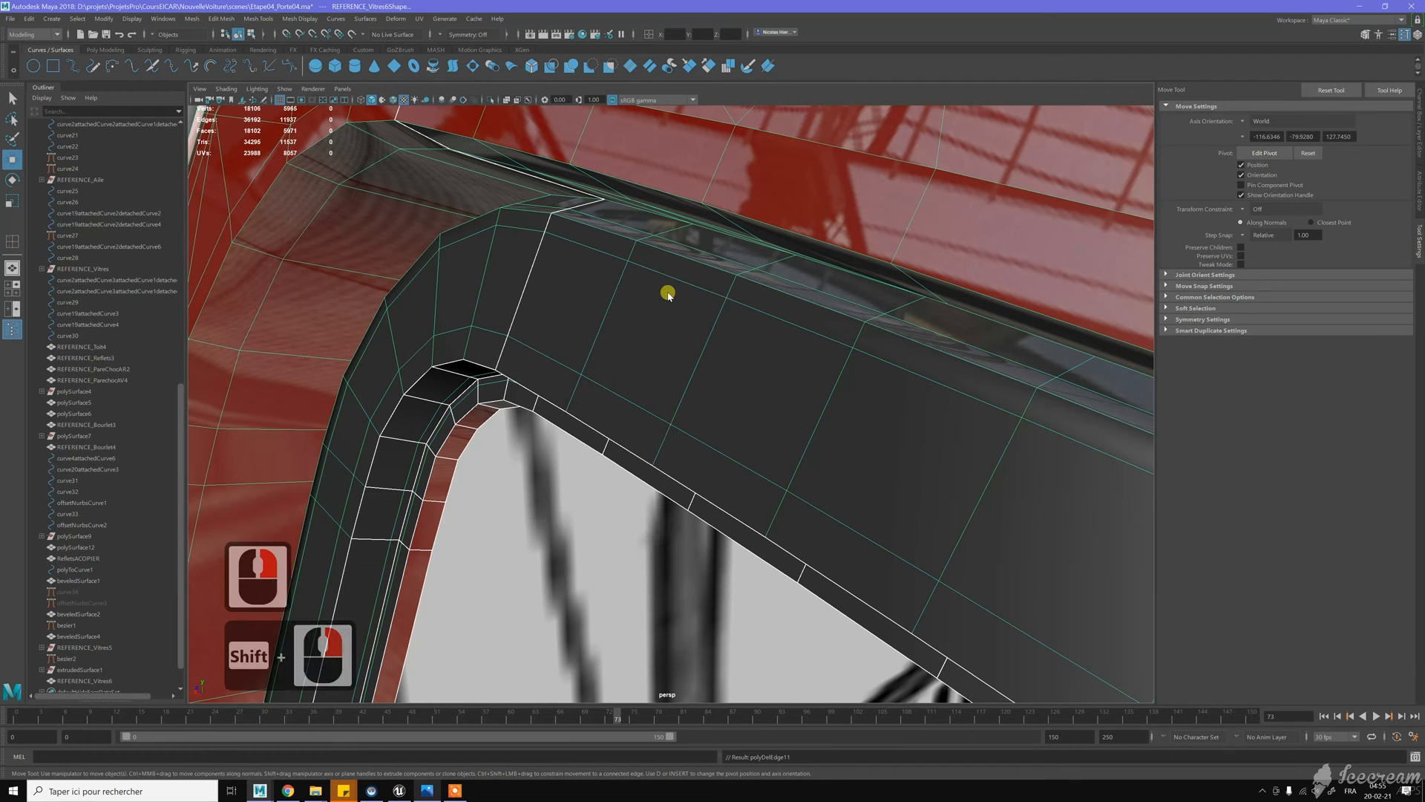
# Assign the Chrome1 material to the thin red face loop along the rear side window's innermost edge and return to object selection
pyautogui.scroll(-3, 579, 264)
pyautogui.keyDown('alt'); pyautogui.moveTo(576, 263); pyautogui.dragTo(657, 306); pyautogui.keyUp('alt')
pyautogui.keyDown('alt'); pyautogui.moveTo(658, 308); pyautogui.dragTo(650, 225, button='middle'); pyautogui.keyUp('alt')
pyautogui.keyDown('alt'); pyautogui.moveTo(651, 224); pyautogui.dragTo(646, 213); pyautogui.keyUp('alt')
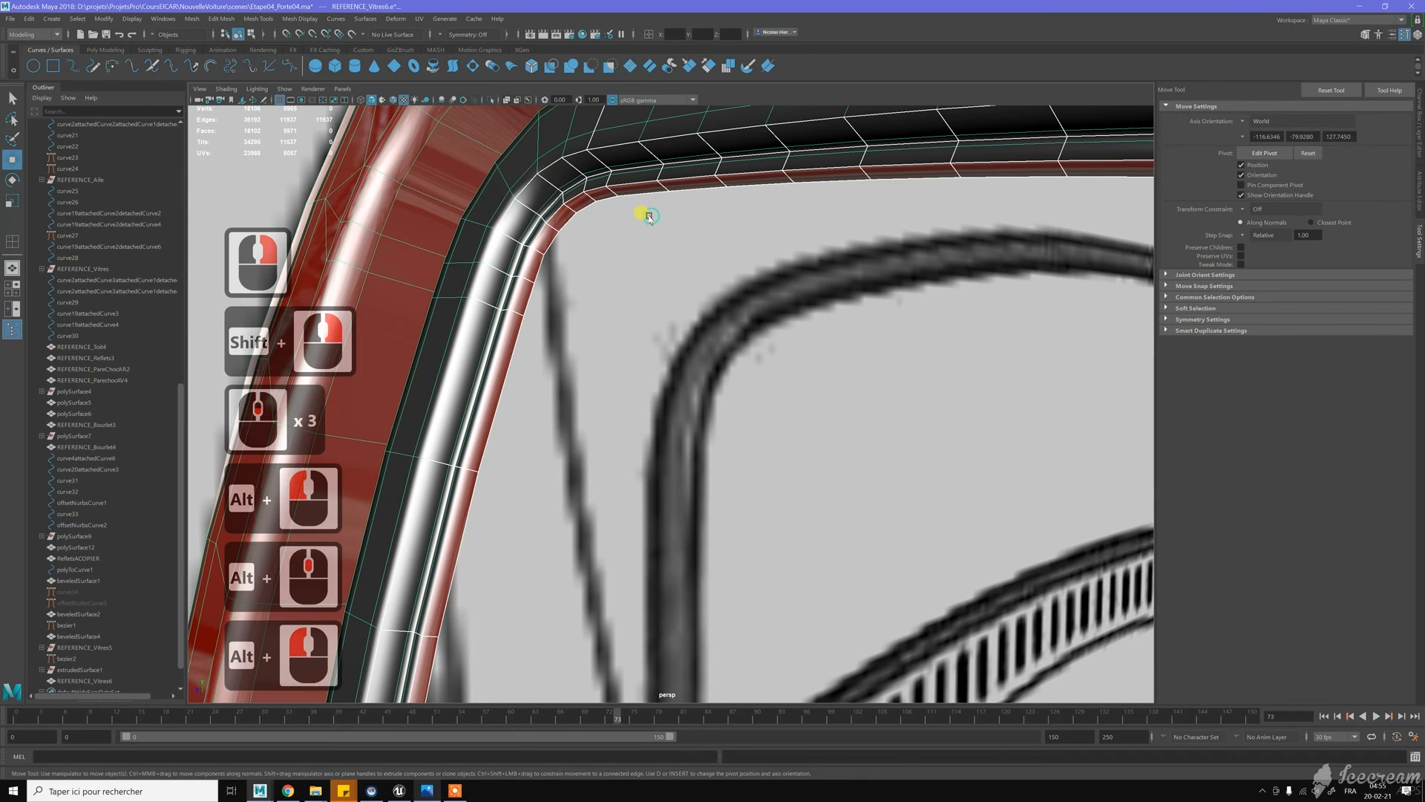
pyautogui.press('w')
pyautogui.click(657, 191)
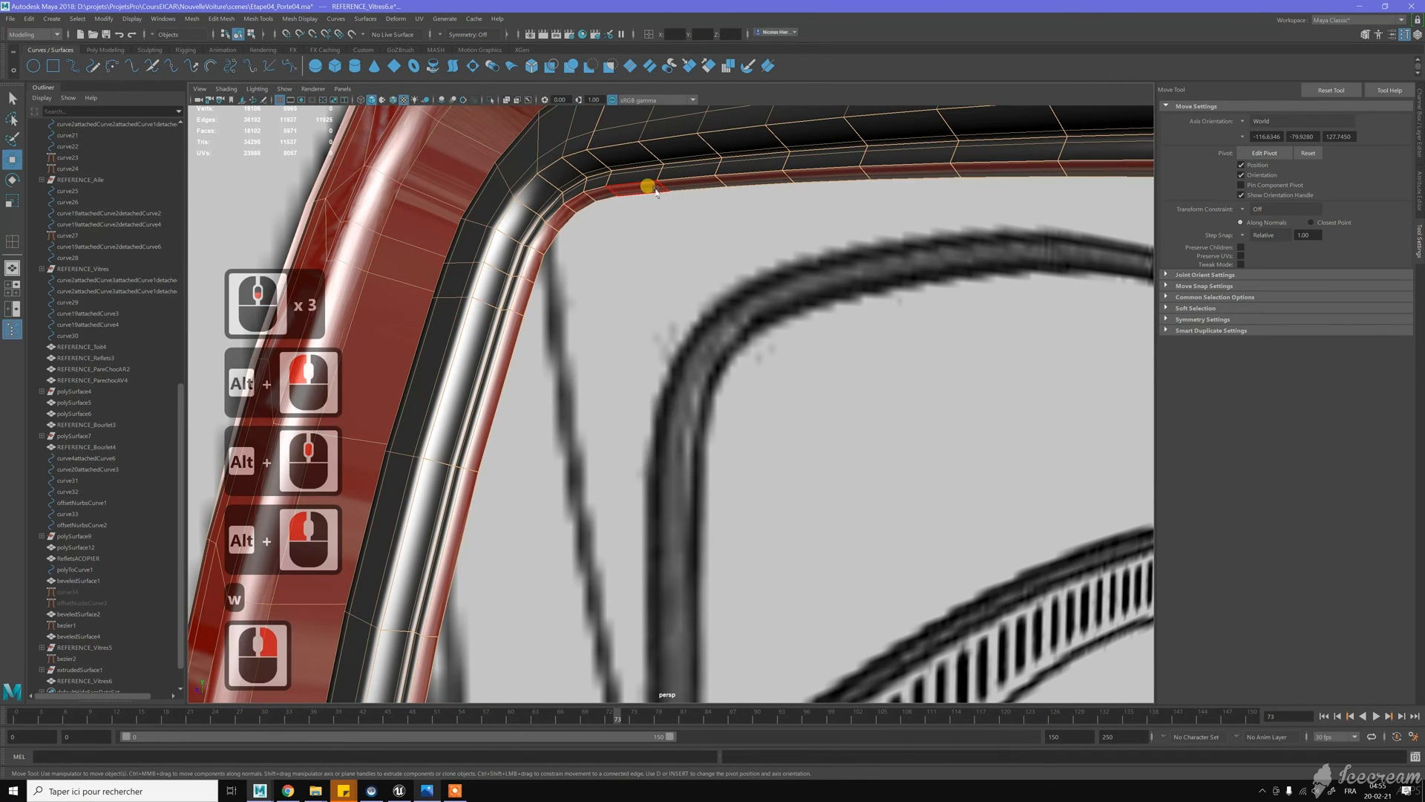
pyautogui.click(681, 182)
pyautogui.keyDown('shift'); pyautogui.doubleClick(689, 186); pyautogui.keyUp('shift')
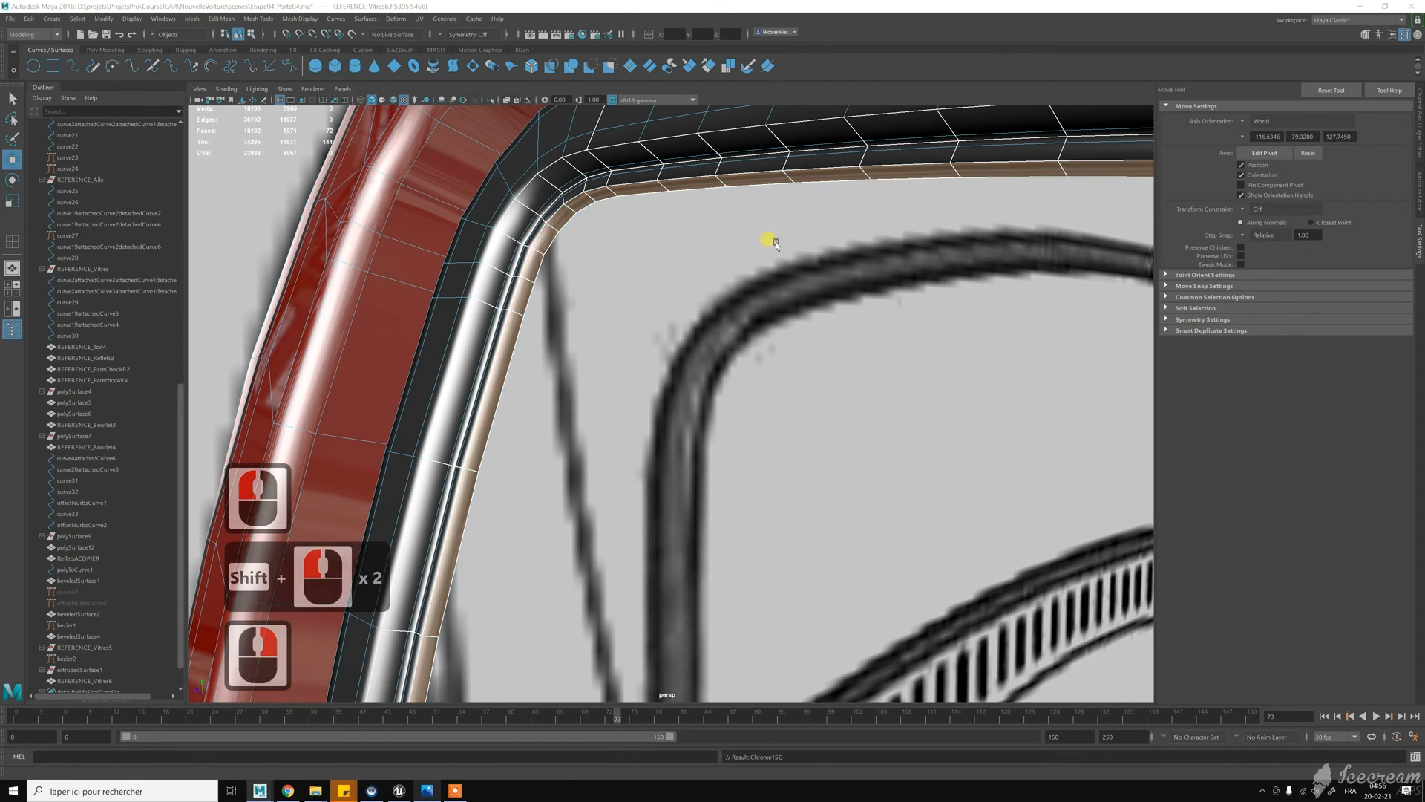
pyautogui.press('w')
pyautogui.moveTo(711, 181); pyautogui.dragTo(740, 170, button='right')
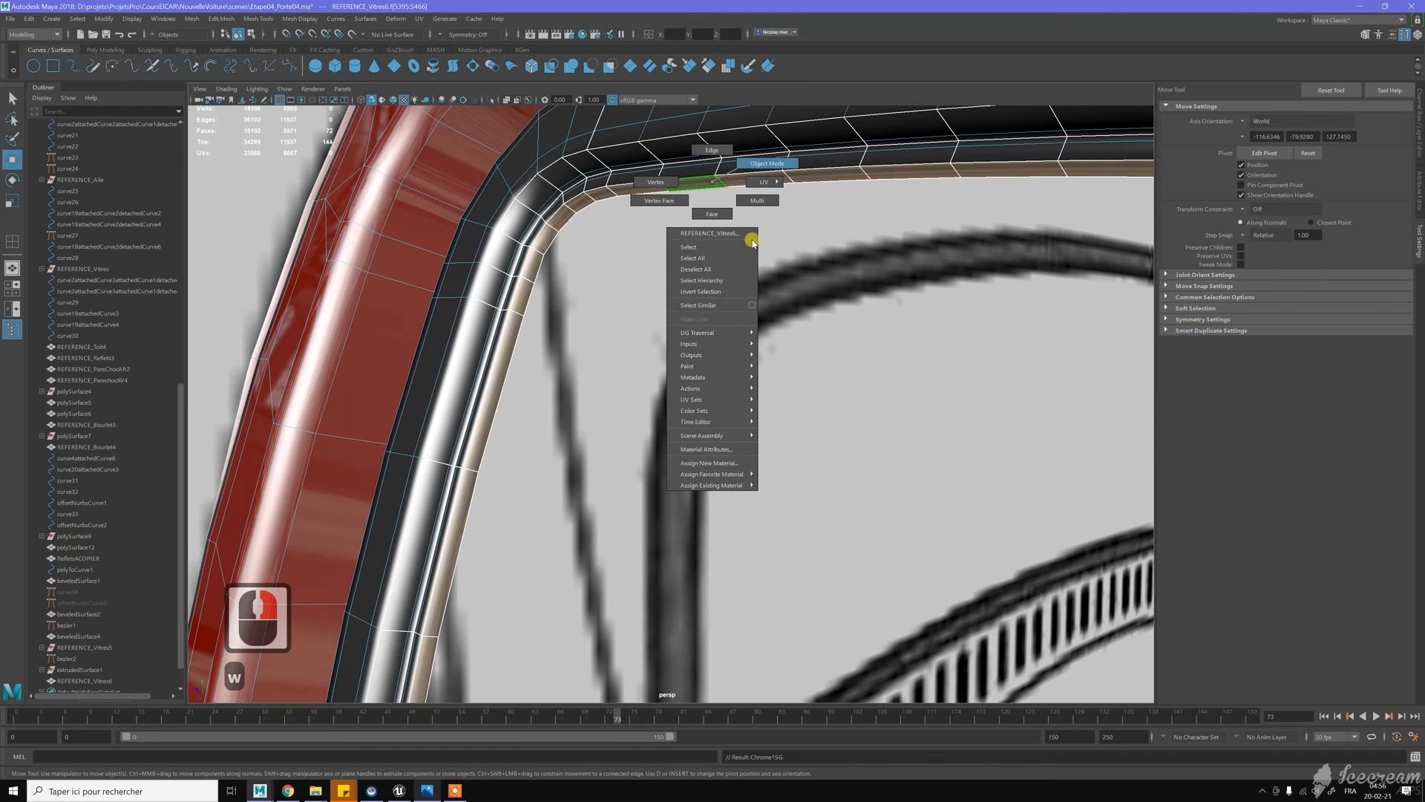
pyautogui.click(740, 275)
# Select the rear side window mesh and set the Insert Edge Loop tool to maintain relative distance from edge
pyautogui.scroll(-5, 742, 277)
pyautogui.scroll(-3, 742, 278)
pyautogui.keyDown('alt'); pyautogui.moveTo(742, 278); pyautogui.dragTo(740, 273); pyautogui.keyUp('alt')
pyautogui.keyDown('alt'); pyautogui.moveTo(742, 279); pyautogui.dragTo(630, 267, button='middle'); pyautogui.keyUp('alt')
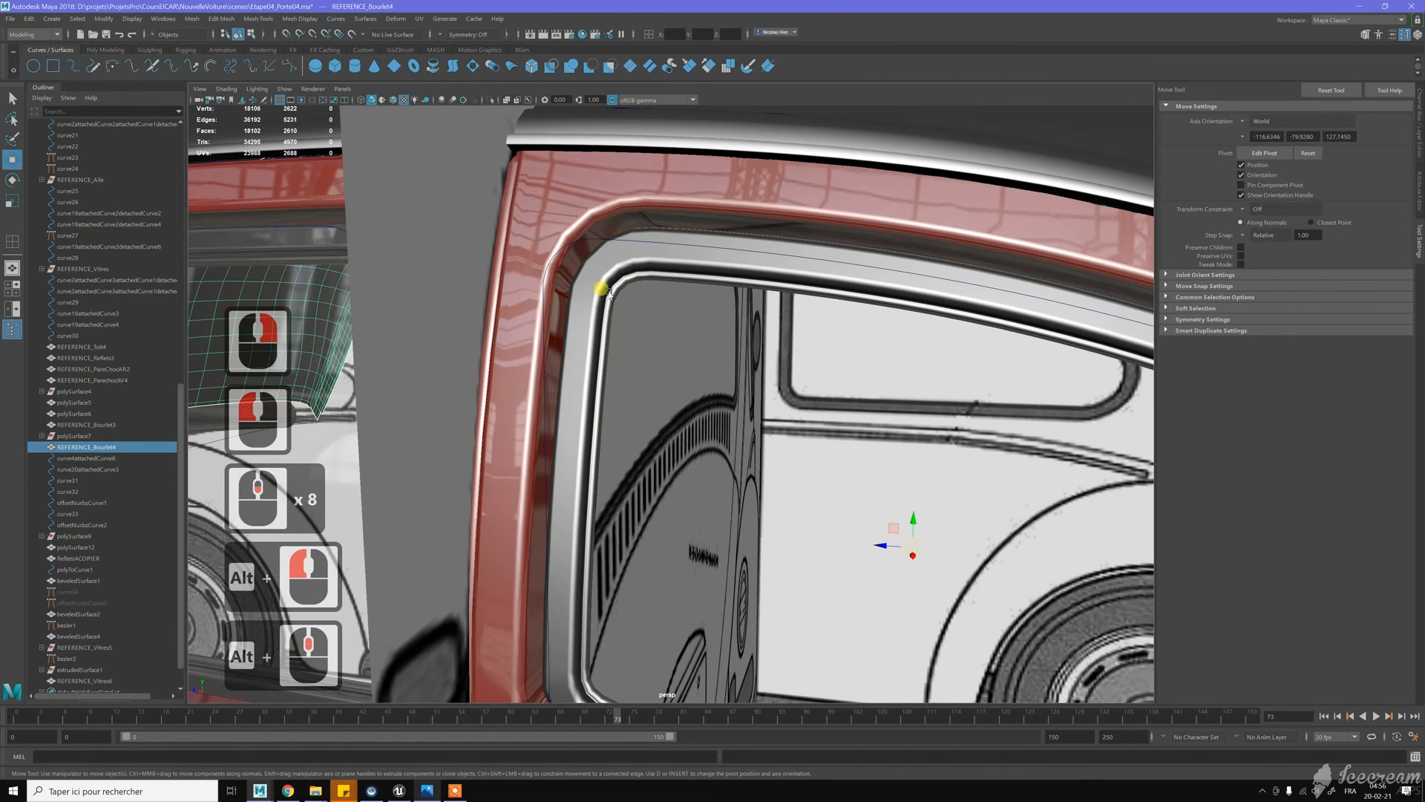
pyautogui.keyDown('alt'); pyautogui.moveTo(688, 398); pyautogui.dragTo(677, 233, button='middle'); pyautogui.keyUp('alt')
pyautogui.keyDown('alt'); pyautogui.moveTo(801, 379); pyautogui.dragTo(747, 315, button='middle'); pyautogui.keyUp('alt')
pyautogui.keyDown('alt'); pyautogui.moveTo(748, 315); pyautogui.dragTo(782, 359); pyautogui.keyUp('alt')
pyautogui.keyDown('alt'); pyautogui.moveTo(782, 359); pyautogui.dragTo(766, 248, button='right'); pyautogui.keyUp('alt')
pyautogui.click(805, 248)
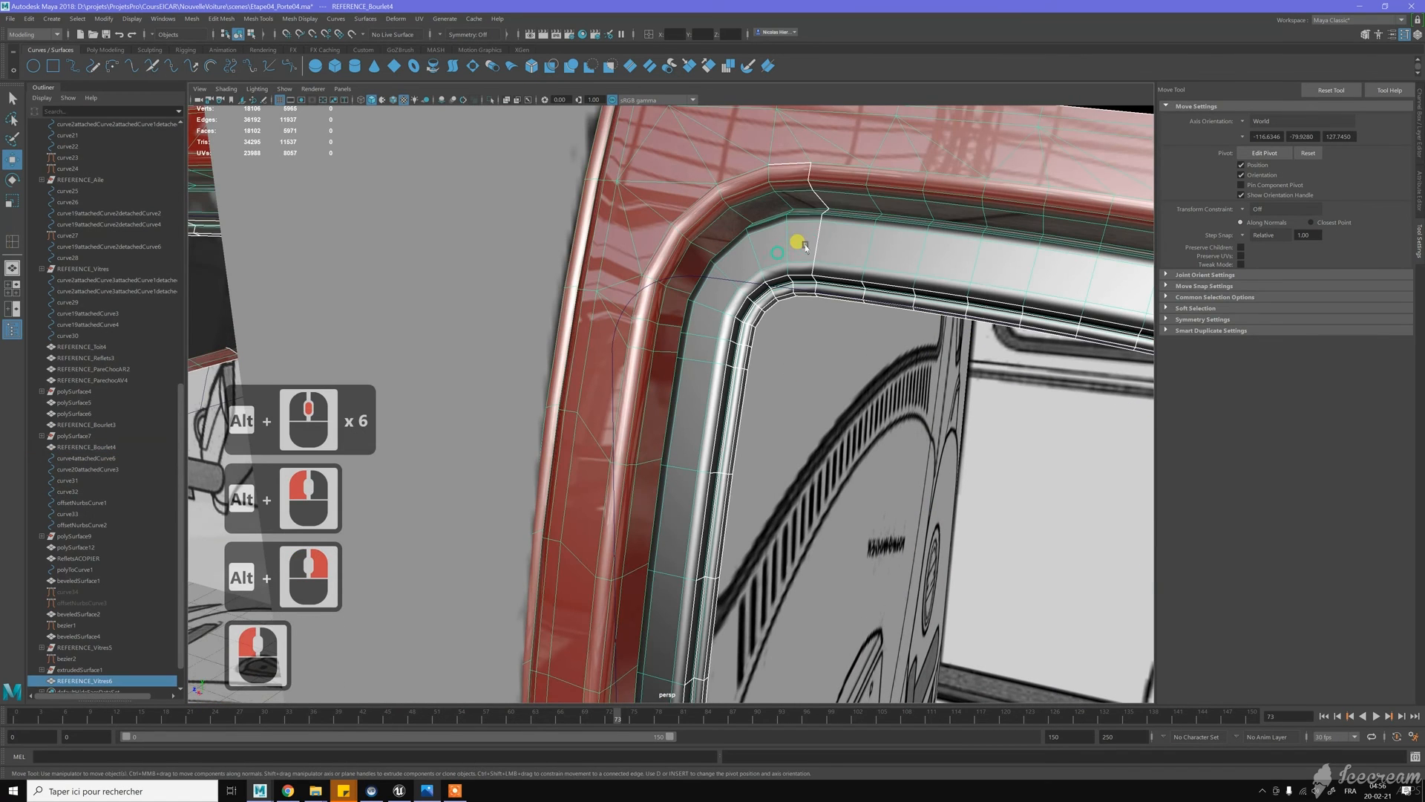
pyautogui.keyDown('alt'); pyautogui.moveTo(808, 244); pyautogui.dragTo(768, 234, button='middle'); pyautogui.keyUp('alt')
pyautogui.keyDown('shift'); pyautogui.moveTo(769, 232); pyautogui.dragTo(709, 245, button='right'); pyautogui.keyUp('shift')
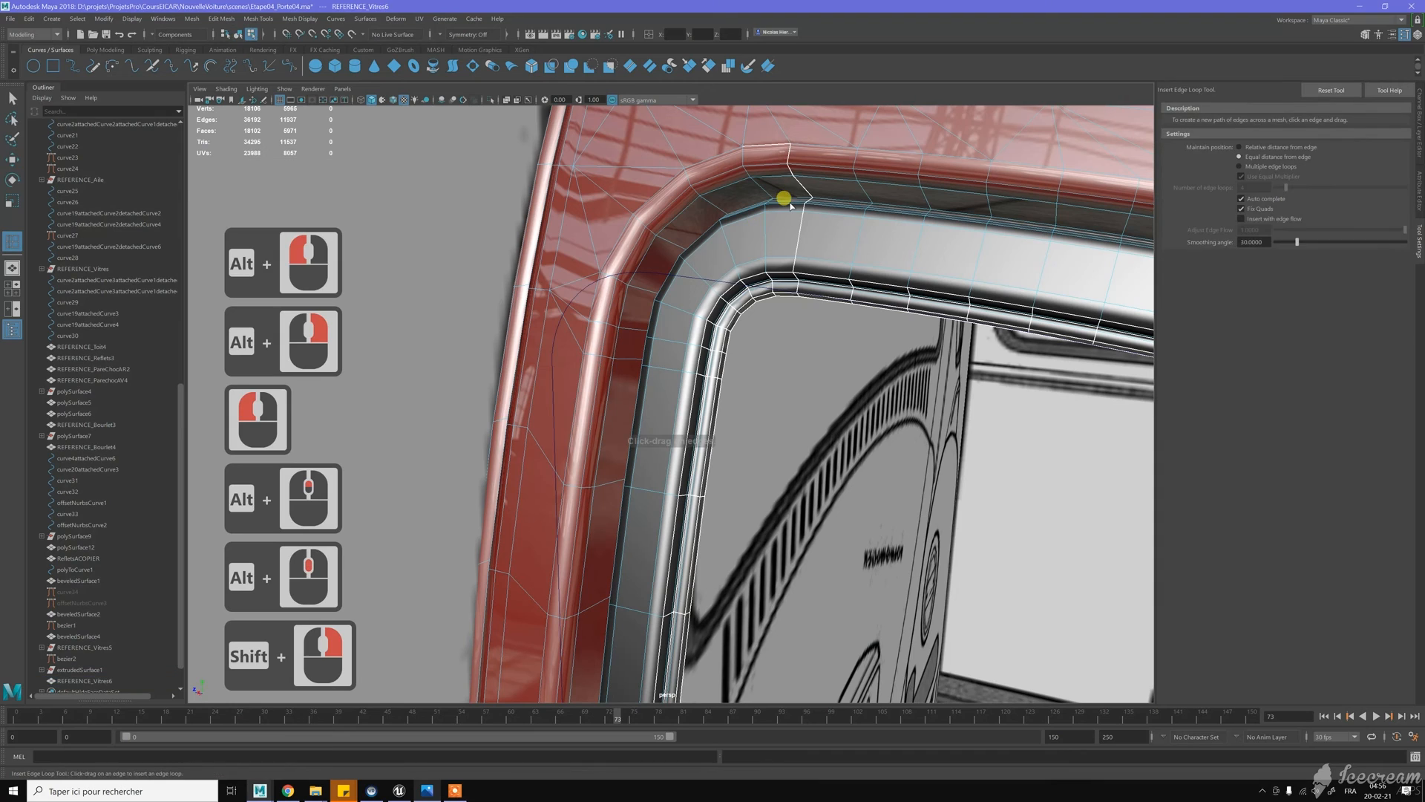
pyautogui.click(1250, 148)
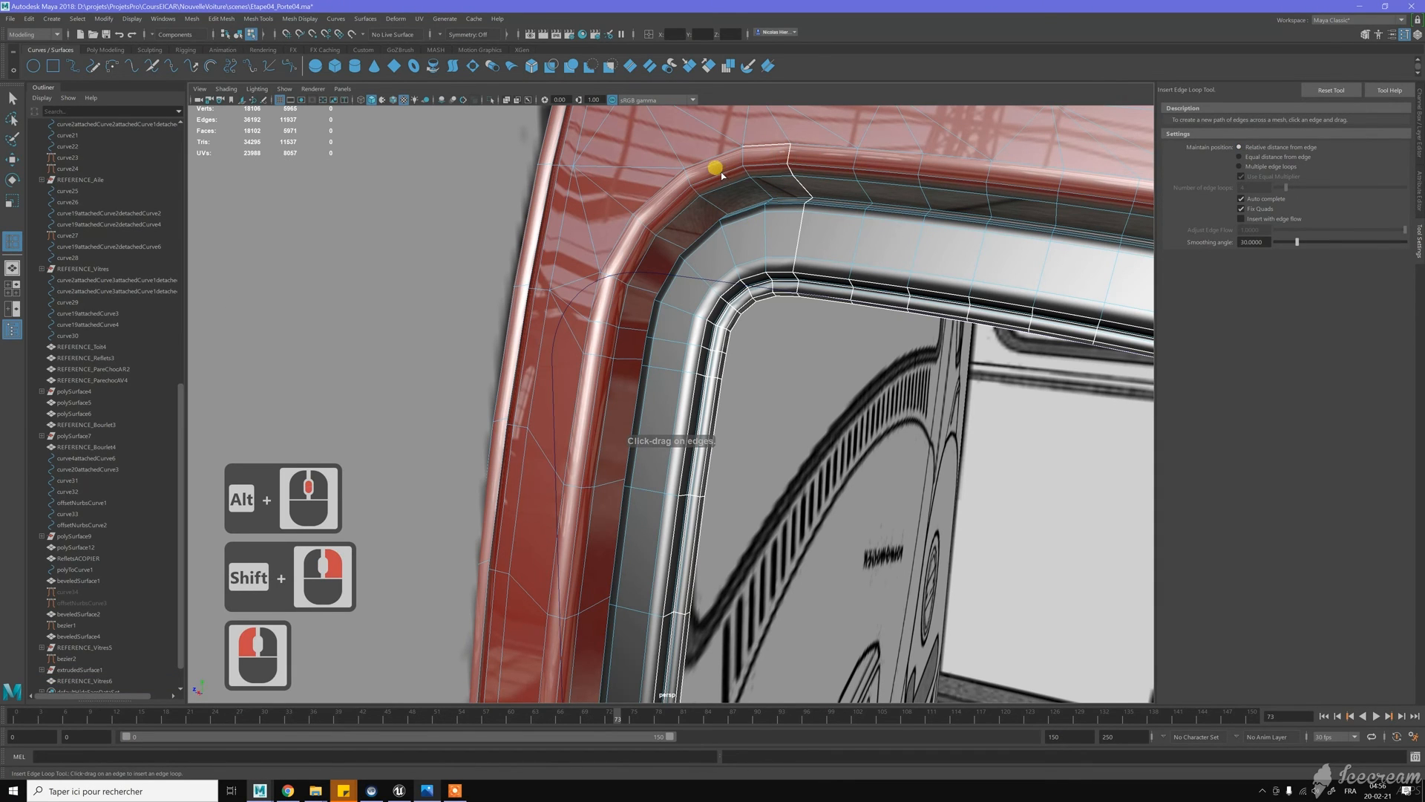
# Insert four crosswise edge loops through the window frame, spread around its front upper rounded corner
pyautogui.moveTo(719, 176); pyautogui.dragTo(717, 177)
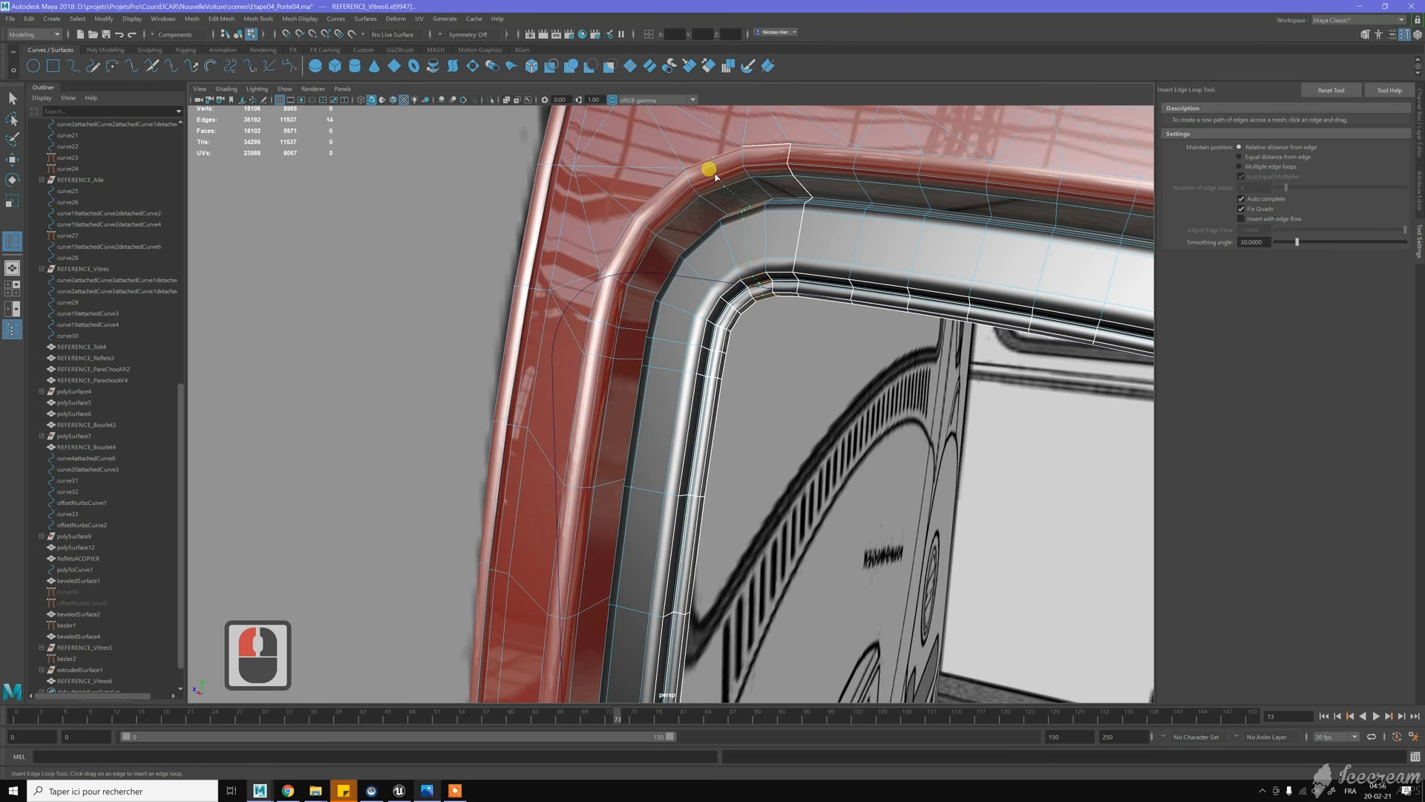
pyautogui.keyDown('shift'); pyautogui.click(769, 162); pyautogui.keyUp('shift')
pyautogui.keyDown('shift'); pyautogui.moveTo(769, 164); pyautogui.dragTo(680, 217); pyautogui.keyUp('shift')
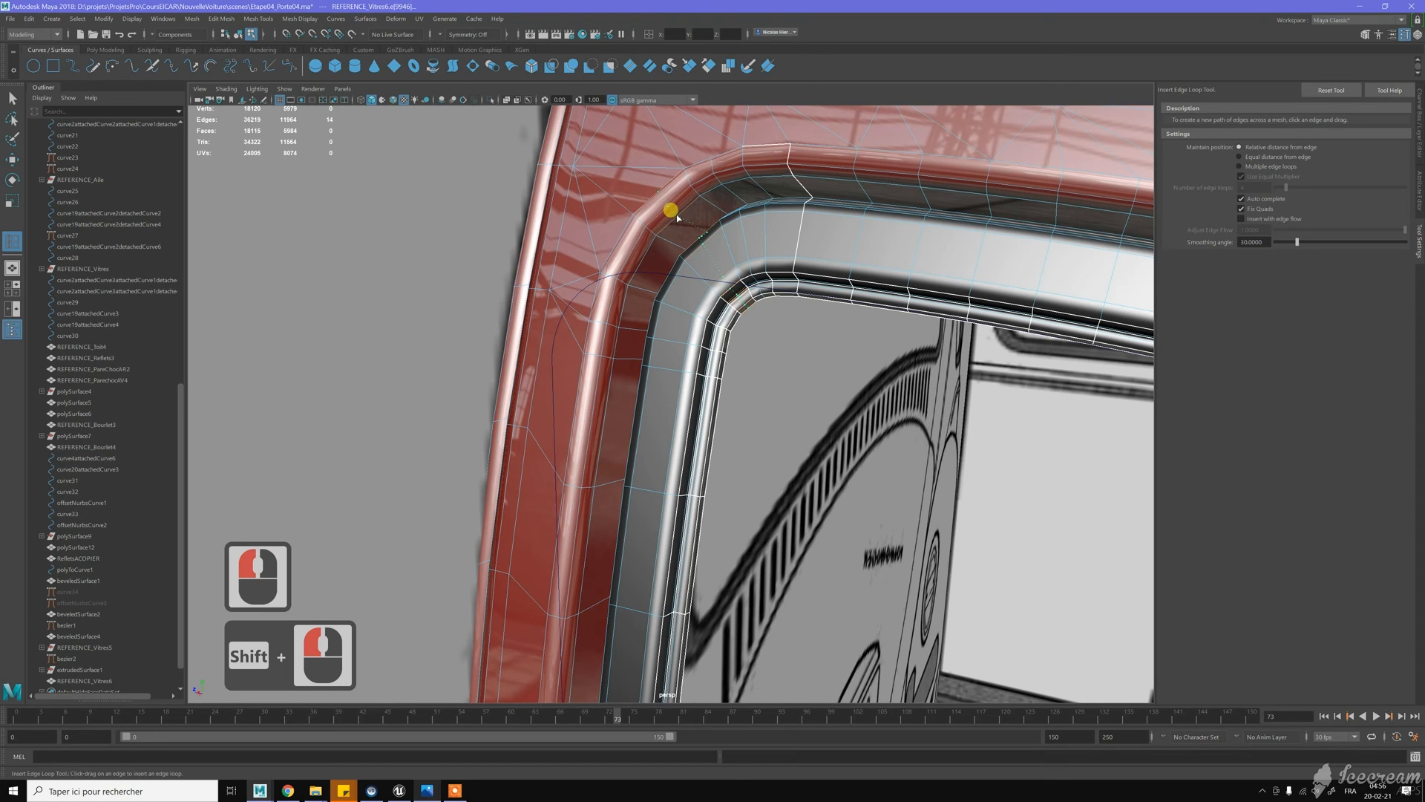
pyautogui.click(713, 196)
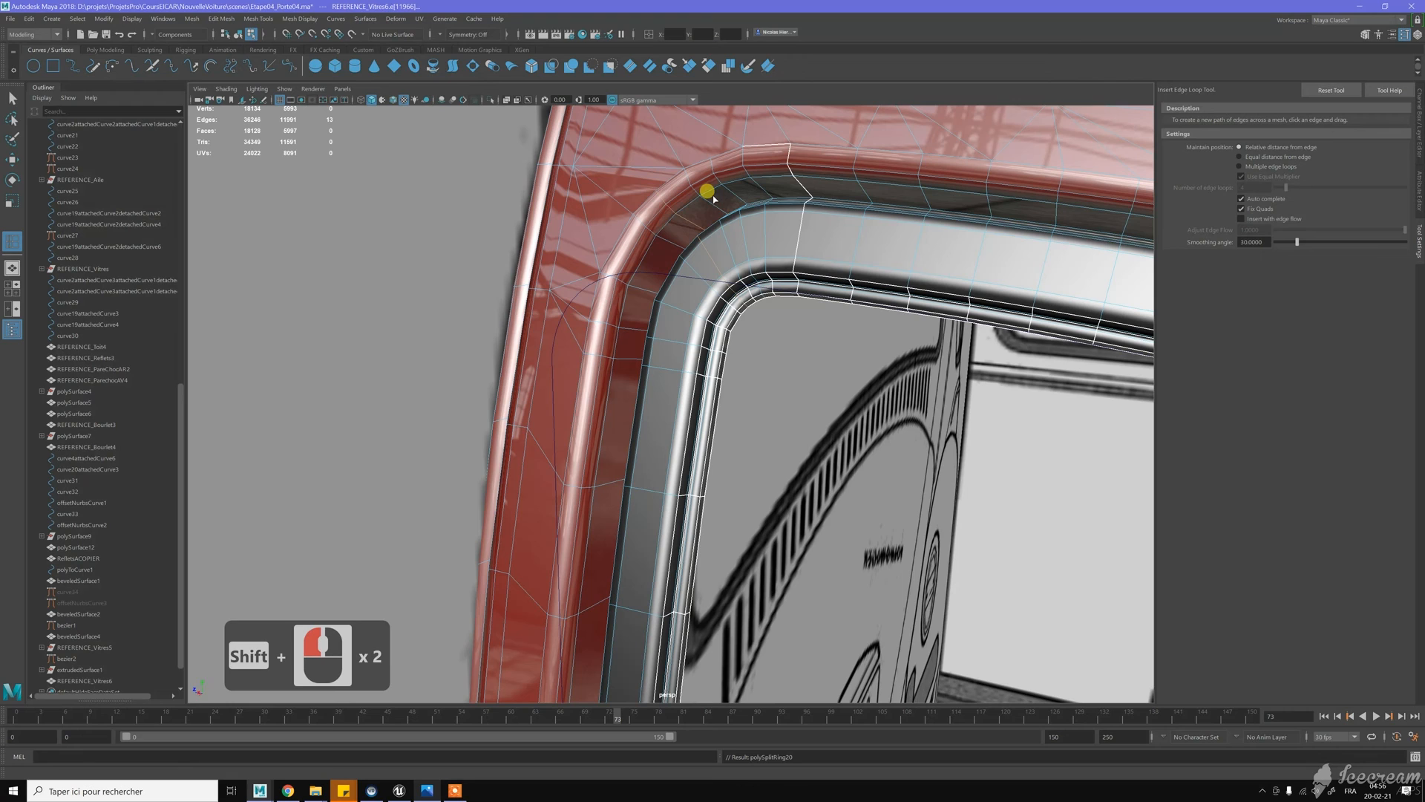
pyautogui.moveTo(627, 251); pyautogui.dragTo(630, 253)
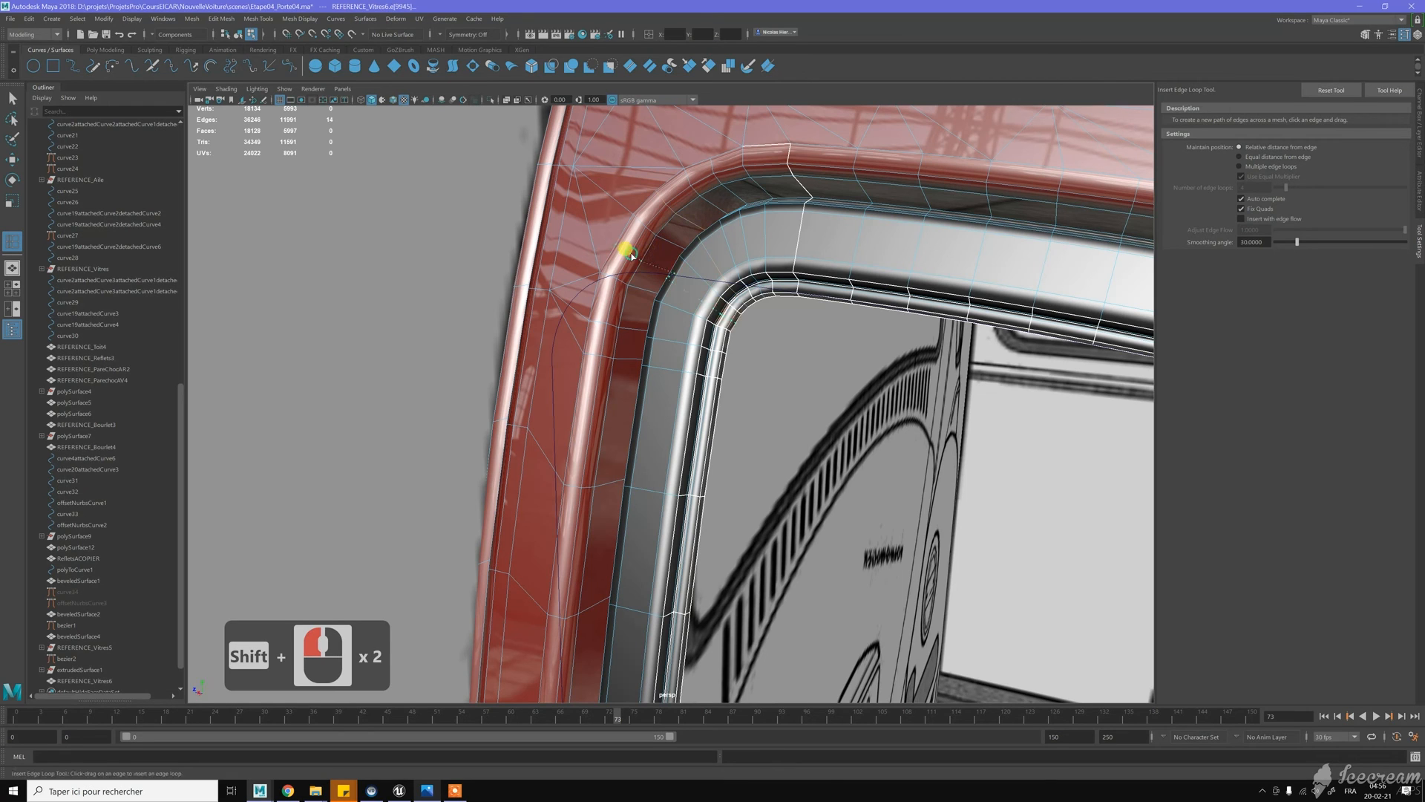
pyautogui.keyDown('shift'); pyautogui.click(729, 198); pyautogui.keyUp('shift')
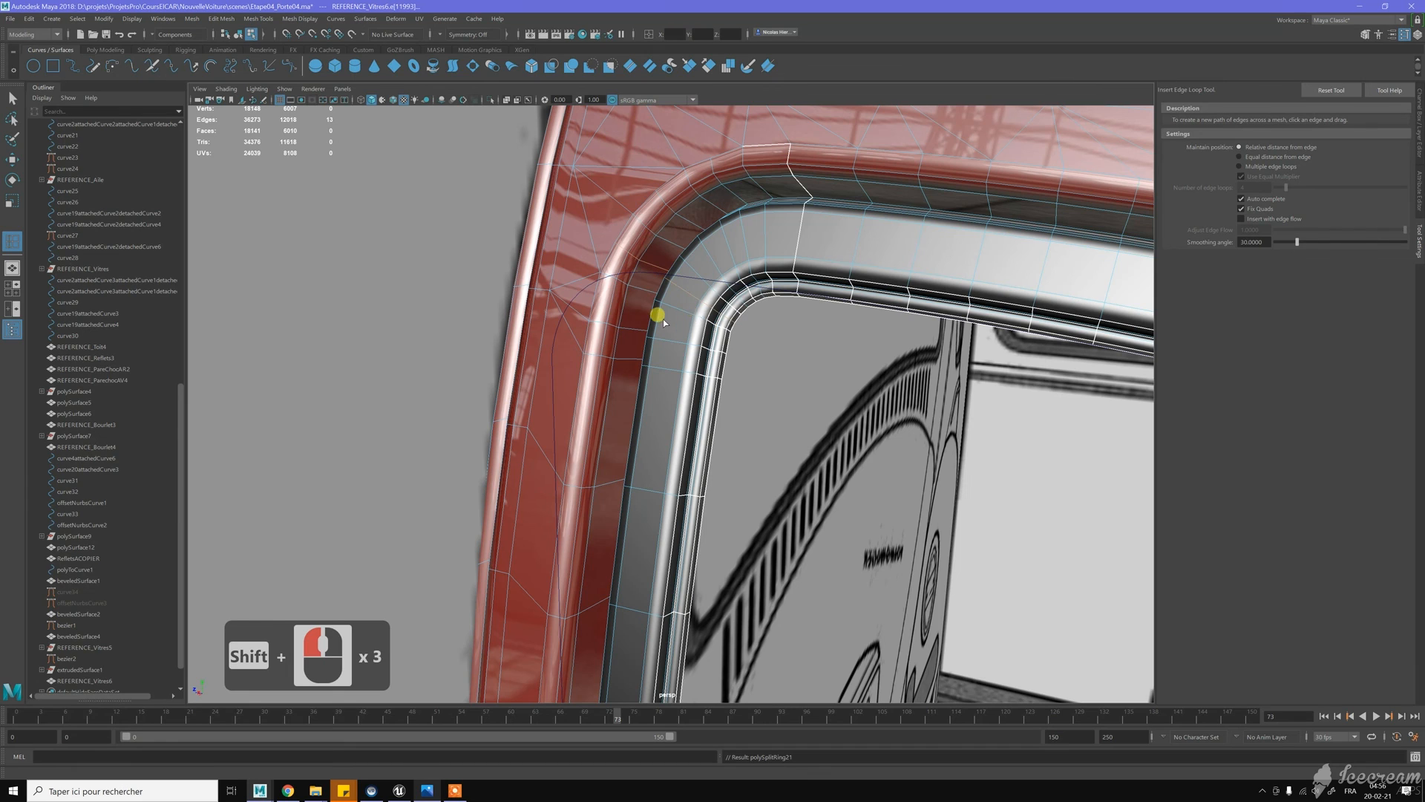
pyautogui.moveTo(624, 312); pyautogui.dragTo(630, 310)
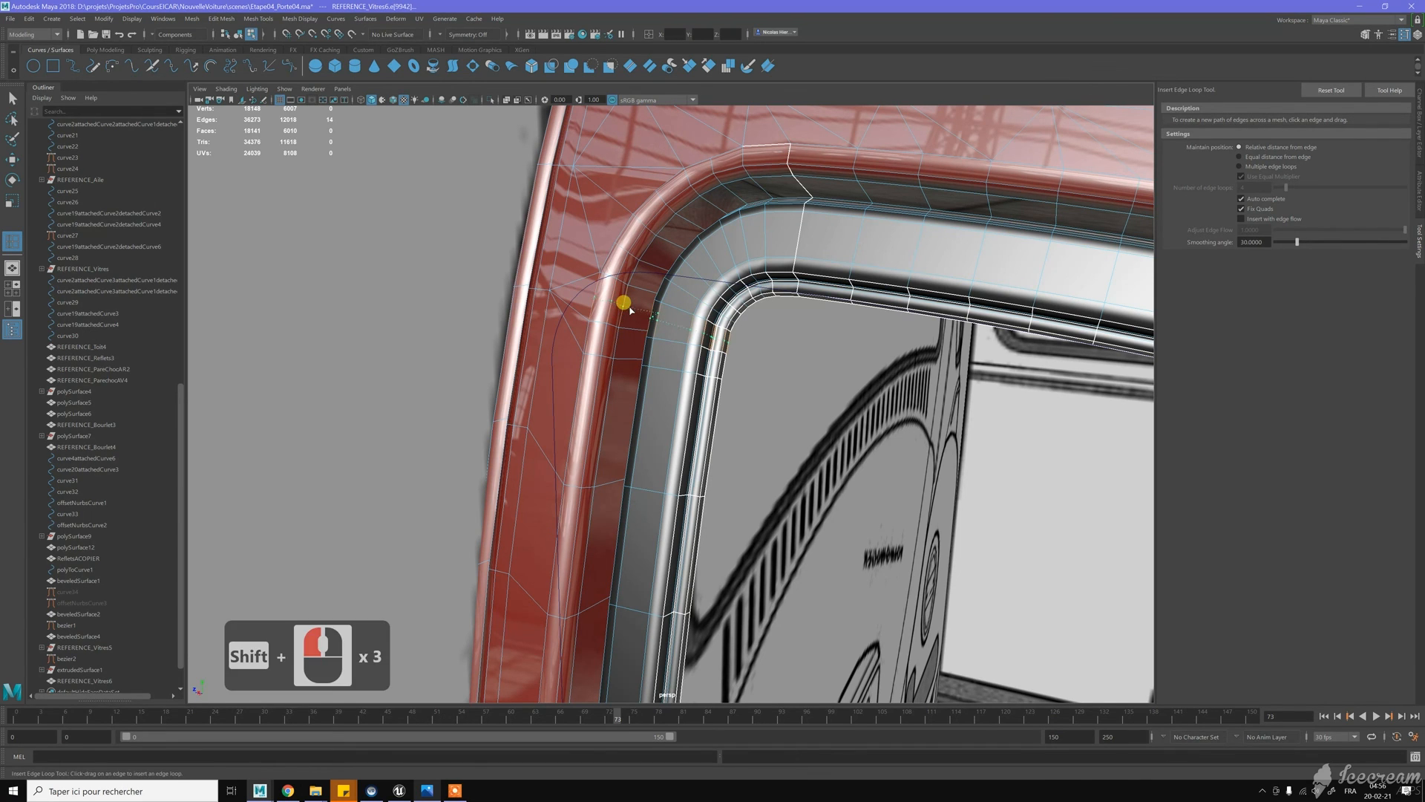
pyautogui.moveTo(631, 309); pyautogui.dragTo(631, 309)
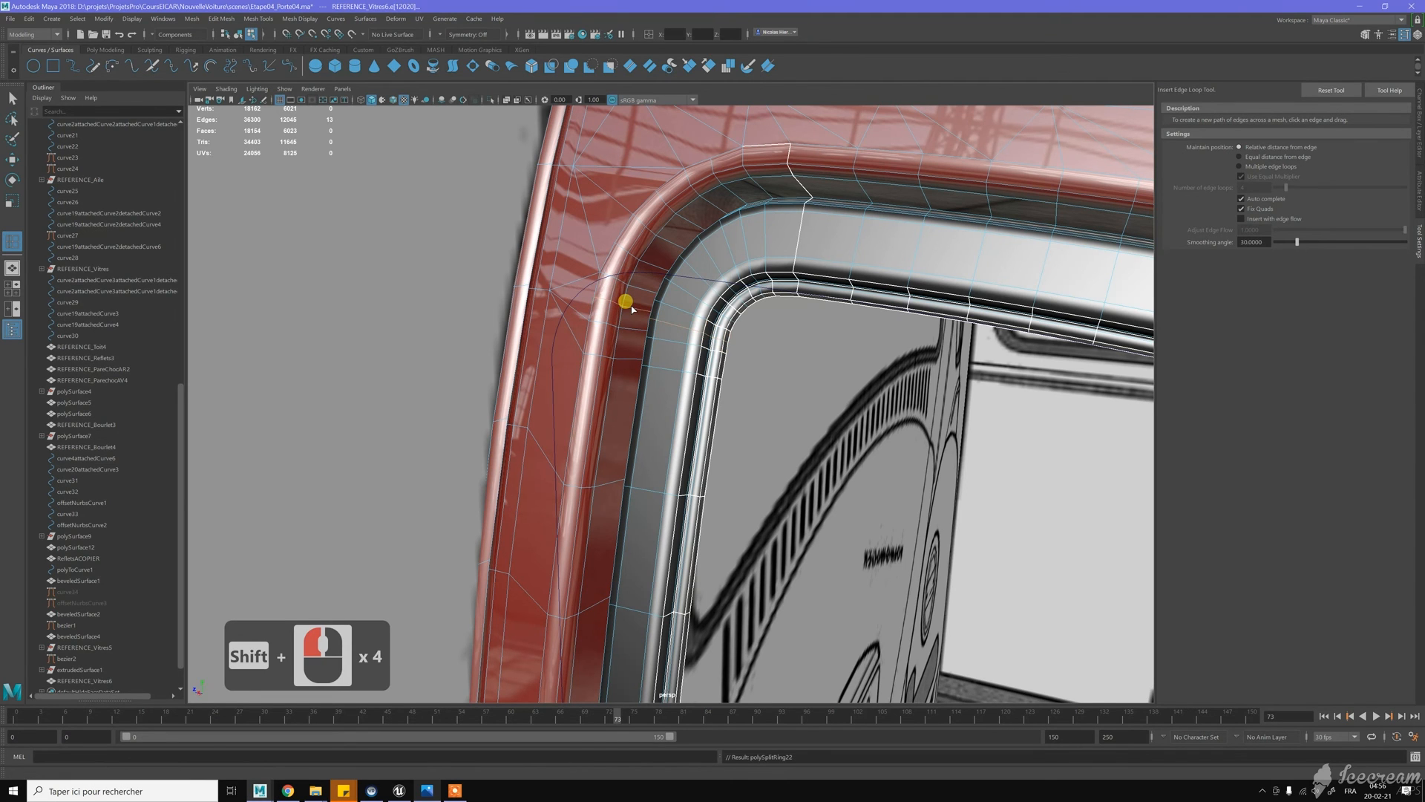
# Delete the existing crosswise edge loop at the lower end of the window frame's front upper corner
pyautogui.keyDown('alt'); pyautogui.moveTo(757, 344); pyautogui.dragTo(732, 309, button='right'); pyautogui.keyUp('alt')
pyautogui.moveTo(738, 312)
pyautogui.keyDown('alt'); pyautogui.mouseDown()
pyautogui.moveTo(760, 326)
pyautogui.moveTo(750, 319)
pyautogui.mouseUp(); pyautogui.keyUp('alt')
pyautogui.keyDown('alt'); pyautogui.moveTo(750, 319); pyautogui.dragTo(757, 366, button='middle'); pyautogui.keyUp('alt')
pyautogui.keyDown('alt'); pyautogui.moveTo(757, 366); pyautogui.dragTo(754, 359, button='right'); pyautogui.keyUp('alt')
pyautogui.press('w')
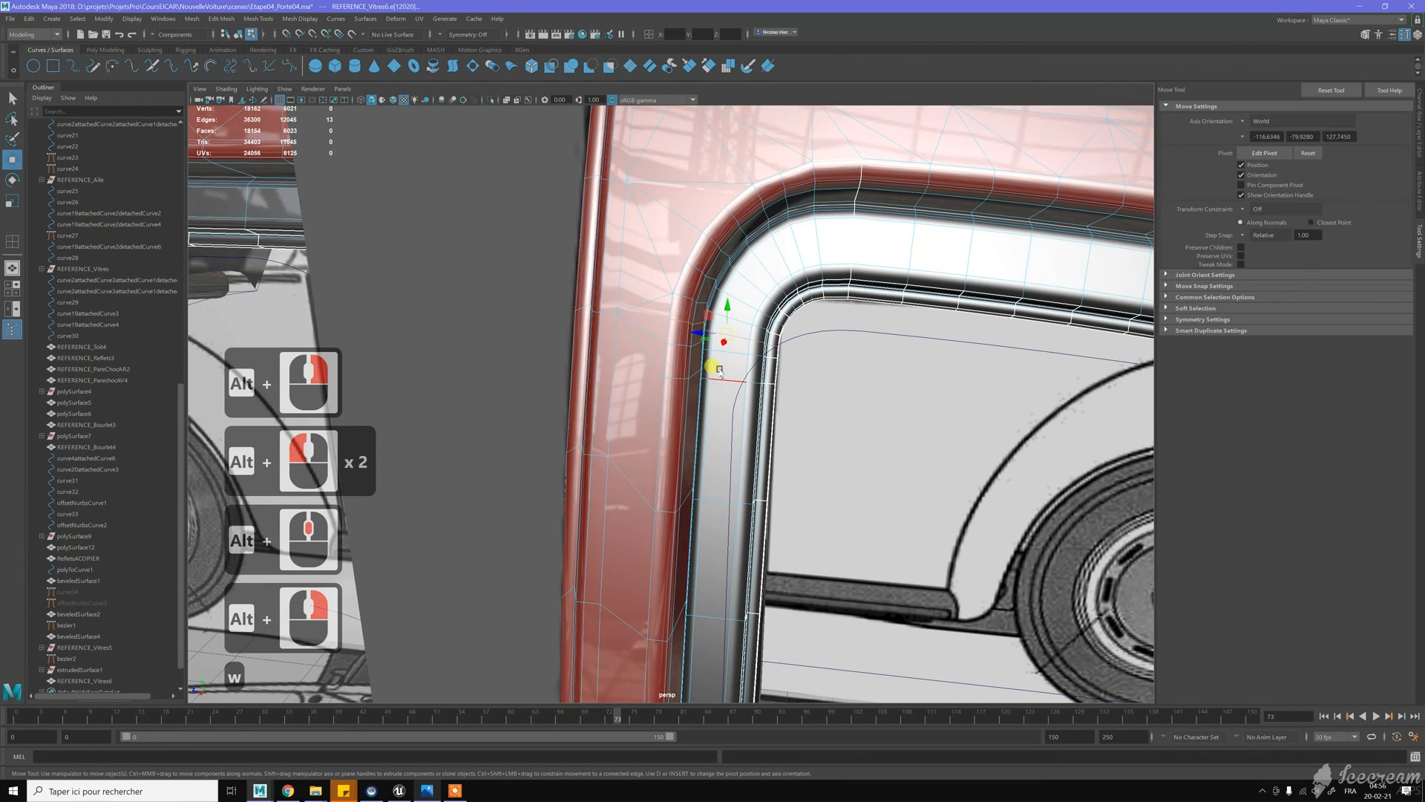
pyautogui.doubleClick(773, 332)
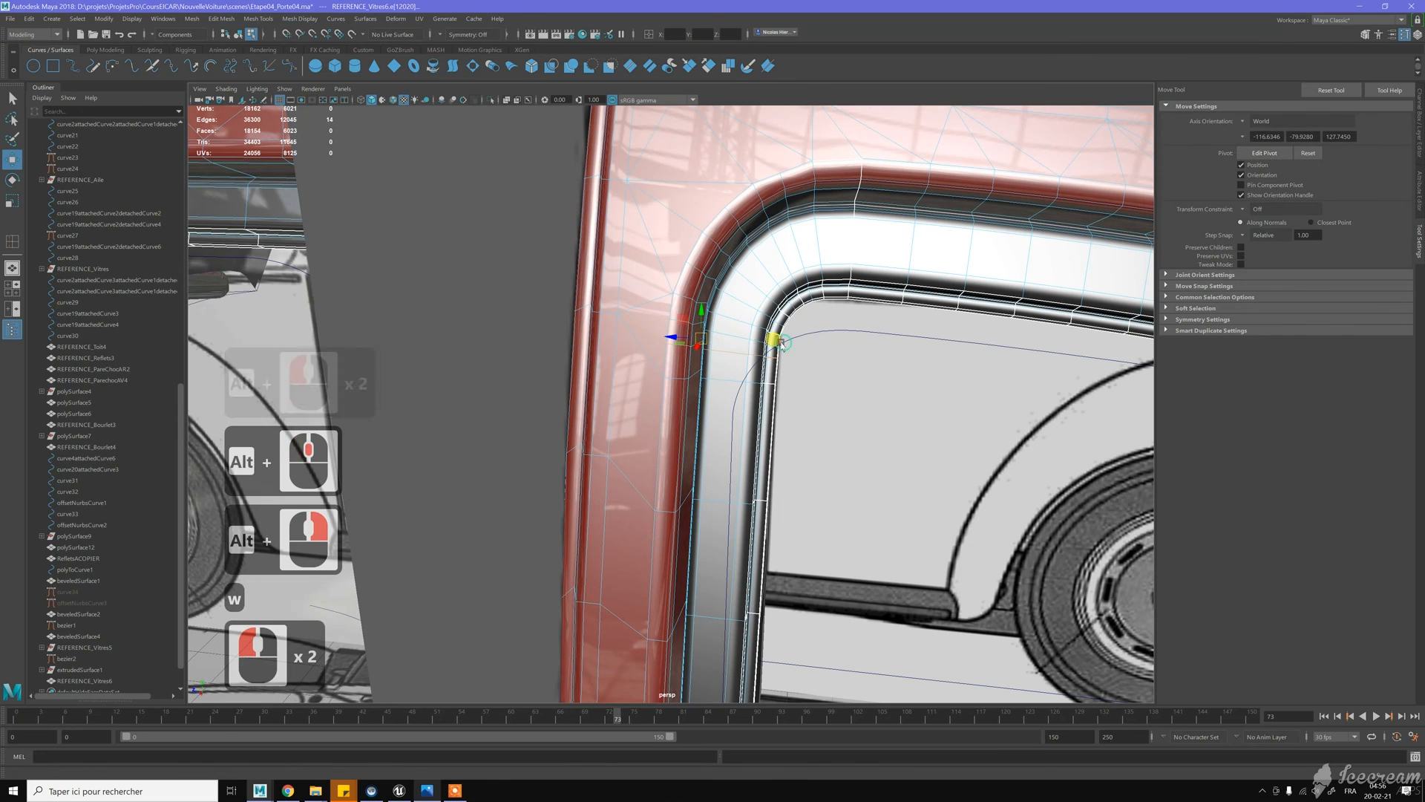
pyautogui.hotkey('ctrl', 'BackSpace')
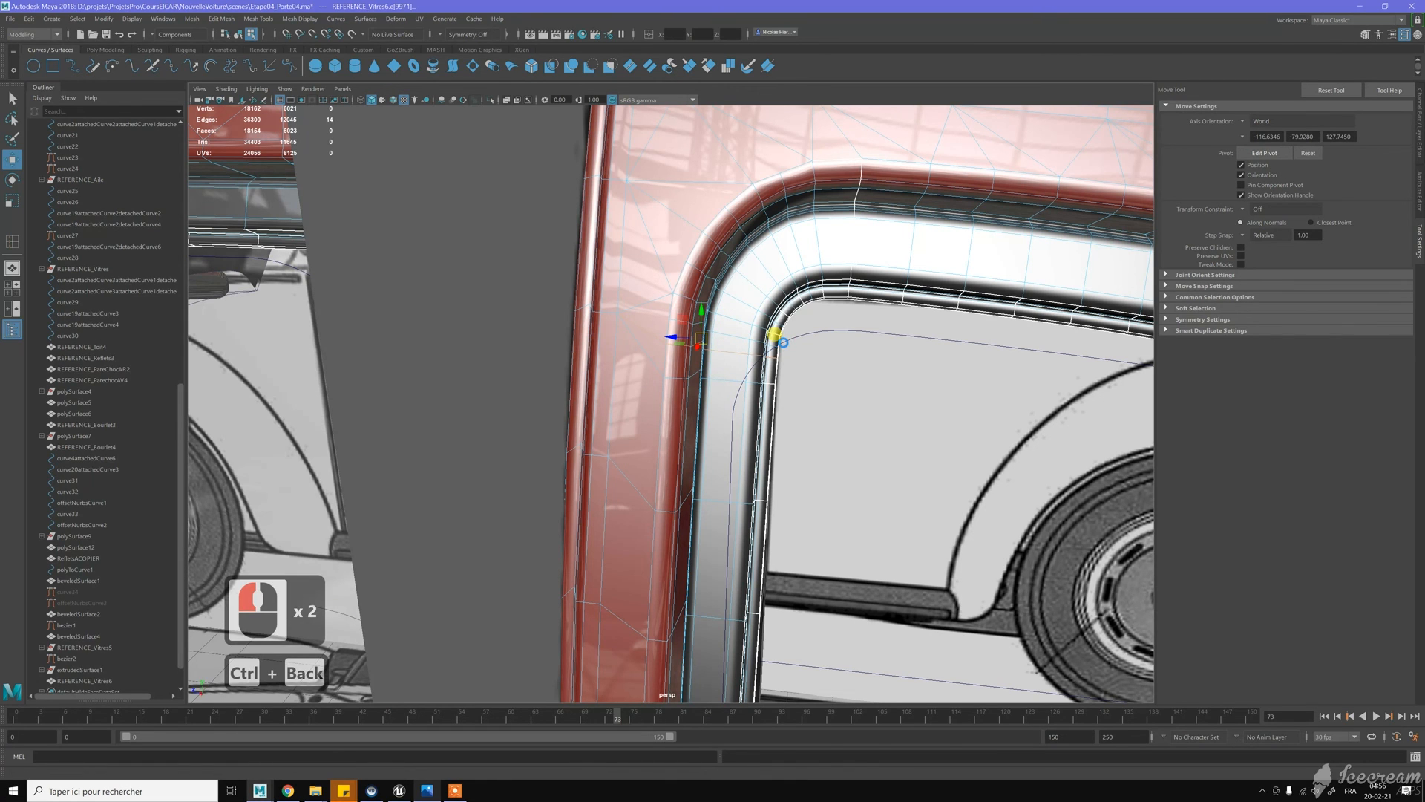
pyautogui.press('w')
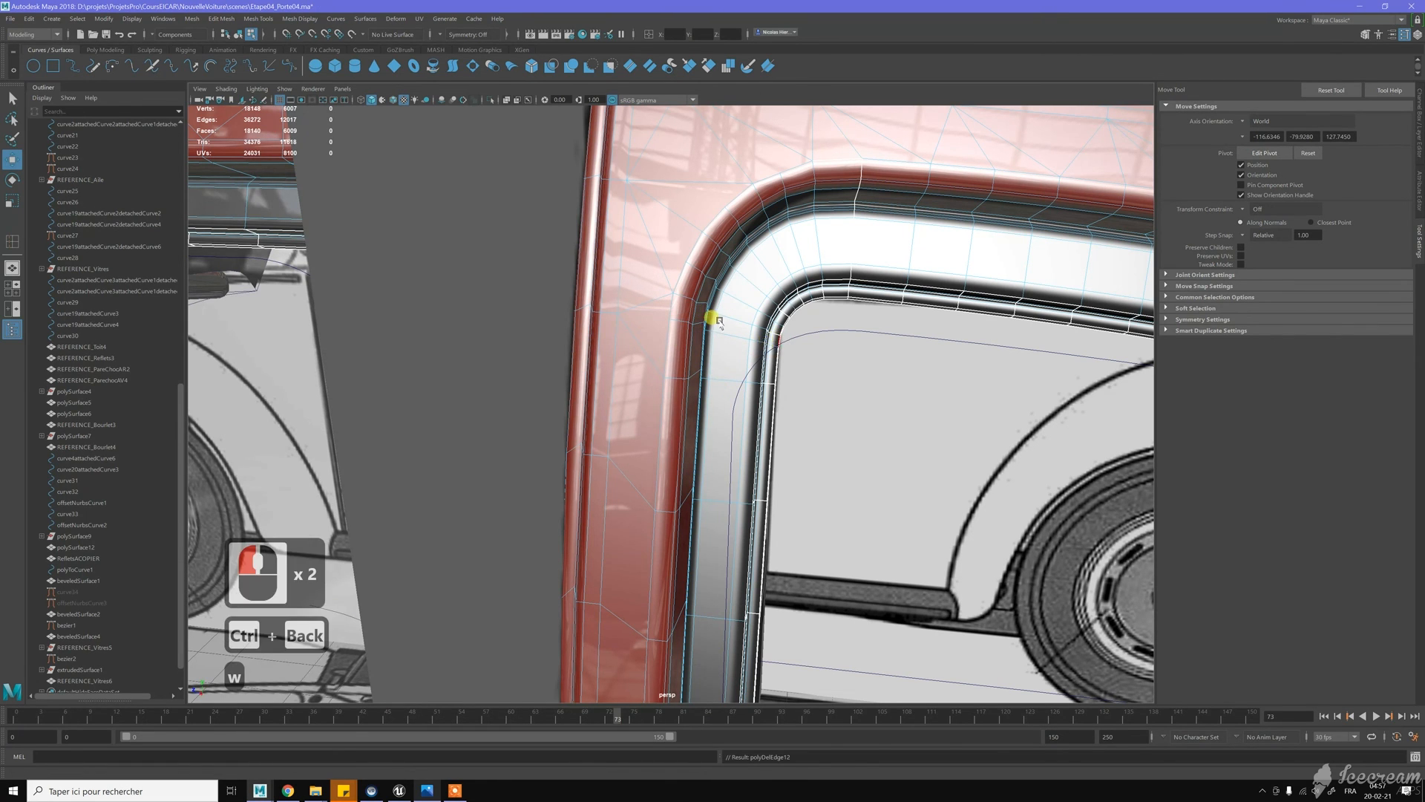
# Try to insert another crosswise edge loop through the frame just below the window's front upper corner
pyautogui.moveTo(794, 310); pyautogui.dragTo(763, 321, button='right')
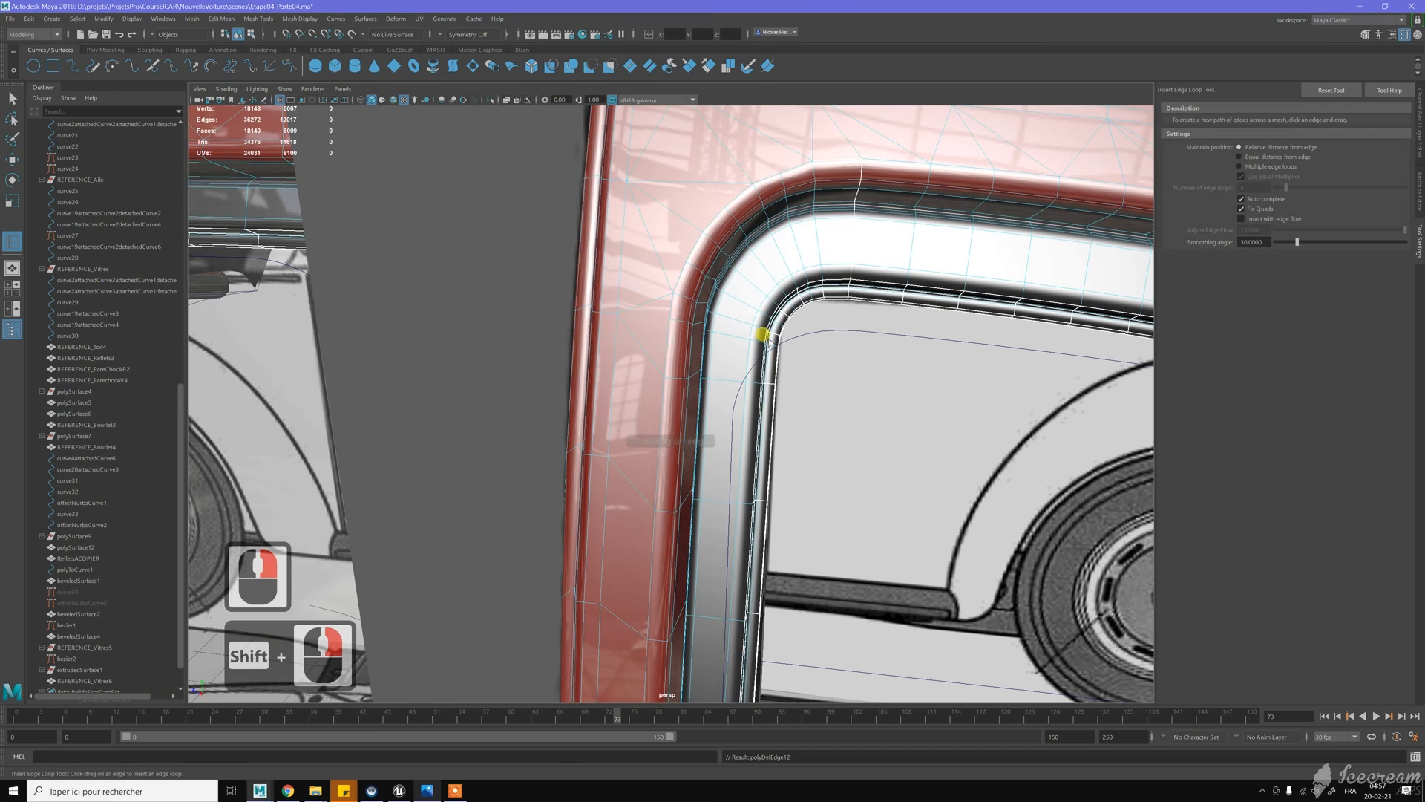
pyautogui.moveTo(763, 360); pyautogui.dragTo(833, 338)
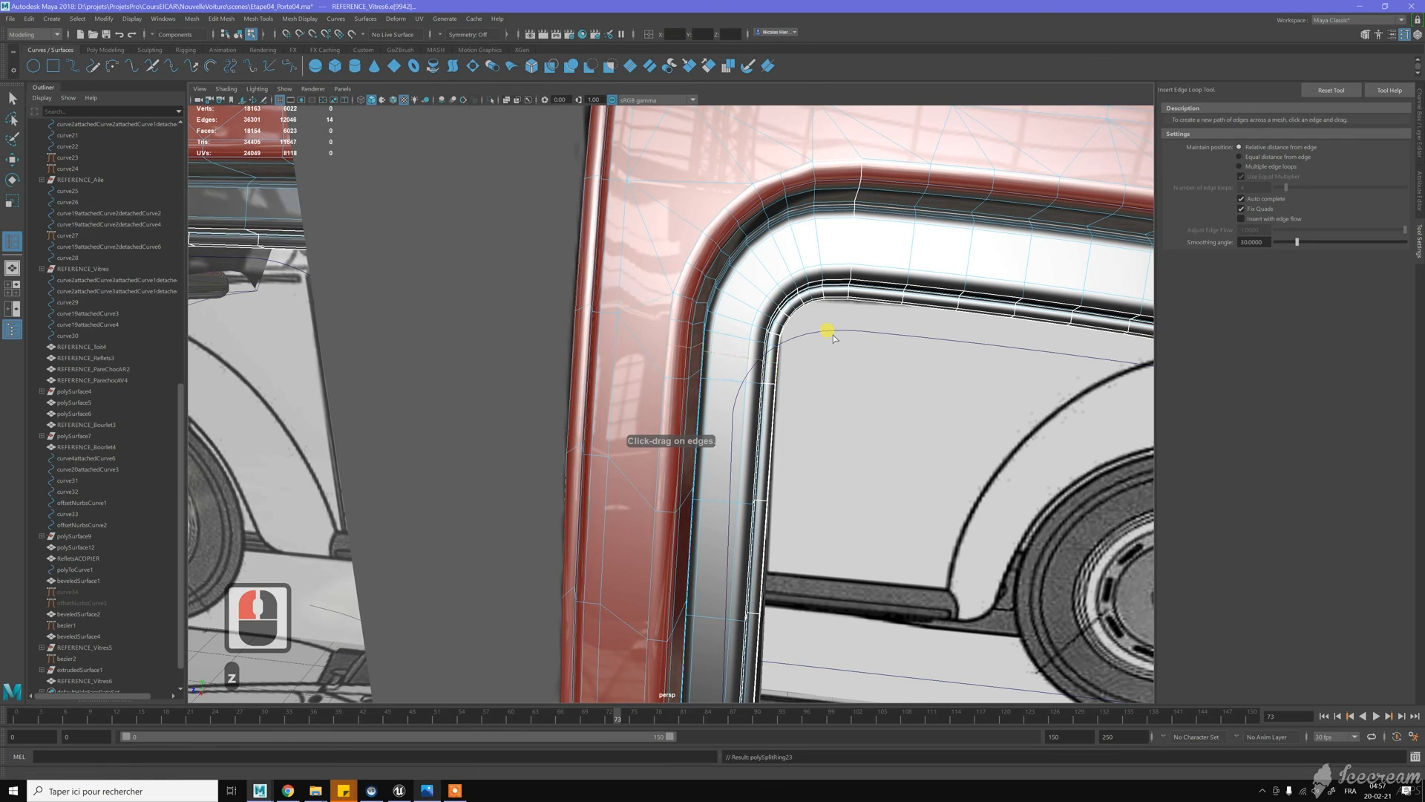
pyautogui.press('z')
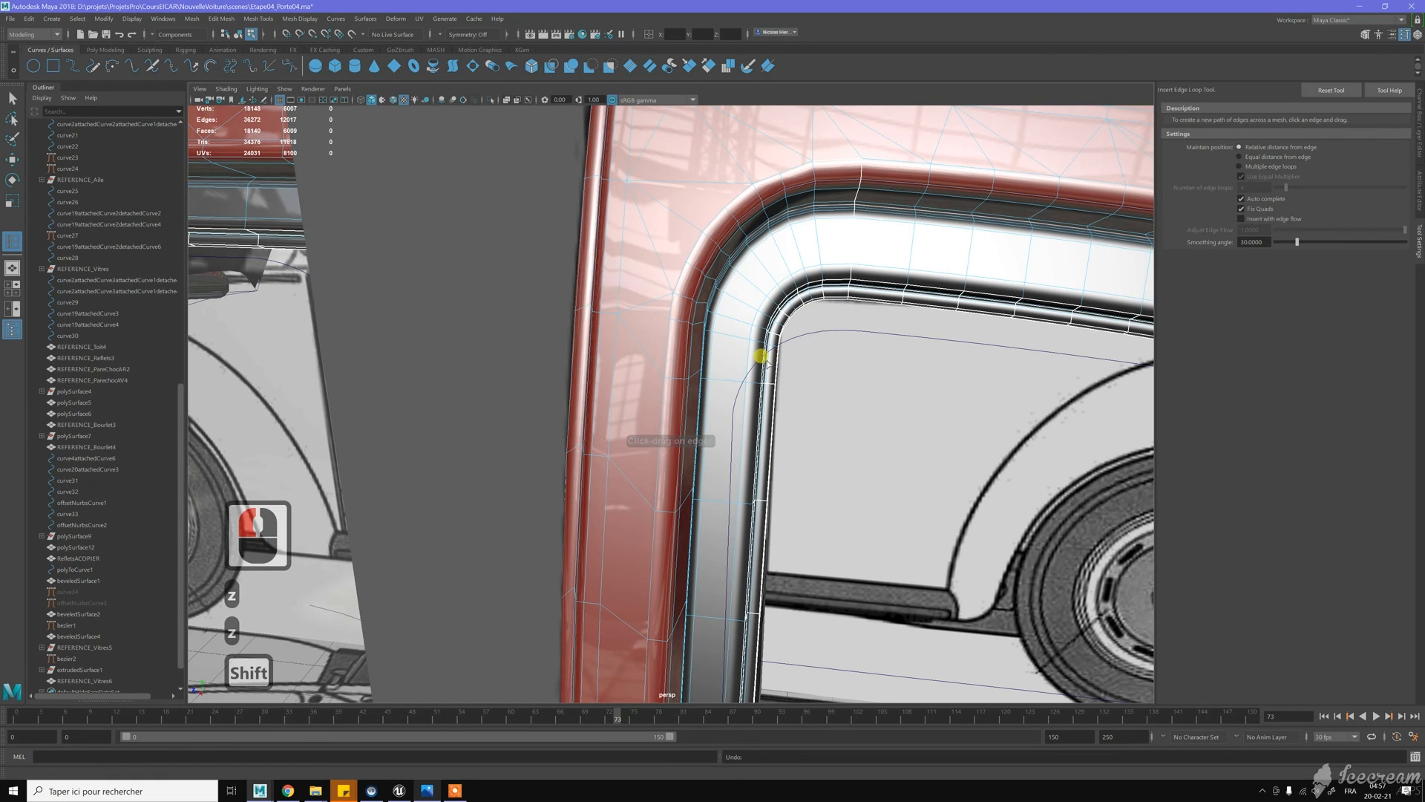
pyautogui.moveTo(765, 361); pyautogui.dragTo(841, 319)
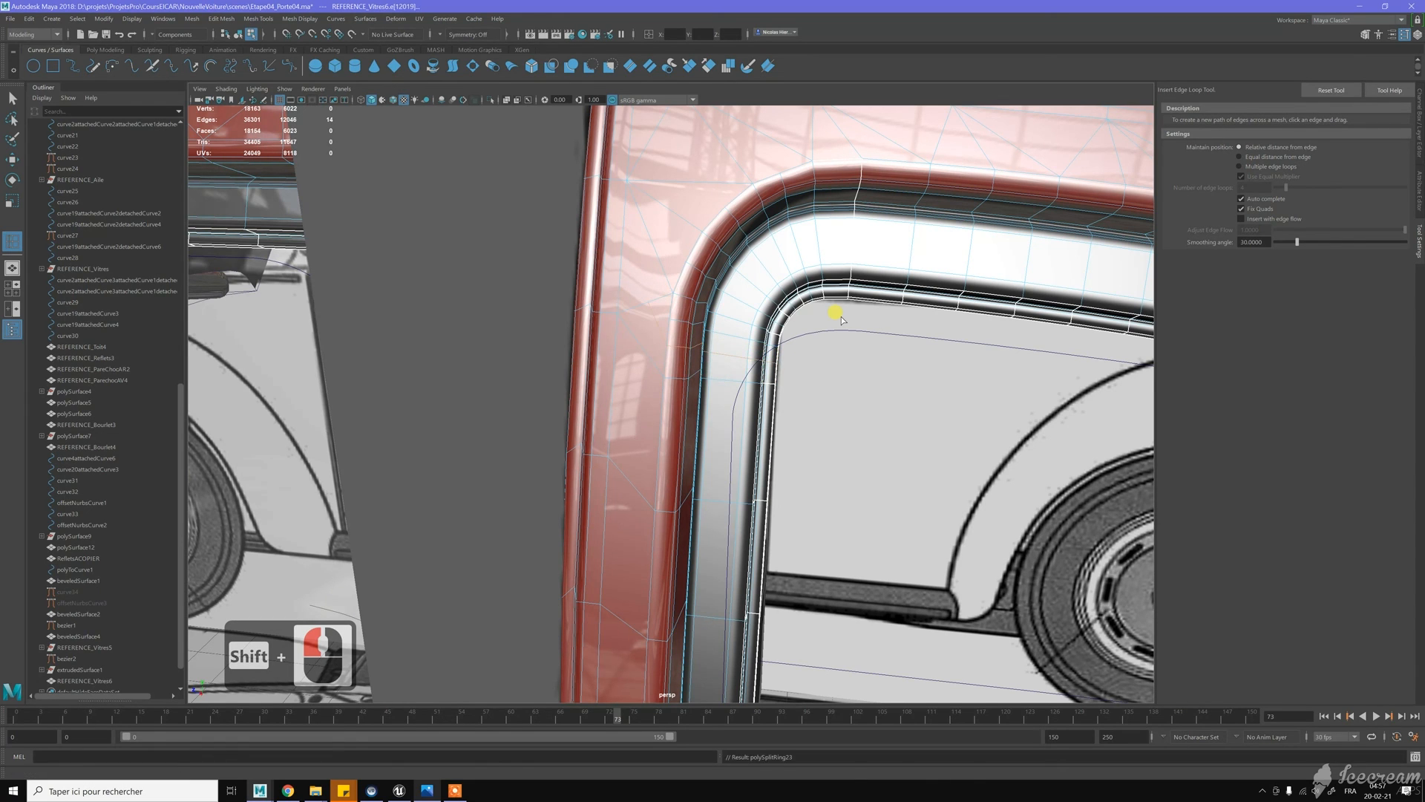
pyautogui.hotkey('ctrl', 'BackSpace')
# Insert four crosswise edge loops through the rear side window frame, spread around its front lower rounded corner
pyautogui.keyDown('alt'); pyautogui.moveTo(833, 309); pyautogui.dragTo(852, 283, button='middle'); pyautogui.keyUp('alt')
pyautogui.scroll(-6, 857, 292)
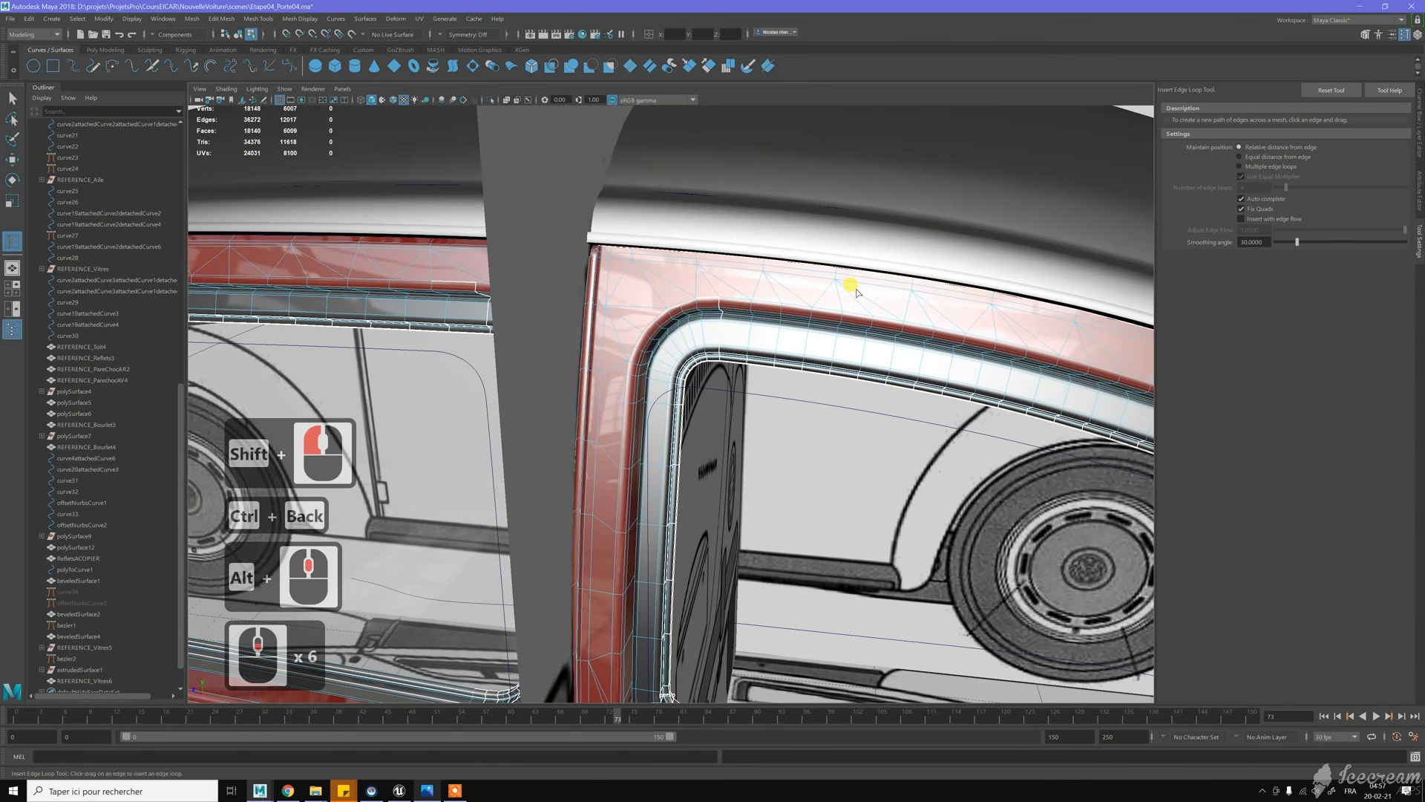
pyautogui.keyDown('alt'); pyautogui.moveTo(761, 428); pyautogui.dragTo(773, 286, button='middle'); pyautogui.keyUp('alt')
pyautogui.keyDown('alt'); pyautogui.moveTo(773, 286); pyautogui.dragTo(776, 293); pyautogui.keyUp('alt')
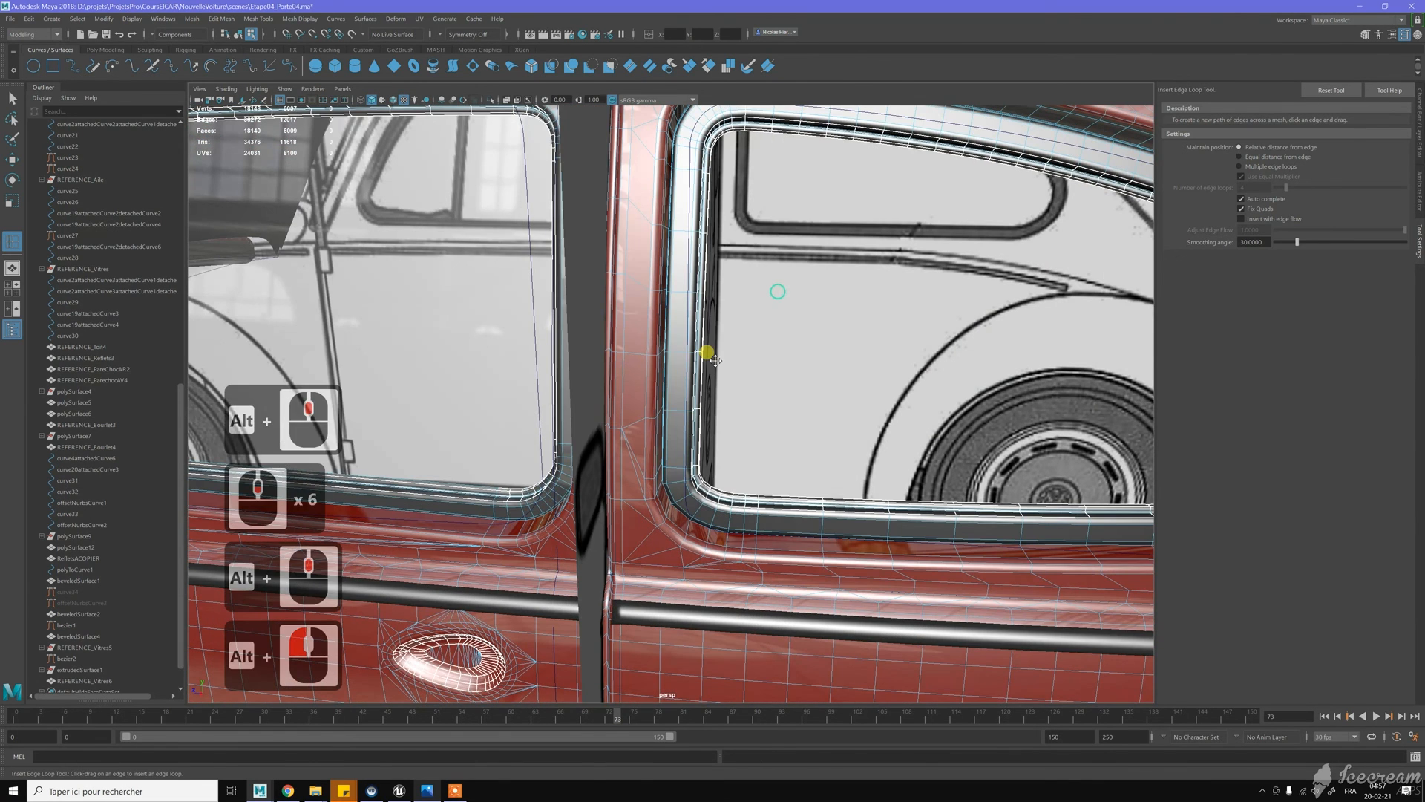
pyautogui.keyDown('alt'); pyautogui.moveTo(776, 293); pyautogui.dragTo(832, 399, button='middle'); pyautogui.keyUp('alt')
pyautogui.keyDown('alt'); pyautogui.moveTo(832, 400); pyautogui.dragTo(817, 416, button='right'); pyautogui.keyUp('alt')
pyautogui.keyDown('alt'); pyautogui.moveTo(816, 416); pyautogui.dragTo(833, 401); pyautogui.keyUp('alt')
pyautogui.press('w')
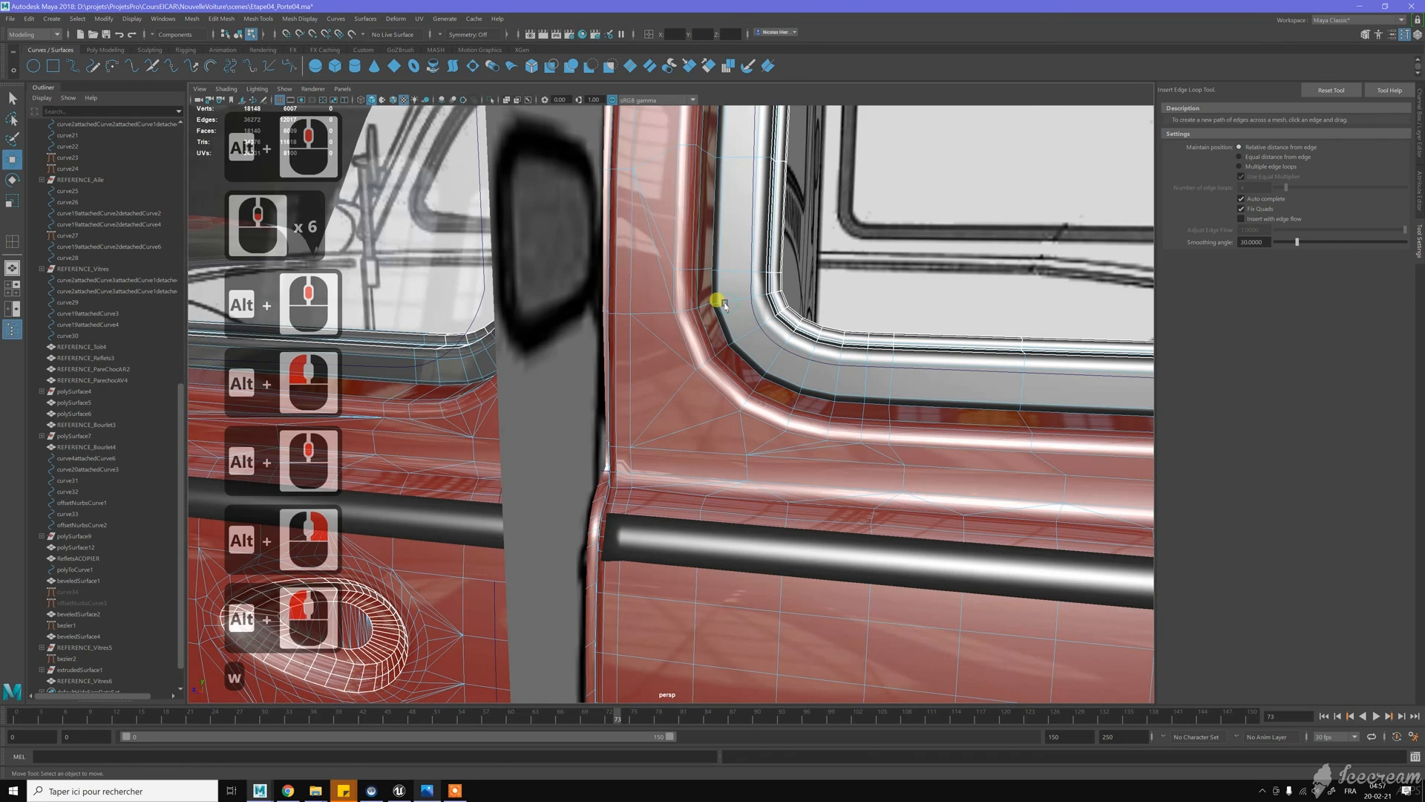
pyautogui.press('y')
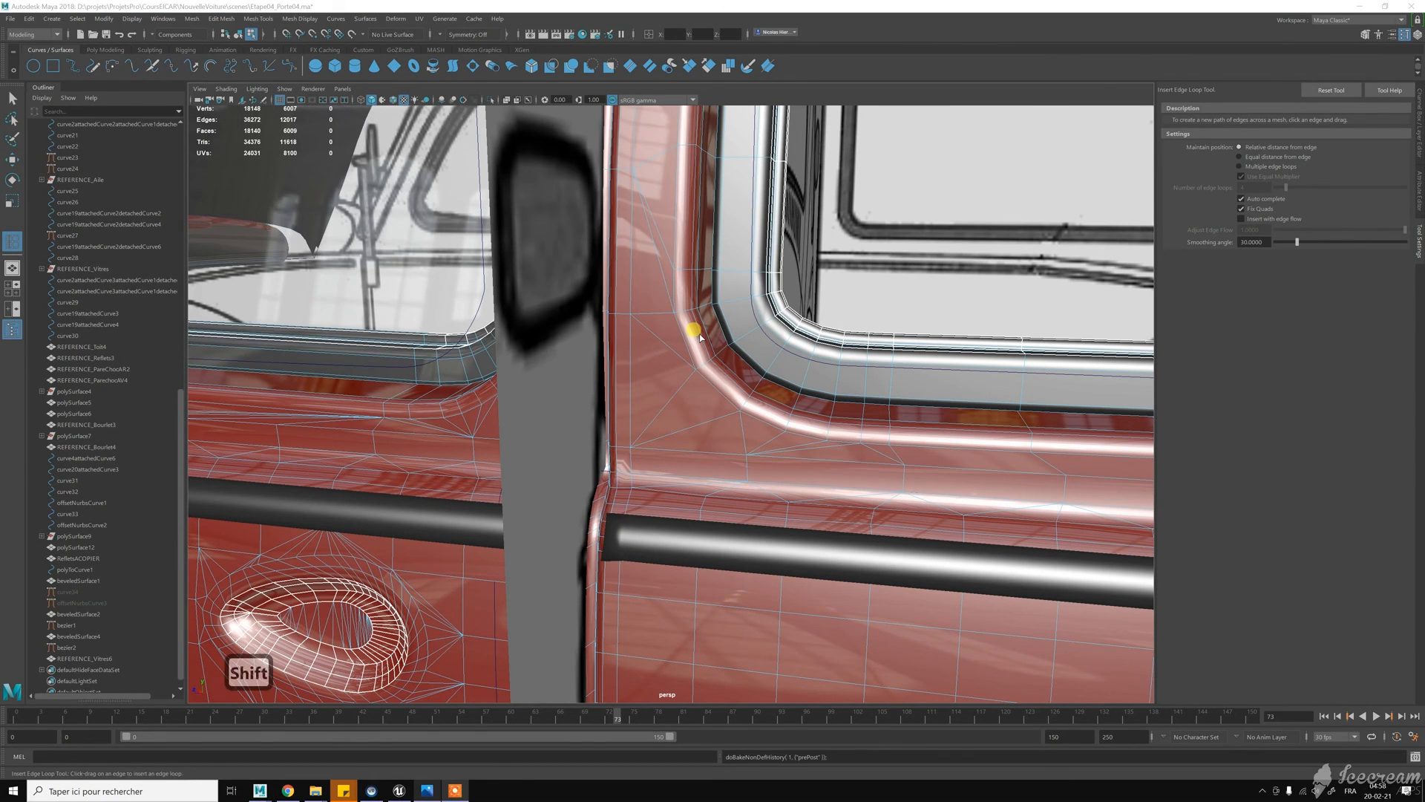
pyautogui.keyDown('shift'); pyautogui.click(701, 337); pyautogui.keyUp('shift')
pyautogui.keyDown('shift'); pyautogui.click(717, 321); pyautogui.keyUp('shift')
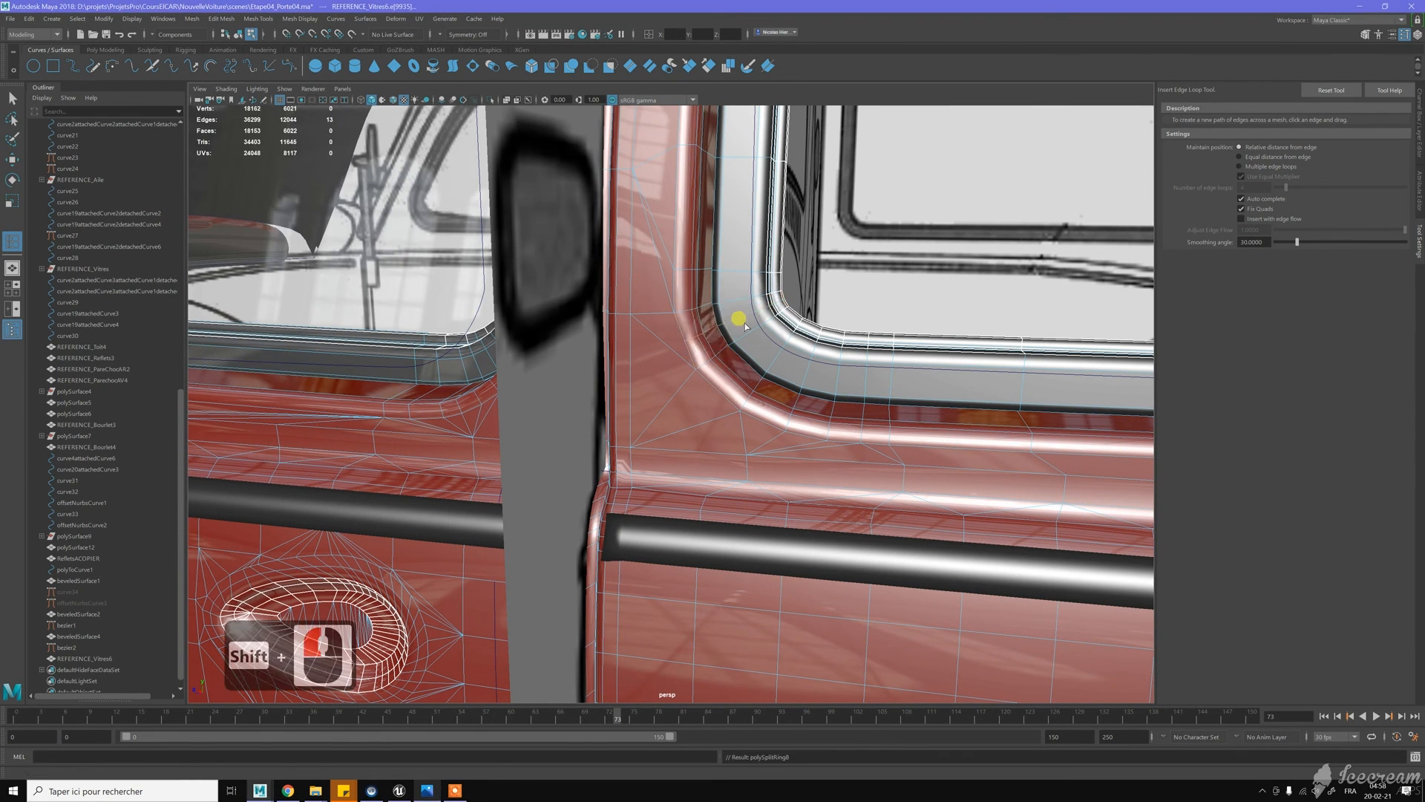
pyautogui.keyDown('shift'); pyautogui.click(734, 369); pyautogui.keyUp('shift')
pyautogui.keyDown('shift'); pyautogui.doubleClick(733, 372); pyautogui.keyUp('shift')
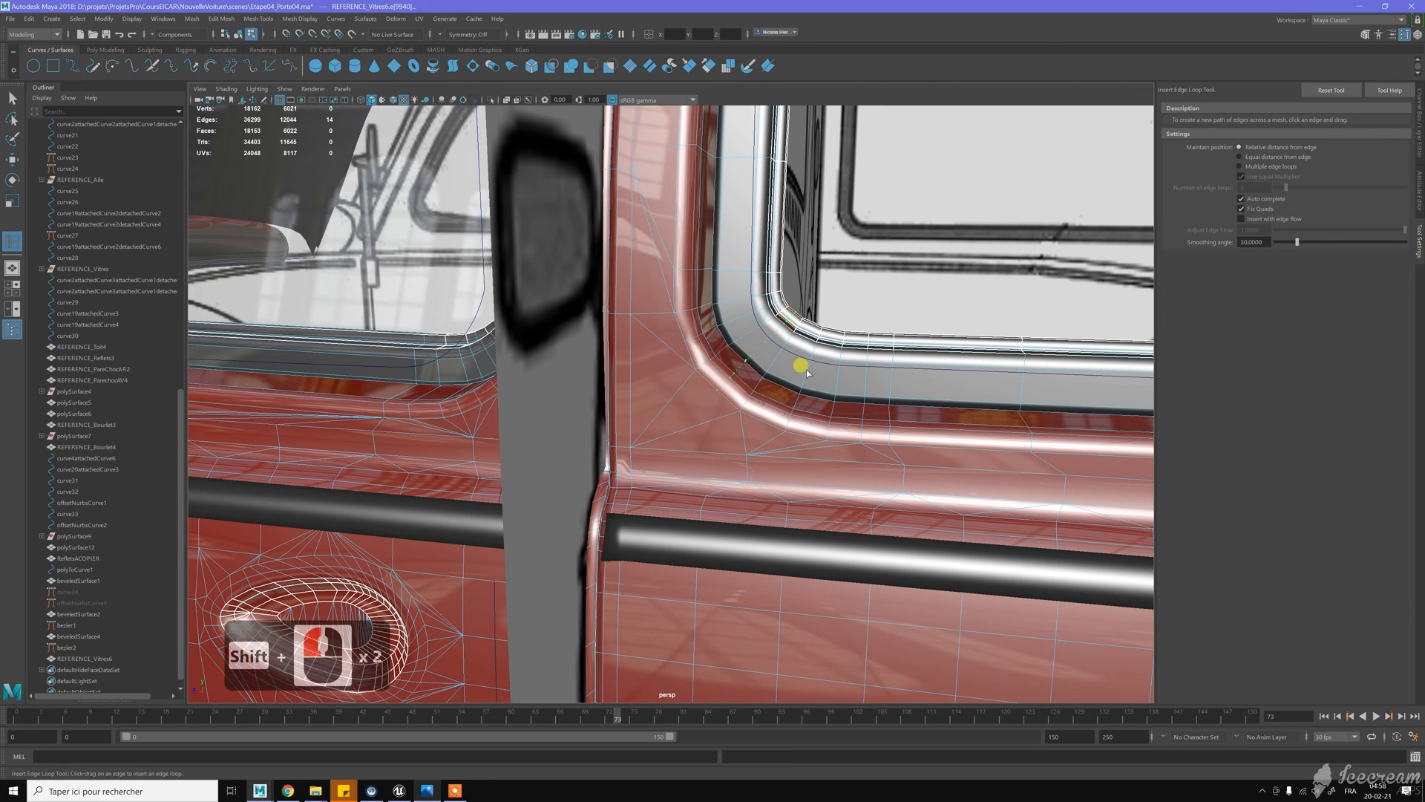
pyautogui.keyDown('shift'); pyautogui.click(774, 384); pyautogui.keyUp('shift')
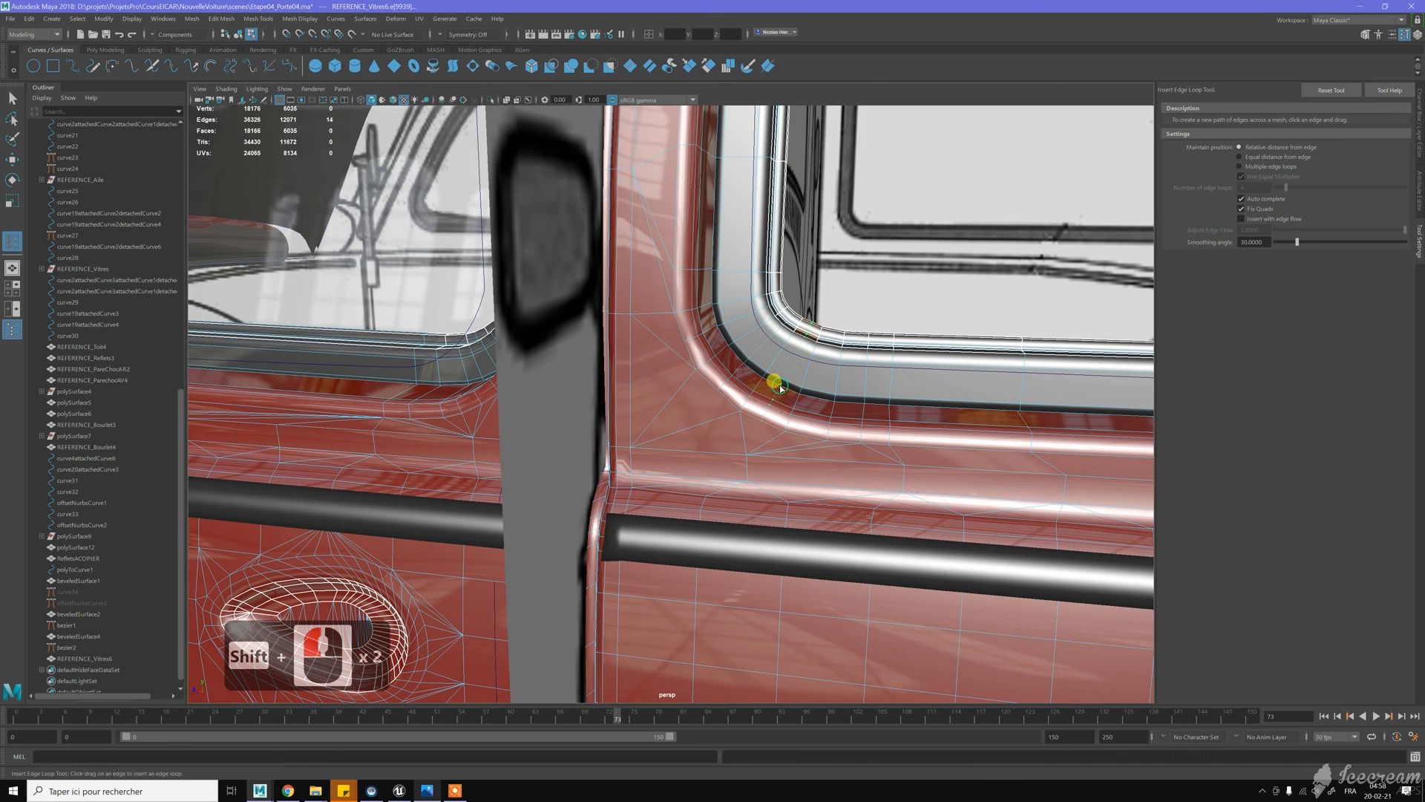
pyautogui.keyDown('shift'); pyautogui.click(816, 399); pyautogui.keyUp('shift')
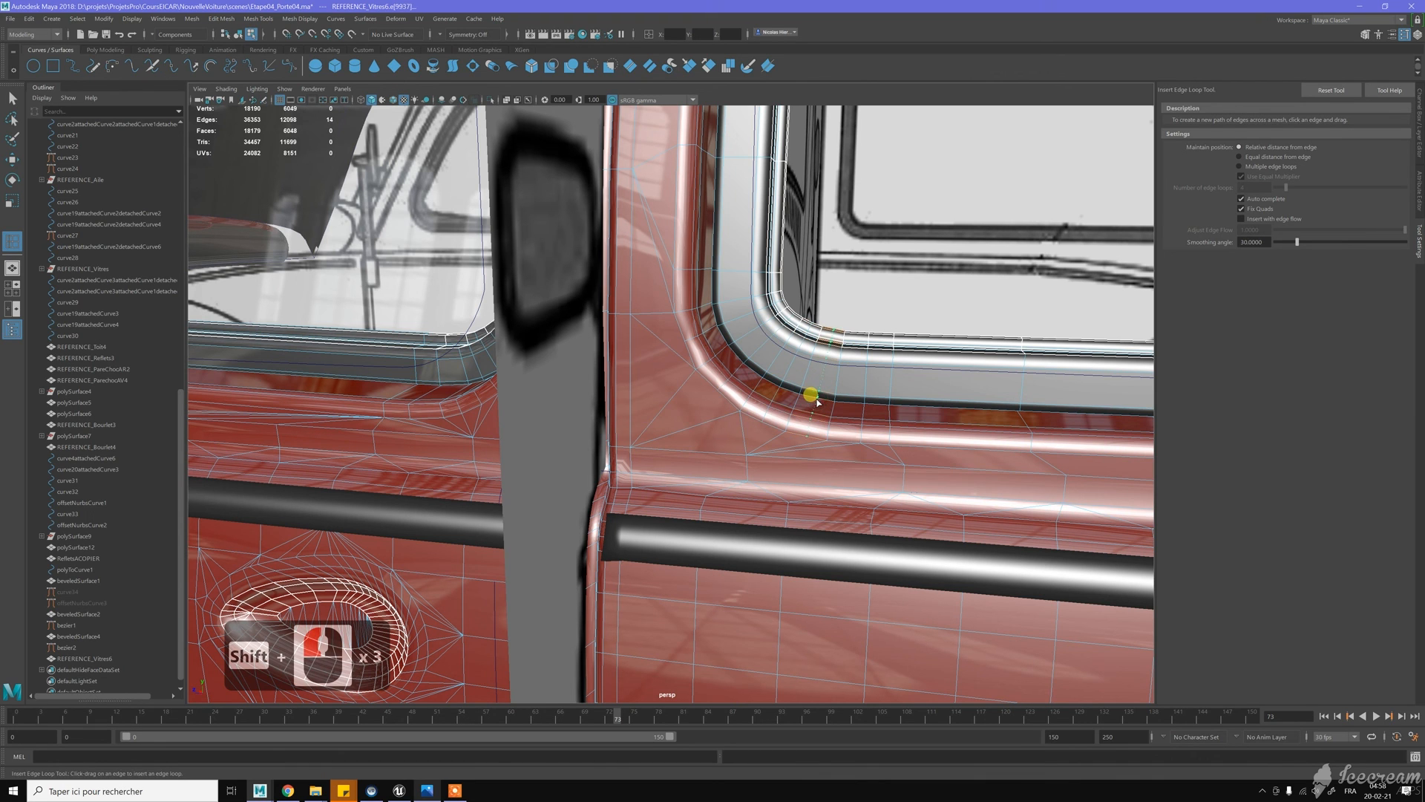
pyautogui.keyDown('shift'); pyautogui.click(851, 367); pyautogui.keyUp('shift')
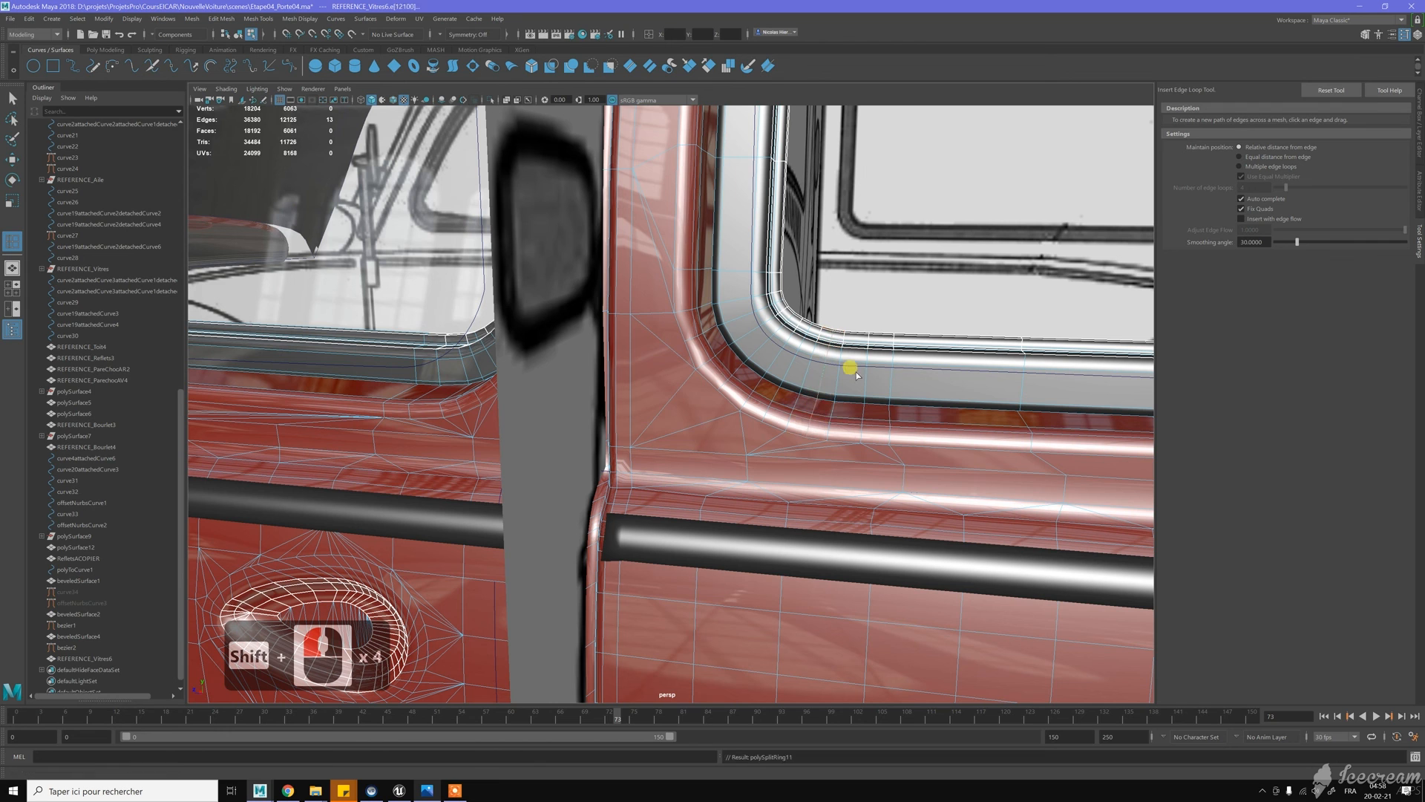
# Select the body panel vertex beside the window's front lower corner and set the Move tool to Surface constraint with step snap off
pyautogui.press('w')
pyautogui.scroll(3, 645, 297)
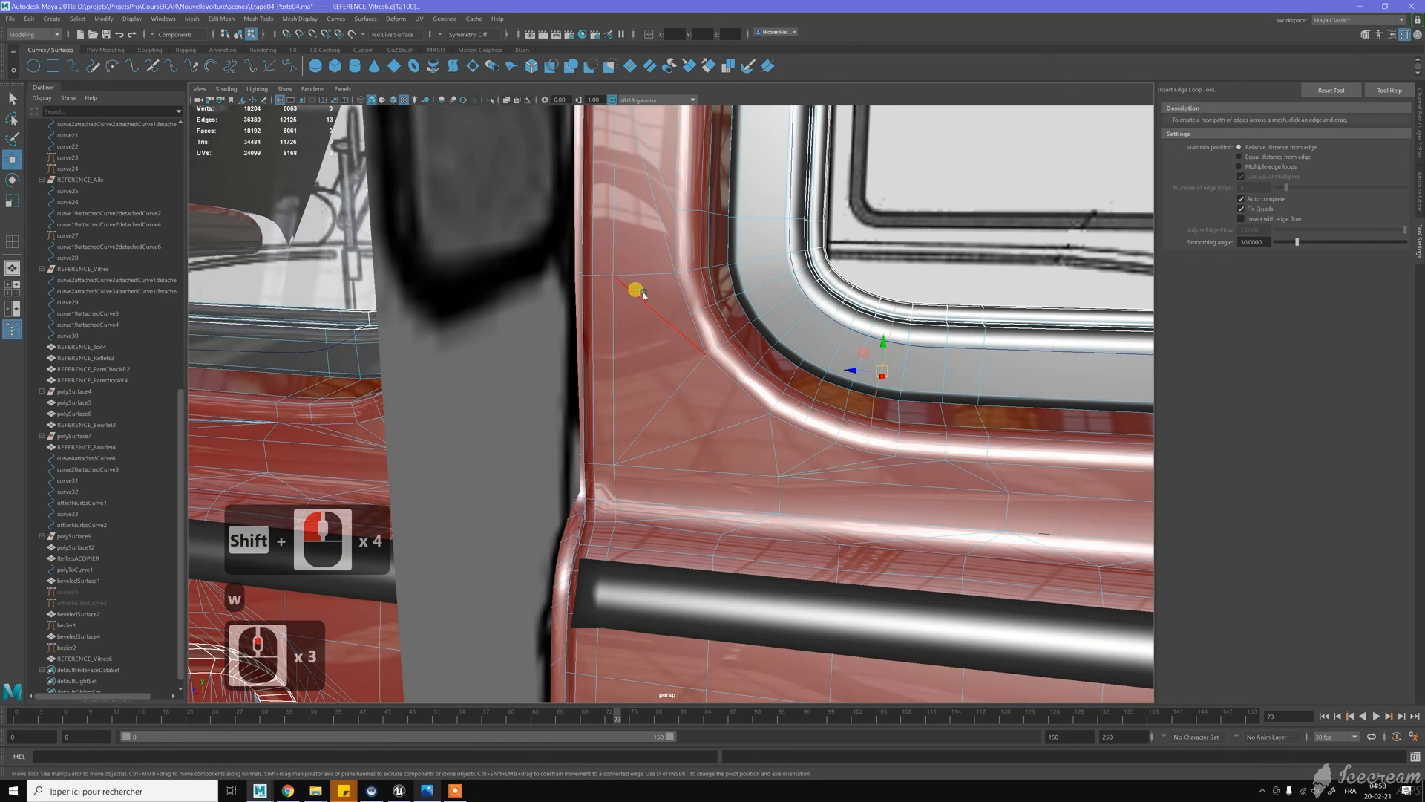
pyautogui.moveTo(635, 266)
pyautogui.mouseDown(button='right')
pyautogui.moveTo(601, 271)
pyautogui.moveTo(636, 286)
pyautogui.mouseUp(button='right')
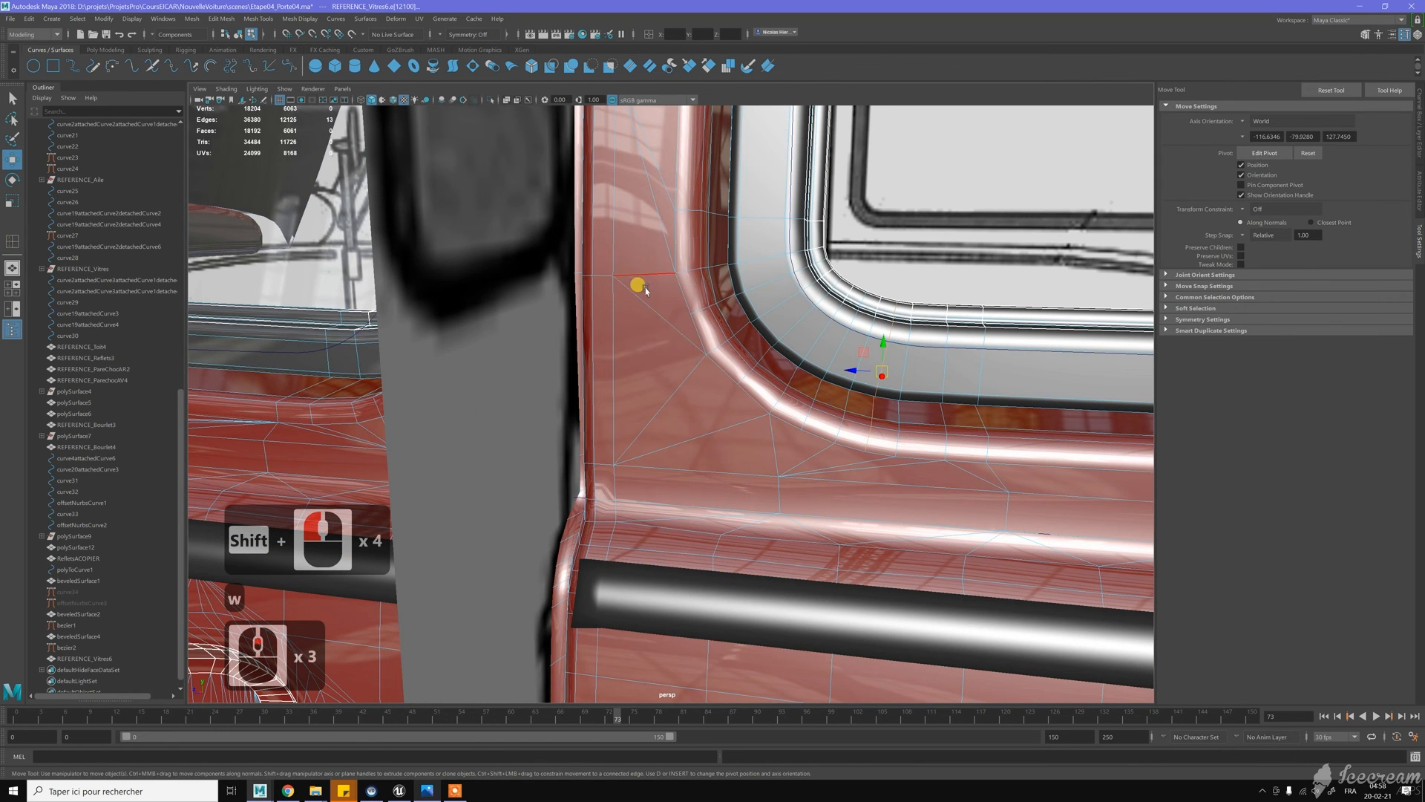
pyautogui.click(690, 314)
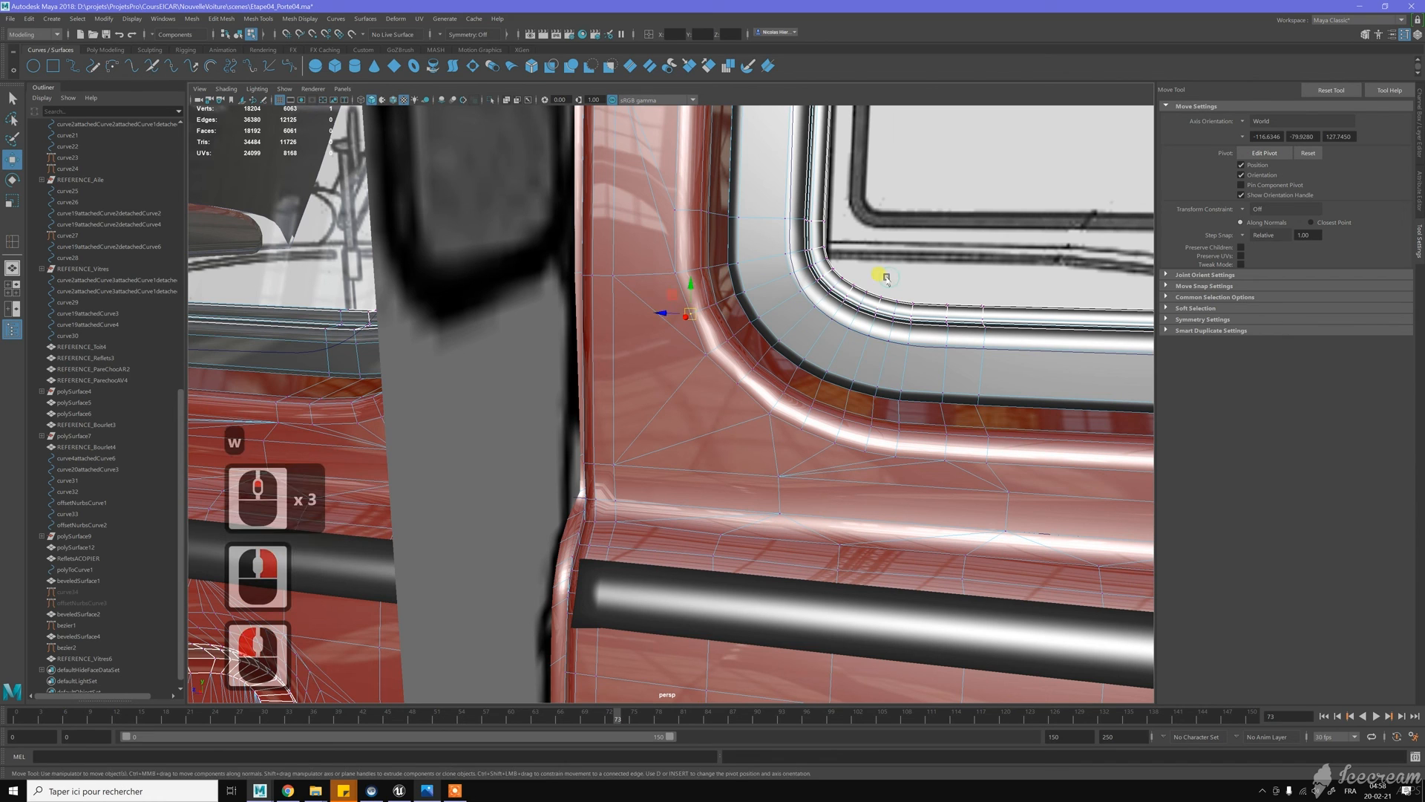
pyautogui.click(1241, 210)
pyautogui.click(1260, 239)
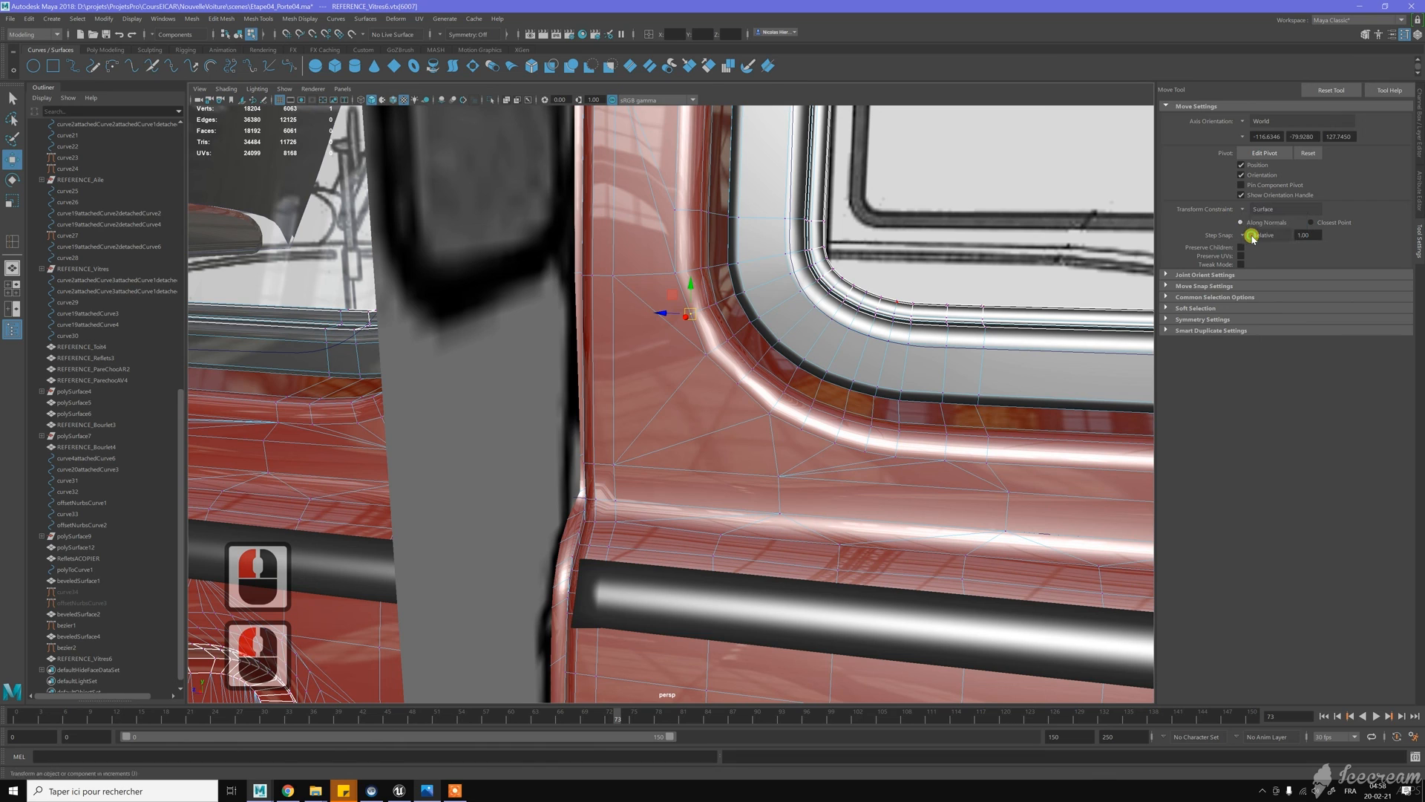
pyautogui.click(1255, 235)
pyautogui.click(1262, 228)
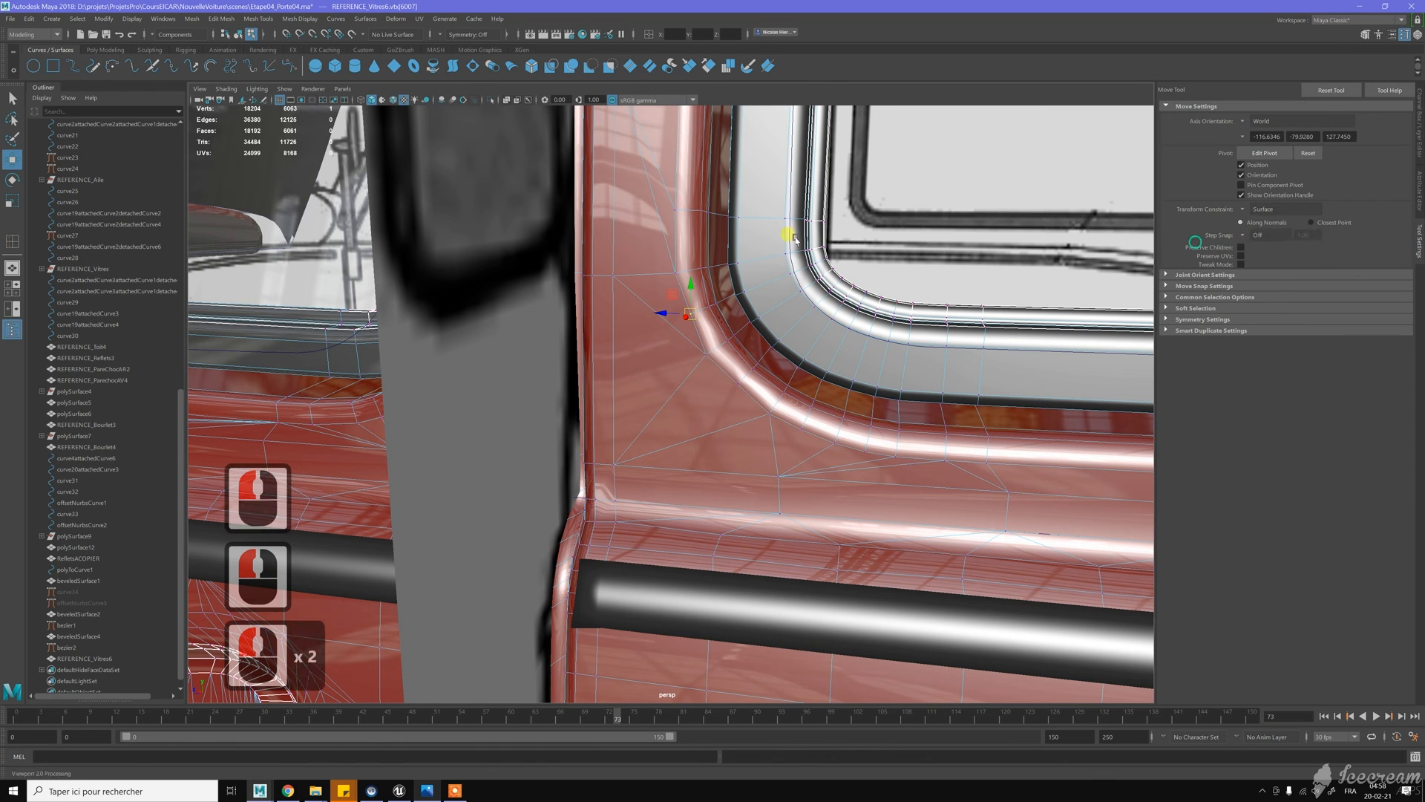
# Slide the selected panel vertex along the surface to even out the curve around the window's front lower corner
pyautogui.moveTo(668, 292)
pyautogui.mouseDown()
pyautogui.moveTo(657, 299)
pyautogui.moveTo(765, 292)
pyautogui.moveTo(670, 317)
pyautogui.mouseUp()
pyautogui.keyDown('alt'); pyautogui.scroll(2, 685, 288); pyautogui.keyUp('alt')
pyautogui.keyDown('alt'); pyautogui.scroll(1, 663, 320); pyautogui.keyUp('alt')
pyautogui.keyDown('alt'); pyautogui.moveTo(670, 317); pyautogui.dragTo(622, 315, button='middle'); pyautogui.keyUp('alt')
pyautogui.moveTo(622, 314); pyautogui.dragTo(621, 313)
# Delete the diagonal edge on the red body panel beside the window's front lower corner
pyautogui.moveTo(556, 291); pyautogui.dragTo(553, 261, button='right')
pyautogui.click(572, 297)
pyautogui.hotkey('ctrl', 'BackSpace')
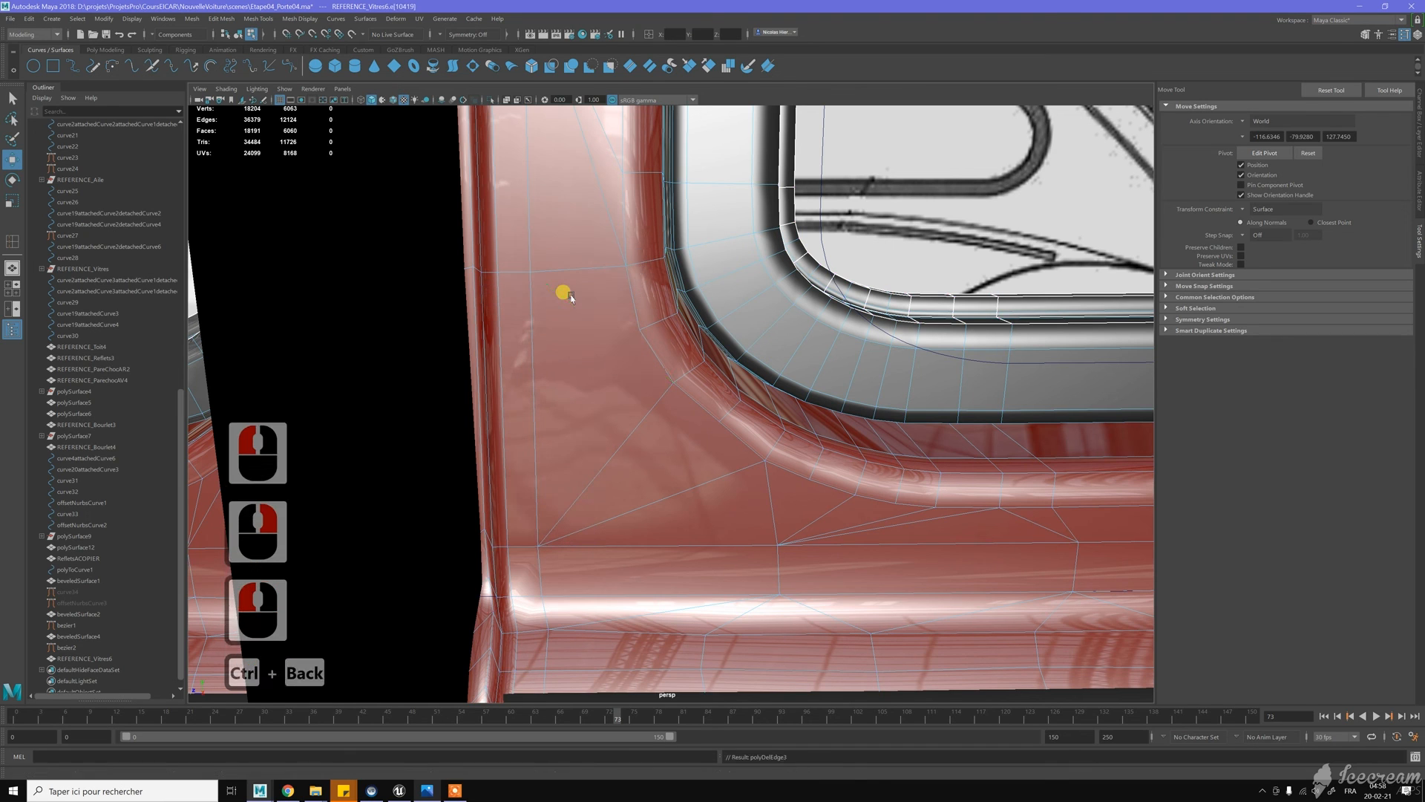
# Cut a new edge with Multi-Cut from the moved vertex at the window's rounded corner to the panel's lower front corner vertex
pyautogui.press('w')
pyautogui.moveTo(572, 296)
pyautogui.mouseDown(button='right')
pyautogui.moveTo(595, 288)
pyautogui.moveTo(598, 309)
pyautogui.moveTo(583, 309)
pyautogui.mouseUp(button='right')
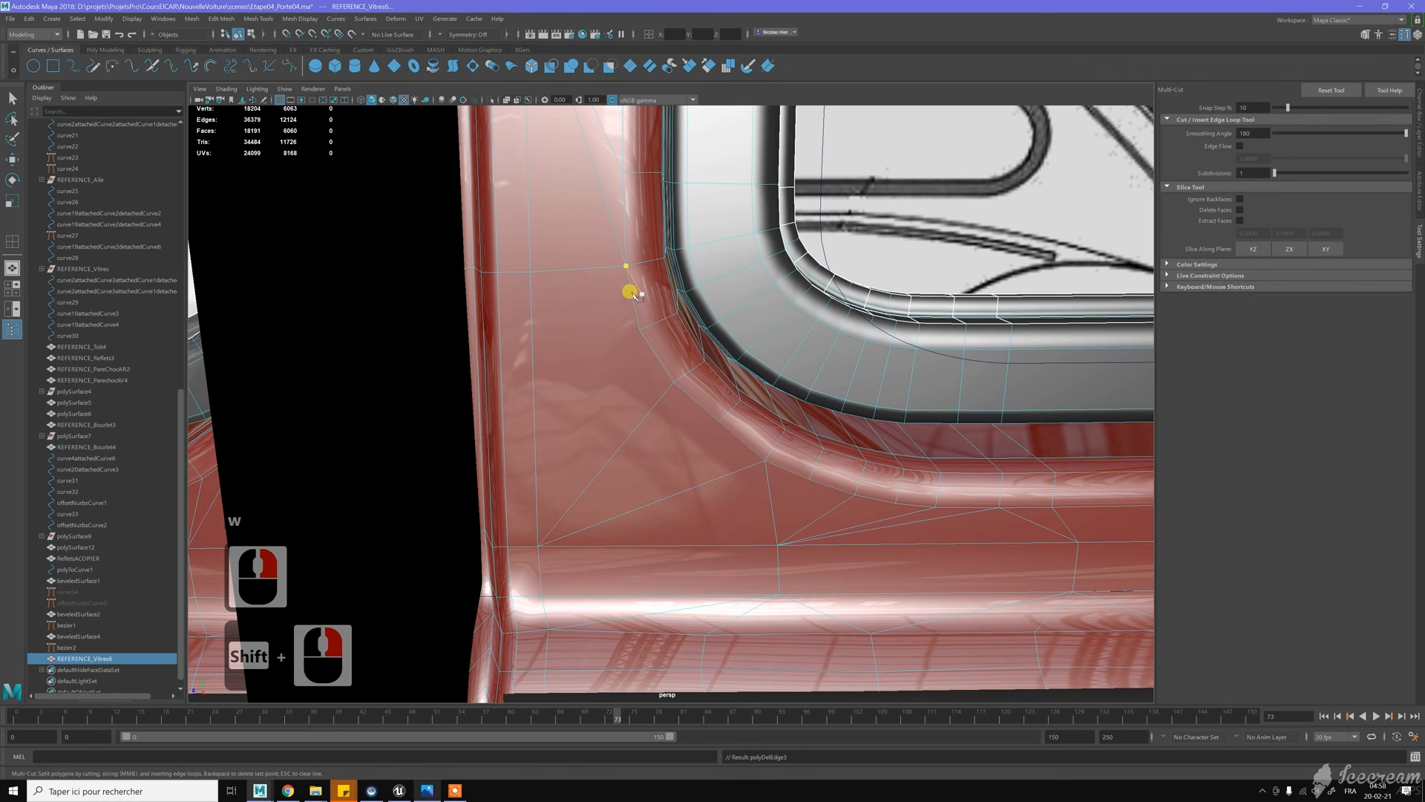
pyautogui.moveTo(529, 484); pyautogui.dragTo(533, 622)
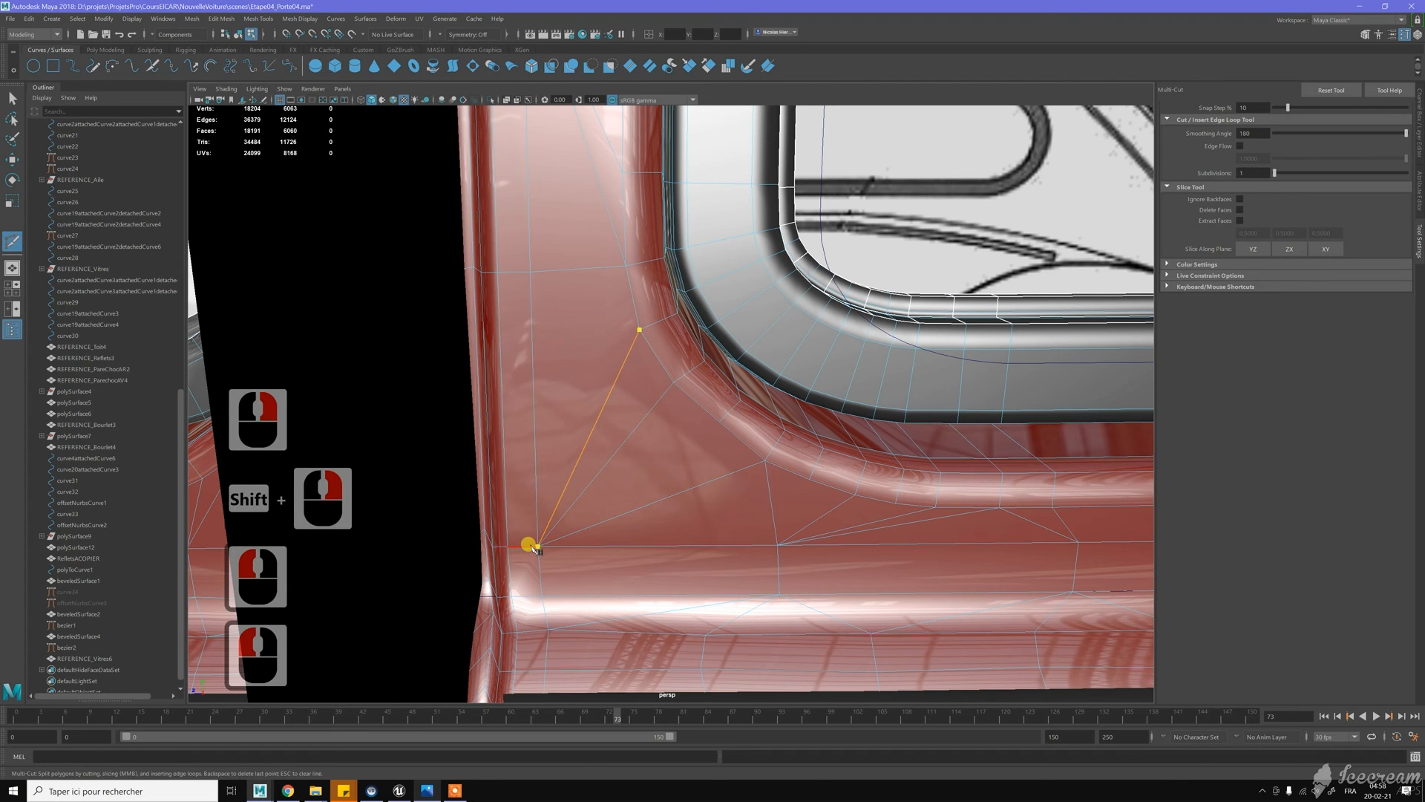
pyautogui.press('Return')
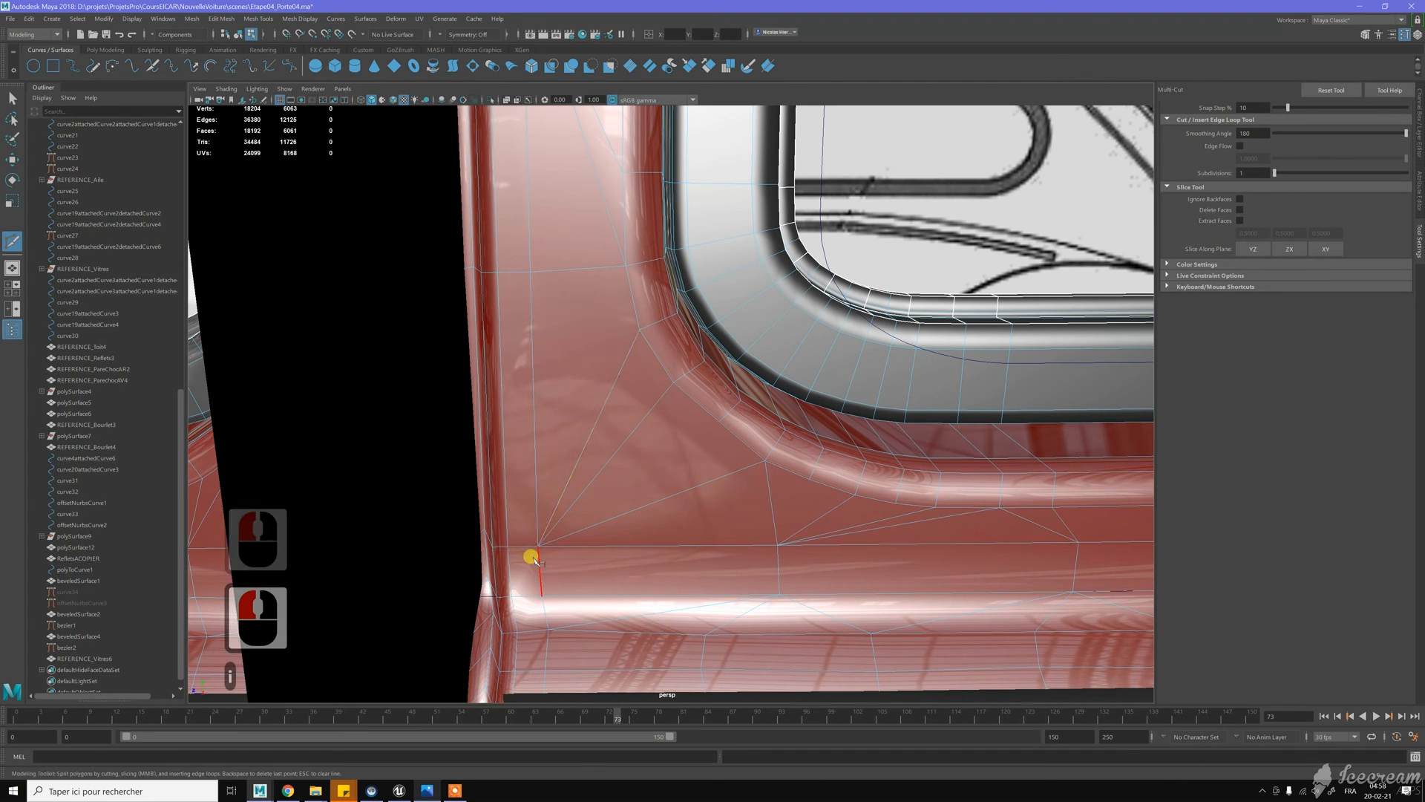
pyautogui.click(674, 382)
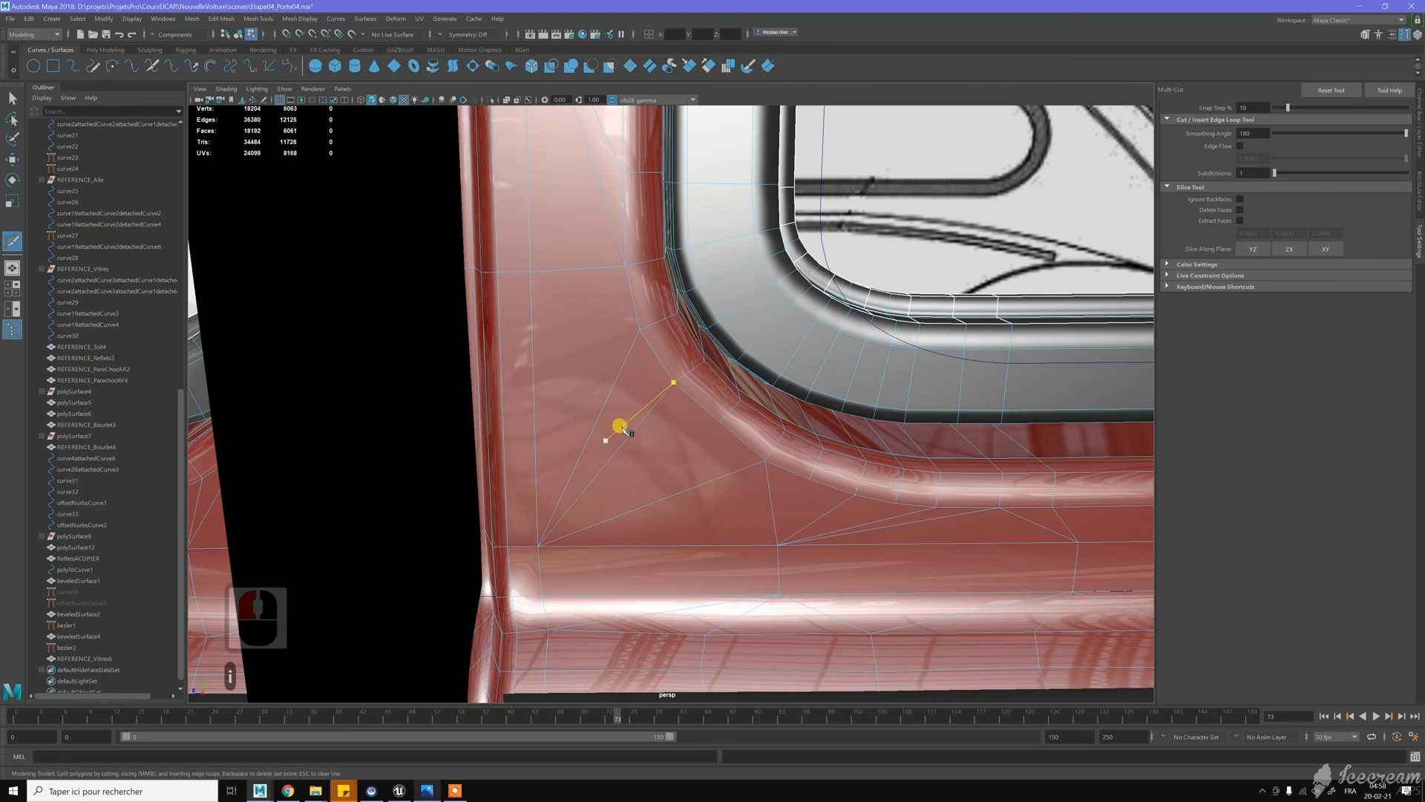
pyautogui.press('w')
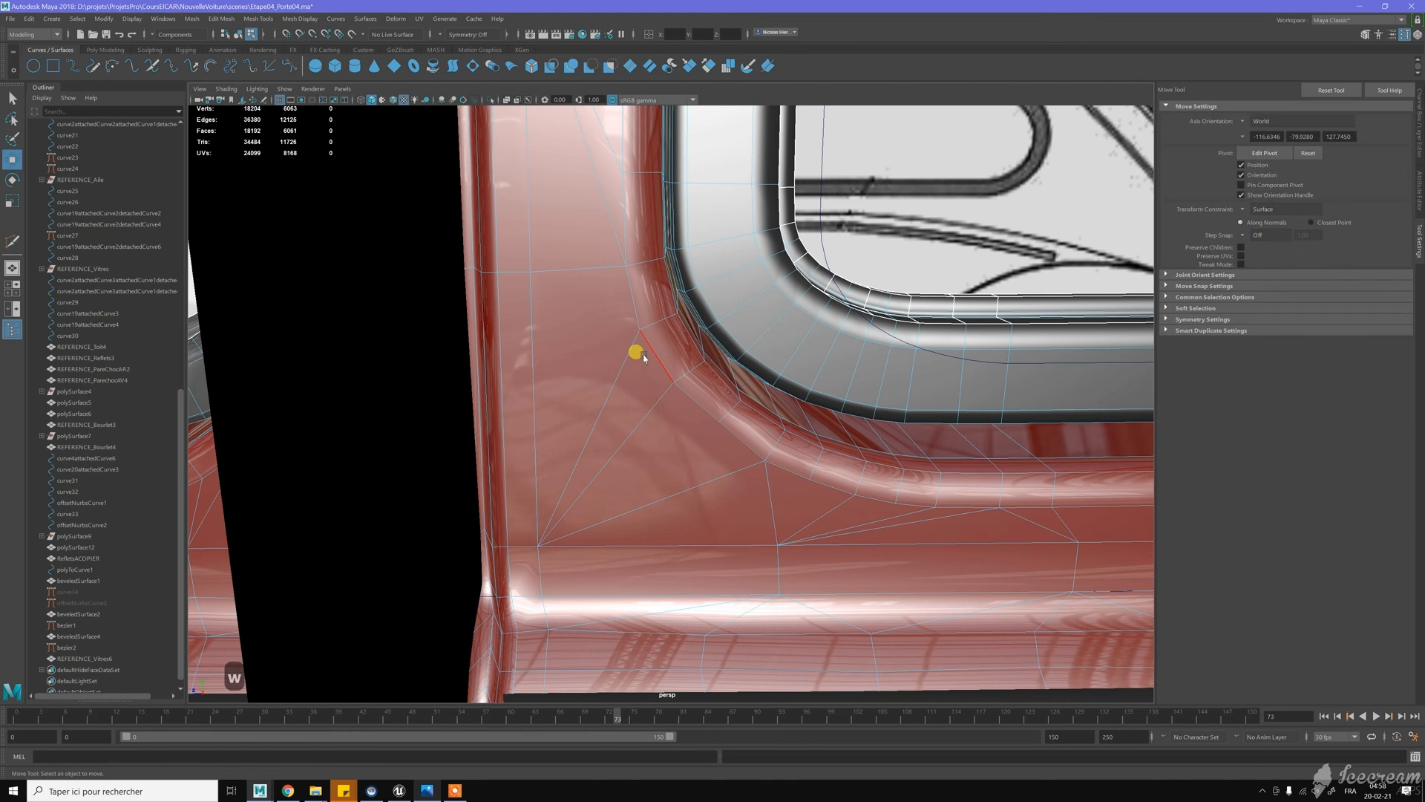
# Return the window mesh to object mode and soften all its edges
pyautogui.scroll(-11, 643, 358)
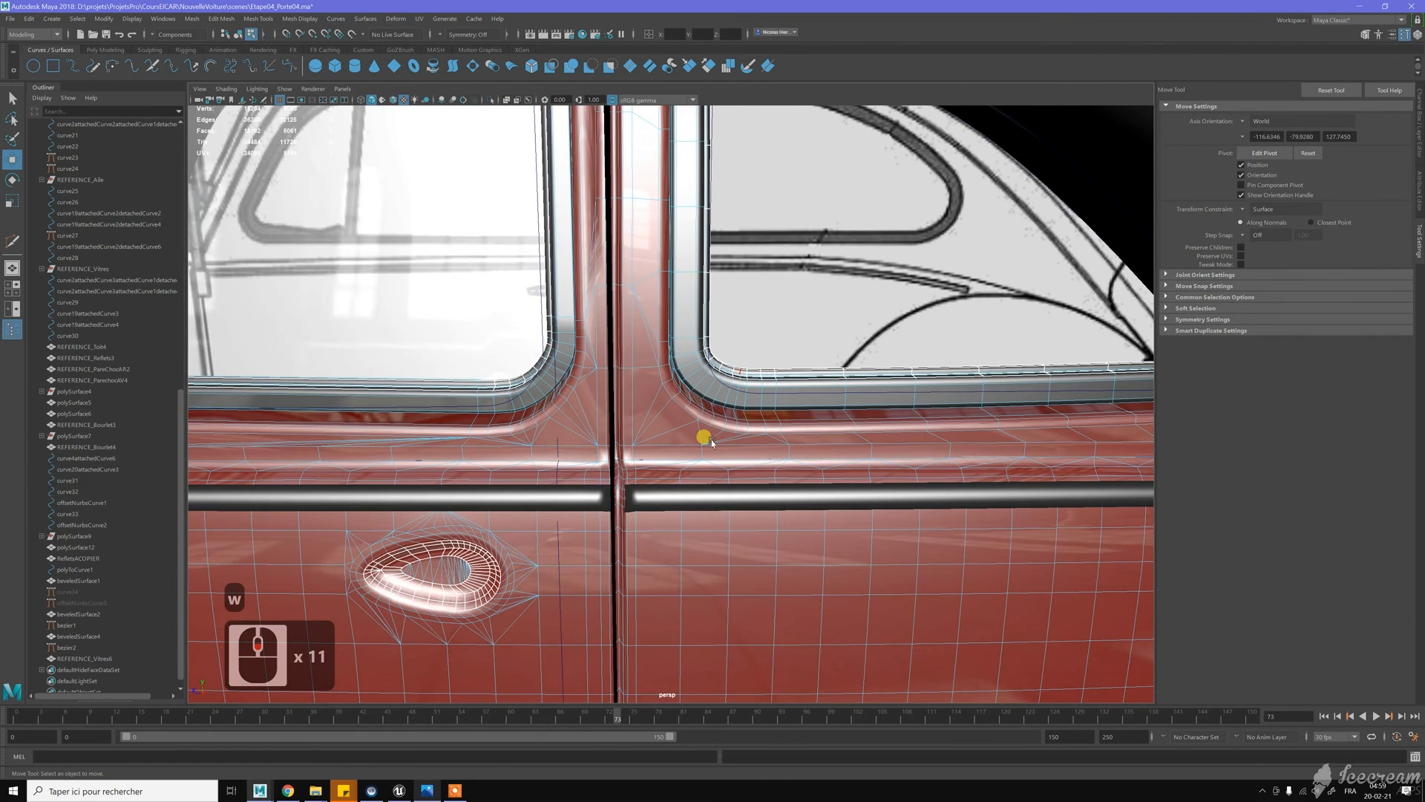
pyautogui.keyDown('alt'); pyautogui.moveTo(765, 438); pyautogui.dragTo(757, 502, button='middle'); pyautogui.keyUp('alt')
pyautogui.keyDown('alt'); pyautogui.moveTo(757, 503); pyautogui.dragTo(716, 449, button='right'); pyautogui.keyUp('alt')
pyautogui.keyDown('alt'); pyautogui.moveTo(717, 449); pyautogui.dragTo(665, 383); pyautogui.keyUp('alt')
pyautogui.moveTo(627, 283); pyautogui.dragTo(690, 273, button='right')
pyautogui.keyDown('alt'); pyautogui.moveTo(692, 278); pyautogui.dragTo(597, 284, button='middle'); pyautogui.keyUp('alt')
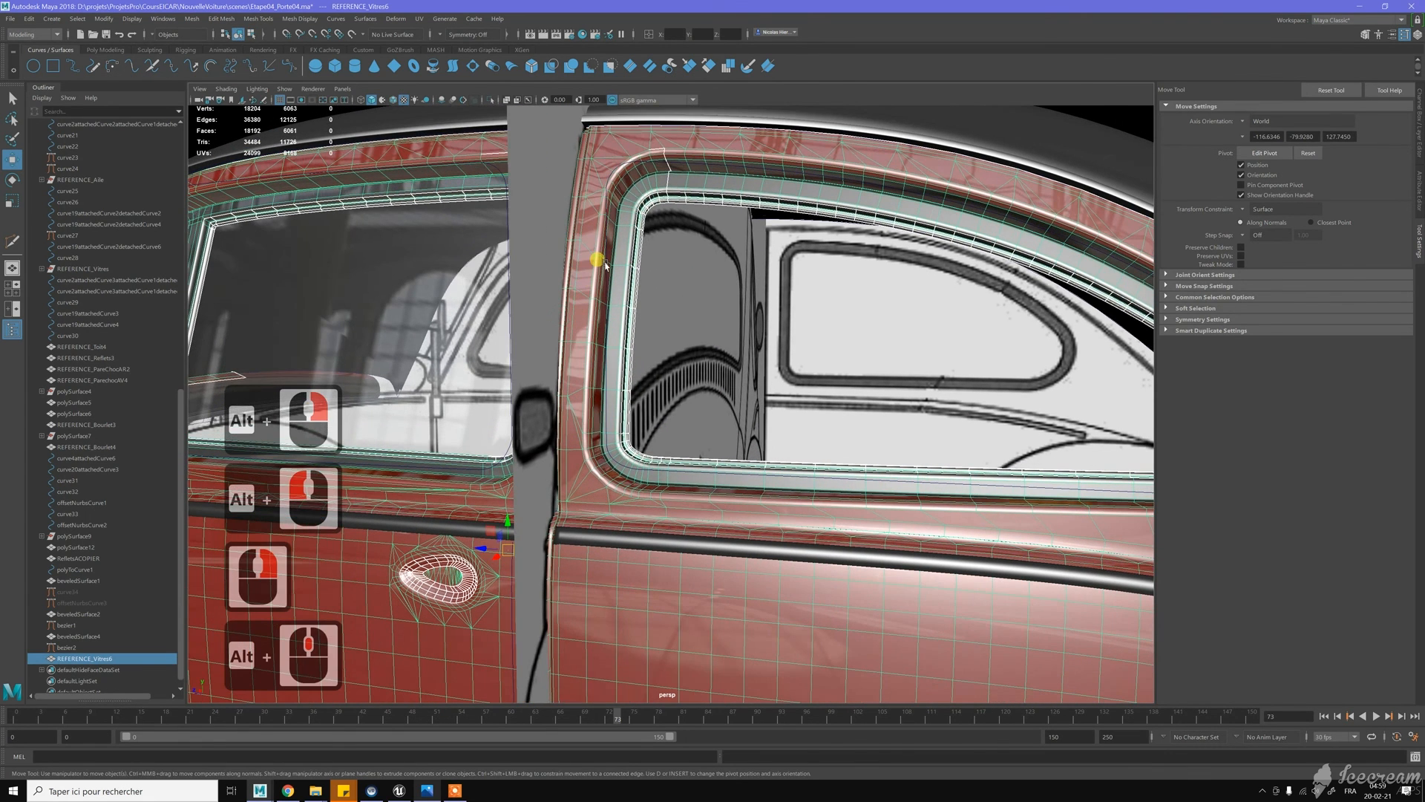
pyautogui.keyDown('shift'); pyautogui.moveTo(607, 263); pyautogui.dragTo(687, 267, button='right'); pyautogui.keyUp('shift')
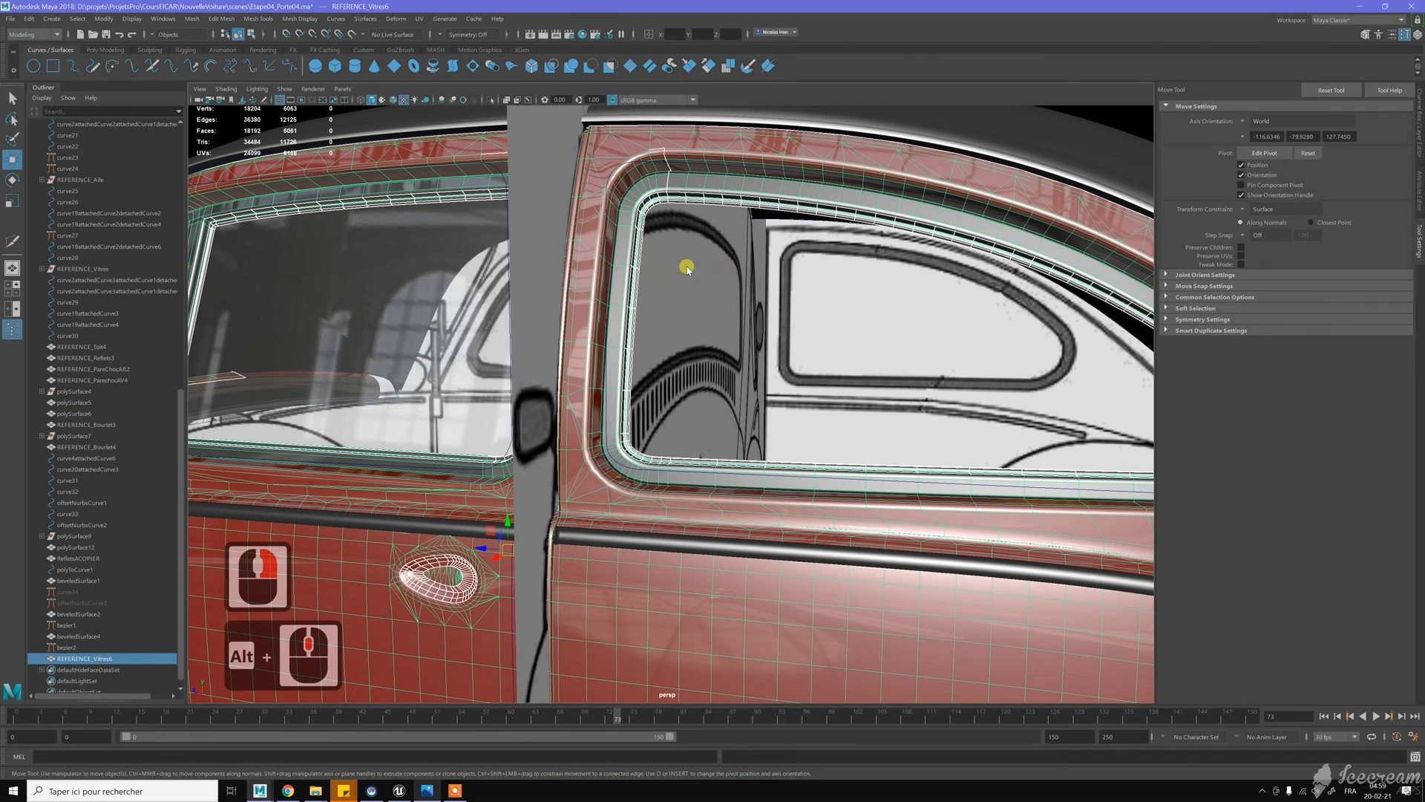
pyautogui.press('w')
# Select the inner border edge loop of the rear side window frame and fill the hole with a face
pyautogui.moveTo(695, 209); pyautogui.dragTo(711, 210, button='right')
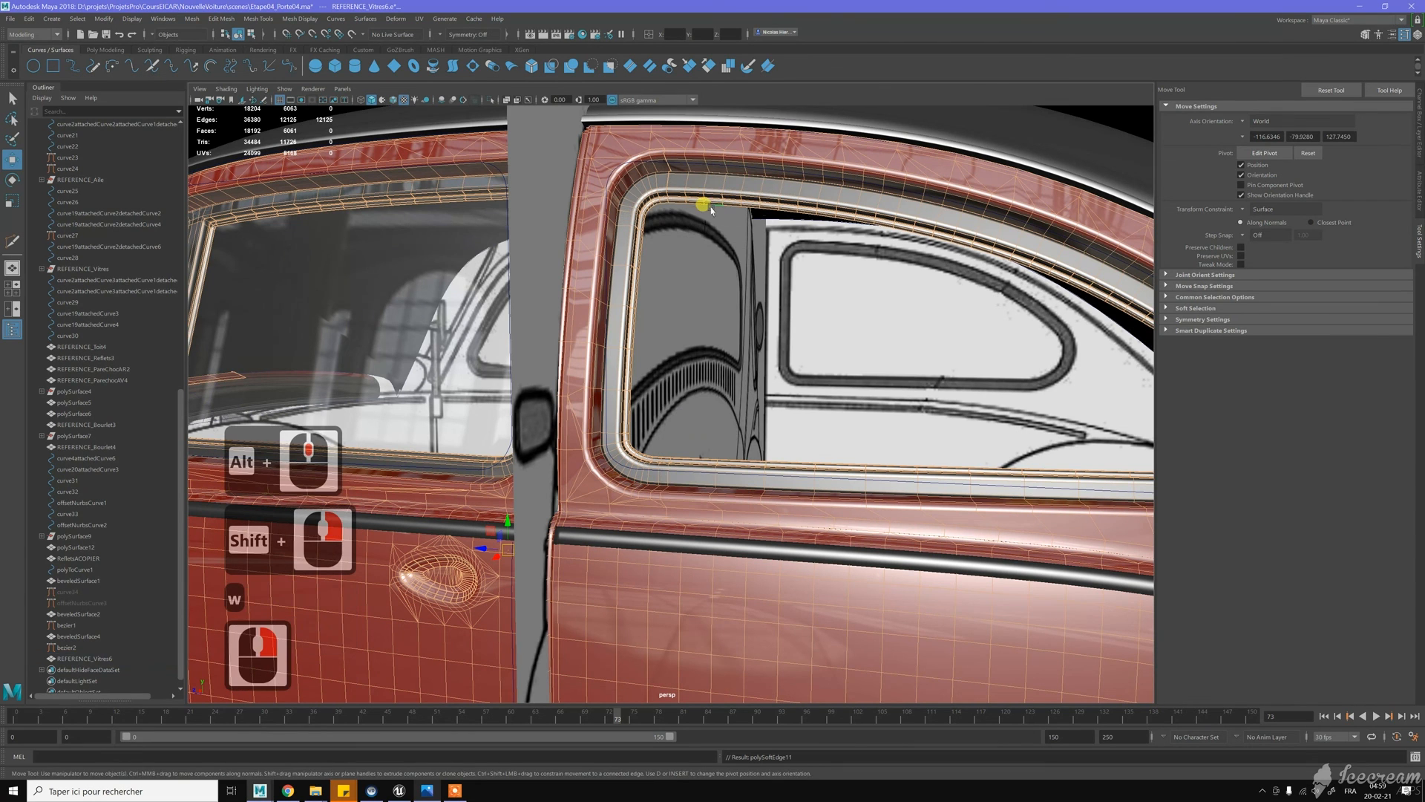
pyautogui.doubleClick(710, 205)
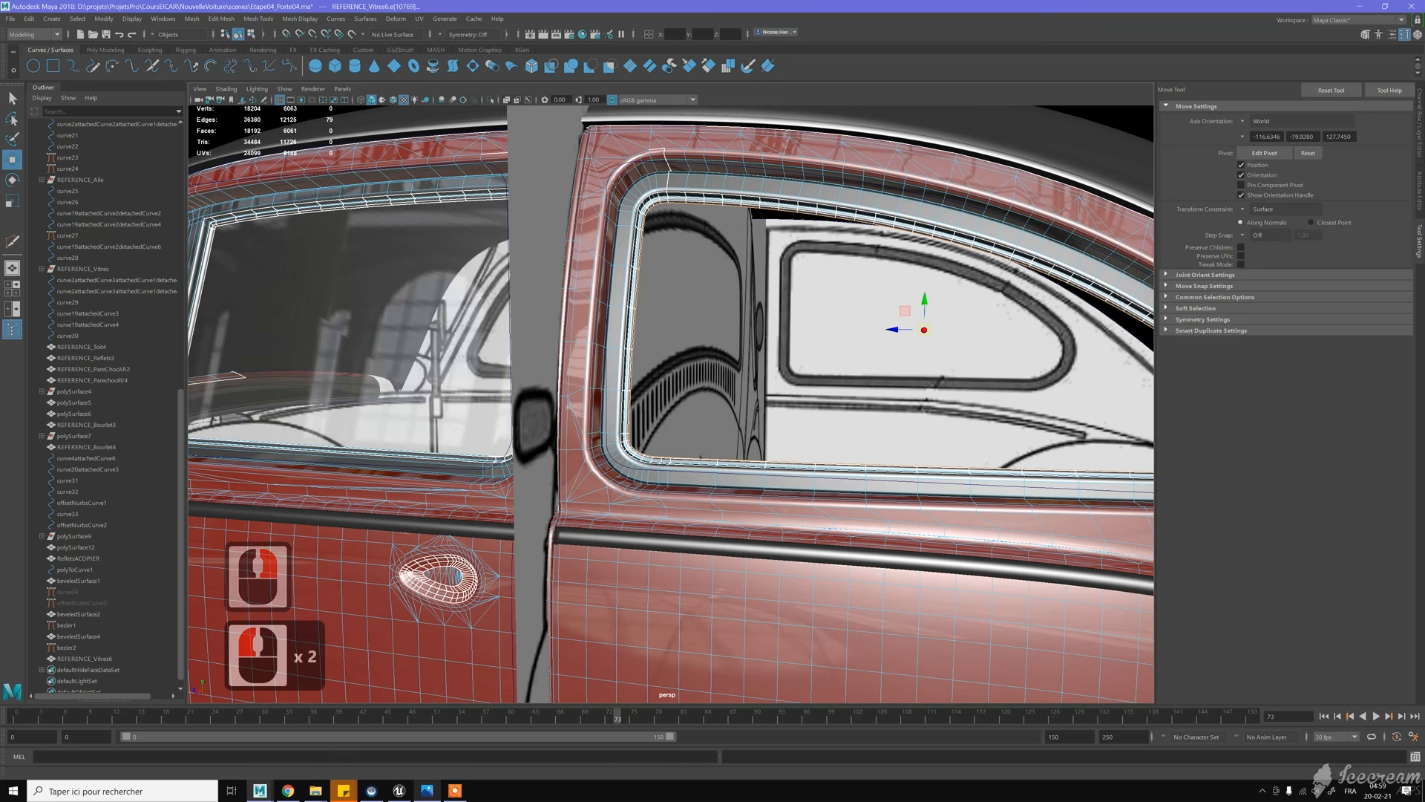
pyautogui.keyDown('shift'); pyautogui.rightClick(930, 294); pyautogui.keyUp('shift')
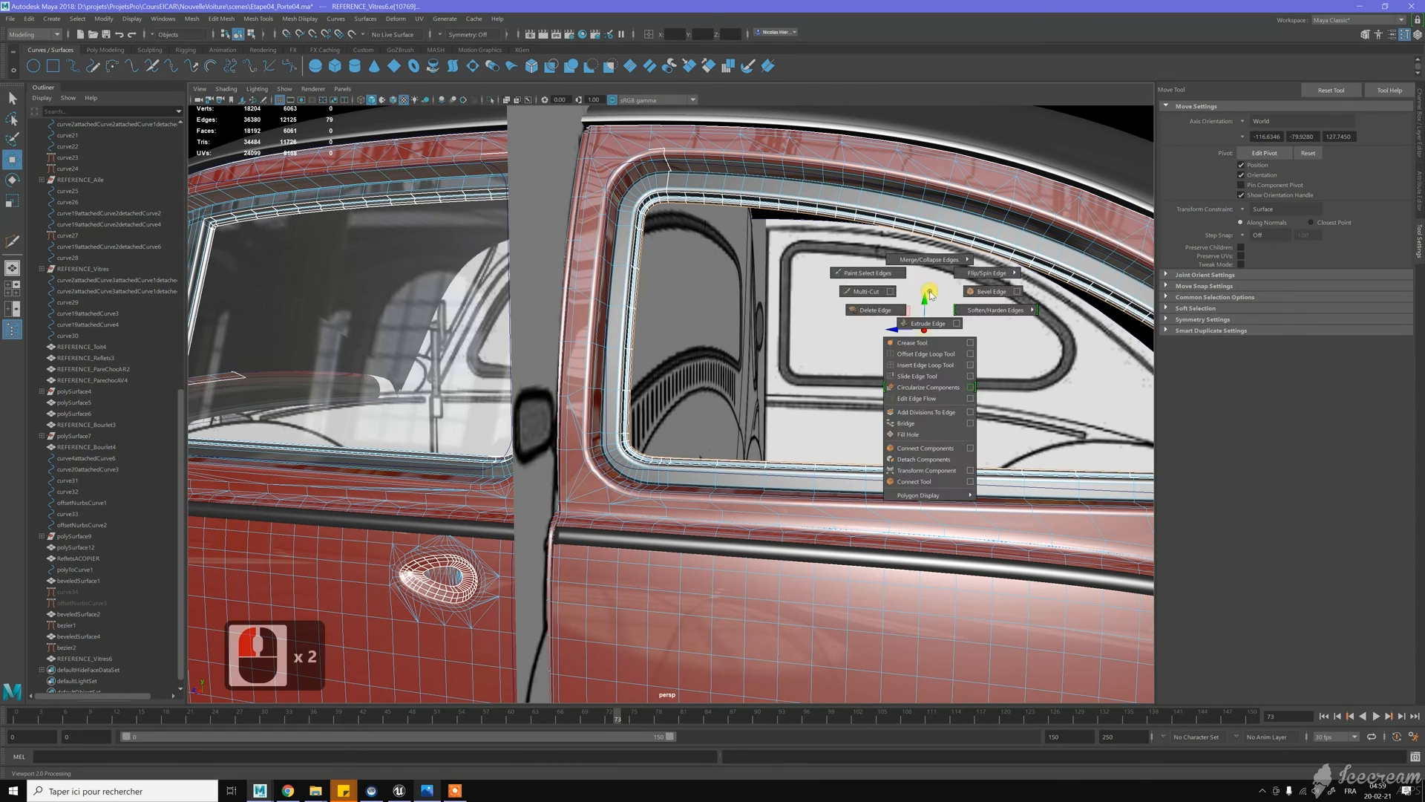
pyautogui.keyDown('shift'); pyautogui.moveTo(930, 294); pyautogui.dragTo(911, 435, button='right'); pyautogui.keyUp('shift')
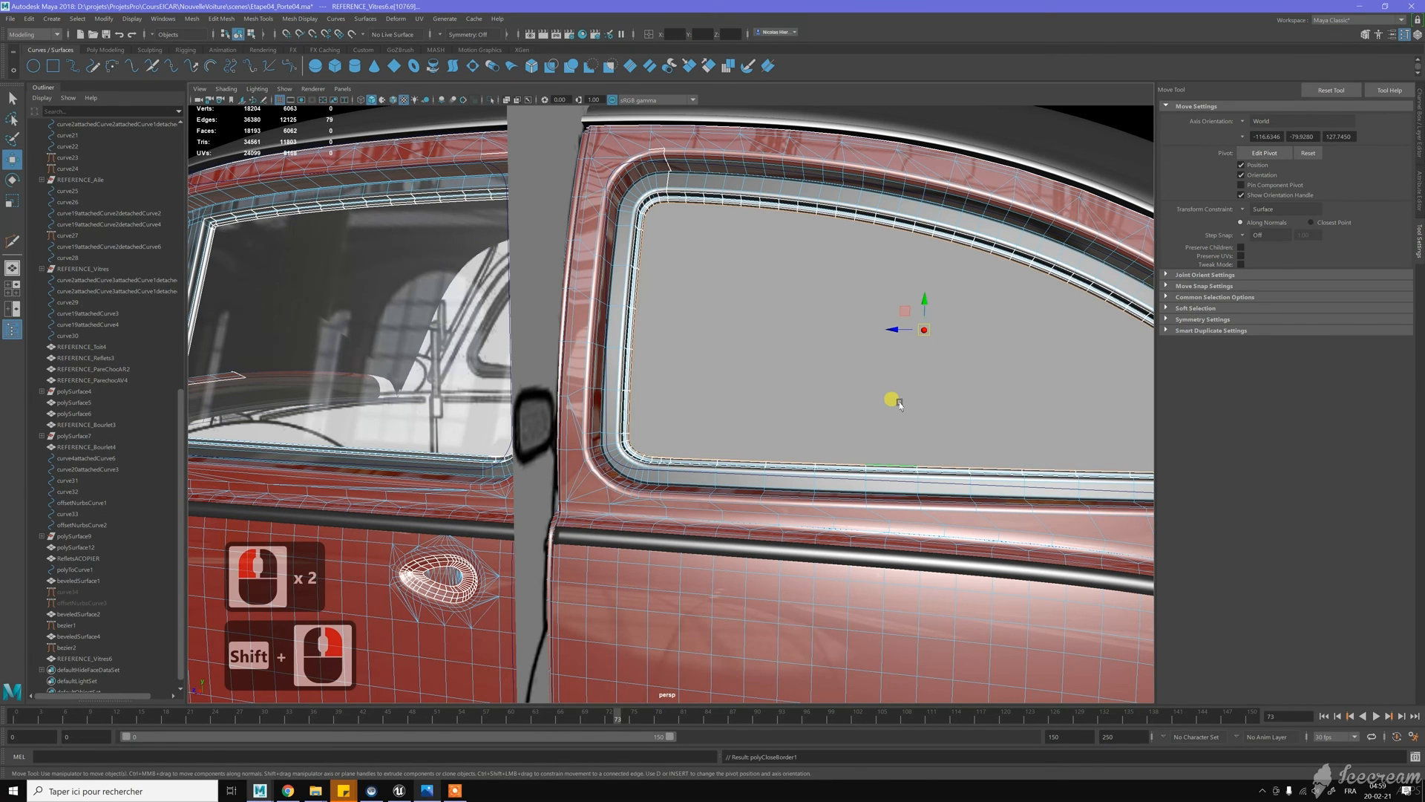
# Assign the existing transparent glass material to the new rear side window face and return to object mode
pyautogui.rightClick(901, 403)
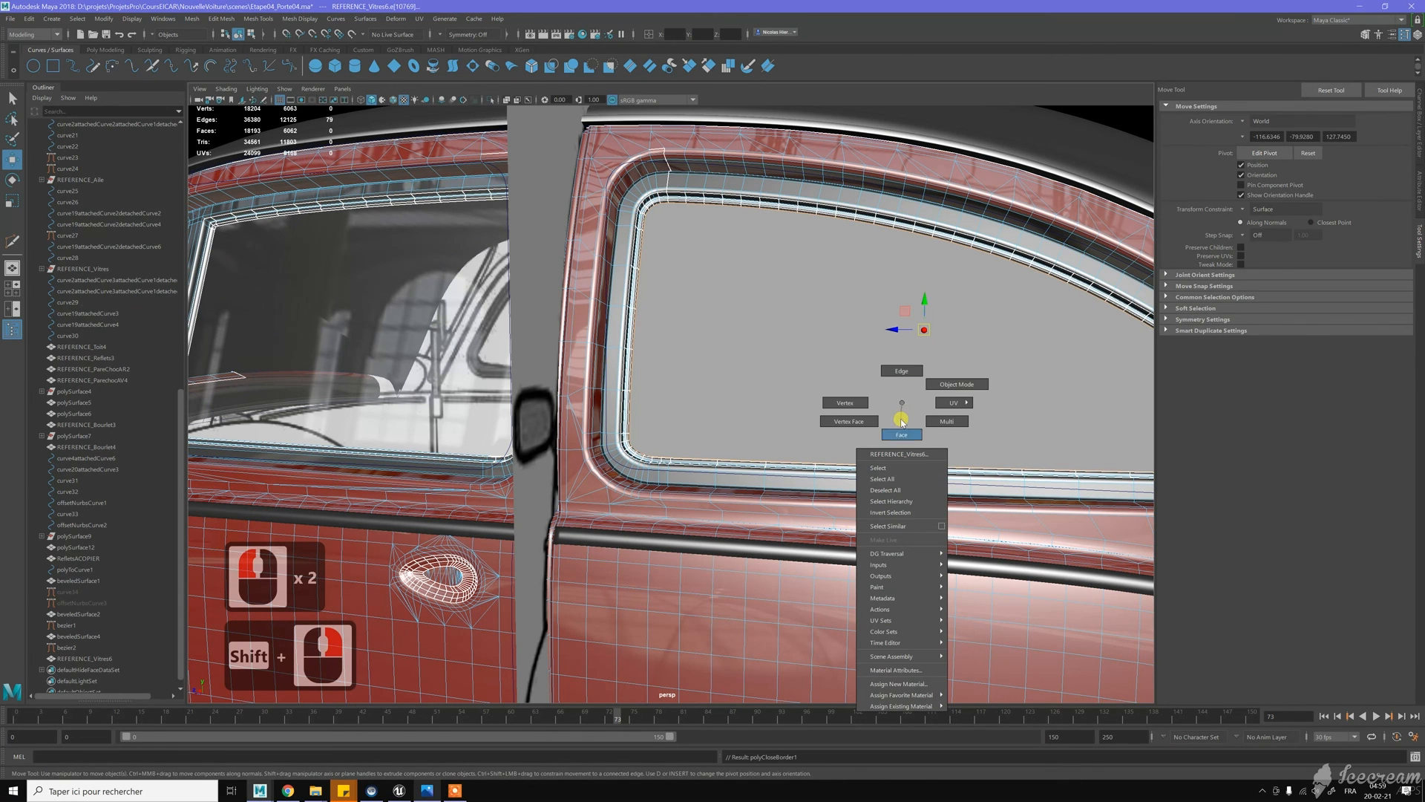
pyautogui.click(901, 434)
pyautogui.click(747, 369)
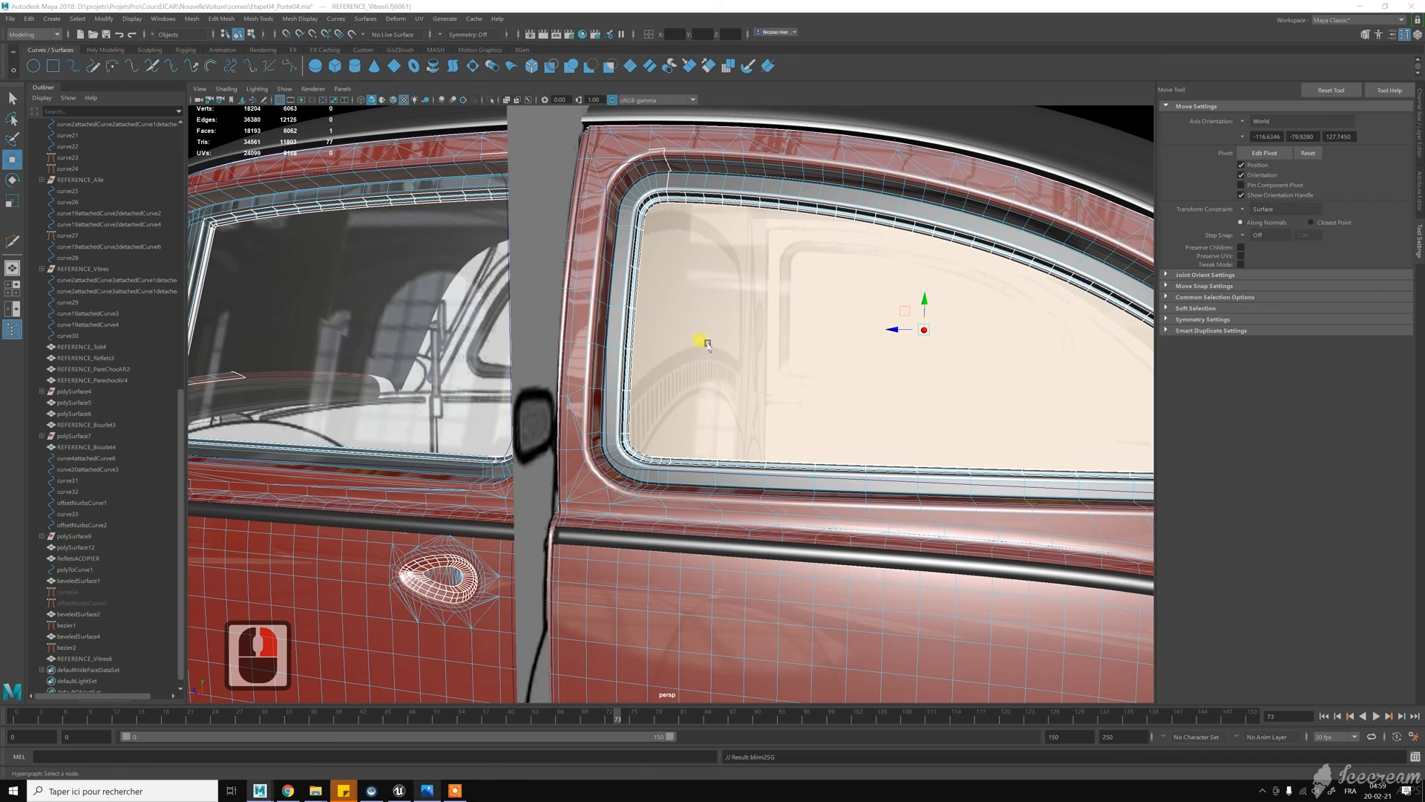
pyautogui.moveTo(704, 333); pyautogui.dragTo(728, 318, button='right')
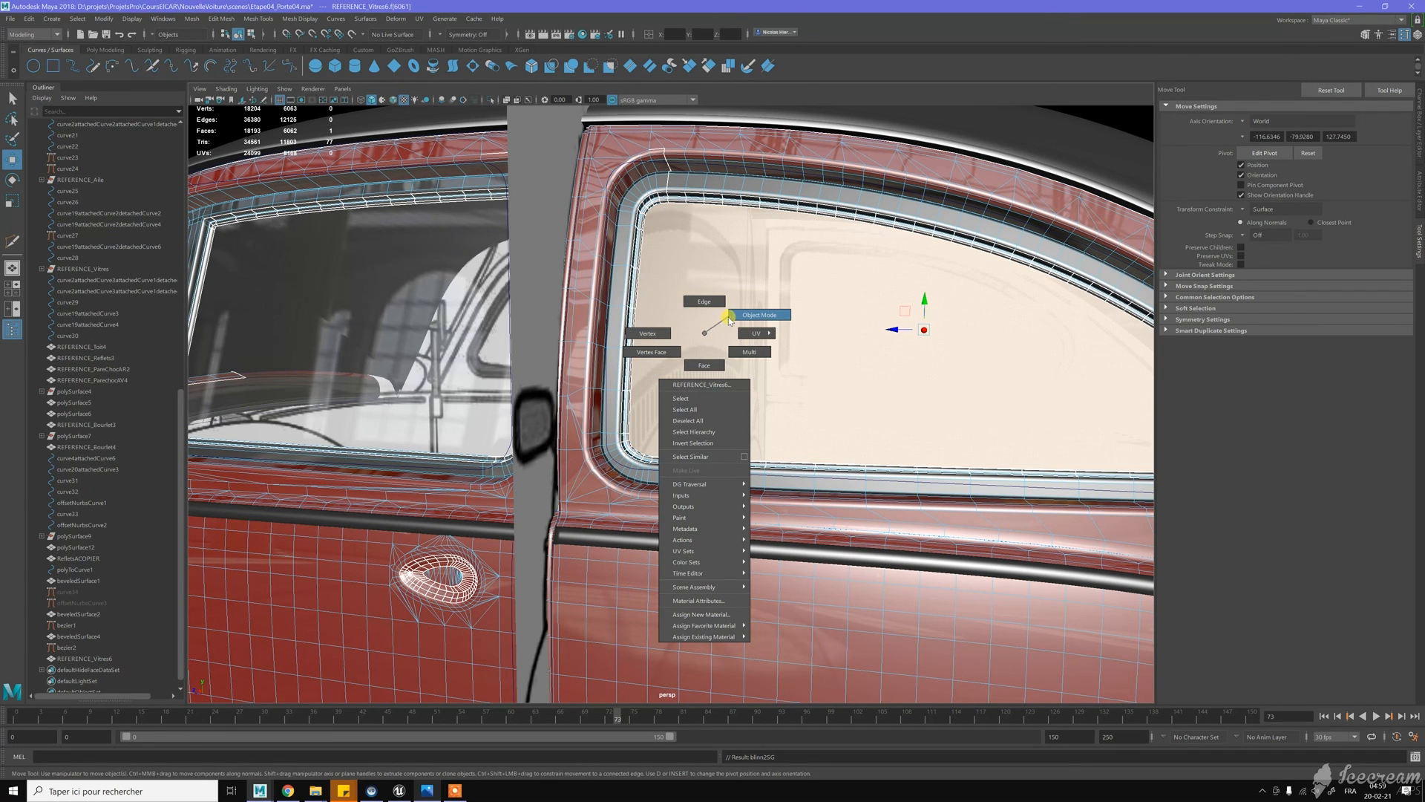
pyautogui.click(728, 317)
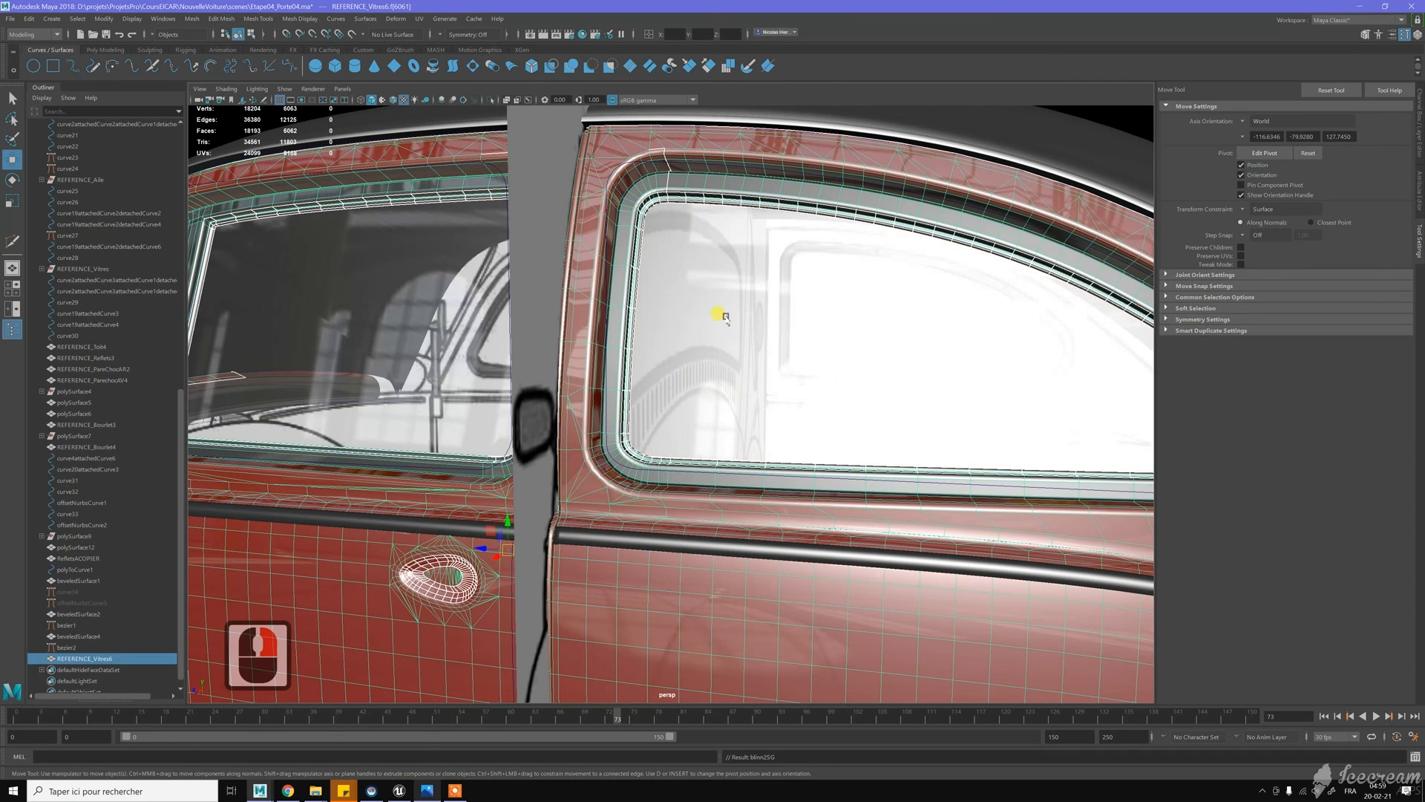